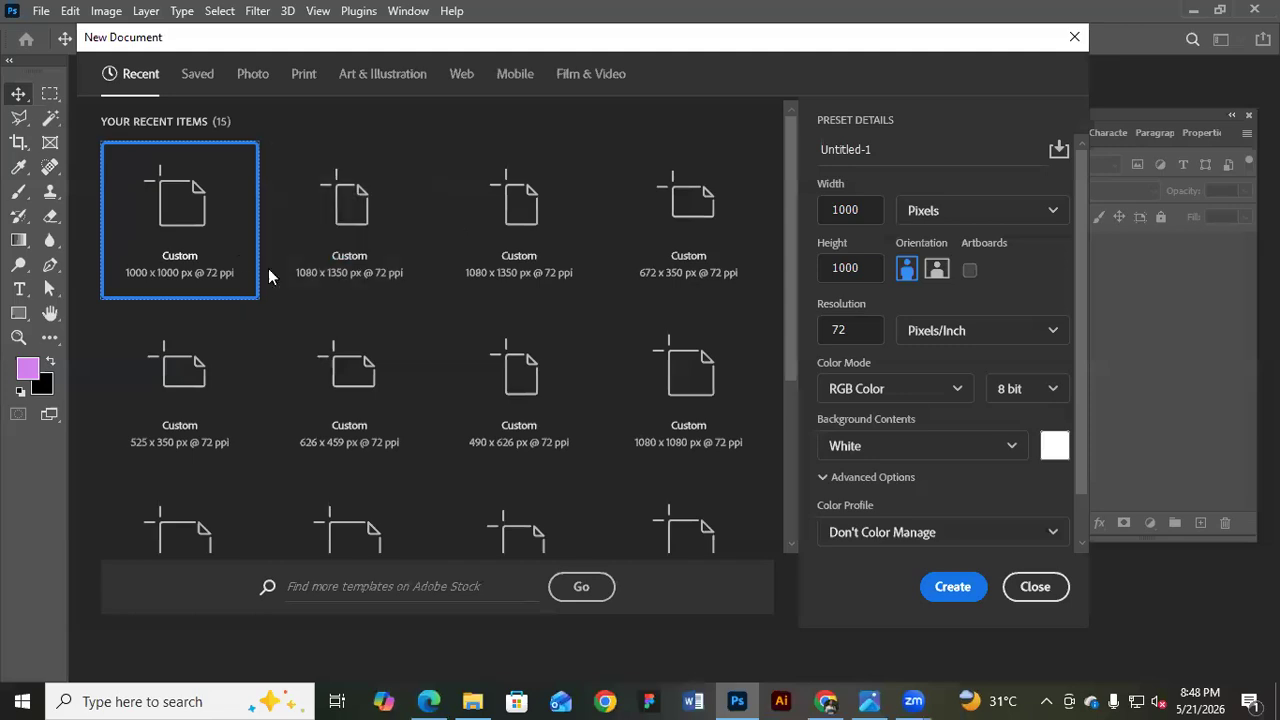
# Create a new document from the recent 1080 x 1350 px preset at 72 ppi
pyautogui.click(321, 214)
pyautogui.click(951, 590)
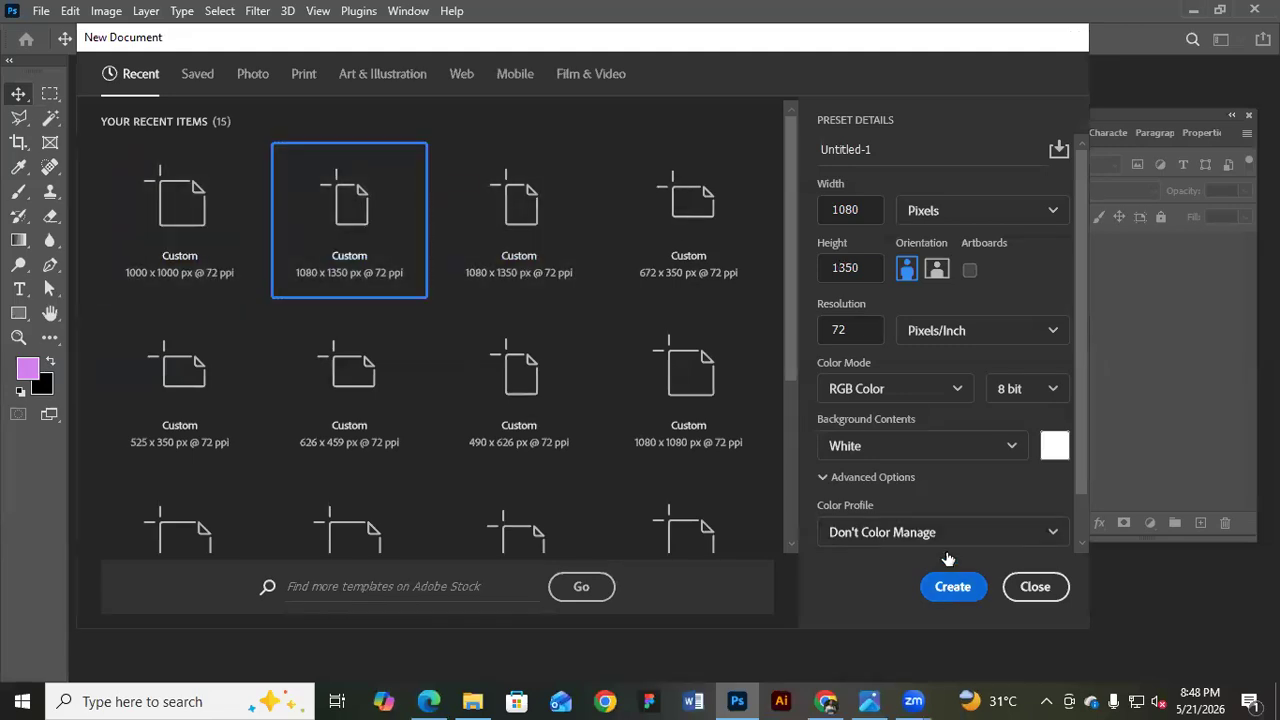
pyautogui.moveTo(669, 323); pyautogui.dragTo(441, 289)
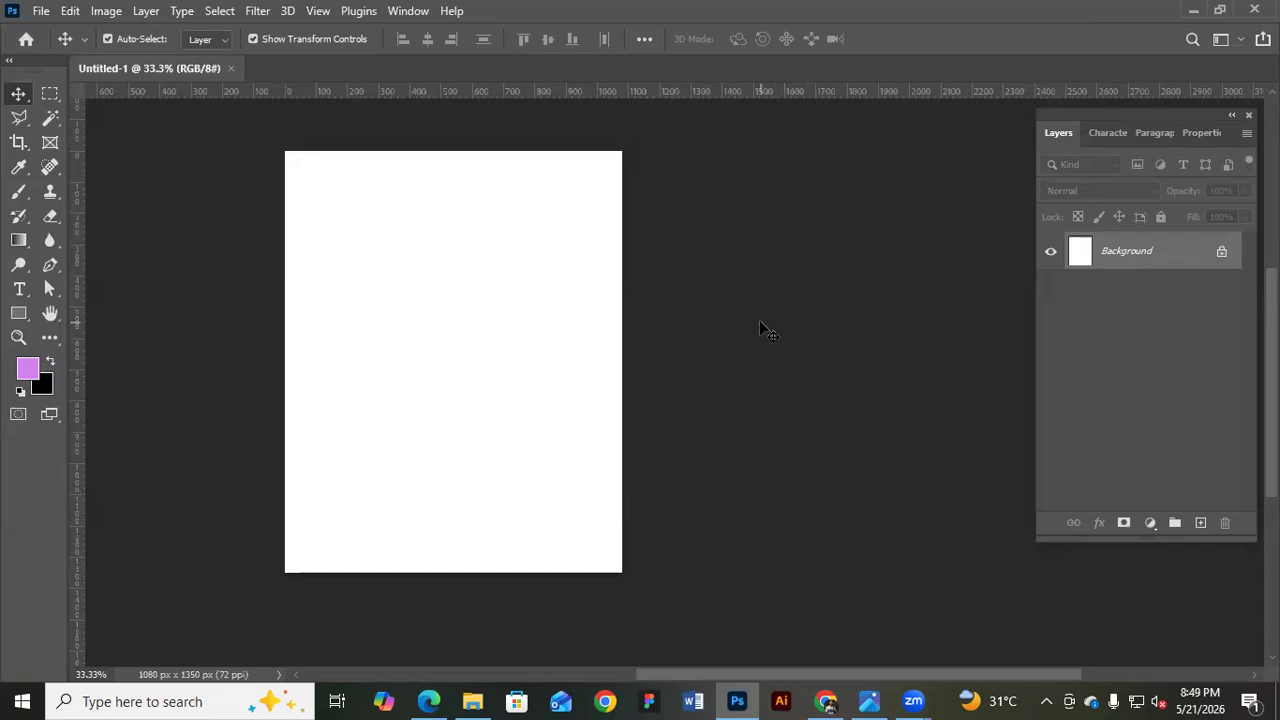
# Create a second new document 1280 px wide and 720 px high with a resolution of 100 pixels per inch
pyautogui.hotkey('ctrl', 'n')
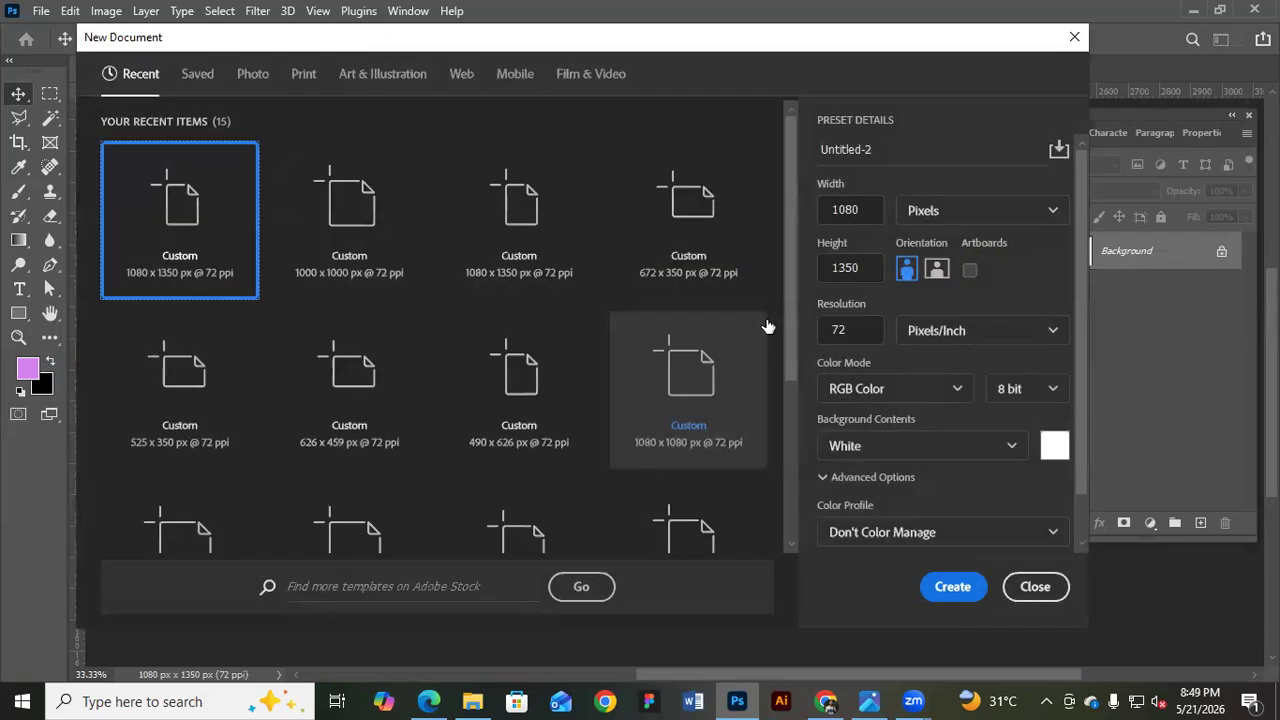
pyautogui.doubleClick(857, 209)
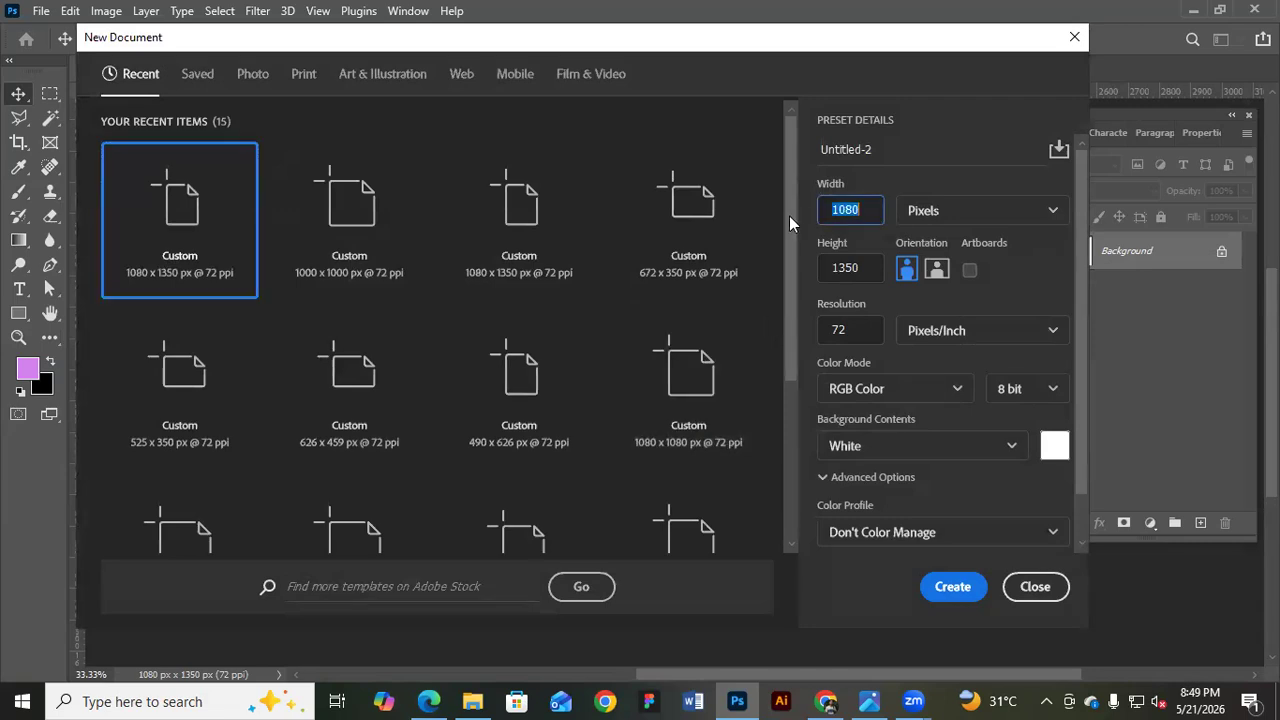
pyautogui.write('1280')
pyautogui.doubleClick(822, 268)
pyautogui.write('720')
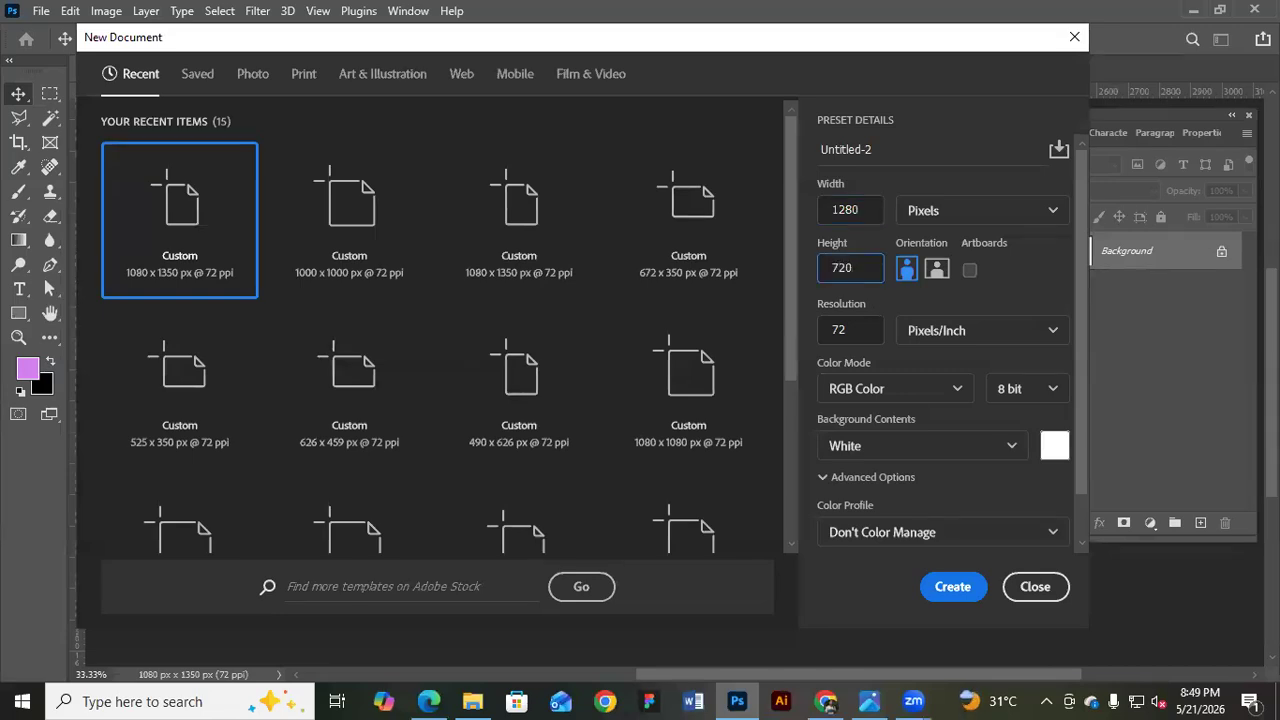
pyautogui.doubleClick(845, 330)
pyautogui.write('100')
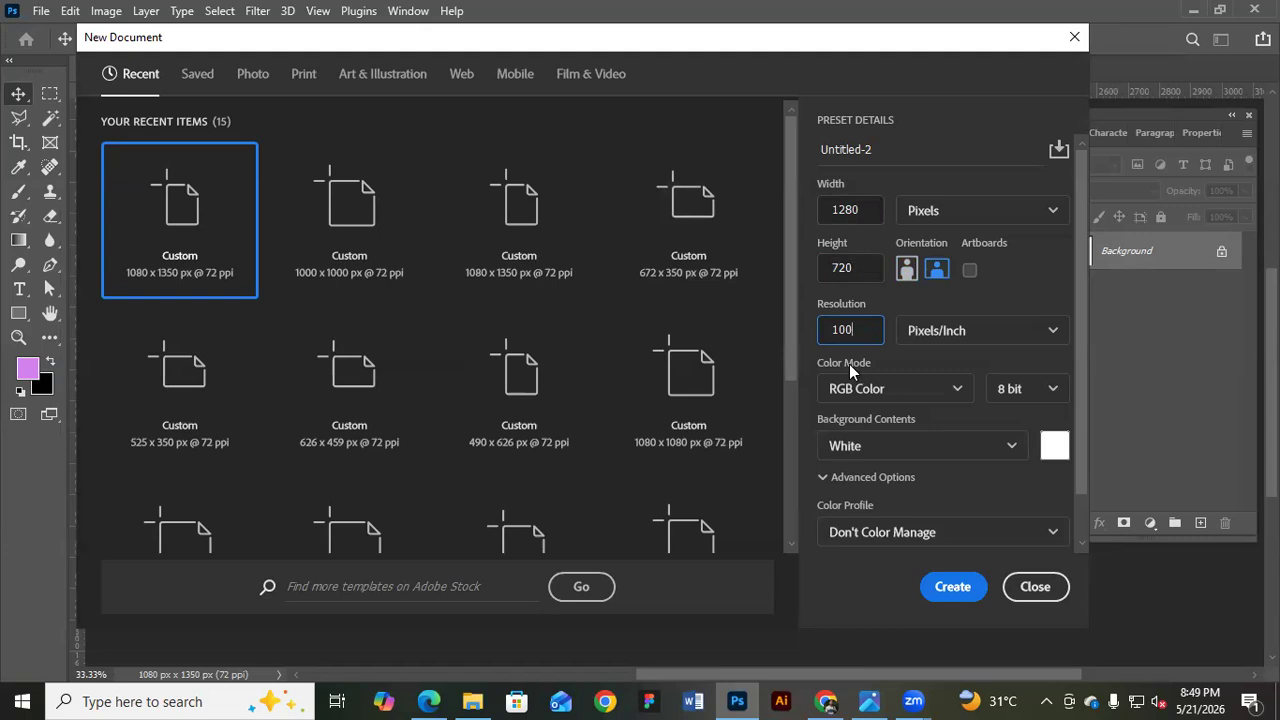
pyautogui.doubleClick(840, 331)
pyautogui.click(955, 587)
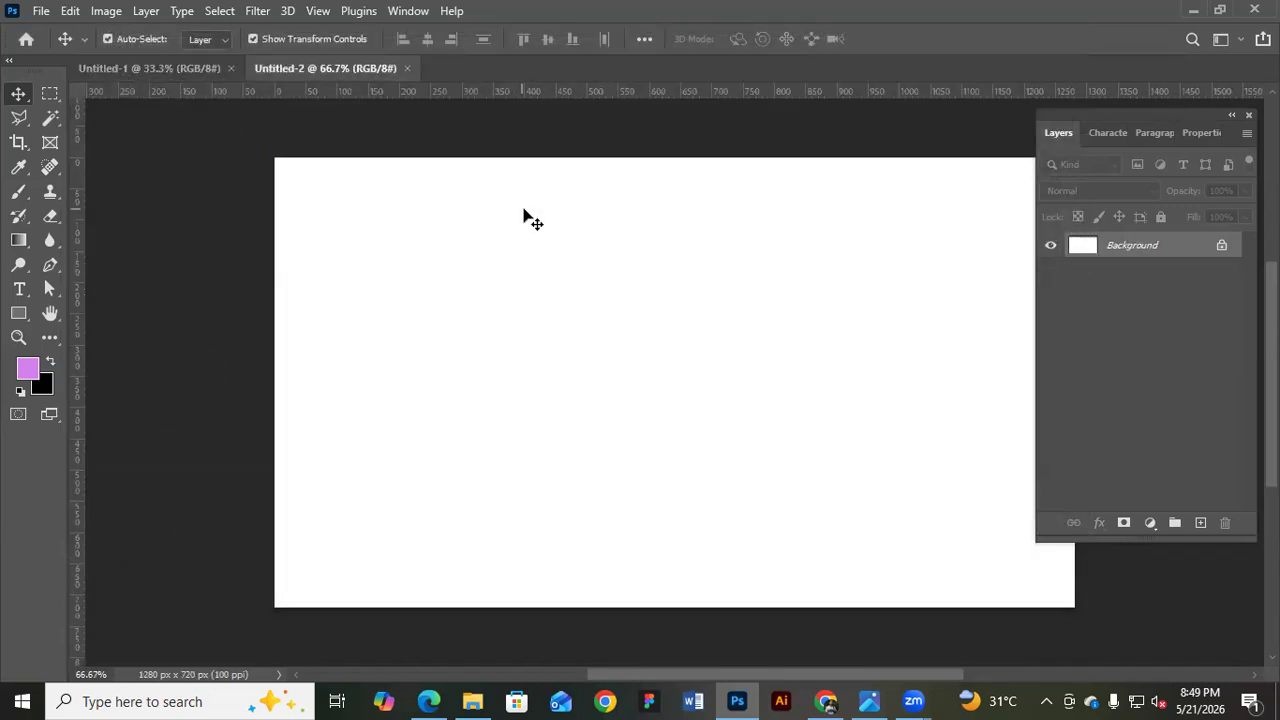
pyautogui.keyDown('ctrl'); pyautogui.keyDown('alt'); pyautogui.click(639, 260); pyautogui.keyUp('alt'); pyautogui.keyUp('ctrl')
pyautogui.moveTo(664, 287); pyautogui.dragTo(617, 257)
pyautogui.click(176, 70)
pyautogui.keyDown('alt'); pyautogui.click(531, 274); pyautogui.keyUp('alt')
pyautogui.keyDown('ctrl'); pyautogui.click(571, 275); pyautogui.keyUp('ctrl')
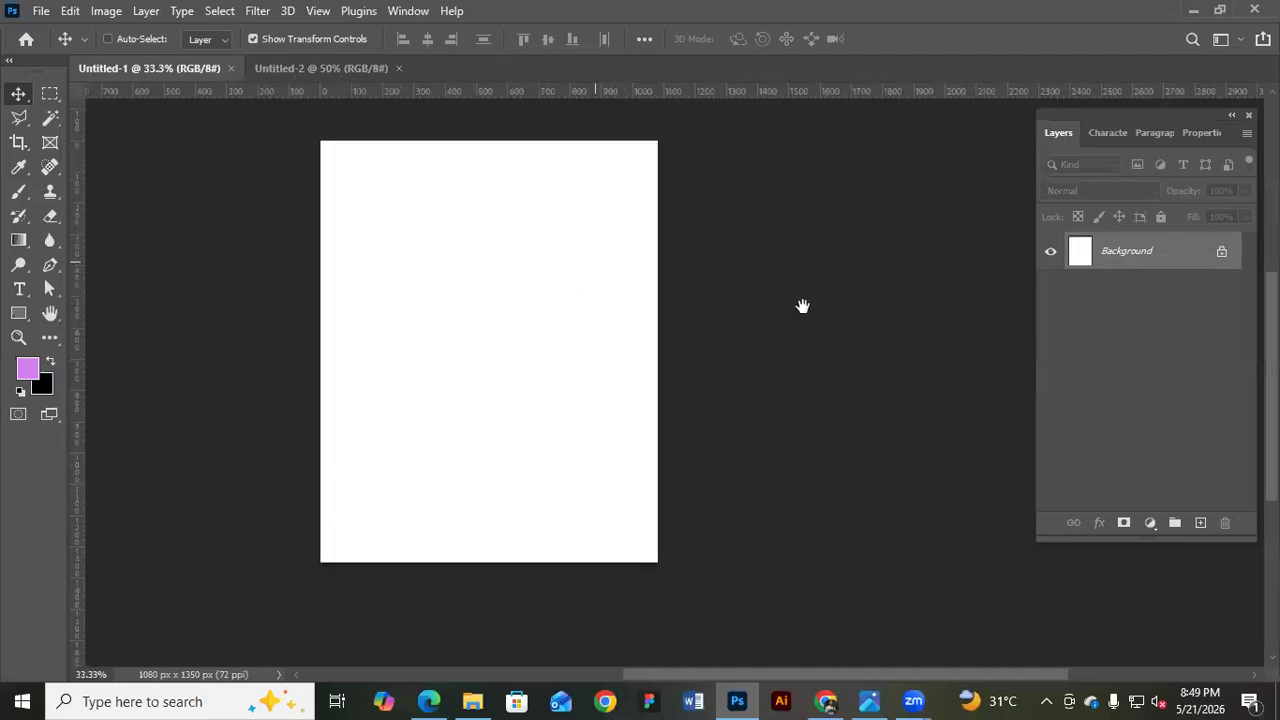
# Switch to the Downloads folder in File Explorer and view the reference image with the two Sajek title designs
pyautogui.click(1195, 15)
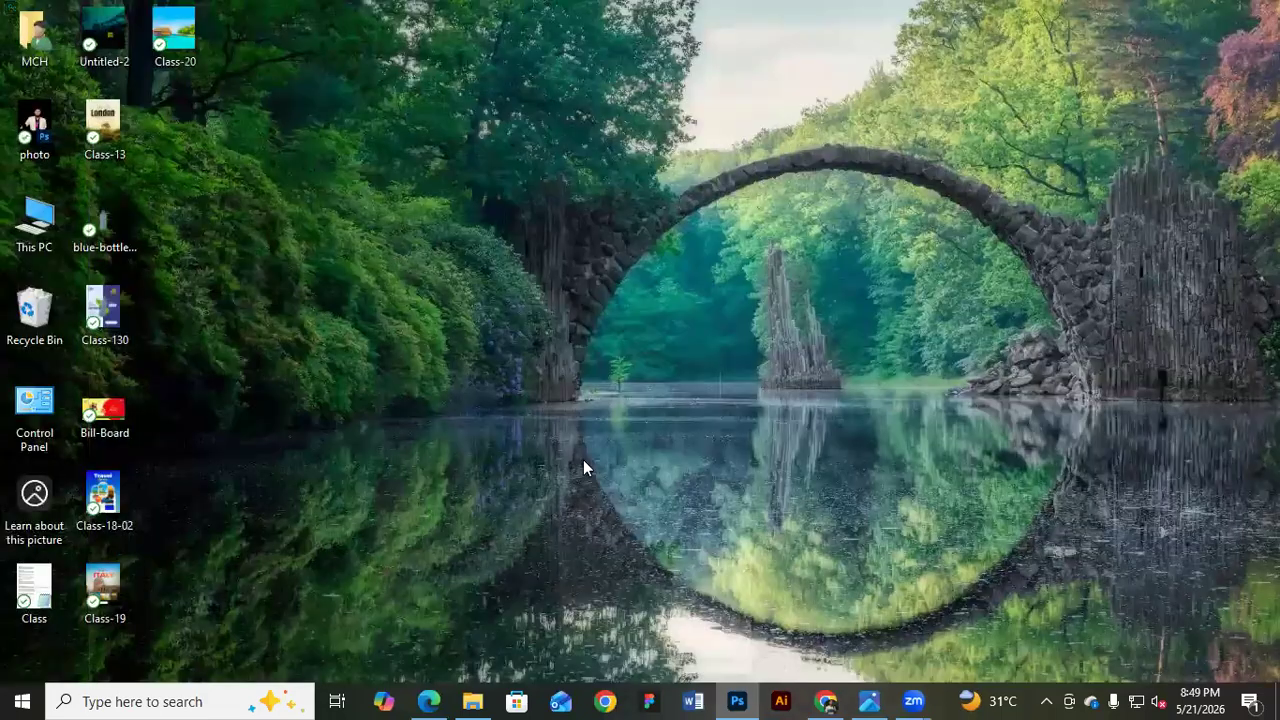
pyautogui.click(472, 701)
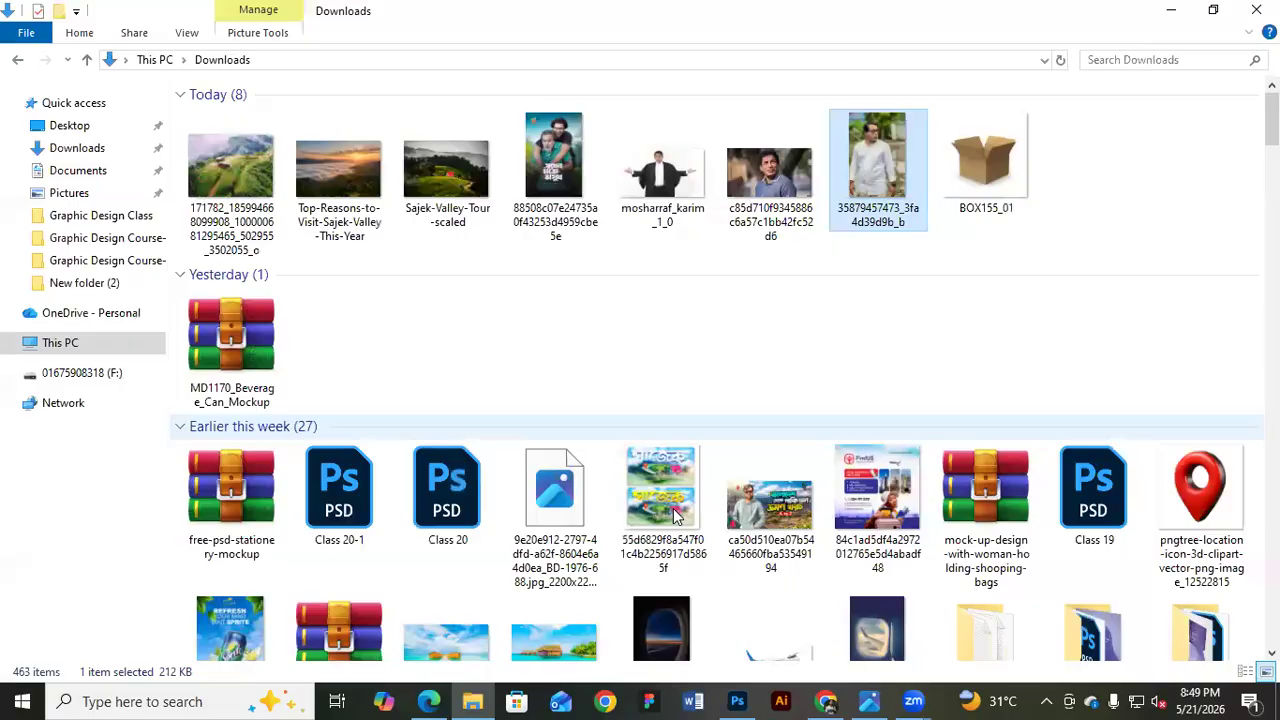
pyautogui.scroll(-3, 666, 510)
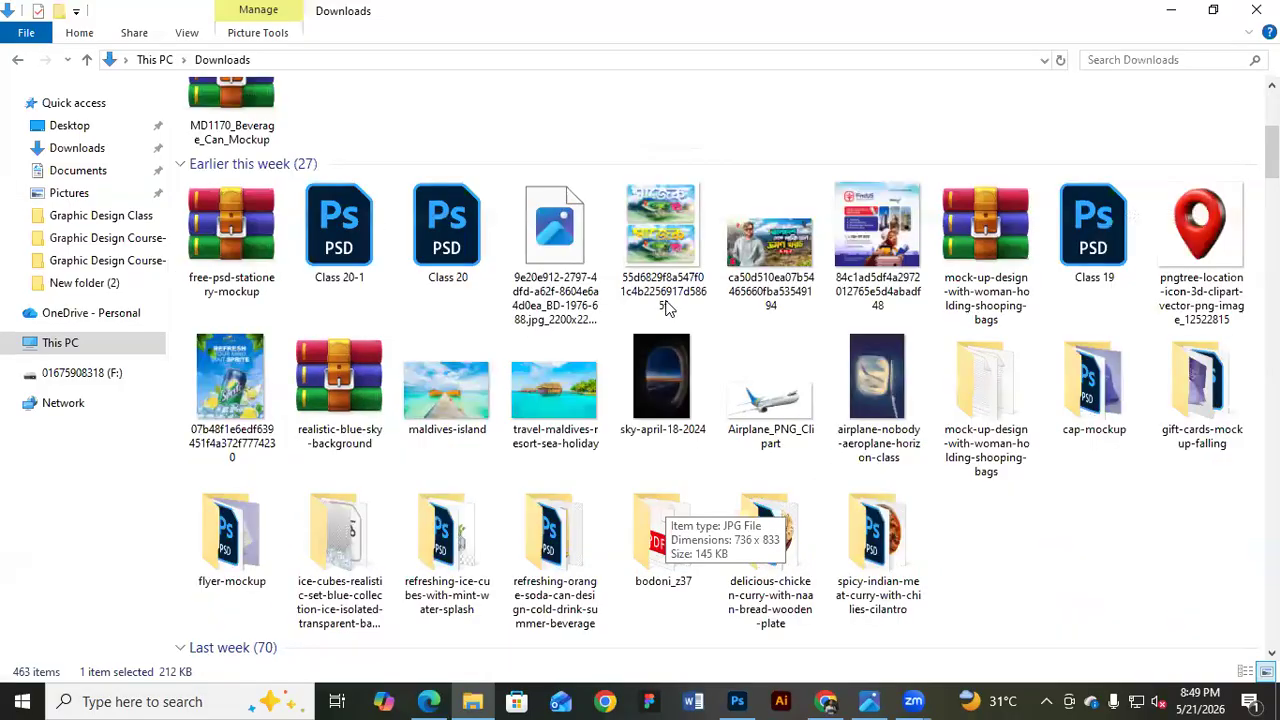
pyautogui.click(662, 285)
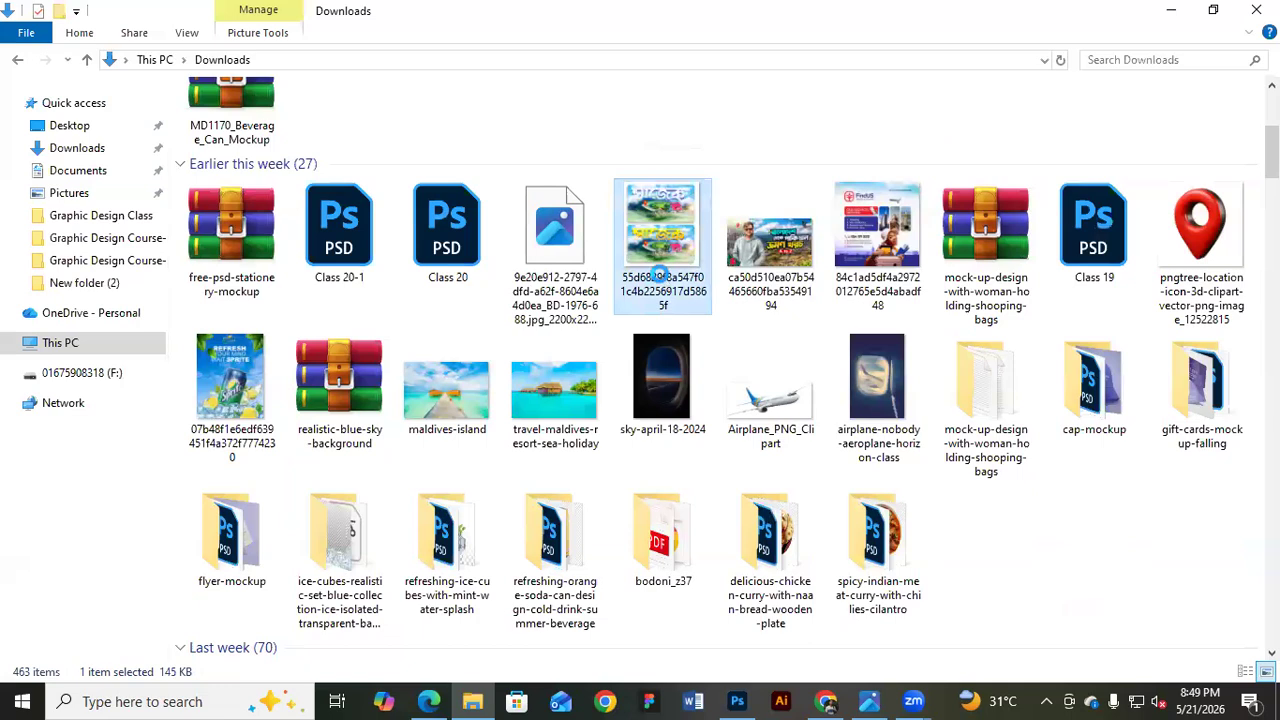
pyautogui.rightClick(645, 208)
pyautogui.click(634, 198)
pyautogui.rightClick(636, 200)
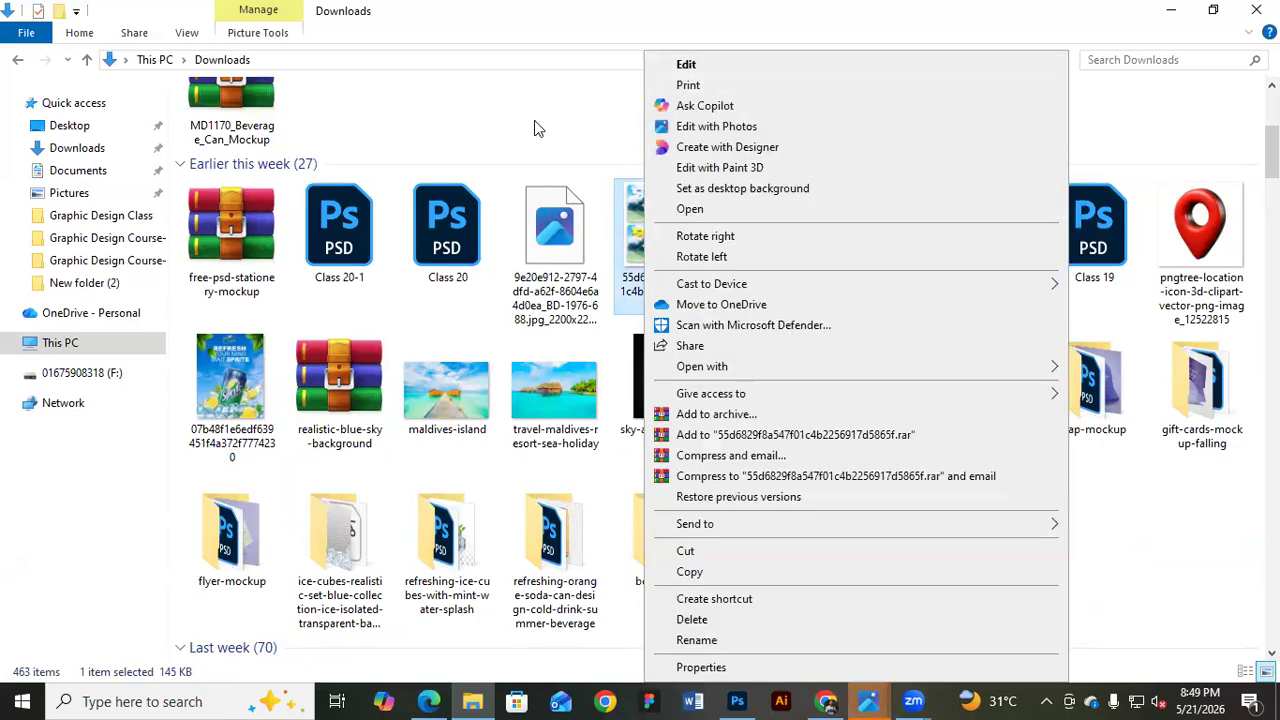
pyautogui.click(534, 120)
pyautogui.doubleClick(652, 228)
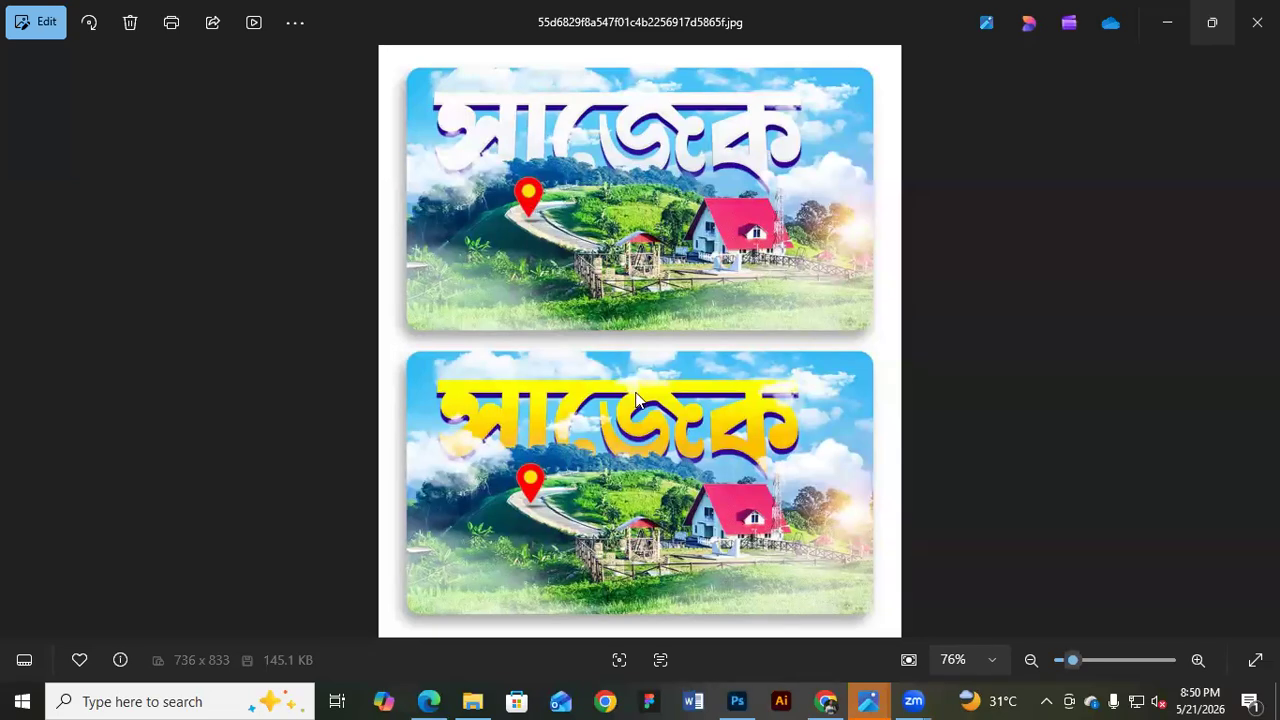
pyautogui.click(1257, 22)
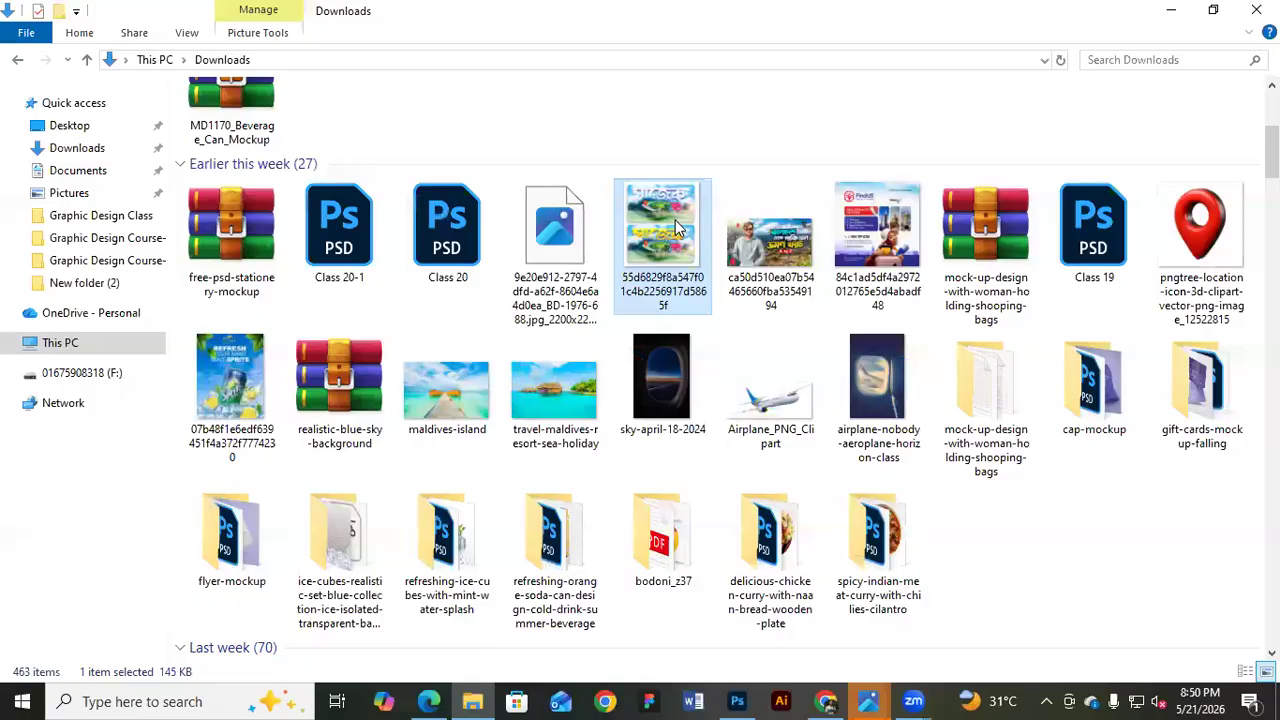
# View the travel-cost thumbnail with the man in the grey hoodie and compare it with the Sajek reference image
pyautogui.doubleClick(797, 260)
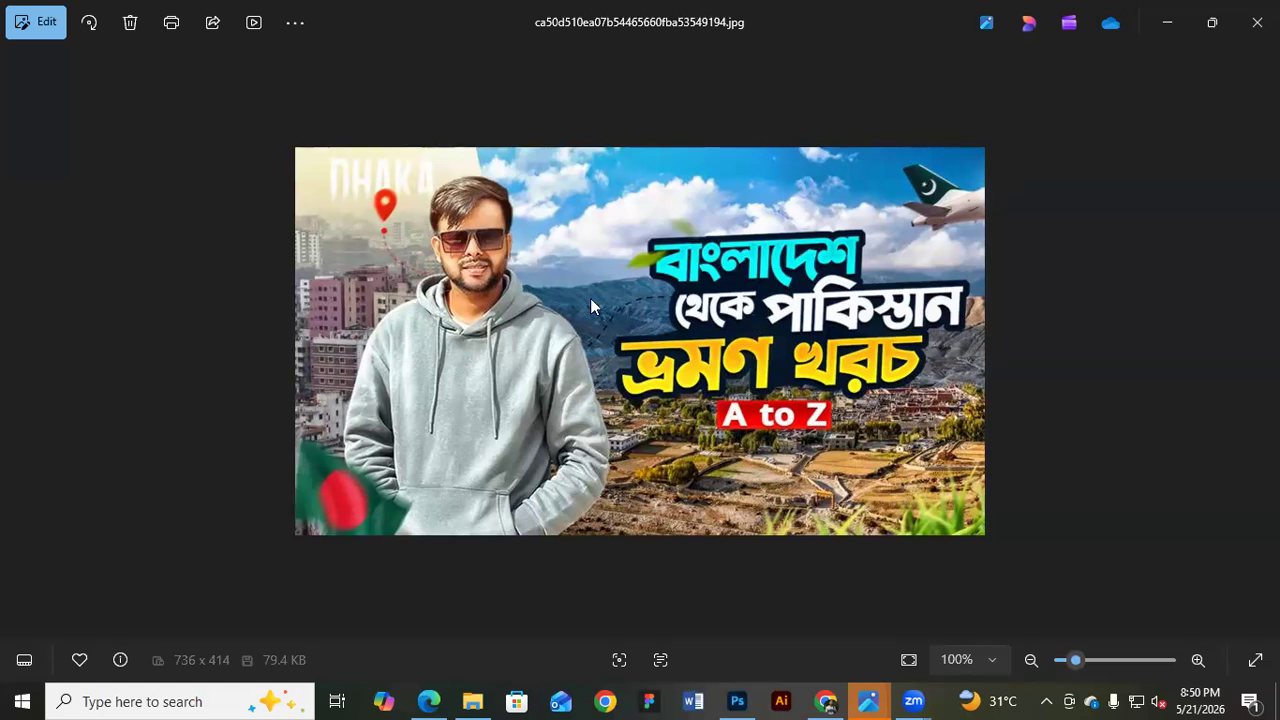
pyautogui.click(16, 345)
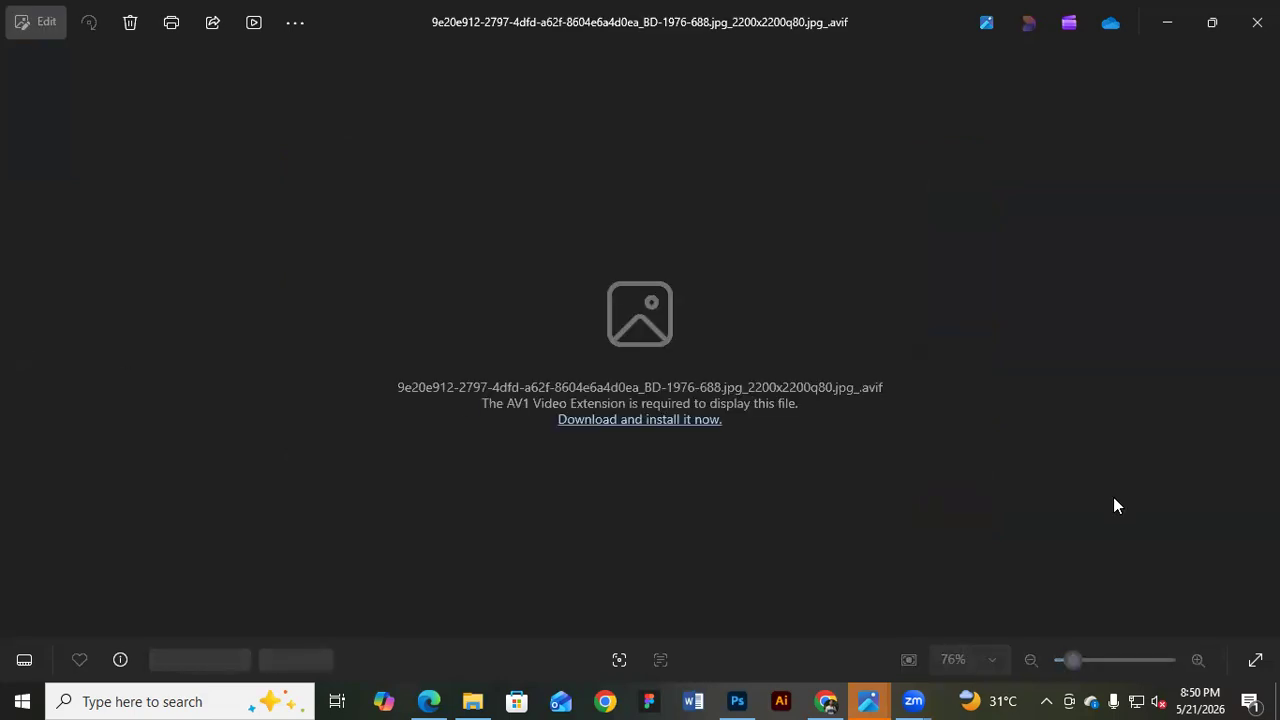
pyautogui.press('Right')
pyautogui.press('Right')
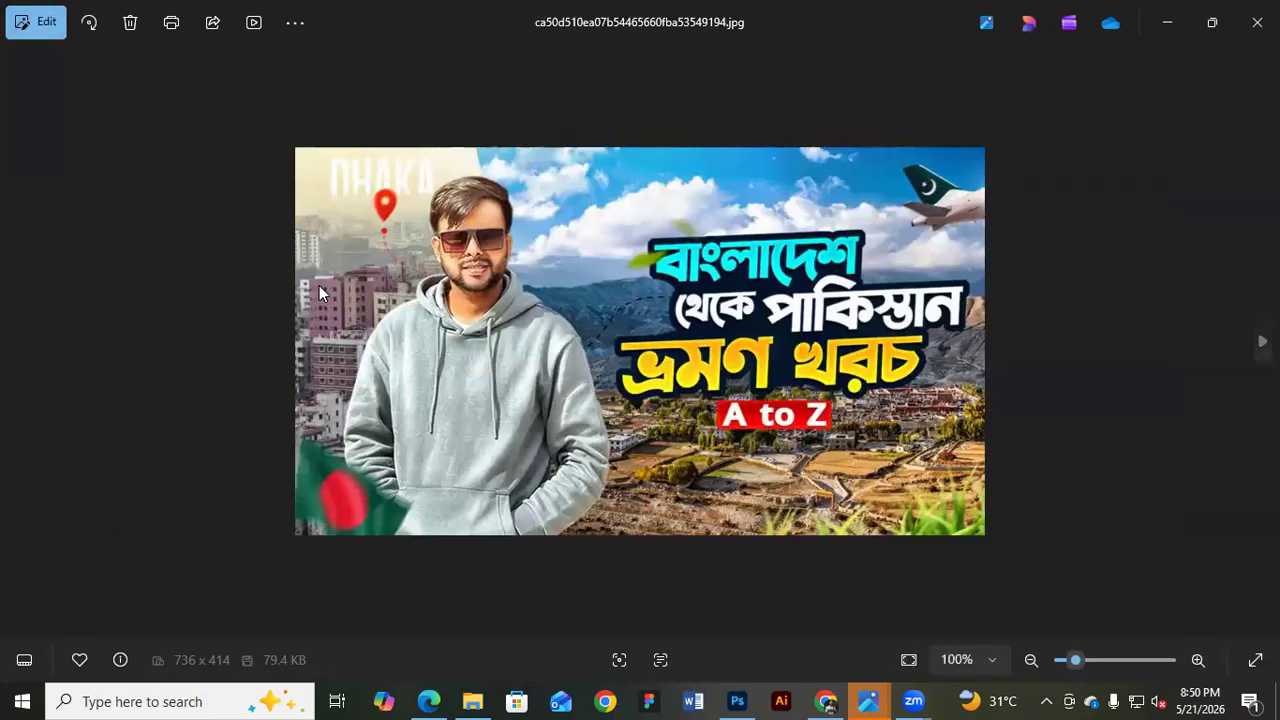
pyautogui.click(12, 347)
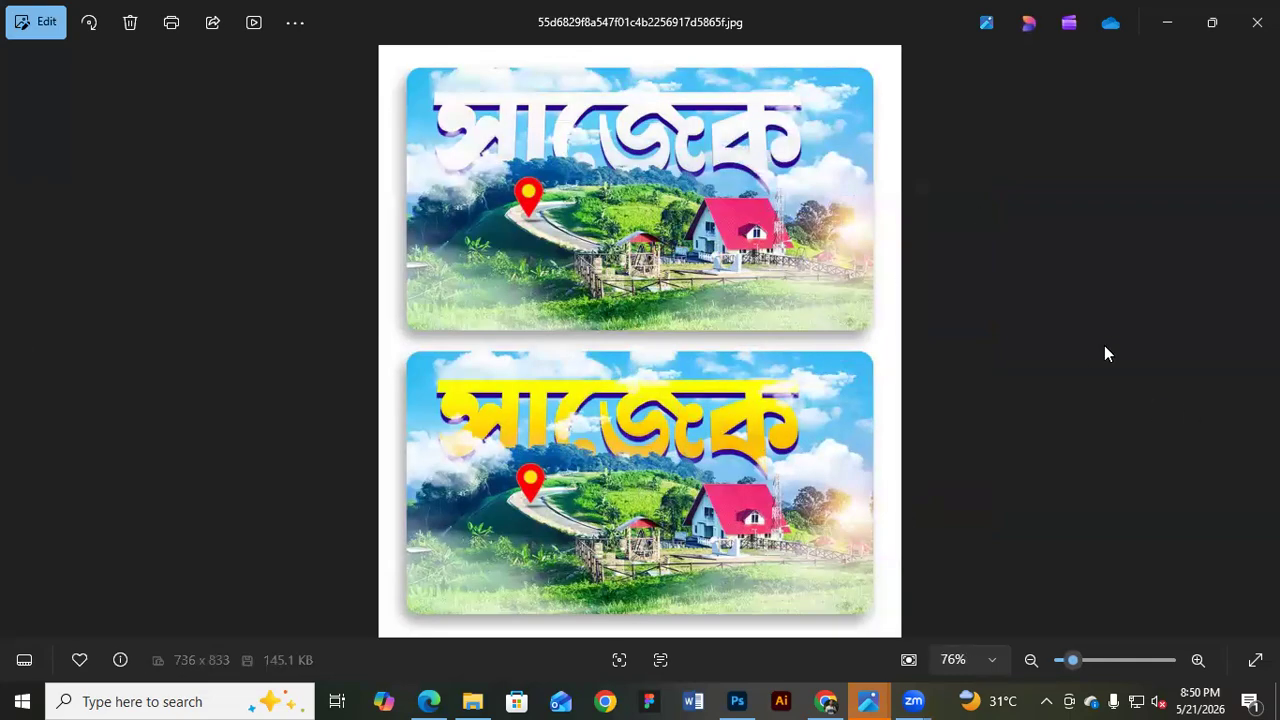
pyautogui.click(1262, 342)
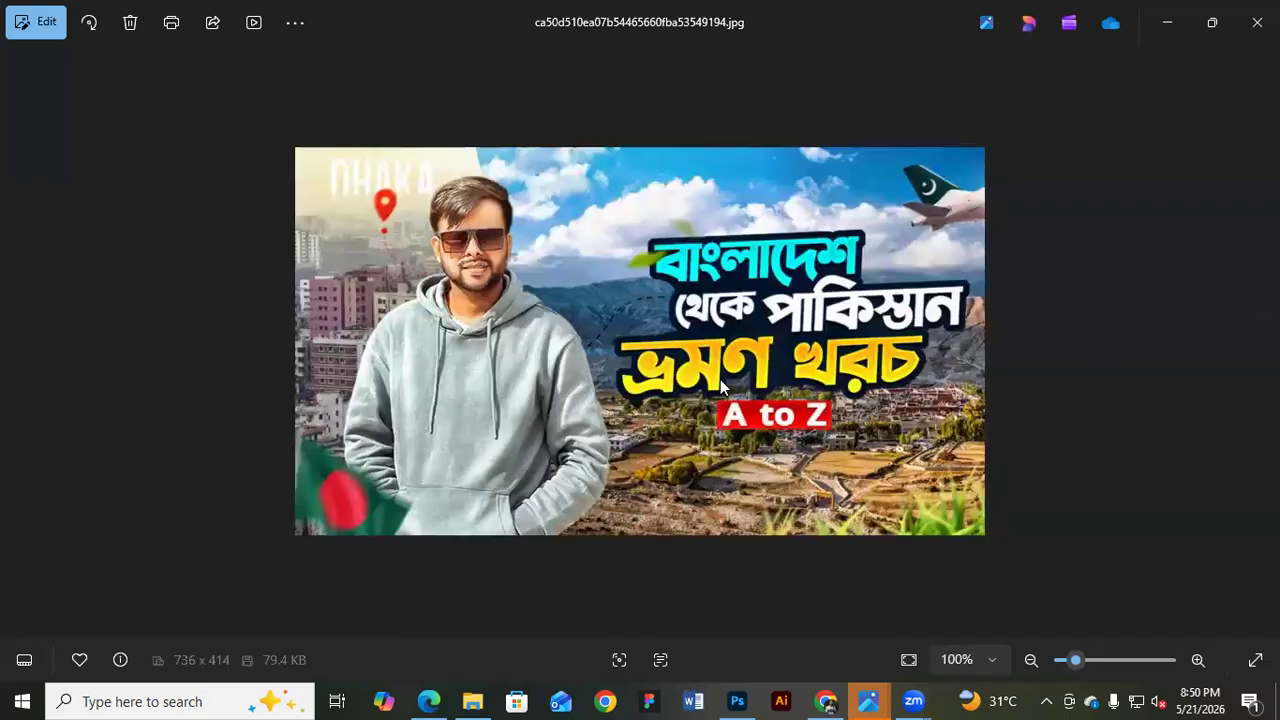
pyautogui.click(1170, 22)
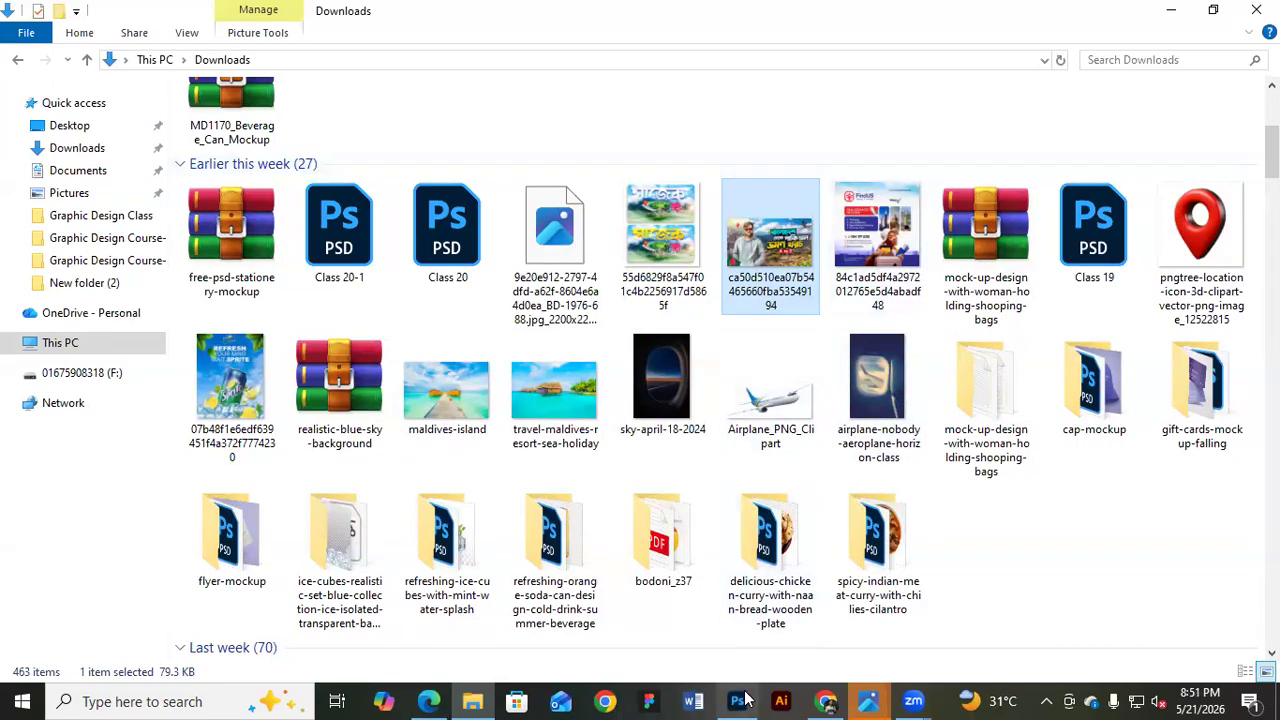
# Preview the first green hill photo in today's downloads and close that preview
pyautogui.scroll(3, 412, 222)
pyautogui.doubleClick(225, 205)
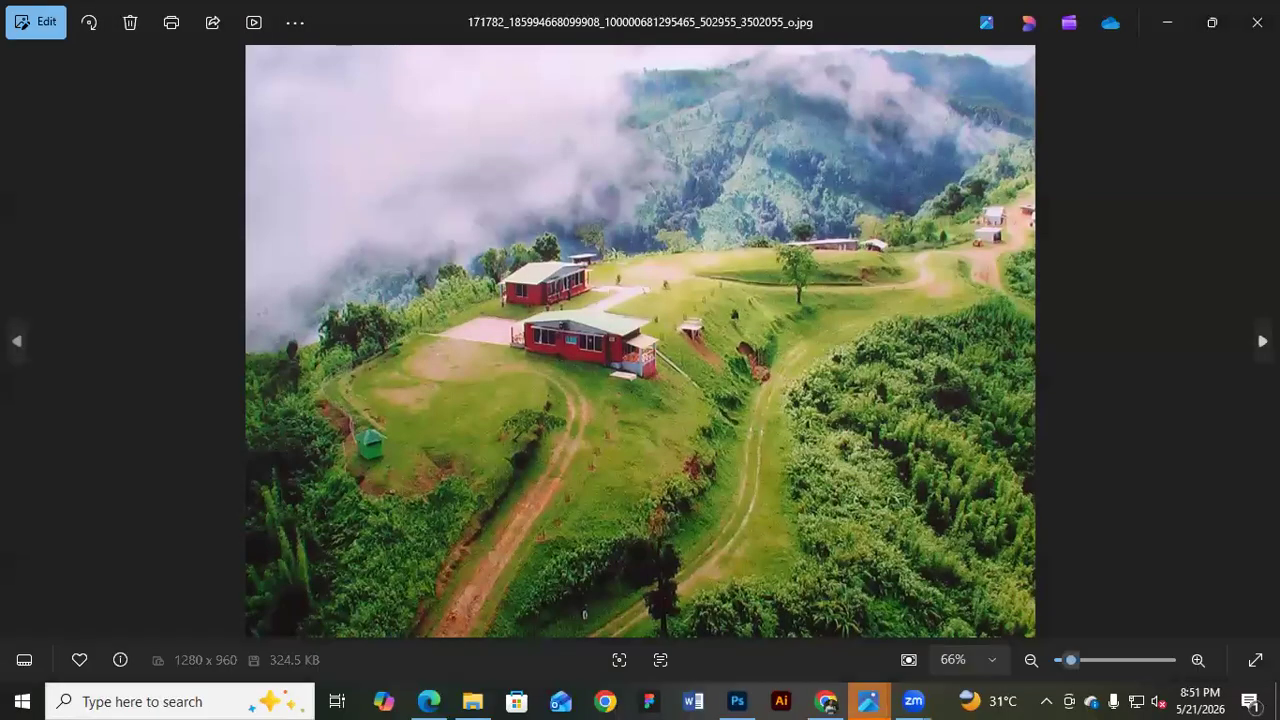
pyautogui.press('Right')
pyautogui.press('Right')
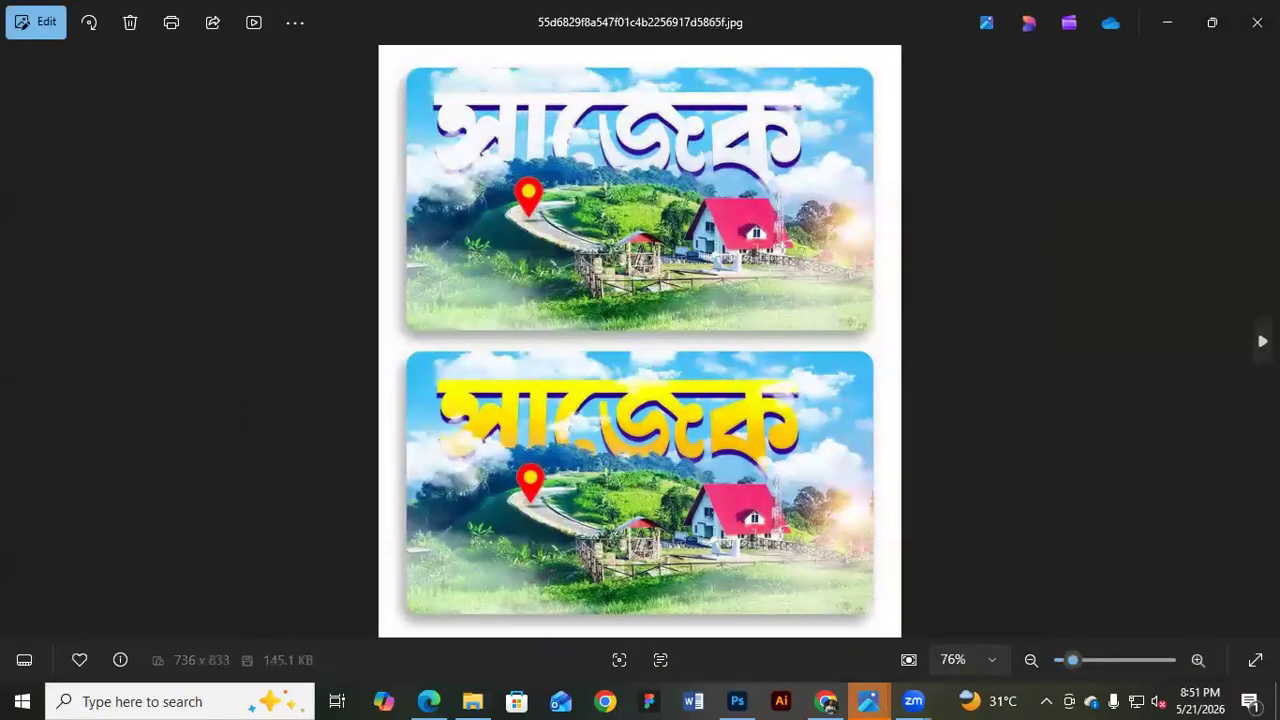
pyautogui.click(1257, 22)
pyautogui.click(1090, 202)
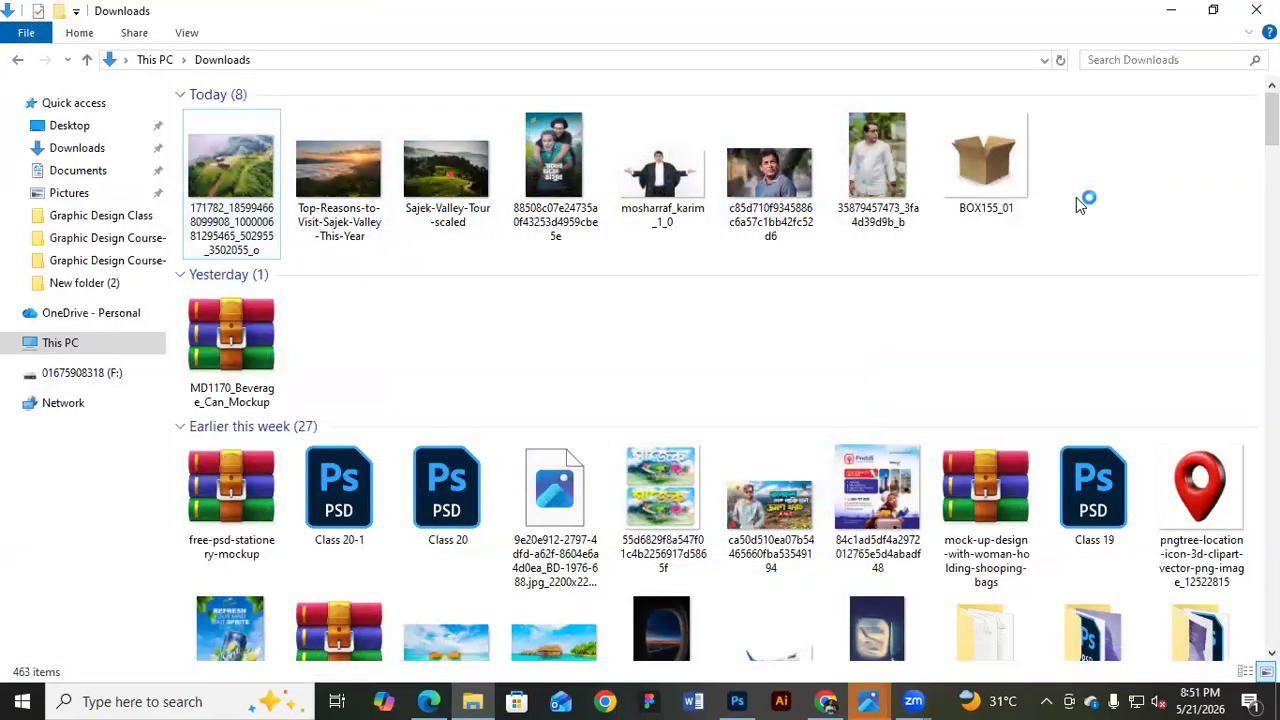
# Close the remaining open image viewer windows
pyautogui.click(825, 702)
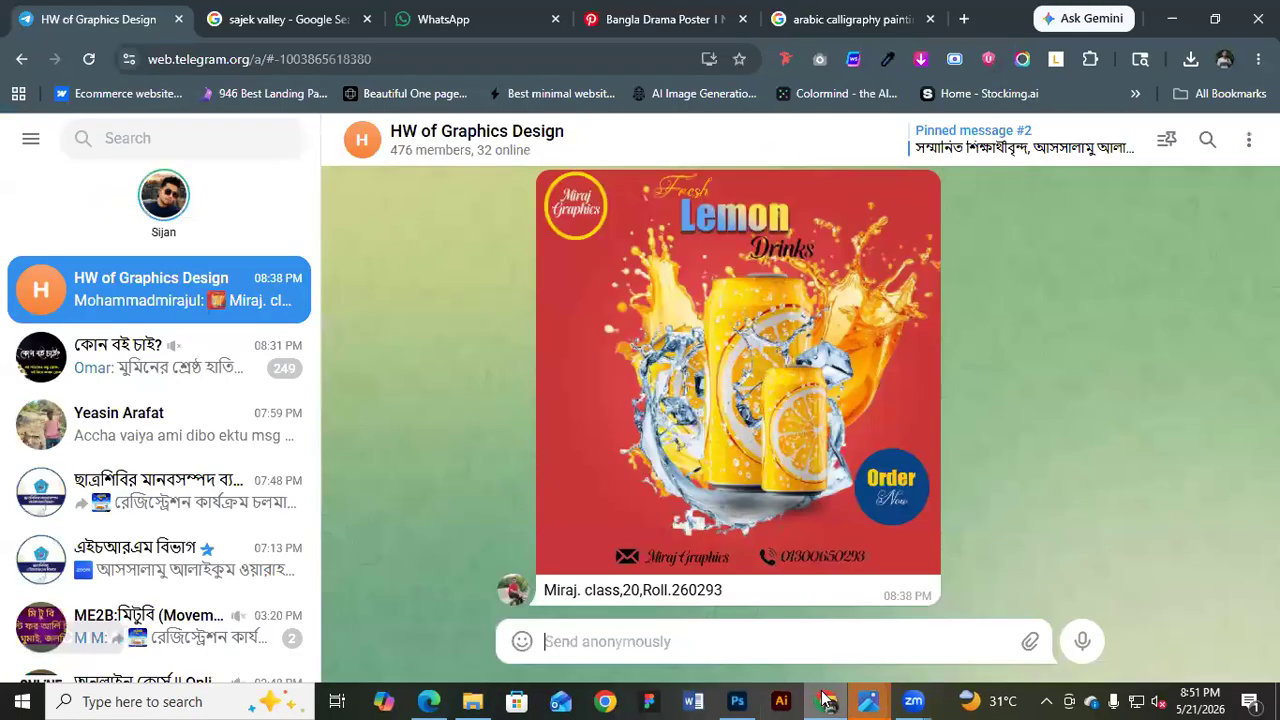
pyautogui.click(825, 702)
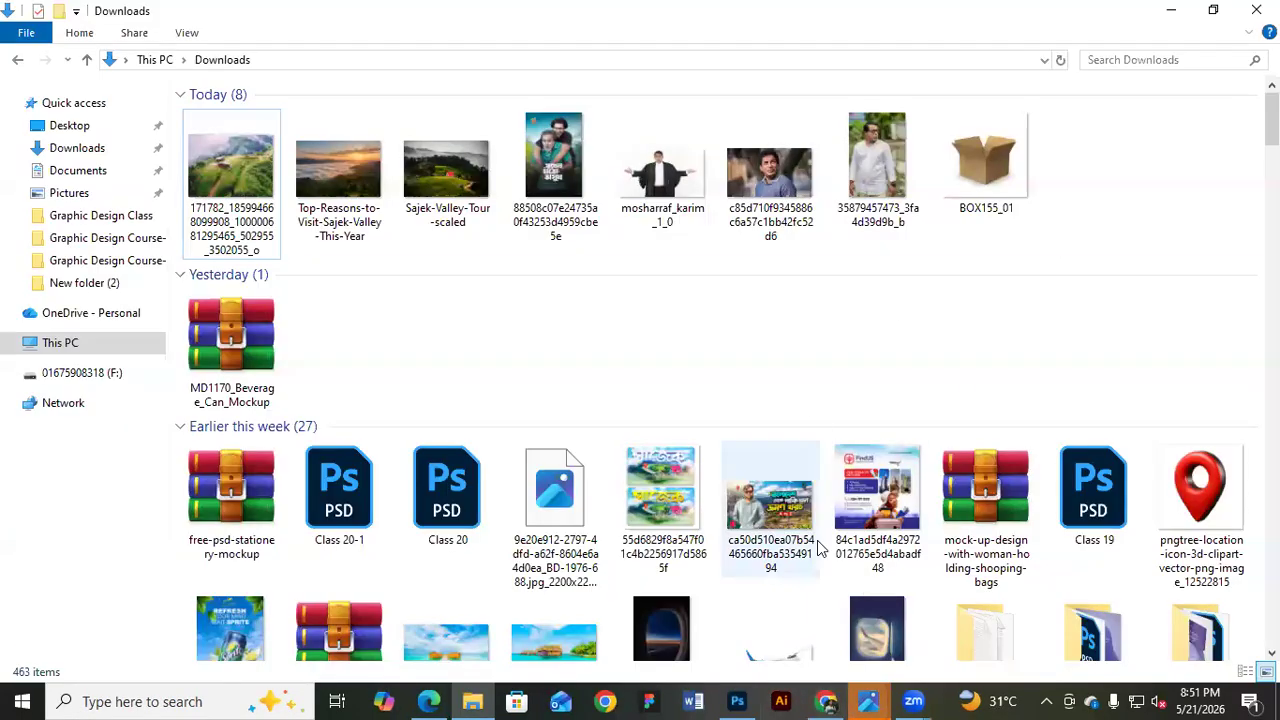
pyautogui.click(872, 701)
pyautogui.moveTo(875, 700)
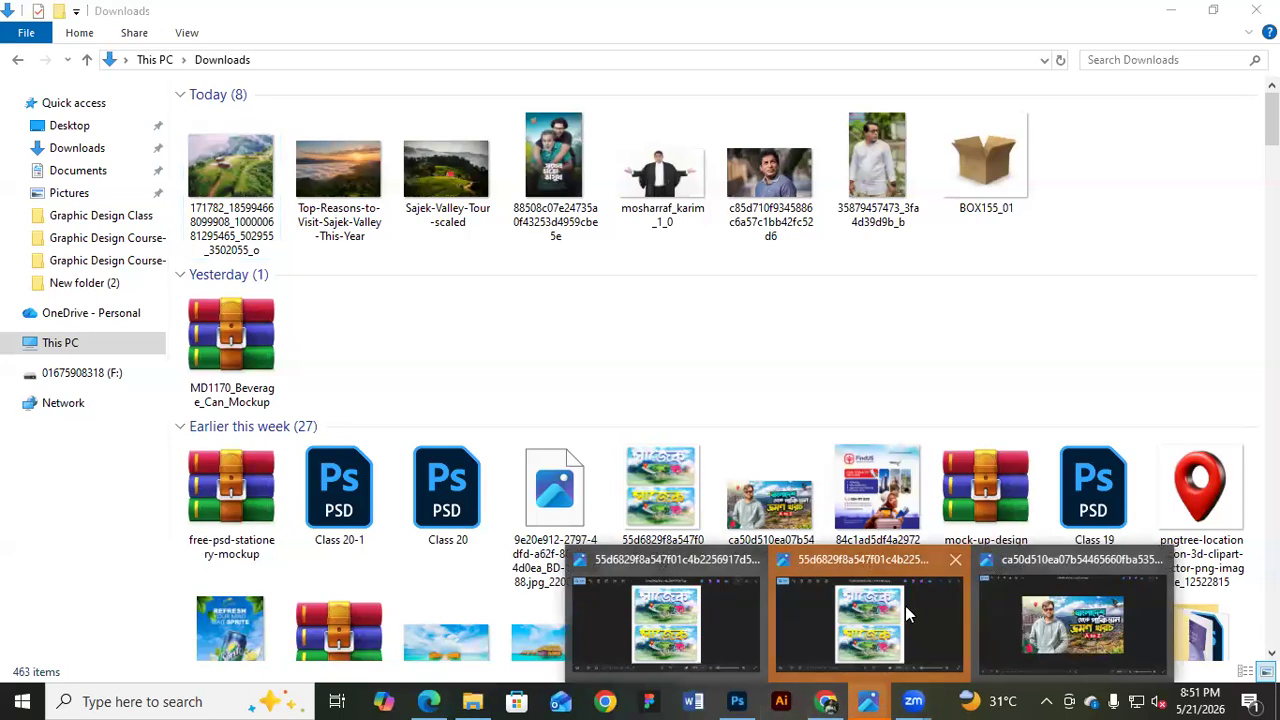
pyautogui.click(953, 560)
pyautogui.click(1058, 561)
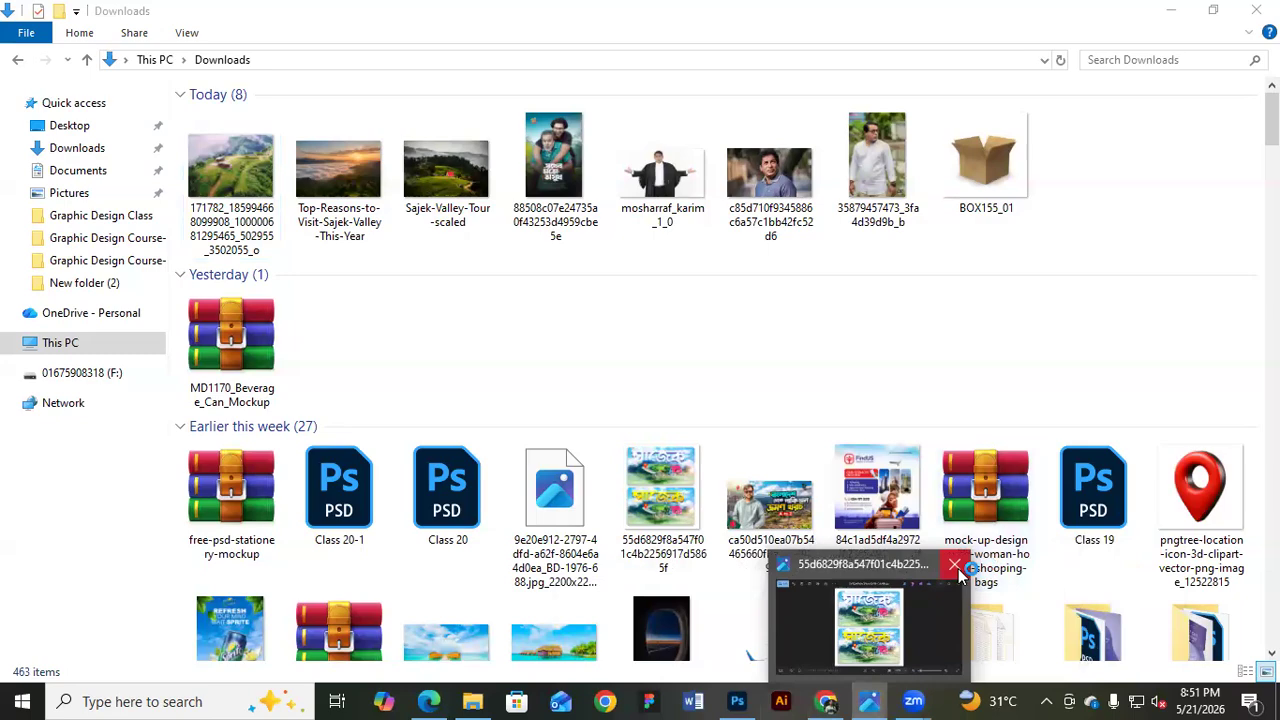
pyautogui.click(968, 566)
# Place the Sajek-Valley-Tour-scaled photo in the 1280 x 720 document and scale it to about 120.6% to cover the canvas
pyautogui.moveTo(445, 175); pyautogui.dragTo(675, 390)
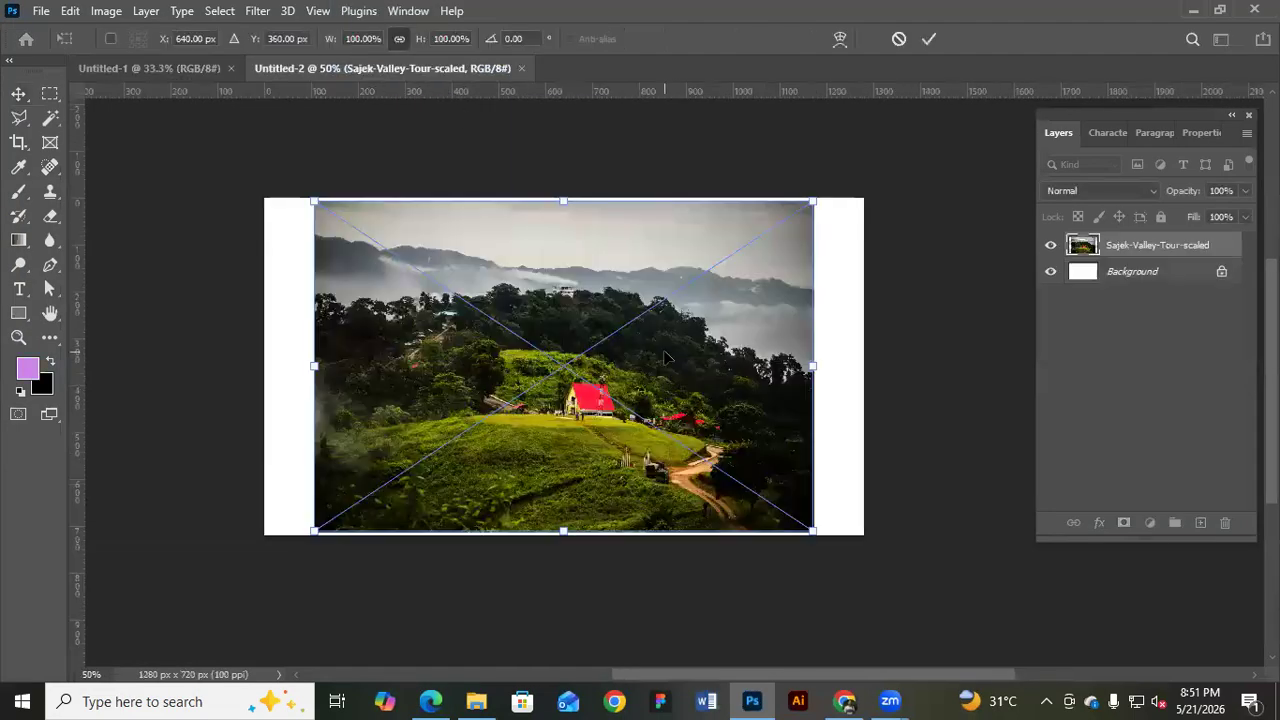
pyautogui.moveTo(319, 361); pyautogui.dragTo(214, 366)
pyautogui.moveTo(675, 386)
pyautogui.mouseDown()
pyautogui.moveTo(814, 383)
pyautogui.moveTo(696, 388)
pyautogui.mouseUp()
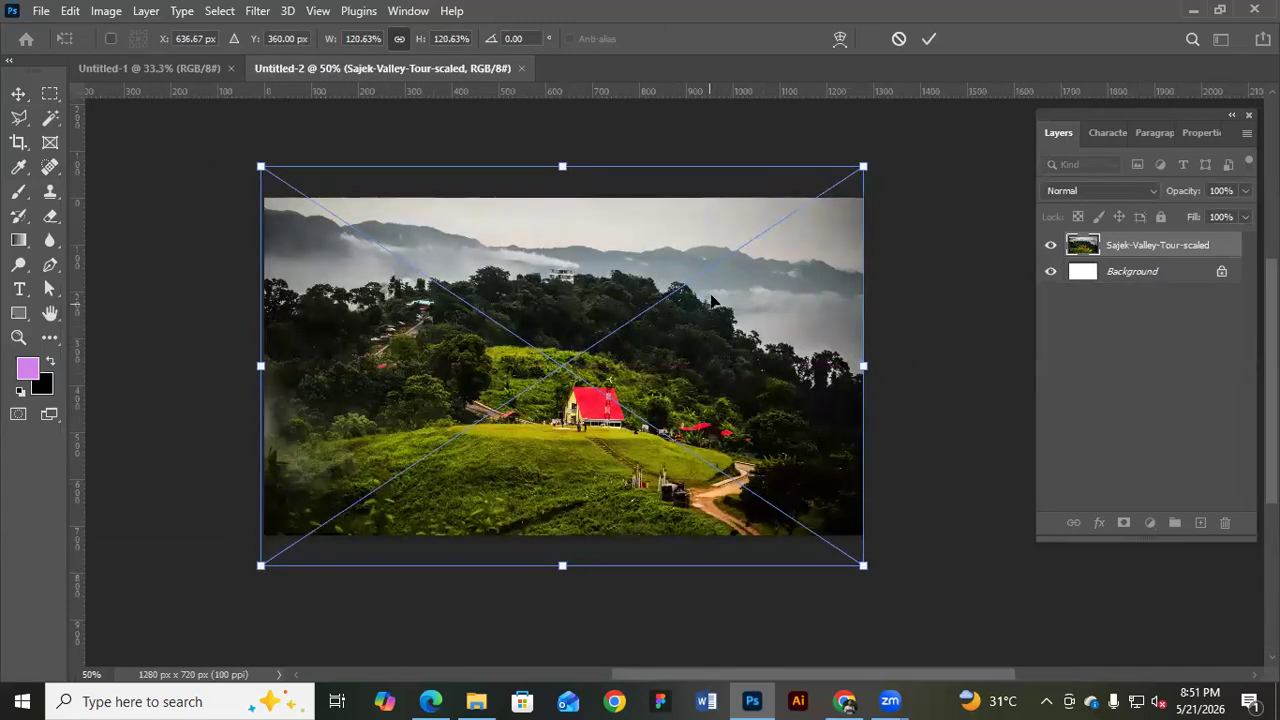
pyautogui.press('Return')
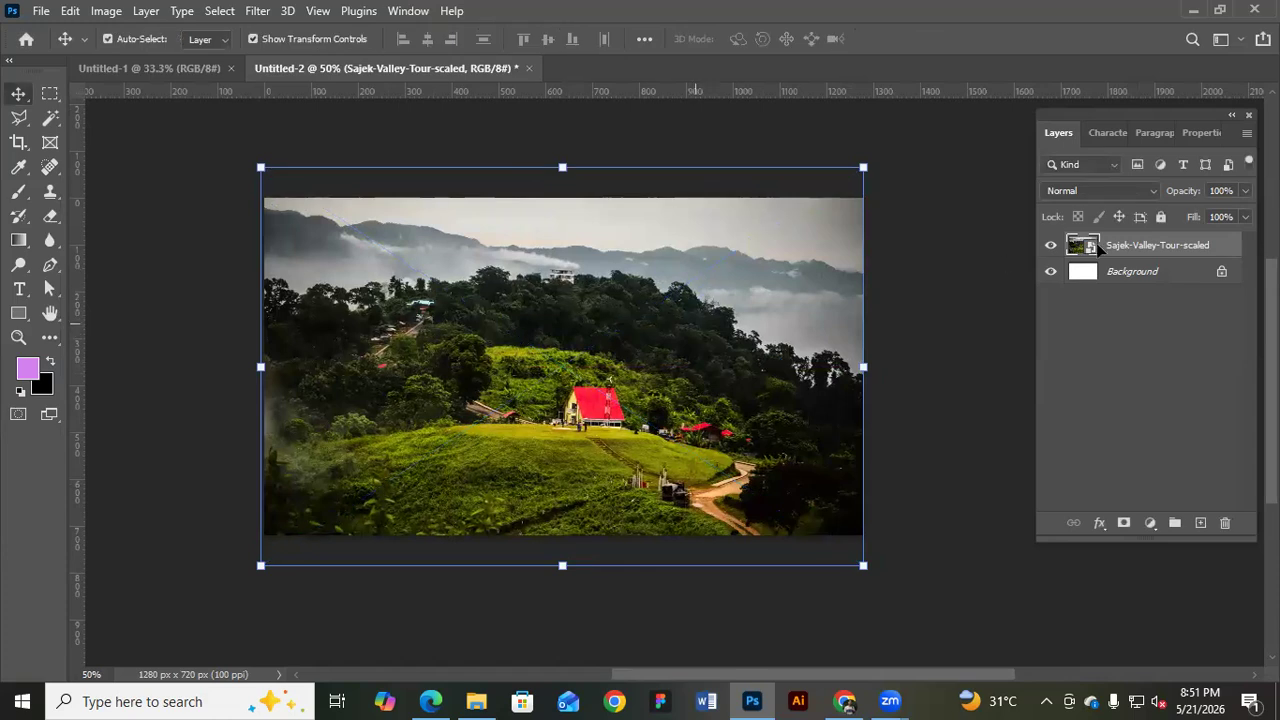
# Shrink the valley photo slightly so its side meets the canvas edge, shift it slightly down and deselect it
pyautogui.moveTo(260, 367); pyautogui.dragTo(264, 369)
pyautogui.press('Return')
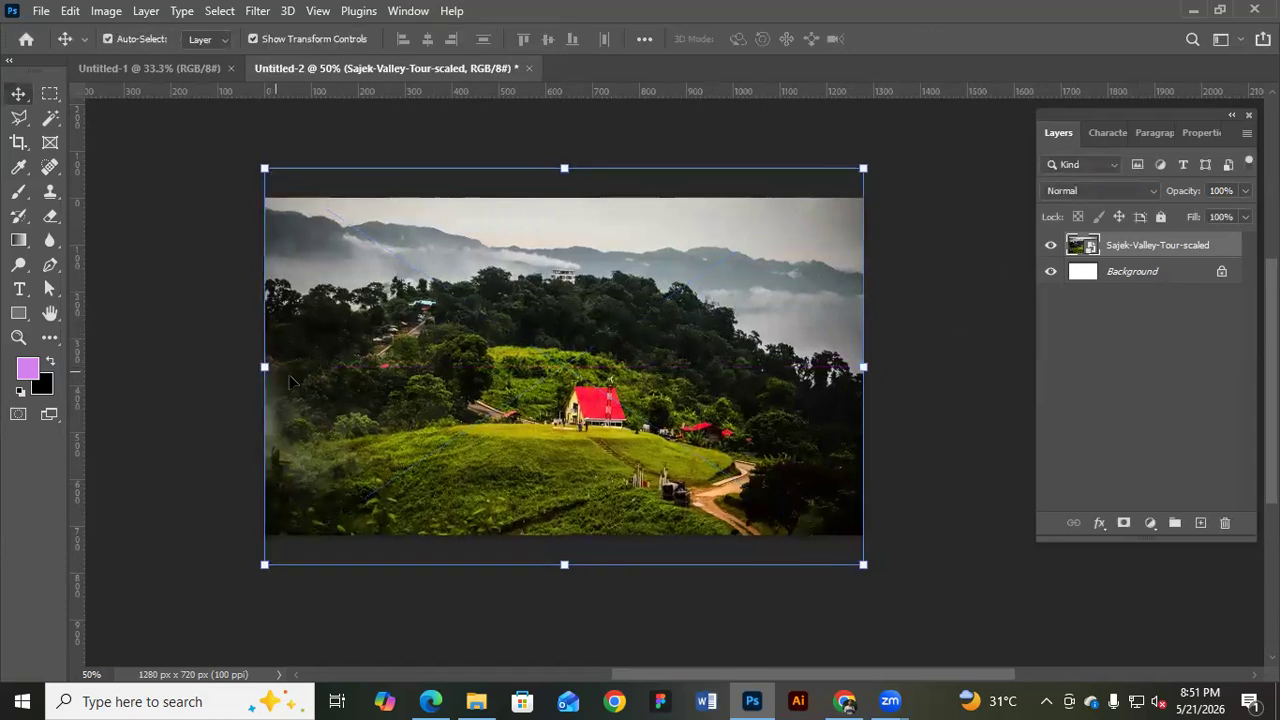
pyautogui.click(966, 388)
pyautogui.click(721, 334)
pyautogui.click(935, 360)
pyautogui.moveTo(763, 361); pyautogui.dragTo(763, 371)
pyautogui.click(1005, 341)
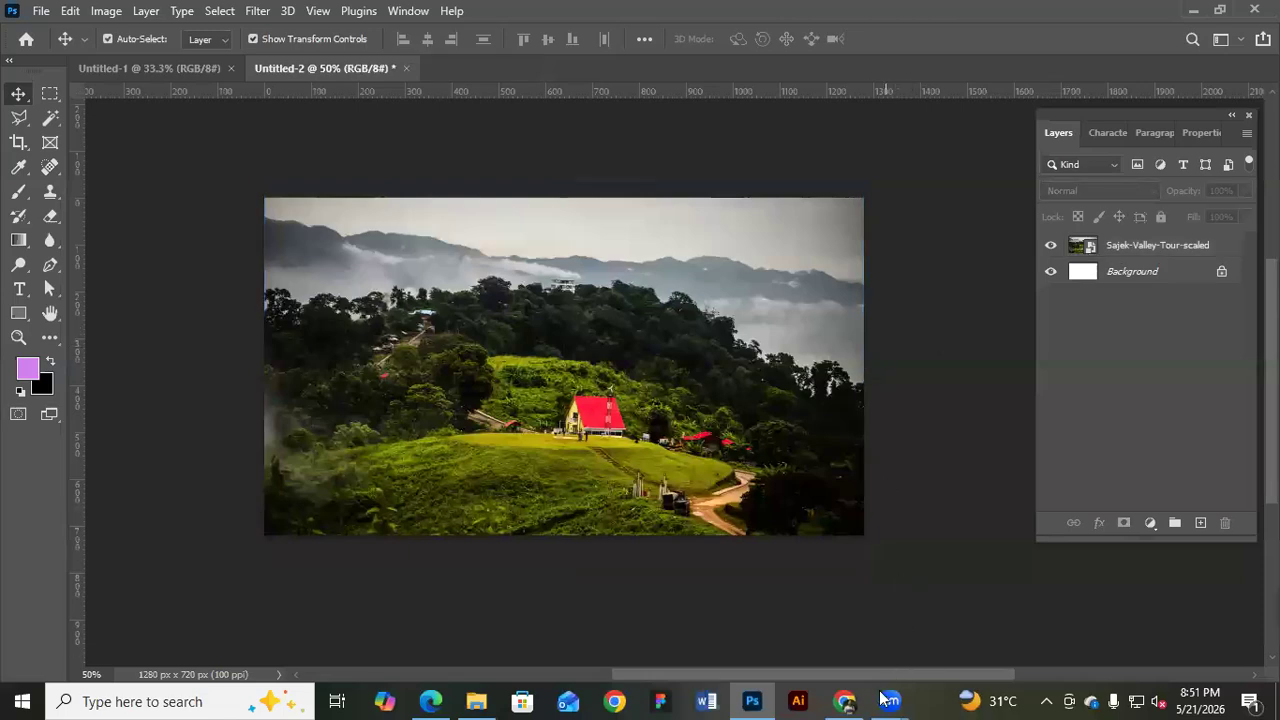
# Preview the two-version Sajek title design and the Bangladesh-to-Pakistan travel thumbnail from the Downloads folder, and return to Photoshop
pyautogui.click(843, 698)
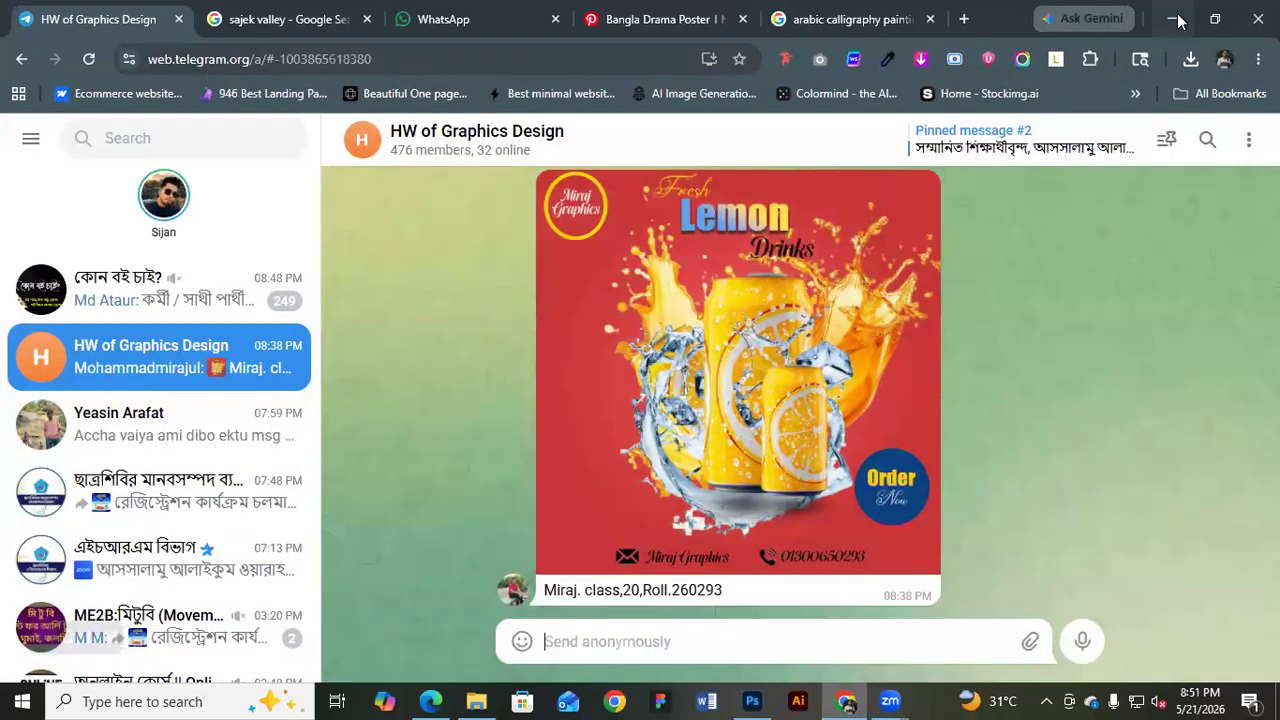
pyautogui.click(1177, 18)
pyautogui.click(476, 700)
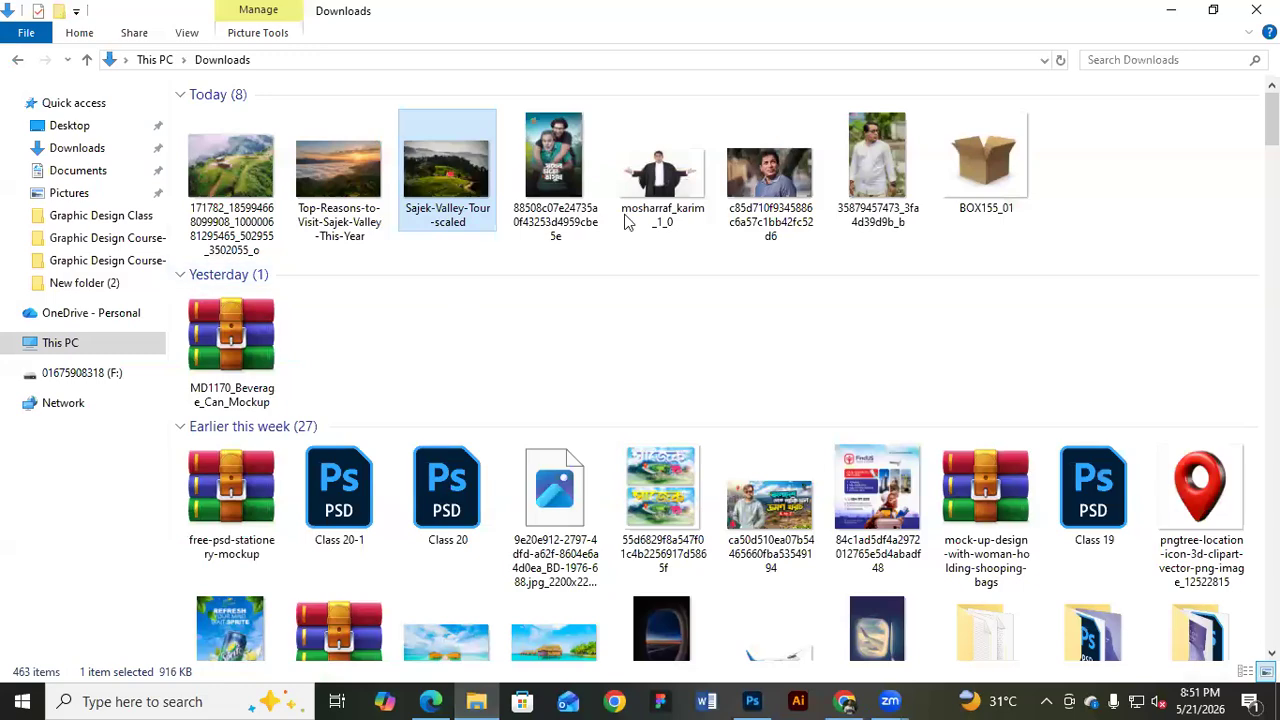
pyautogui.click(766, 509)
pyautogui.doubleClick(668, 508)
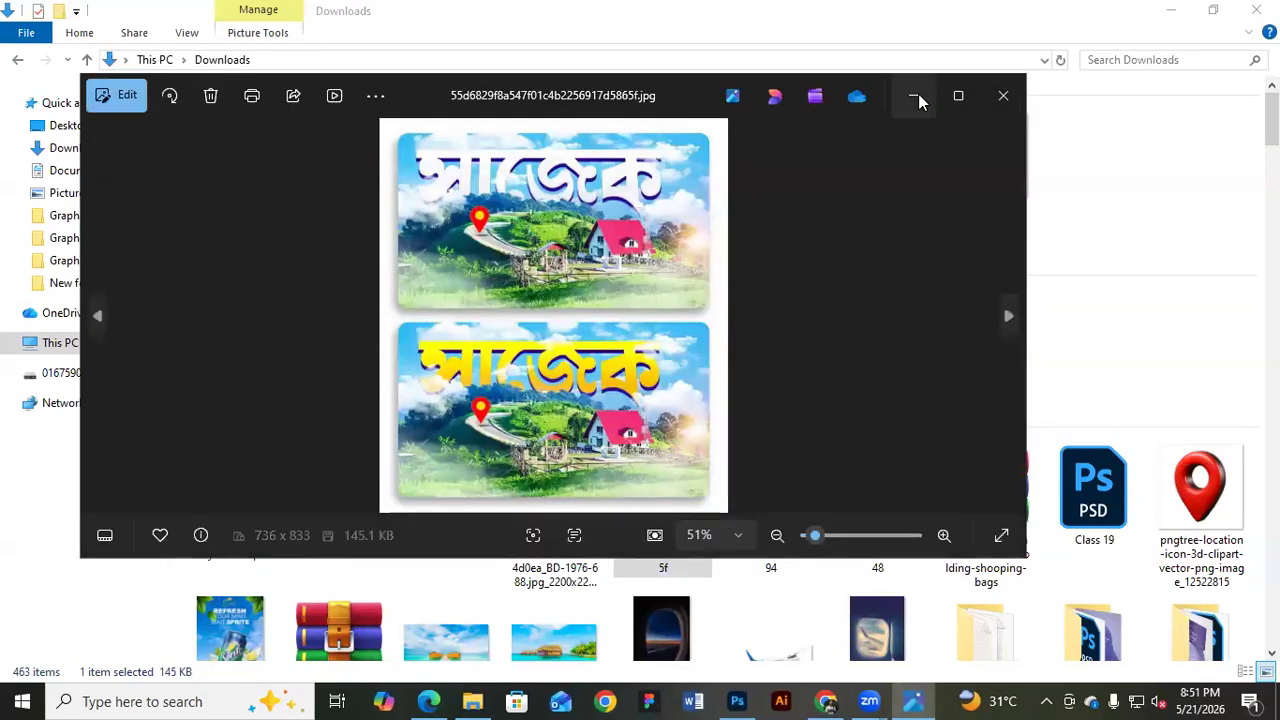
pyautogui.click(916, 97)
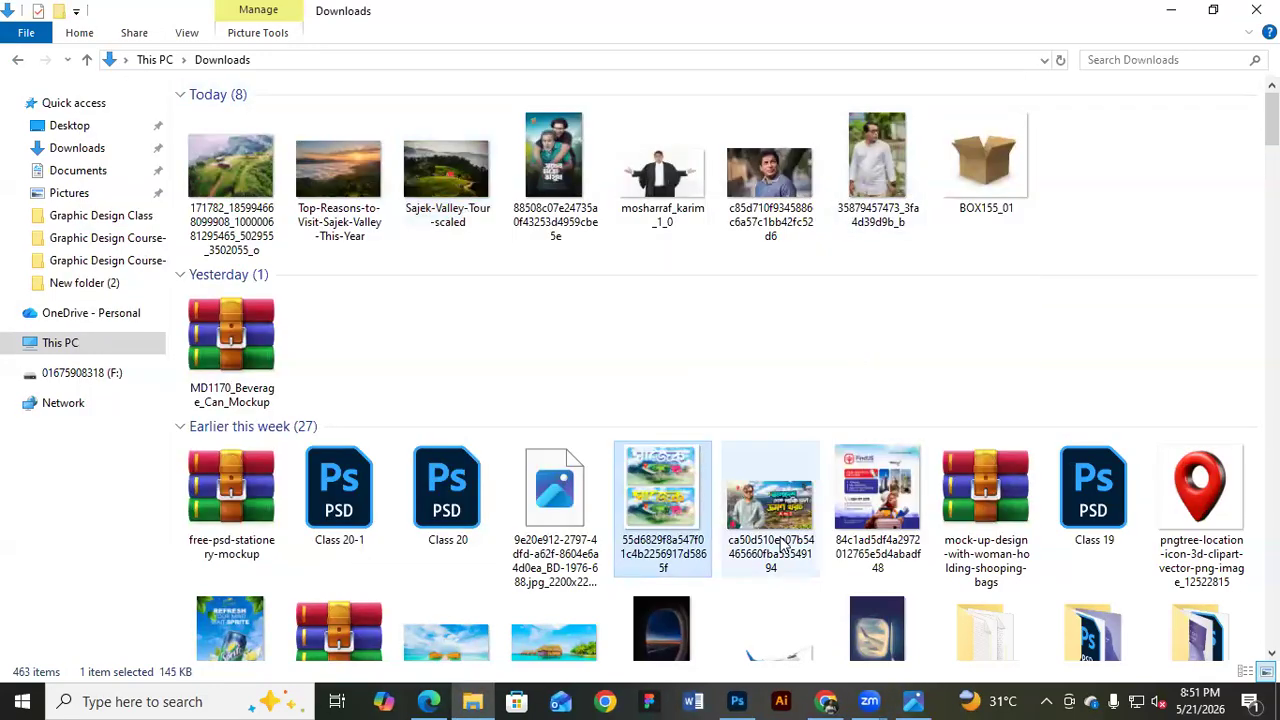
pyautogui.doubleClick(779, 543)
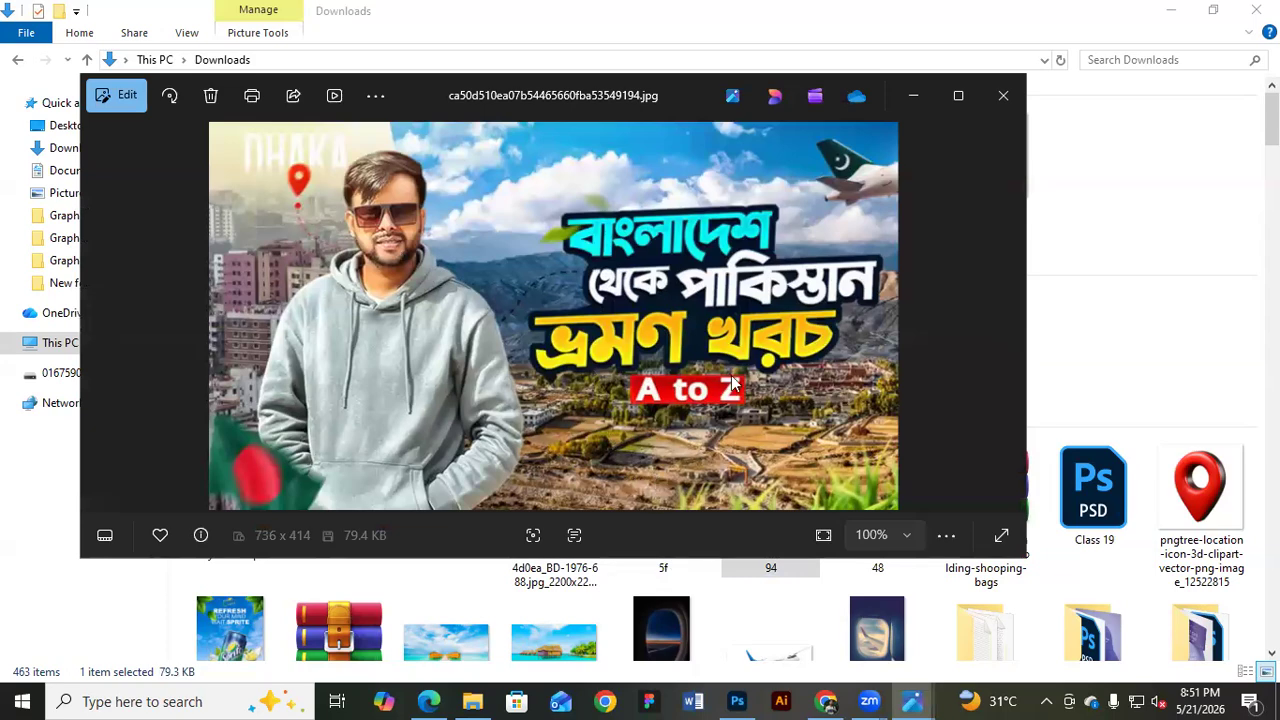
pyautogui.click(913, 97)
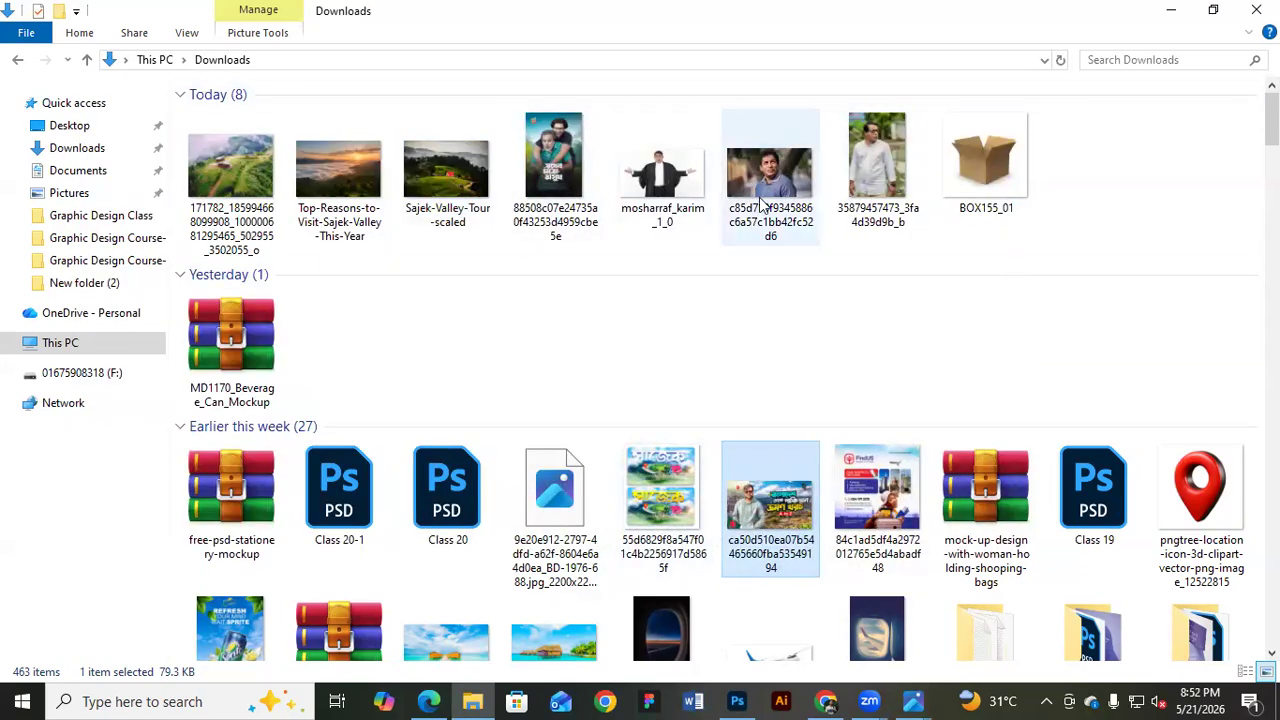
pyautogui.click(1171, 10)
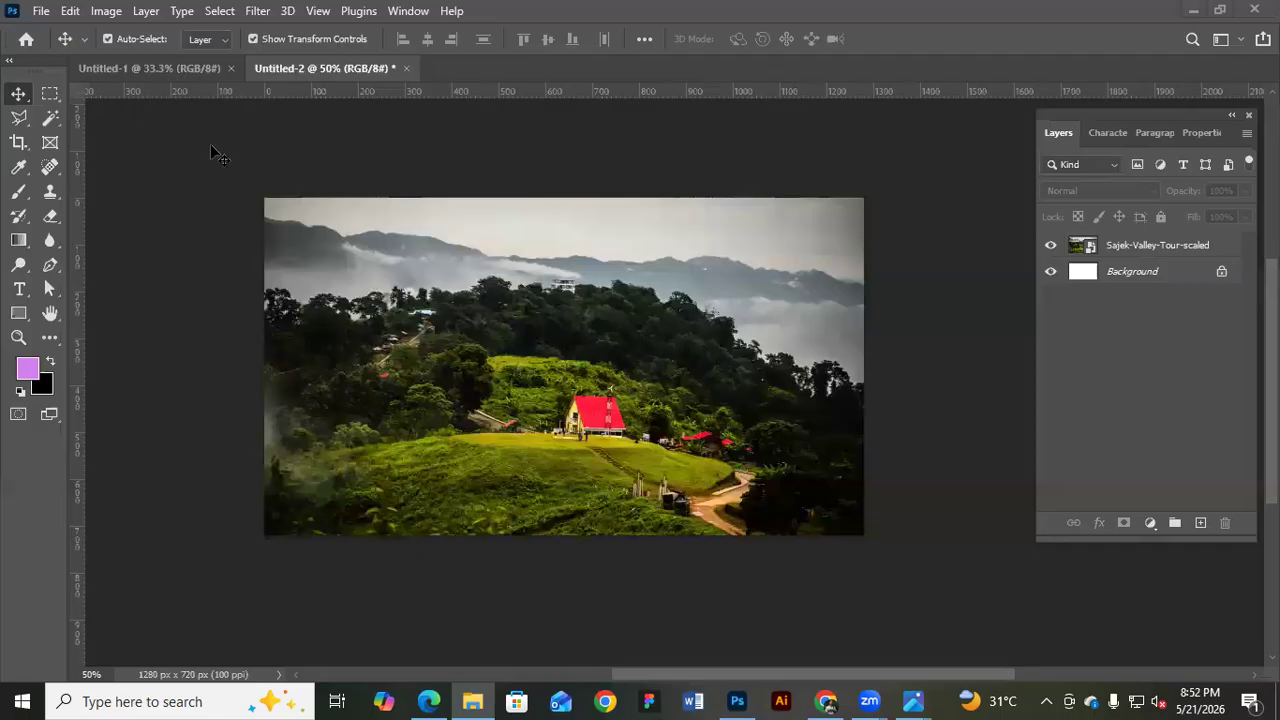
# Open the desktop file photo.psd as a separate document in Photoshop
pyautogui.click(1215, 9)
pyautogui.click(1122, 33)
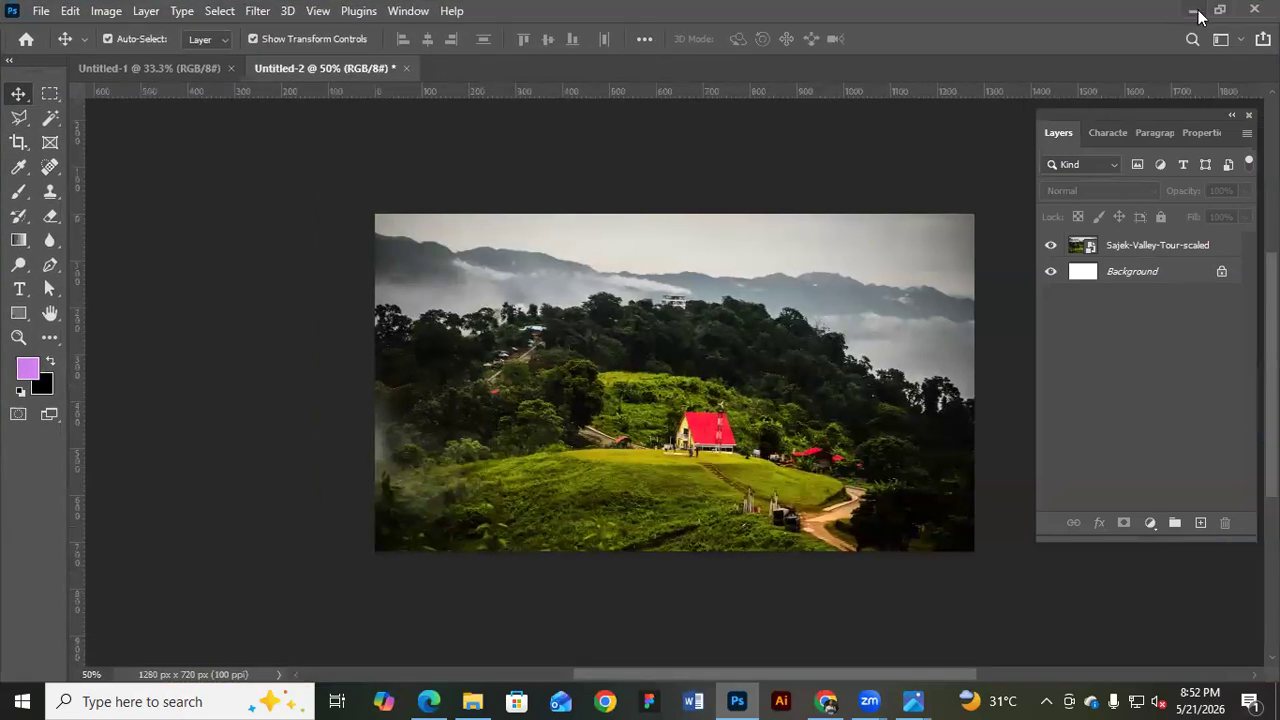
pyautogui.click(1193, 10)
pyautogui.moveTo(104, 225); pyautogui.dragTo(850, 73)
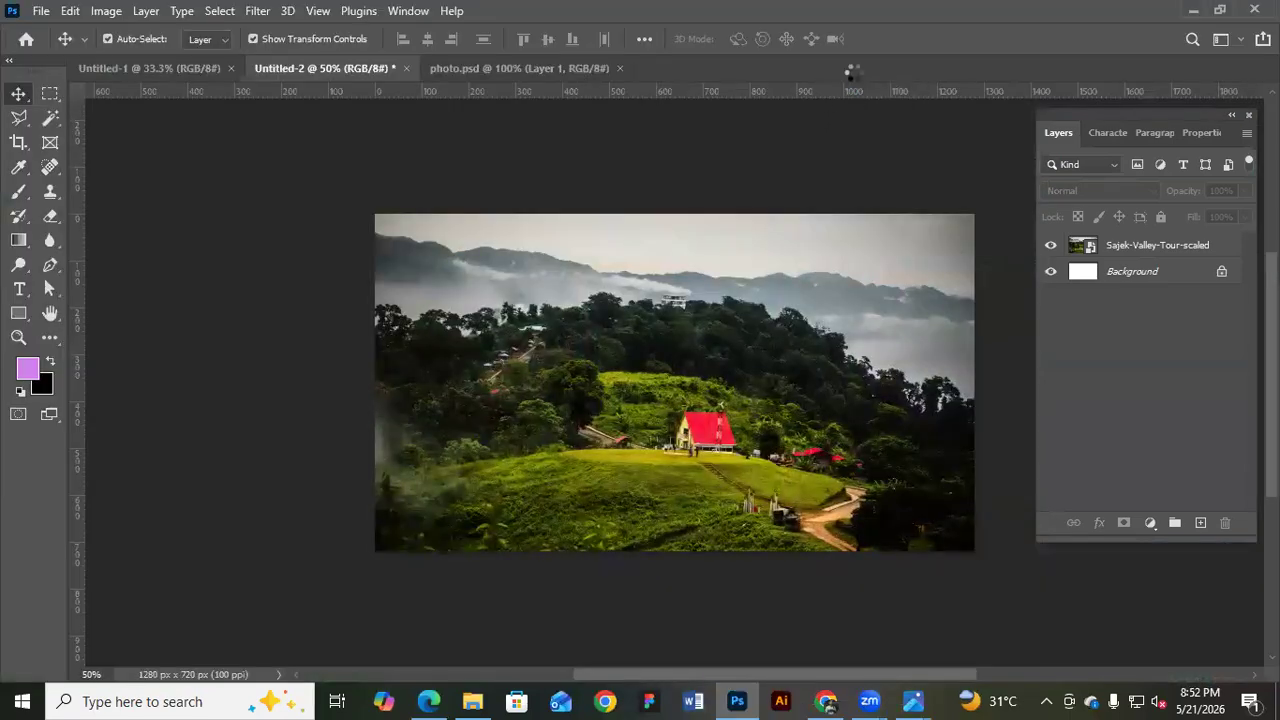
# Bring the man's cutout into the 1280 x 720 document, scale it to about 45.5% at the lower left, and shift the valley photo up slightly
pyautogui.moveTo(706, 368); pyautogui.dragTo(545, 250)
pyautogui.moveTo(818, 132); pyautogui.dragTo(517, 423)
pyautogui.moveTo(468, 500); pyautogui.dragTo(525, 352)
pyautogui.moveTo(441, 553); pyautogui.dragTo(447, 593)
pyautogui.moveTo(267, 273); pyautogui.dragTo(368, 339)
pyautogui.moveTo(508, 457); pyautogui.dragTo(464, 404)
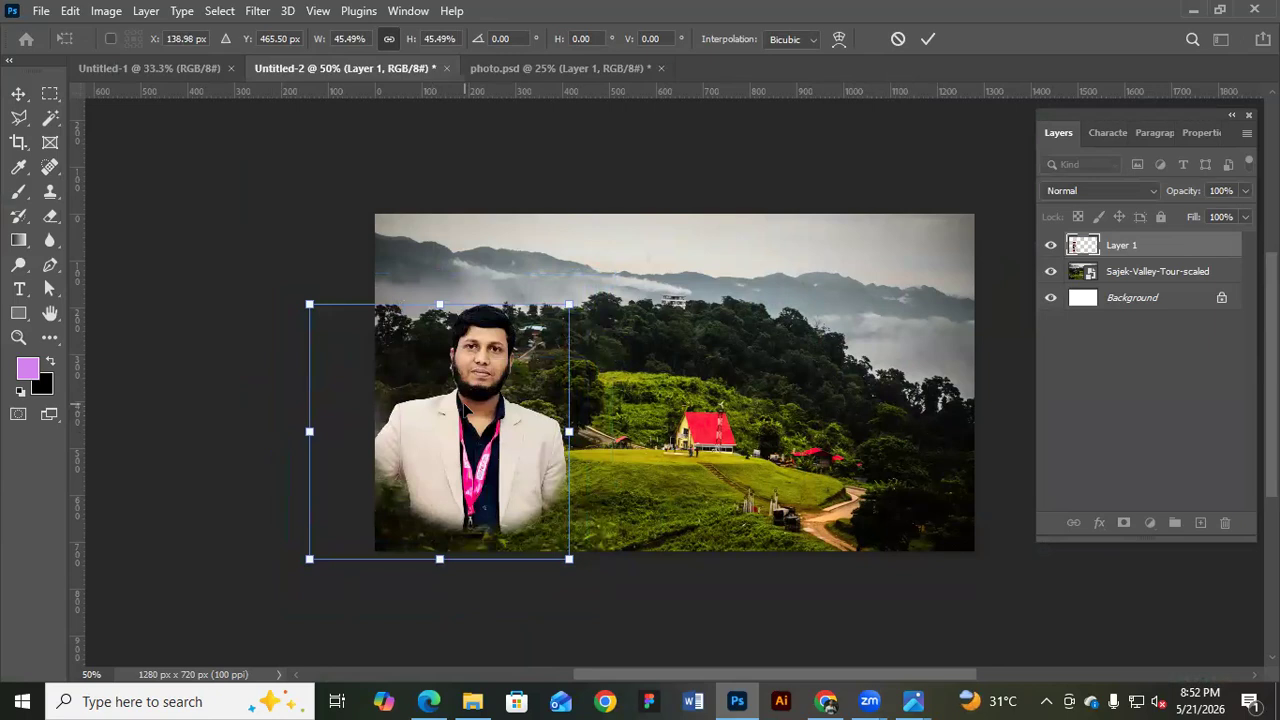
pyautogui.press('Return')
pyautogui.moveTo(769, 457); pyautogui.dragTo(782, 403)
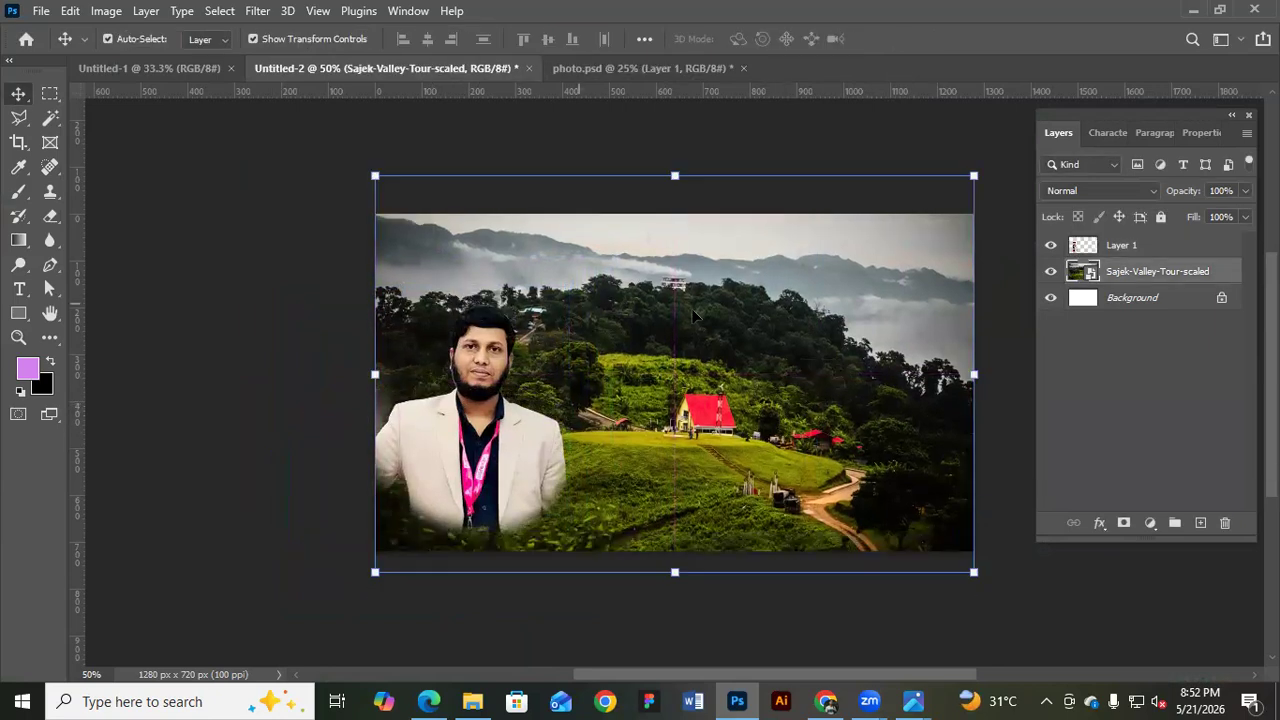
# Place the red 3D location pin image from Downloads in the thumbnail and scale it to about 60.8%
pyautogui.click(1193, 10)
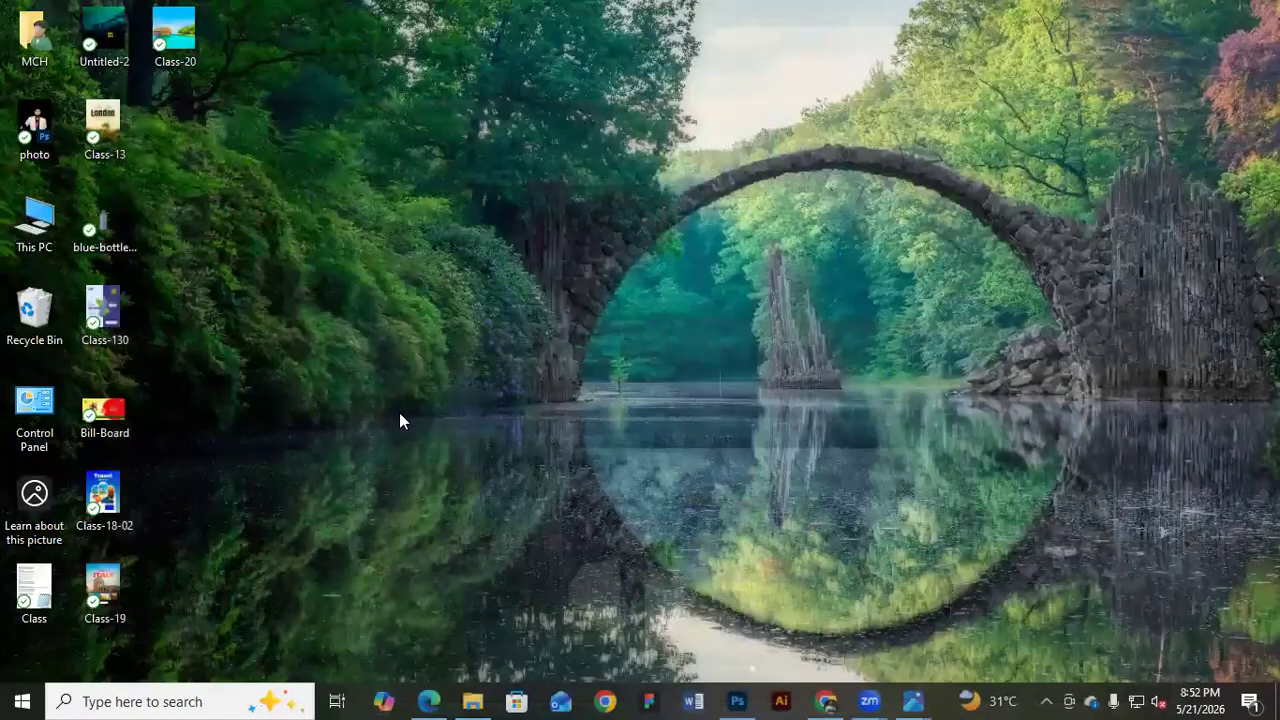
pyautogui.moveTo(1186, 495); pyautogui.dragTo(667, 428)
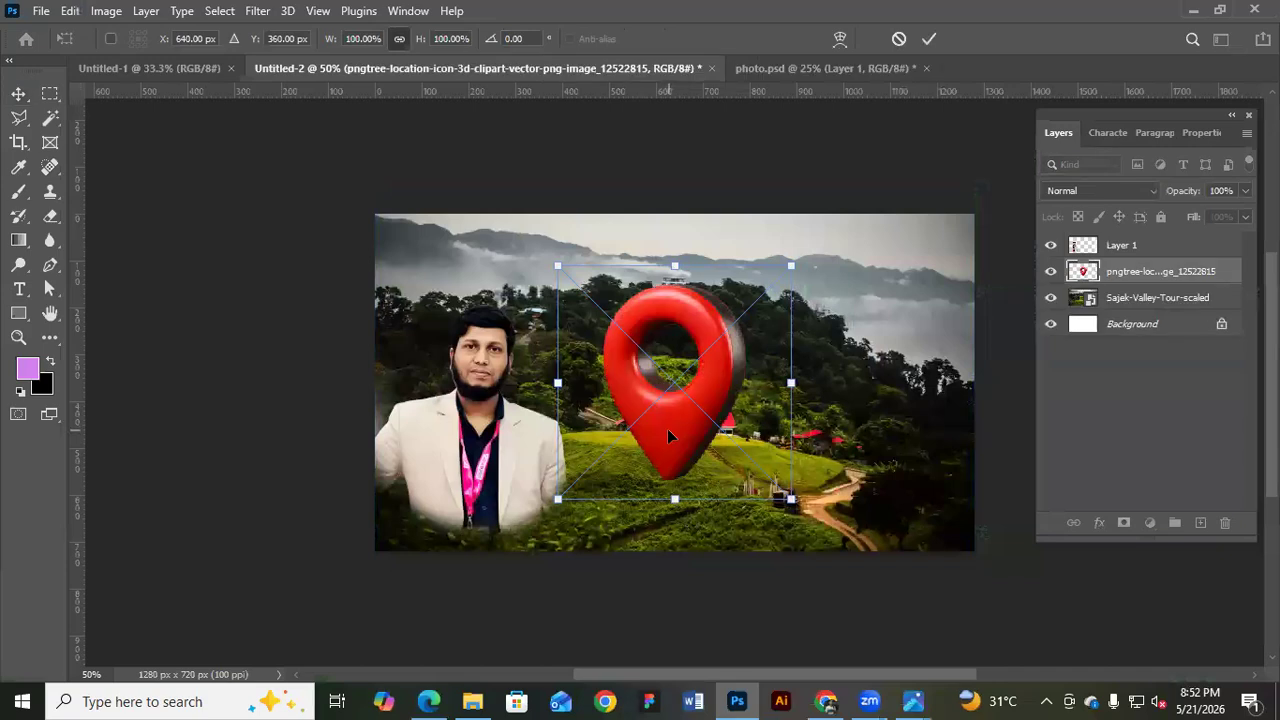
pyautogui.moveTo(674, 265); pyautogui.dragTo(674, 357)
pyautogui.moveTo(681, 448); pyautogui.dragTo(683, 417)
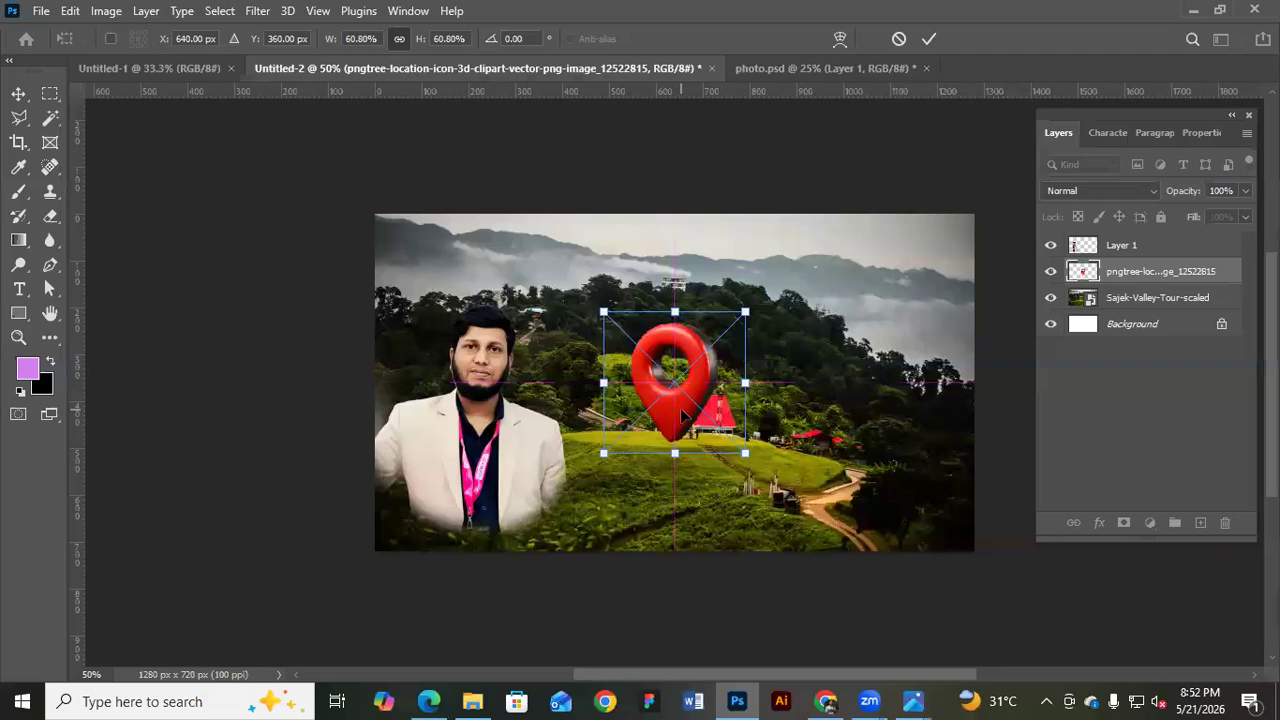
# Nudge the location pin to X 638 px, Y 364 px beside the red-roofed house and commit the placement
pyautogui.press('Down')
pyautogui.press('Down')
pyautogui.press('Down')
pyautogui.press('Down')
pyautogui.press('Down')
pyautogui.press('Up')
pyautogui.press('Up')
pyautogui.press('Up')
pyautogui.press('Left')
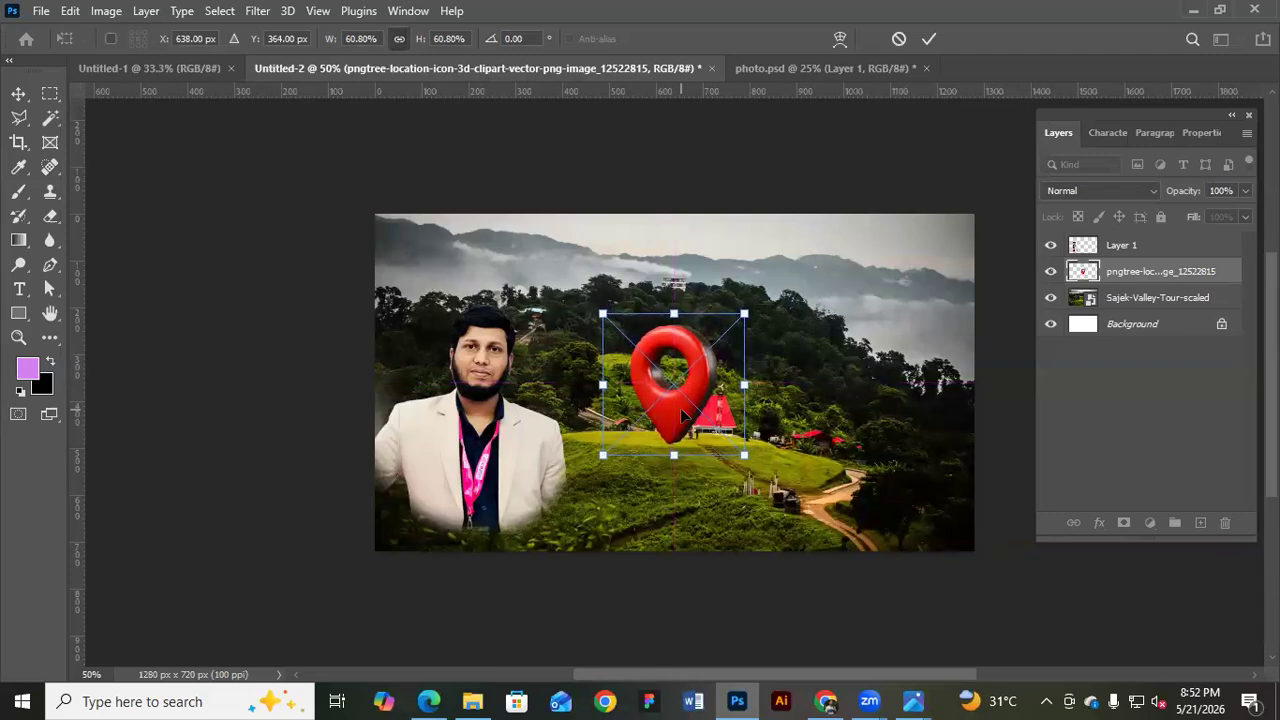
pyautogui.press('Return')
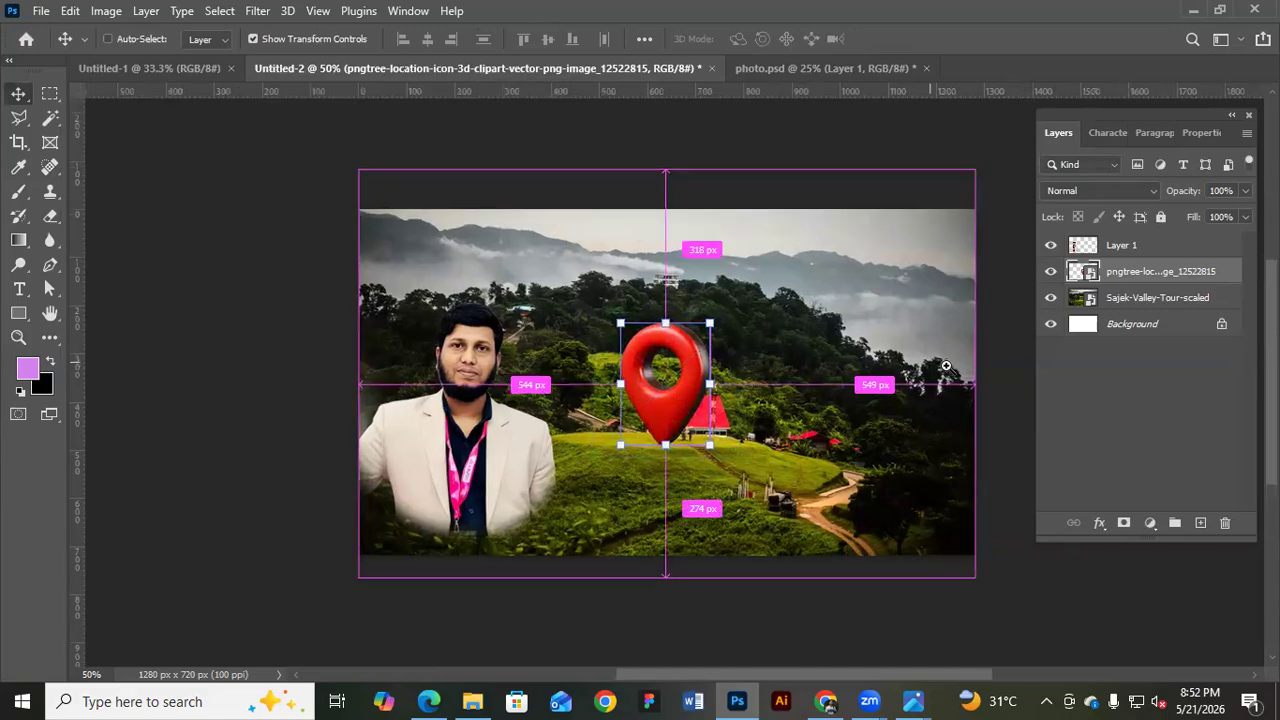
# Convert the locked Background into a regular layer and add a new empty layer above it
pyautogui.keyDown('ctrl'); pyautogui.click(945, 367); pyautogui.keyUp('ctrl')
pyautogui.keyDown('ctrl'); pyautogui.click(945, 367); pyautogui.keyUp('ctrl')
pyautogui.keyDown('ctrl'); pyautogui.click(945, 367); pyautogui.keyUp('ctrl')
pyautogui.moveTo(857, 445); pyautogui.dragTo(1057, 222)
pyautogui.click(1222, 326)
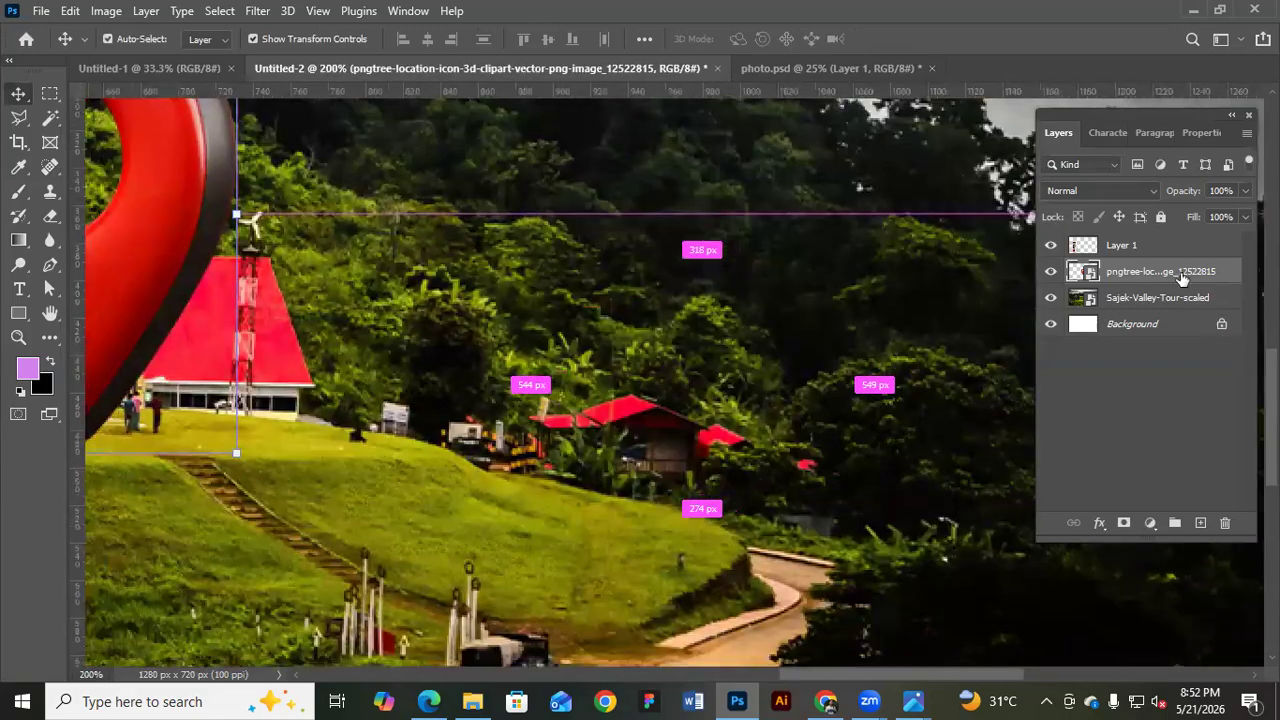
pyautogui.moveTo(362, 406); pyautogui.dragTo(672, 382)
pyautogui.click(1201, 523)
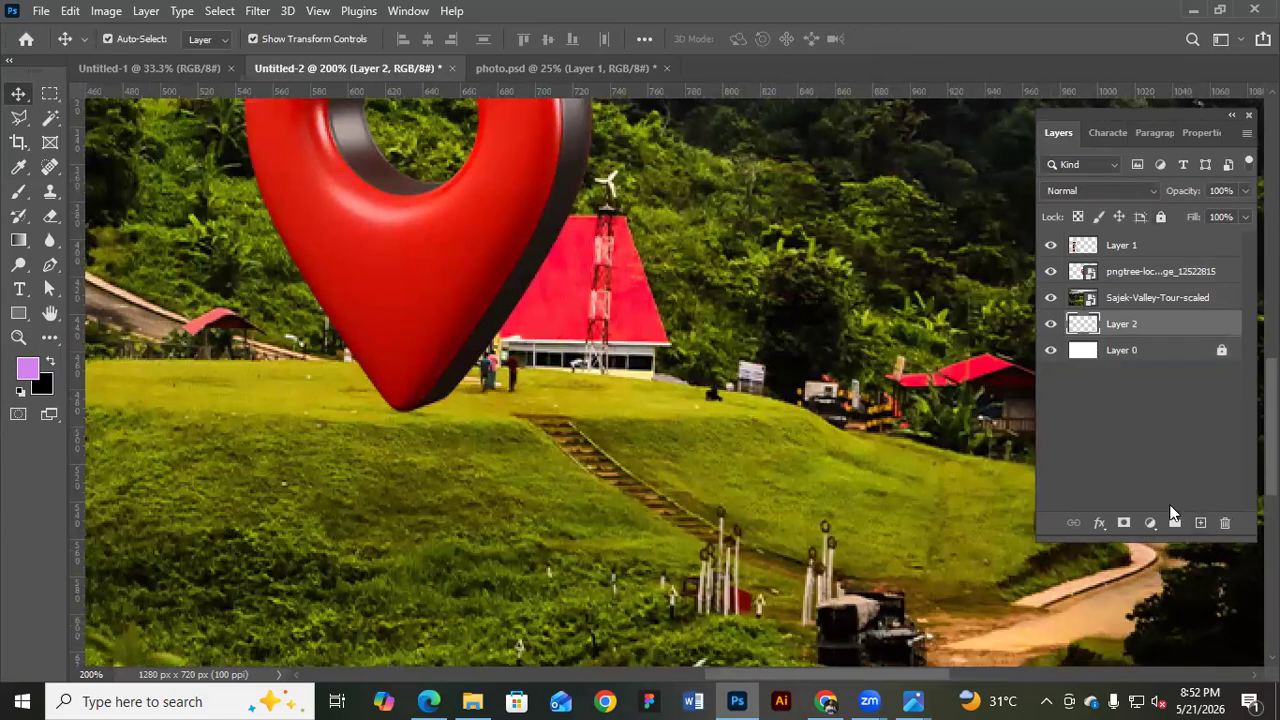
# Choose the soft 90 px brush, try to raise the empty layer above the pin, and make black the foreground colour
pyautogui.click(18, 191)
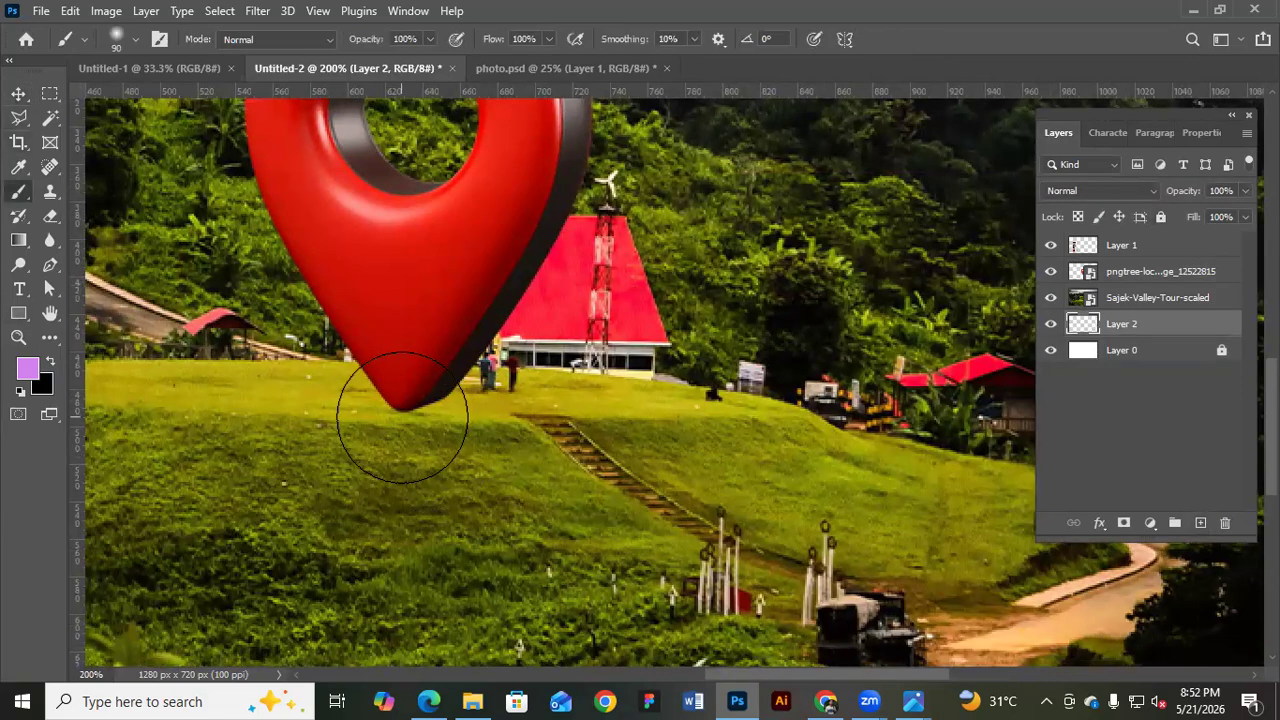
pyautogui.moveTo(1193, 335); pyautogui.dragTo(1174, 266)
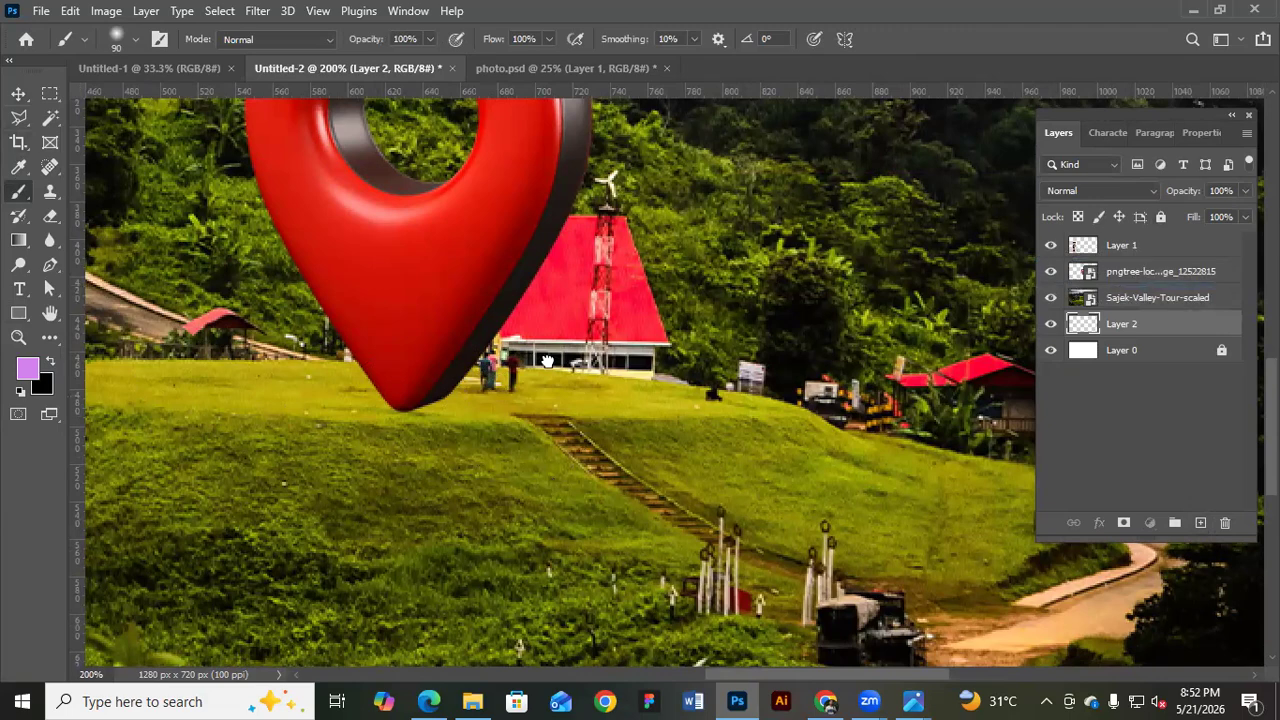
pyautogui.moveTo(400, 412); pyautogui.dragTo(376, 380)
pyautogui.hotkey('ctrl', '[')
pyautogui.hotkey('ctrl', '[')
pyautogui.click(50, 362)
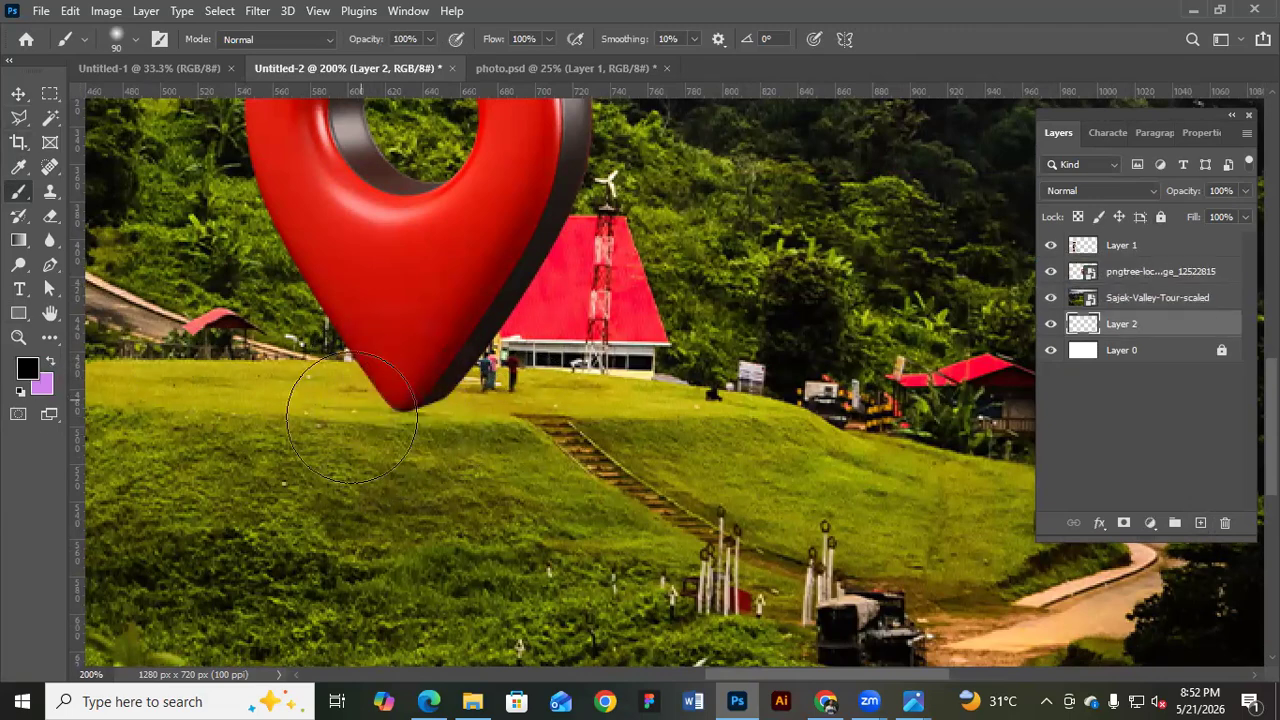
# Paint a test shadow spot at the pin's tip, raise its layer above the pin, and undo both
pyautogui.click(383, 425)
pyautogui.moveTo(1155, 330); pyautogui.dragTo(1160, 262)
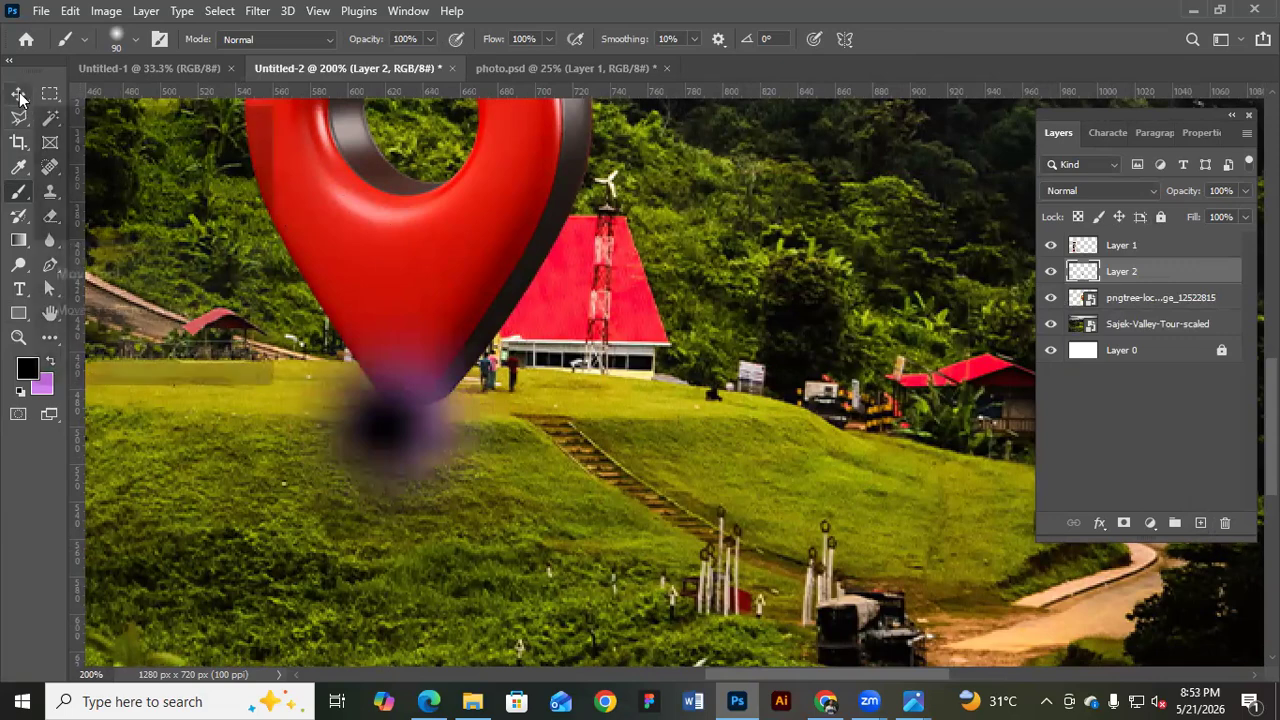
pyautogui.hotkey('ctrl', 'z')
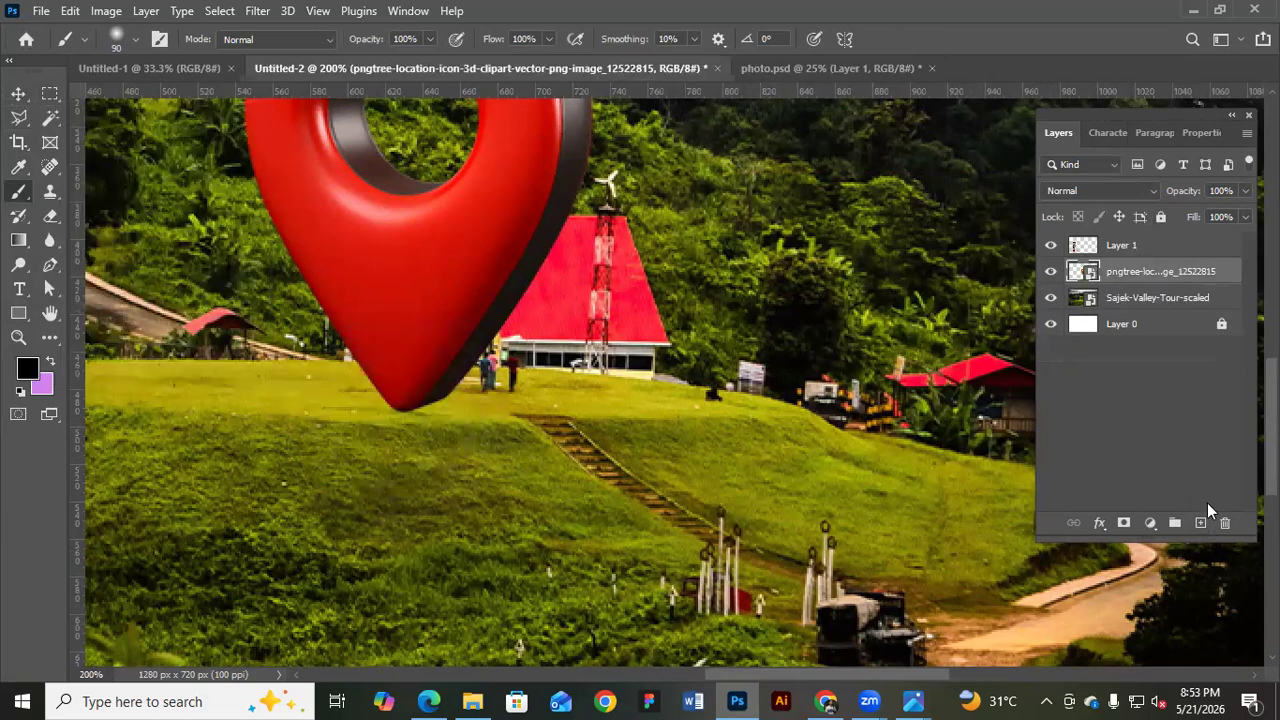
# Paint one soft black spot at the pin's tip on a new layer and flatten it into a thin, wide ground shadow
pyautogui.click(398, 395)
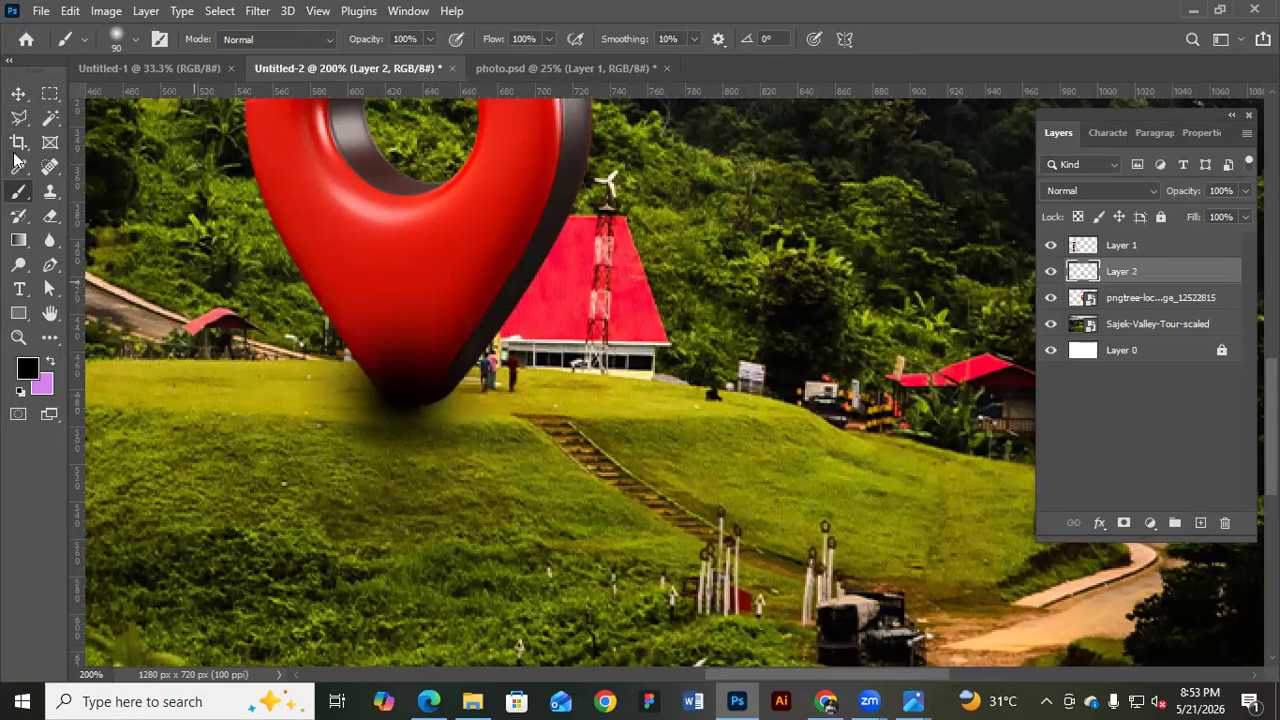
pyautogui.click(19, 95)
pyautogui.moveTo(399, 262); pyautogui.dragTo(442, 417)
pyautogui.press('Return')
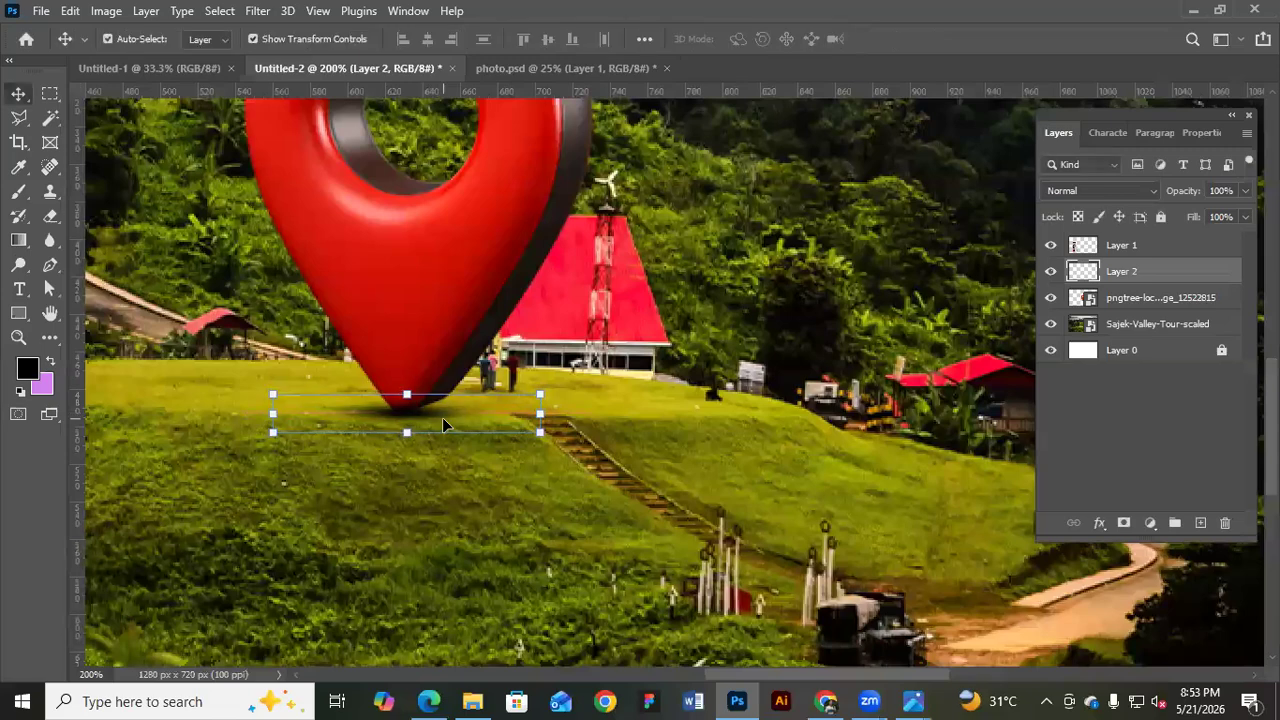
# Move the shadow layer beneath the location pin layer and nudge the shadow up slightly
pyautogui.moveTo(1127, 284); pyautogui.dragTo(1127, 311)
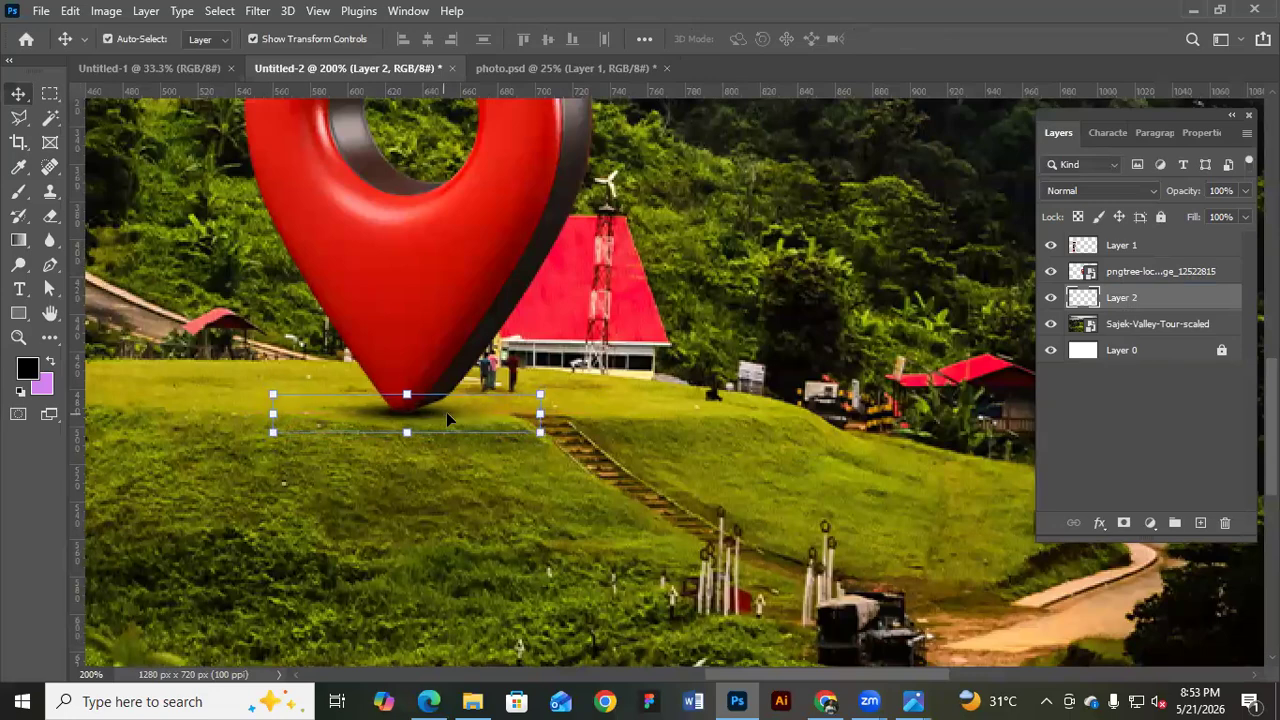
pyautogui.press('Up')
# Select the valley photo, pin and shadow layers together and shift them about 290 px to the right
pyautogui.click(538, 334)
pyautogui.moveTo(538, 334); pyautogui.dragTo(571, 352)
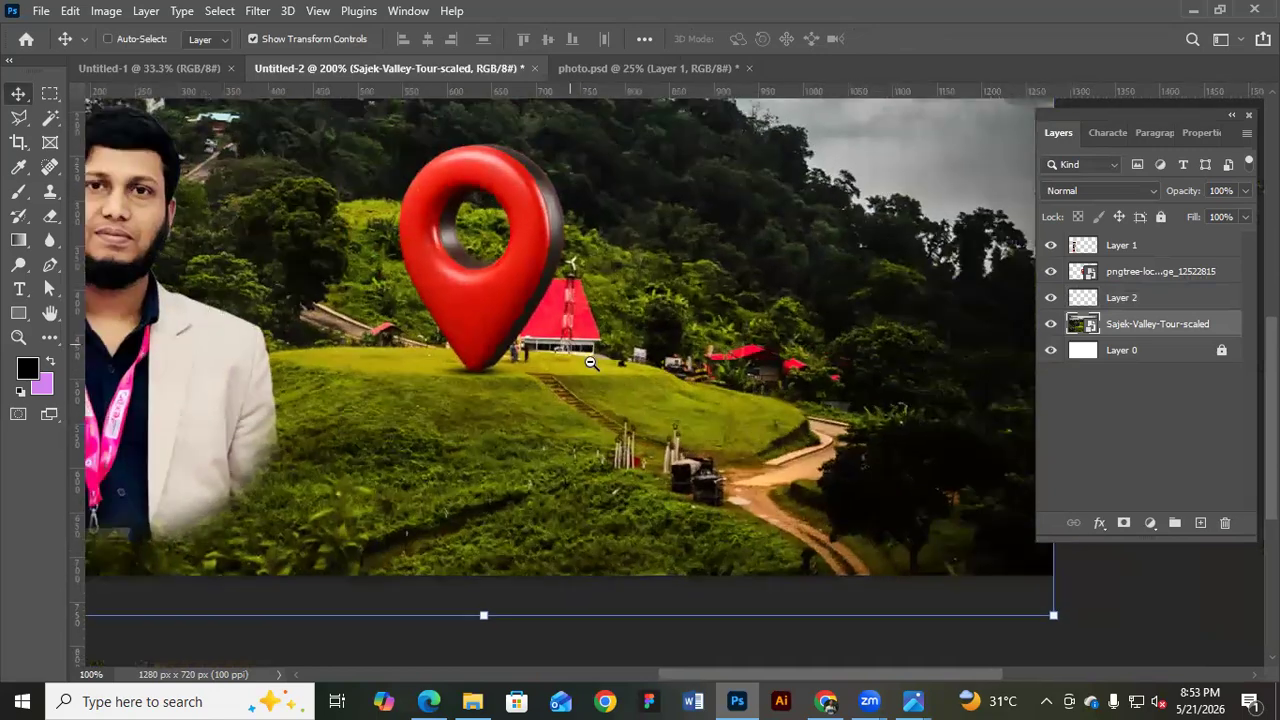
pyautogui.moveTo(557, 232); pyautogui.dragTo(603, 343)
pyautogui.scroll(-2, 700, 302)
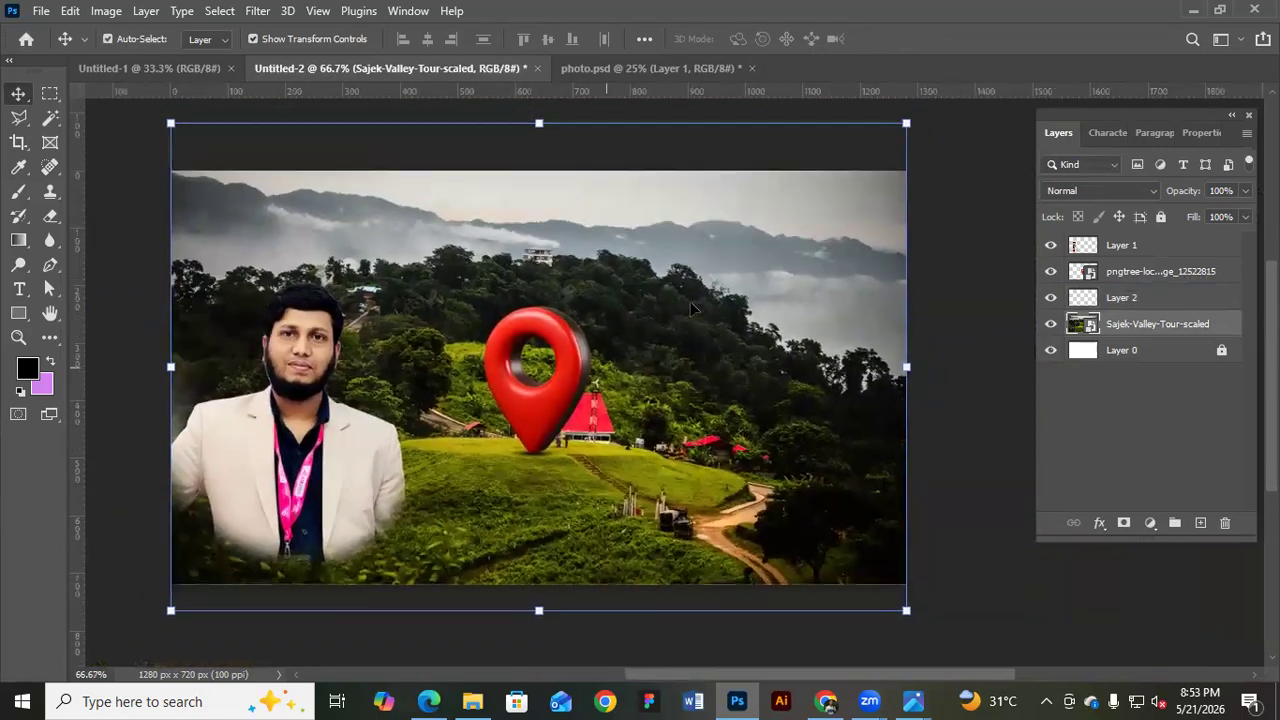
pyautogui.moveTo(552, 384); pyautogui.dragTo(690, 384)
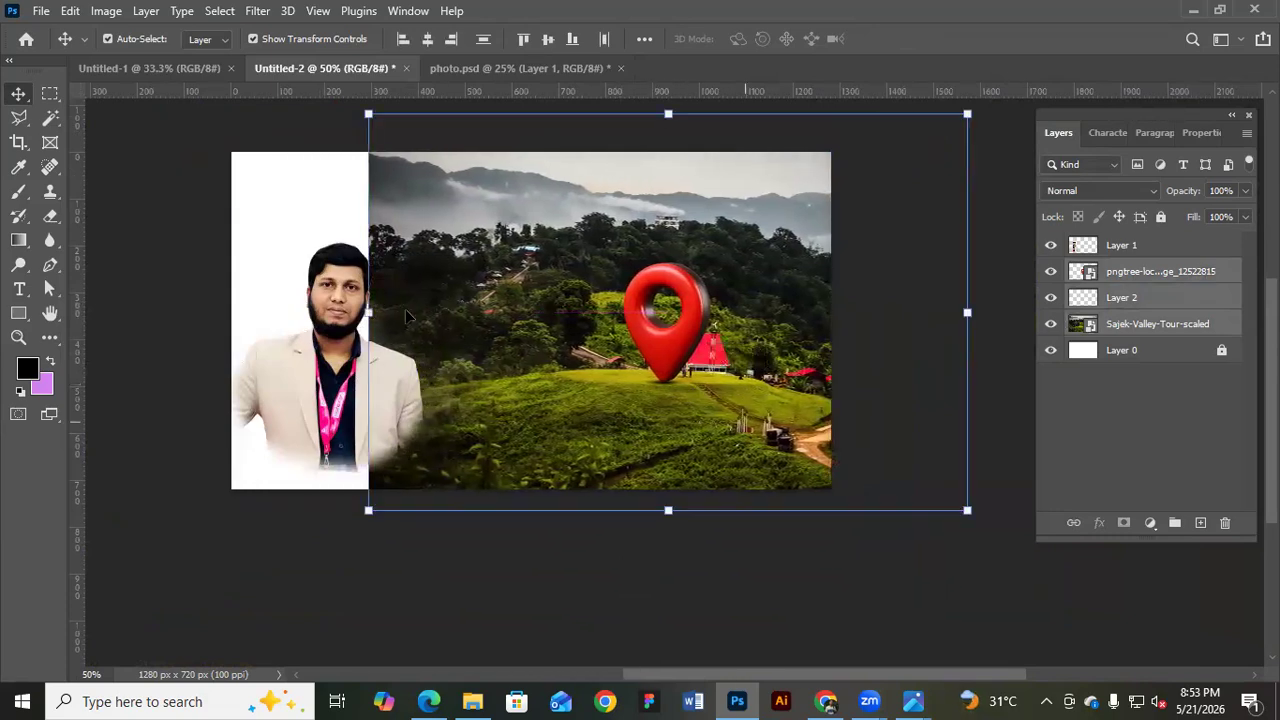
# Hide the man's layer and place the 171782 green hill photo at full canvas height over the uncovered left part of the canvas
pyautogui.click(315, 345)
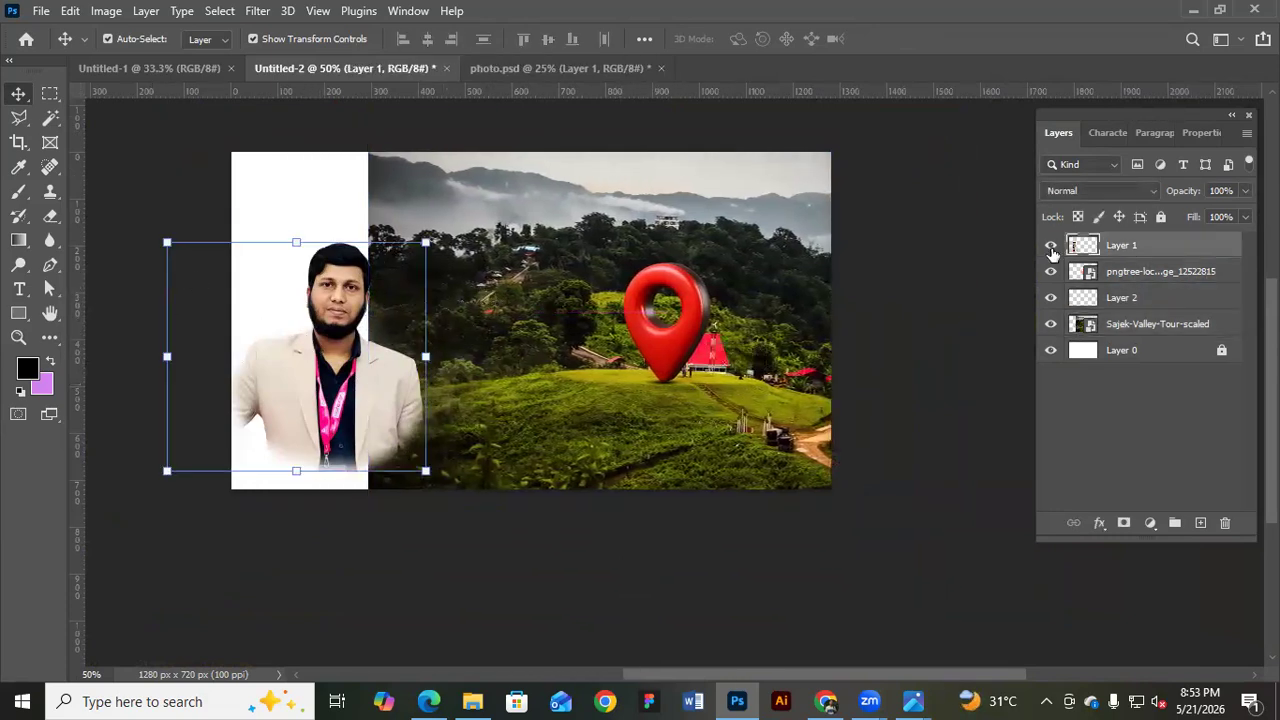
pyautogui.click(1051, 246)
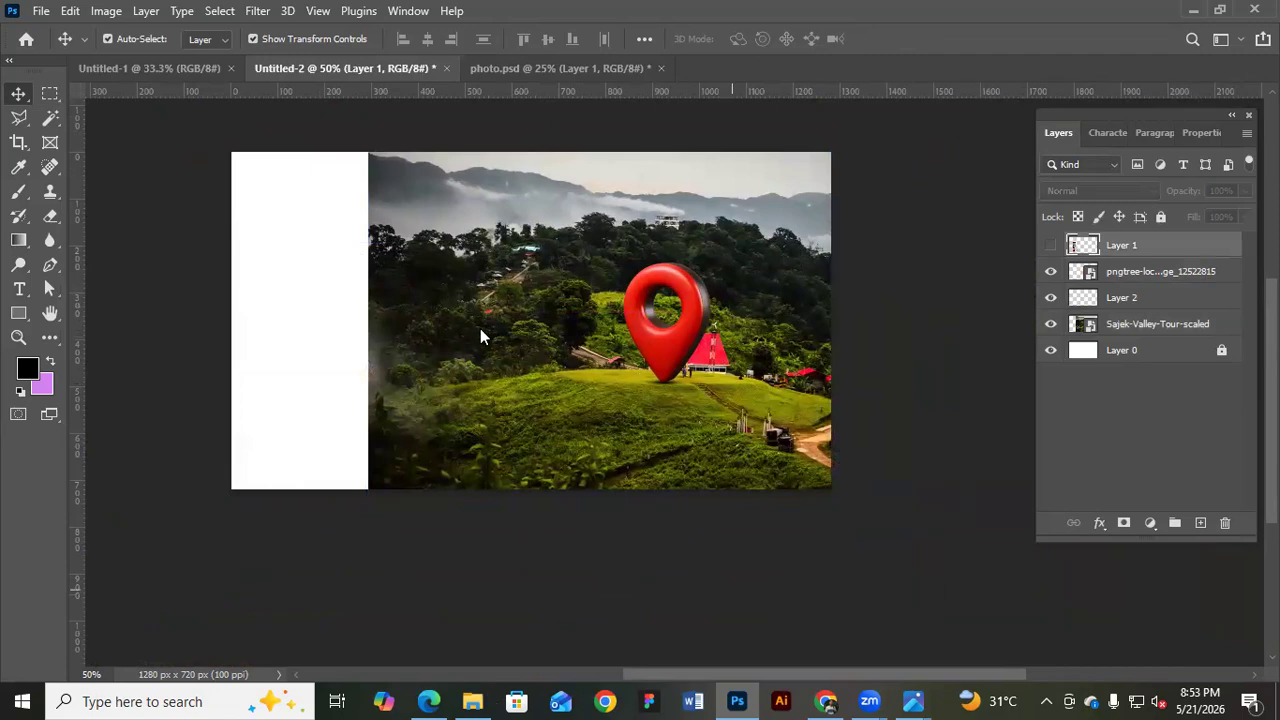
pyautogui.hotkey('alt', 'Tab')
pyautogui.moveTo(243, 160); pyautogui.dragTo(590, 410)
pyautogui.moveTo(476, 344); pyautogui.dragTo(374, 346)
pyautogui.press('Return')
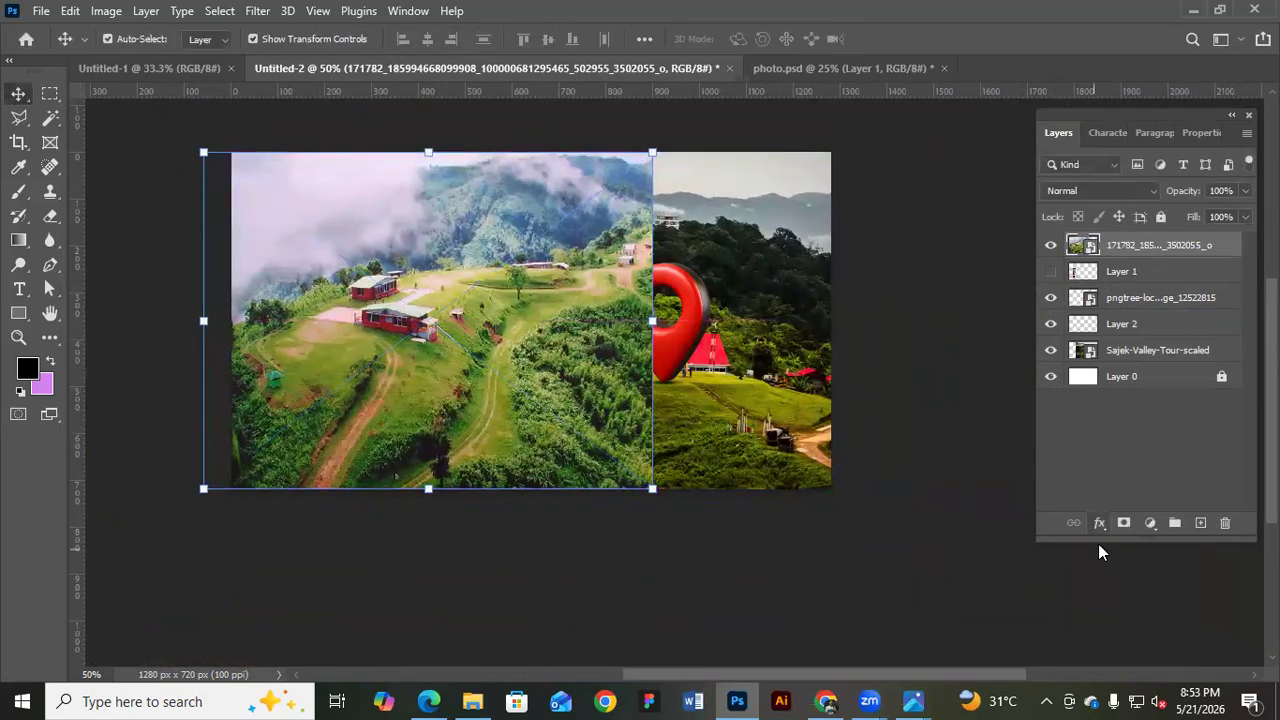
# Add a layer mask to the green hill photo and paint out its right side with a soft black 300 px brush, blending it into the valley photo
pyautogui.click(1123, 522)
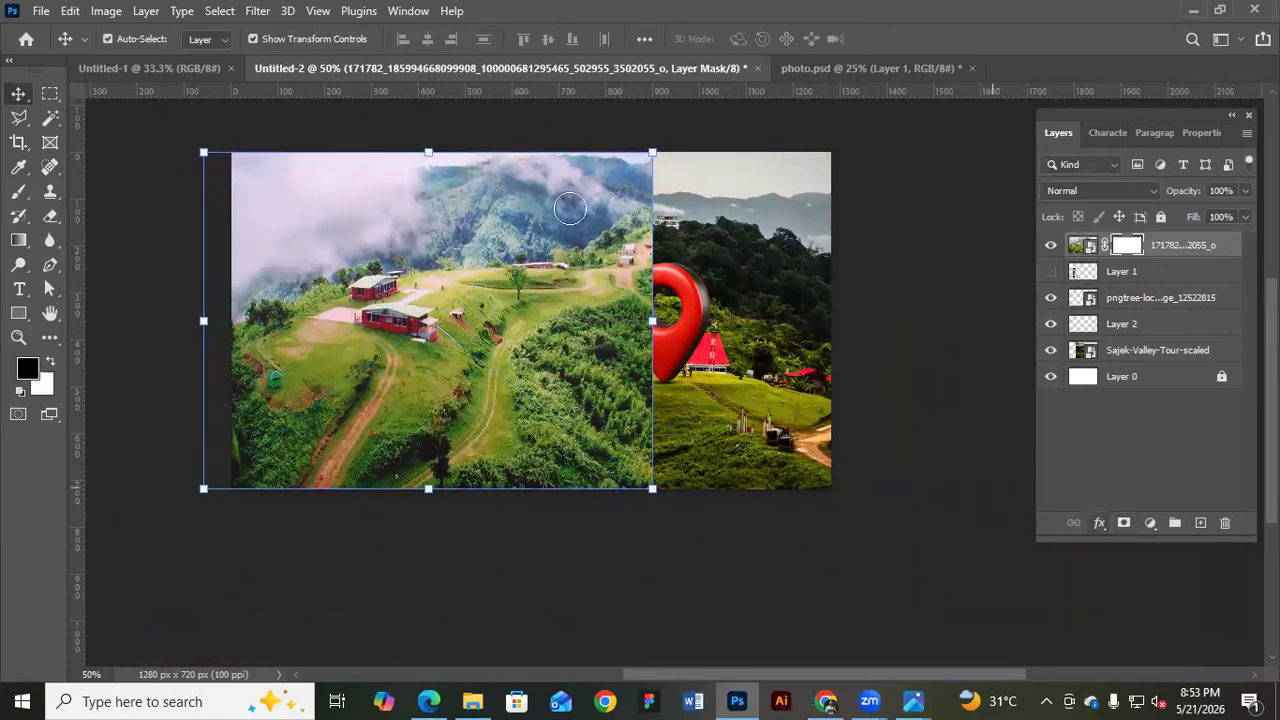
pyautogui.press('b')
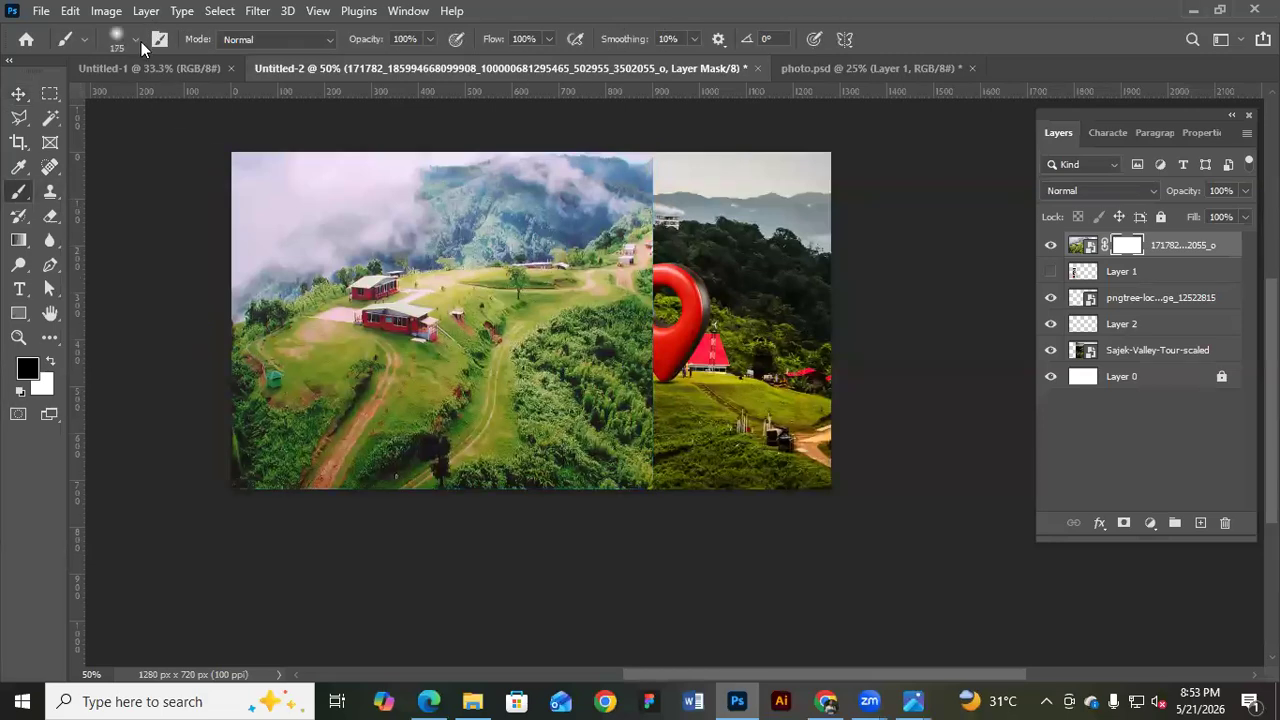
pyautogui.click(140, 44)
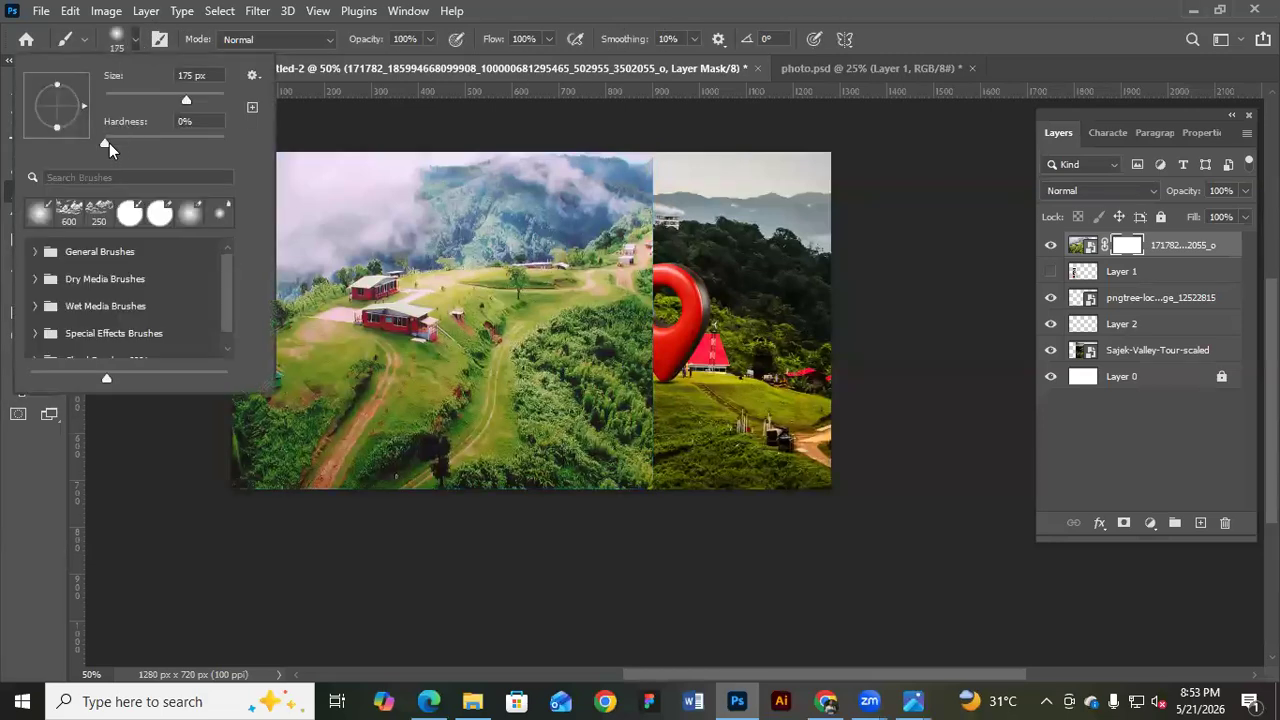
pyautogui.moveTo(101, 142)
pyautogui.mouseDown()
pyautogui.moveTo(164, 143)
pyautogui.moveTo(96, 152)
pyautogui.moveTo(232, 152)
pyautogui.moveTo(40, 167)
pyautogui.mouseUp()
pyautogui.click(694, 200)
pyautogui.press(']')
pyautogui.press(']')
pyautogui.press(']')
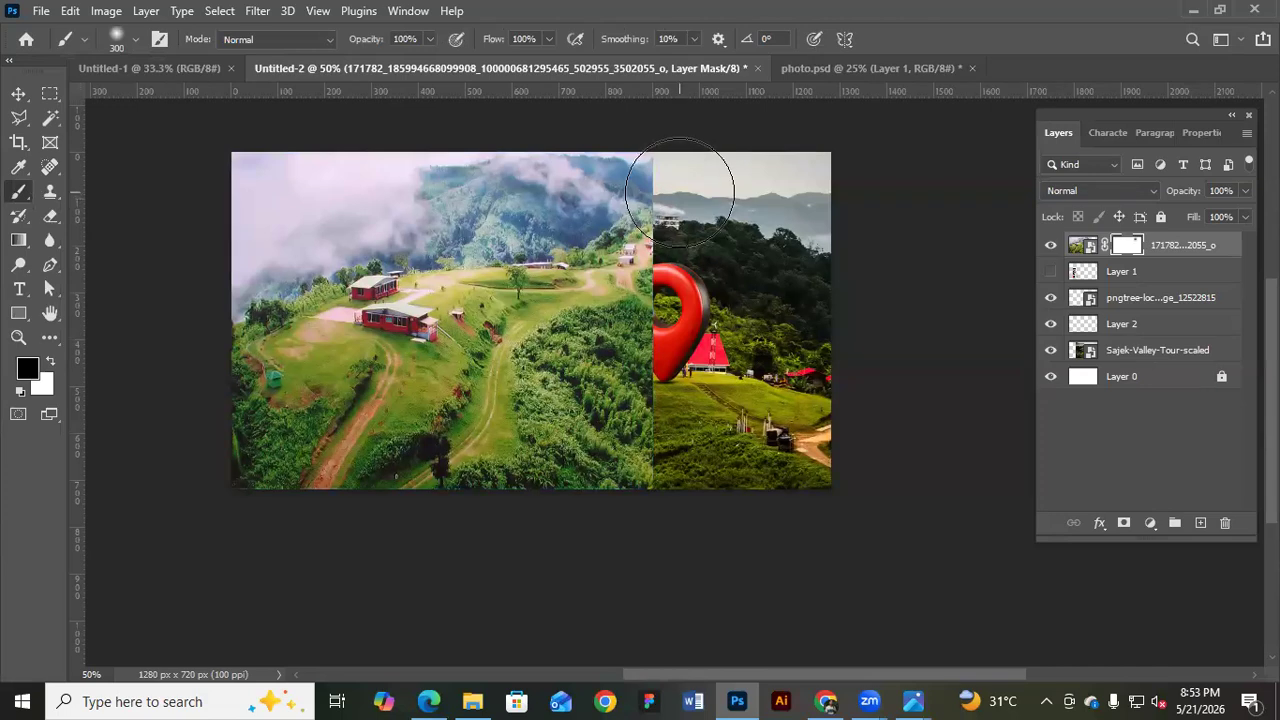
pyautogui.press('[')
pyautogui.press(']')
pyautogui.moveTo(674, 192)
pyautogui.mouseDown()
pyautogui.moveTo(641, 175)
pyautogui.moveTo(657, 210)
pyautogui.moveTo(629, 180)
pyautogui.moveTo(601, 170)
pyautogui.moveTo(590, 186)
pyautogui.moveTo(639, 323)
pyautogui.moveTo(654, 433)
pyautogui.moveTo(650, 475)
pyautogui.moveTo(599, 498)
pyautogui.moveTo(616, 385)
pyautogui.moveTo(607, 322)
pyautogui.moveTo(575, 331)
pyautogui.moveTo(579, 247)
pyautogui.moveTo(537, 149)
pyautogui.moveTo(575, 221)
pyautogui.moveTo(627, 455)
pyautogui.moveTo(515, 164)
pyautogui.mouseUp()
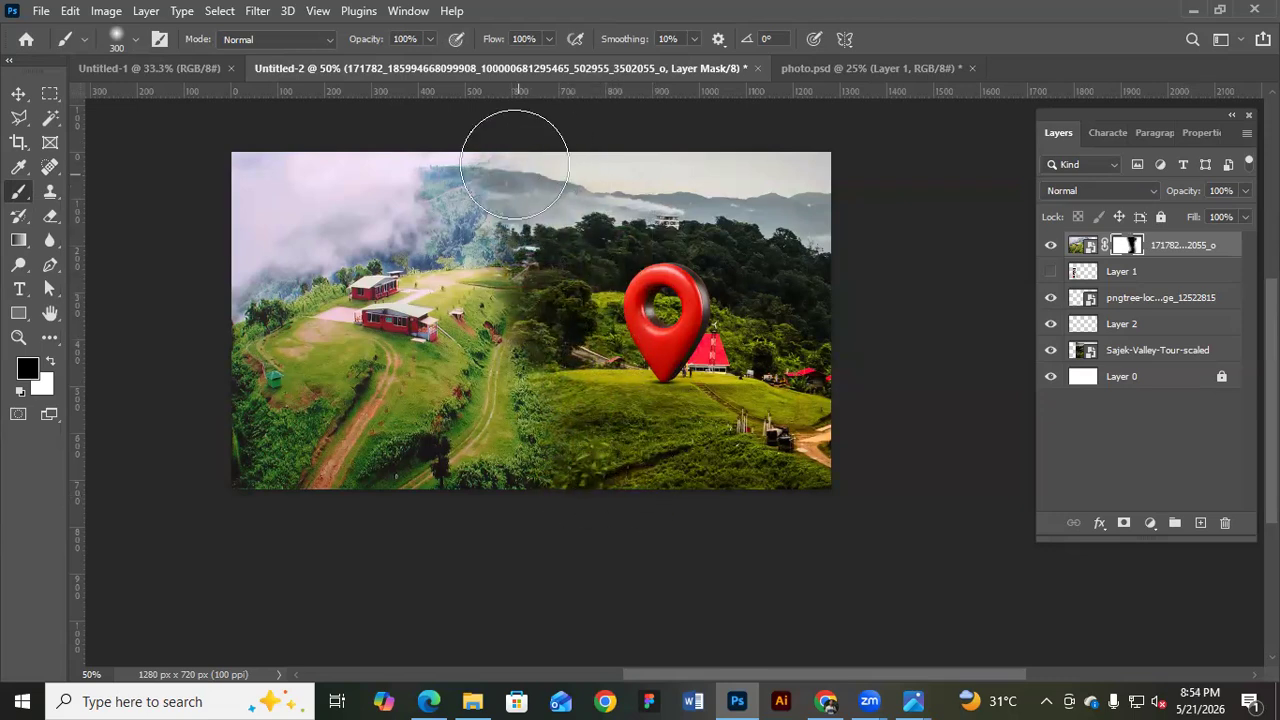
pyautogui.click(18, 93)
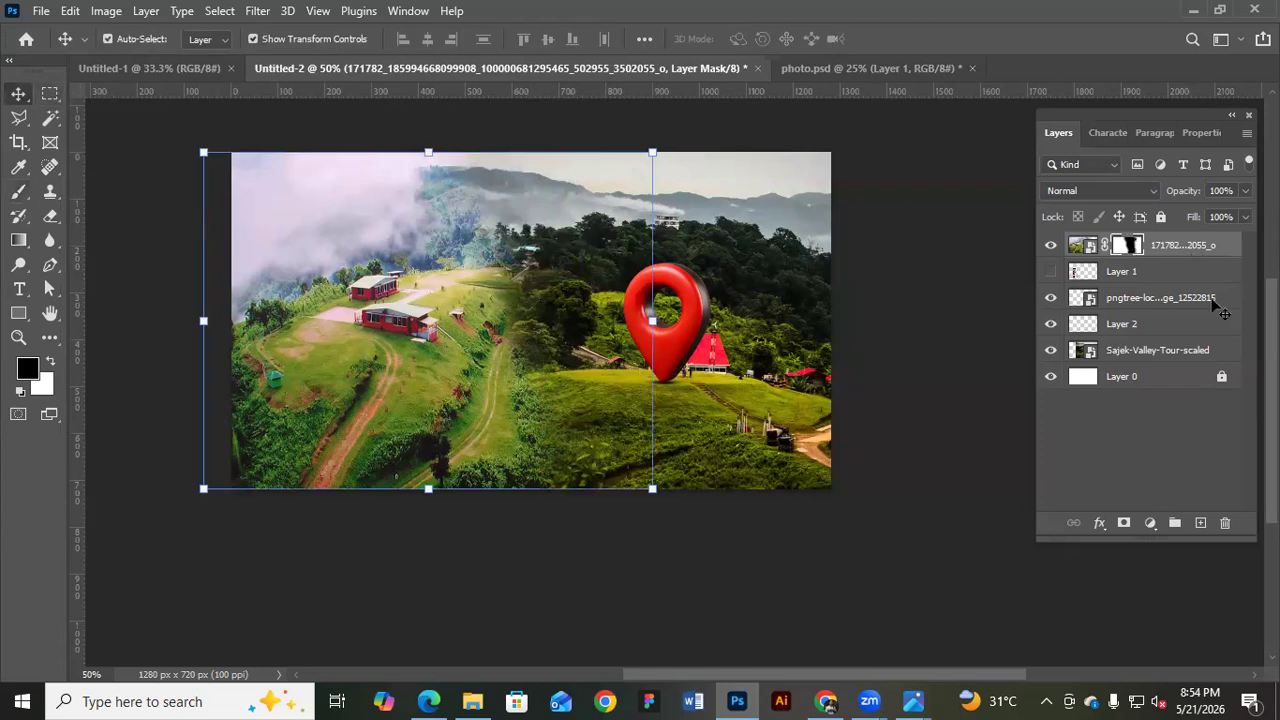
# Add a Black & White adjustment layer with default settings above the green hill photo
pyautogui.click(1150, 522)
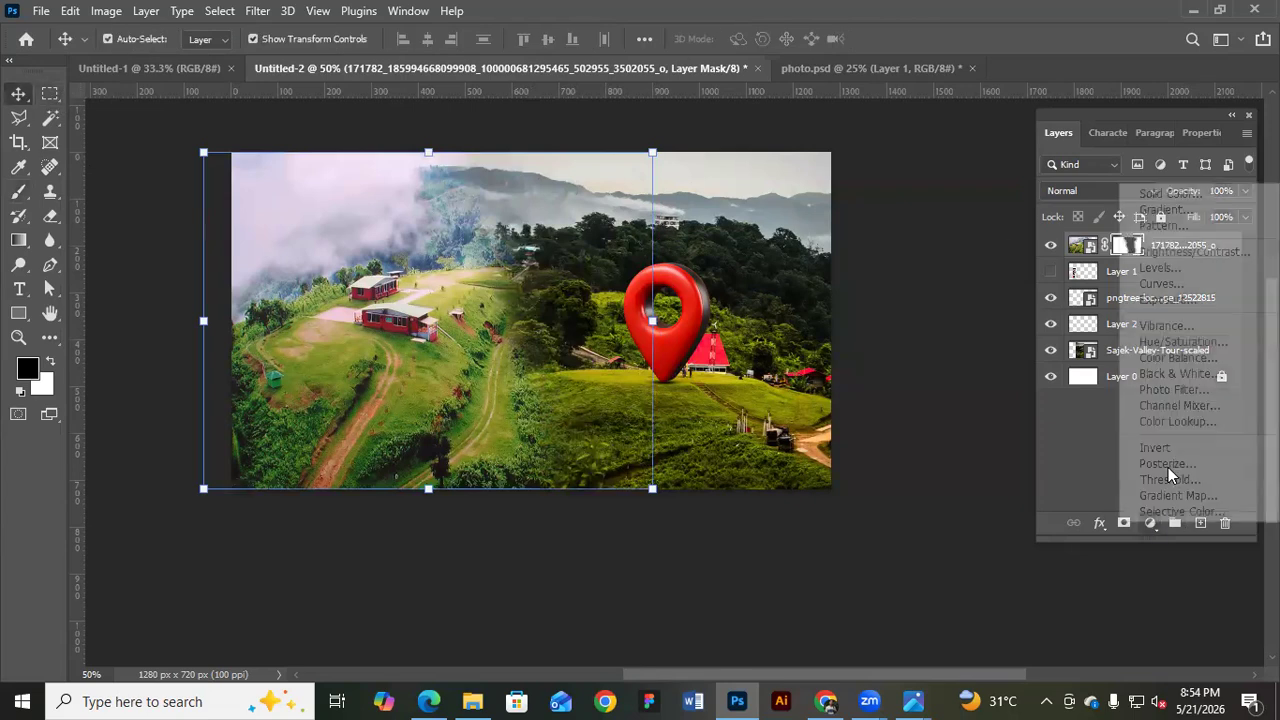
pyautogui.click(1188, 375)
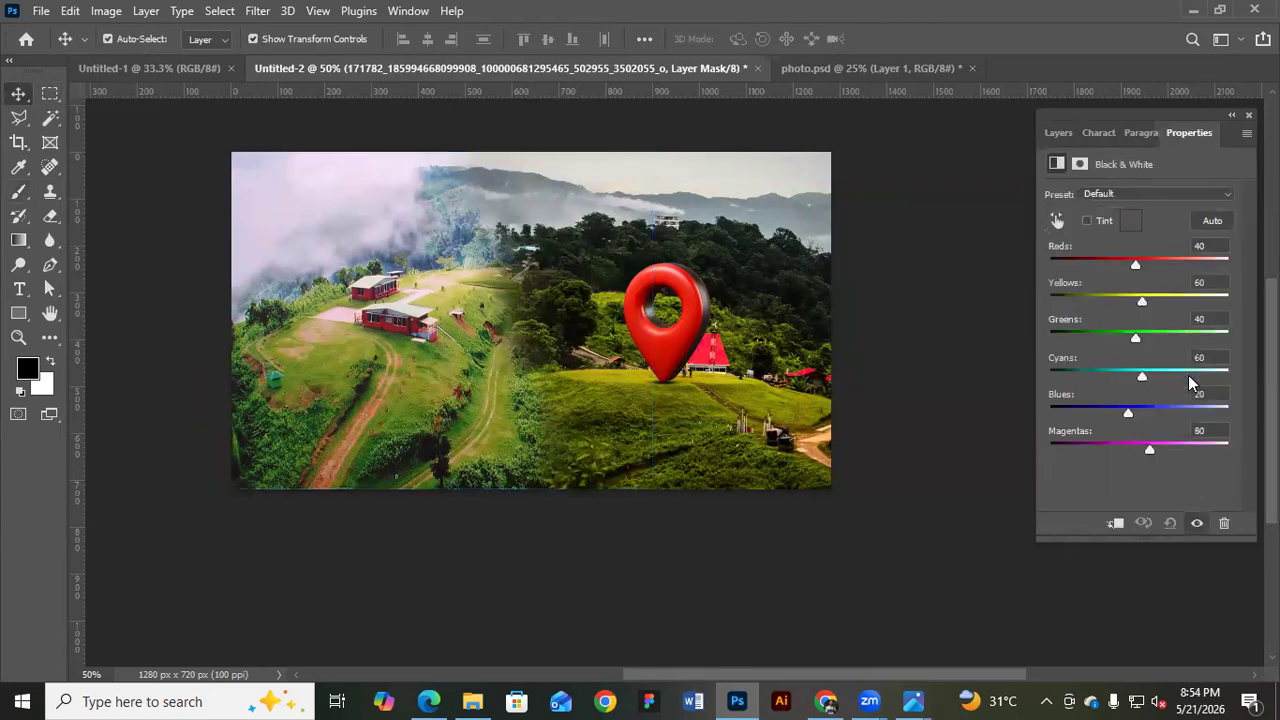
pyautogui.click(1057, 132)
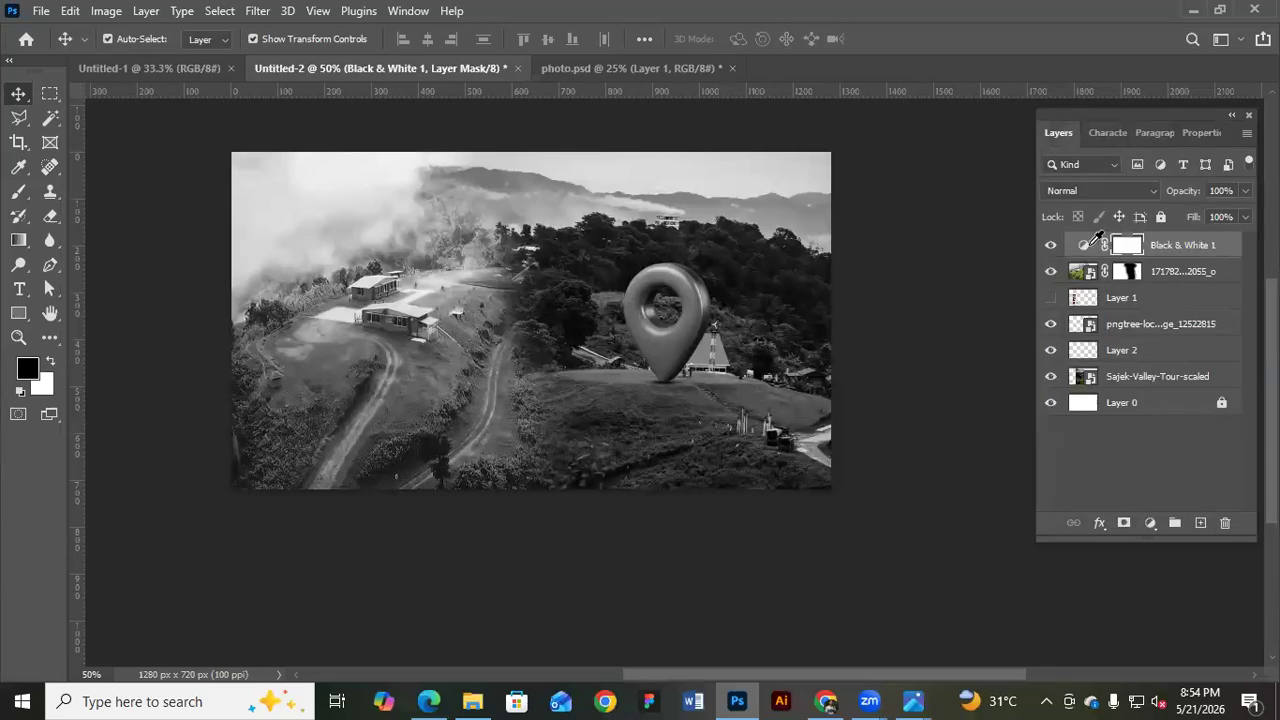
pyautogui.doubleClick(1090, 249)
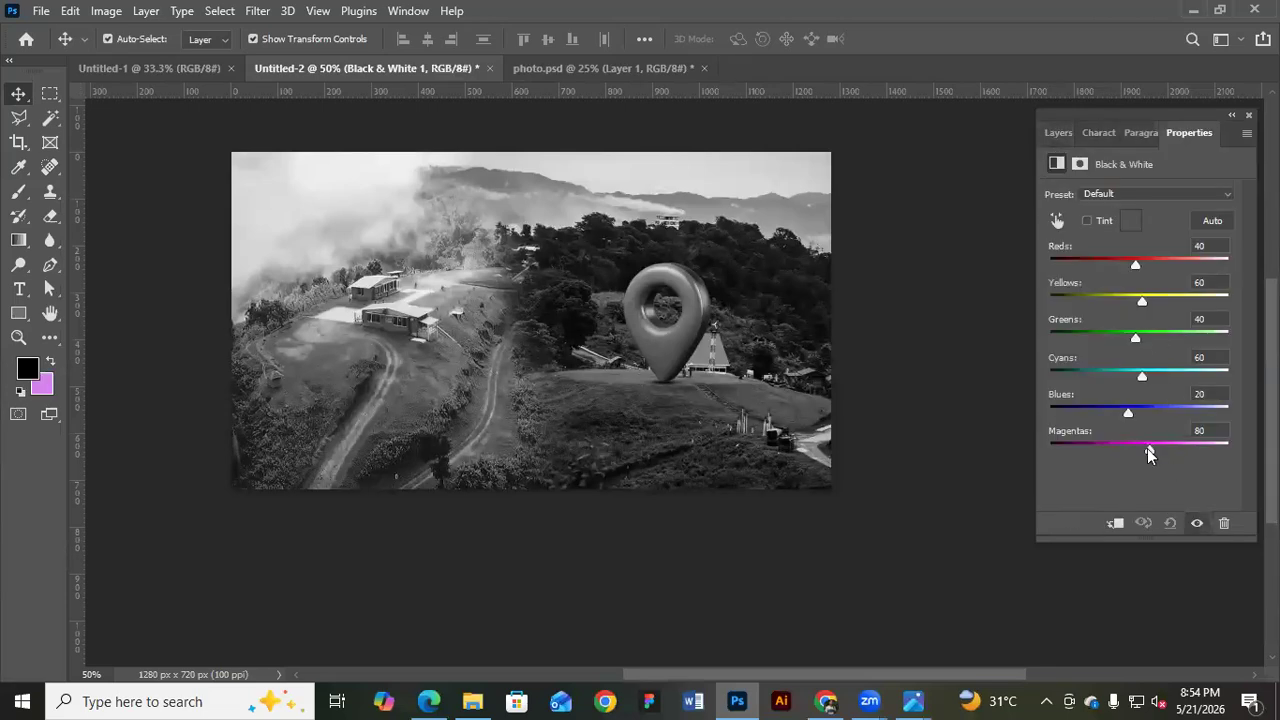
pyautogui.click(1057, 132)
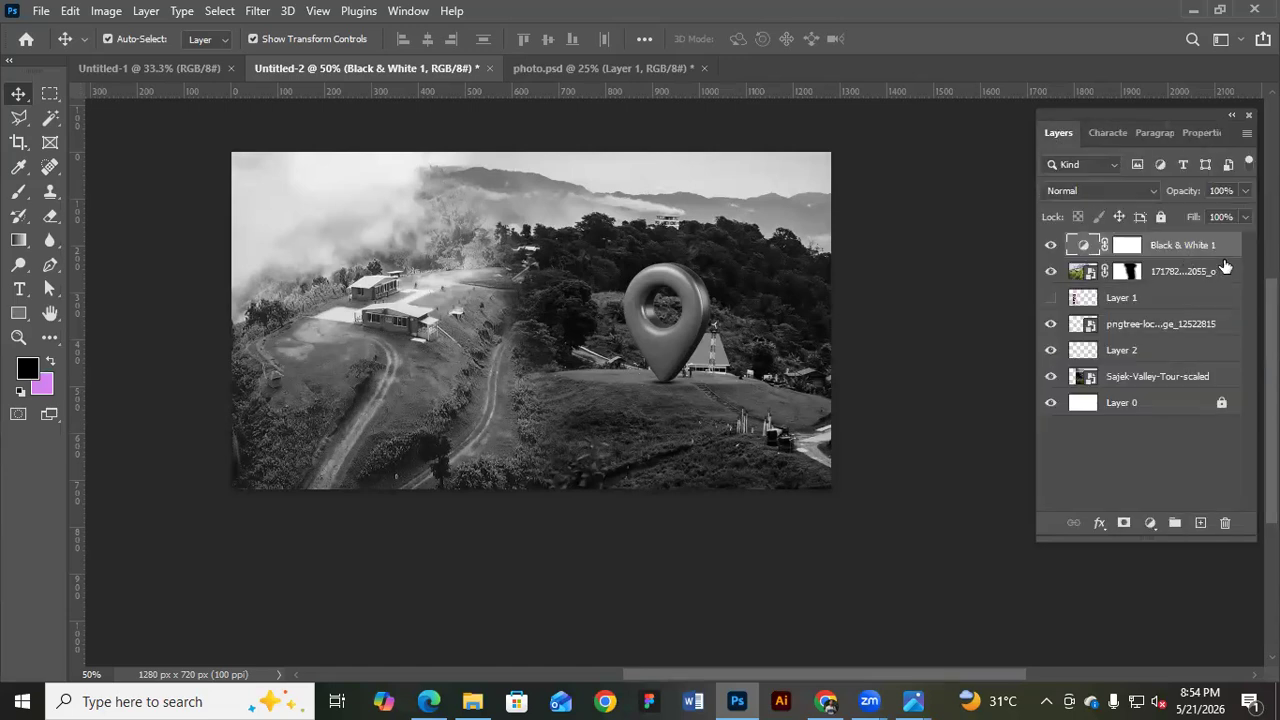
# Clip the Black & White adjustment to the green hill photo so it affects only that layer
pyautogui.rightClick(1068, 357)
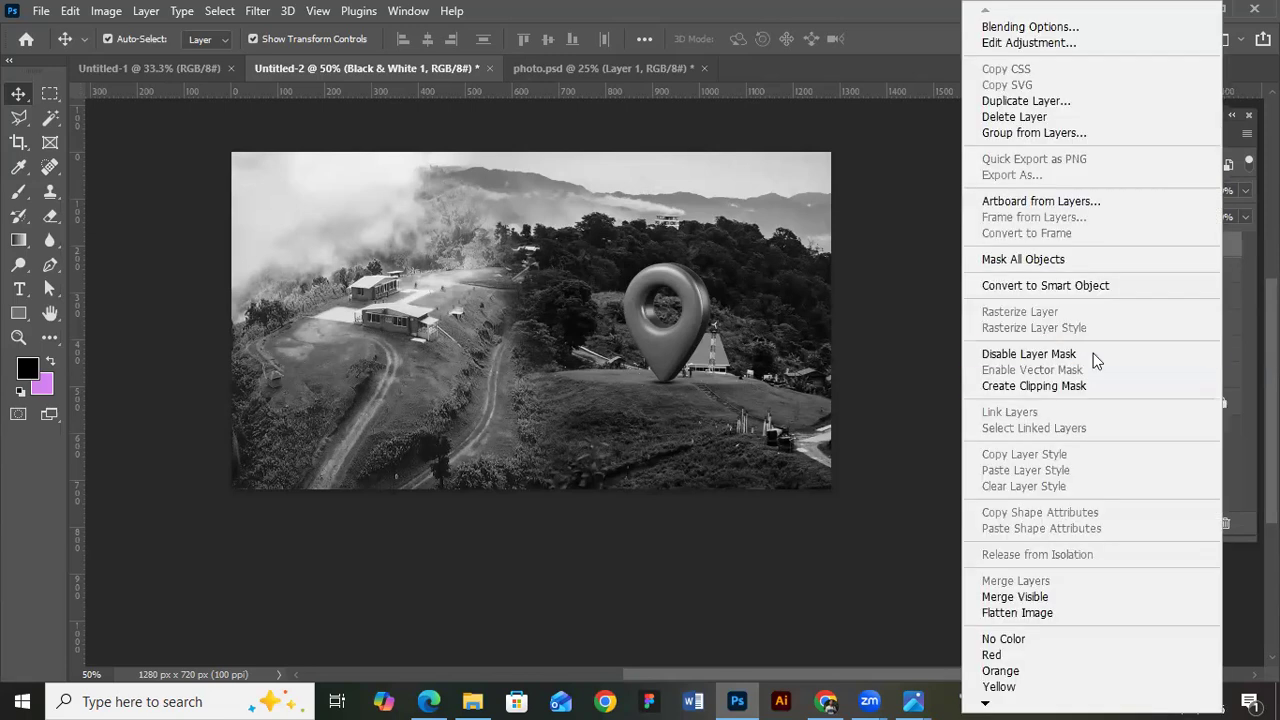
pyautogui.click(1093, 353)
pyautogui.press('ctrl')
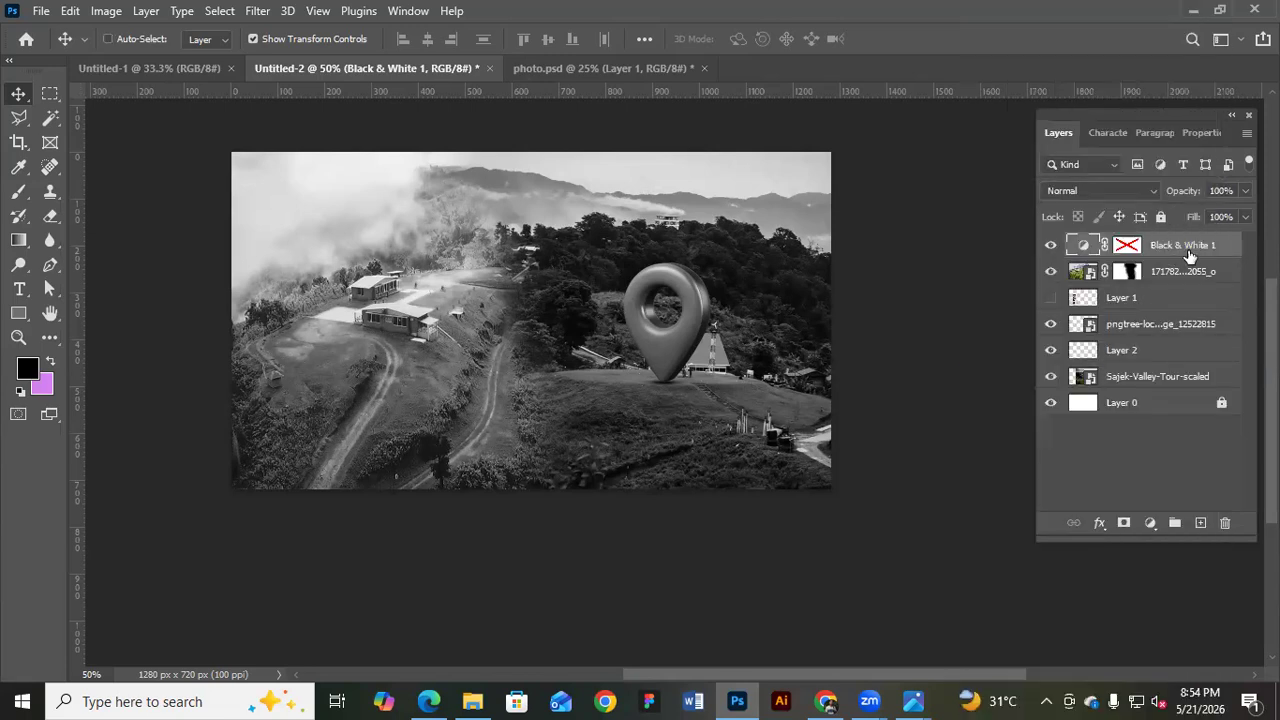
pyautogui.rightClick(1188, 249)
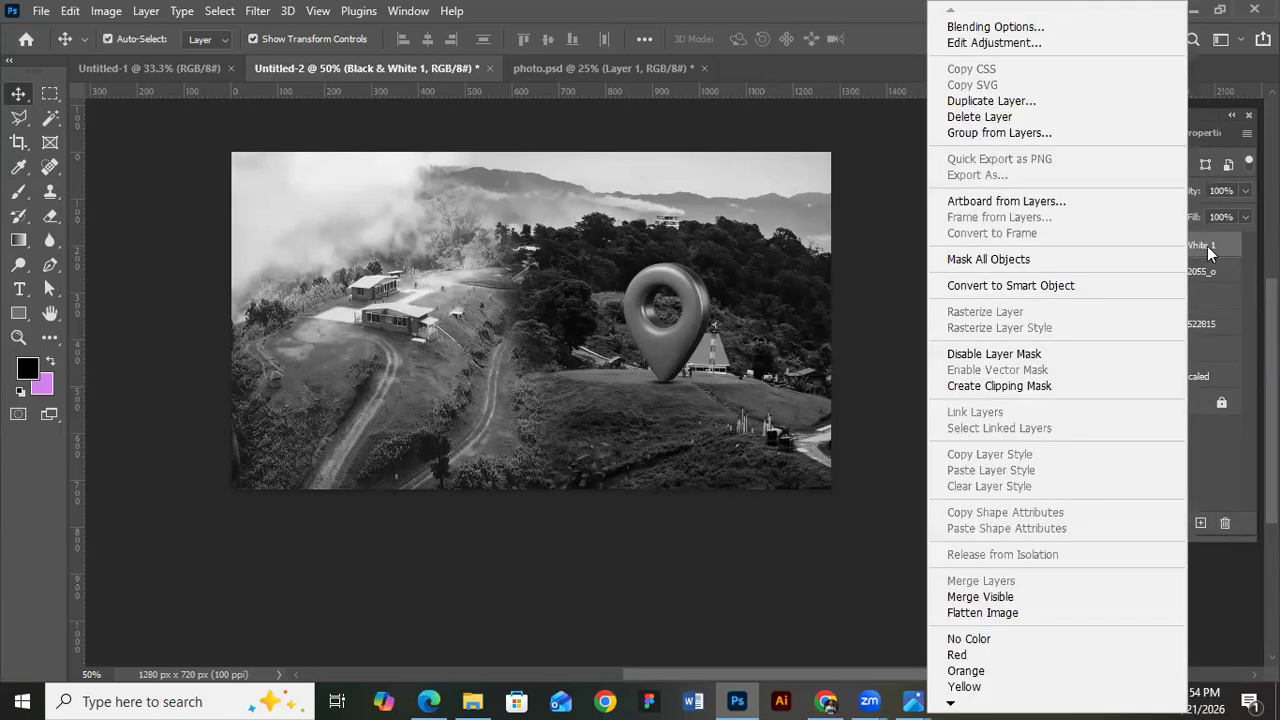
pyautogui.click(1048, 387)
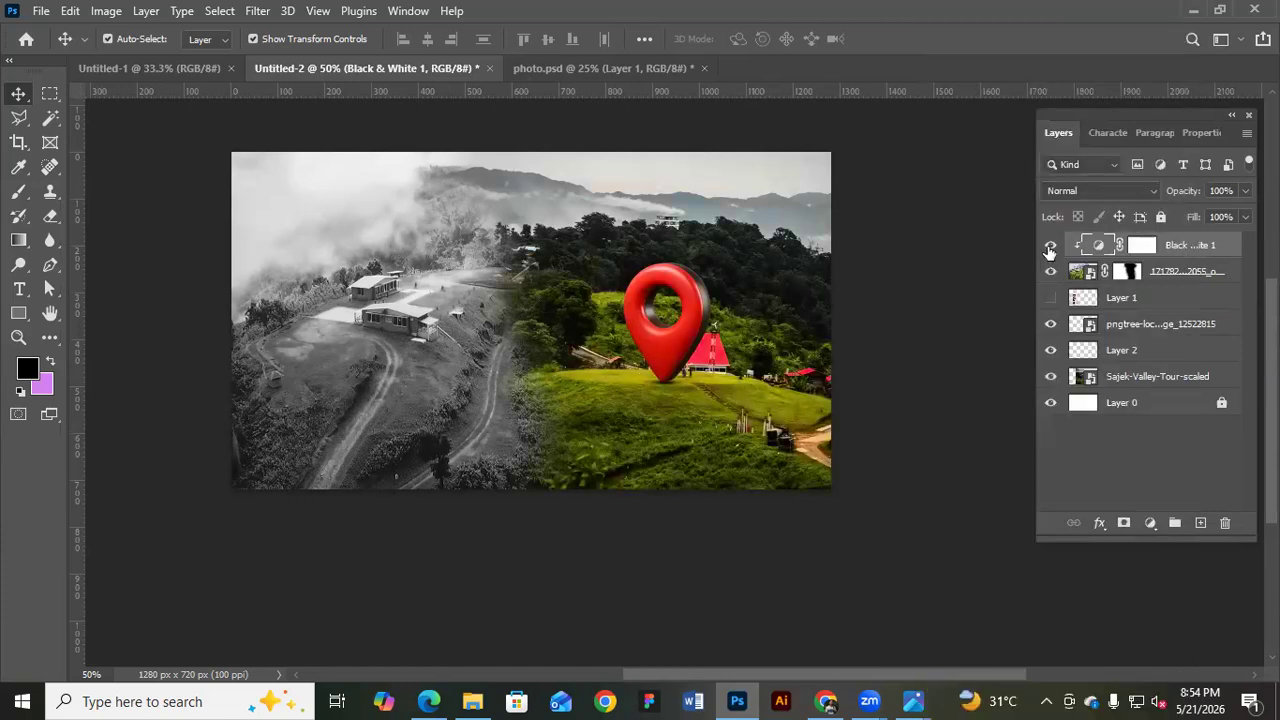
# Move the masked hill photo about 24 px to the right and hide its Black & White adjustment
pyautogui.click(585, 305)
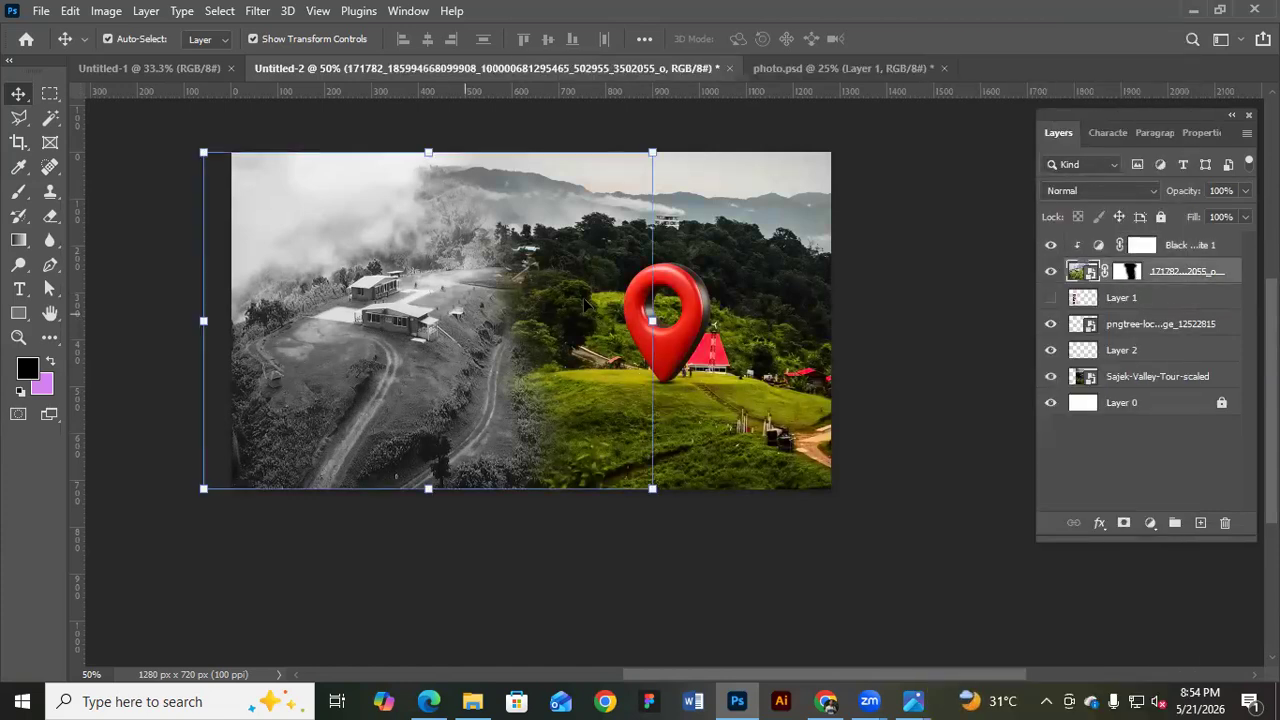
pyautogui.moveTo(473, 292)
pyautogui.mouseDown()
pyautogui.moveTo(505, 292)
pyautogui.moveTo(479, 291)
pyautogui.mouseUp()
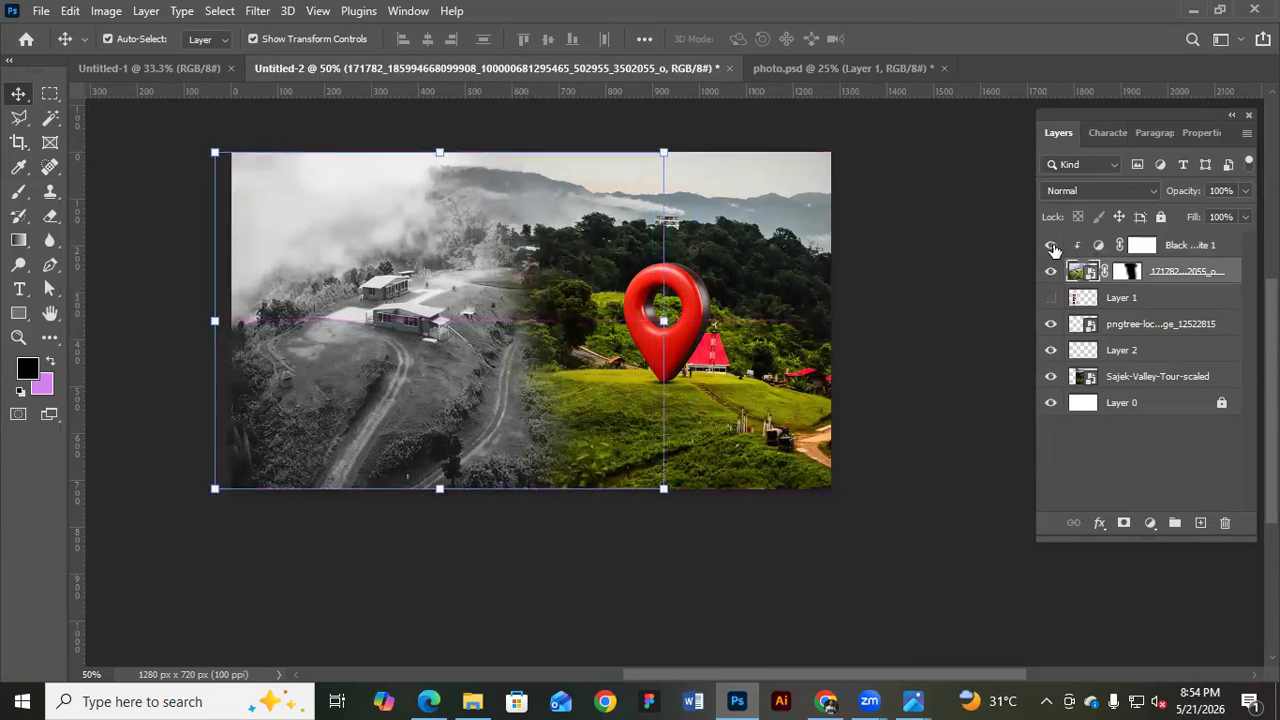
pyautogui.click(1053, 247)
pyautogui.click(477, 312)
pyautogui.scroll(-1, 427, 241)
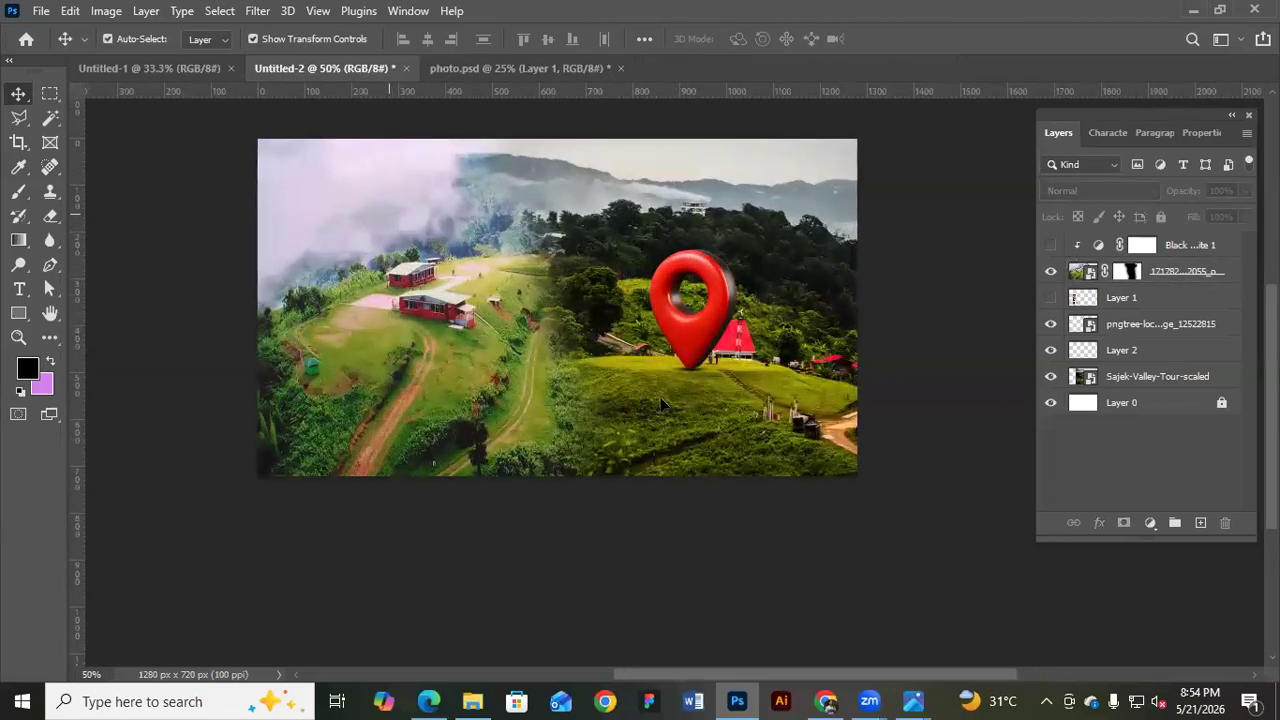
pyautogui.click(660, 397)
pyautogui.moveTo(750, 405); pyautogui.dragTo(727, 380)
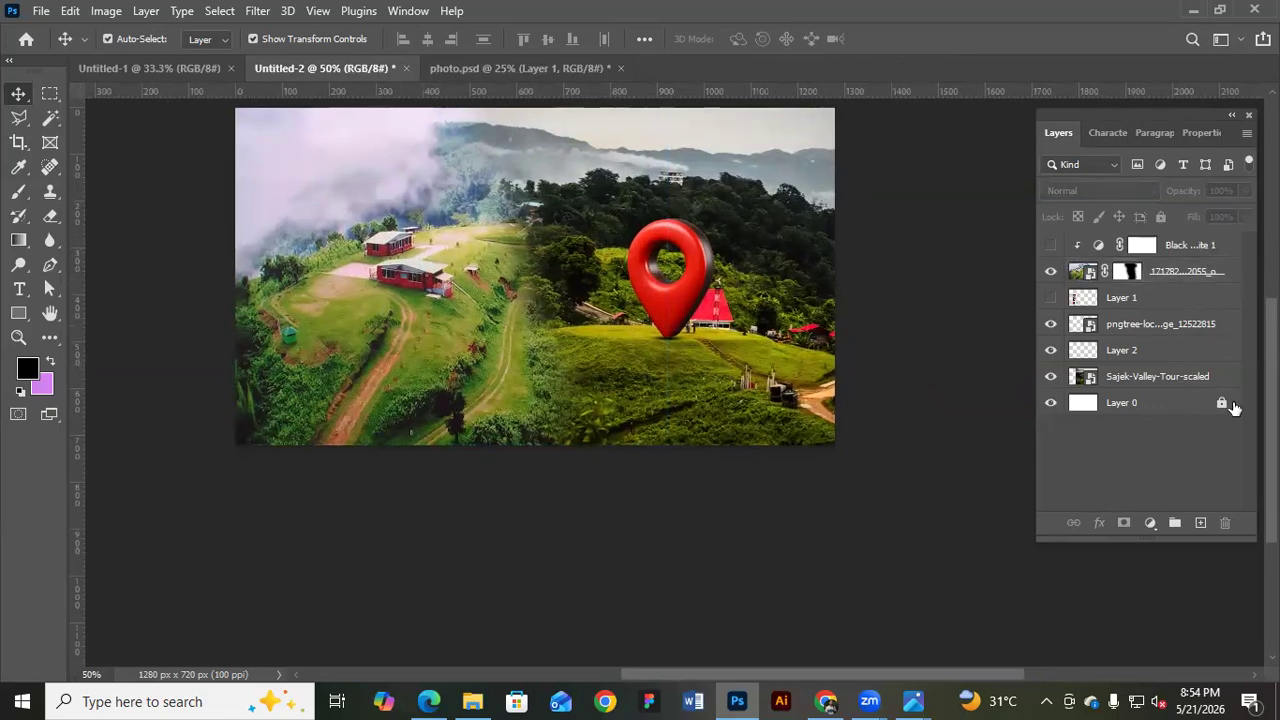
# Create a new layer on top of the stack and sample an olive green from the photos as the brush colour
pyautogui.click(1200, 522)
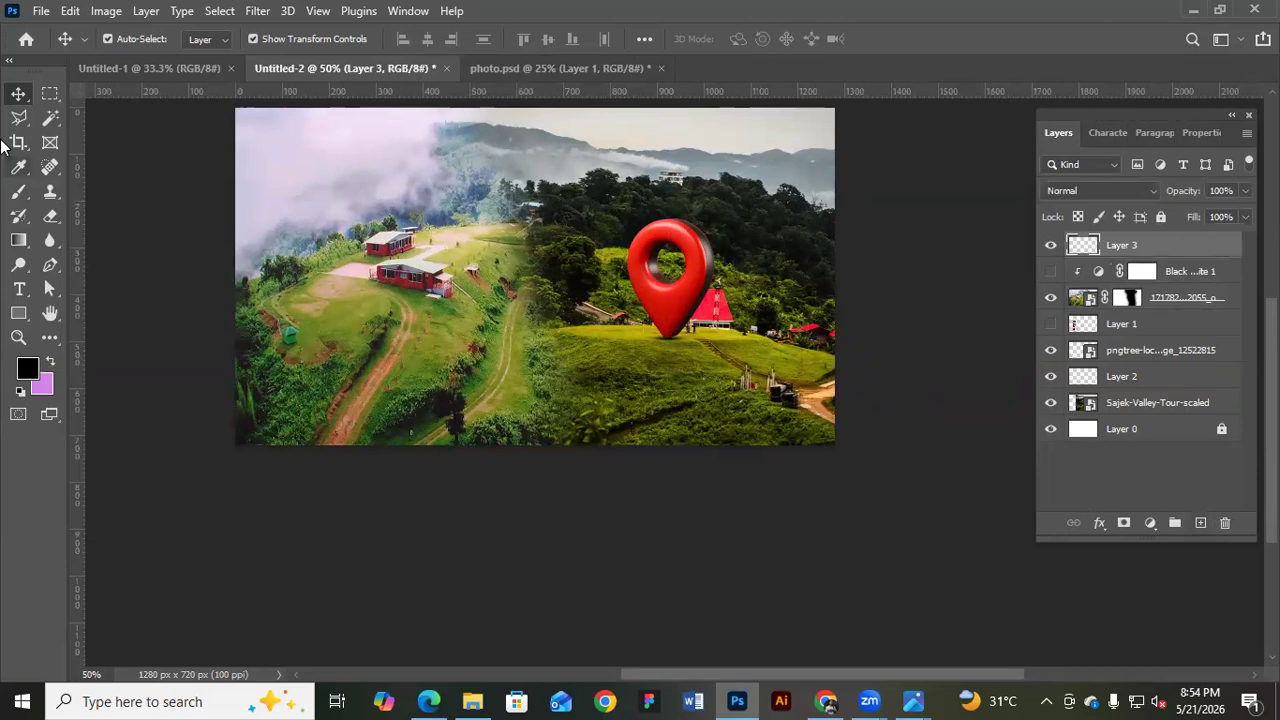
pyautogui.click(18, 167)
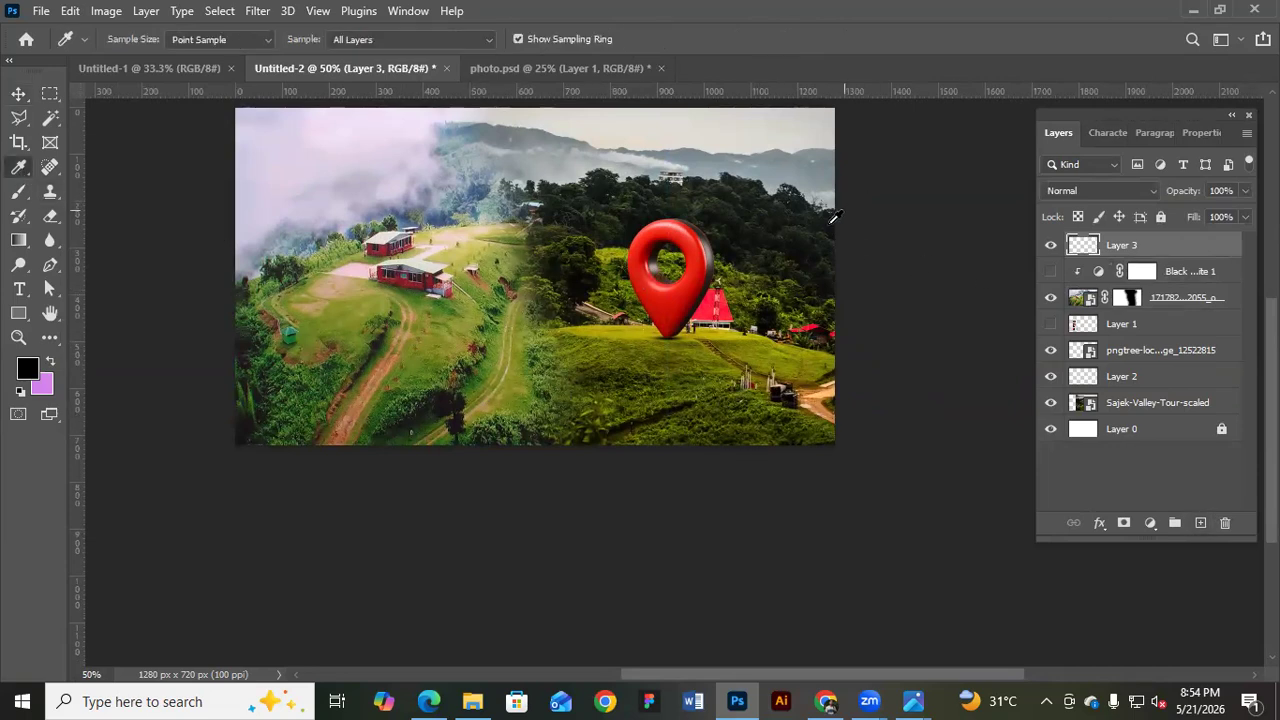
pyautogui.click(603, 368)
pyautogui.click(618, 268)
pyautogui.click(614, 336)
pyautogui.click(604, 336)
pyautogui.click(266, 294)
pyautogui.click(18, 192)
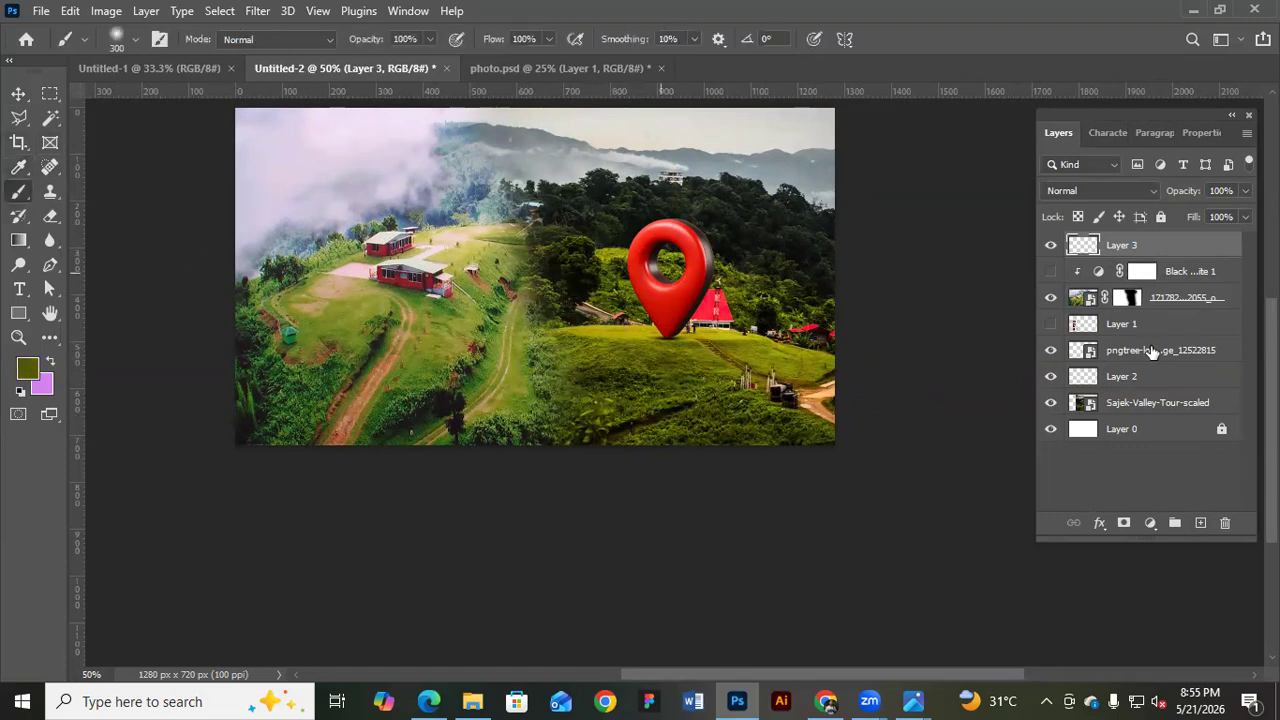
# Paint soft olive green over the hill photo's lower-left area with a 600 px brush, undoing the excess strokes toward the centre
pyautogui.press(']')
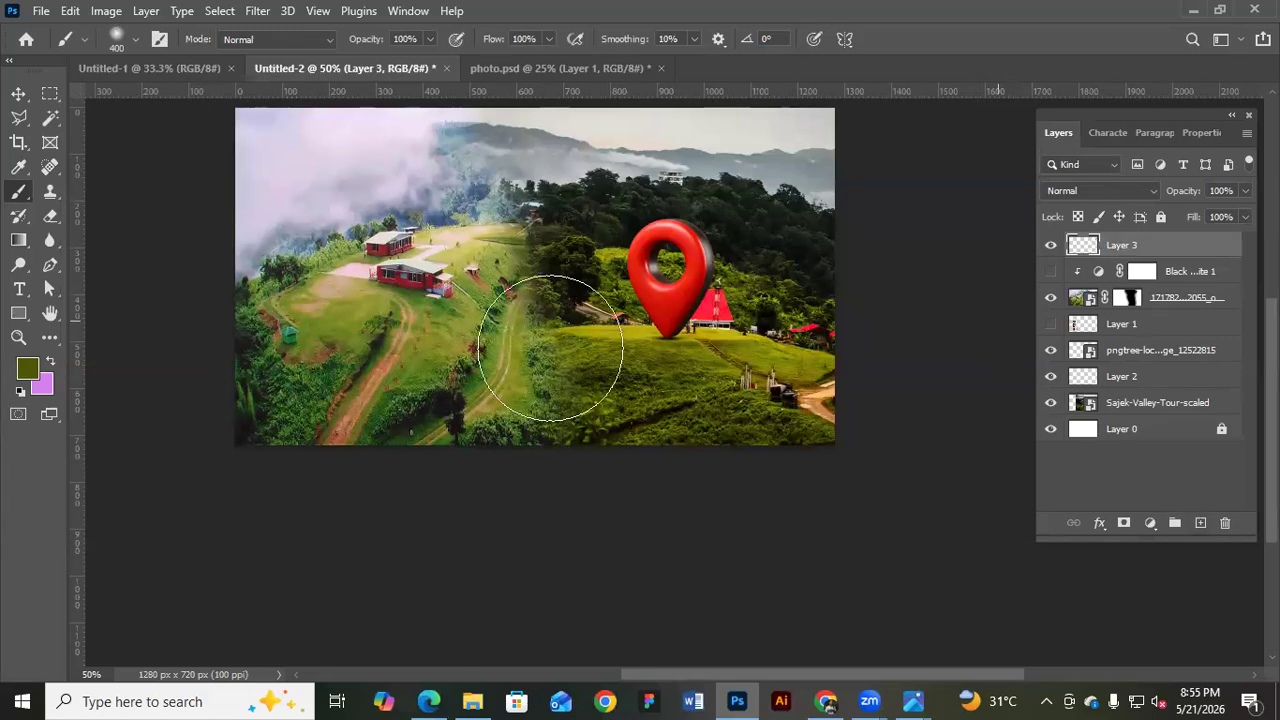
pyautogui.press(']')
pyautogui.moveTo(243, 415); pyautogui.dragTo(630, 430)
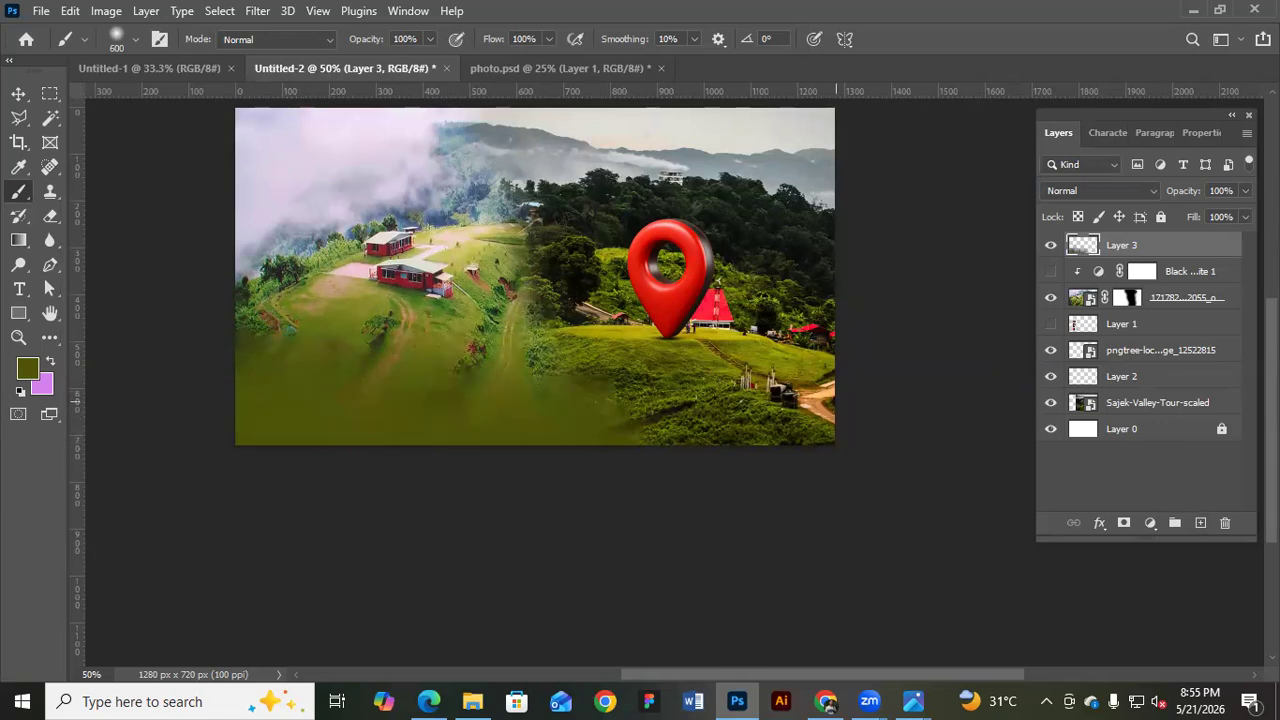
pyautogui.moveTo(264, 393); pyautogui.dragTo(312, 400)
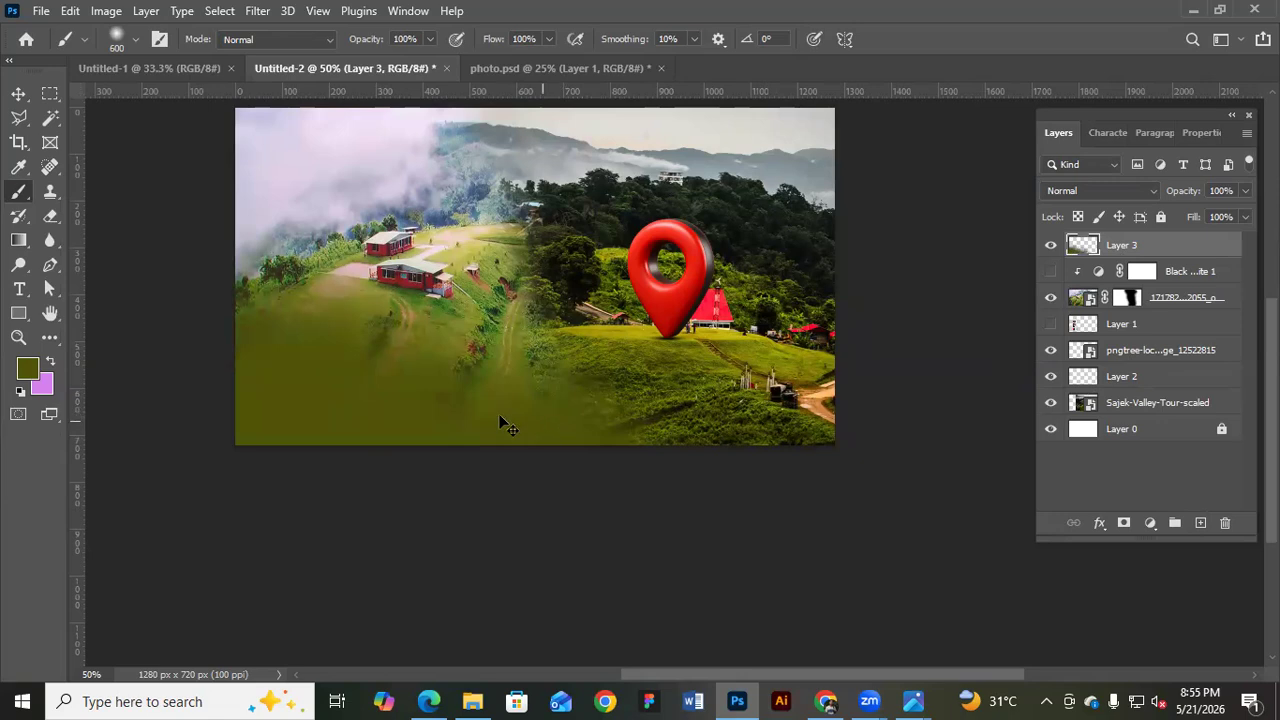
pyautogui.hotkey('ctrl', 'z')
pyautogui.hotkey('ctrl', 'z')
pyautogui.hotkey('ctrl', 'z')
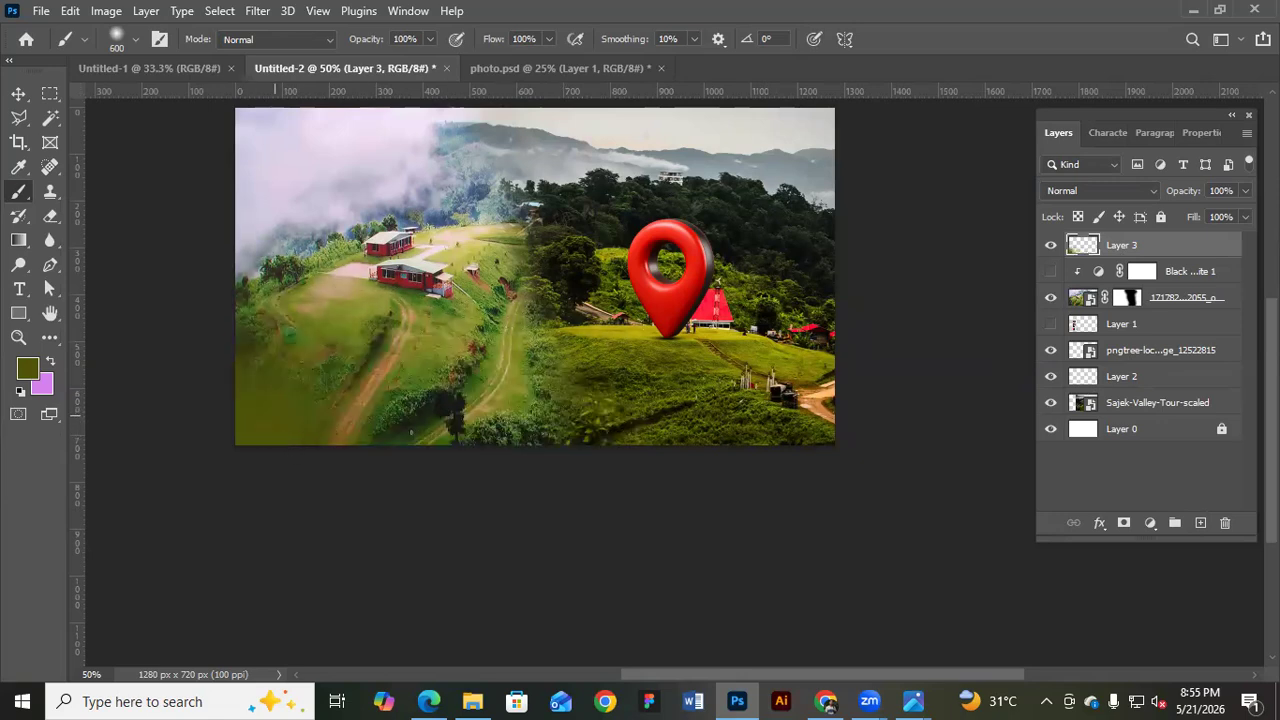
pyautogui.hotkey('ctrl', 'shift', 'z')
pyautogui.hotkey('ctrl', 'shift', 'z')
pyautogui.hotkey('ctrl', 'shift', 'z')
# Set the foreground colour to the pin's red, c20d03, and paint a soft red glow along the canvas's lower middle
pyautogui.click(50, 364)
pyautogui.click(27, 370)
pyautogui.click(702, 274)
pyautogui.click(1190, 179)
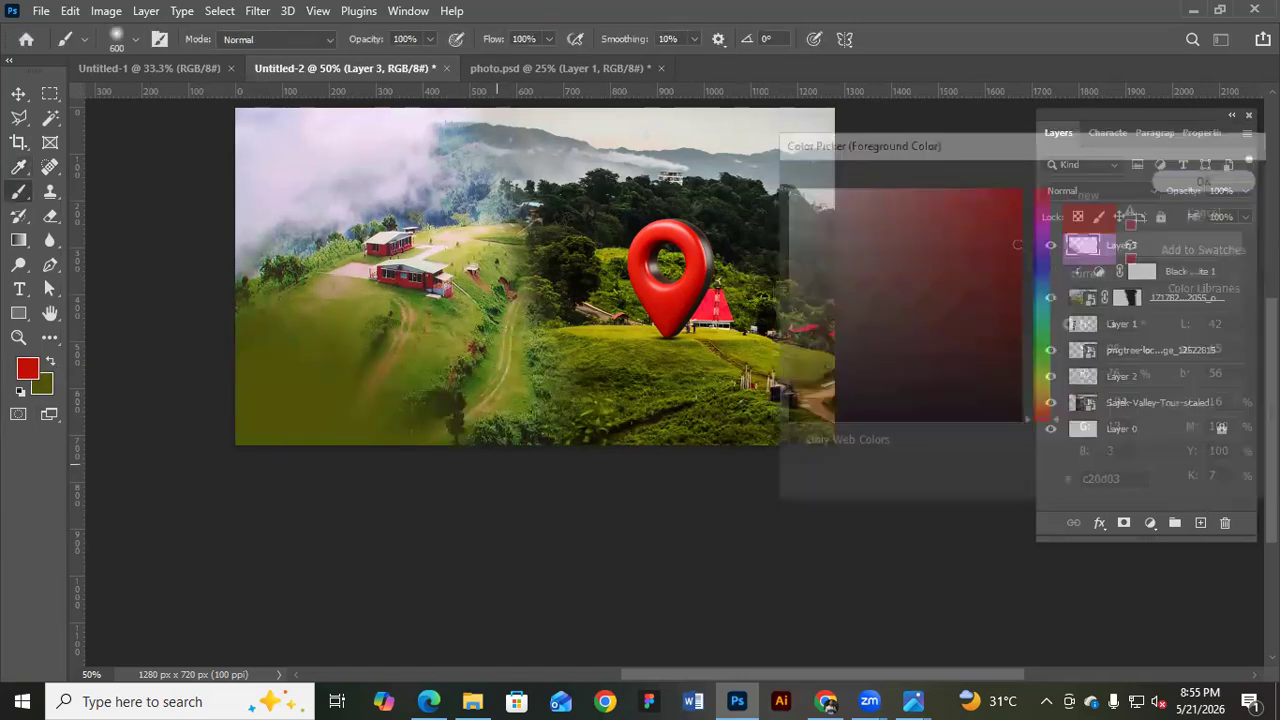
pyautogui.moveTo(520, 430); pyautogui.dragTo(470, 420)
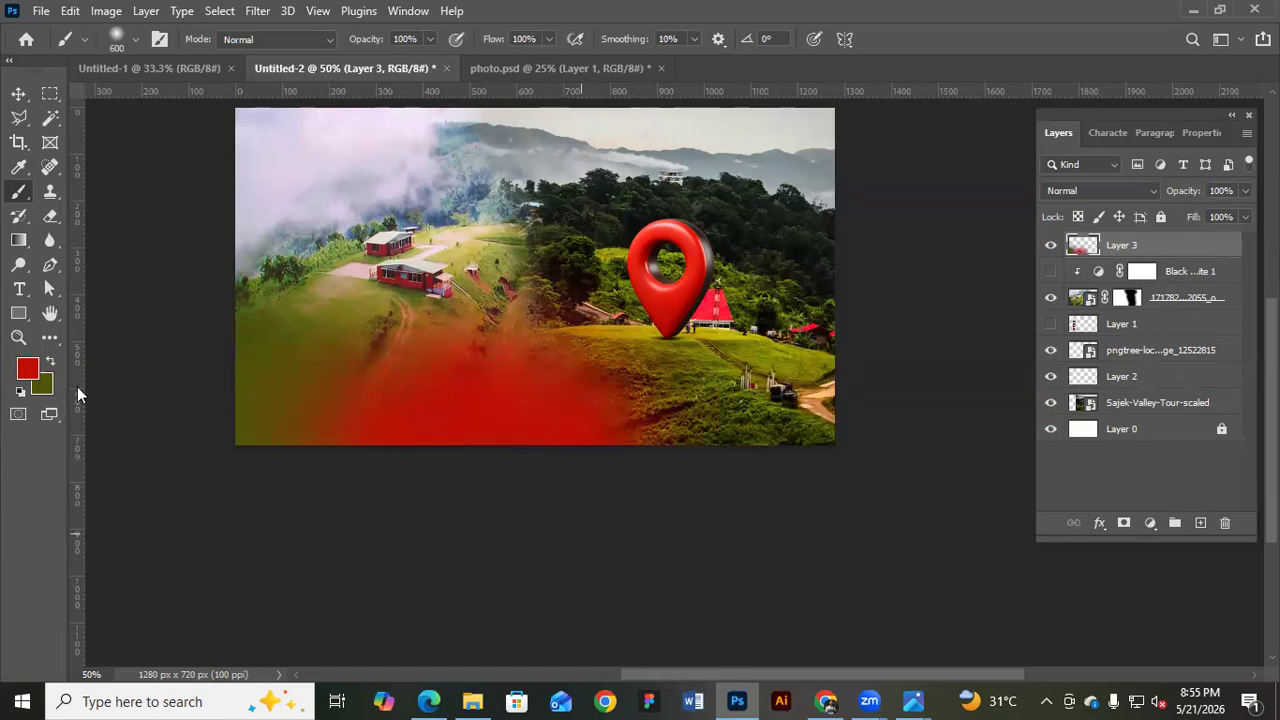
# Change the foreground colour to orange ff6600 and paint a soft glow over the canvas's lower-right corner
pyautogui.click(27, 370)
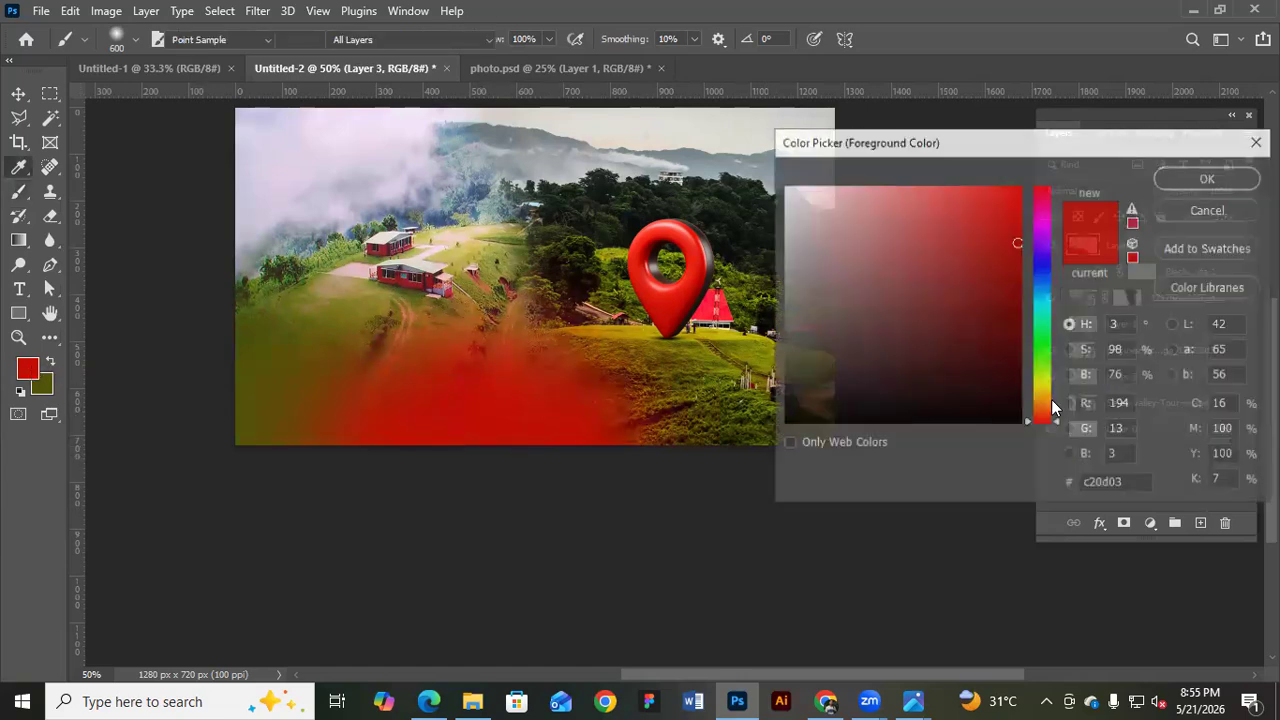
pyautogui.moveTo(1042, 392); pyautogui.dragTo(1042, 408)
pyautogui.moveTo(987, 188); pyautogui.dragTo(1037, 174)
pyautogui.press('Return')
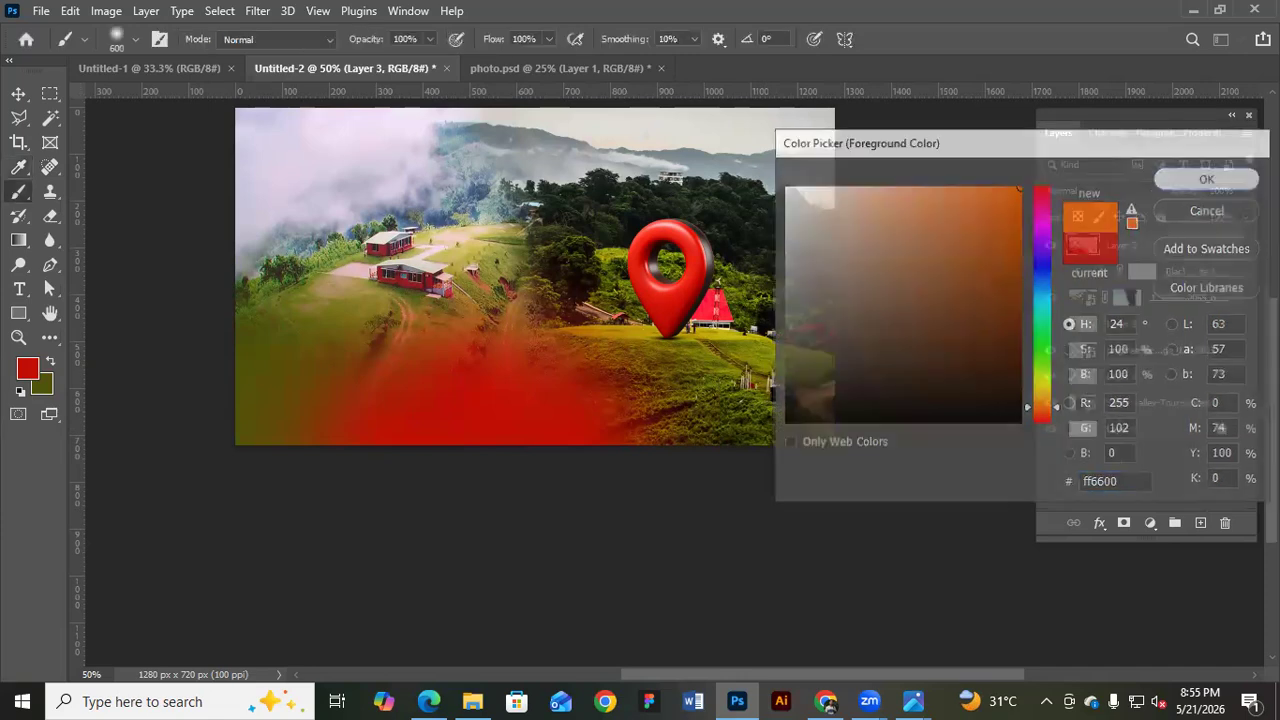
pyautogui.moveTo(812, 425); pyautogui.dragTo(722, 470)
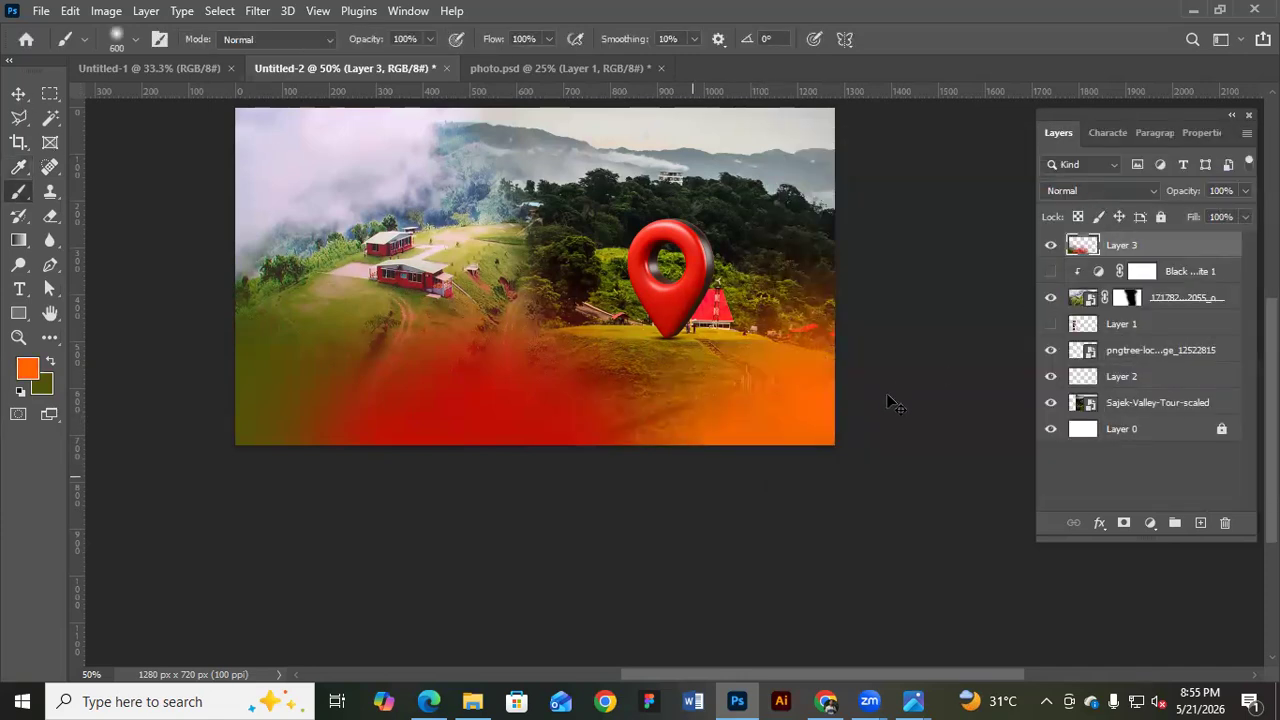
# Try successive blend modes on the painted colour layer, including Screen and Color Dodge, and set it to Overlay
pyautogui.press('v')
pyautogui.click(1100, 191)
pyautogui.press('Down')
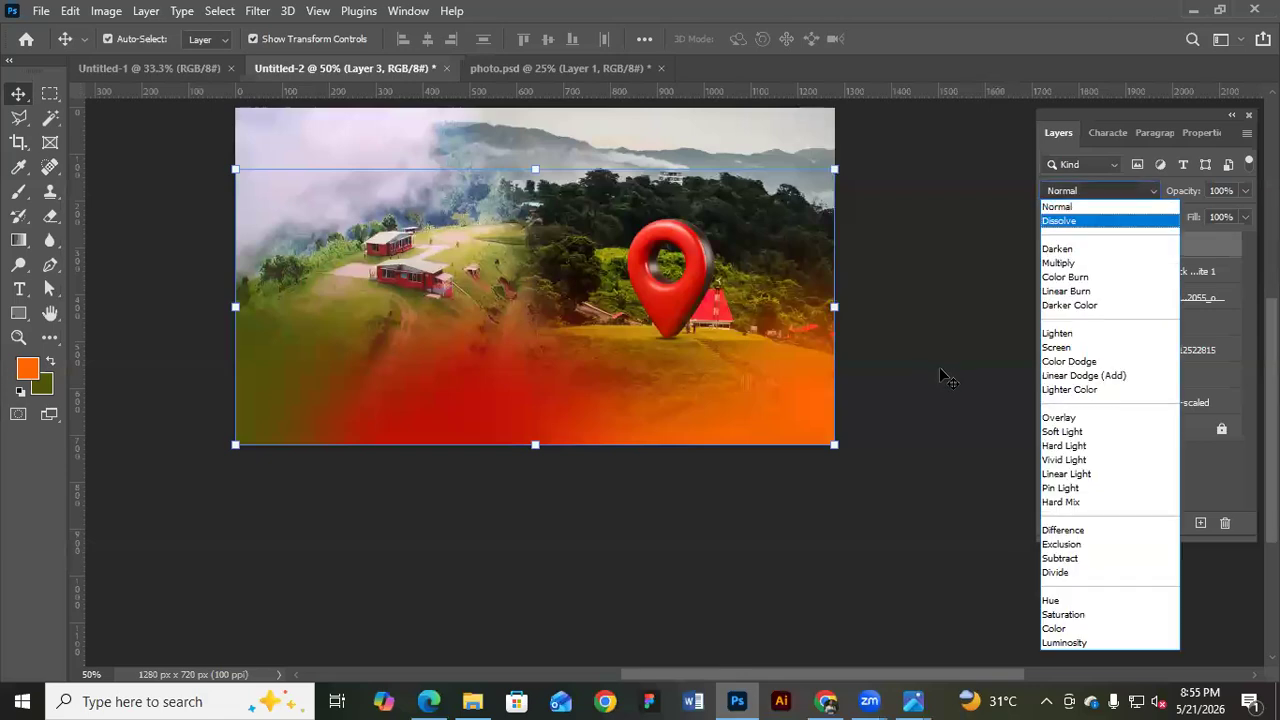
pyautogui.press('Down')
pyautogui.press('Down')
pyautogui.press('Down')
pyautogui.press('Down')
pyautogui.press('Down')
pyautogui.press('Down')
pyautogui.press('Down')
pyautogui.press('Return')
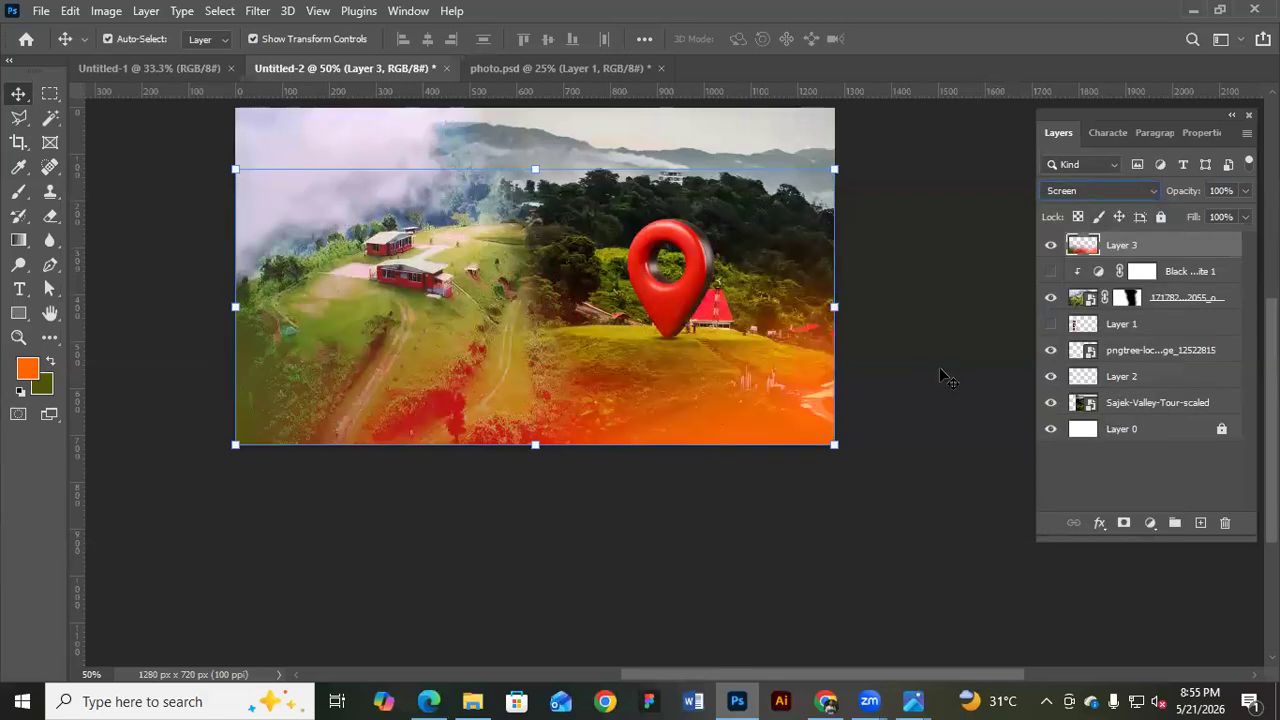
pyautogui.press('Up')
pyautogui.press('Up')
pyautogui.press('Down')
pyautogui.press('Down')
pyautogui.press('Down')
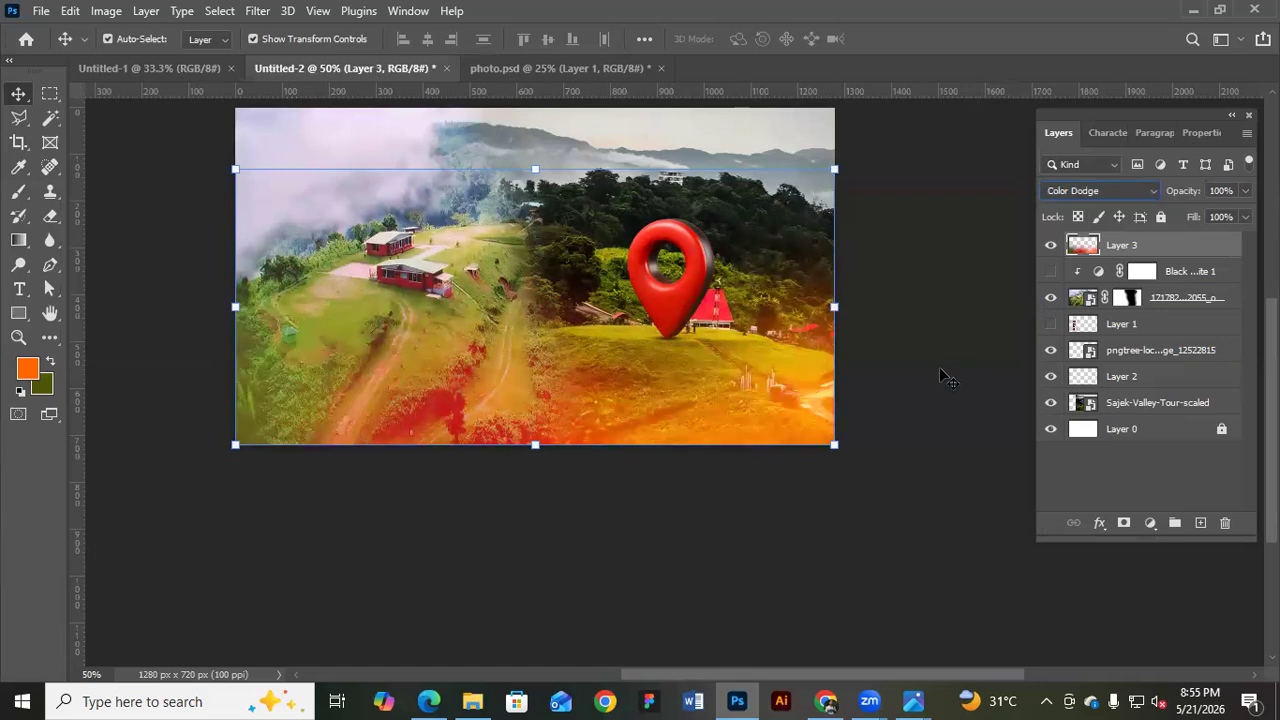
pyautogui.press('Down')
pyautogui.press('Down')
pyautogui.press('Down')
pyautogui.press('Down')
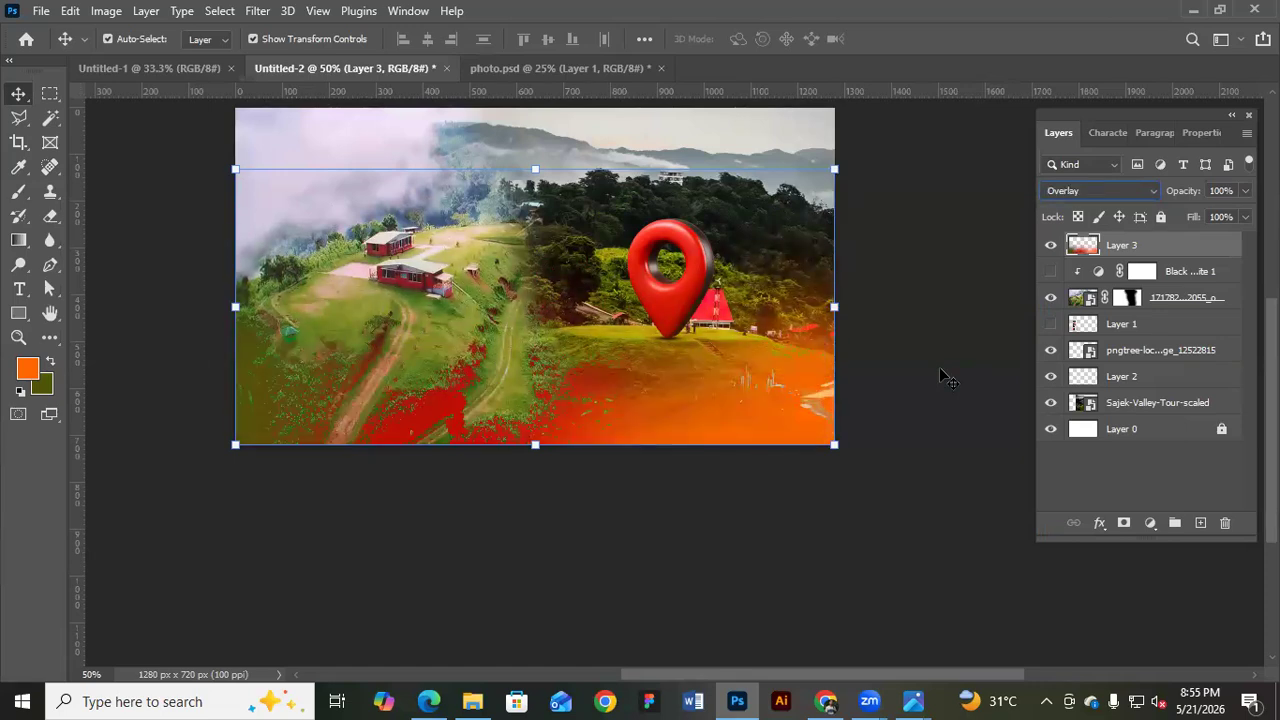
# Step the painted colour layer through further blend modes, including Vivid Light, and set it to Hard Light
pyautogui.press('Down')
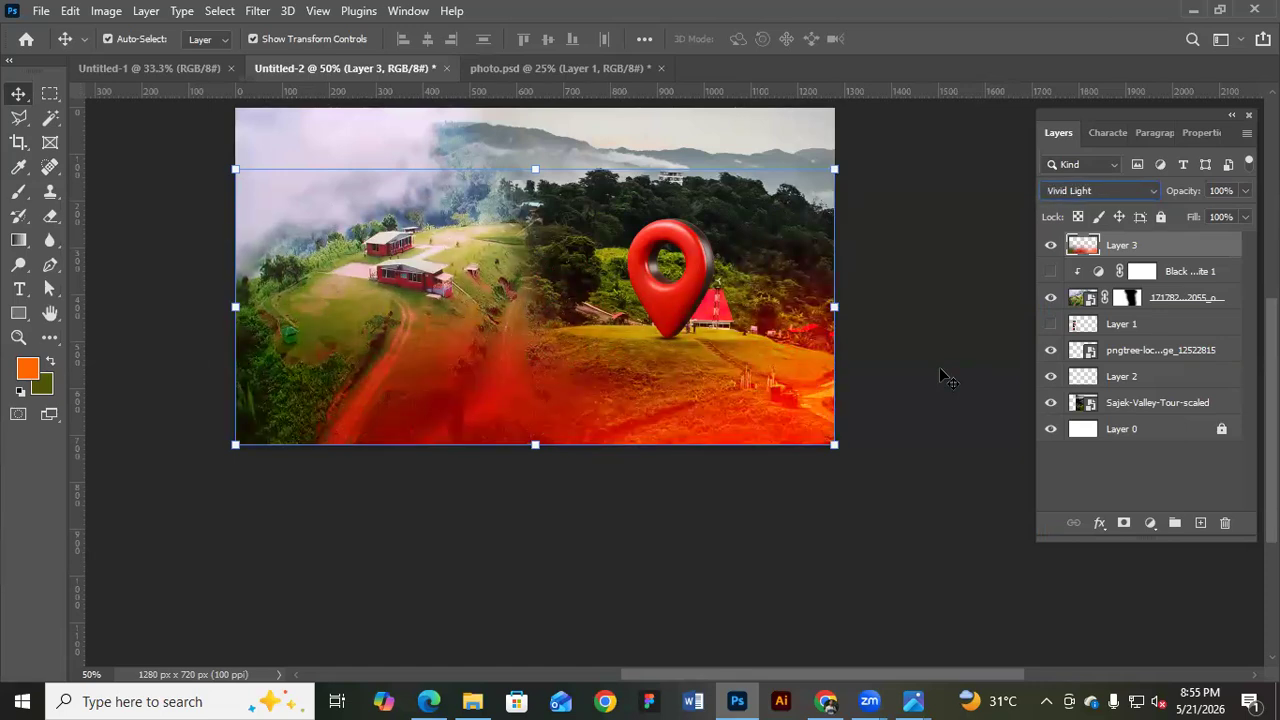
pyautogui.press('Down')
pyautogui.press('Down')
pyautogui.press('Down')
pyautogui.click(928, 404)
pyautogui.scroll(-1, 763, 380)
# Lock the painted colour layer against all edits and deselect it
pyautogui.click(1160, 245)
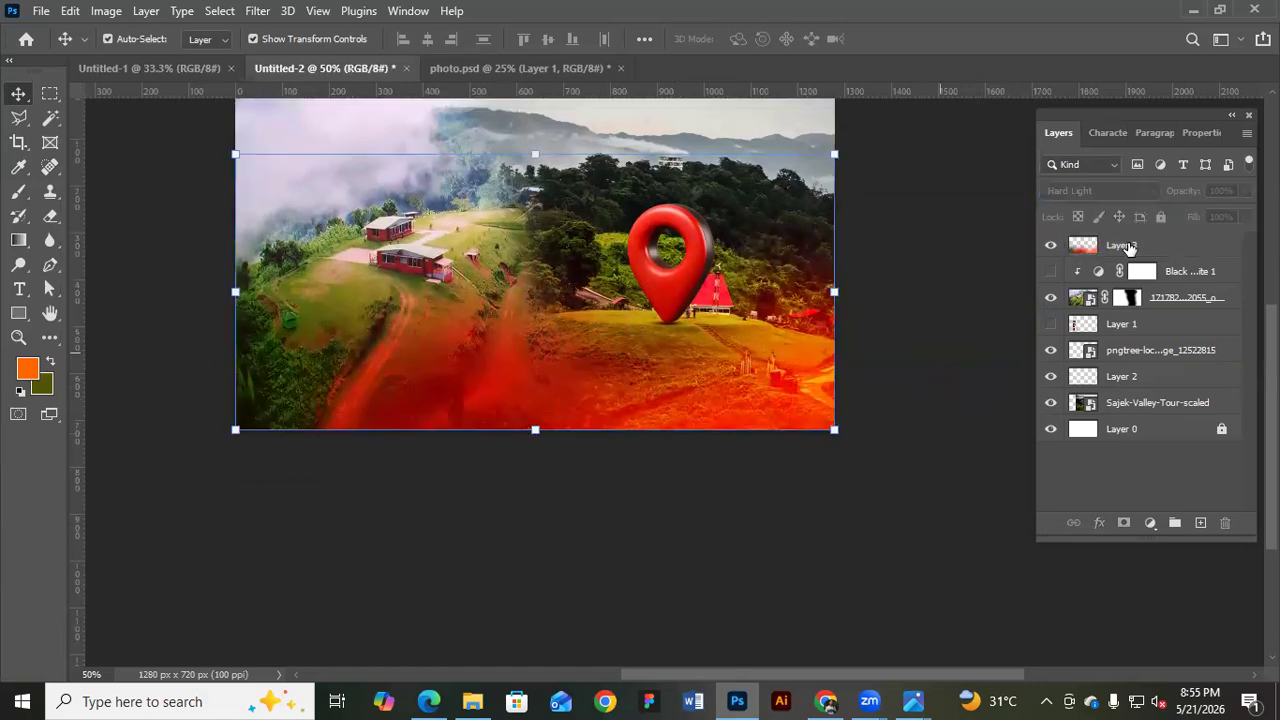
pyautogui.click(1160, 216)
pyautogui.click(542, 342)
pyautogui.scroll(1, 665, 328)
pyautogui.click(930, 308)
pyautogui.scroll(-1, 932, 340)
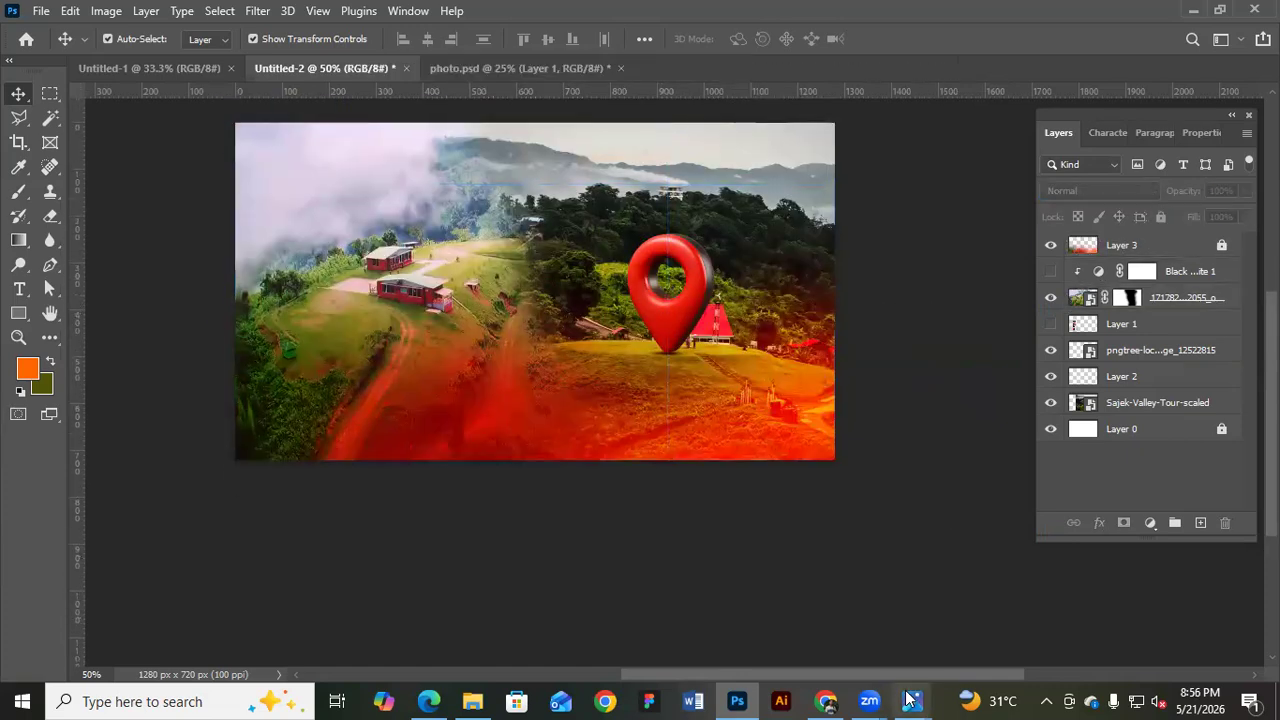
# Scale the red location pin down slightly with Free Transform and keep its tip on the grass beside the red-roofed hut
pyautogui.moveTo(909, 700)
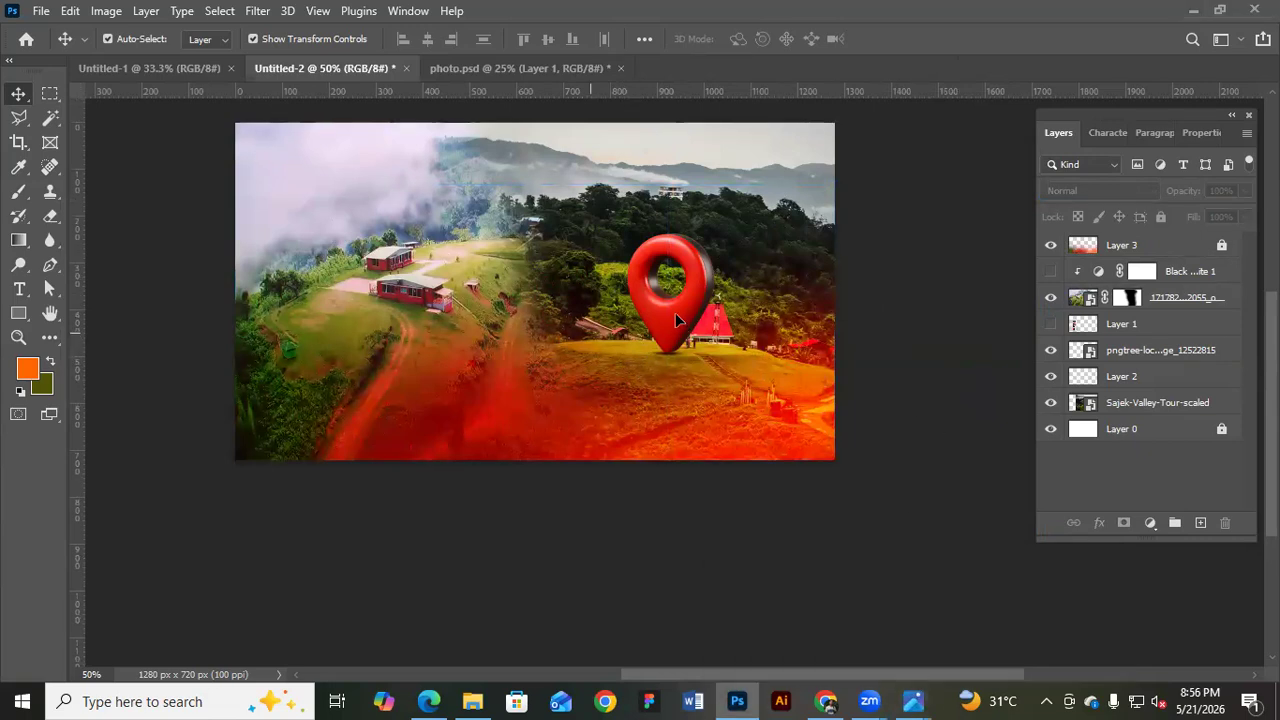
pyautogui.click(670, 238)
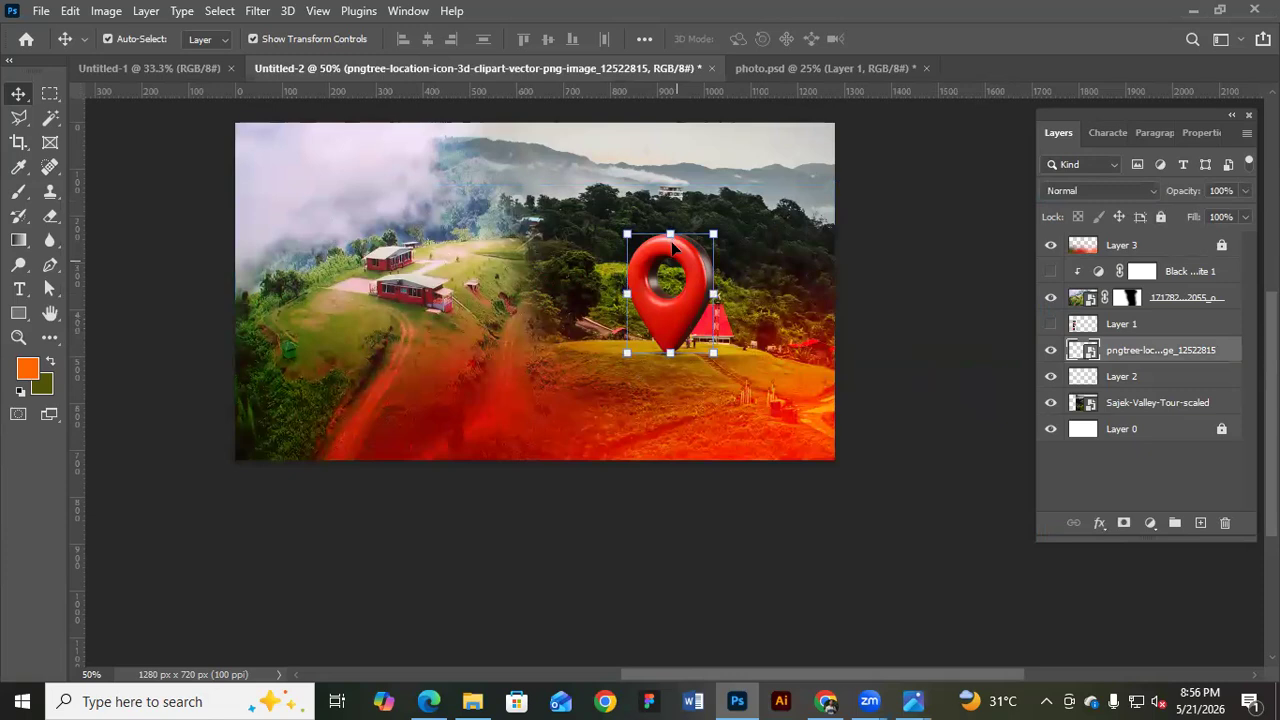
pyautogui.hotkey('ctrl', 't')
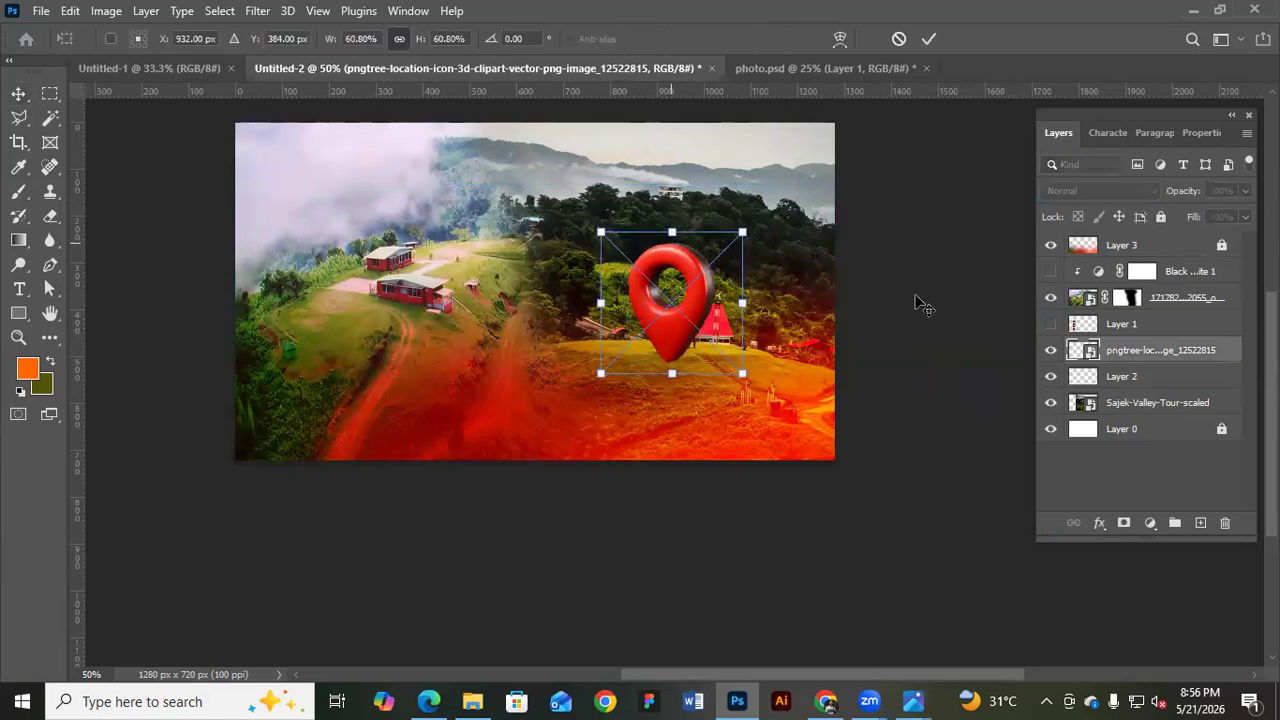
pyautogui.press('Return')
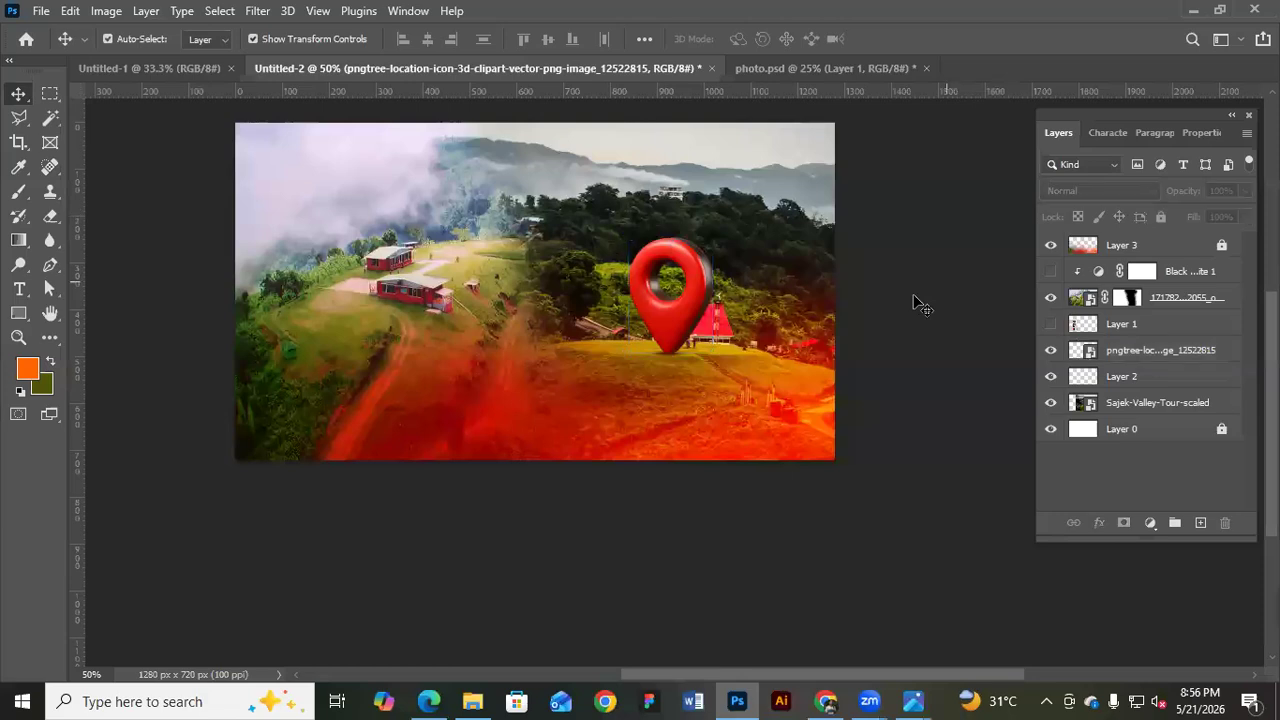
pyautogui.moveTo(943, 282); pyautogui.dragTo(914, 297)
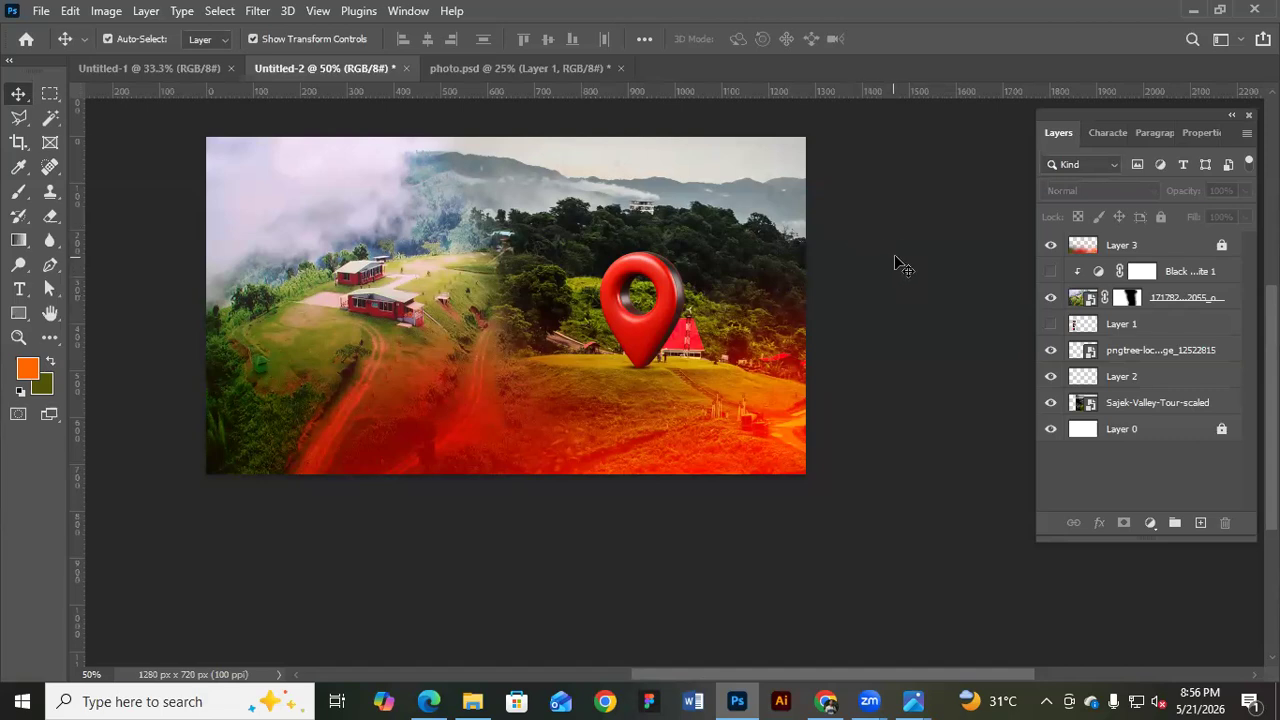
# Apply a Selective Color adjustment to the masked hill photo with the cabins, setting the Greens' Black to about -46%
pyautogui.click(639, 327)
pyautogui.click(895, 356)
pyautogui.click(767, 316)
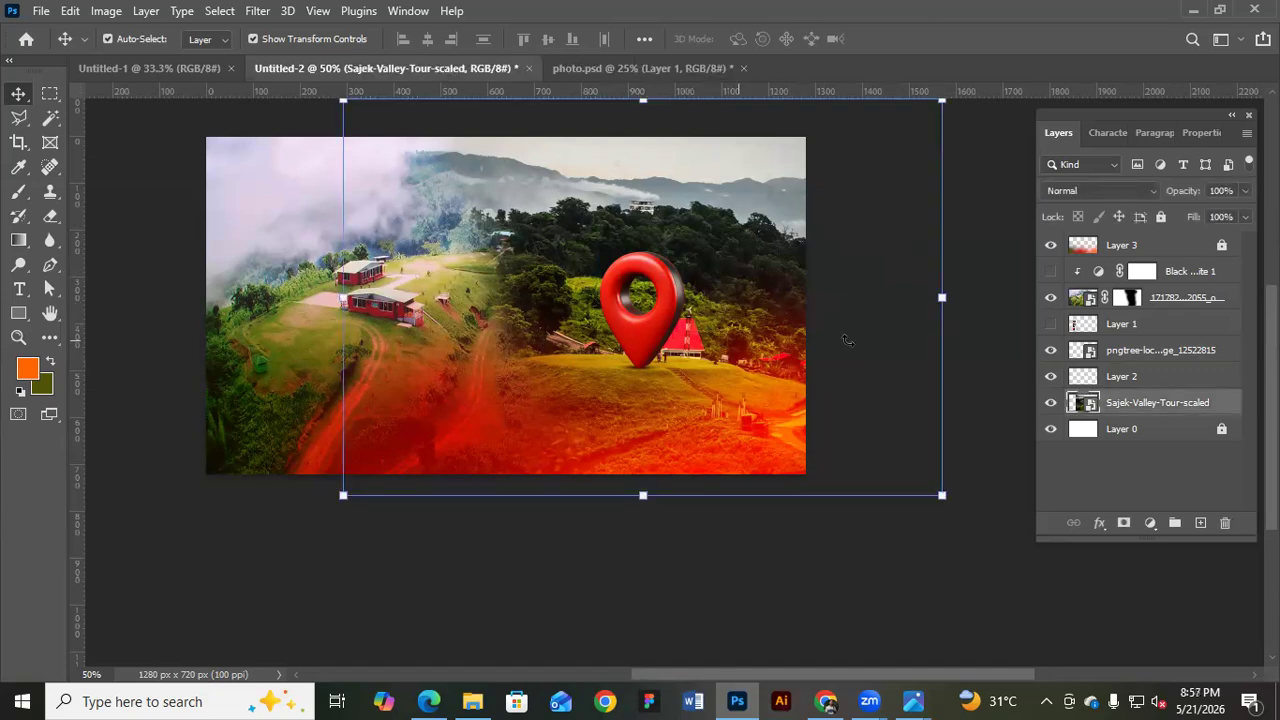
pyautogui.click(1011, 356)
pyautogui.click(1185, 305)
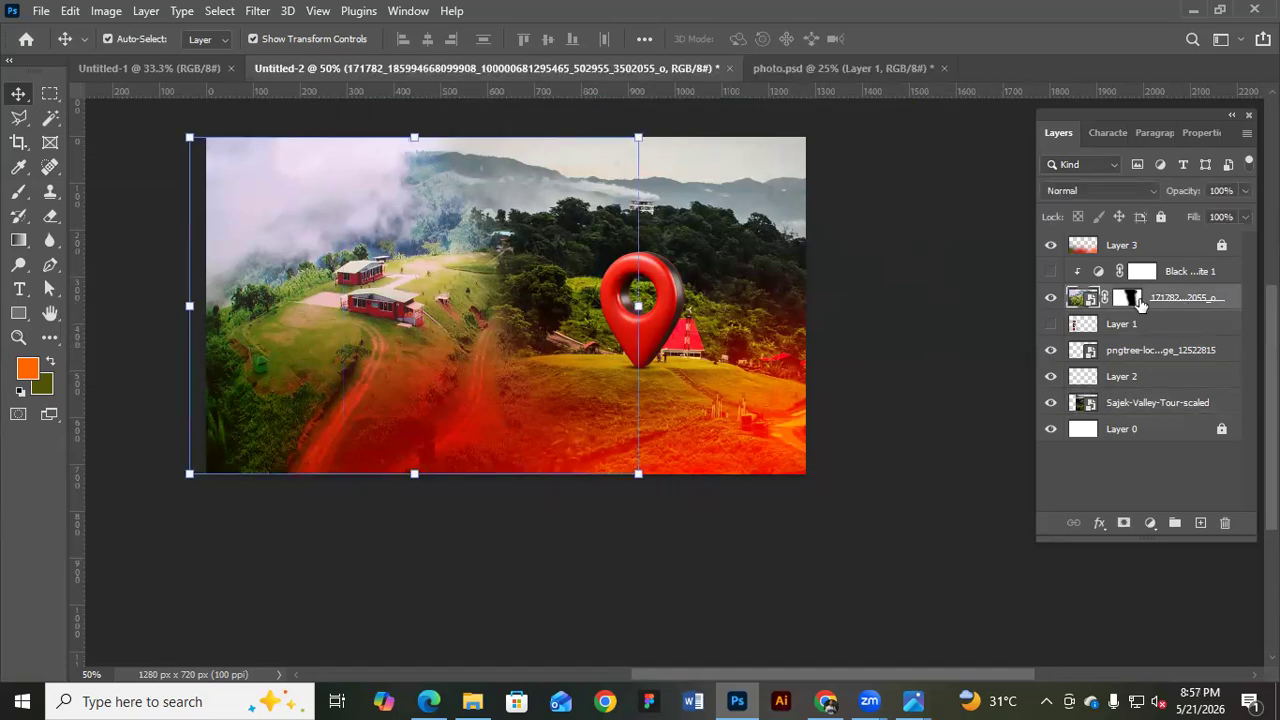
pyautogui.click(108, 12)
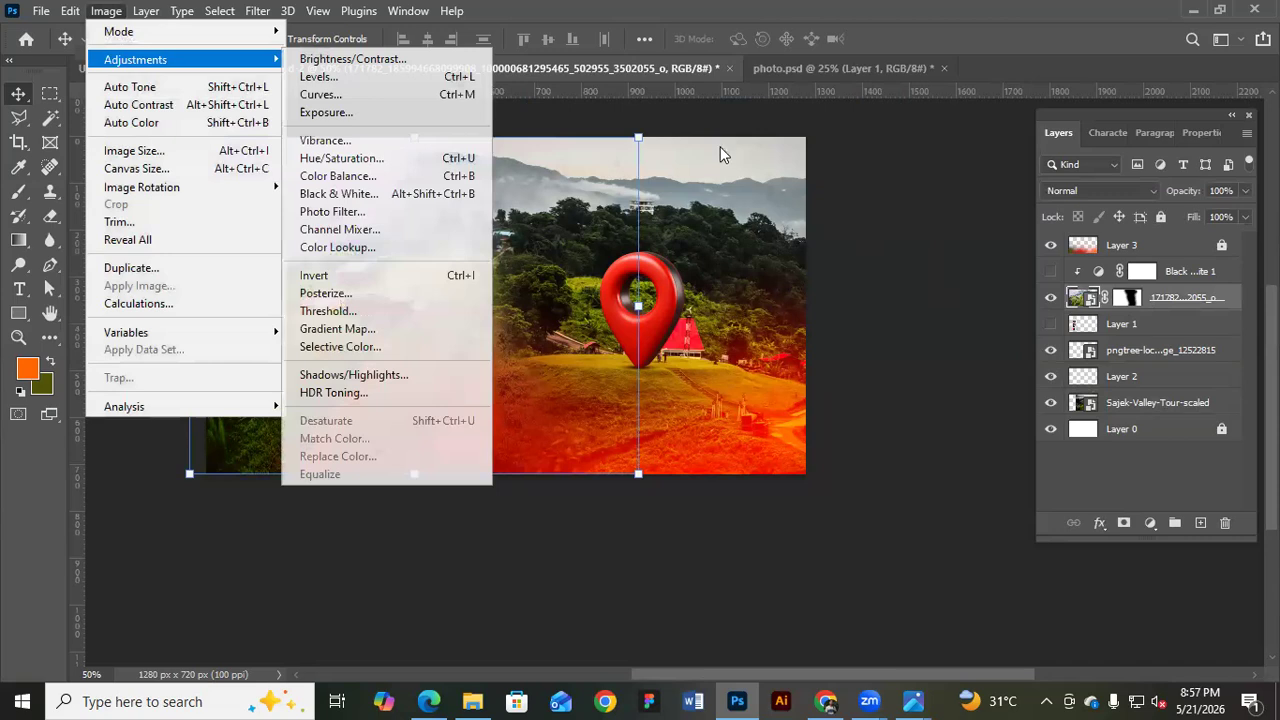
pyautogui.press('Down')
pyautogui.press('Down')
pyautogui.press('Down')
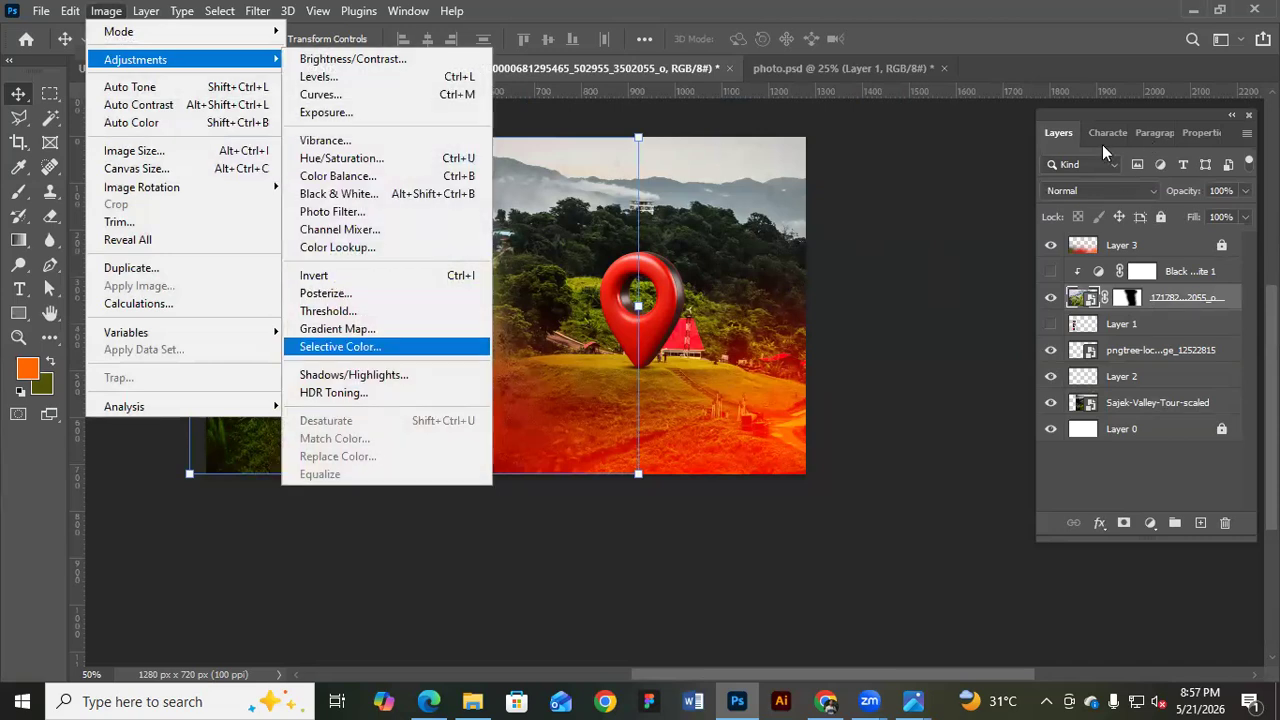
pyautogui.press('Return')
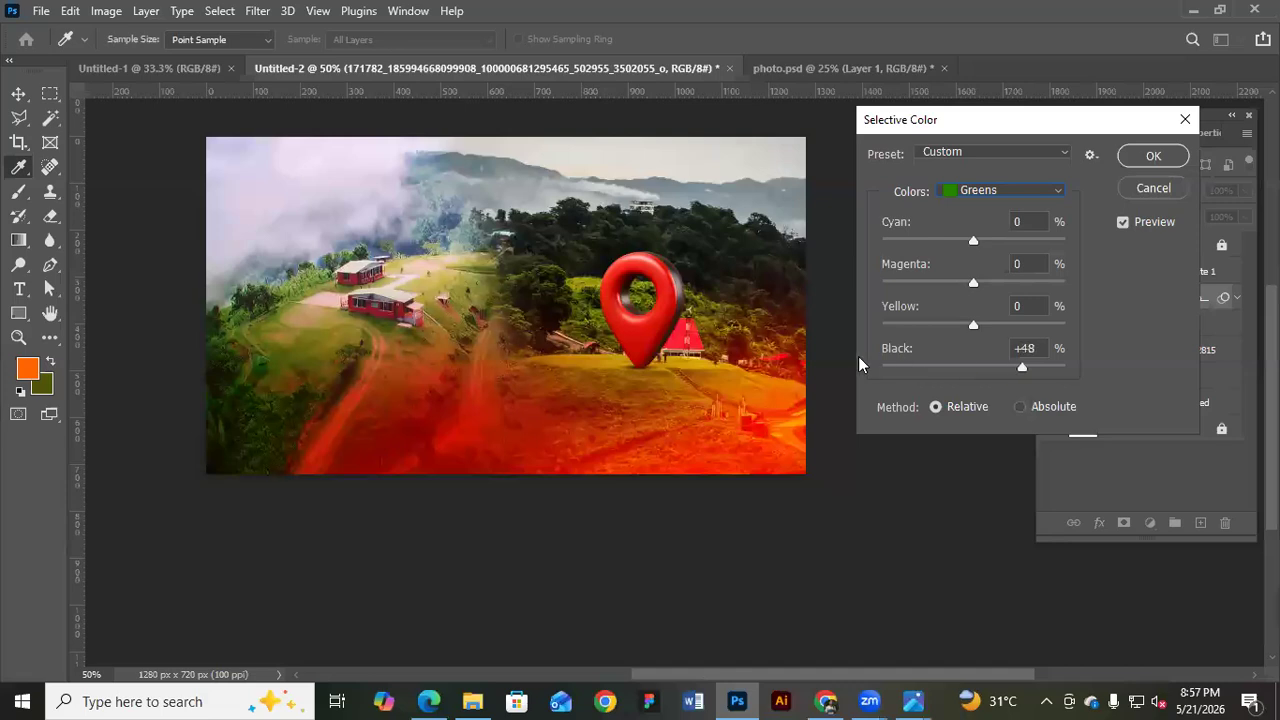
pyautogui.moveTo(862, 365); pyautogui.dragTo(988, 366)
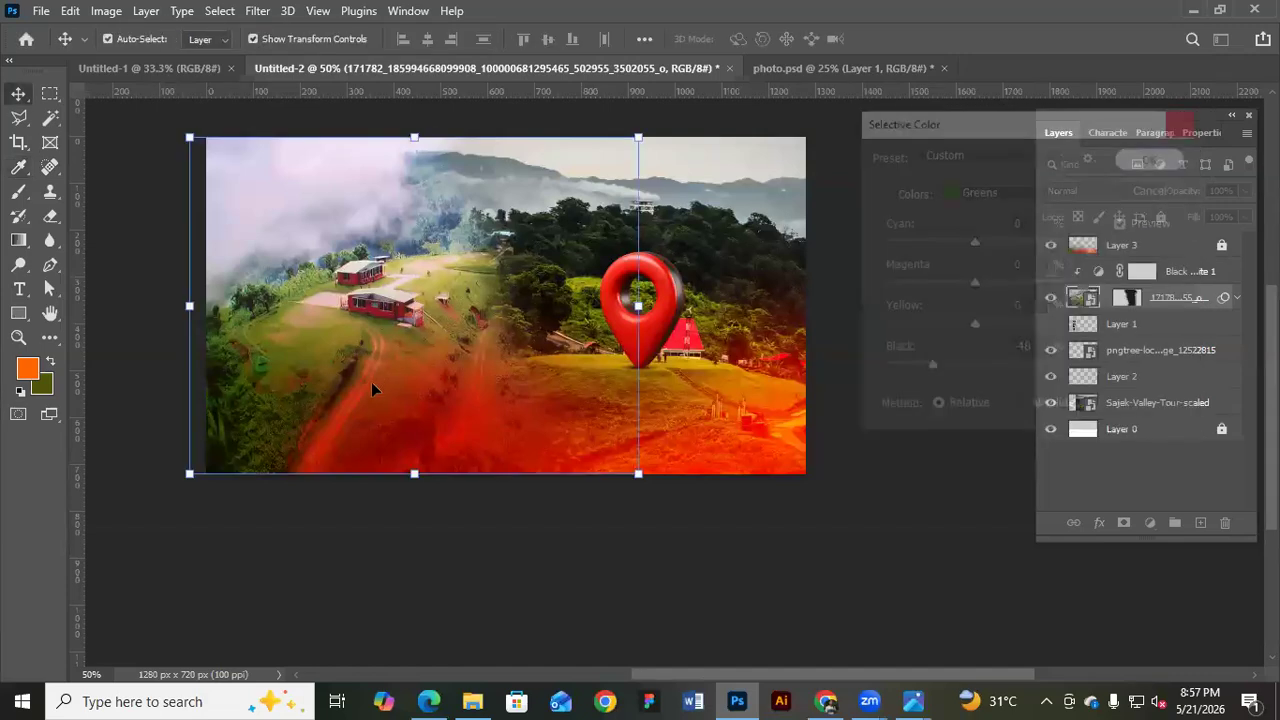
# Apply a Selective Color adjustment to the Sajek-Valley-Tour-scaled photo, setting the Greens' Black to -15%, and deselect the layer
pyautogui.click(399, 364)
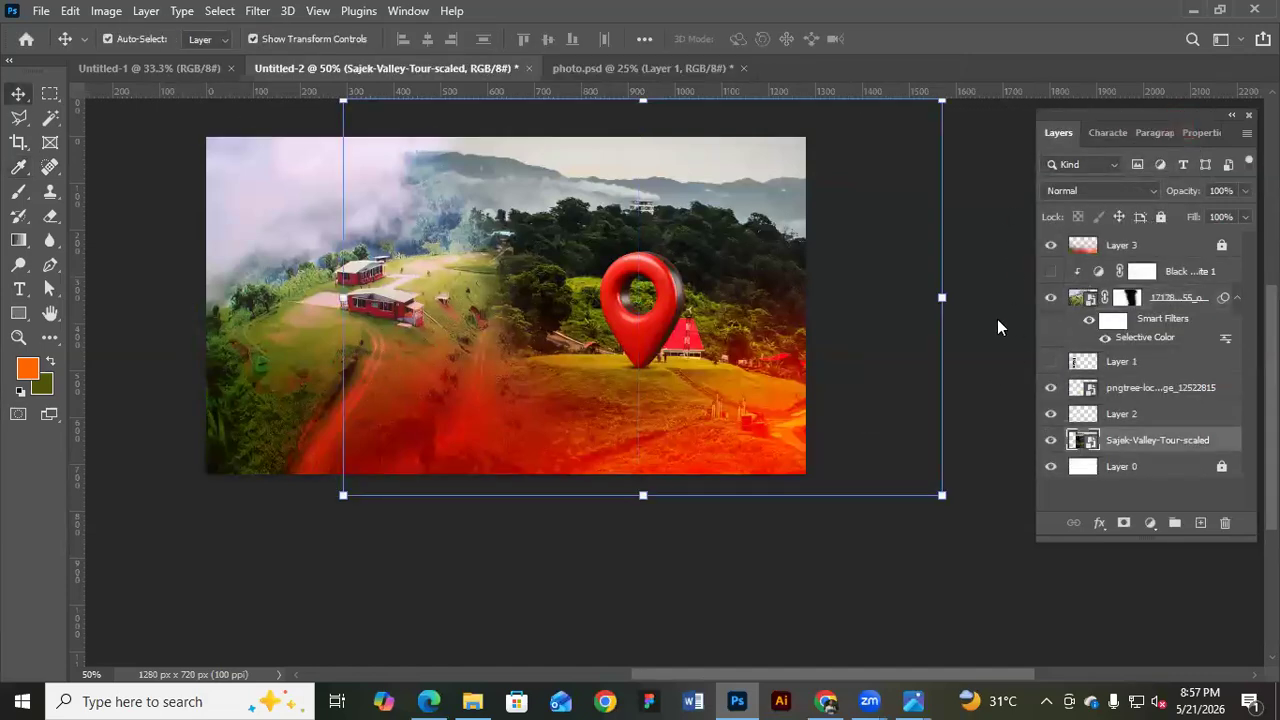
pyautogui.hotkey('alt', 'i')
pyautogui.press('j')
pyautogui.press('s')
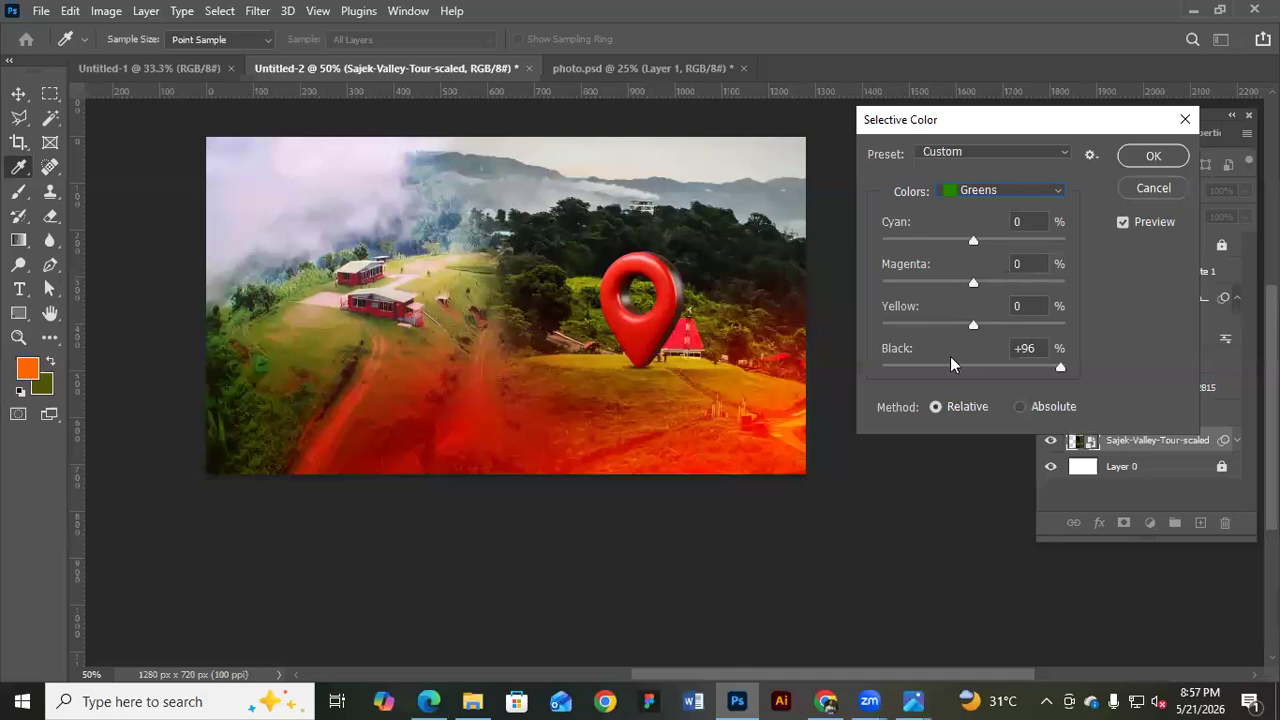
pyautogui.moveTo(952, 361); pyautogui.dragTo(963, 366)
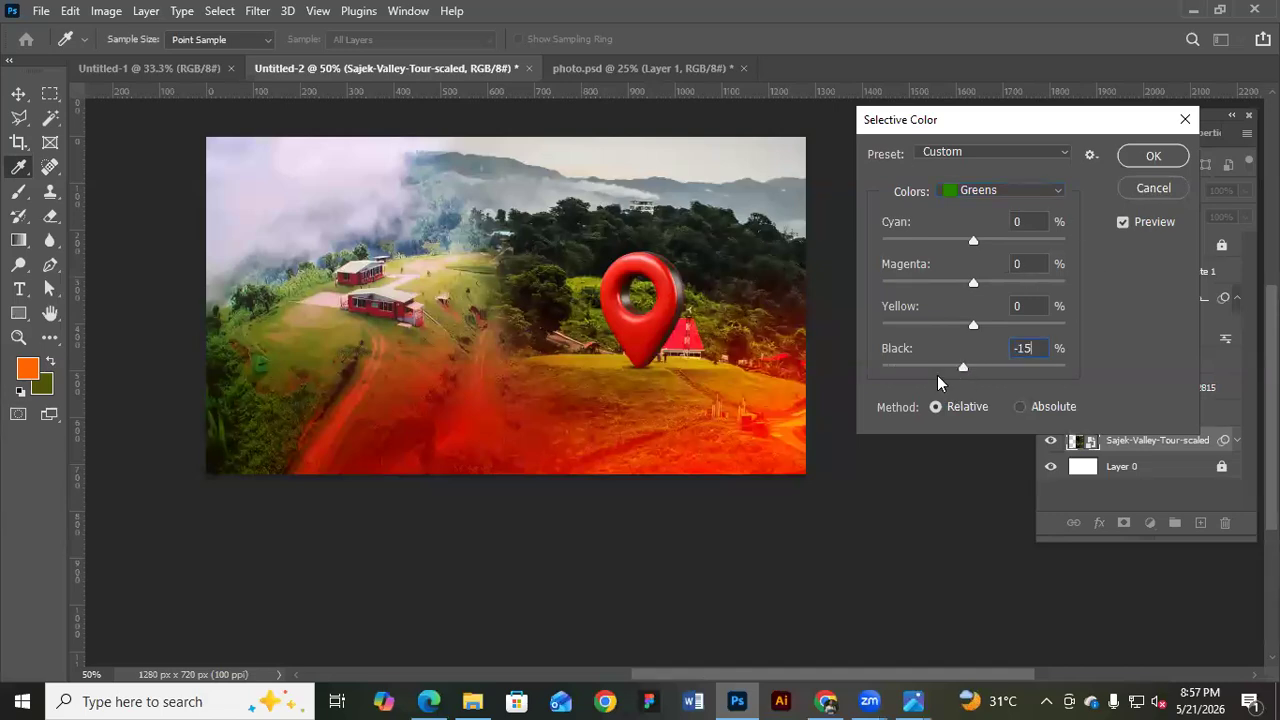
pyautogui.click(1158, 157)
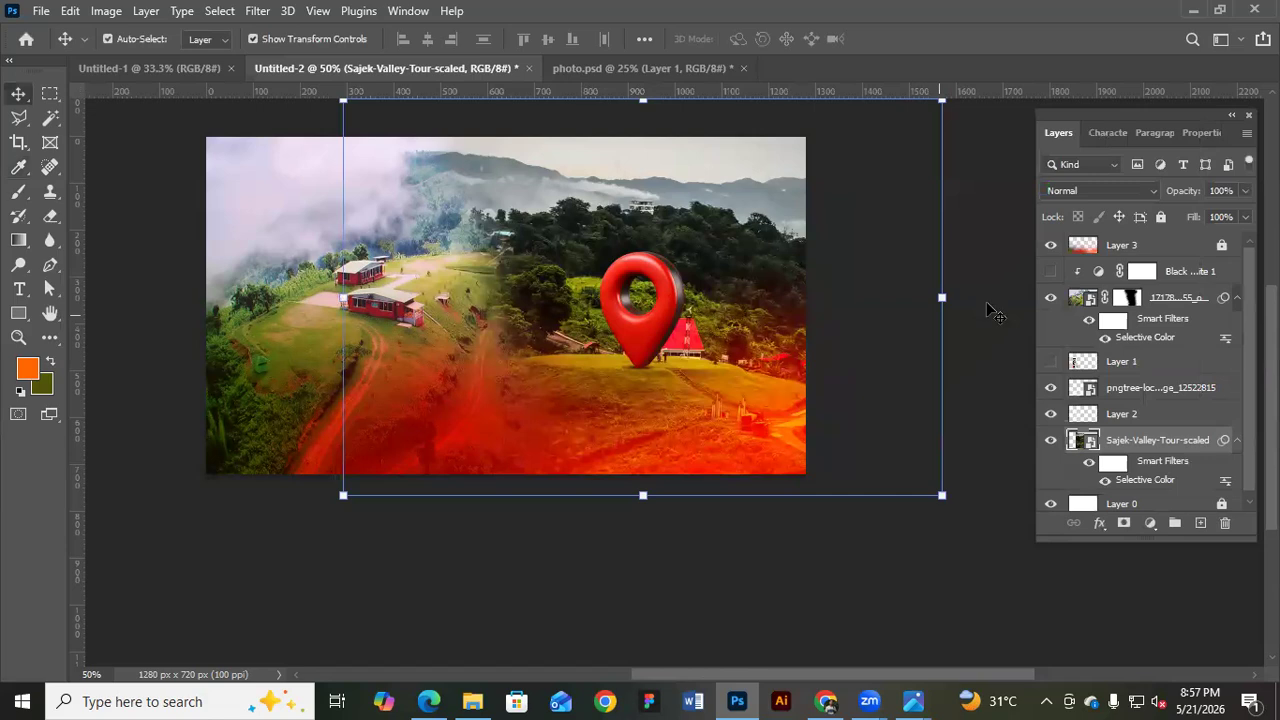
pyautogui.click(880, 380)
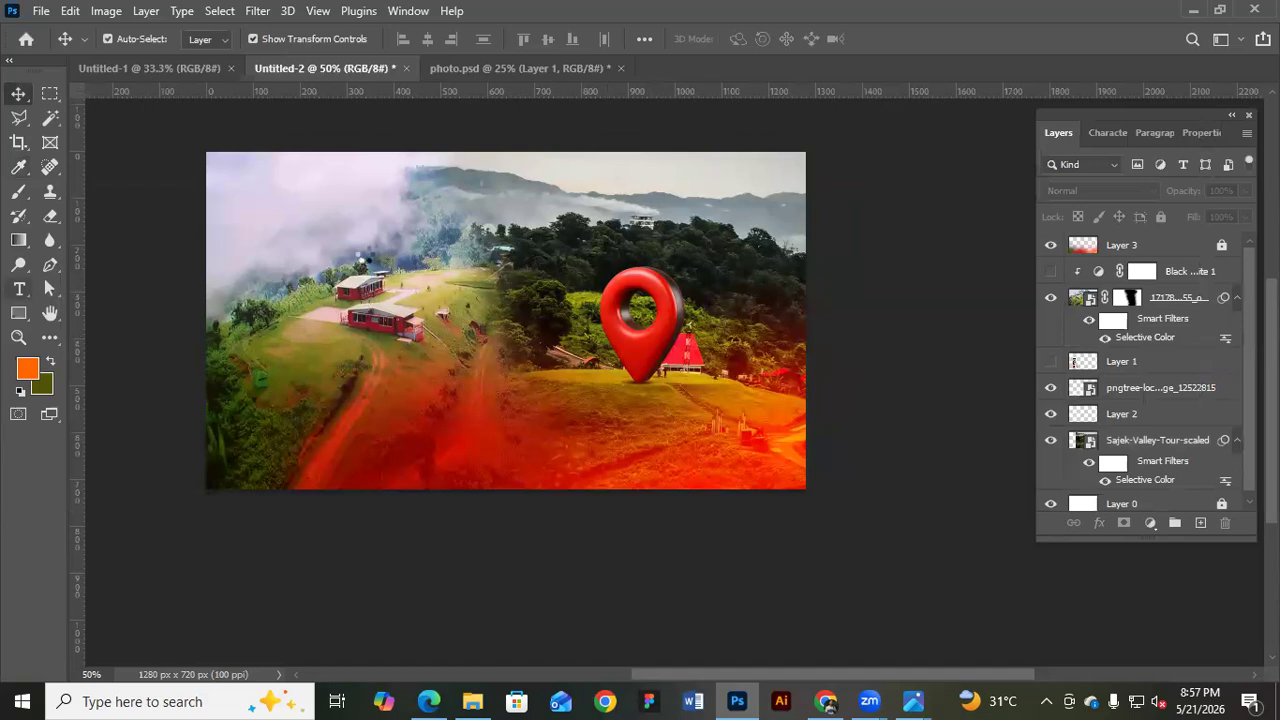
# Add a horizontal placeholder text line, enlarge it to 63.75 pt and place it over the canvas's lower left
pyautogui.press('t')
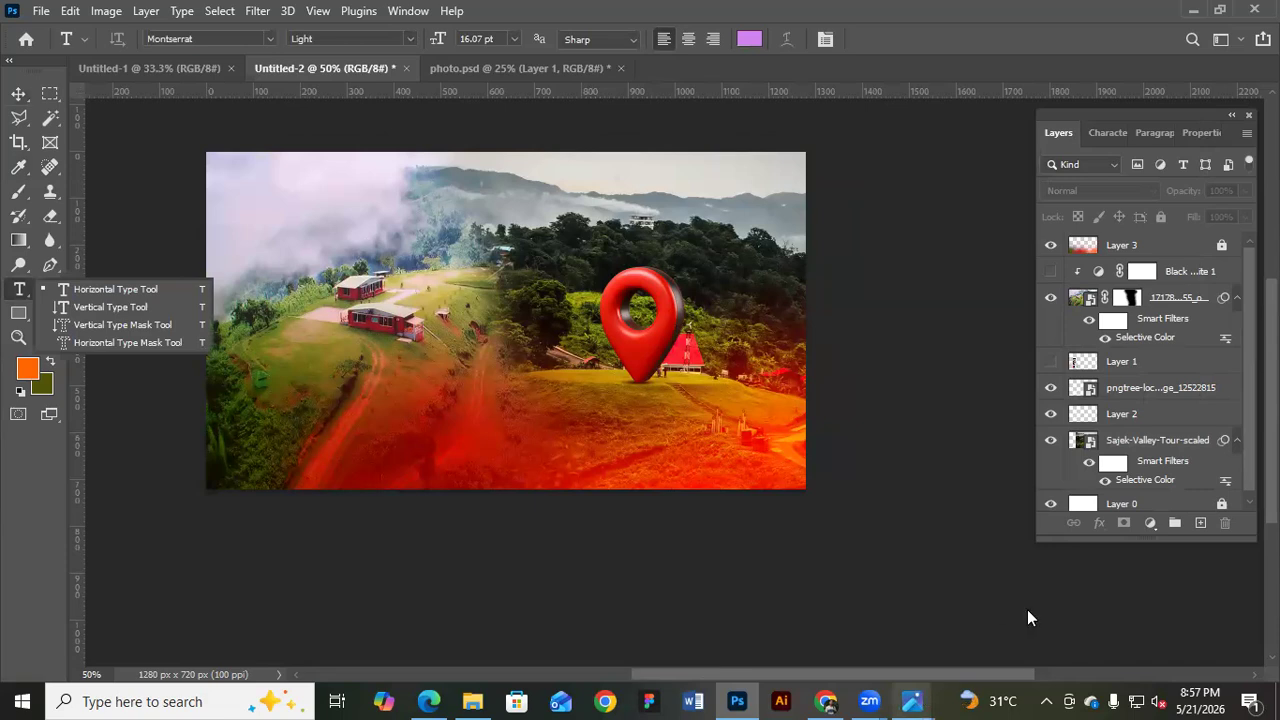
pyautogui.moveTo(912, 701)
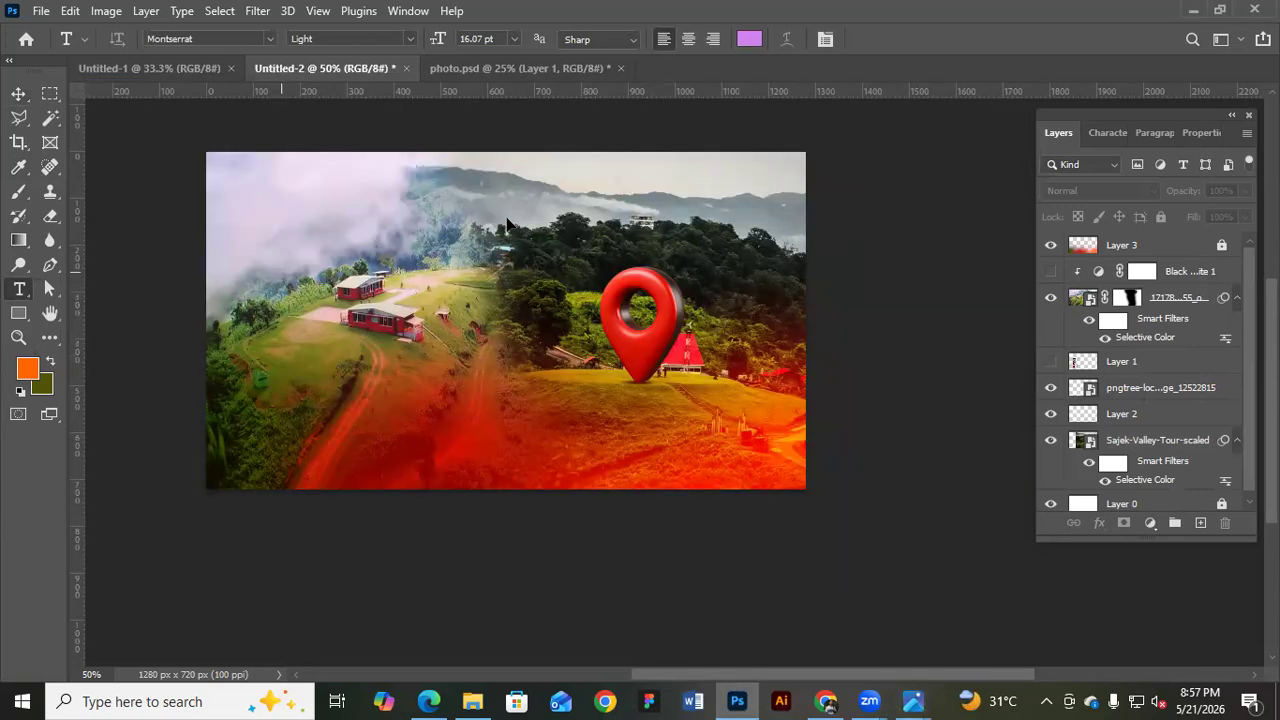
pyautogui.click(273, 197)
pyautogui.hotkey('ctrl', 't')
pyautogui.moveTo(343, 184); pyautogui.dragTo(695, 315)
pyautogui.moveTo(601, 241); pyautogui.dragTo(432, 404)
pyautogui.press('Return')
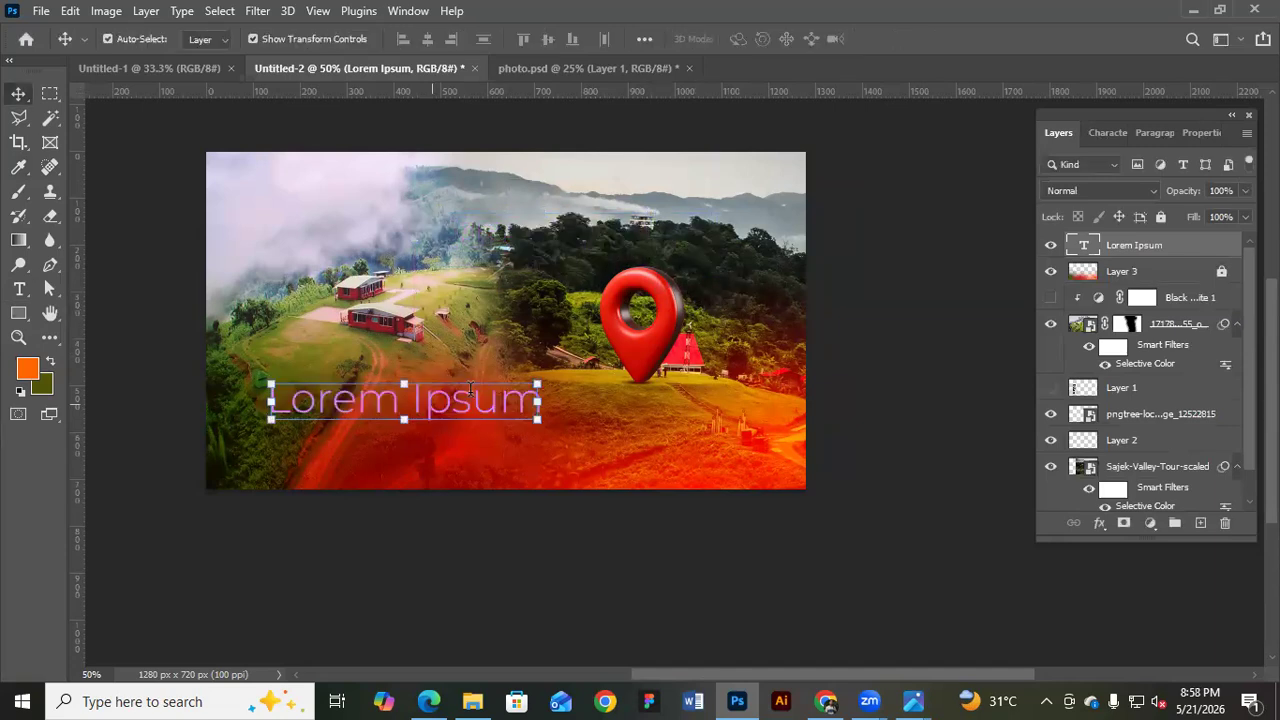
# Clear the placeholder text and set the text's font to SutonnyMJ Bold
pyautogui.doubleClick(472, 388)
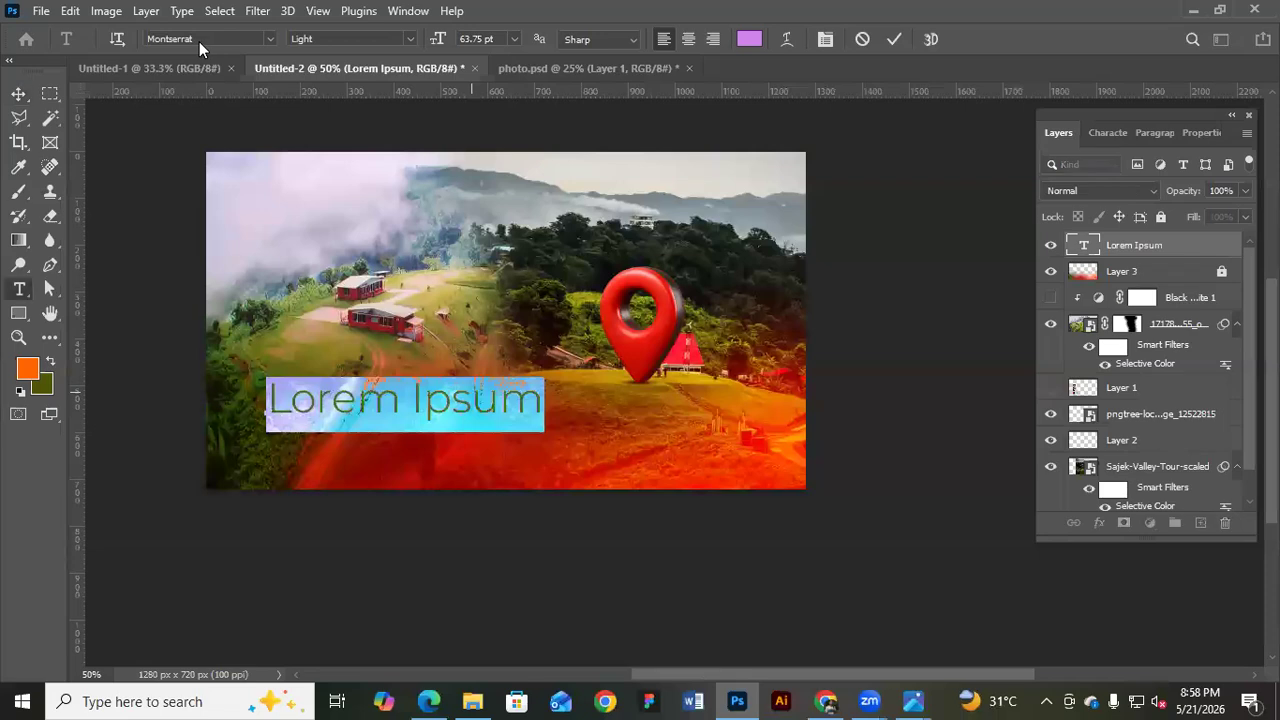
pyautogui.press('BackSpace')
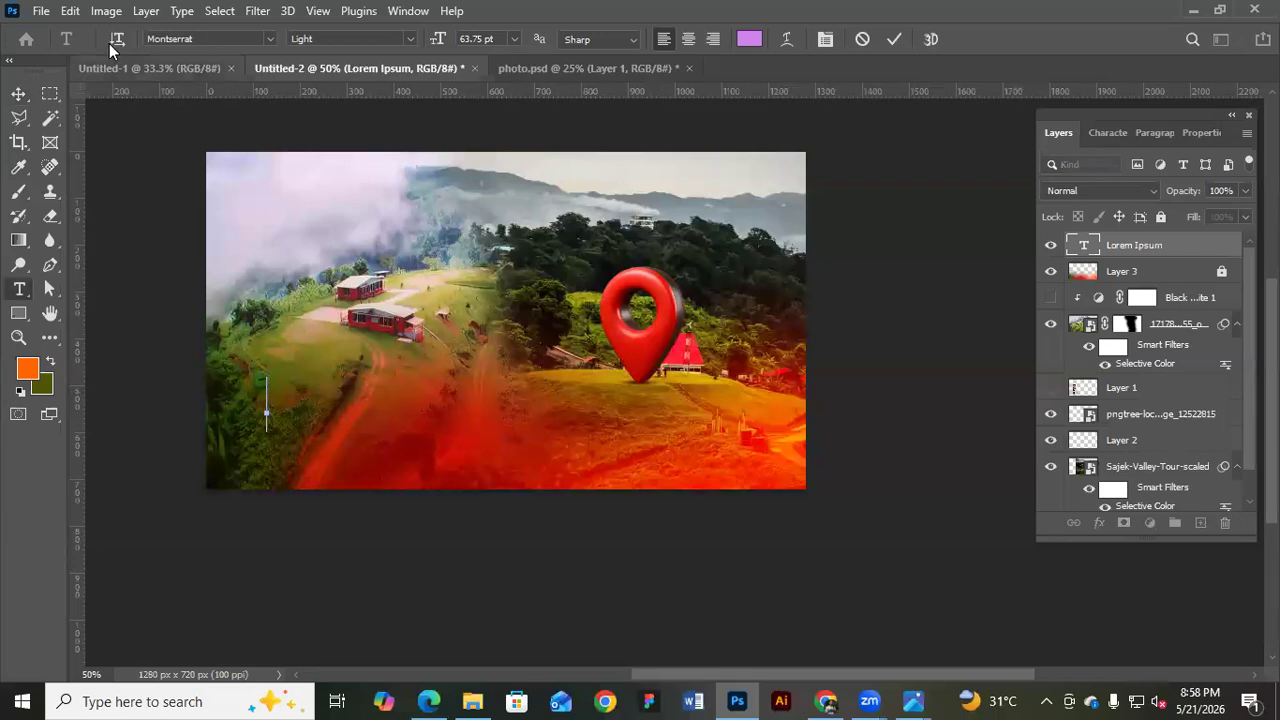
pyautogui.click(175, 39)
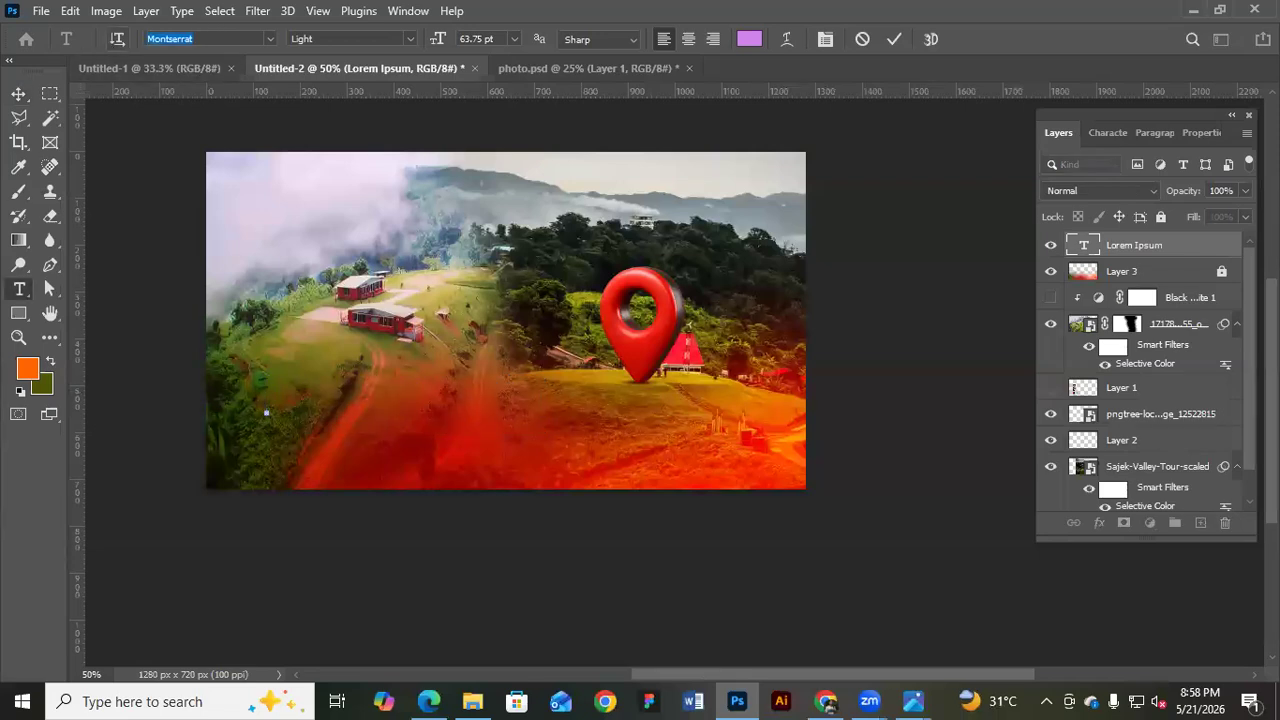
pyautogui.write('s')
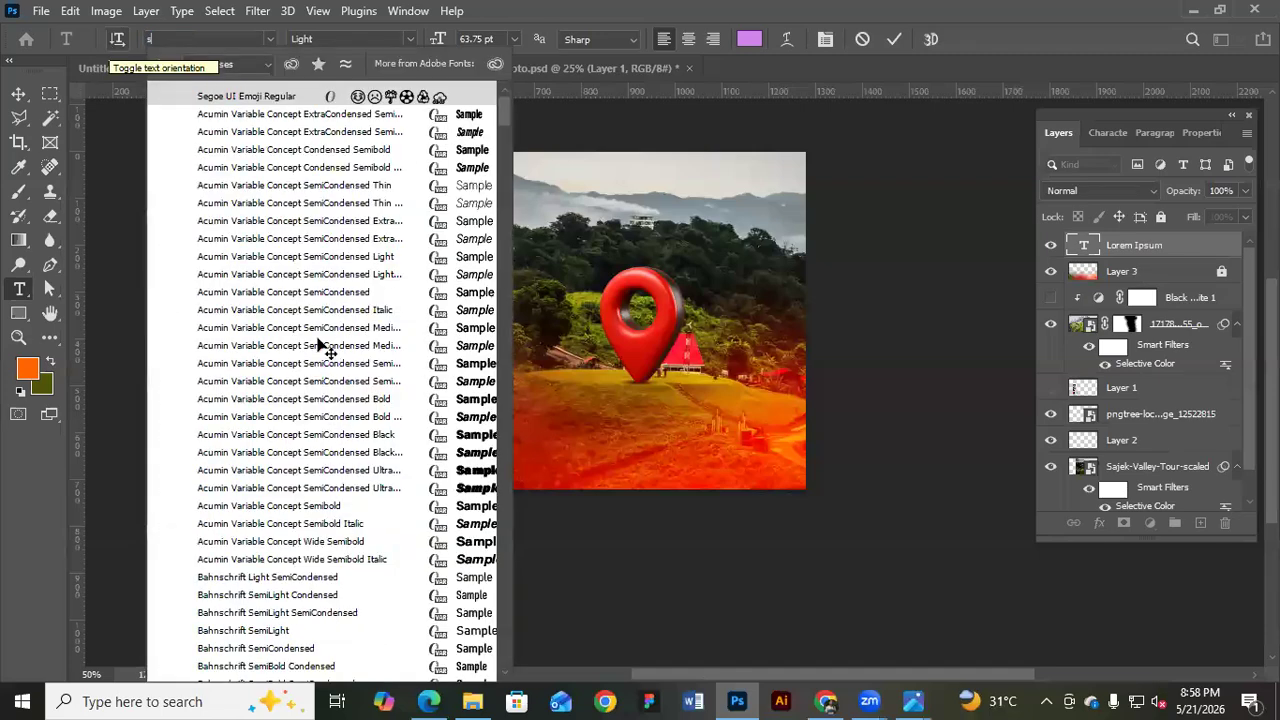
pyautogui.write('utonny')
pyautogui.press('Down')
pyautogui.press('Down')
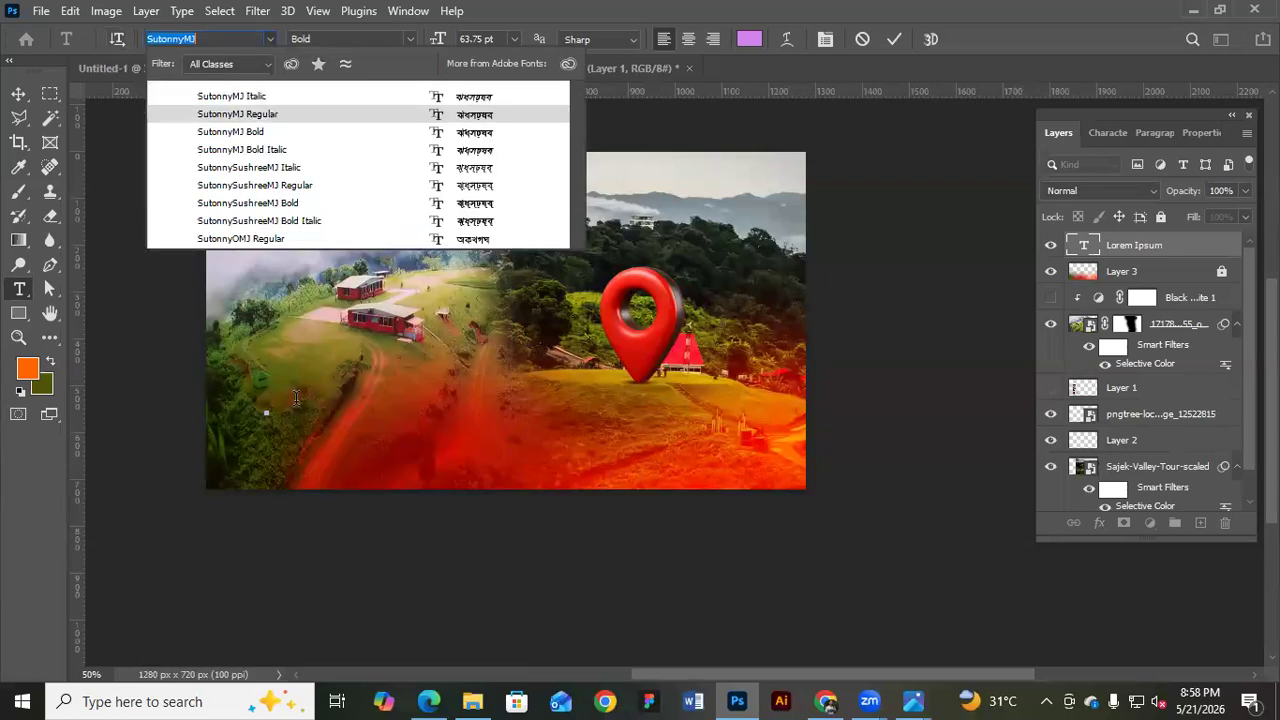
pyautogui.press('Return')
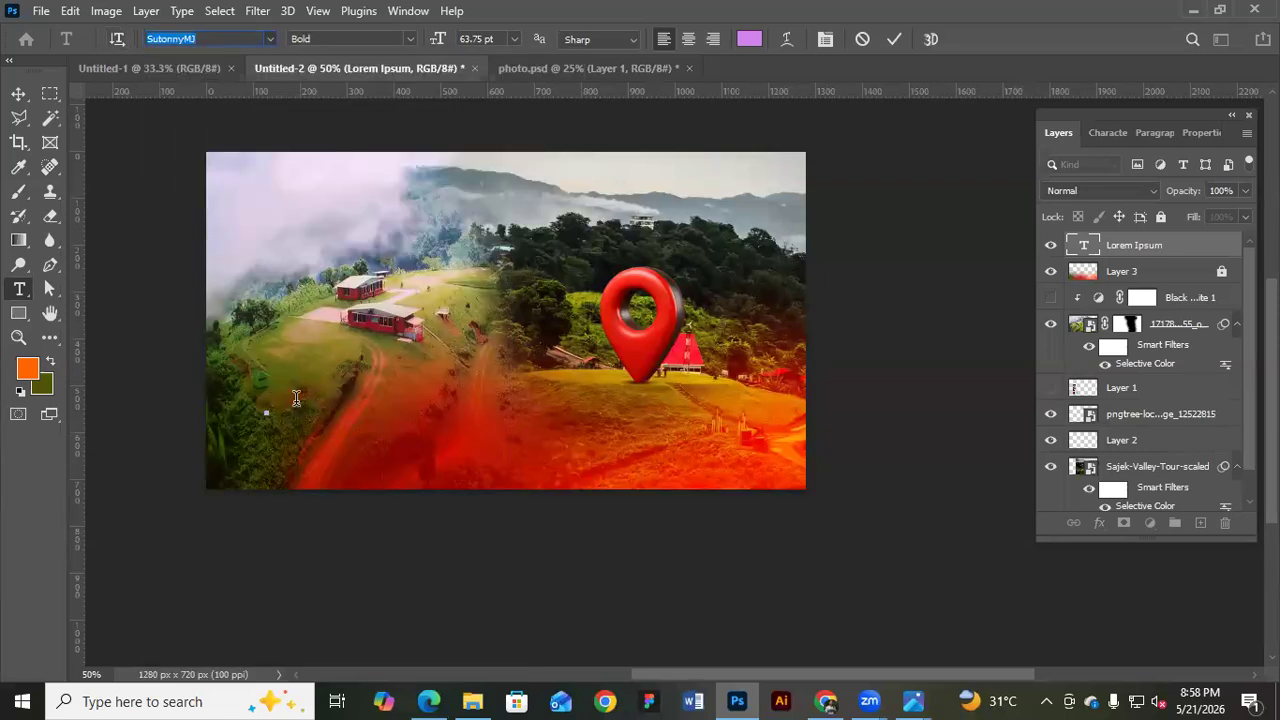
pyautogui.press('Return')
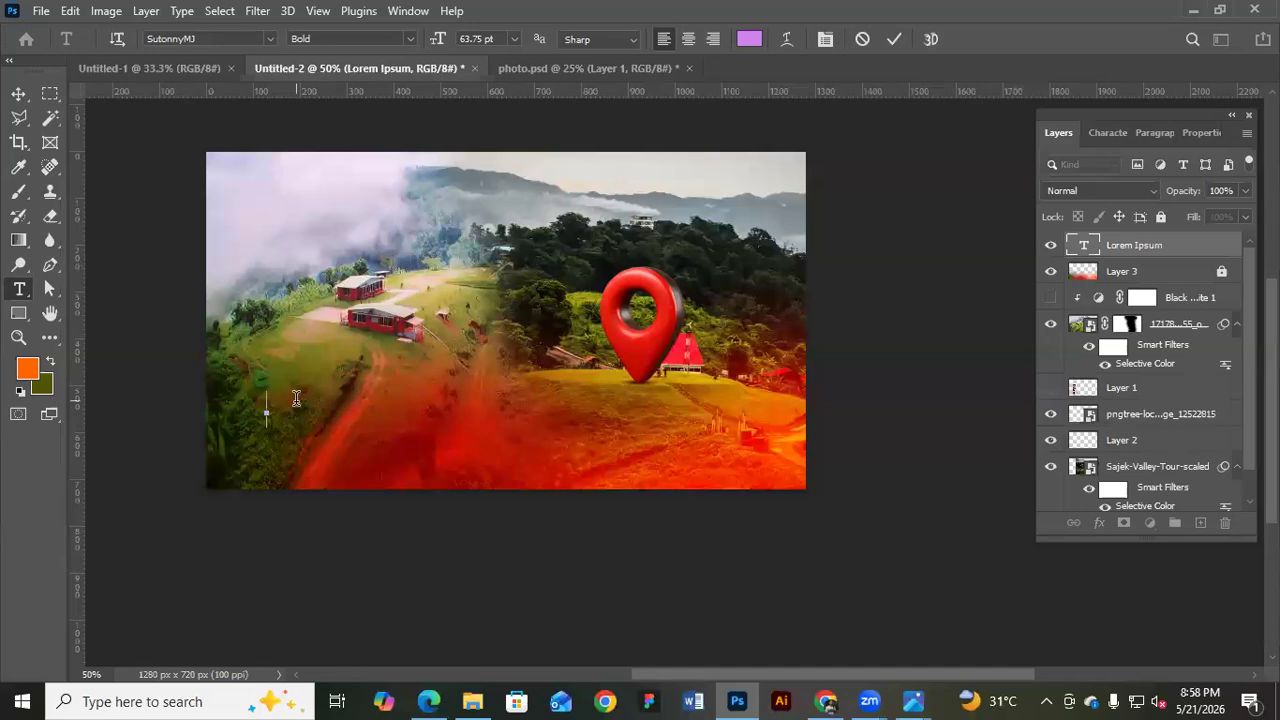
# Enter the Bengali title "সাজেক ভ্যালী ভ্রমন" in the text layer
pyautogui.write('mv')
pyautogui.write('R')
pyautogui.write('‡K')
pyautogui.write(' f')
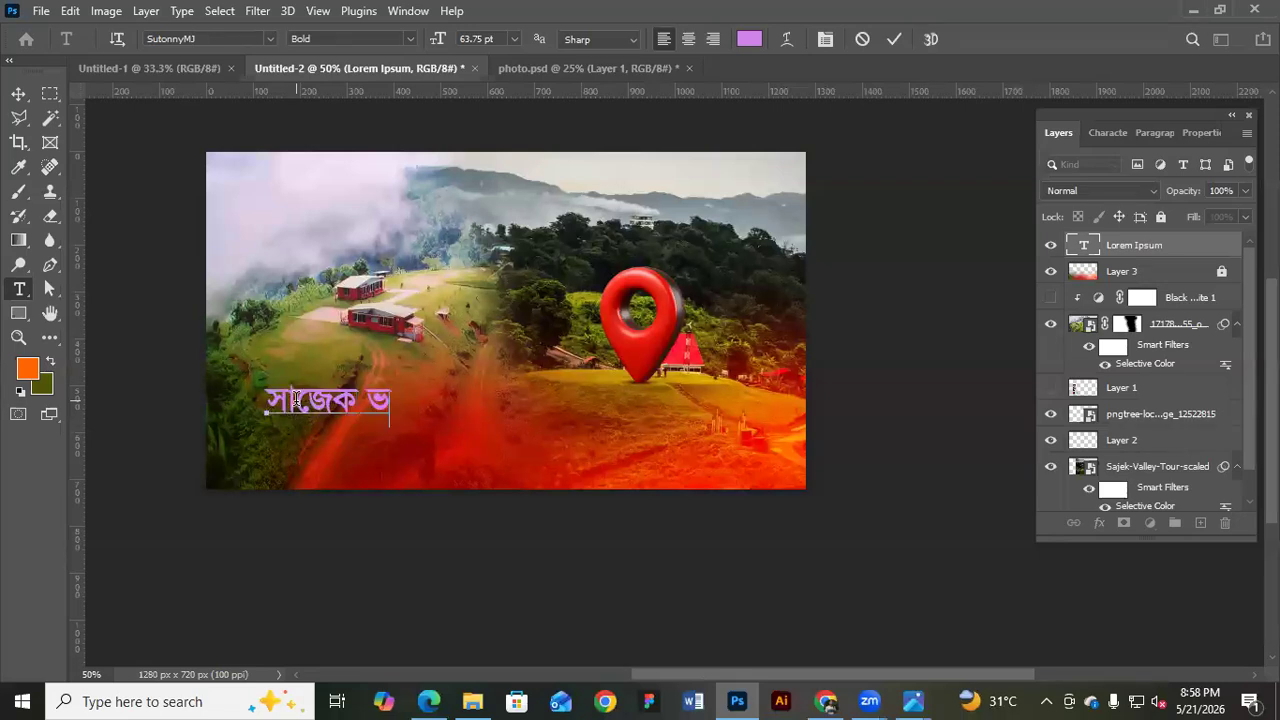
pyautogui.write('¨vjx f')
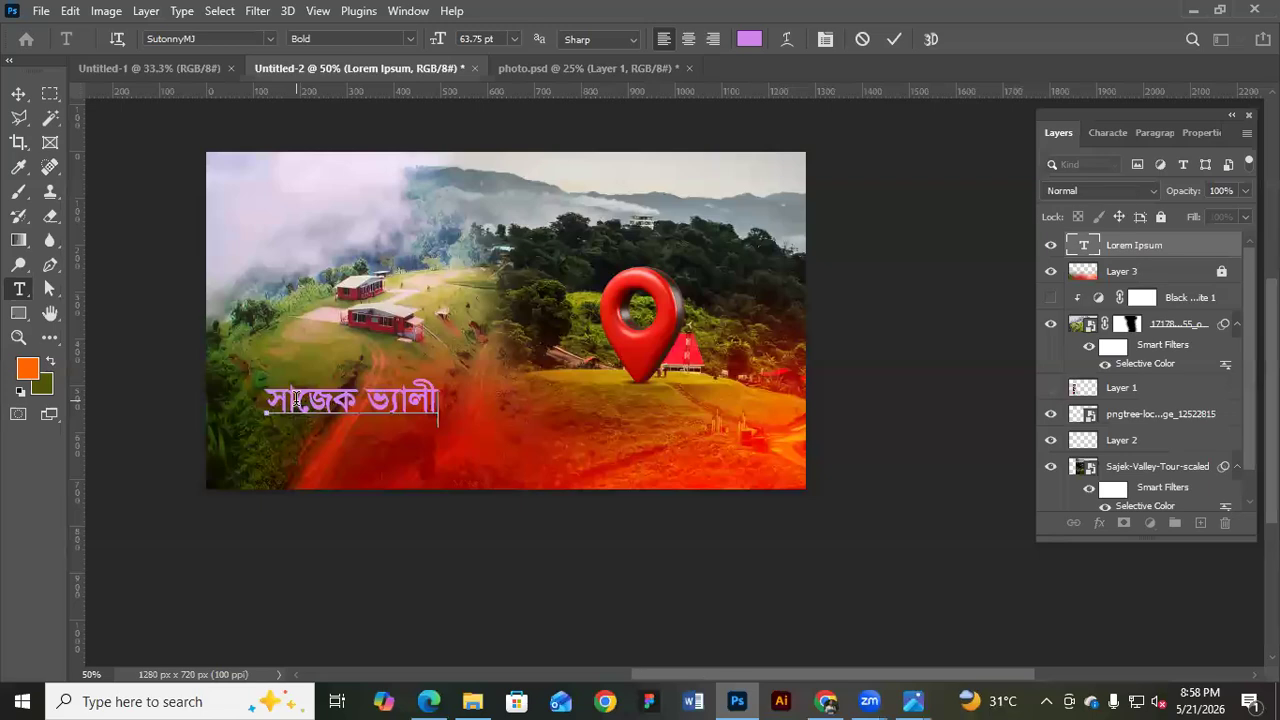
pyautogui.write('ªgb')
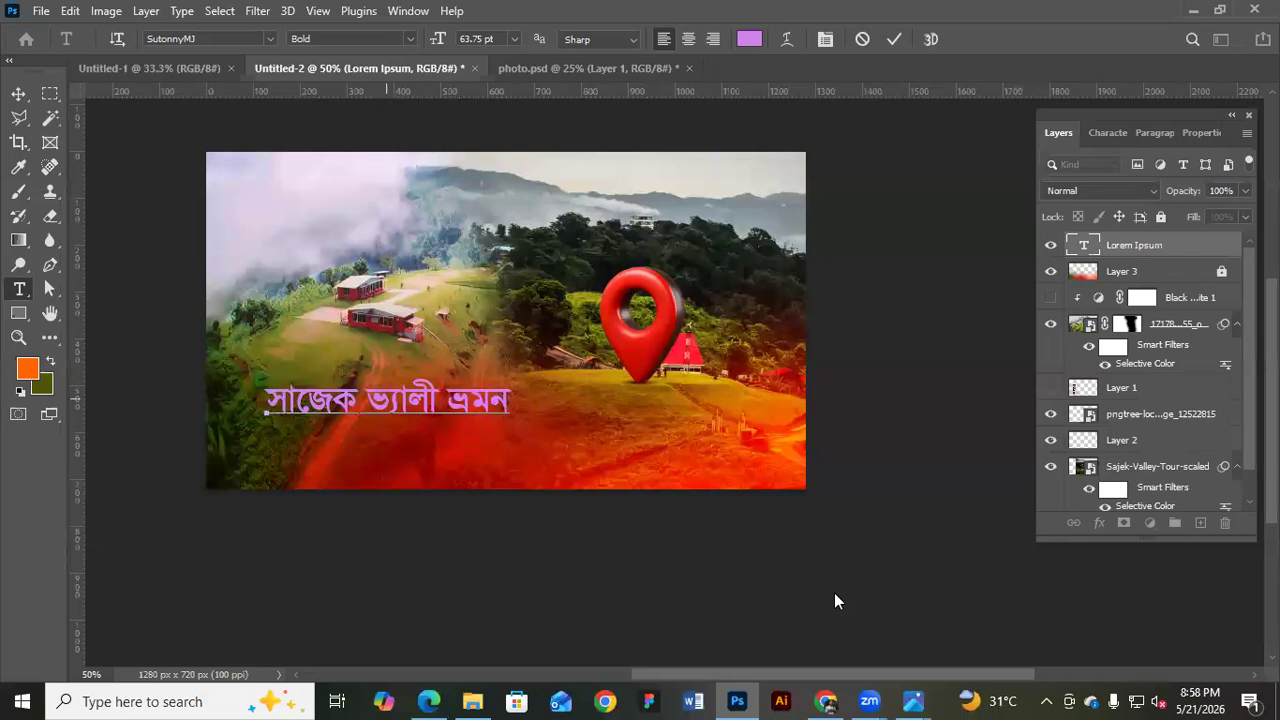
# Examine the title lettering in the reference image of two সাজেক banners in the photo viewer, and return to Photoshop
pyautogui.moveTo(870, 700)
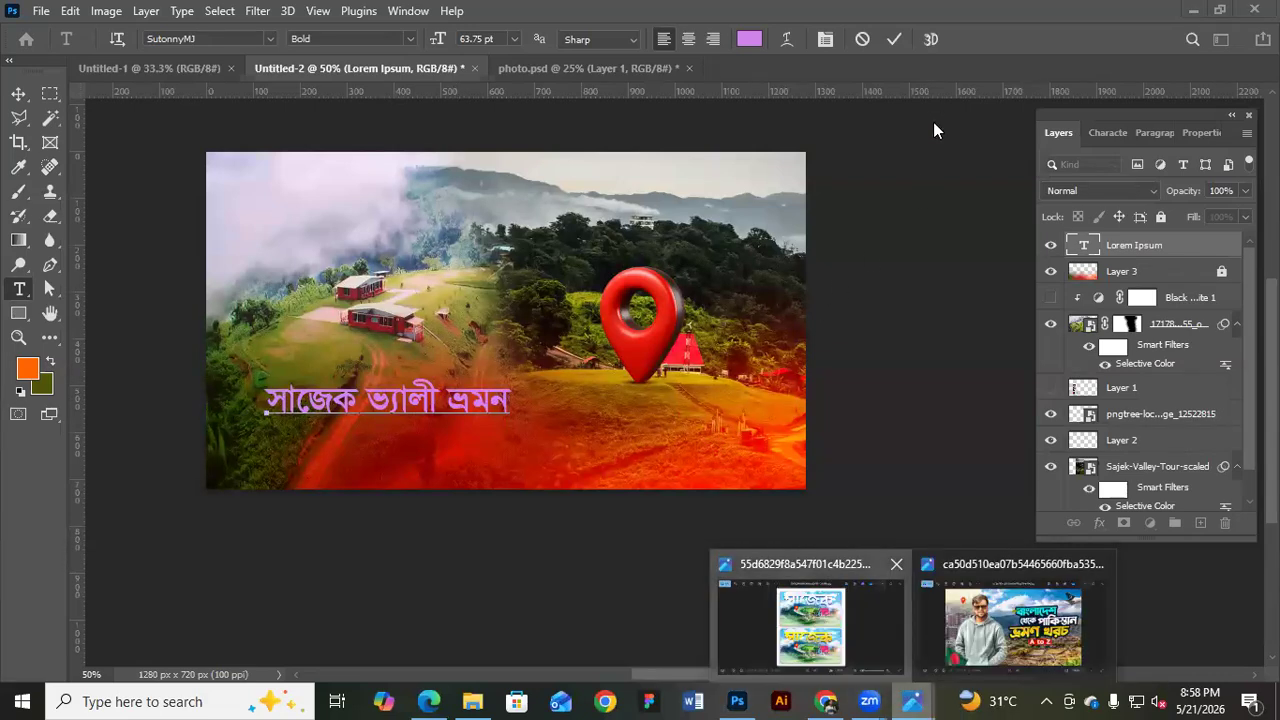
pyautogui.click(811, 625)
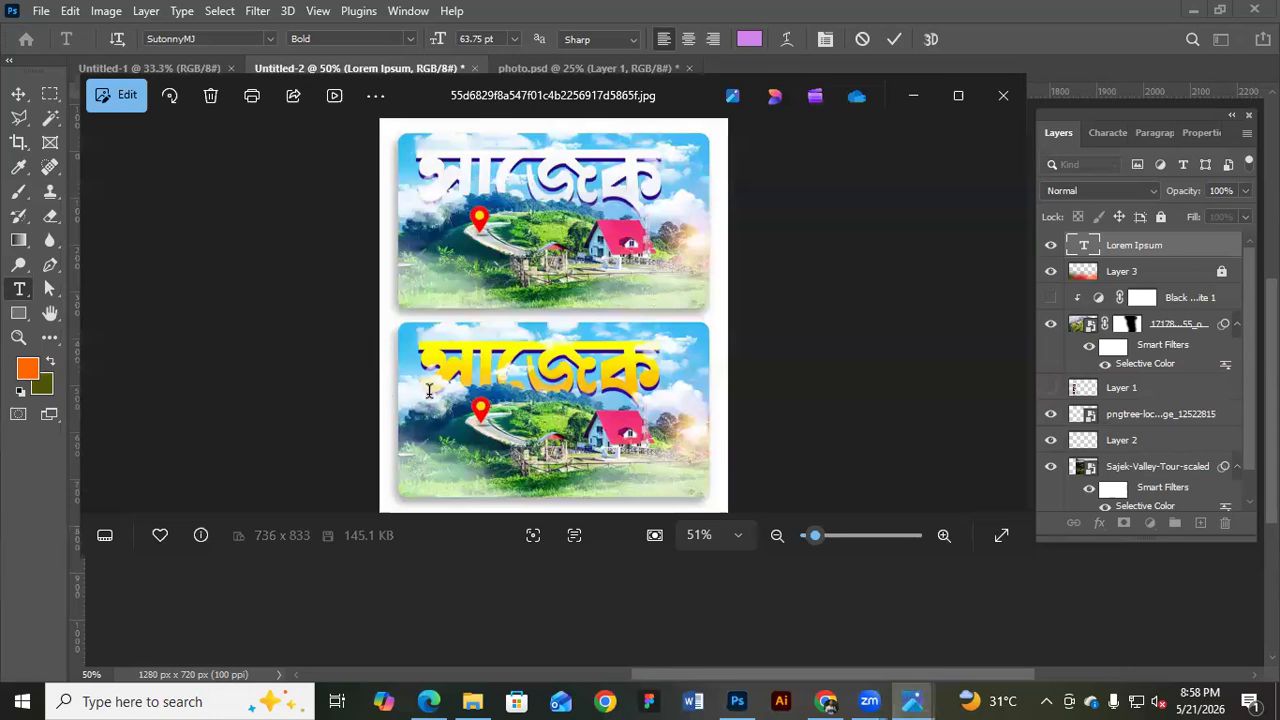
pyautogui.click(930, 96)
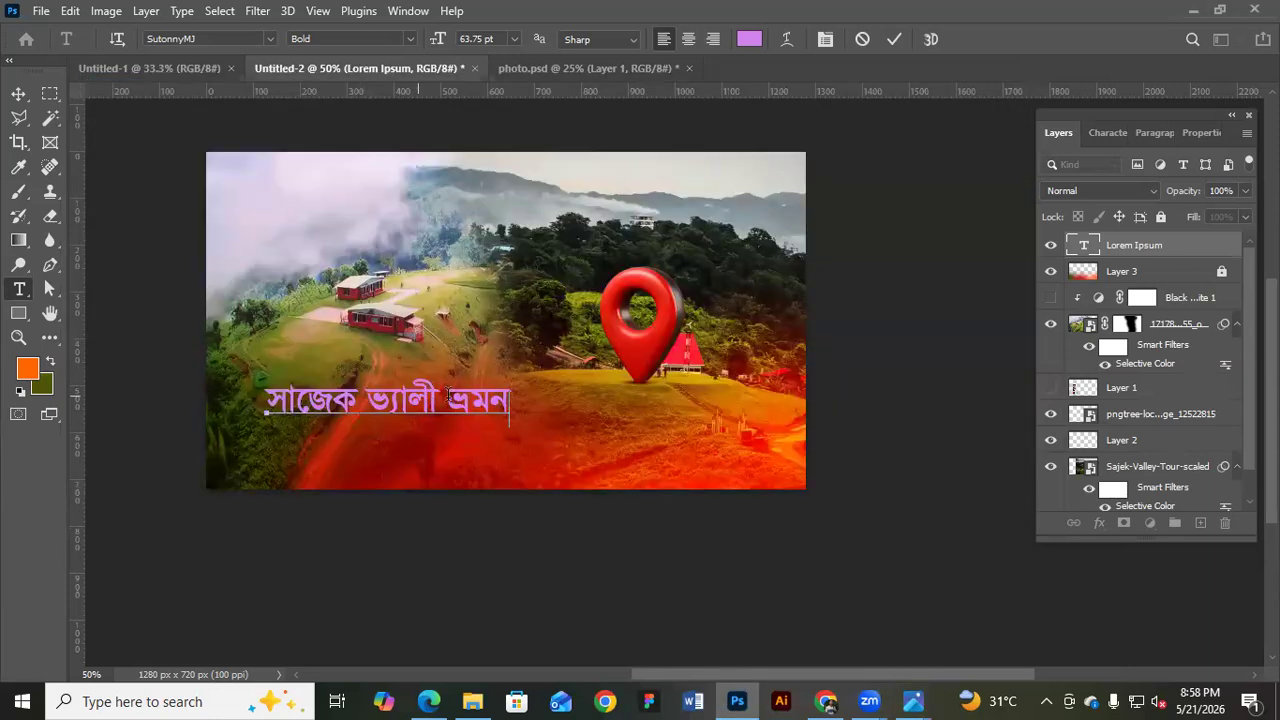
# Shorten the title text to the single word "সাজেক" and commit the text edit
pyautogui.moveTo(438, 400); pyautogui.dragTo(360, 400)
pyautogui.press('BackSpace')
pyautogui.hotkey('ctrl', 'shift', 'Right')
pyautogui.press('BackSpace')
pyautogui.press('BackSpace')
pyautogui.click(19, 98)
pyautogui.hotkey('ctrl', 'Return')
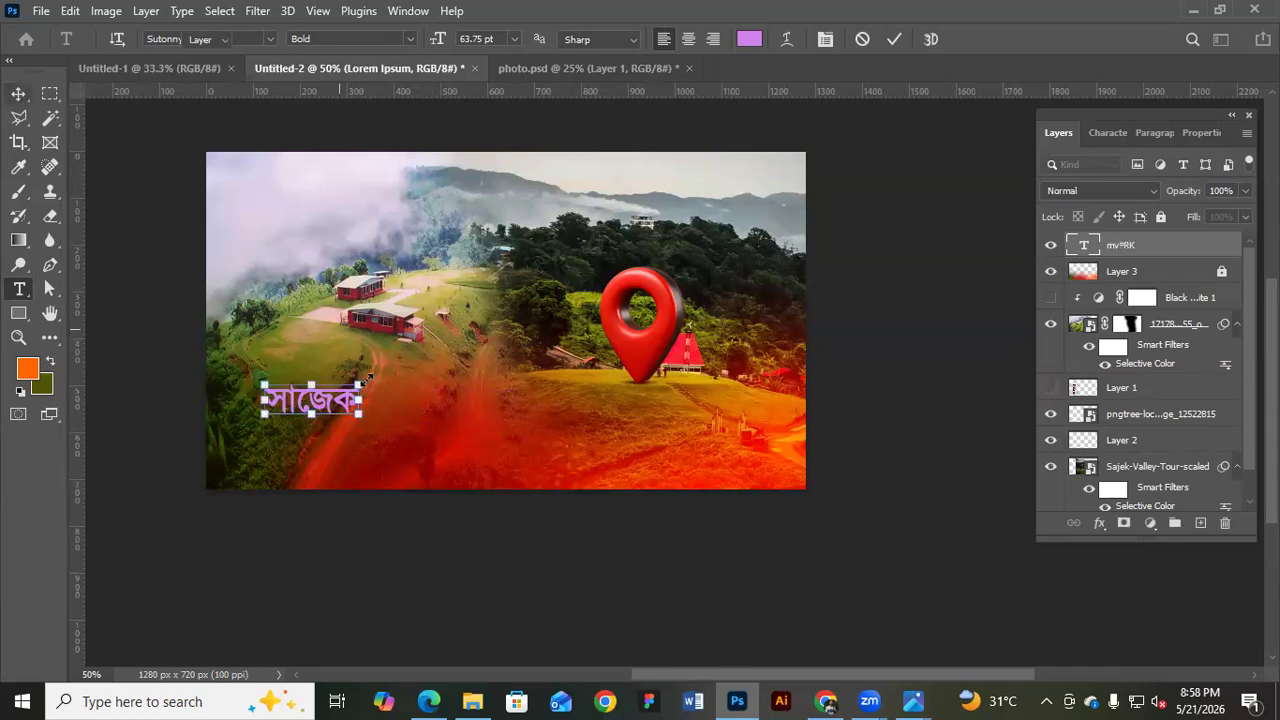
# Scale the title "সাজেক" up proportionally to about 319%
pyautogui.press('v')
pyautogui.moveTo(358, 386); pyautogui.dragTo(556, 298)
pyautogui.click(698, 232)
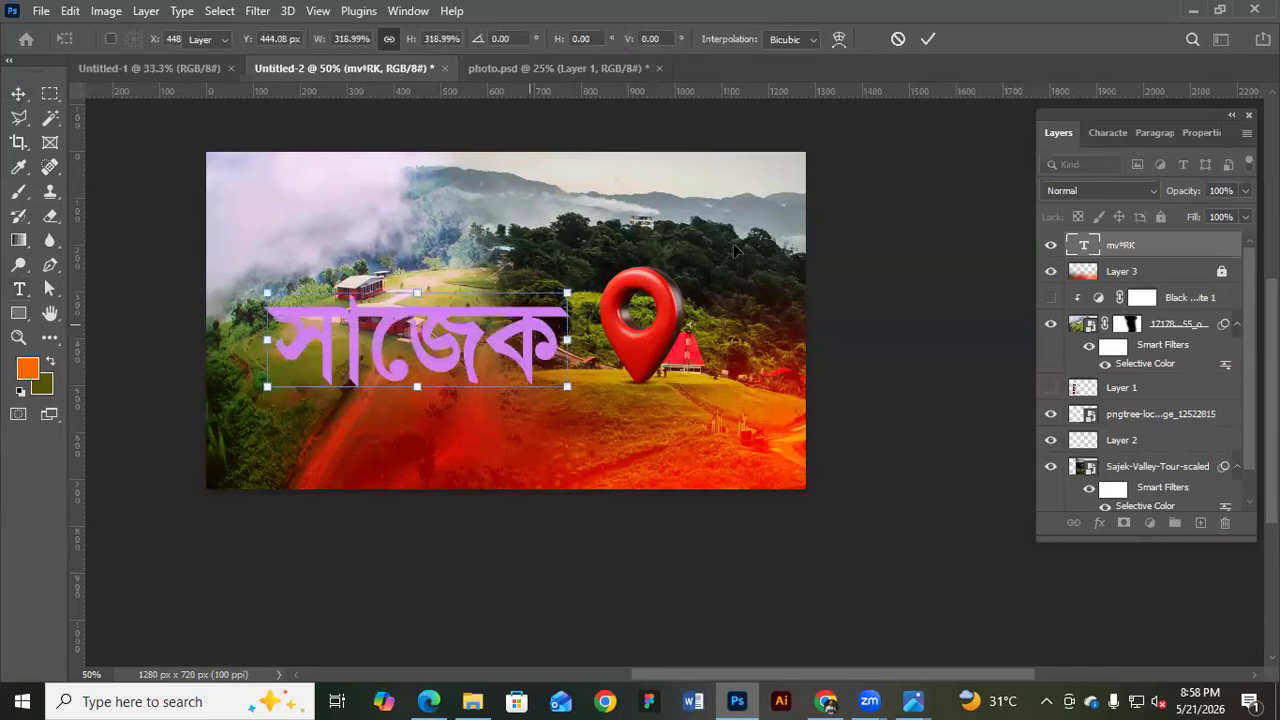
pyautogui.click(728, 287)
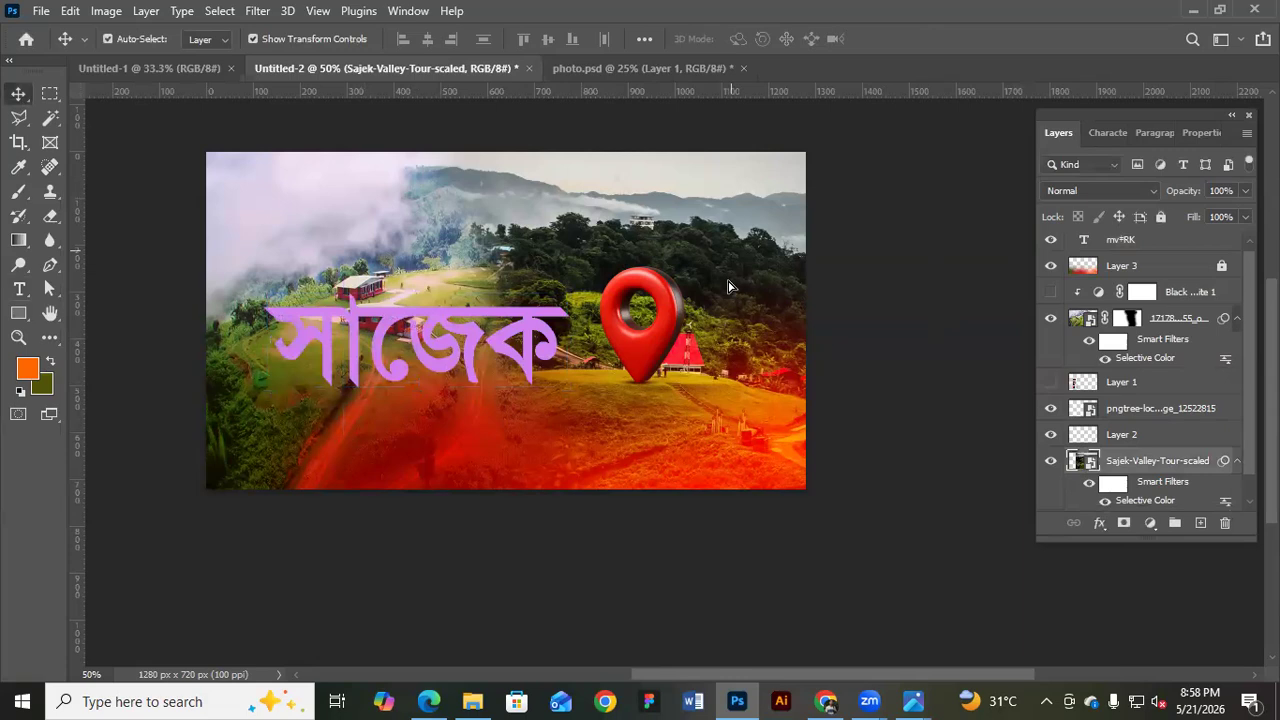
# Lower the right-hand hill photo slightly, and place the title over its sky, scaled to about 91%
pyautogui.moveTo(650, 200); pyautogui.dragTo(646, 229)
pyautogui.moveTo(438, 338); pyautogui.dragTo(681, 267)
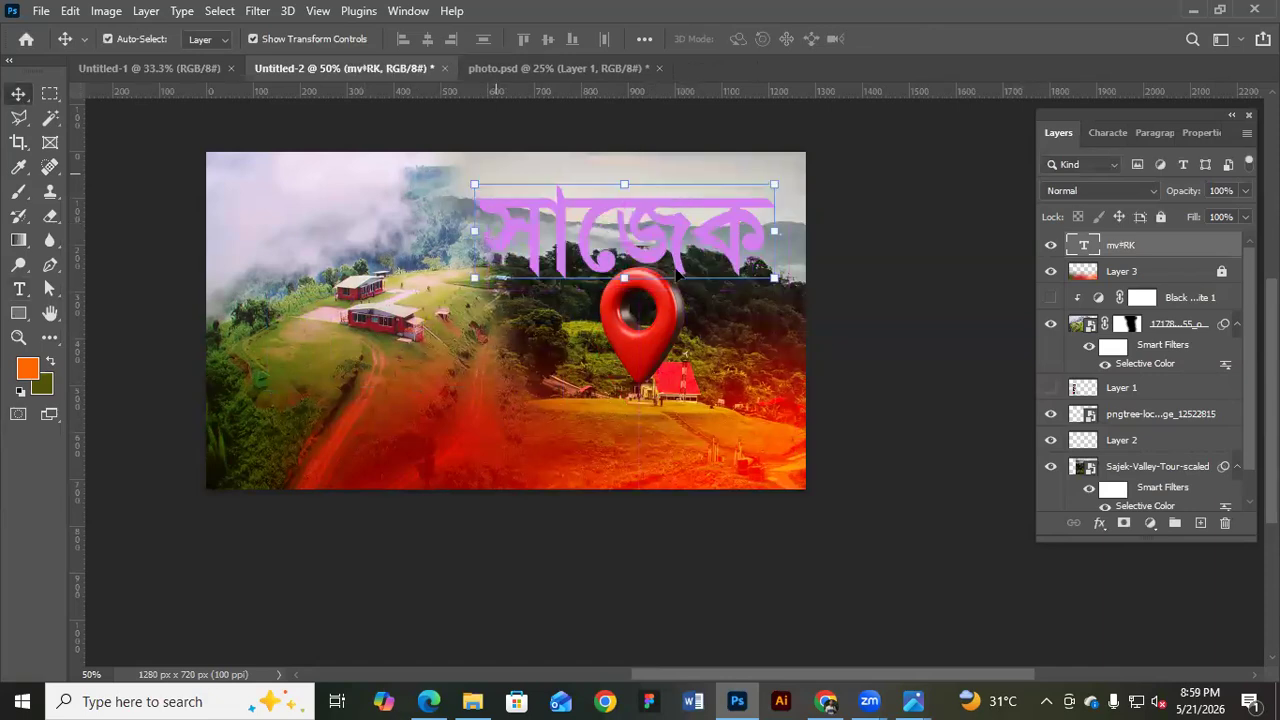
pyautogui.moveTo(475, 184); pyautogui.dragTo(499, 194)
pyautogui.moveTo(666, 259); pyautogui.dragTo(668, 266)
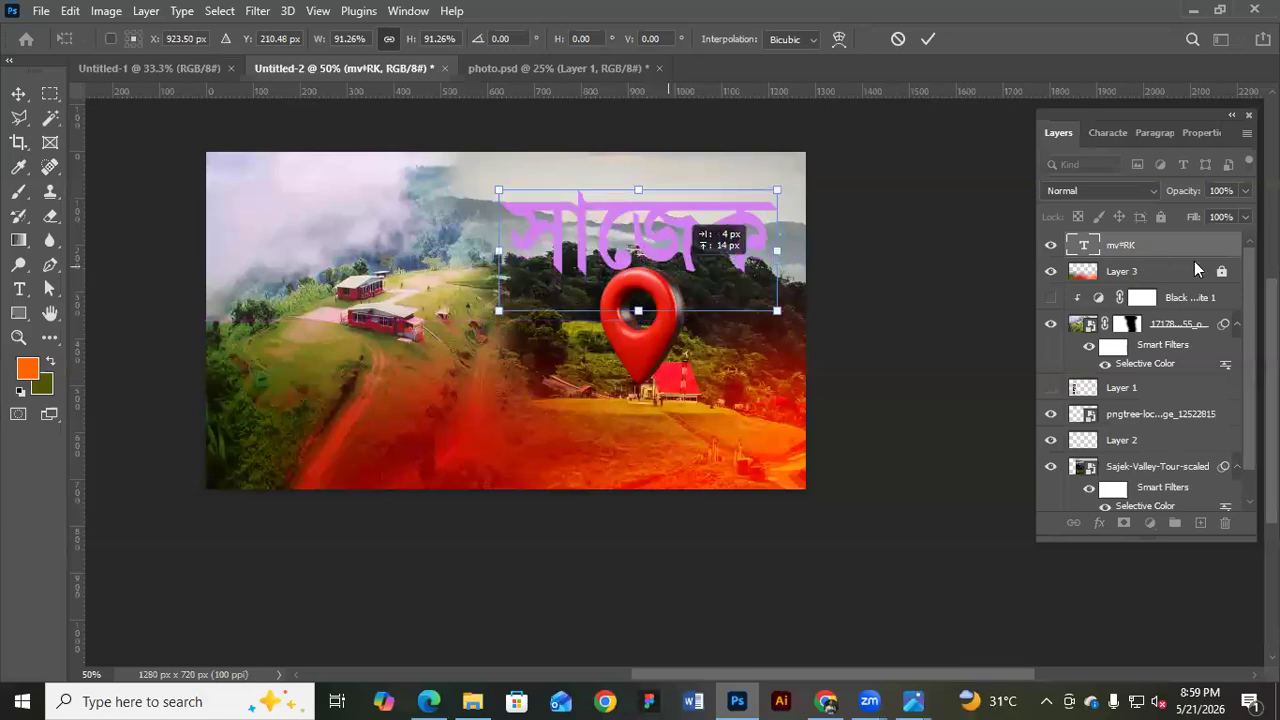
pyautogui.click(882, 326)
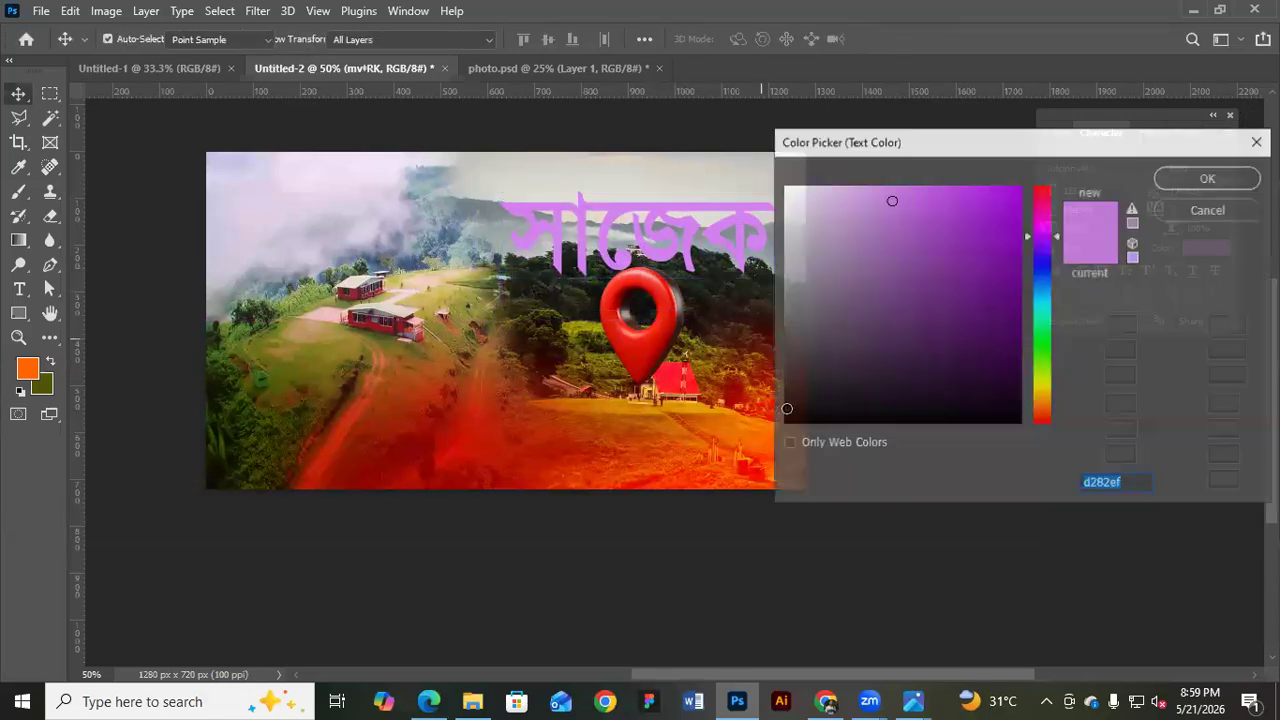
# Change the title's text color to a dark navy blue, about #09044a
pyautogui.write('111110')
pyautogui.moveTo(1010, 350)
pyautogui.mouseDown()
pyautogui.moveTo(1011, 364)
pyautogui.moveTo(1012, 322)
pyautogui.moveTo(1006, 357)
pyautogui.moveTo(1007, 332)
pyautogui.mouseUp()
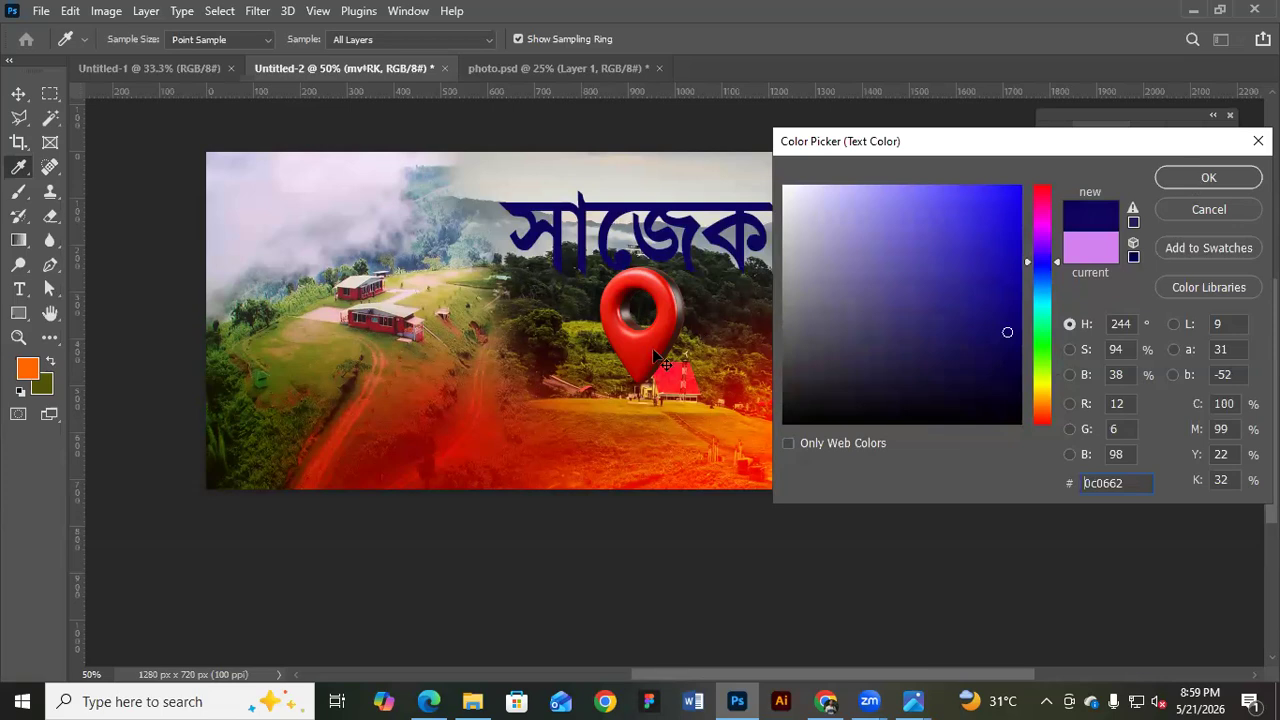
pyautogui.click(1208, 177)
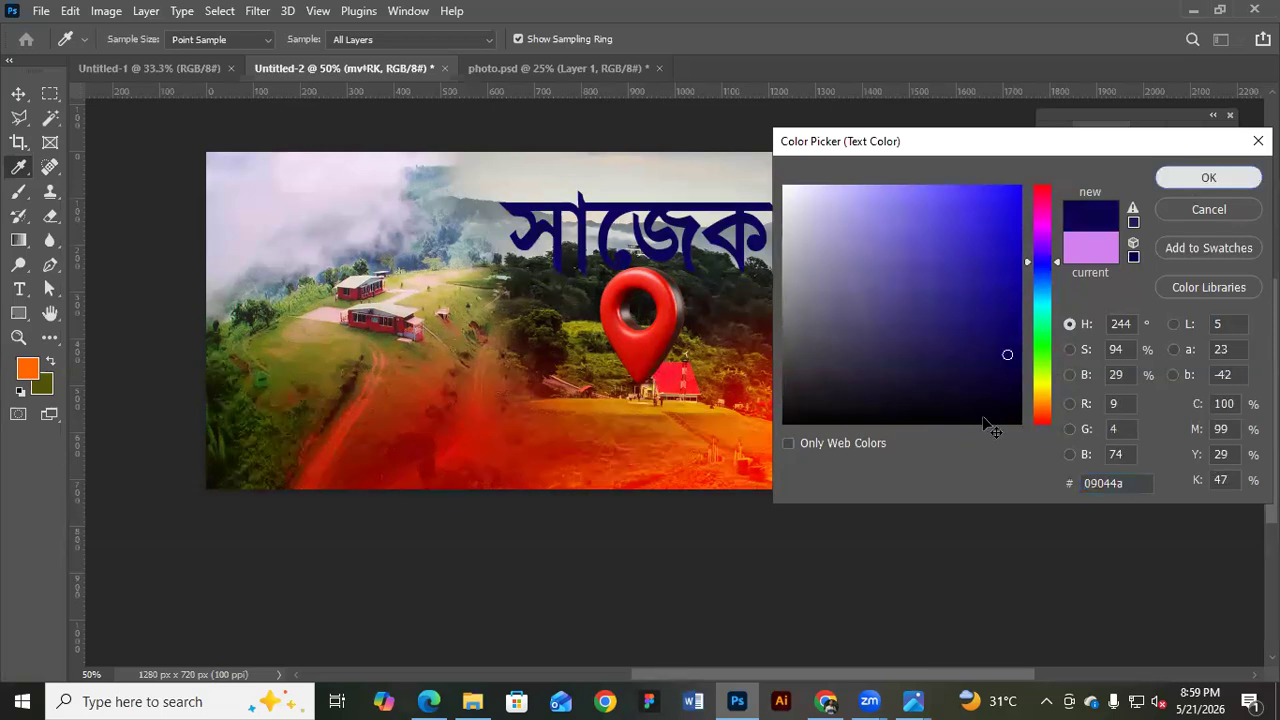
pyautogui.press('Return')
# Move the red location pin down onto the grass and lock the Sajek-Valley-Tour-scaled photo layer
pyautogui.moveTo(653, 352); pyautogui.dragTo(651, 381)
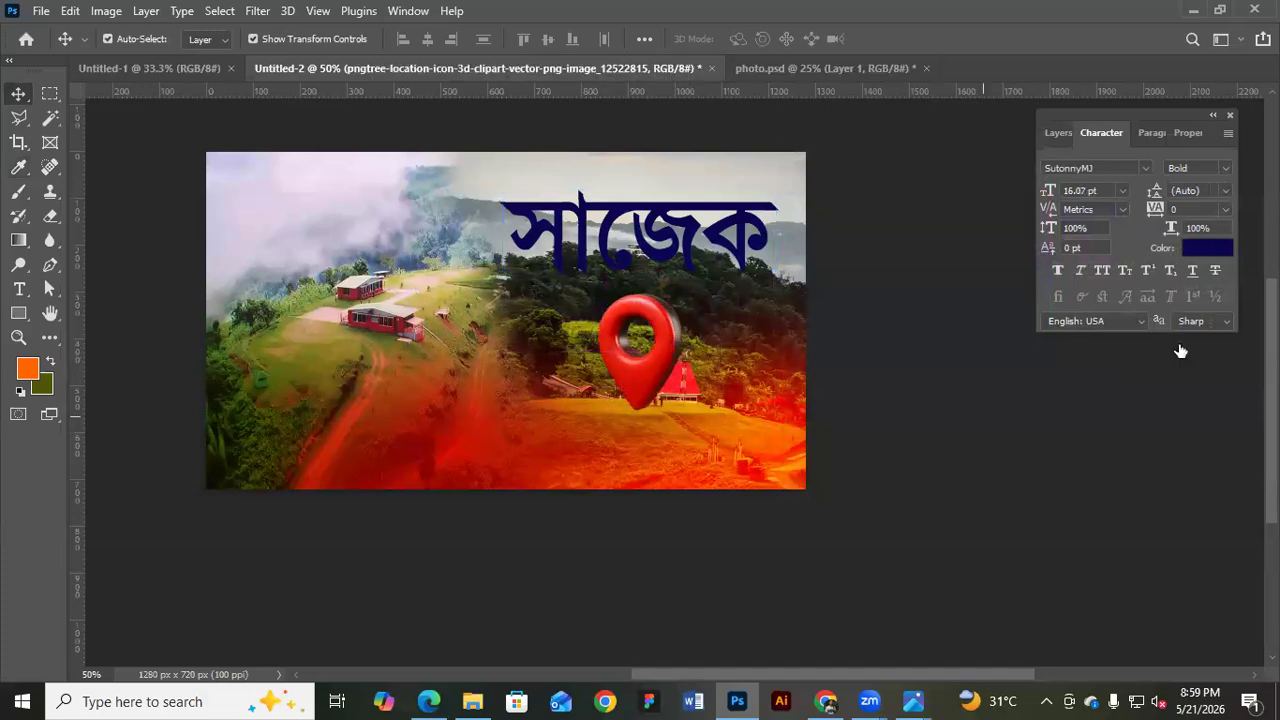
pyautogui.click(1058, 133)
pyautogui.click(1177, 463)
pyautogui.scroll(-1, 1147, 417)
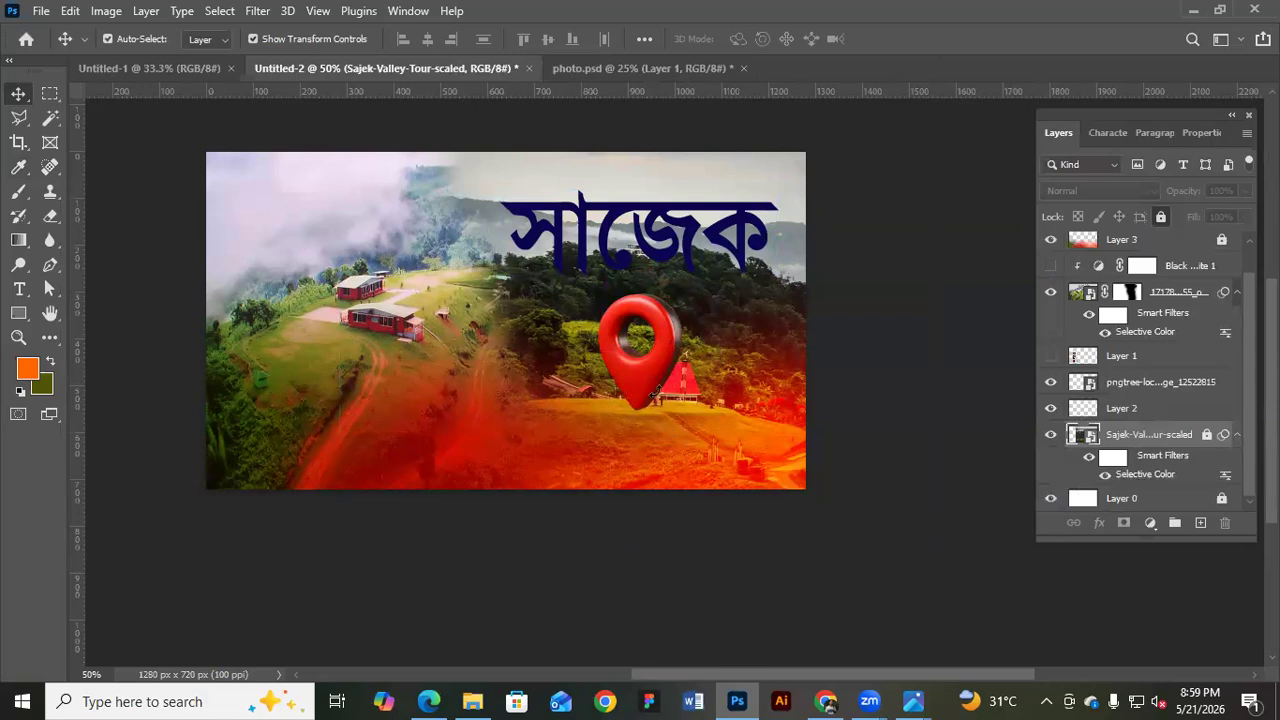
# Move the pin's shadow on Layer 2 down beneath the pin's tip, and lock the shadow and pin layers
pyautogui.click(660, 388)
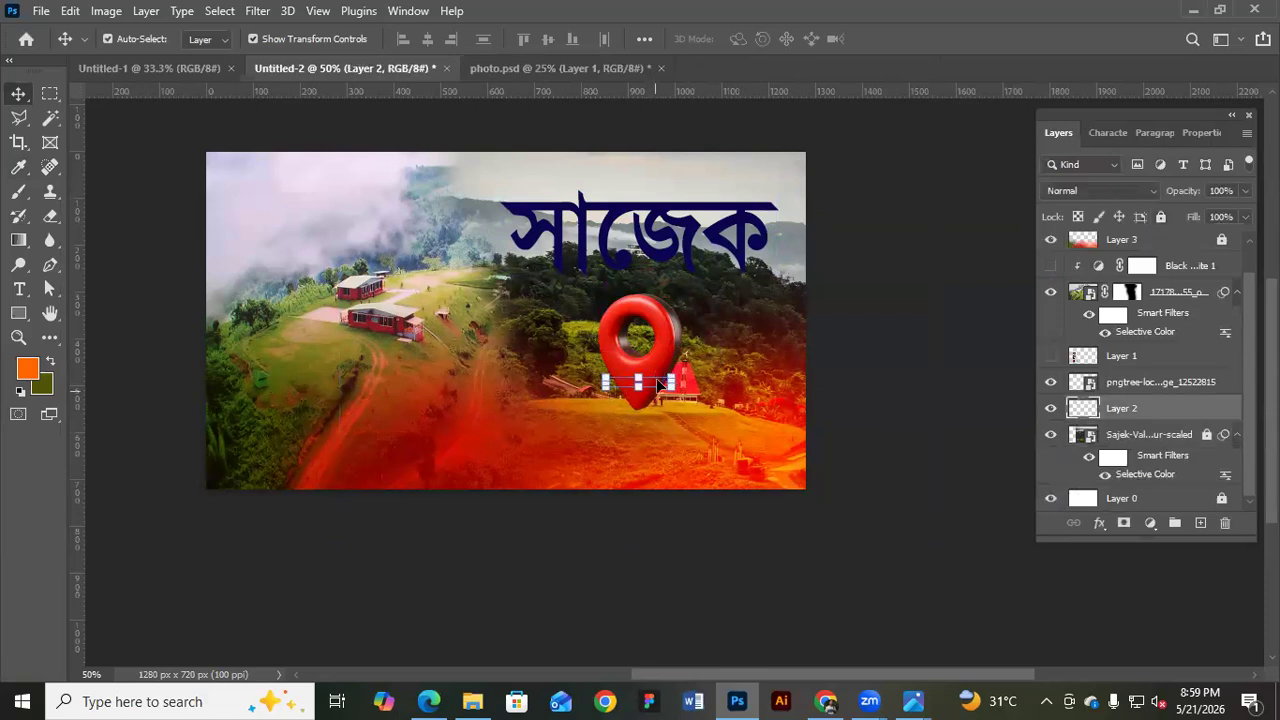
pyautogui.scroll(1, 657, 378)
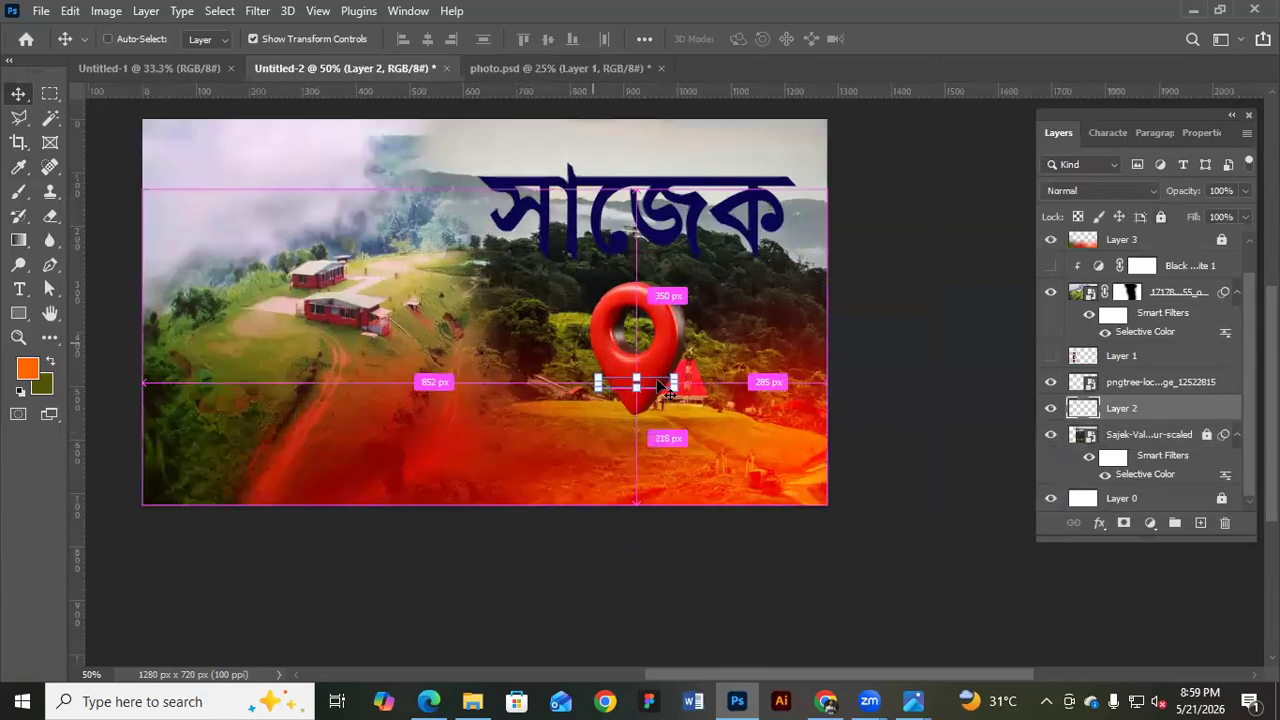
pyautogui.scroll(1, 655, 385)
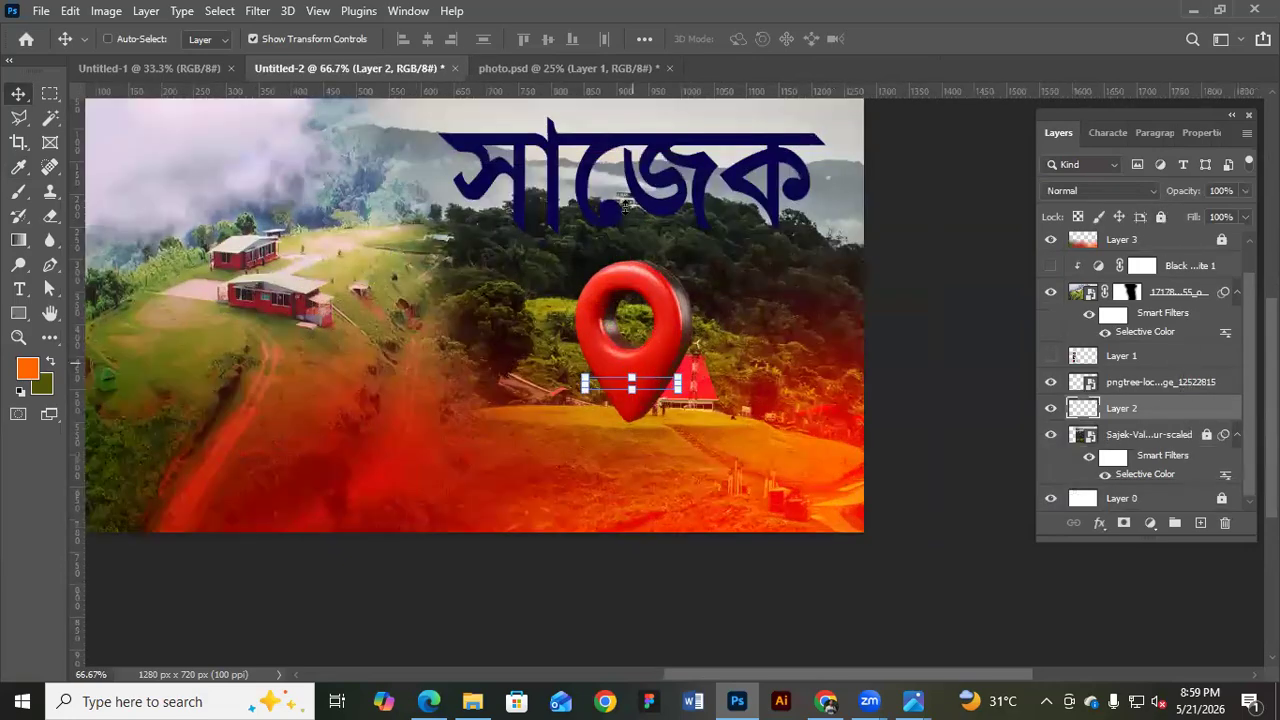
pyautogui.scroll(1, 653, 355)
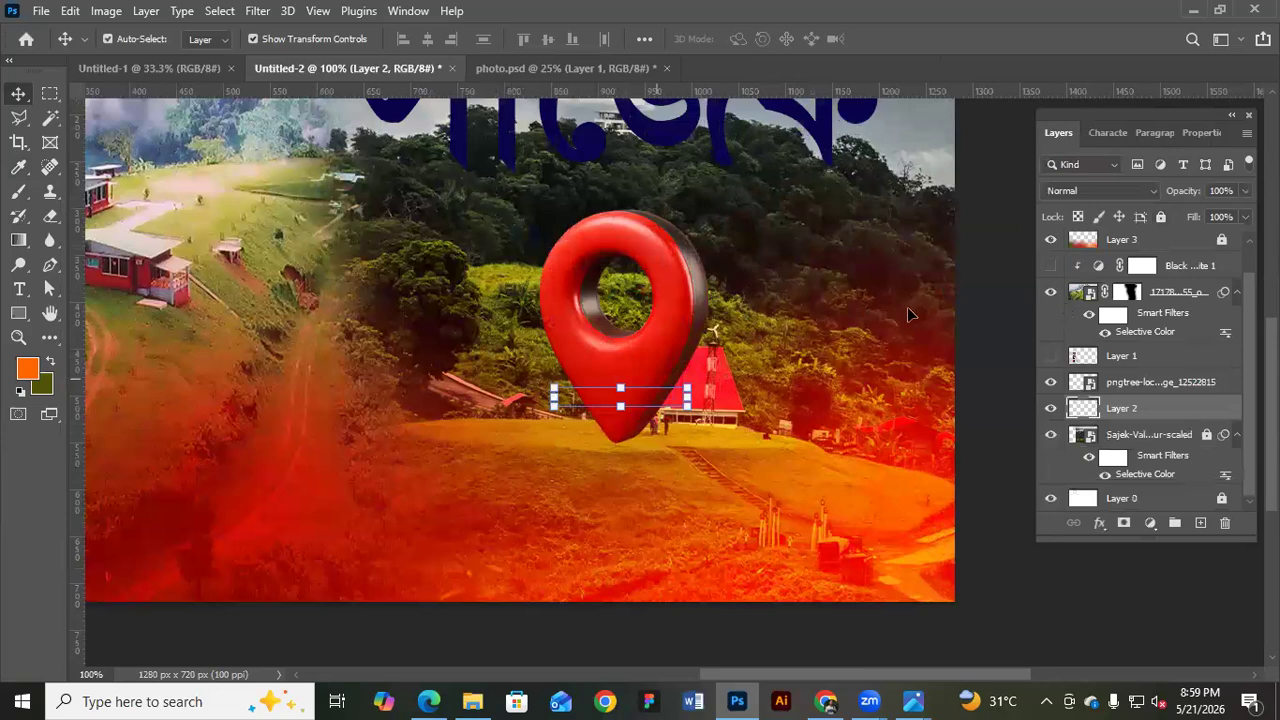
pyautogui.hotkey('shift', 'Down')
pyautogui.hotkey('shift', 'Down')
pyautogui.hotkey('shift', 'Down')
pyautogui.hotkey('shift', 'Down')
pyautogui.hotkey('shift', 'Down')
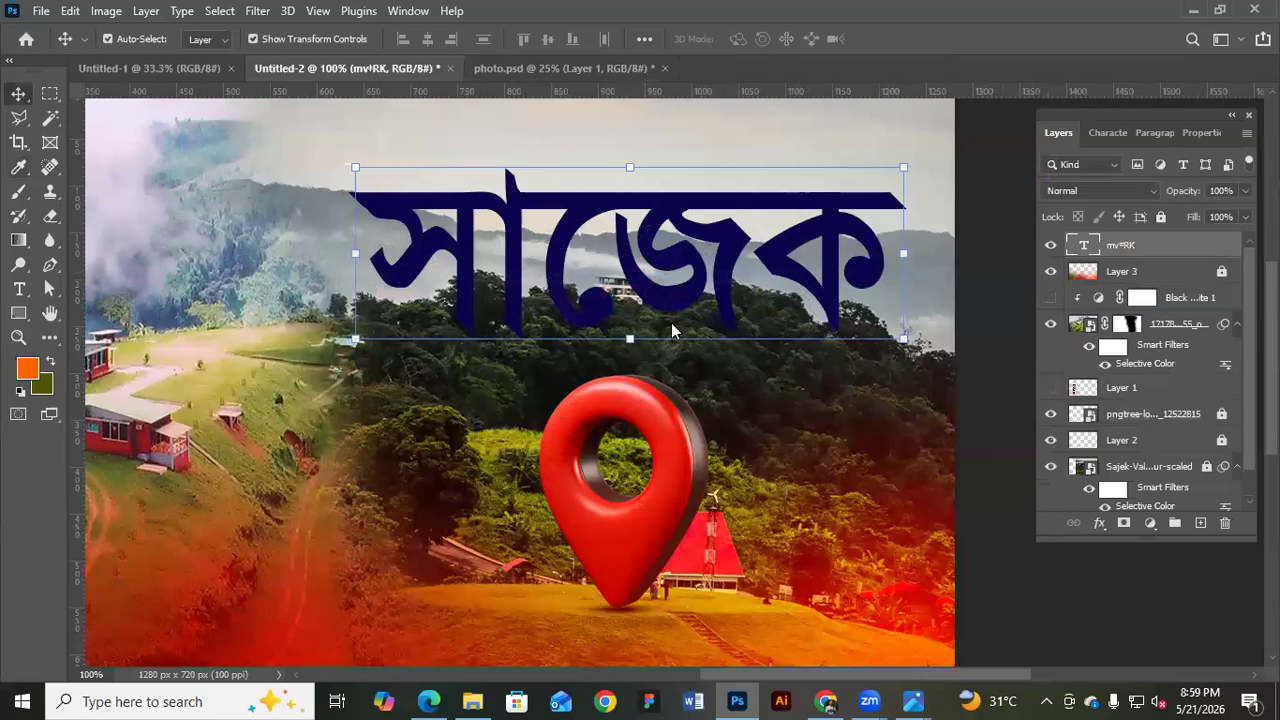
# Add a white 4 px outside Stroke effect to the title and stack additional Stroke entries in its layer style
pyautogui.press('F2')
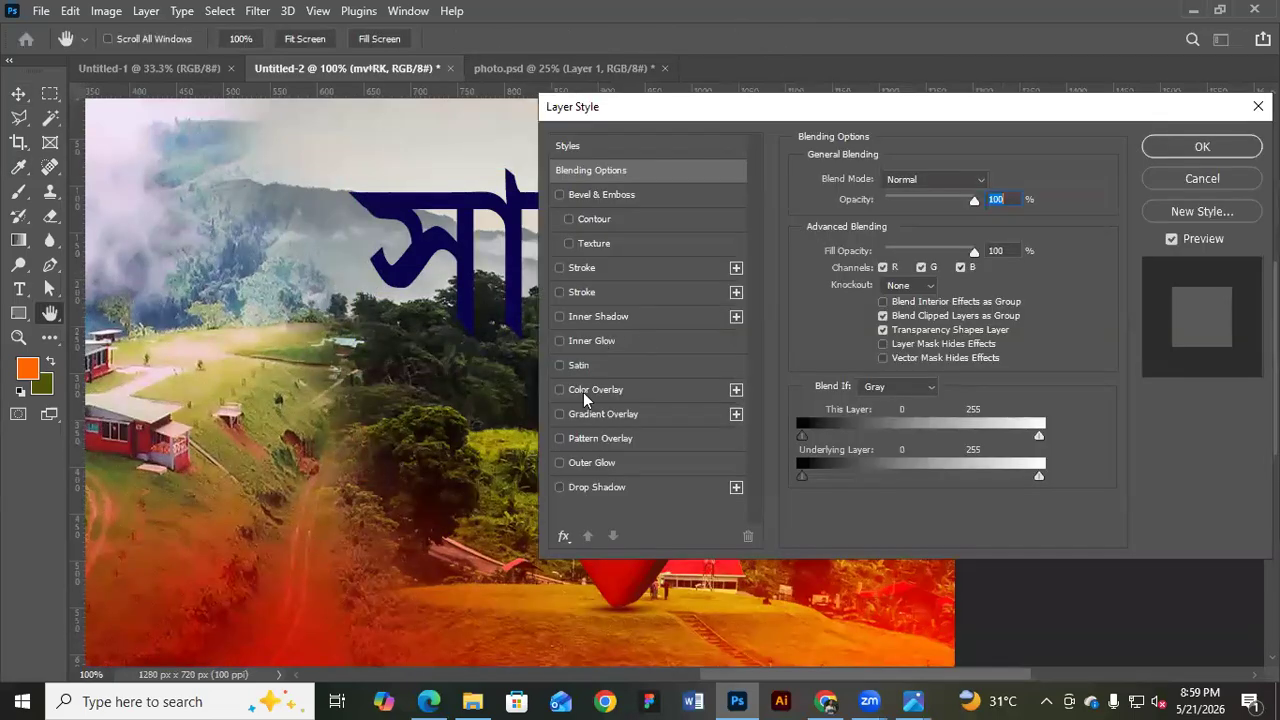
pyautogui.moveTo(810, 106); pyautogui.dragTo(764, 318)
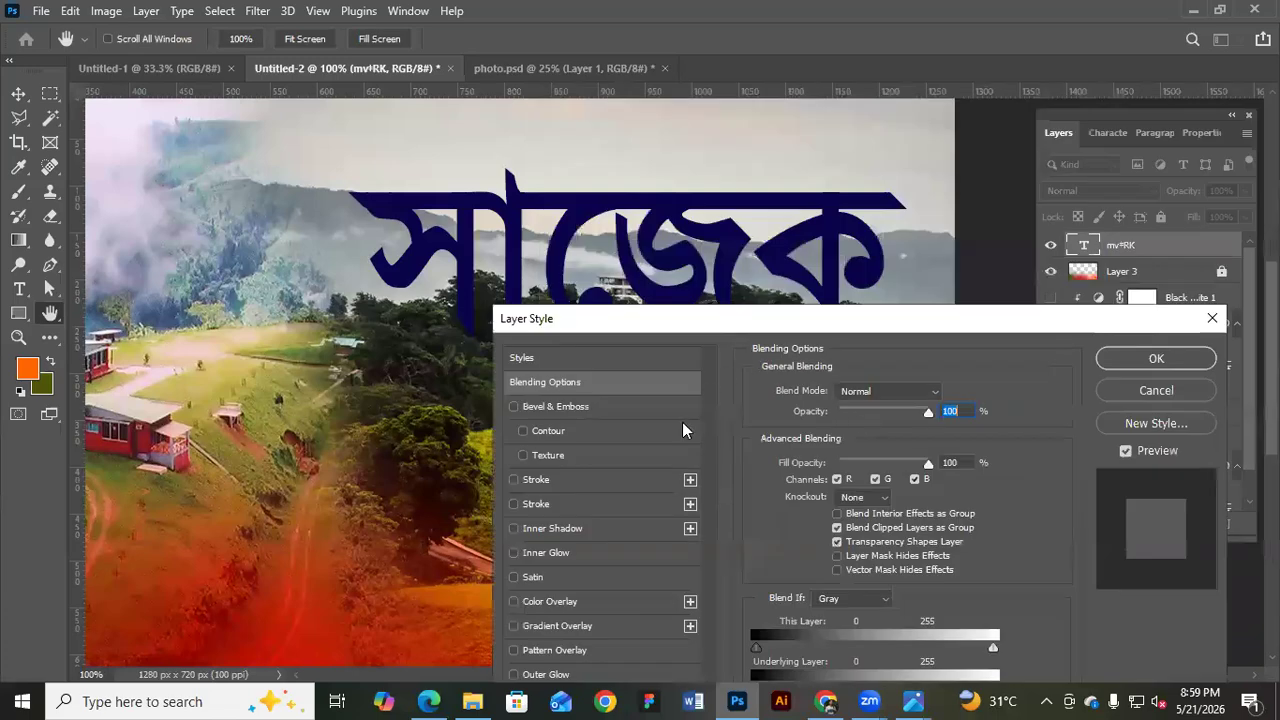
pyautogui.click(688, 484)
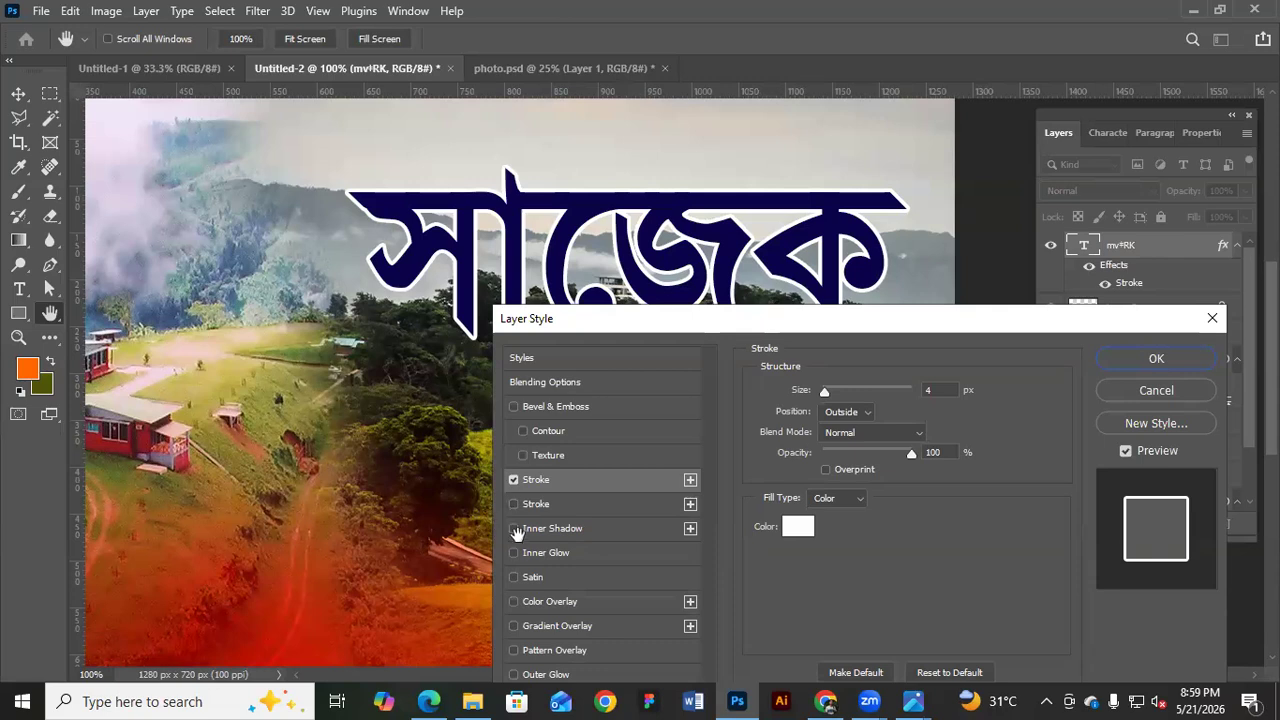
pyautogui.click(513, 508)
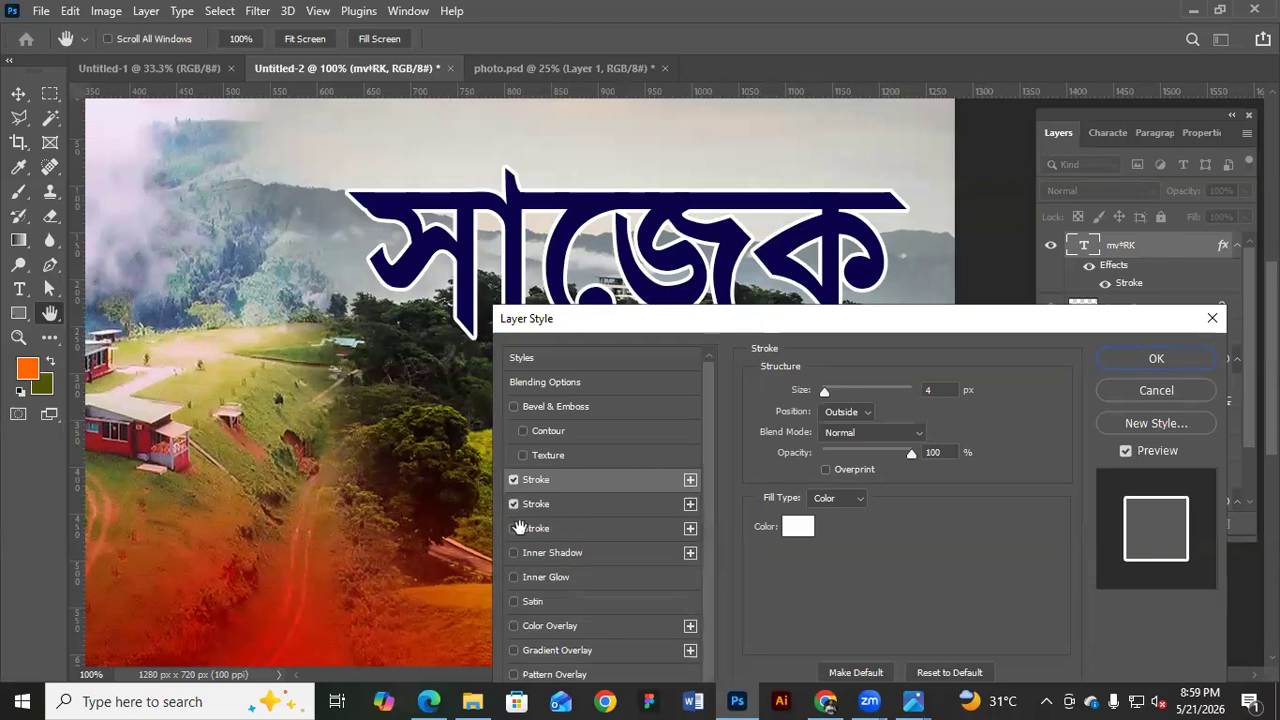
pyautogui.click(515, 528)
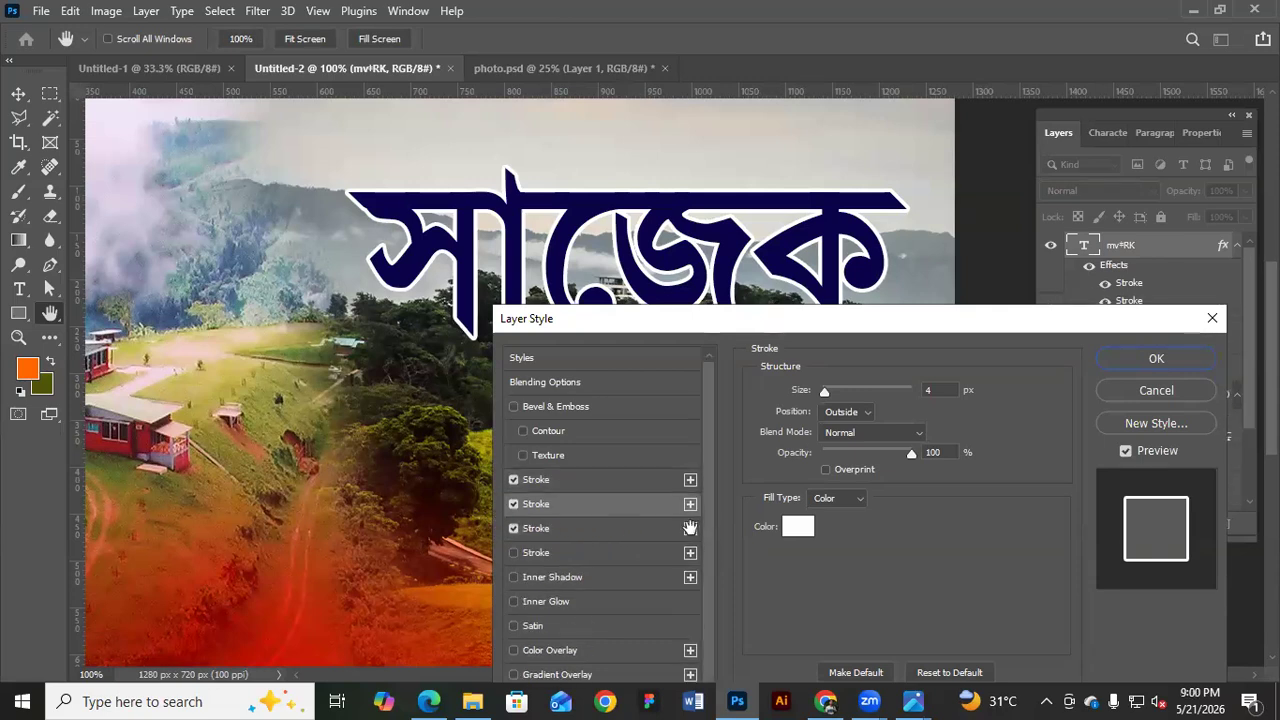
pyautogui.press('alt')
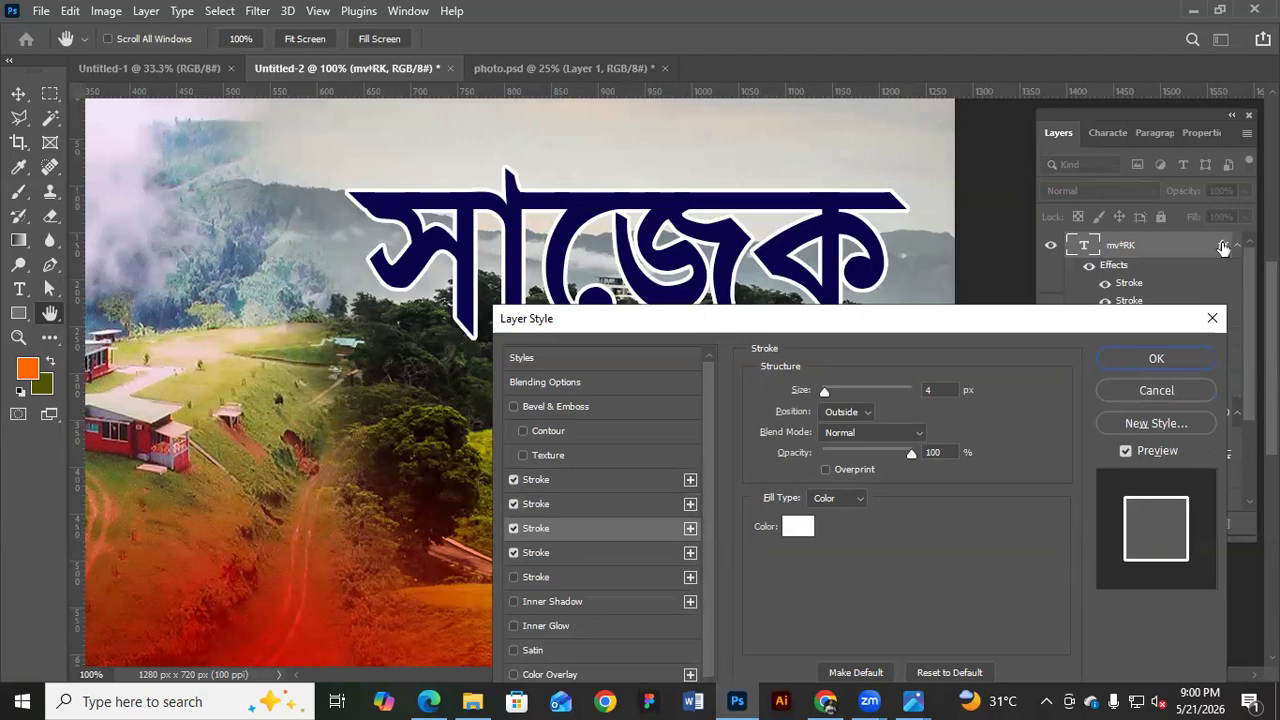
pyautogui.press('Return')
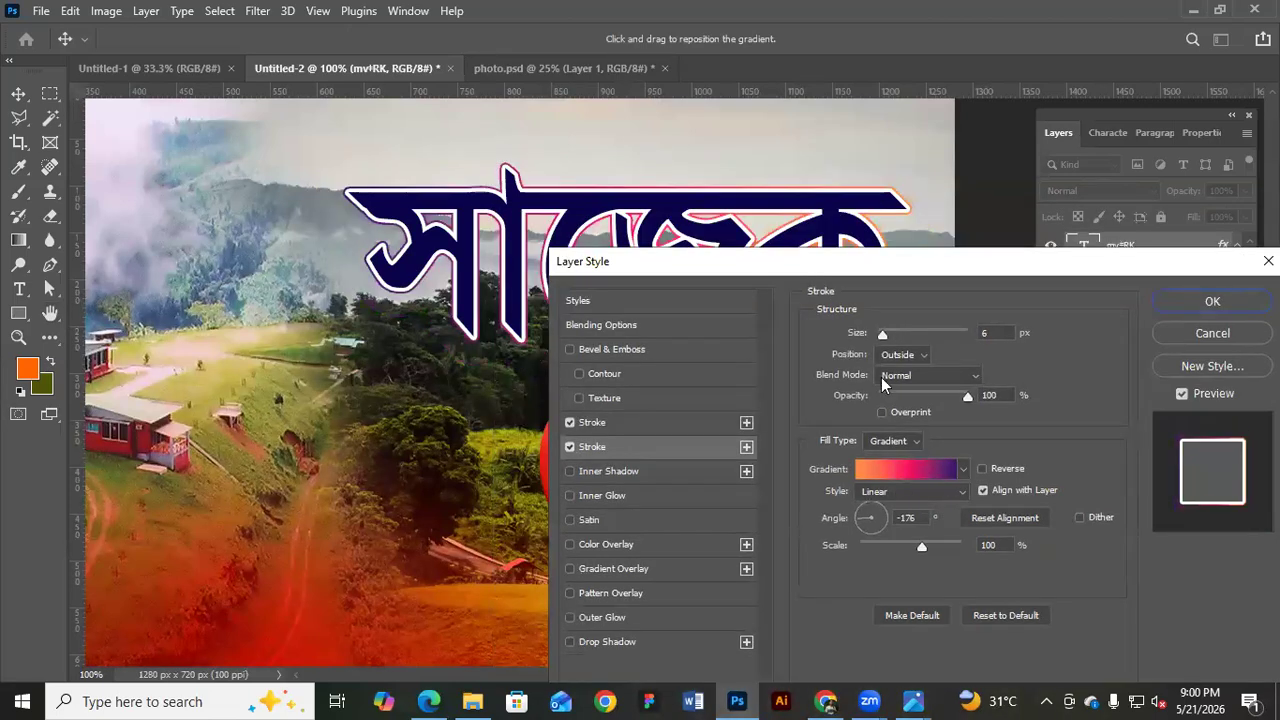
# Set the title's gradient stroke to 9 px and reduce its gradient to an orange-to-red blend without the purple stop
pyautogui.moveTo(882, 335); pyautogui.dragTo(886, 335)
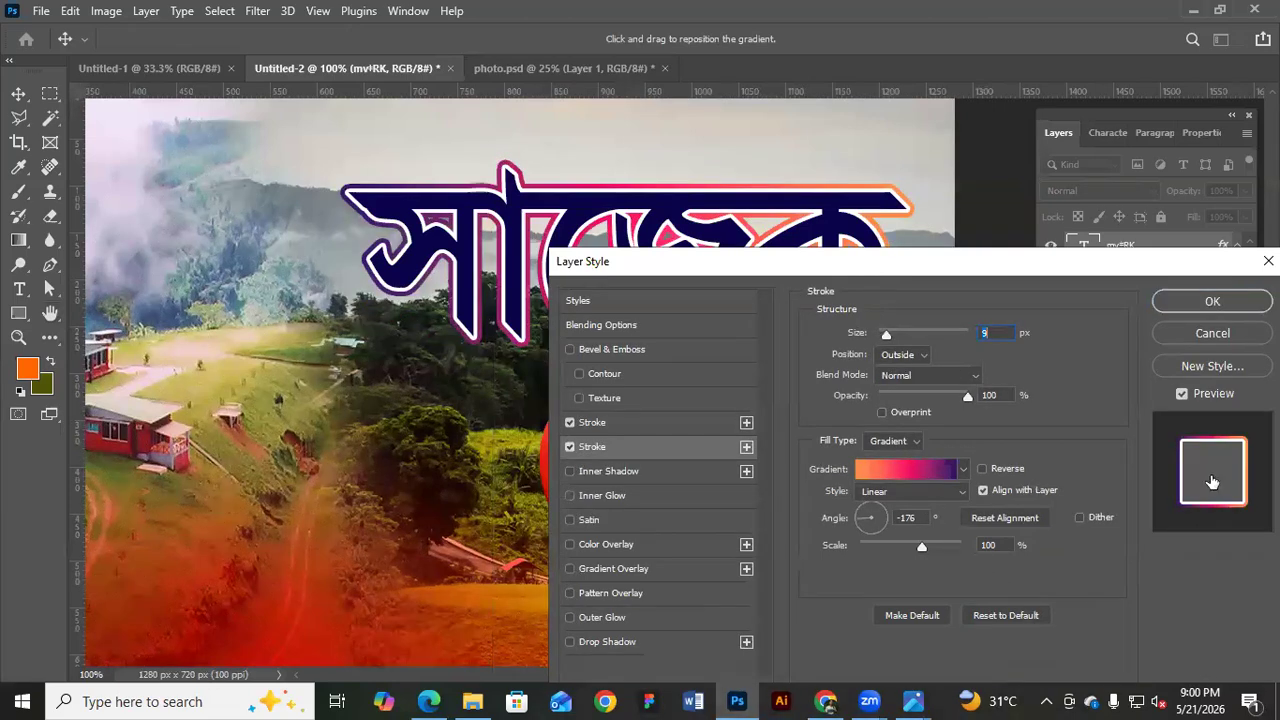
pyautogui.moveTo(1120, 261); pyautogui.dragTo(1197, 356)
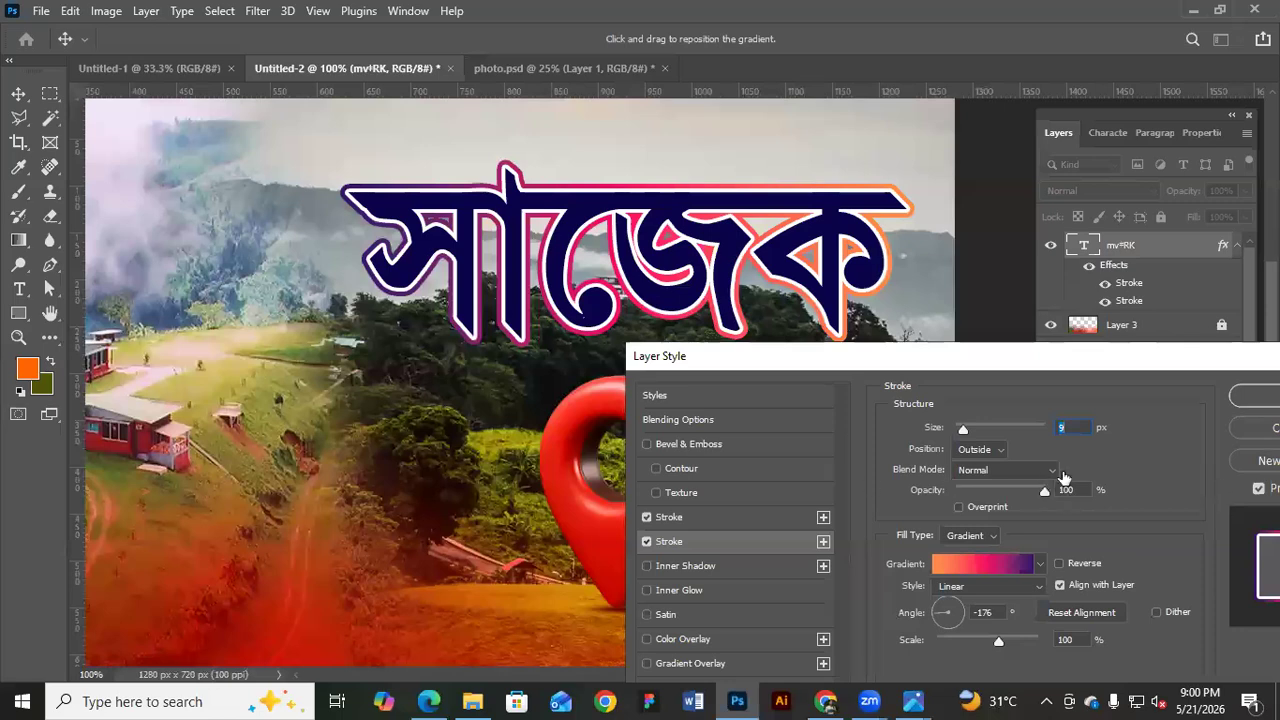
pyautogui.click(1005, 563)
pyautogui.moveTo(1220, 483); pyautogui.dragTo(1208, 565)
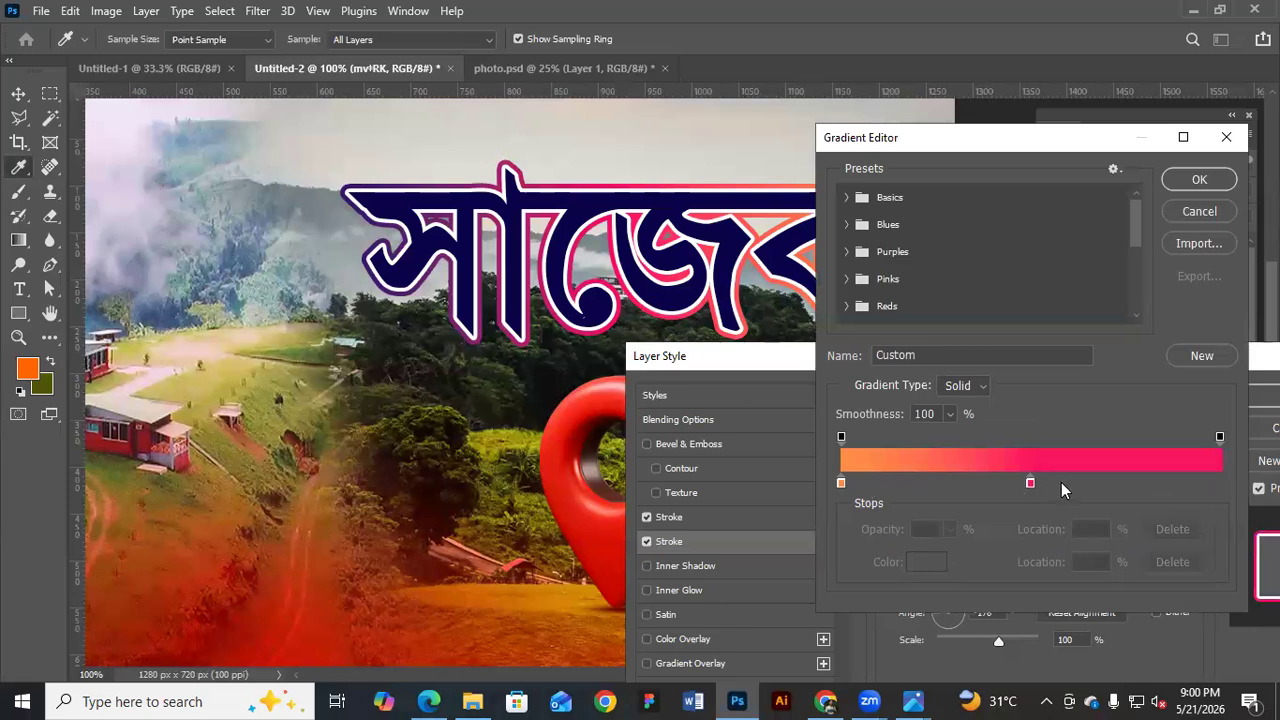
pyautogui.click(1030, 483)
pyautogui.moveTo(1030, 483); pyautogui.dragTo(1062, 483)
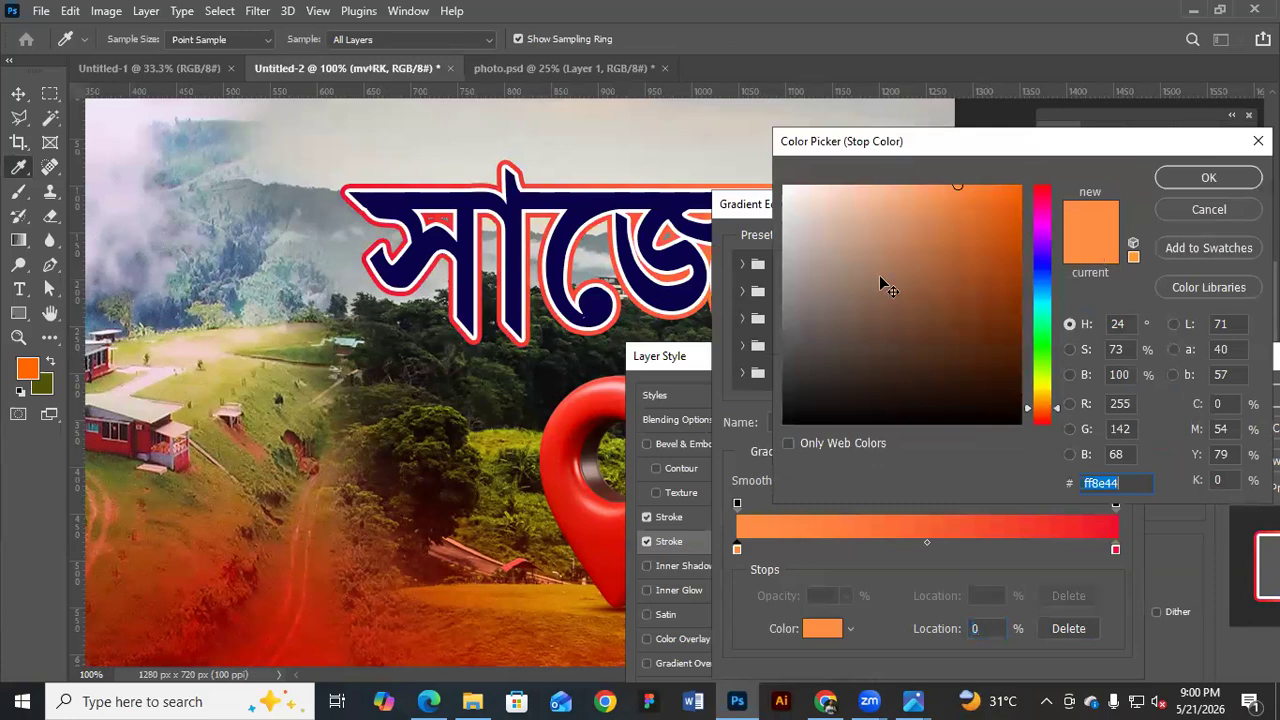
# Try the blue color #1511b2 on the orange stop of the stroke's gradient
pyautogui.write('1511b2')
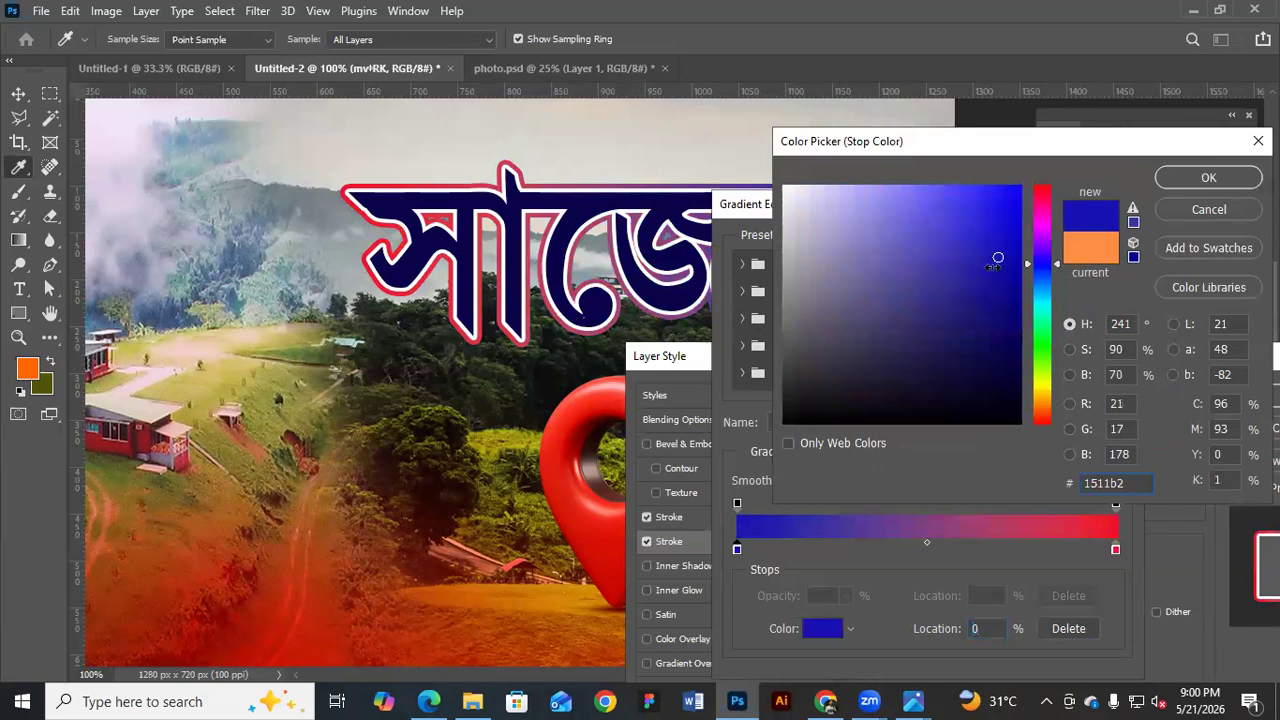
pyautogui.press('Escape')
pyautogui.press('Escape')
pyautogui.press('Escape')
# Apply the title's layer style with the white stroke and the 9 px orange-to-red gradient stroke
pyautogui.doubleClick(1183, 246)
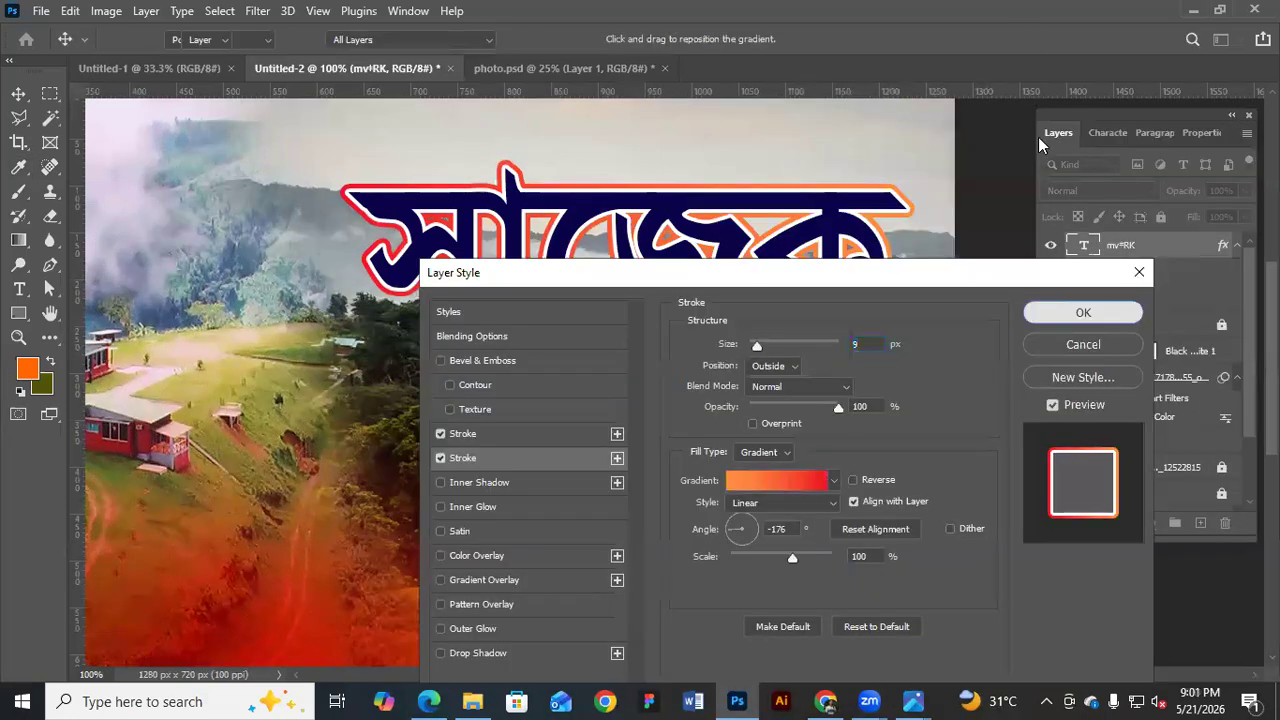
pyautogui.click(1046, 310)
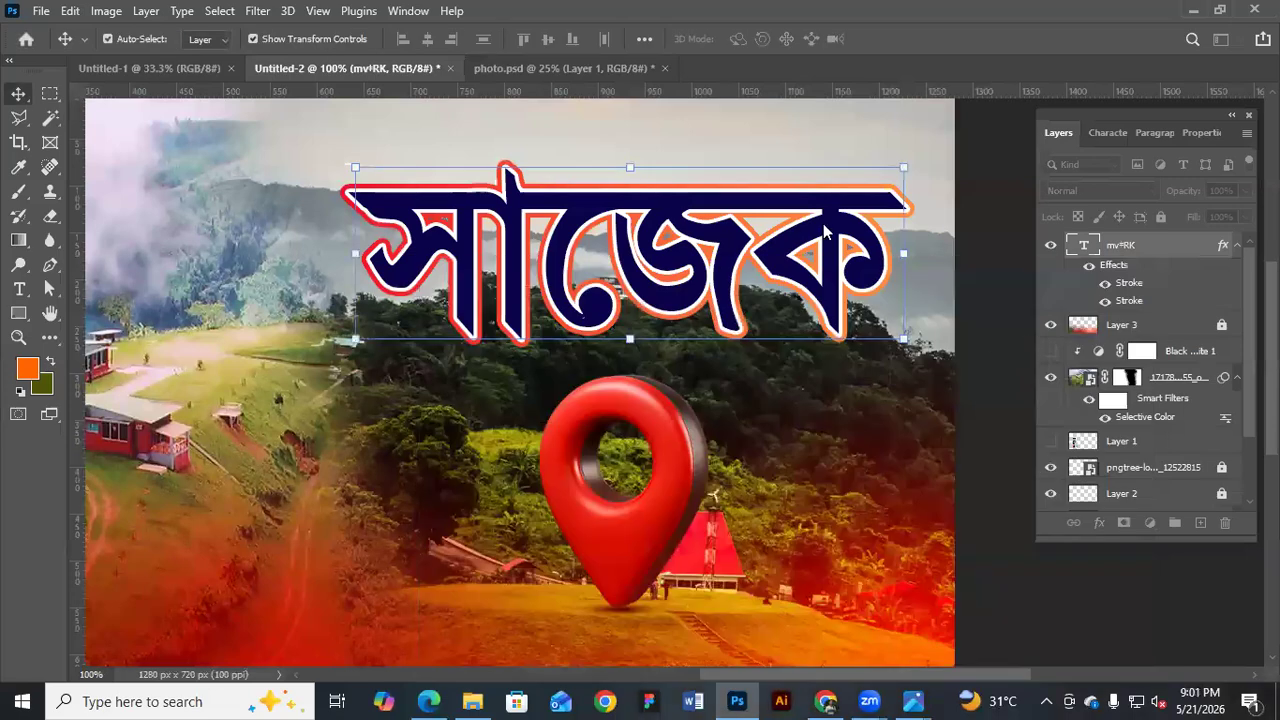
# Hide the title over the dark trees by raising the Blend If shadow threshold of the underlying layer to 120
pyautogui.doubleClick(1183, 246)
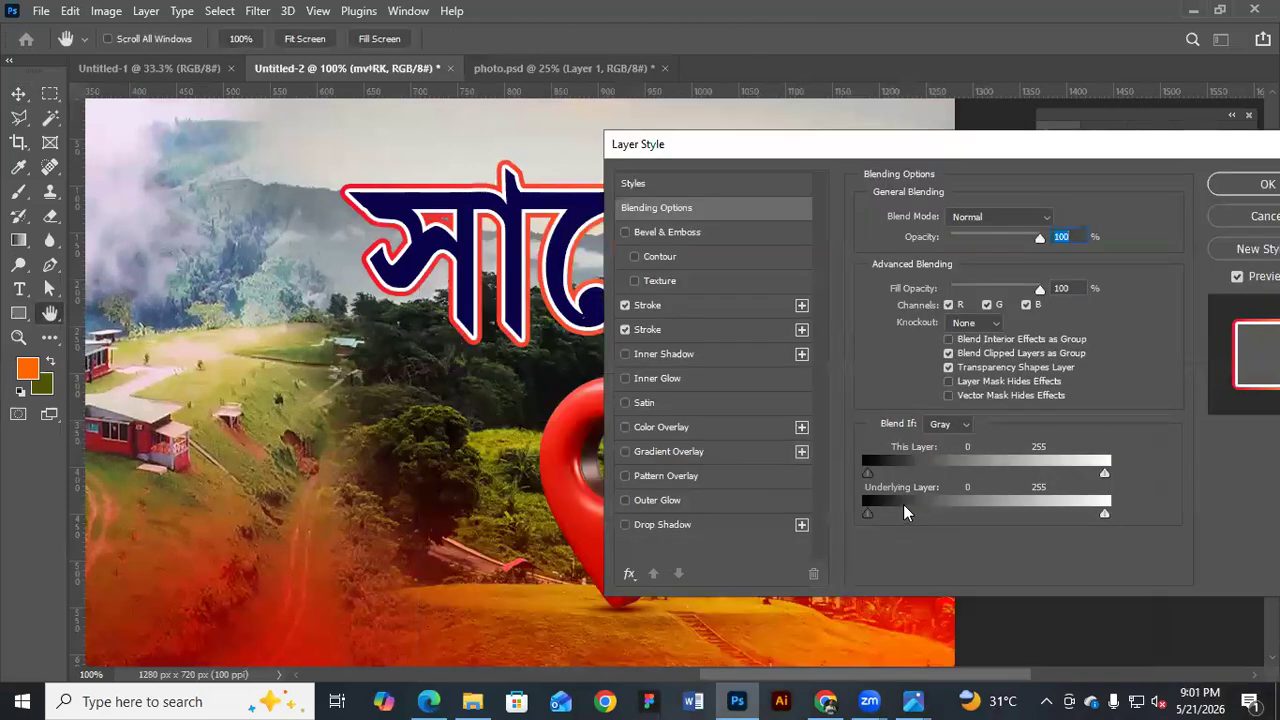
pyautogui.moveTo(921, 503)
pyautogui.mouseDown()
pyautogui.moveTo(903, 505)
pyautogui.moveTo(944, 510)
pyautogui.mouseUp()
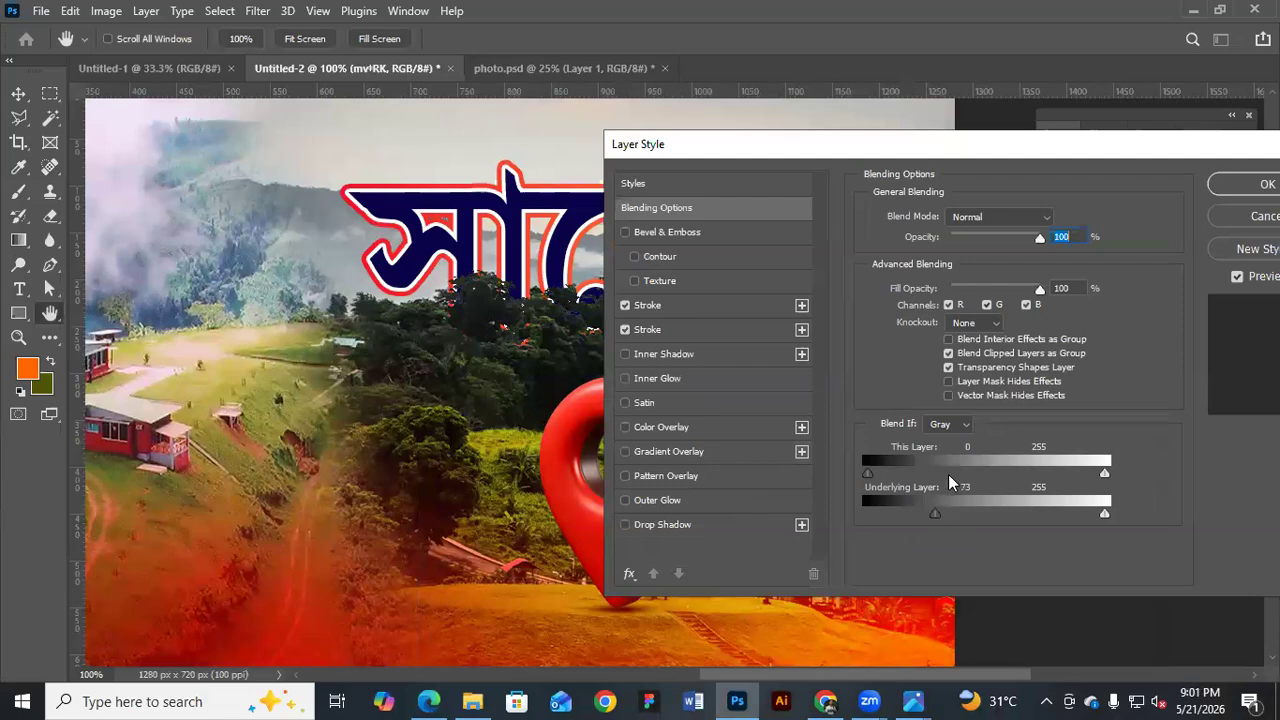
pyautogui.moveTo(929, 149); pyautogui.dragTo(900, 302)
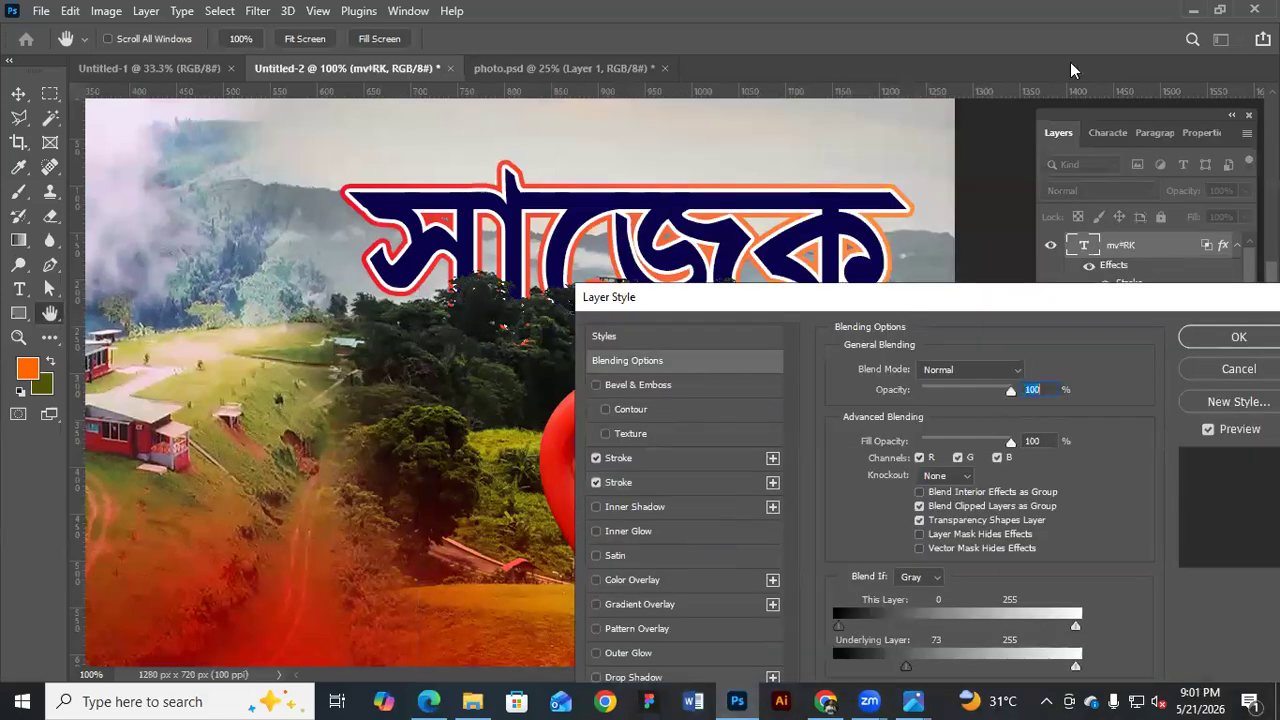
pyautogui.moveTo(1077, 297); pyautogui.dragTo(386, 144)
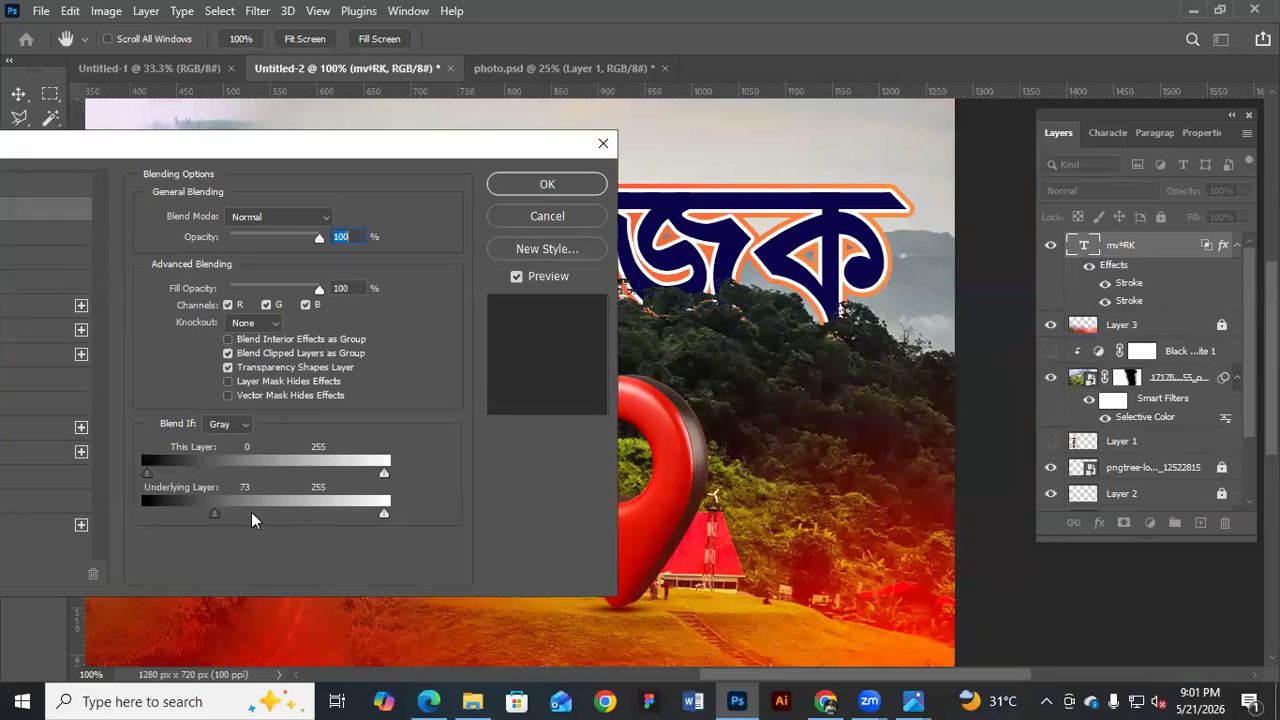
pyautogui.moveTo(214, 513); pyautogui.dragTo(259, 513)
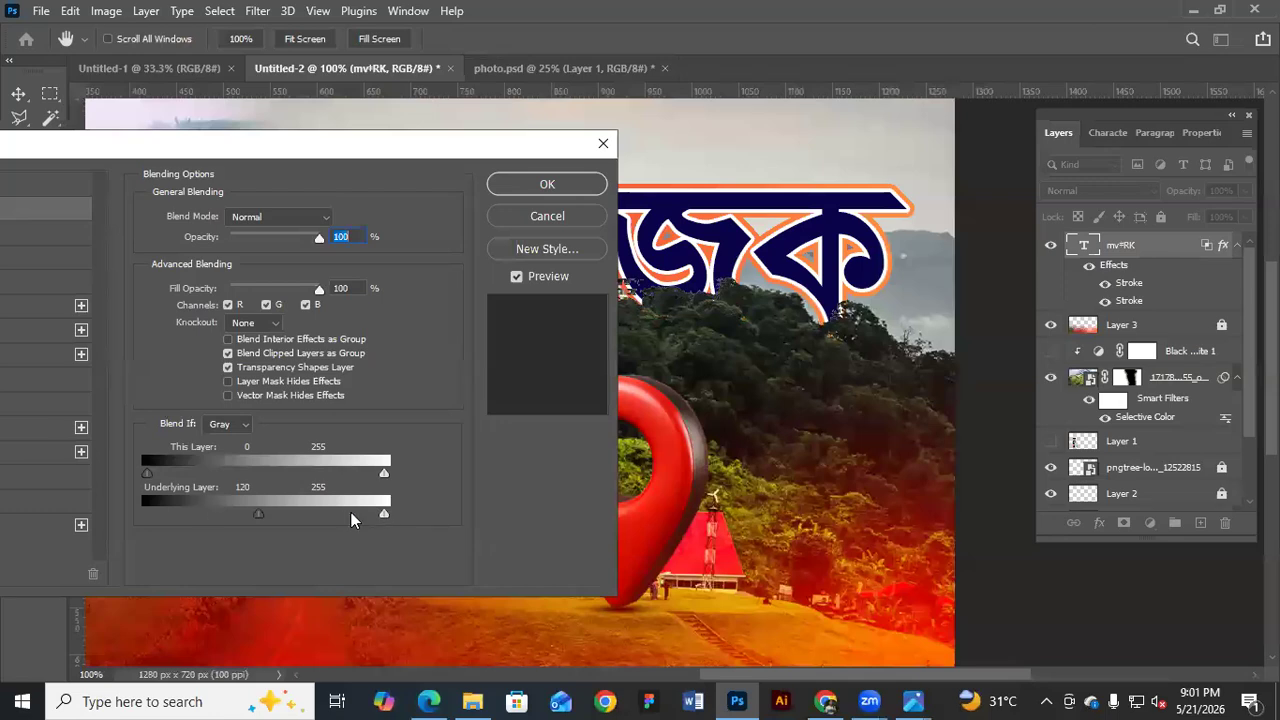
# Try other Blend If thresholds for the underlying layer and set its shadow threshold to 115
pyautogui.moveTo(384, 513); pyautogui.dragTo(380, 513)
pyautogui.hotkey('ctrl', 'z')
pyautogui.moveTo(251, 514); pyautogui.dragTo(238, 514)
pyautogui.hotkey('ctrl', 'z')
pyautogui.hotkey('ctrl', 'z')
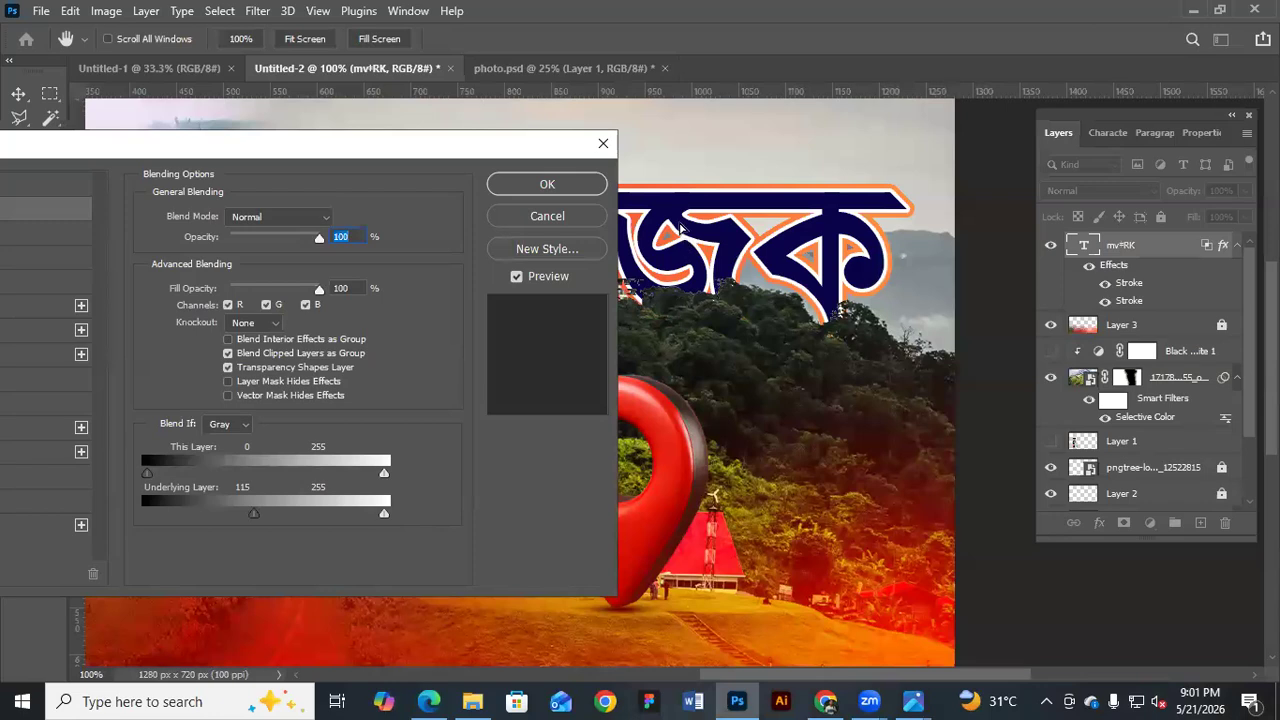
# Apply the title's Blend If settings and nudge the title slightly upward
pyautogui.press('Return')
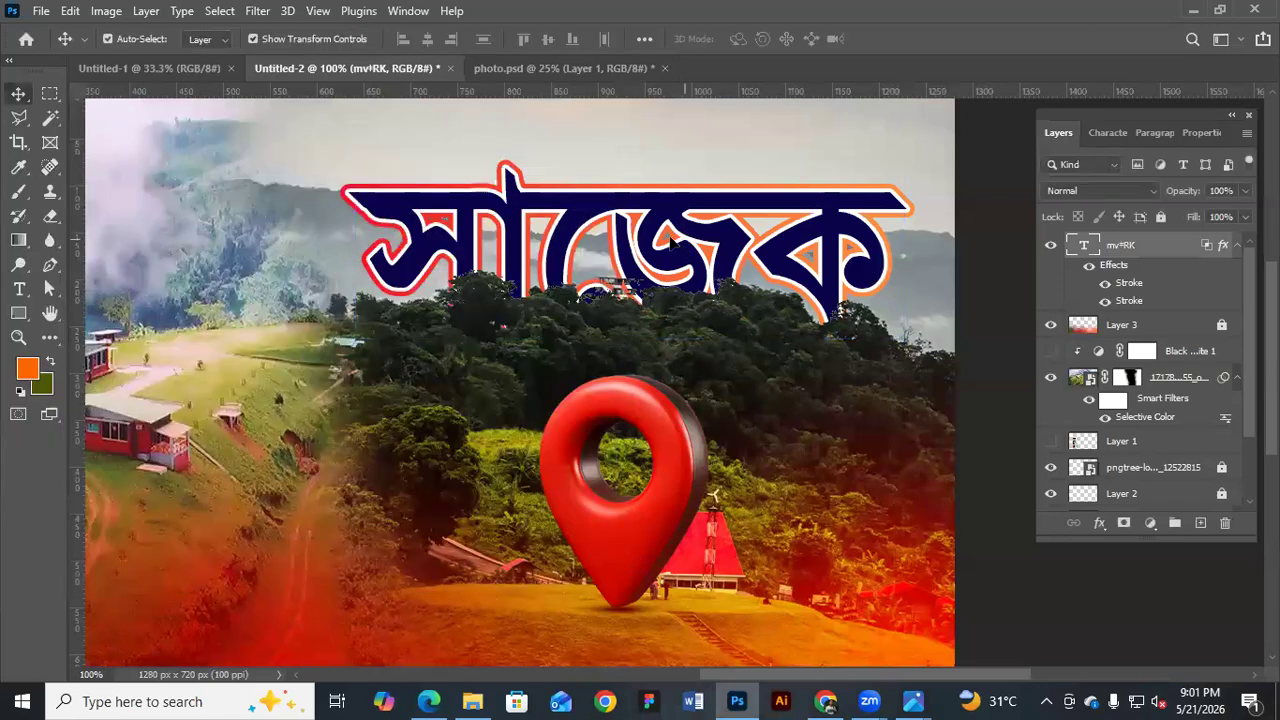
pyautogui.hotkey('shift', 'Up')
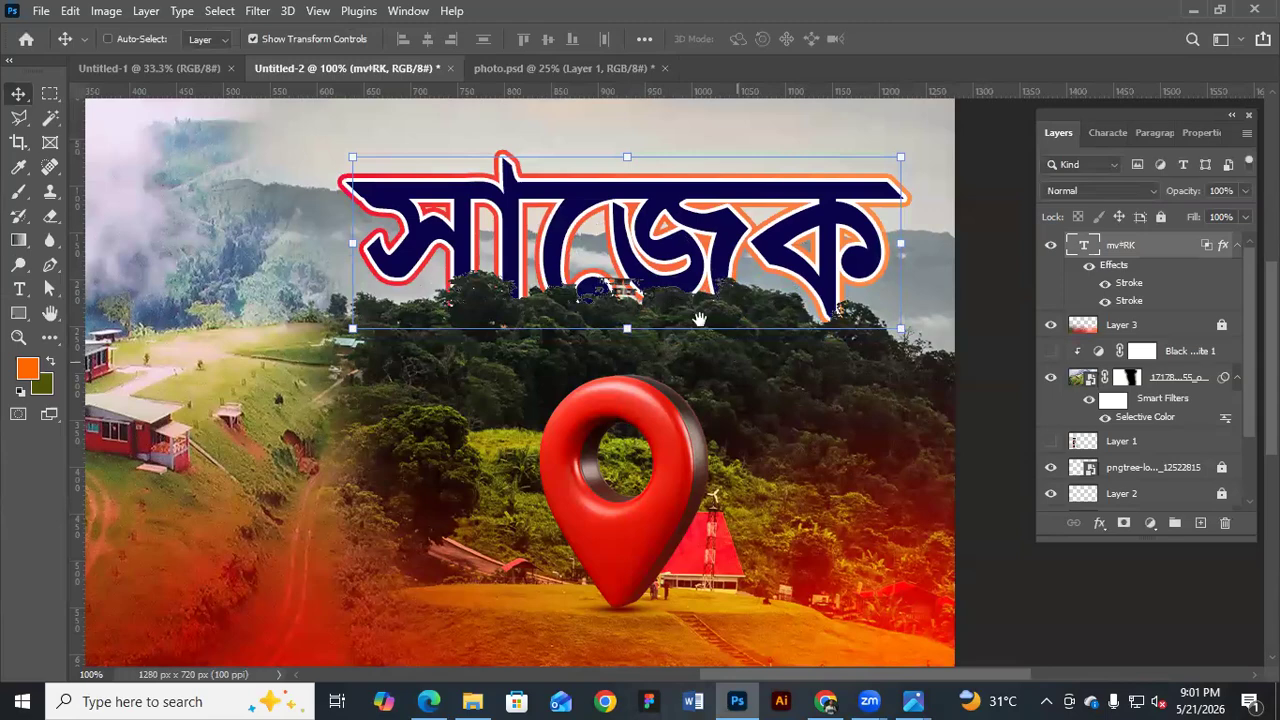
# Add the purple text "ভ্রমন" below the title and duplicate it as a second text reading "করুন"
pyautogui.scroll(-2, 738, 350)
pyautogui.click(20, 284)
pyautogui.click(410, 395)
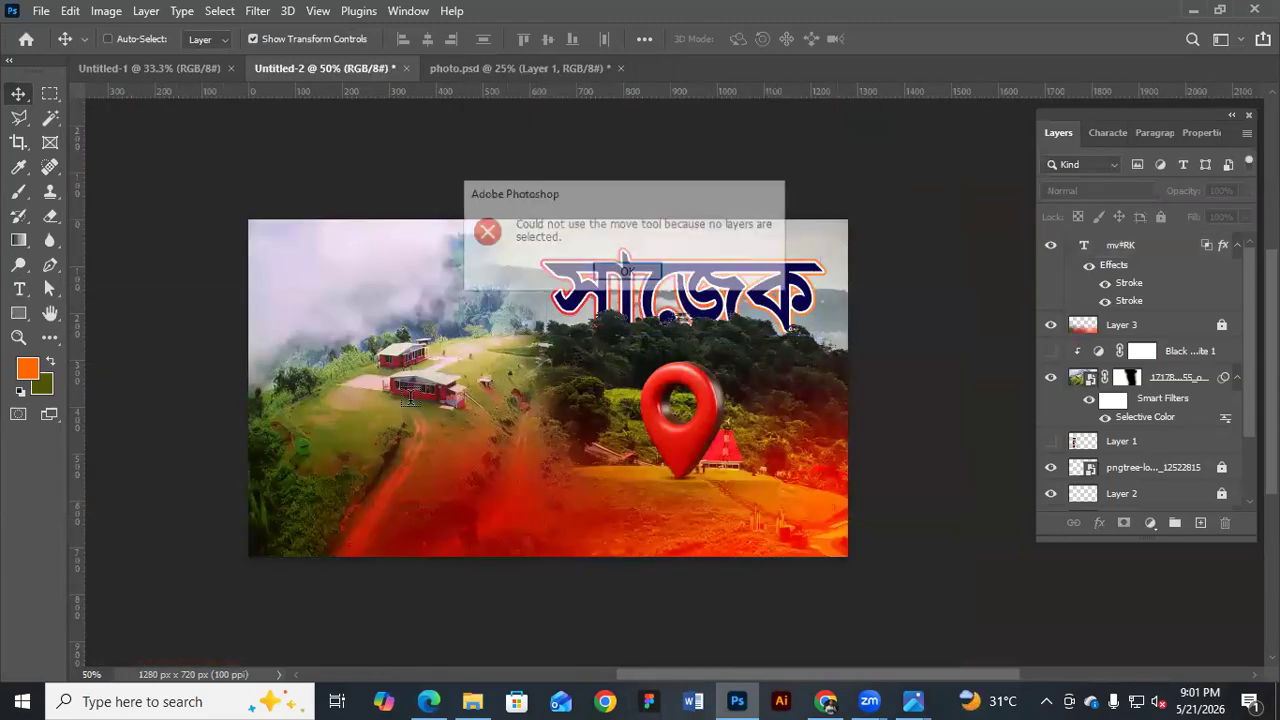
pyautogui.scroll(1, 572, 391)
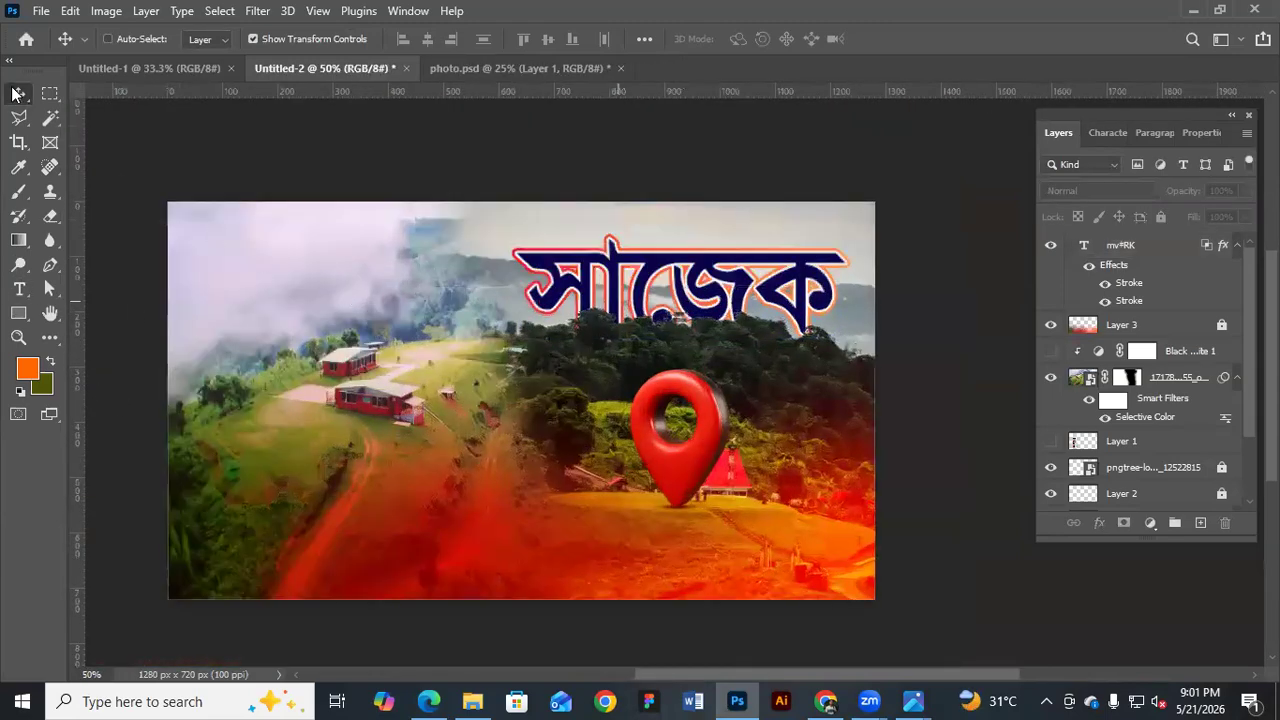
pyautogui.press('t')
pyautogui.hotkey('ctrl', '+')
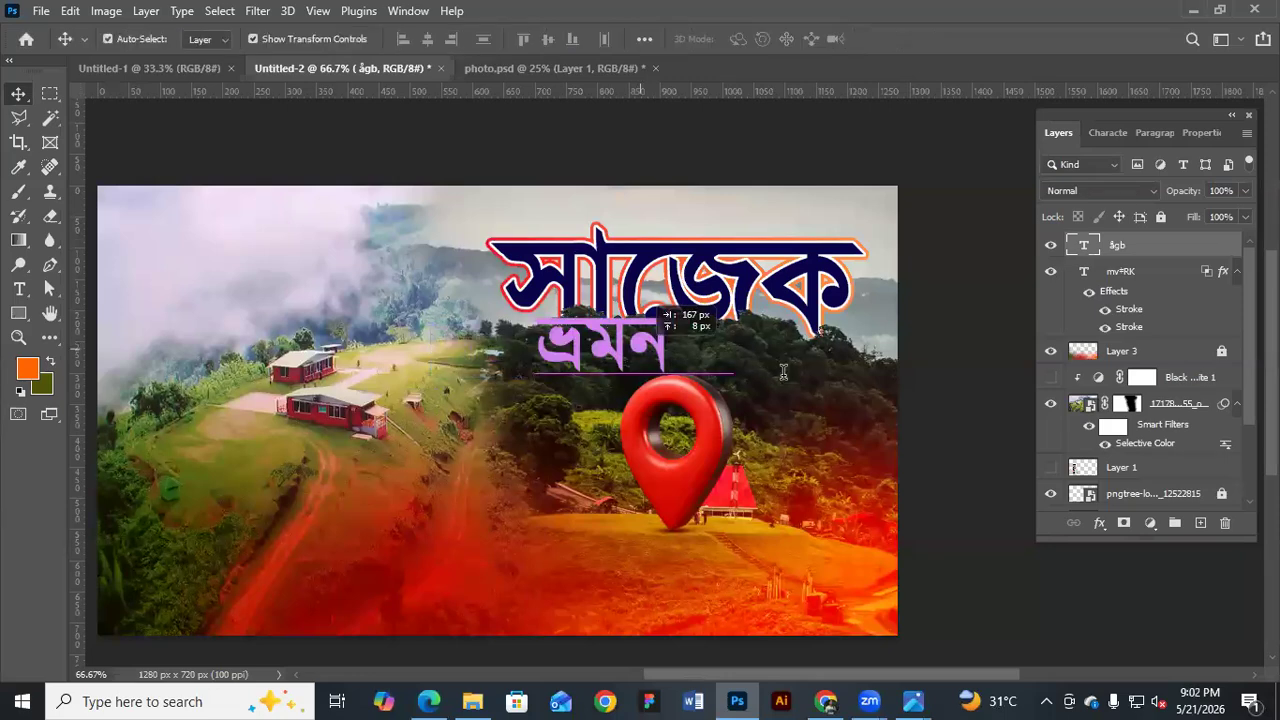
pyautogui.moveTo(641, 348); pyautogui.dragTo(665, 345)
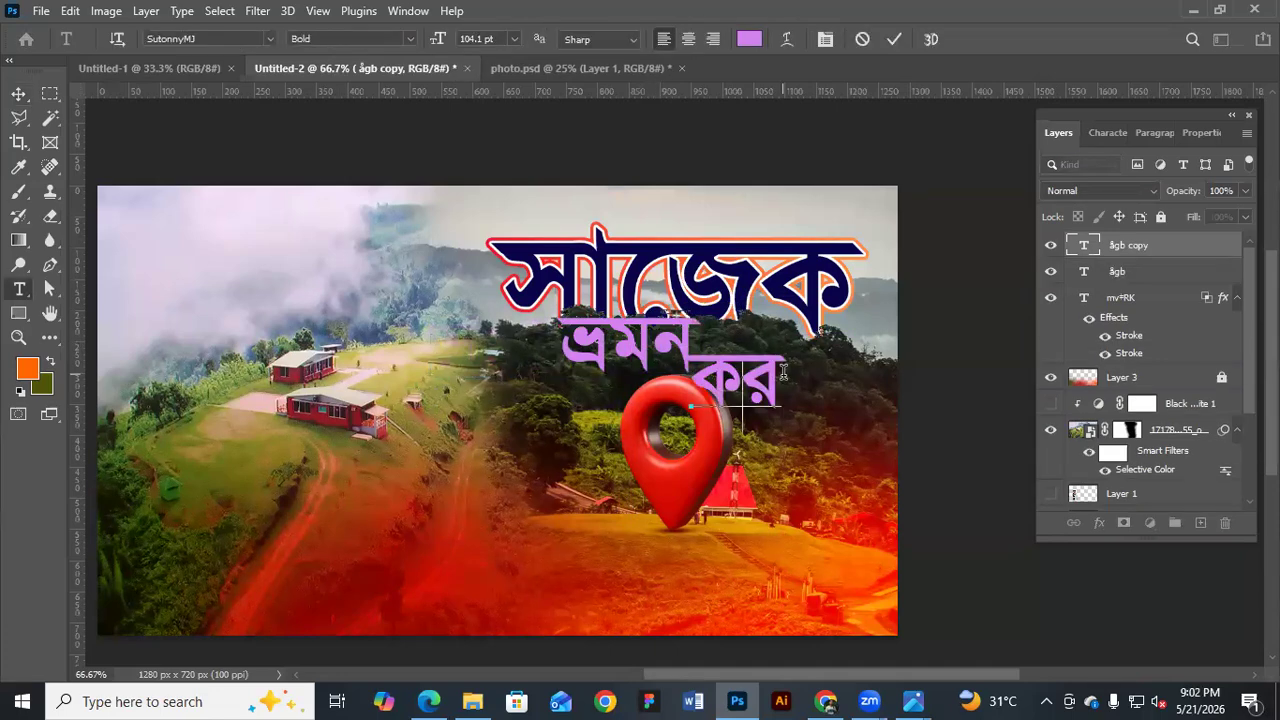
pyautogui.write('ুন')
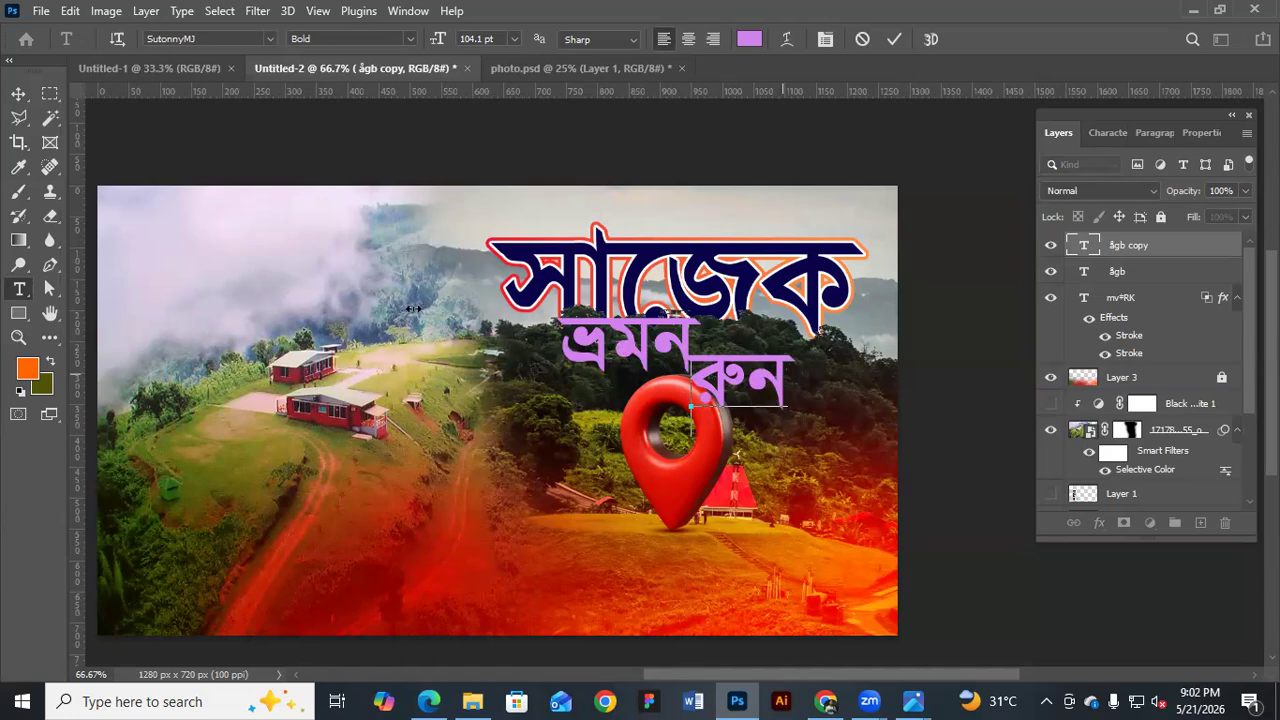
# Position "ভ্রমন" just under the title and shift "করুন" slightly to the right
pyautogui.click(1165, 272)
pyautogui.press('v')
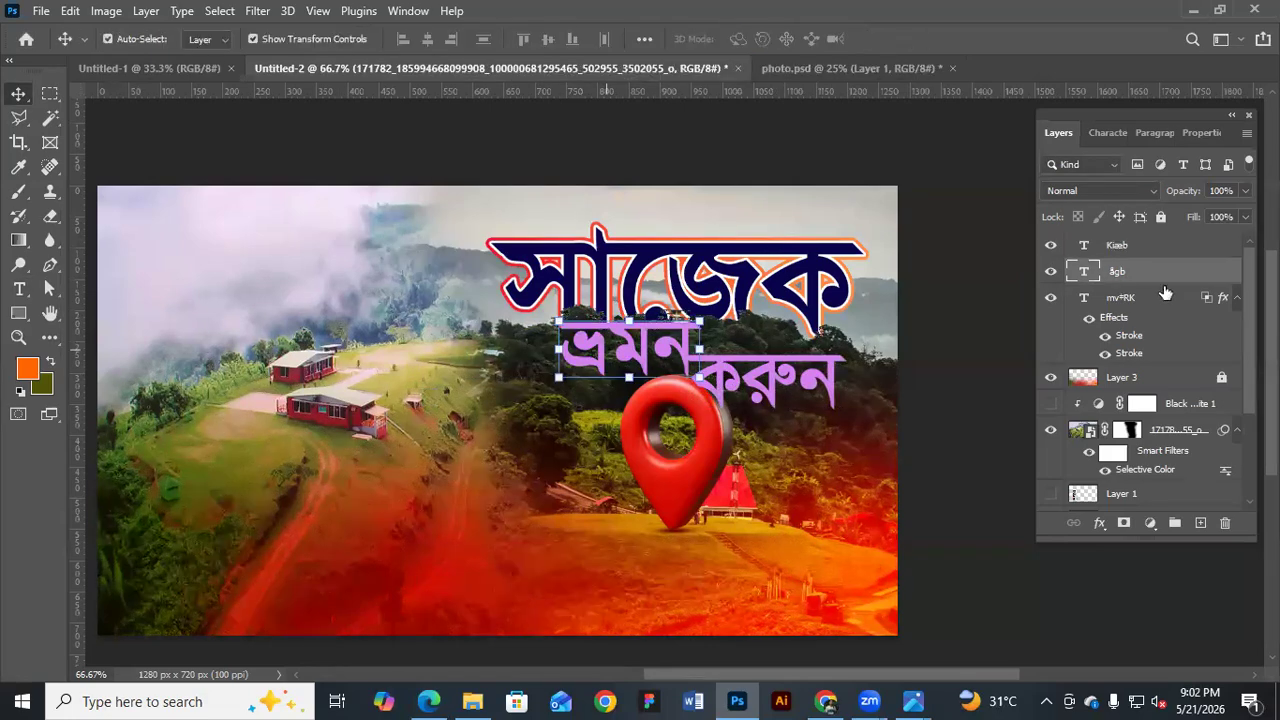
pyautogui.moveTo(606, 349); pyautogui.dragTo(606, 346)
pyautogui.click(680, 345)
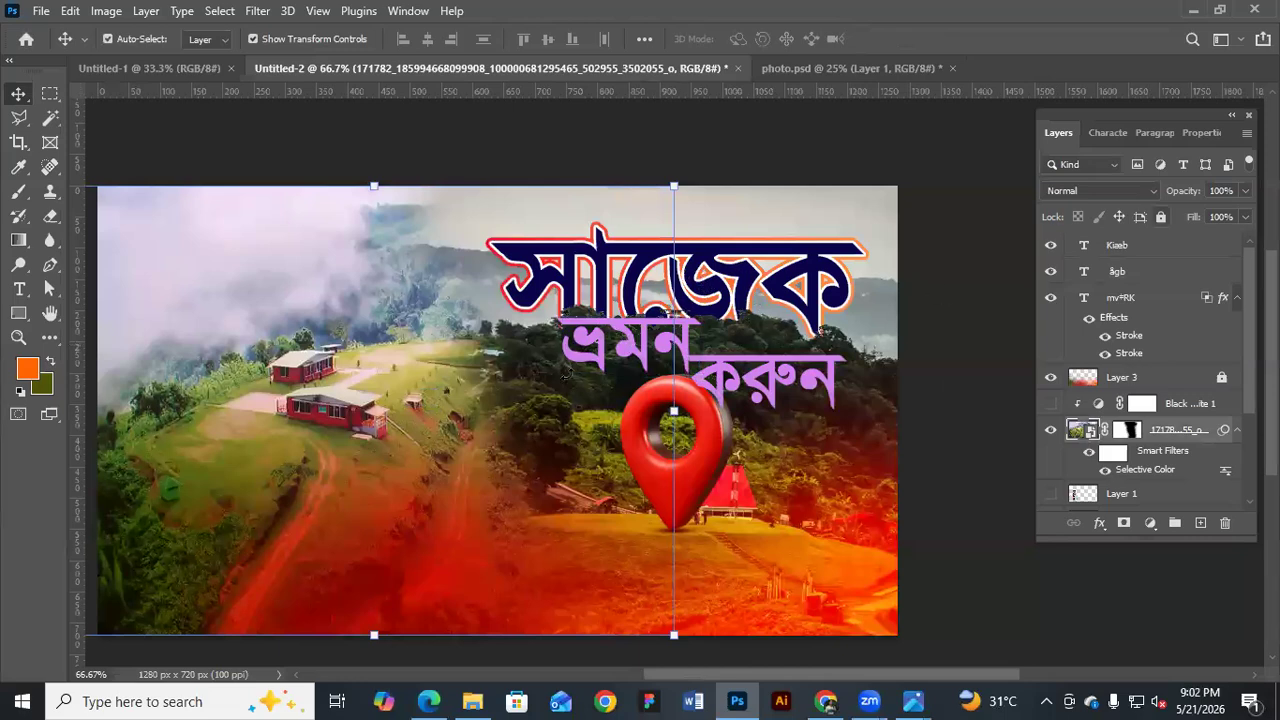
pyautogui.click(669, 345)
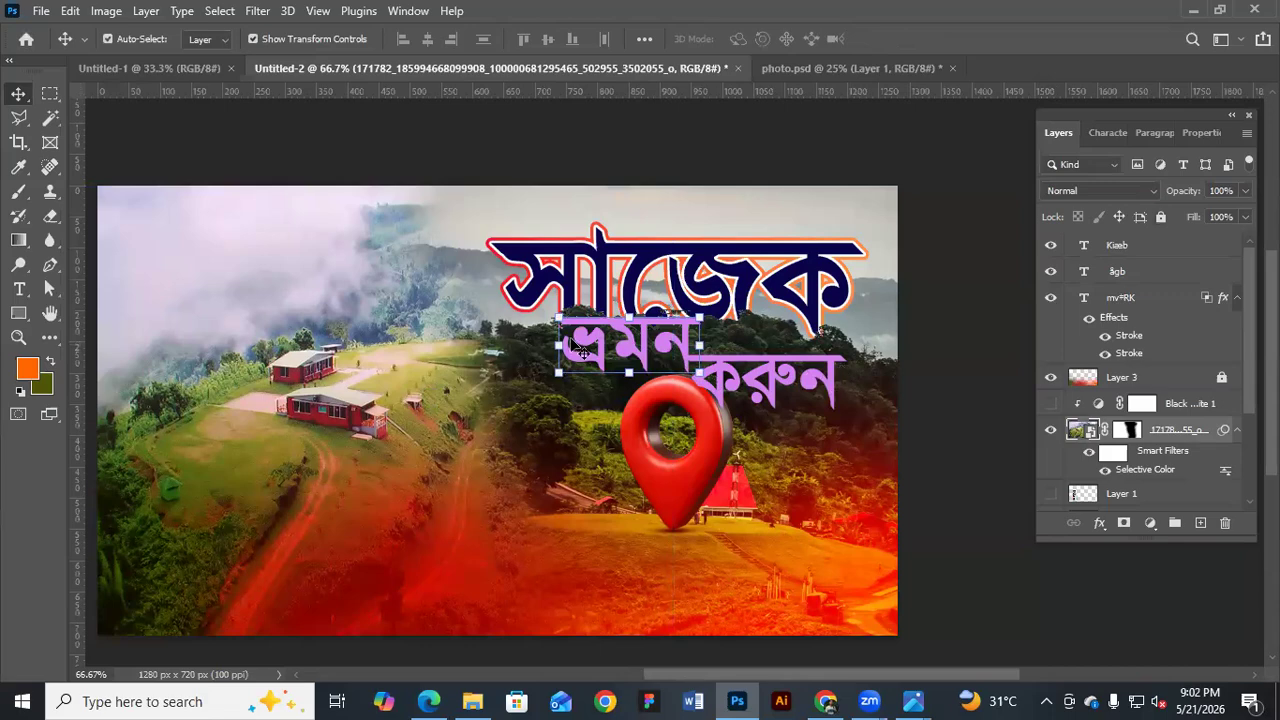
pyautogui.hotkey('ctrl', '+')
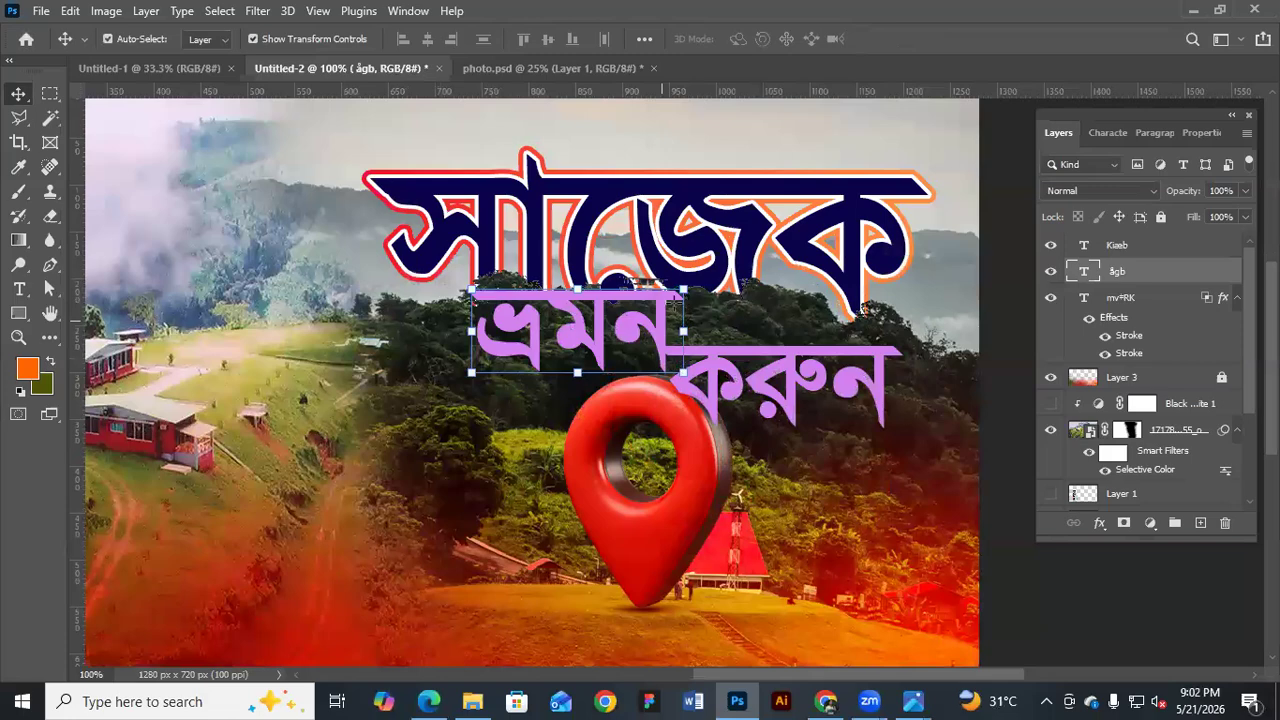
pyautogui.click(664, 312)
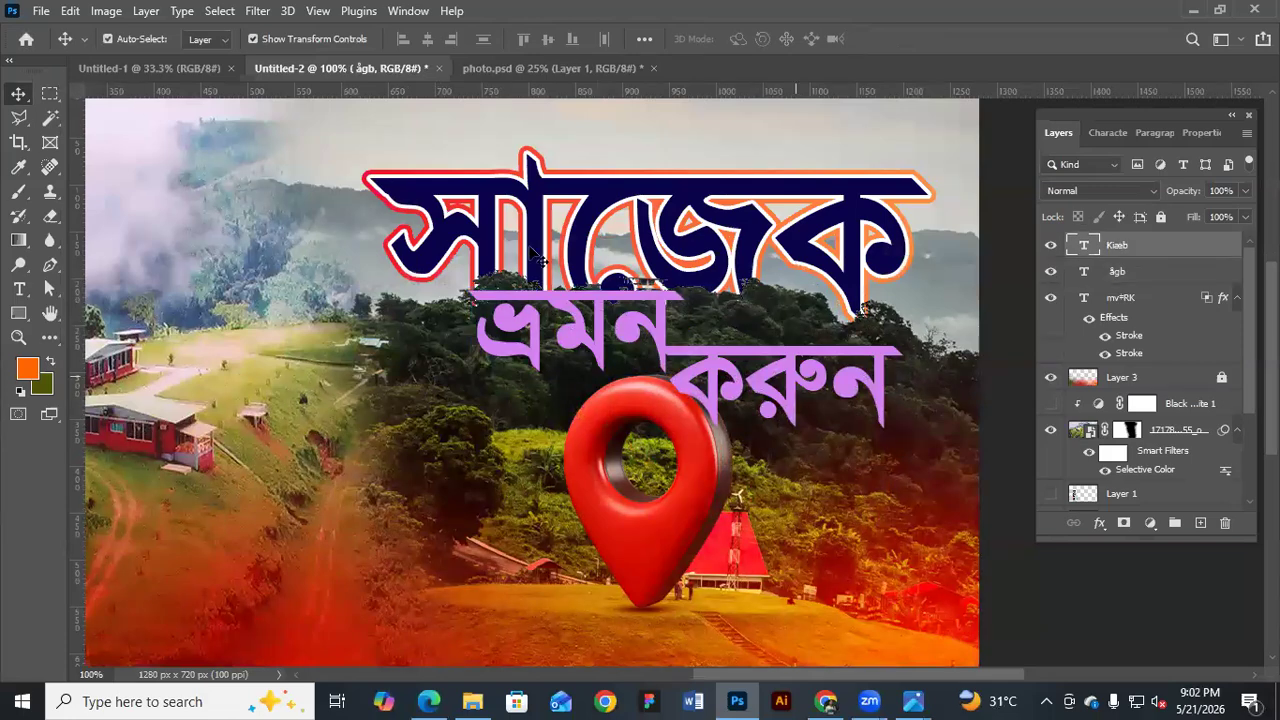
pyautogui.moveTo(796, 377); pyautogui.dragTo(815, 377)
# Draw an orange rounded rectangle about 211 x 87 px over "ভ্রমন" and shift it left under the title's start
pyautogui.press('u')
pyautogui.moveTo(484, 286); pyautogui.dragTo(680, 369)
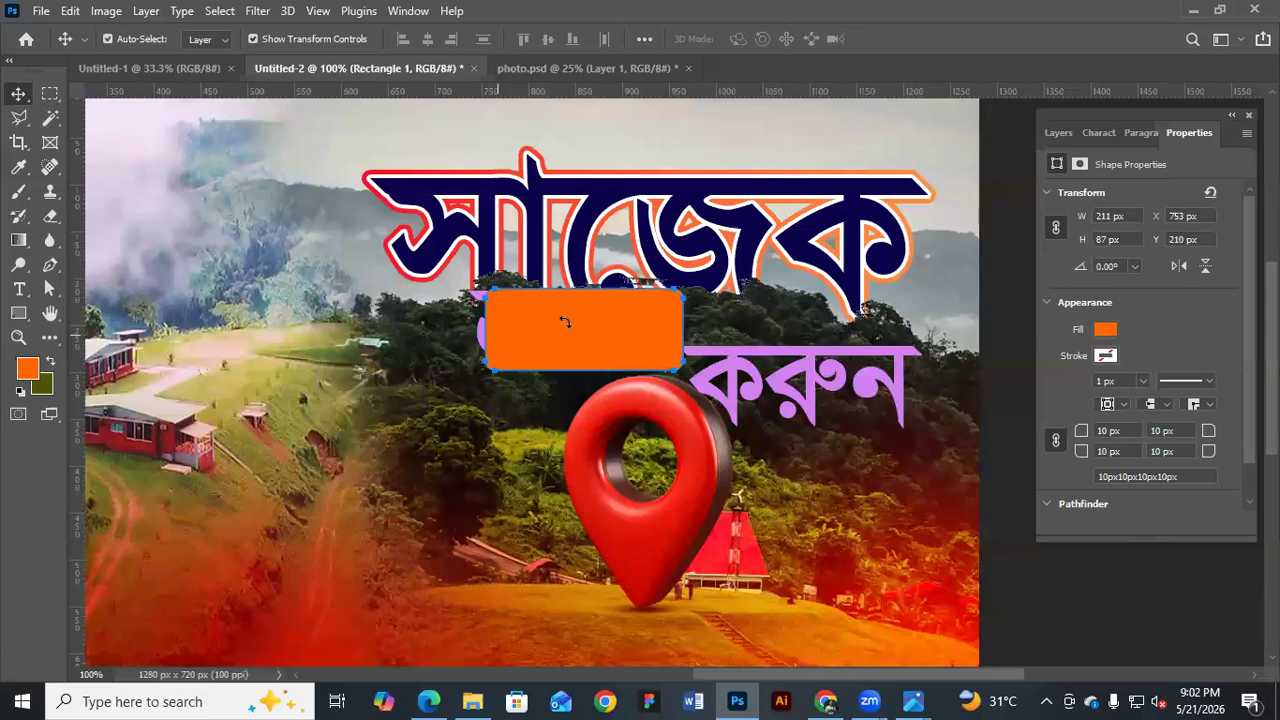
pyautogui.moveTo(547, 331); pyautogui.dragTo(515, 346)
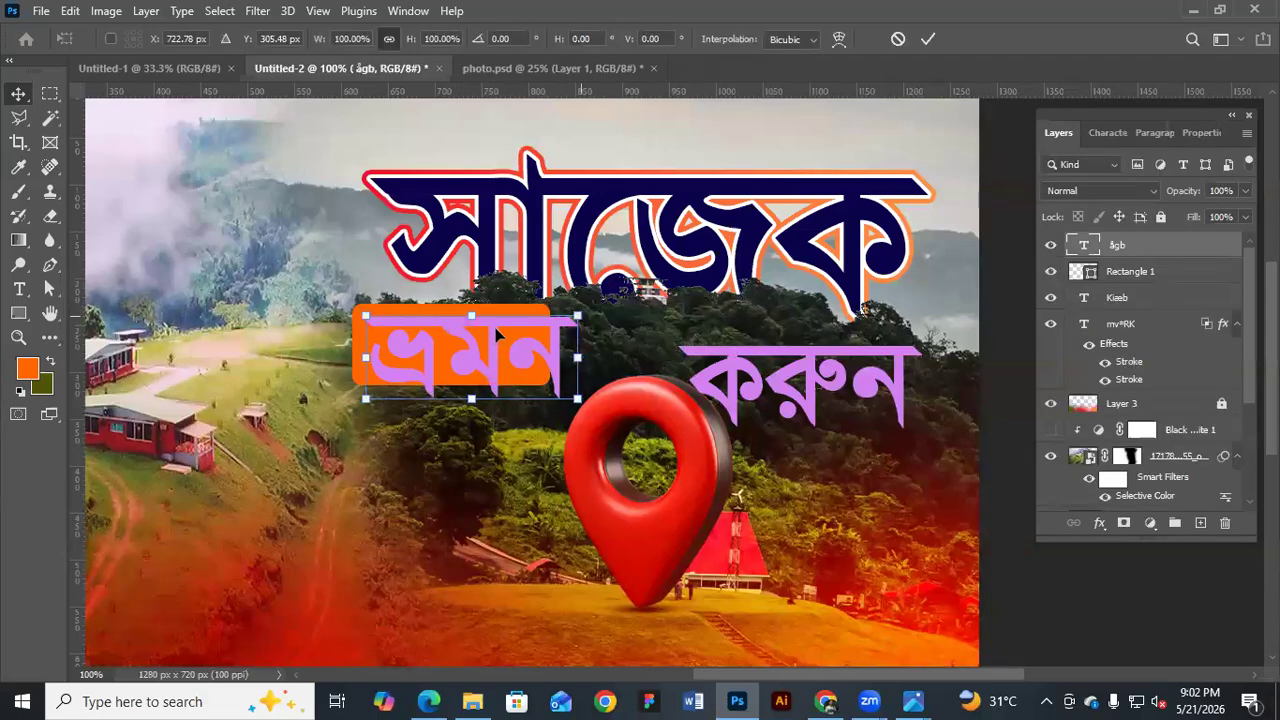
# Scale "ভ্রমন" to 74.17% and fit it inside the orange rectangle
pyautogui.moveTo(578, 316); pyautogui.dragTo(486, 330)
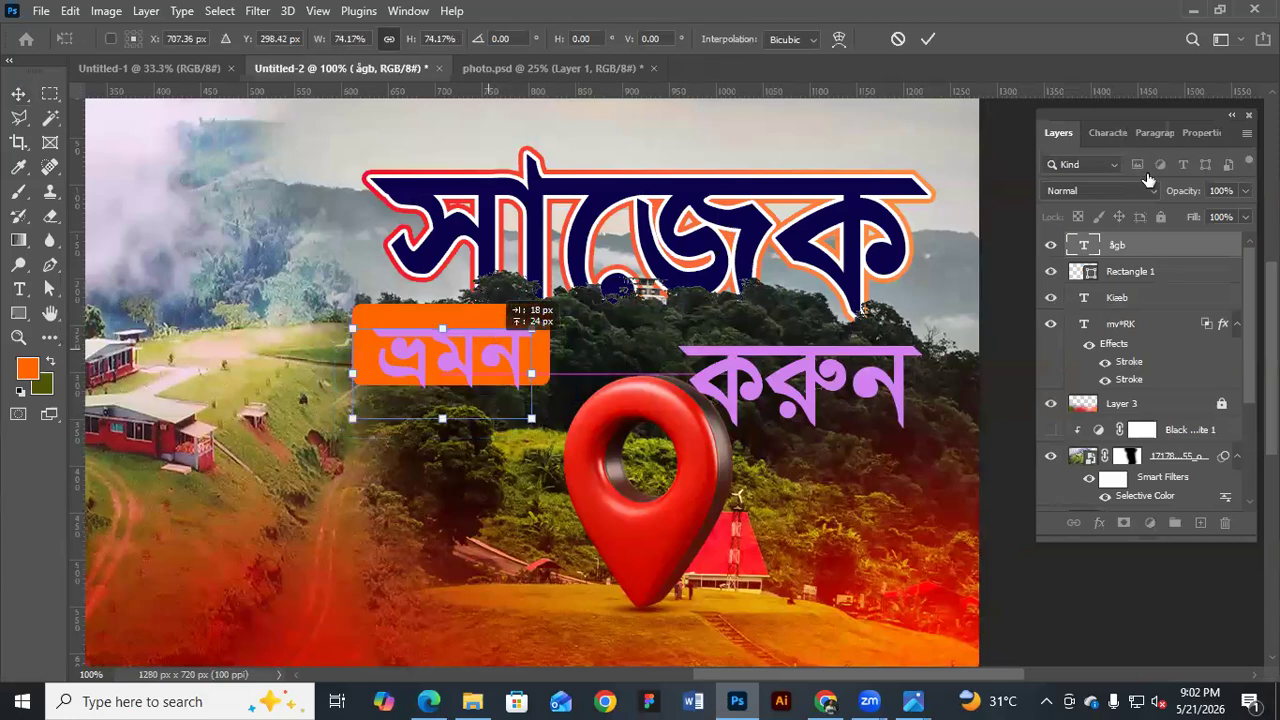
pyautogui.press('Return')
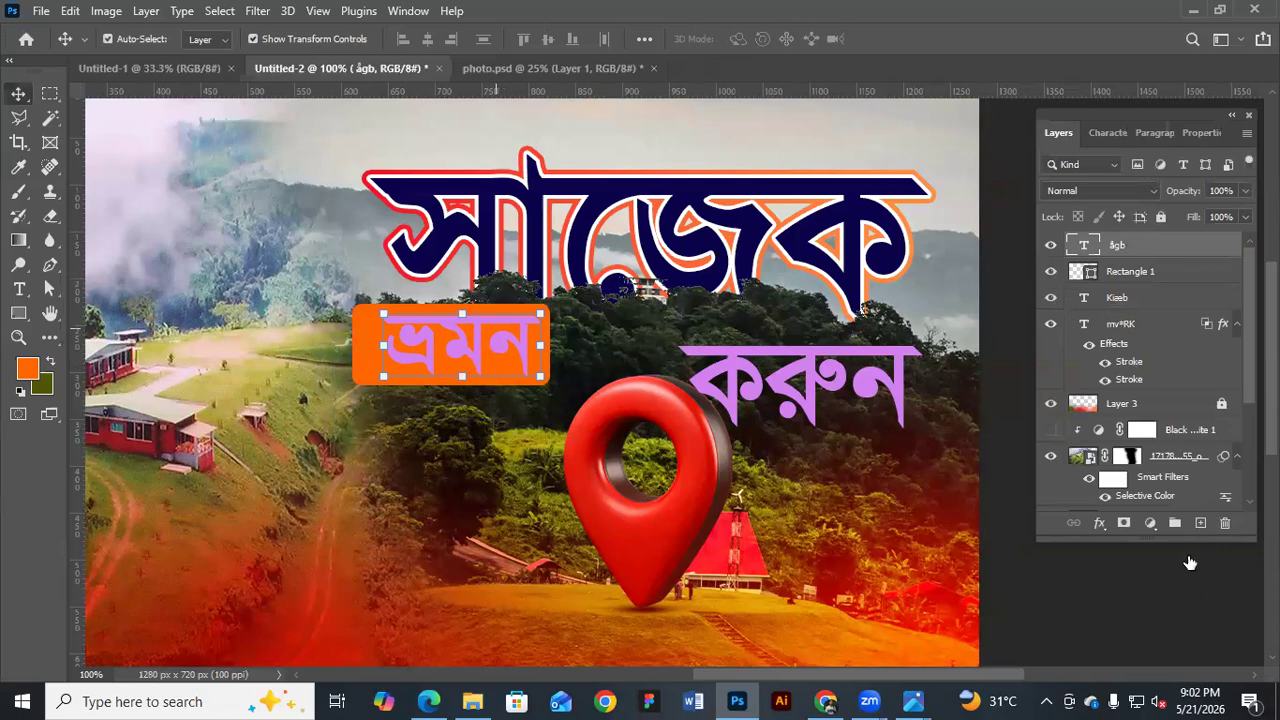
pyautogui.press('Left')
pyautogui.press('Left')
pyautogui.press('Left')
pyautogui.press('Left')
pyautogui.press('Left')
pyautogui.press('Left')
pyautogui.press('Left')
pyautogui.press('Left')
pyautogui.press('Left')
pyautogui.press('Down')
pyautogui.press('Down')
# Try the BrahmaputraMJ font and the black color #000000 on the "ভ্রমন" text
pyautogui.hotkey('ctrl', 't')
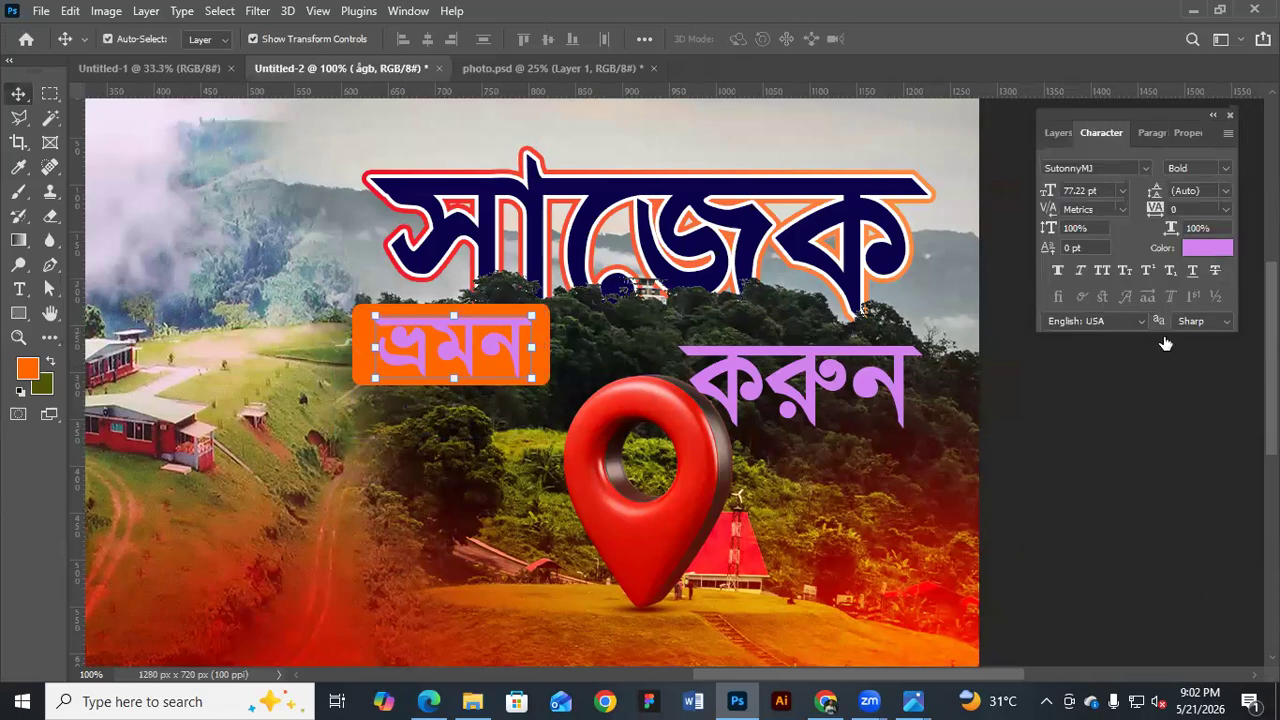
pyautogui.click(1145, 168)
pyautogui.scroll(-5, 1165, 343)
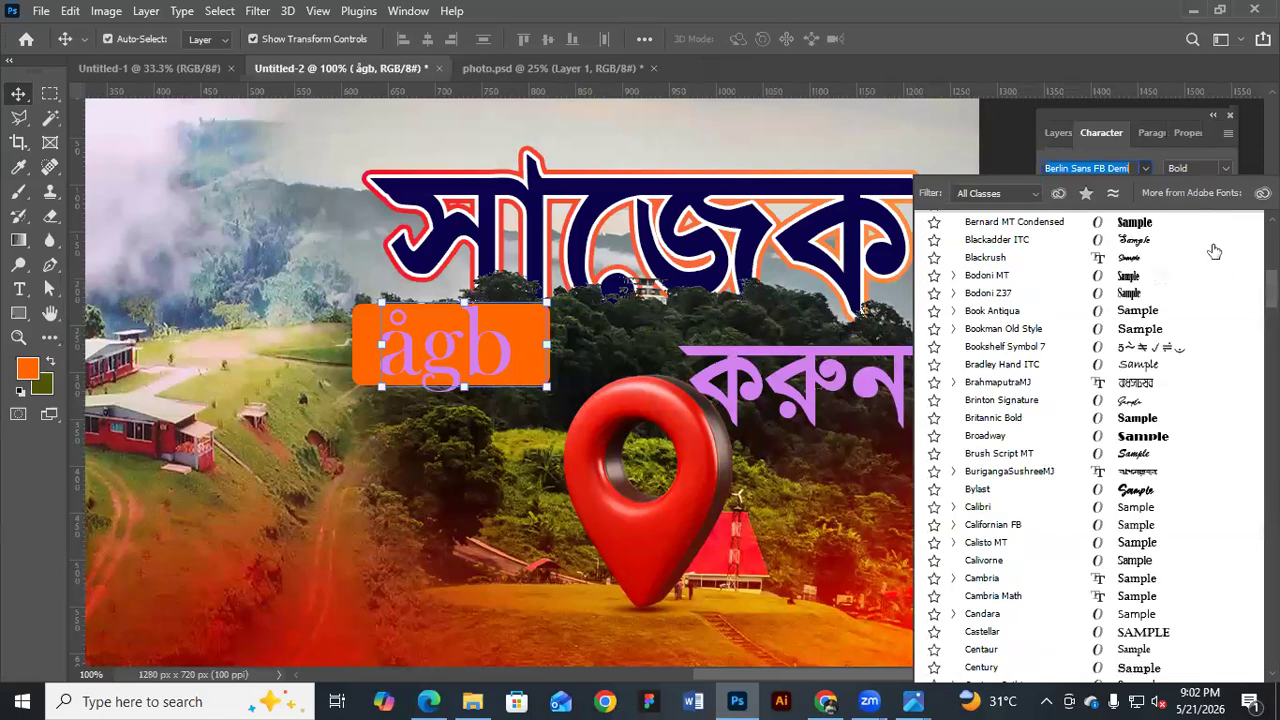
pyautogui.scroll(-1, 1214, 252)
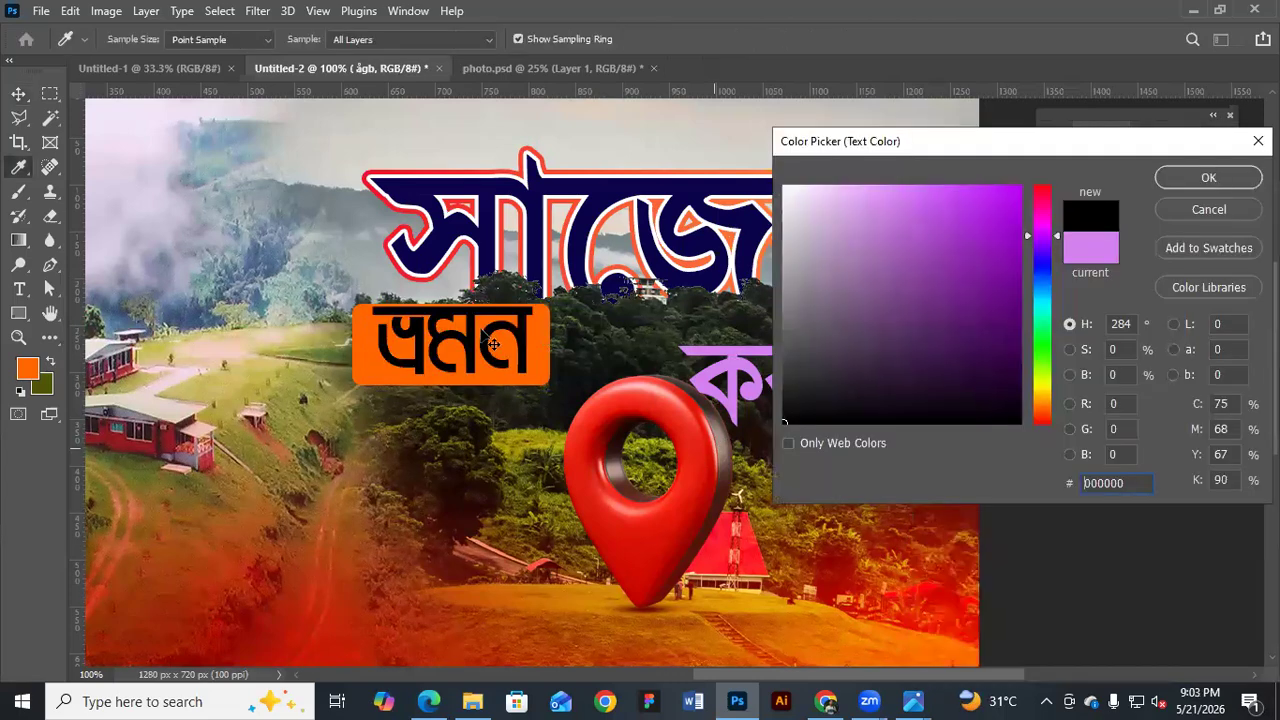
pyautogui.press('Escape')
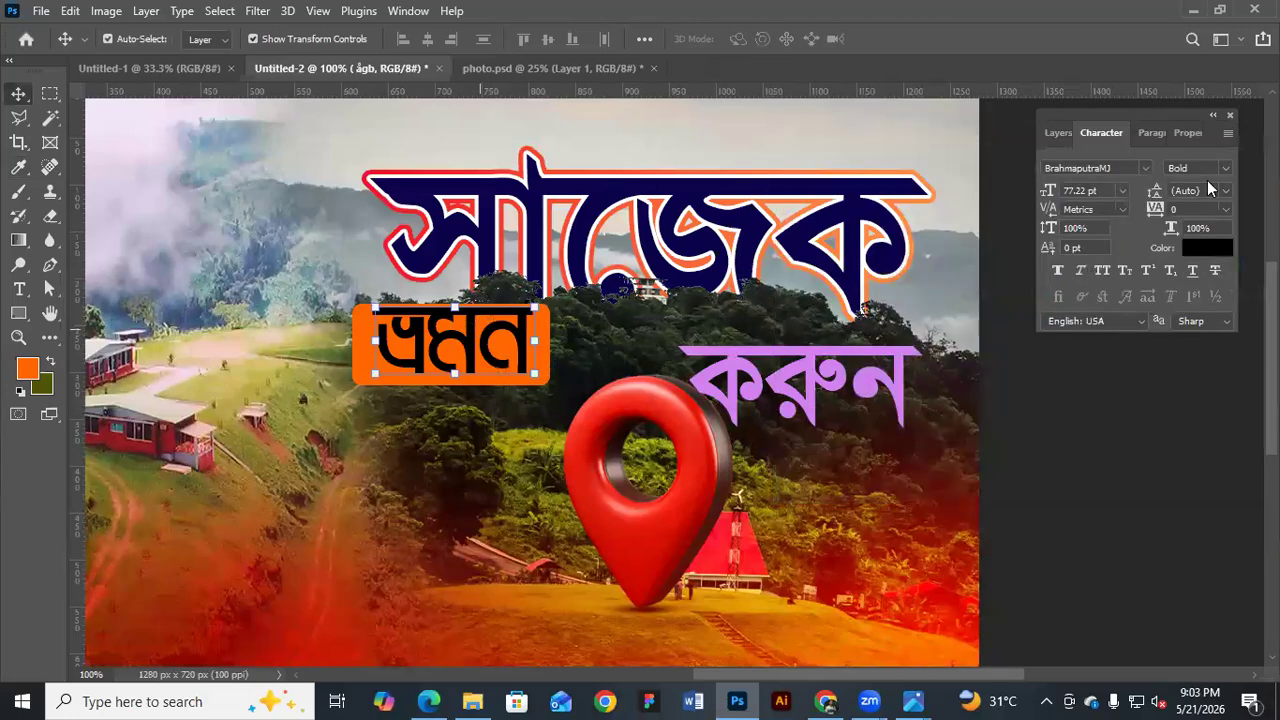
# Recolor the rectangle dark navy #09044a and the "ভ্রমন" text white #ffffff
pyautogui.hotkey('shift', 'Down')
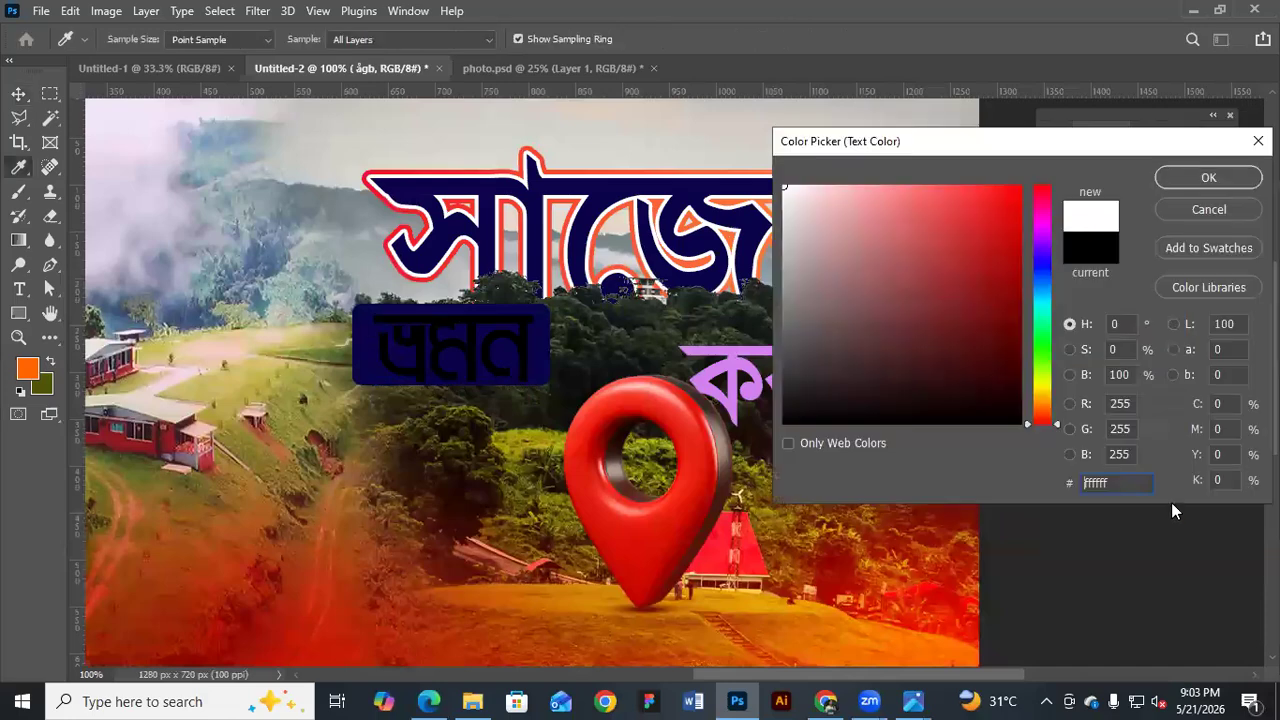
pyautogui.press('Return')
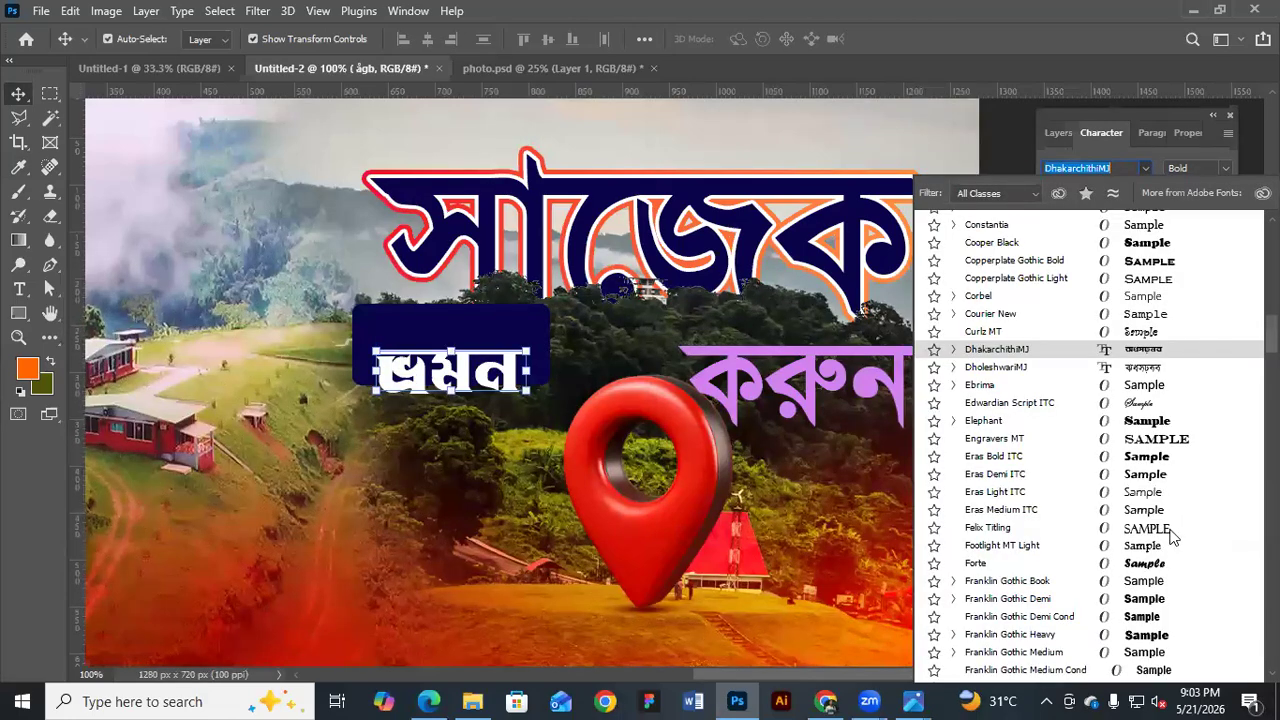
# Preview other fonts on "ভ্রমন" and set it to KhooaiMJ Bold
pyautogui.scroll(-8, 1173, 537)
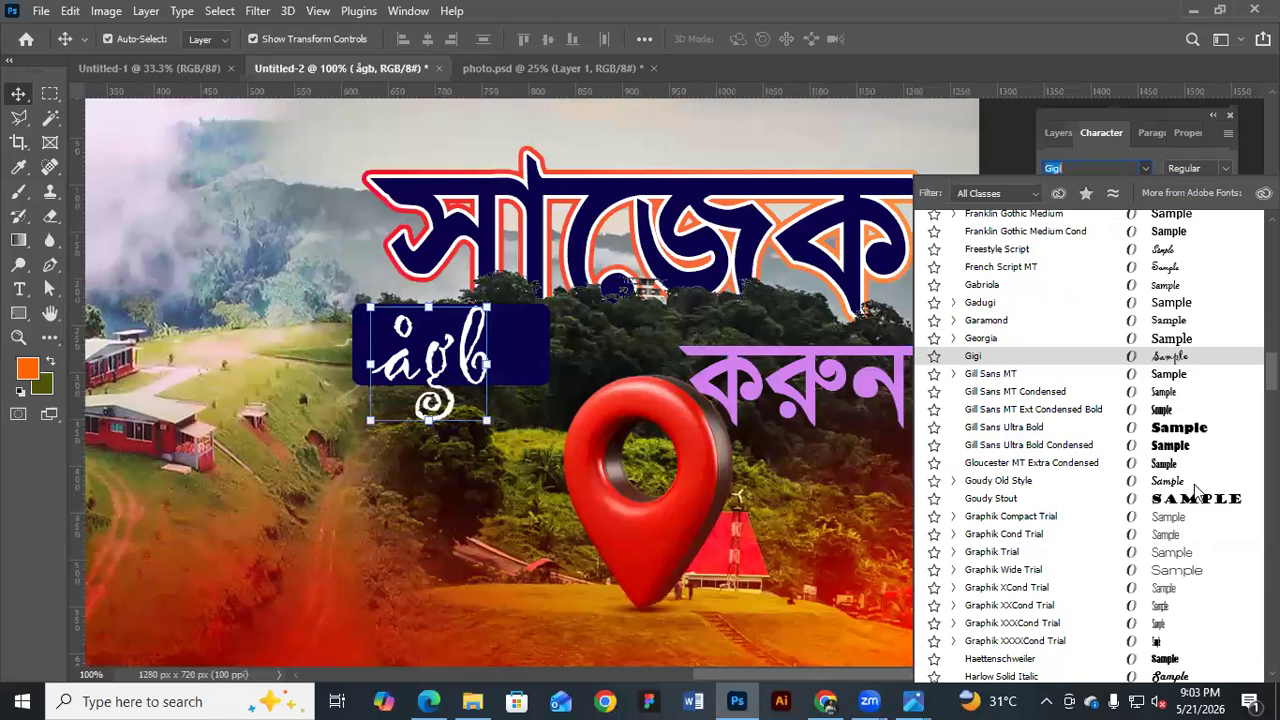
pyautogui.write('Ju')
pyautogui.press('Down')
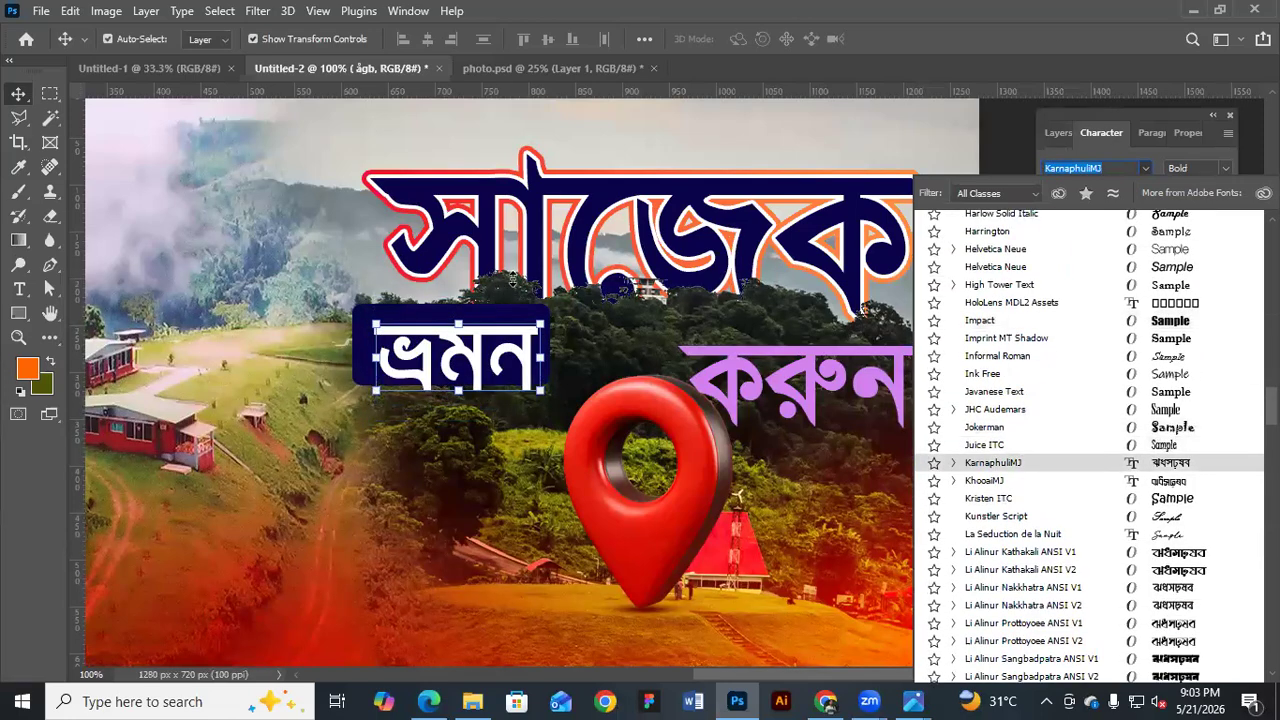
pyautogui.press('Down')
pyautogui.press('Down')
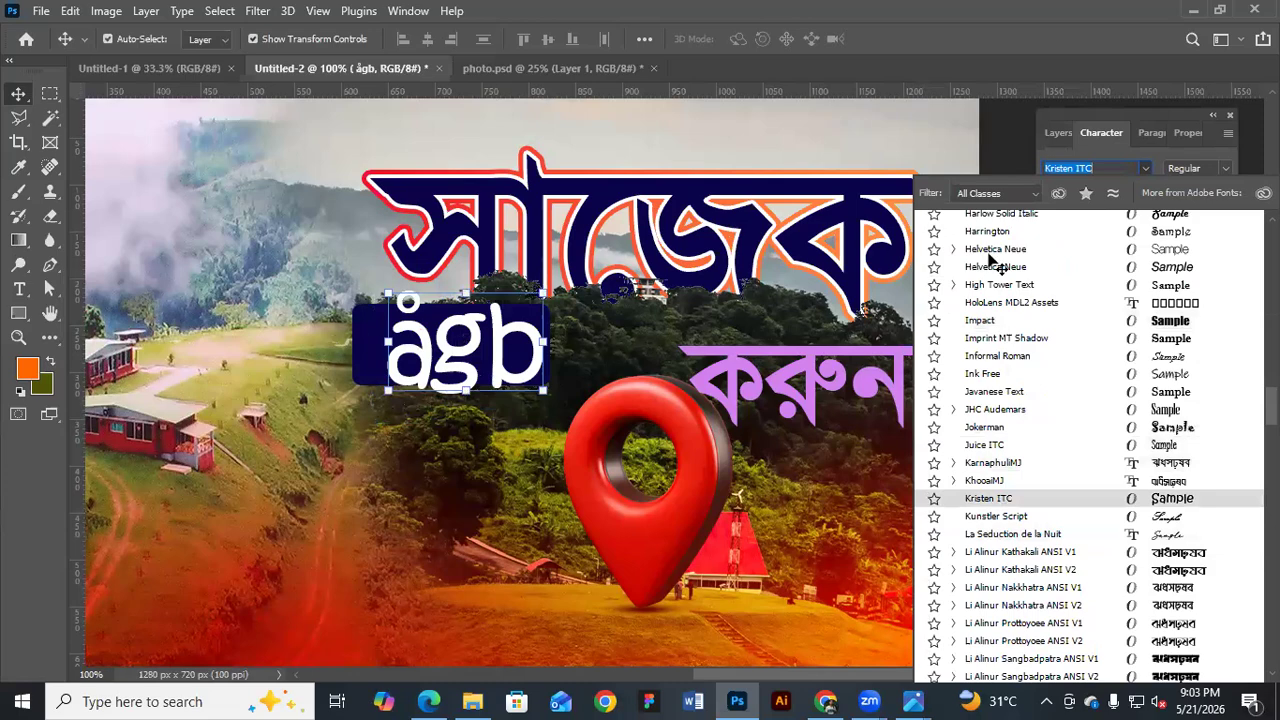
pyautogui.press('Up')
pyautogui.press('Return')
pyautogui.click(1029, 221)
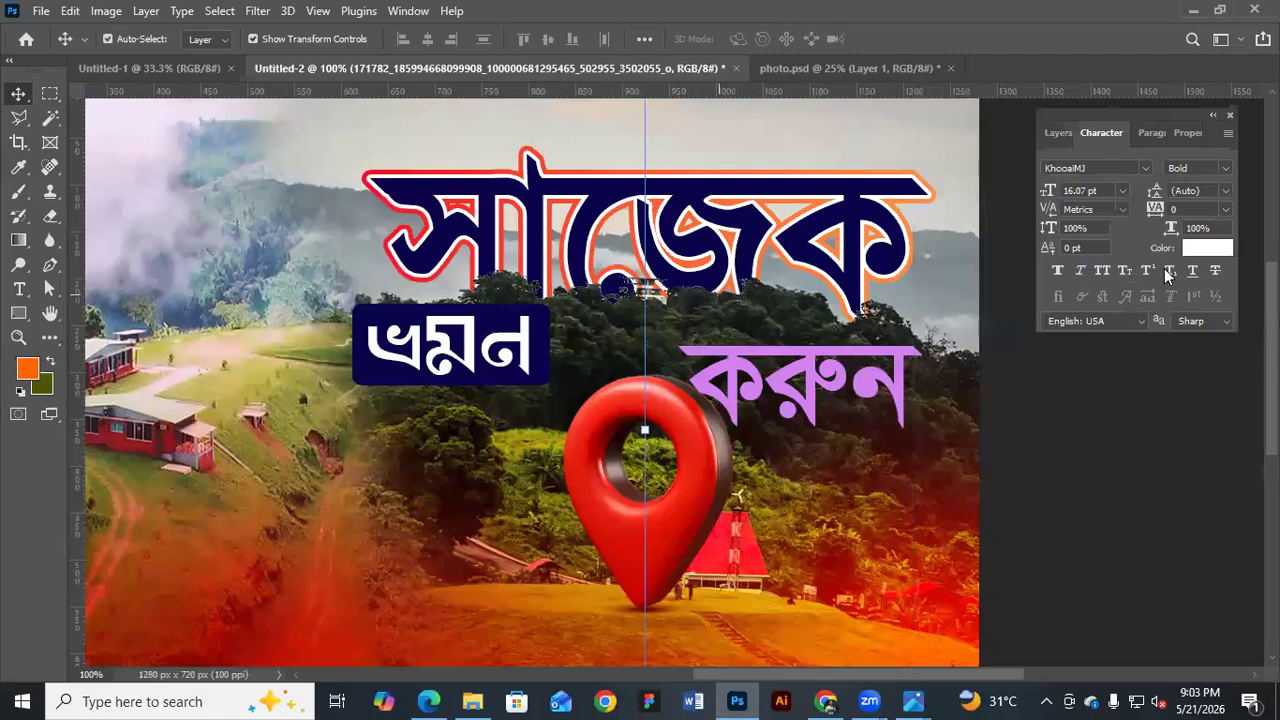
# Lock the masked hill photo layer and move "ভ্রমন" with its rectangle about 102 px right and 12 px up
pyautogui.click(1058, 132)
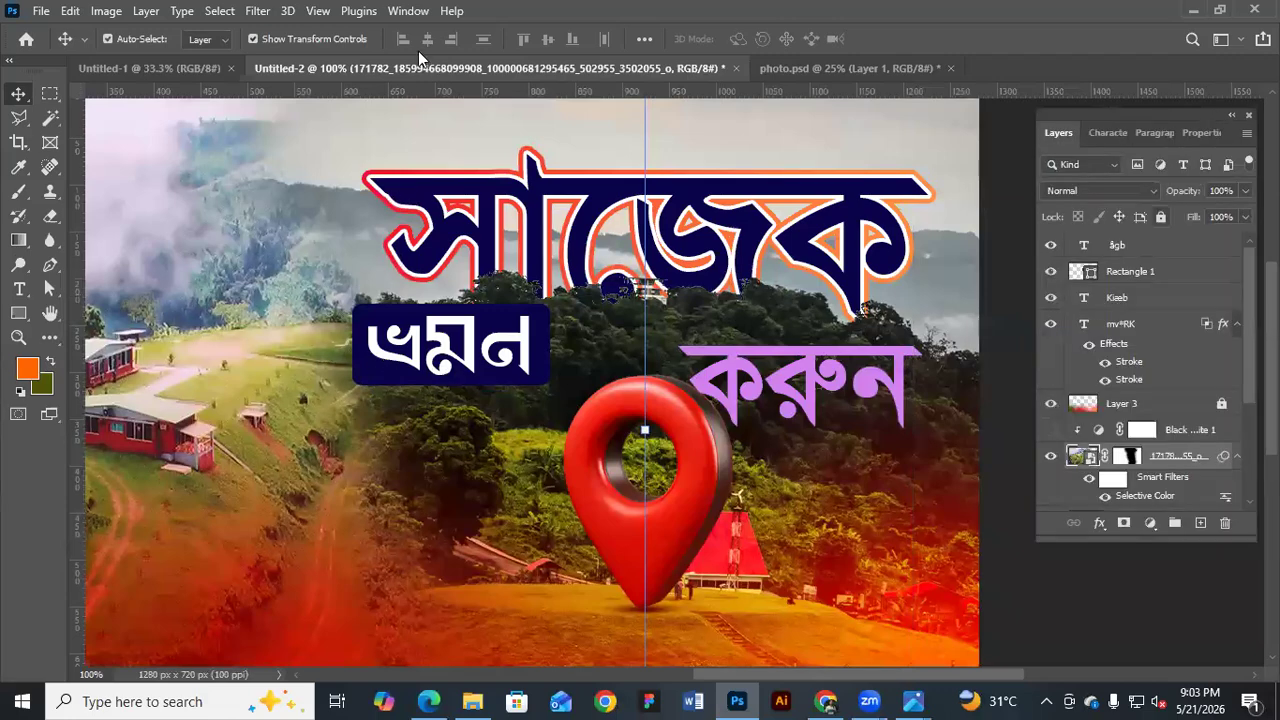
pyautogui.moveTo(324, 311); pyautogui.dragTo(615, 298)
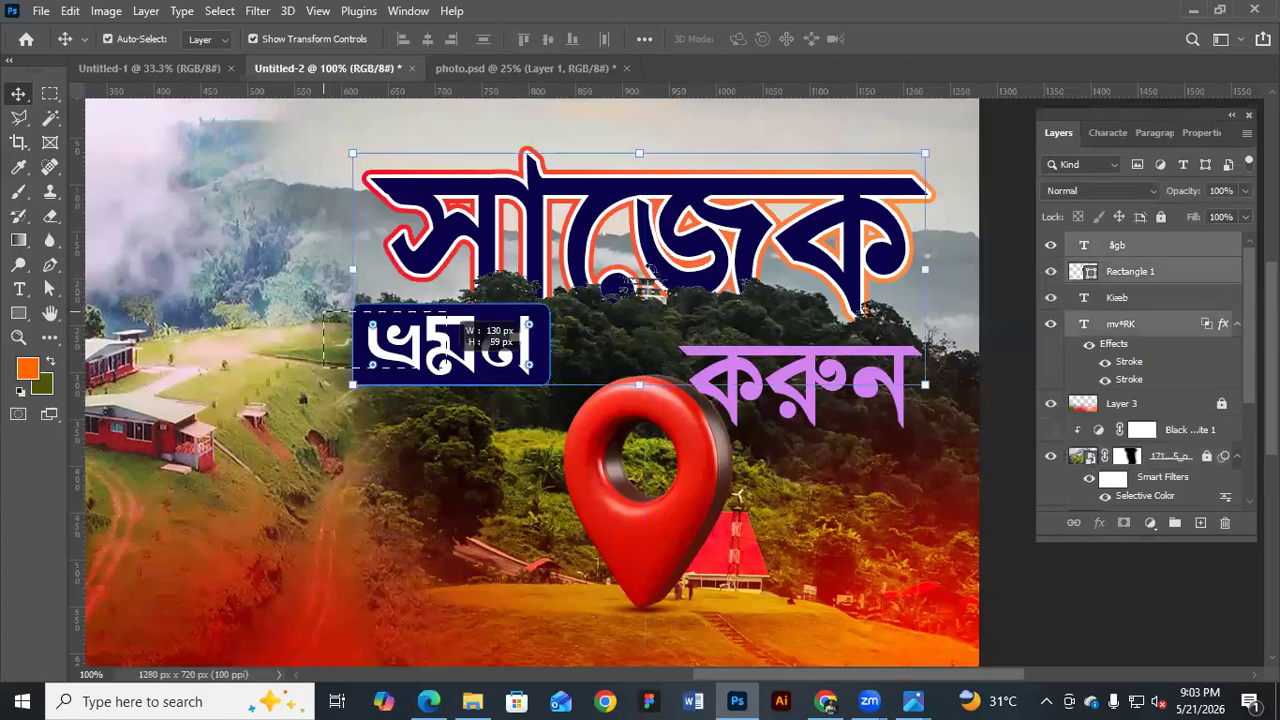
pyautogui.keyDown('shift'); pyautogui.click(648, 264); pyautogui.keyUp('shift')
pyautogui.moveTo(462, 331); pyautogui.dragTo(617, 326)
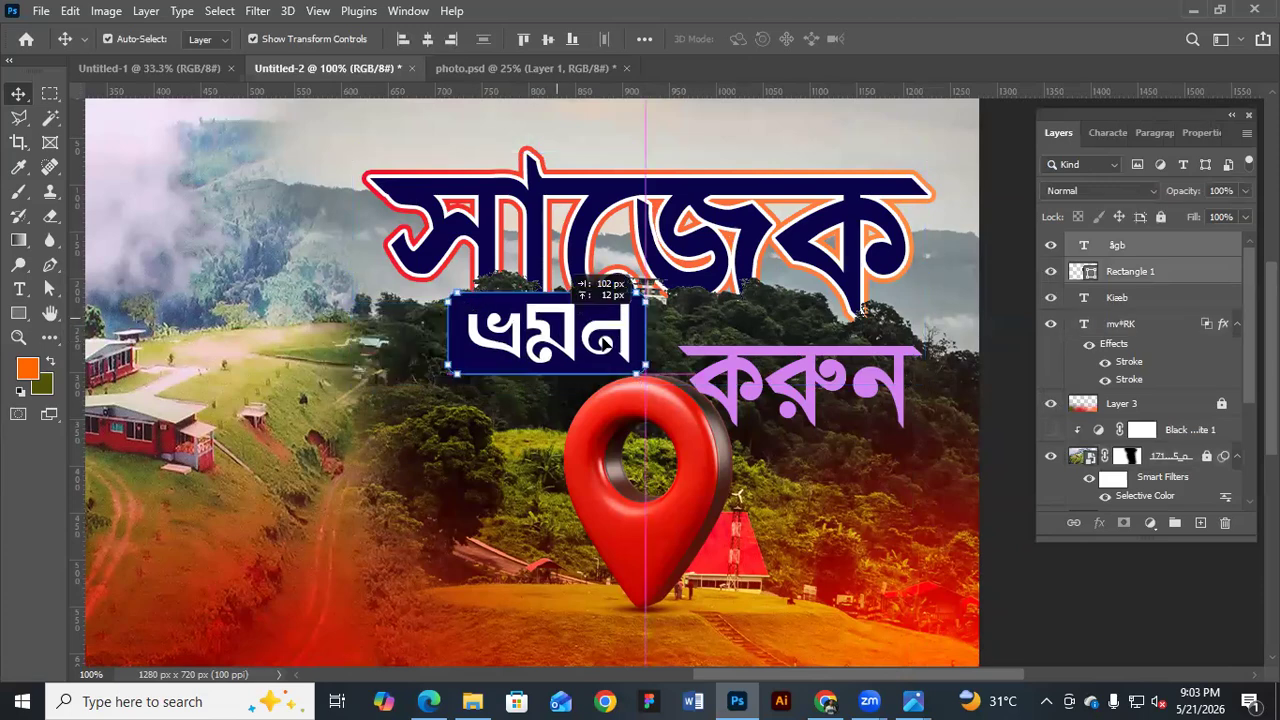
# Rotate "ভ্রমন" and its rectangle to -6.75° and scale them to 92.61%, placing them just above the location pin
pyautogui.moveTo(653, 286); pyautogui.dragTo(655, 271)
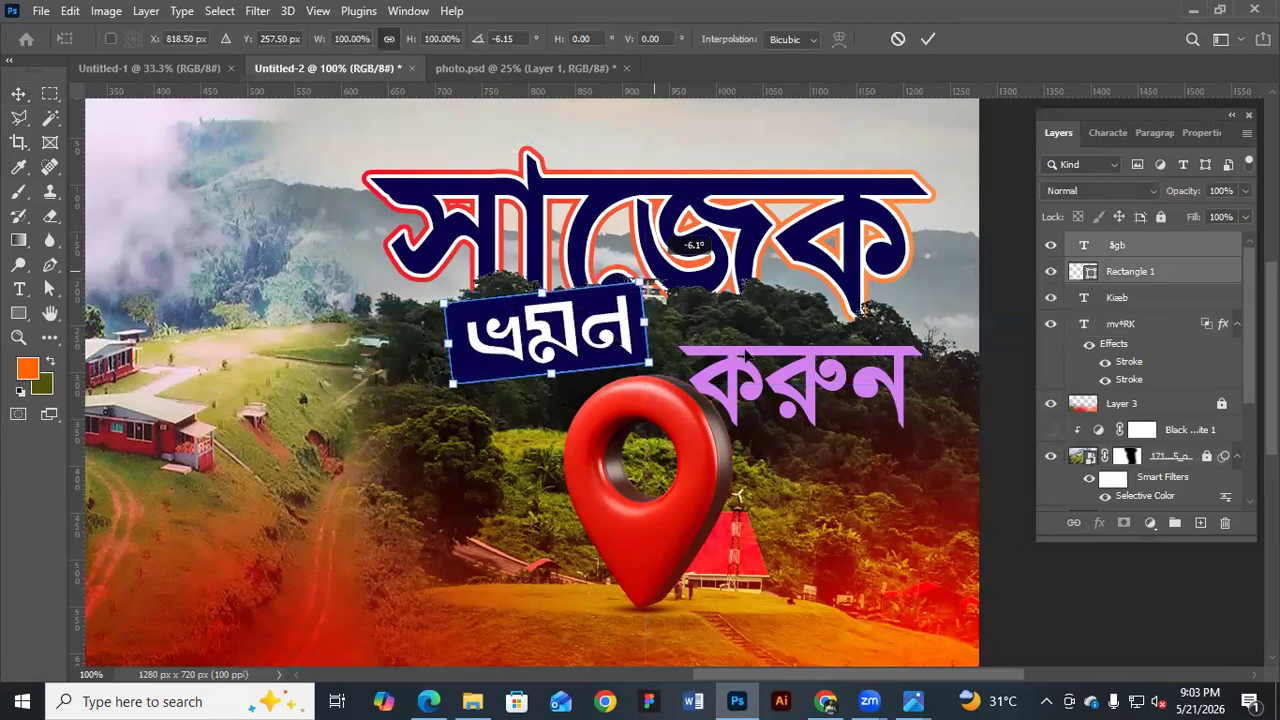
pyautogui.moveTo(584, 324); pyautogui.dragTo(600, 325)
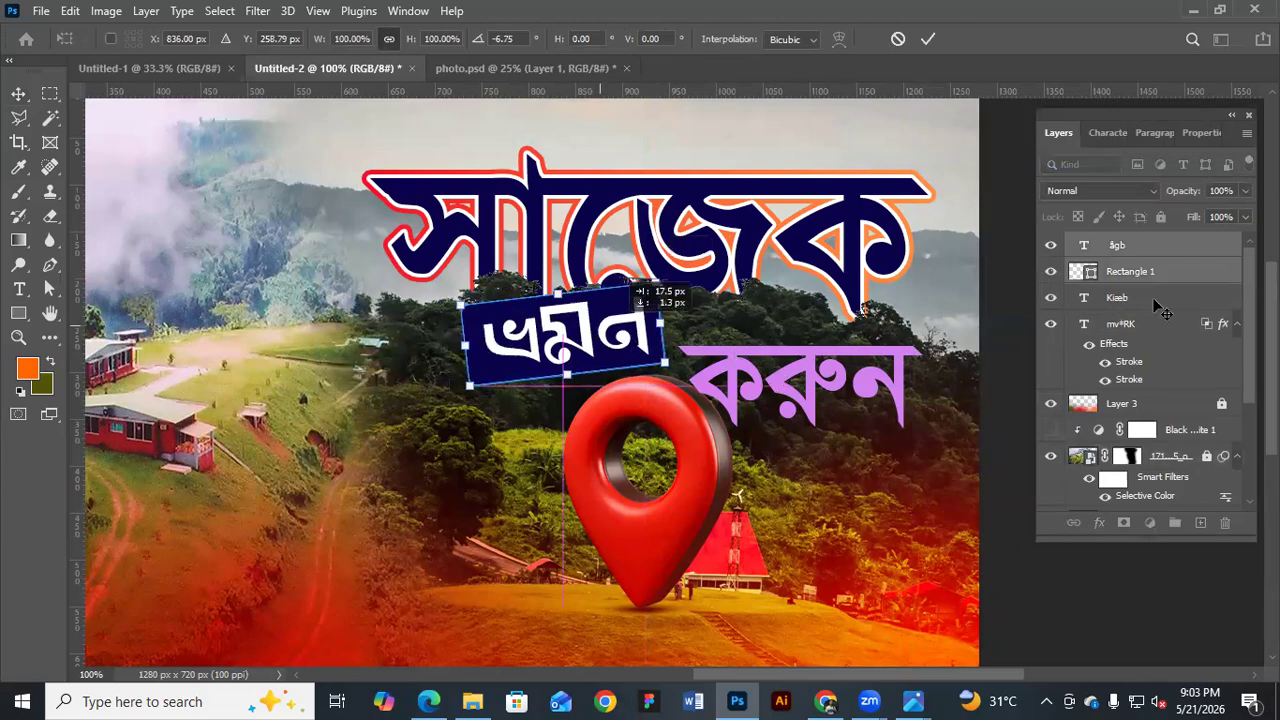
pyautogui.moveTo(460, 305); pyautogui.dragTo(475, 310)
pyautogui.moveTo(604, 342)
pyautogui.mouseDown()
pyautogui.moveTo(612, 331)
pyautogui.moveTo(615, 343)
pyautogui.mouseUp()
pyautogui.press('Return')
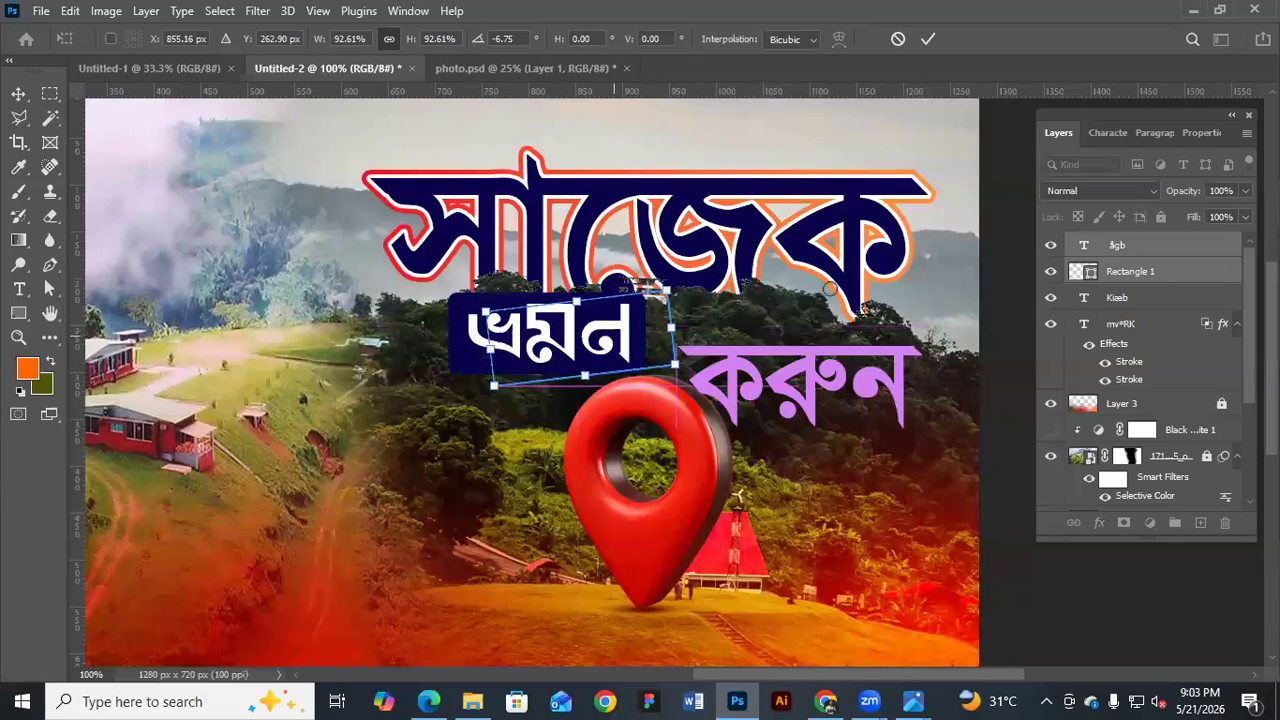
# Apply the label transform and recolor the rectangle behind "ভ্রমন" dark green
pyautogui.doubleClick(1083, 271)
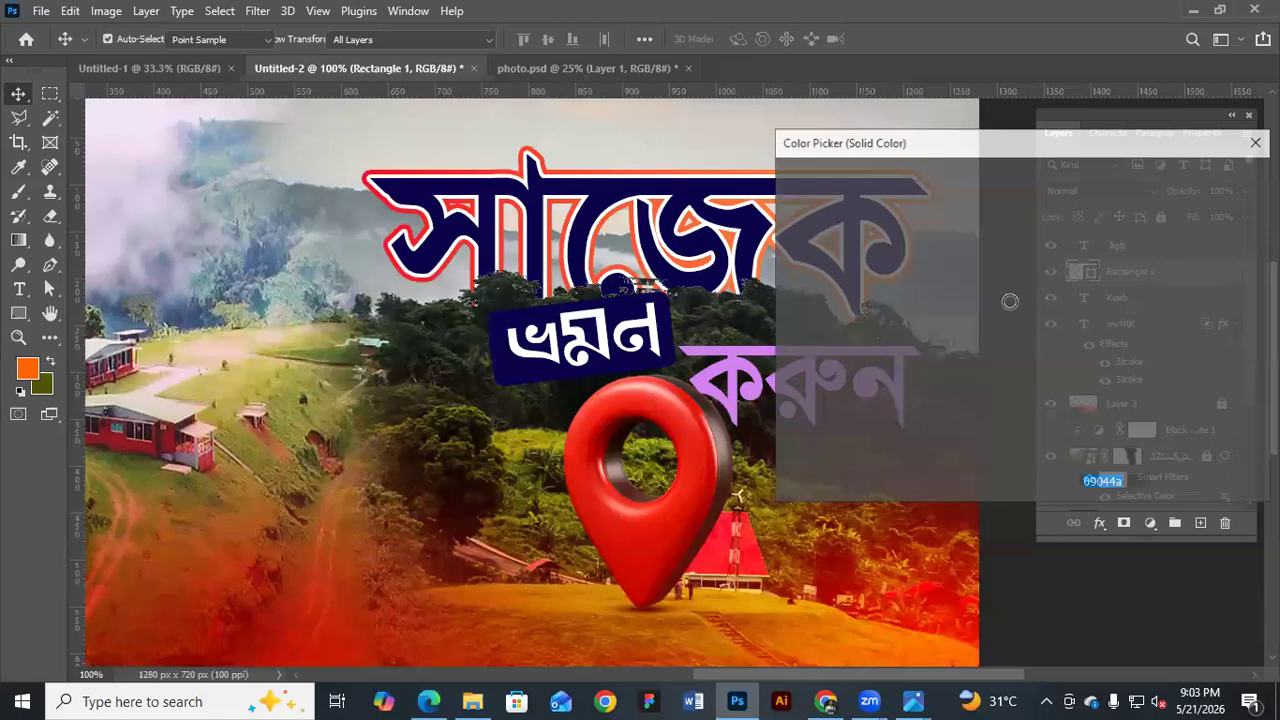
pyautogui.click(1055, 326)
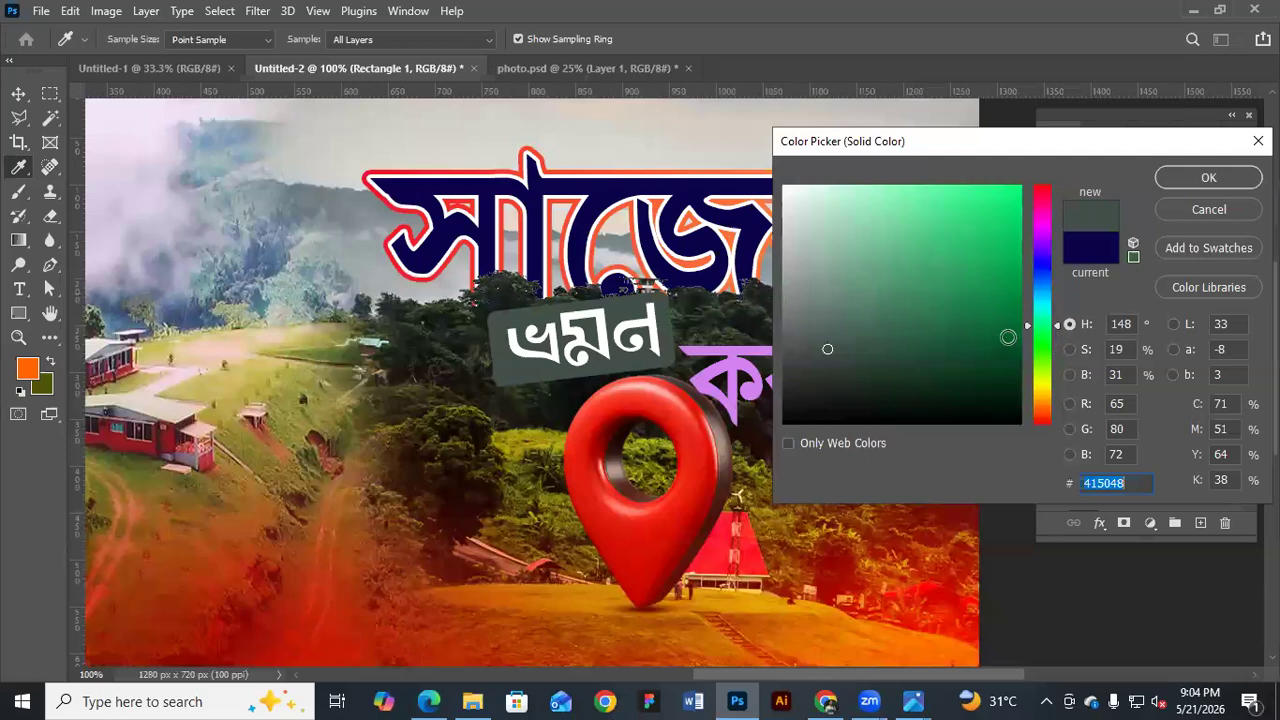
pyautogui.click(1013, 255)
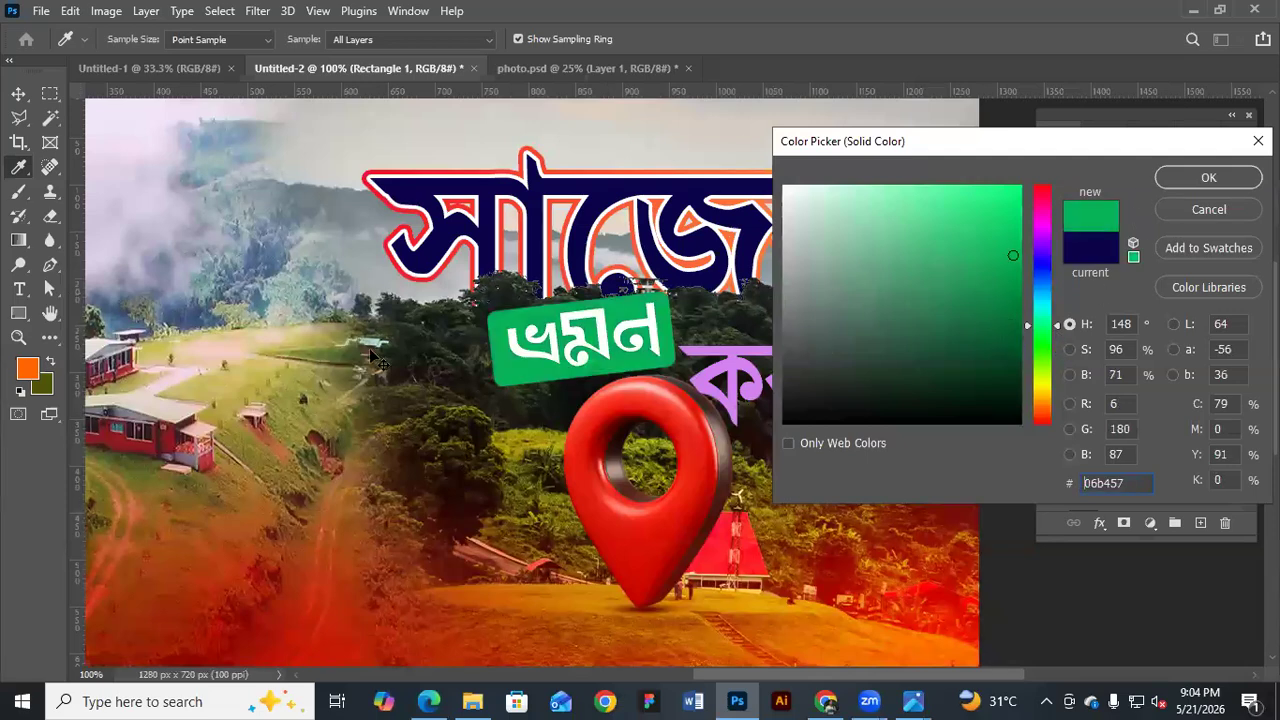
pyautogui.click(492, 330)
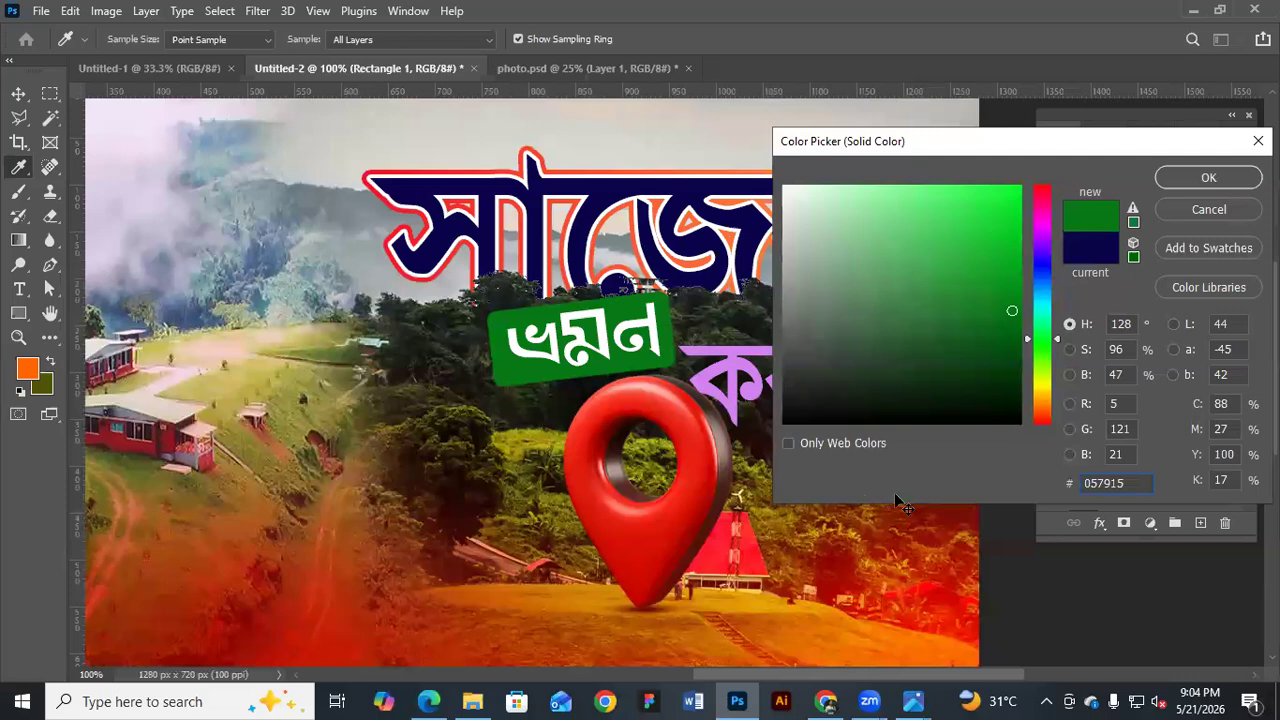
pyautogui.click(1006, 338)
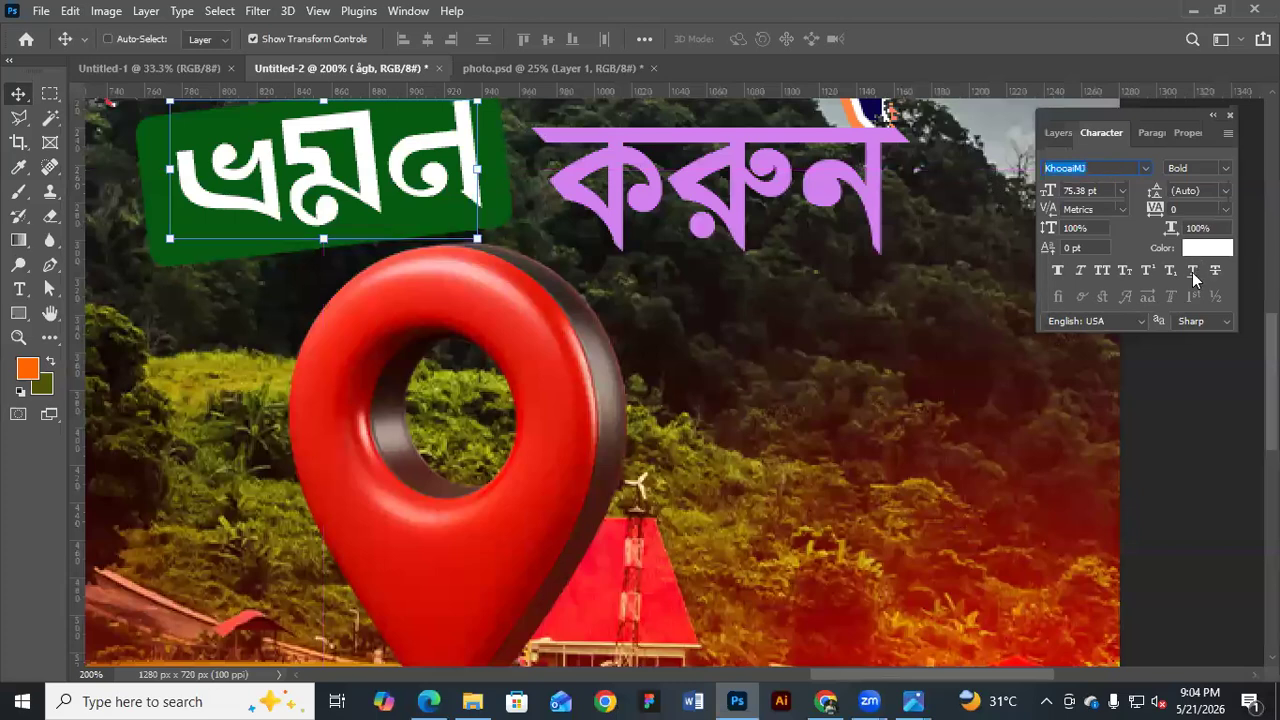
# Try the KhooaiMJ Bold font on "করুন" and undo it
pyautogui.write('KhooaiMJ')
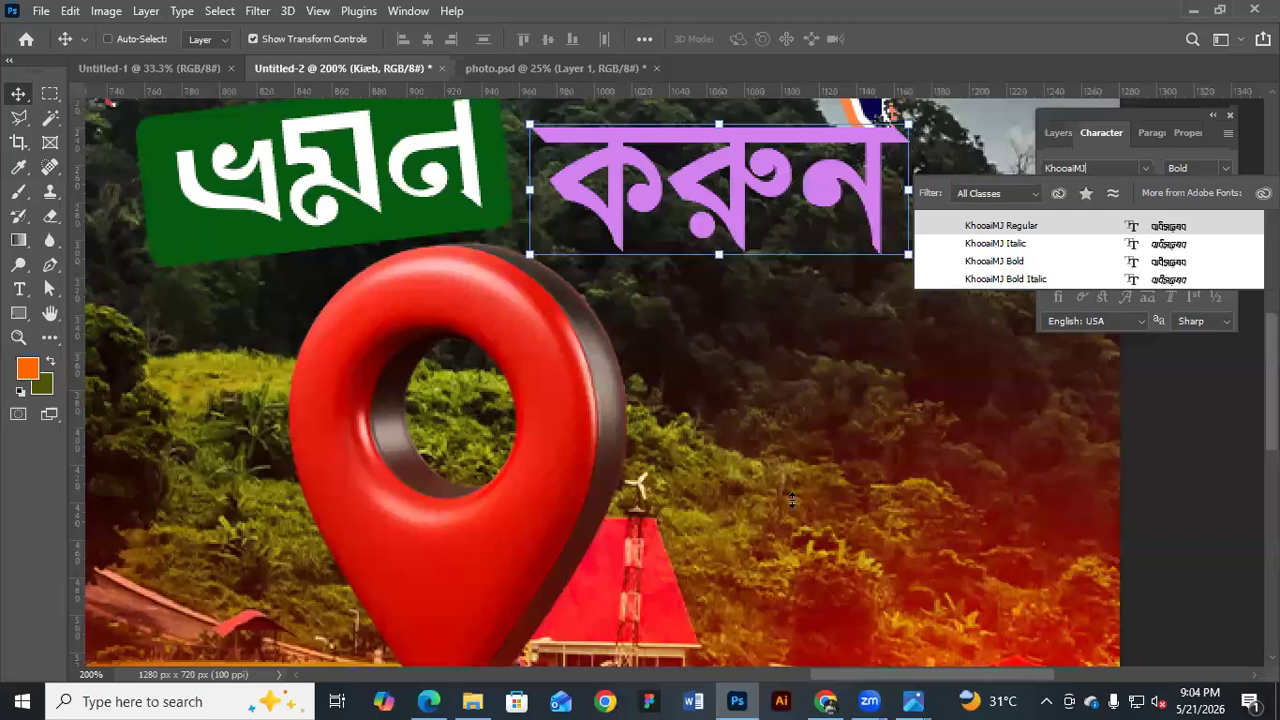
pyautogui.press('Down')
pyautogui.press('Down')
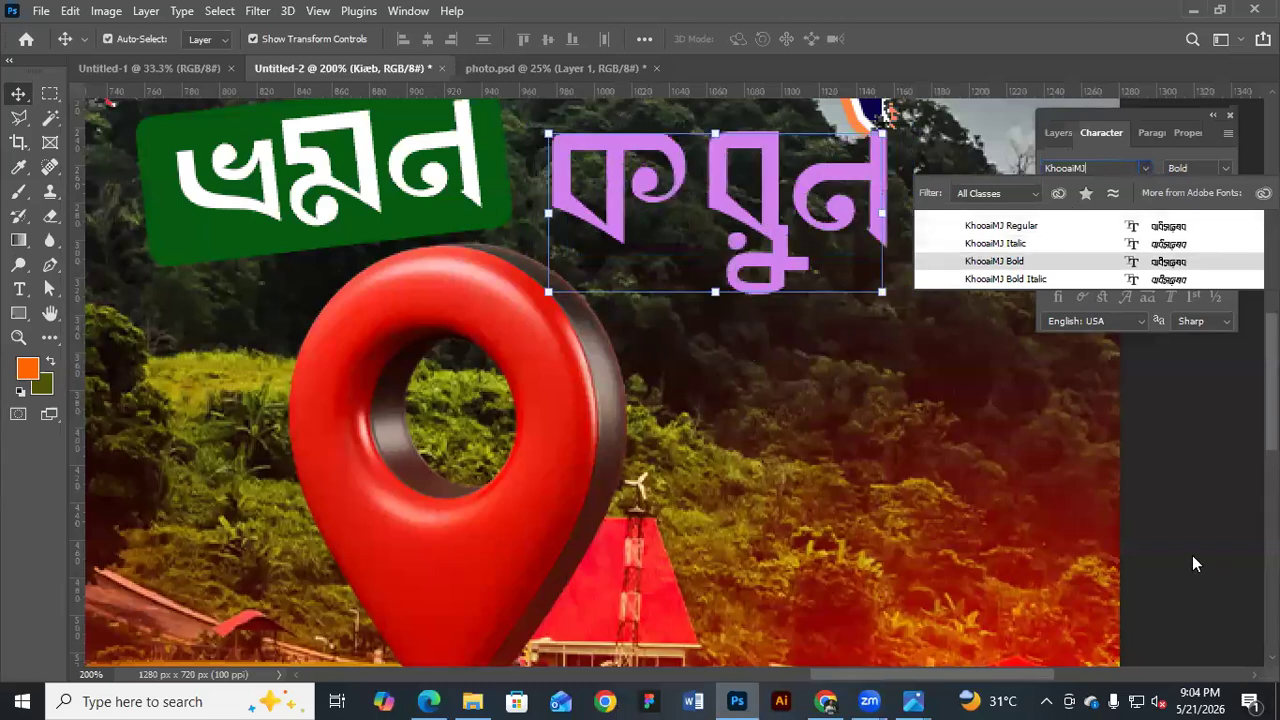
pyautogui.scroll(2, 1192, 555)
pyautogui.hotkey('ctrl', 'z')
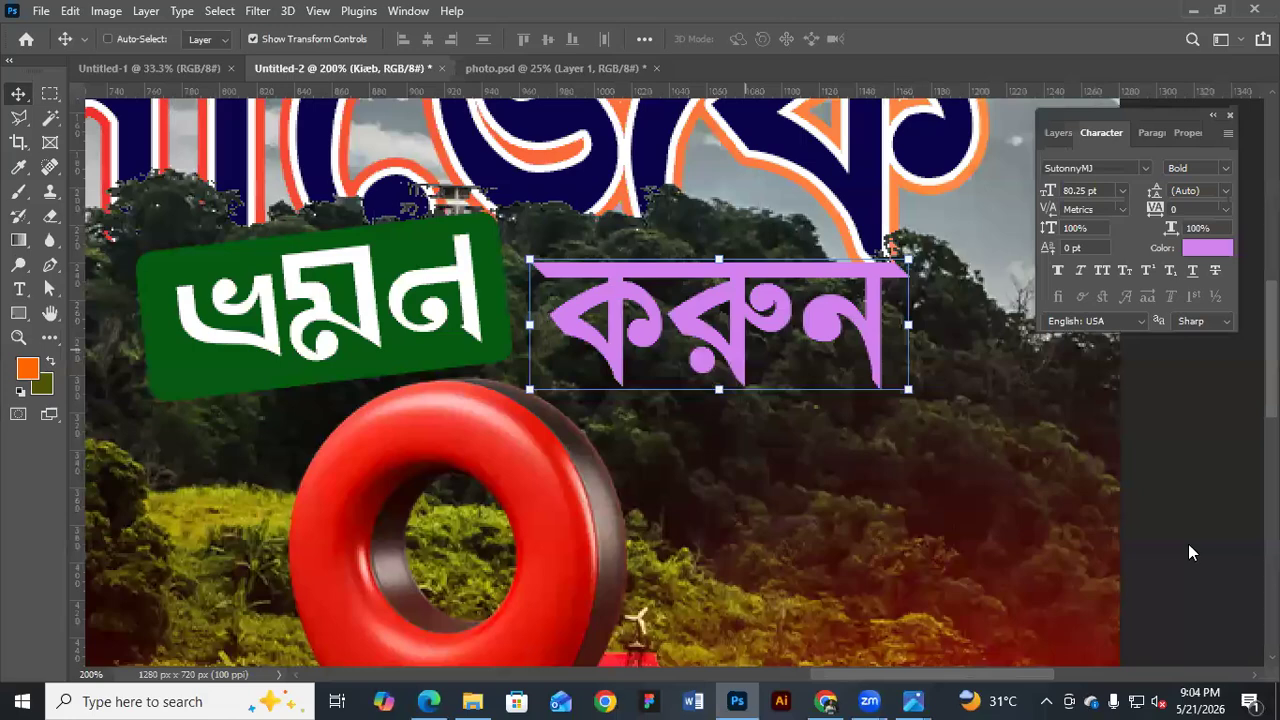
# Set "করুন" to the Li Alinur Kathakali font and scale it down to 65.04 pt beside the green "ভ্রমন" label
pyautogui.hotkey('ctrl', '-')
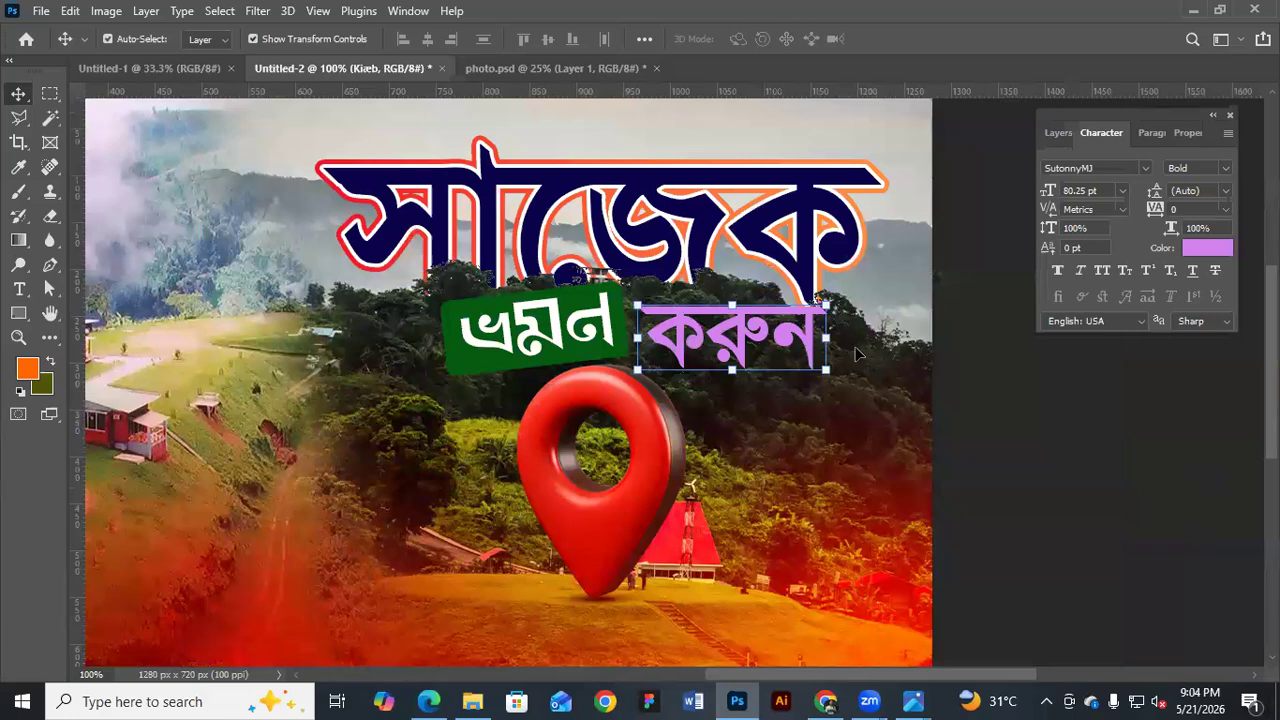
pyautogui.press('h')
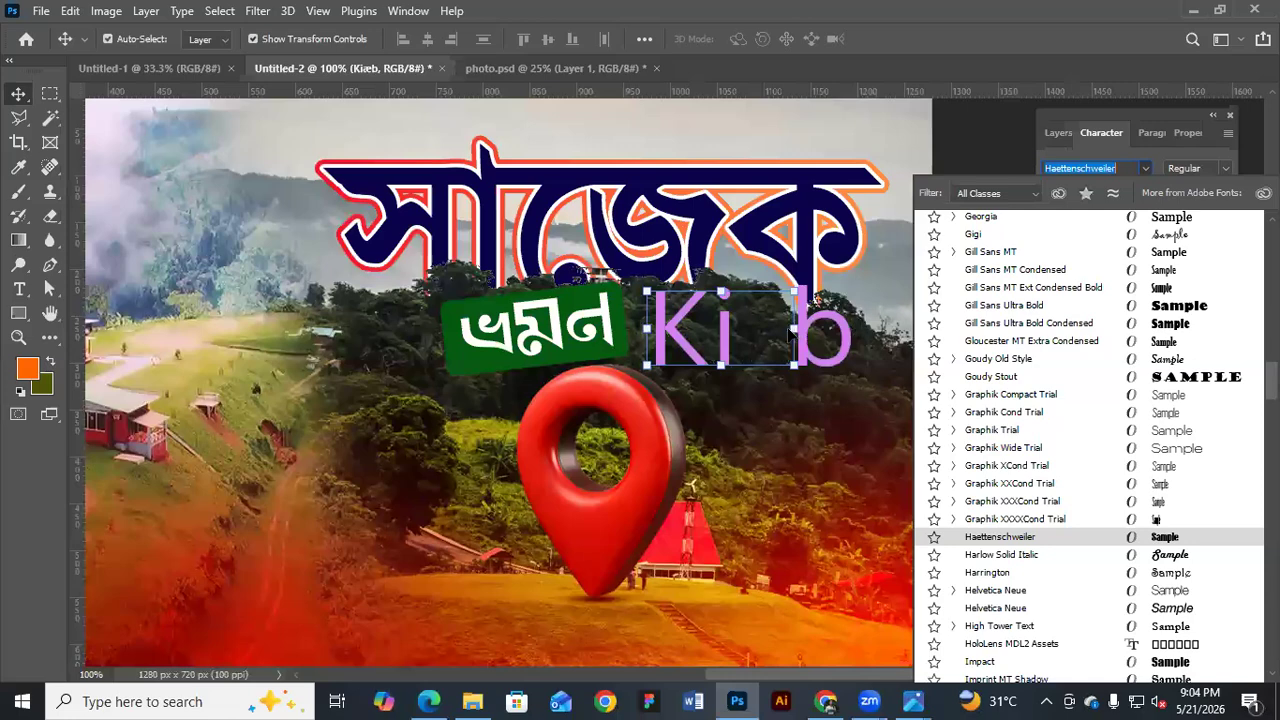
pyautogui.press('Escape')
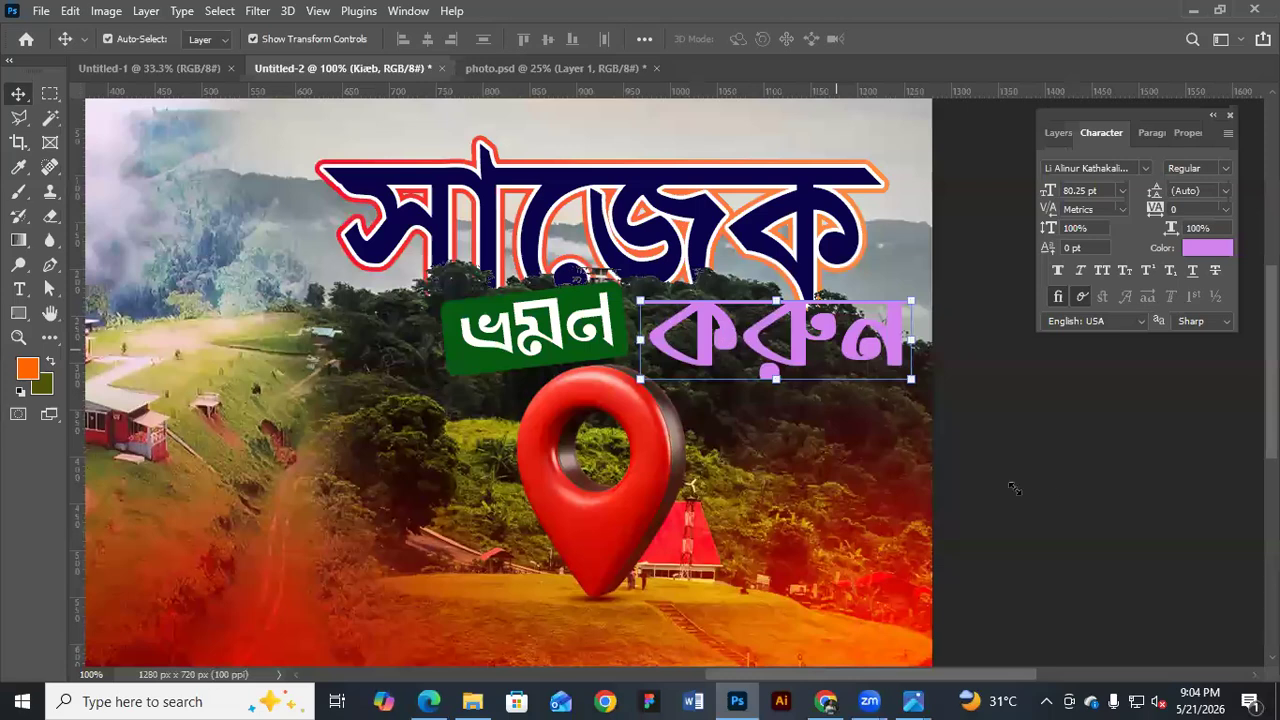
pyautogui.moveTo(715, 343); pyautogui.dragTo(697, 354)
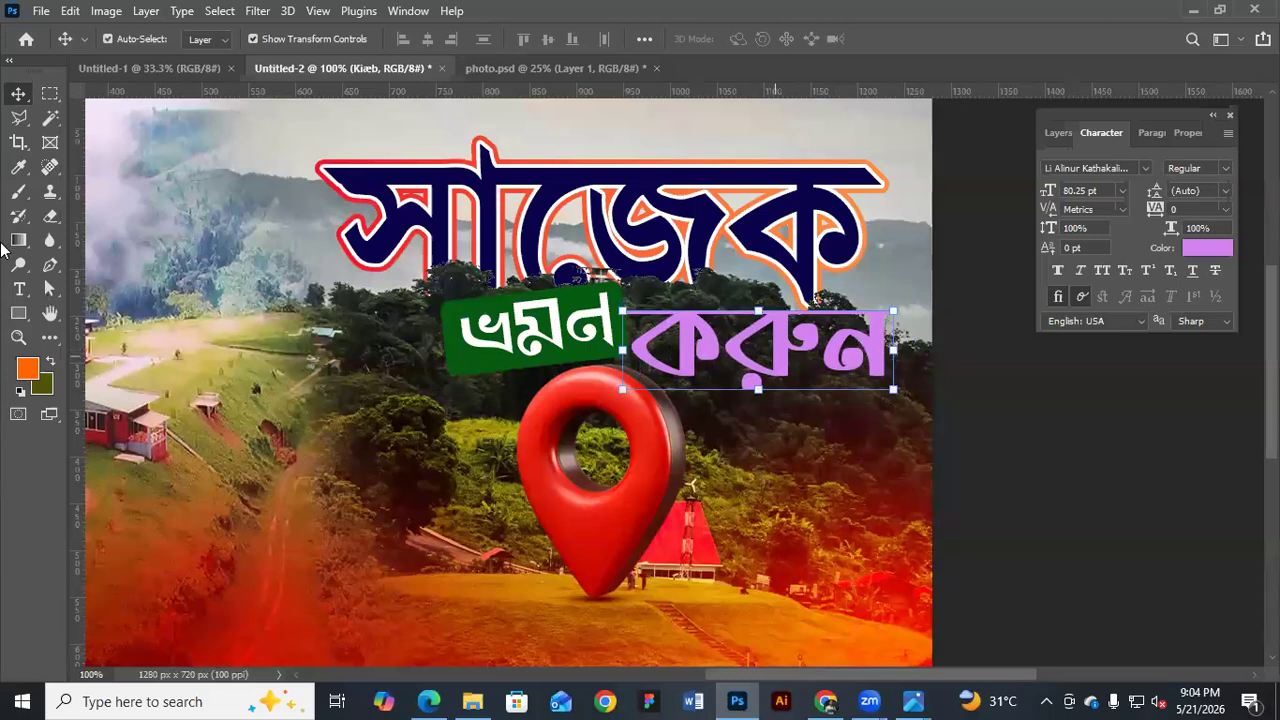
pyautogui.hotkey('ctrl', 'z')
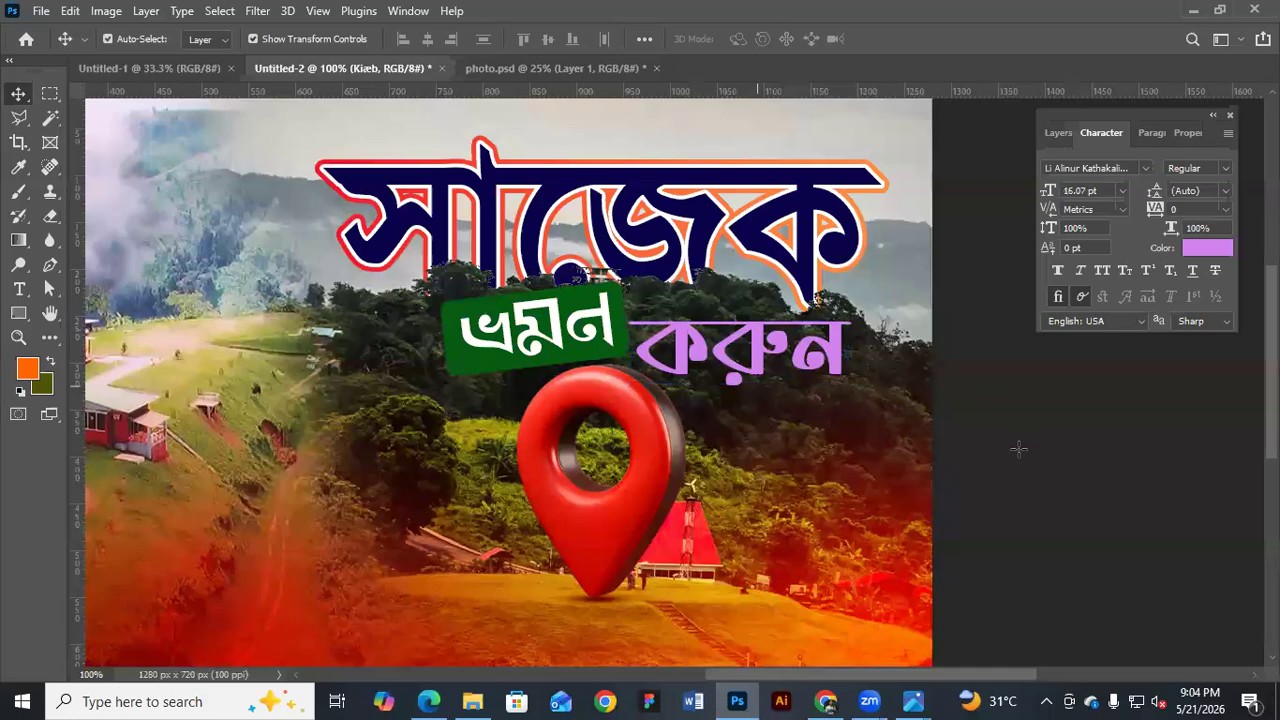
# Draw an orange rectangle about 255 x 89 px over "করুন" and round its corners to about 11 px
pyautogui.hotkey('ctrl', '+')
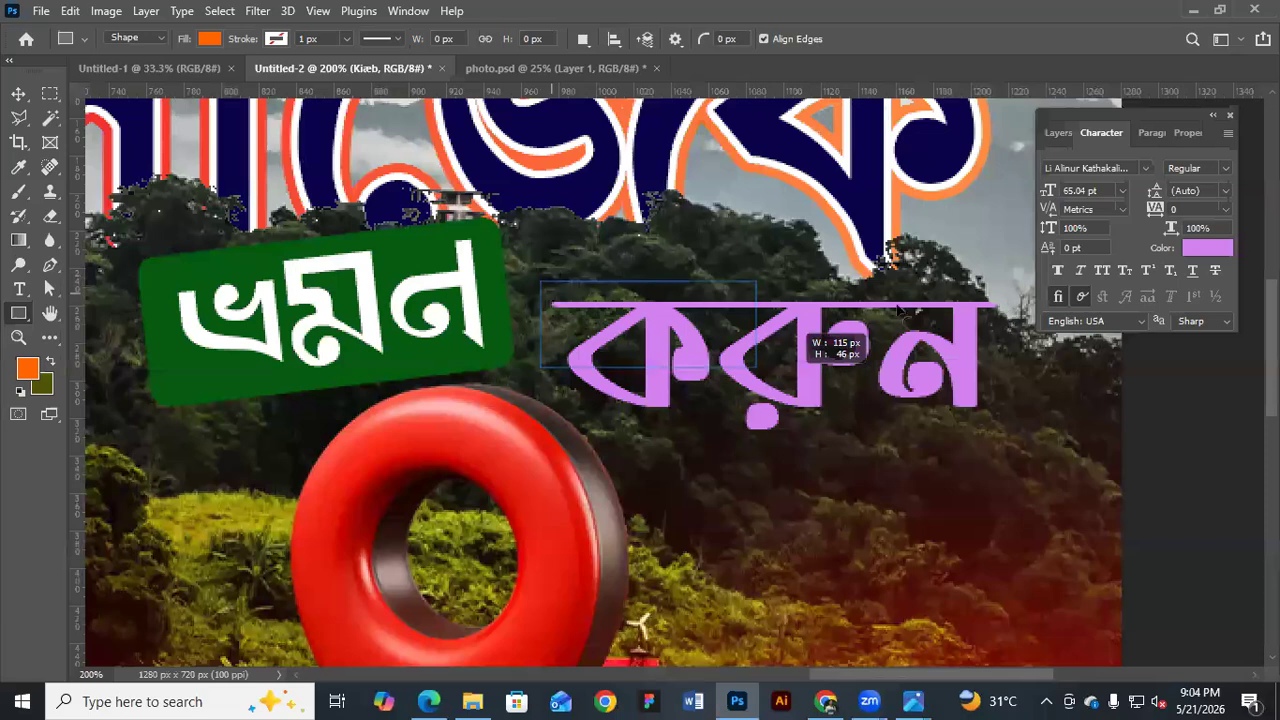
pyautogui.moveTo(756, 368); pyautogui.dragTo(1026, 437)
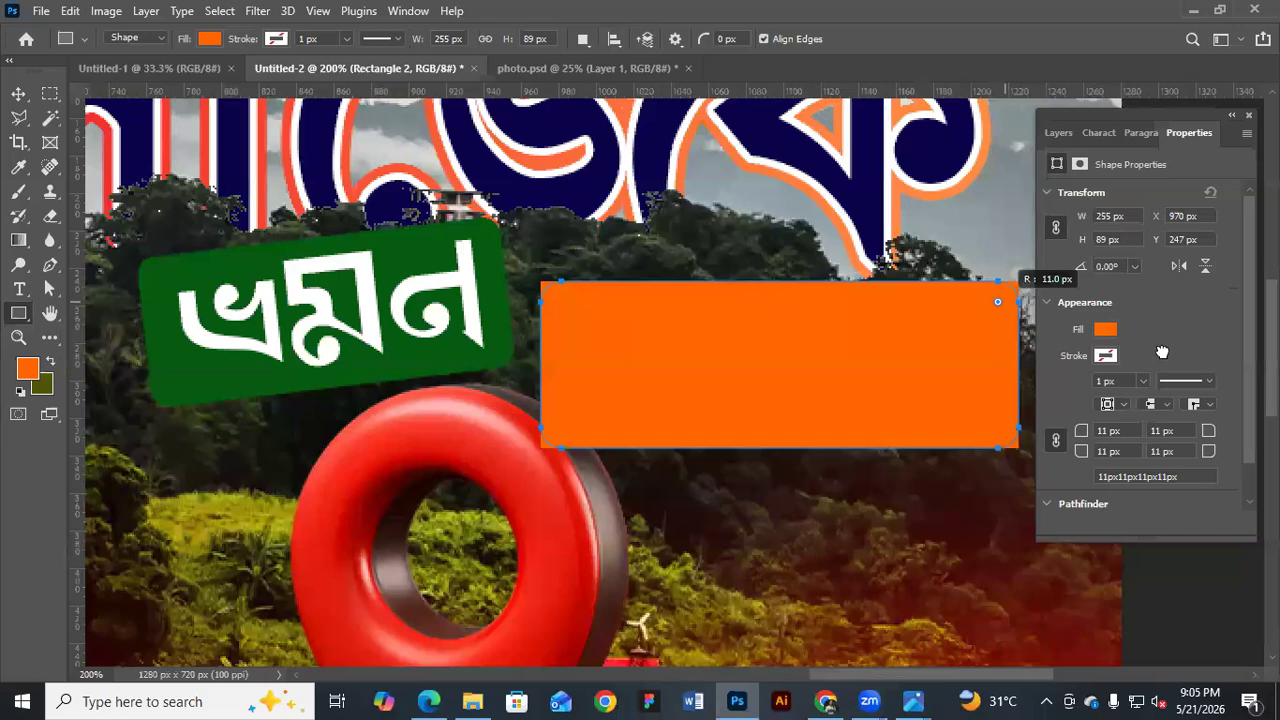
pyautogui.hotkey('alt', ']')
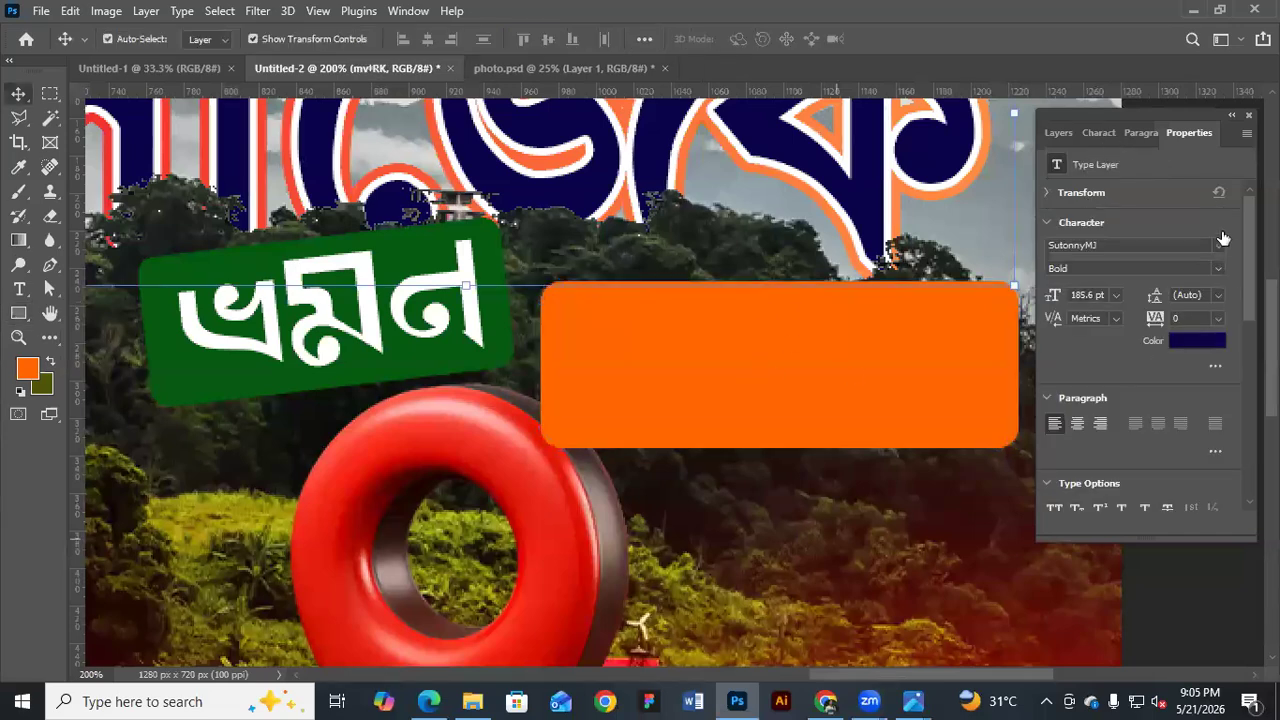
# Place "করুন" in front of the orange rectangle and color the text dark navy
pyautogui.click(736, 290)
pyautogui.hotkey('ctrl', '-')
pyautogui.click(1058, 133)
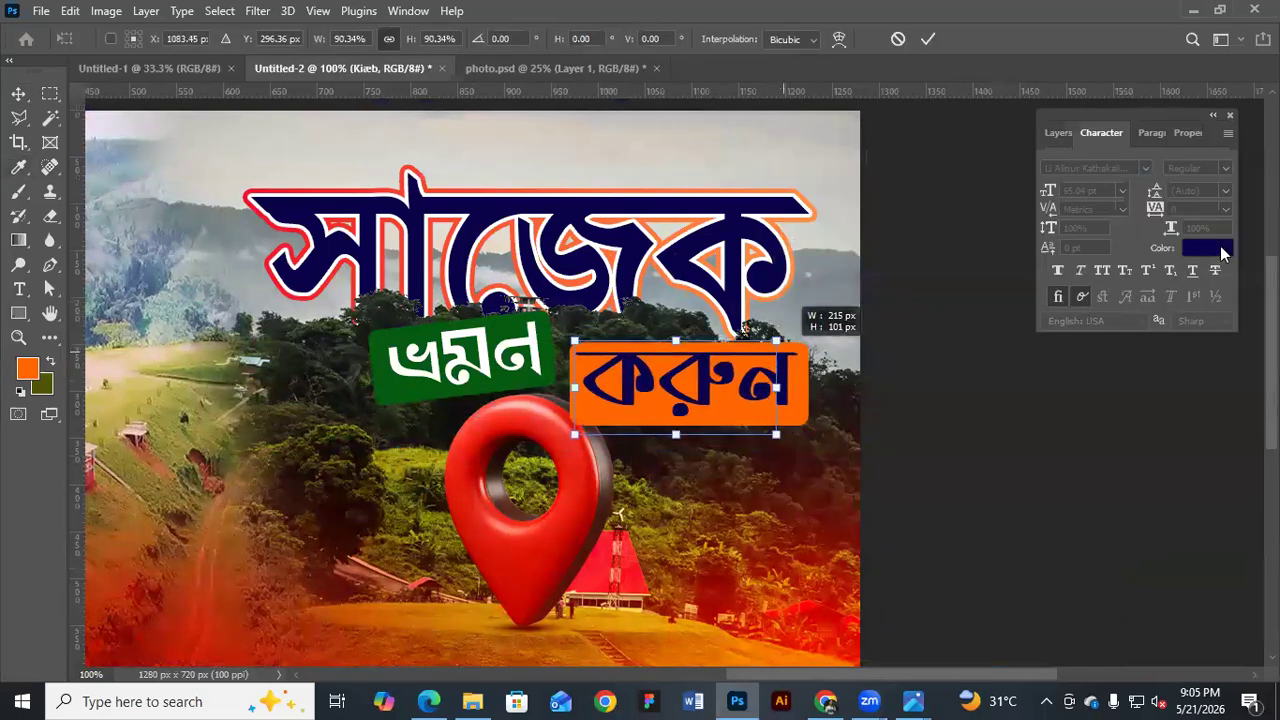
# Scale "করুন" to 90.34% and move it 6 px right and 5 px down inside the orange rectangle
pyautogui.press('Right')
pyautogui.press('Right')
pyautogui.press('Right')
pyautogui.press('Right')
pyautogui.press('Right')
pyautogui.press('Right')
pyautogui.press('Down')
pyautogui.press('Down')
pyautogui.press('Down')
pyautogui.press('Down')
pyautogui.press('Down')
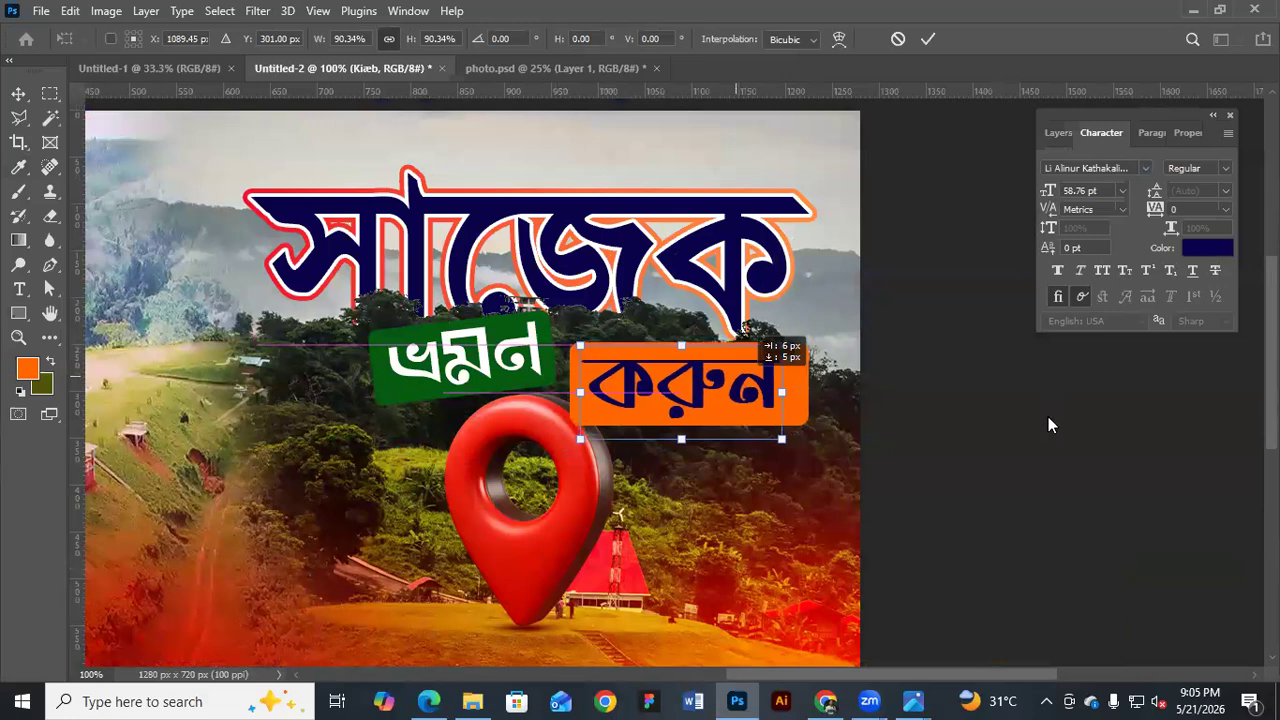
pyautogui.press('Return')
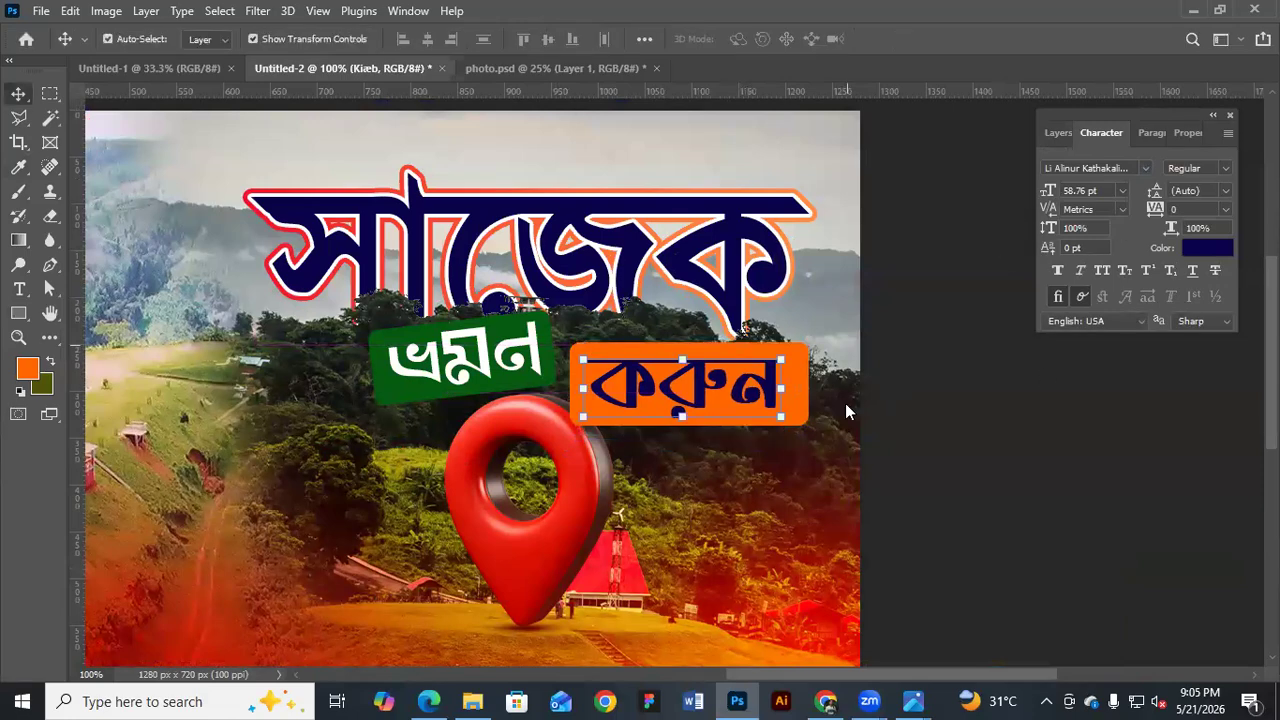
# Recolor "করুন" red #de1006 and its rectangle golden yellow, nudging the rectangle 3 px down
pyautogui.click(1207, 247)
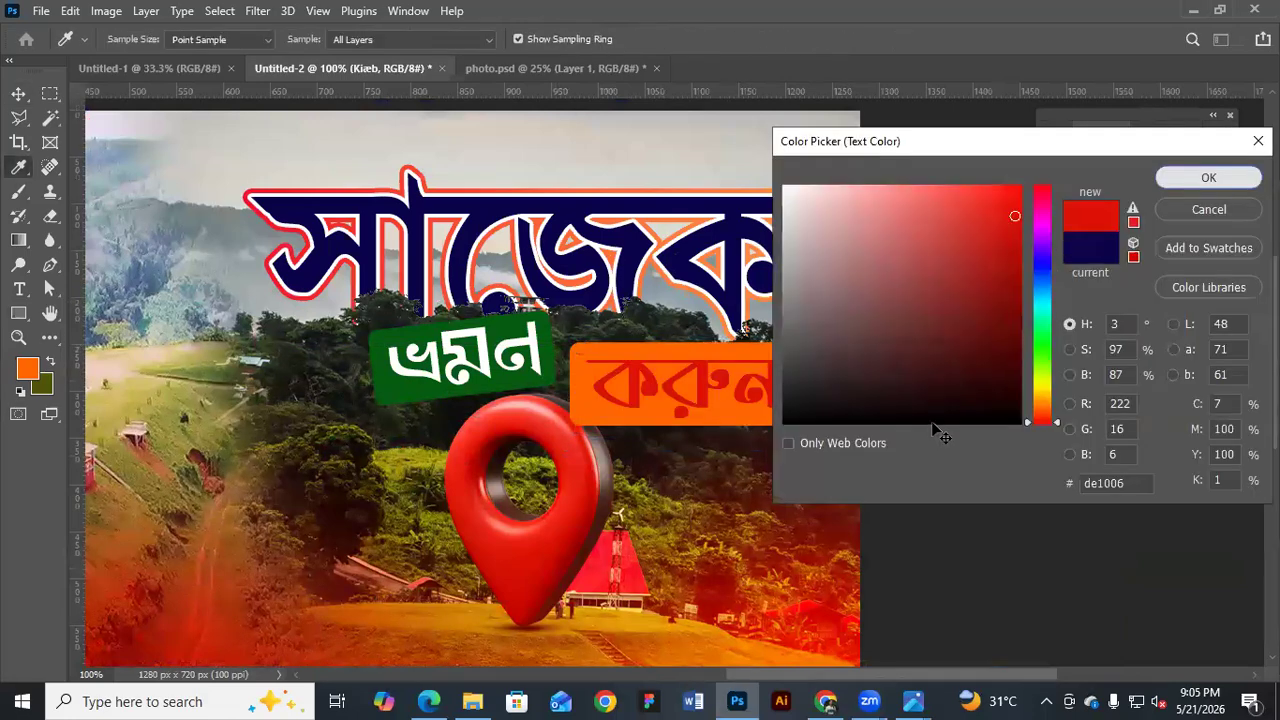
pyautogui.press('Return')
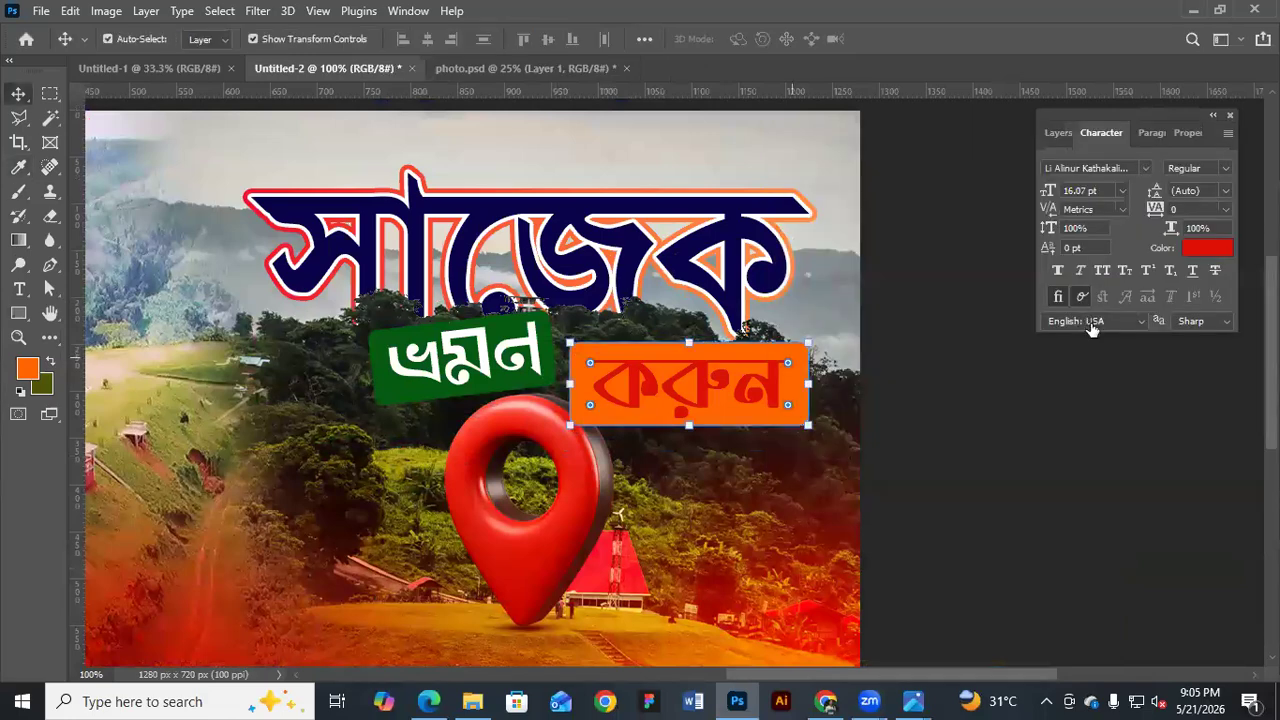
pyautogui.press('Down')
pyautogui.press('Down')
pyautogui.press('Down')
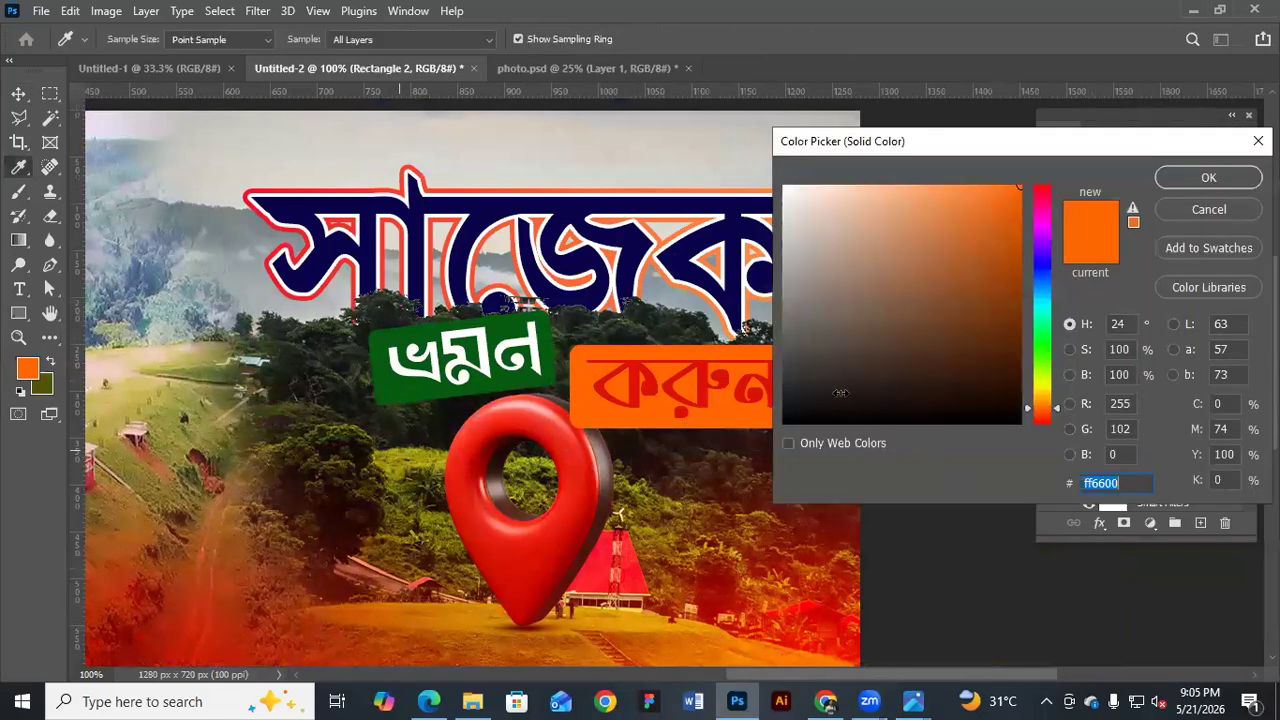
pyautogui.click(1010, 218)
pyautogui.click(1208, 178)
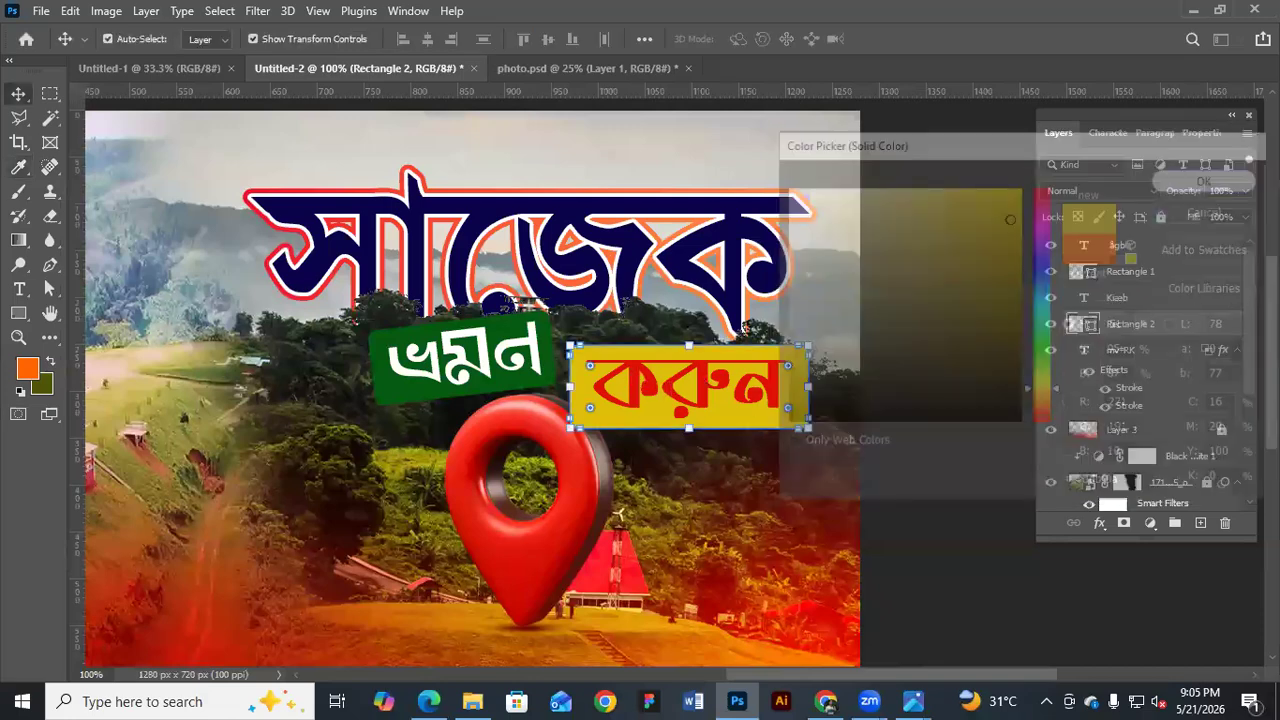
# Rotate "করুন" together with its yellow rectangle by 7.98° and move them about 1 px left and 30 px up
pyautogui.hotkey('ctrl', '+')
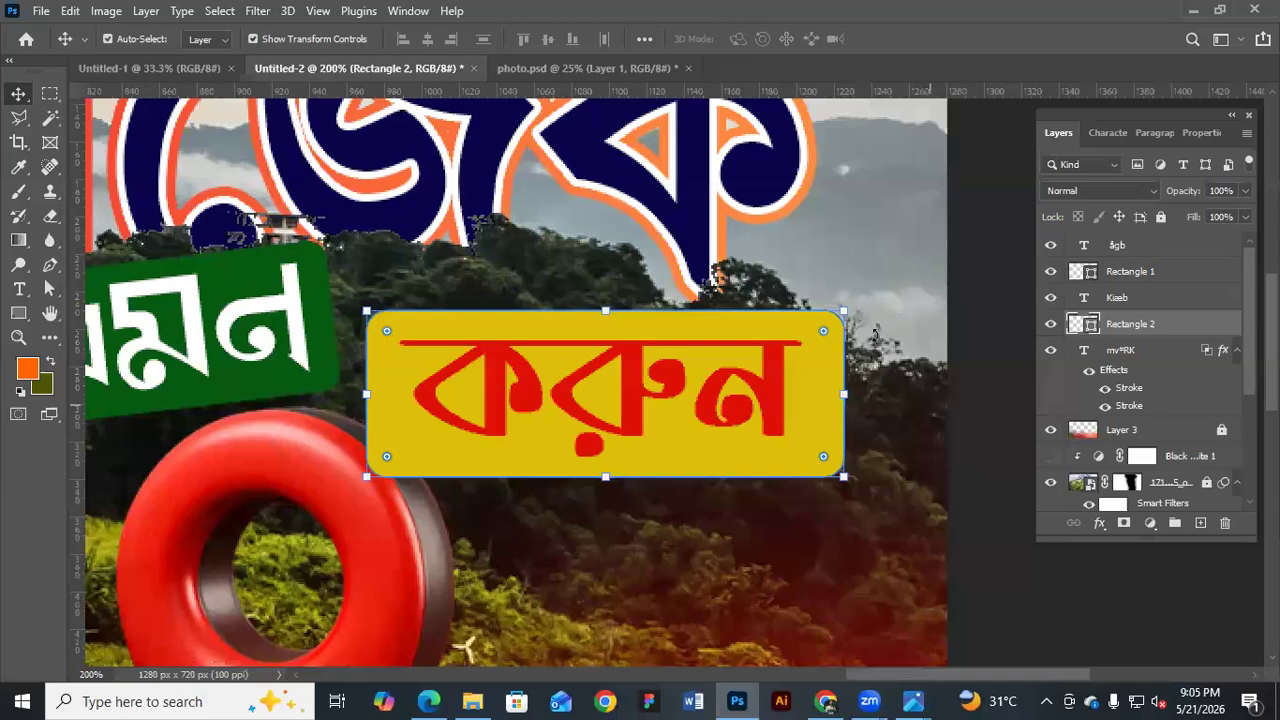
pyautogui.click(726, 362)
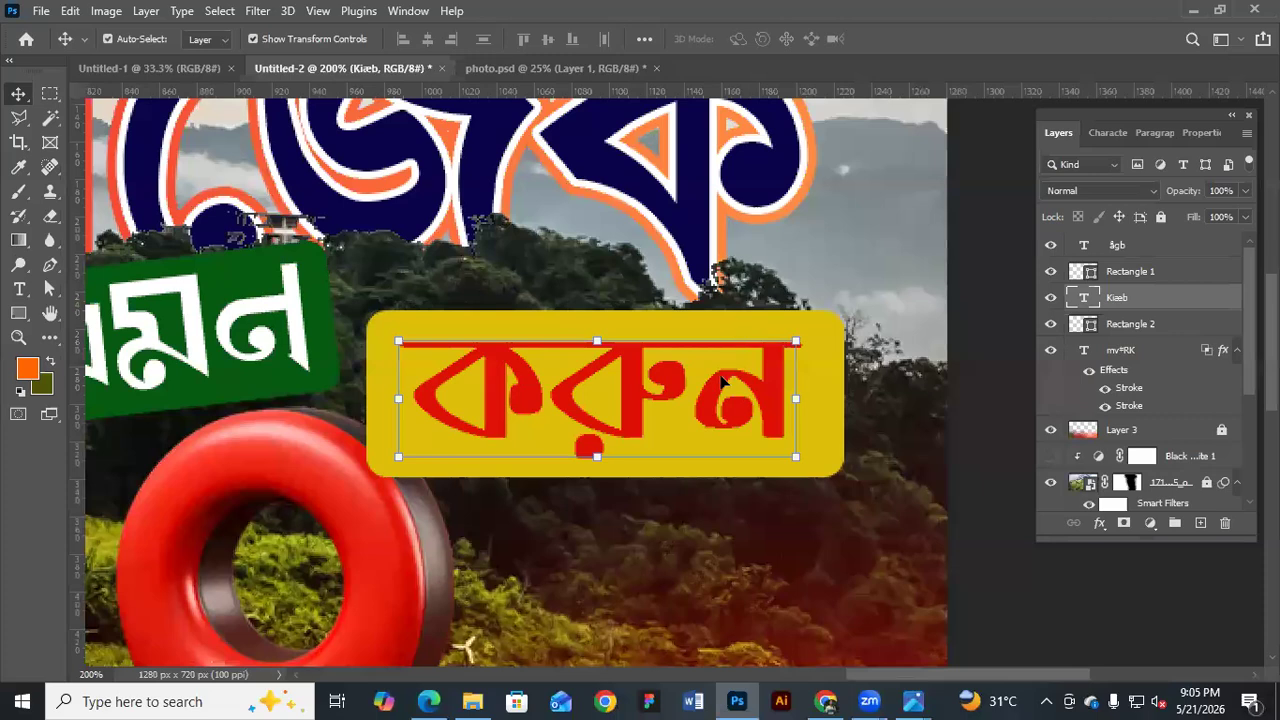
pyautogui.keyDown('shift'); pyautogui.click(751, 328); pyautogui.keyUp('shift')
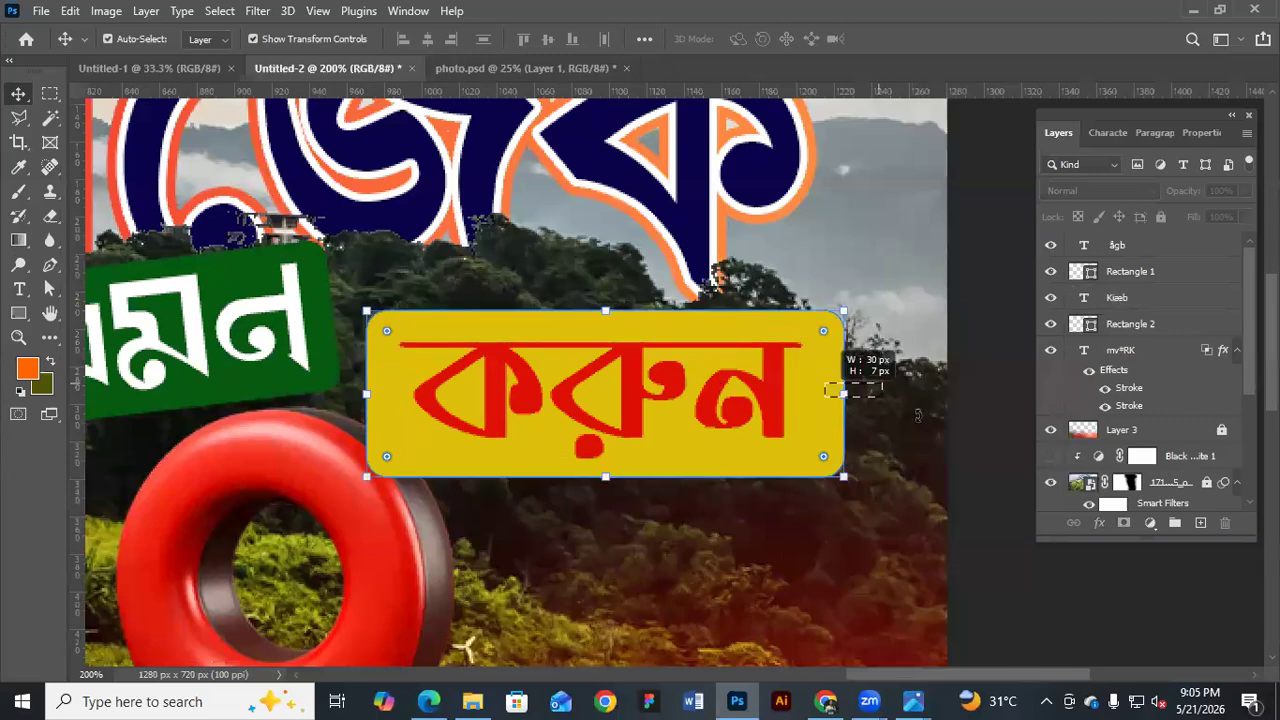
pyautogui.moveTo(915, 372); pyautogui.dragTo(918, 415)
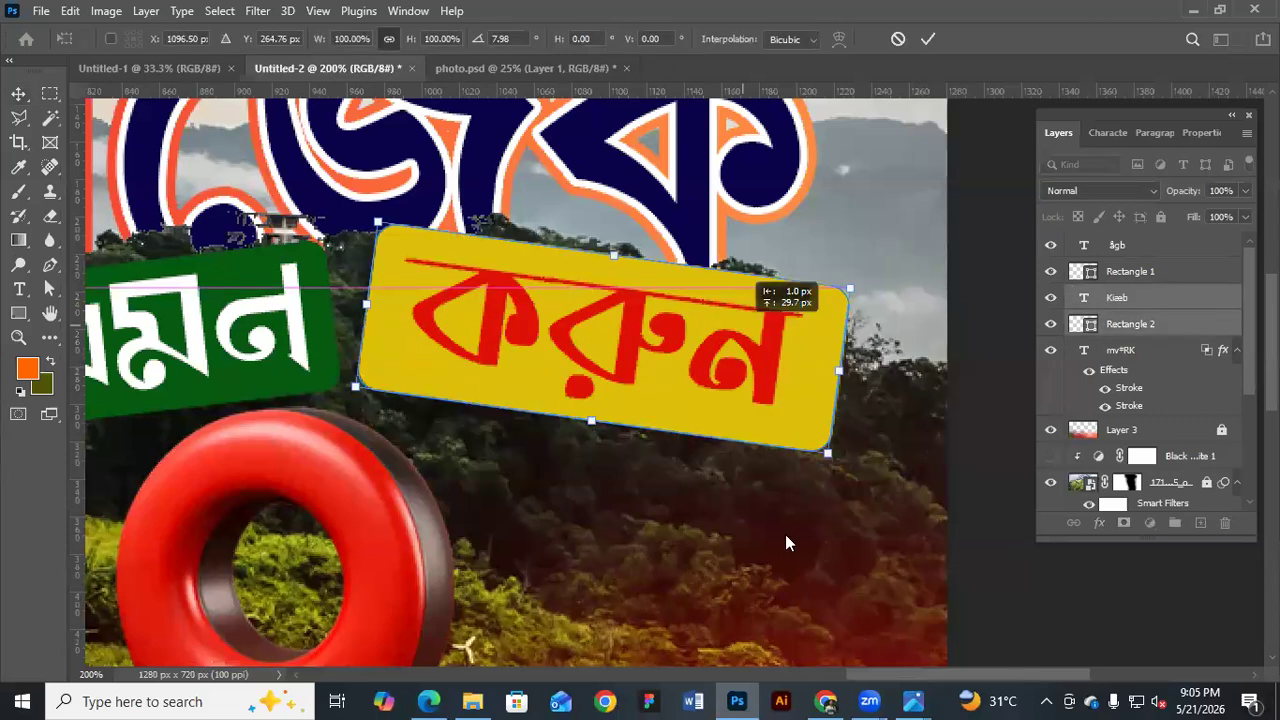
pyautogui.press('Return')
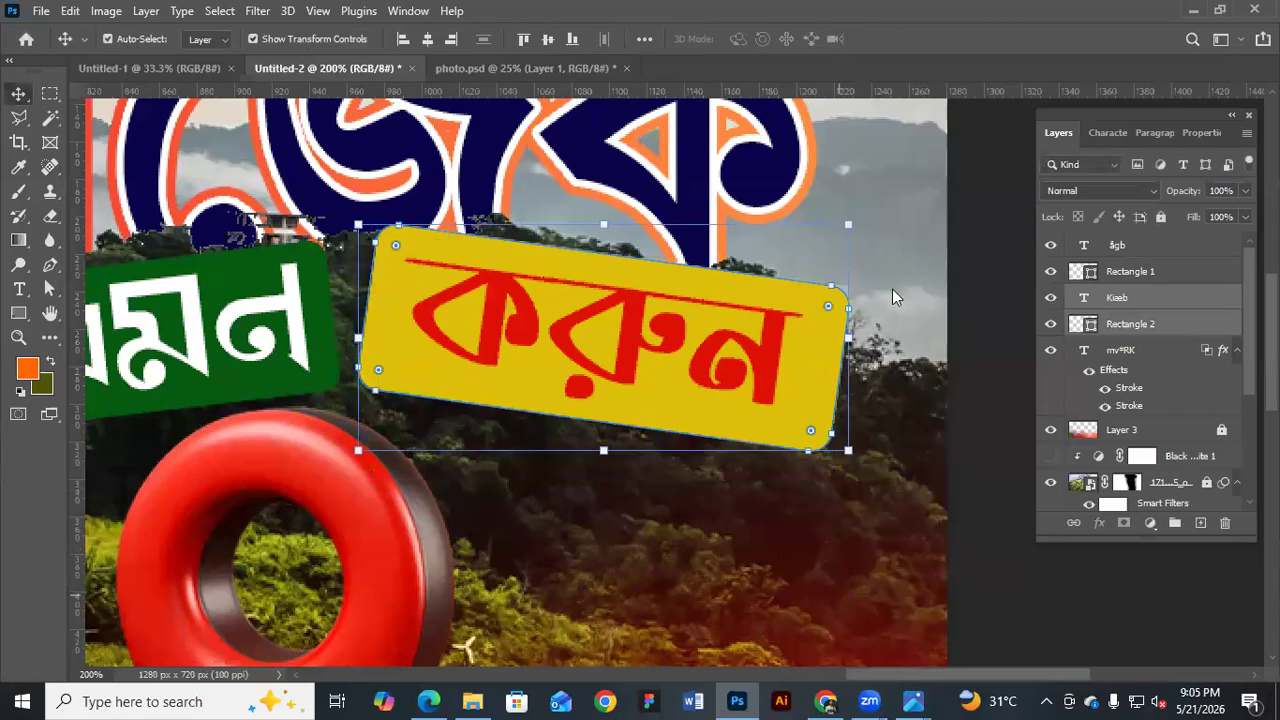
pyautogui.click(637, 259)
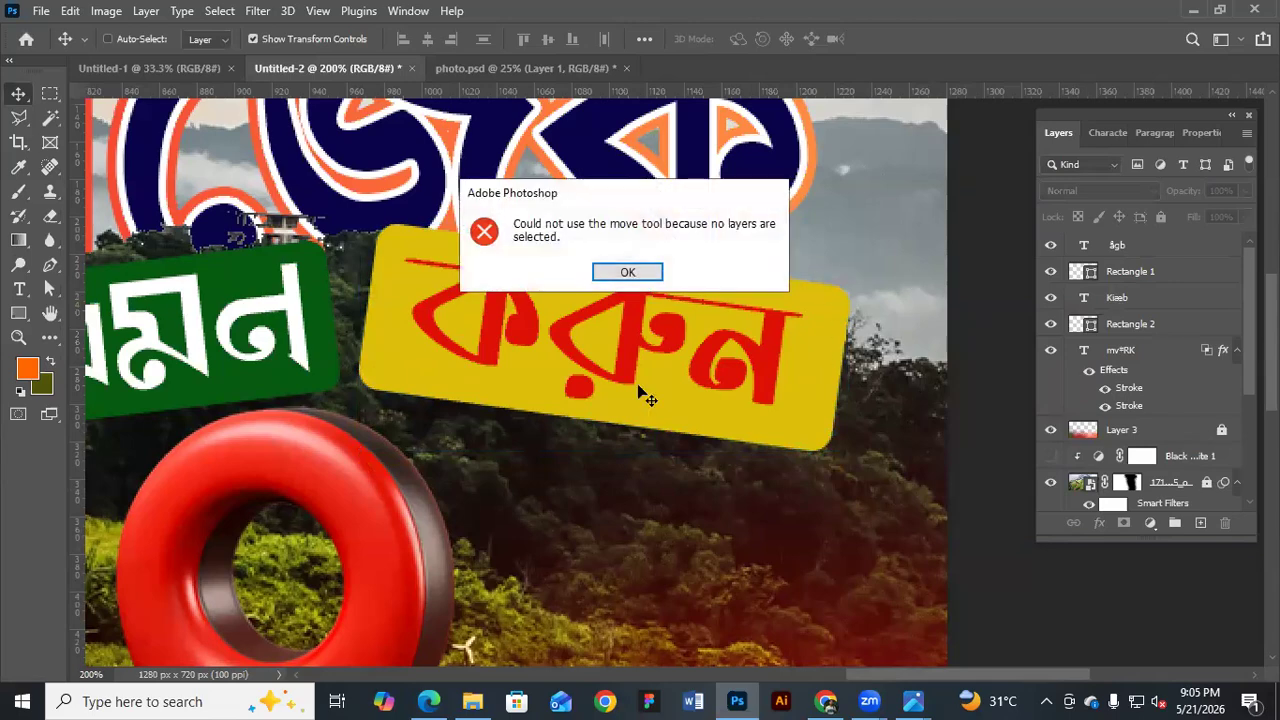
pyautogui.press('Return')
# Unlock the red location pin and scale it down to 49.78%, keeping its tip beside the red-roofed house
pyautogui.hotkey('ctrl', '-')
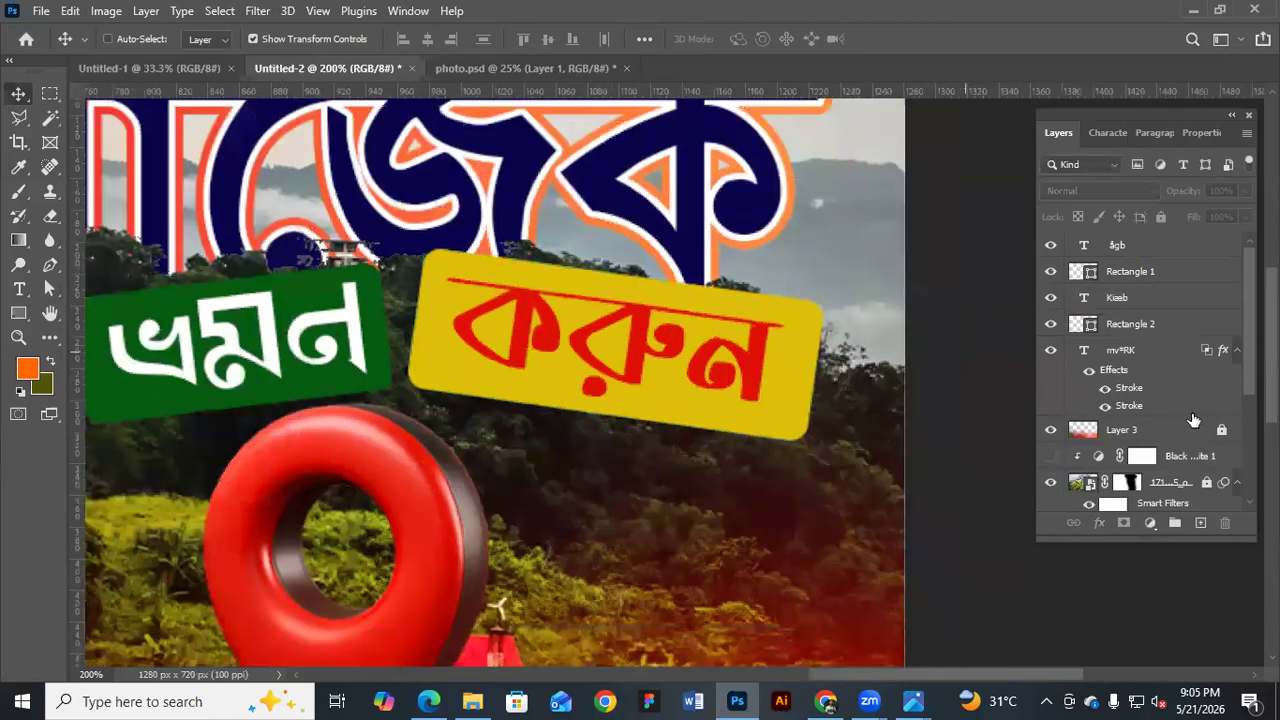
pyautogui.hotkey('ctrl', '-')
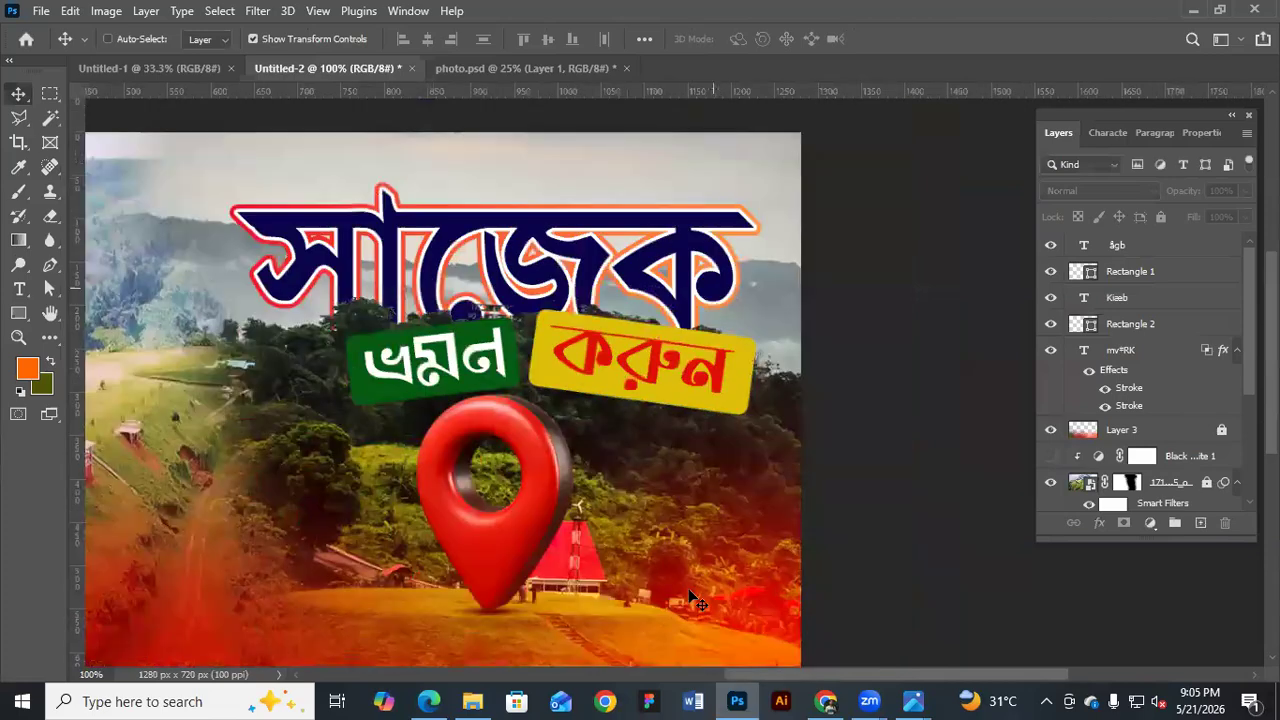
pyautogui.hotkey('ctrl', '-')
pyautogui.moveTo(830, 427); pyautogui.dragTo(942, 318)
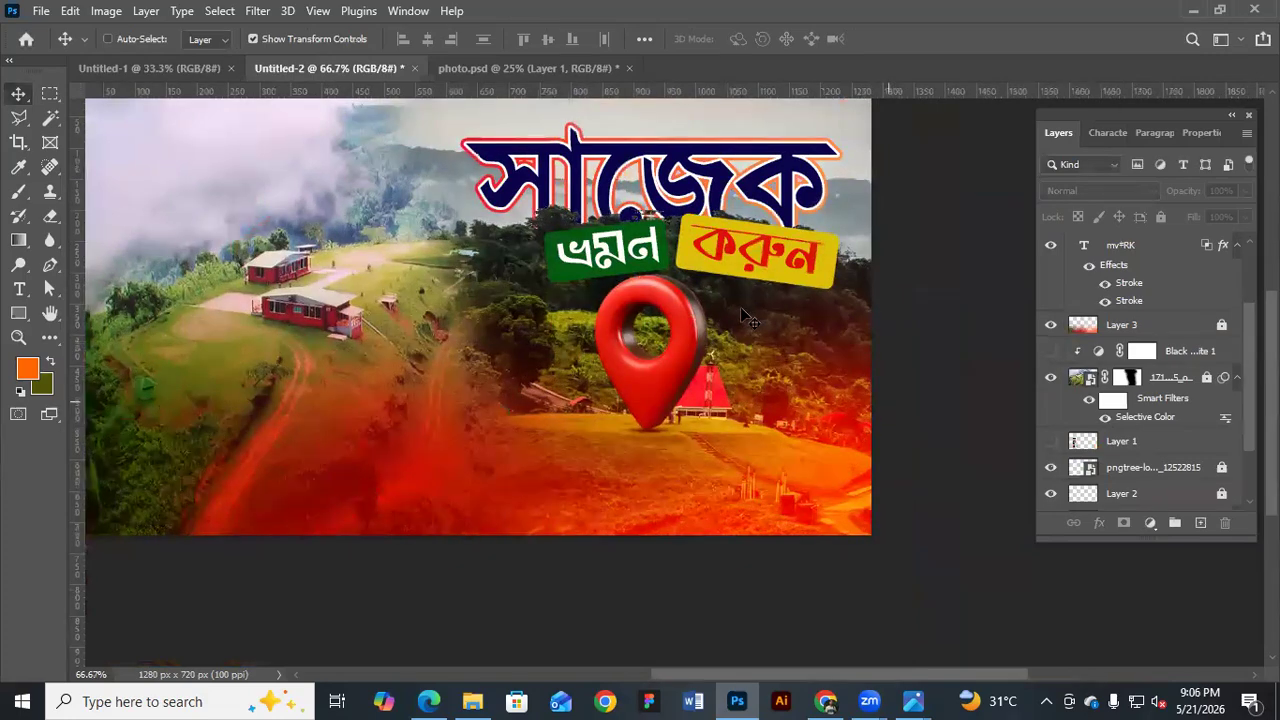
pyautogui.hotkey('ctrl', '-')
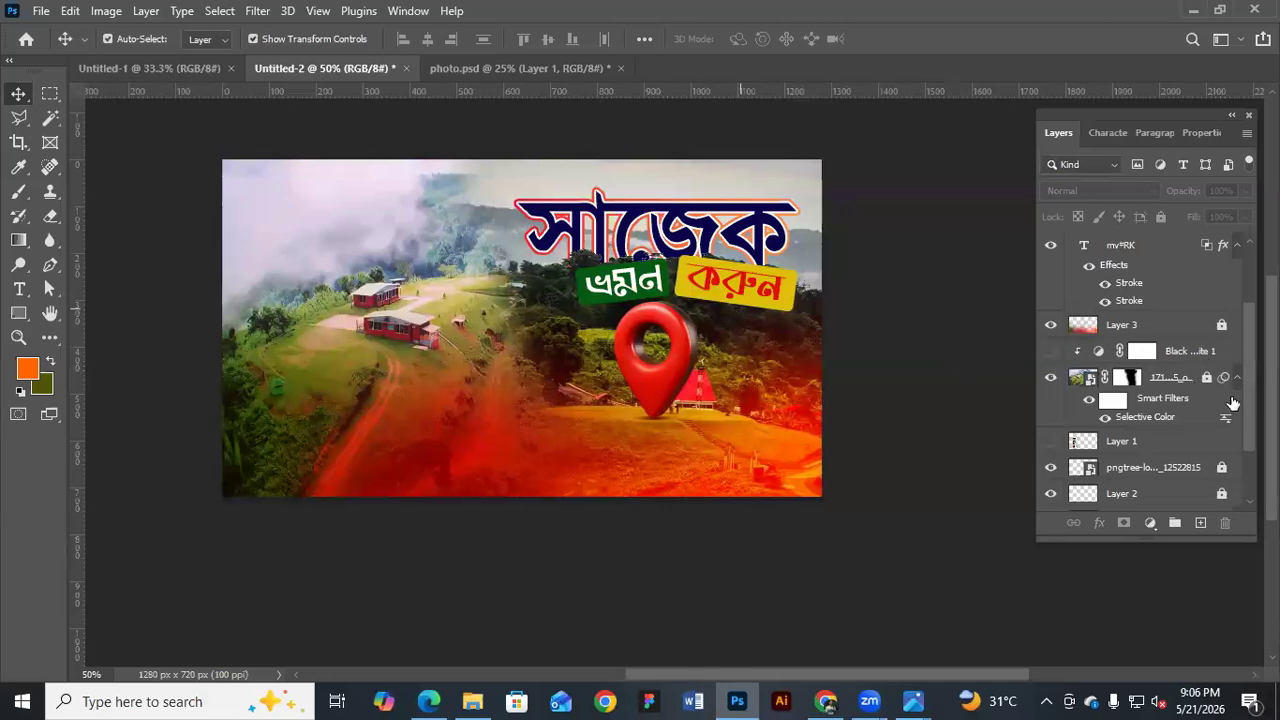
pyautogui.click(660, 315)
pyautogui.doubleClick(657, 302)
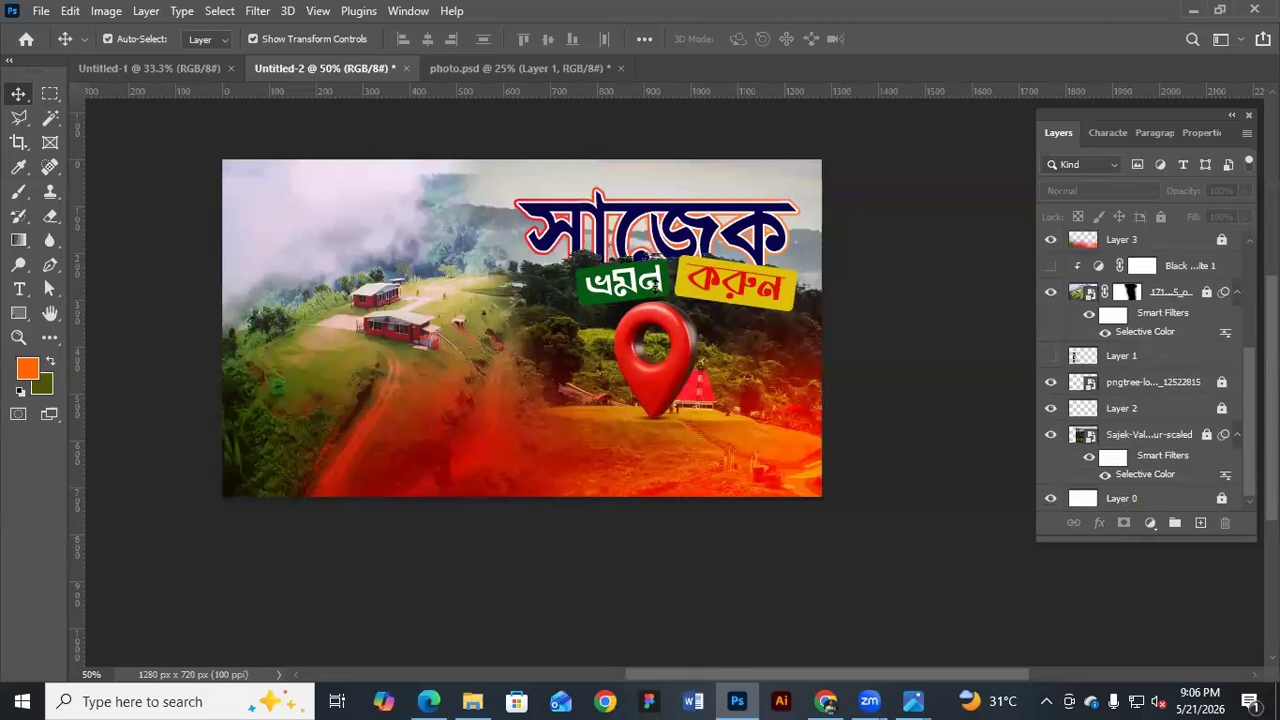
pyautogui.press('Return')
pyautogui.hotkey('ctrl', 't')
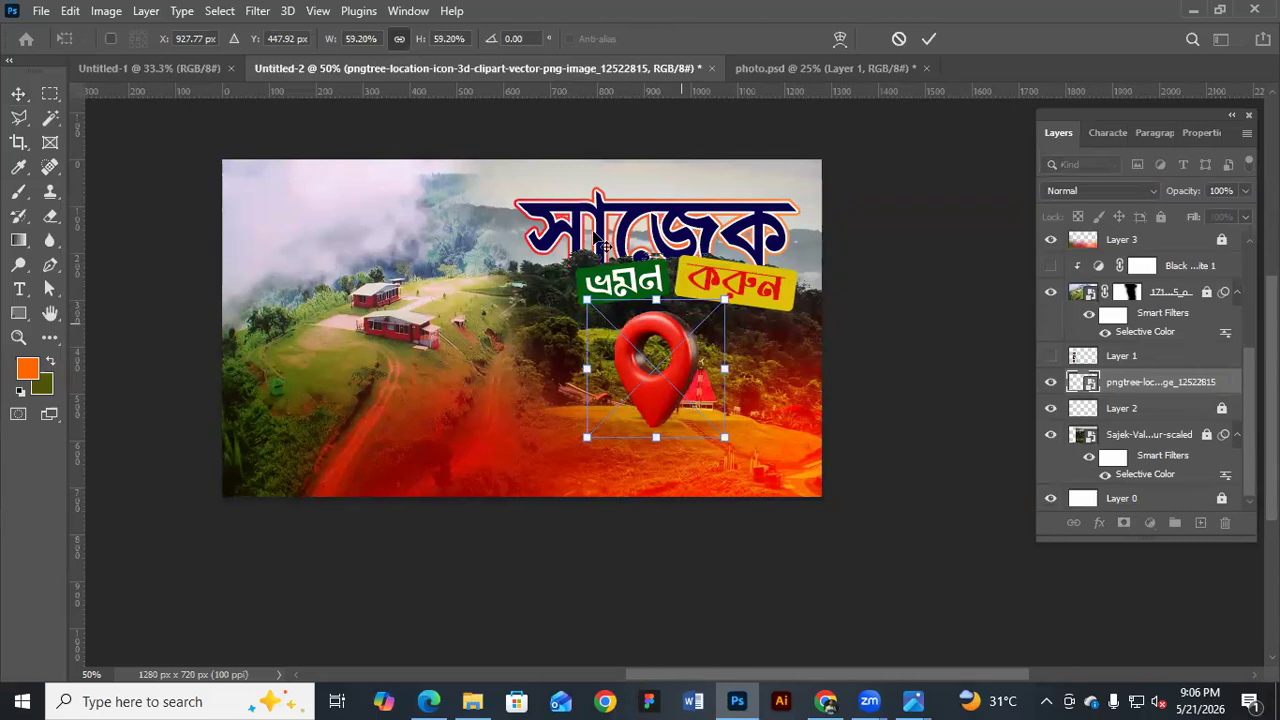
pyautogui.hotkey('ctrl', 'z')
pyautogui.hotkey('ctrl', 'z')
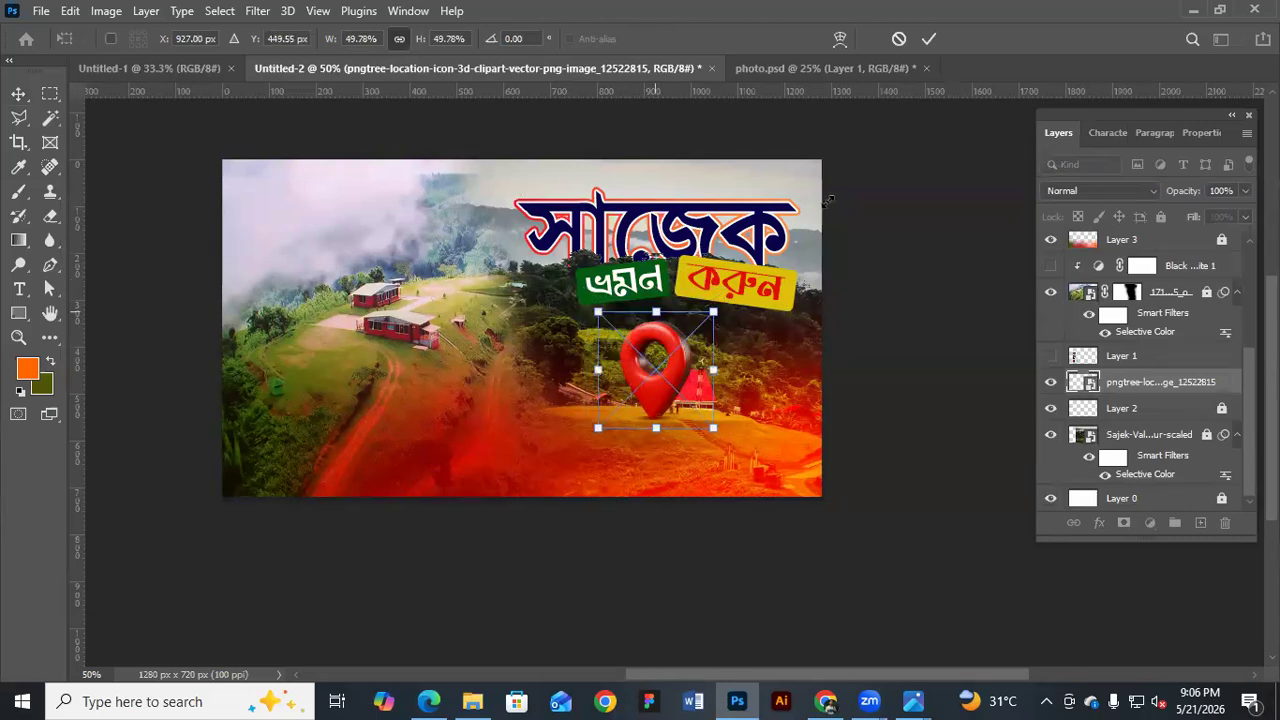
pyautogui.press('Return')
# Scale the "সাজেক" title together with the "ভ্রমন" and "করুন" labels to 97.04%
pyautogui.moveTo(826, 203); pyautogui.dragTo(821, 203)
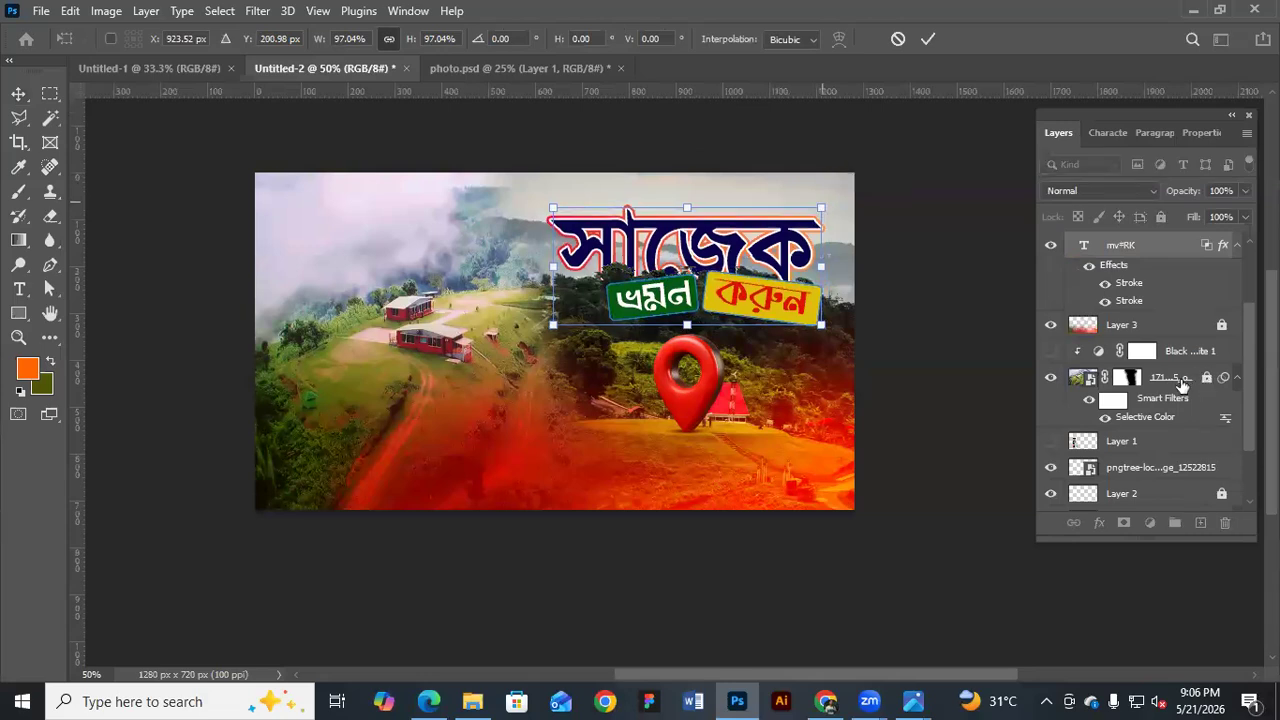
pyautogui.press('Return')
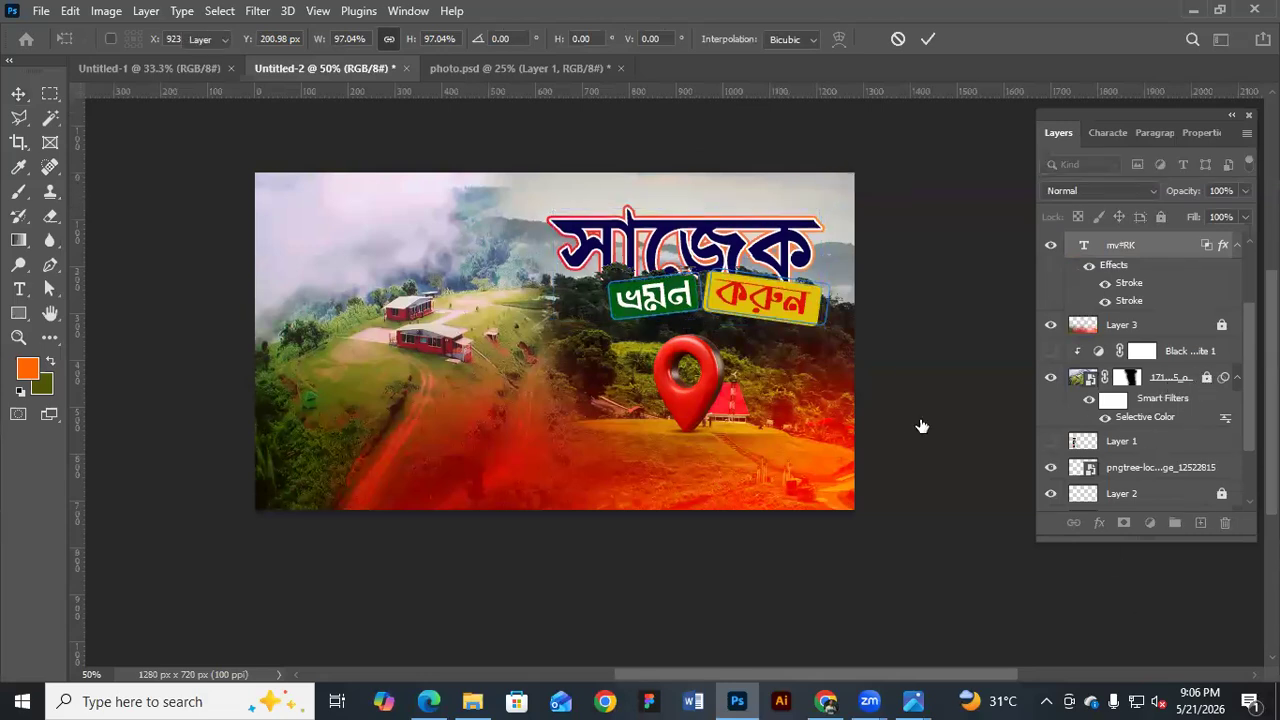
# Unlock the Sajek-Valley-Tour-scaled background photo, nudge it slightly downward, and lock it again
pyautogui.click(1205, 402)
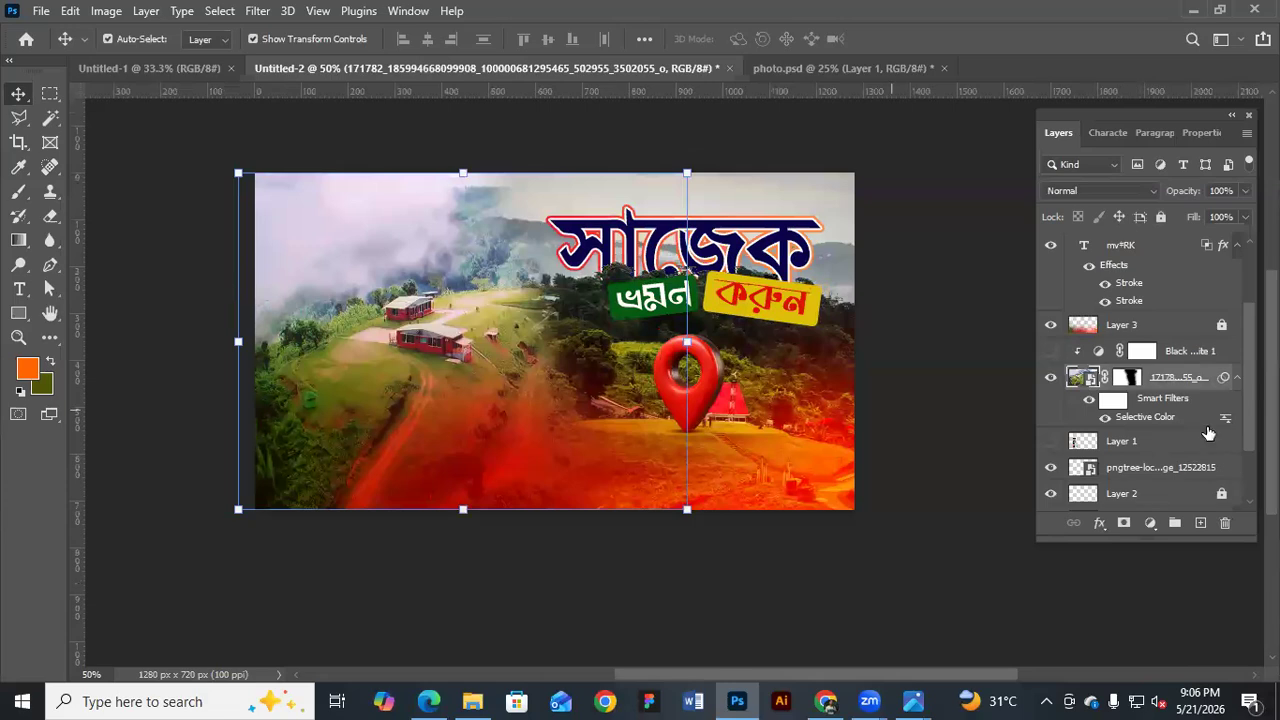
pyautogui.scroll(-2, 1185, 320)
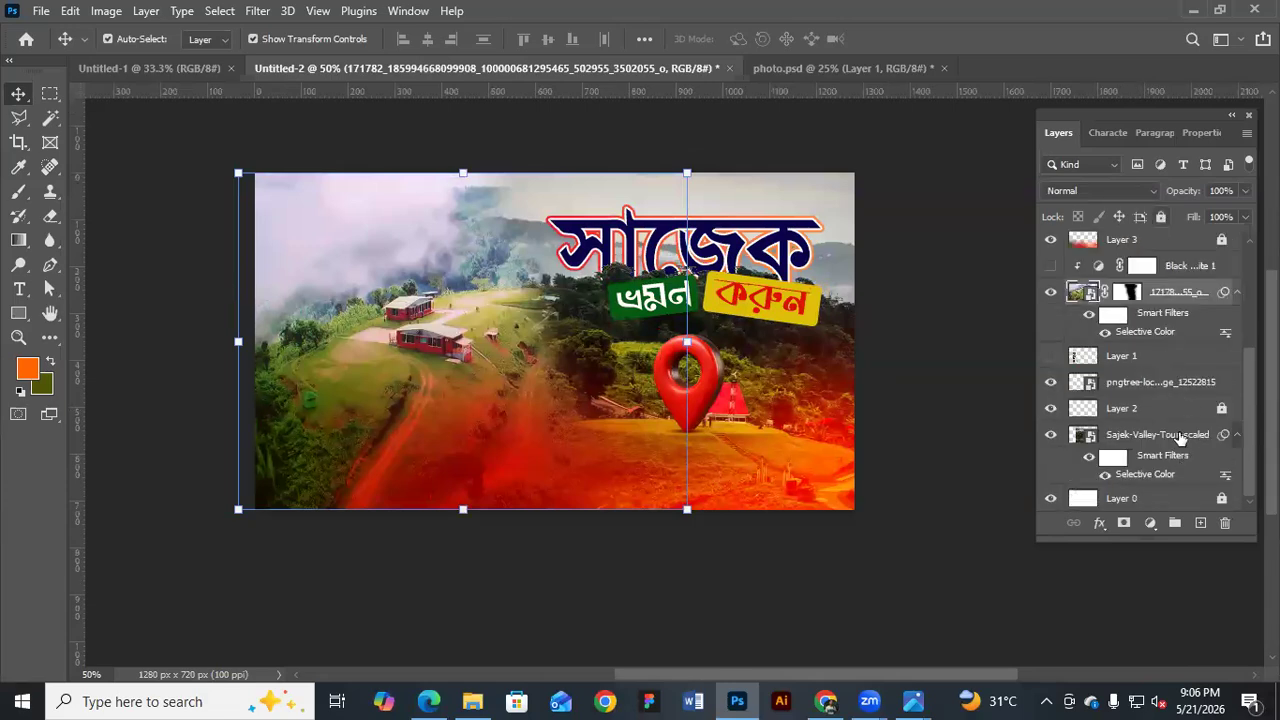
pyautogui.click(1181, 437)
pyautogui.hotkey('shift', 'Down')
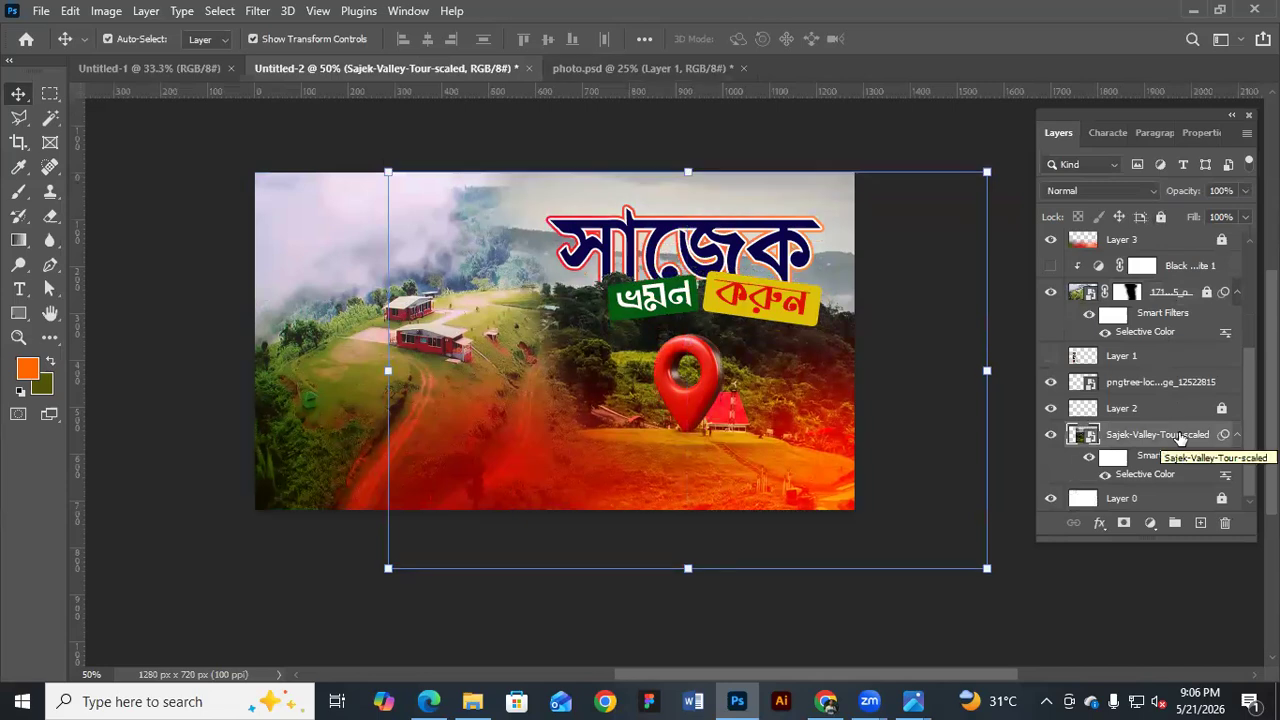
pyautogui.press('Up')
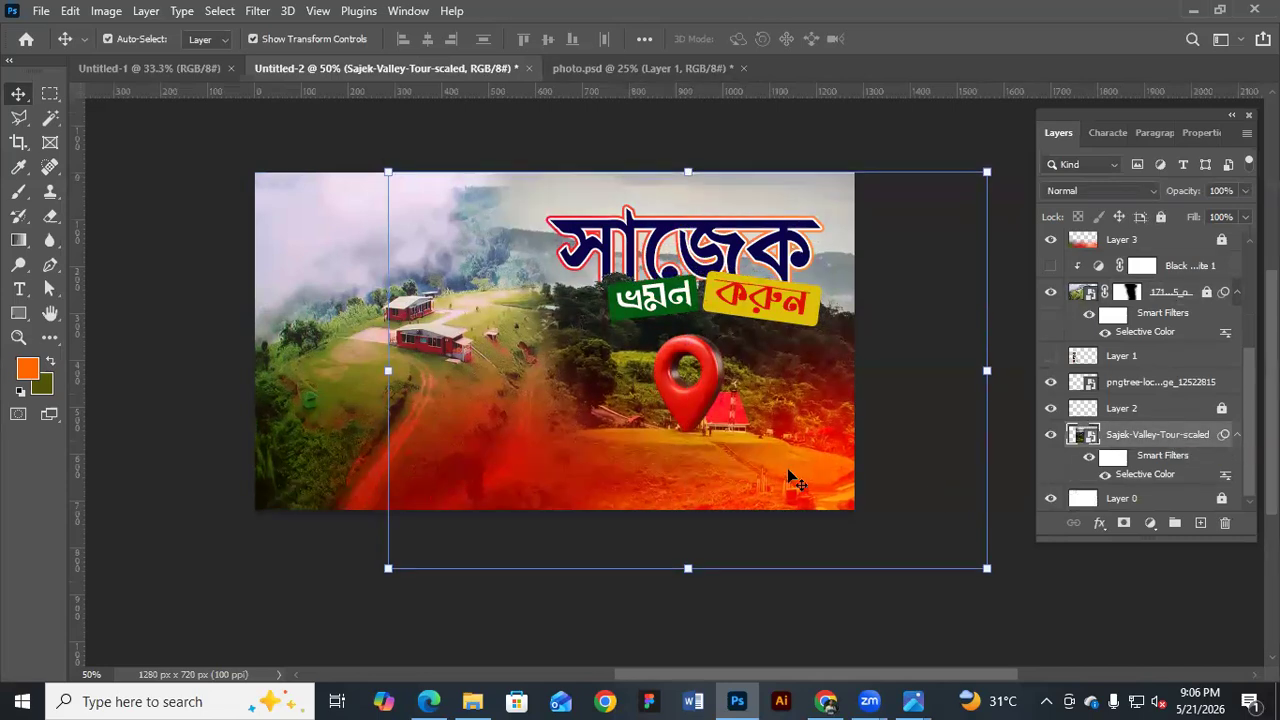
pyautogui.click(930, 388)
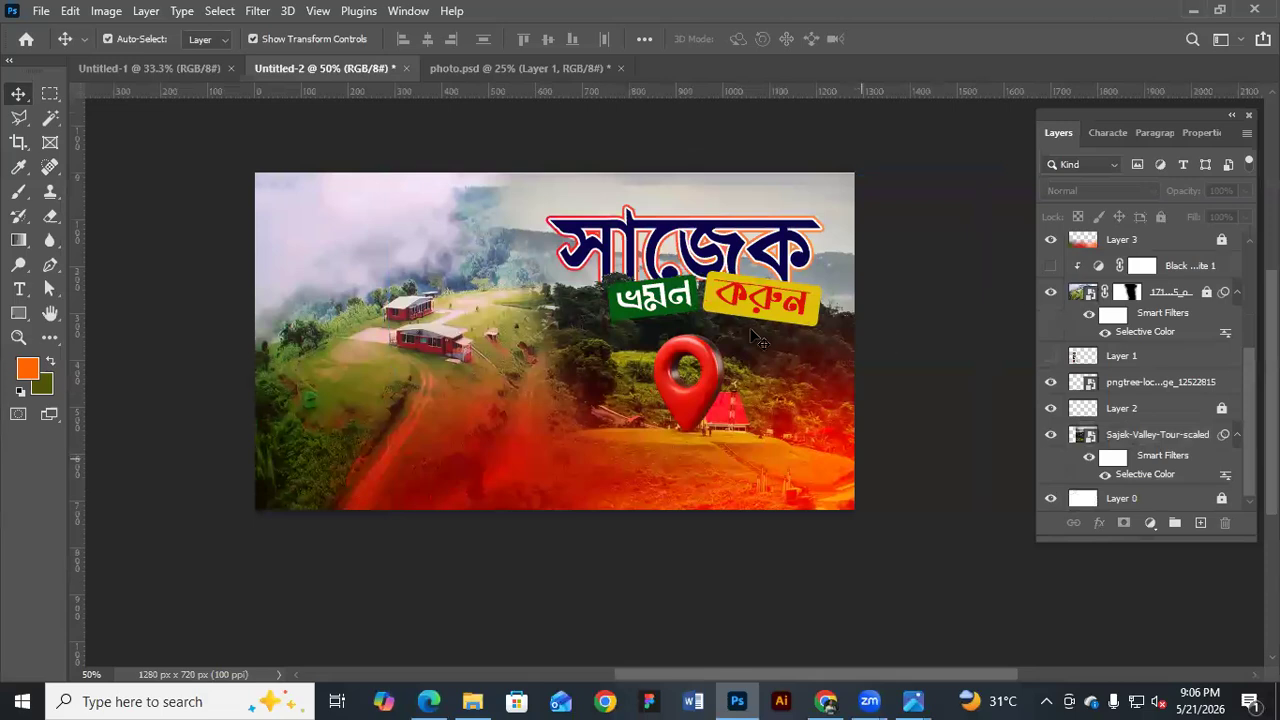
pyautogui.click(770, 321)
pyautogui.hotkey('ctrl', '/')
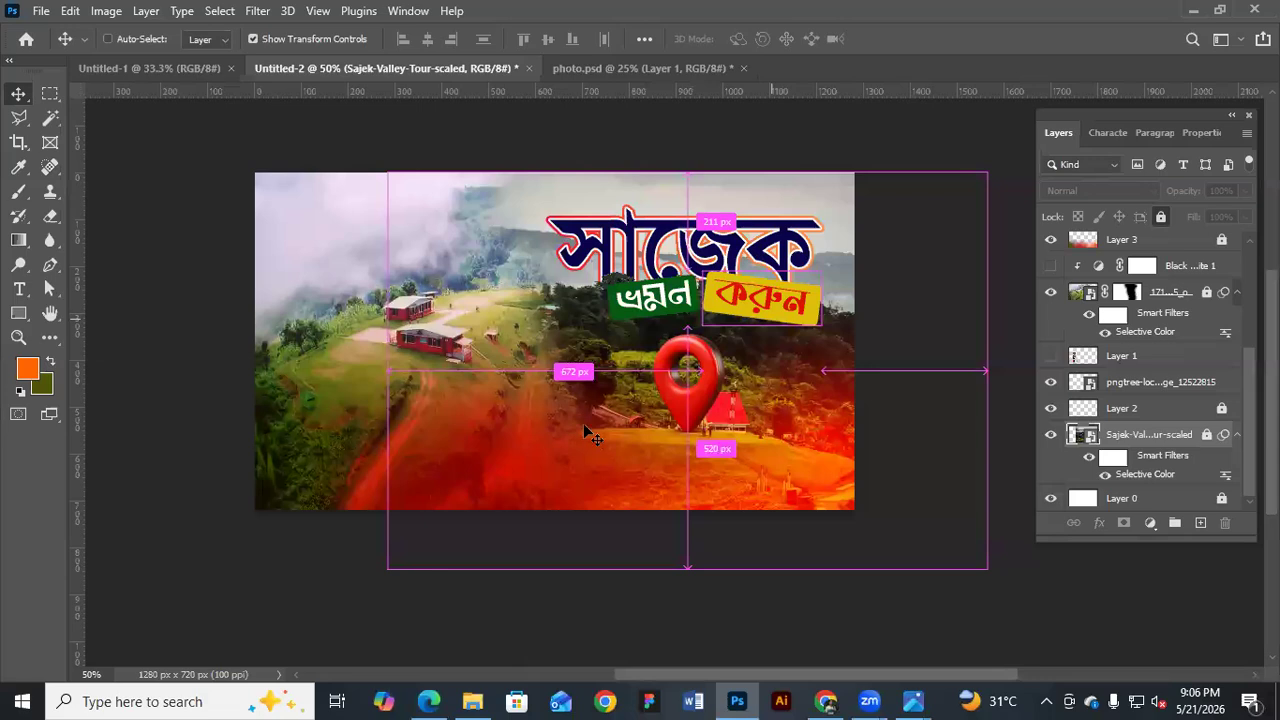
pyautogui.keyDown('ctrl'); pyautogui.click(920, 350); pyautogui.keyUp('ctrl')
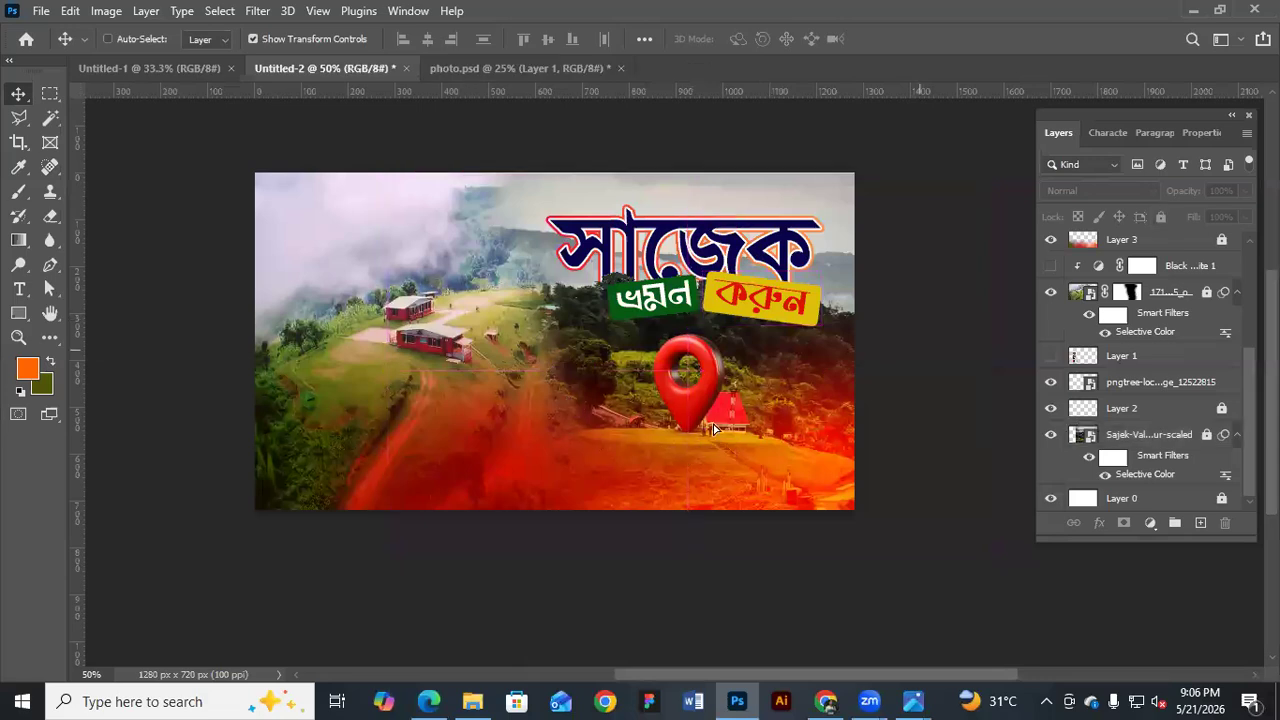
# Unlock the pin's shadow on Layer 2 and move the pin and shadow together up onto the left photo's hilltop
pyautogui.hotkey('ctrl', '+')
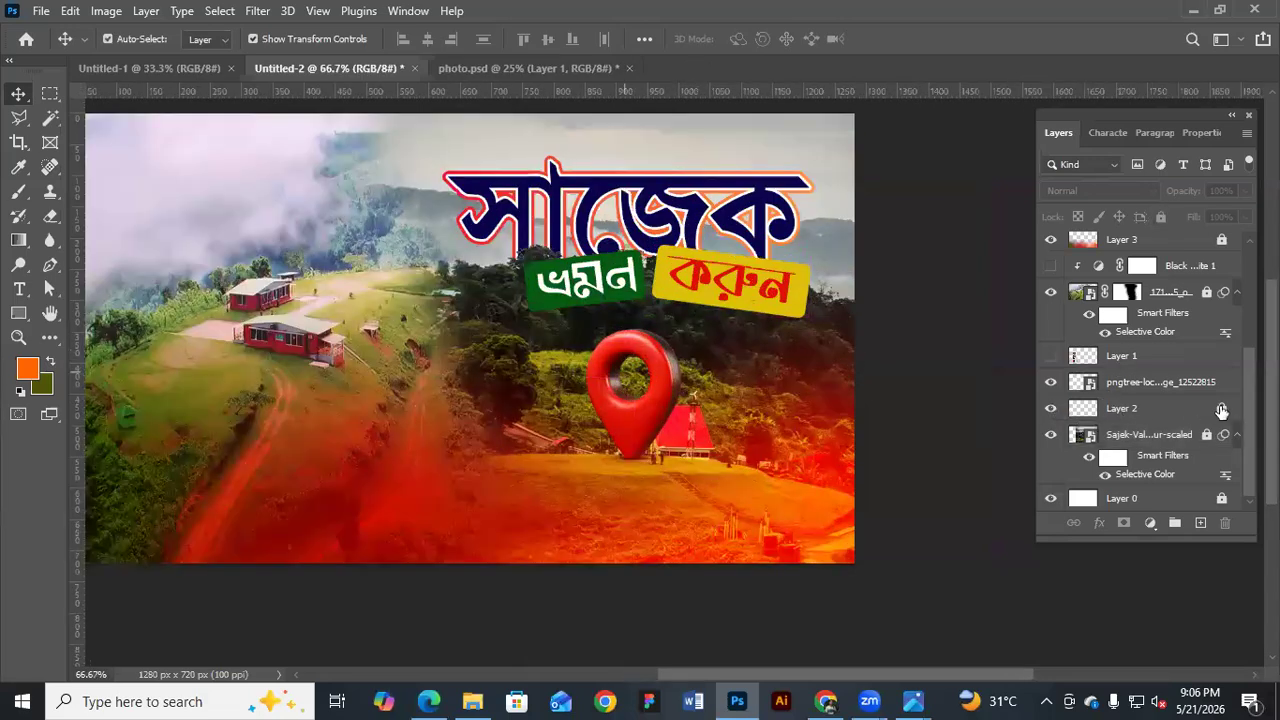
pyautogui.scroll(-1, 659, 458)
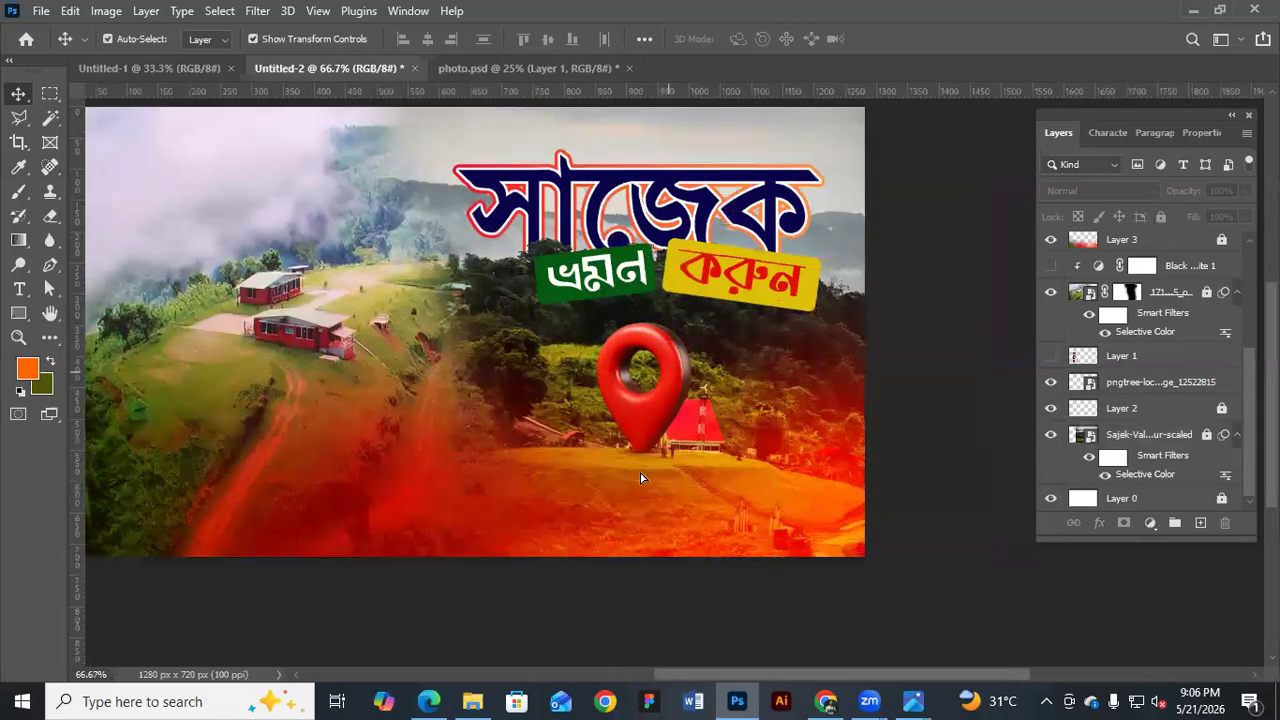
pyautogui.click(590, 406)
pyautogui.scroll(1, 590, 406)
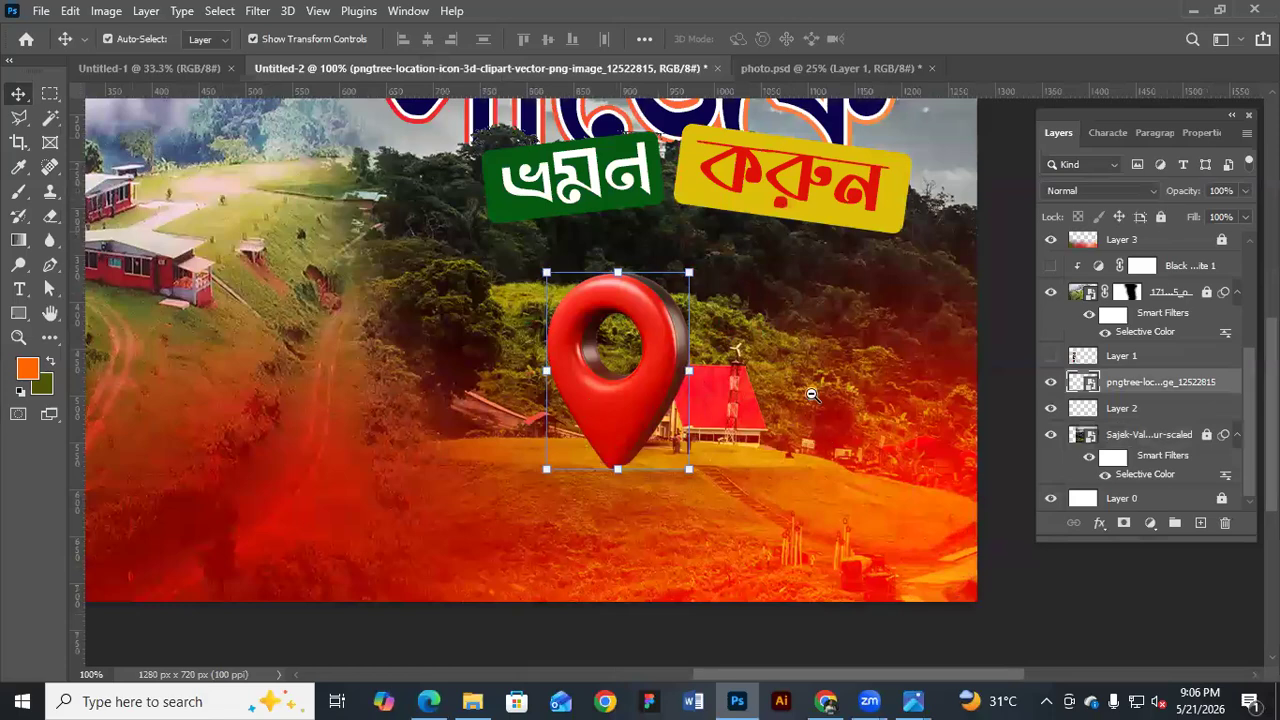
pyautogui.moveTo(625, 415); pyautogui.dragTo(561, 394)
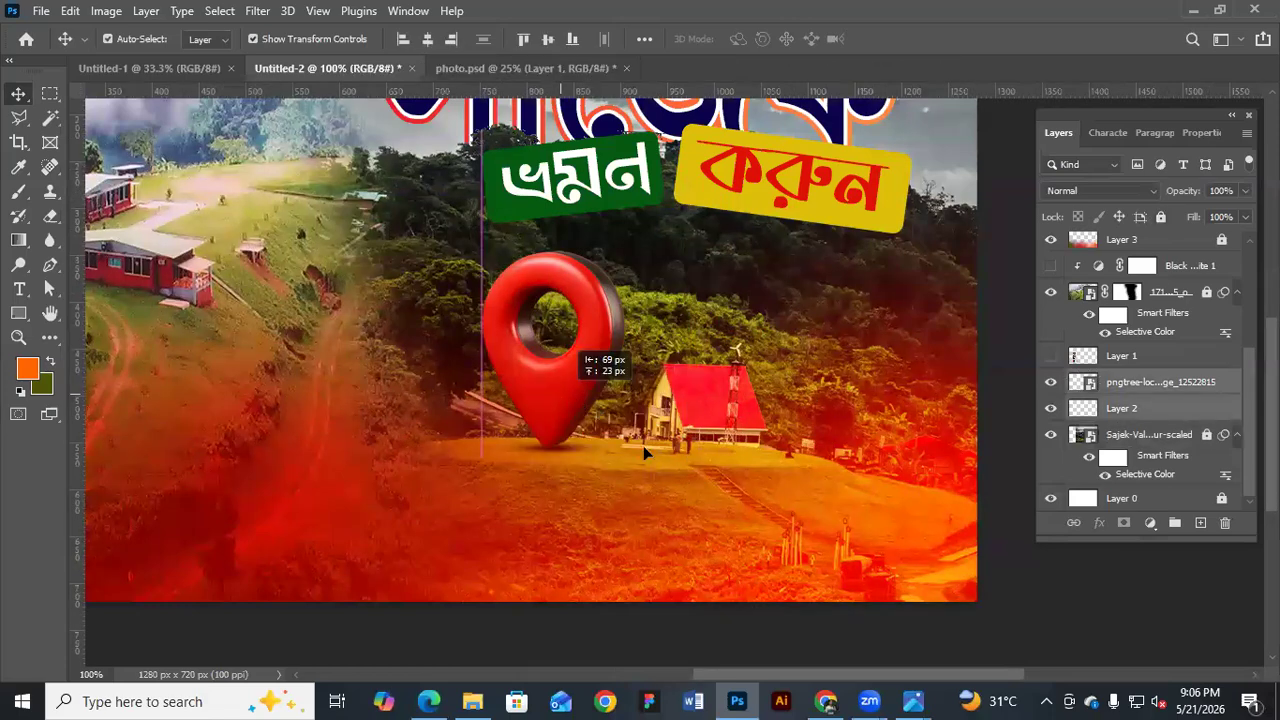
pyautogui.moveTo(644, 443); pyautogui.dragTo(446, 316)
# Bring the pin and its shadow to the front of all layers and nudge them slightly down
pyautogui.hotkey('ctrl', '-')
pyautogui.hotkey('ctrl', '-')
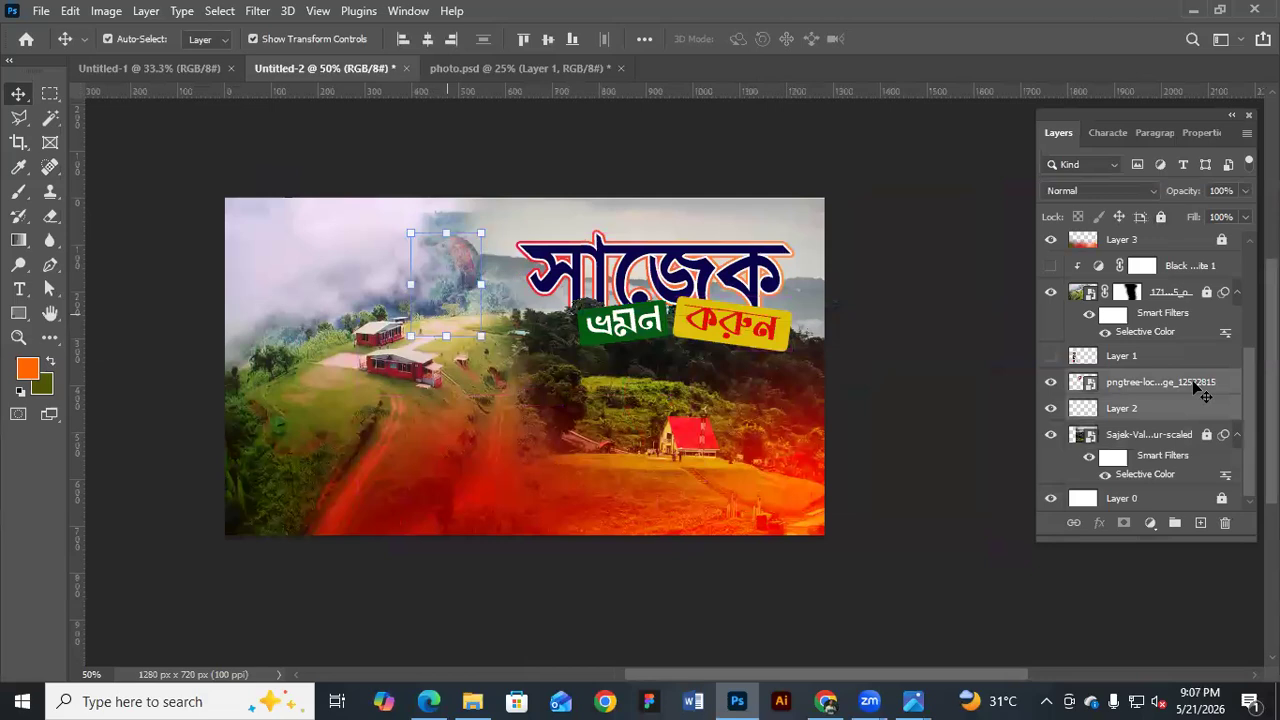
pyautogui.hotkey('ctrl', 'shift', ']')
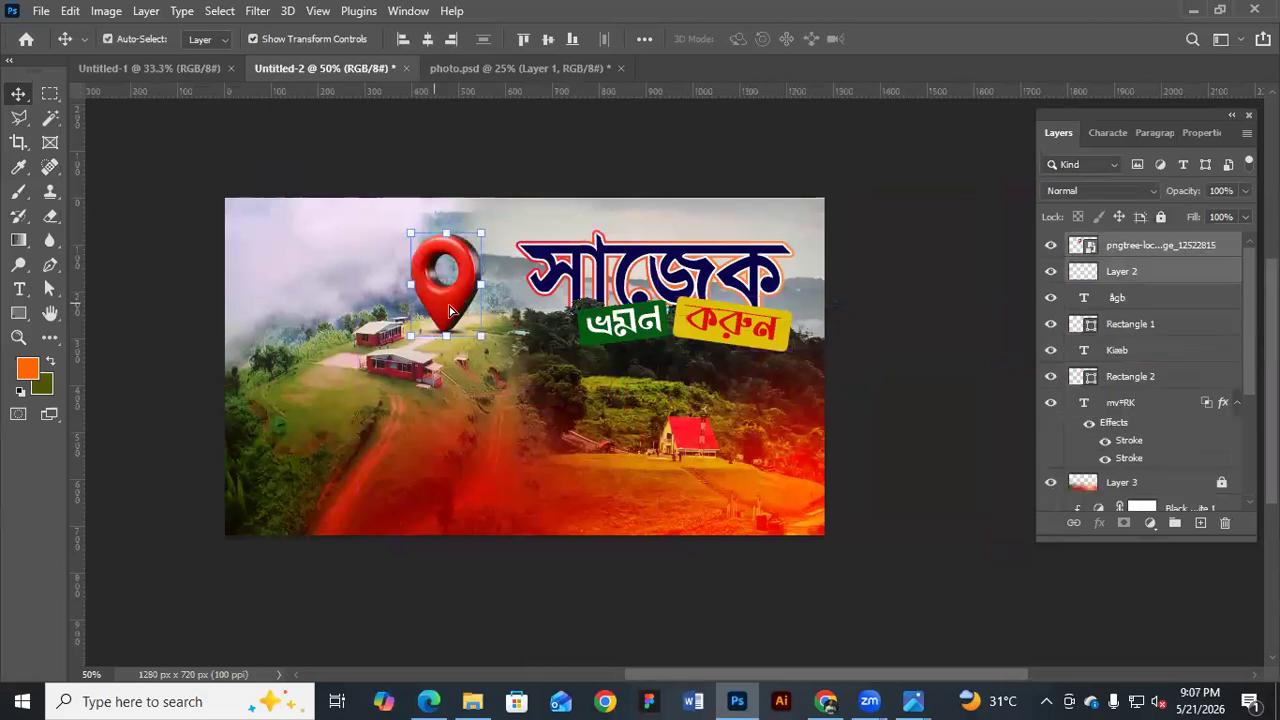
pyautogui.moveTo(447, 329); pyautogui.dragTo(447, 332)
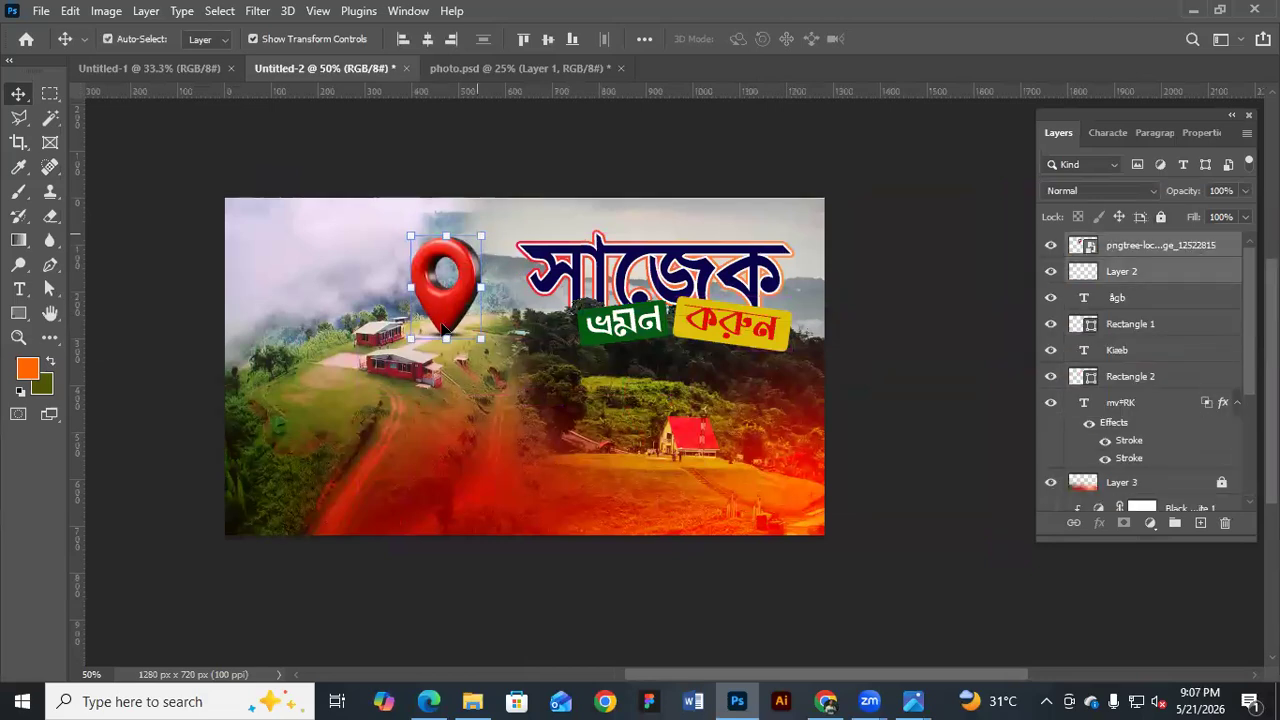
# Scale the pin and its shadow to about 96% and place them on the grass just left of the red-roofed house
pyautogui.hotkey('ctrl', 't')
pyautogui.moveTo(481, 236); pyautogui.dragTo(477, 232)
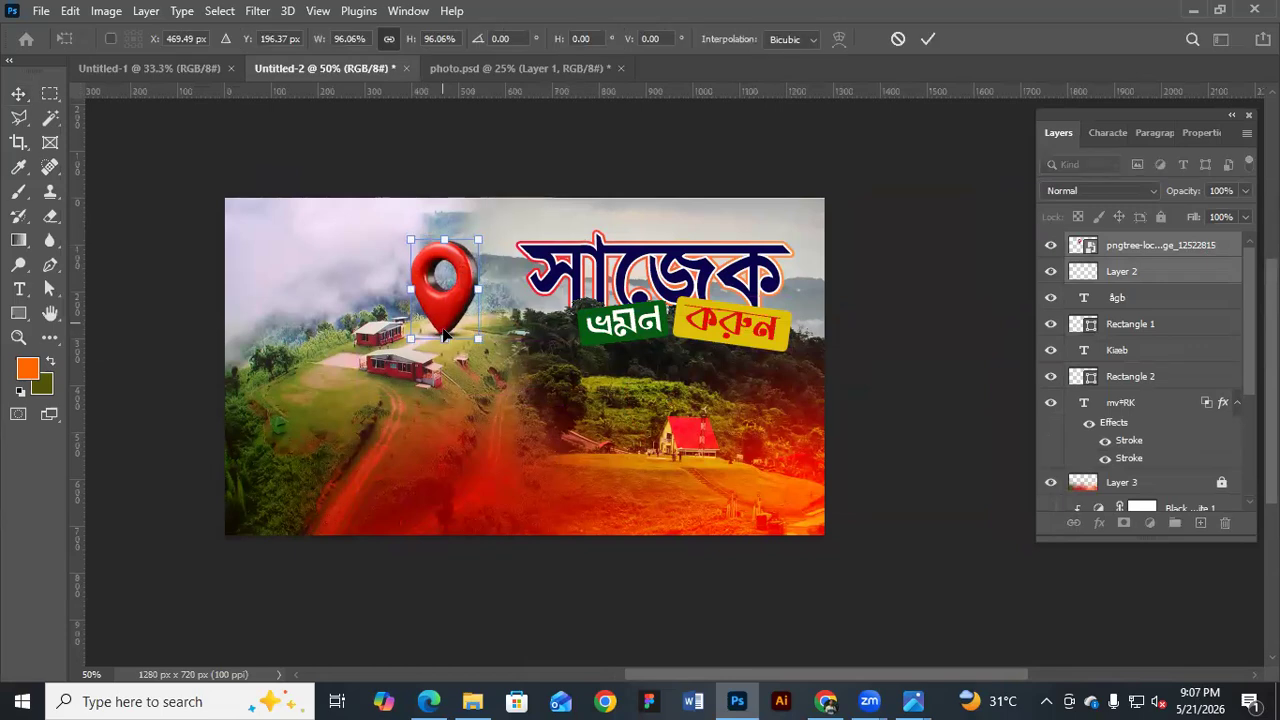
pyautogui.moveTo(445, 325); pyautogui.dragTo(443, 335)
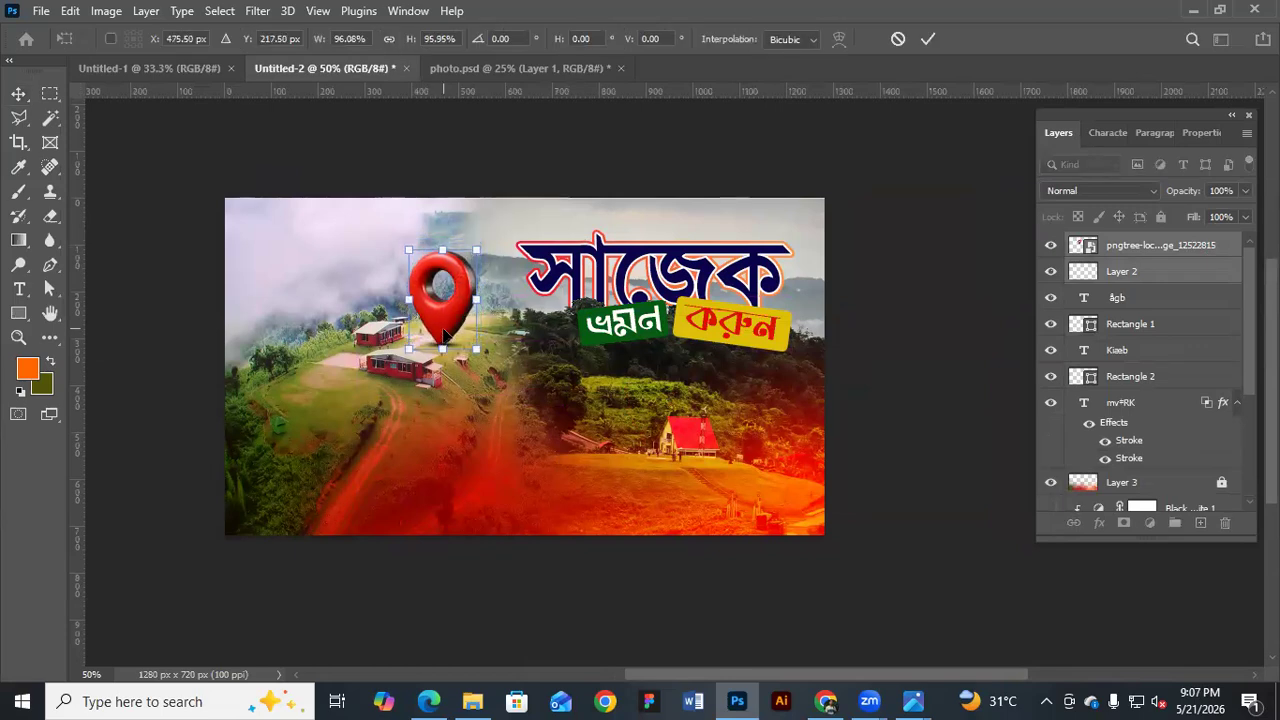
pyautogui.hotkey('shift', 'Down')
pyautogui.moveTo(620, 443); pyautogui.dragTo(588, 452)
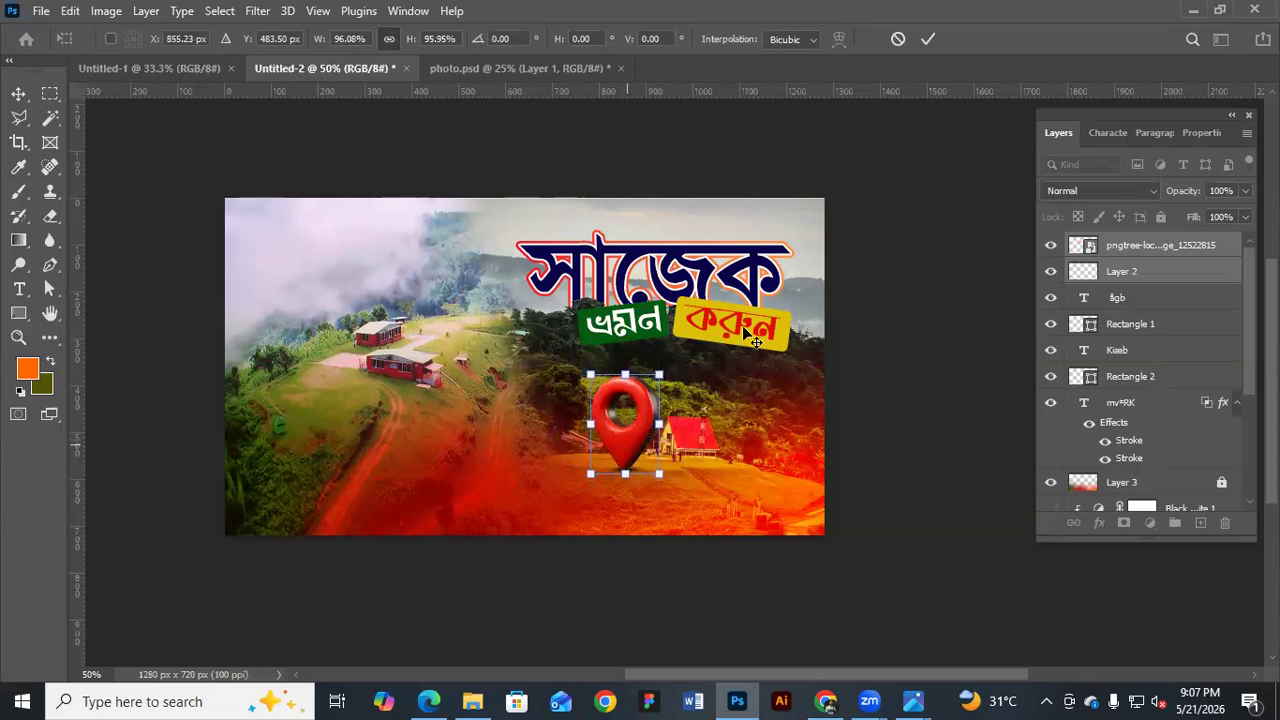
pyautogui.press('Return')
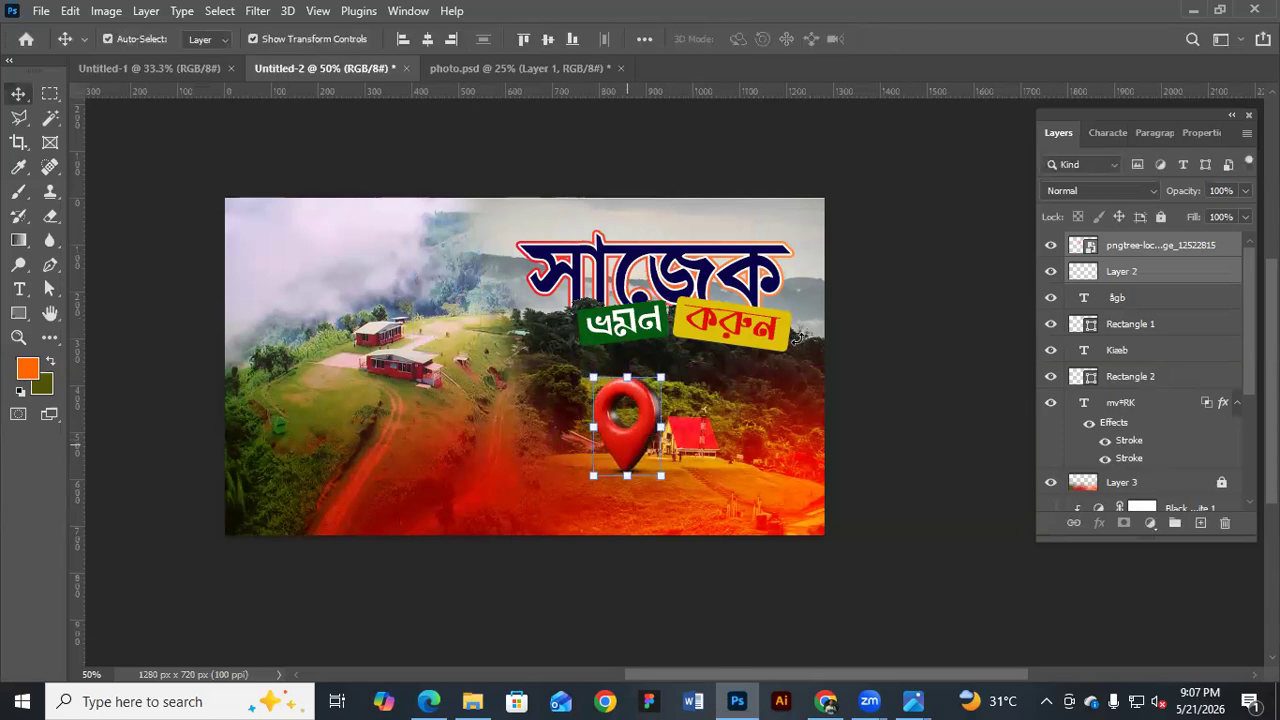
# Nudge the "সাজেক" title and both tilted labels together slightly to the left
pyautogui.moveTo(800, 337); pyautogui.dragTo(651, 225)
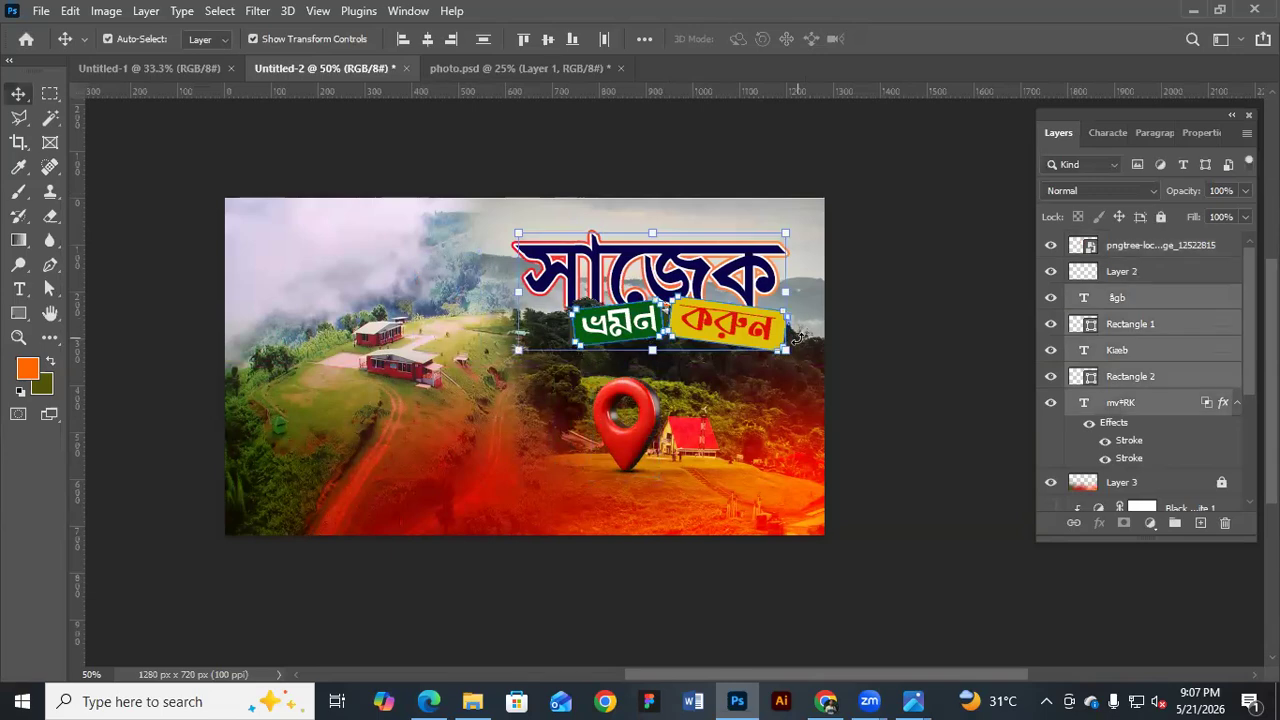
pyautogui.click(443, 356)
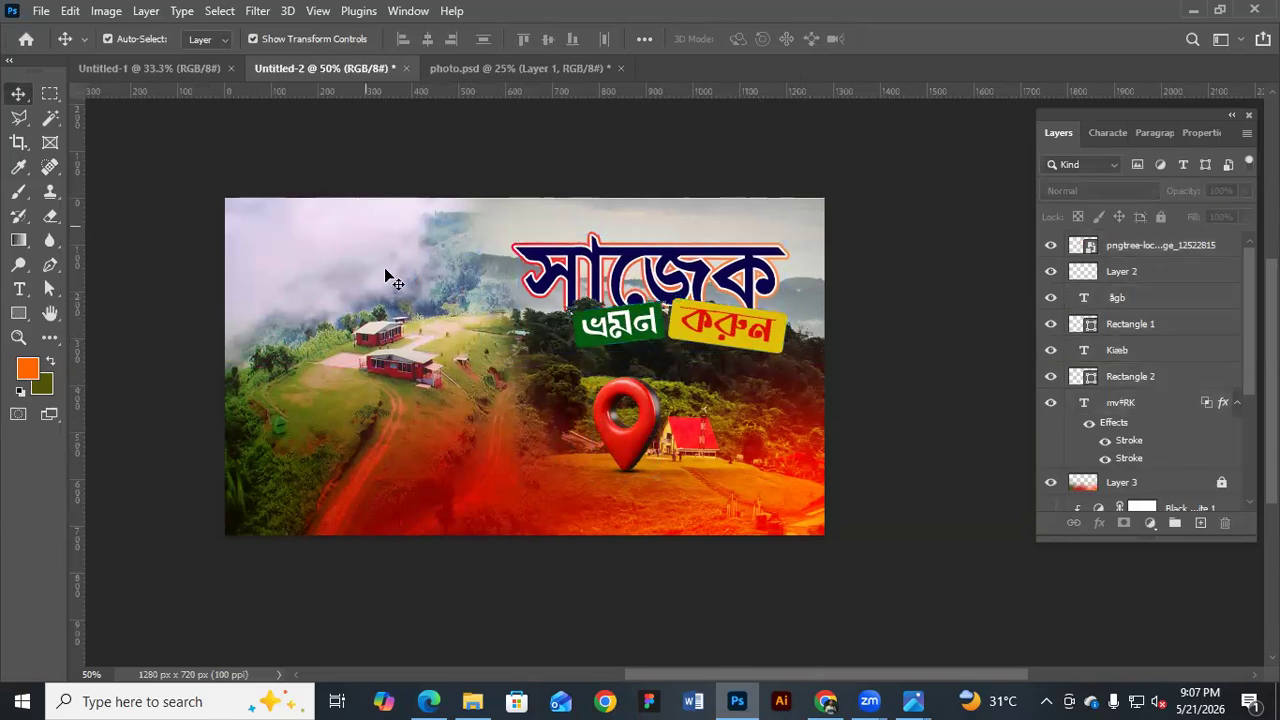
# Launch Adobe Illustrator and return to the thumbnail document in Photoshop
pyautogui.click(781, 700)
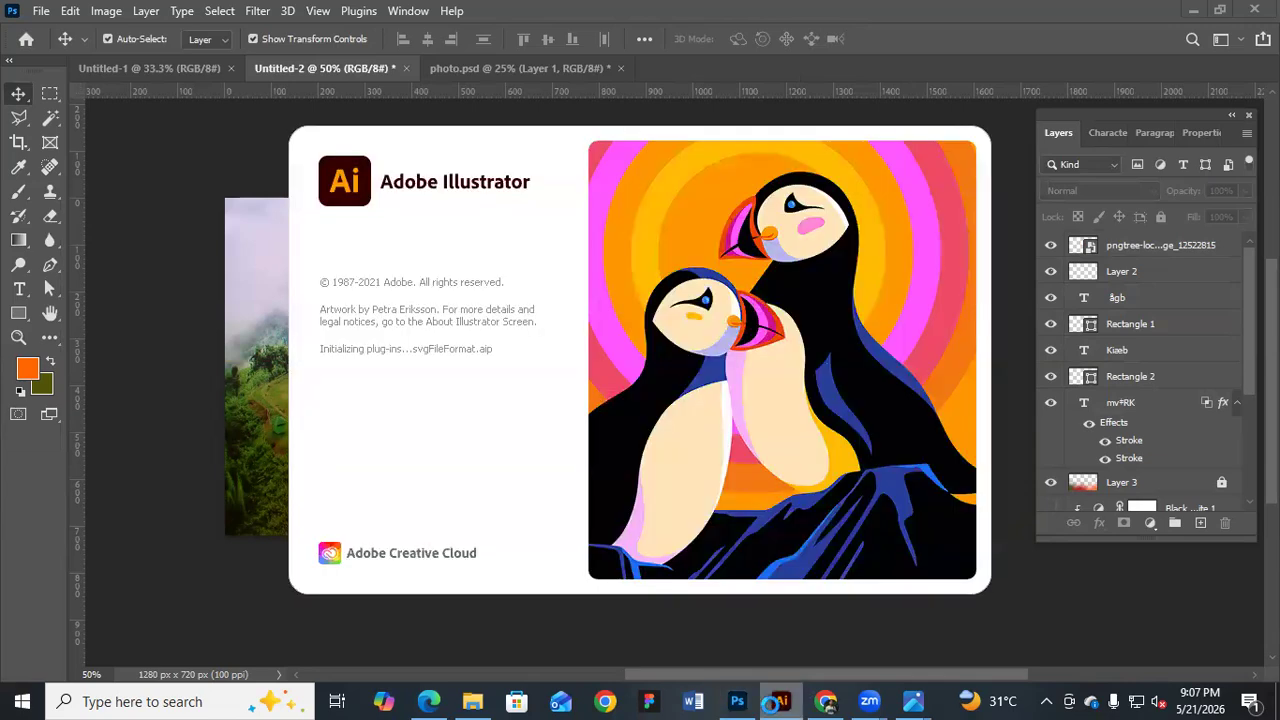
pyautogui.click(201, 303)
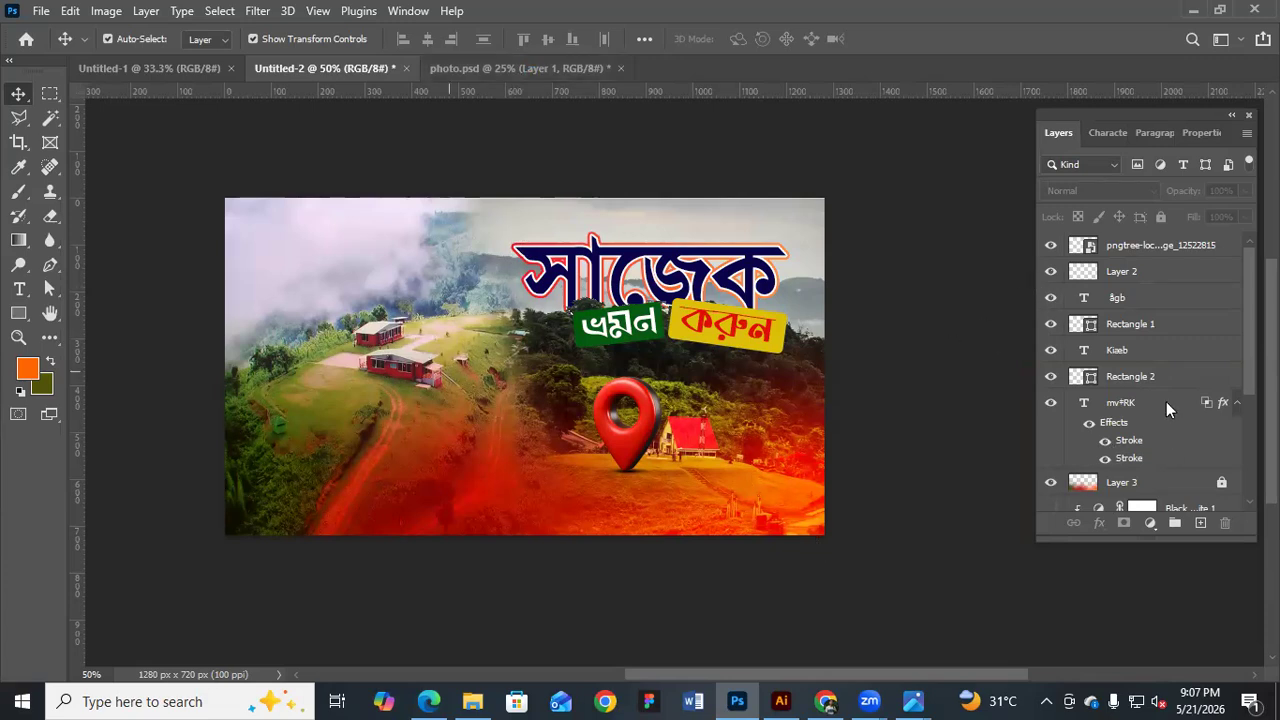
# Show the hidden portrait on Layer 1 and place it in front of all other layers
pyautogui.scroll(-3, 1062, 428)
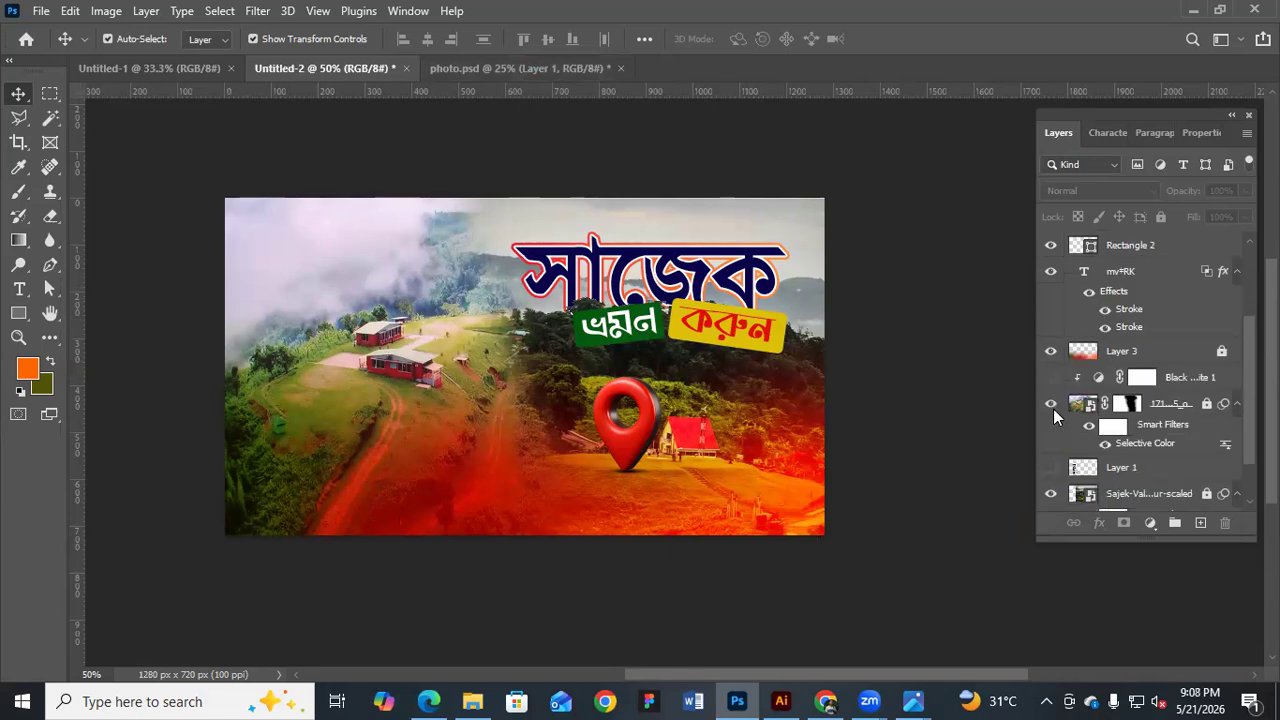
pyautogui.scroll(-2, 1048, 409)
pyautogui.click(1050, 408)
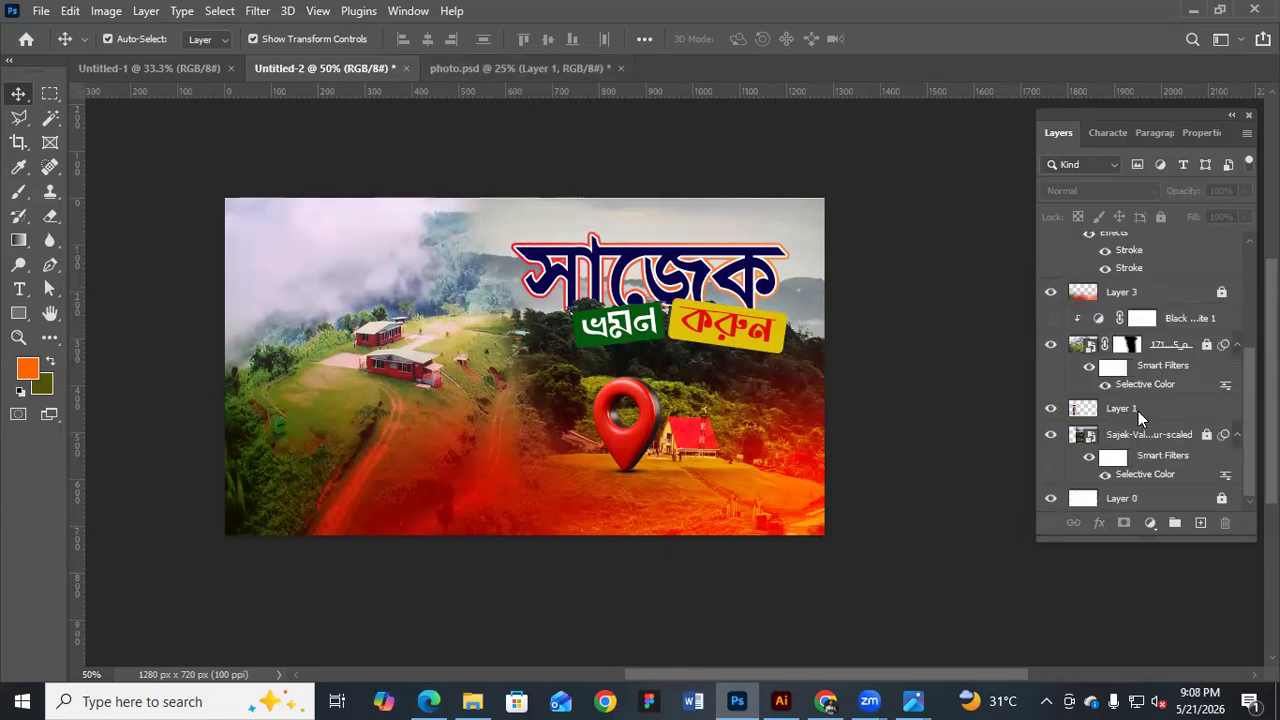
pyautogui.moveTo(1203, 412); pyautogui.dragTo(1180, 258)
# Enlarge the portrait to about 136% and place it in the thumbnail's left half, with the torso running off the lower edge
pyautogui.moveTo(420, 518); pyautogui.dragTo(497, 577)
pyautogui.moveTo(402, 457); pyautogui.dragTo(431, 413)
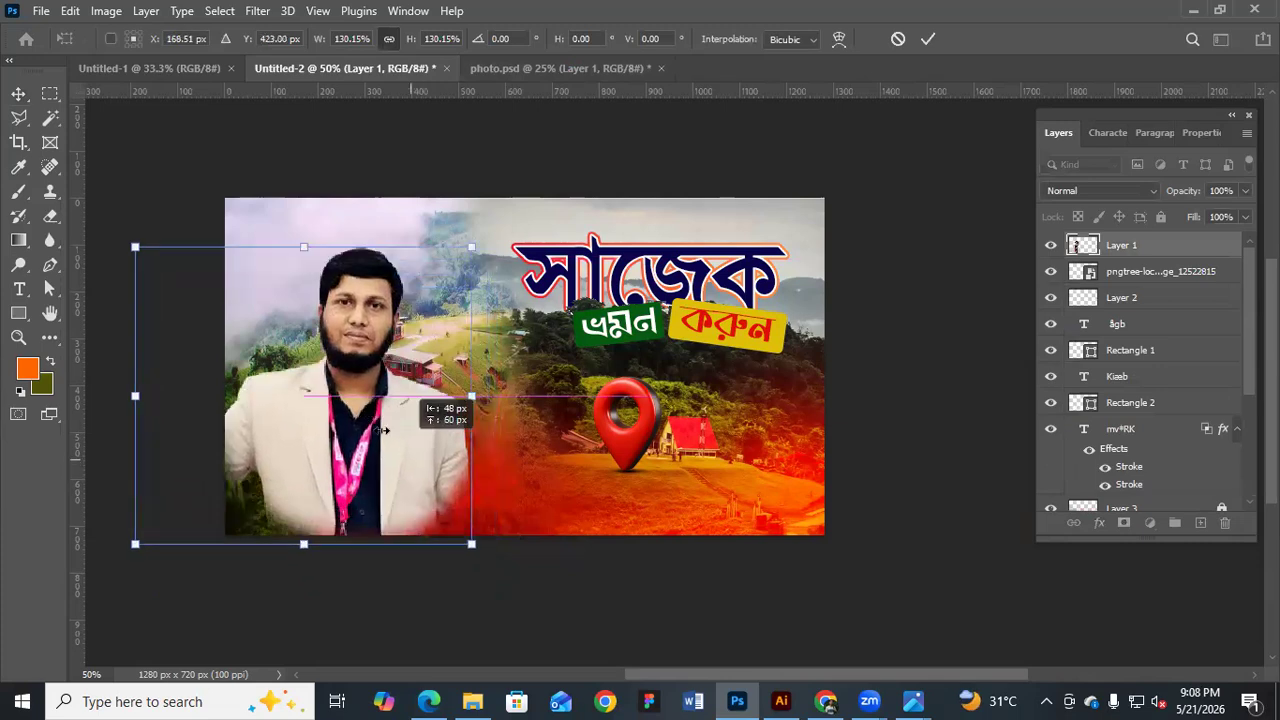
pyautogui.moveTo(395, 457); pyautogui.dragTo(383, 483)
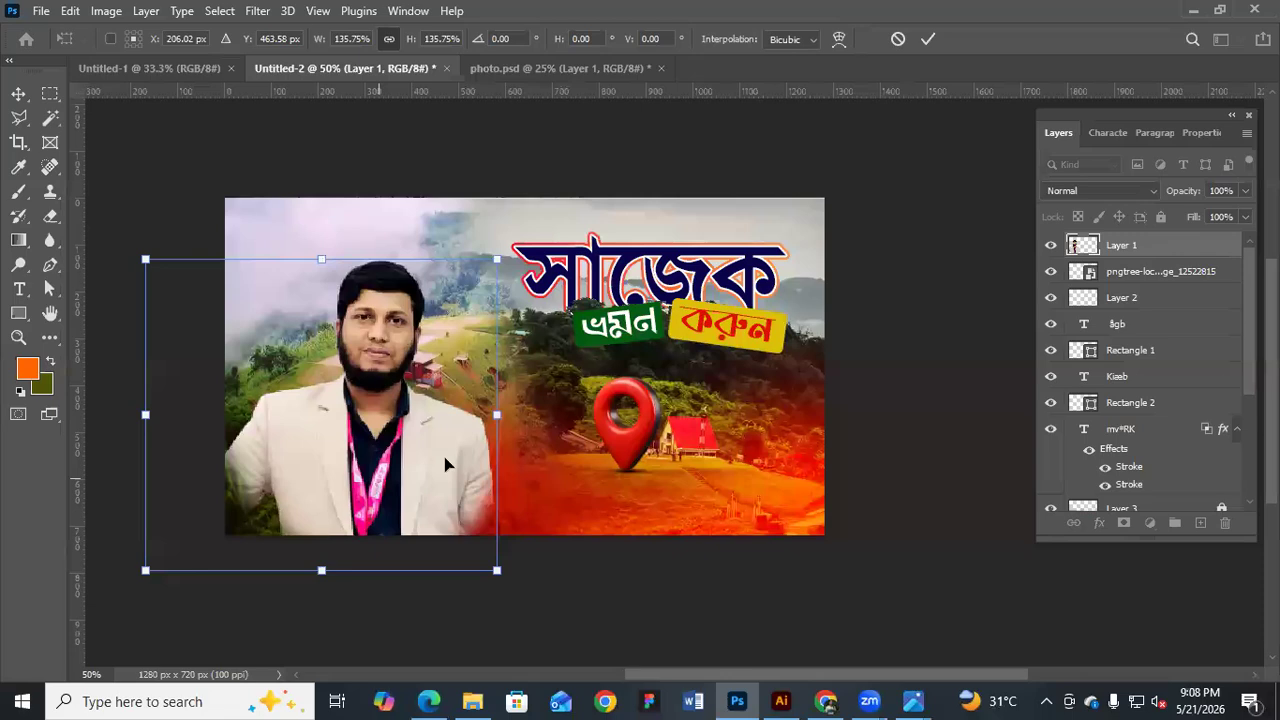
pyautogui.press('Return')
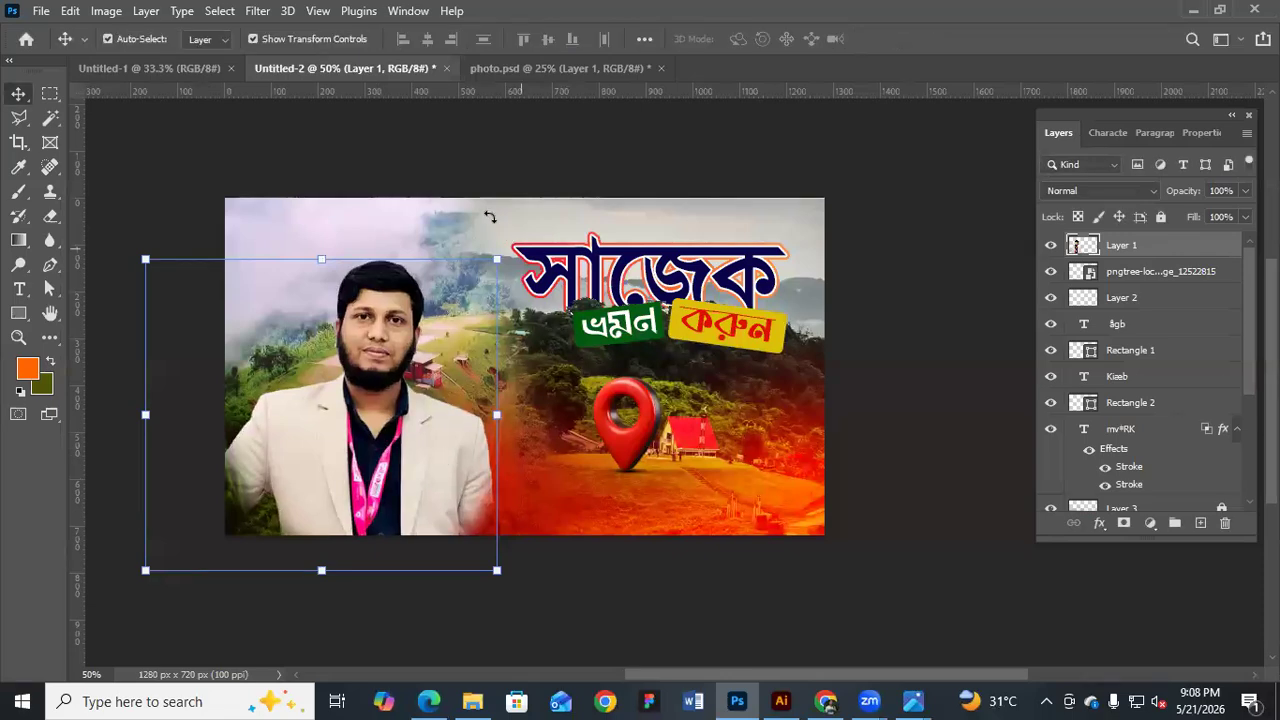
# Tilt the portrait slightly counterclockwise and shift it a little right and down, closer to the thumbnail's middle
pyautogui.moveTo(489, 216); pyautogui.dragTo(500, 206)
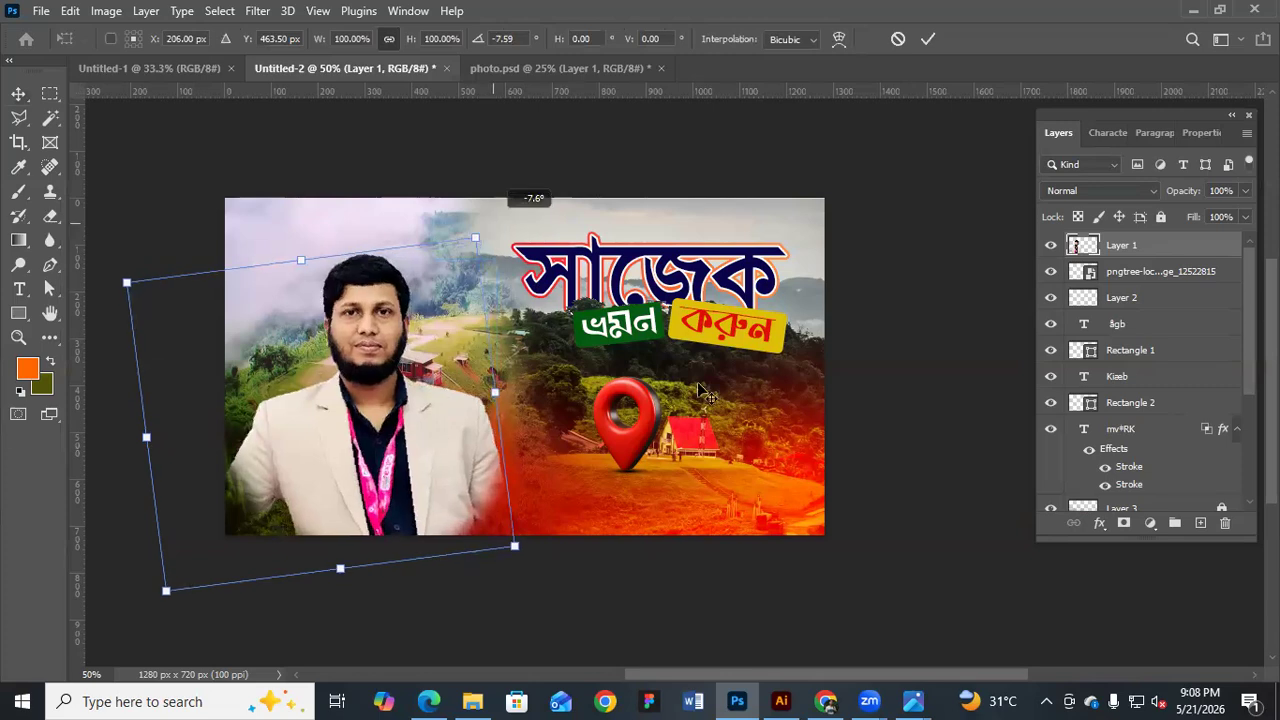
pyautogui.press('Return')
pyautogui.moveTo(449, 449); pyautogui.dragTo(466, 461)
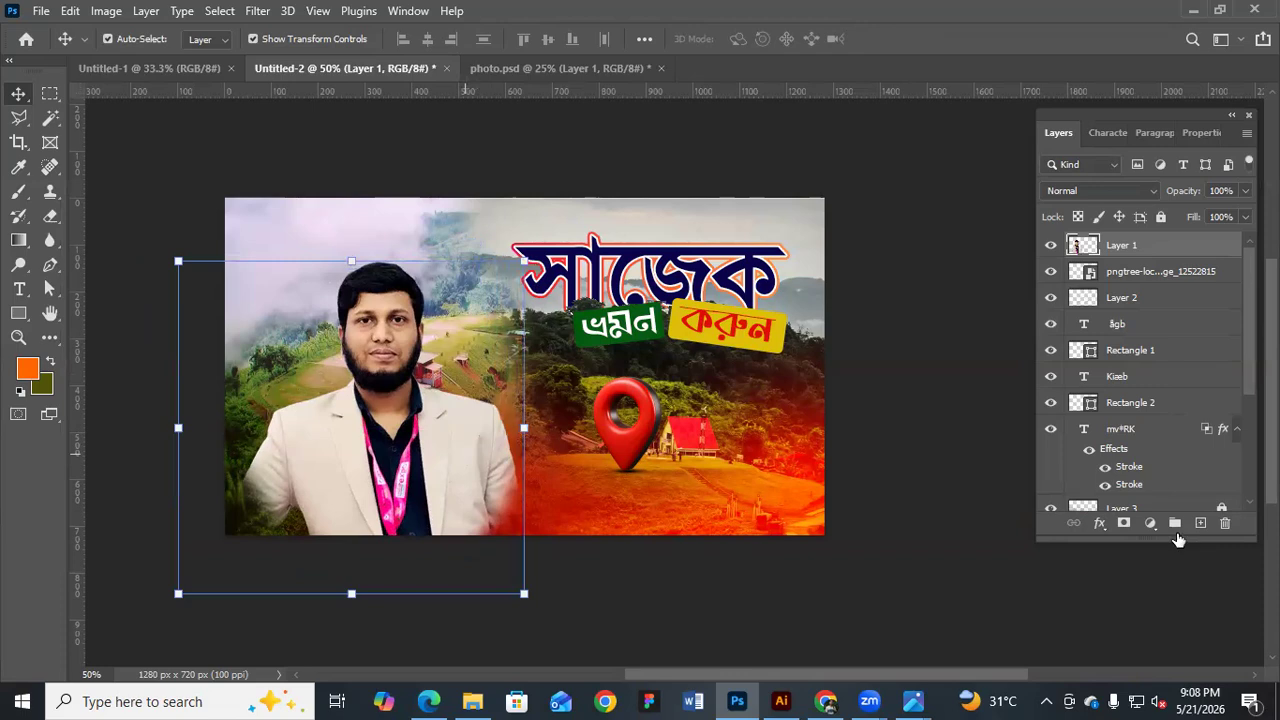
# Add a new layer above the portrait and paint soft orange 600 px brush spots over the face and shoulder
pyautogui.click(1202, 524)
pyautogui.click(20, 197)
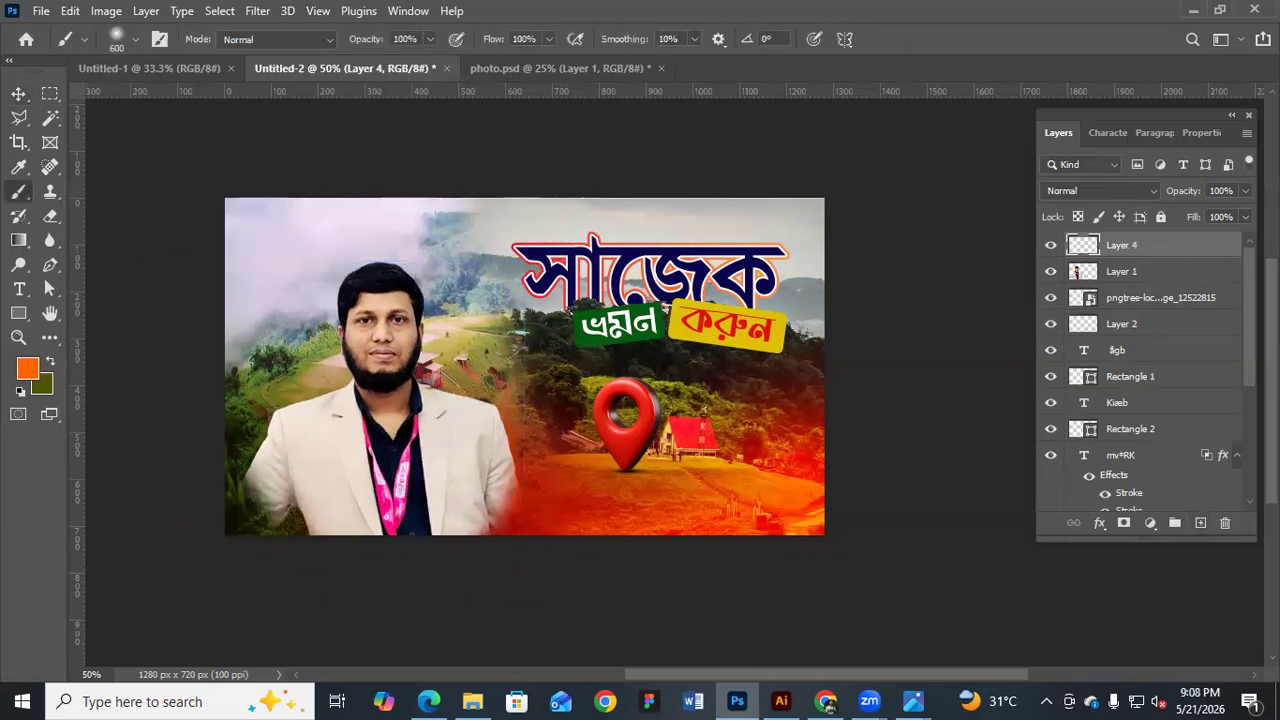
pyautogui.click(337, 351)
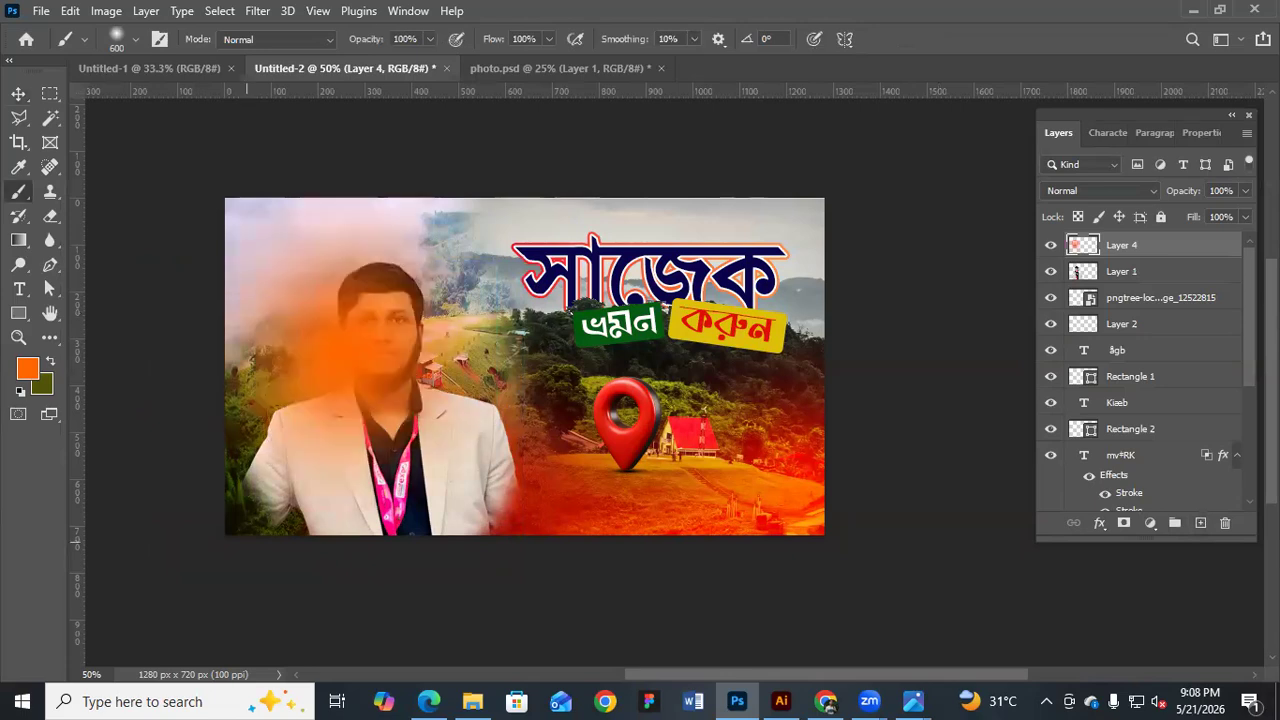
pyautogui.click(291, 424)
# Try the Overlay, Screen and Color Burn blend modes on the orange paint layer, then undo the last mode change
pyautogui.click(20, 94)
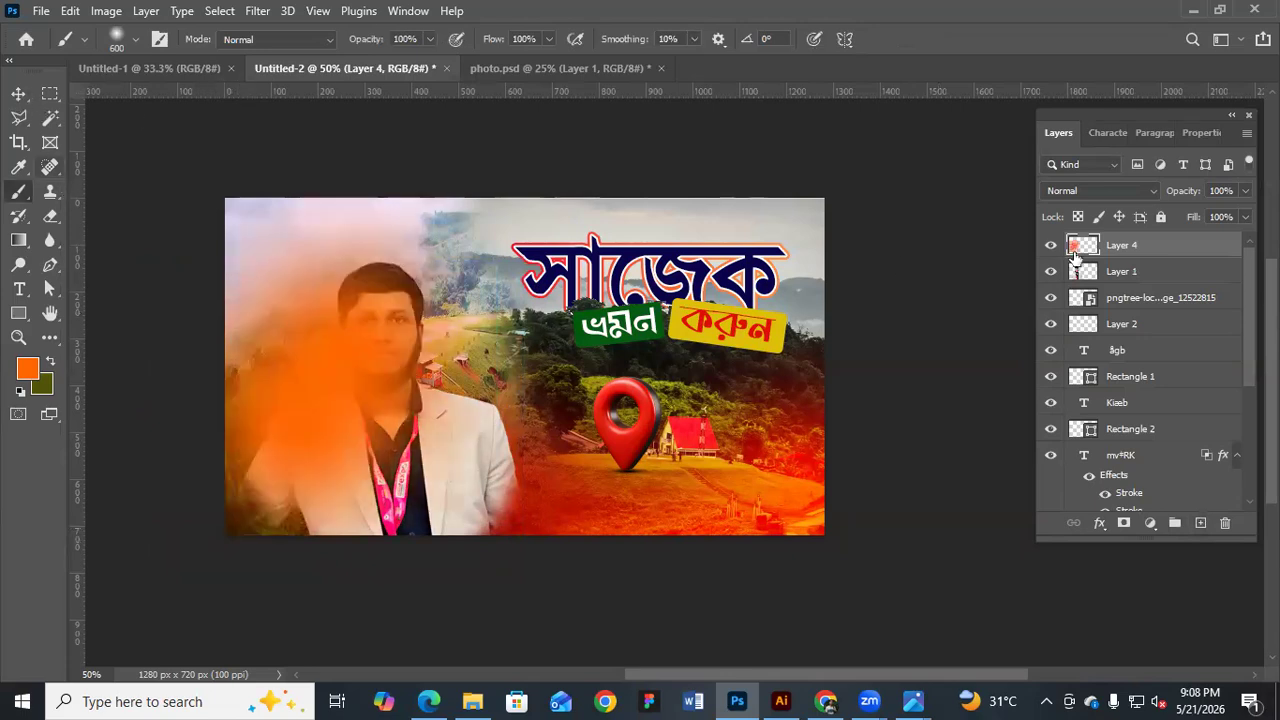
pyautogui.click(1085, 191)
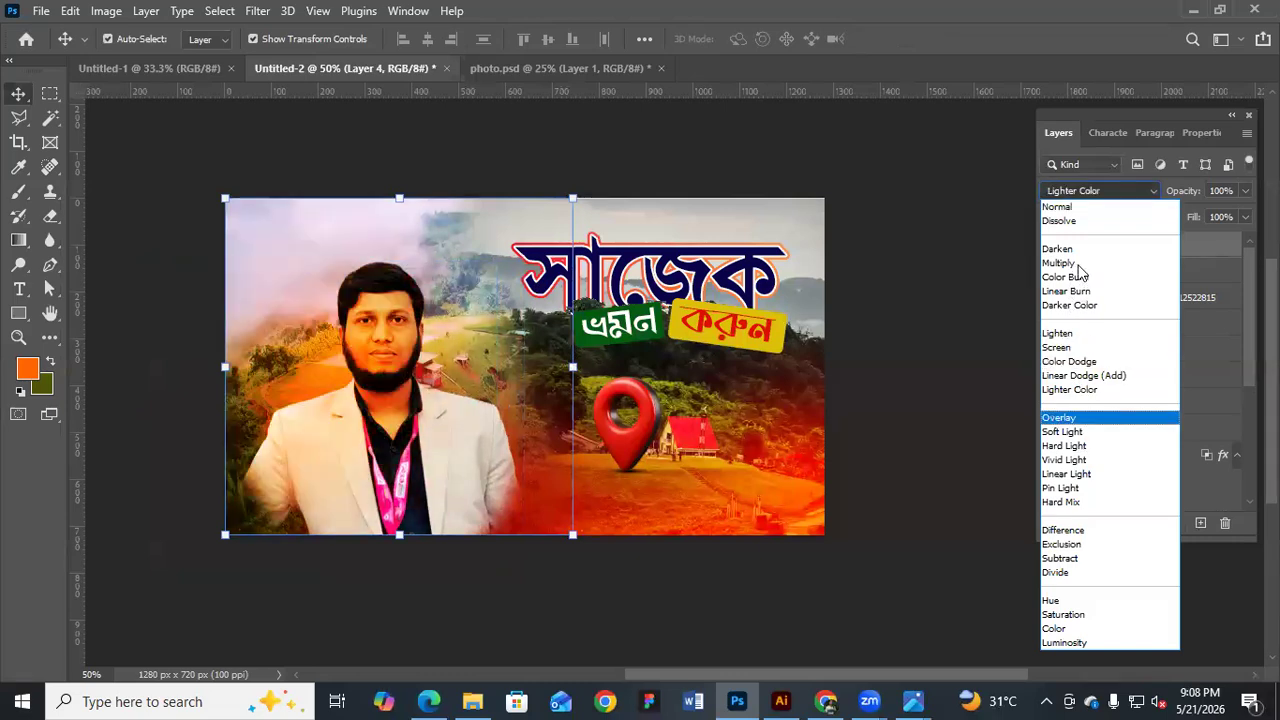
pyautogui.press('Down')
pyautogui.press('Up')
pyautogui.press('Up')
pyautogui.press('Up')
pyautogui.press('Up')
pyautogui.press('Up')
pyautogui.press('Up')
pyautogui.press('Up')
pyautogui.press('Up')
pyautogui.press('Up')
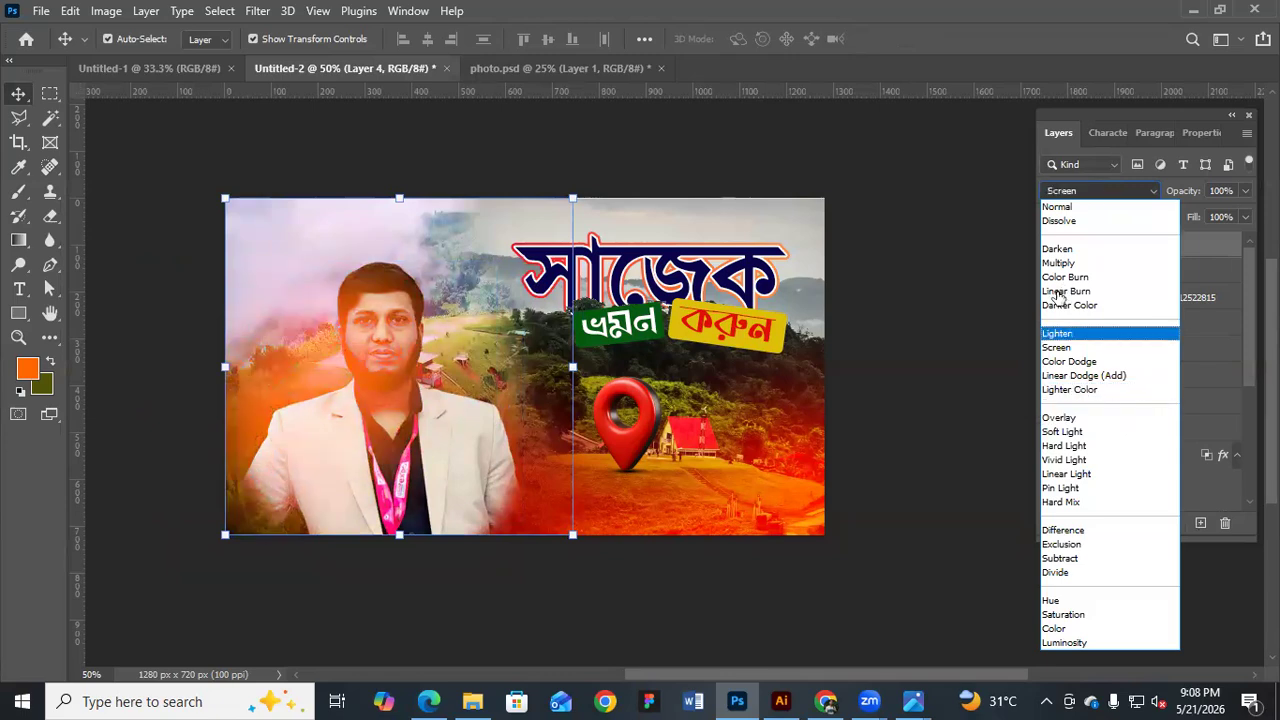
pyautogui.press('Return')
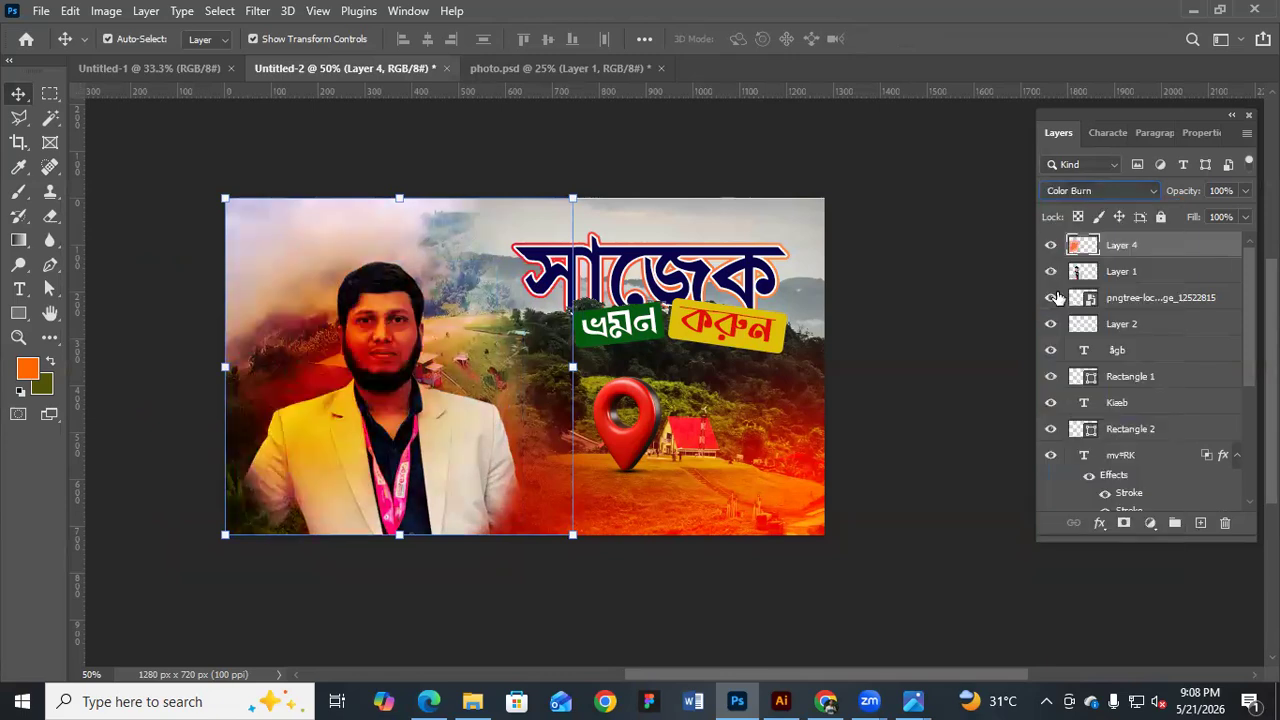
pyautogui.hotkey('ctrl', 'z')
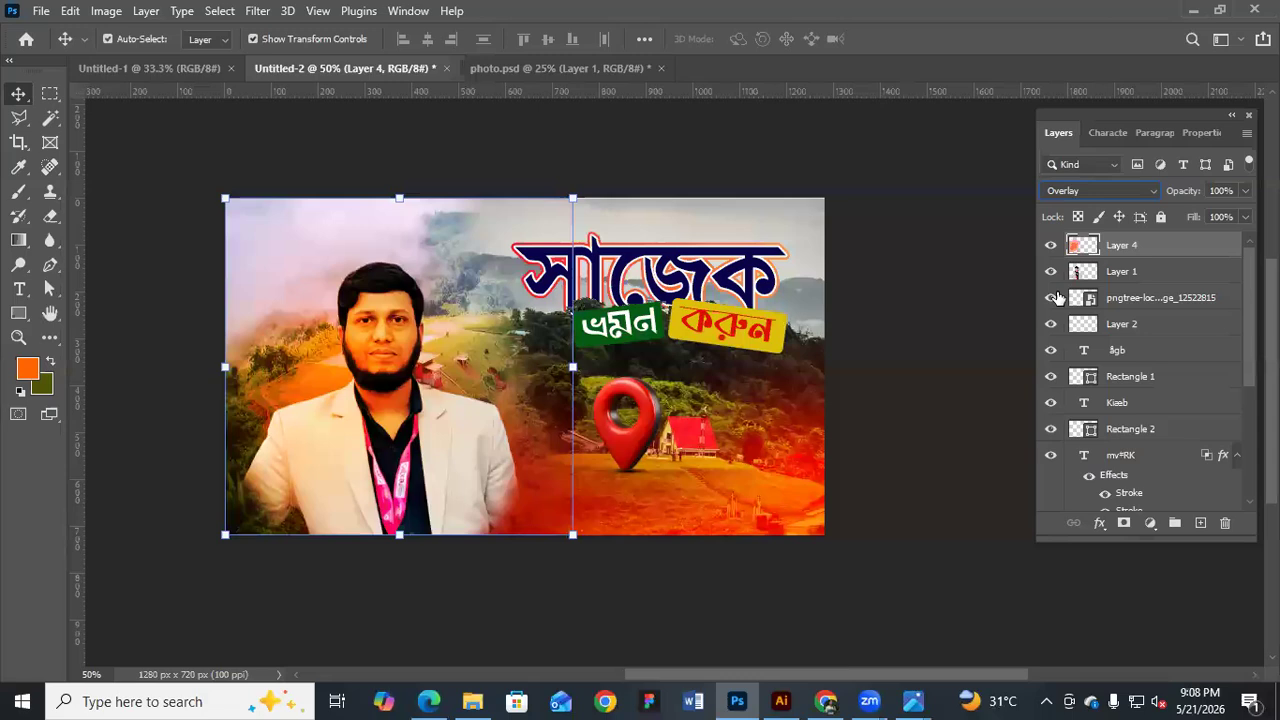
# Set the orange paint layer's blend mode to Saturation and toggle its visibility to compare the effect
pyautogui.hotkey('alt', 'shift', 'h')
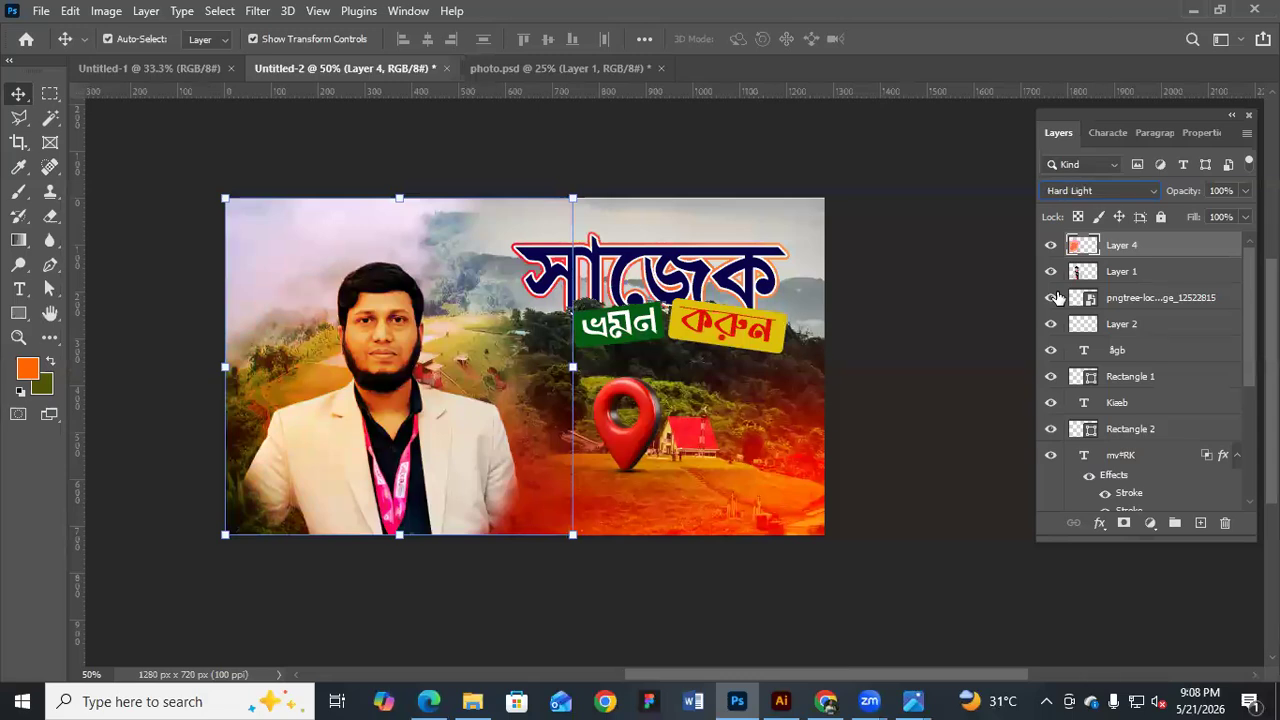
pyautogui.press('Down')
pyautogui.press('Down')
pyautogui.press('Down')
pyautogui.press('Down')
pyautogui.press('Down')
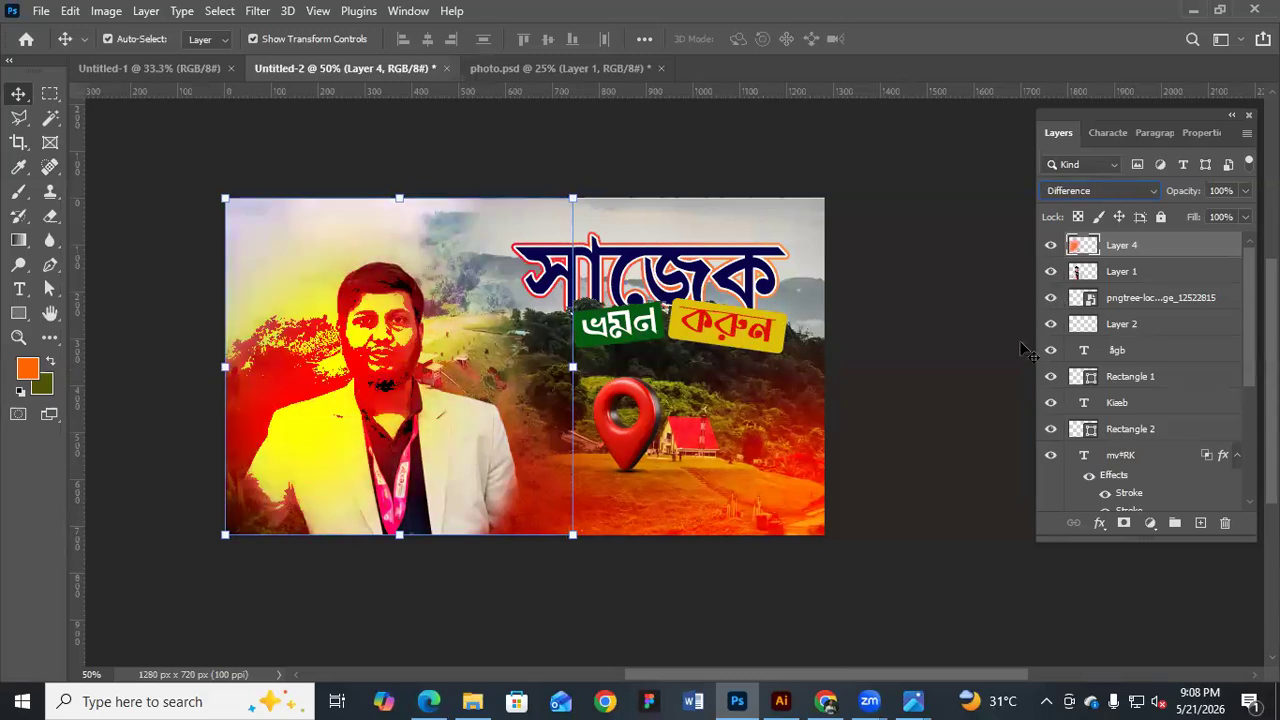
pyautogui.hotkey('shift', '+')
pyautogui.hotkey('shift', '+')
pyautogui.hotkey('shift', '+')
pyautogui.hotkey('shift', '+')
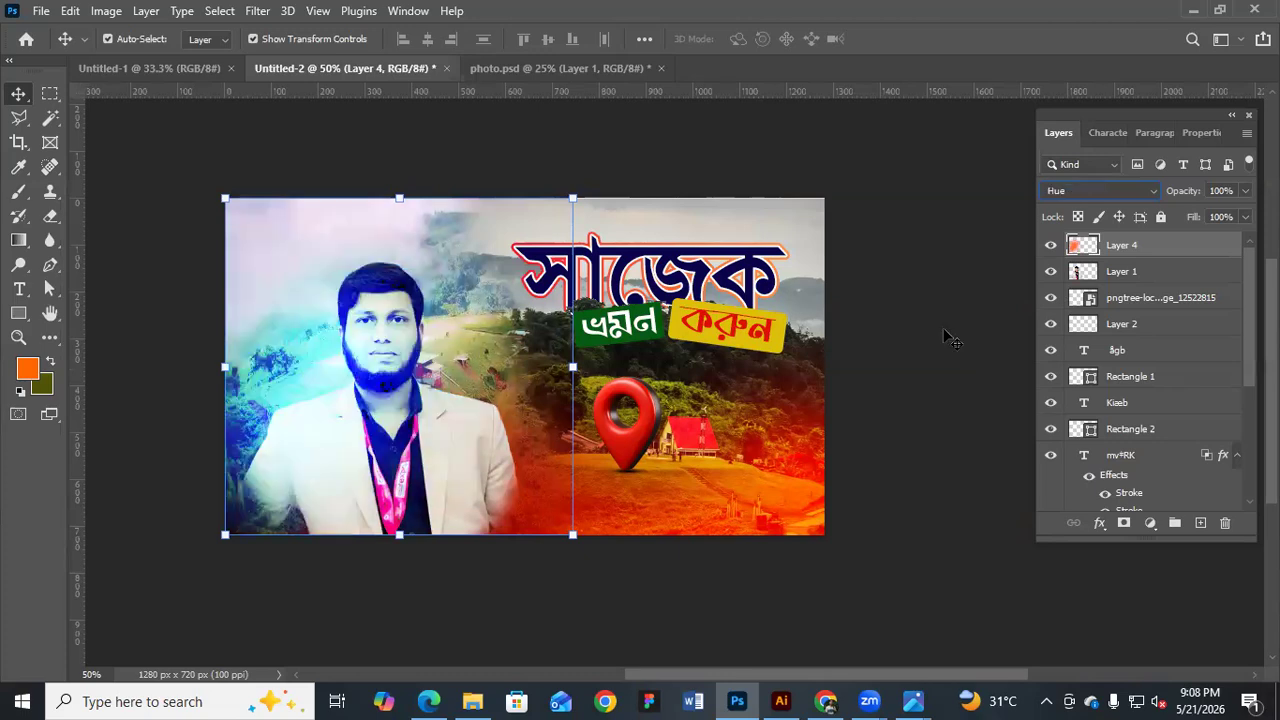
pyautogui.hotkey('shift', '+')
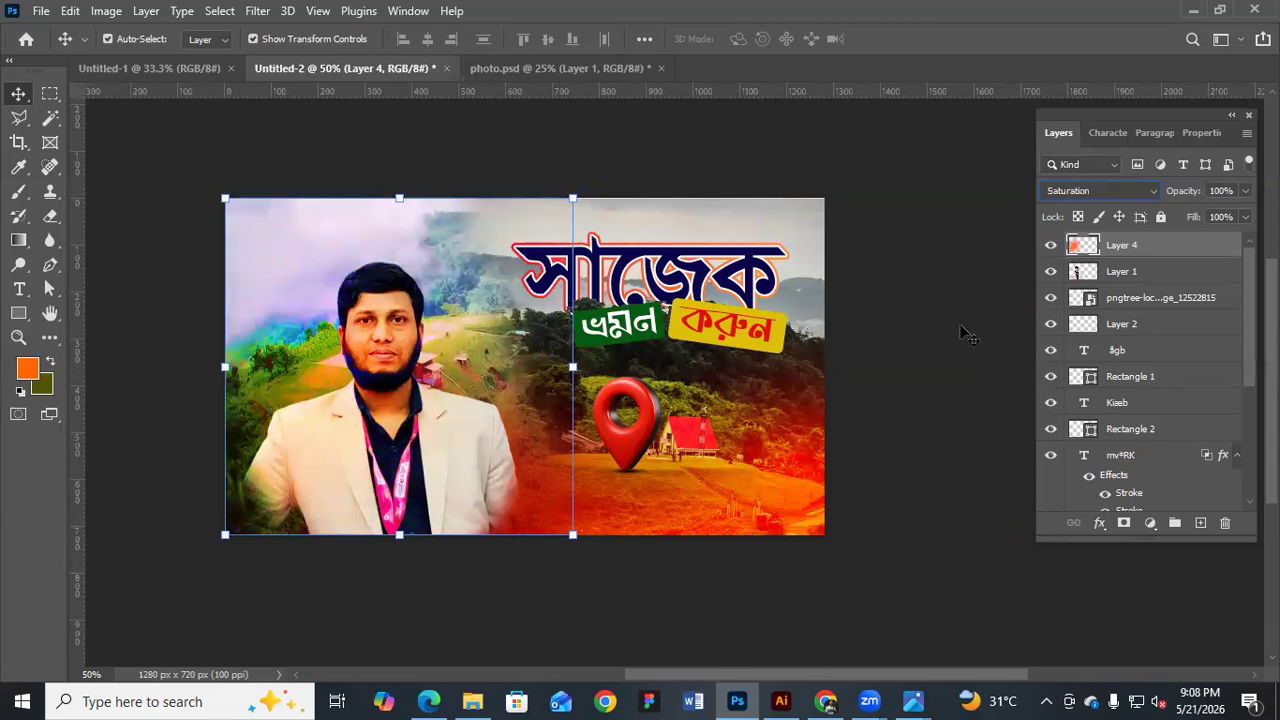
pyautogui.click(914, 371)
pyautogui.click(1050, 246)
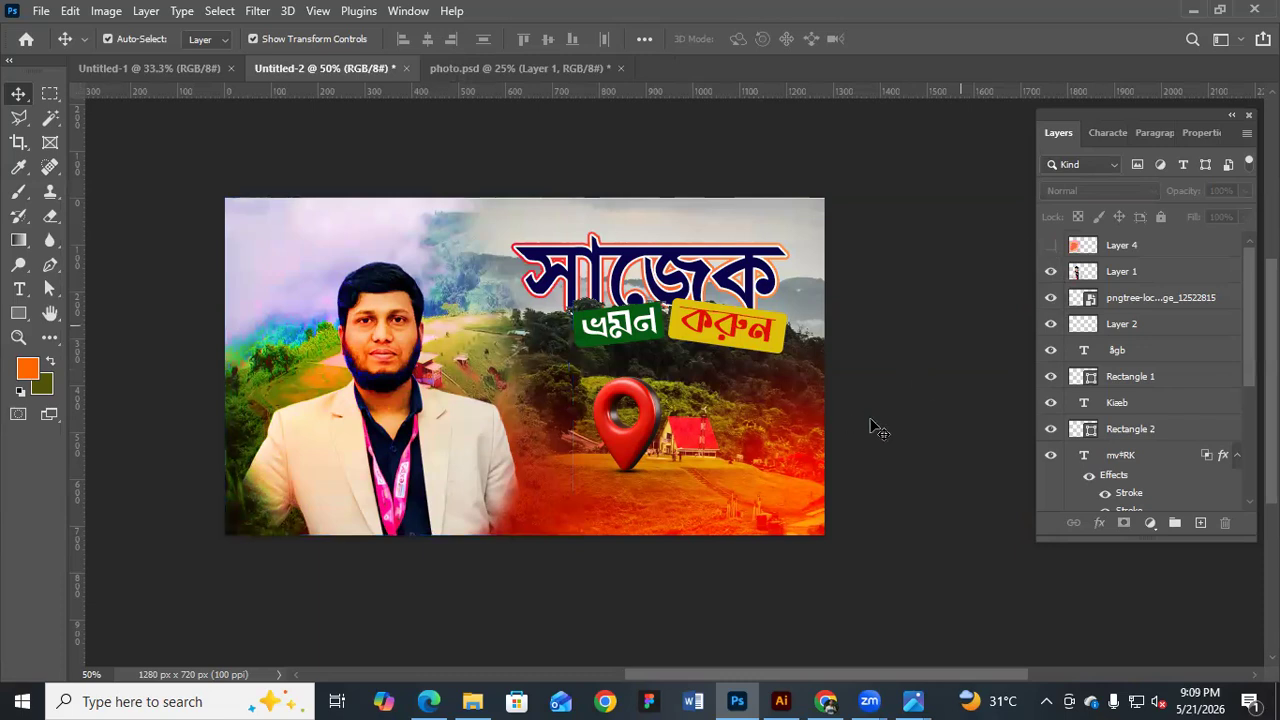
# Draw an orange rectangle about 614 x 103 px over the grass below the red-roofed house and round its corners to 14 px
pyautogui.click(16, 317)
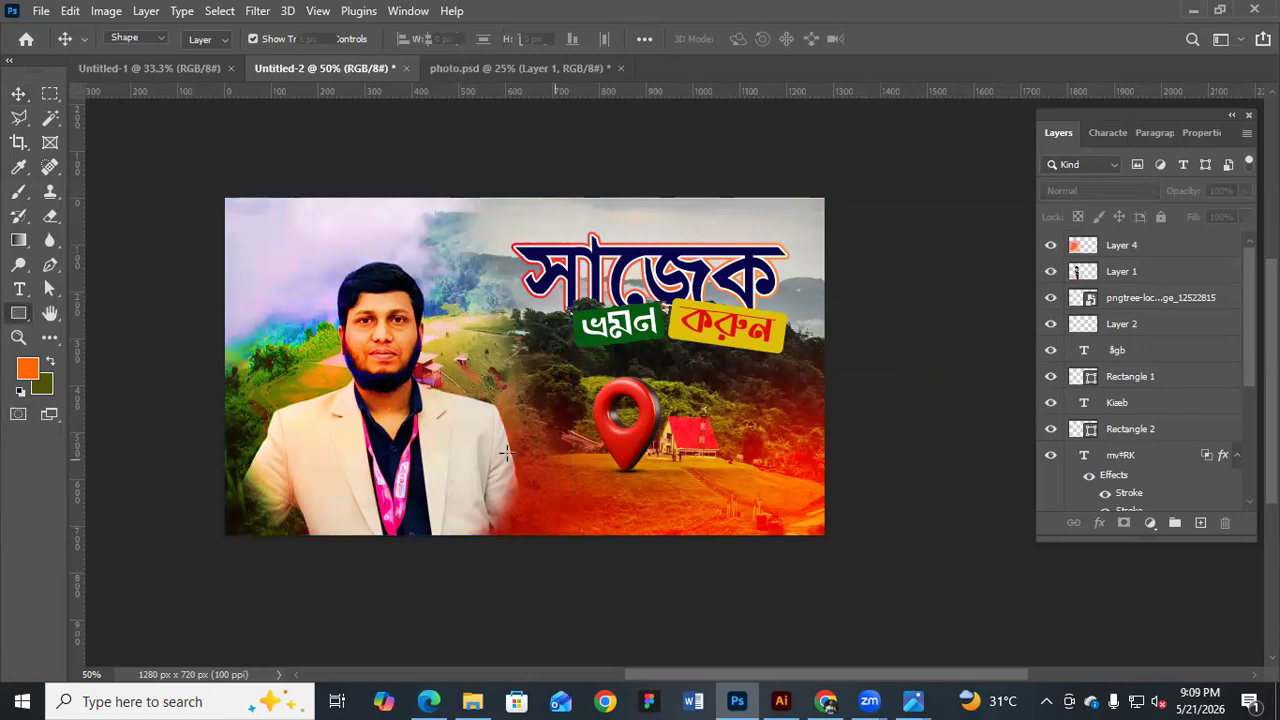
pyautogui.moveTo(496, 452); pyautogui.dragTo(786, 484)
pyautogui.moveTo(496, 477); pyautogui.dragTo(500, 477)
pyautogui.click(20, 93)
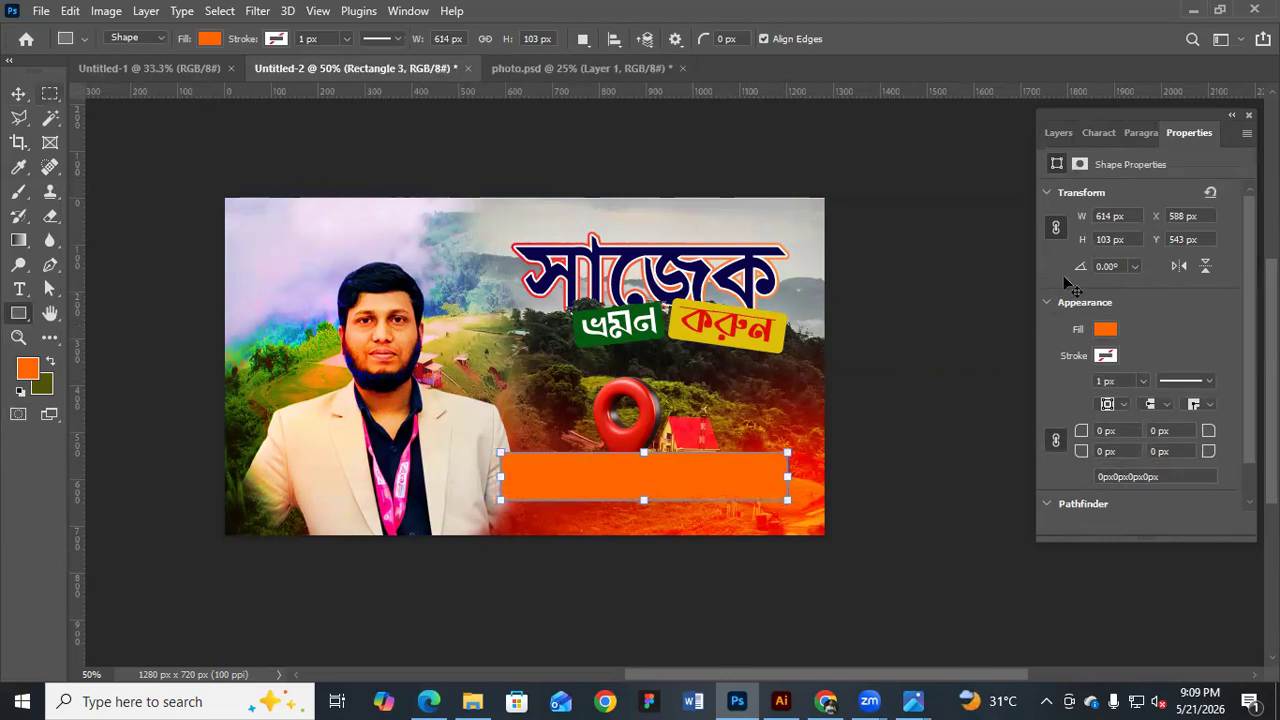
pyautogui.click(1057, 133)
pyautogui.click(1195, 132)
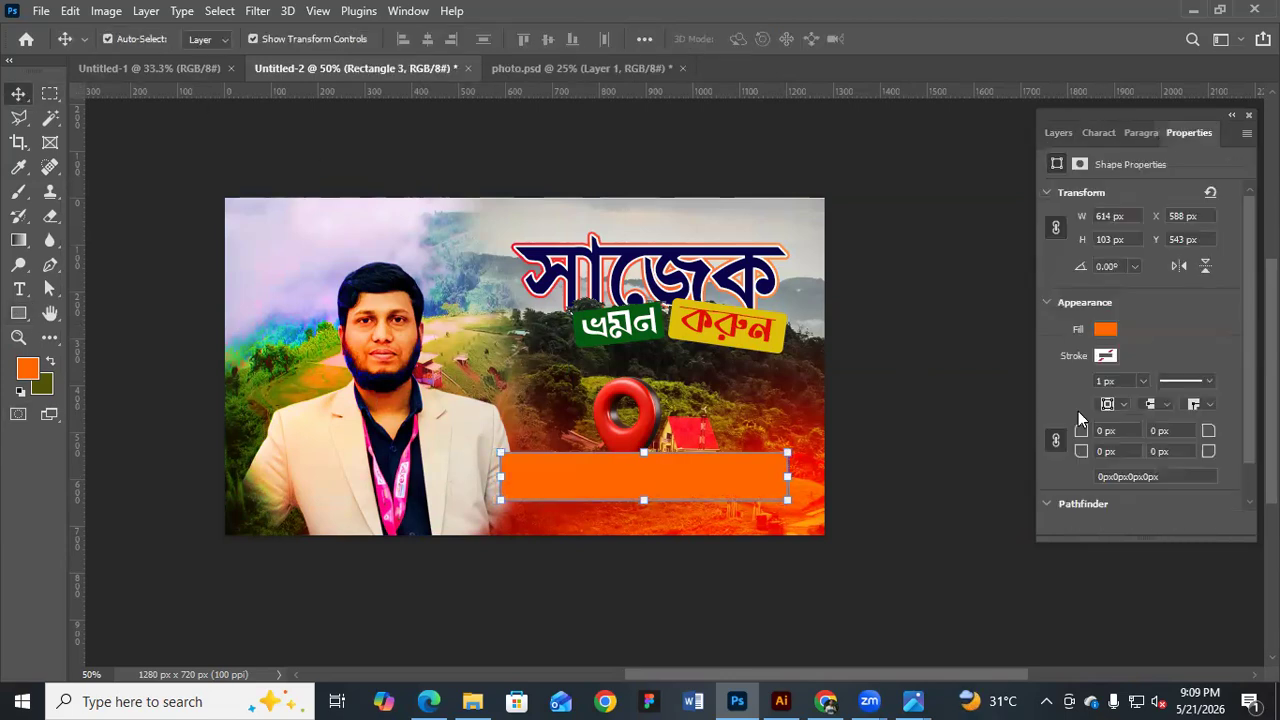
pyautogui.moveTo(1081, 433); pyautogui.dragTo(1094, 435)
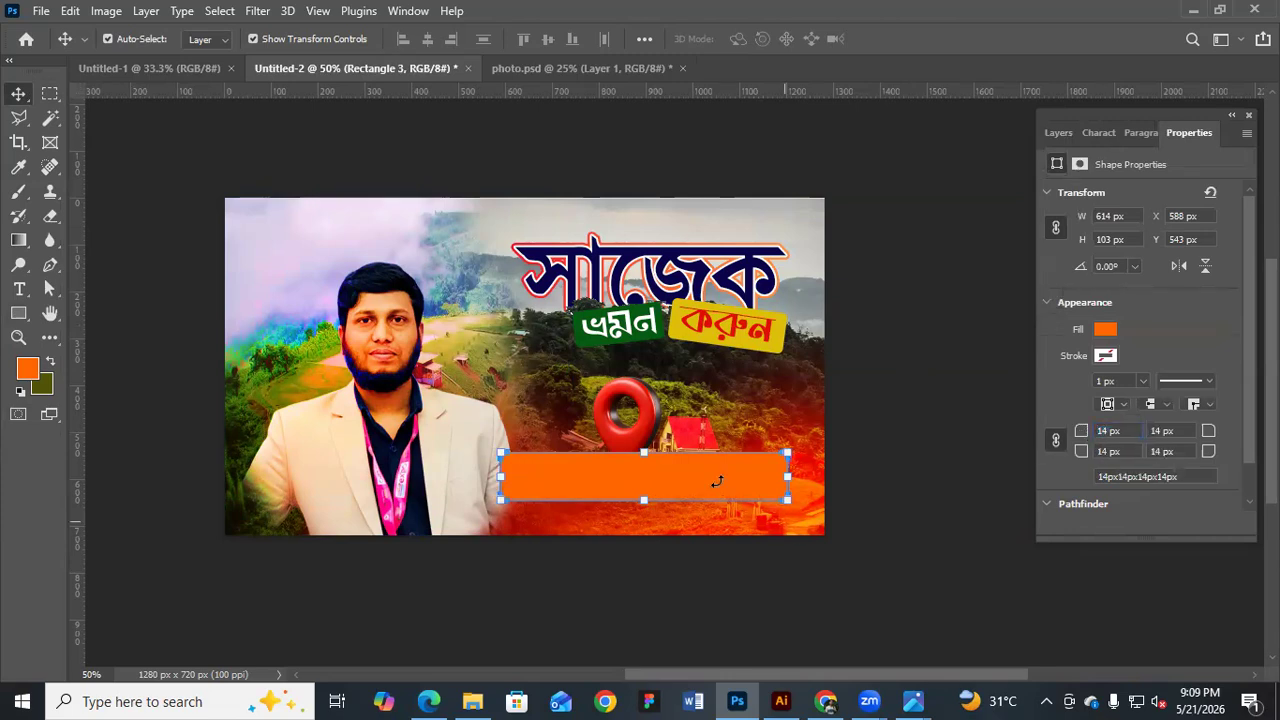
# Reduce the orange rectangle's height to about 76% and place it just below the location pin
pyautogui.hotkey('ctrl', 't')
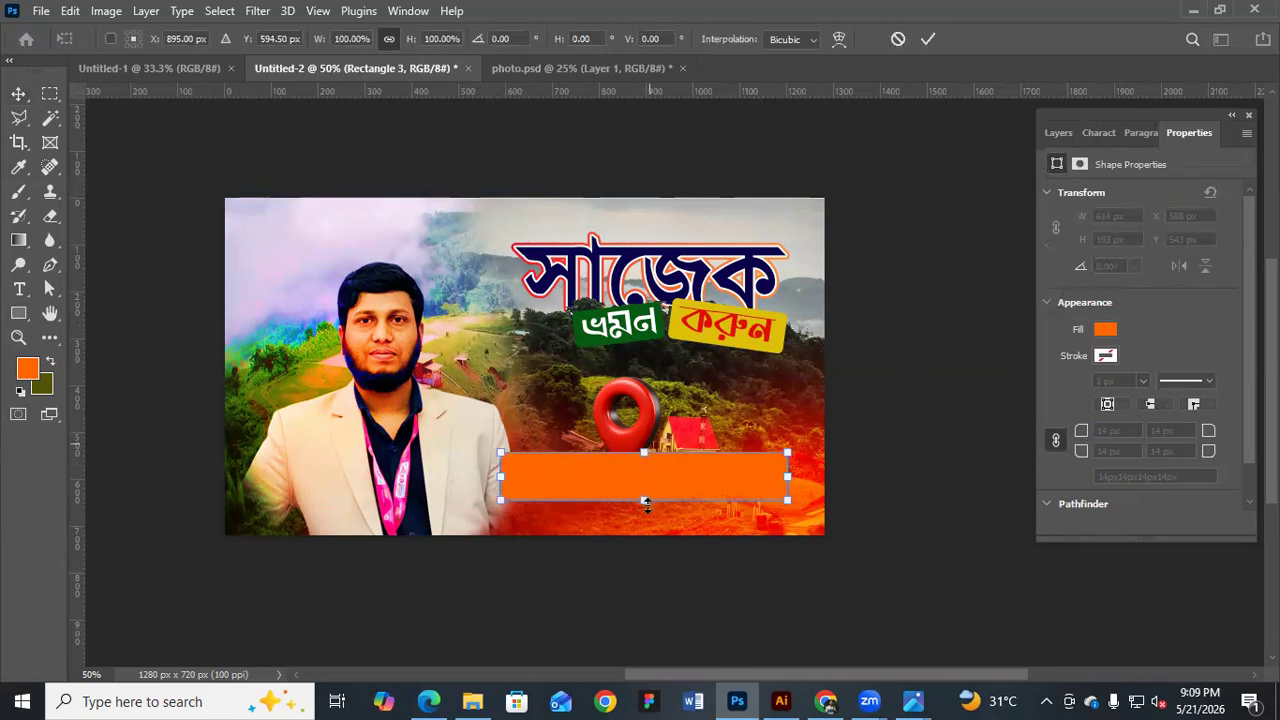
pyautogui.moveTo(651, 510)
pyautogui.mouseDown()
pyautogui.moveTo(648, 528)
pyautogui.moveTo(651, 512)
pyautogui.mouseUp()
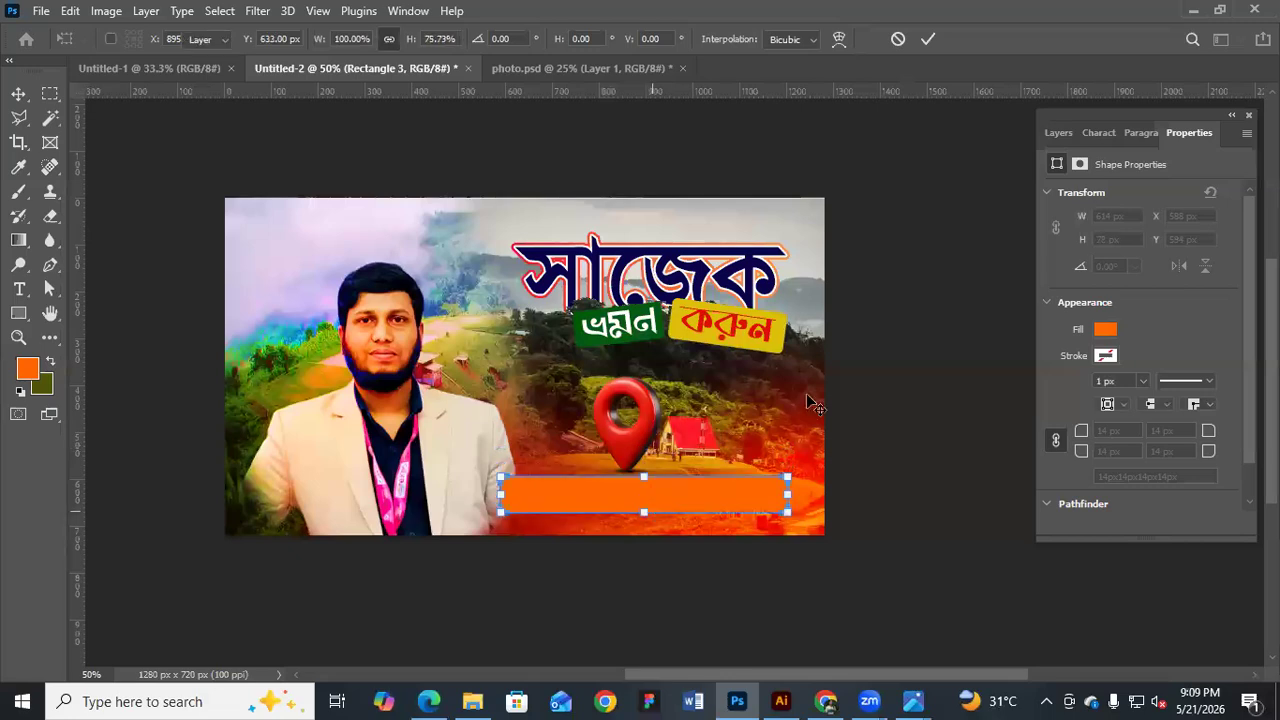
pyautogui.press('Return')
# Recolour the rounded rectangle dark navy #040d26, sampled from the portrait's shirt
pyautogui.click(1050, 133)
pyautogui.doubleClick(1087, 246)
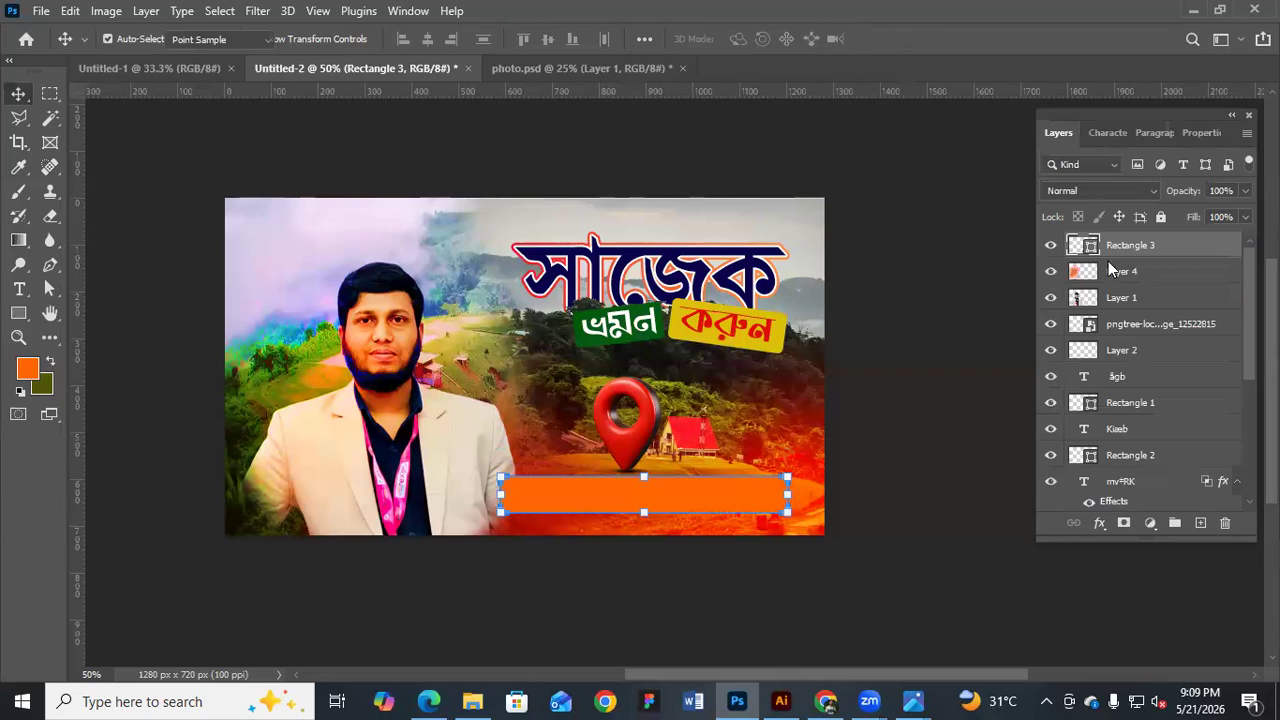
pyautogui.doubleClick(1082, 245)
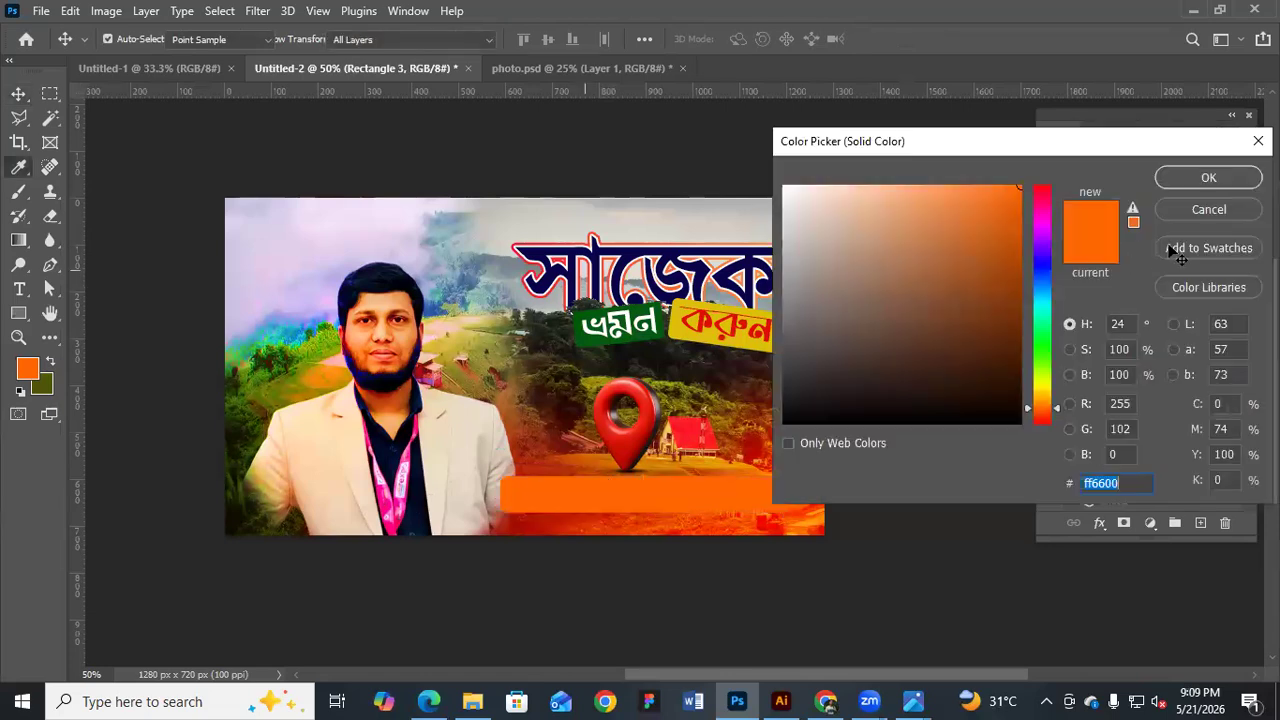
pyautogui.click(413, 455)
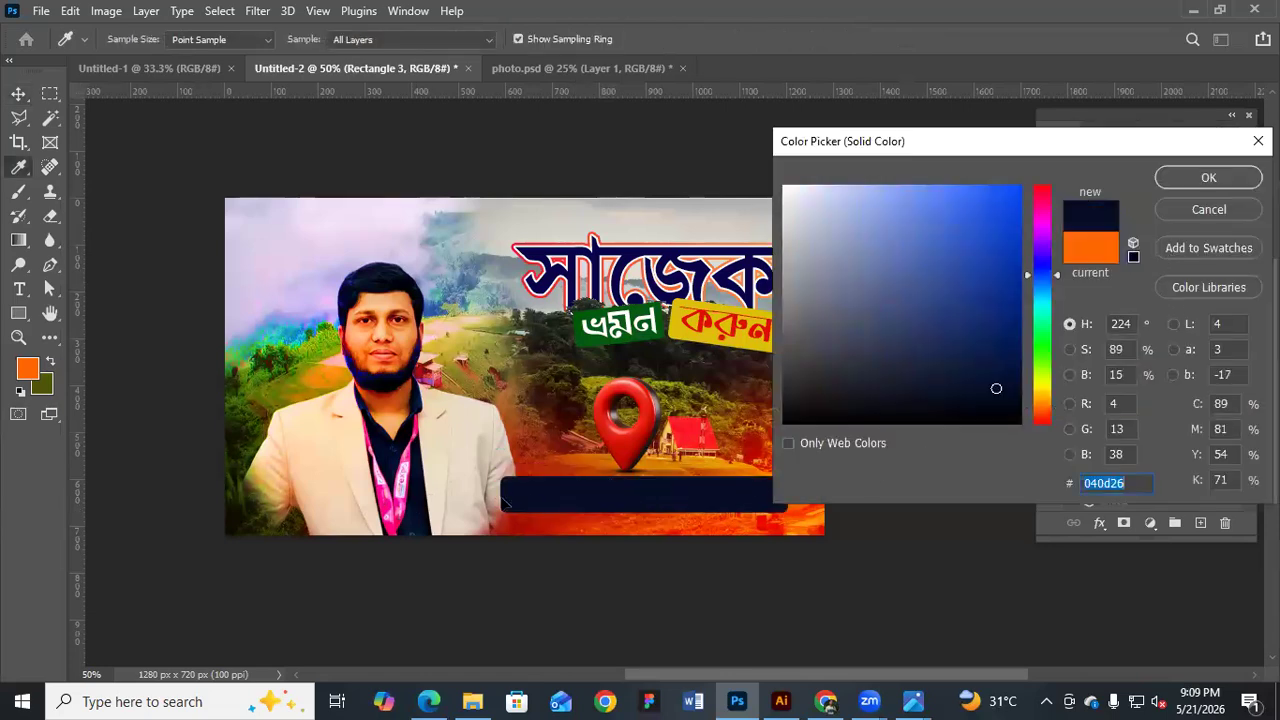
pyautogui.press('Return')
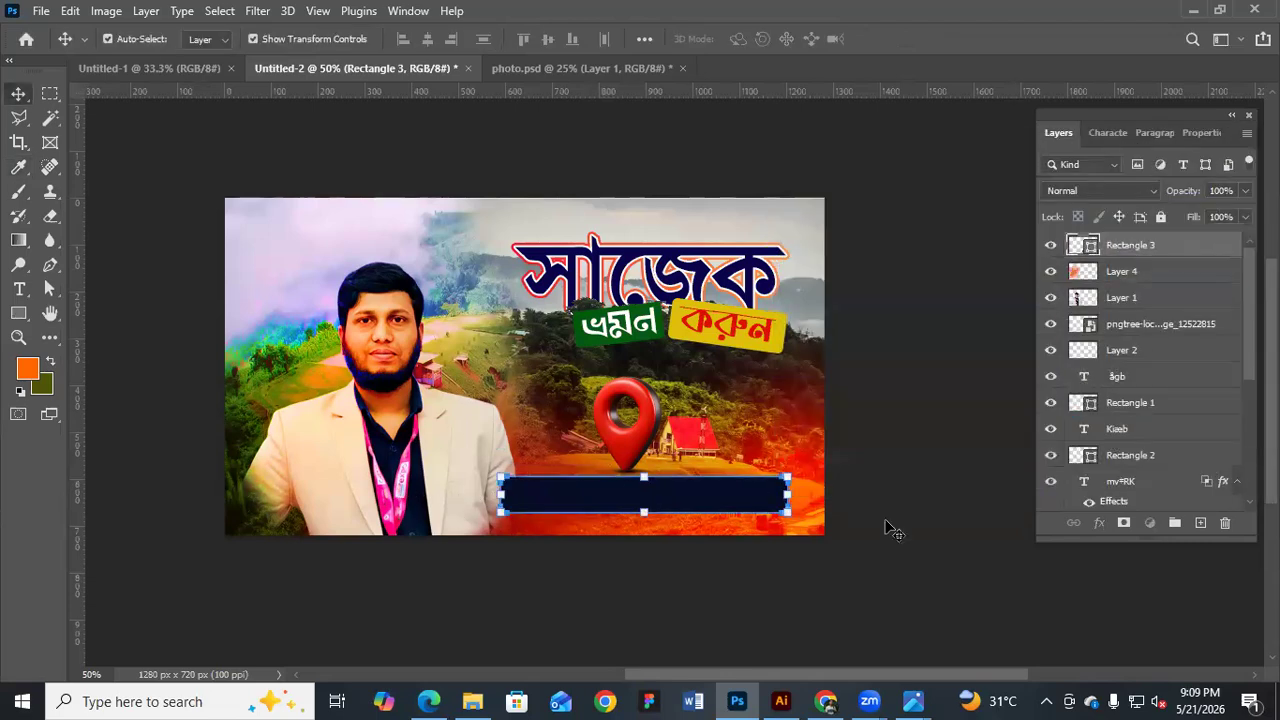
# Send the navy bar behind the portrait layer and extend its left end underneath the jacket
pyautogui.hotkey('ctrl', '[')
pyautogui.hotkey('ctrl', '[')
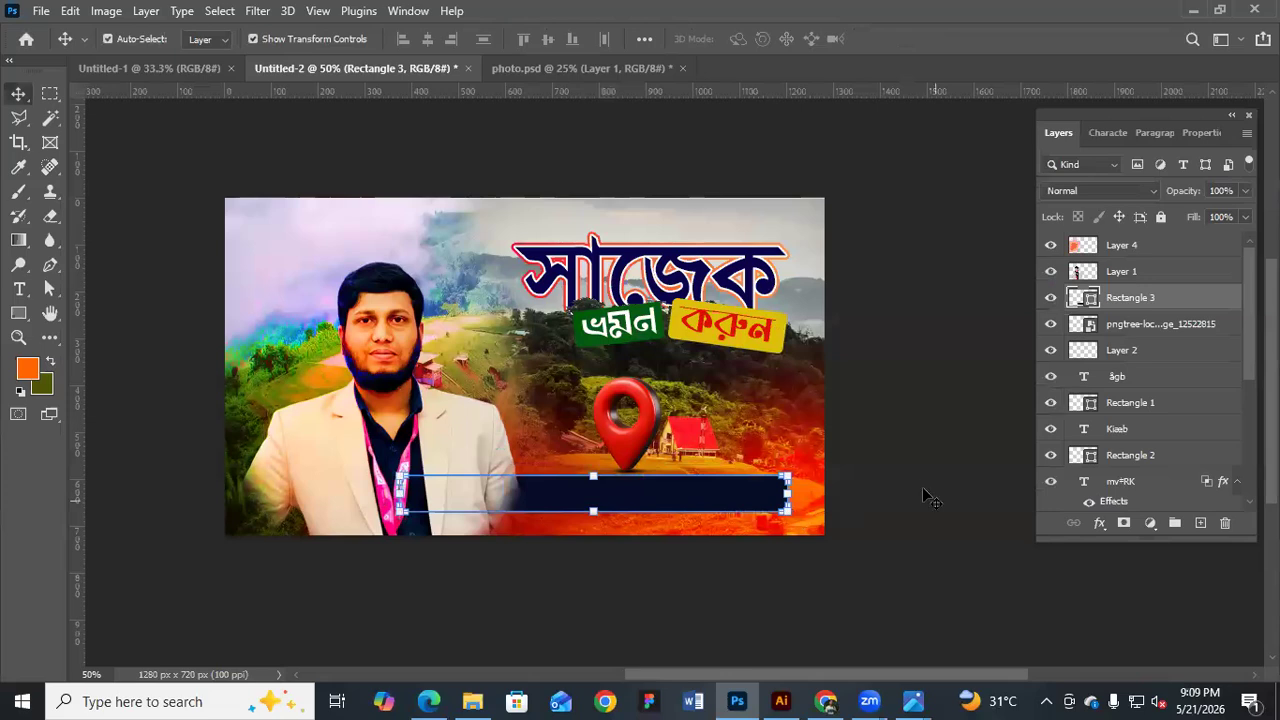
pyautogui.click(892, 490)
pyautogui.hotkey('ctrl', 'z')
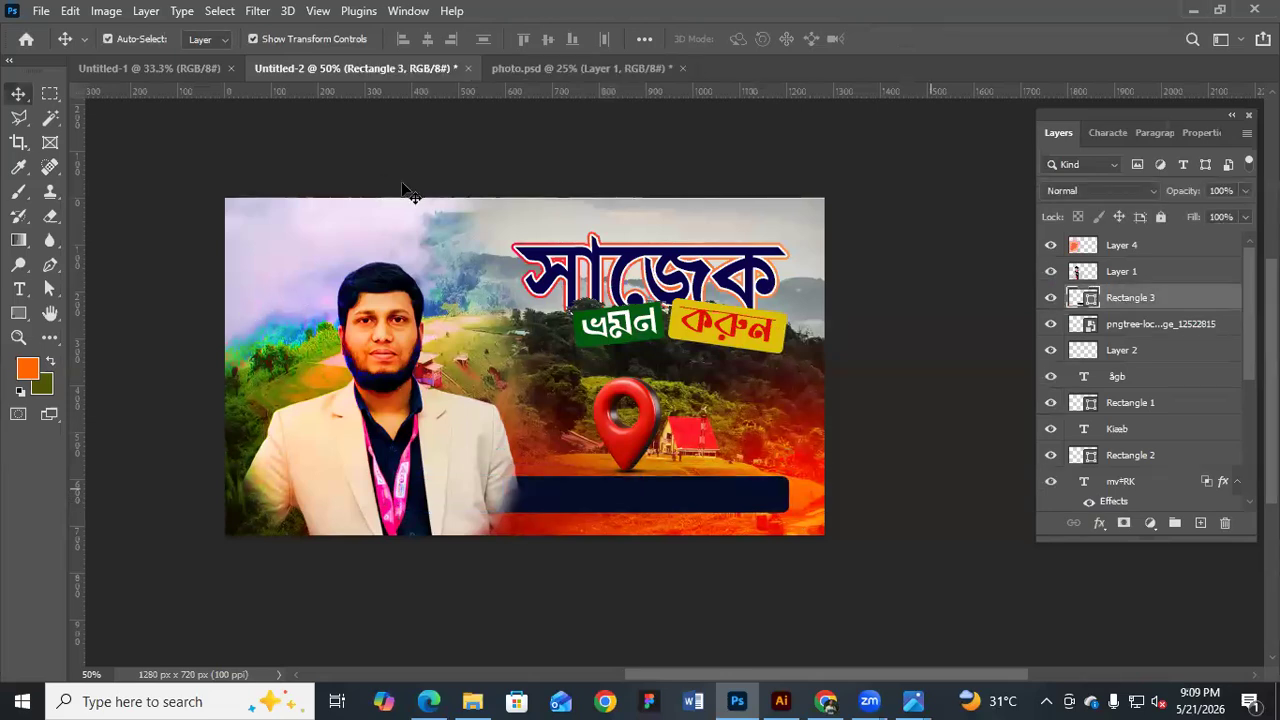
pyautogui.click(402, 190)
pyautogui.scroll(1, 402, 190)
pyautogui.press('ctrl')
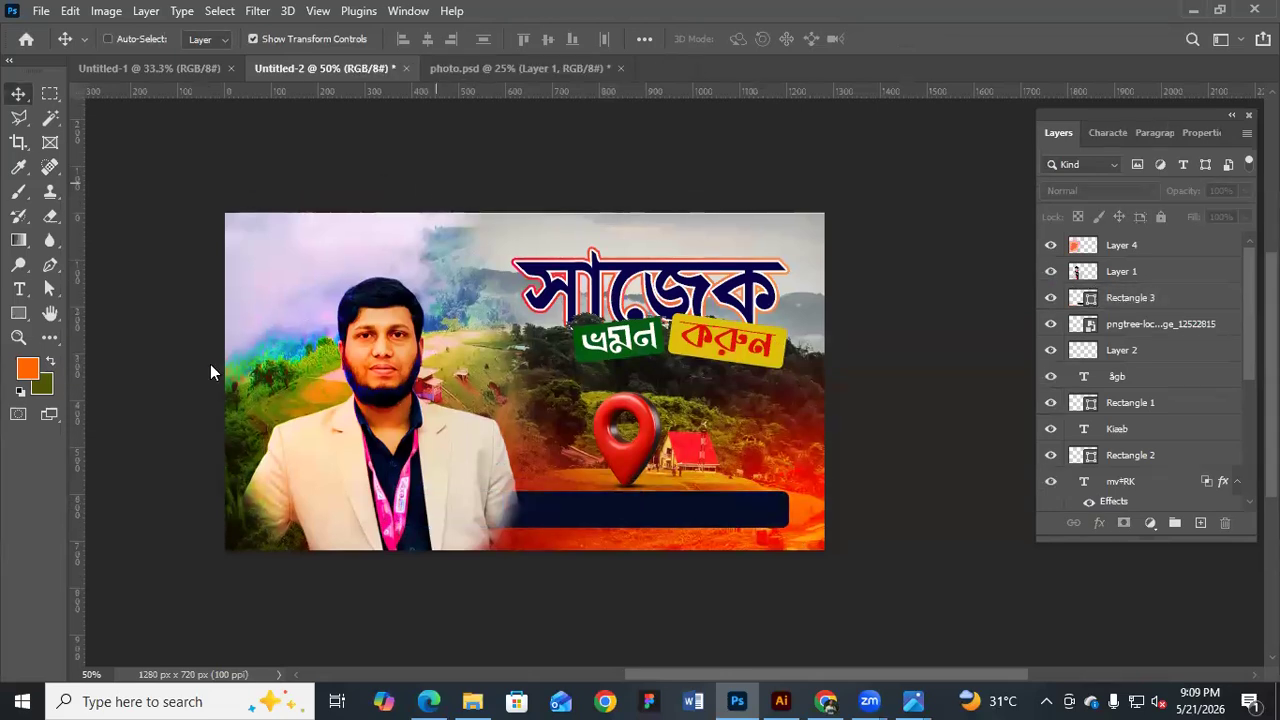
# Save the thumbnail as the Photoshop file Class 21 in Downloads with Maximize Compatibility, and switch to the Downloads folder in File Explorer
pyautogui.hotkey('ctrl', 's')
pyautogui.click(205, 155)
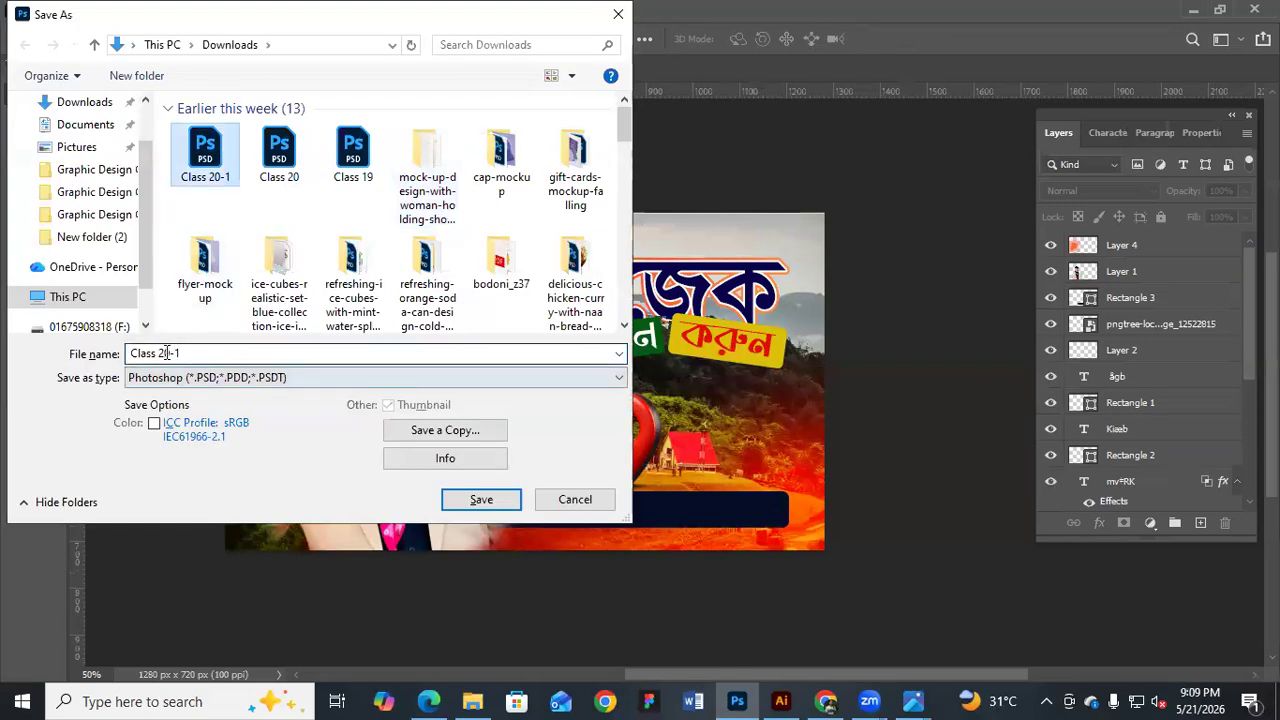
pyautogui.moveTo(164, 352); pyautogui.dragTo(215, 352)
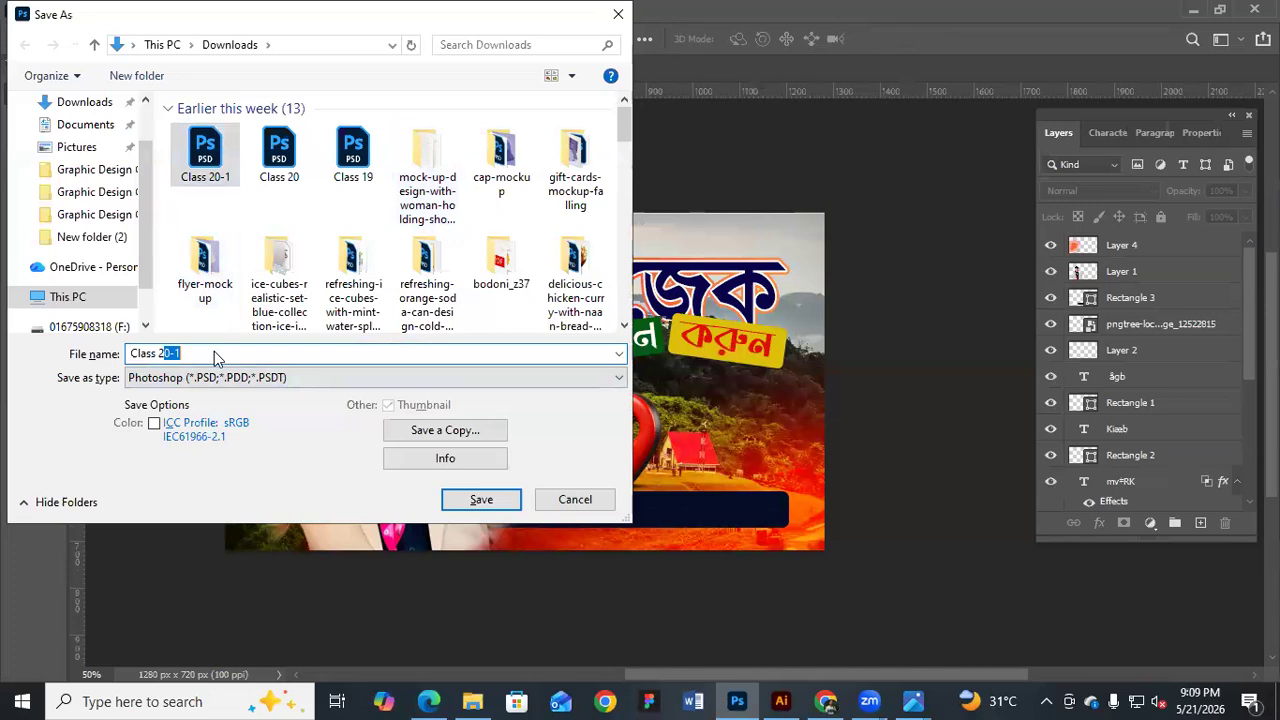
pyautogui.press('Return')
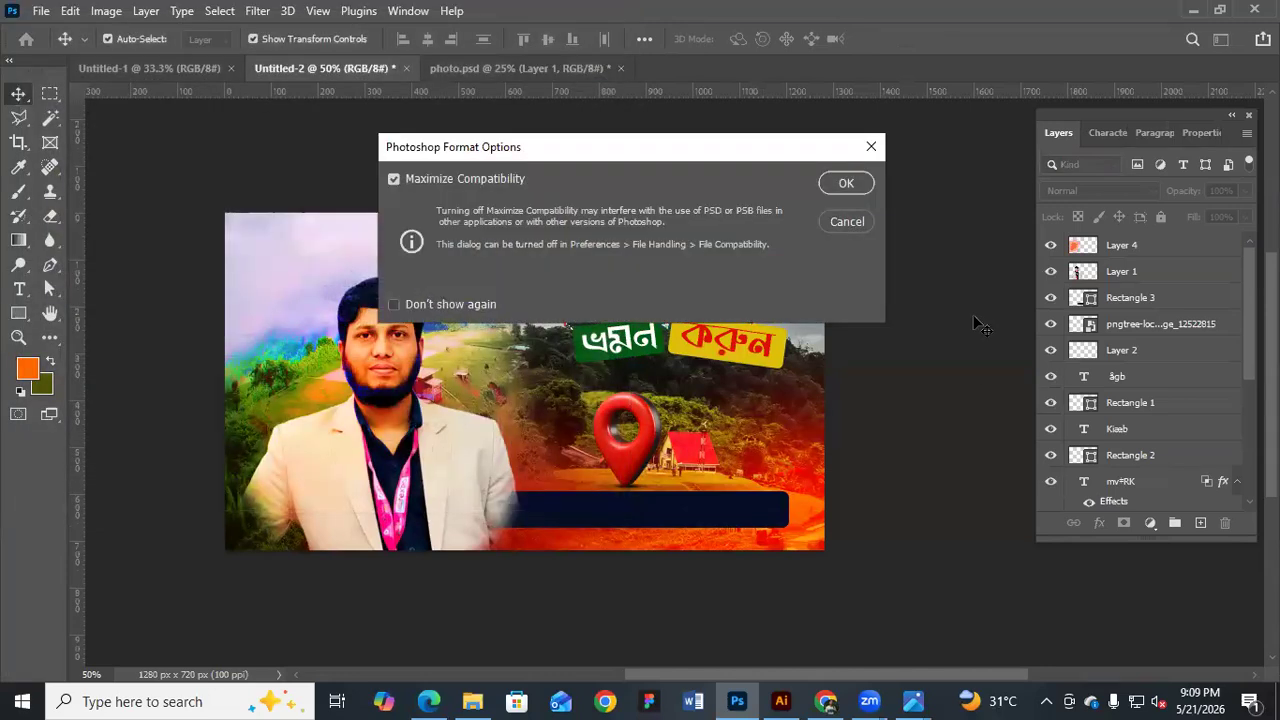
pyautogui.press('Return')
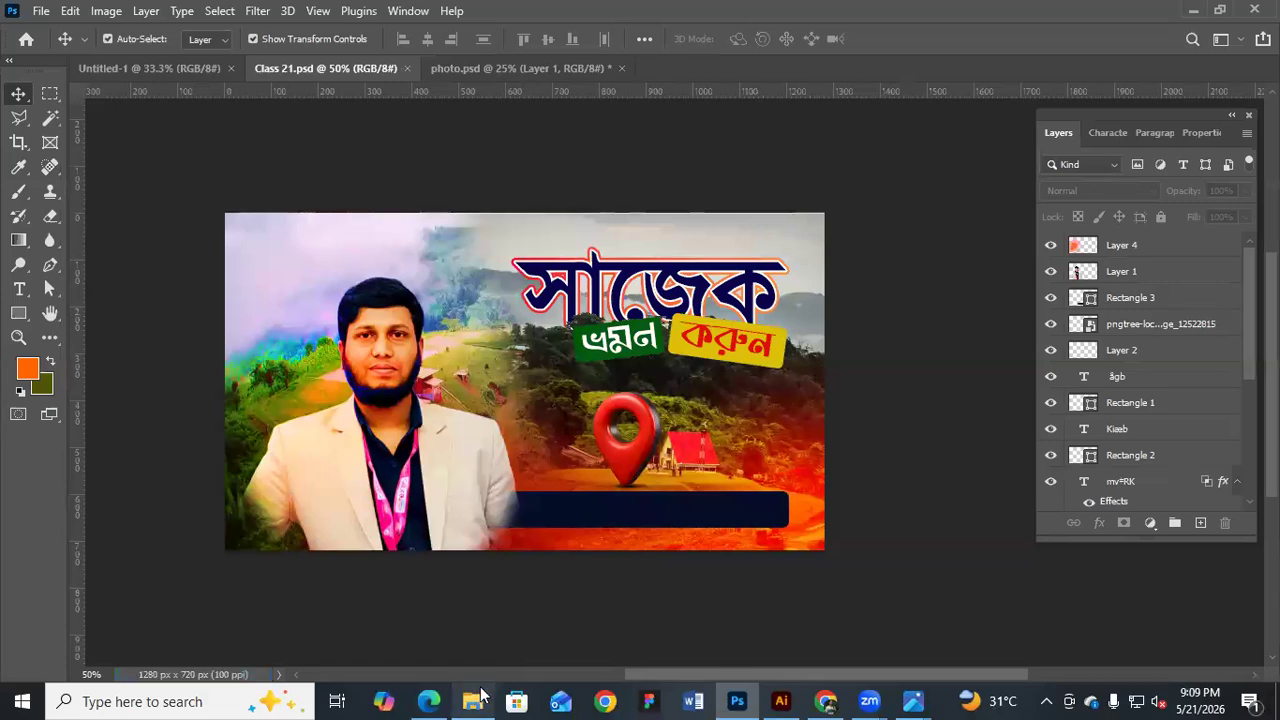
pyautogui.hotkey('alt', 'Tab')
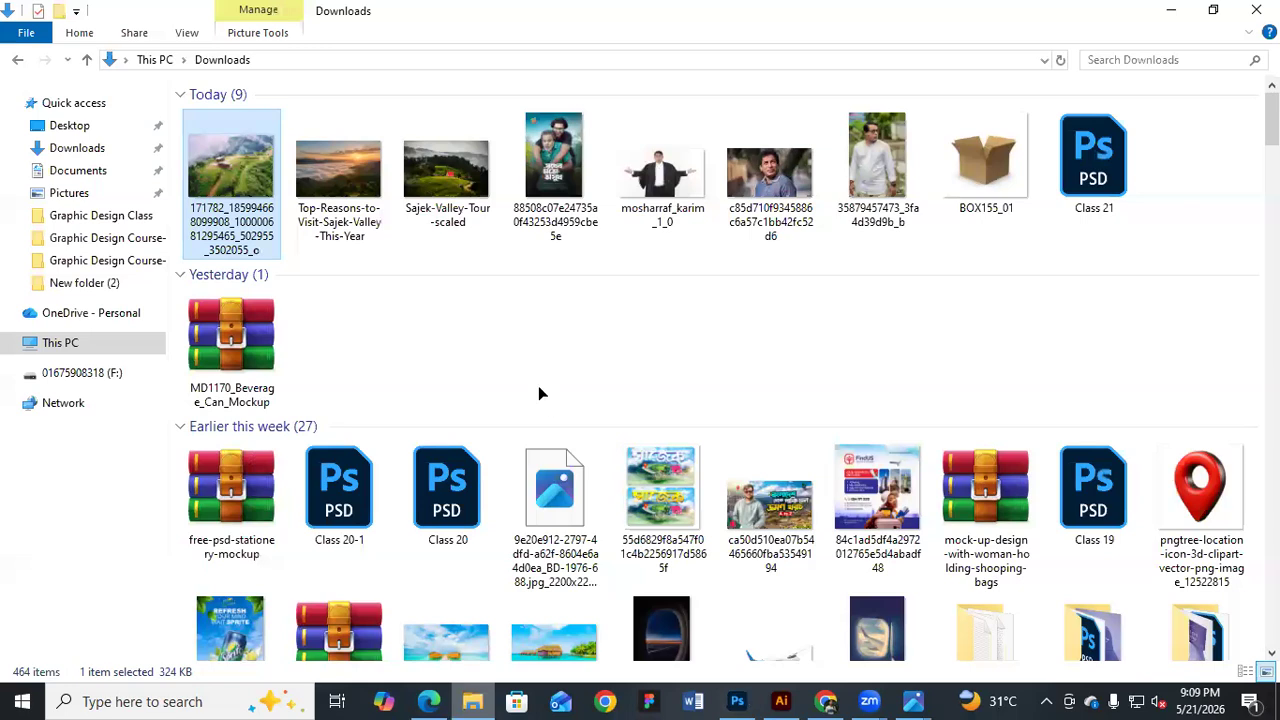
# Place the plane_PNG101267 image from Downloads into the Class 21 thumbnail and send it behind the portrait layer
pyautogui.scroll(-5, 800, 560)
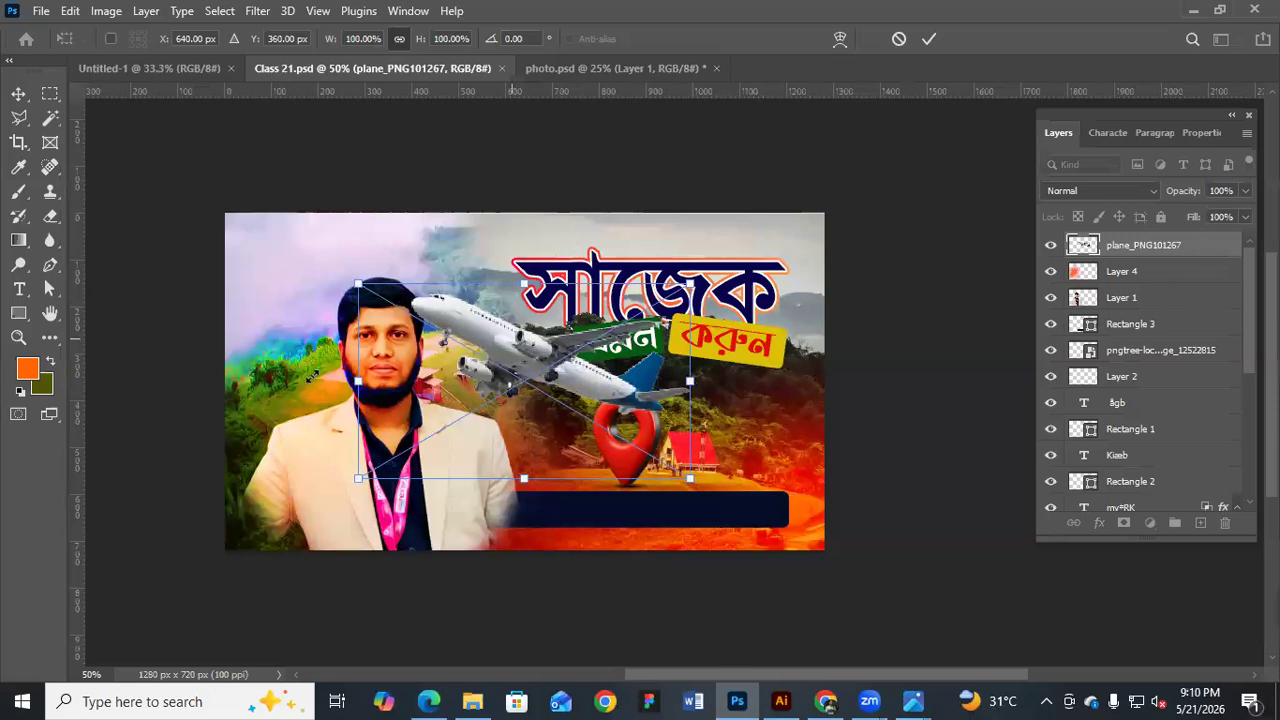
pyautogui.moveTo(310, 372); pyautogui.dragTo(237, 325)
pyautogui.press('Return')
pyautogui.hotkey('ctrl', '[')
pyautogui.hotkey('ctrl', '[')
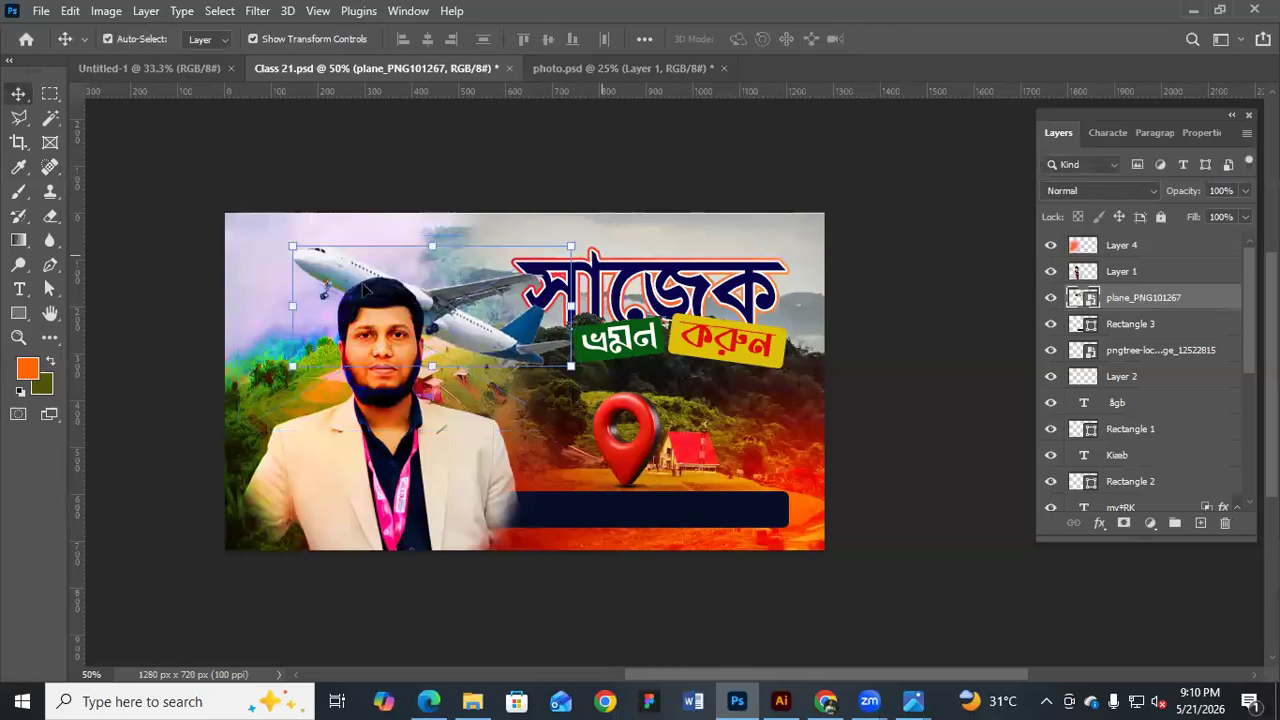
# Flip the airplane horizontally, scale it to about 49%, and place it in the sky just above and left of the portrait's head
pyautogui.moveTo(542, 276); pyautogui.dragTo(463, 310)
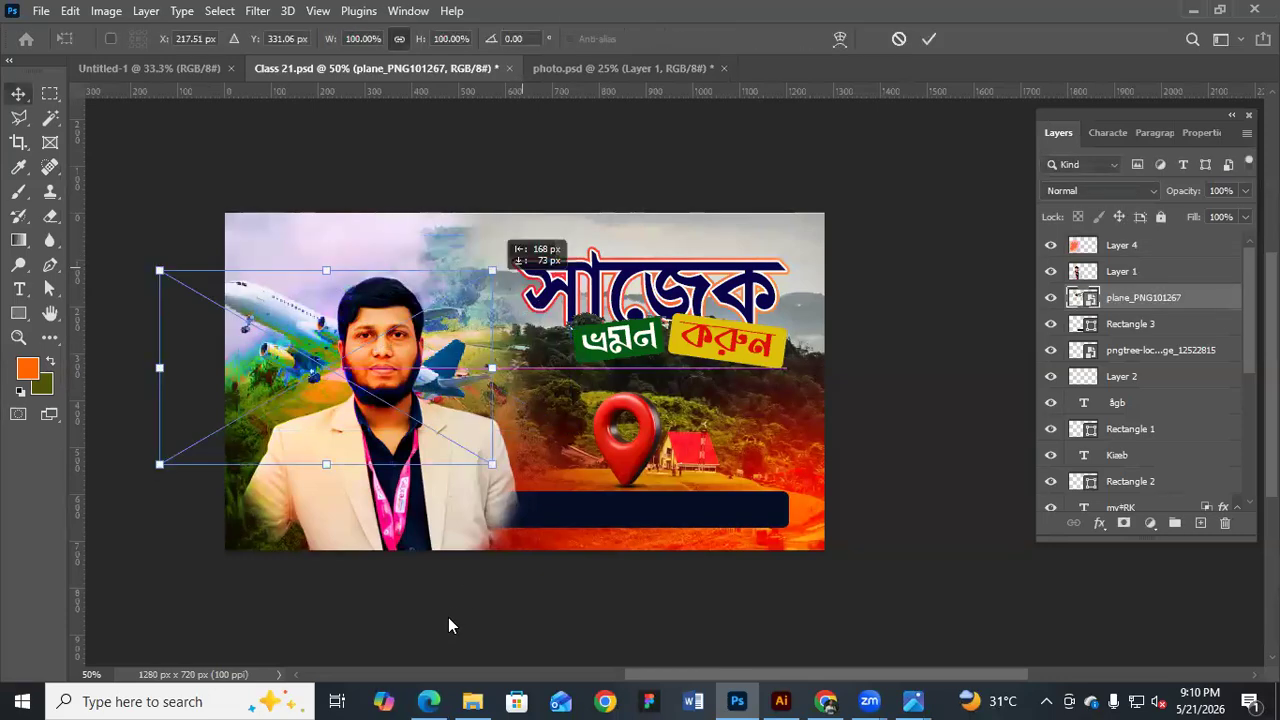
pyautogui.moveTo(492, 465); pyautogui.dragTo(323, 365)
pyautogui.moveTo(288, 308); pyautogui.dragTo(630, 341)
pyautogui.rightClick(364, 274)
pyautogui.click(410, 611)
pyautogui.moveTo(602, 382); pyautogui.dragTo(337, 276)
pyautogui.moveTo(541, 362); pyautogui.dragTo(680, 410)
pyautogui.moveTo(359, 288)
pyautogui.mouseDown()
pyautogui.moveTo(370, 230)
pyautogui.moveTo(376, 290)
pyautogui.mouseUp()
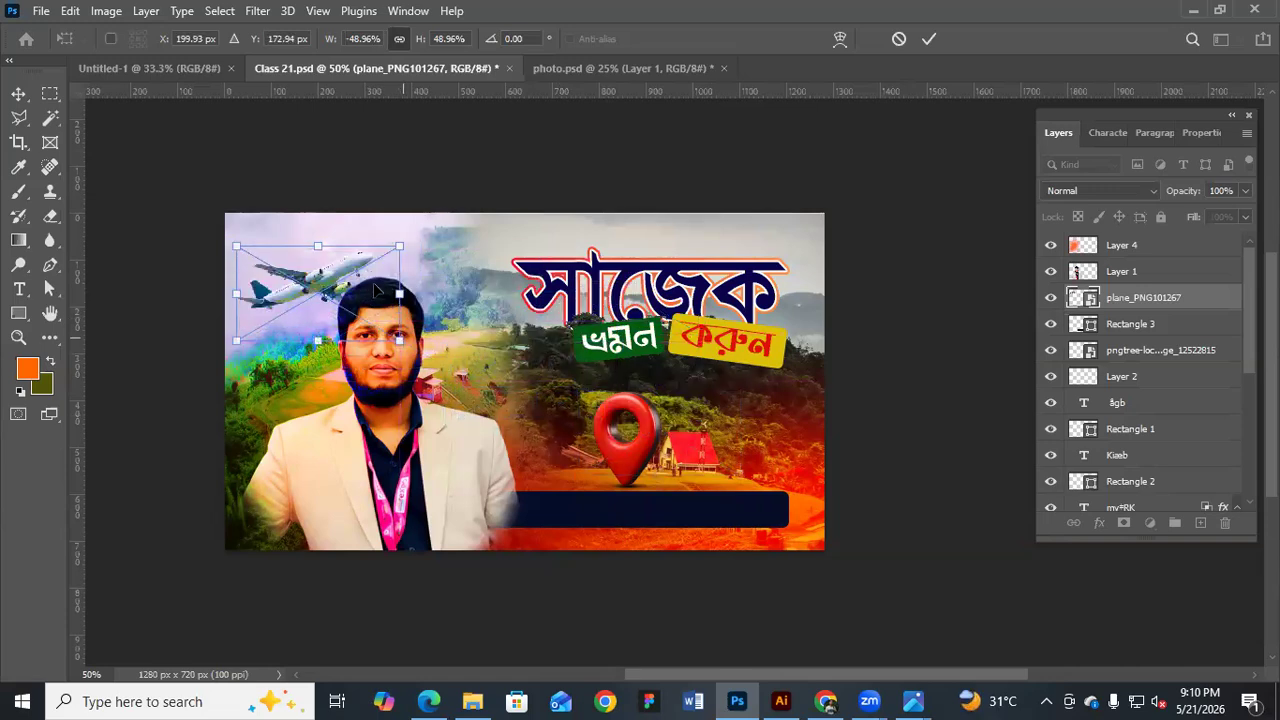
pyautogui.click(515, 147)
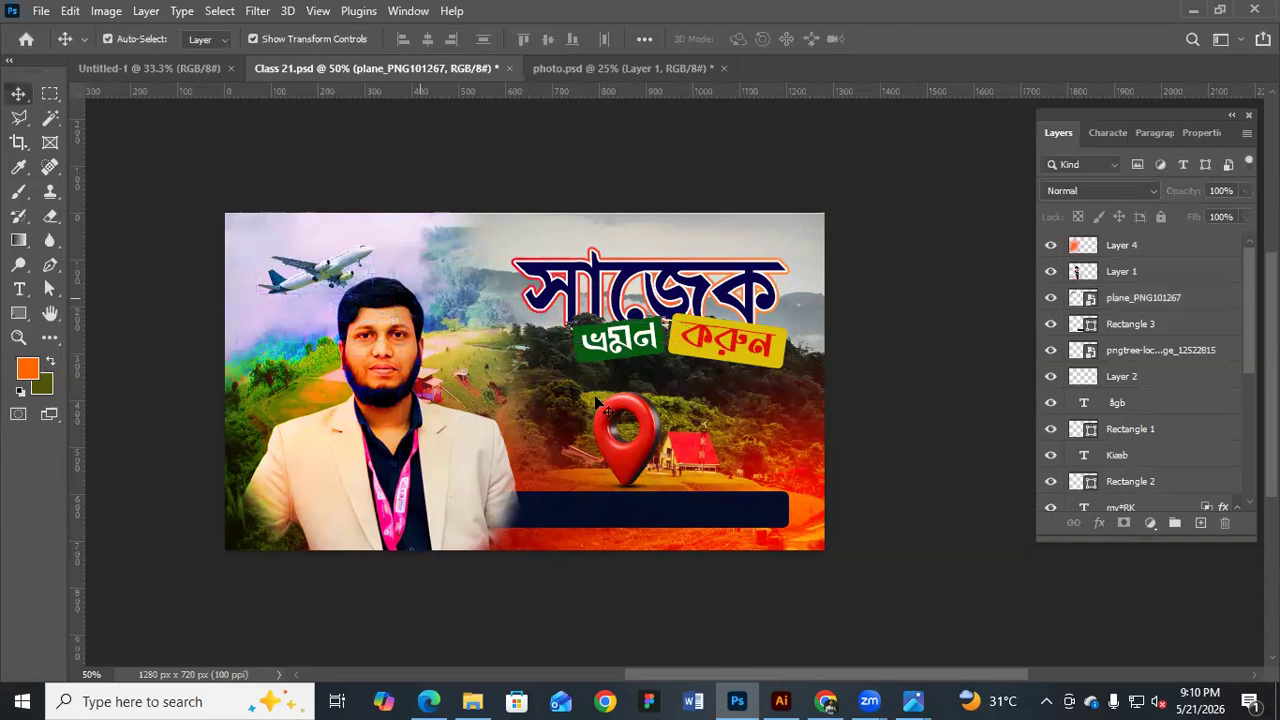
pyautogui.click(580, 158)
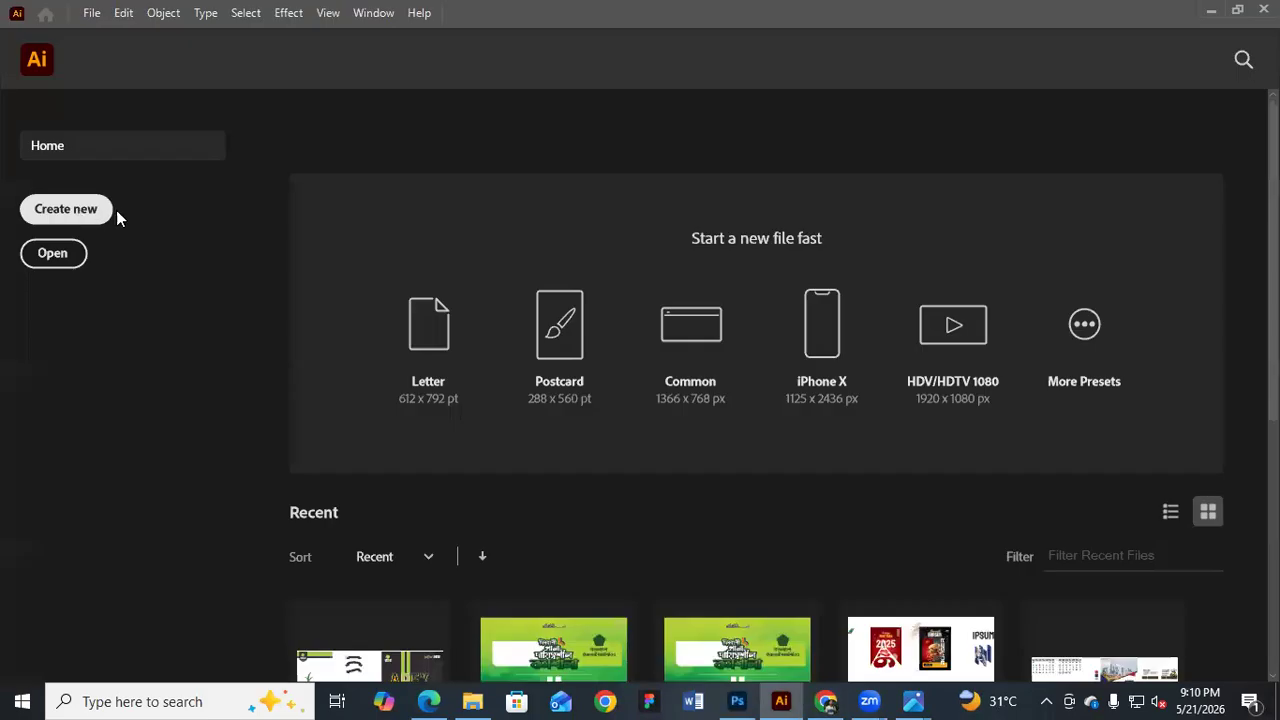
# Create a new A4 document of 8.27 x 11.69 in in Illustrator and choose the Pencil tool
pyautogui.click(110, 210)
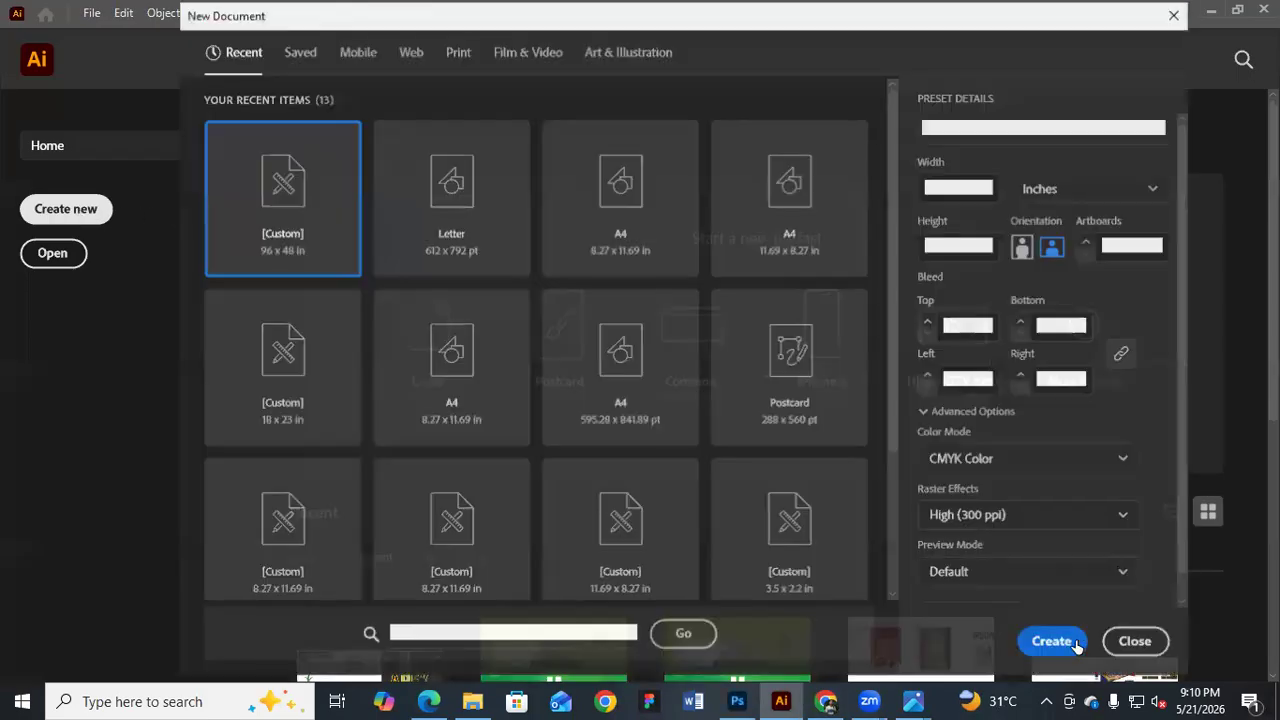
pyautogui.doubleClick(621, 200)
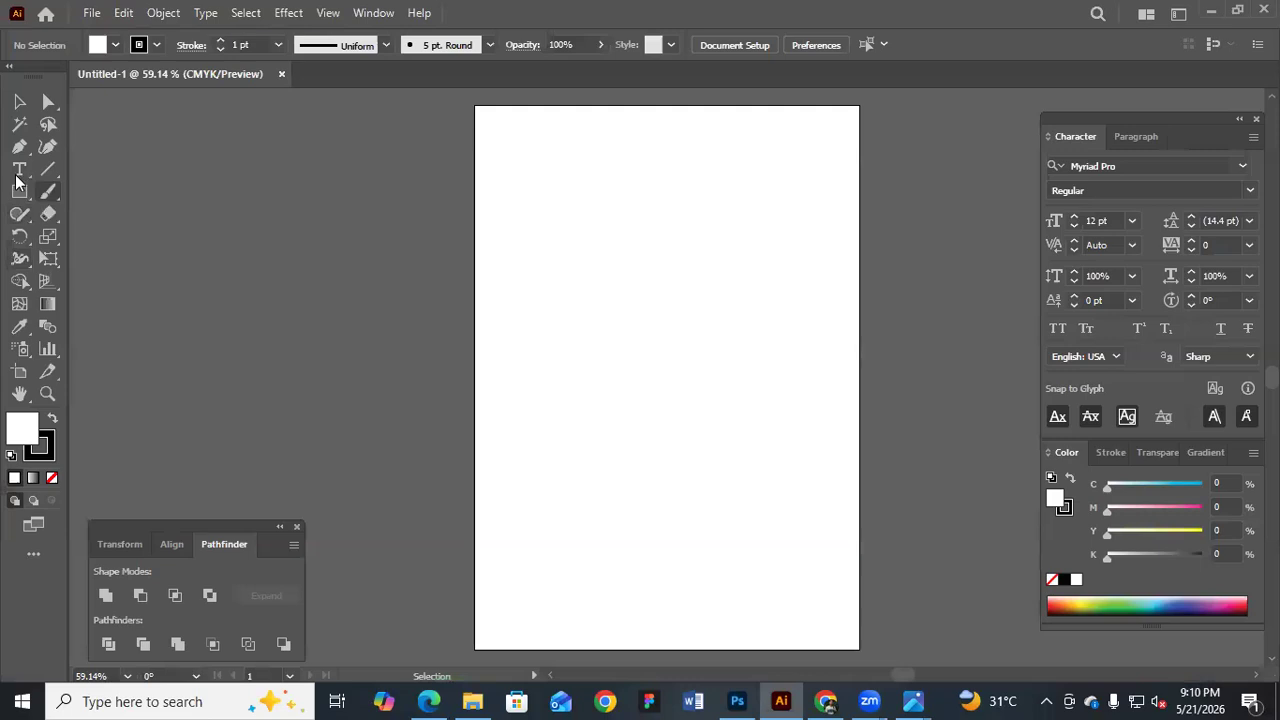
pyautogui.click(48, 191)
pyautogui.moveTo(22, 216); pyautogui.dragTo(120, 236)
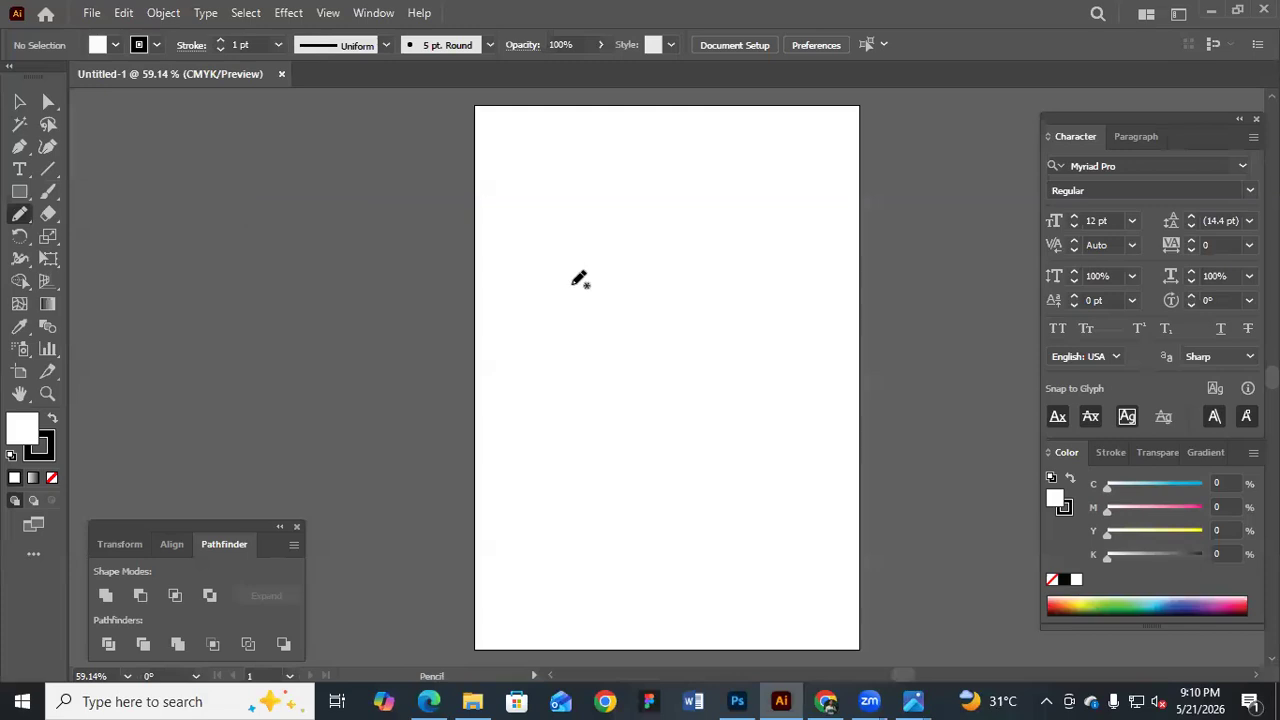
pyautogui.moveTo(527, 262)
pyautogui.mouseDown()
pyautogui.moveTo(544, 300)
pyautogui.moveTo(617, 295)
pyautogui.mouseUp()
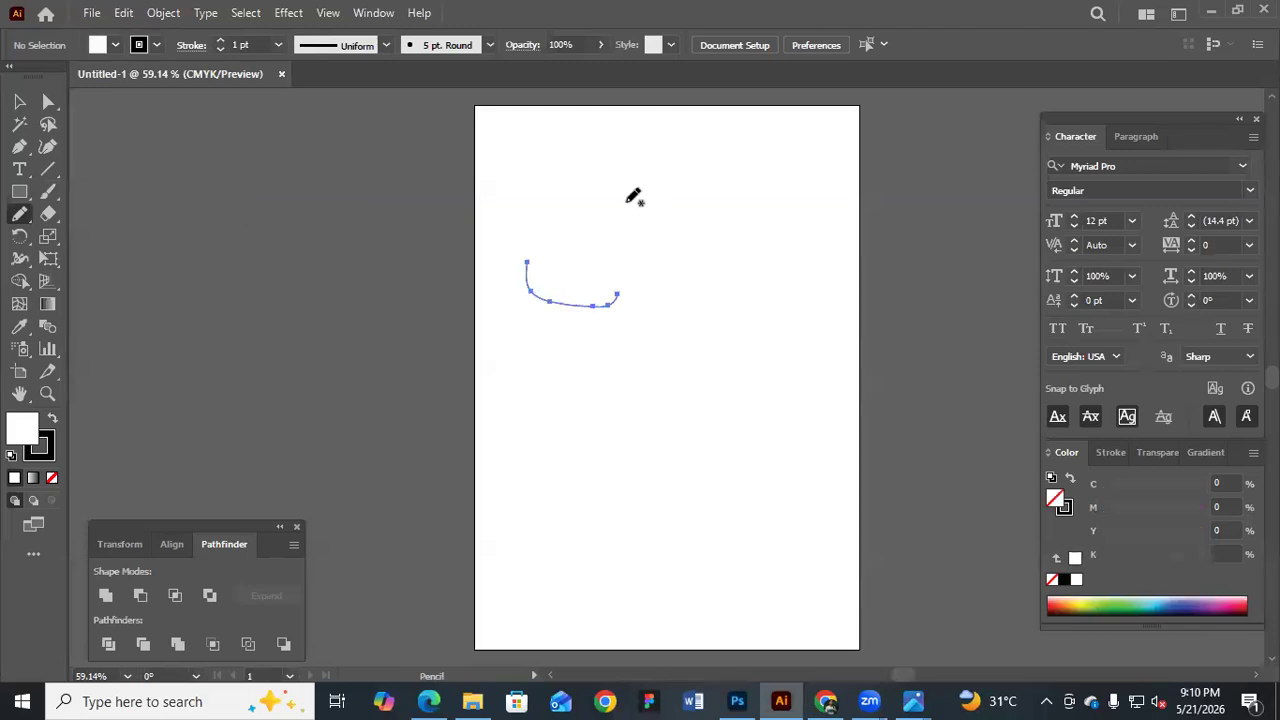
pyautogui.keyDown('ctrl'); pyautogui.click(642, 283); pyautogui.keyUp('ctrl')
pyautogui.moveTo(694, 333); pyautogui.dragTo(587, 218)
pyautogui.hotkey('ctrl', 'z')
pyautogui.moveTo(465, 244)
pyautogui.mouseDown()
pyautogui.moveTo(467, 262)
pyautogui.moveTo(530, 288)
pyautogui.moveTo(549, 268)
pyautogui.moveTo(528, 305)
pyautogui.moveTo(624, 326)
pyautogui.mouseUp()
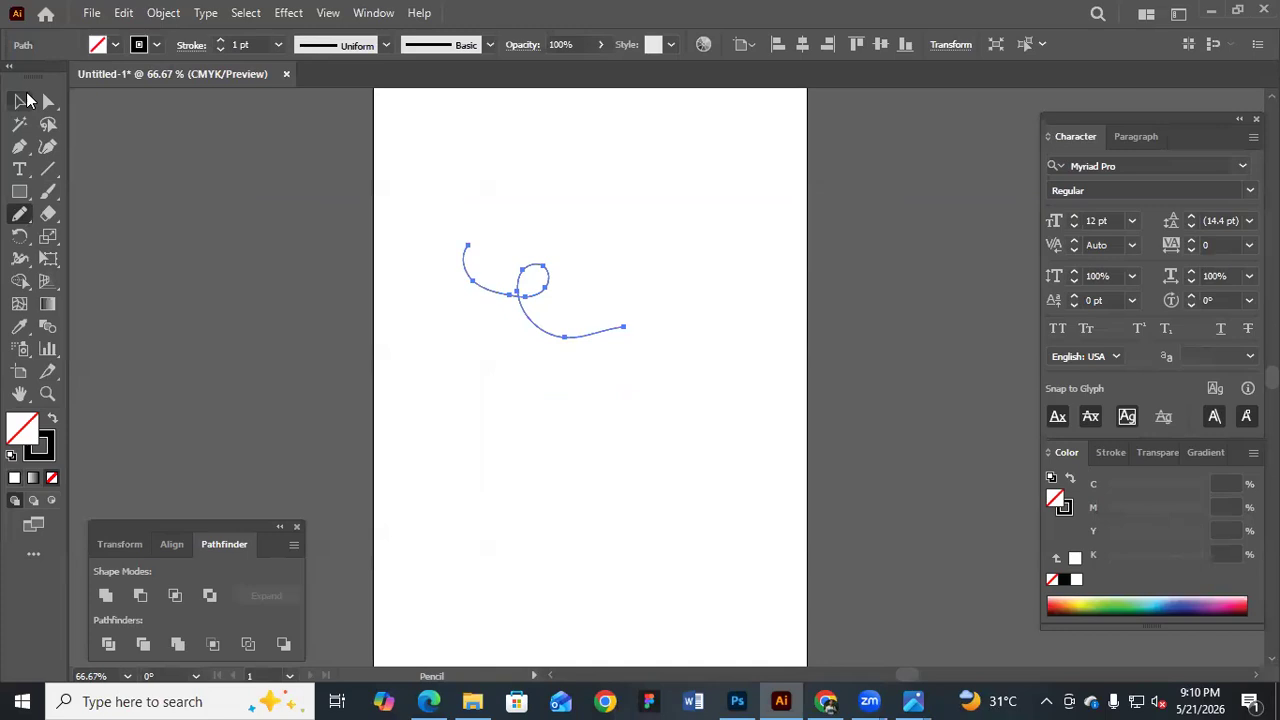
pyautogui.hotkey('ctrl', 'z')
# Draw a freehand curve with a single loop across the upper part of the artboard using the Pencil tool
pyautogui.moveTo(475, 185)
pyautogui.mouseDown()
pyautogui.moveTo(538, 245)
pyautogui.moveTo(547, 209)
pyautogui.moveTo(601, 311)
pyautogui.moveTo(651, 309)
pyautogui.mouseUp()
pyautogui.hotkey('ctrl', 'z')
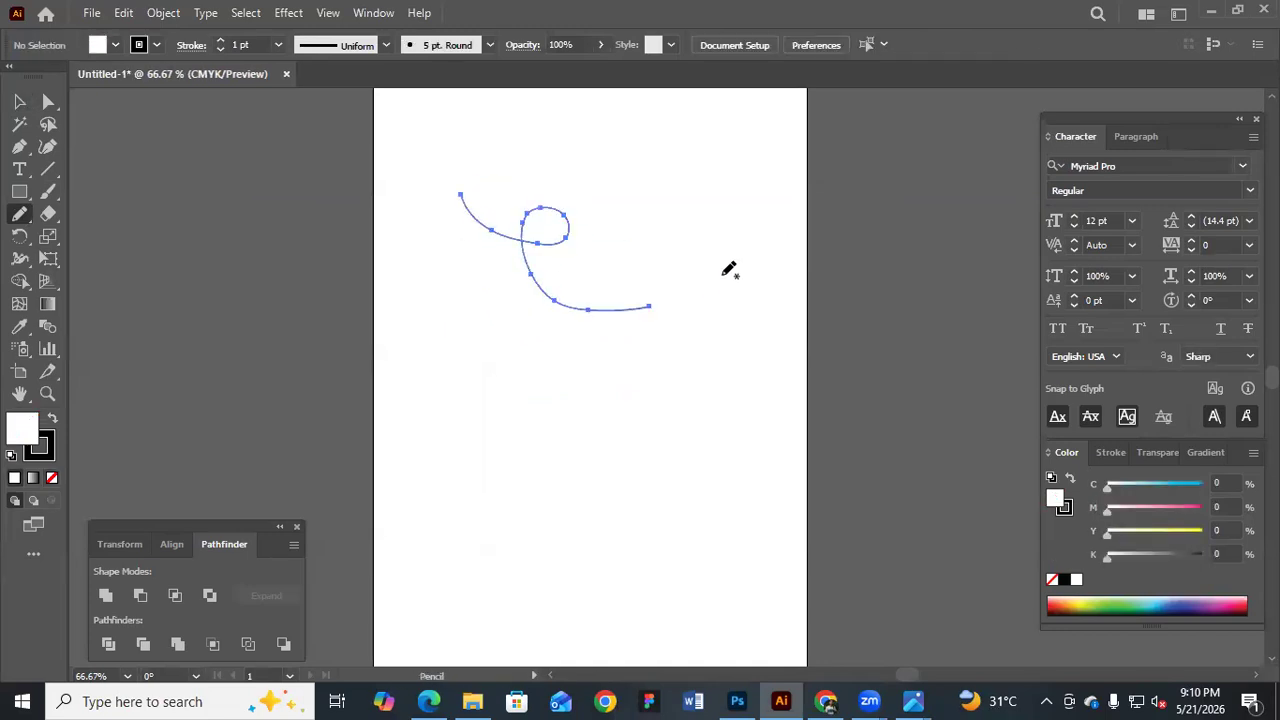
pyautogui.press('v')
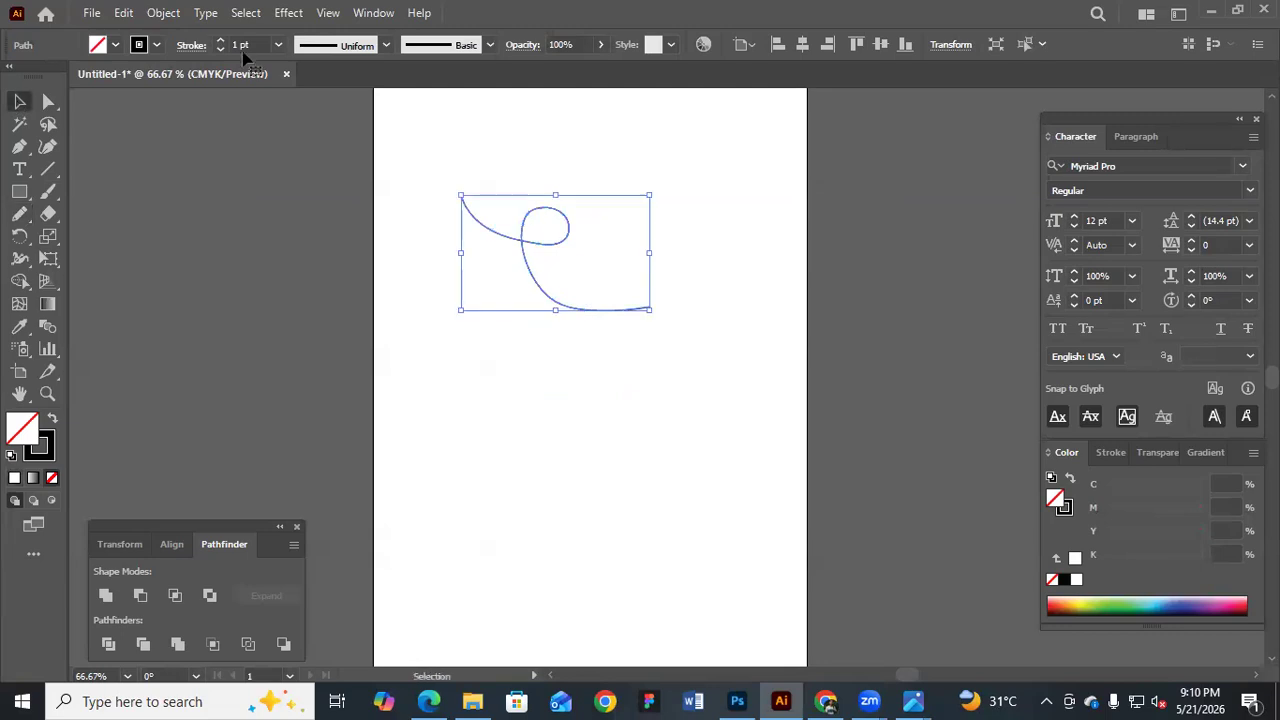
# Turn the looping curve's 1 pt stroke into a dashed line with 4 pt dashes
pyautogui.click(191, 44)
pyautogui.click(13, 174)
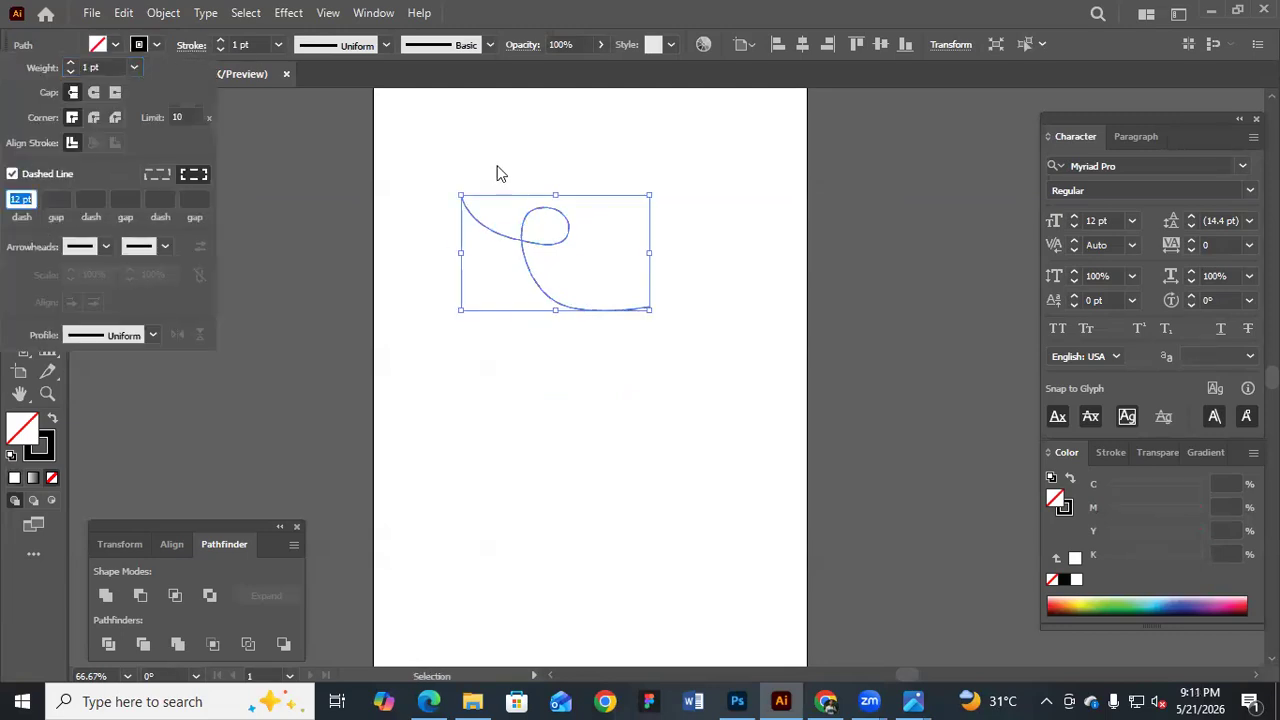
pyautogui.click(237, 44)
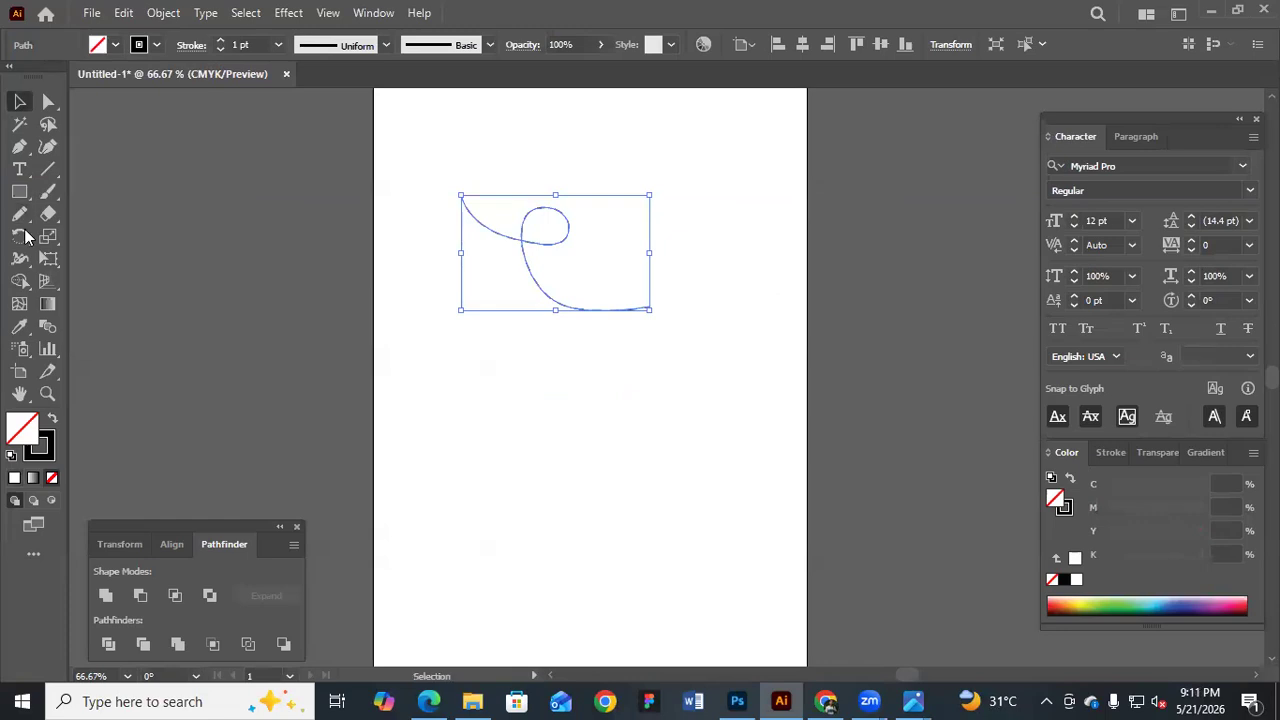
pyautogui.click(191, 44)
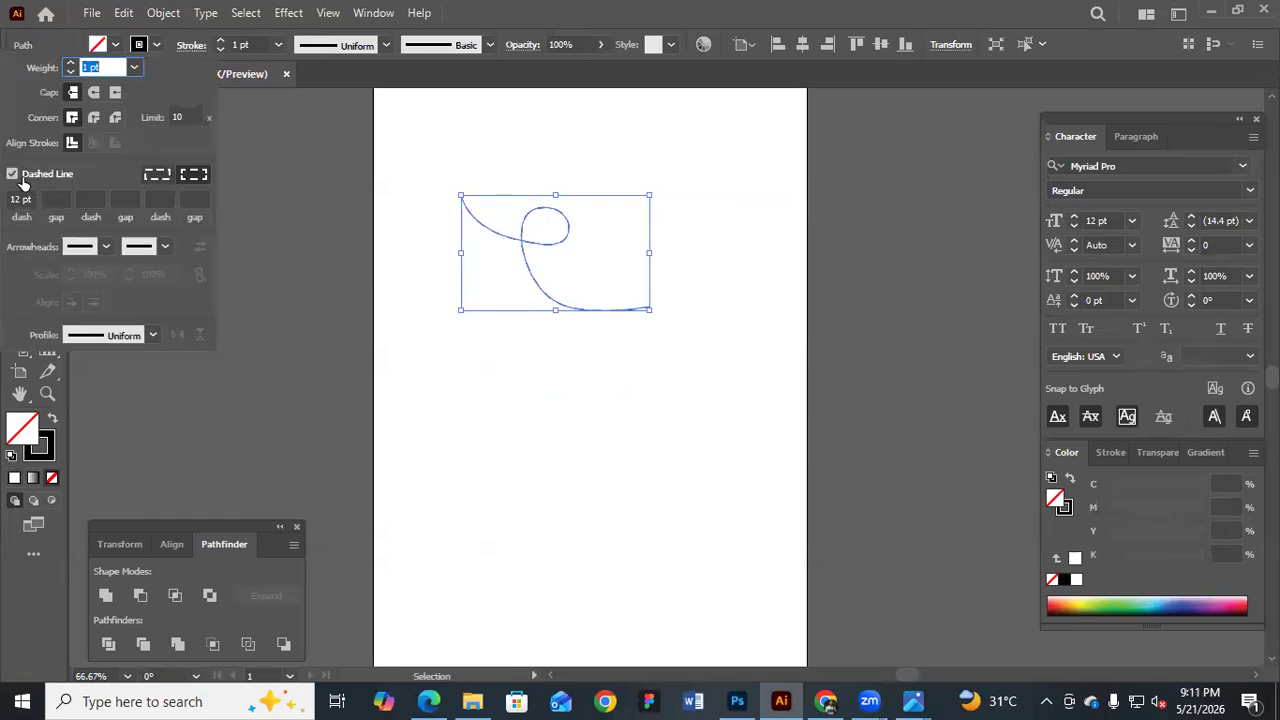
pyautogui.moveTo(31, 199); pyautogui.dragTo(17, 199)
pyautogui.write('3')
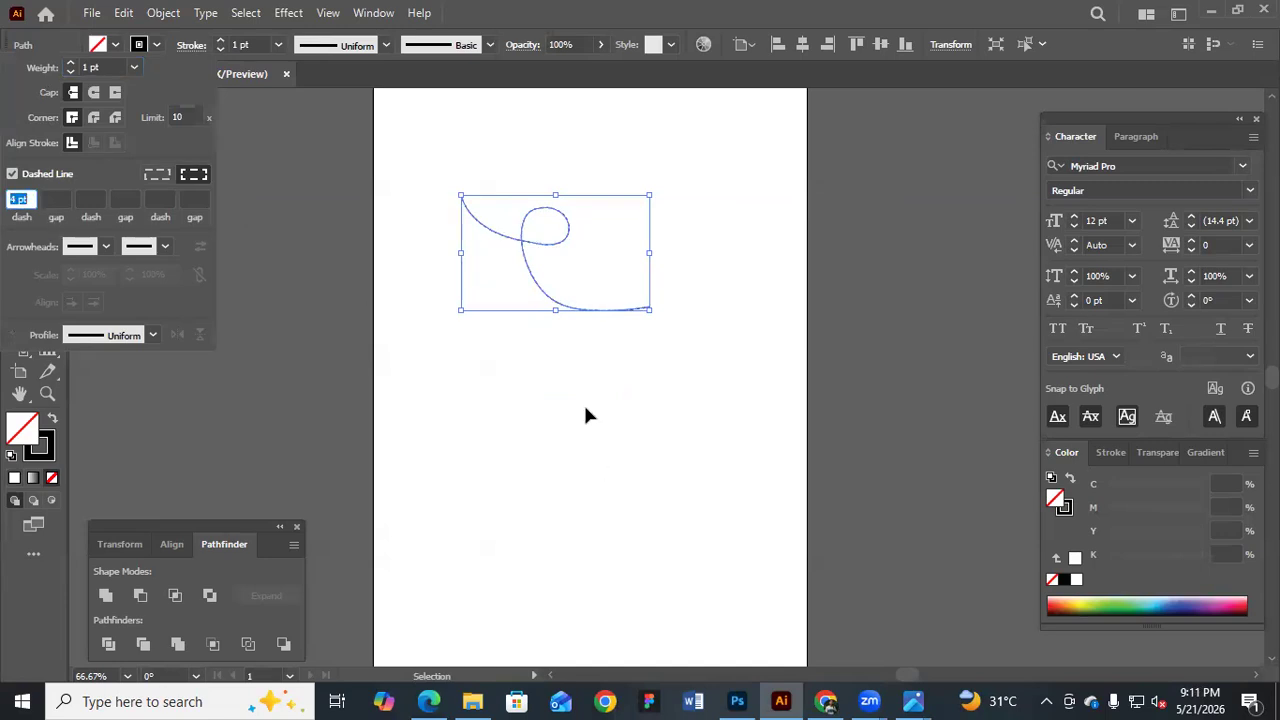
pyautogui.press('Return')
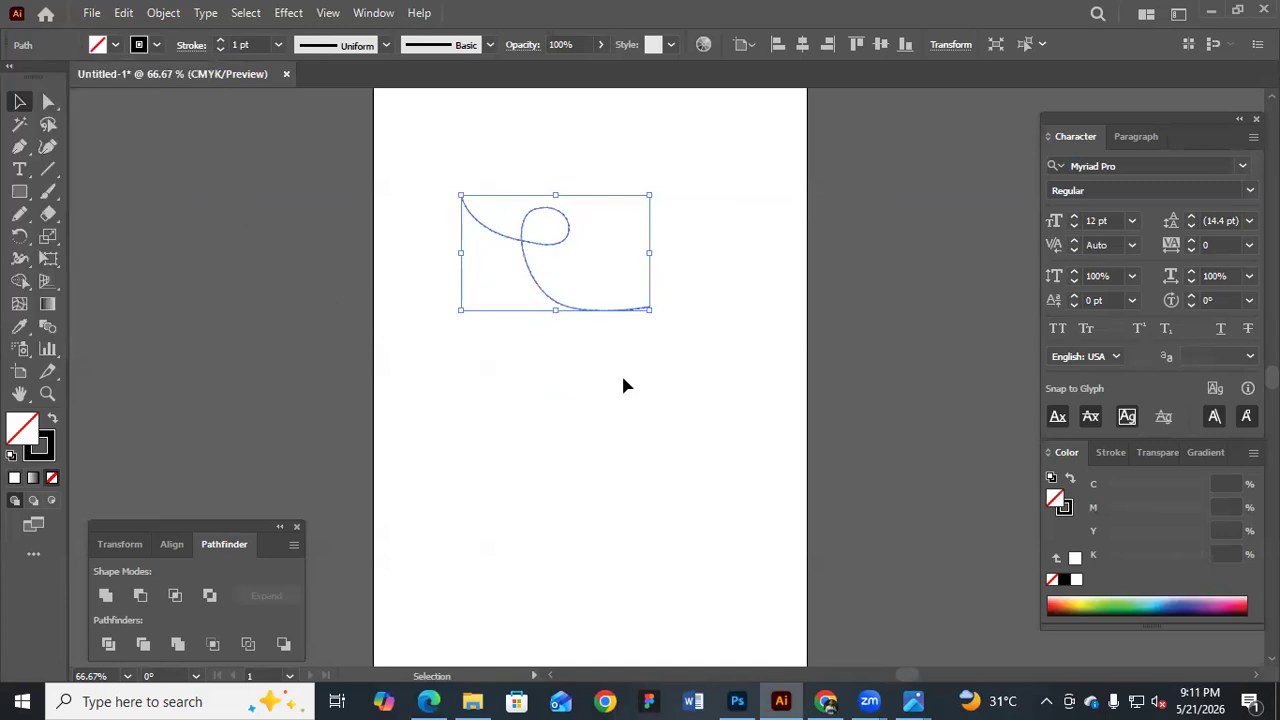
pyautogui.moveTo(591, 306); pyautogui.dragTo(733, 483)
pyautogui.moveTo(740, 697); pyautogui.dragTo(581, 303)
pyautogui.click(542, 224)
pyautogui.moveTo(529, 239); pyautogui.dragTo(709, 300)
pyautogui.click(157, 275)
# Draw a closed triangular arrowhead with the Pen tool at the dashed curve's lower right end, filled black with no stroke
pyautogui.hotkey('ctrl', '1')
pyautogui.click(19, 146)
pyautogui.moveTo(626, 355); pyautogui.dragTo(680, 331)
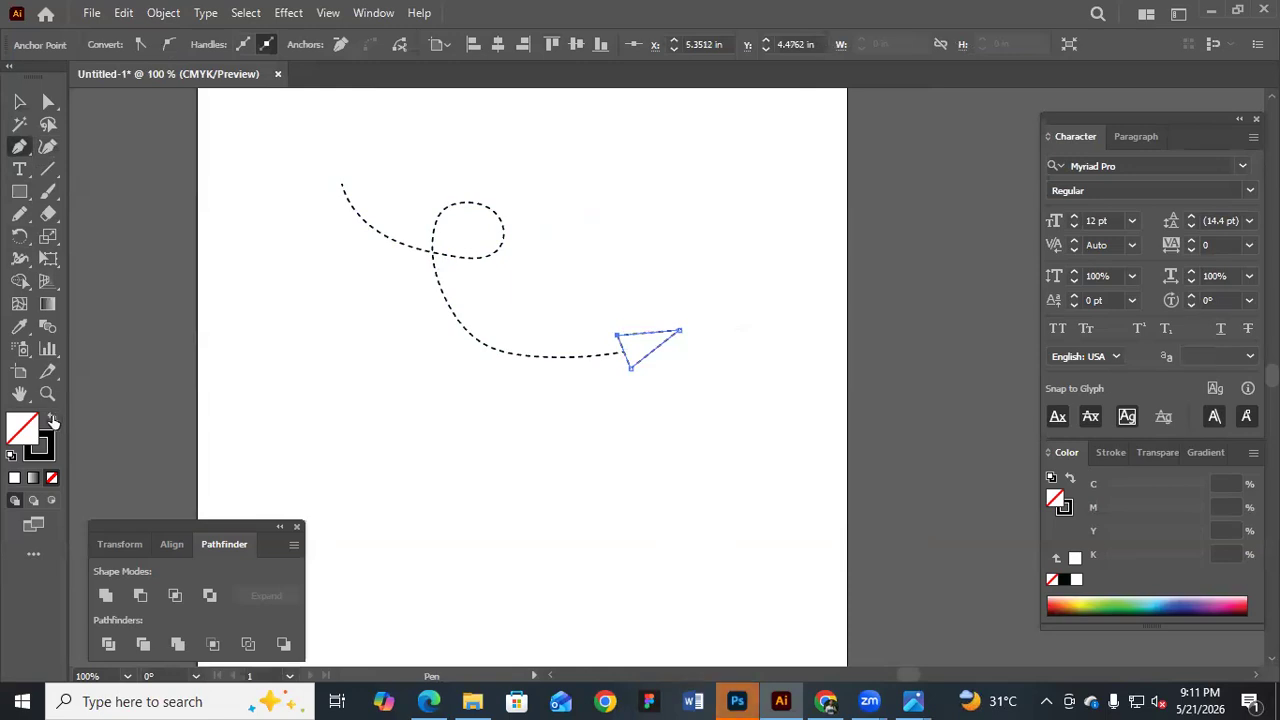
pyautogui.click(52, 418)
pyautogui.press('v')
pyautogui.click(610, 243)
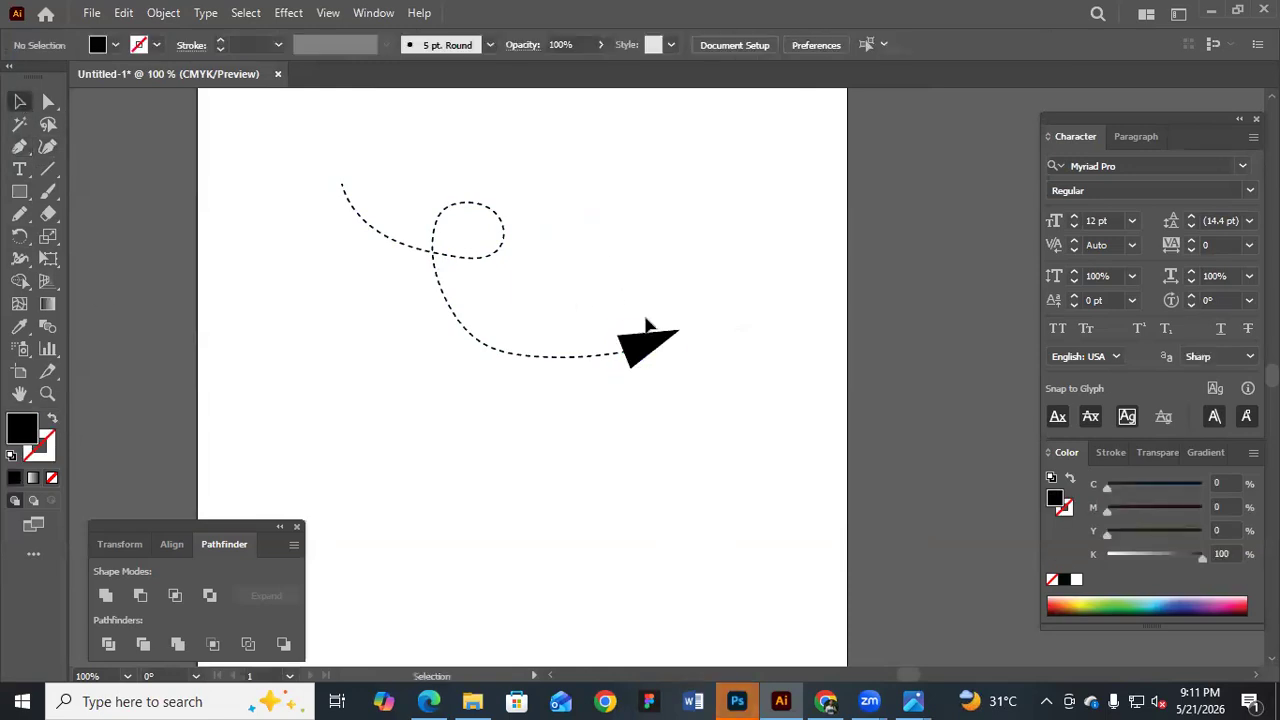
# Shorten the black arrowhead by pulling its tip anchor point in towards the dashed line
pyautogui.click(645, 345)
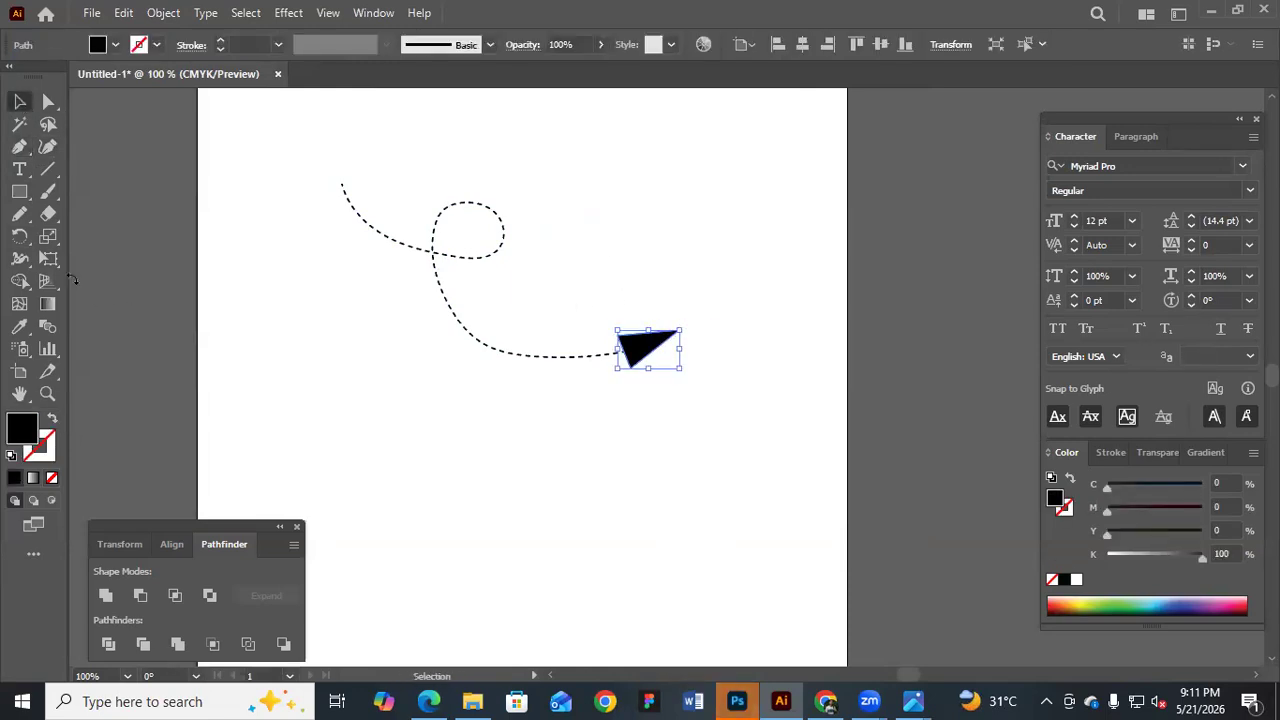
pyautogui.press('a')
pyautogui.moveTo(739, 401); pyautogui.dragTo(672, 371)
pyautogui.press('v')
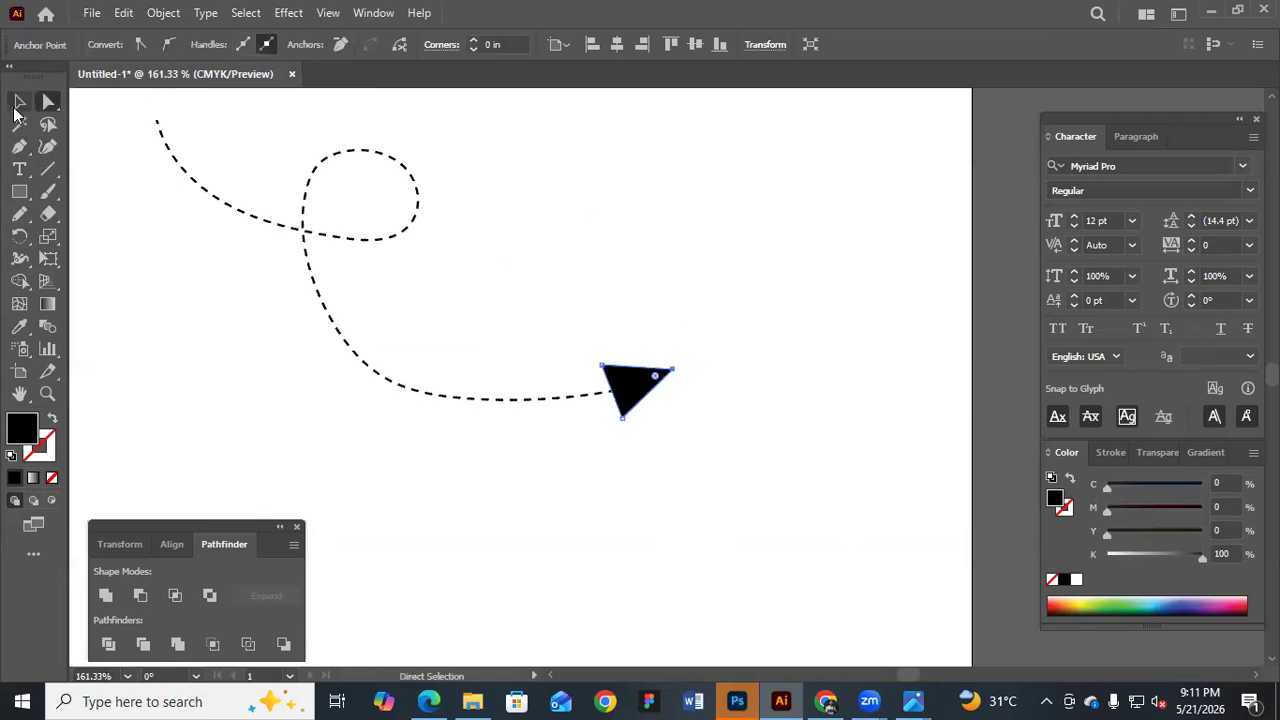
pyautogui.click(590, 352)
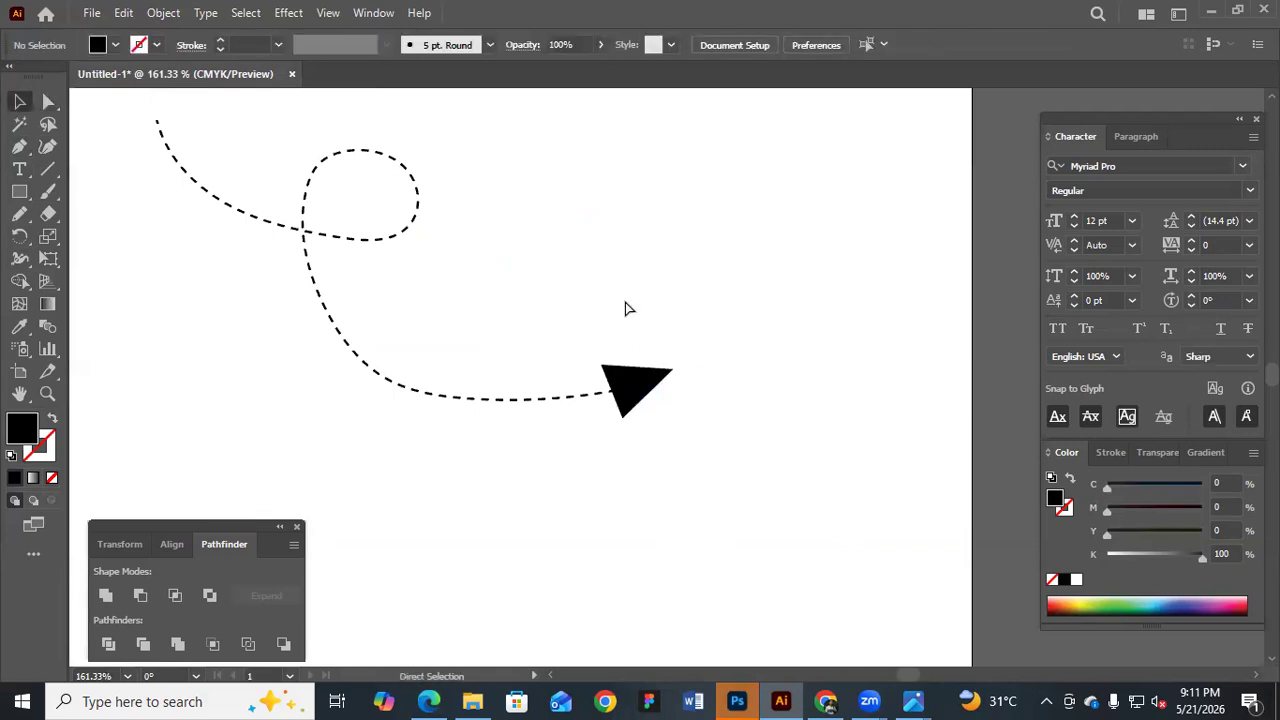
pyautogui.hotkey('ctrl', '1')
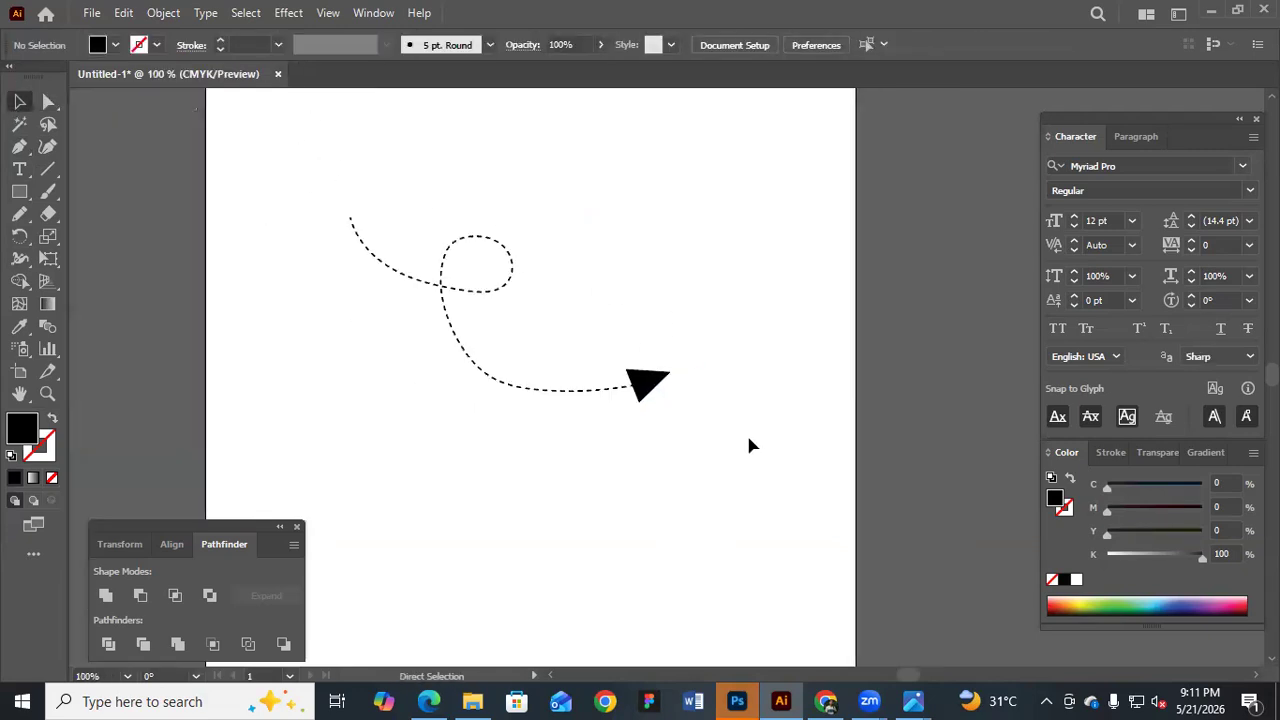
# Reshape the start of the dashed curve by moving its upper end anchor slightly right and up
pyautogui.click(462, 297)
pyautogui.click(240, 237)
pyautogui.click(478, 296)
pyautogui.press('a')
pyautogui.click(400, 276)
pyautogui.click(397, 271)
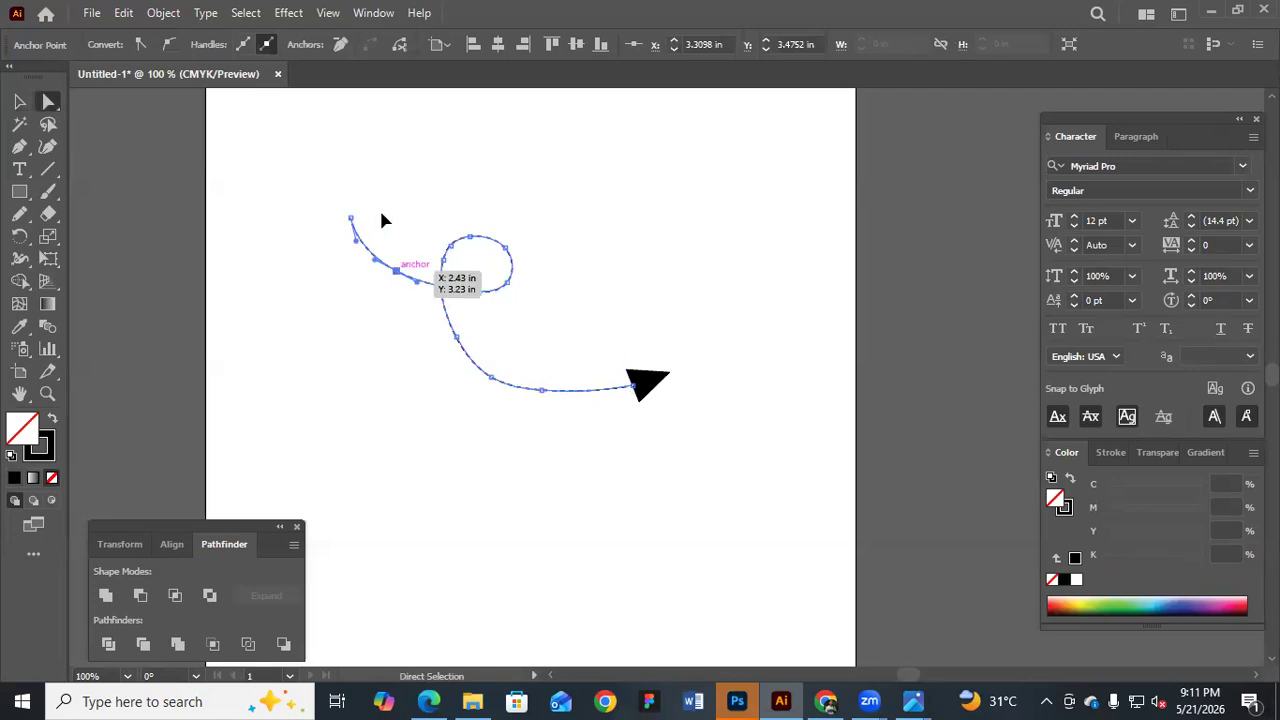
pyautogui.moveTo(351, 218); pyautogui.dragTo(372, 212)
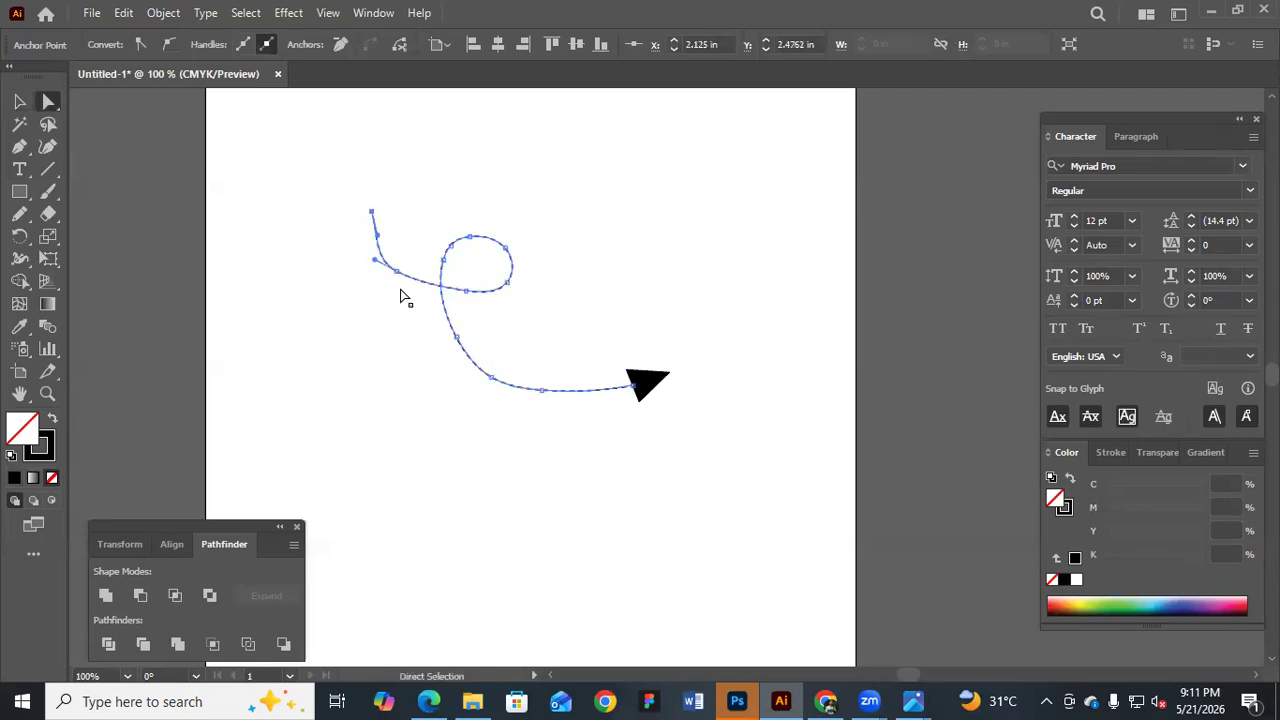
# Undo the anchor point edits at the start of the dashed looping curve
pyautogui.moveTo(397, 271); pyautogui.dragTo(464, 308)
pyautogui.press('v')
pyautogui.hotkey('ctrl', 'z')
pyautogui.hotkey('ctrl', 'z')
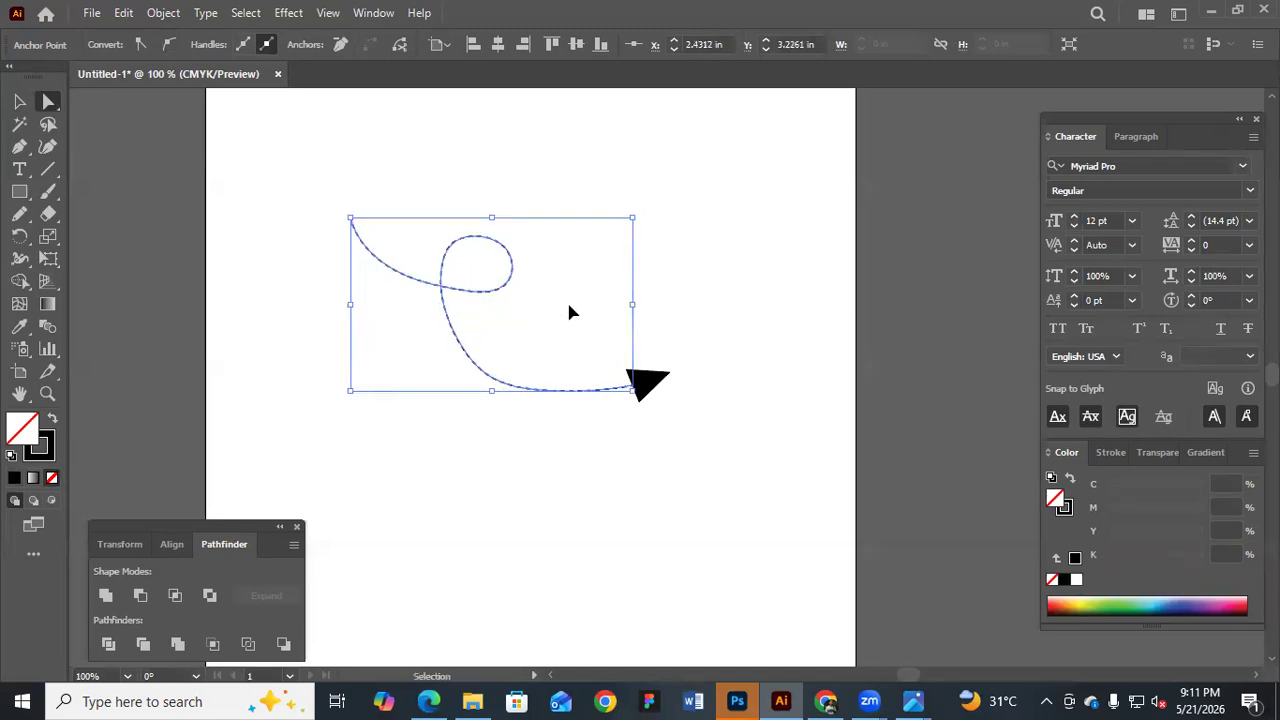
pyautogui.moveTo(390, 138); pyautogui.dragTo(777, 443)
pyautogui.click(20, 104)
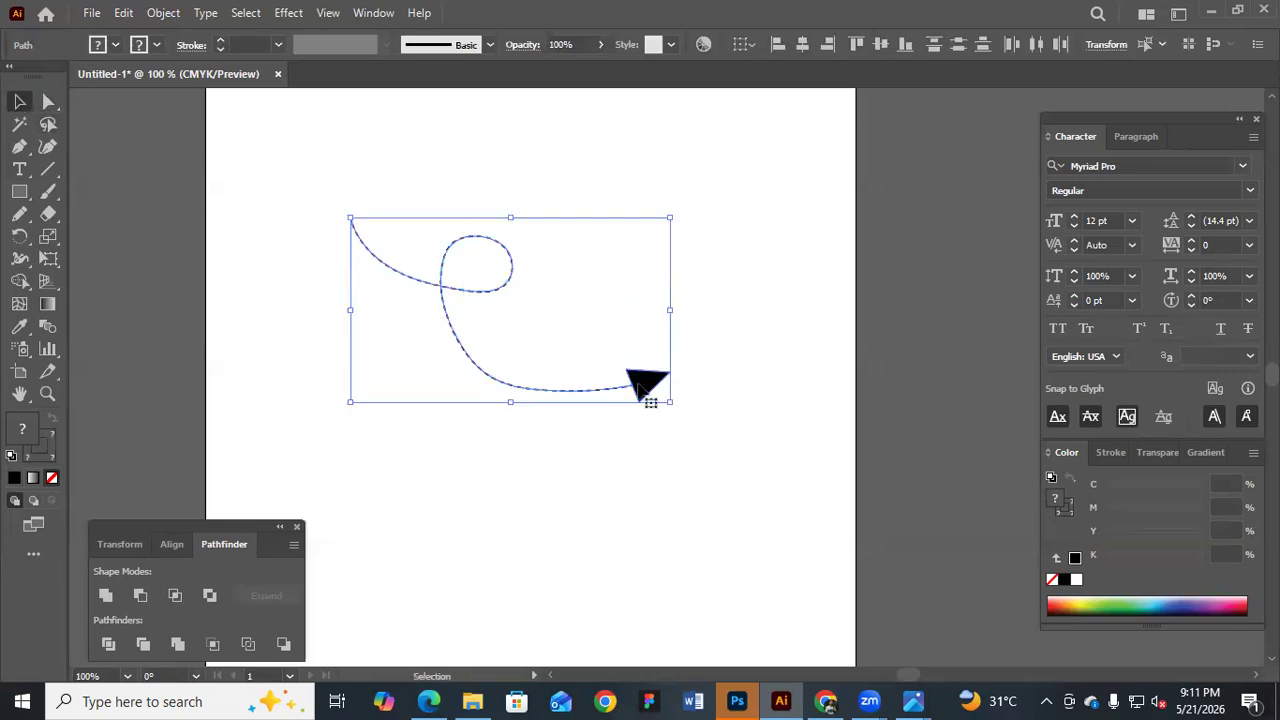
pyautogui.click(718, 378)
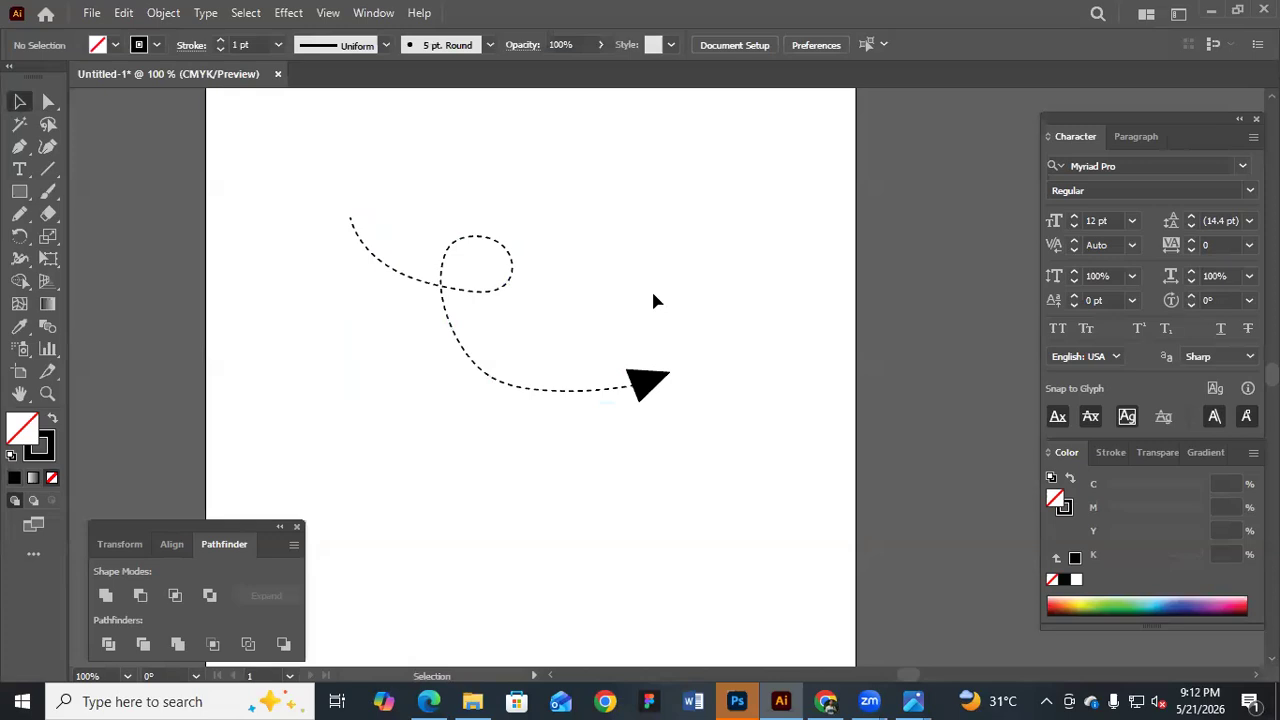
# Draw a smaller looping dashed path with the Pencil tool above the existing arrow, ending in a downward curve
pyautogui.click(20, 214)
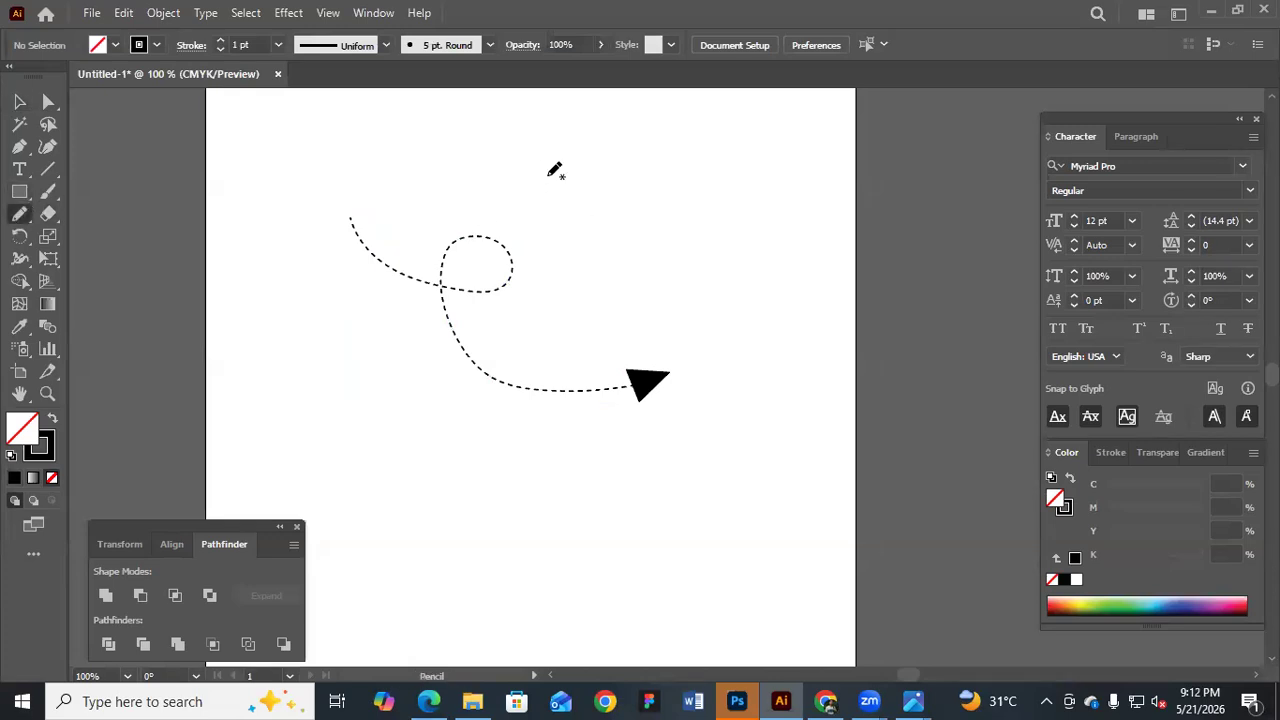
pyautogui.moveTo(540, 179)
pyautogui.mouseDown()
pyautogui.moveTo(604, 166)
pyautogui.moveTo(621, 191)
pyautogui.moveTo(603, 242)
pyautogui.moveTo(685, 265)
pyautogui.mouseUp()
pyautogui.hotkey('ctrl', 'z')
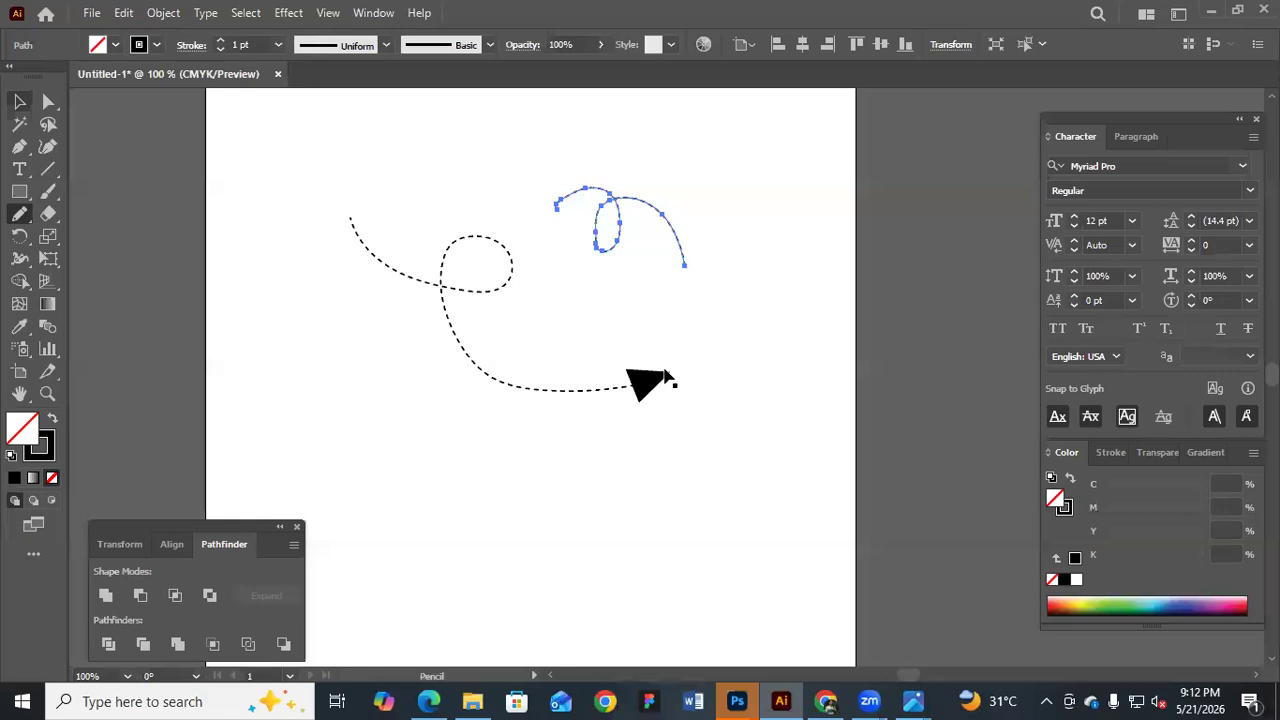
# Move the black triangle arrowhead to the lower end of the new dashed path and rotate it to point straight down
pyautogui.press('v')
pyautogui.click(663, 369)
pyautogui.moveTo(650, 380); pyautogui.dragTo(698, 304)
pyautogui.hotkey('ctrl', 'z')
pyautogui.click(687, 312)
pyautogui.moveTo(641, 265); pyautogui.dragTo(768, 370)
# Nudge the triangle up until its flat edge meets the end of the dashed line
pyautogui.hotkey('ctrl', '+')
pyautogui.hotkey('ctrl', '+')
pyautogui.scroll(4, 704, 358)
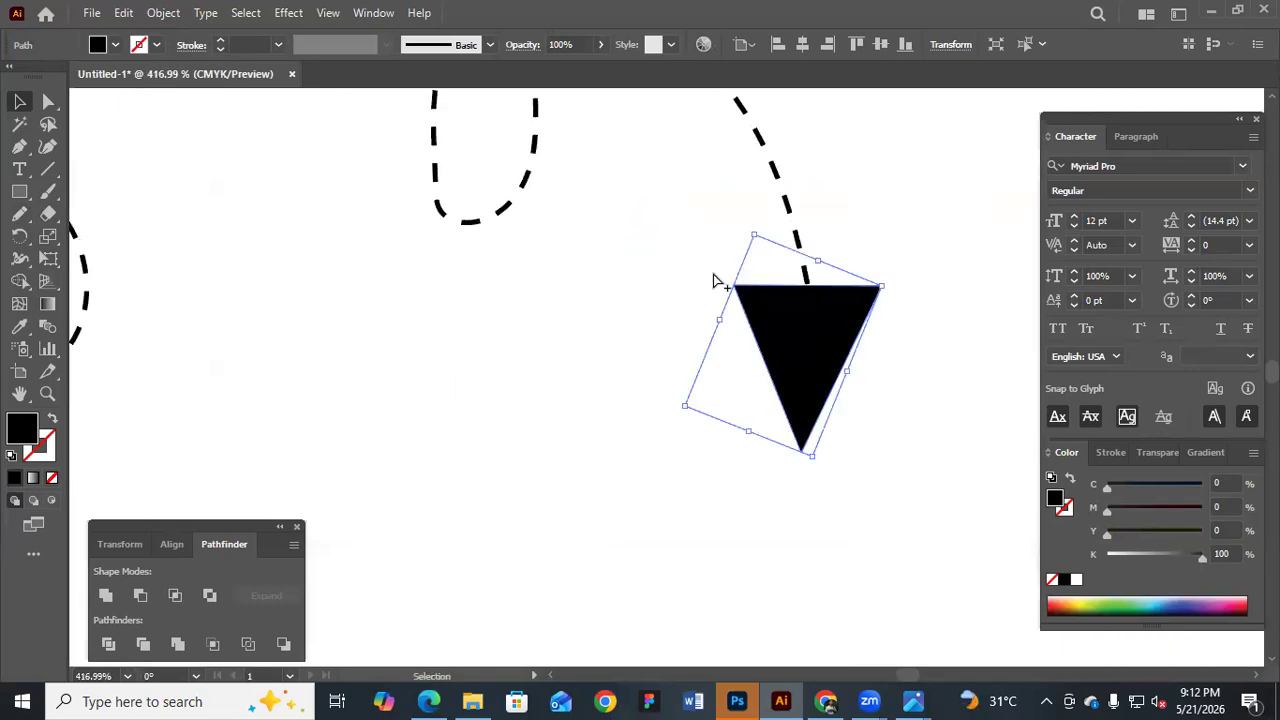
pyautogui.press('Up')
pyautogui.press('Up')
pyautogui.click(715, 273)
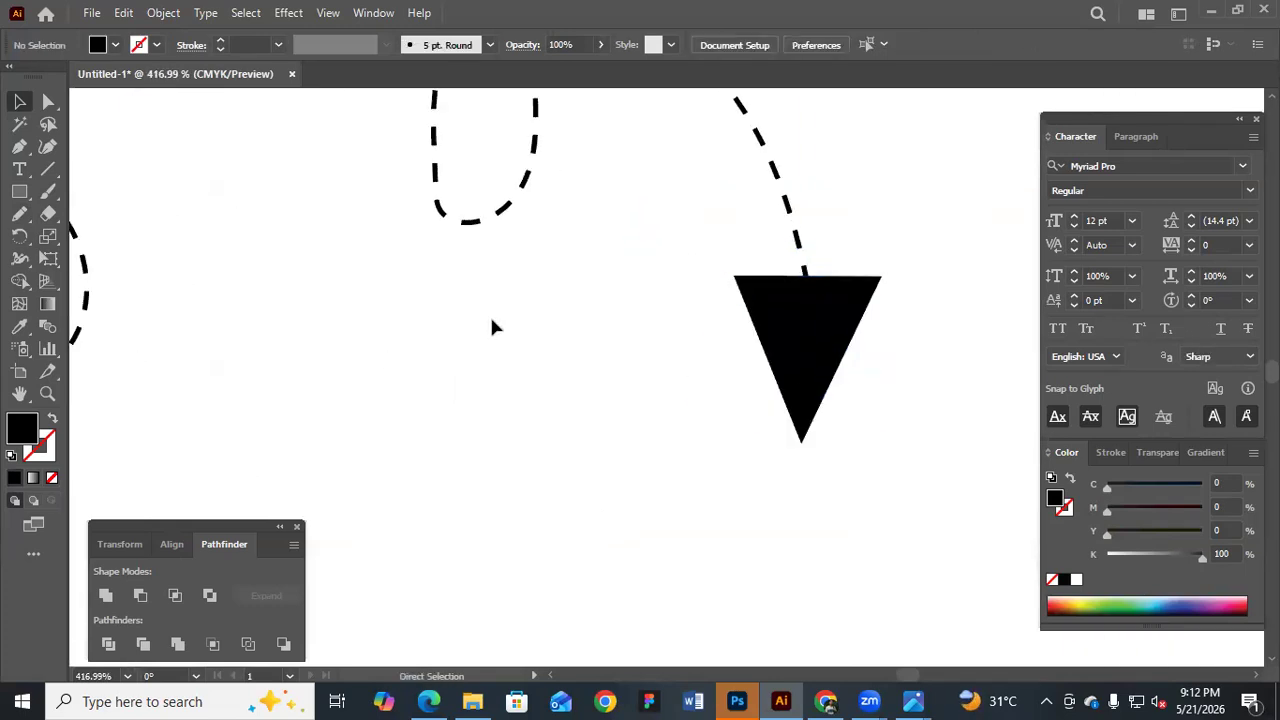
# Copy the new dashed path with its arrowhead, switch to Photoshop and paste it into Class 21.psd as a smart object
pyautogui.scroll(-5, 494, 326)
pyautogui.scroll(-3, 696, 374)
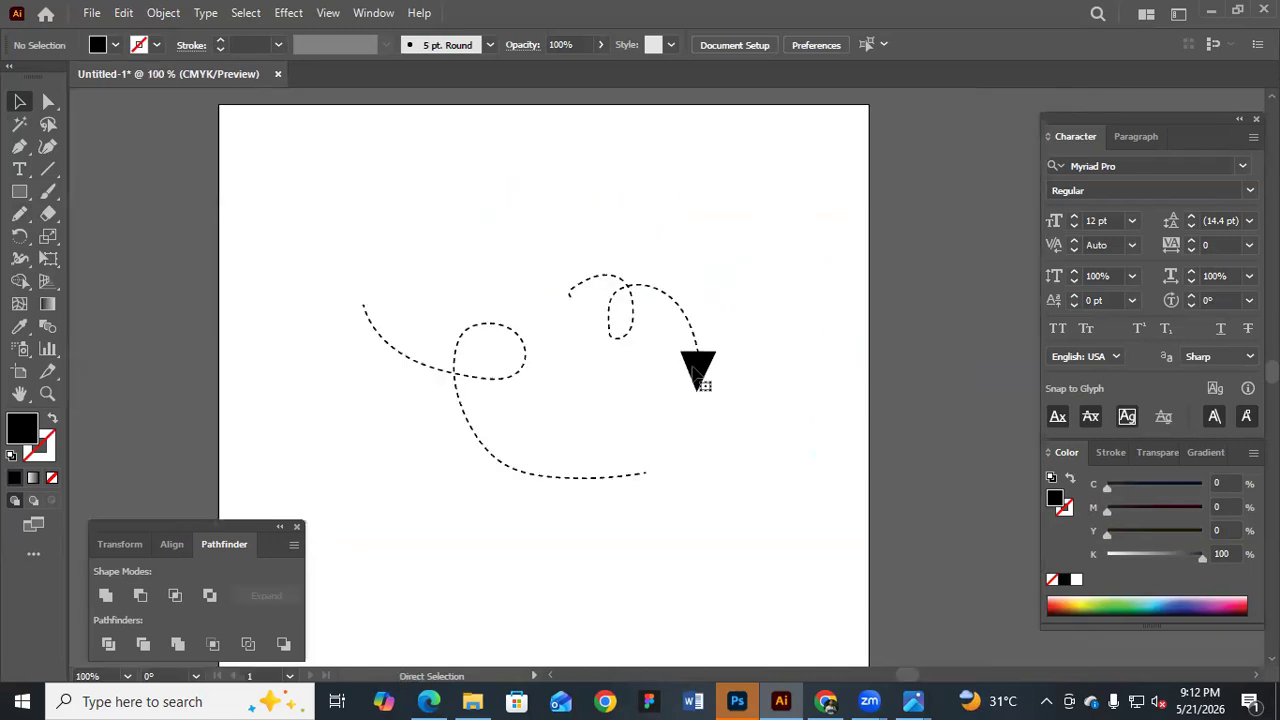
pyautogui.moveTo(700, 362); pyautogui.dragTo(780, 620)
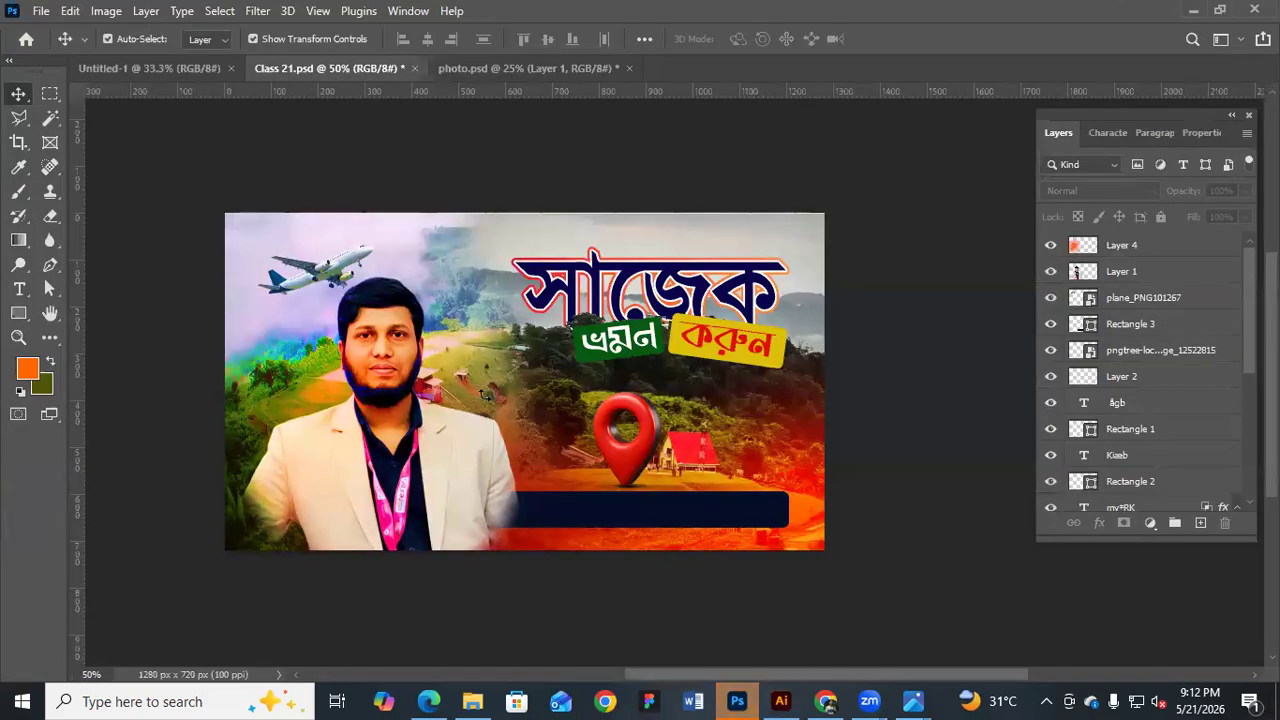
pyautogui.hotkey('ctrl', 'v')
# Rotate the pasted arrow to about 173° and place it between the portrait and the title, at about X 600, Y 315 px
pyautogui.moveTo(525, 372); pyautogui.dragTo(565, 330)
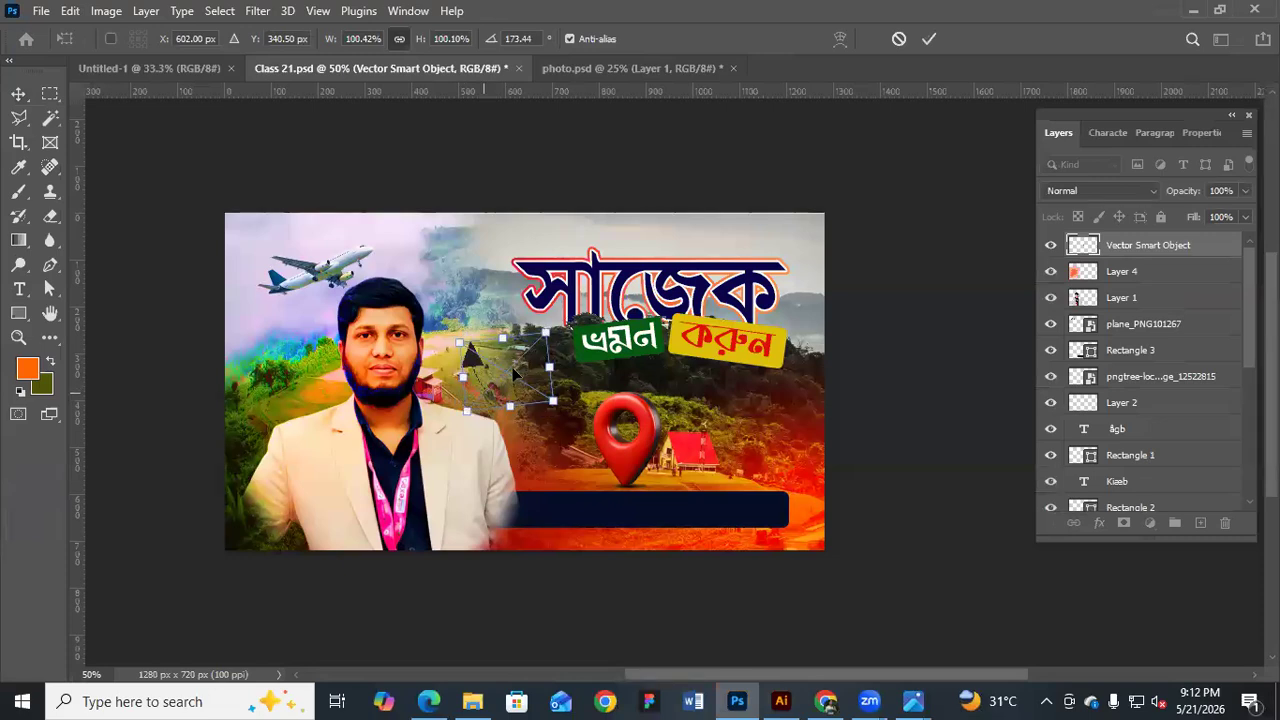
pyautogui.moveTo(521, 362); pyautogui.dragTo(520, 350)
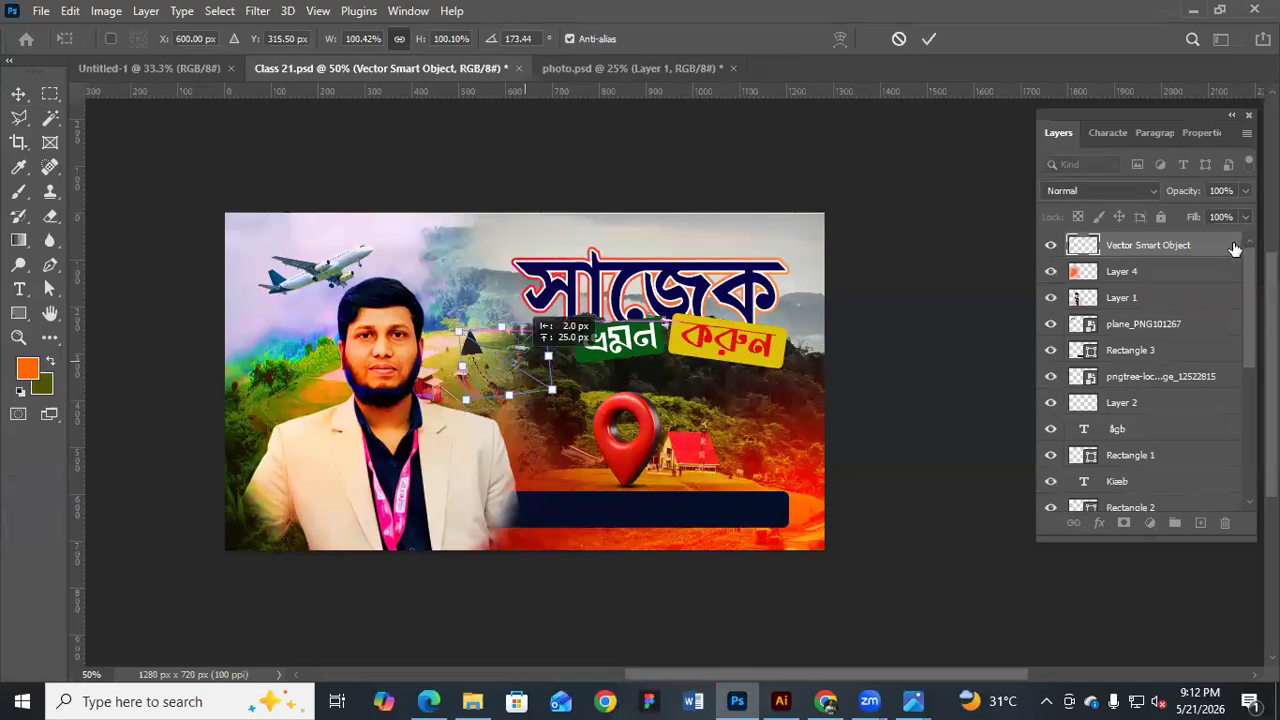
pyautogui.press('Return')
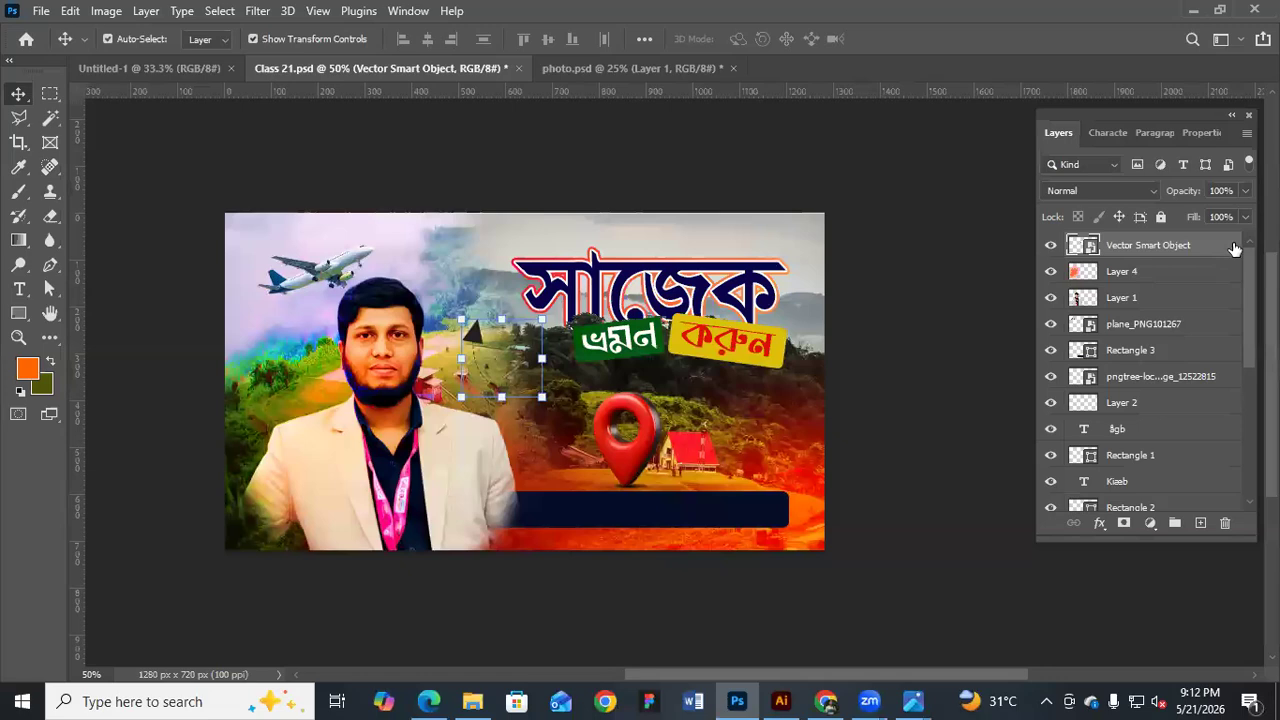
pyautogui.click(497, 156)
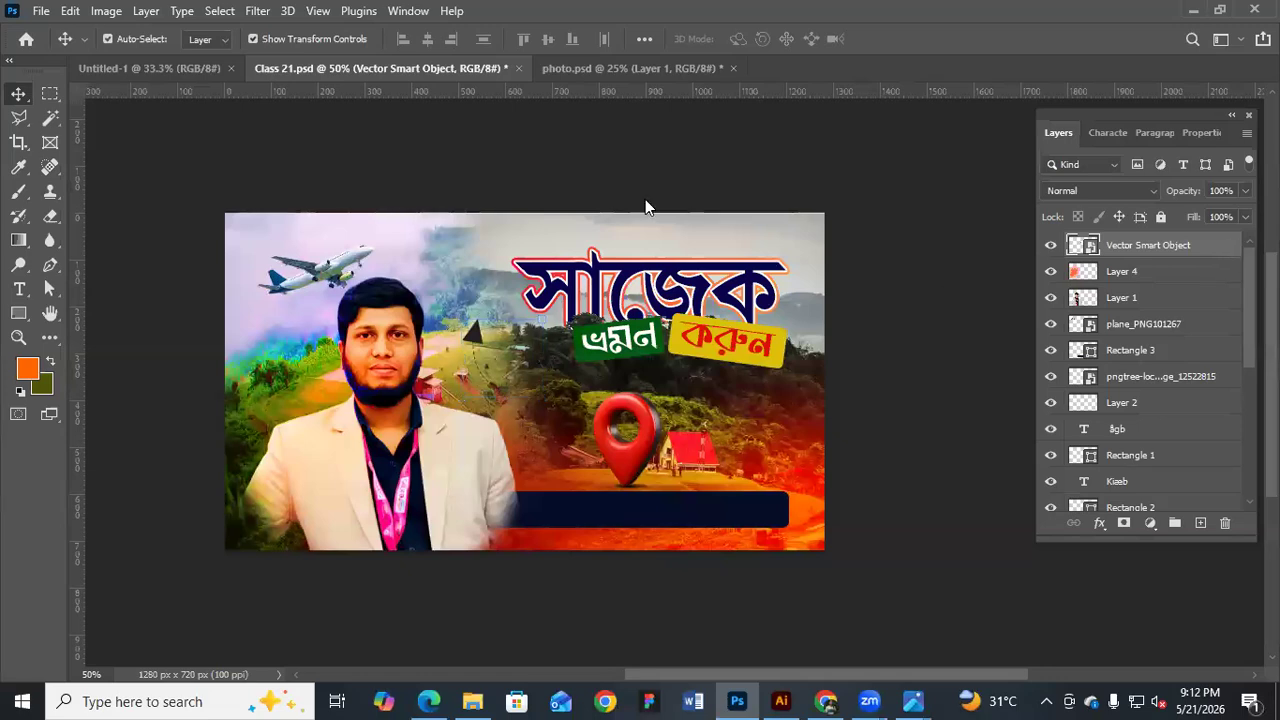
# Apply a white Color Overlay to the arrow layer, changing its blend mode and raising its opacity so the arrow is solid white
pyautogui.doubleClick(654, 484)
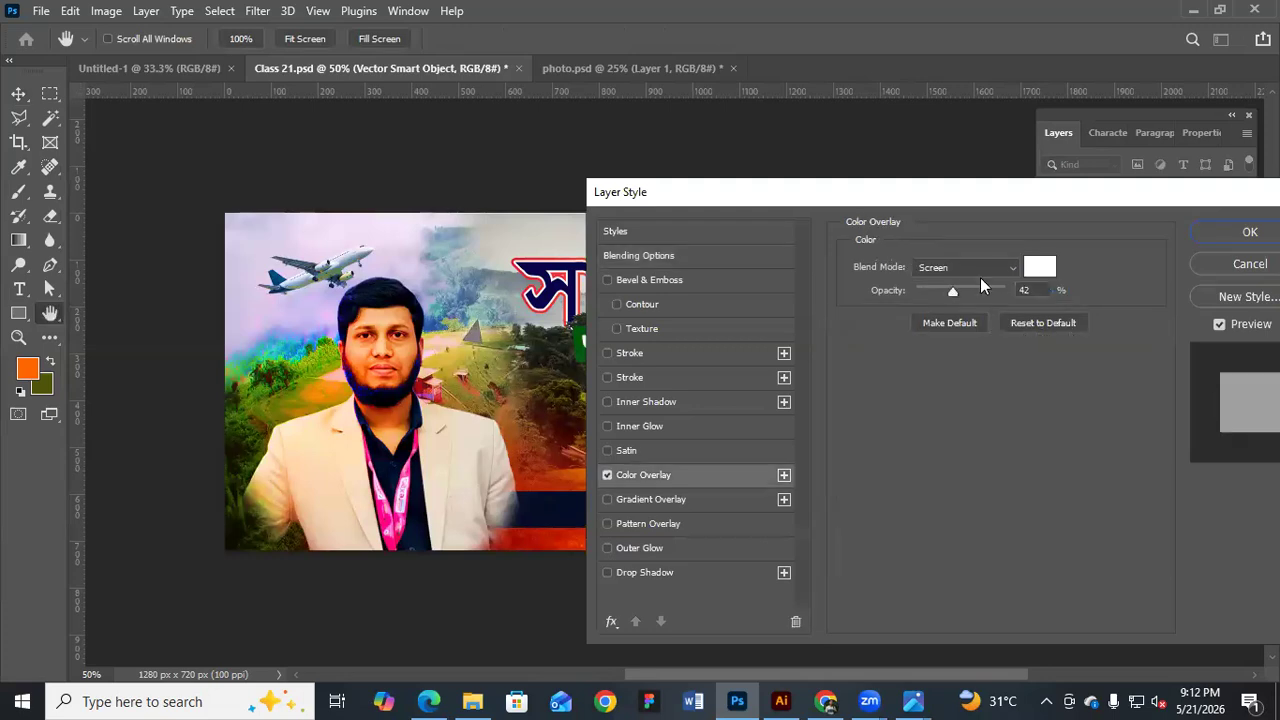
pyautogui.click(965, 268)
pyautogui.click(954, 291)
pyautogui.moveTo(953, 292); pyautogui.dragTo(1034, 254)
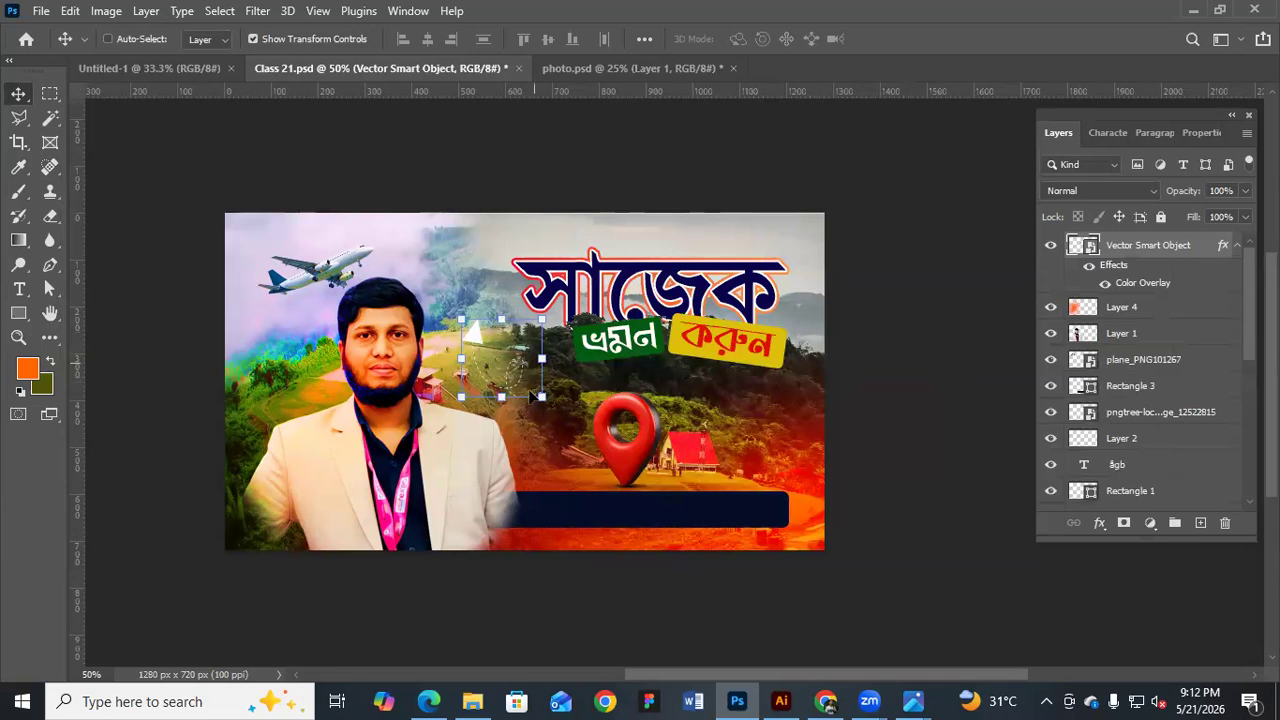
# Enlarge and rotate the white arrow so its head points up beside the portrait and its dashed tail curls toward the location pin
pyautogui.hotkey('ctrl', 't')
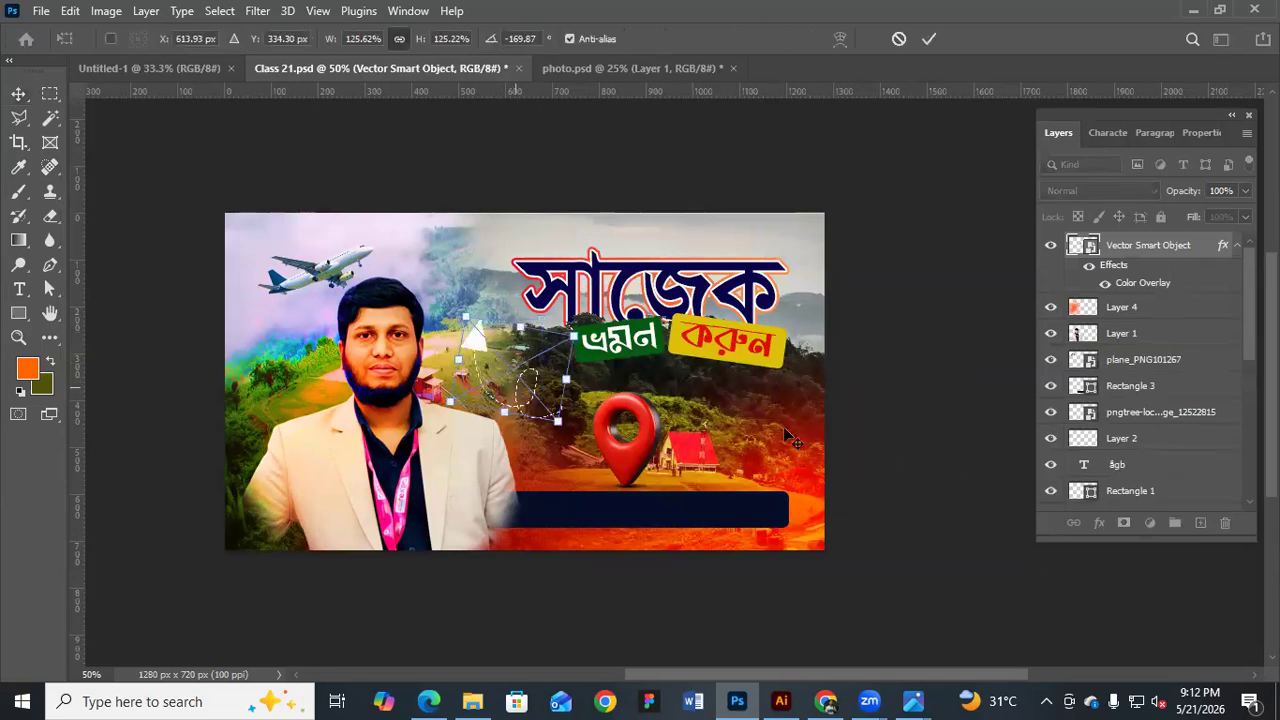
pyautogui.click(861, 442)
pyautogui.click(861, 442)
pyautogui.click(686, 320)
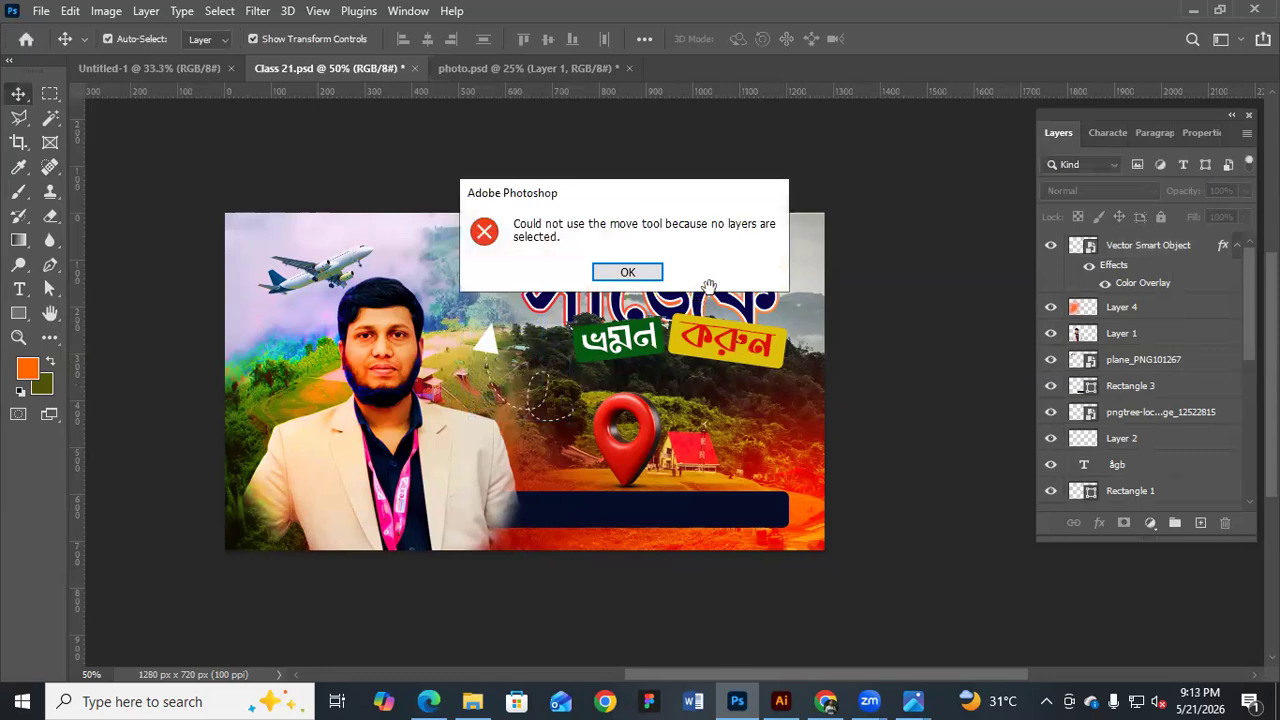
pyautogui.press('Return')
pyautogui.hotkey('ctrl', '-')
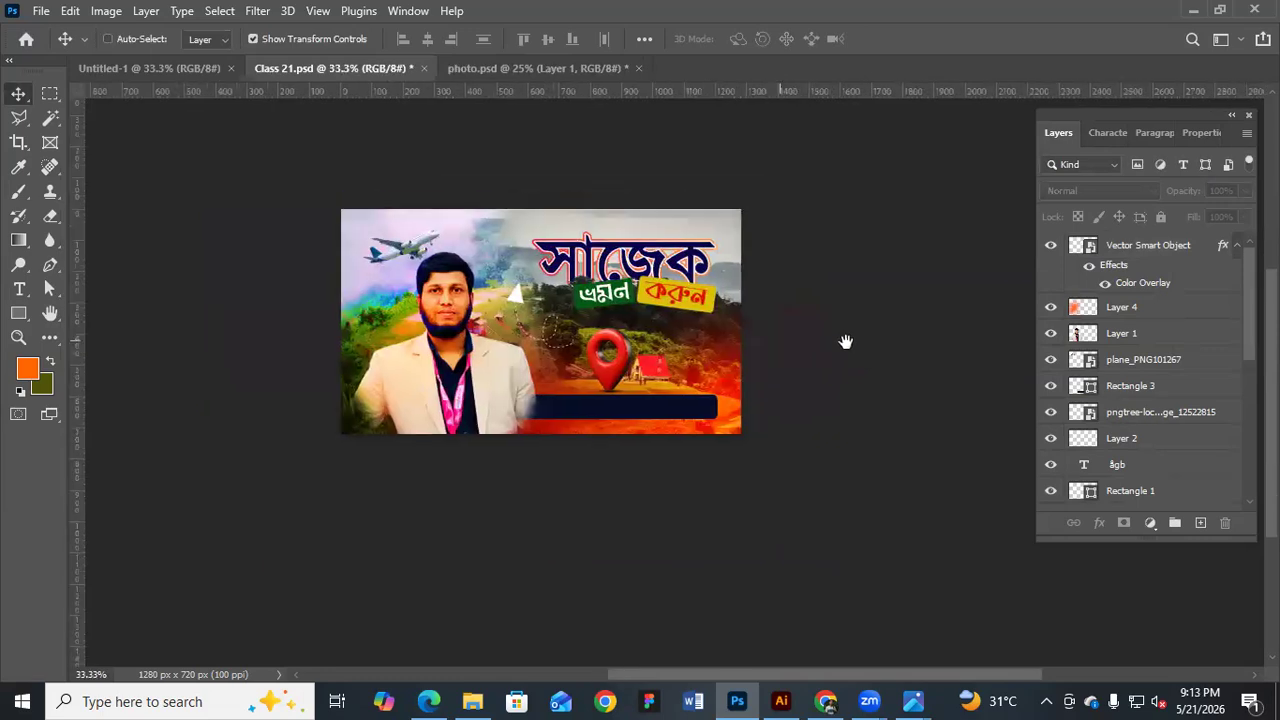
pyautogui.hotkey('ctrl', '+')
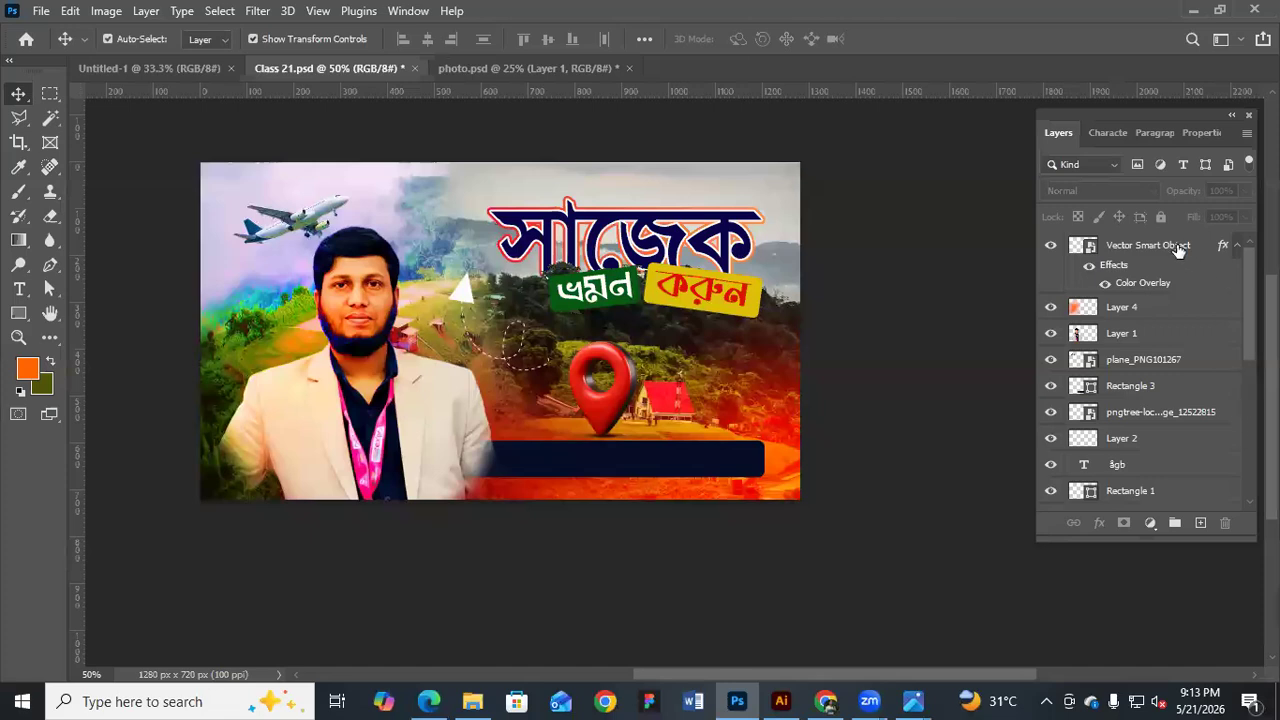
# Put all the banner's layers into one group and save the document
pyautogui.scroll(-5, 1178, 250)
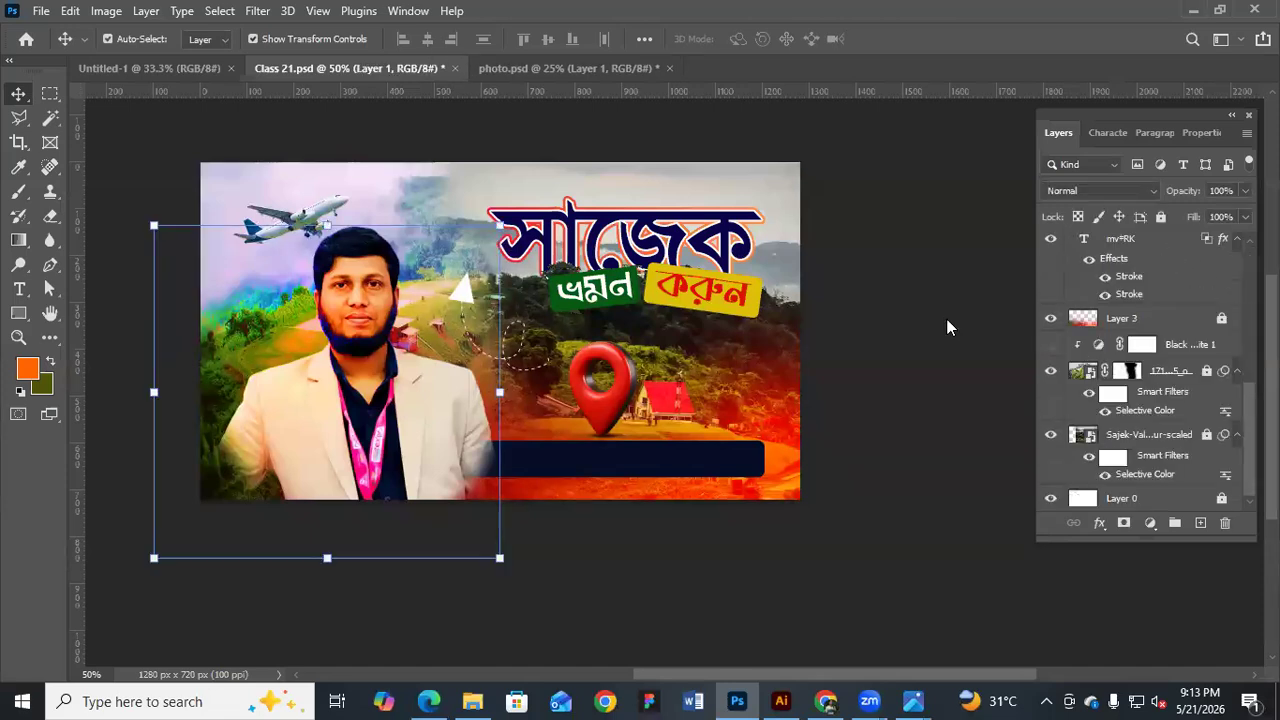
pyautogui.hotkey('ctrl', 'alt', 'a')
pyautogui.hotkey('ctrl', 'g')
pyautogui.click(822, 262)
pyautogui.press('ctrl')
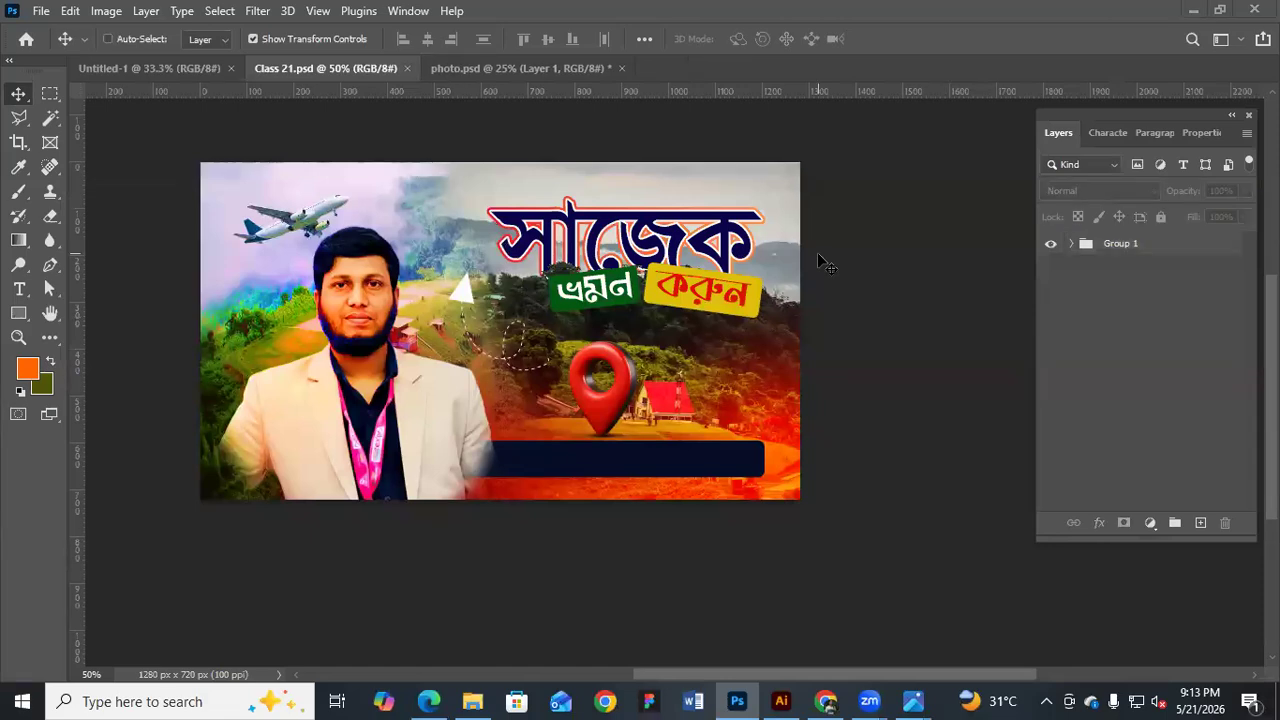
# Try merging the visible layers into a single layer and undo the merge to bring the layer group back
pyautogui.click(1151, 249)
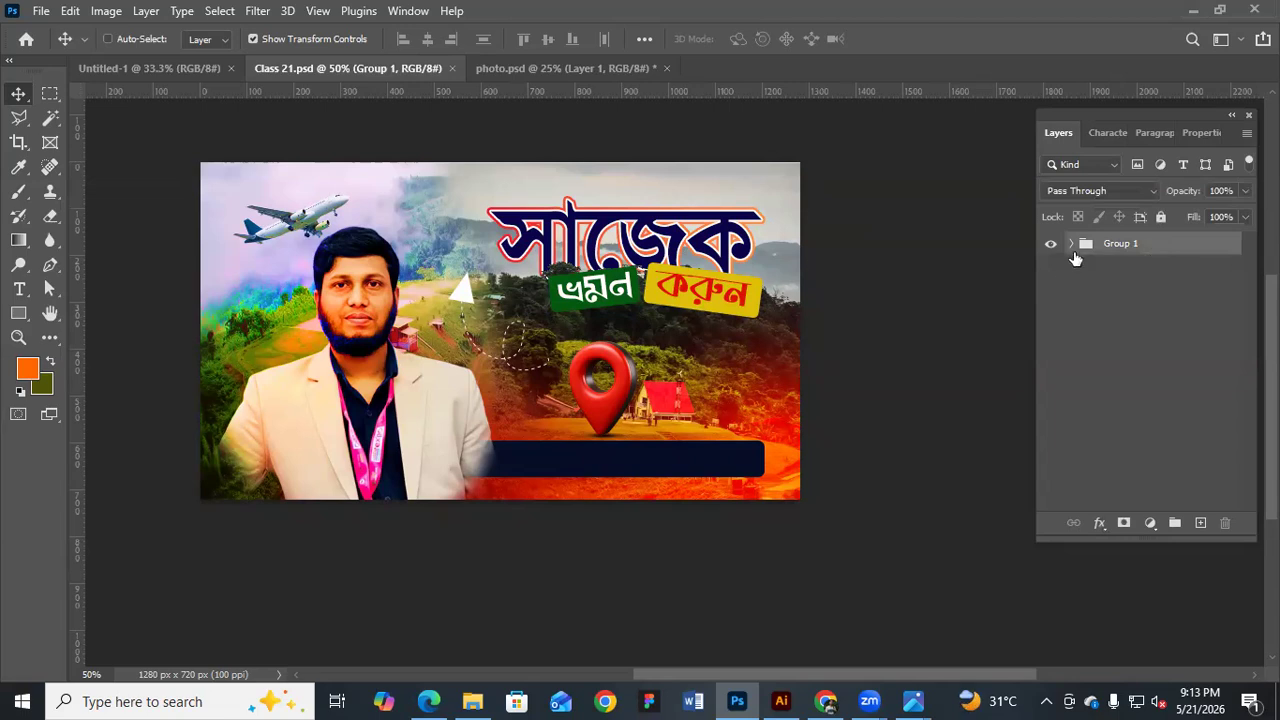
pyautogui.hotkey('ctrl', 'shift', 'e')
pyautogui.click(952, 290)
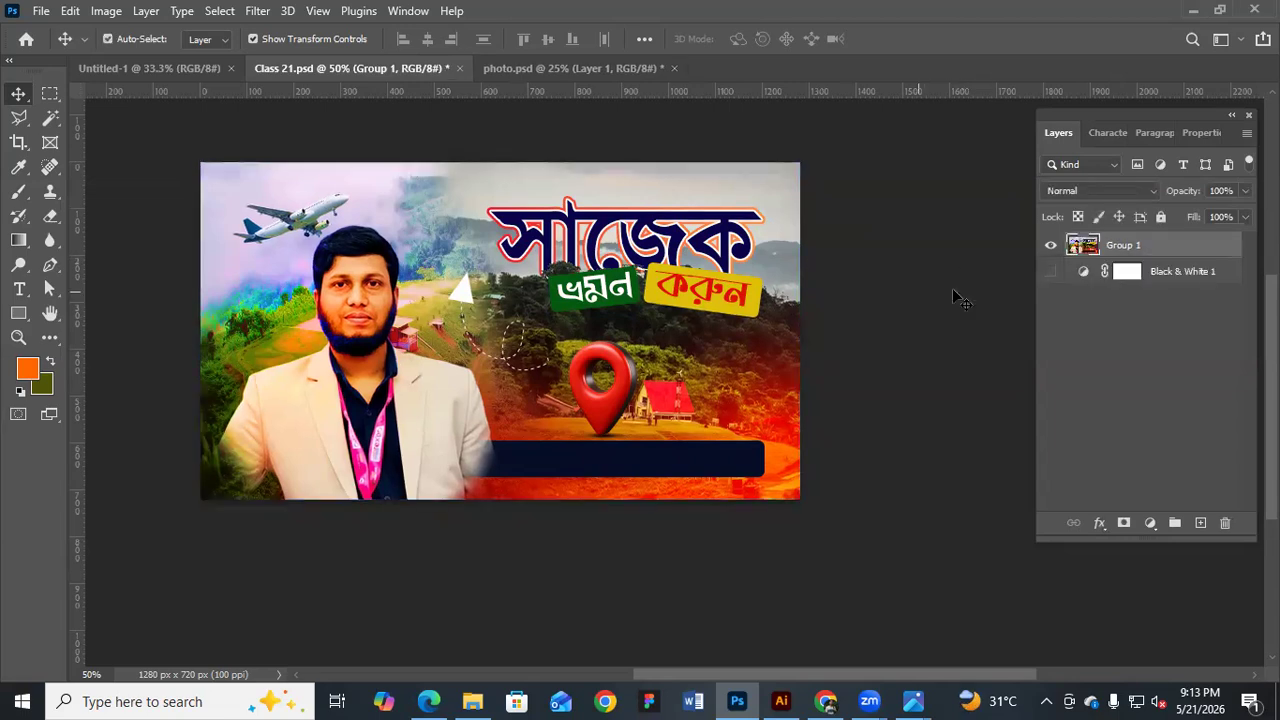
pyautogui.click(1133, 252)
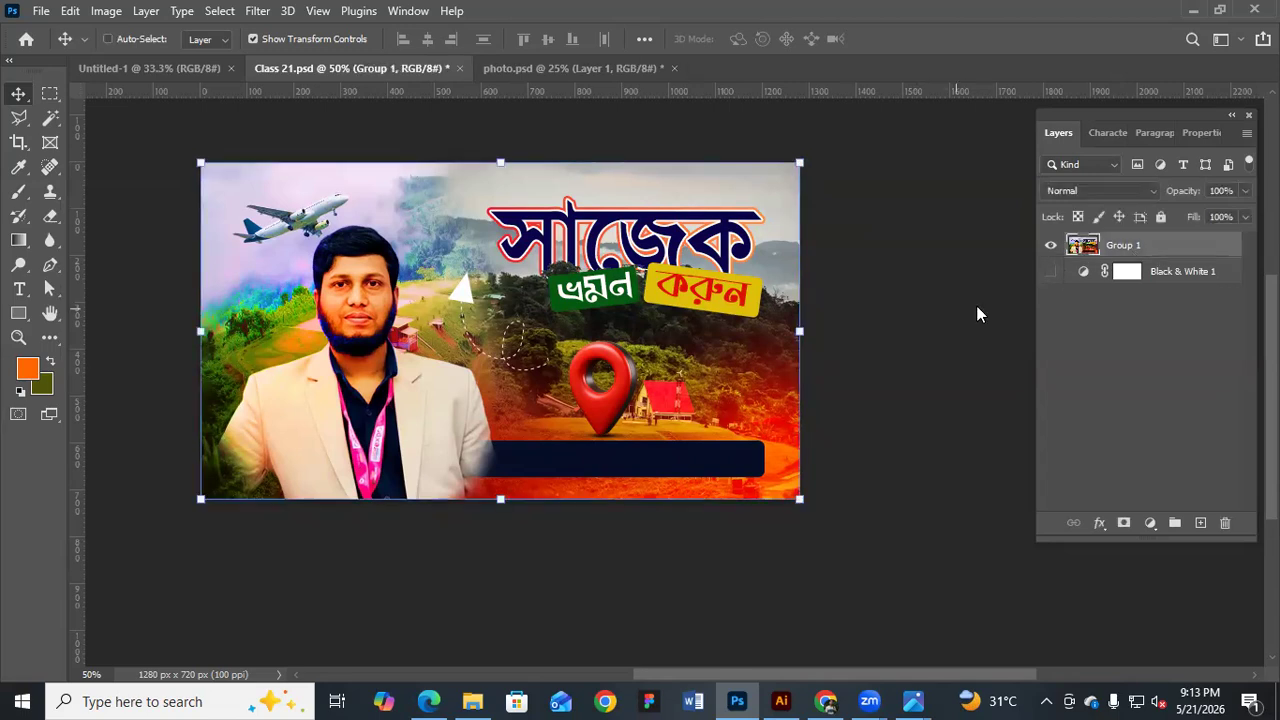
pyautogui.hotkey('ctrl', 'z')
pyautogui.hotkey('alt', 'shift', 'e')
pyautogui.hotkey('ctrl', 'z')
pyautogui.hotkey('ctrl', 'z')
pyautogui.hotkey('ctrl', 'z')
# Expand Group 1 to list its layers and cancel the Save for Web export
pyautogui.click(1070, 244)
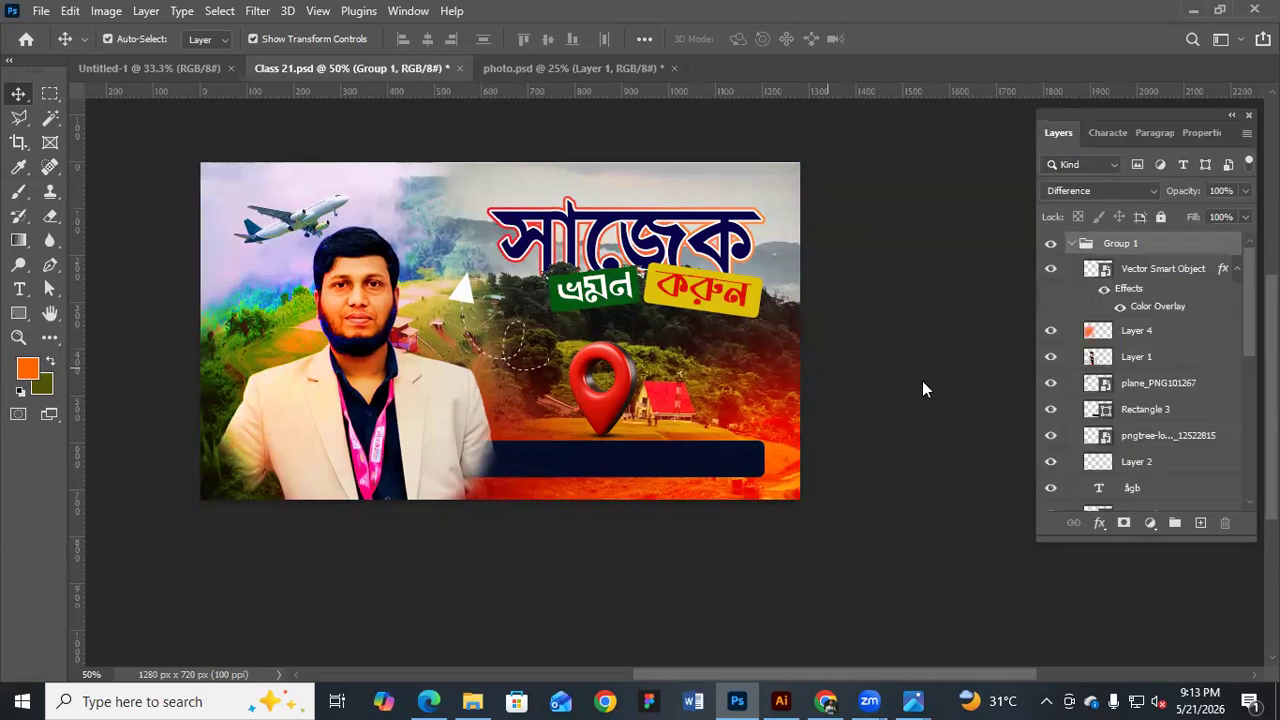
pyautogui.click(1130, 290)
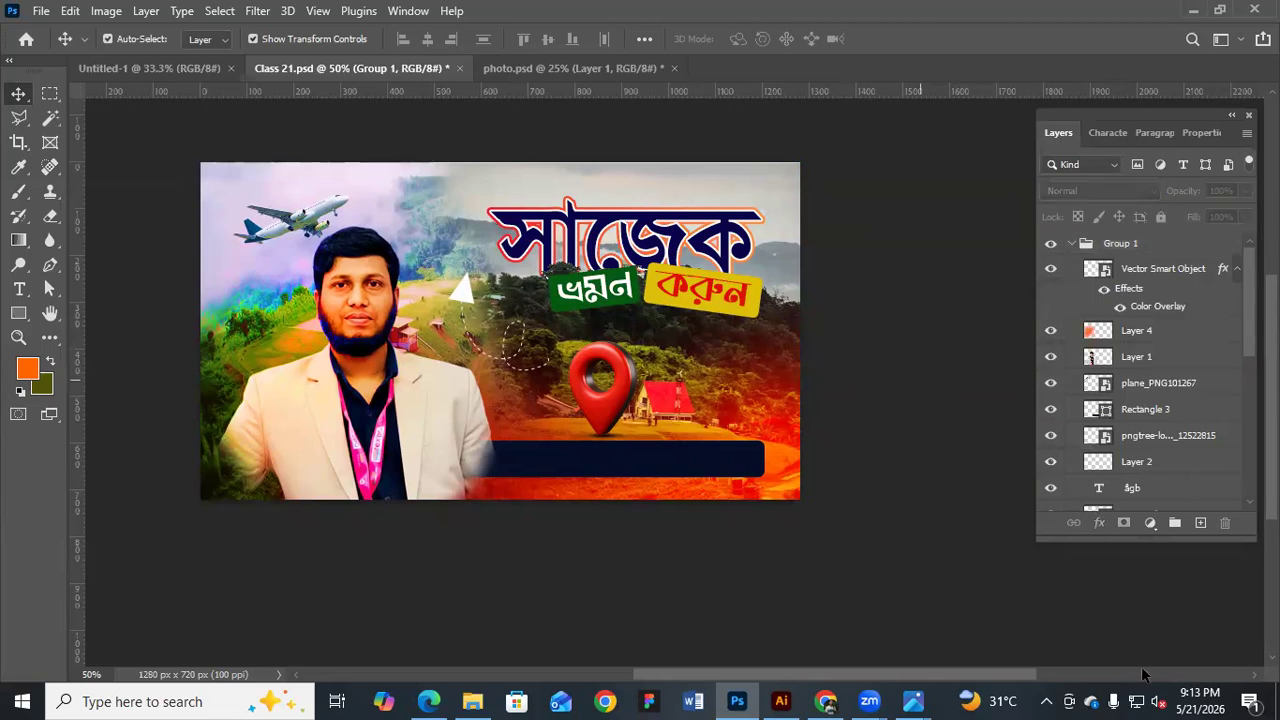
pyautogui.hotkey('ctrl', 'alt', 'shift', 's')
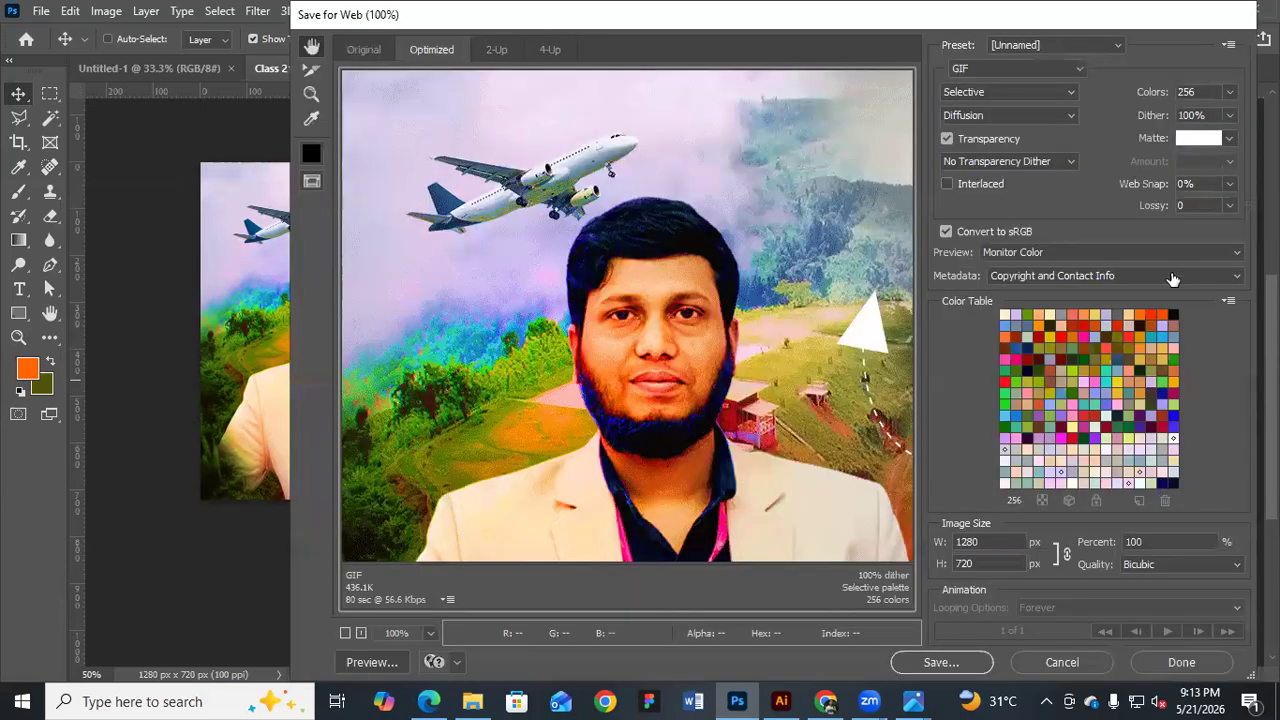
pyautogui.press('Escape')
# Select all the layers inside Group 1, try merging the selected layers and all visible layers, and undo each merge
pyautogui.hotkey('ctrl', '-')
pyautogui.scroll(5, 1164, 298)
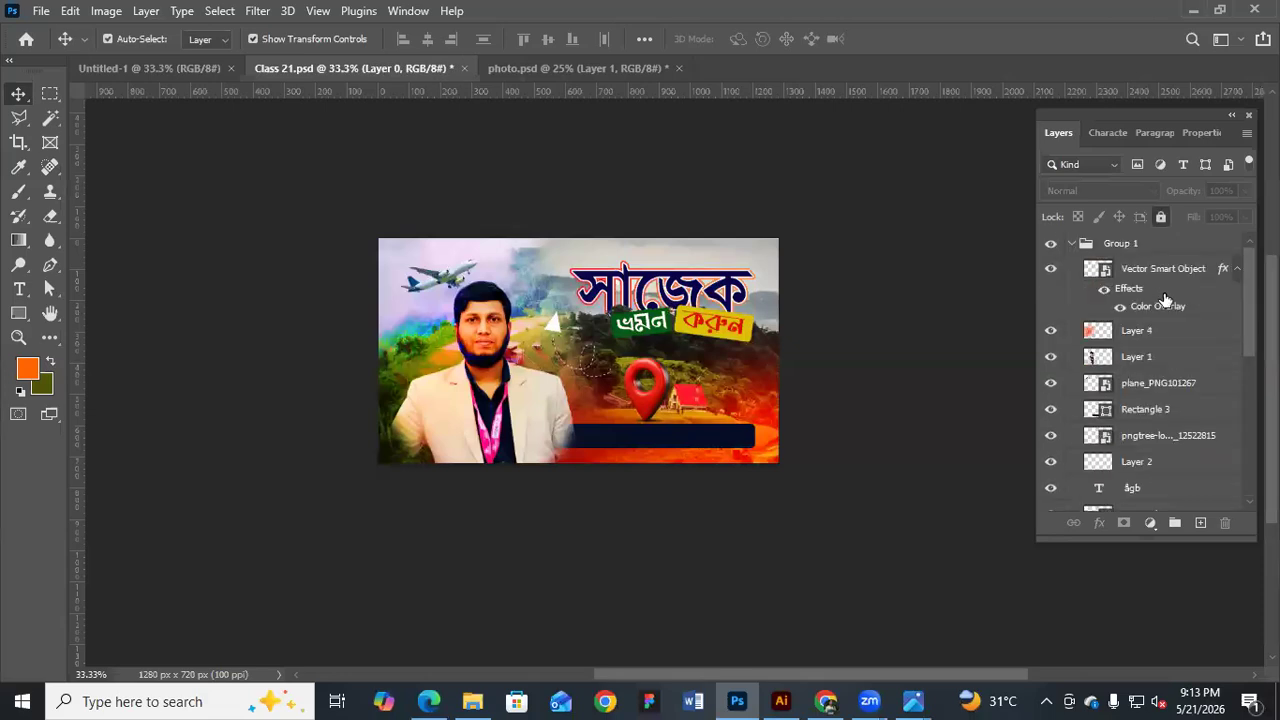
pyautogui.keyDown('shift'); pyautogui.click(1165, 300); pyautogui.keyUp('shift')
pyautogui.hotkey('ctrl', 'e')
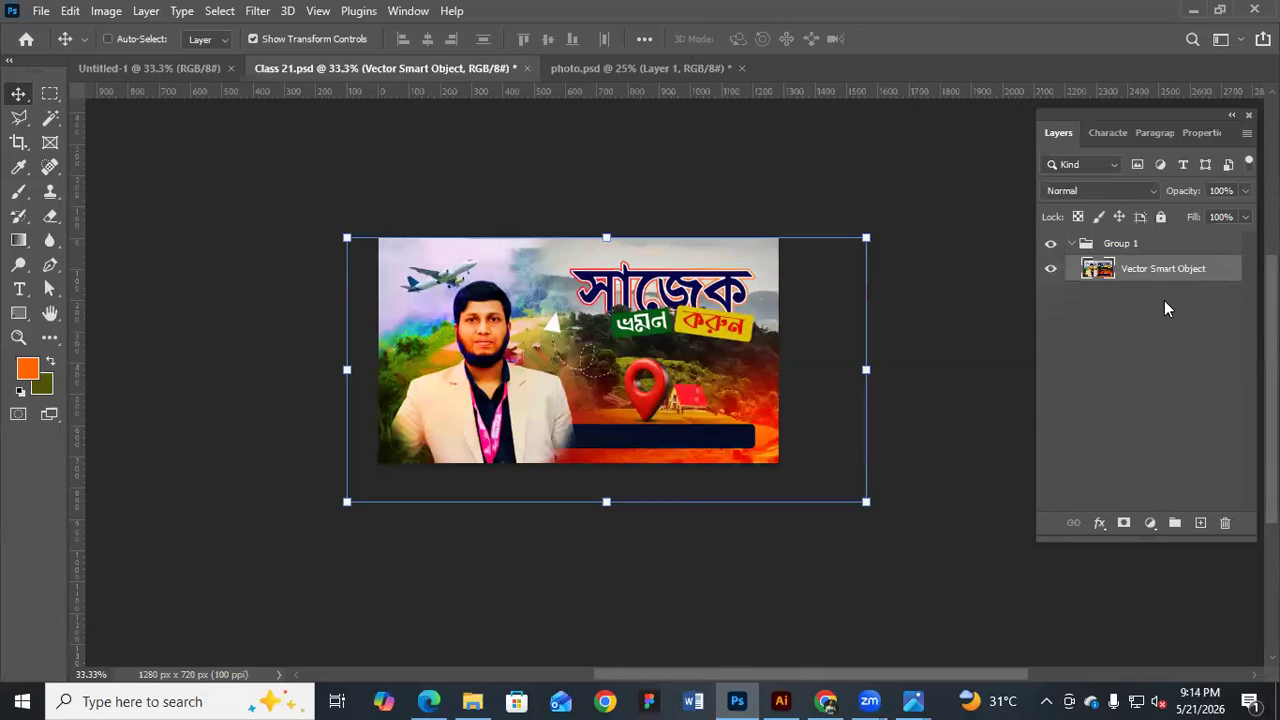
pyautogui.hotkey('ctrl', 'z')
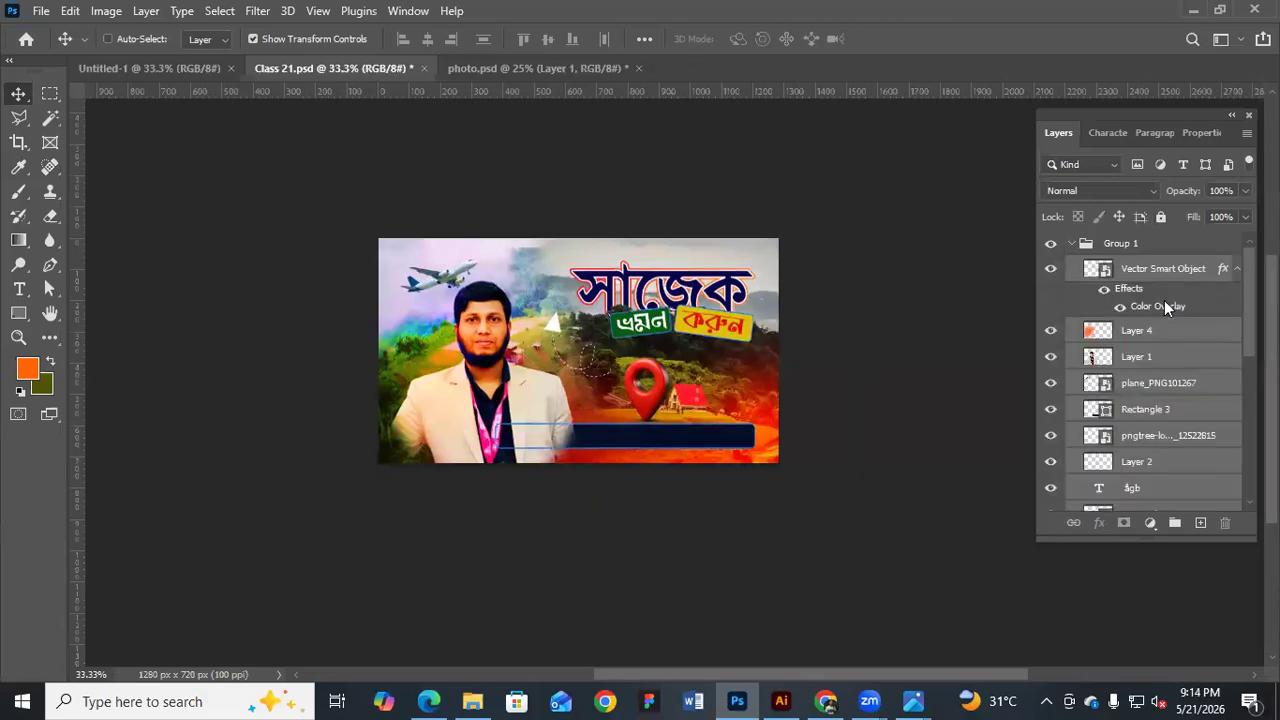
pyautogui.hotkey('ctrl', 'e')
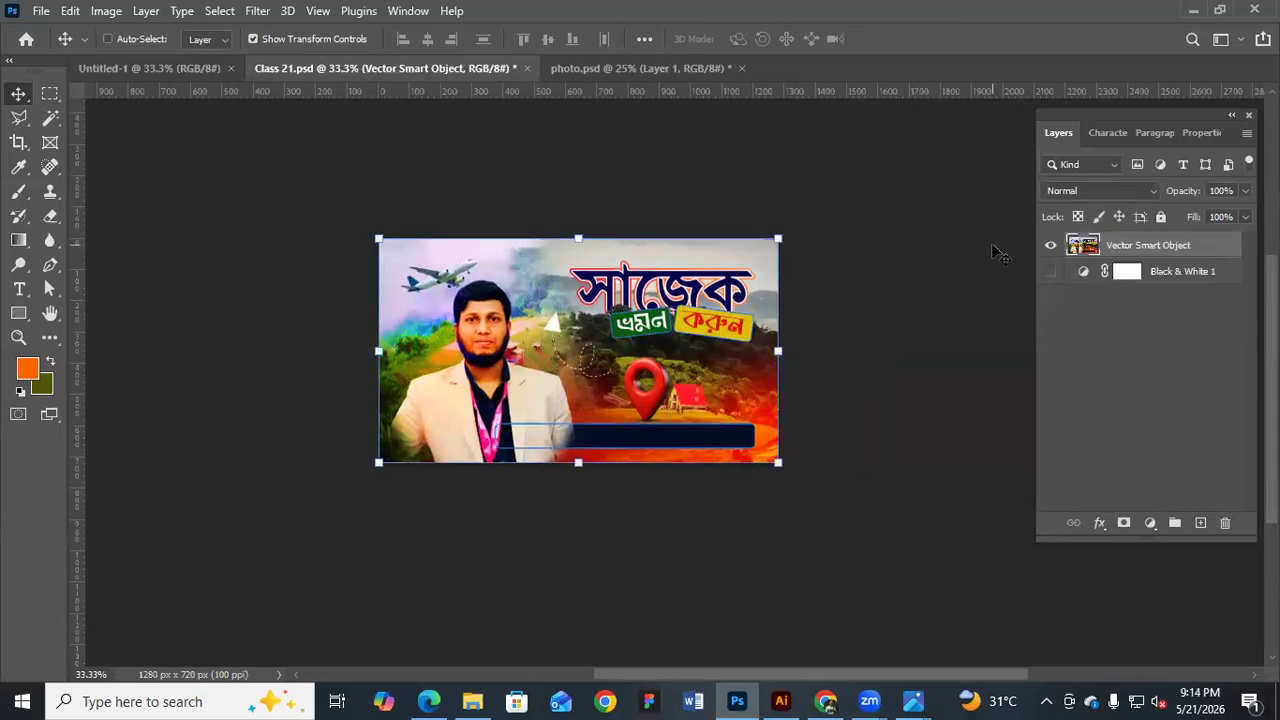
pyautogui.hotkey('ctrl', 'z')
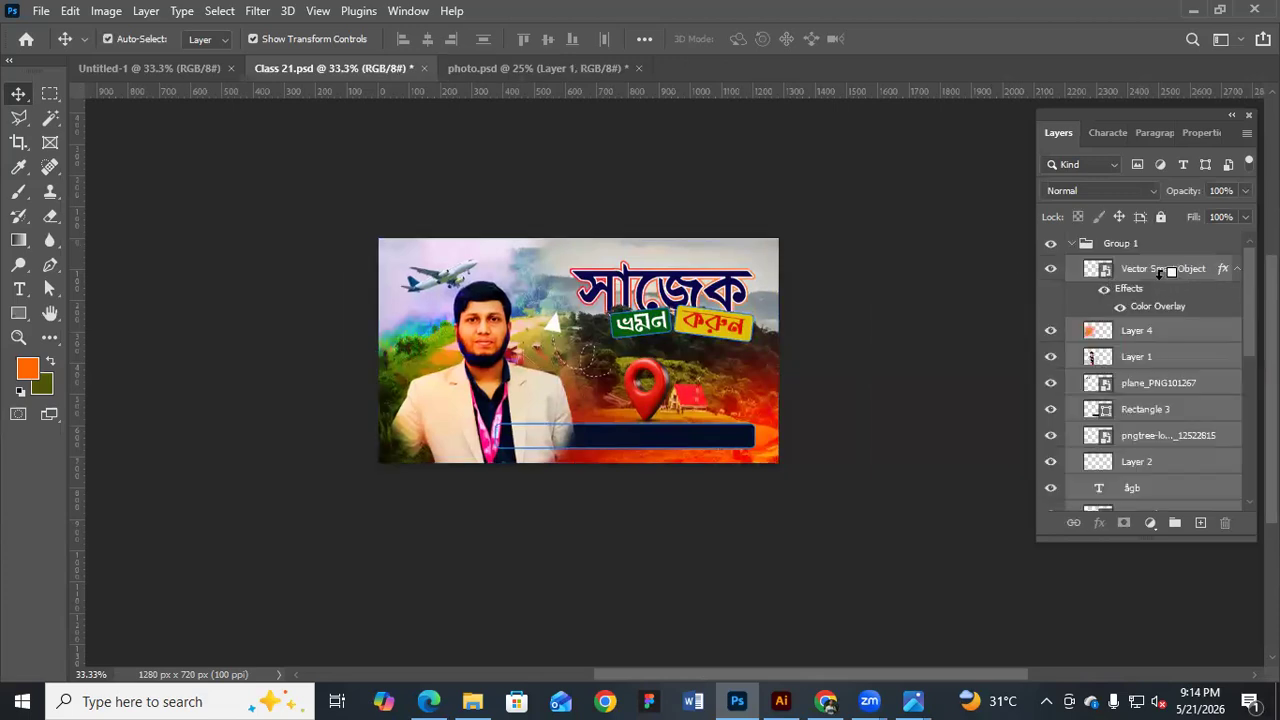
# Stamp all visible layers into a new merged layer above the originals, hide that merged copy and delete it
pyautogui.hotkey('ctrl', 'alt', 'e')
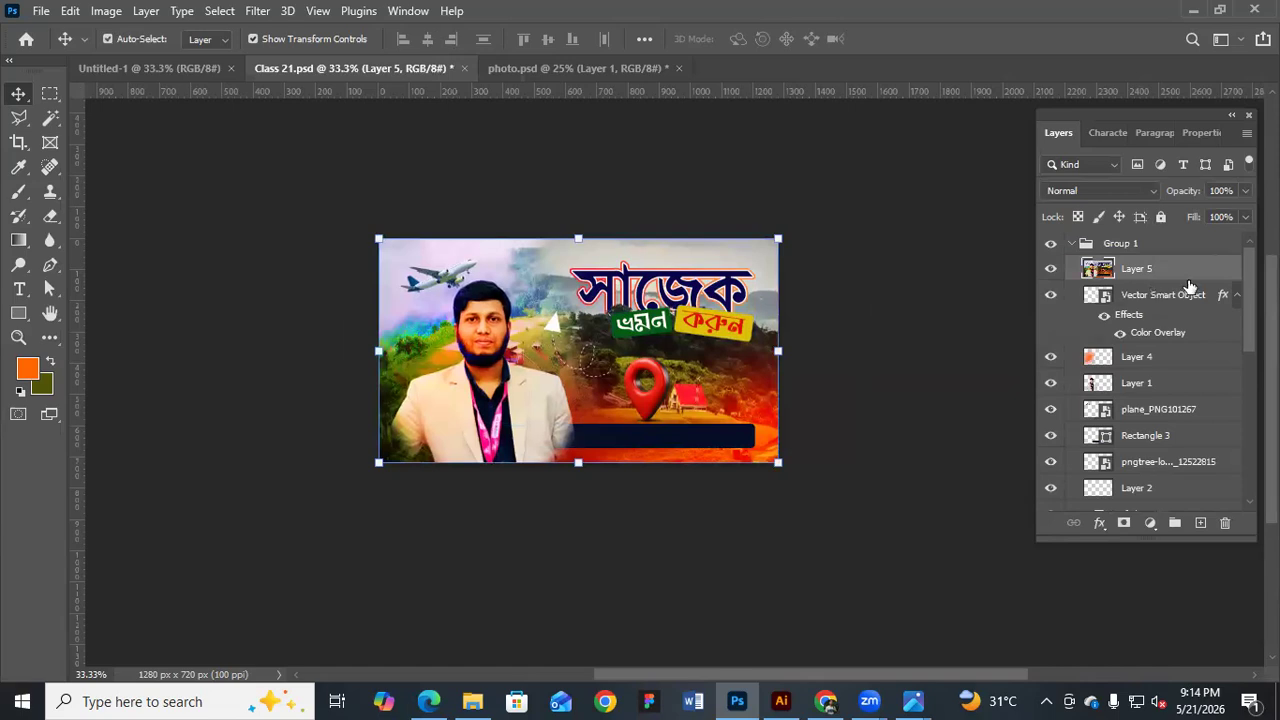
pyautogui.click(1050, 268)
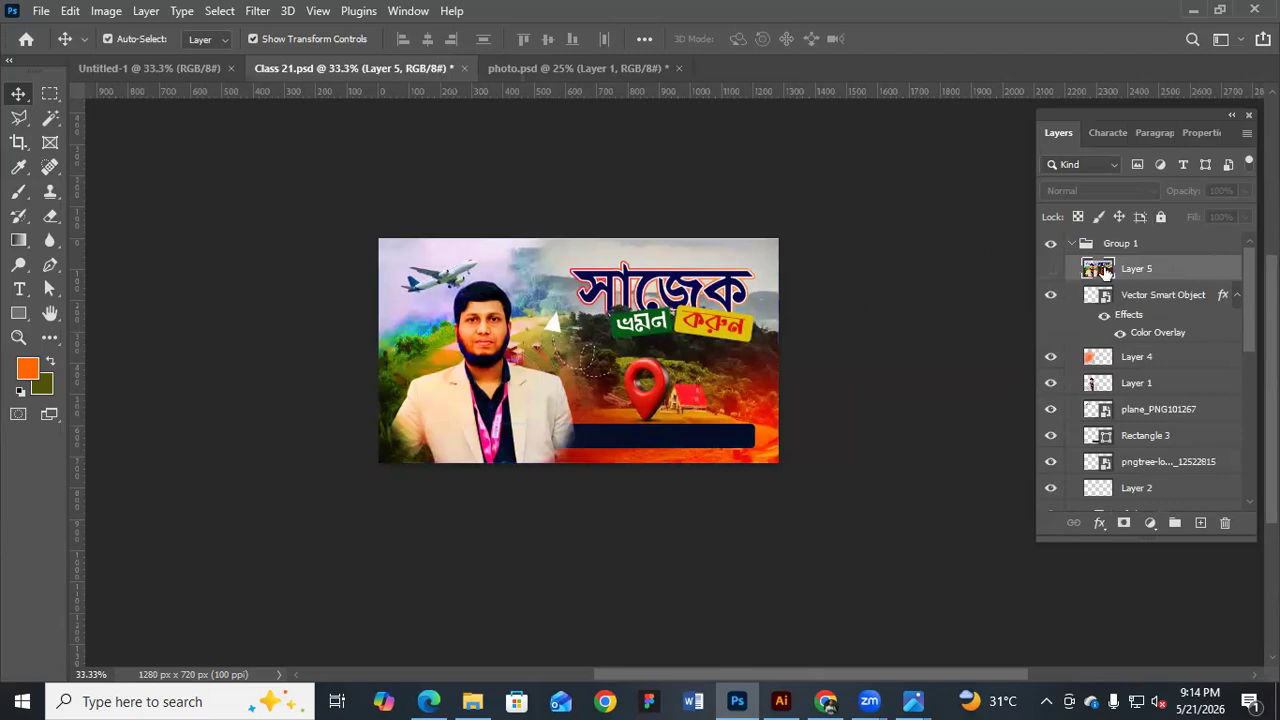
pyautogui.press('Delete')
pyautogui.scroll(-3, 1143, 398)
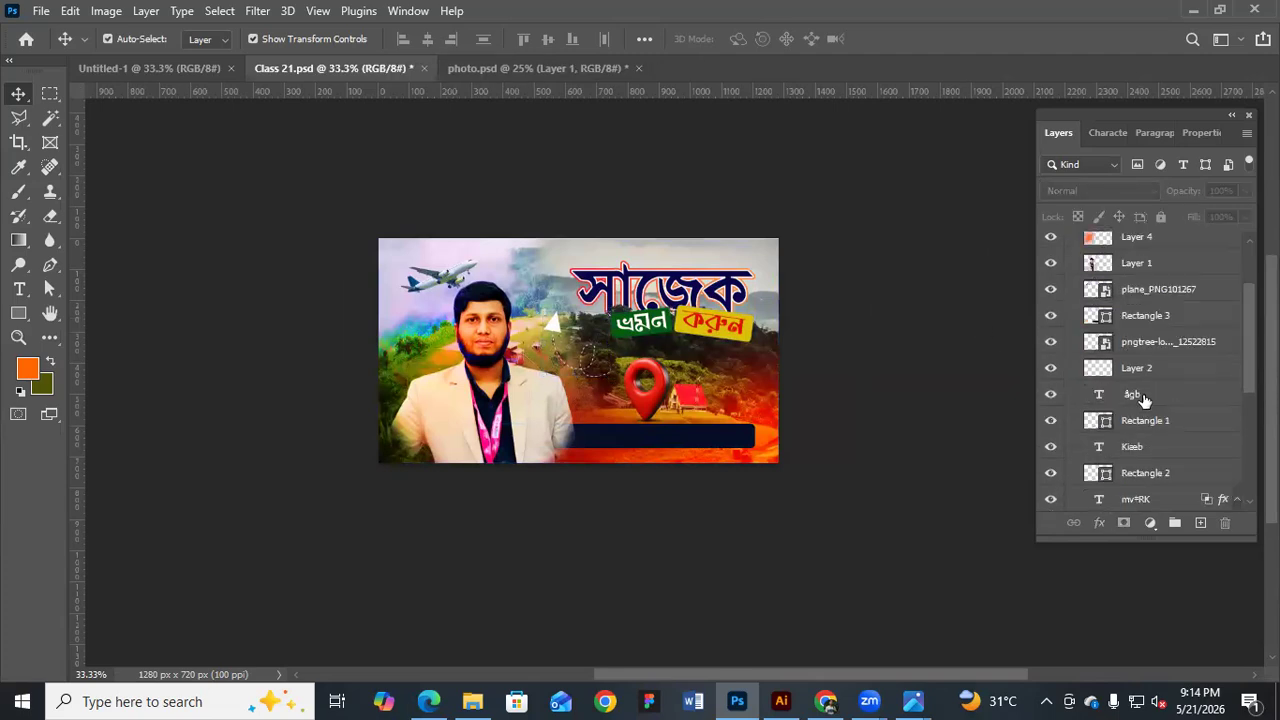
# Stamp all of Group 1's layers into a new merged layer and move that layer out above the group
pyautogui.click(920, 355)
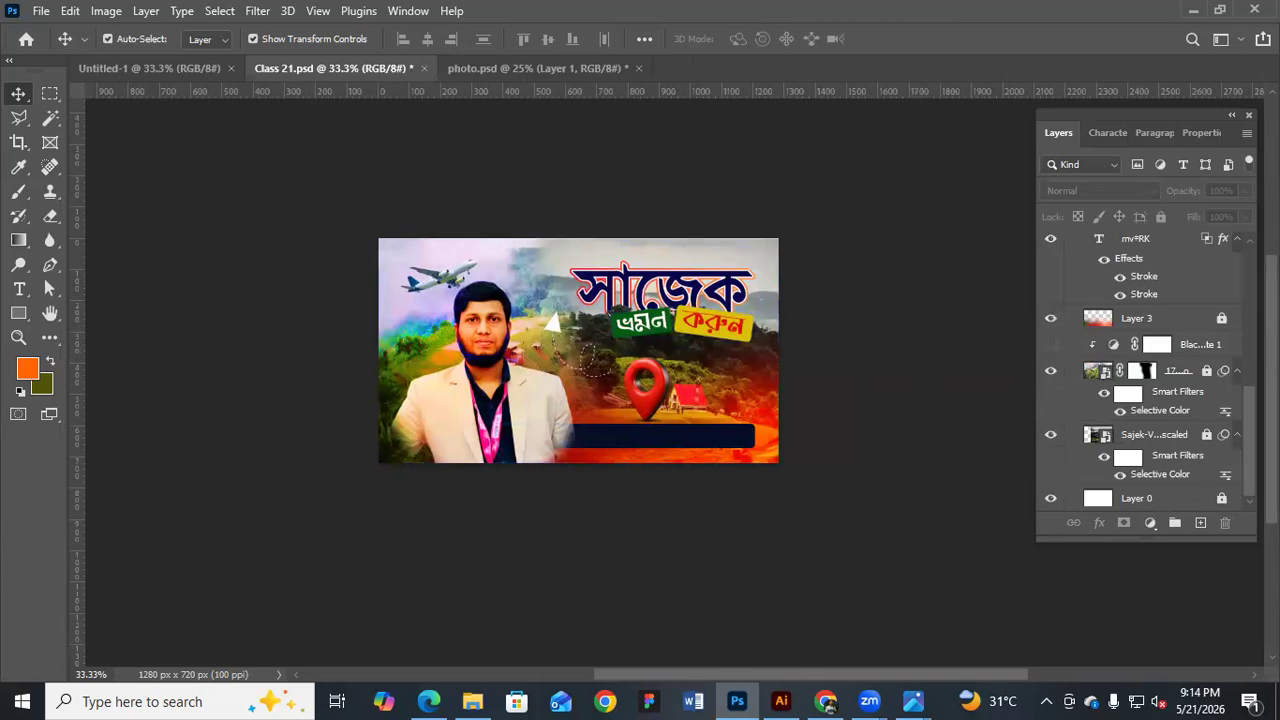
pyautogui.scroll(10, 1160, 300)
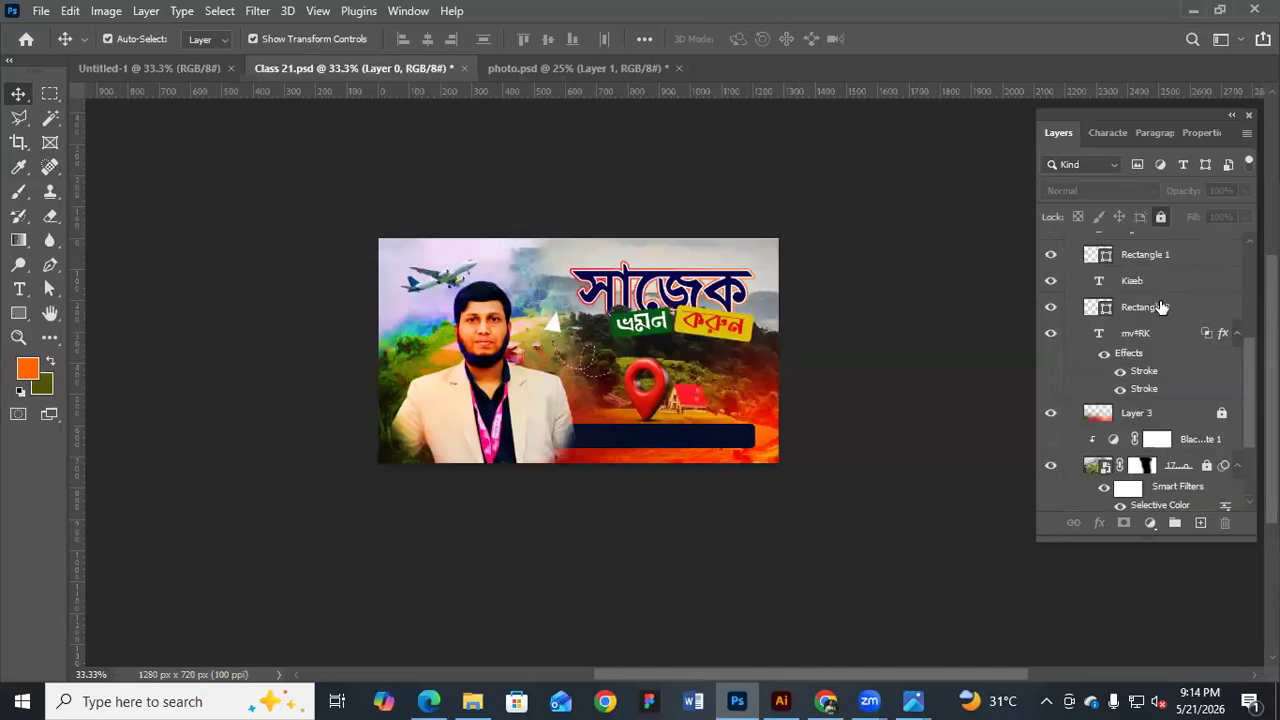
pyautogui.keyDown('shift'); pyautogui.click(1158, 309); pyautogui.keyUp('shift')
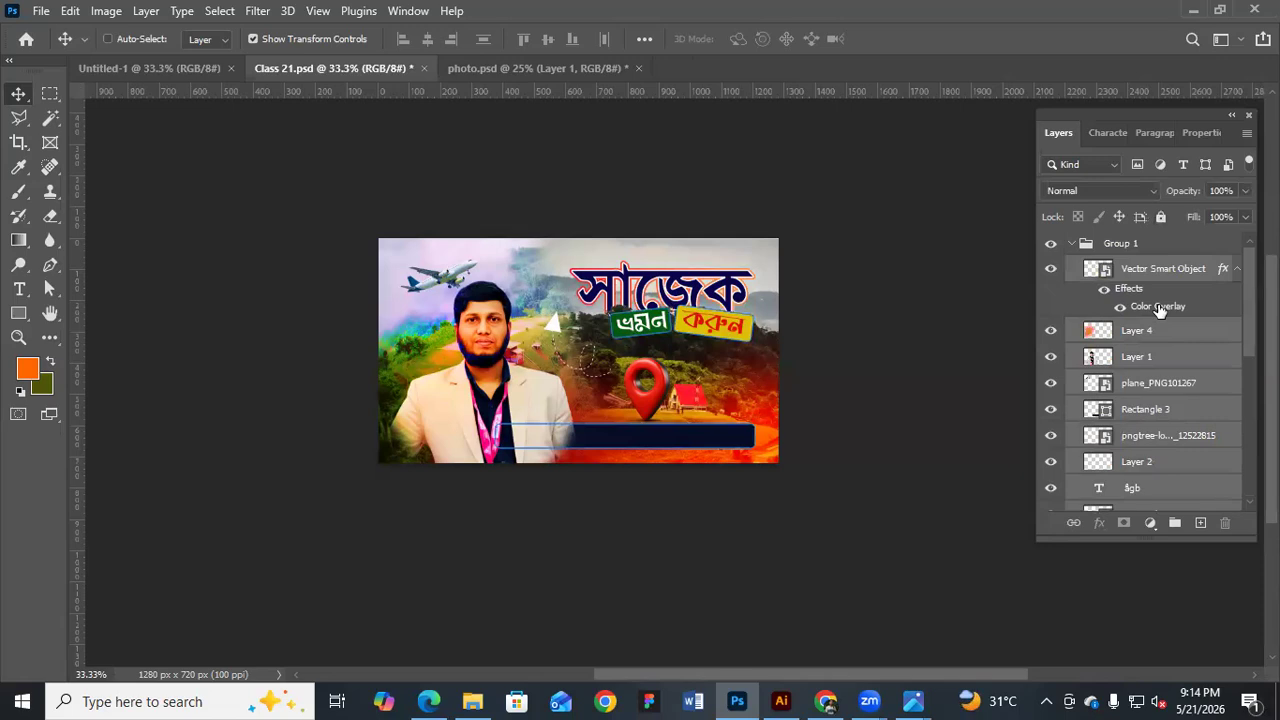
pyautogui.hotkey('ctrl', 'alt', 'e')
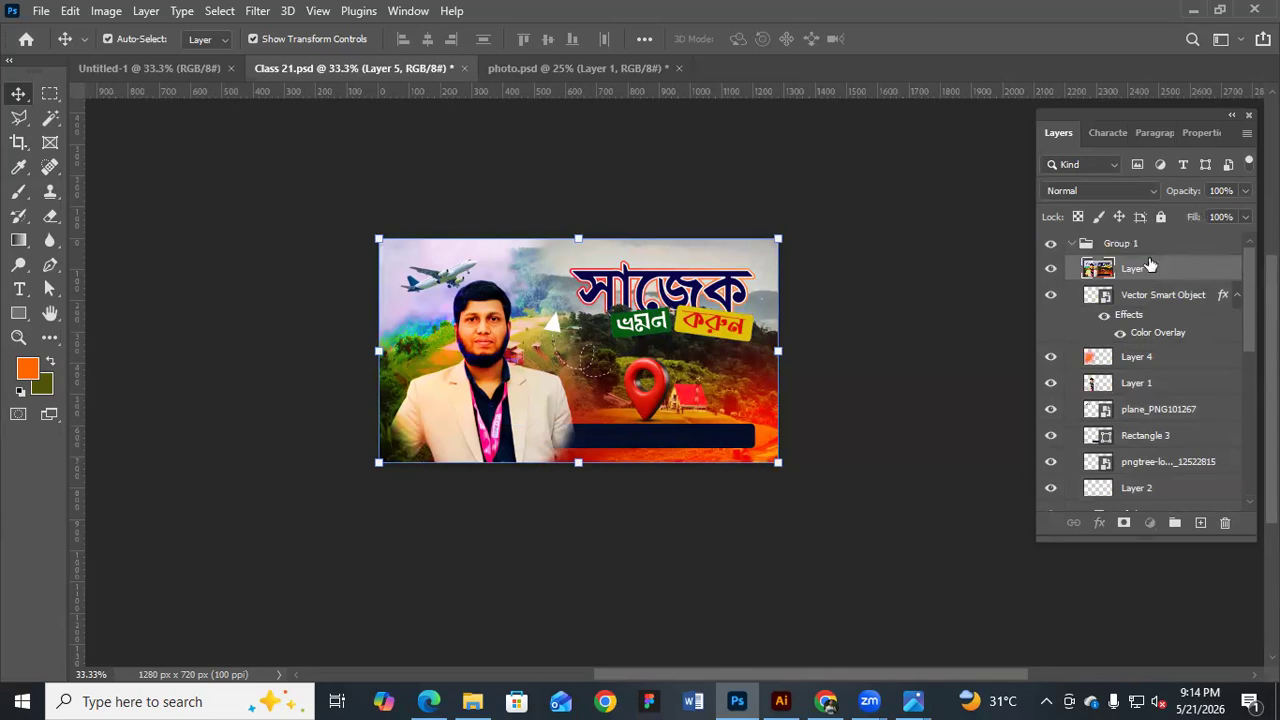
pyautogui.hotkey('ctrl', ']')
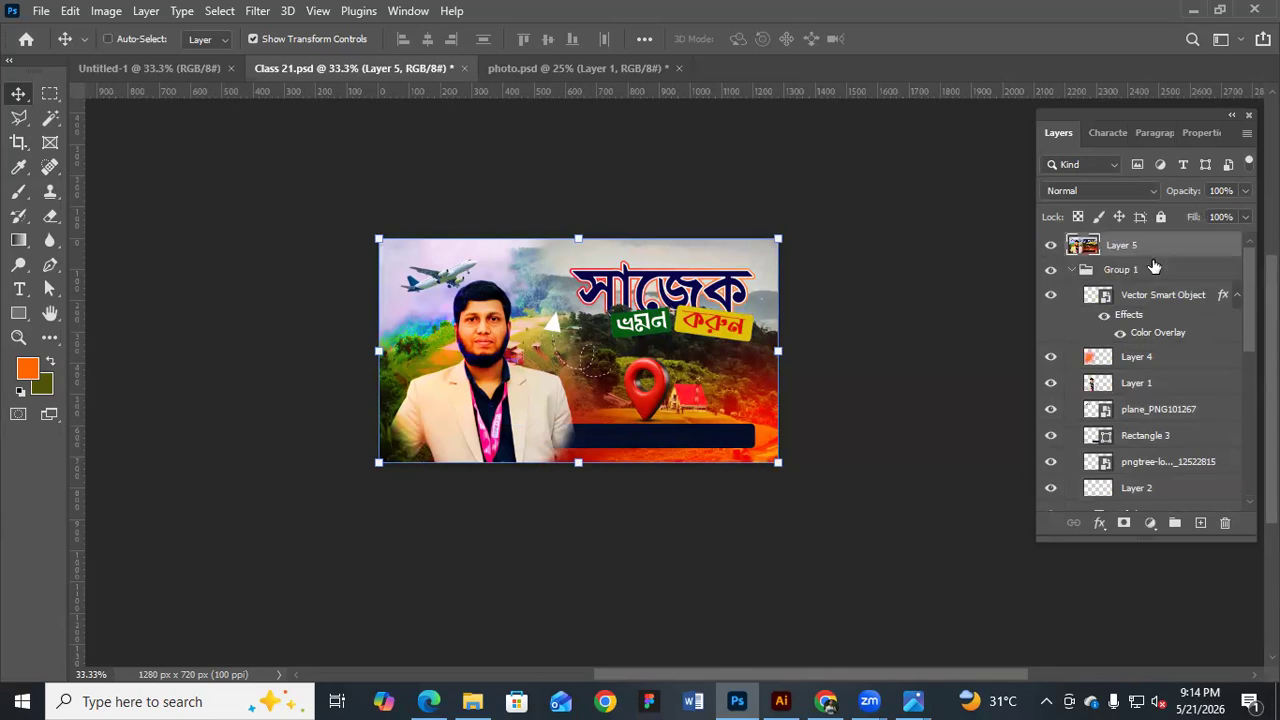
# Collapse and hide Group 1 so only the merged banner layer is shown
pyautogui.keyDown('ctrl'); pyautogui.click(1070, 270); pyautogui.keyUp('ctrl')
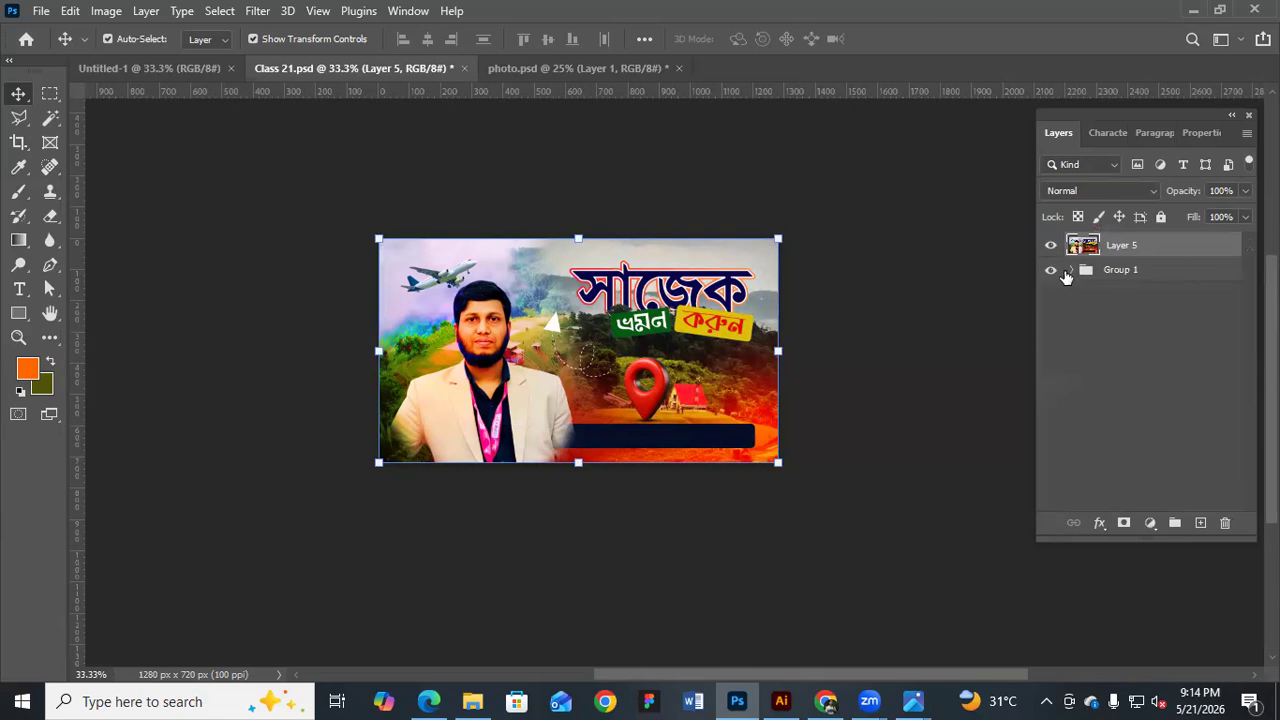
pyautogui.click(1068, 270)
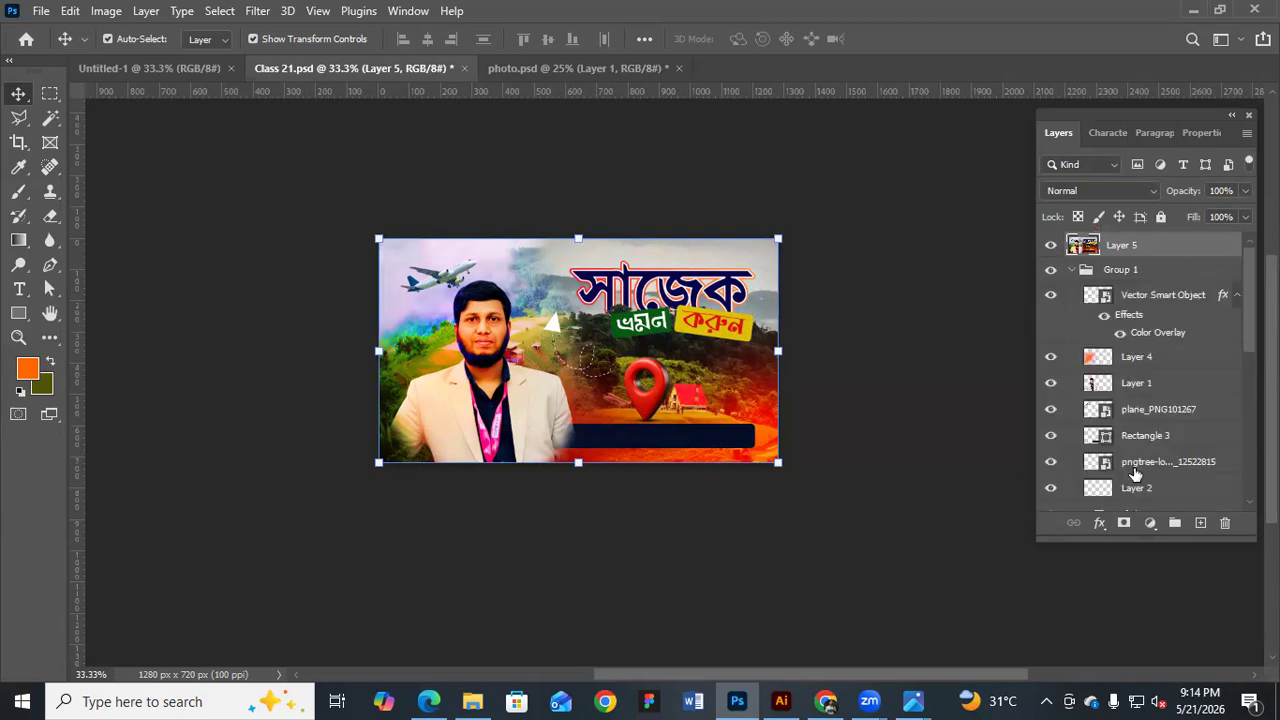
pyautogui.click(1068, 270)
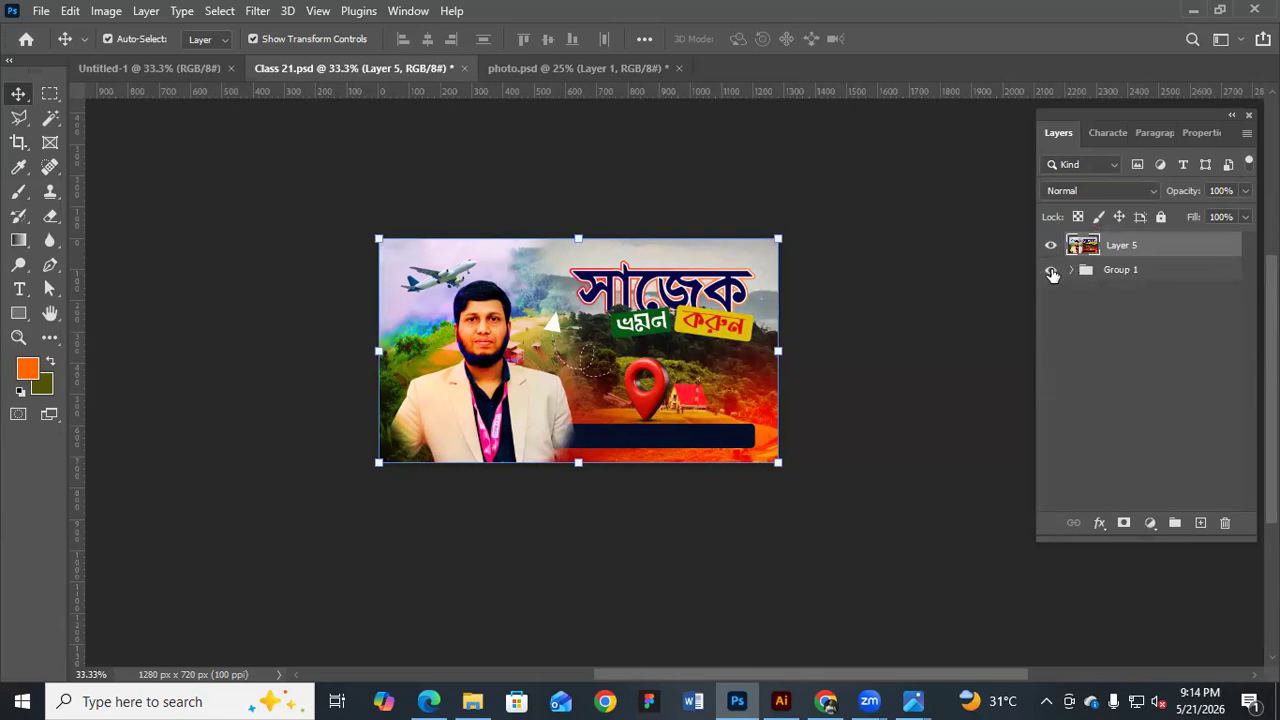
pyautogui.click(885, 358)
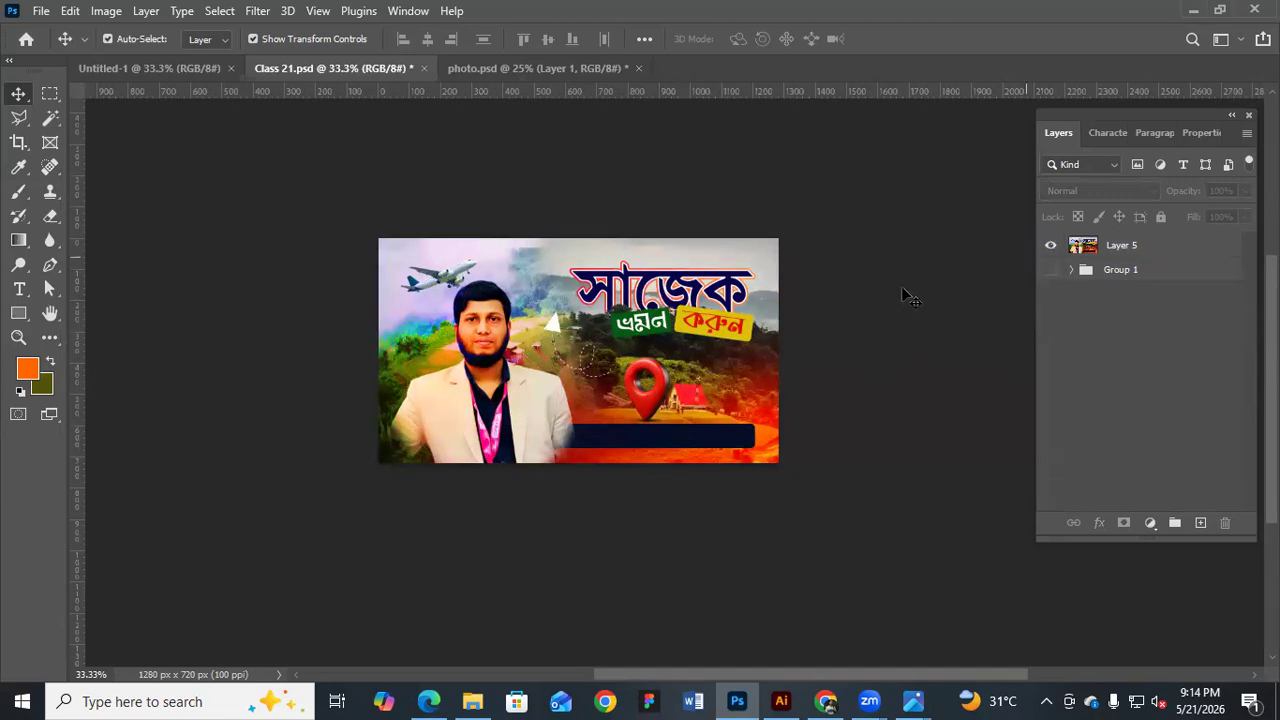
# Start the Camera Raw Filter on merged Layer 5 and set Temperature to +8 and Tint to +17
pyautogui.click(1113, 245)
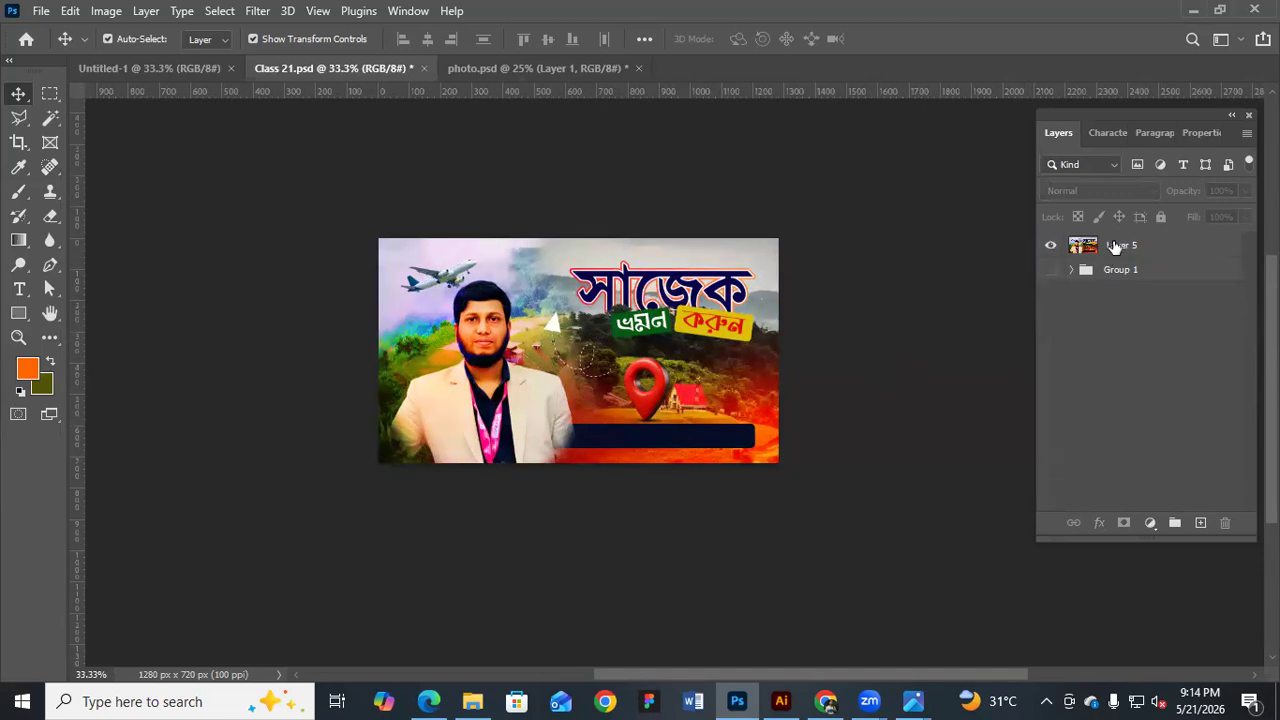
pyautogui.click(258, 11)
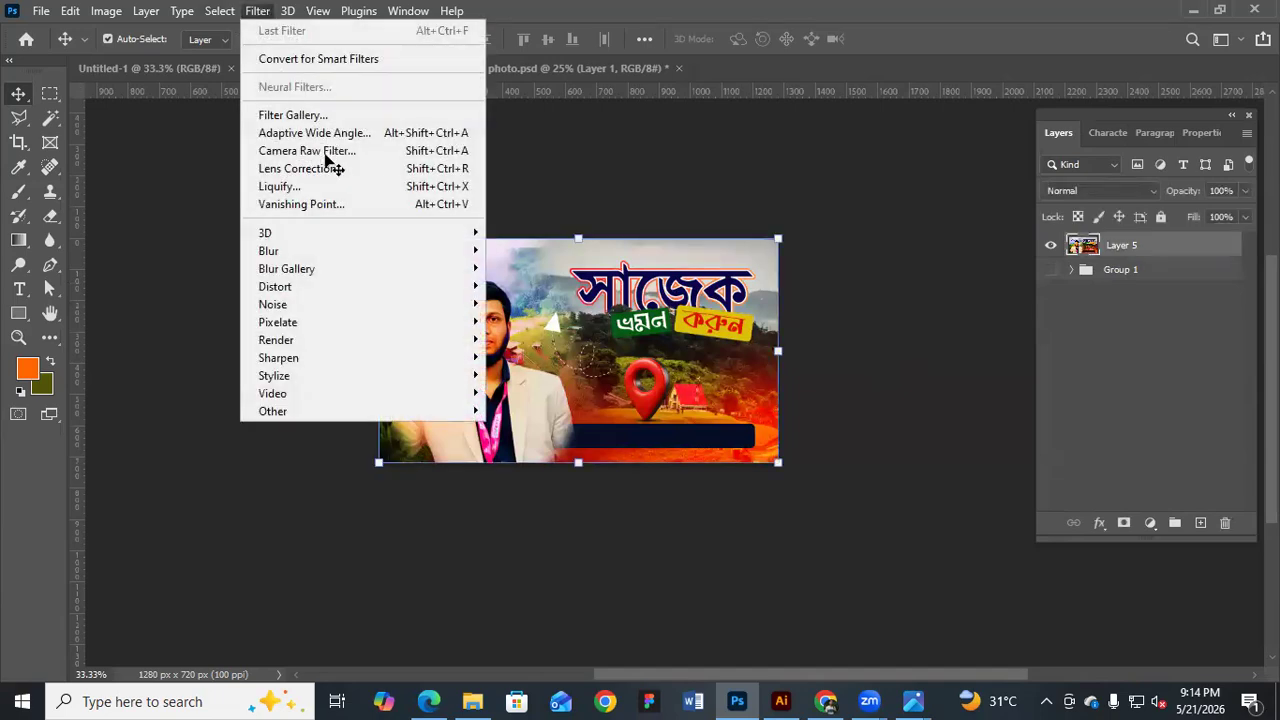
pyautogui.click(1073, 340)
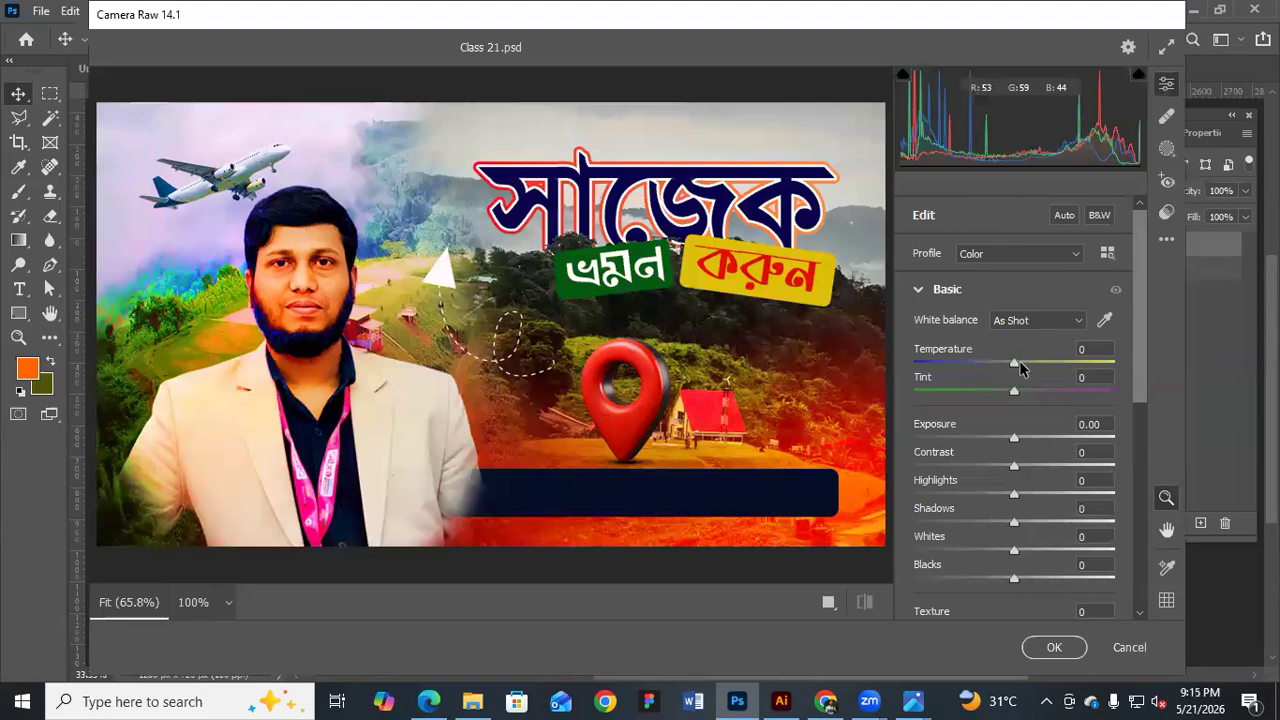
pyautogui.hotkey('ctrl', '-')
pyautogui.hotkey('ctrl', '-')
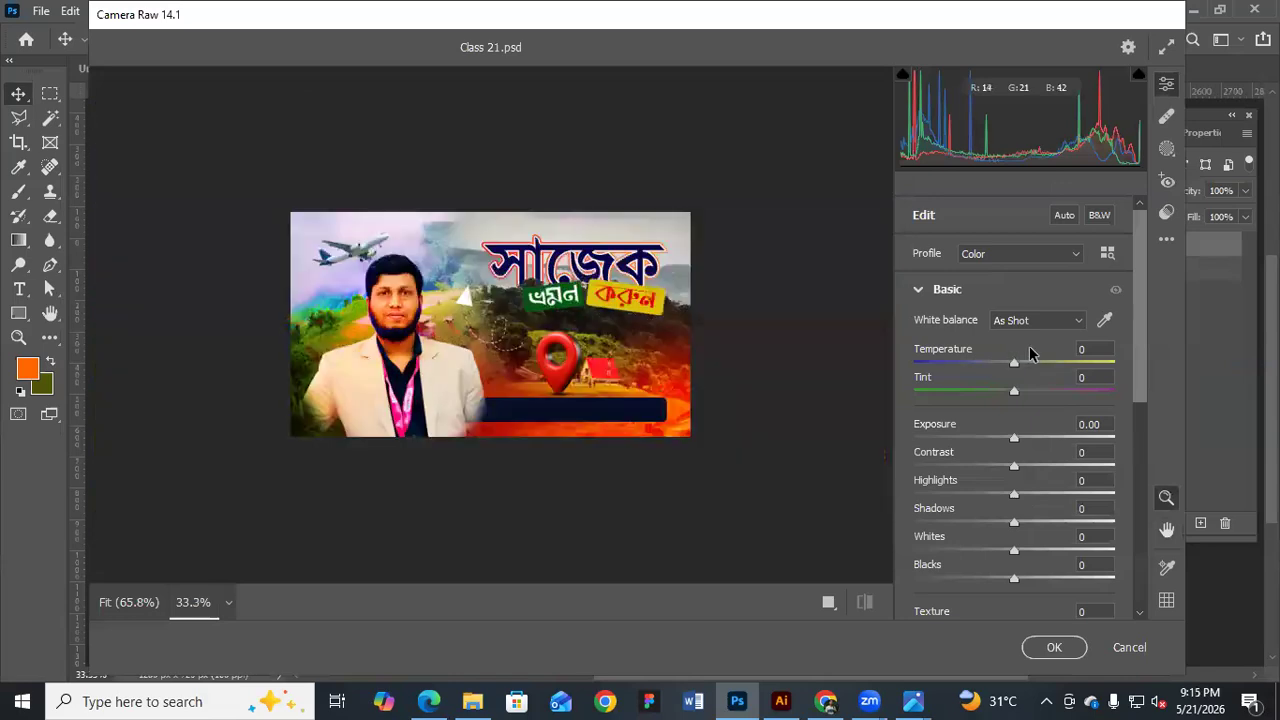
pyautogui.moveTo(1014, 362); pyautogui.dragTo(1031, 391)
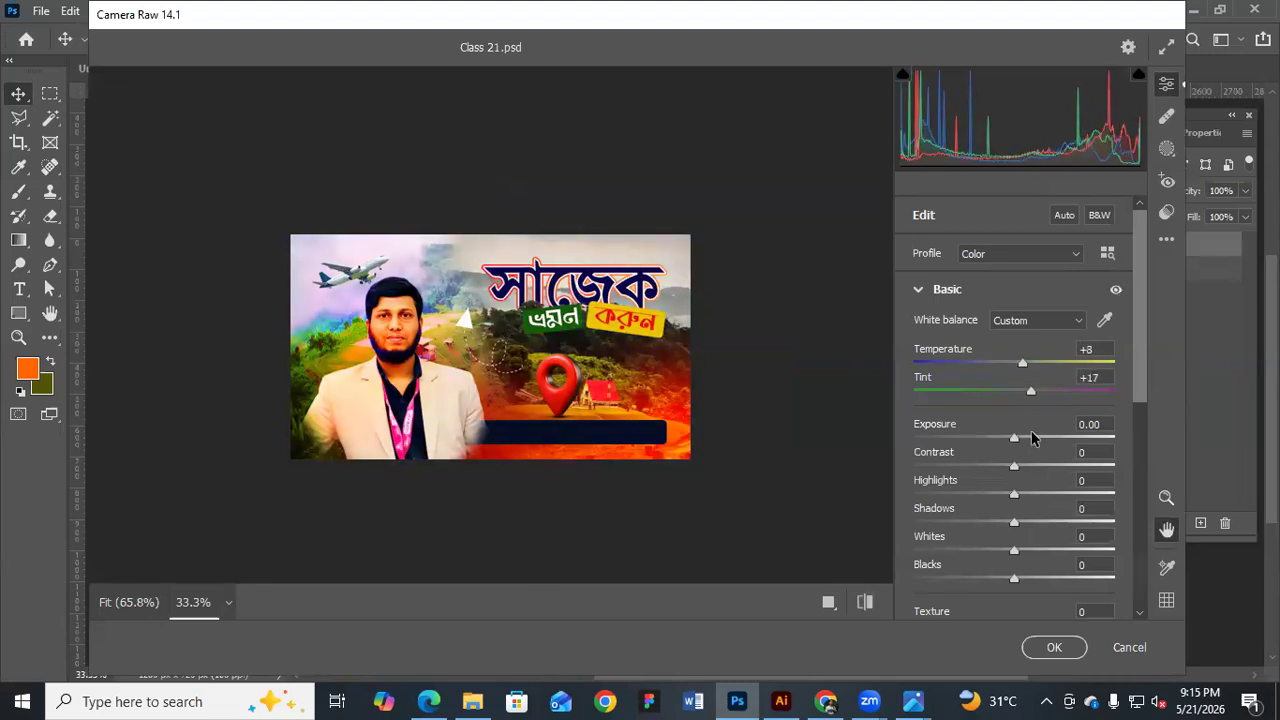
# Set Exposure +0.35, Contrast +36, Highlights +20, Shadows -7, Whites +18 and Blacks +12, and apply the Camera Raw adjustments
pyautogui.moveTo(1015, 438); pyautogui.dragTo(1046, 518)
pyautogui.scroll(-1, 1017, 546)
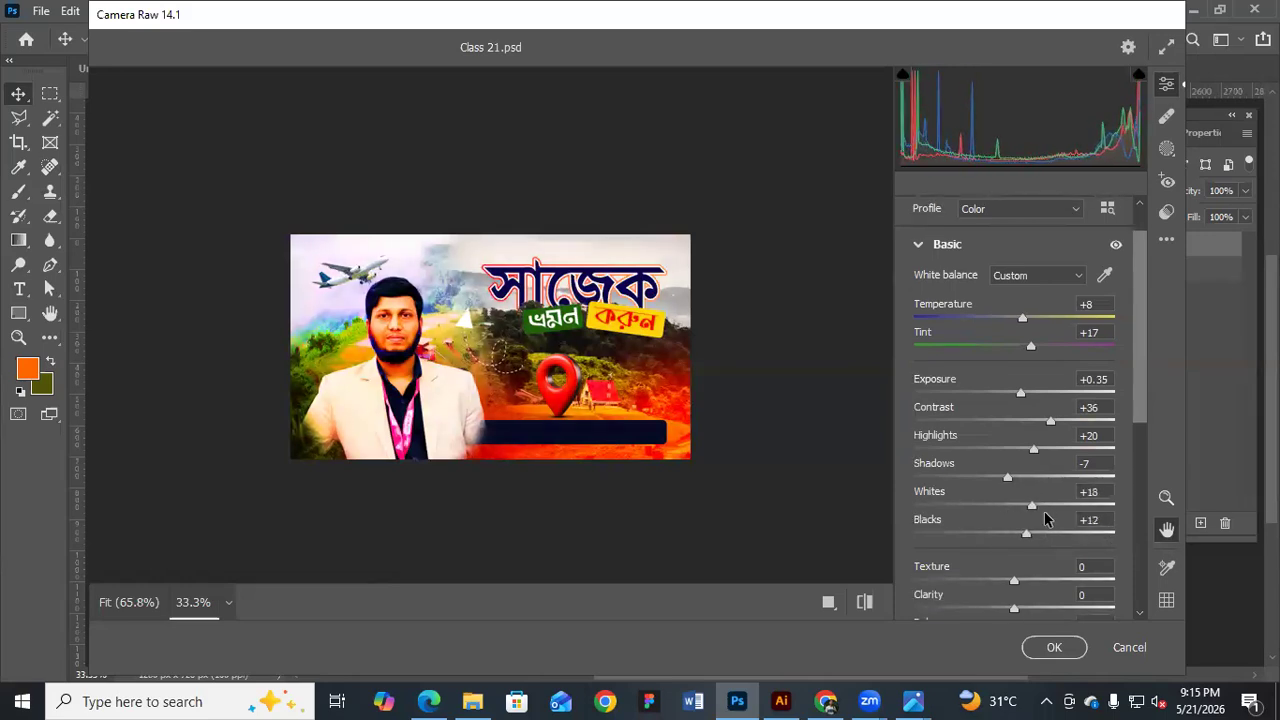
pyautogui.click(1063, 646)
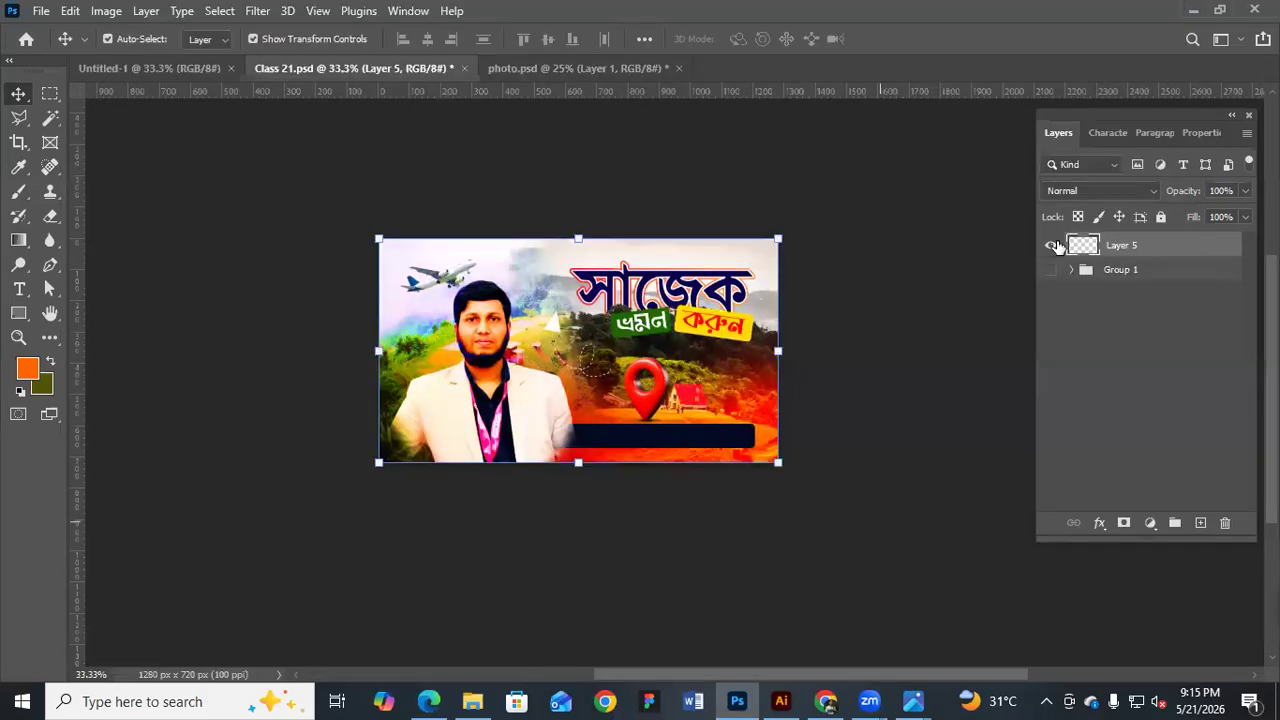
# Show Group 1 again and toggle Layer 5's visibility to compare the banner with and without the Camera Raw adjustments
pyautogui.click(1052, 245)
pyautogui.click(1052, 245)
pyautogui.click(1052, 245)
pyautogui.click(1052, 245)
pyautogui.click(257, 11)
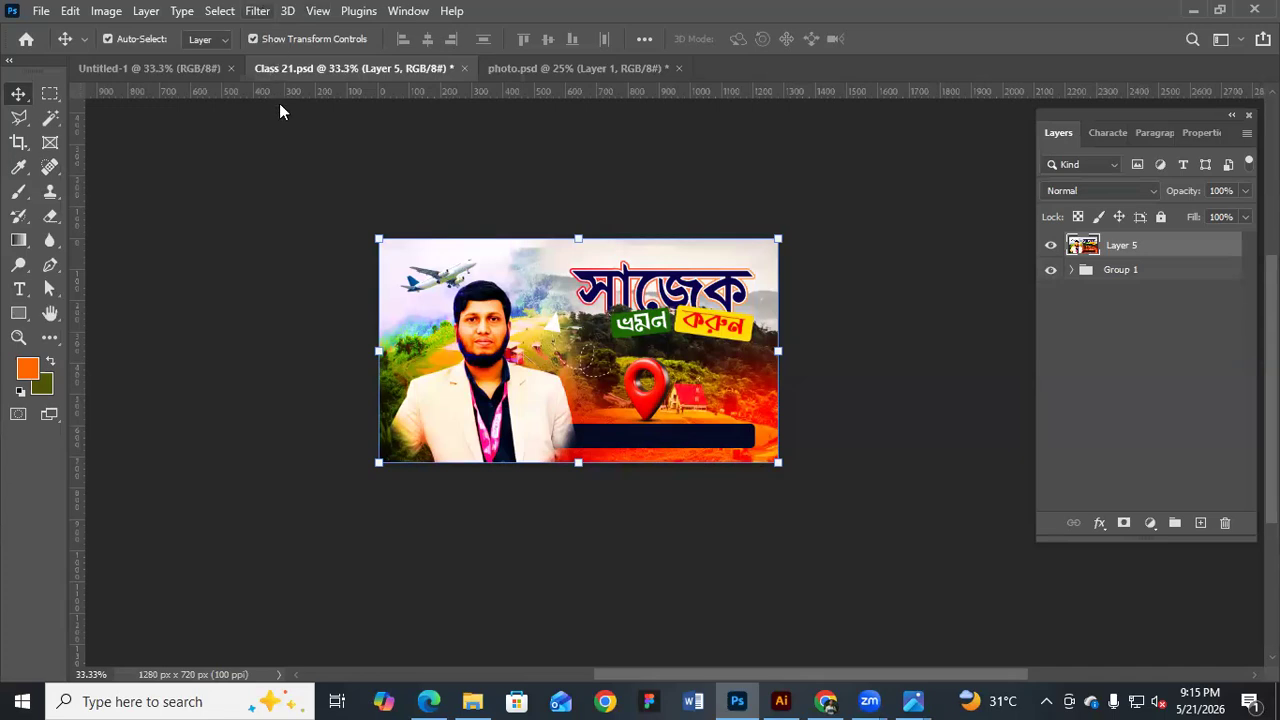
pyautogui.press('Down')
pyautogui.press('Down')
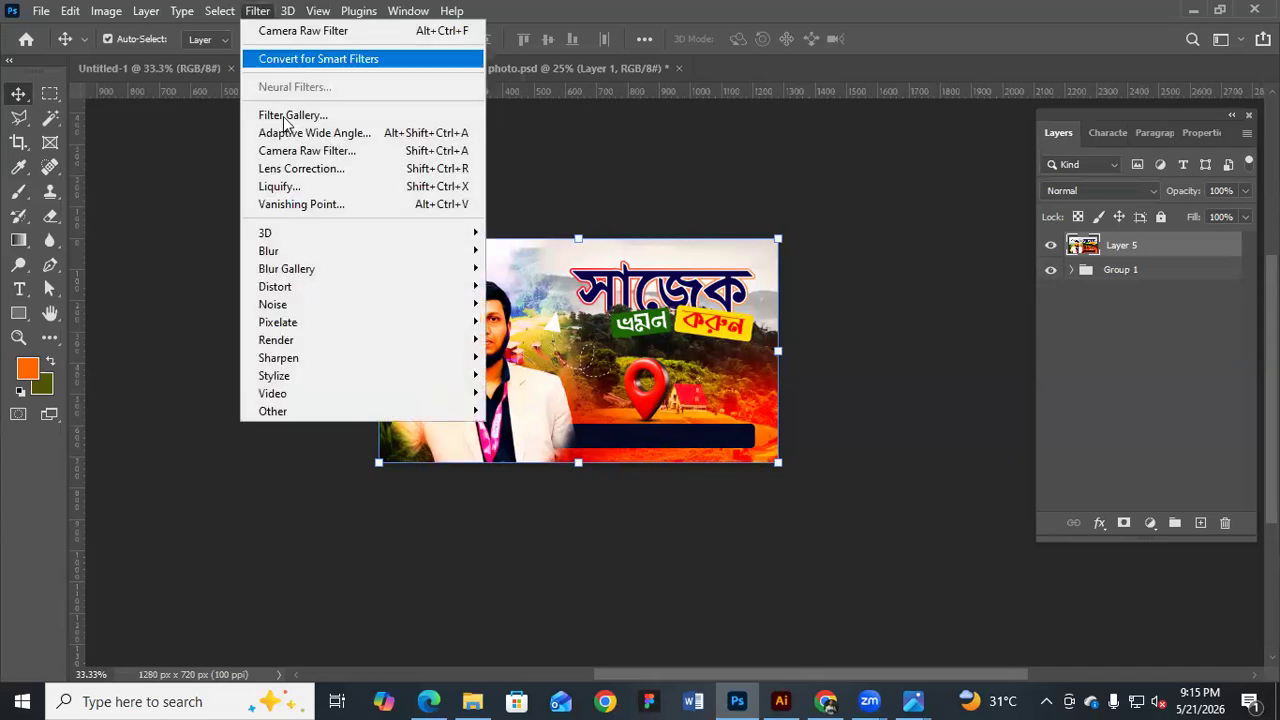
pyautogui.press('Down')
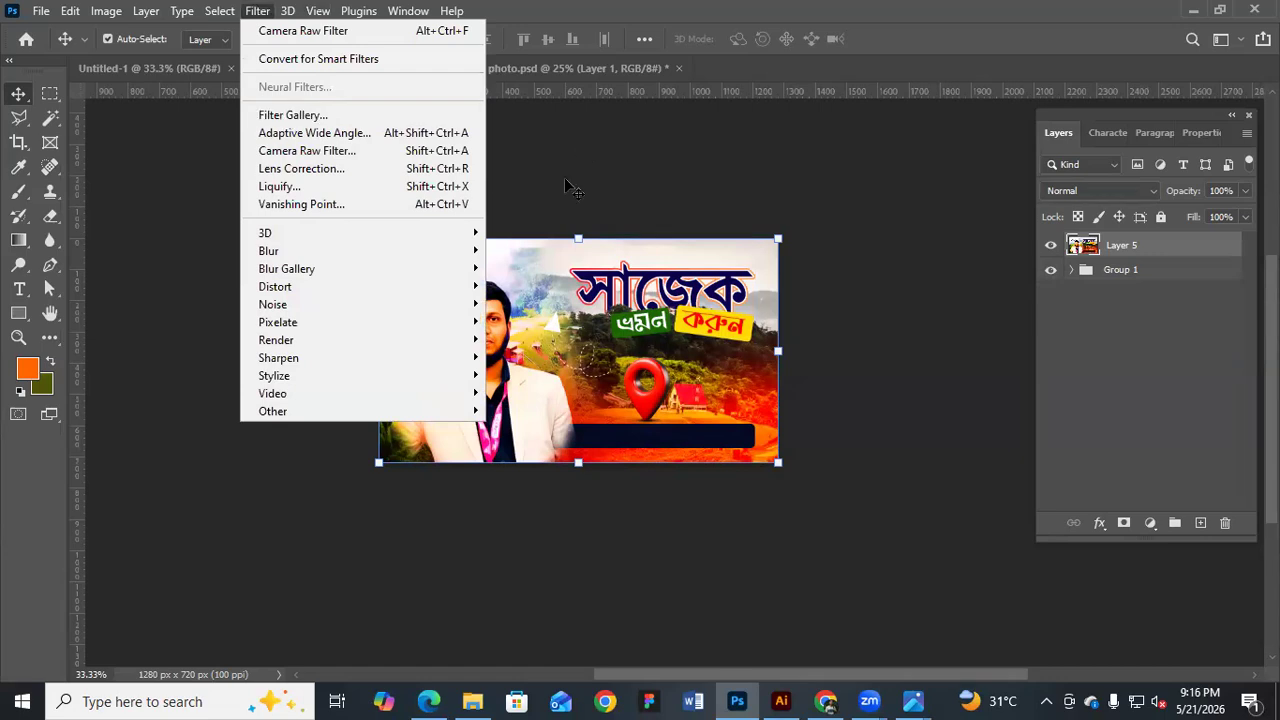
pyautogui.click(656, 160)
pyautogui.click(1052, 278)
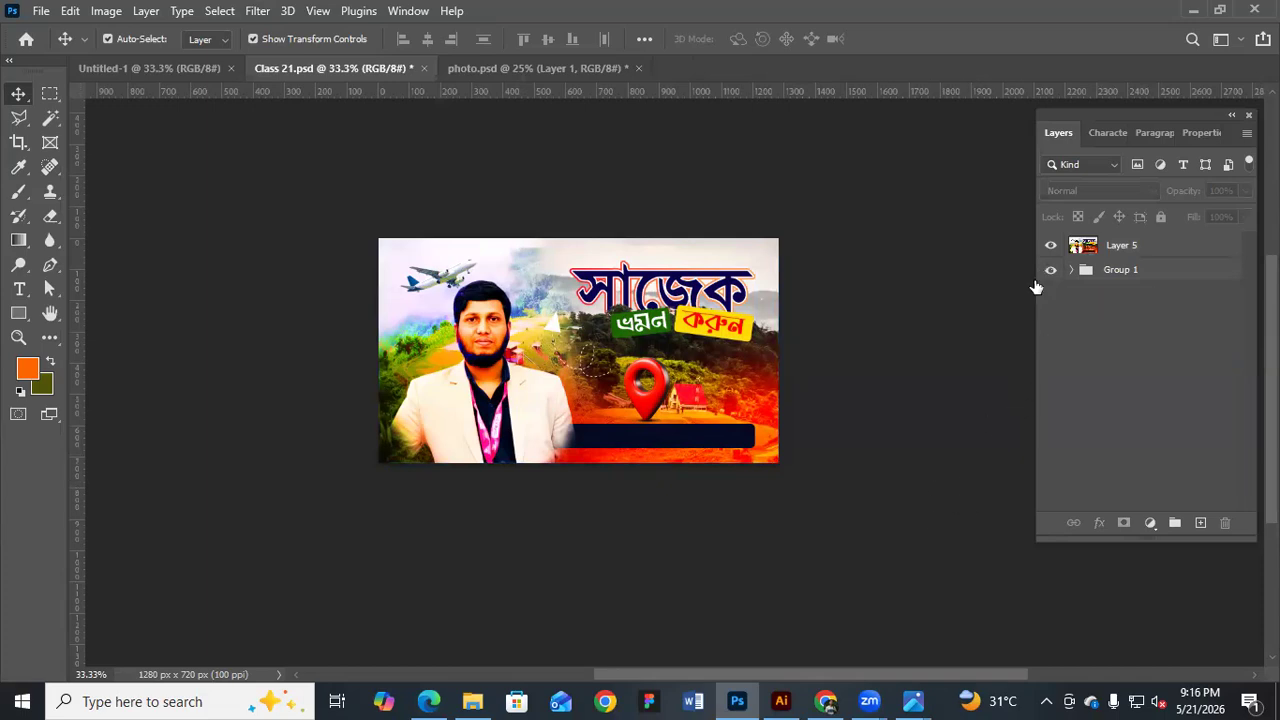
pyautogui.click(258, 12)
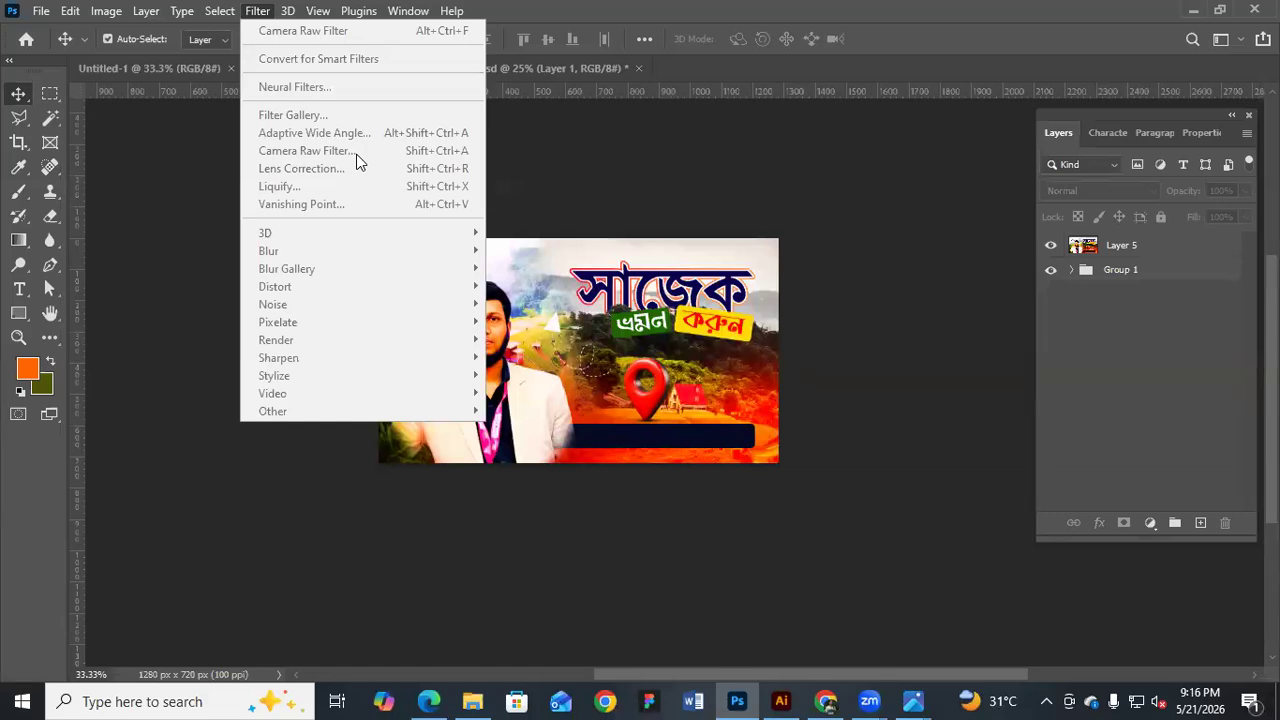
pyautogui.click(714, 154)
pyautogui.scroll(-1, 712, 192)
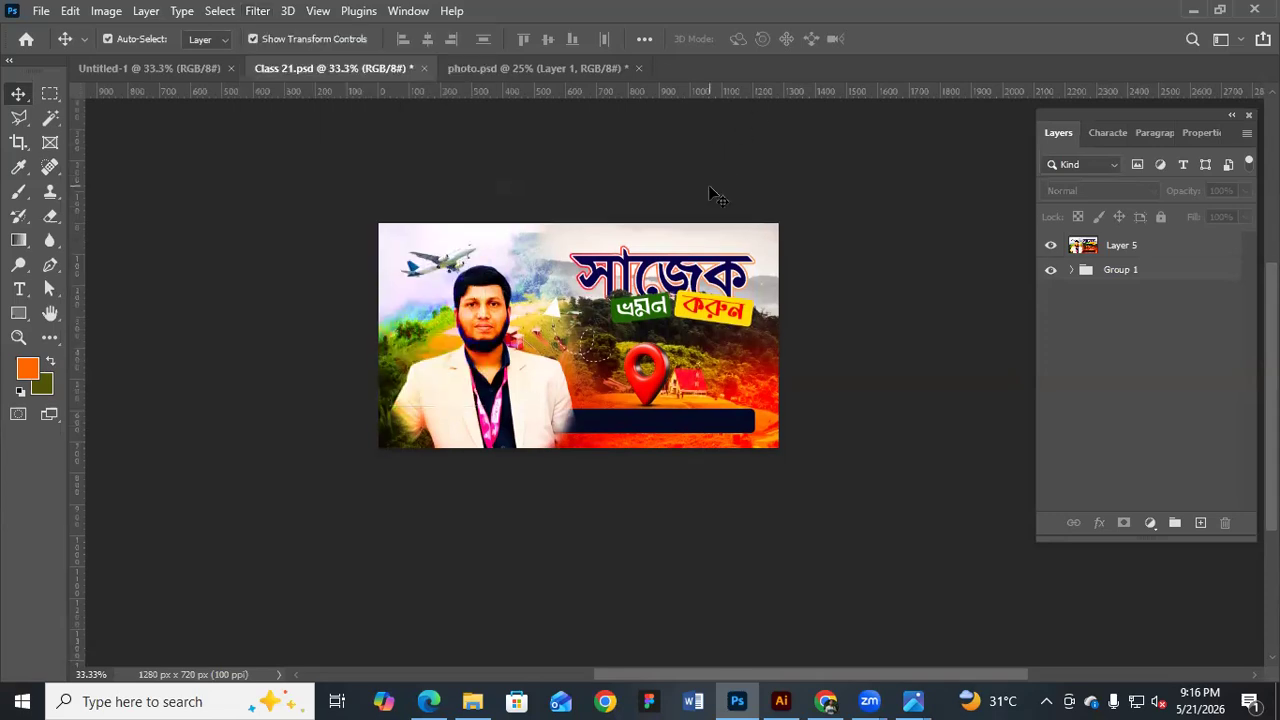
pyautogui.scroll(2, 712, 192)
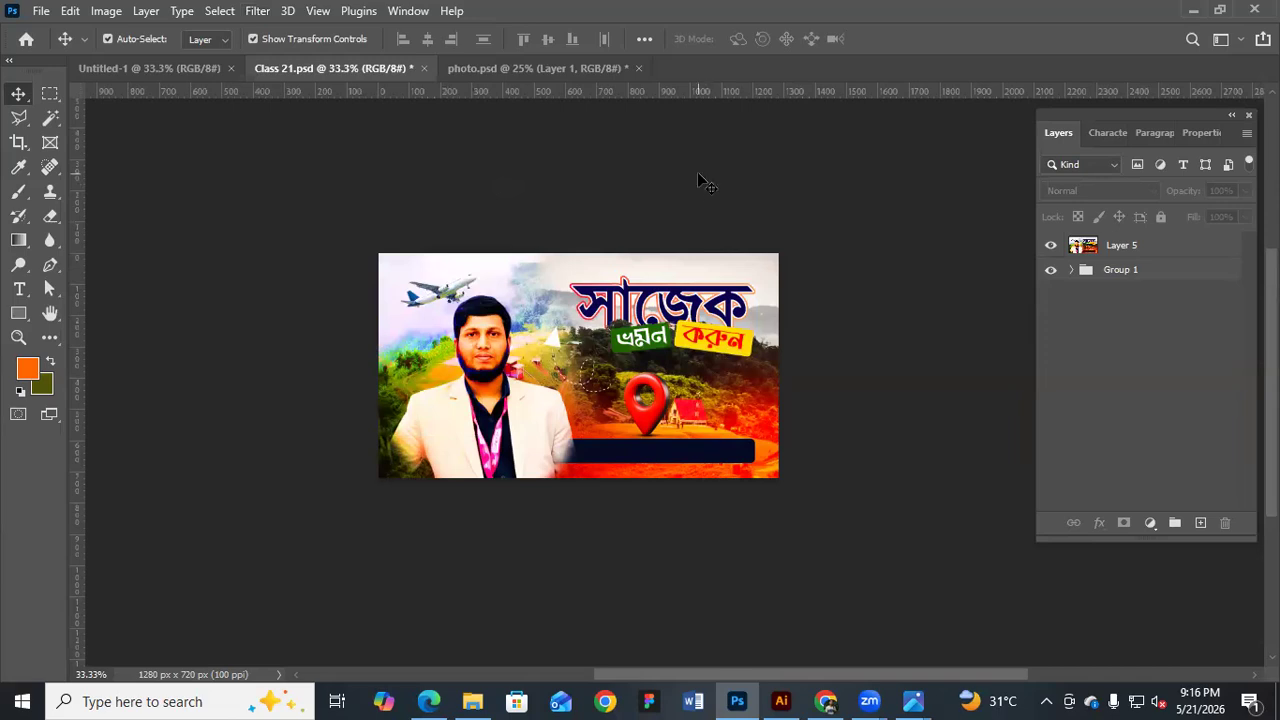
# Save the Class 21.psd banner and switch to the blank Untitled-1 document
pyautogui.hotkey('ctrl', 's')
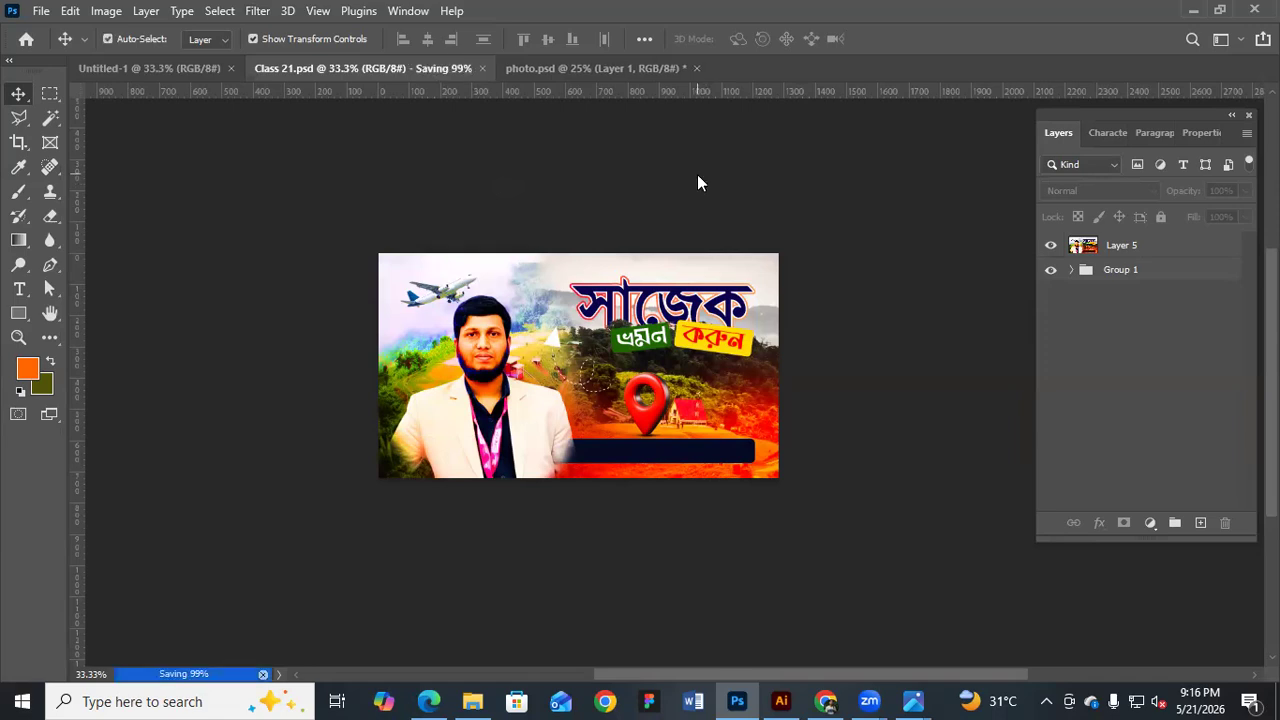
pyautogui.click(199, 71)
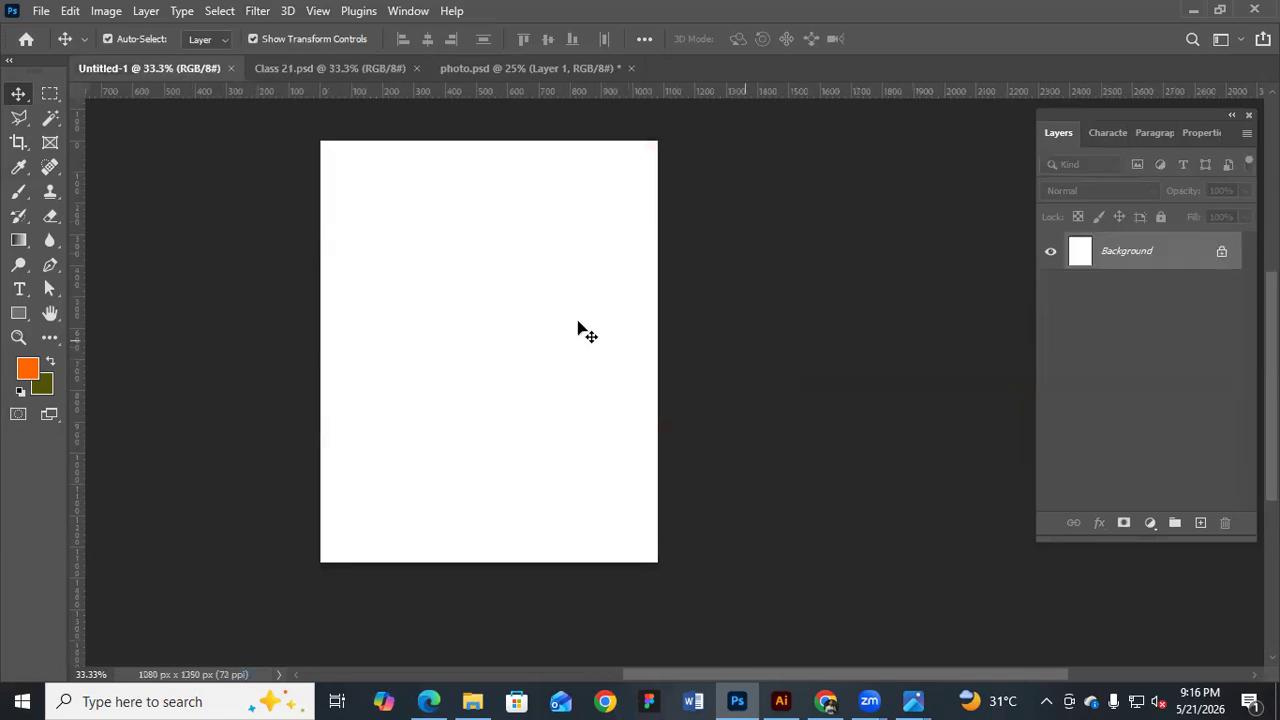
# Add a gradient fill layer using the pink-to-orange preset at the end of the first row in the Pinks set
pyautogui.click(1152, 523)
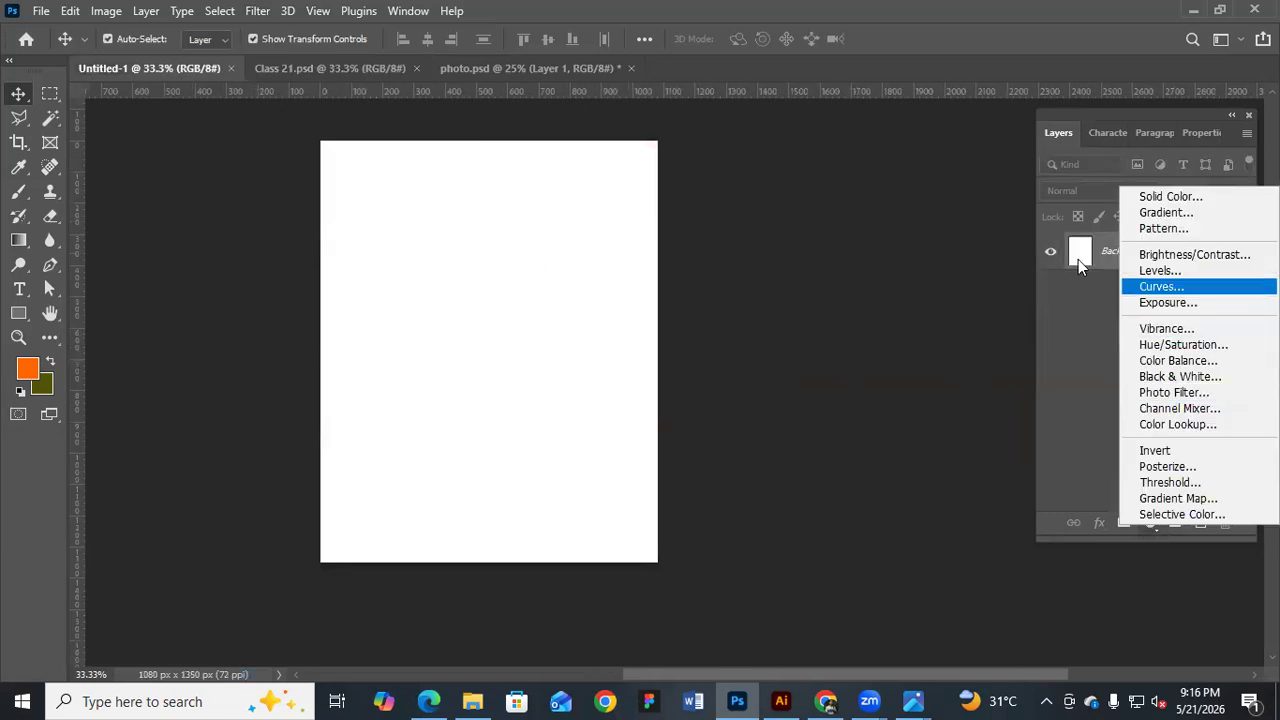
pyautogui.click(1200, 198)
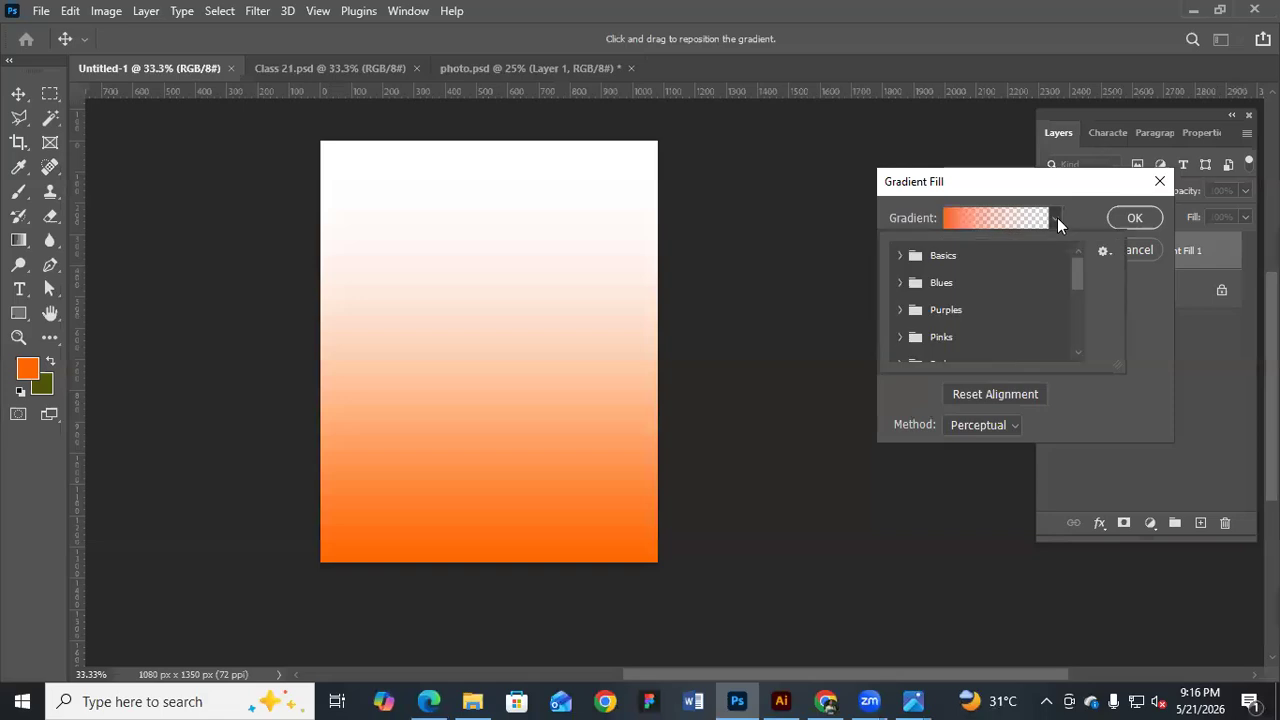
pyautogui.click(1057, 217)
pyautogui.click(1056, 218)
pyautogui.click(900, 337)
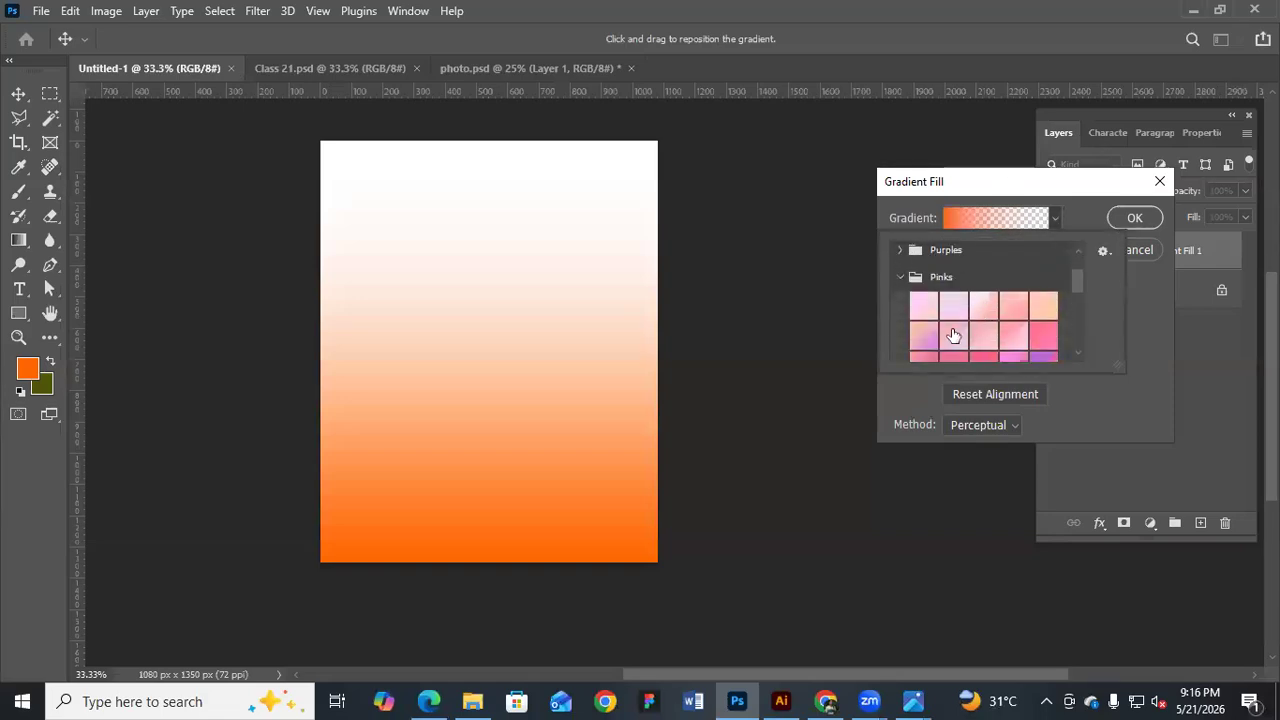
pyautogui.click(1046, 300)
pyautogui.click(1141, 219)
pyautogui.press('Return')
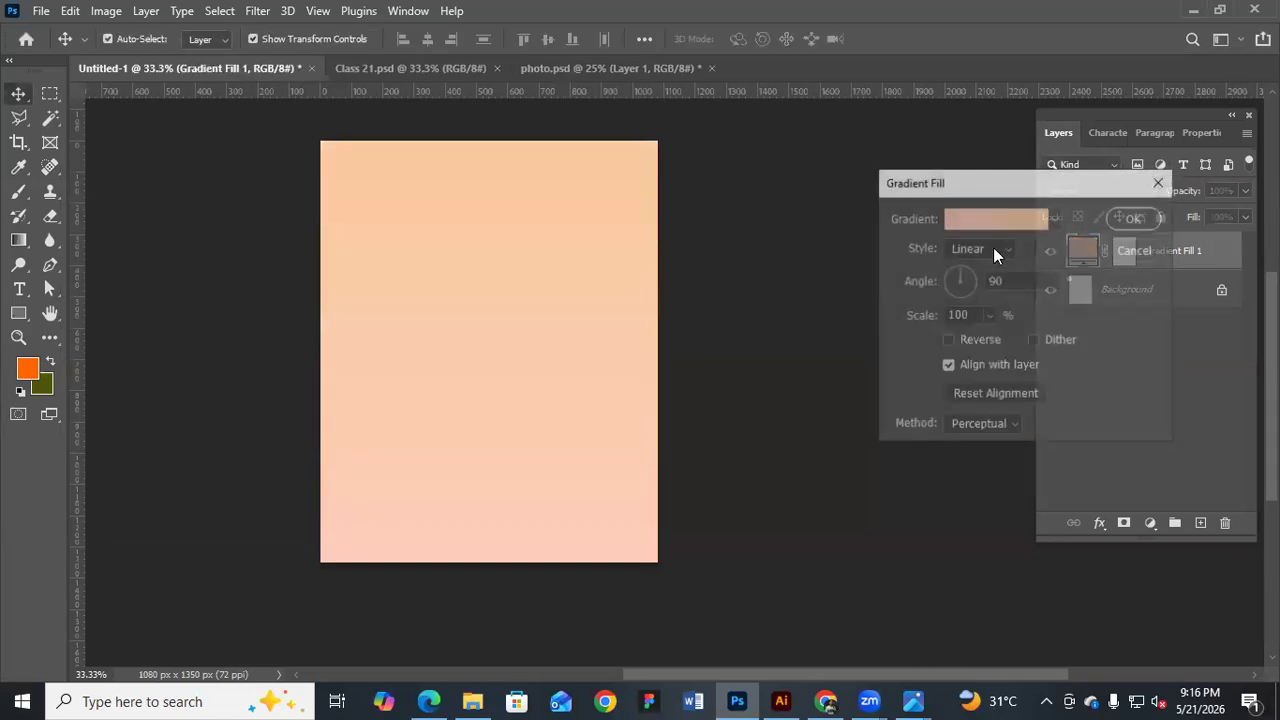
# Change the gradient fill's style to Radial
pyautogui.click(973, 281)
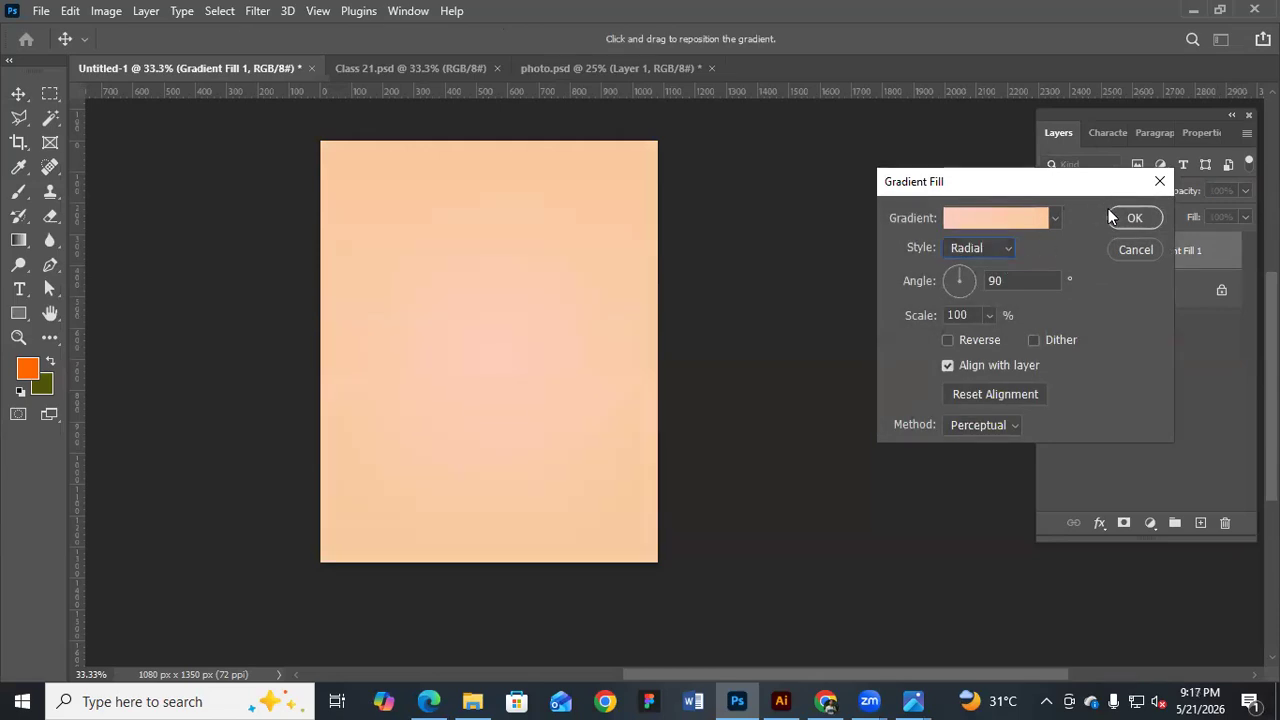
pyautogui.click(1136, 215)
pyautogui.press('Return')
# Convert the Background into a regular layer, lock both it and the gradient fill layer, and deselect them
pyautogui.click(1221, 290)
pyautogui.click(1162, 219)
pyautogui.click(1172, 251)
pyautogui.click(1162, 219)
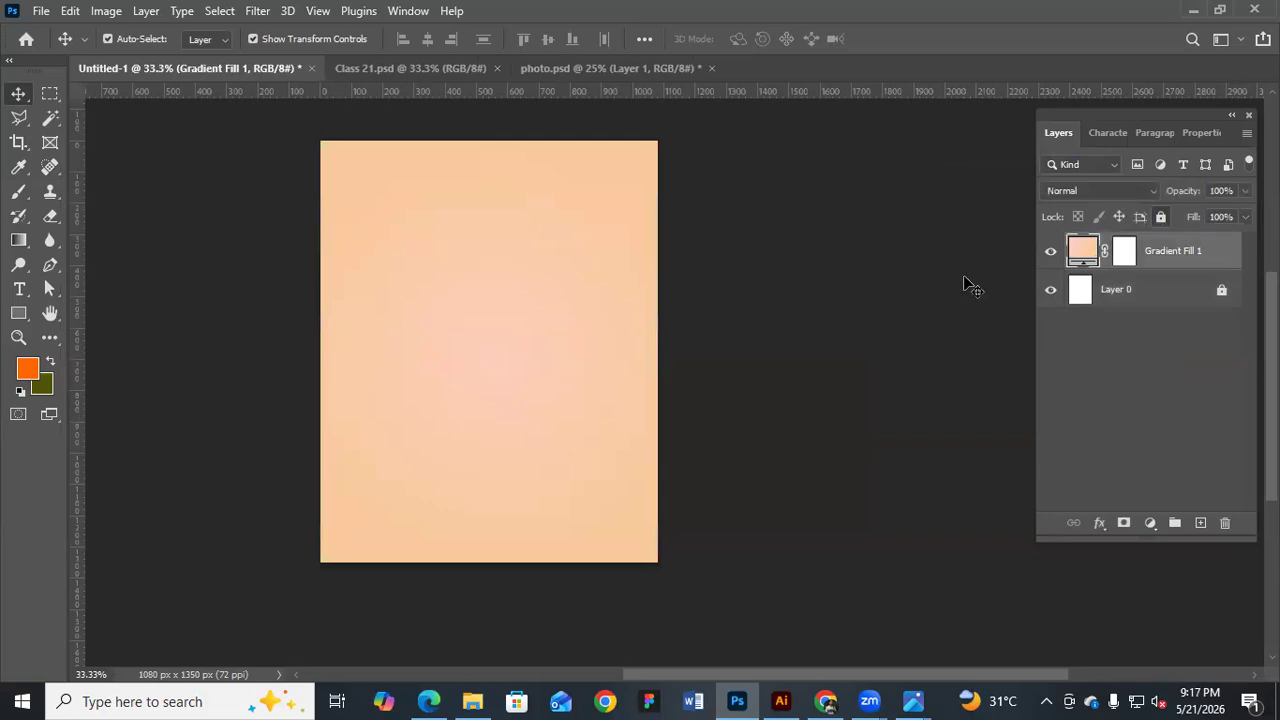
pyautogui.click(774, 279)
pyautogui.scroll(1, 774, 279)
pyautogui.scroll(-1, 774, 279)
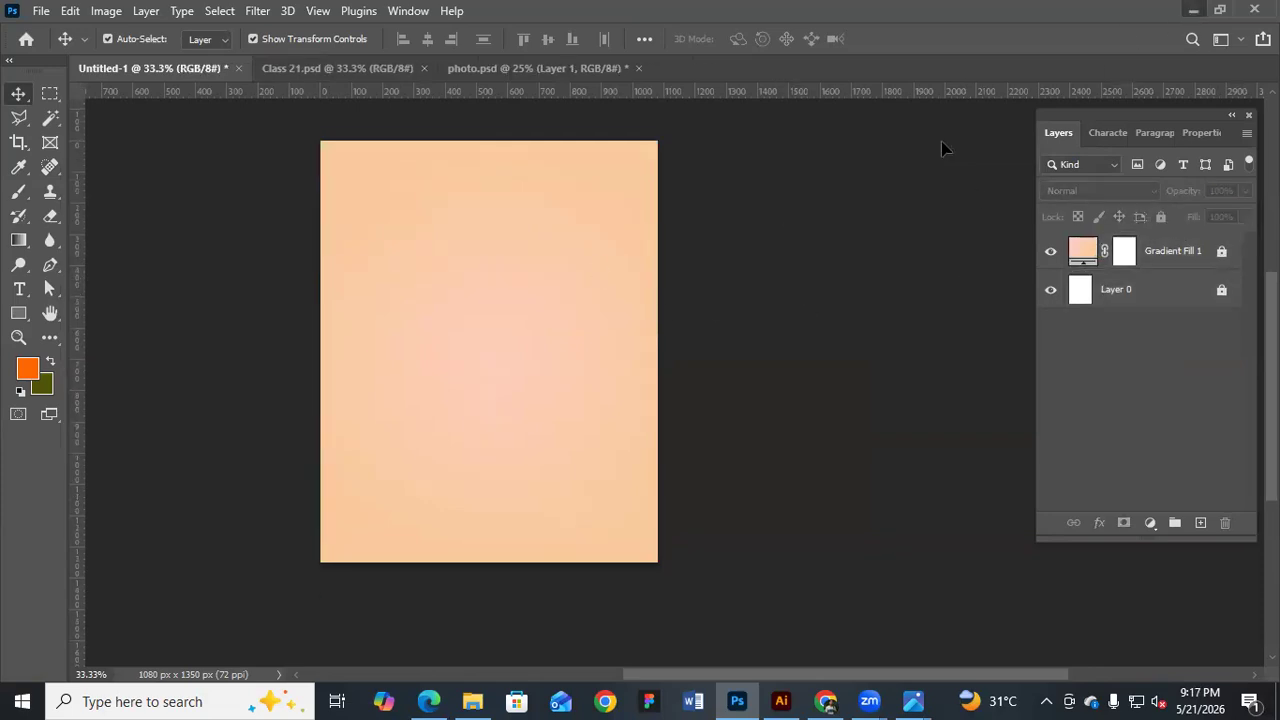
# Switch to the Downloads folder in File Explorer and open the poster image 88508c07e24735a0f43253d4959cbe5e.jpg for viewing
pyautogui.click(1190, 10)
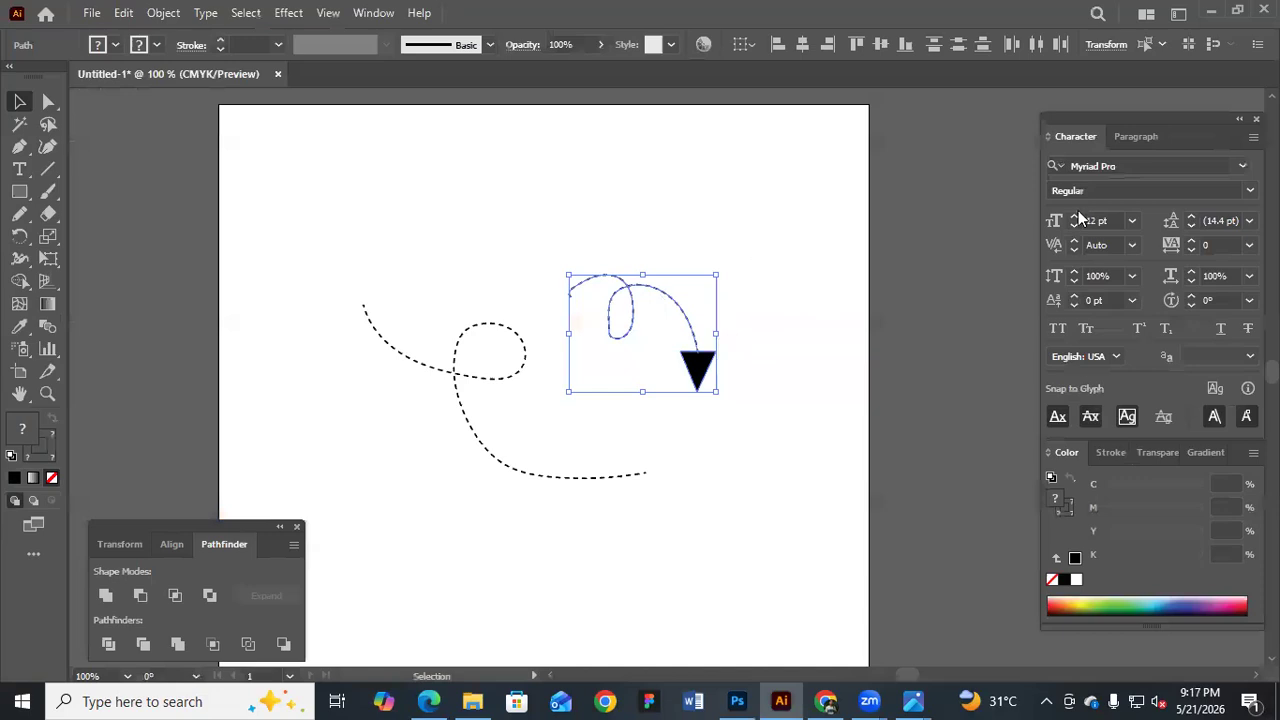
pyautogui.hotkey('alt', 'Tab')
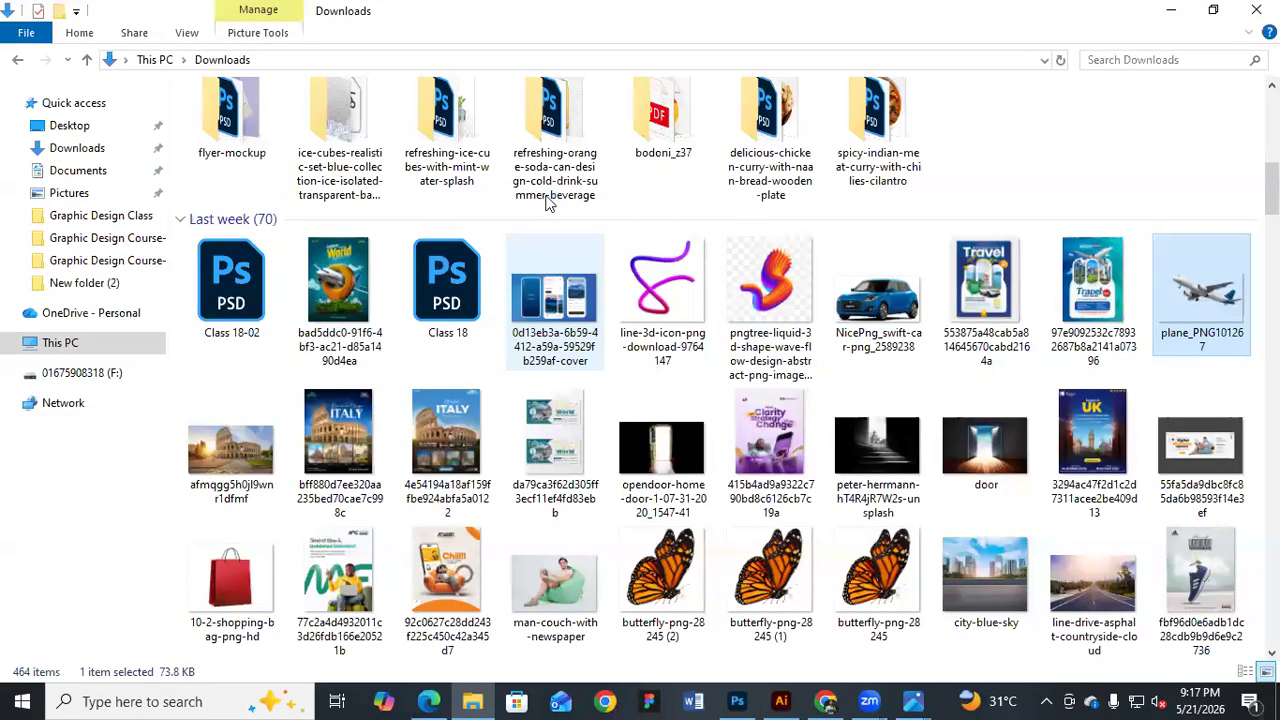
pyautogui.scroll(8, 547, 195)
pyautogui.click(1019, 120)
pyautogui.click(555, 180)
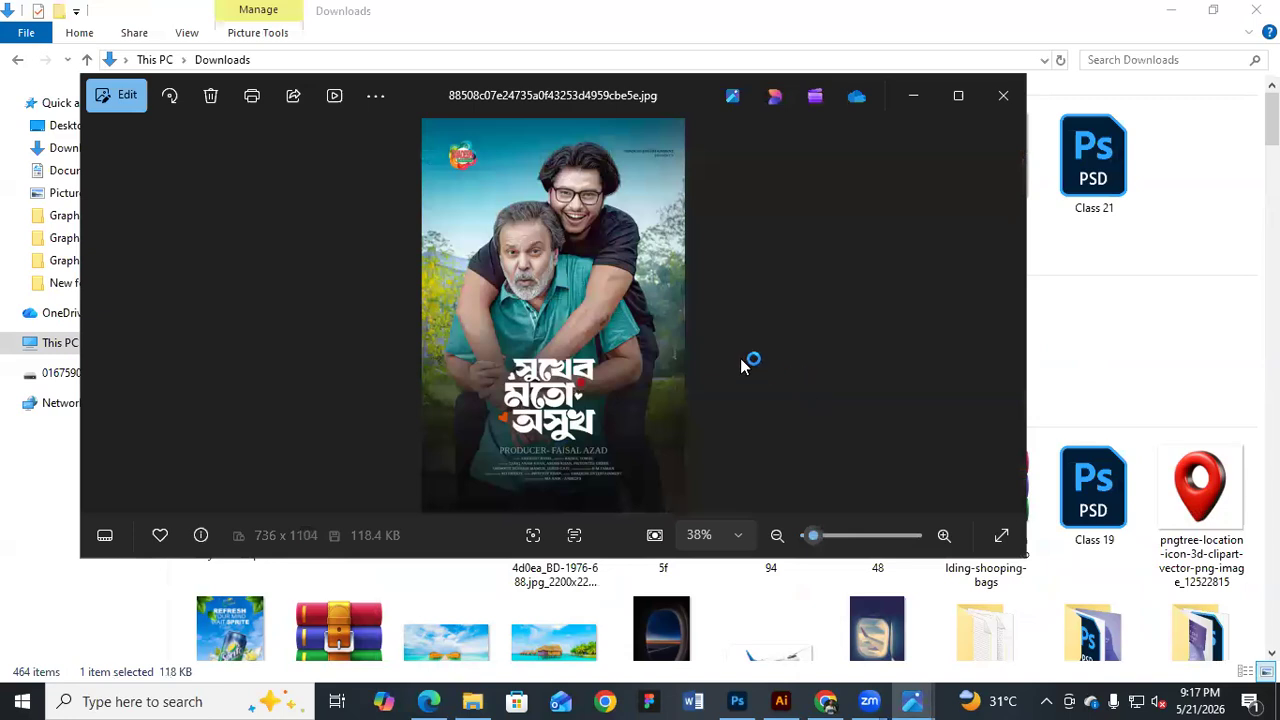
# Minimize the image viewer, switch to Illustrator and lock the poster image placed beside the artboard
pyautogui.click(914, 97)
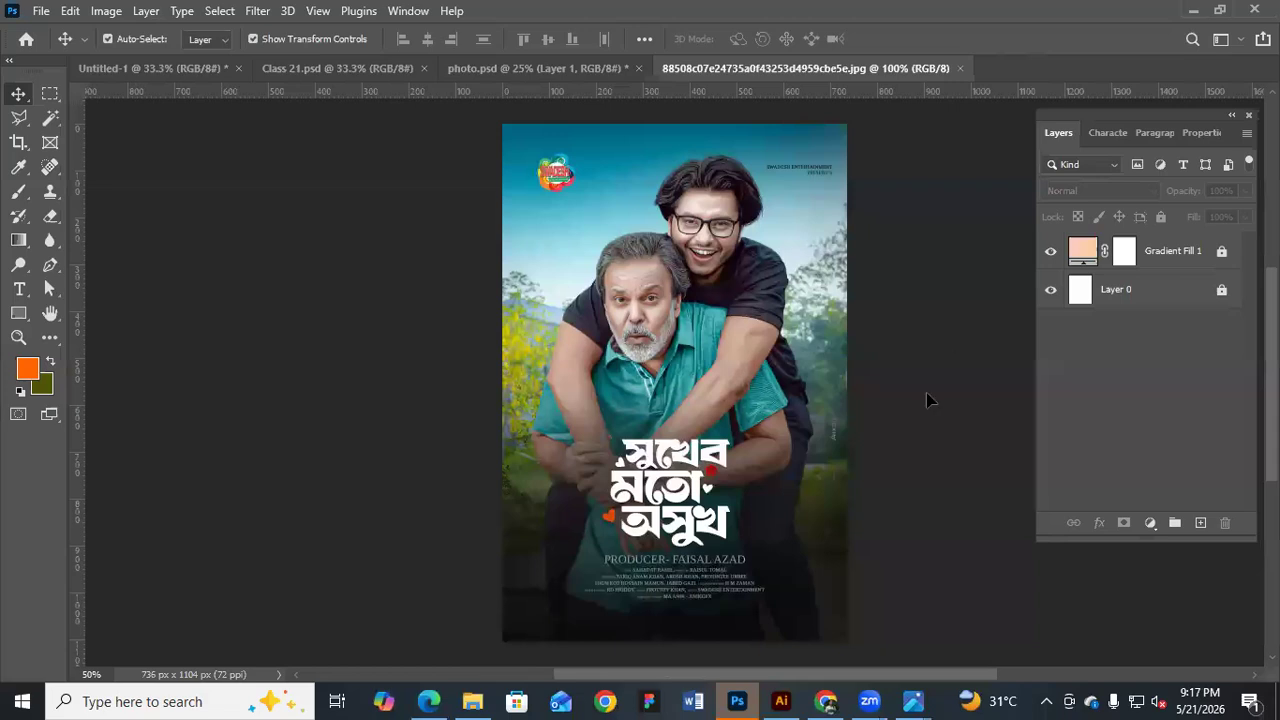
pyautogui.hotkey('alt', 'Tab')
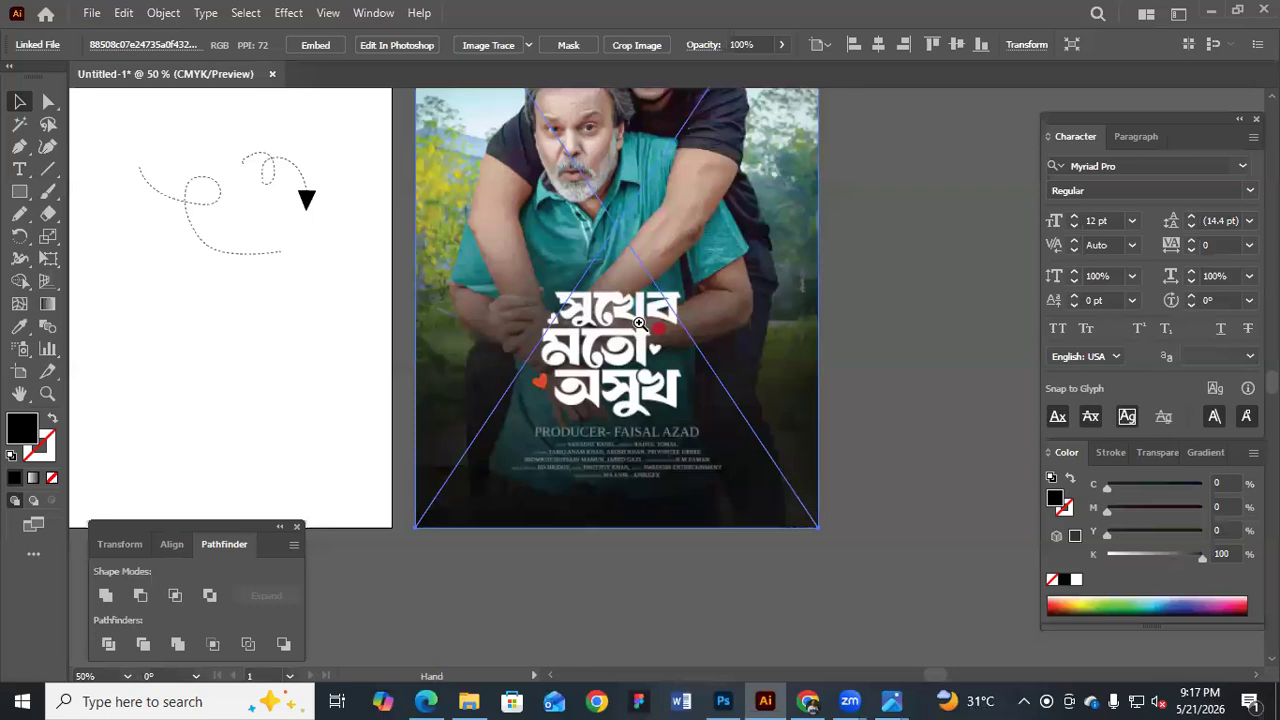
pyautogui.hotkey('ctrl', '2')
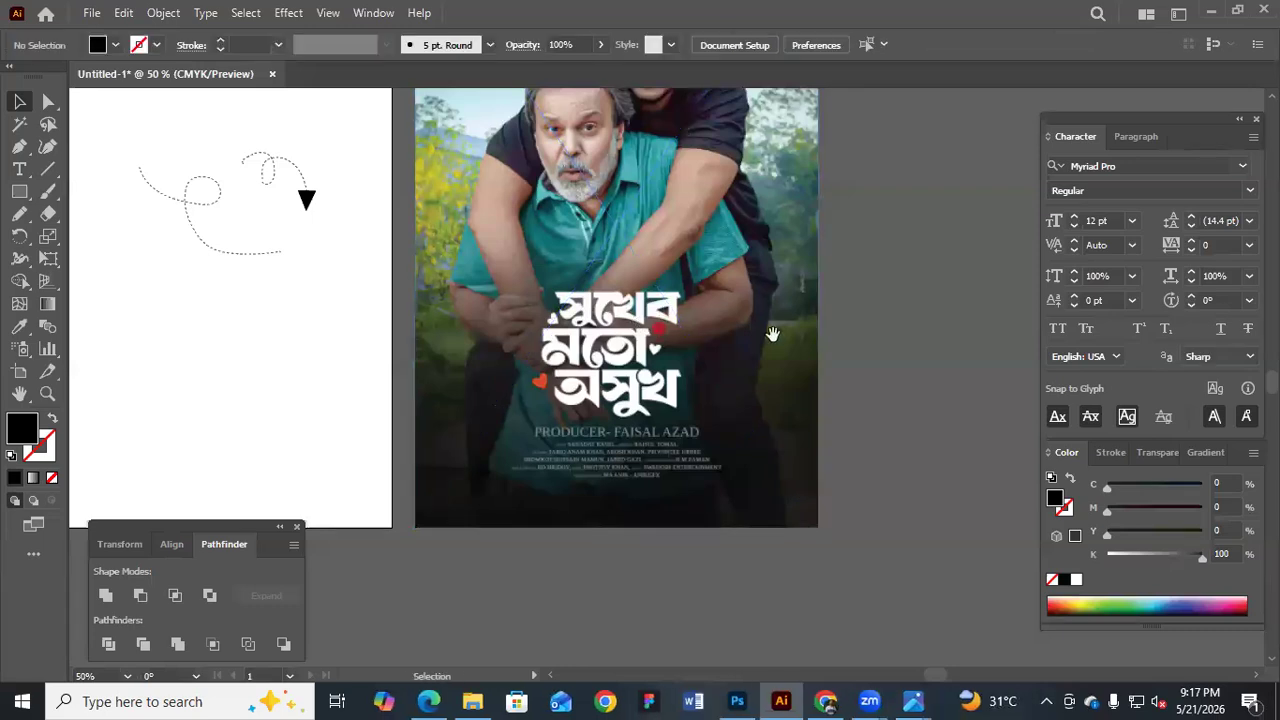
pyautogui.hotkey('ctrl', '+')
# Start a point text object without placeholder text below the dashed curve and set its font to PinkiyMJ
pyautogui.click(19, 174)
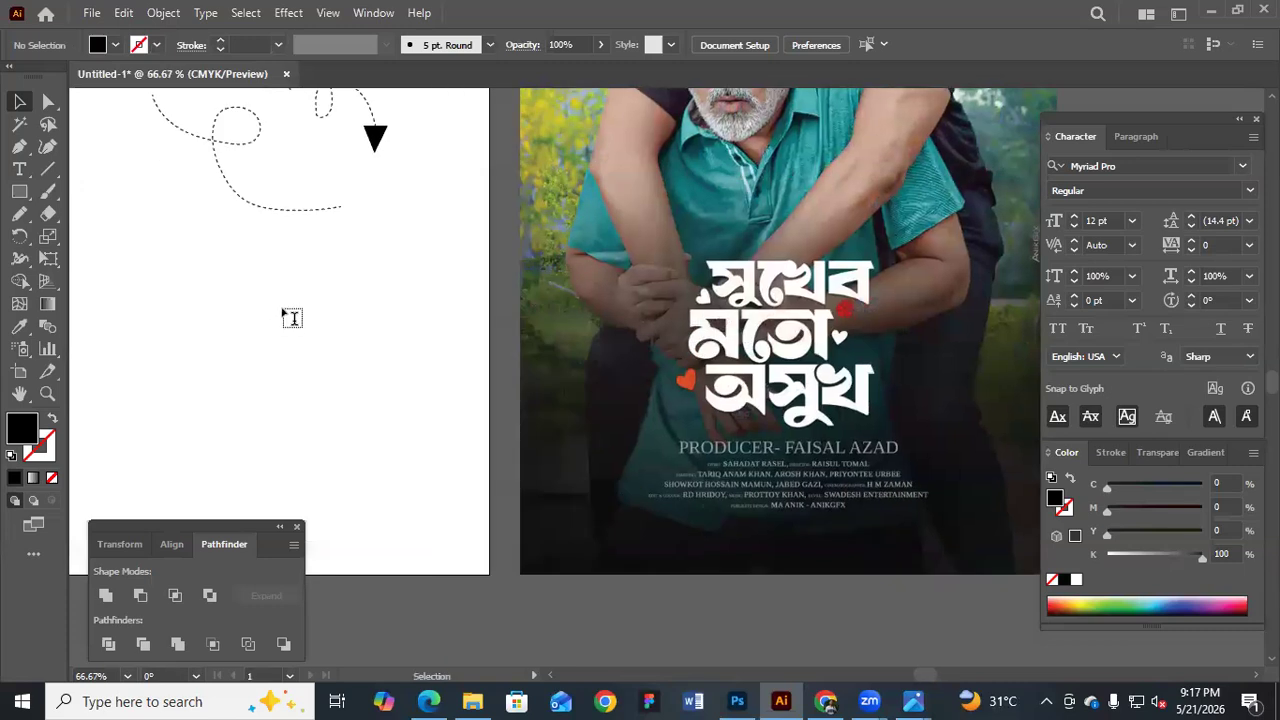
pyautogui.press('t')
pyautogui.click(284, 308)
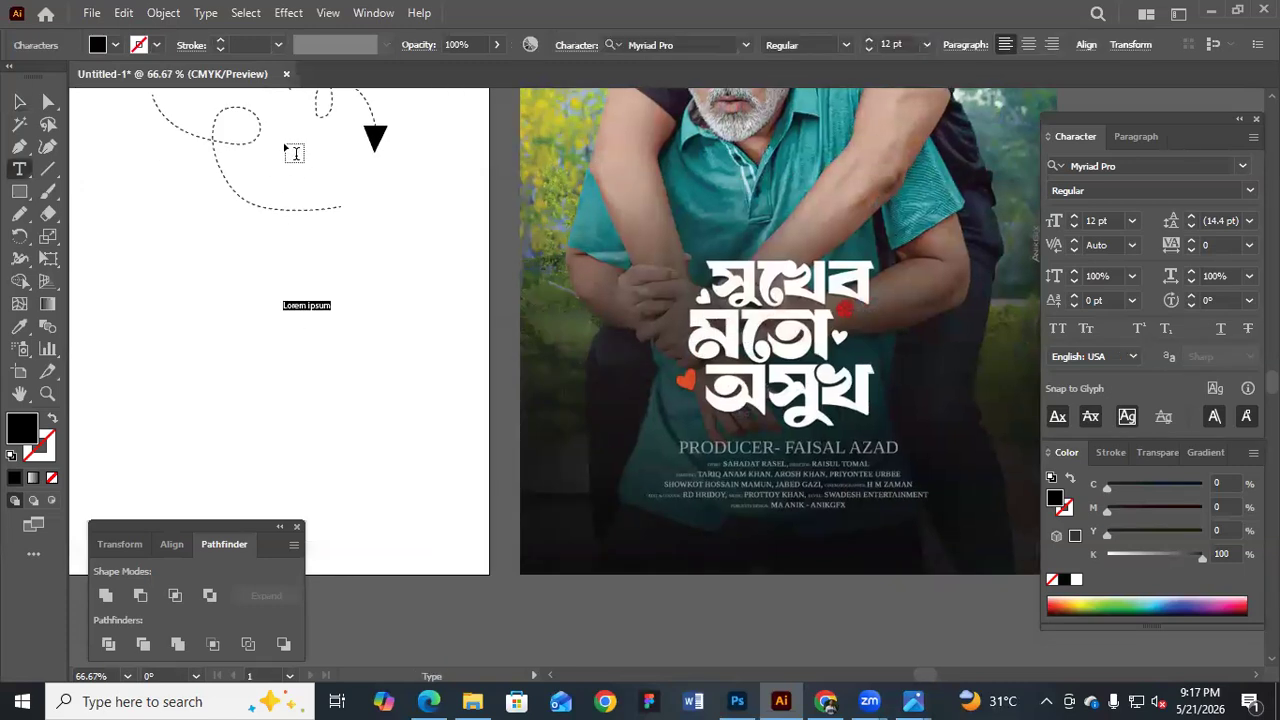
pyautogui.press('BackSpace')
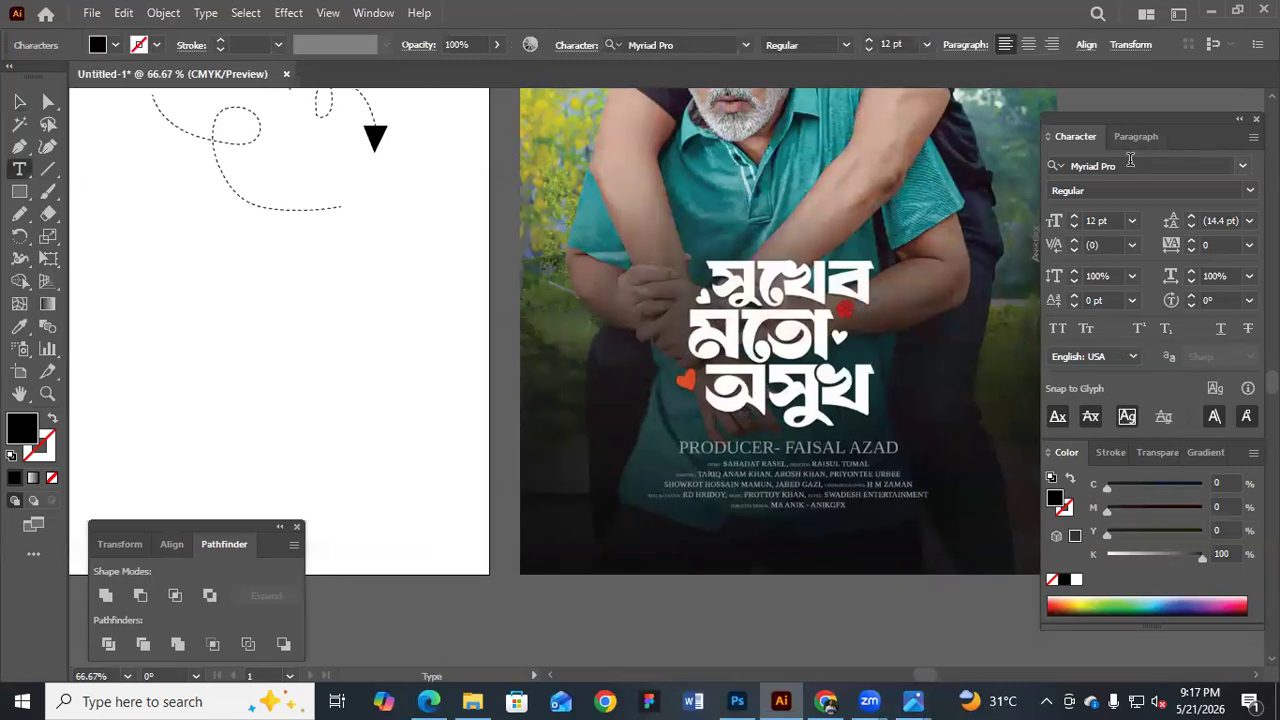
pyautogui.click(1134, 158)
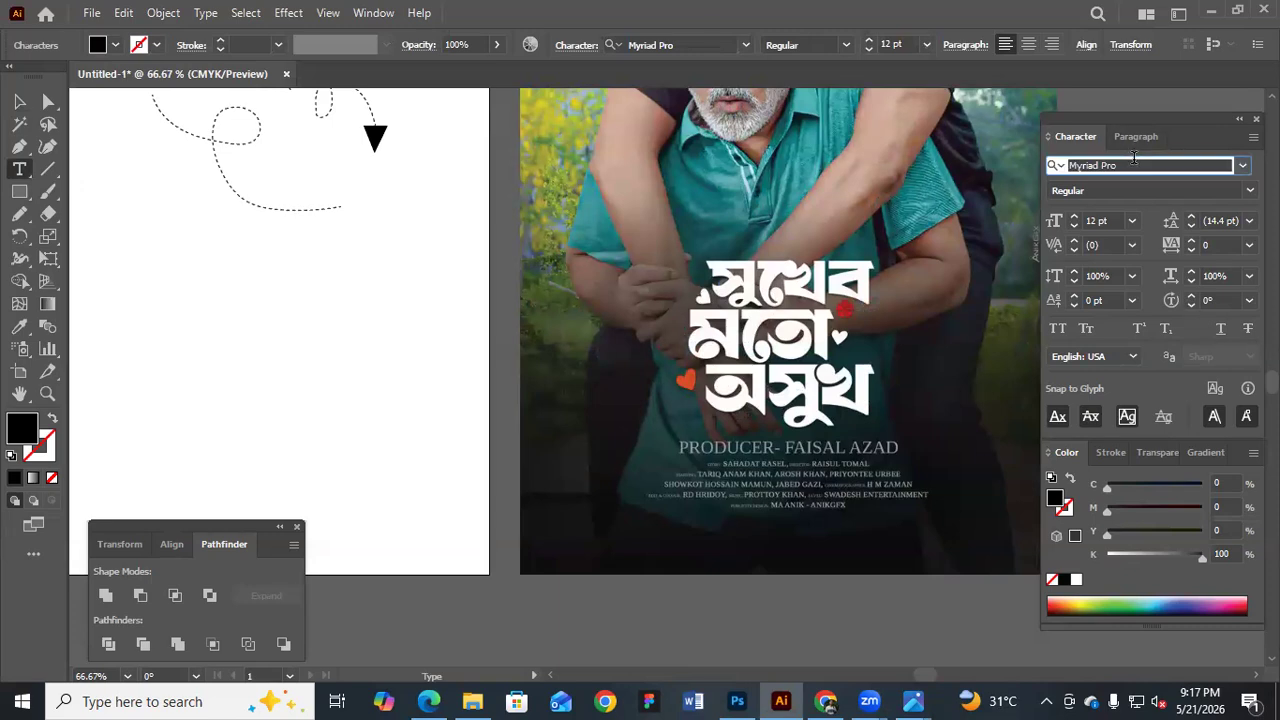
pyautogui.write('yR')
pyautogui.press('BackSpace')
pyautogui.press('BackSpace')
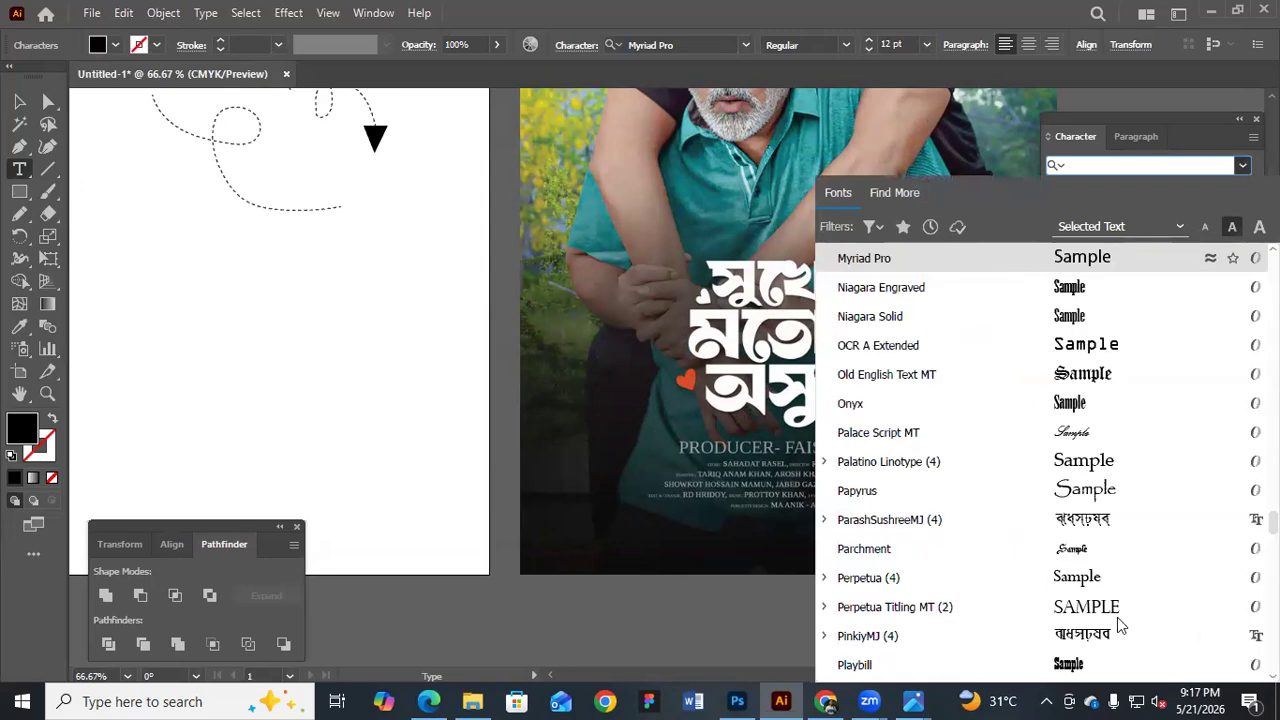
pyautogui.click(1120, 628)
pyautogui.click(282, 305)
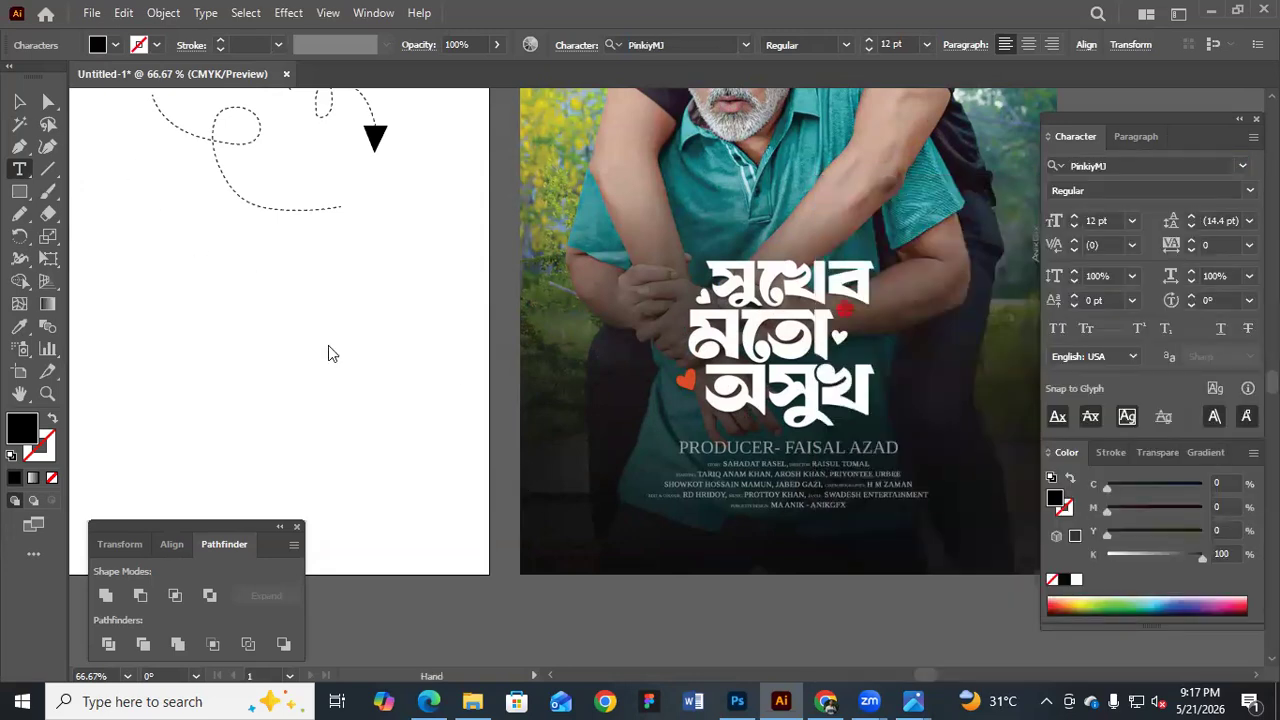
# Enlarge the placeholder text below the dashed curve to about 93 pt and move it further left on the artboard
pyautogui.hotkey('ctrl', 'shift', 's')
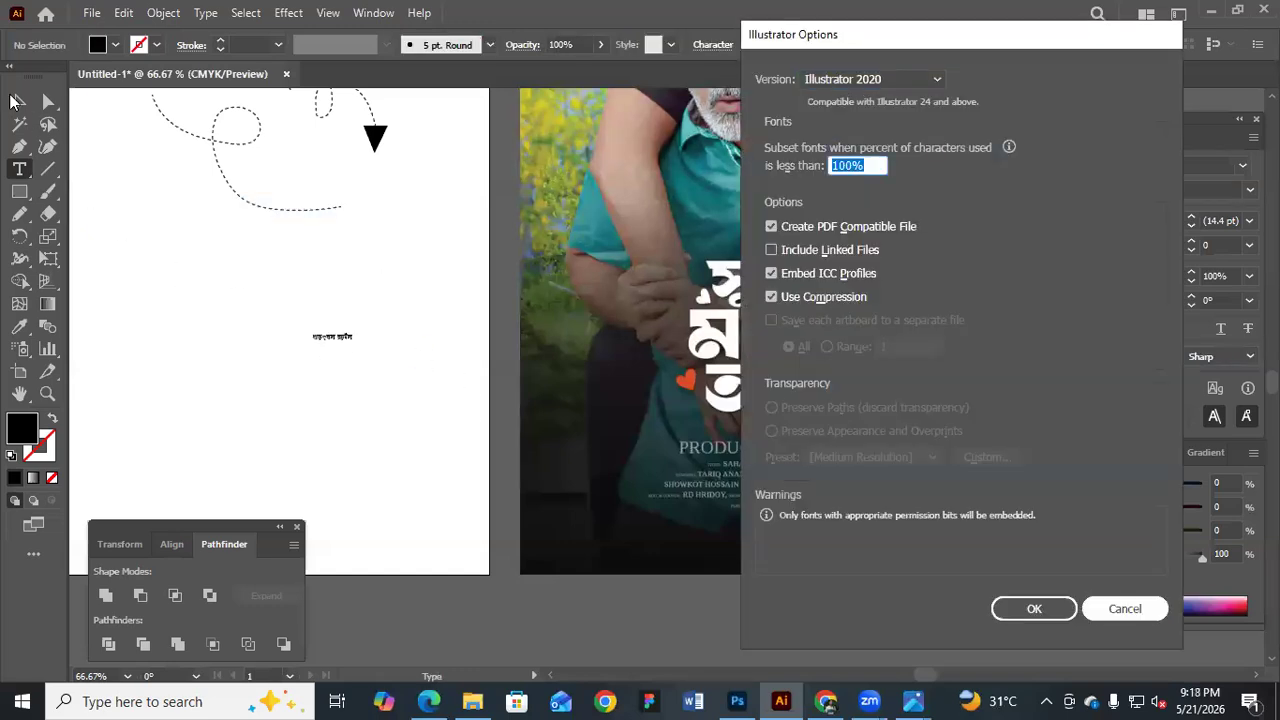
pyautogui.press('Escape')
pyautogui.press('v')
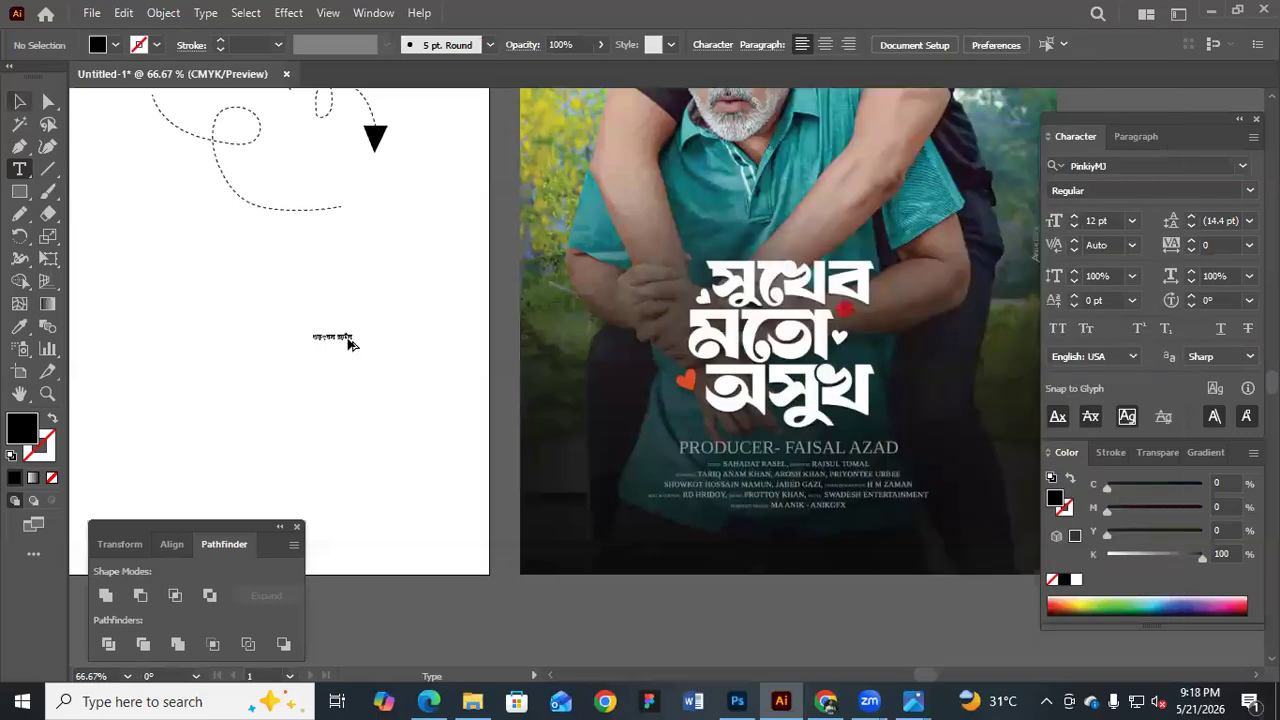
pyautogui.click(348, 338)
pyautogui.moveTo(436, 391); pyautogui.dragTo(636, 427)
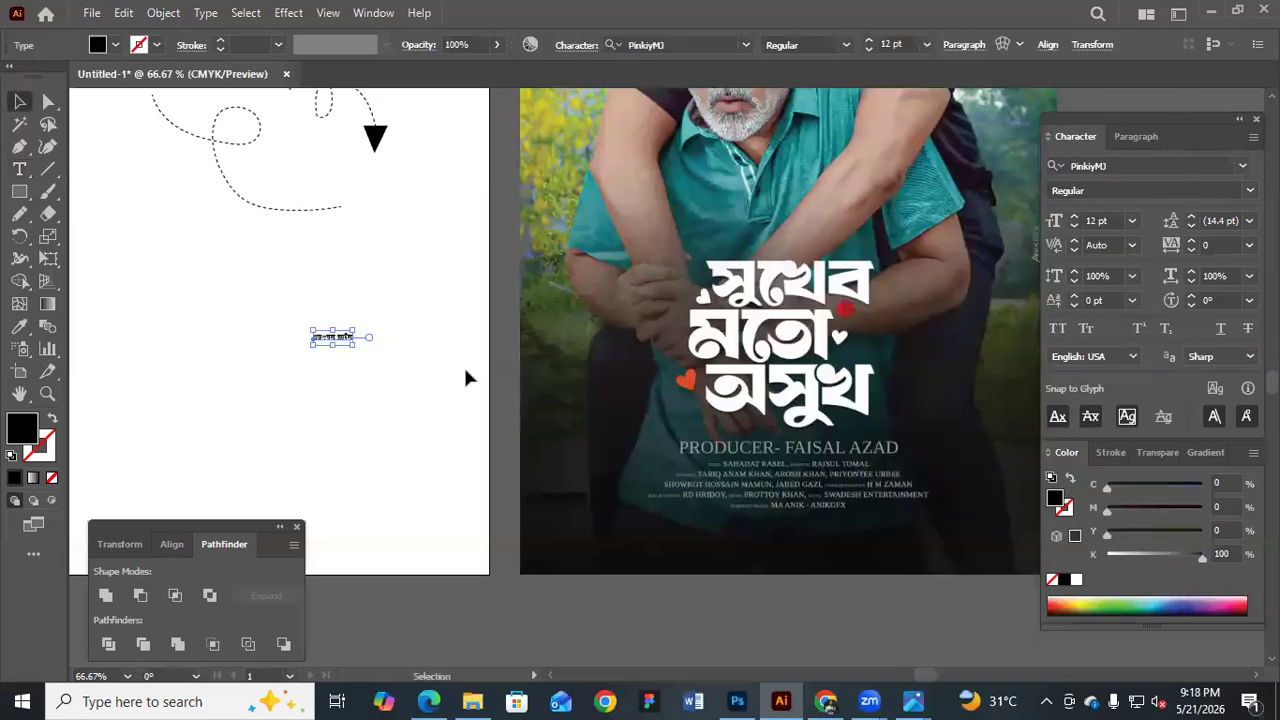
pyautogui.click(375, 456)
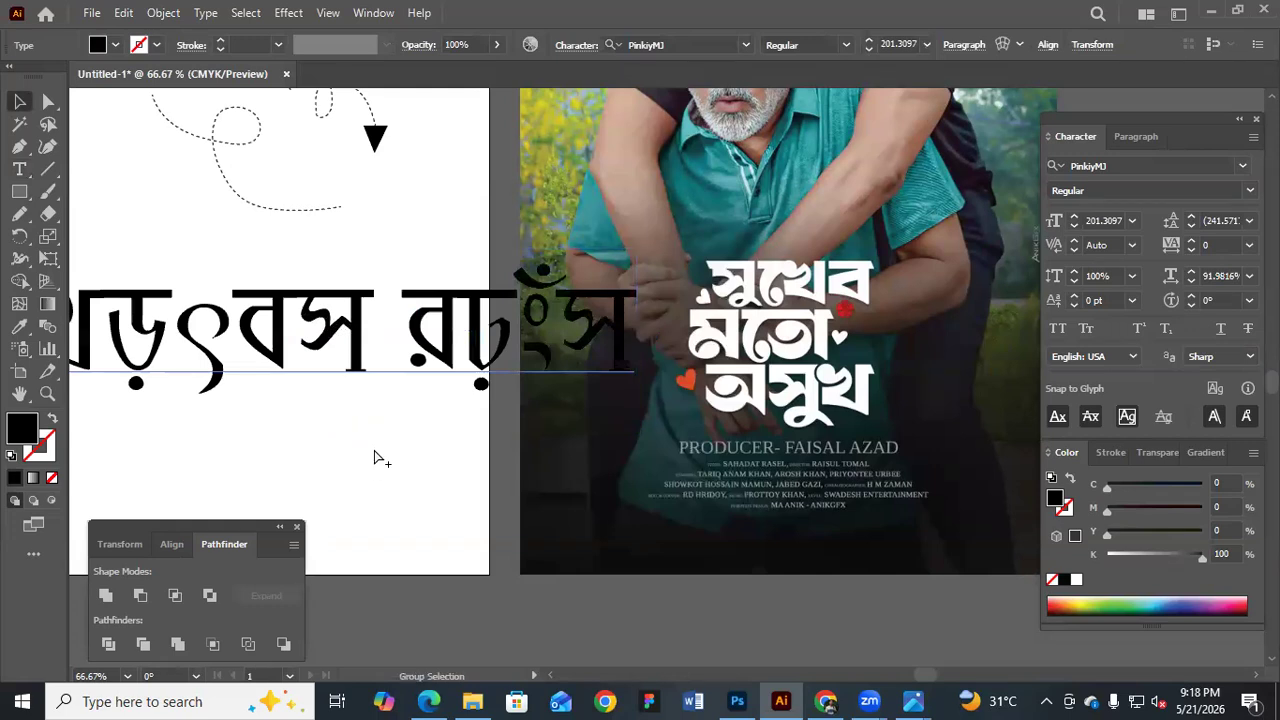
pyautogui.hotkey('ctrl', 'z')
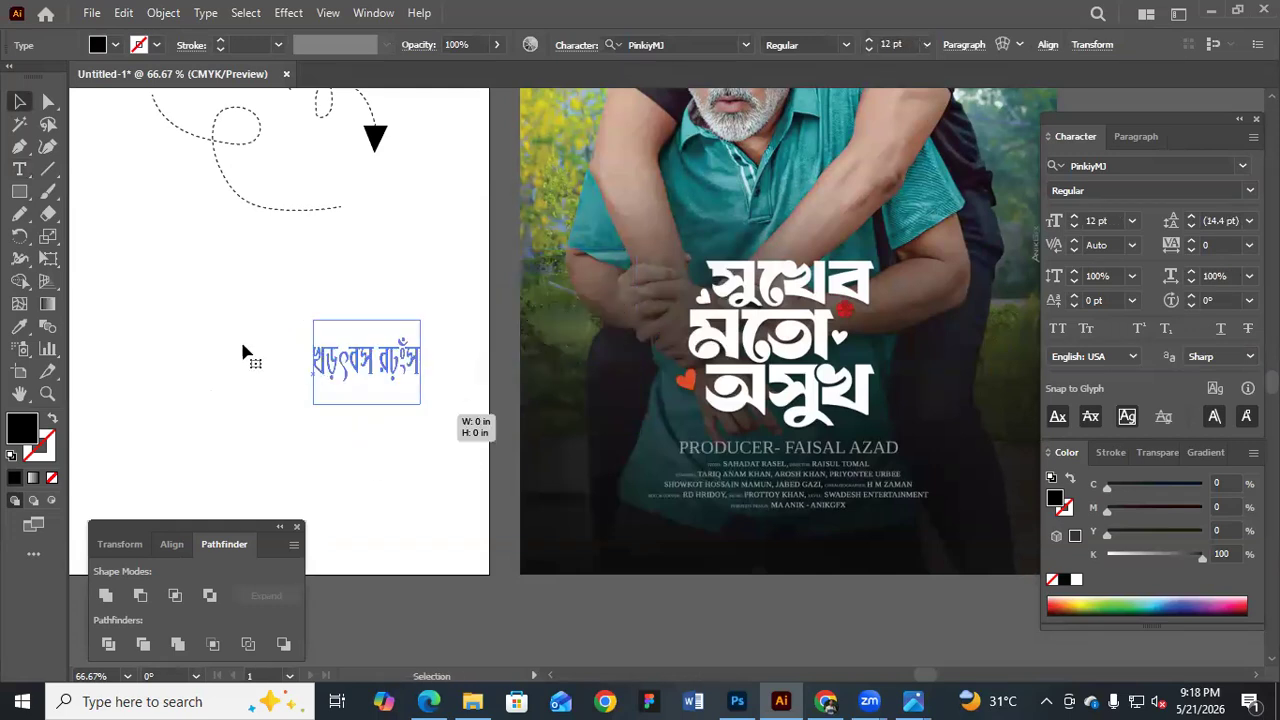
pyautogui.moveTo(417, 368); pyautogui.dragTo(264, 343)
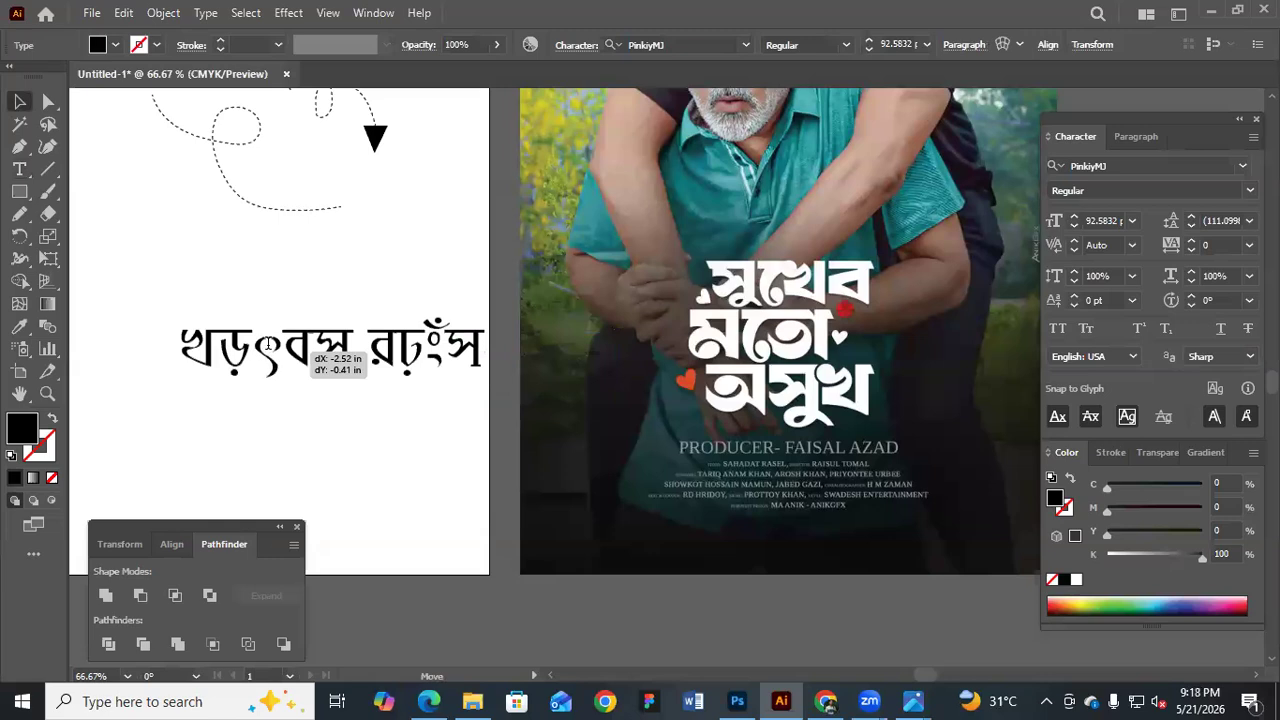
# Replace the placeholder text with the Bengali title "সুখের মতো অসুখ"
pyautogui.doubleClick(268, 344)
pyautogui.hotkey('ctrl', 'a')
pyautogui.write('সু')
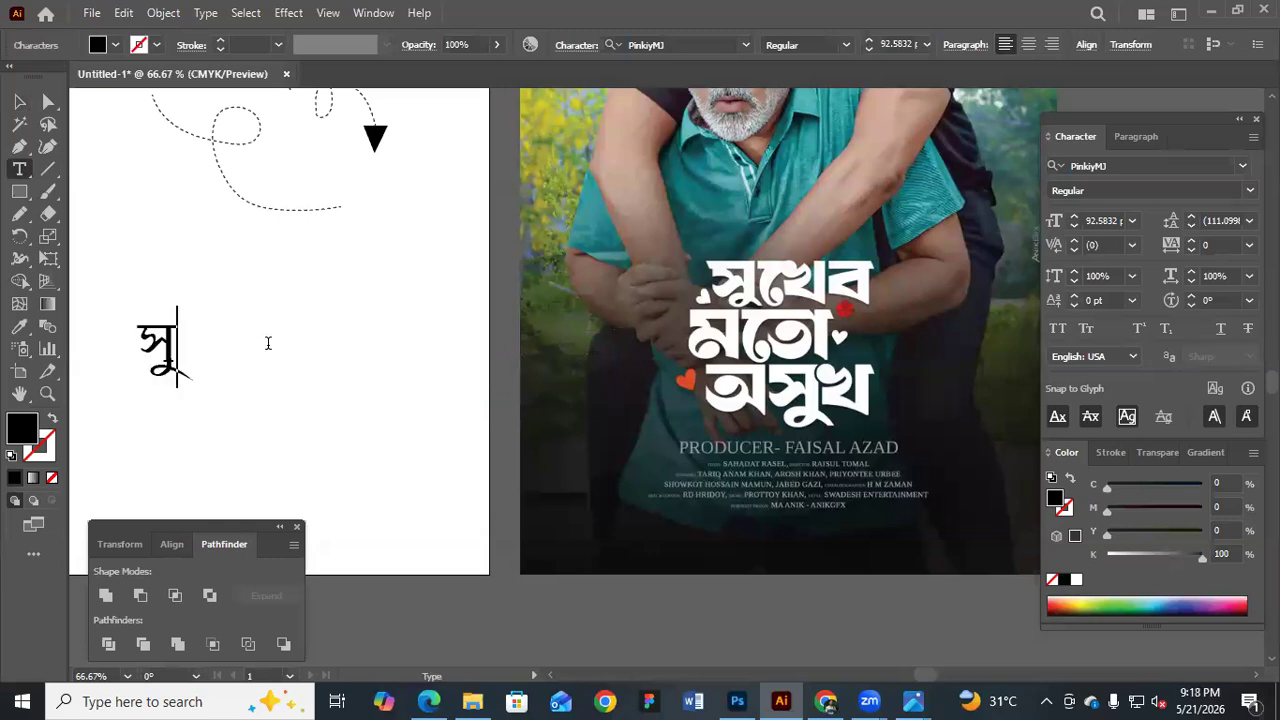
pyautogui.write('খের')
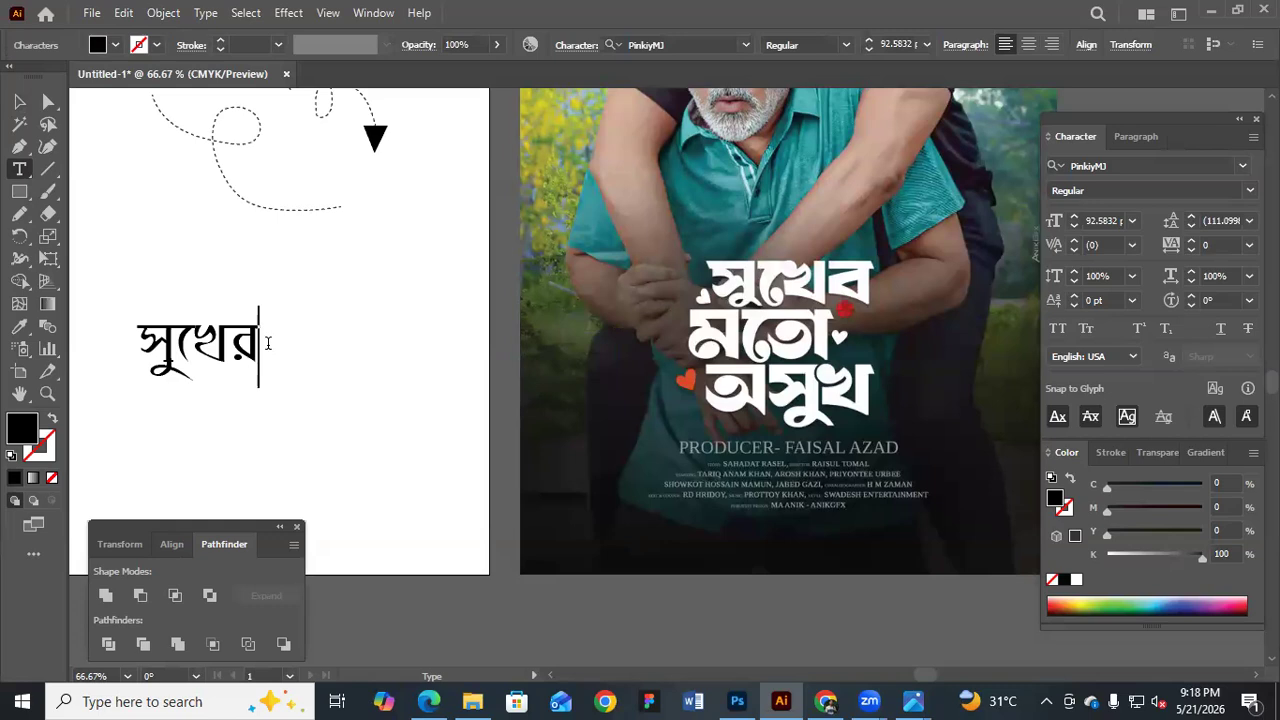
pyautogui.write(' মতে')
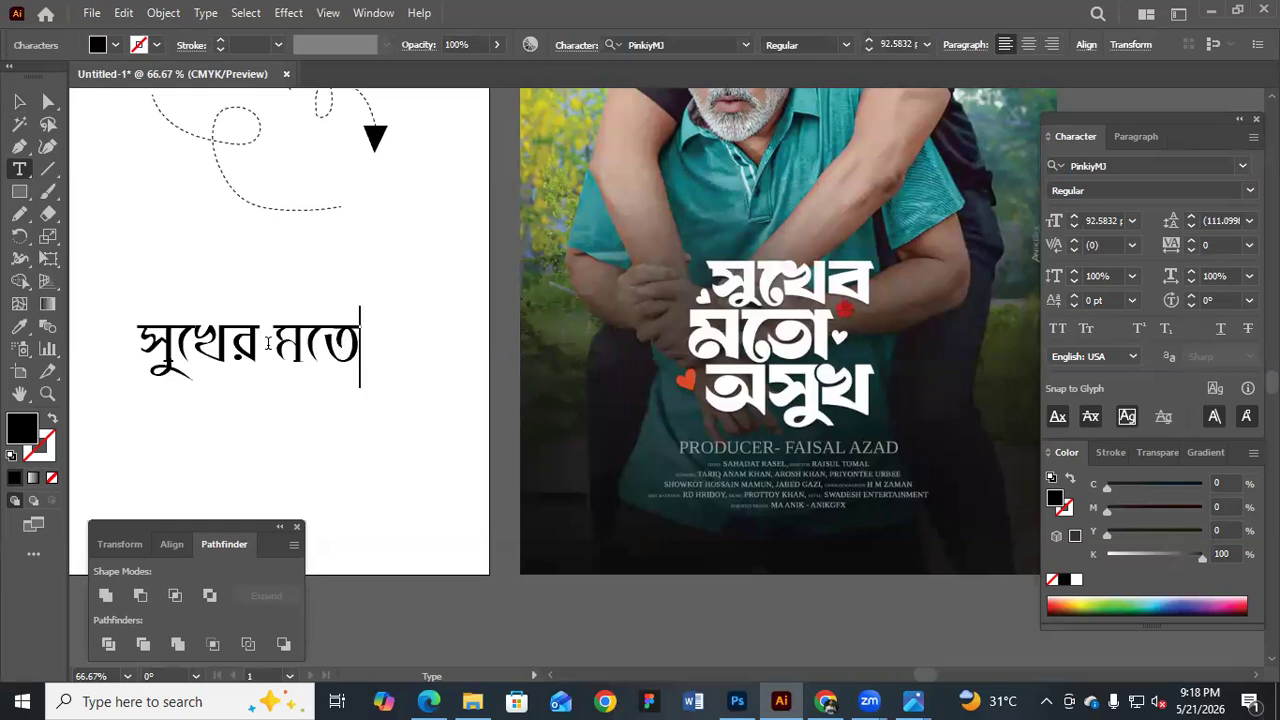
pyautogui.write('া অসুখ')
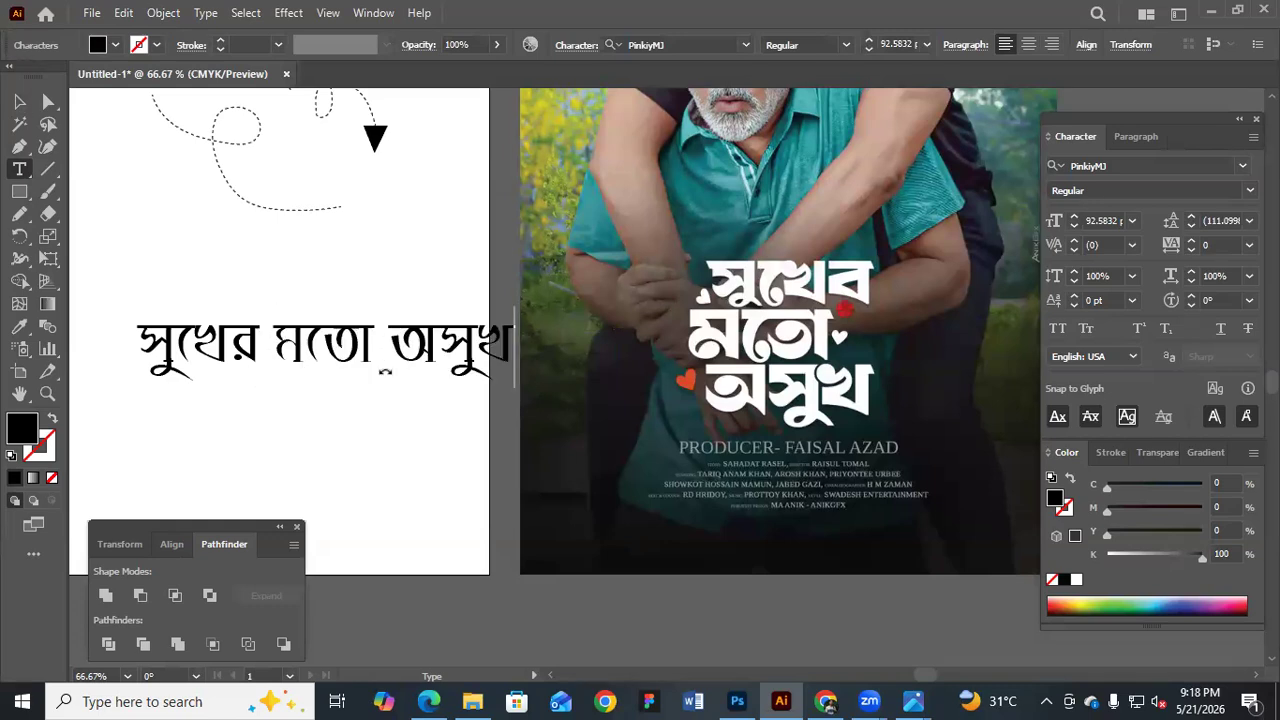
pyautogui.press('Escape')
# Reposition the title so that it fits centered within the artboard's width
pyautogui.moveTo(496, 341); pyautogui.dragTo(455, 341)
pyautogui.moveTo(318, 318); pyautogui.dragTo(513, 273)
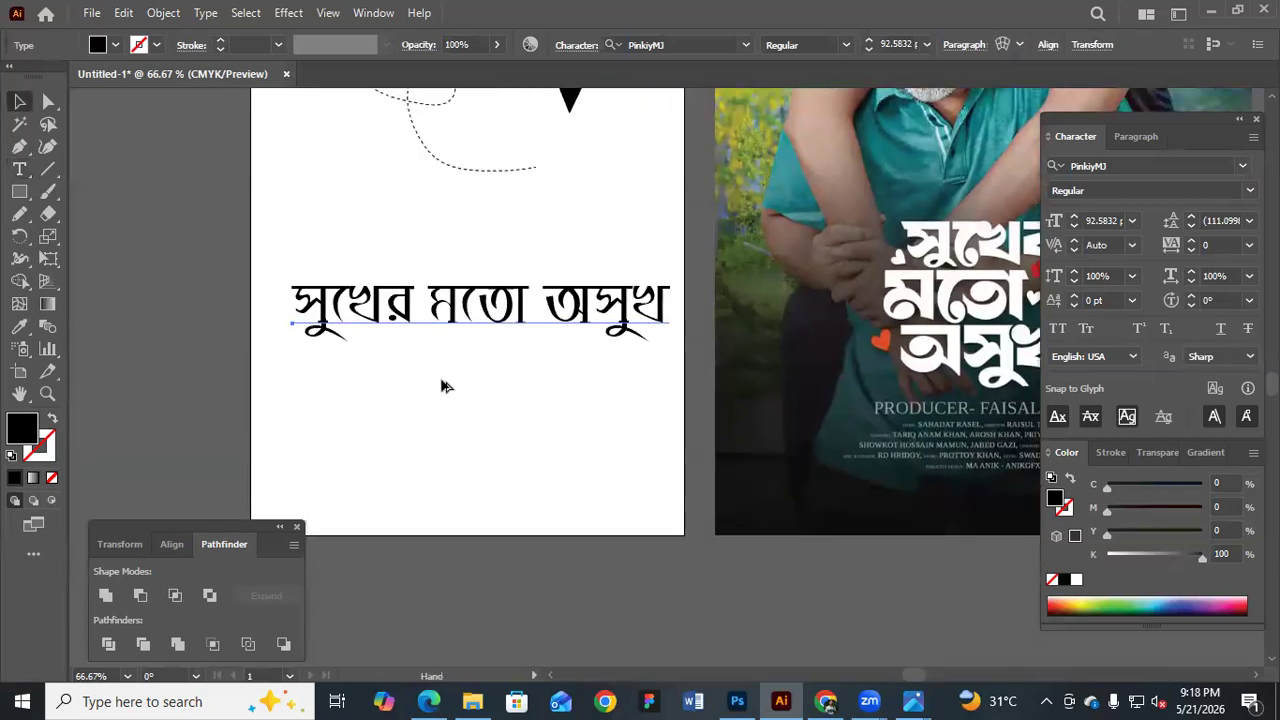
pyautogui.click(495, 300)
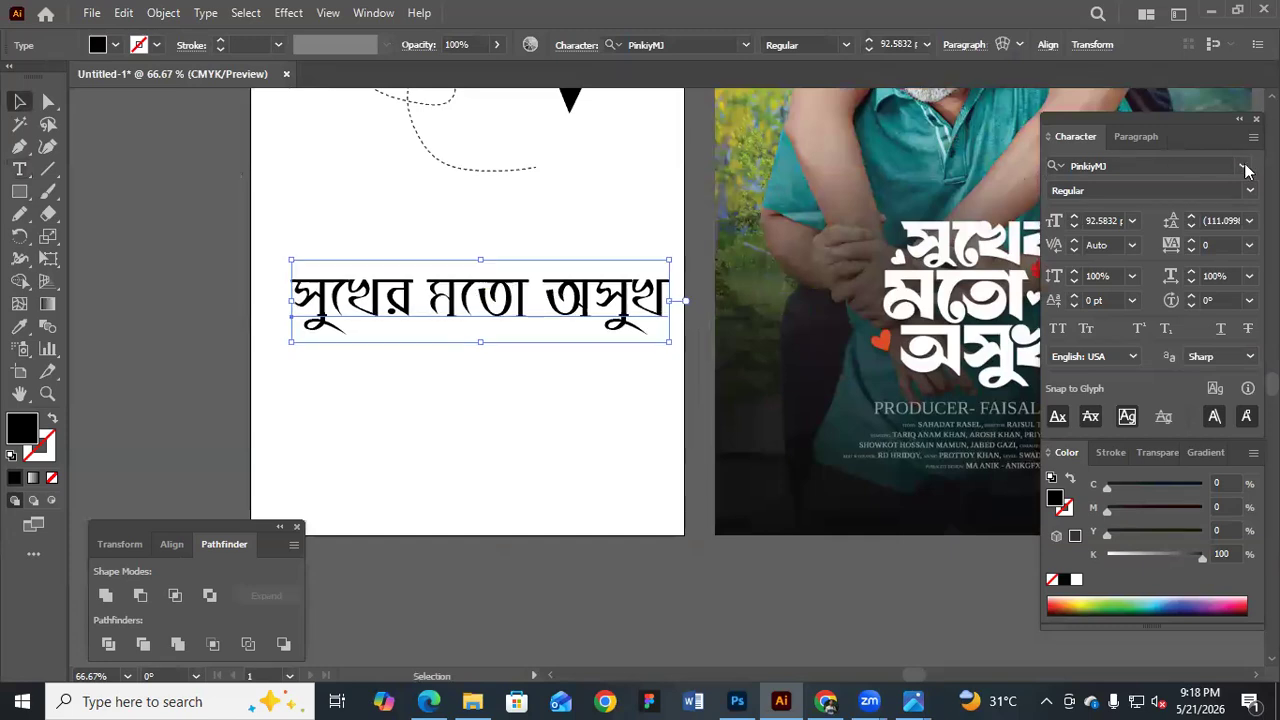
# Duplicate the title directly below itself and restyle the copy in Li Alinur Kathakali ANSI V2 at about 69 pt
pyautogui.moveTo(472, 288); pyautogui.dragTo(472, 371)
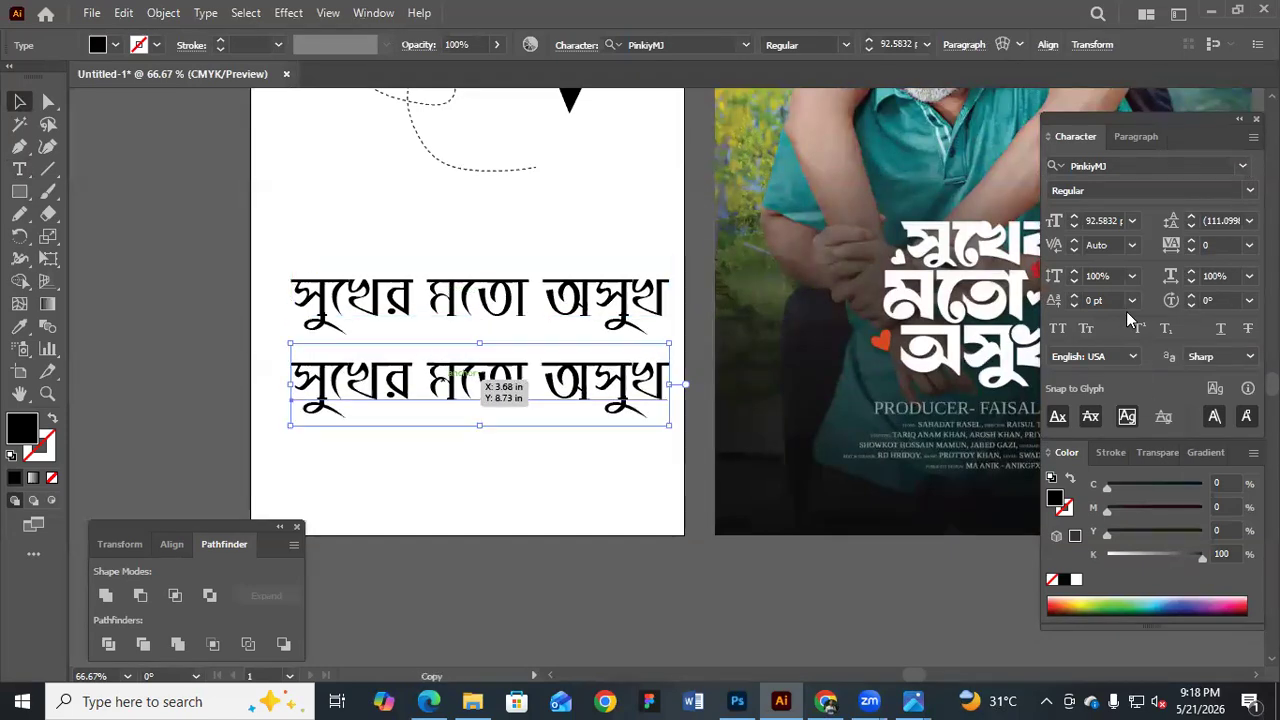
pyautogui.moveTo(767, 347); pyautogui.dragTo(663, 368)
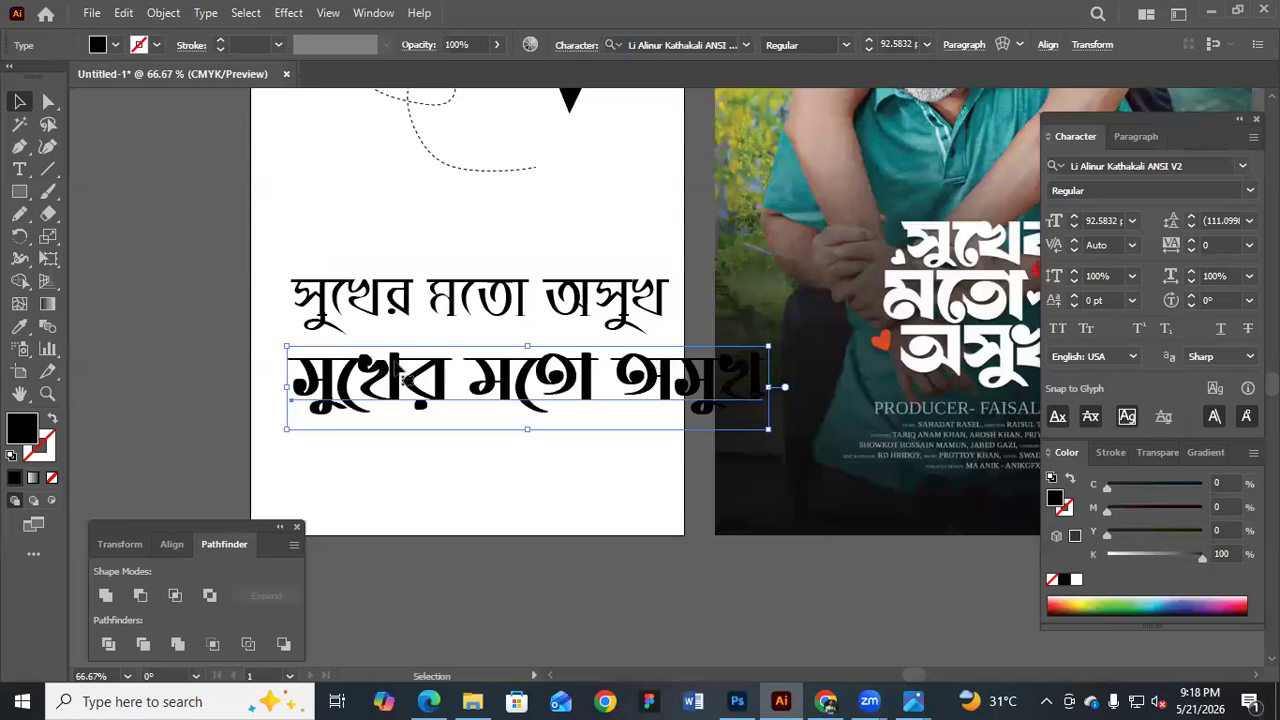
pyautogui.moveTo(768, 347); pyautogui.dragTo(647, 368)
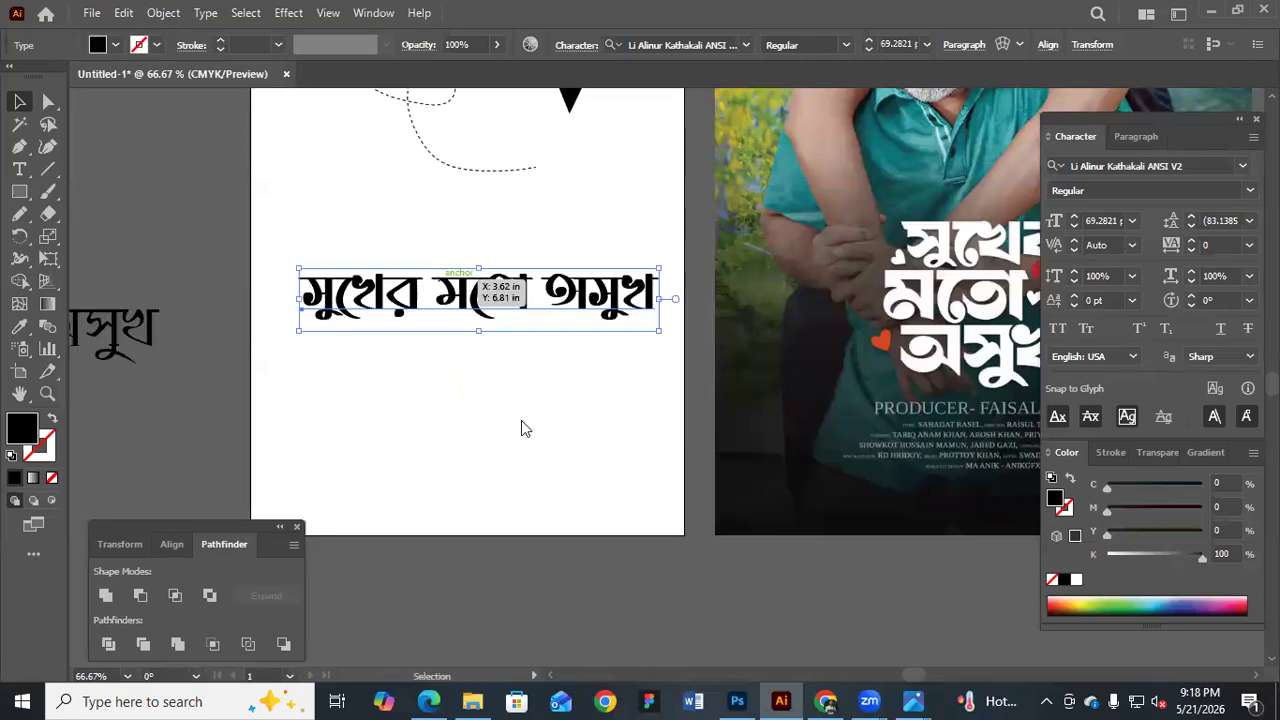
# Convert the restyled title to outlines and ungroup its letters
pyautogui.rightClick(562, 432)
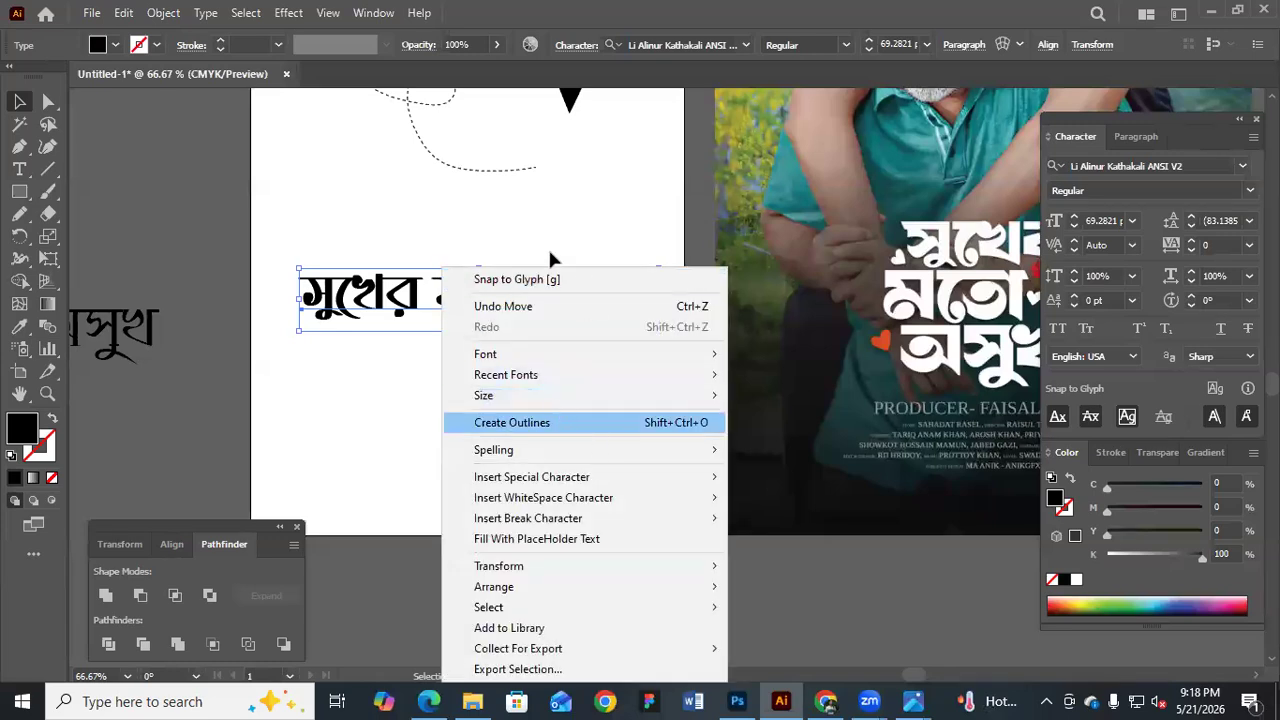
pyautogui.click(560, 423)
pyautogui.rightClick(515, 292)
pyautogui.click(590, 441)
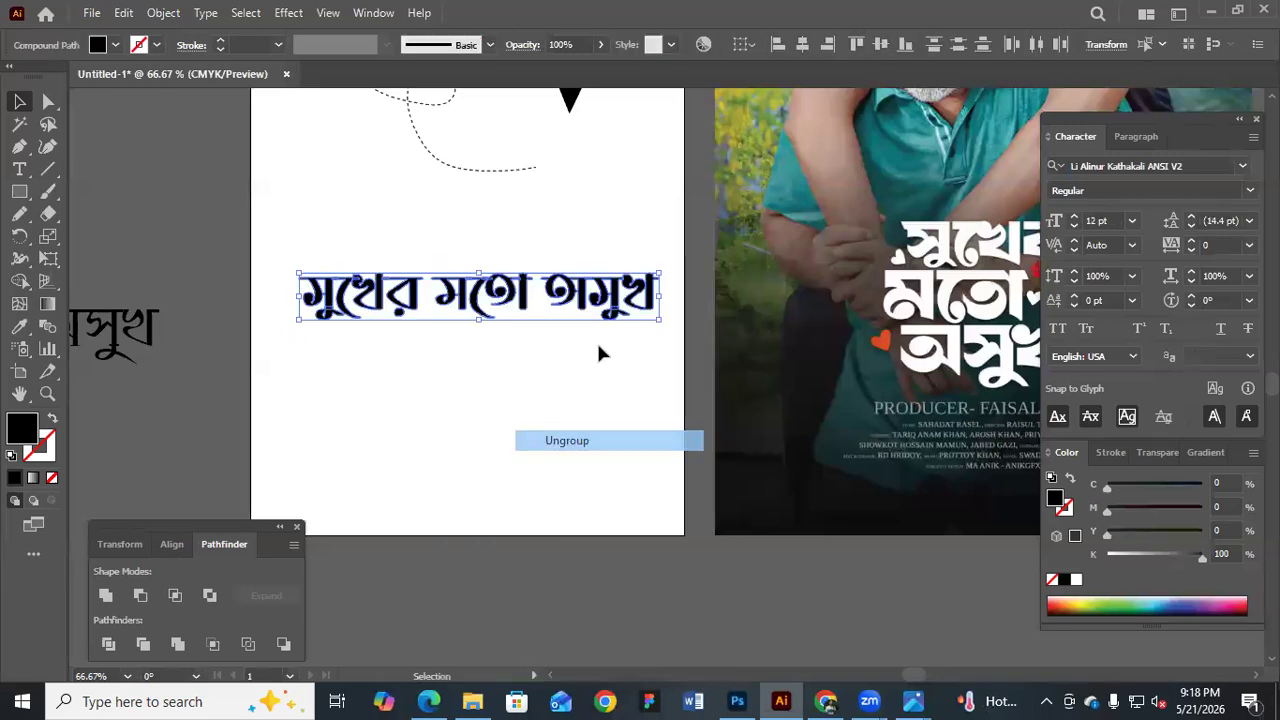
# Group the outlined letters word by word so that সুখের, মতো and অসুখ are separate groups
pyautogui.moveTo(538, 241); pyautogui.dragTo(658, 342)
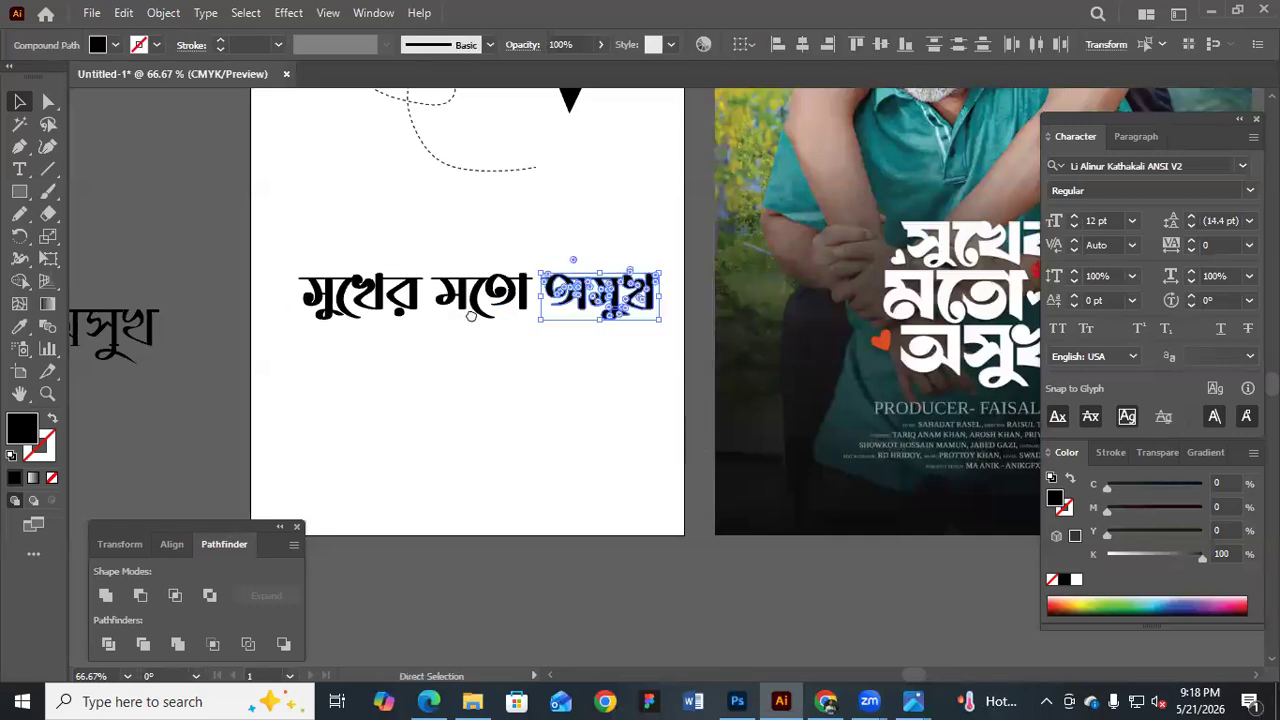
pyautogui.hotkey('ctrl', '+')
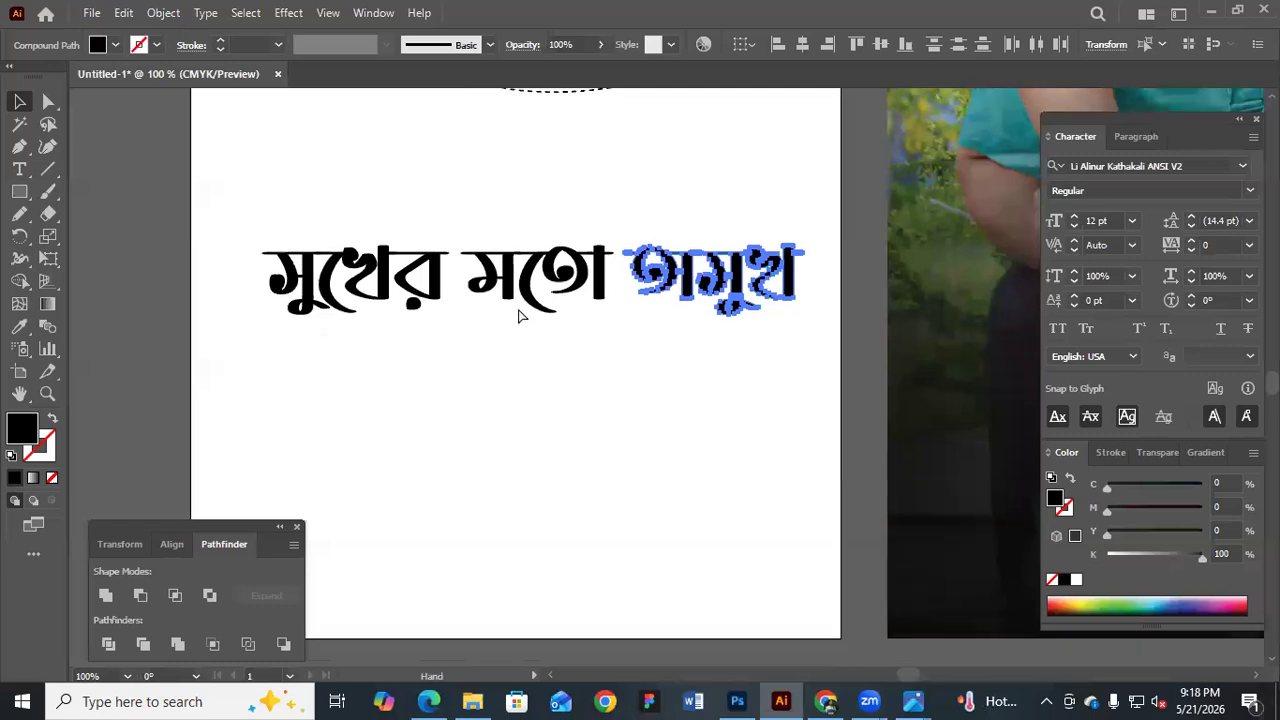
pyautogui.moveTo(517, 317); pyautogui.dragTo(417, 261)
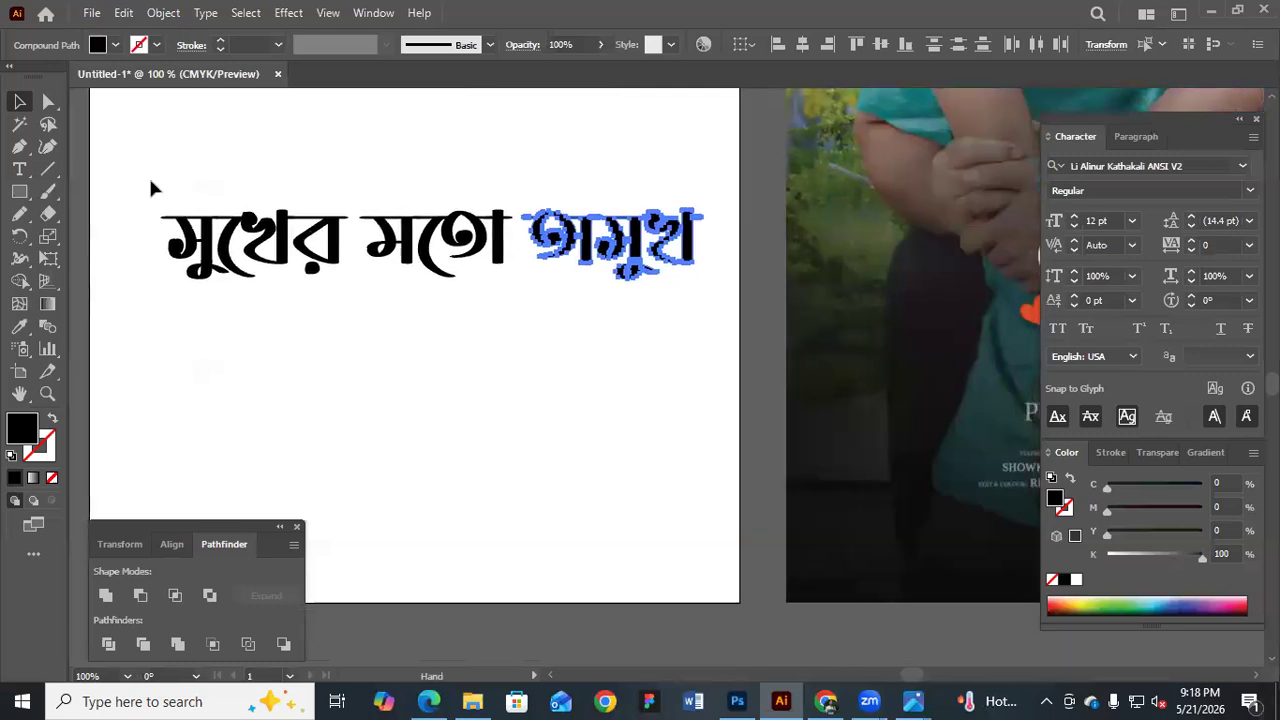
pyautogui.click(350, 358)
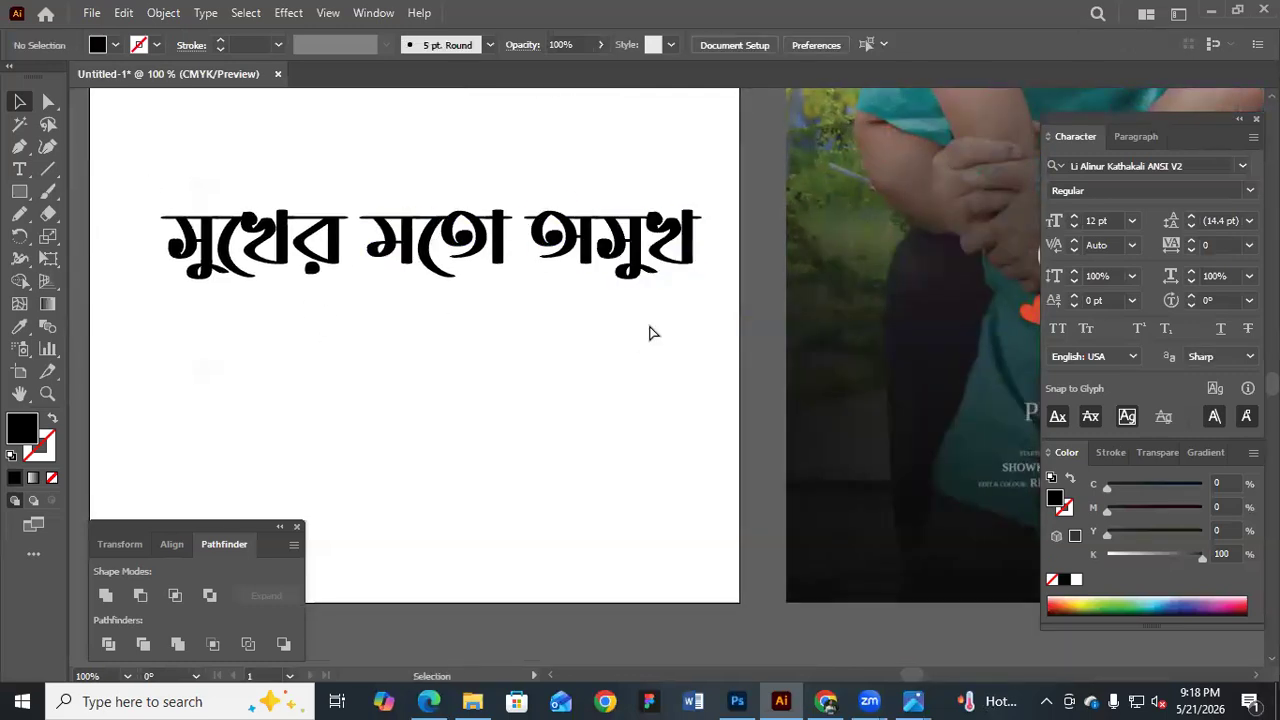
# Enlarge সুখের and stack মতো and অসুখ beneath it, offsetting মতো to the right as in the reference title
pyautogui.click(255, 240)
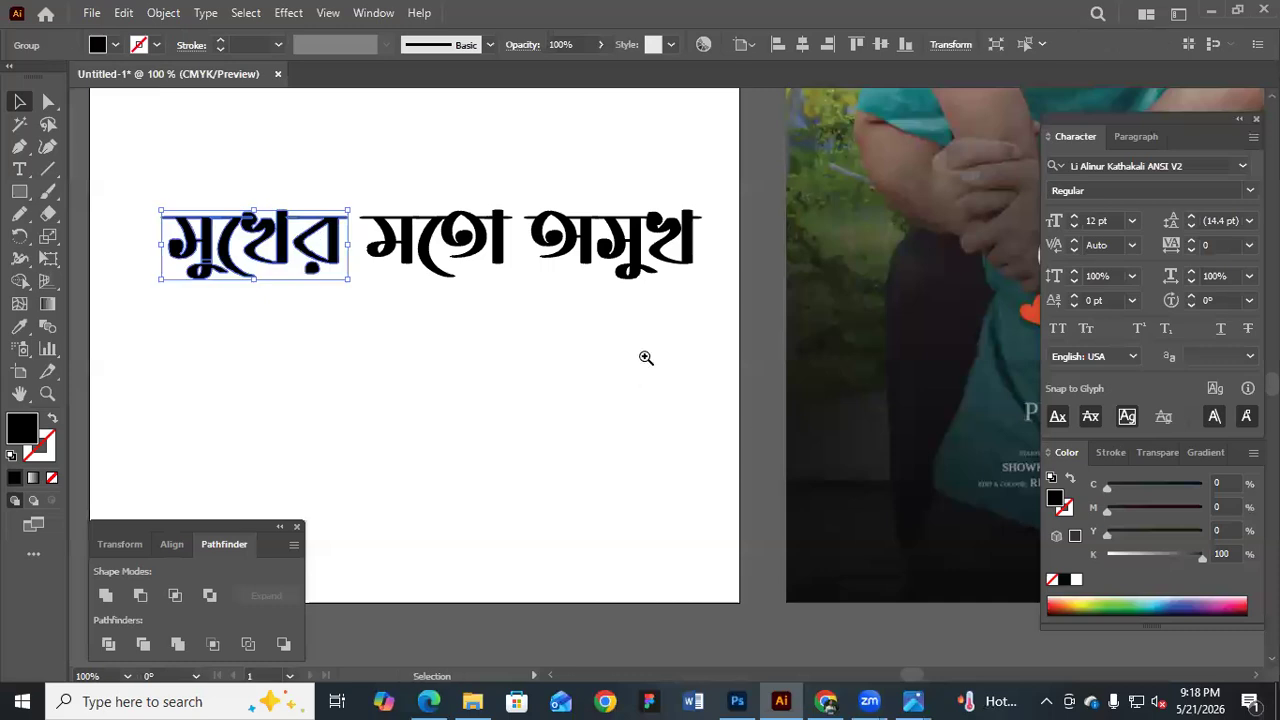
pyautogui.hotkey('ctrl', '-')
pyautogui.moveTo(471, 260); pyautogui.dragTo(426, 206)
pyautogui.moveTo(595, 306); pyautogui.dragTo(355, 144)
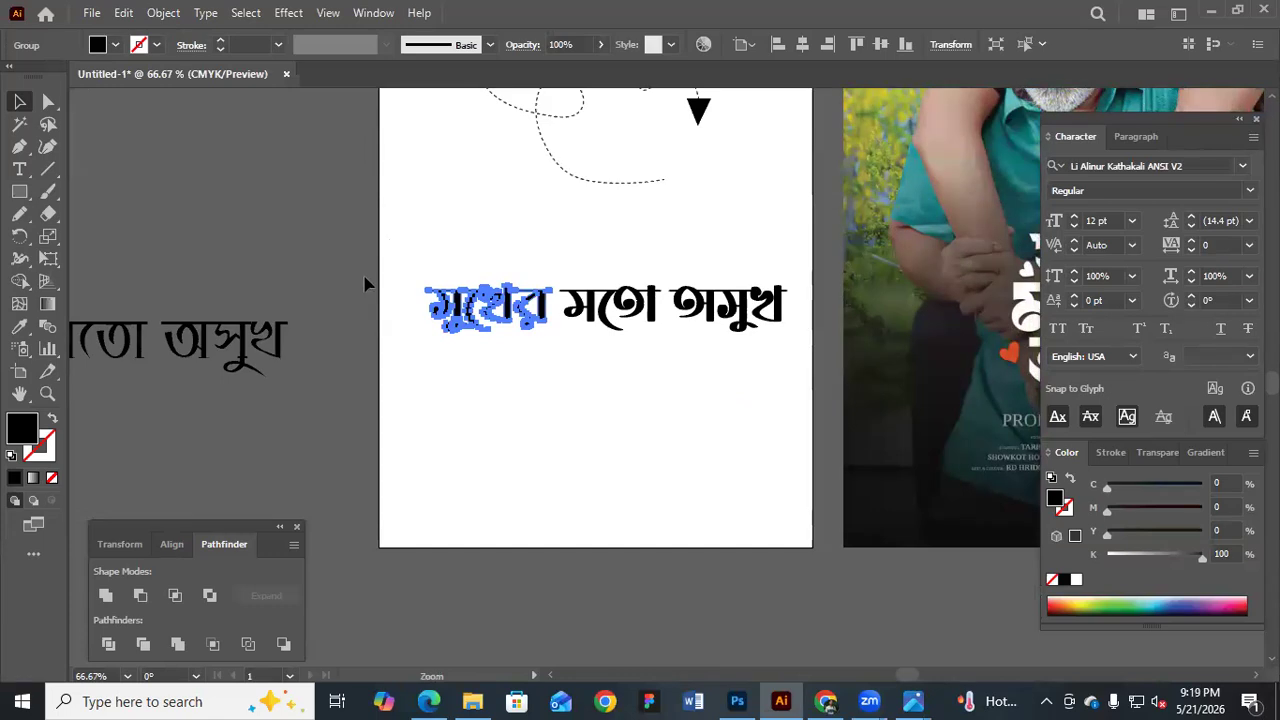
pyautogui.hotkey('ctrl', '+')
pyautogui.moveTo(648, 420); pyautogui.dragTo(366, 280)
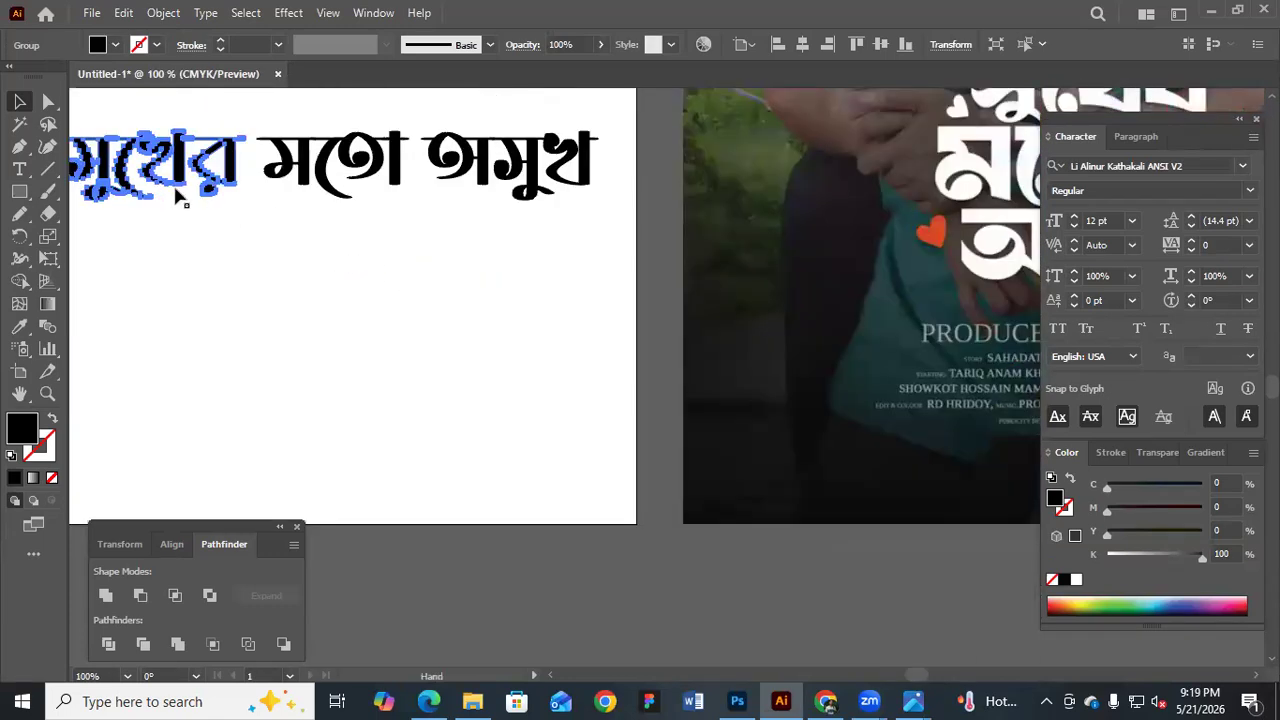
pyautogui.hotkey('ctrl', '-')
pyautogui.scroll(-1, 340, 245)
pyautogui.hscroll(1, 311, 264)
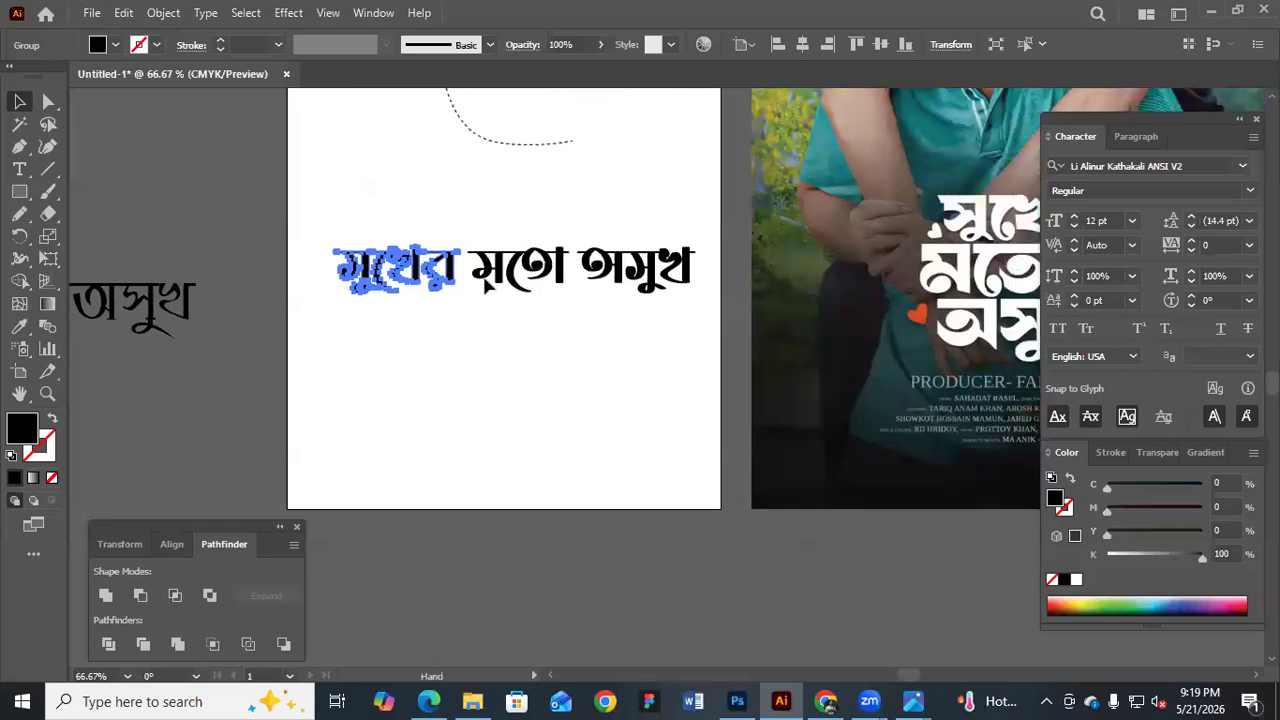
pyautogui.moveTo(483, 235); pyautogui.dragTo(258, 348)
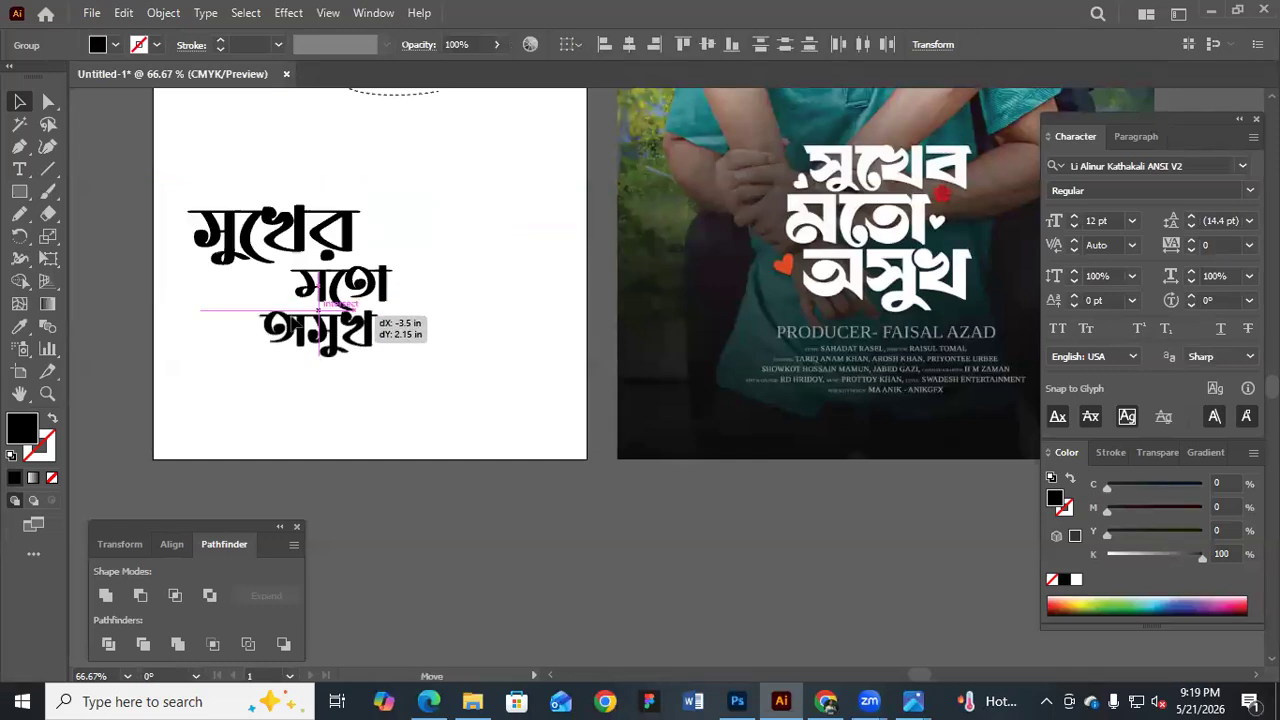
pyautogui.moveTo(475, 340); pyautogui.dragTo(445, 318)
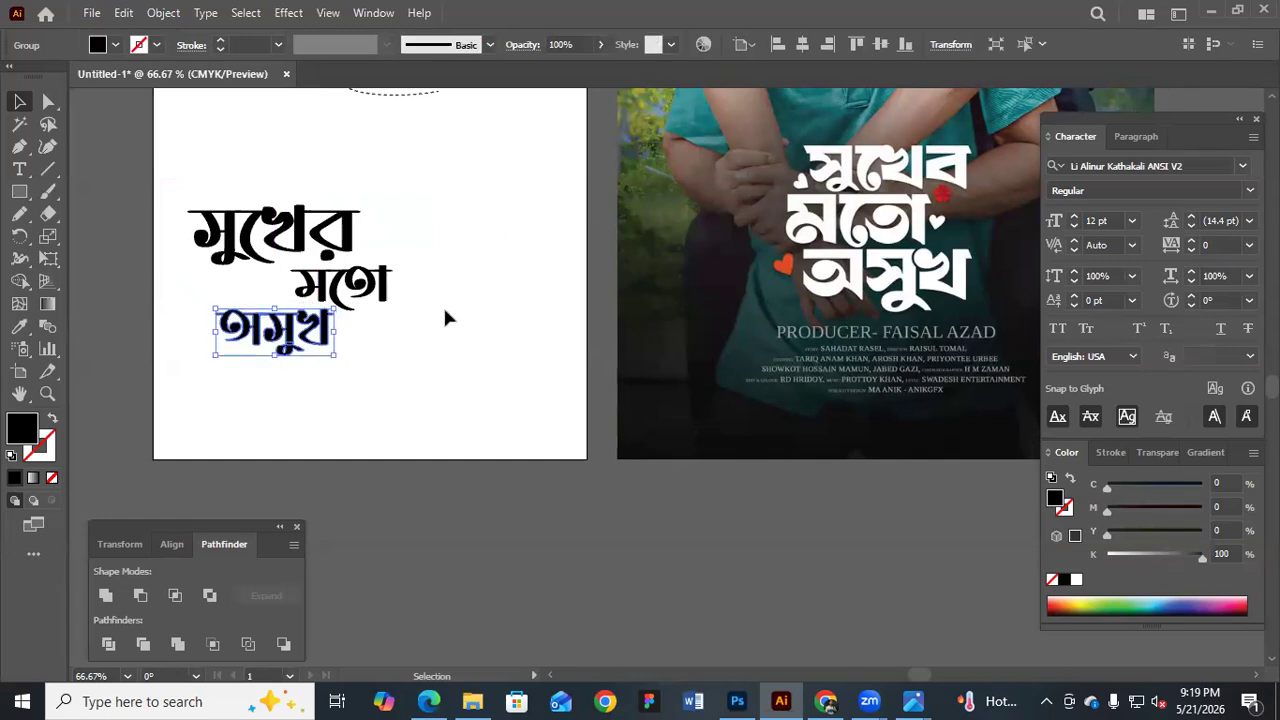
# Nudge the word অসুখ slightly left and up so it sits closer beneath মতো
pyautogui.press('Left')
pyautogui.press('Left')
pyautogui.press('Left')
pyautogui.press('Up')
pyautogui.press('Up')
pyautogui.press('Up')
pyautogui.press('Up')
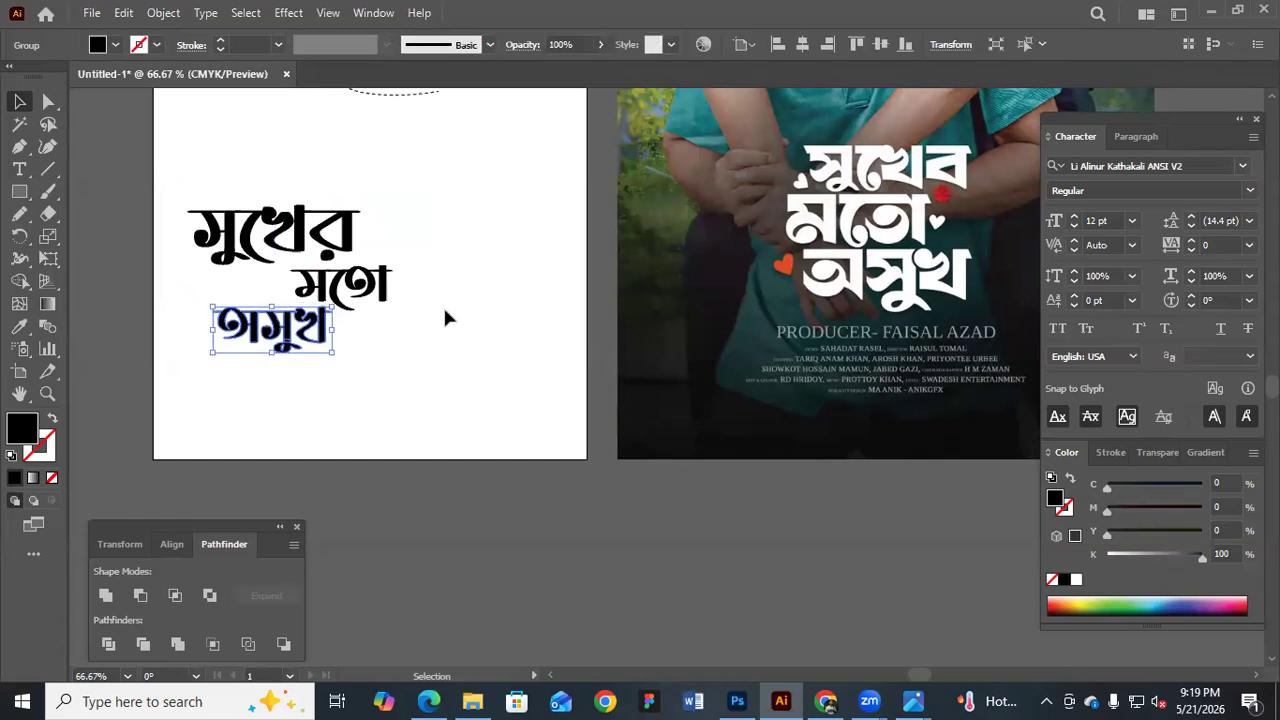
pyautogui.click(456, 363)
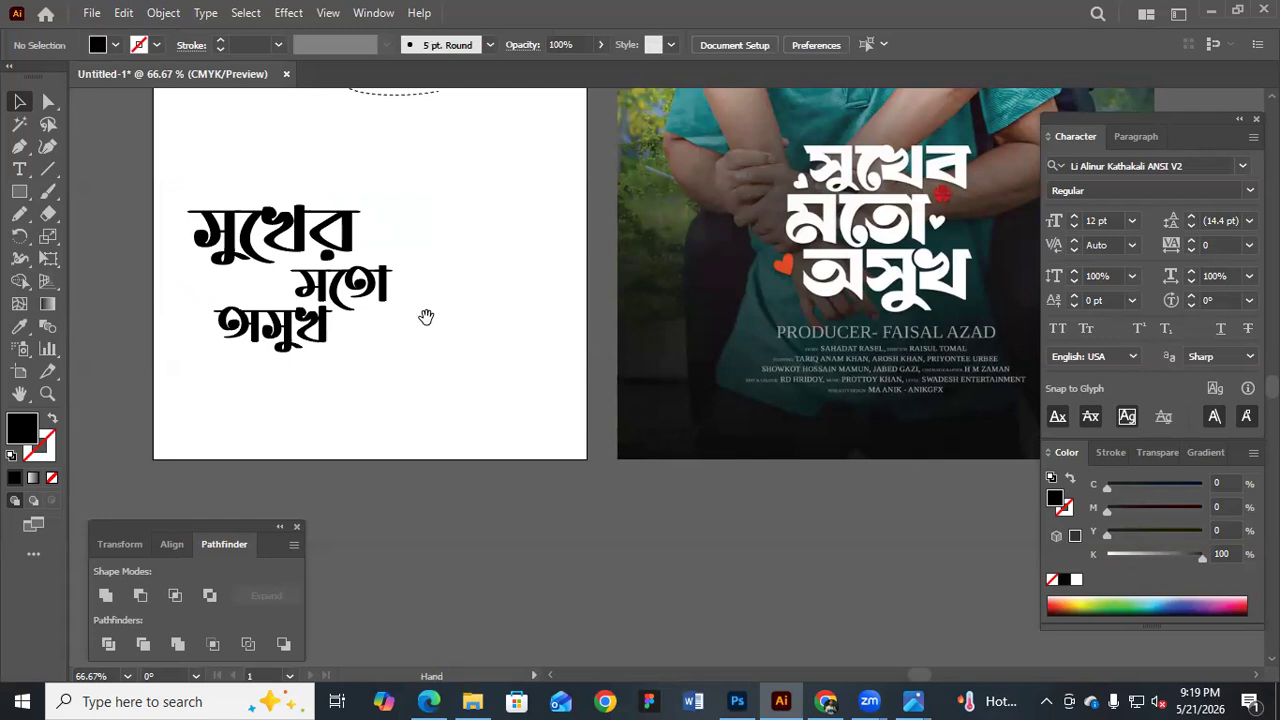
pyautogui.moveTo(376, 332); pyautogui.dragTo(388, 335)
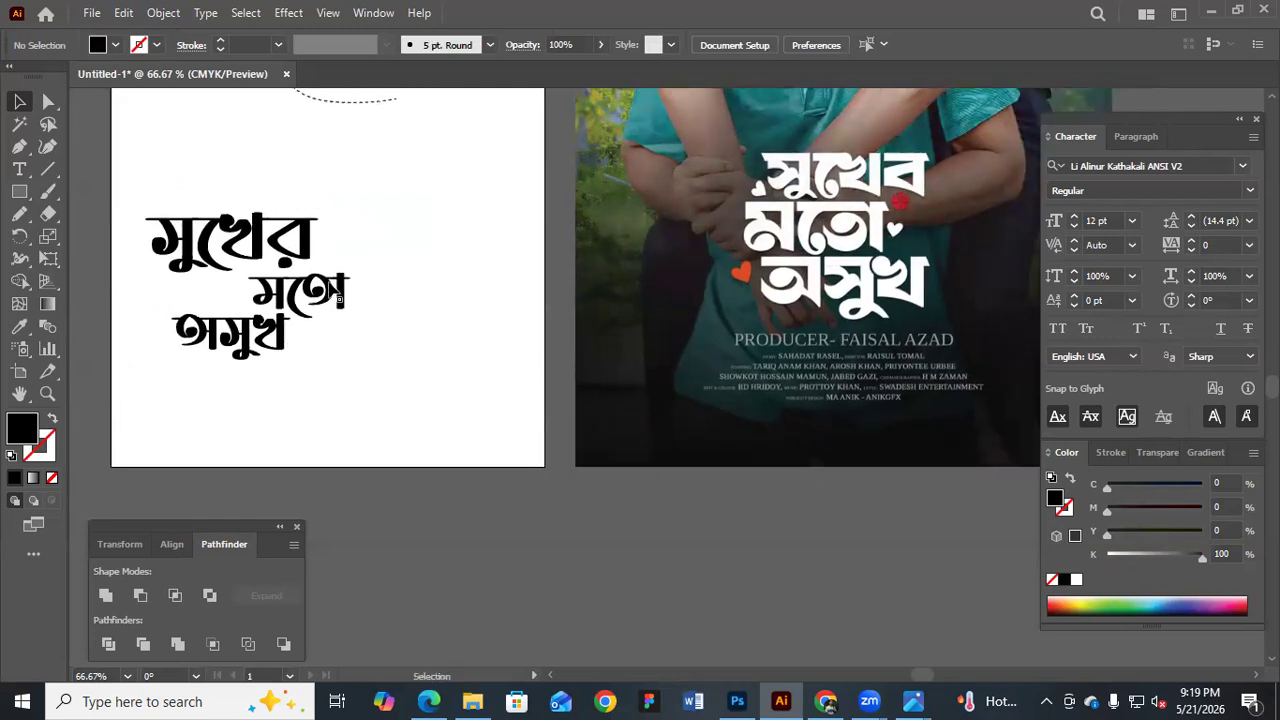
# Fill the word মতো with orange, C 0, M 80, Y 100, K 0
pyautogui.click(337, 286)
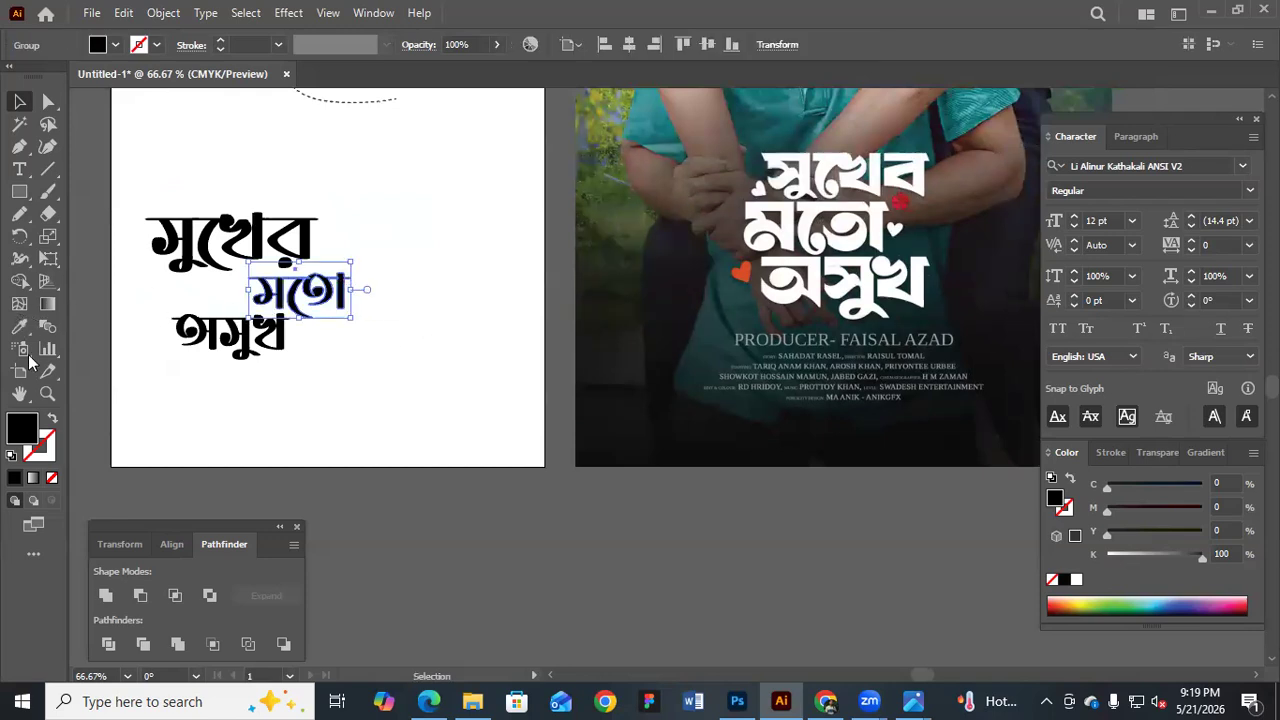
pyautogui.click(1062, 601)
pyautogui.click(1110, 512)
pyautogui.click(1106, 558)
pyautogui.click(1192, 511)
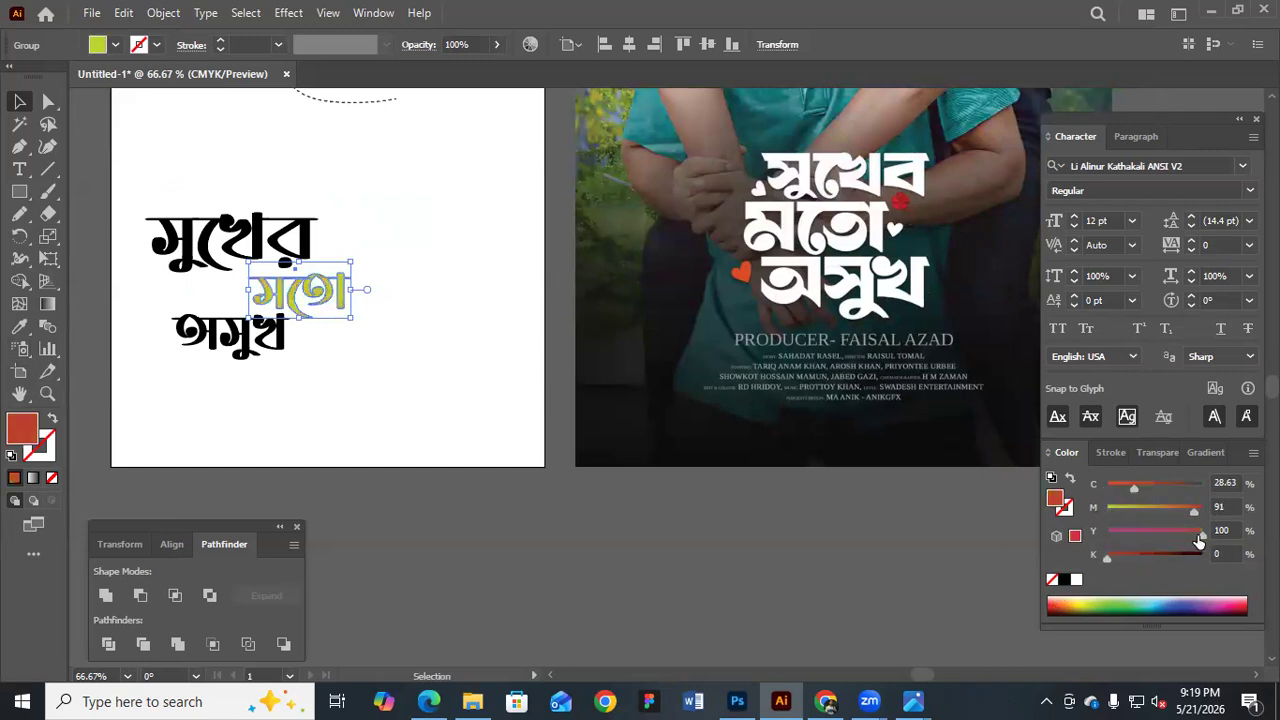
pyautogui.click(1180, 511)
pyautogui.moveTo(1128, 490); pyautogui.dragTo(1104, 492)
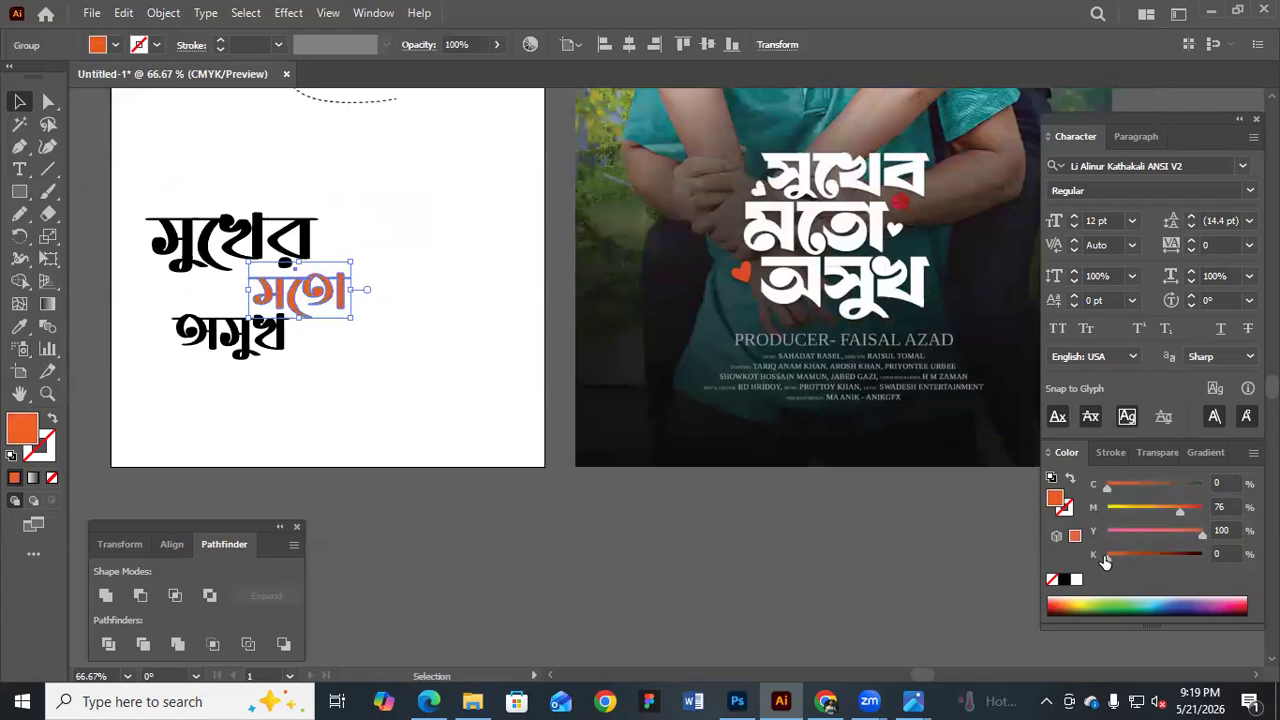
pyautogui.click(1177, 511)
pyautogui.click(553, 509)
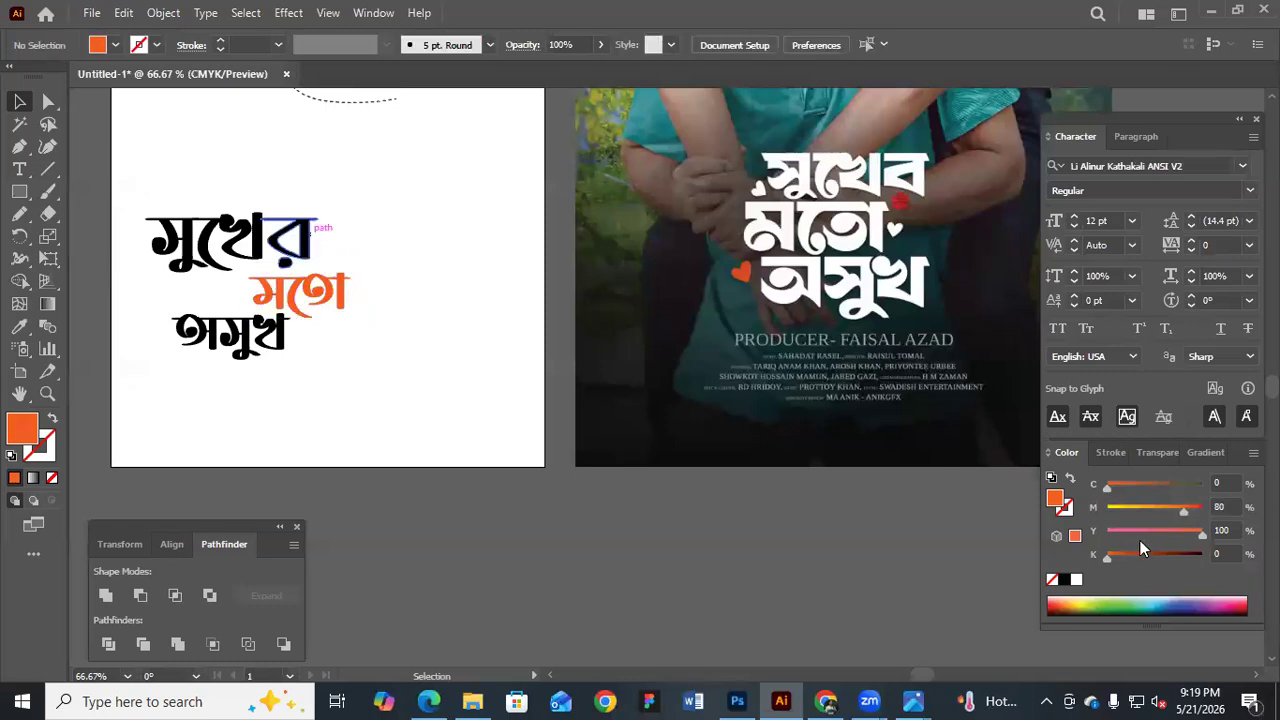
# Fill the word সুখের with red, C 0, M 98.43, Y 100, K 10.59
pyautogui.click(290, 245)
pyautogui.click(1060, 599)
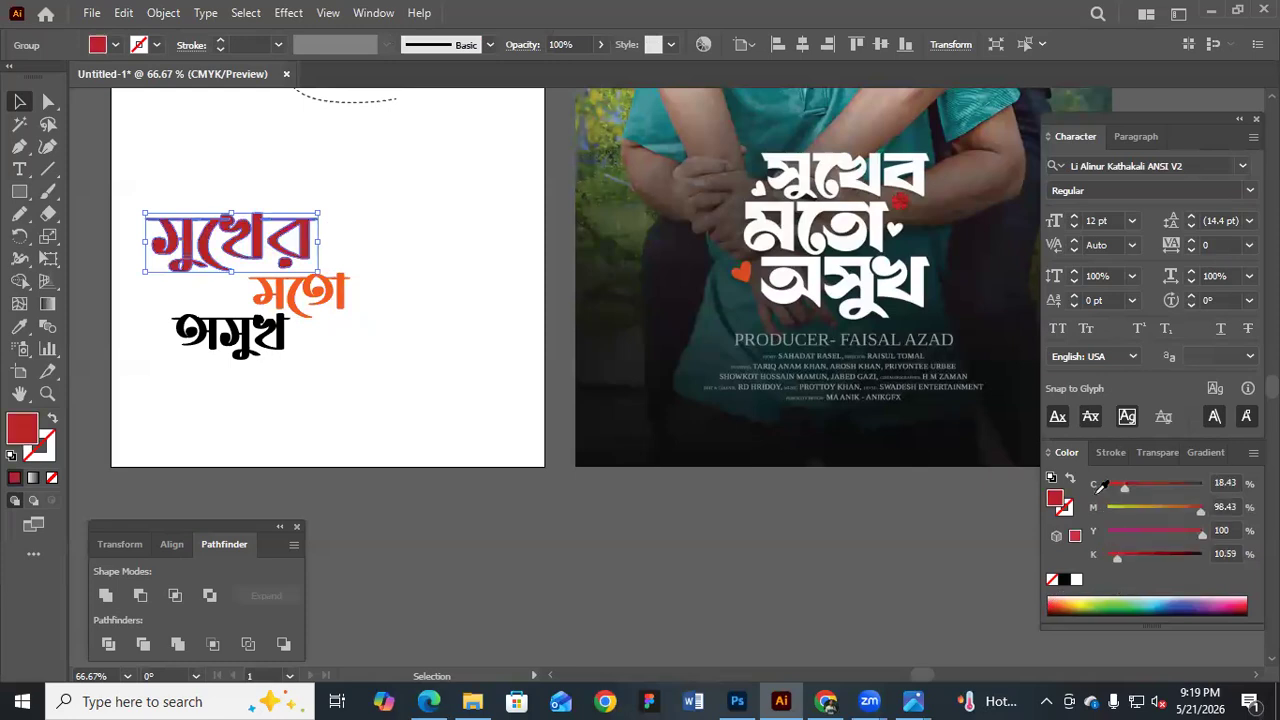
pyautogui.moveTo(1124, 489); pyautogui.dragTo(443, 488)
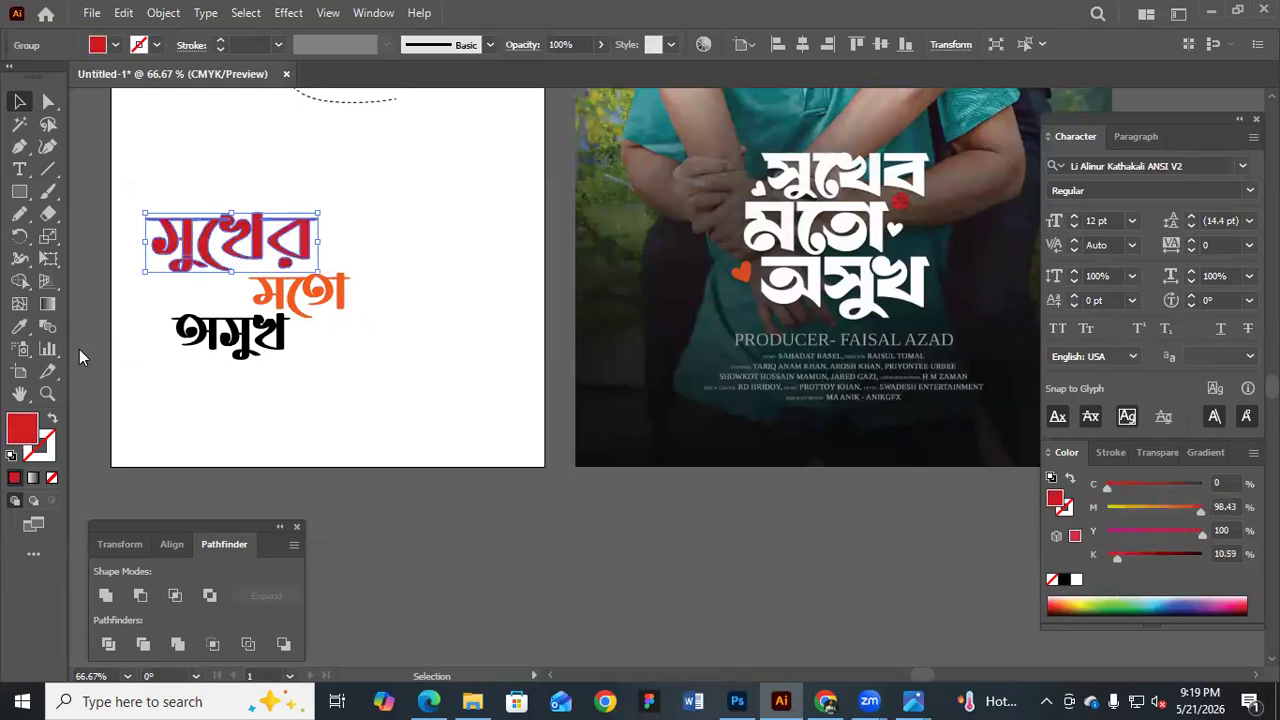
# Match the fill of অসুখ to the red of সুখের with the Eyedropper
pyautogui.click(232, 334)
pyautogui.press('i')
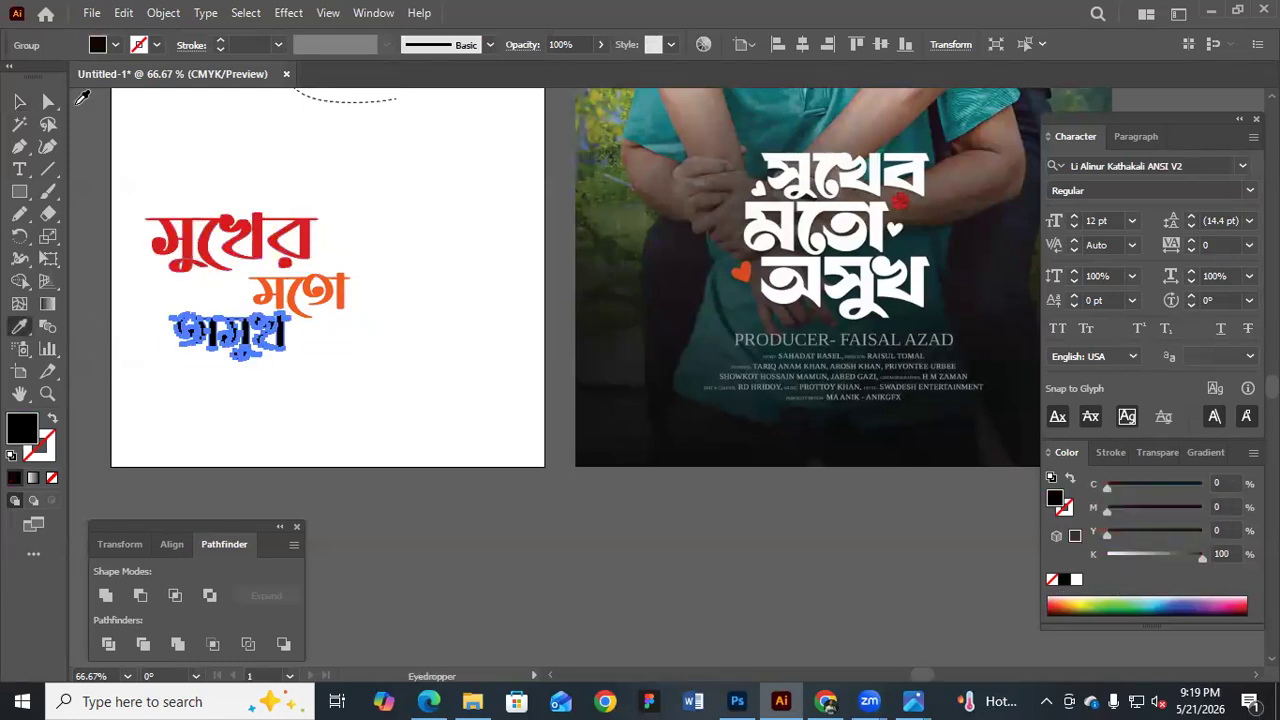
pyautogui.click(270, 228)
pyautogui.click(19, 101)
pyautogui.click(325, 315)
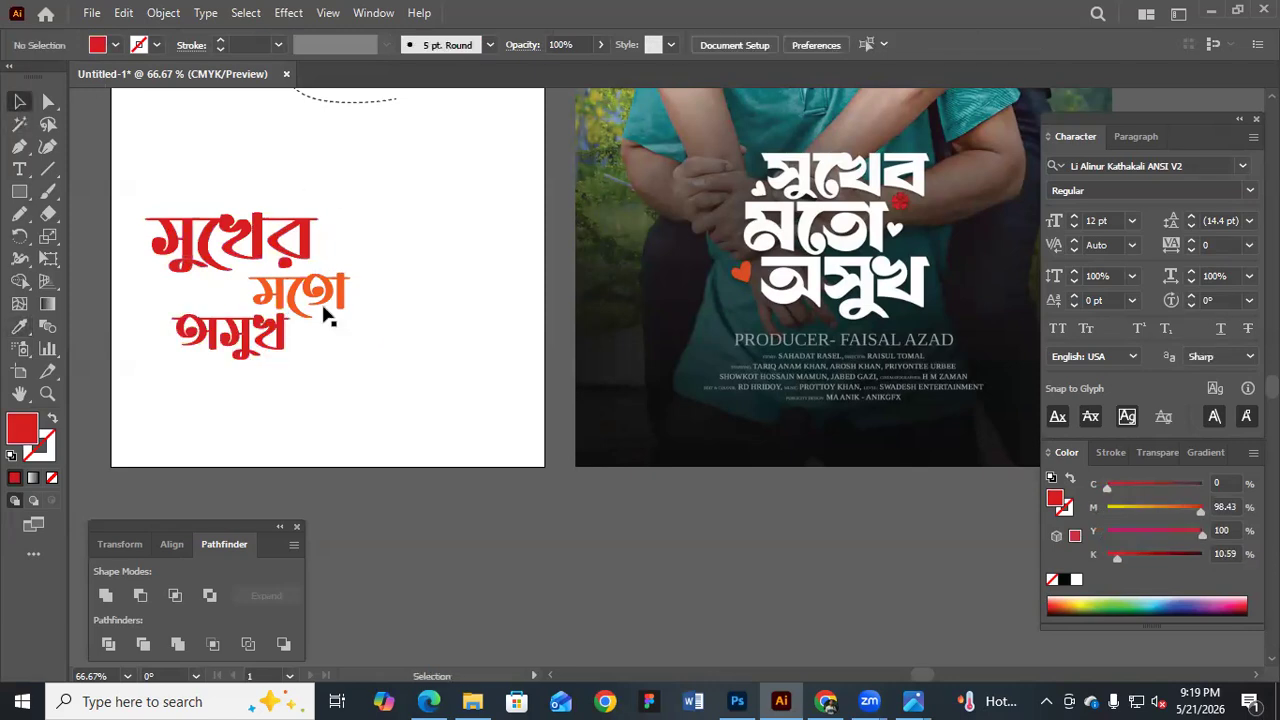
pyautogui.click(347, 268)
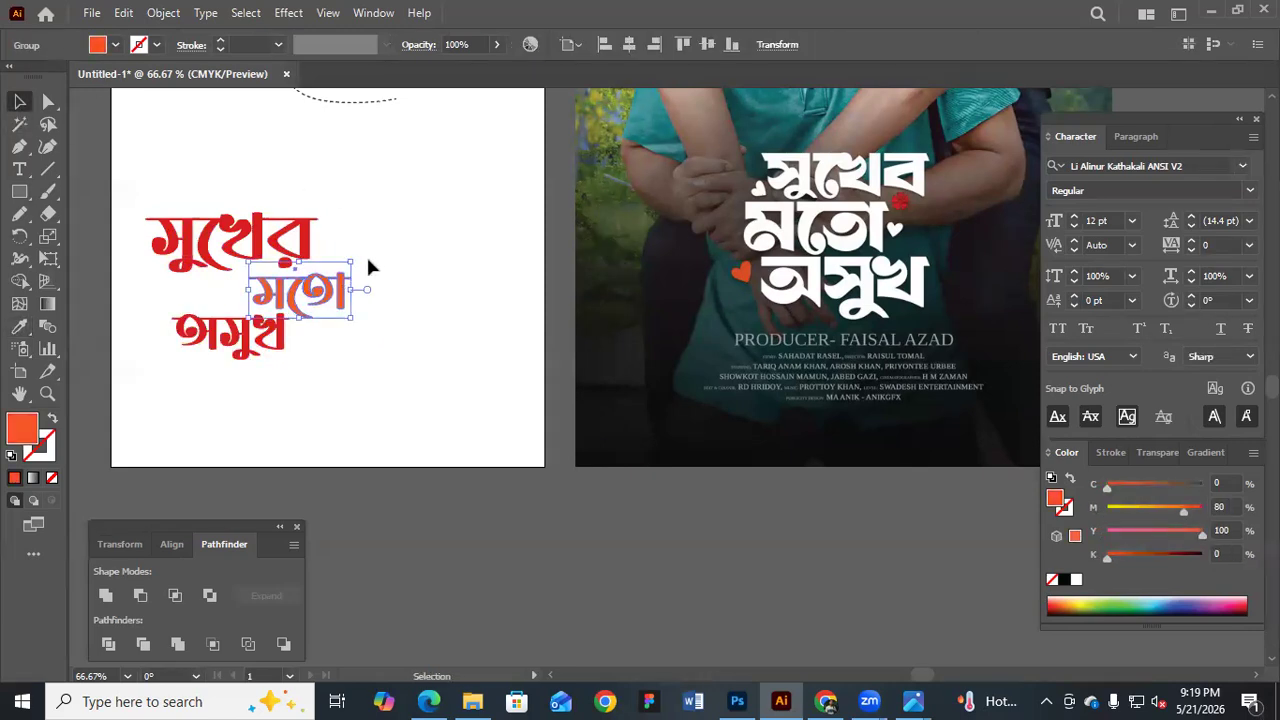
pyautogui.moveTo(350, 290); pyautogui.dragTo(355, 286)
pyautogui.click(430, 318)
# Separate the dot of র in সুখের by ungrouping and releasing its compound path, and cut out the letter's counter with Shape Builder
pyautogui.keyDown('ctrl'); pyautogui.click(528, 280); pyautogui.keyUp('ctrl')
pyautogui.moveTo(528, 280); pyautogui.dragTo(634, 366)
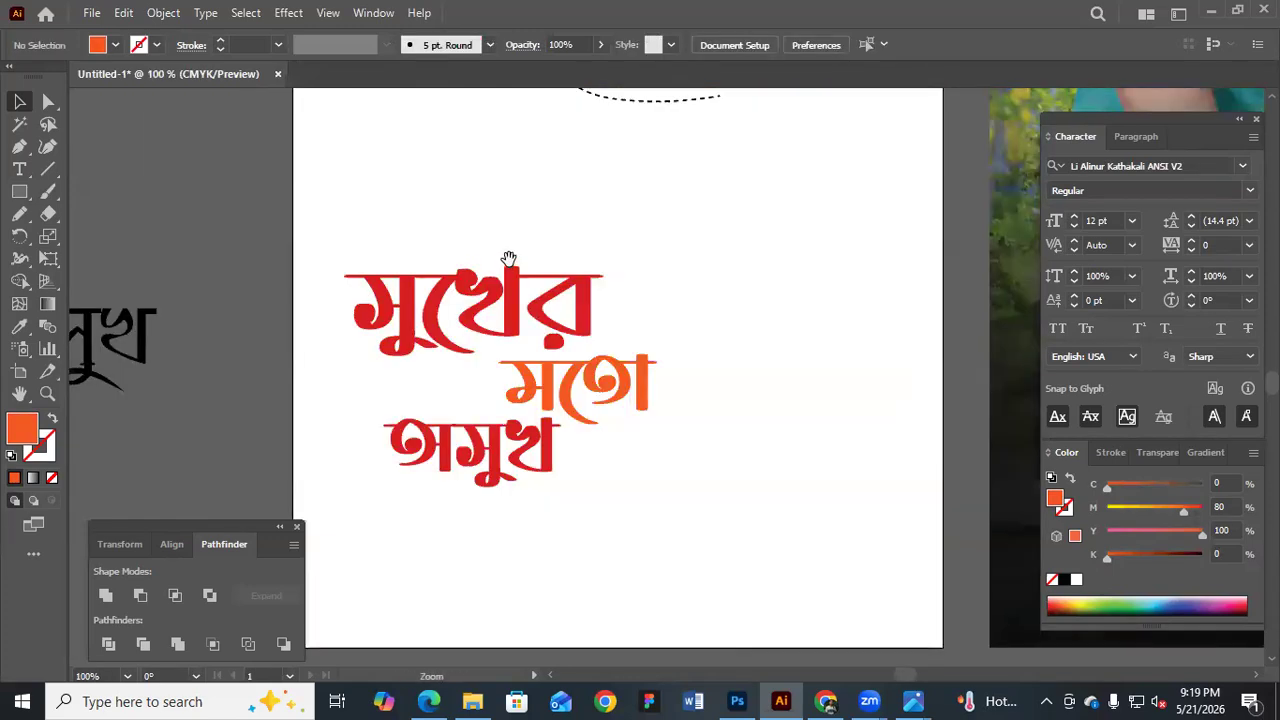
pyautogui.moveTo(606, 496); pyautogui.dragTo(535, 421)
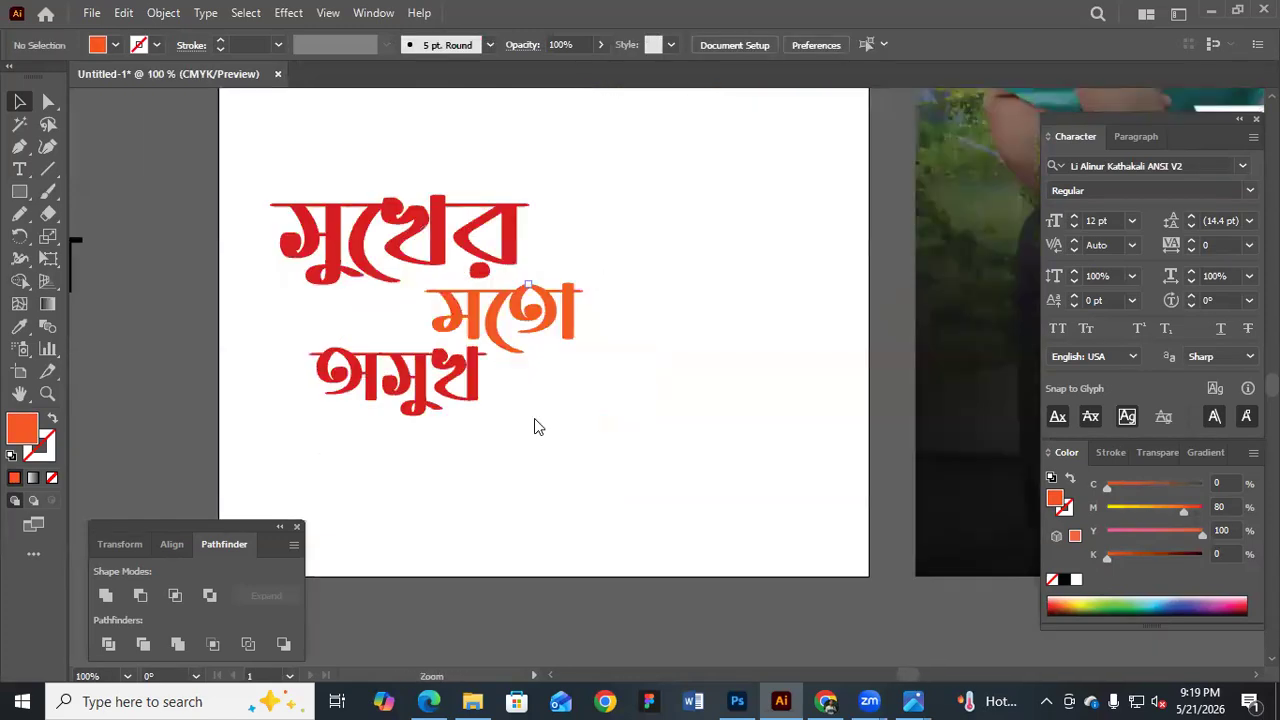
pyautogui.keyDown('ctrl'); pyautogui.click(507, 270); pyautogui.keyUp('ctrl')
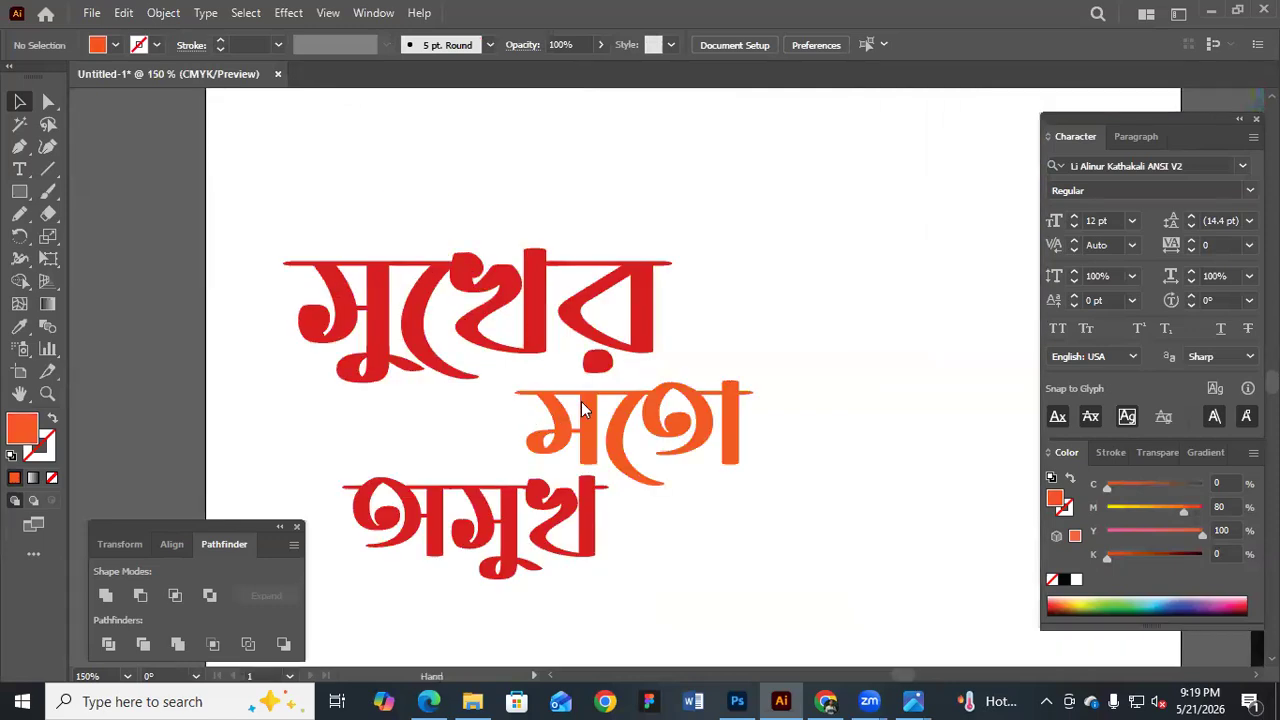
pyautogui.moveTo(692, 496); pyautogui.dragTo(568, 399)
pyautogui.rightClick(471, 267)
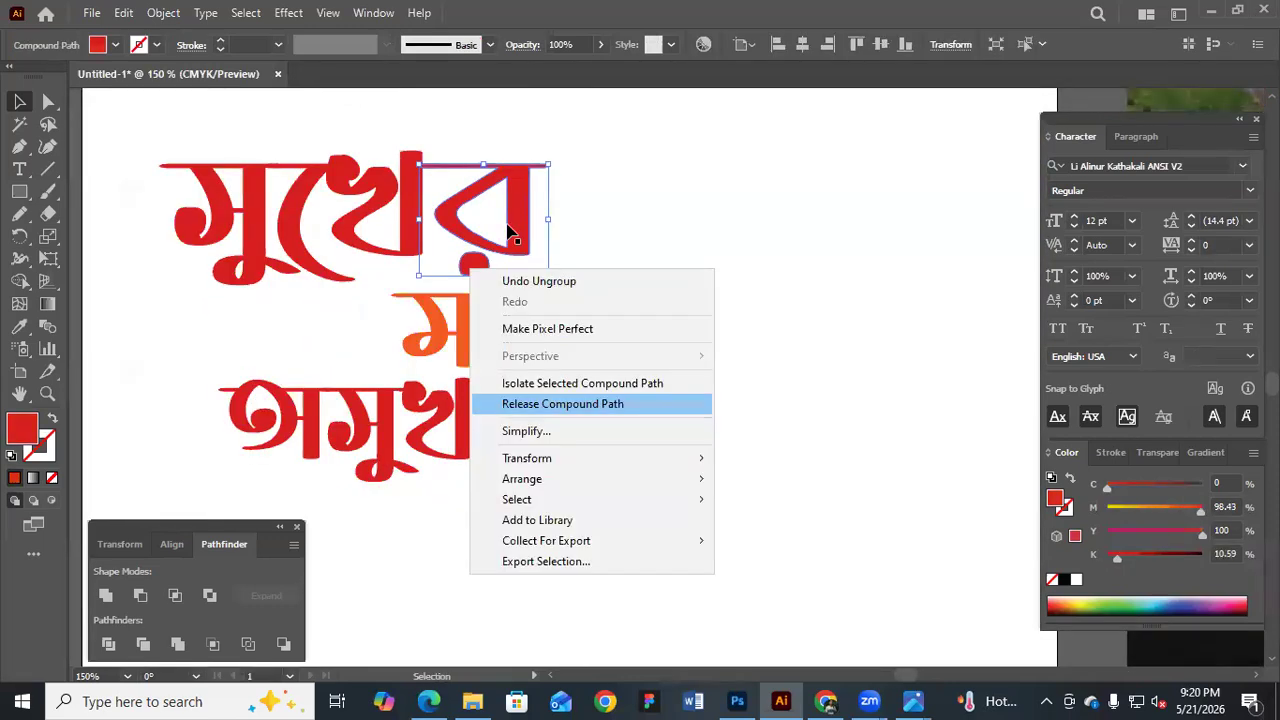
pyautogui.click(563, 404)
pyautogui.click(600, 215)
pyautogui.click(490, 210)
pyautogui.moveTo(573, 178); pyautogui.dragTo(490, 210)
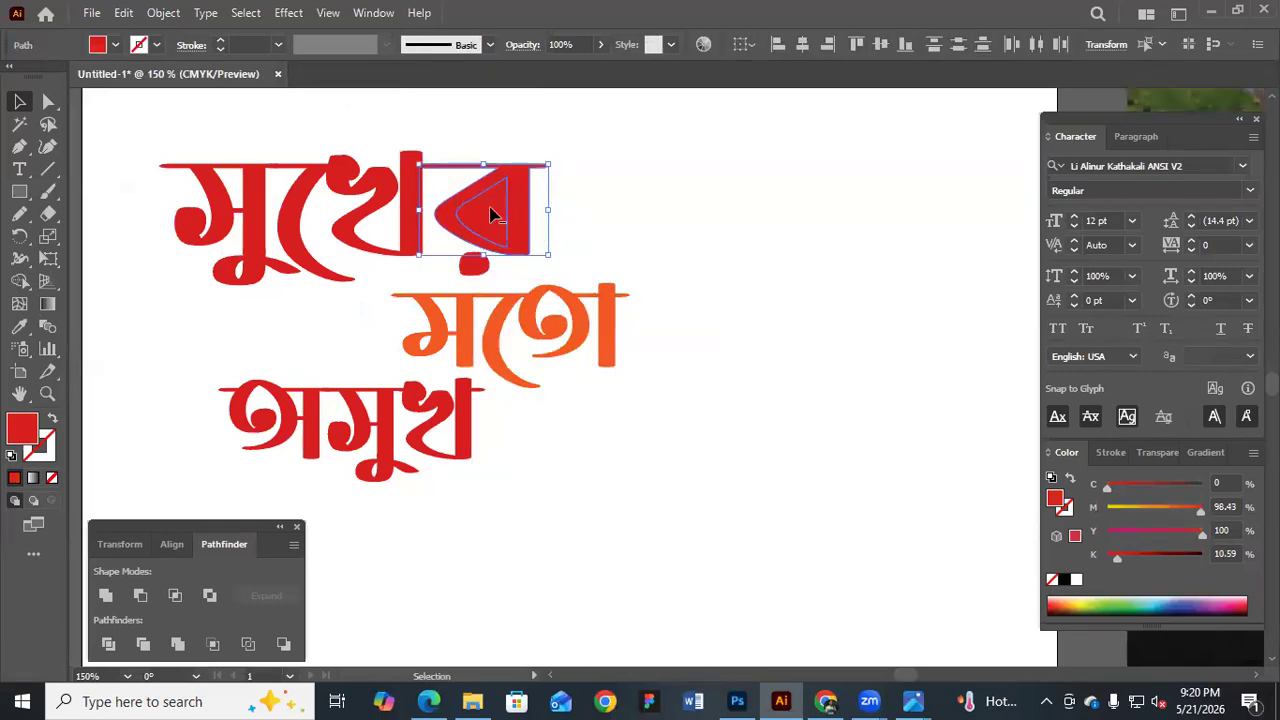
pyautogui.hotkey('shift', 'm')
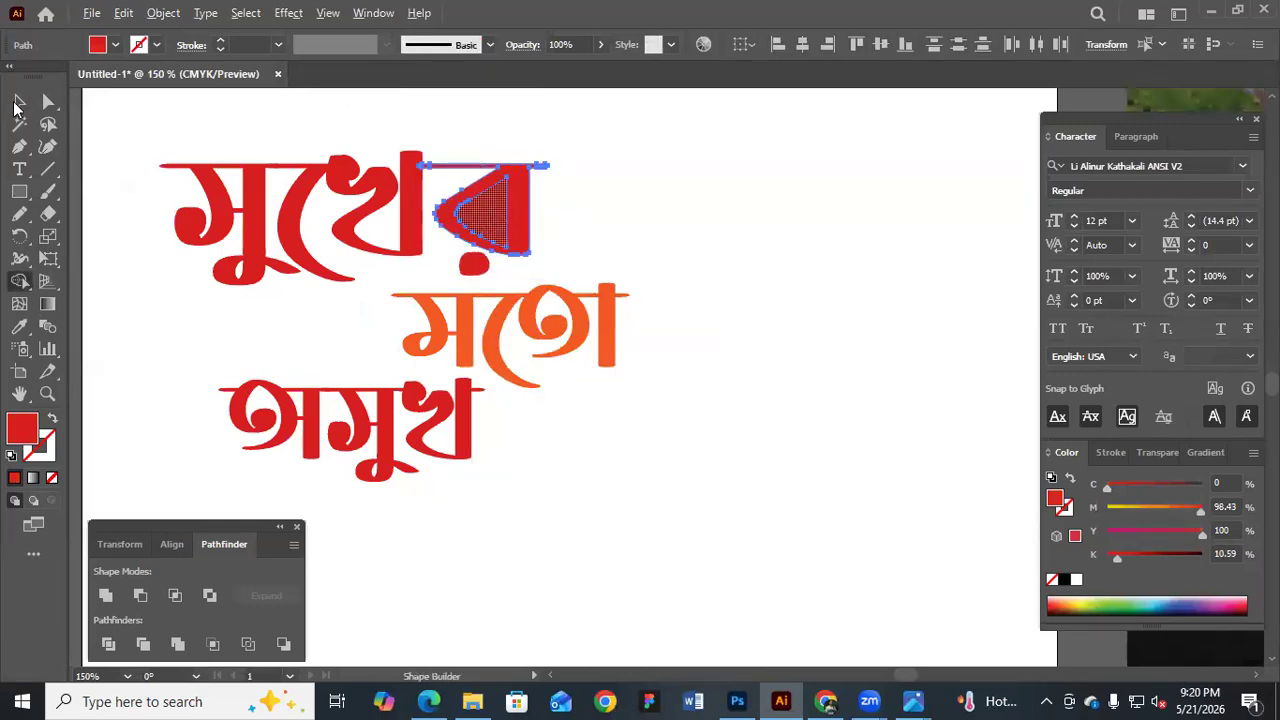
pyautogui.keyDown('alt'); pyautogui.click(487, 216); pyautogui.keyUp('alt')
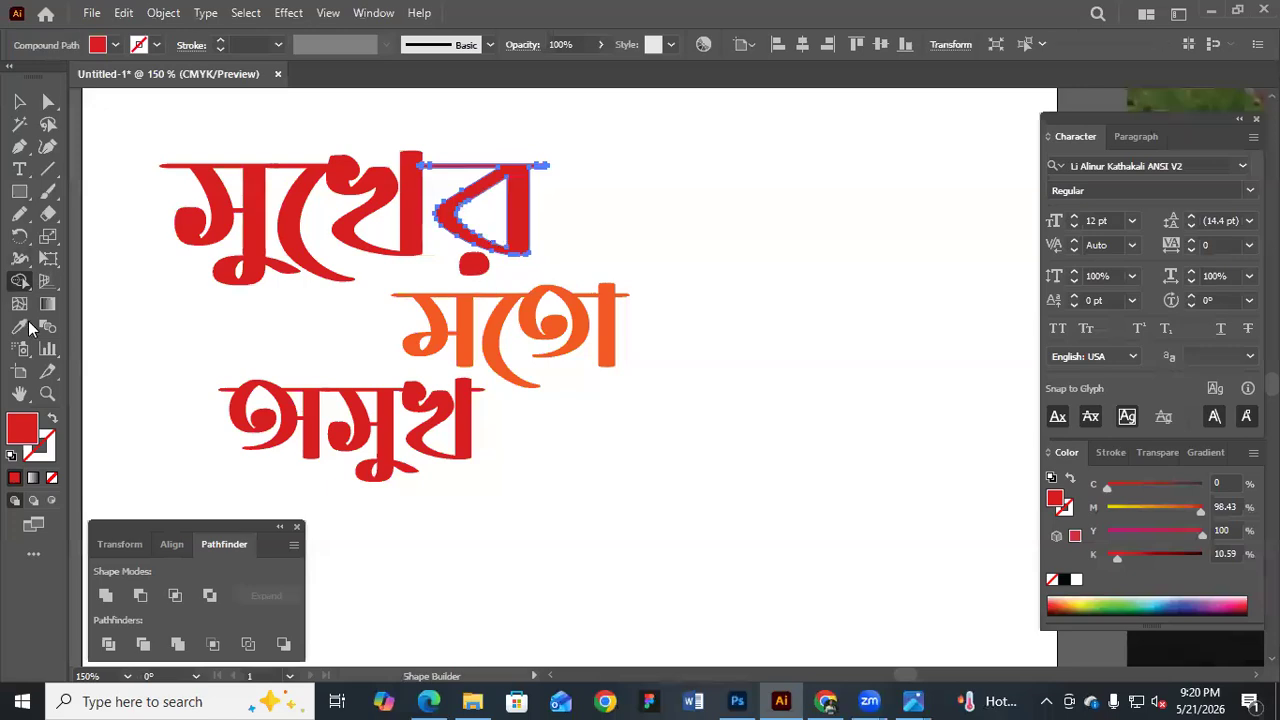
# Recolour the separated dot below র in সুখের to black
pyautogui.click(20, 102)
pyautogui.click(476, 267)
pyautogui.click(24, 326)
pyautogui.click(457, 314)
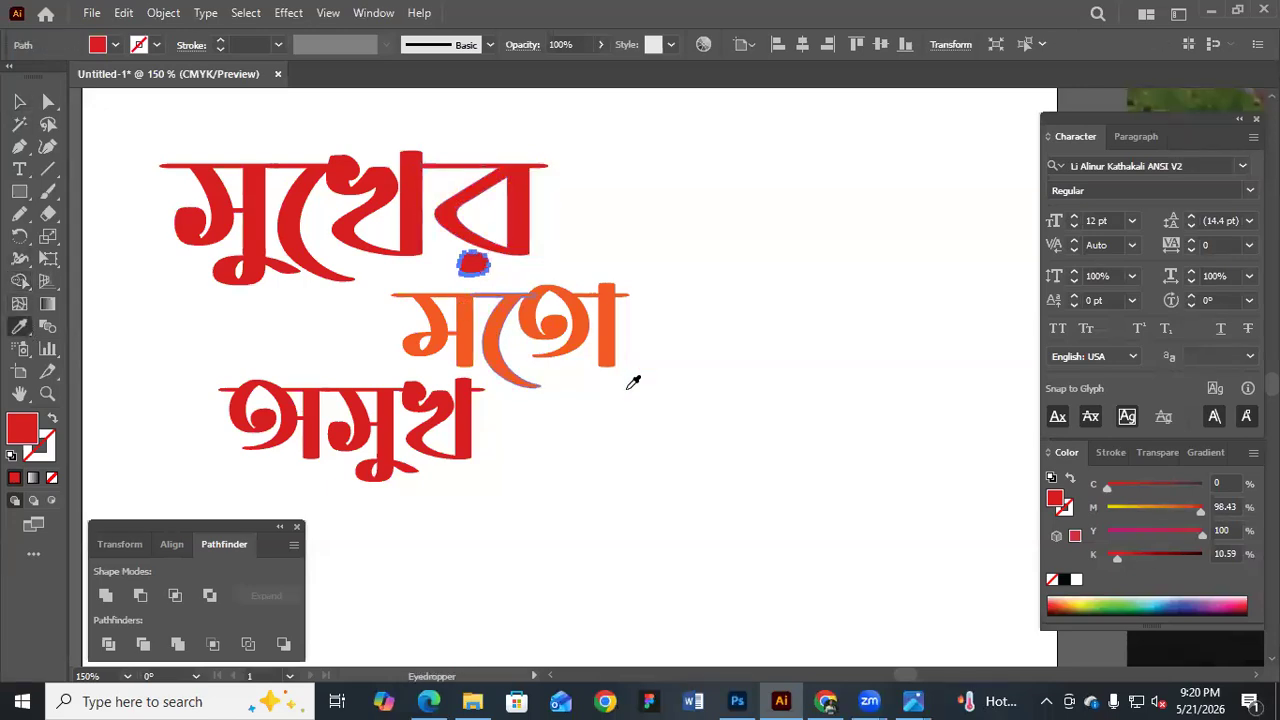
pyautogui.click(812, 511)
pyautogui.click(17, 104)
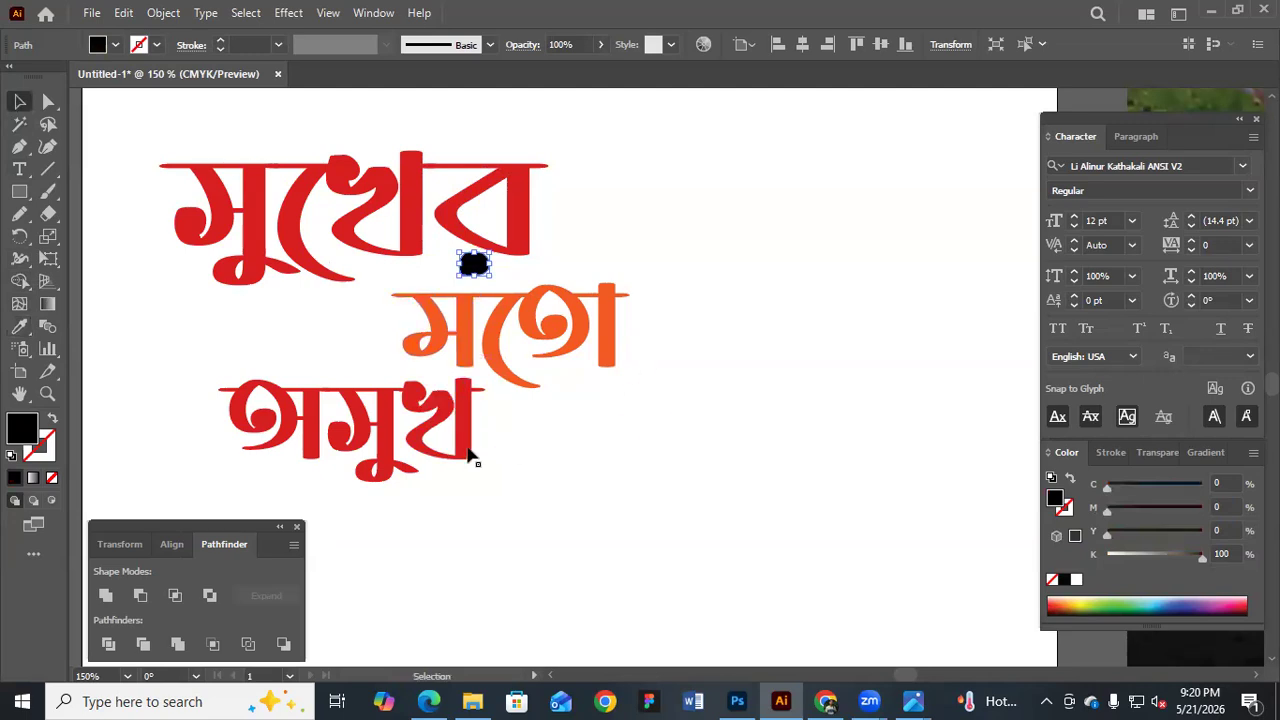
# Match the fill of অসুখ to the black dot below র with the Eyedropper
pyautogui.moveTo(518, 470); pyautogui.dragTo(192, 421)
pyautogui.press('i')
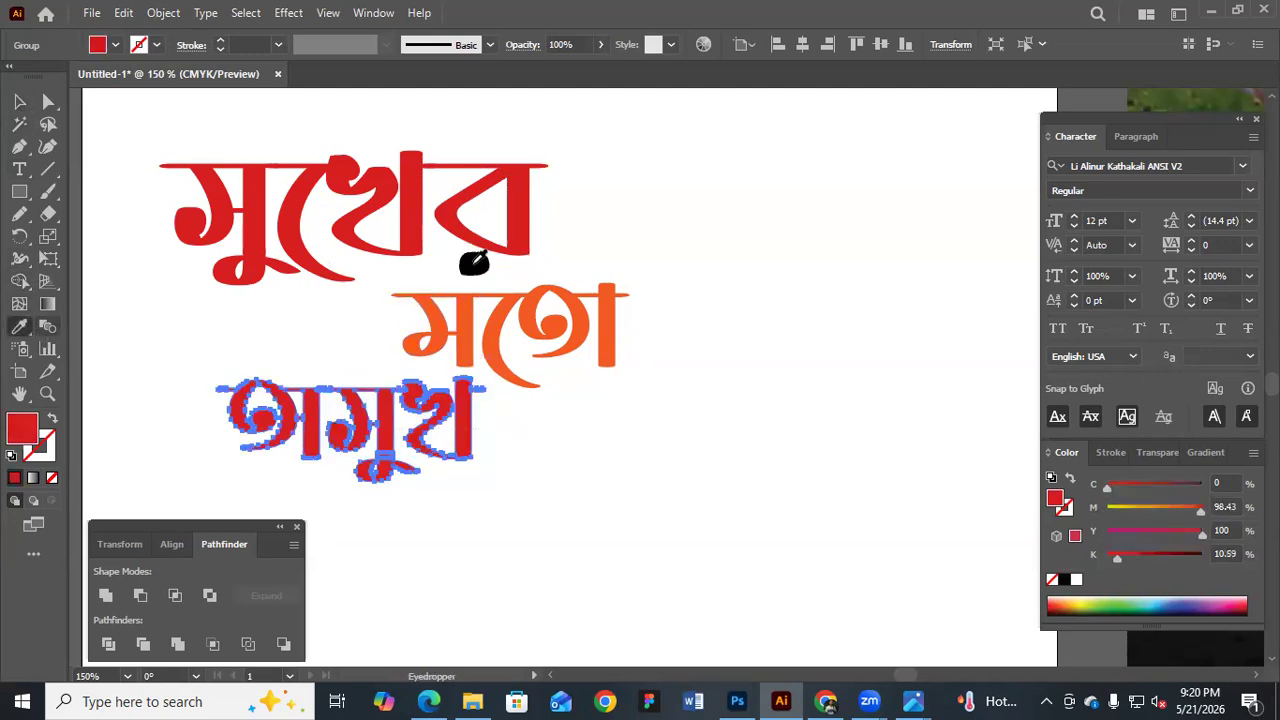
pyautogui.click(470, 265)
pyautogui.press('v')
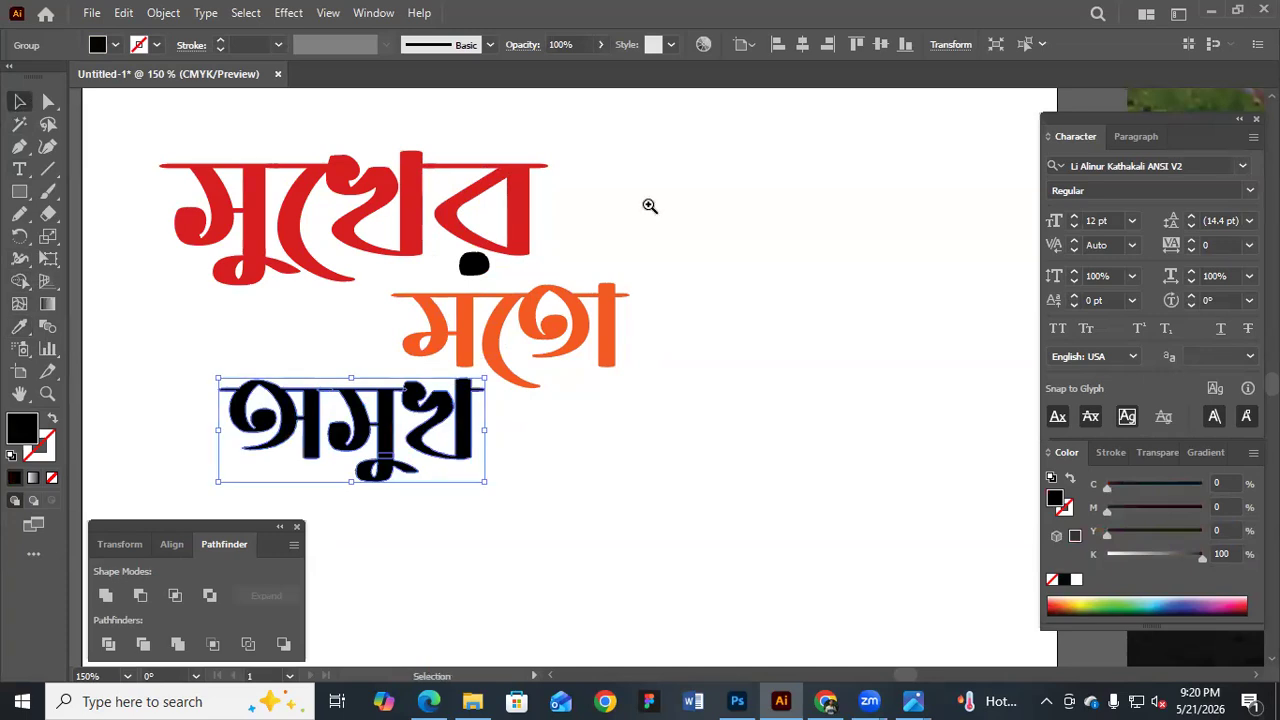
pyautogui.click(648, 205)
# Ungroup the orange word মতো into its separate letters
pyautogui.keyDown('ctrl'); pyautogui.keyDown('alt'); pyautogui.click(648, 205); pyautogui.keyUp('alt'); pyautogui.keyUp('ctrl')
pyautogui.moveTo(482, 281); pyautogui.dragTo(403, 257)
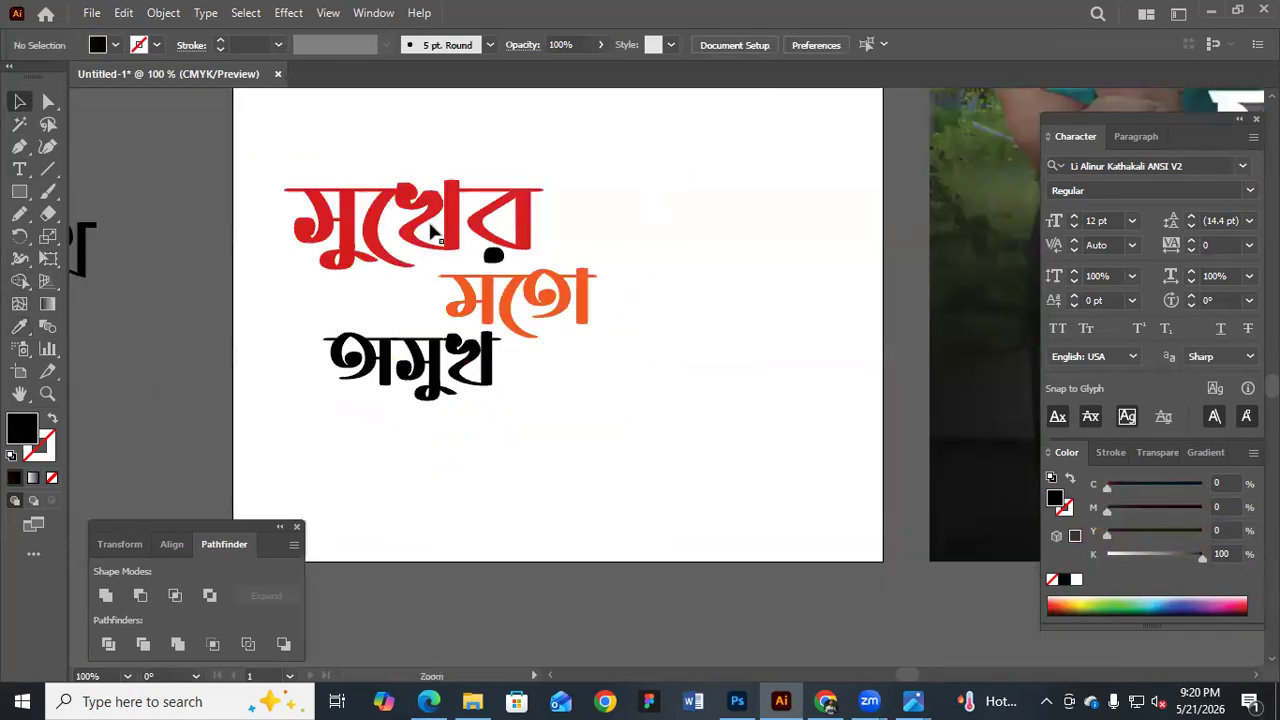
pyautogui.keyDown('ctrl'); pyautogui.click(585, 405); pyautogui.keyUp('ctrl')
pyautogui.click(601, 375)
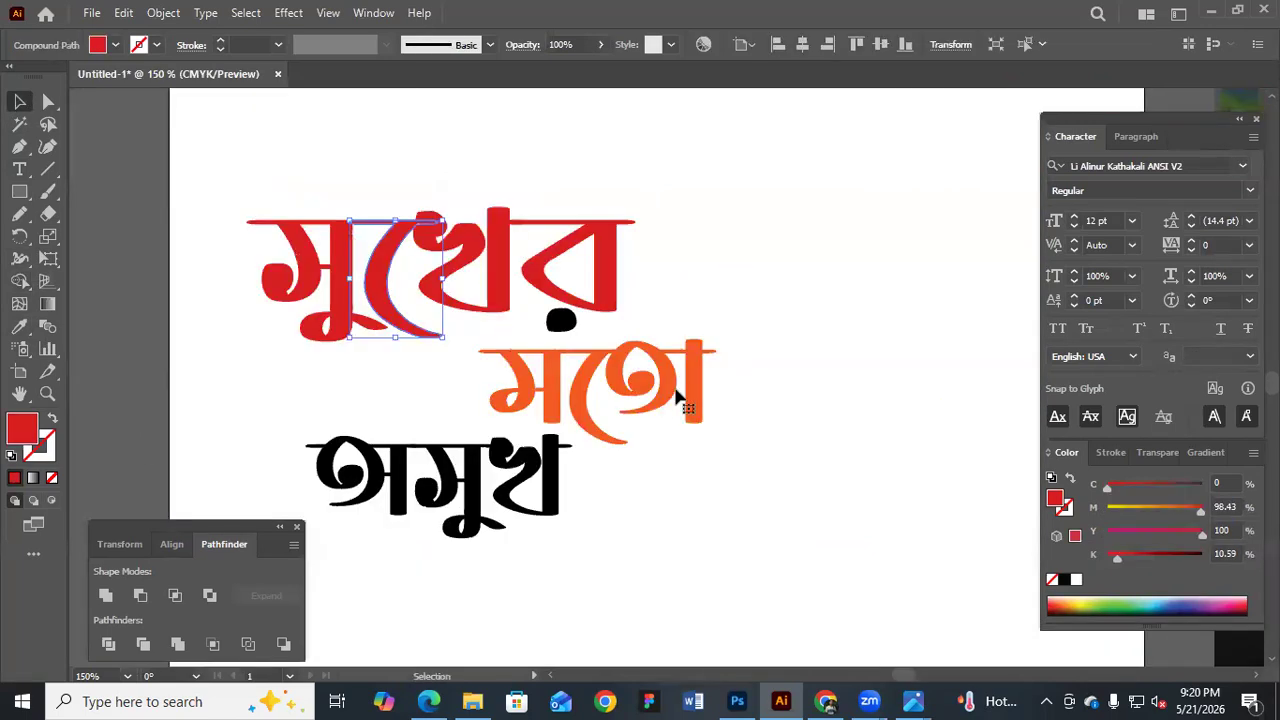
pyautogui.click(537, 396)
pyautogui.click(500, 366)
pyautogui.rightClick(642, 373)
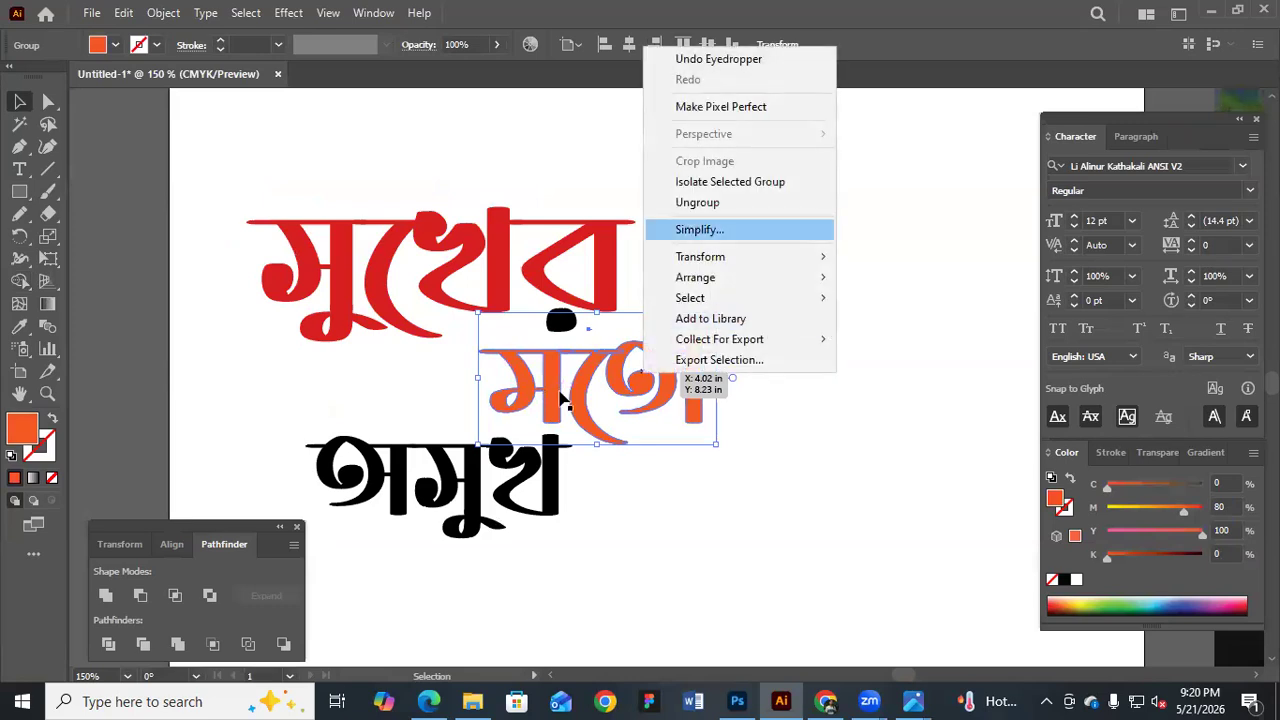
pyautogui.click(697, 202)
# Try scaling down the letter ম in মতো and undo the changes
pyautogui.click(482, 352)
pyautogui.moveTo(488, 356); pyautogui.dragTo(550, 383)
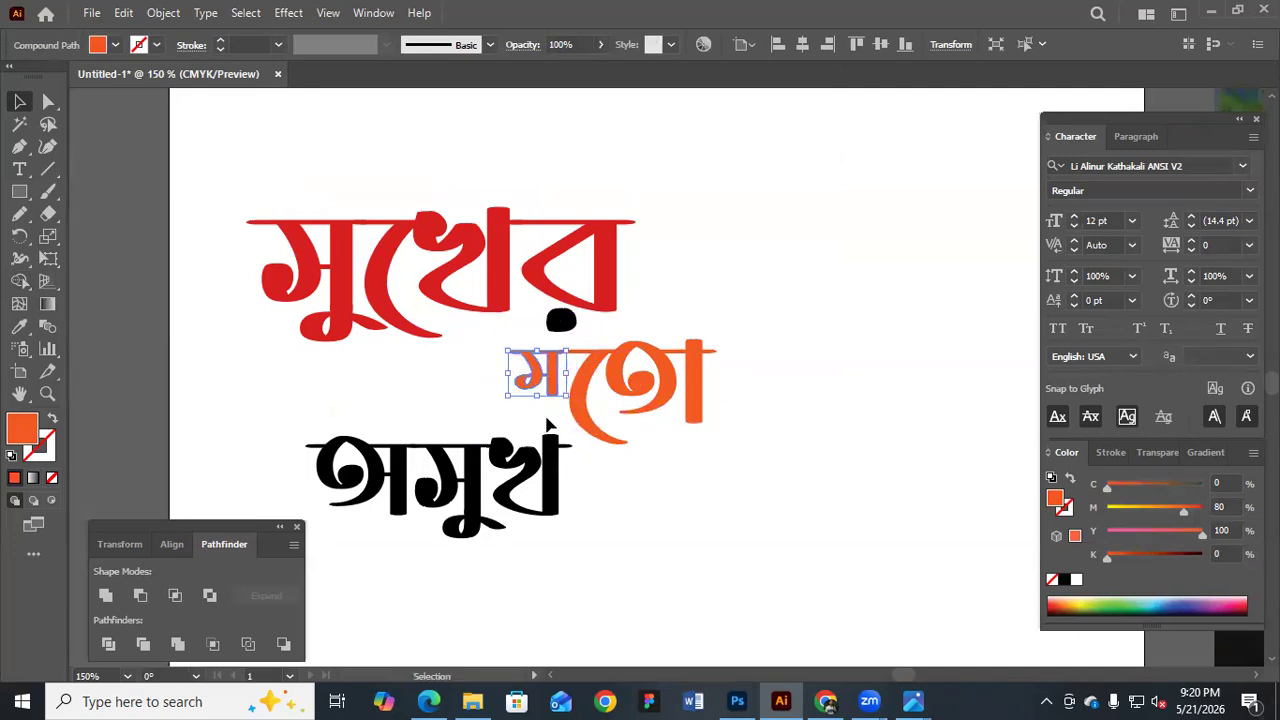
pyautogui.click(548, 423)
pyautogui.moveTo(551, 440); pyautogui.dragTo(551, 402)
pyautogui.hotkey('ctrl', 'z')
pyautogui.hotkey('ctrl', 'z')
pyautogui.click(705, 455)
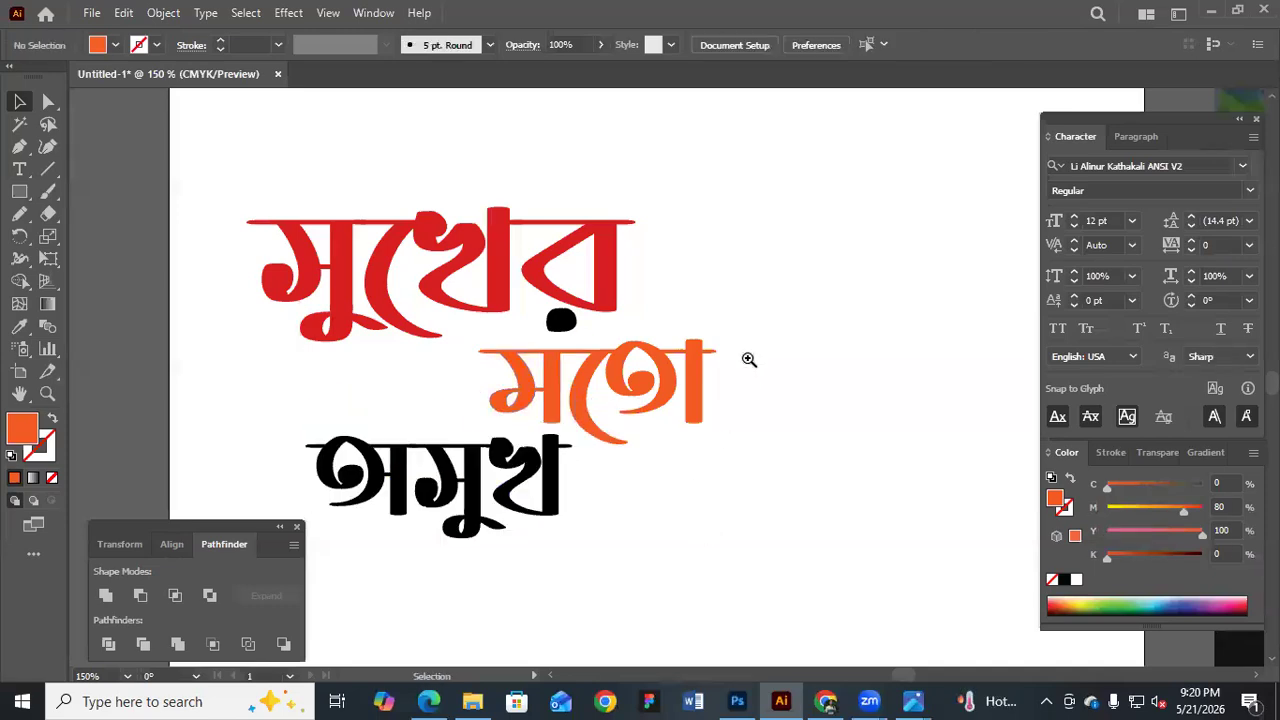
pyautogui.hotkey('ctrl', '-')
pyautogui.hotkey('ctrl', '-')
pyautogui.moveTo(607, 342); pyautogui.dragTo(478, 315)
pyautogui.moveTo(366, 343); pyautogui.dragTo(299, 343)
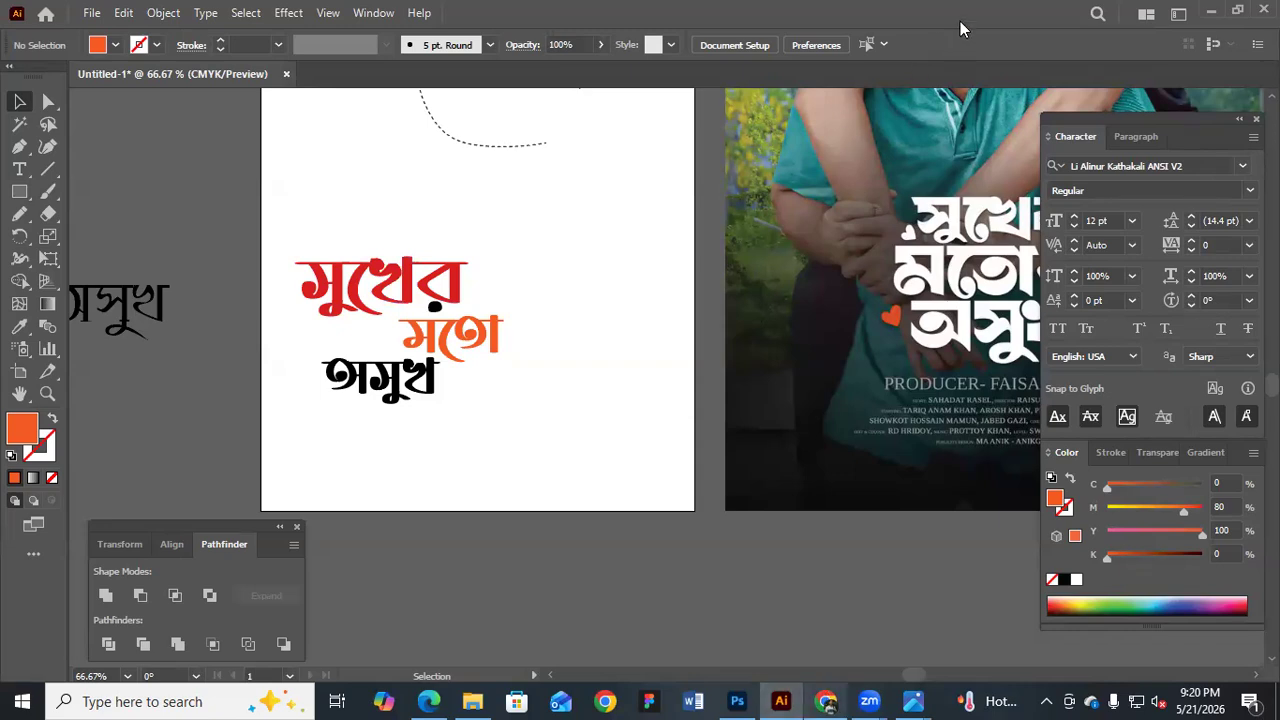
# Switch to Chrome and search Google Images for "sad man vector" in a new tab, browsing for a seated silhouette
pyautogui.hotkey('alt', 'Tab')
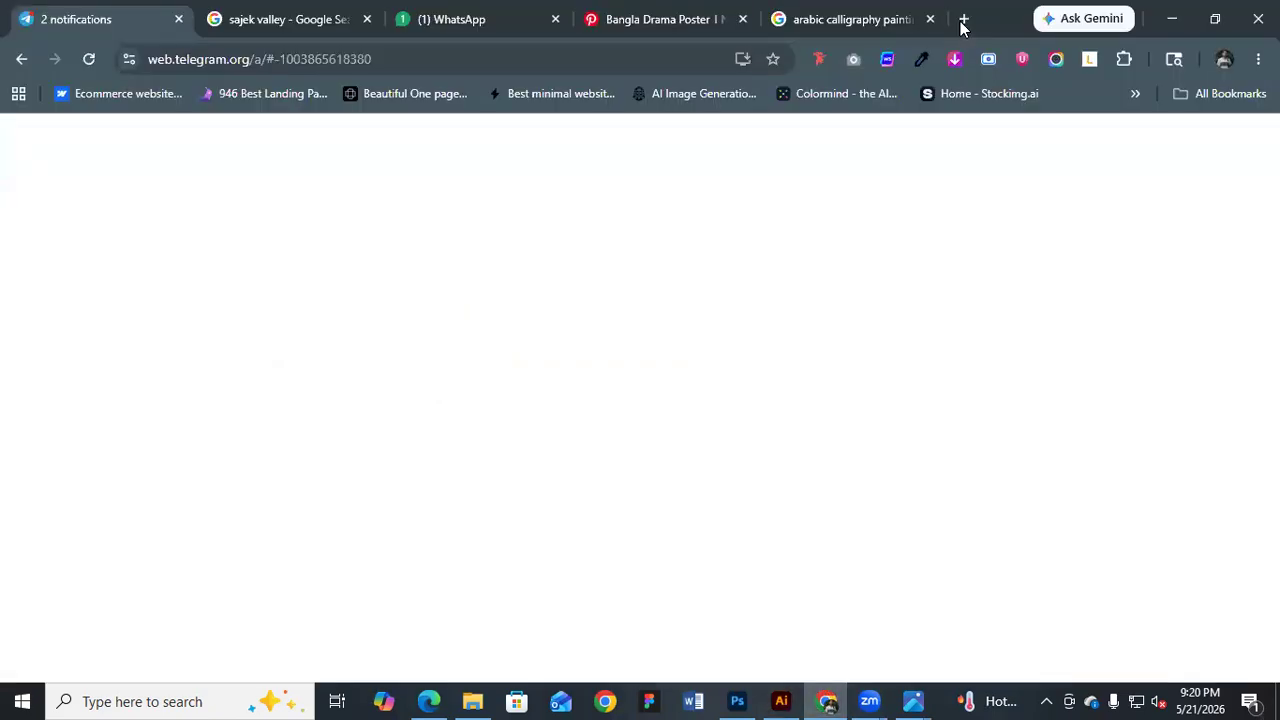
pyautogui.click(961, 22)
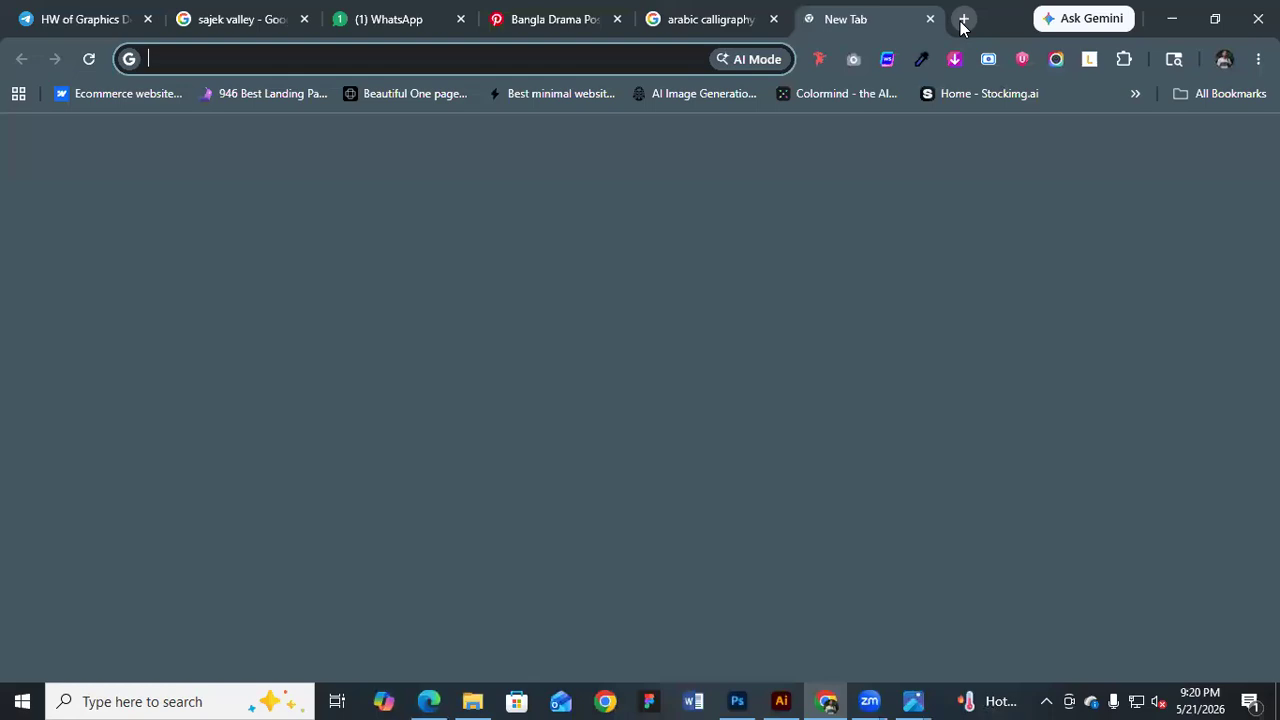
pyautogui.write('y,w')
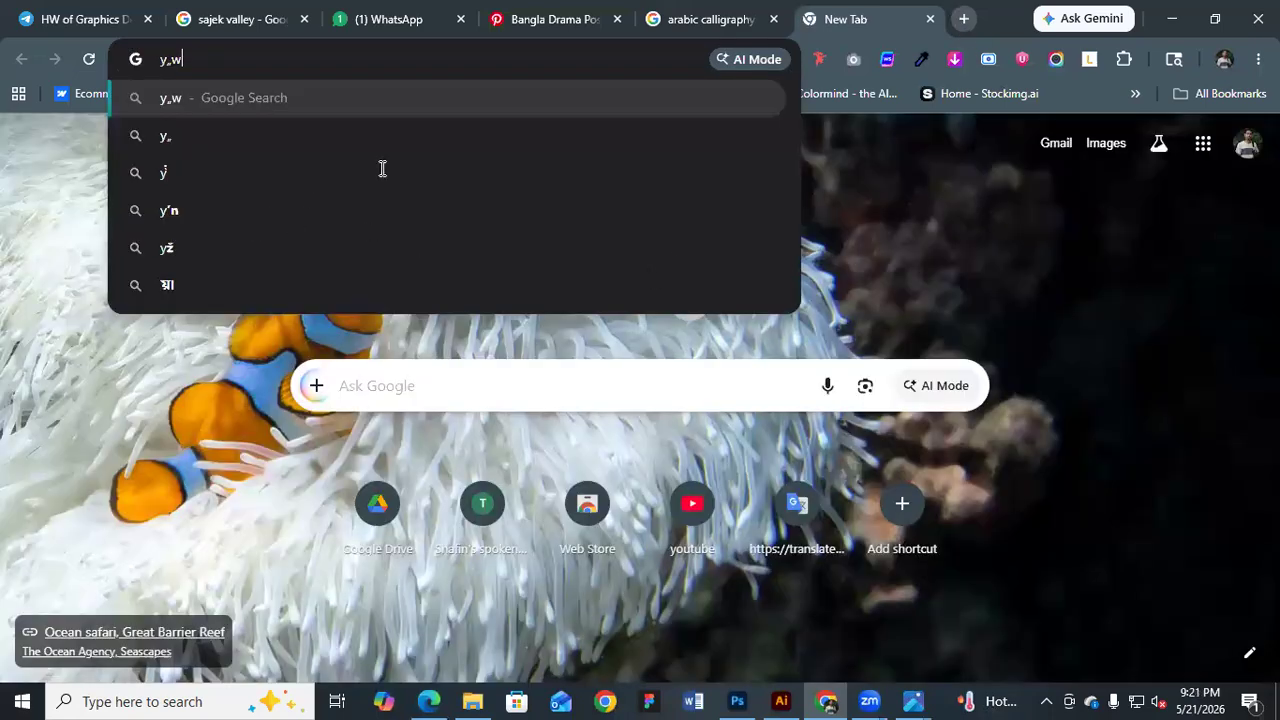
pyautogui.press('BackSpace')
pyautogui.press('BackSpace')
pyautogui.press('BackSpace')
pyautogui.write('sad man')
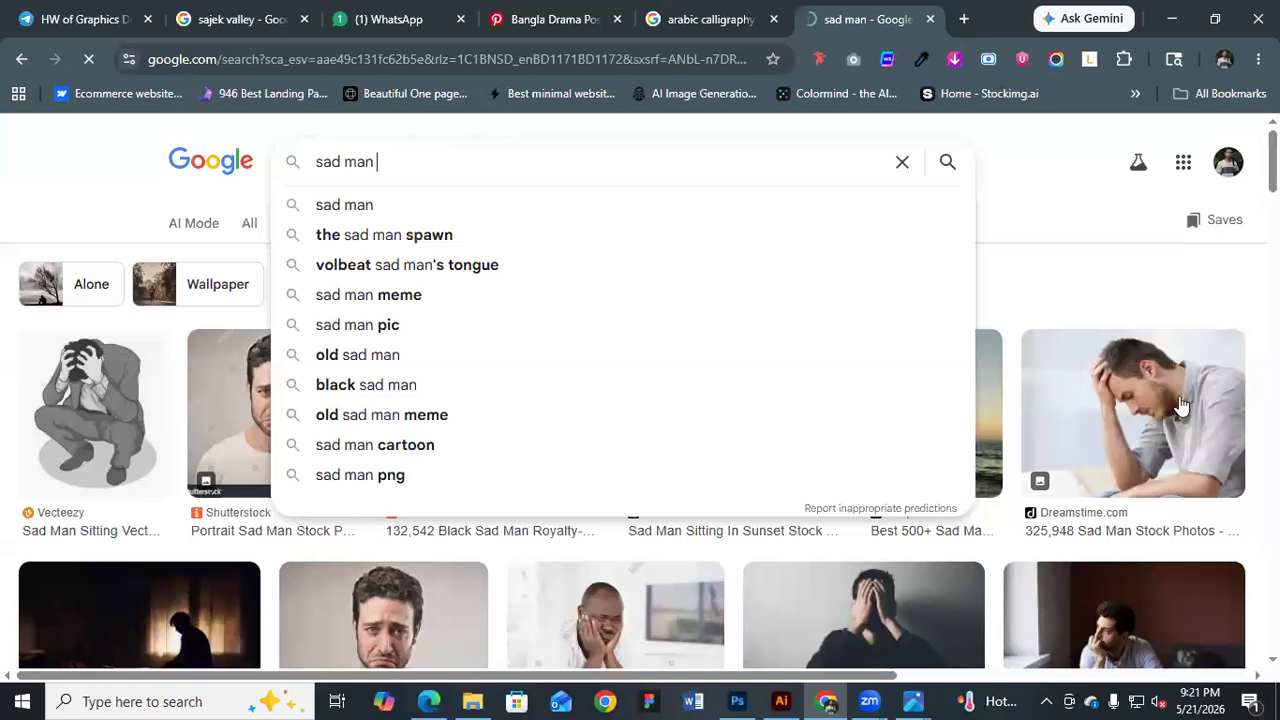
pyautogui.write('vector')
pyautogui.press('Return')
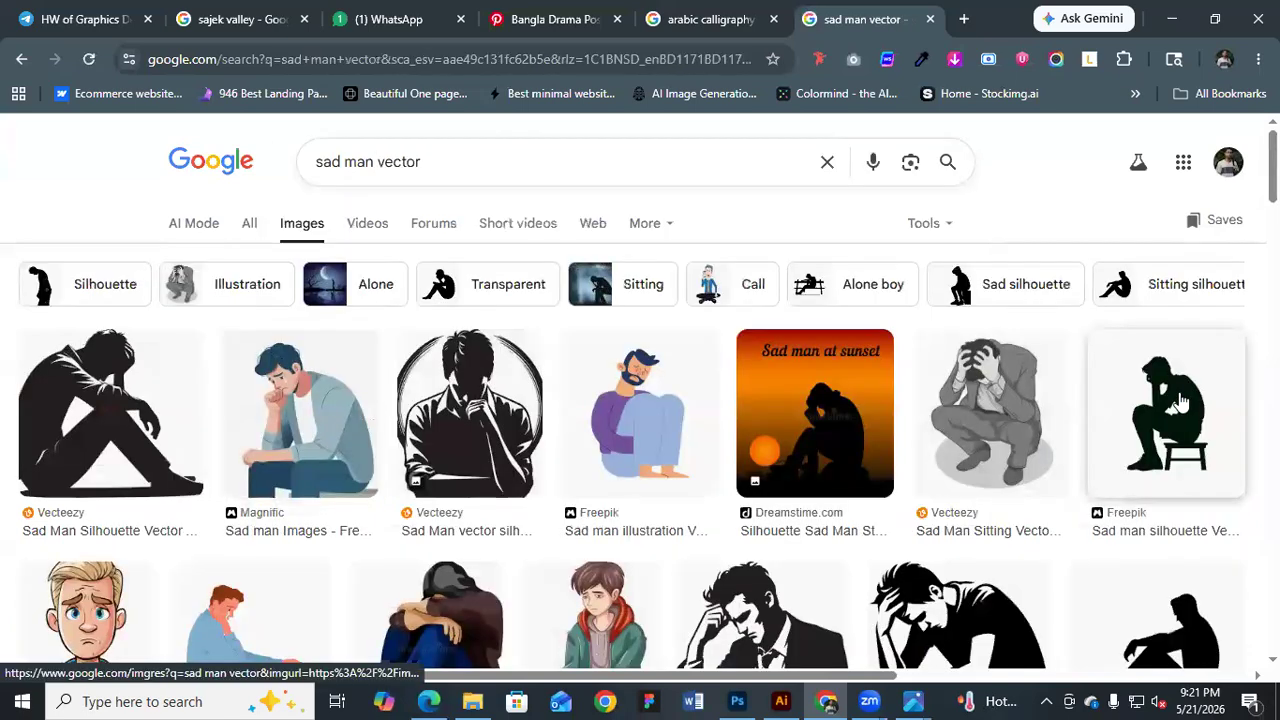
pyautogui.scroll(-3, 1180, 358)
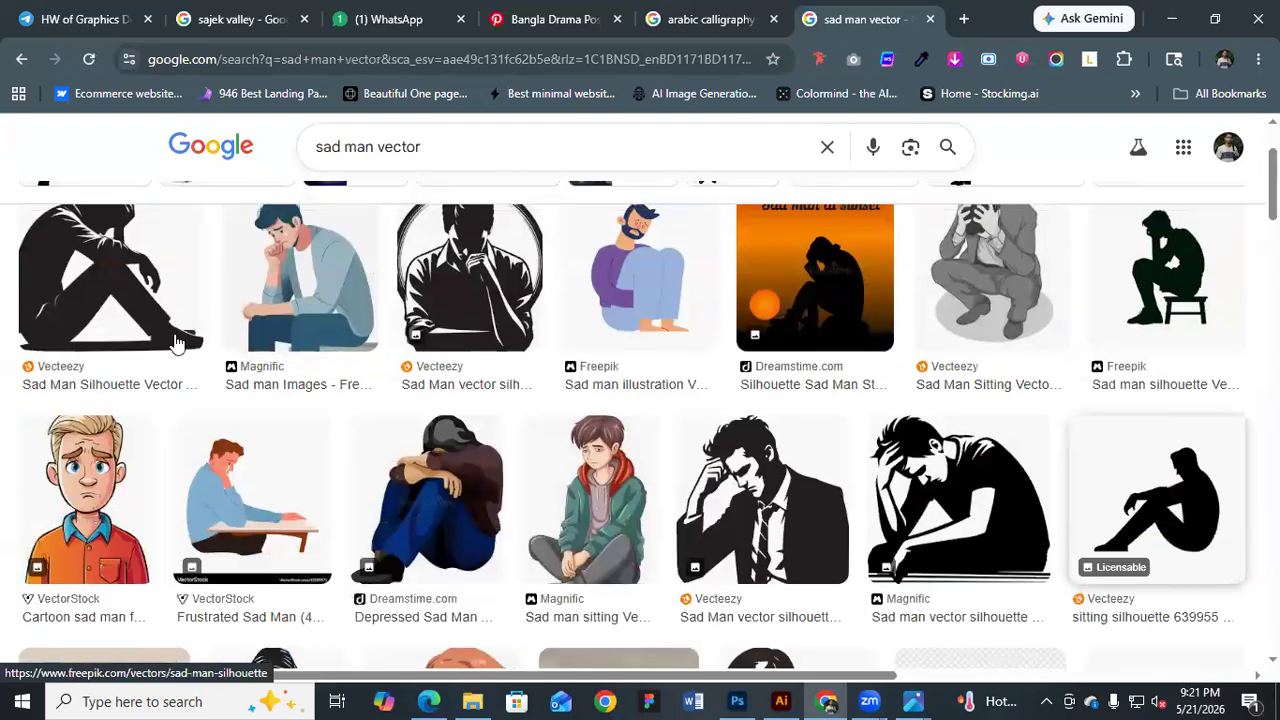
pyautogui.scroll(1, 175, 346)
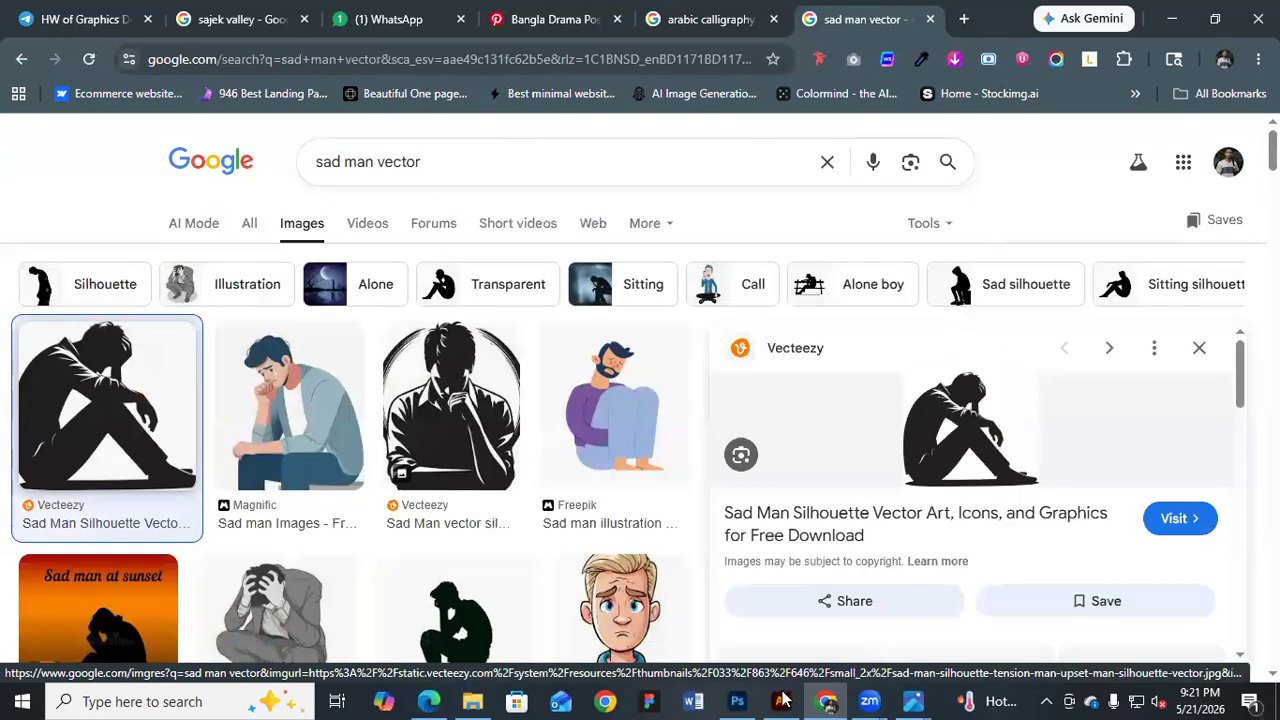
# Copy the Vecteezy seated sad man silhouette at full size and paste it into the Illustrator document
pyautogui.rightClick(953, 430)
pyautogui.click(1055, 465)
pyautogui.click(878, 19)
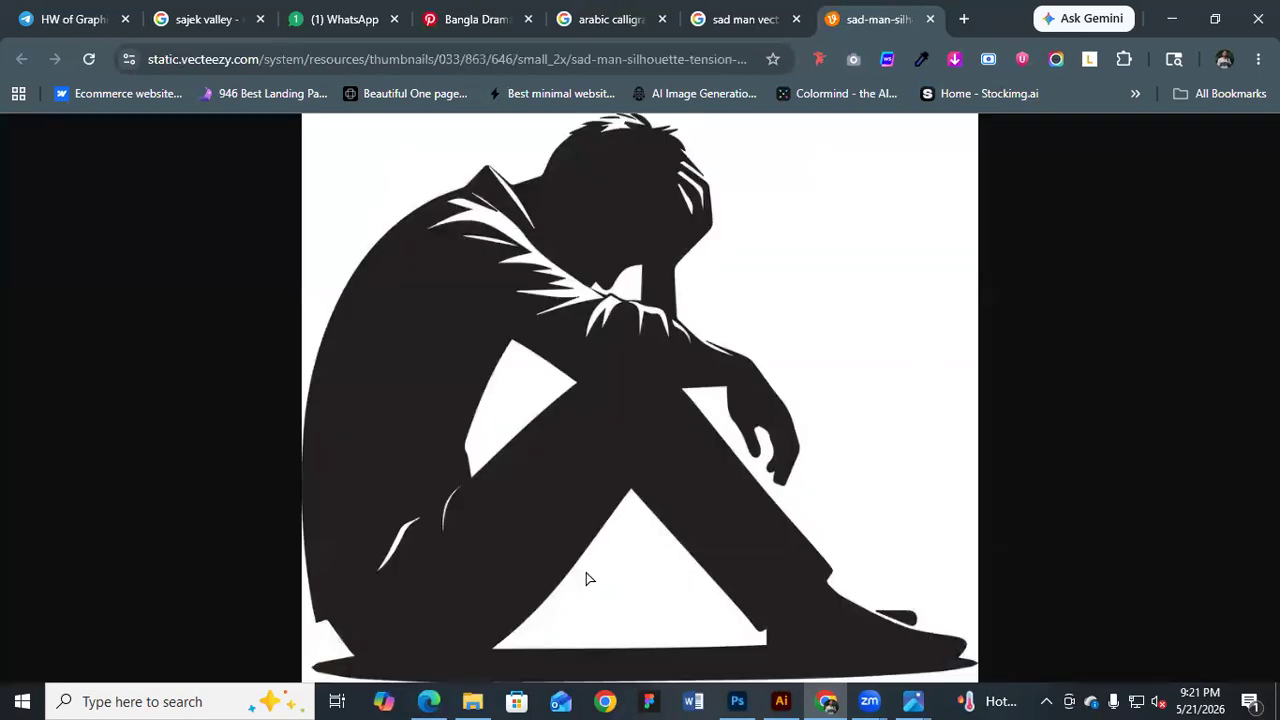
pyautogui.hotkey('alt', 'Tab')
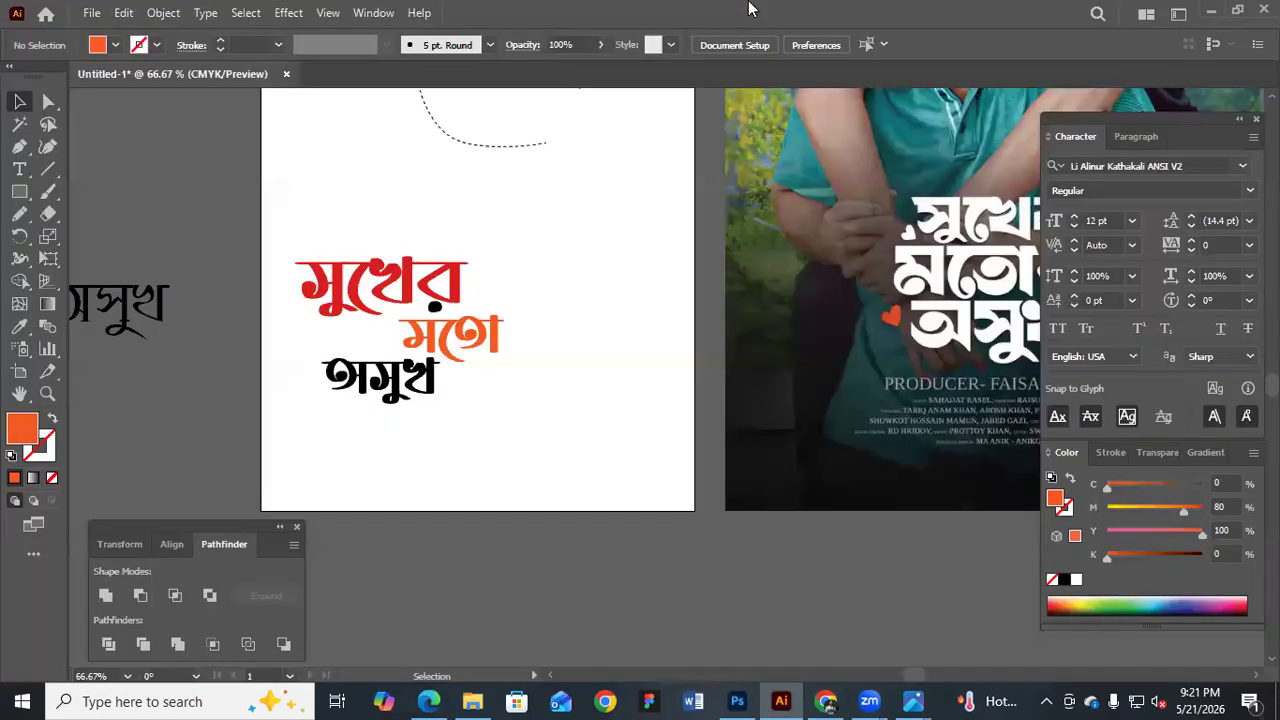
pyautogui.hotkey('ctrl', 'v')
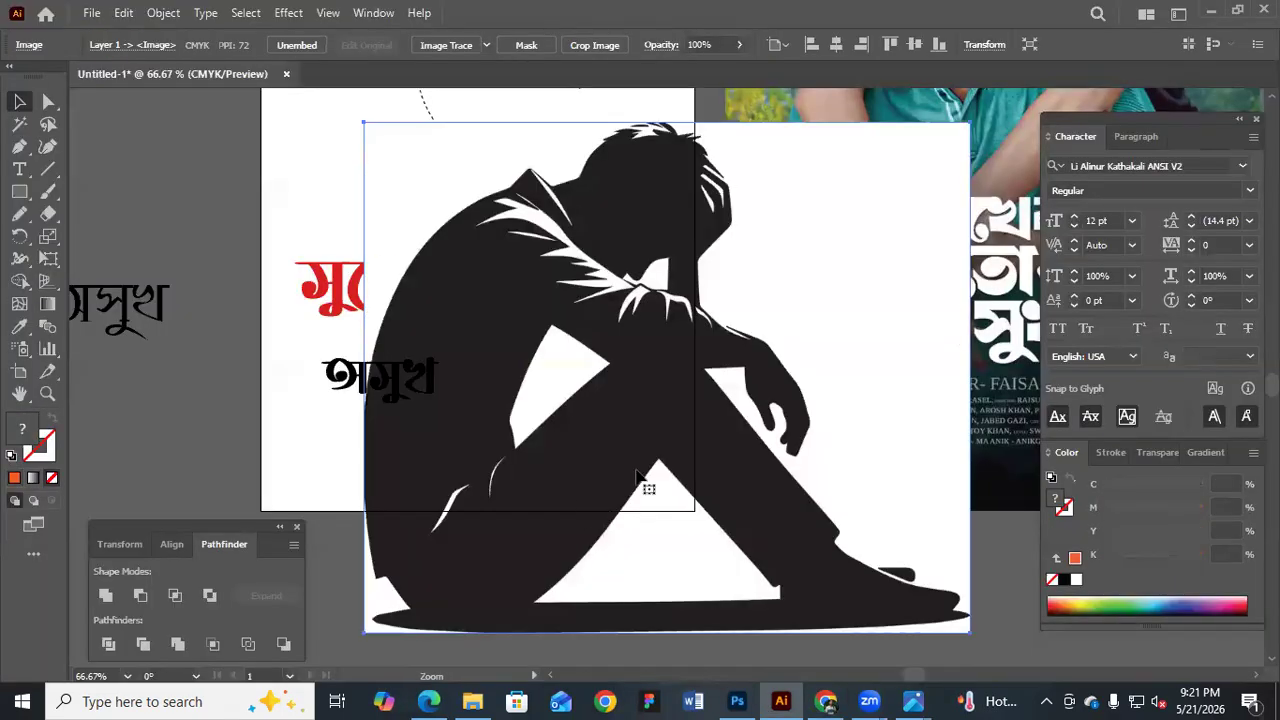
# Move the pasted silhouette below the artboards, convert it to vector paths with Image Trace and ungroup the result
pyautogui.hotkey('ctrl', '-')
pyautogui.hotkey('ctrl', '-')
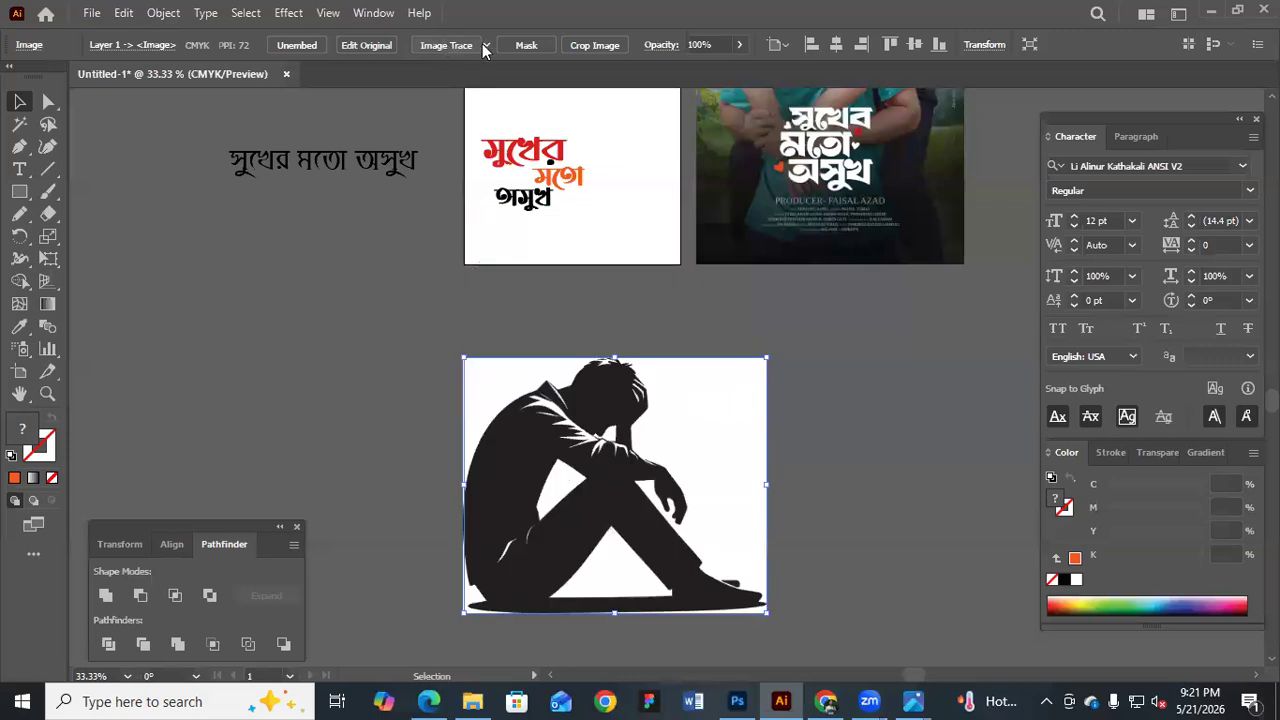
pyautogui.click(481, 46)
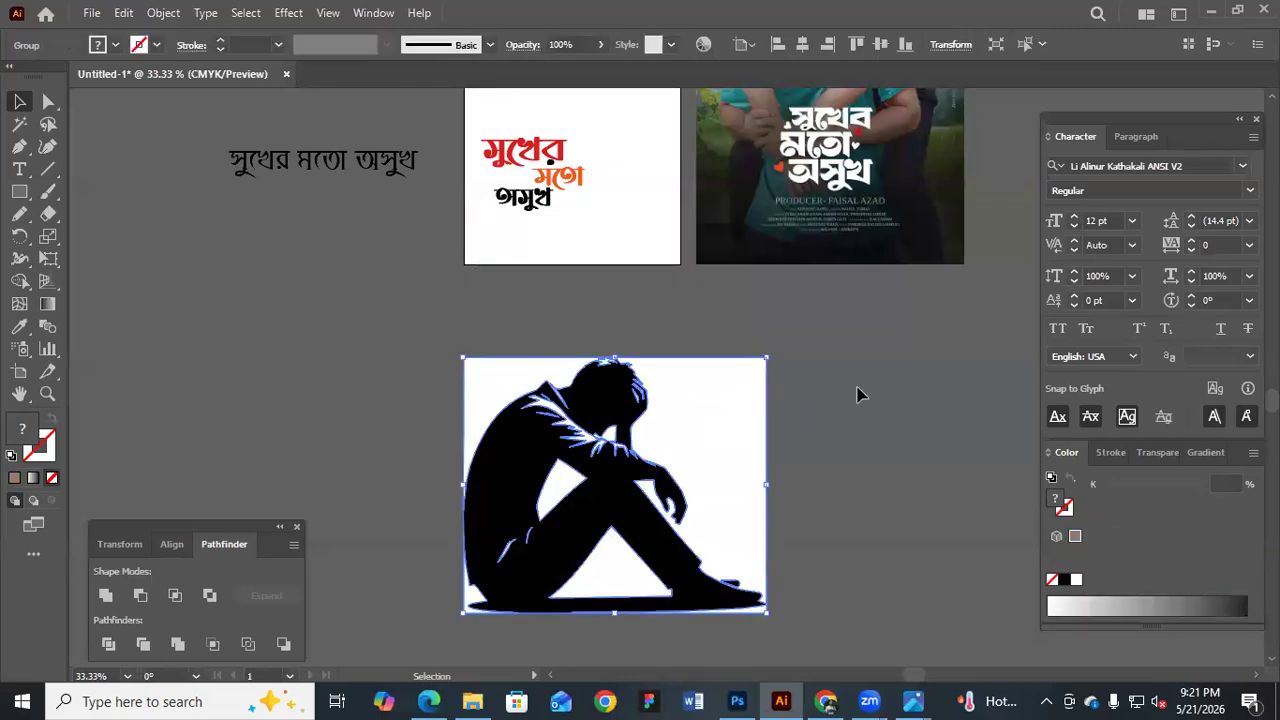
pyautogui.rightClick(737, 410)
pyautogui.click(737, 410)
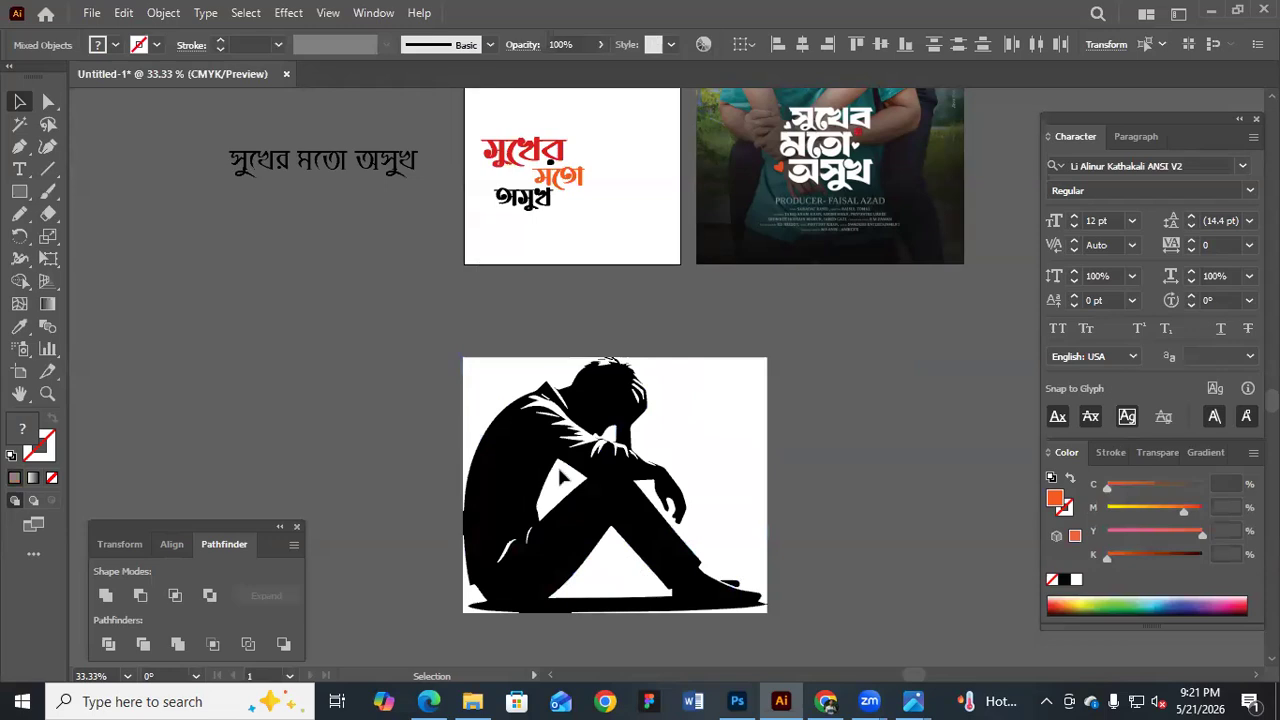
# Delete all the white background and highlight shapes from the traced man, selecting the remaining white areas with the Magic Wand
pyautogui.press('Delete')
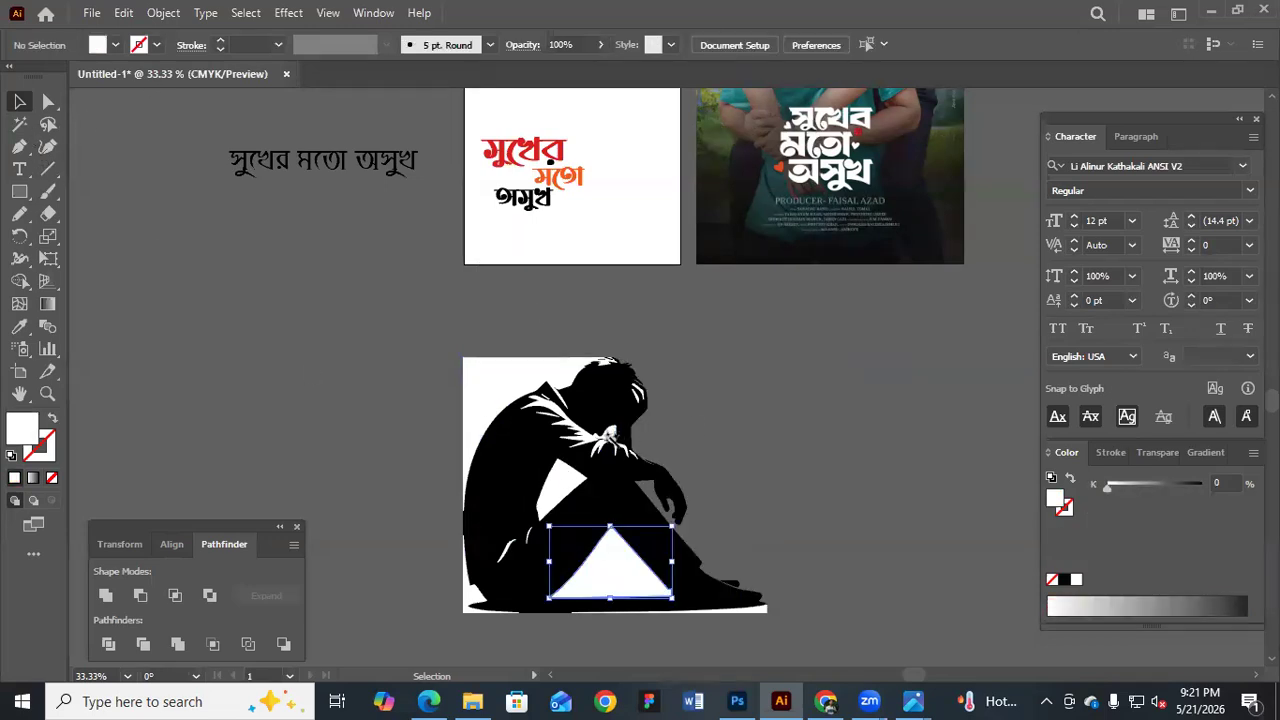
pyautogui.press('Delete')
pyautogui.press('y')
pyautogui.click(657, 431)
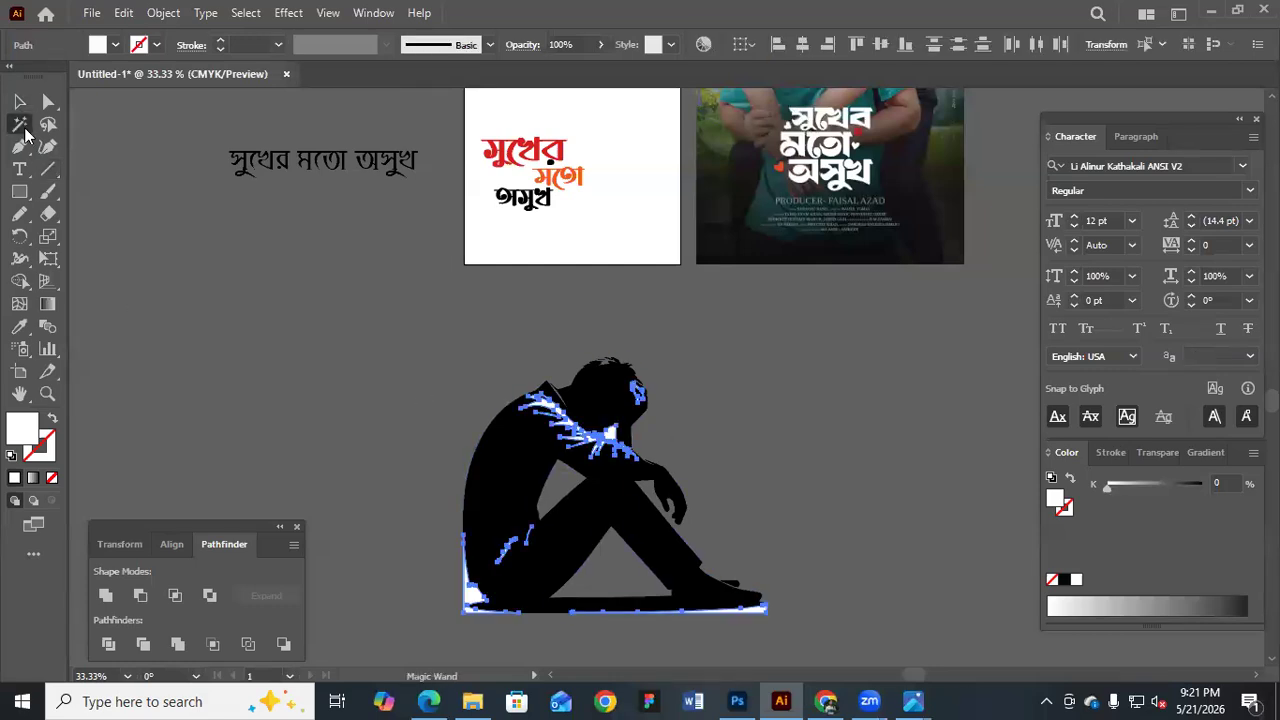
pyautogui.click(591, 393)
pyautogui.click(820, 528)
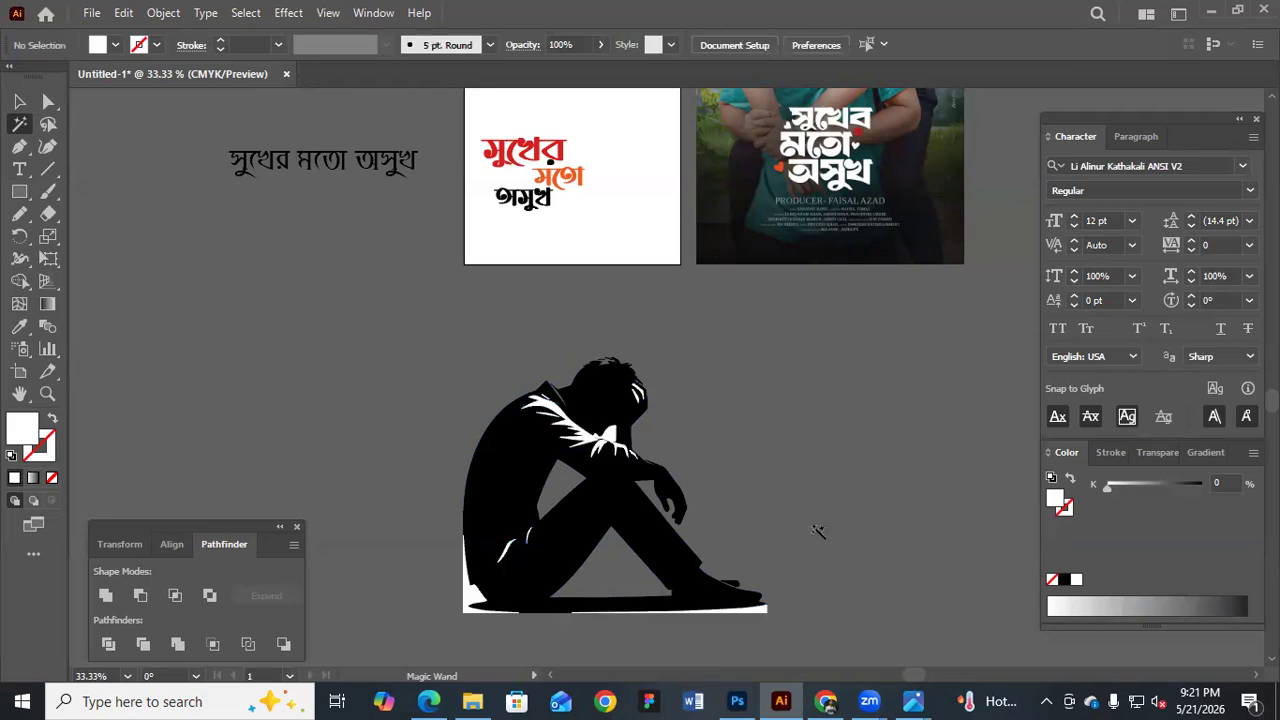
pyautogui.click(473, 594)
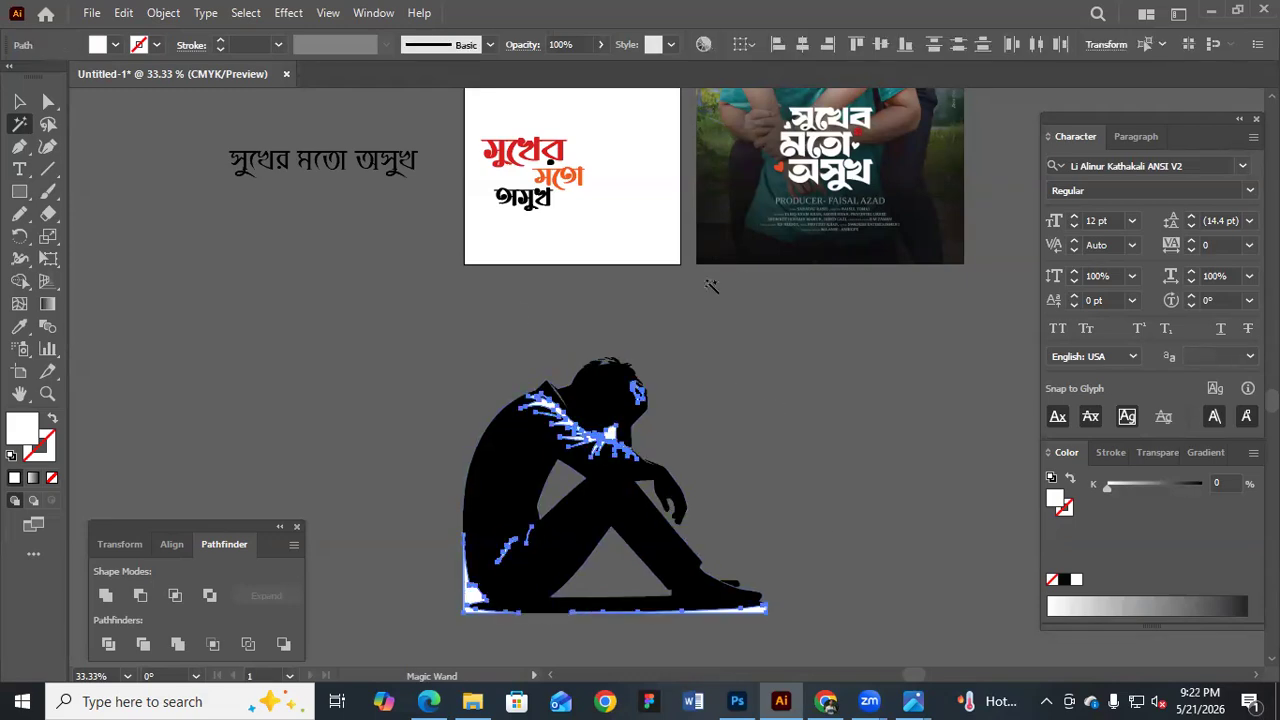
pyautogui.press('Delete')
# Group the black silhouette, scale it down and seat it on the headline of অসুখ, beside মতো
pyautogui.press('v')
pyautogui.moveTo(418, 340); pyautogui.dragTo(706, 237)
pyautogui.hotkey('ctrl', 'g')
pyautogui.moveTo(723, 184); pyautogui.dragTo(616, 274)
pyautogui.moveTo(601, 335); pyautogui.dragTo(629, 350)
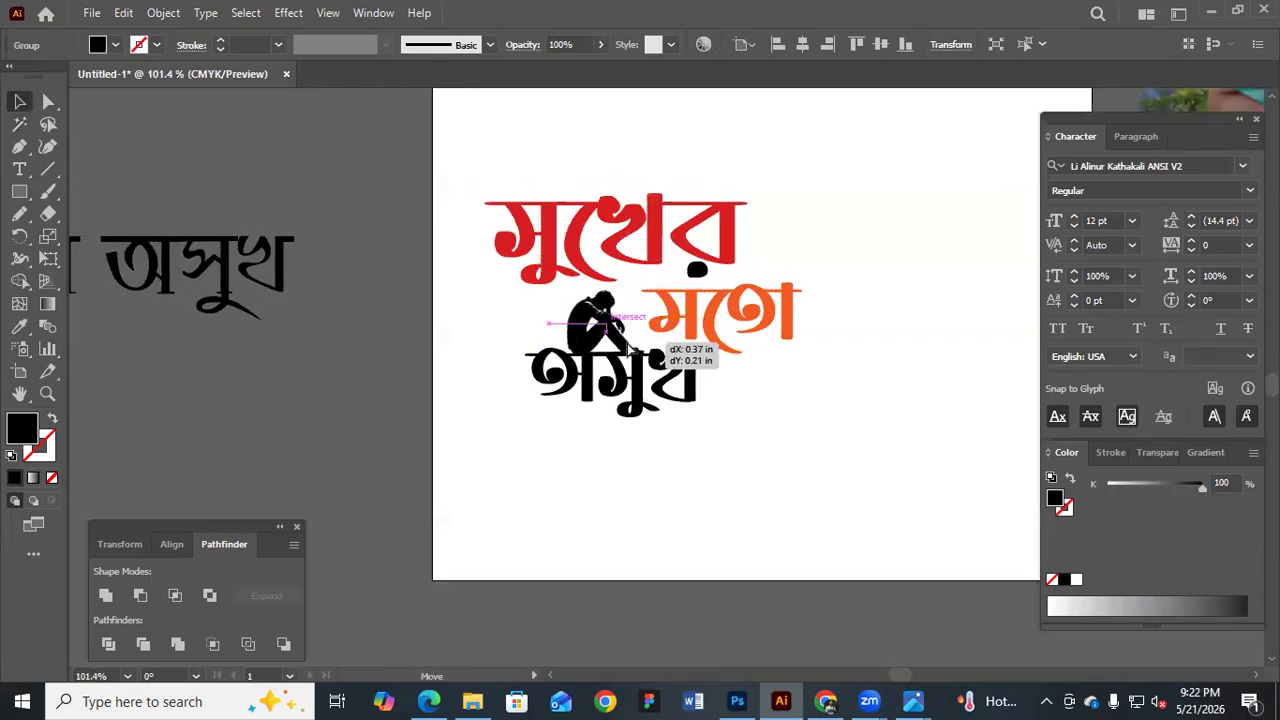
pyautogui.moveTo(638, 294); pyautogui.dragTo(624, 317)
pyautogui.click(745, 336)
pyautogui.press('space')
pyautogui.moveTo(763, 350); pyautogui.dragTo(733, 349)
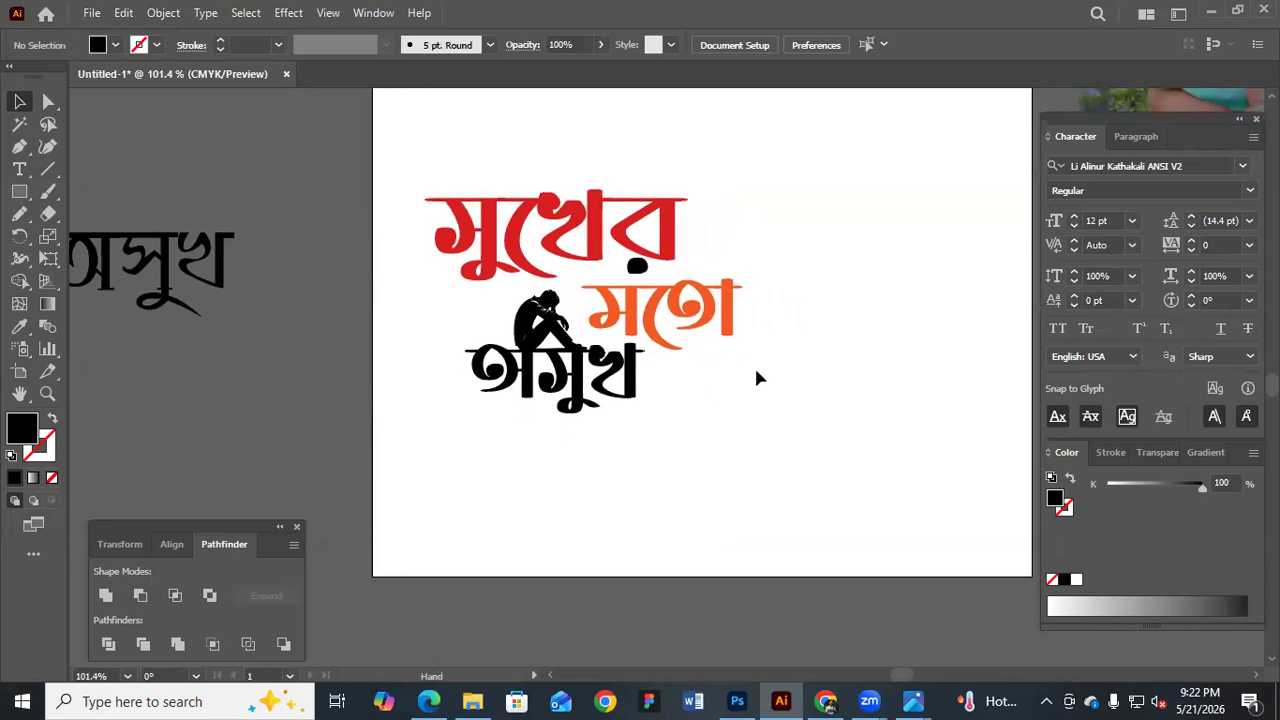
# Try black Paintbrush strokes at the ends of সুখের and মতো, and undo them
pyautogui.click(47, 191)
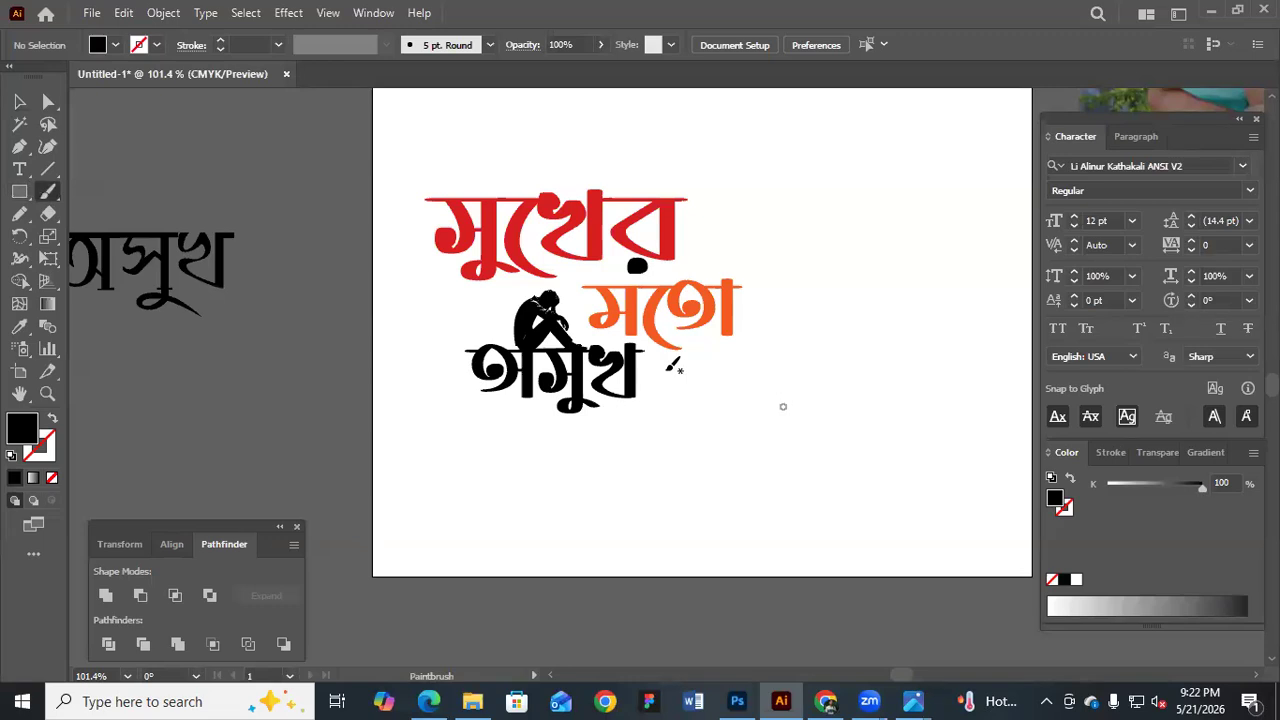
pyautogui.moveTo(707, 245)
pyautogui.mouseDown()
pyautogui.moveTo(748, 228)
pyautogui.moveTo(745, 250)
pyautogui.moveTo(754, 218)
pyautogui.moveTo(770, 240)
pyautogui.moveTo(746, 263)
pyautogui.moveTo(765, 240)
pyautogui.mouseUp()
pyautogui.hotkey('ctrl', 'z')
pyautogui.hotkey('ctrl', 'z')
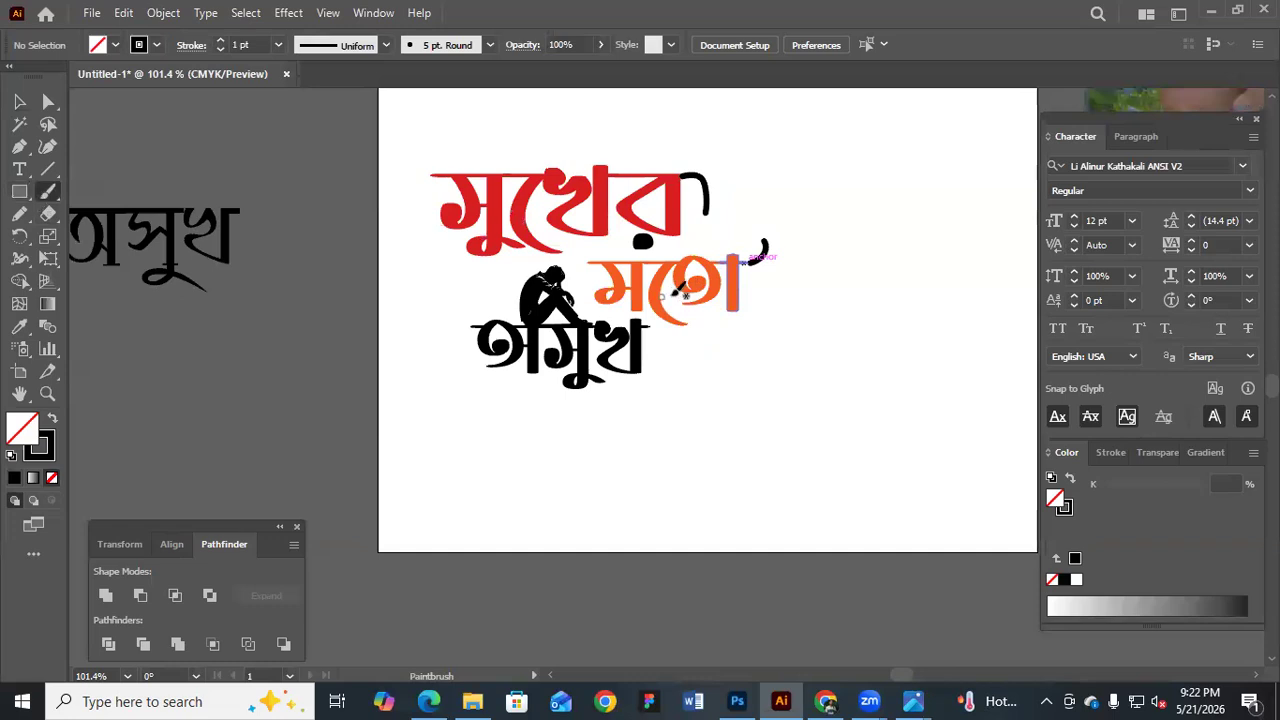
pyautogui.hotkey('ctrl', 'z')
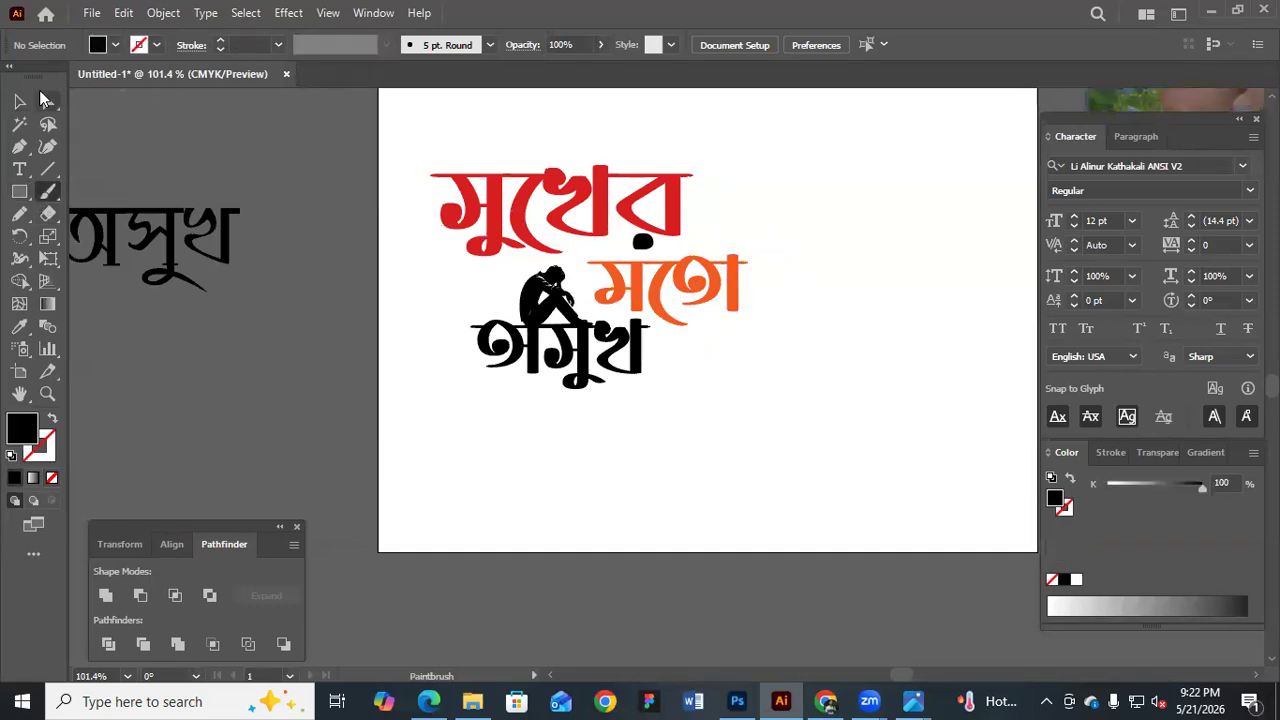
# Examine the lettering with the seated silhouette up close and beside the reference poster
pyautogui.press('v')
pyautogui.moveTo(763, 397); pyautogui.dragTo(683, 337)
pyautogui.keyDown('ctrl'); pyautogui.click(746, 211); pyautogui.keyUp('ctrl')
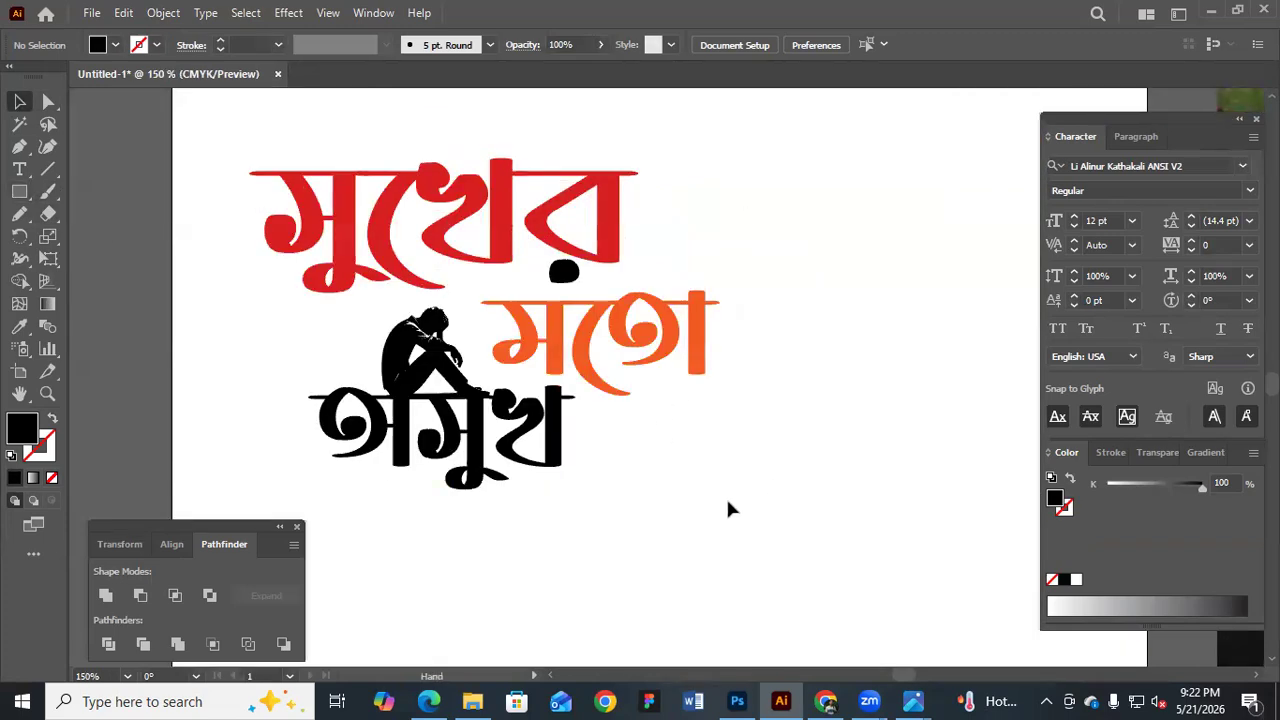
pyautogui.scroll(-1, 728, 500)
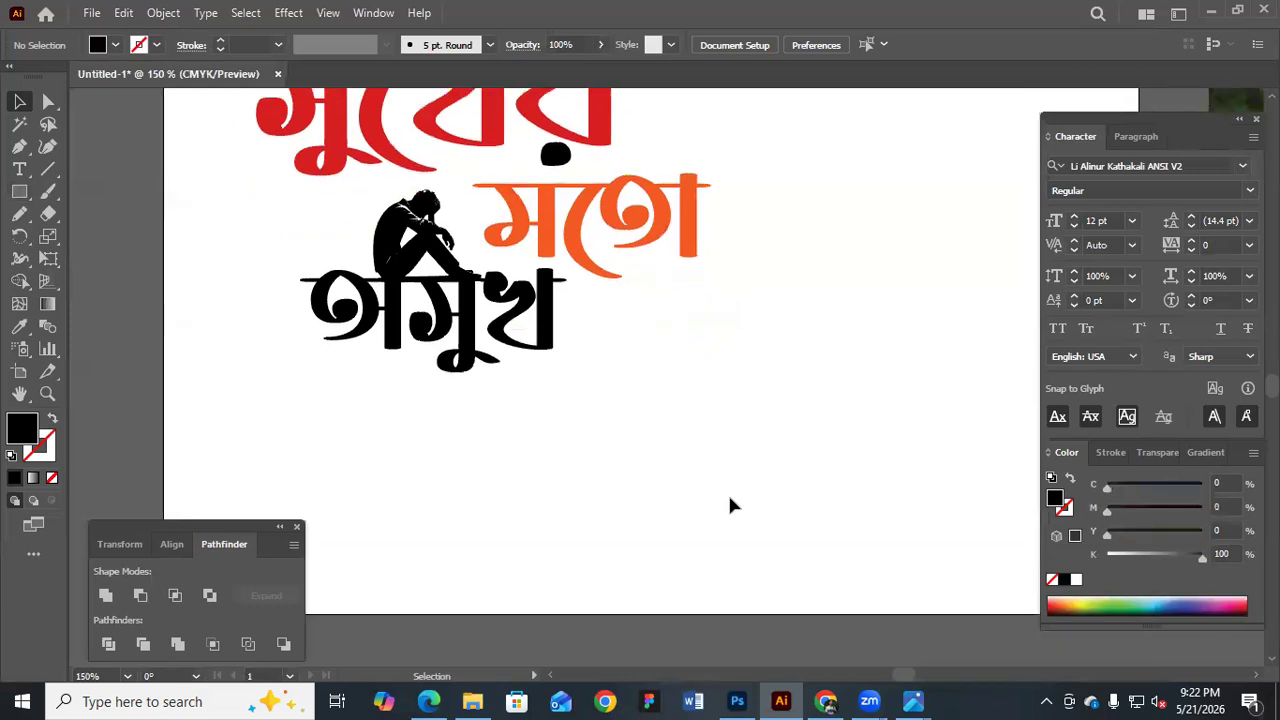
pyautogui.hotkey('ctrl', 'alt', 'space')
pyautogui.keyDown('ctrl'); pyautogui.keyDown('alt'); pyautogui.click(668, 422); pyautogui.keyUp('alt'); pyautogui.keyUp('ctrl')
pyautogui.keyDown('ctrl'); pyautogui.keyDown('alt'); pyautogui.click(668, 422); pyautogui.keyUp('alt'); pyautogui.keyUp('ctrl')
pyautogui.hotkey('ctrl', 'space')
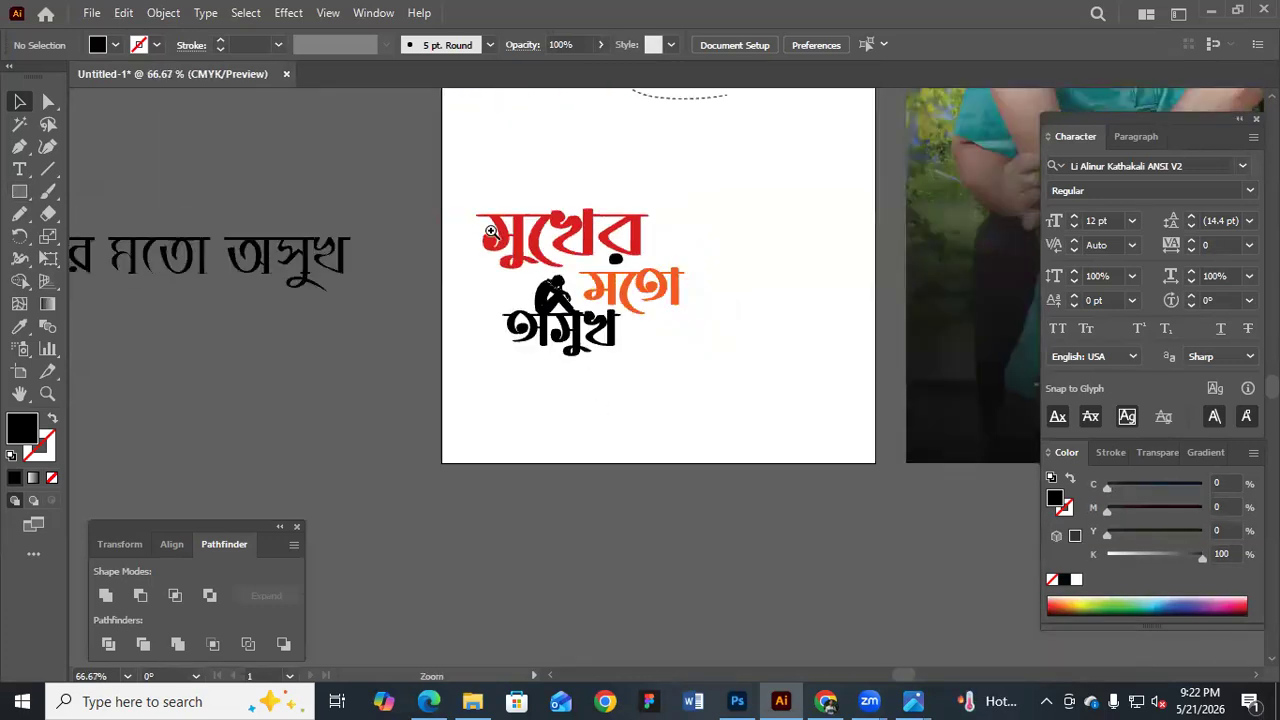
pyautogui.click(665, 365)
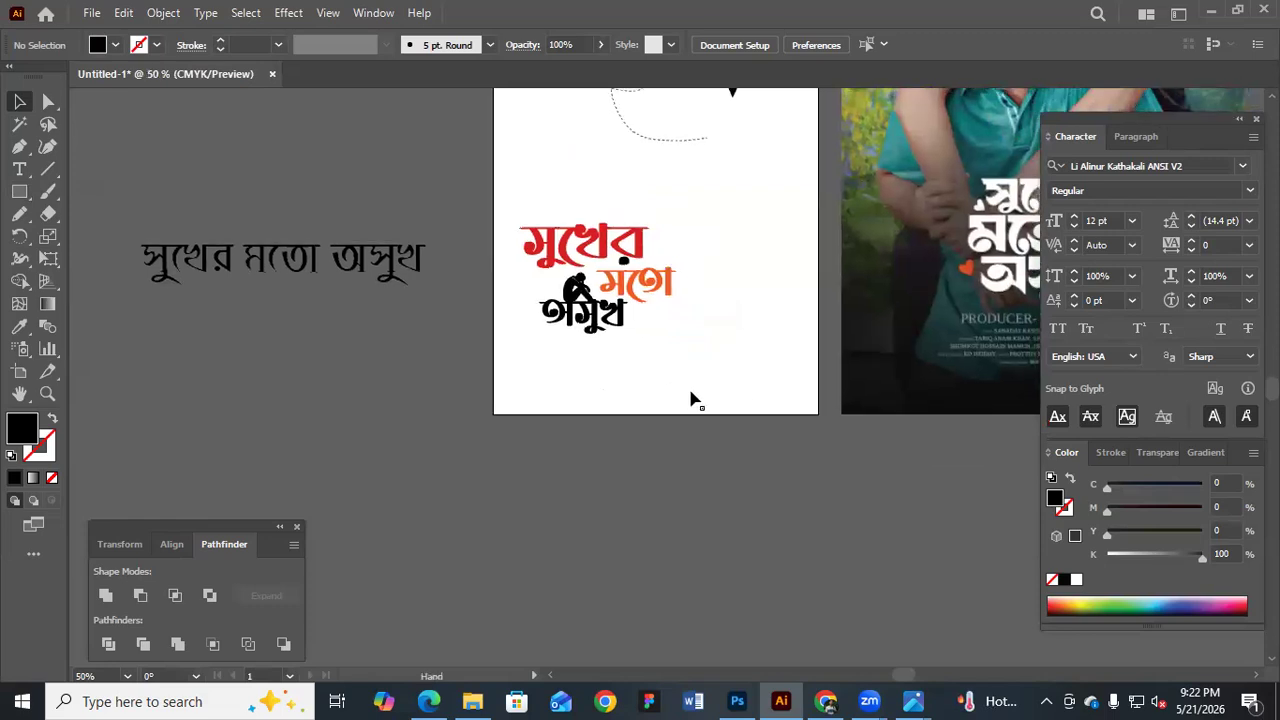
pyautogui.moveTo(718, 383); pyautogui.dragTo(621, 400)
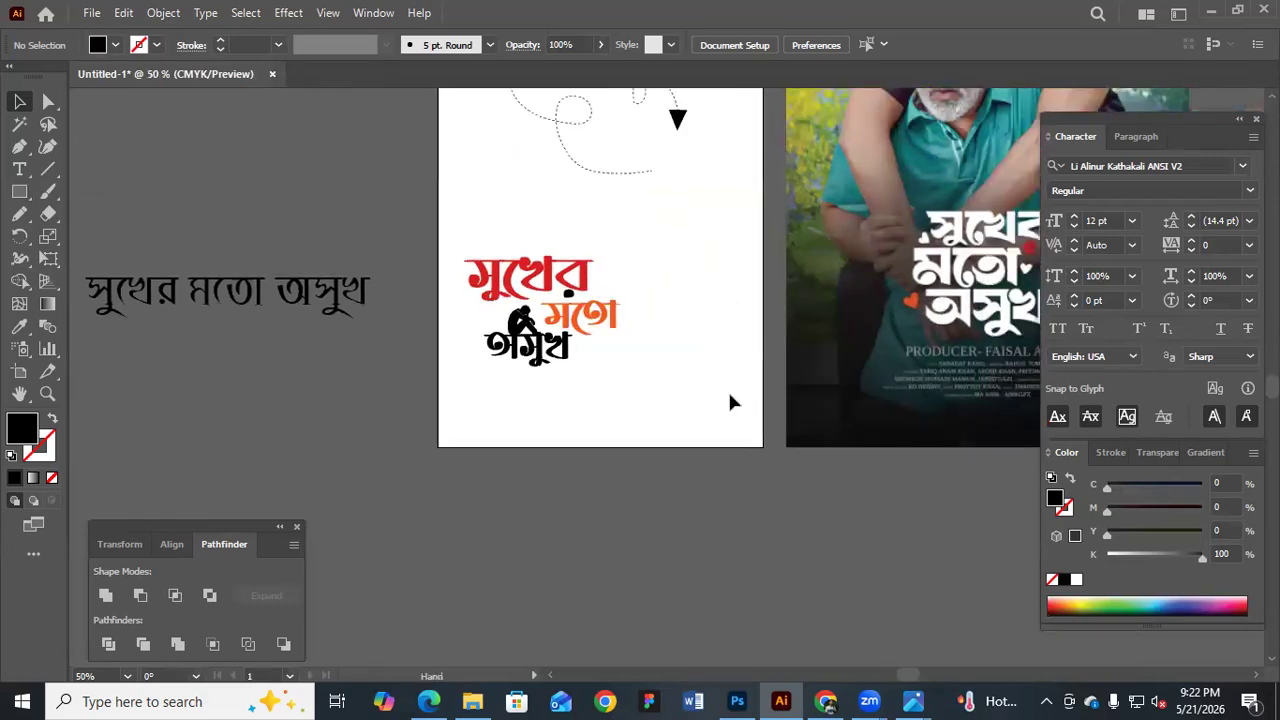
# Shift the orange word মতো slightly left, closer to the seated man, and nudge it into place
pyautogui.keyDown('ctrl'); pyautogui.click(585, 302); pyautogui.keyUp('ctrl')
pyautogui.click(592, 394)
pyautogui.moveTo(701, 388)
pyautogui.mouseDown()
pyautogui.moveTo(722, 390)
pyautogui.moveTo(695, 389)
pyautogui.mouseUp()
pyautogui.press('Right')
pyautogui.press('Down')
pyautogui.press('Up')
# Duplicate the whole title with the silhouette onto the canvas beside the artboard, group the original and move it about 0.8 in right
pyautogui.moveTo(534, 263); pyautogui.dragTo(760, 479)
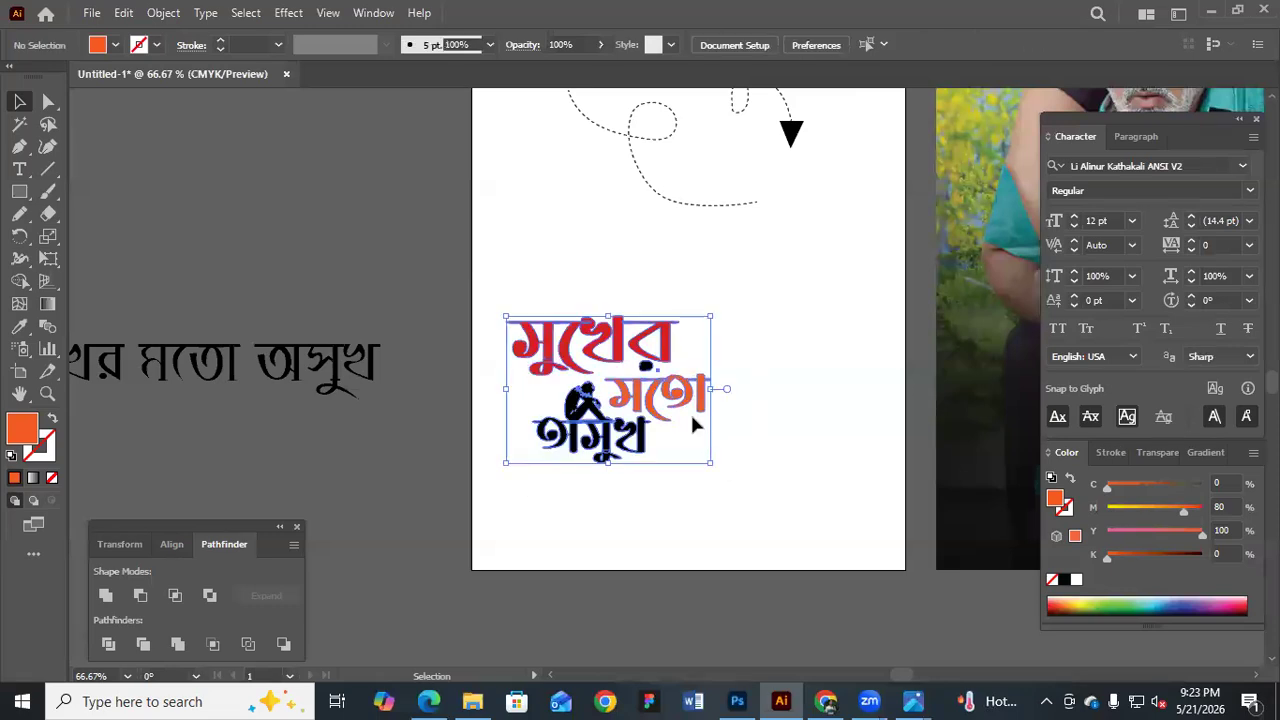
pyautogui.moveTo(700, 393); pyautogui.dragTo(341, 209)
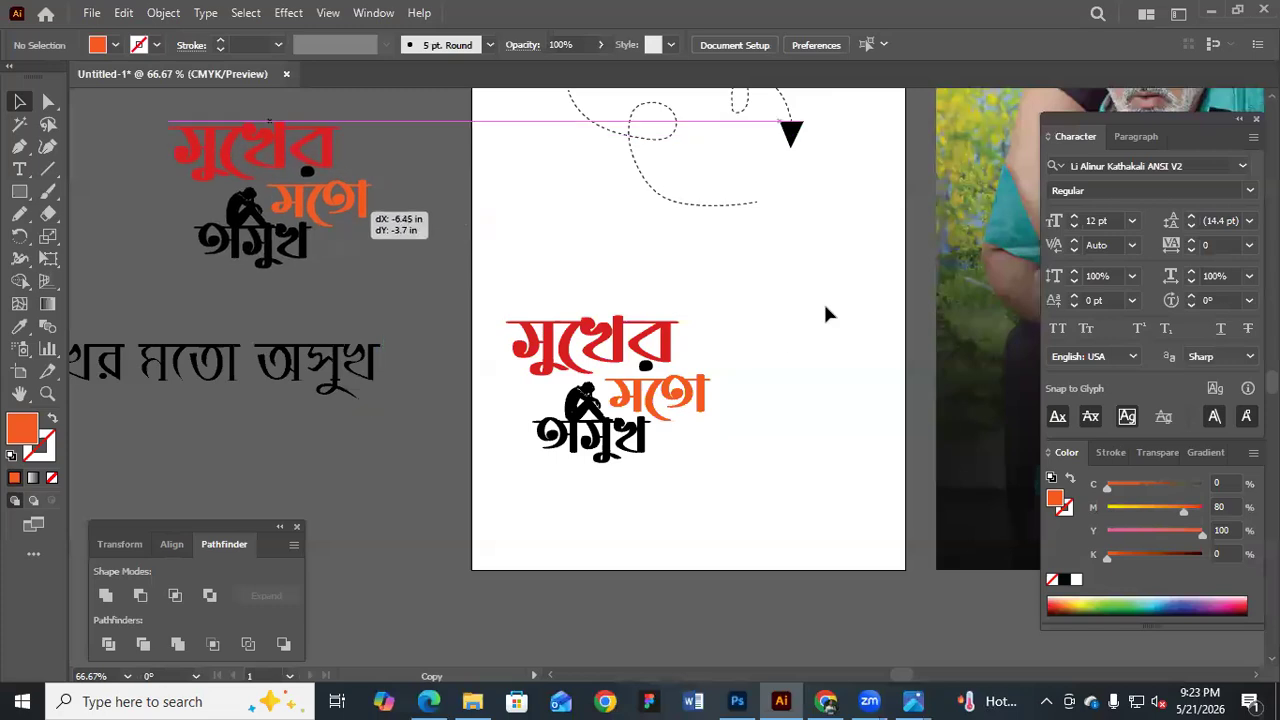
pyautogui.moveTo(612, 387); pyautogui.dragTo(650, 385)
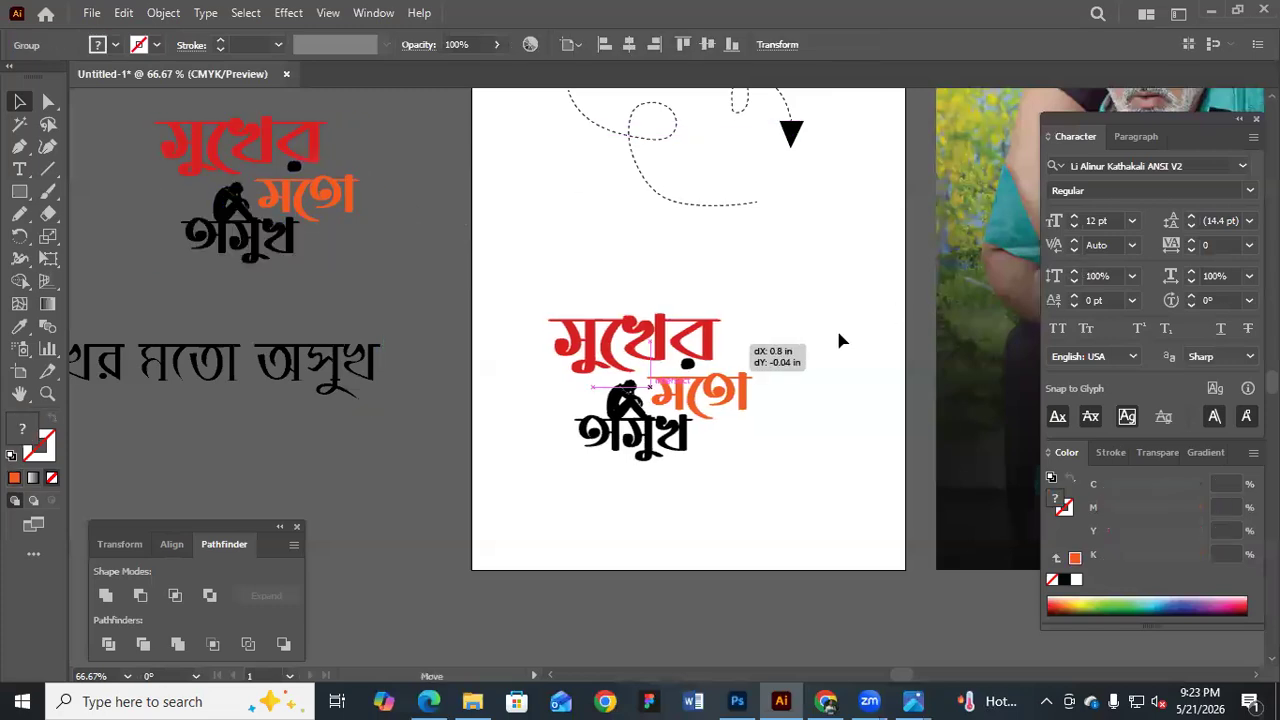
pyautogui.press('ctrl')
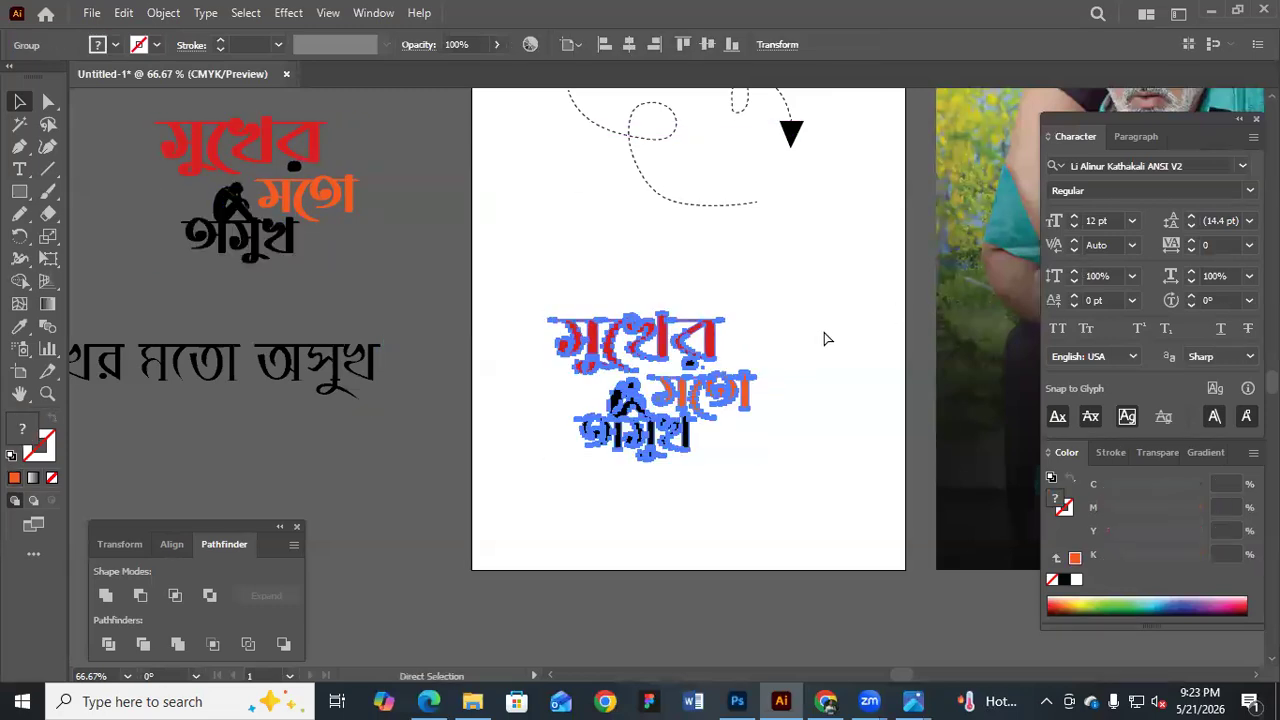
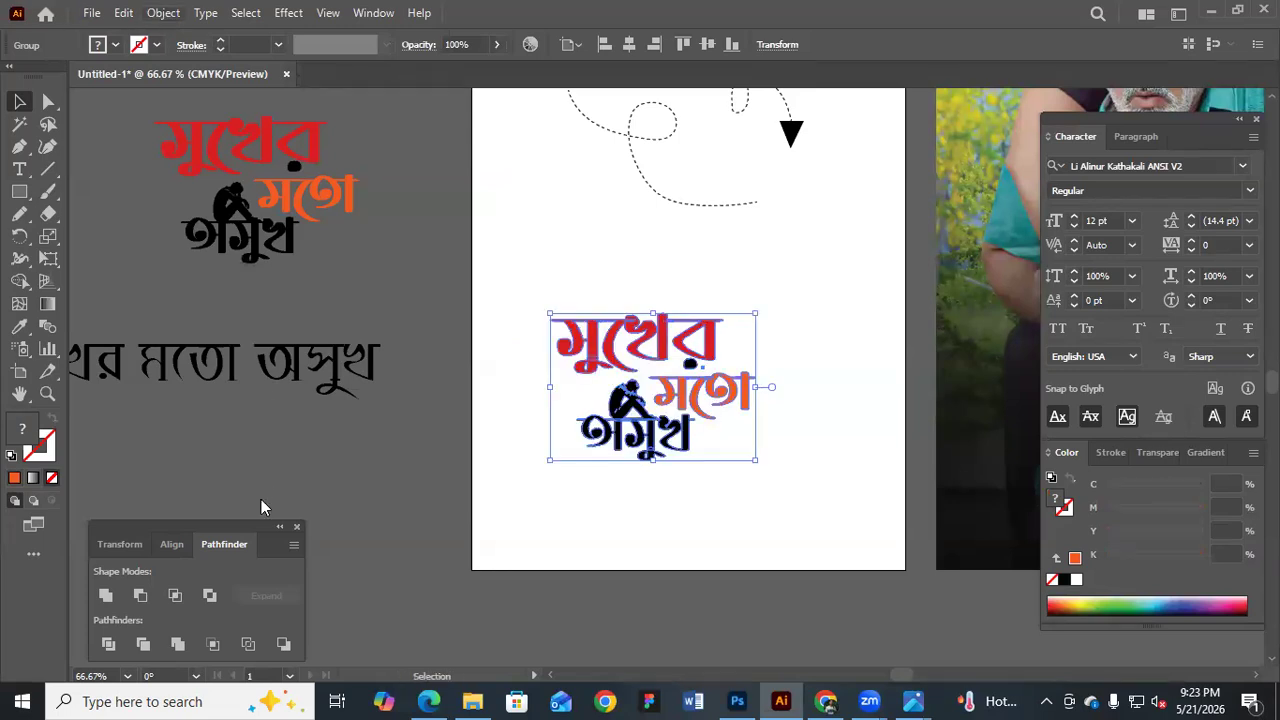
# Offset the grouped title's paths by 0.125 in with miter joins and unite the offset shapes into one
pyautogui.hotkey('alt', 'o')
pyautogui.moveTo(330, 454)
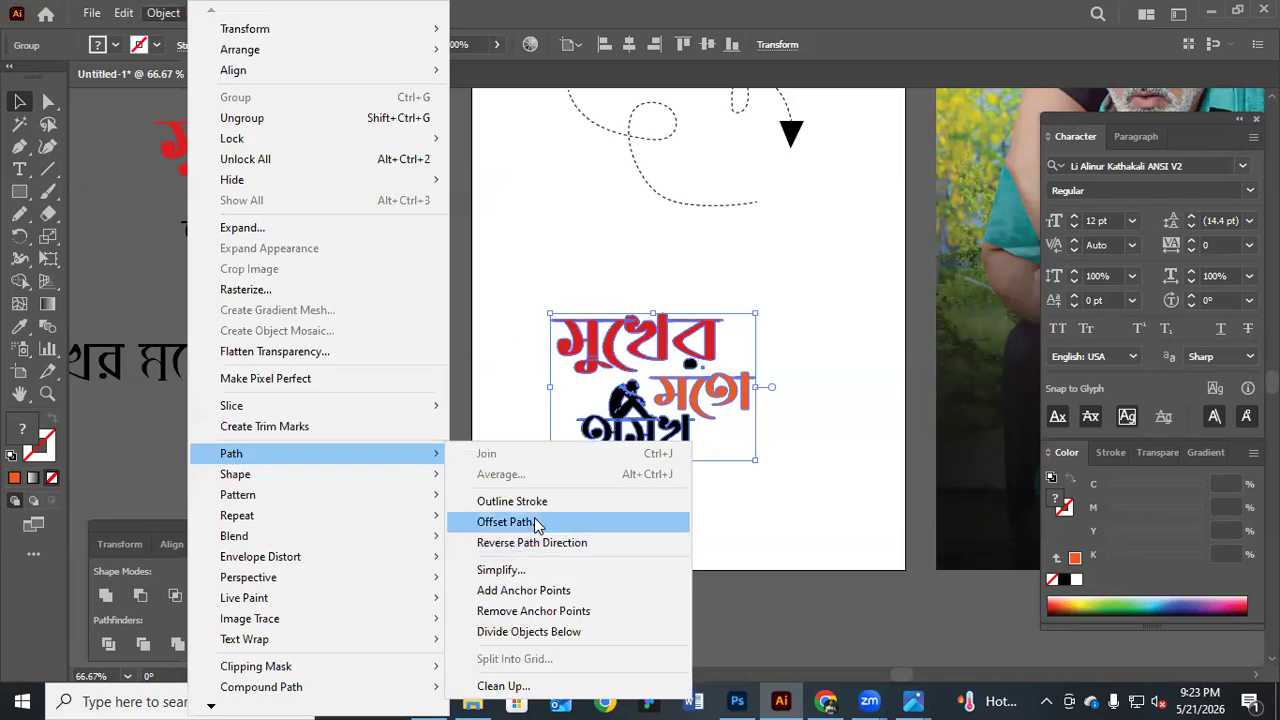
pyautogui.press('Return')
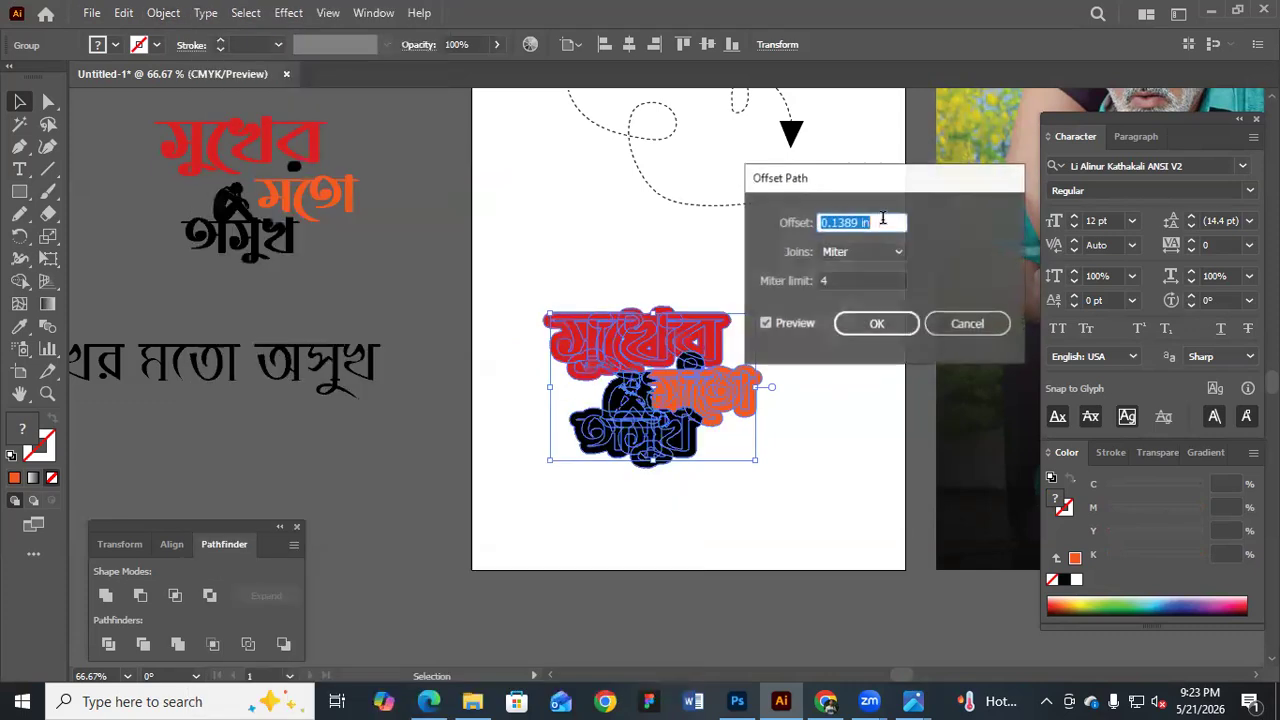
pyautogui.write('0.125')
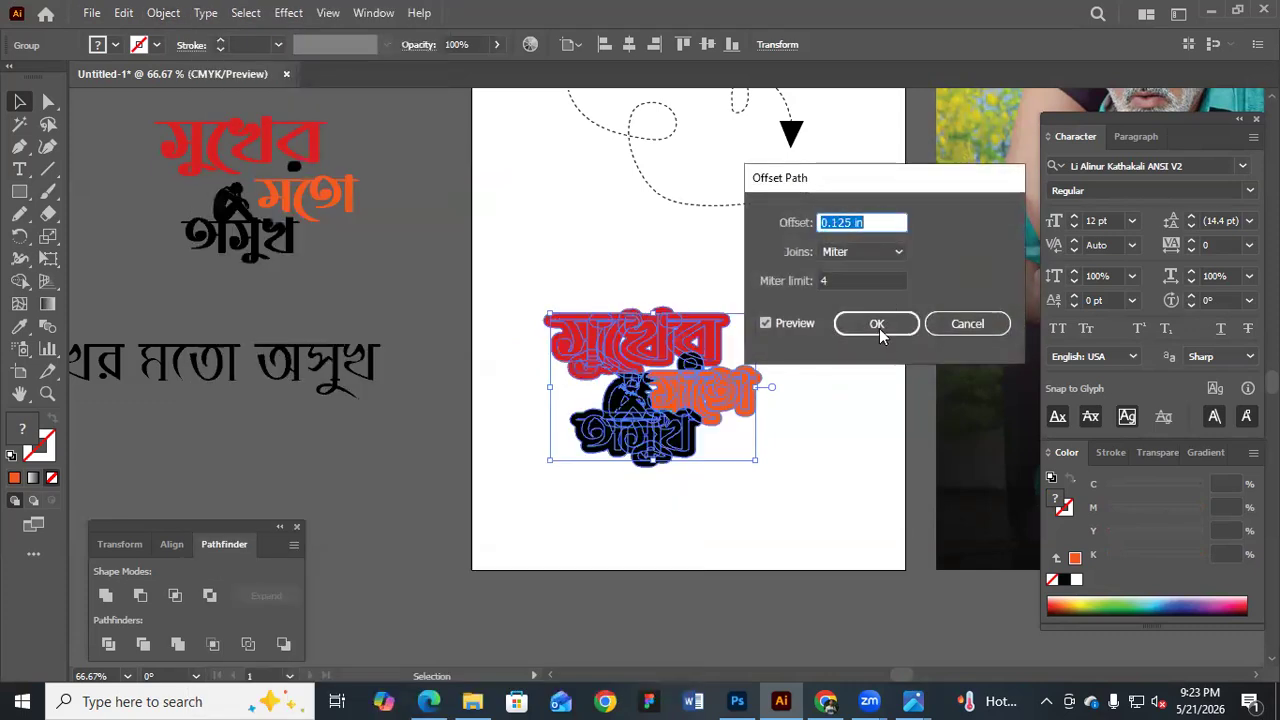
pyautogui.press('Return')
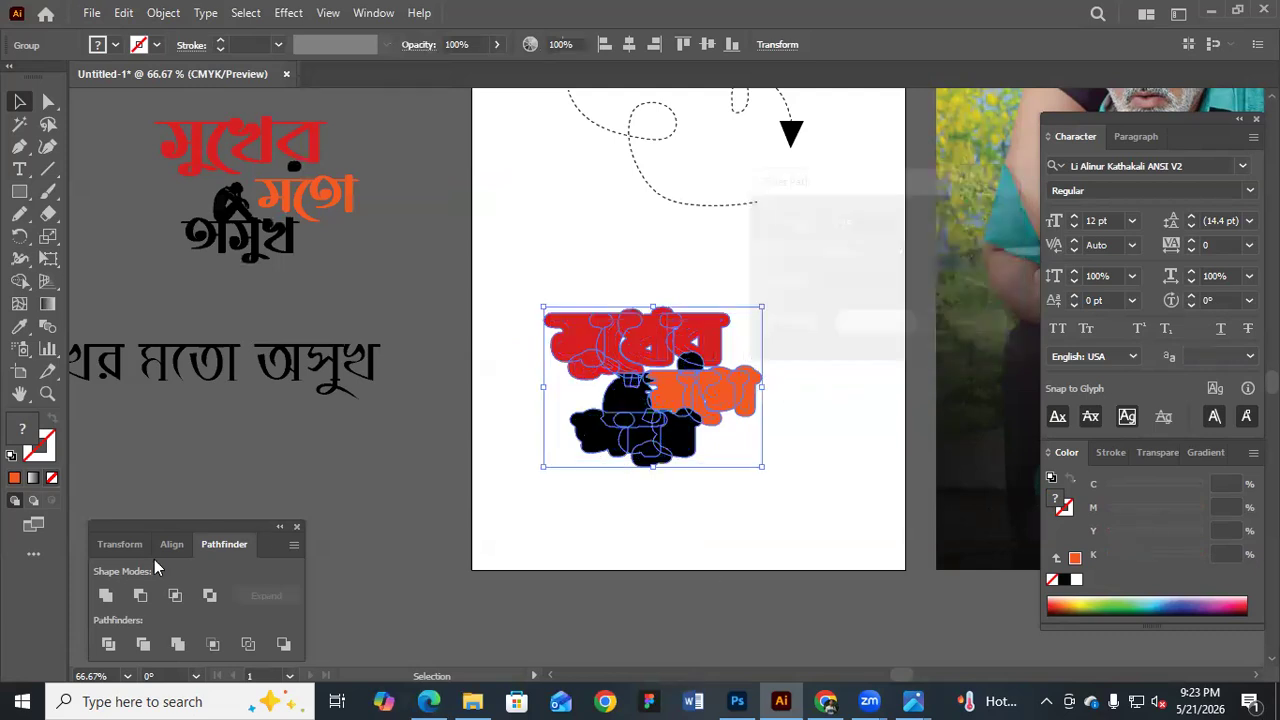
pyautogui.click(108, 598)
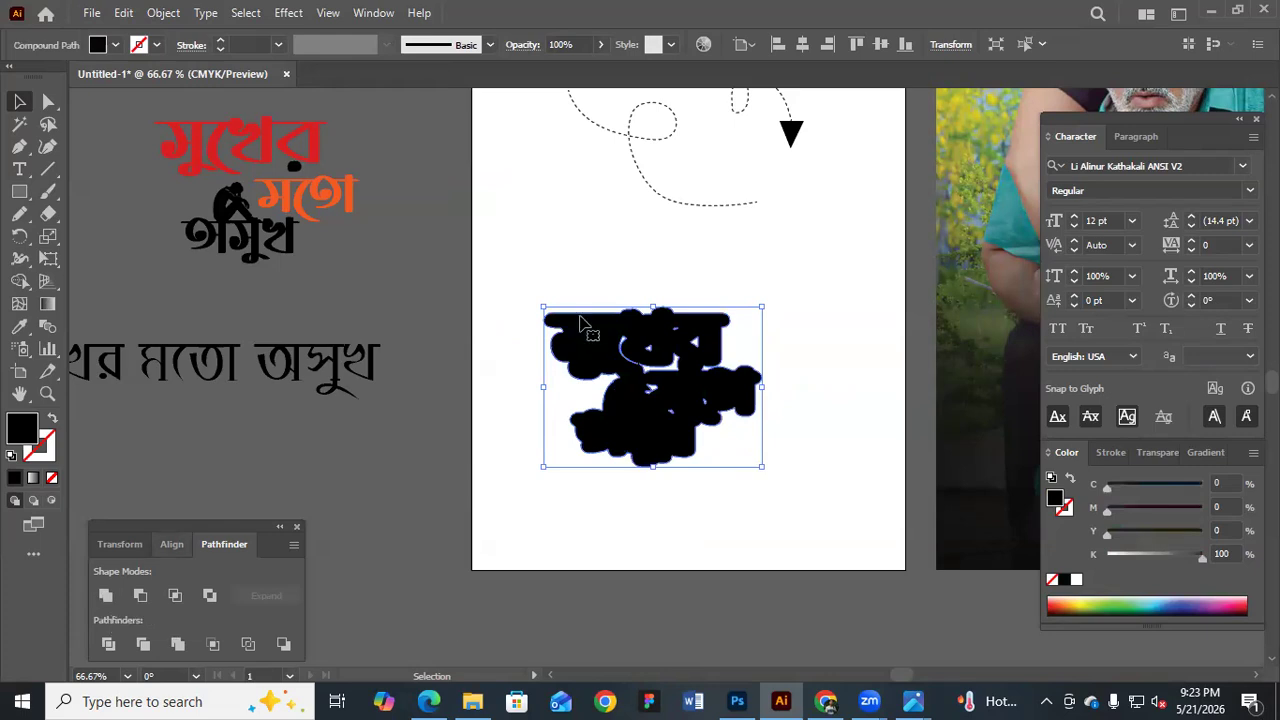
# Ungroup the title artwork and send the united black offset shape behind the lettering and silhouette
pyautogui.hotkey('ctrl', 'shift', 'a')
pyautogui.click(656, 352)
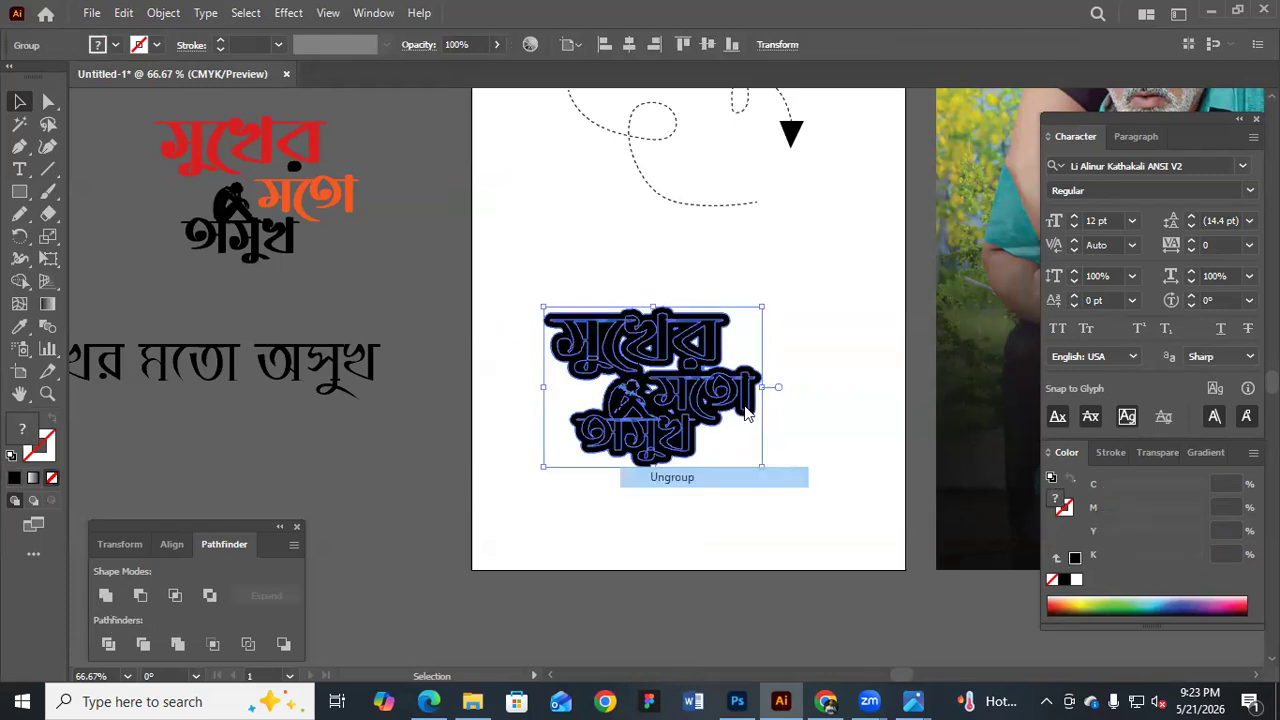
pyautogui.click(846, 420)
pyautogui.click(755, 406)
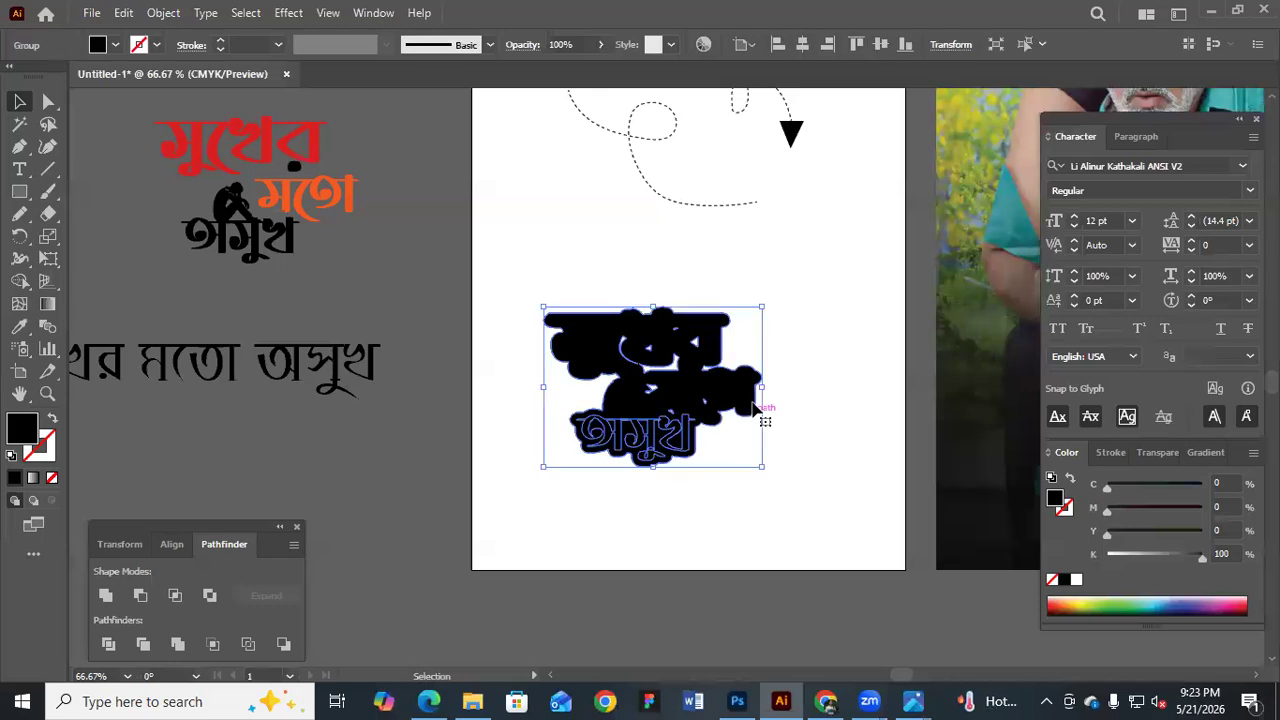
pyautogui.hotkey('ctrl', '8')
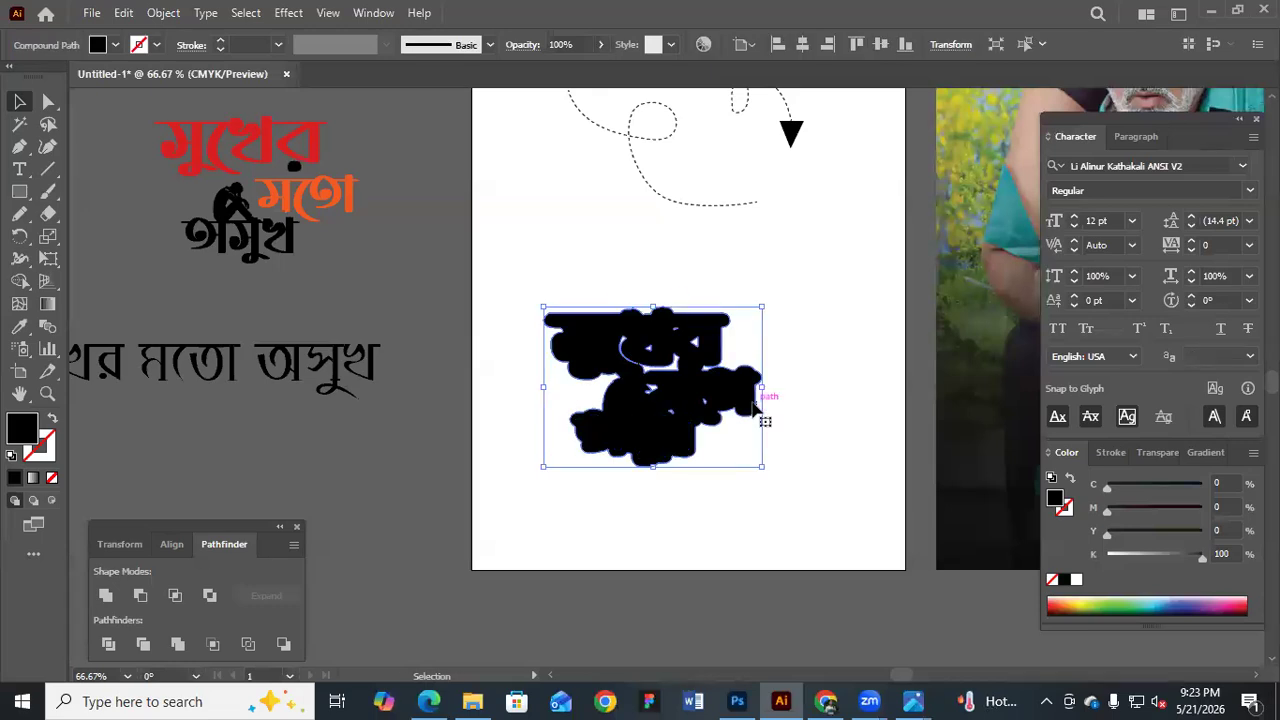
pyautogui.press('a')
pyautogui.press('v')
pyautogui.rightClick(755, 402)
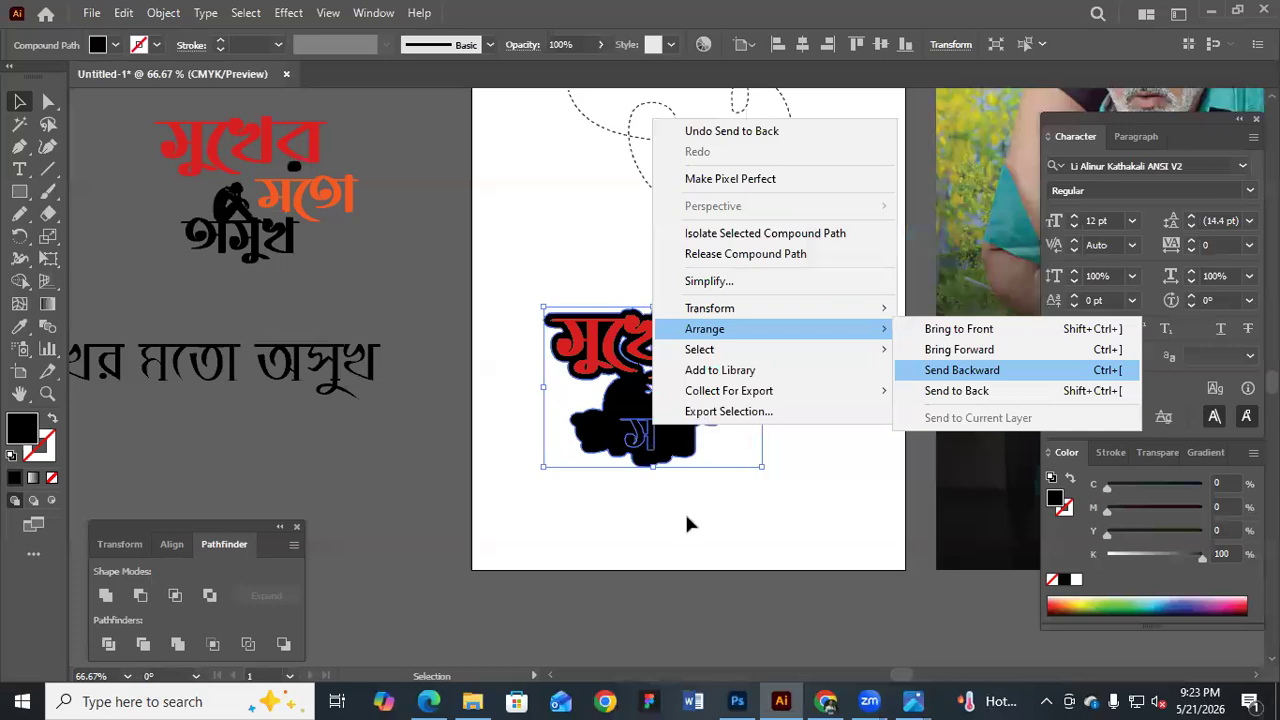
pyautogui.click(617, 446)
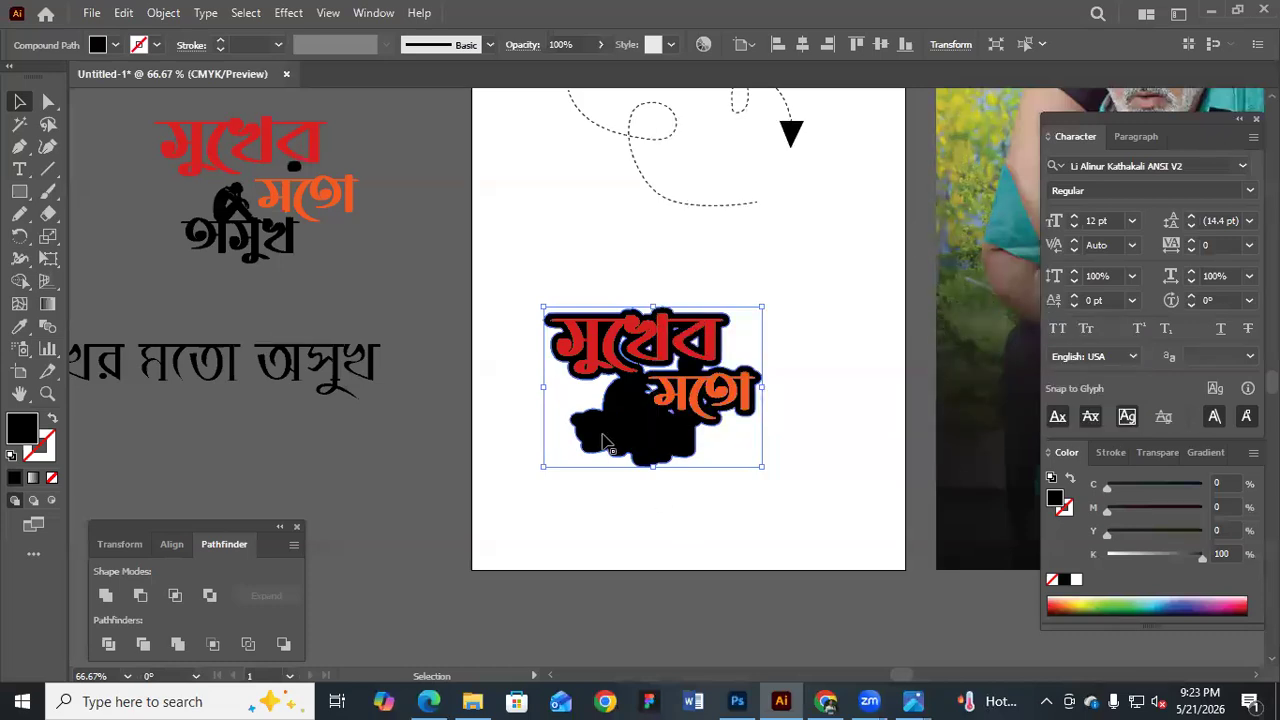
pyautogui.click(797, 489)
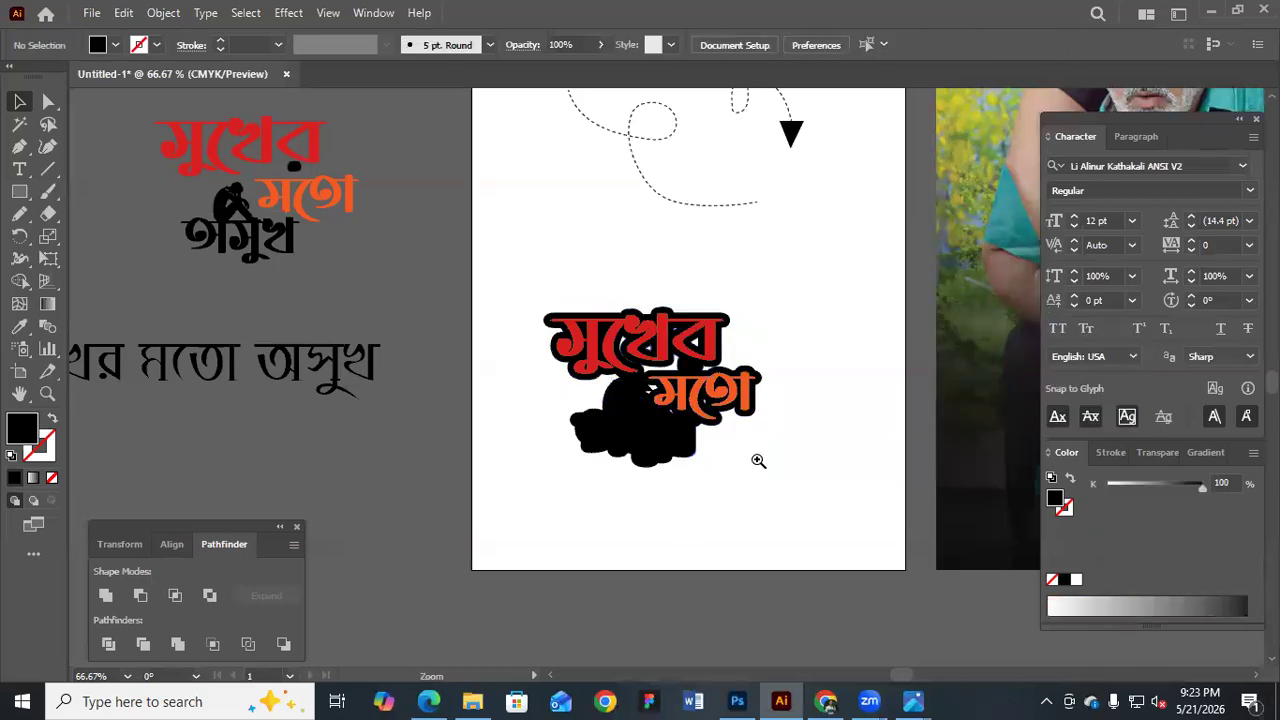
# Group the black letter shapes of the word অসুখ on the offset backing
pyautogui.hotkey('ctrl', '=')
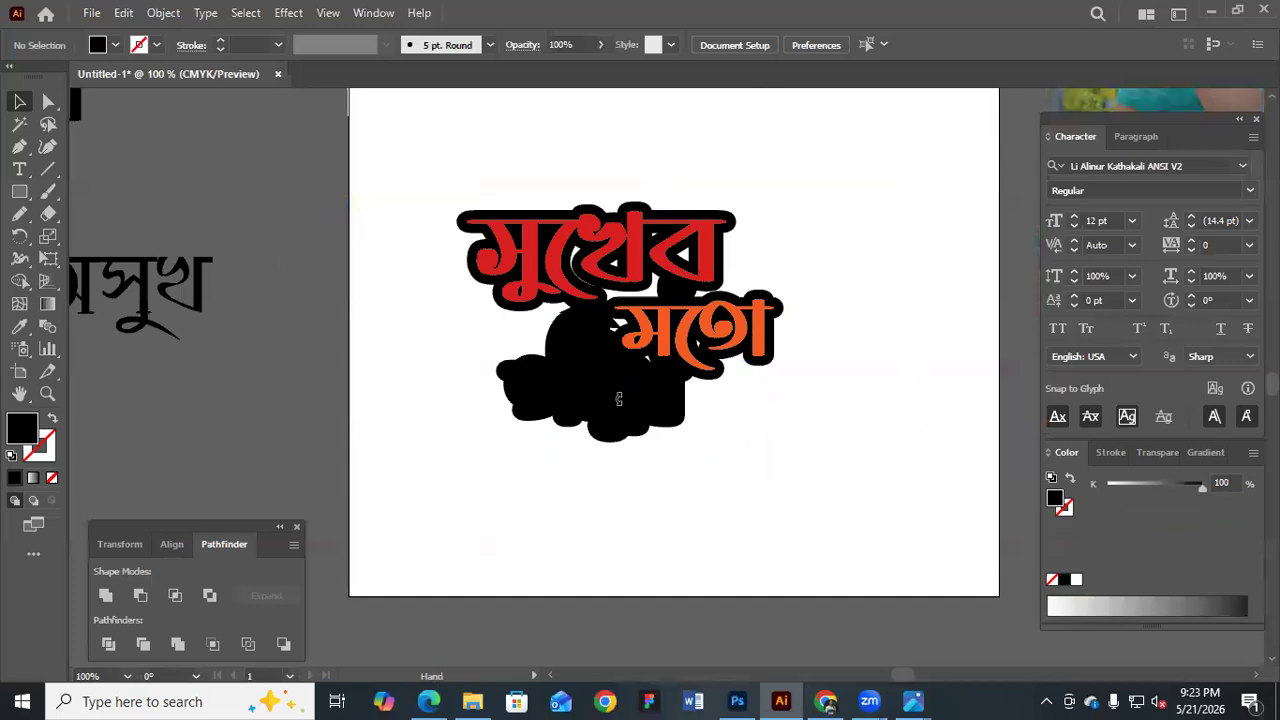
pyautogui.click(540, 397)
pyautogui.keyDown('shift'); pyautogui.click(564, 395); pyautogui.keyUp('shift')
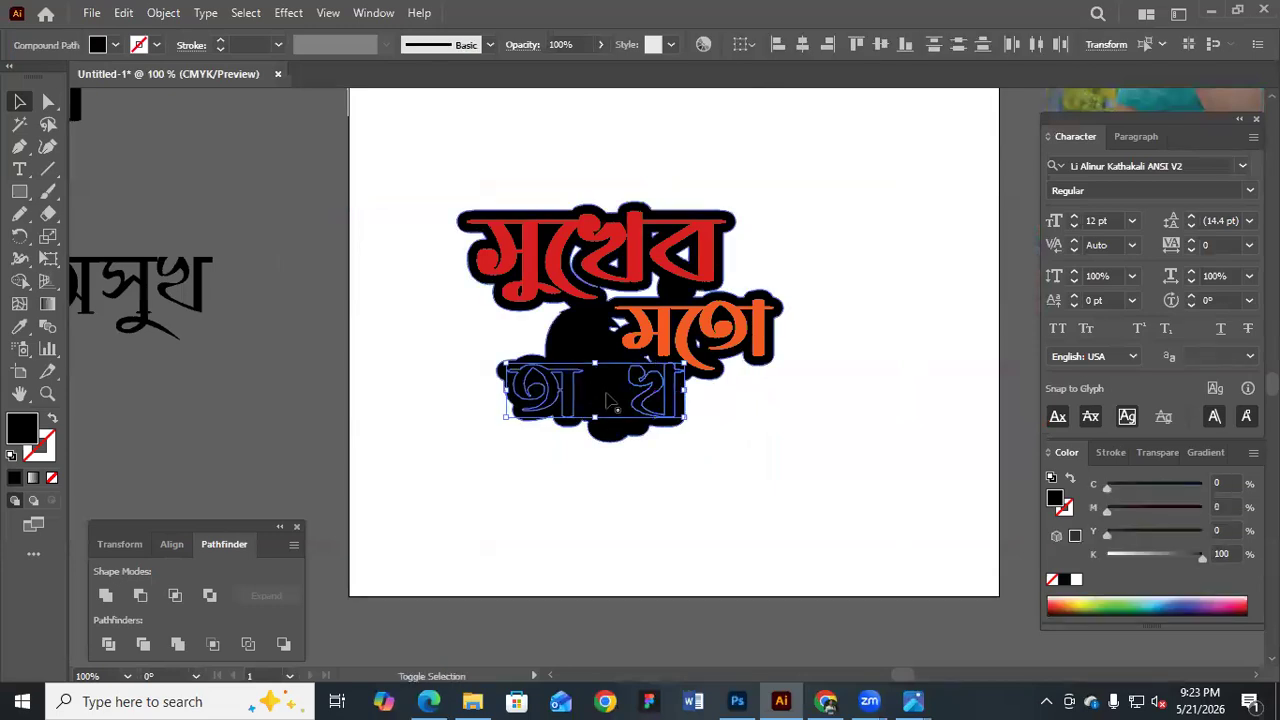
pyautogui.keyDown('shift'); pyautogui.click(550, 397); pyautogui.keyUp('shift')
pyautogui.keyDown('shift'); pyautogui.click(606, 397); pyautogui.keyUp('shift')
pyautogui.keyDown('shift'); pyautogui.click(655, 398); pyautogui.keyUp('shift')
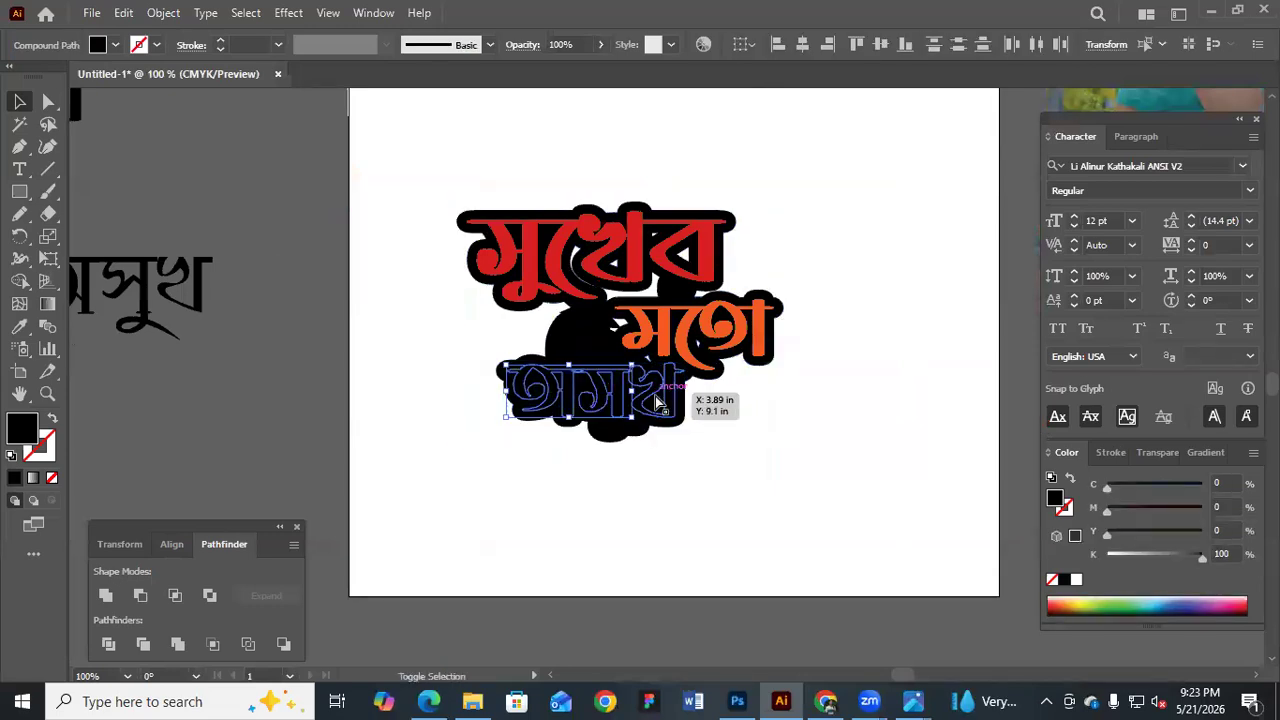
pyautogui.hotkey('ctrl', 'g')
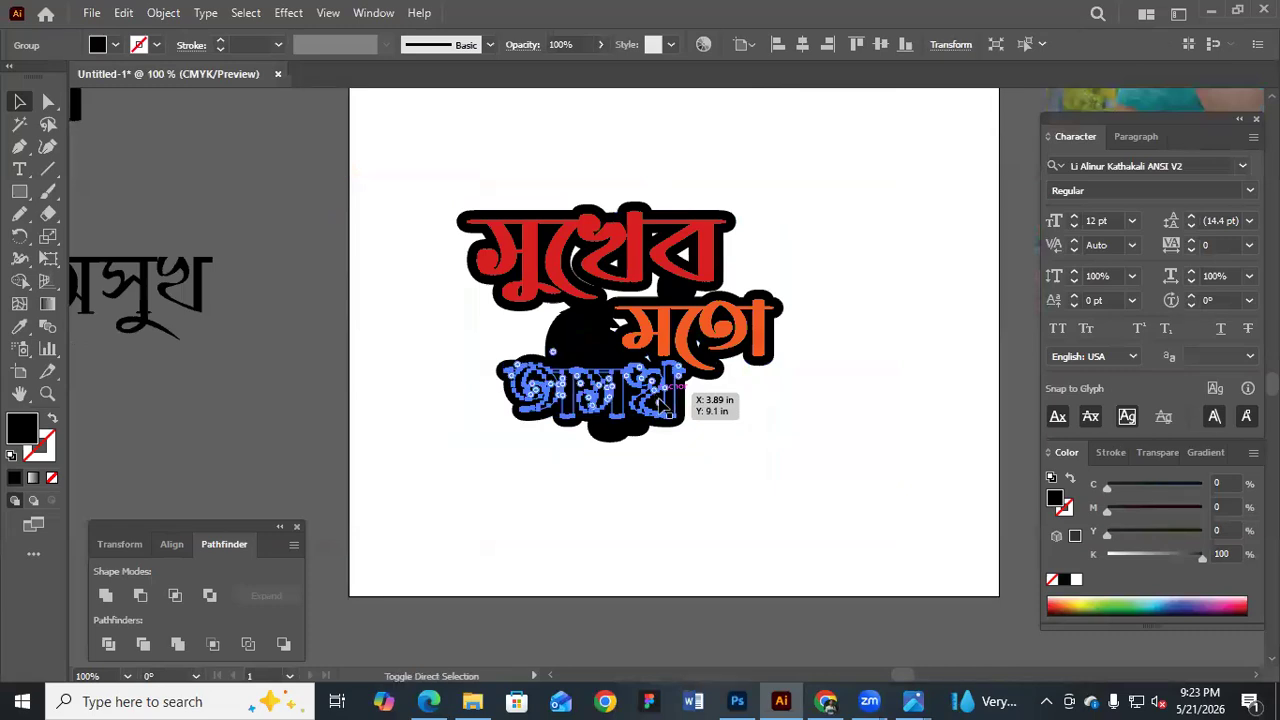
# Fill the অসুখ letter group and the seated silhouette with white, sampled from the artboard
pyautogui.click(19, 328)
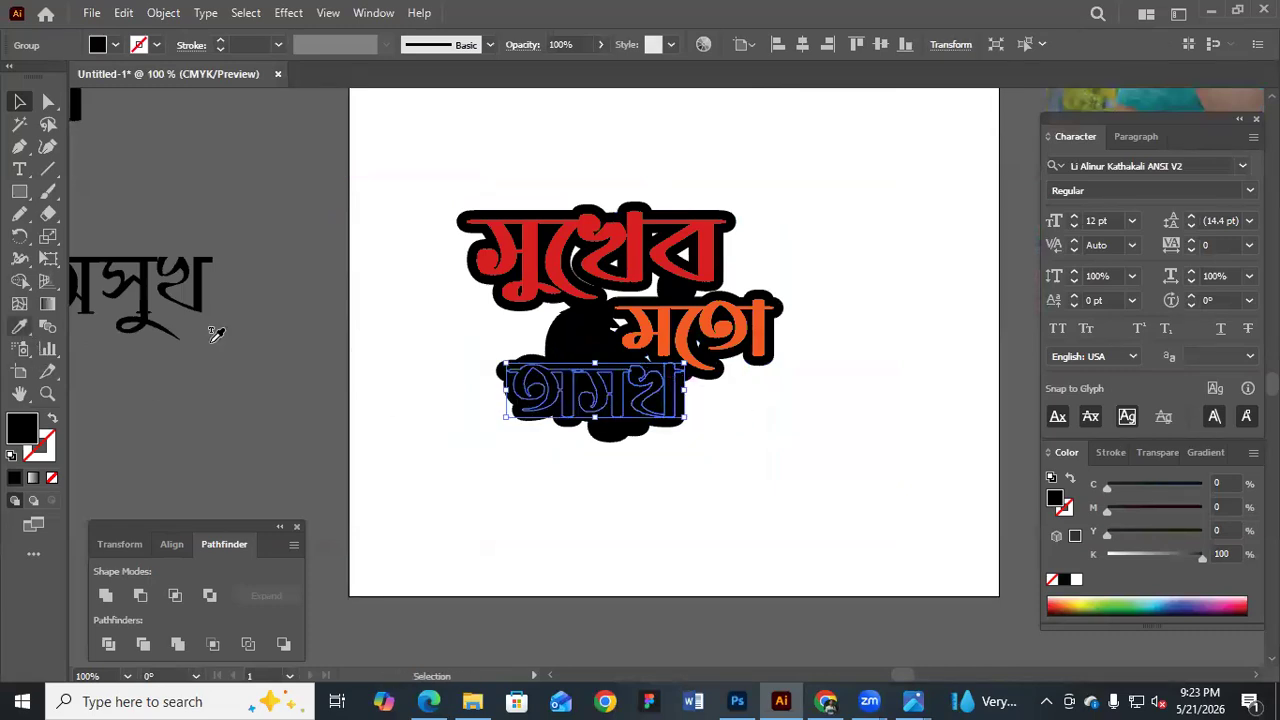
pyautogui.click(483, 353)
pyautogui.click(592, 348)
pyautogui.click(21, 328)
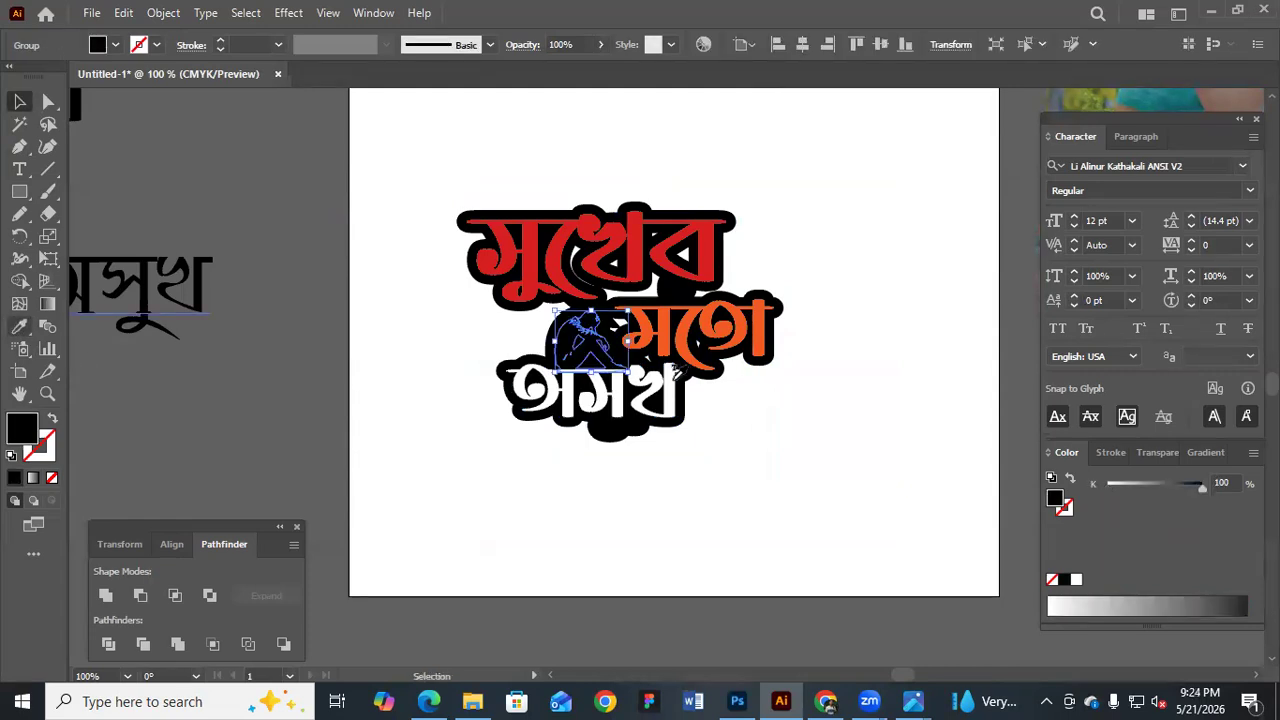
pyautogui.click(680, 372)
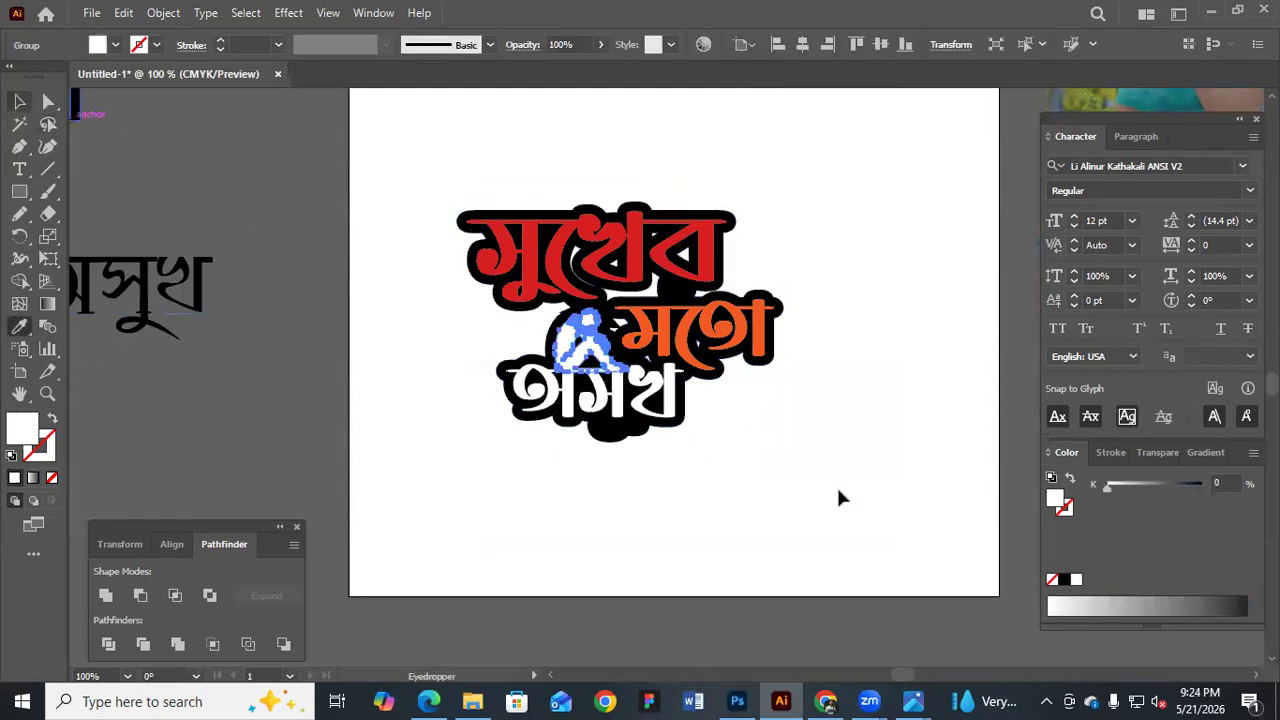
pyautogui.press('v')
pyautogui.click(768, 450)
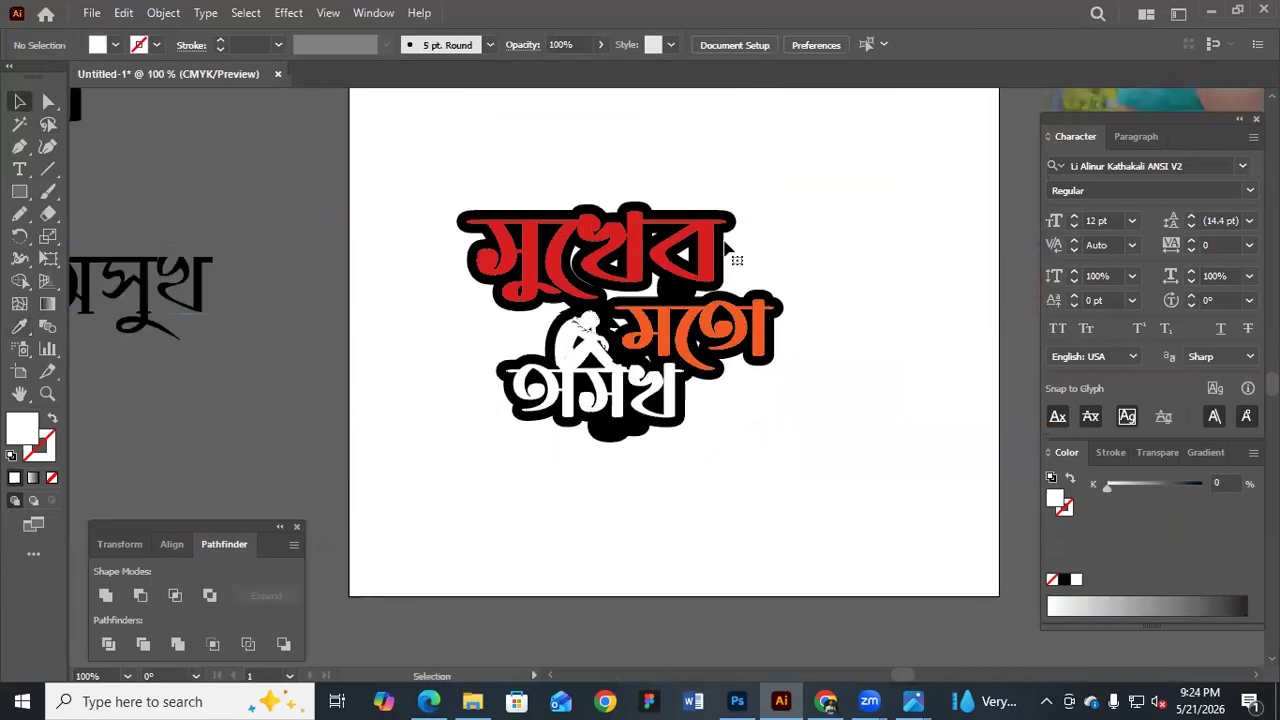
# Swap the offset backing's fill and stroke and set its black outline to 2 pt
pyautogui.hotkey('ctrl', 'z')
pyautogui.click(52, 421)
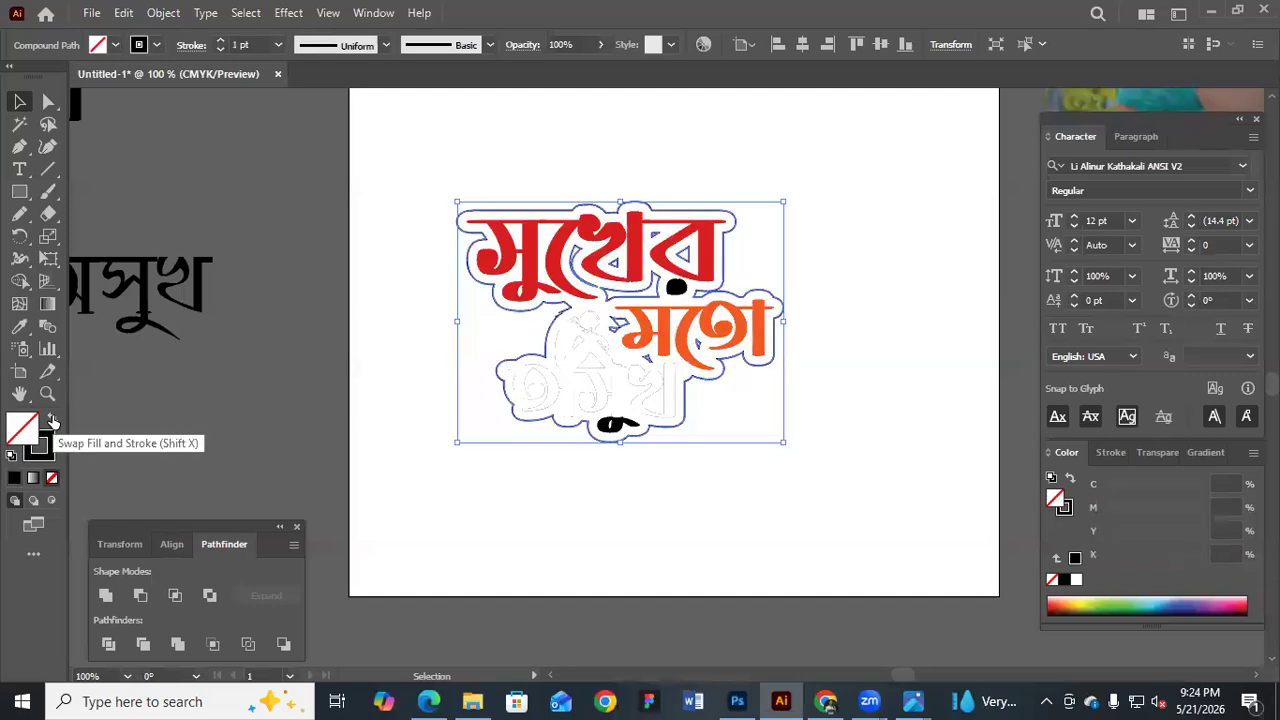
pyautogui.click(220, 40)
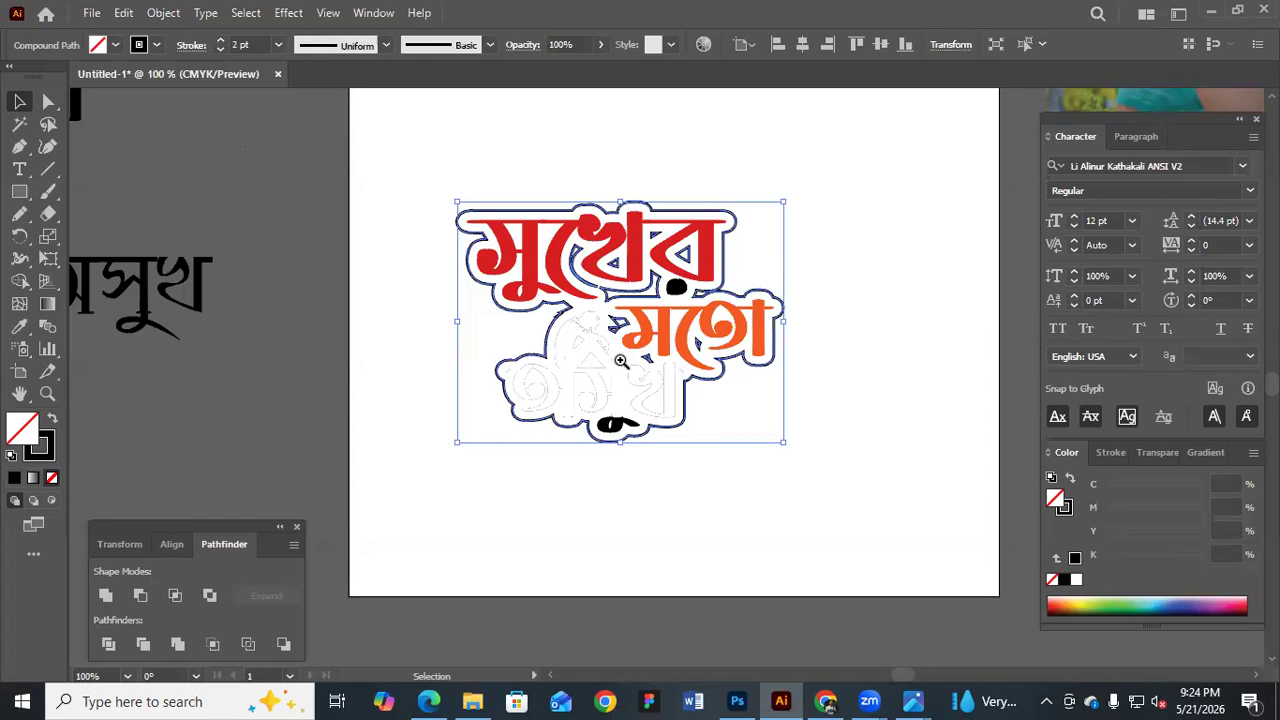
pyautogui.click(720, 453)
pyautogui.keyDown('ctrl'); pyautogui.click(842, 475); pyautogui.keyUp('ctrl')
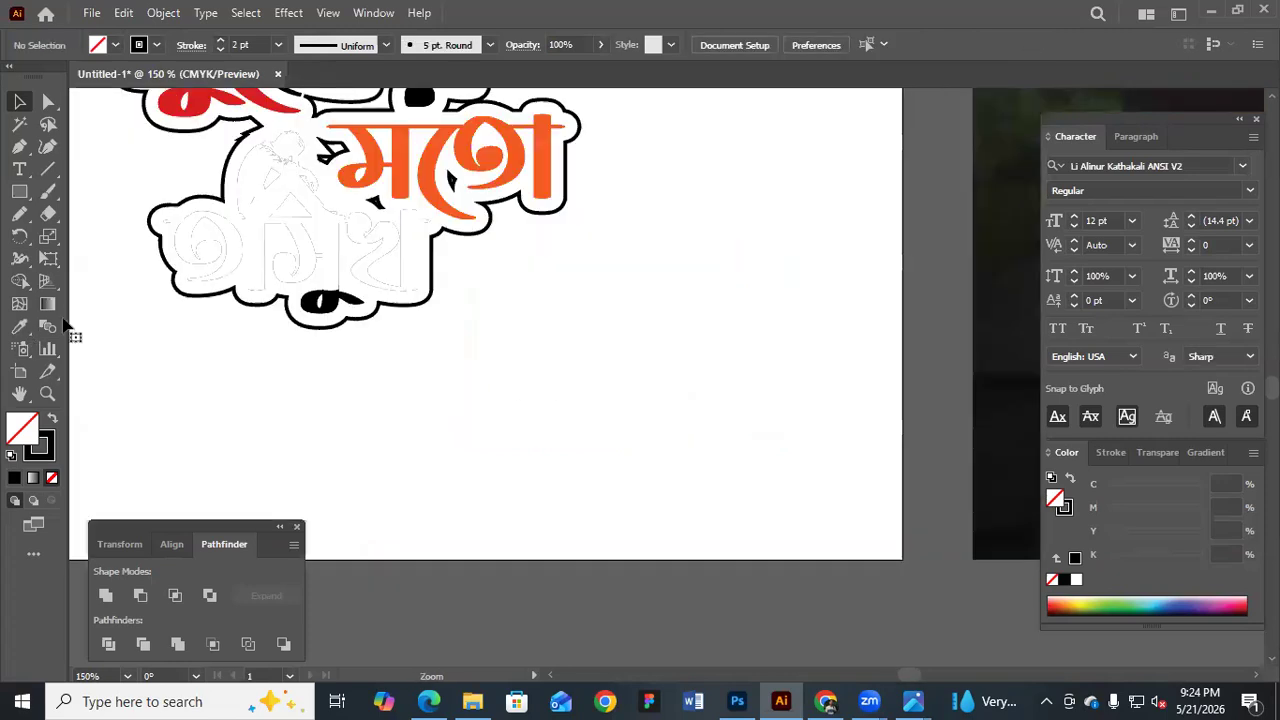
# Recolour the অসুখ letters and the seated silhouette black
pyautogui.moveTo(343, 272); pyautogui.dragTo(589, 430)
pyautogui.click(578, 447)
pyautogui.press('i')
pyautogui.hotkey('ctrl', 'z')
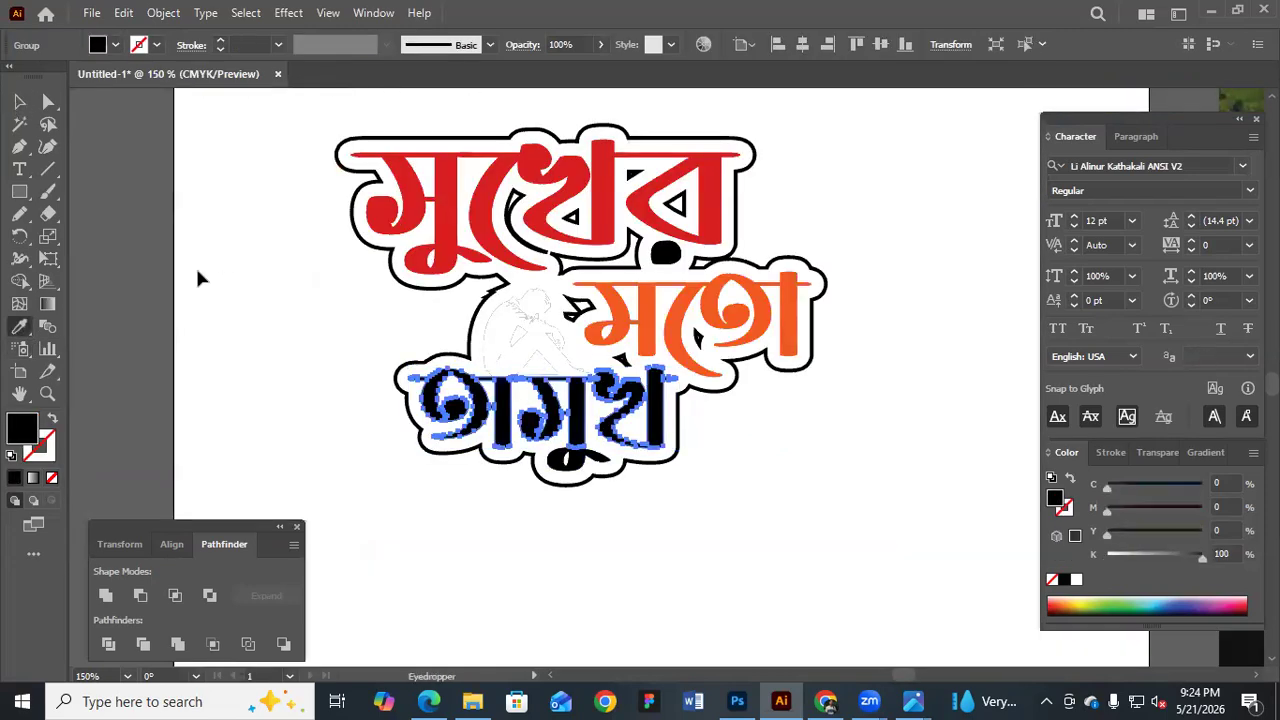
pyautogui.keyDown('ctrl'); pyautogui.click(528, 325); pyautogui.keyUp('ctrl')
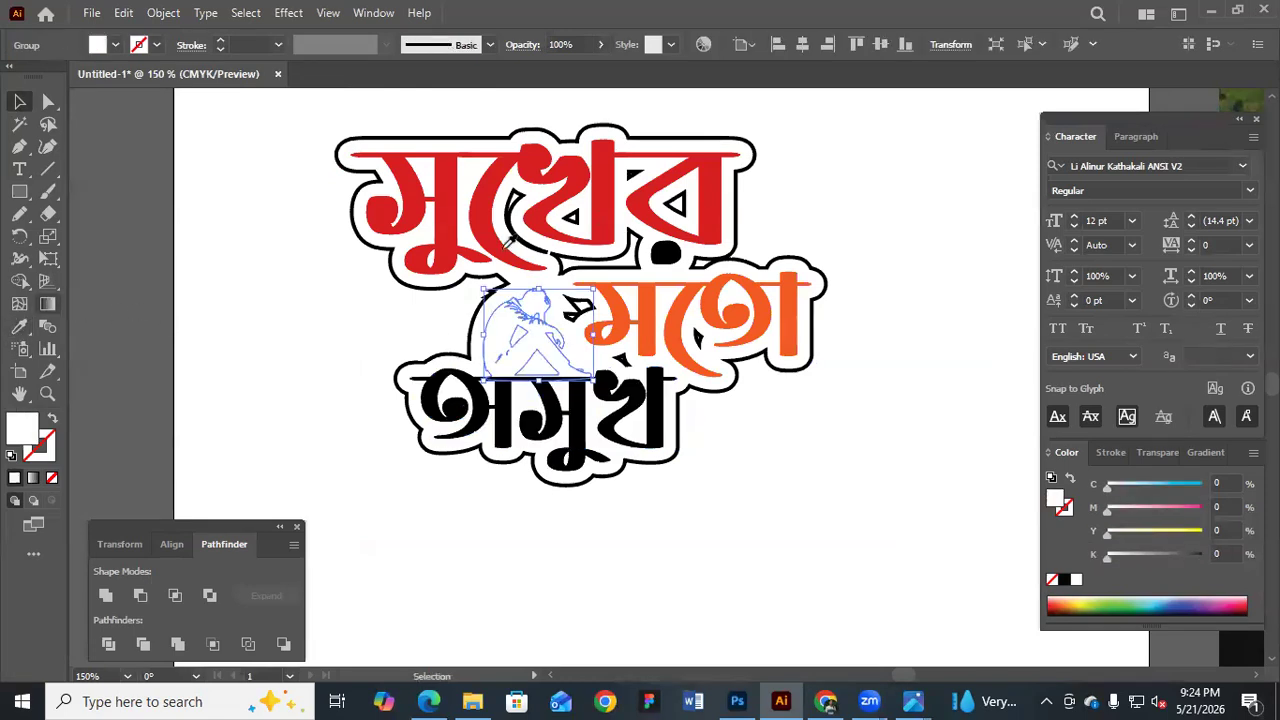
pyautogui.click(613, 366)
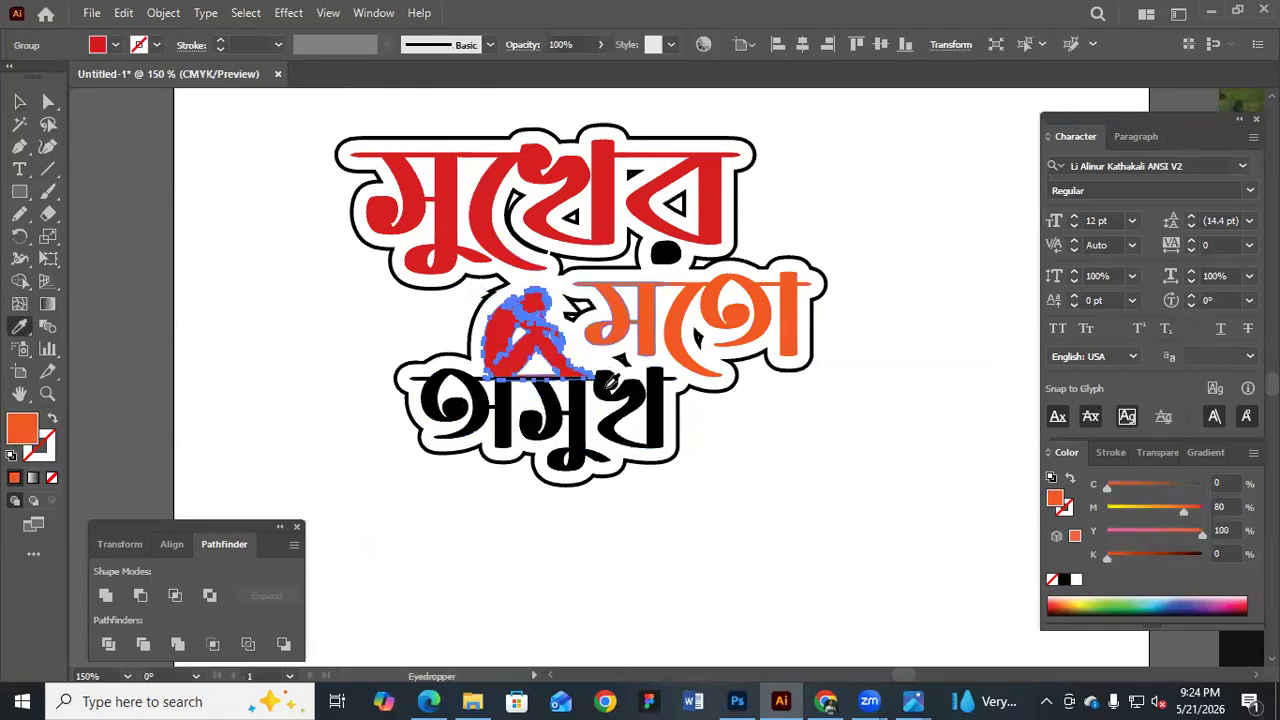
pyautogui.click(597, 362)
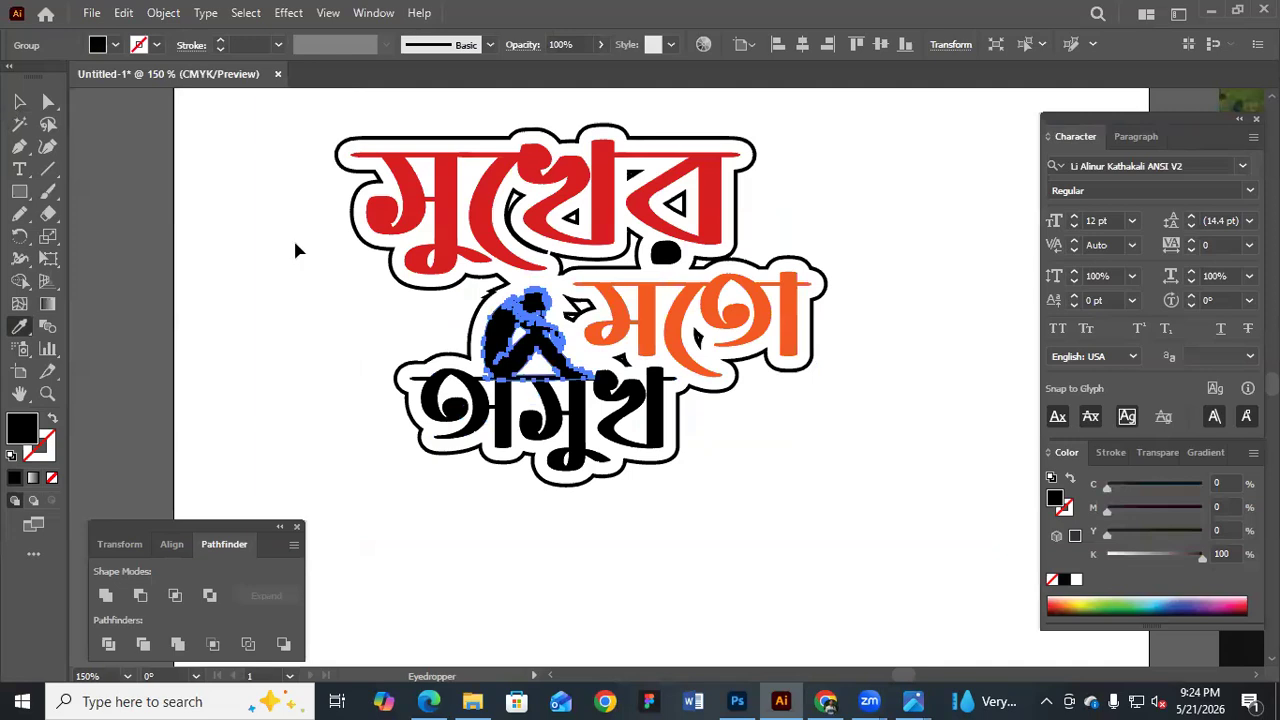
pyautogui.press('v')
pyautogui.click(463, 113)
# Examine the outlined title beside the reference poster and inspect the outline's inner gaps around সুখের and মতো up close
pyautogui.moveTo(463, 113); pyautogui.dragTo(617, 260)
pyautogui.hotkey('ctrl', '-')
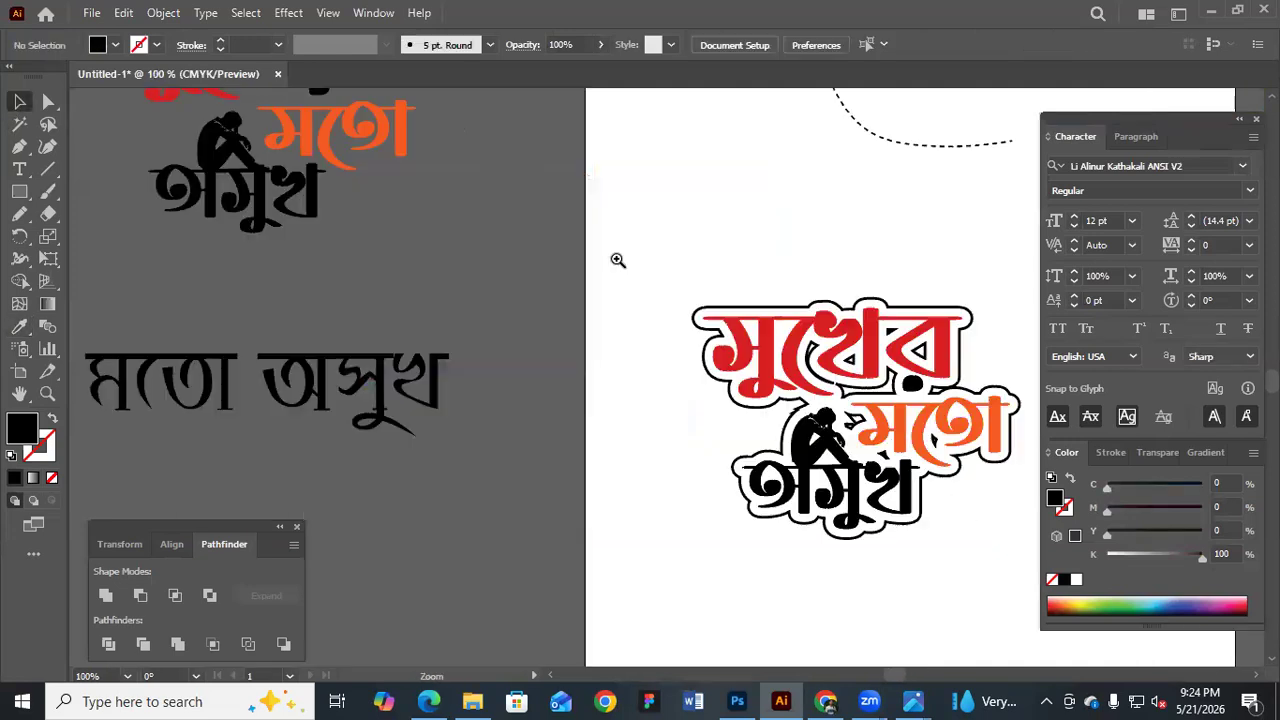
pyautogui.hotkey('ctrl', '-')
pyautogui.moveTo(960, 510); pyautogui.dragTo(750, 388)
pyautogui.moveTo(497, 277); pyautogui.dragTo(436, 234)
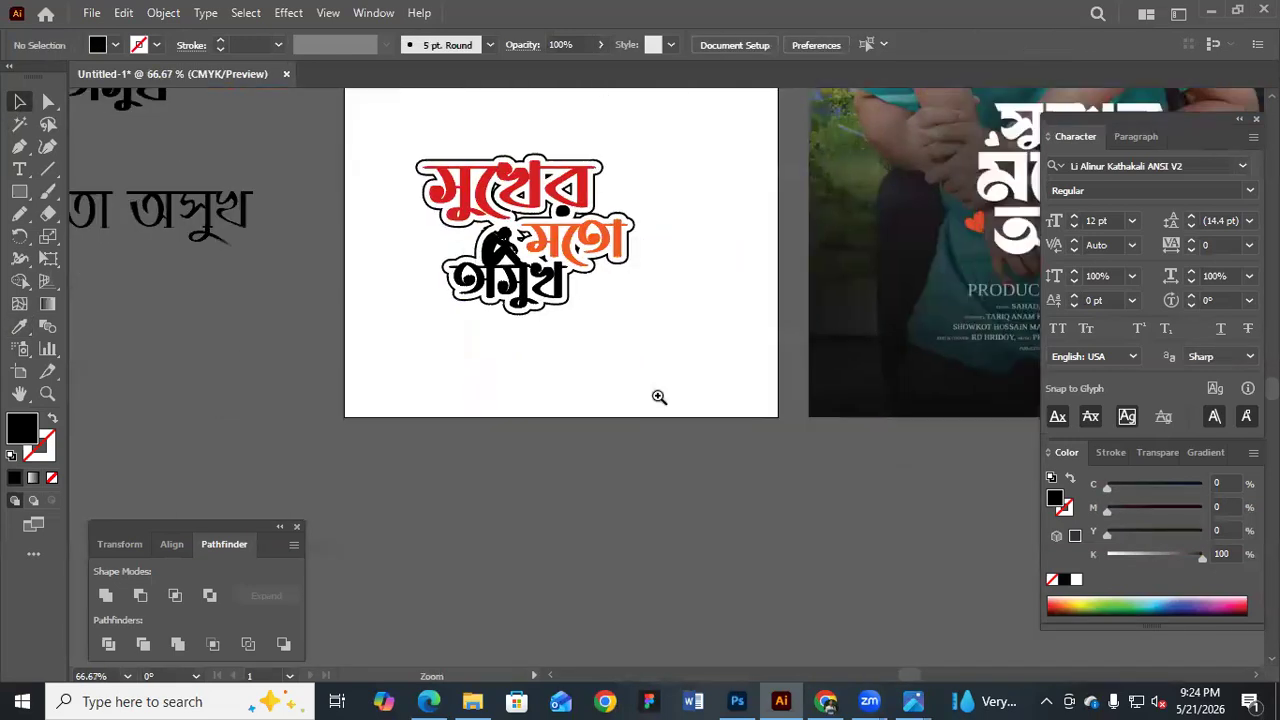
pyautogui.moveTo(418, 117); pyautogui.dragTo(694, 363)
pyautogui.hotkey('ctrl', '+')
pyautogui.moveTo(331, 200); pyautogui.dragTo(224, 185)
pyautogui.click(20, 148)
pyautogui.hotkey('ctrl', '+')
pyautogui.moveTo(292, 212); pyautogui.dragTo(638, 434)
pyautogui.hotkey('ctrl', '=')
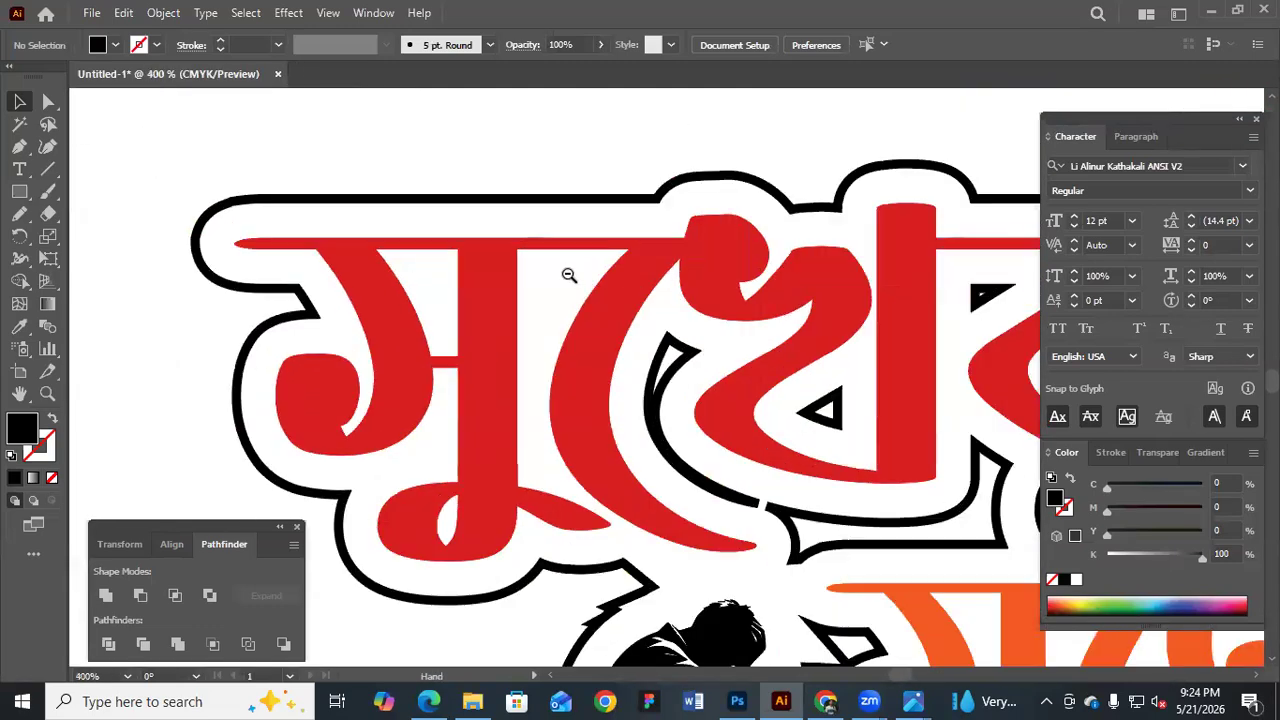
pyautogui.moveTo(676, 424); pyautogui.dragTo(310, 208)
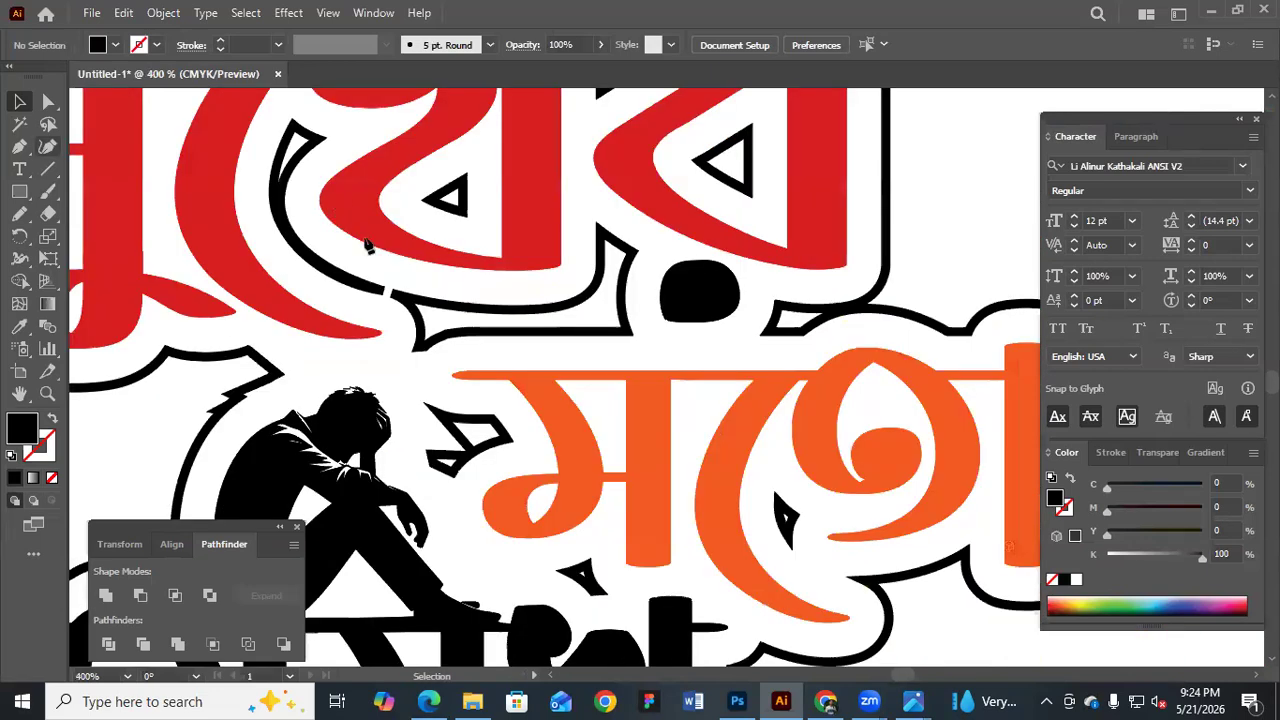
pyautogui.moveTo(366, 246); pyautogui.dragTo(355, 338)
pyautogui.click(617, 175)
pyautogui.hotkey('ctrl', '-')
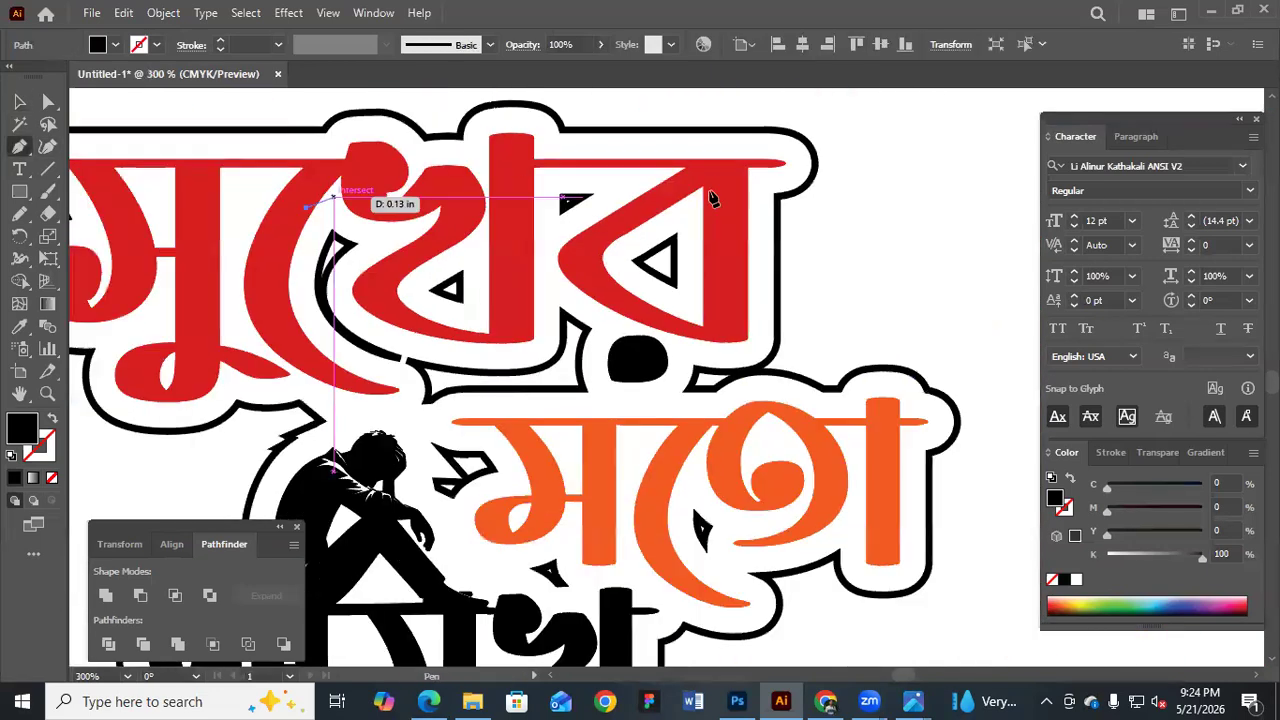
pyautogui.click(366, 238)
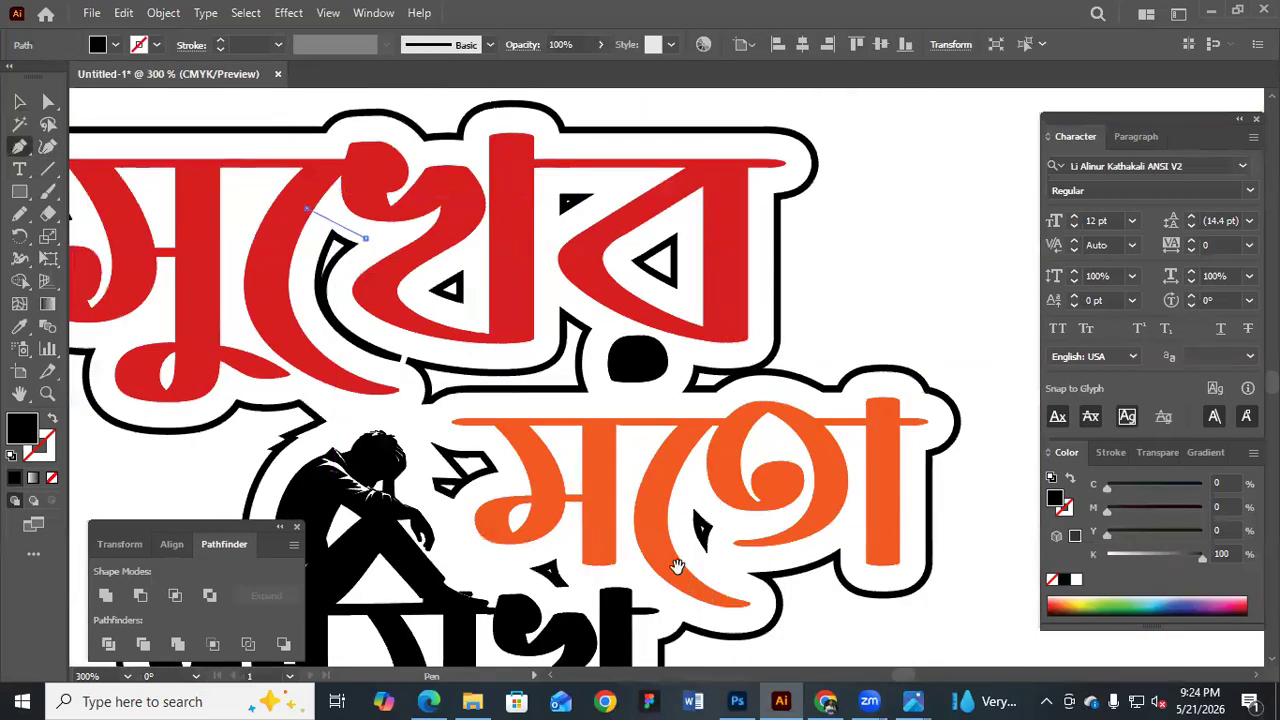
pyautogui.moveTo(722, 283); pyautogui.dragTo(745, 350)
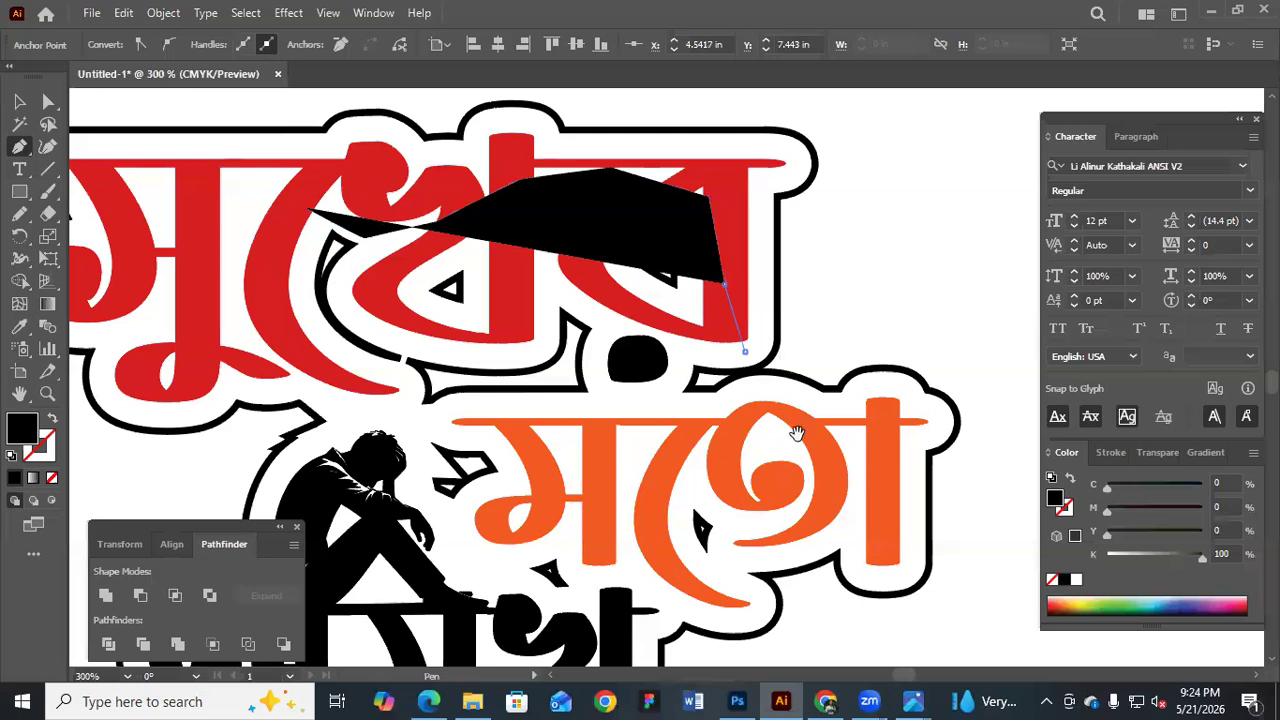
pyautogui.click(787, 403)
pyautogui.click(847, 495)
pyautogui.click(772, 546)
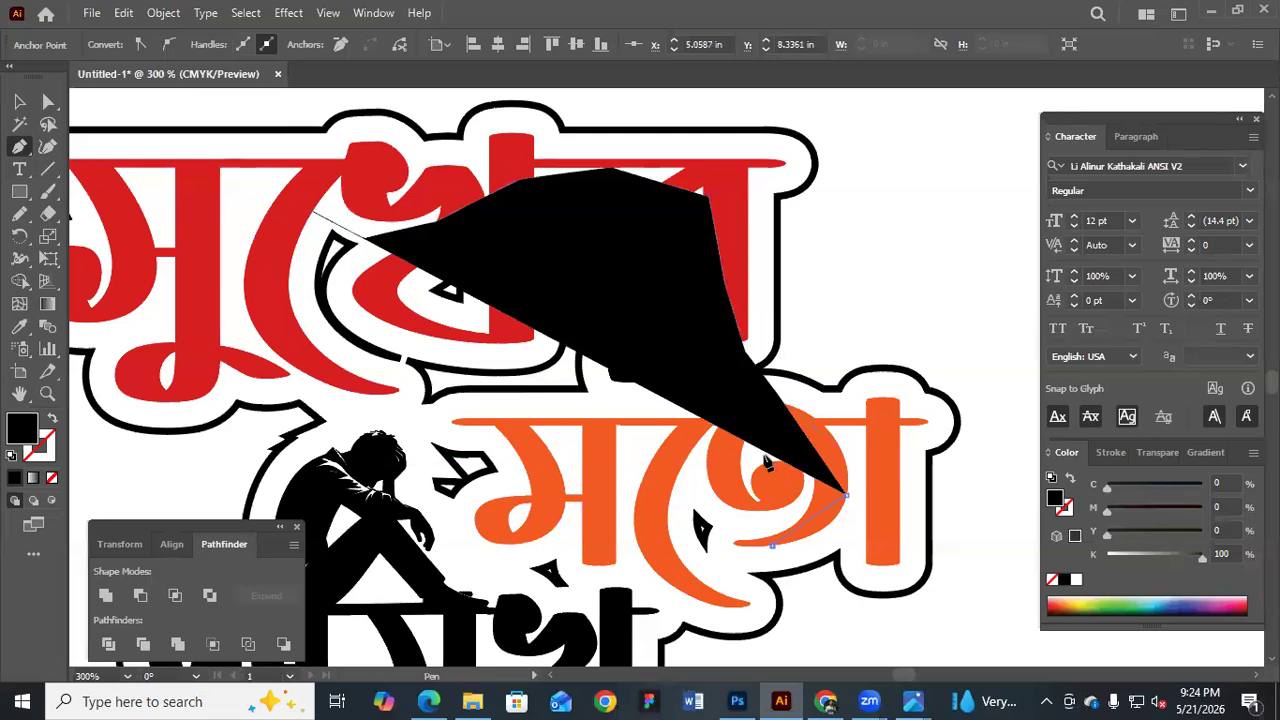
pyautogui.click(723, 583)
pyautogui.moveTo(630, 656); pyautogui.dragTo(765, 481)
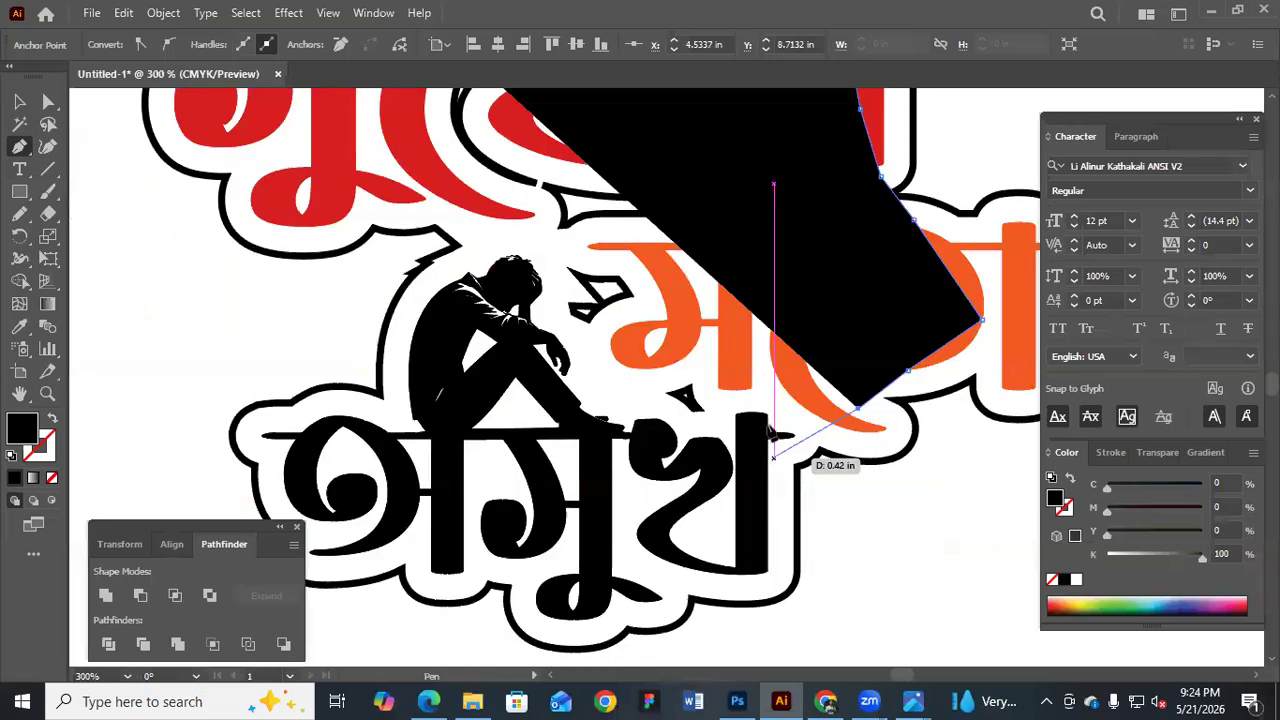
pyautogui.click(767, 461)
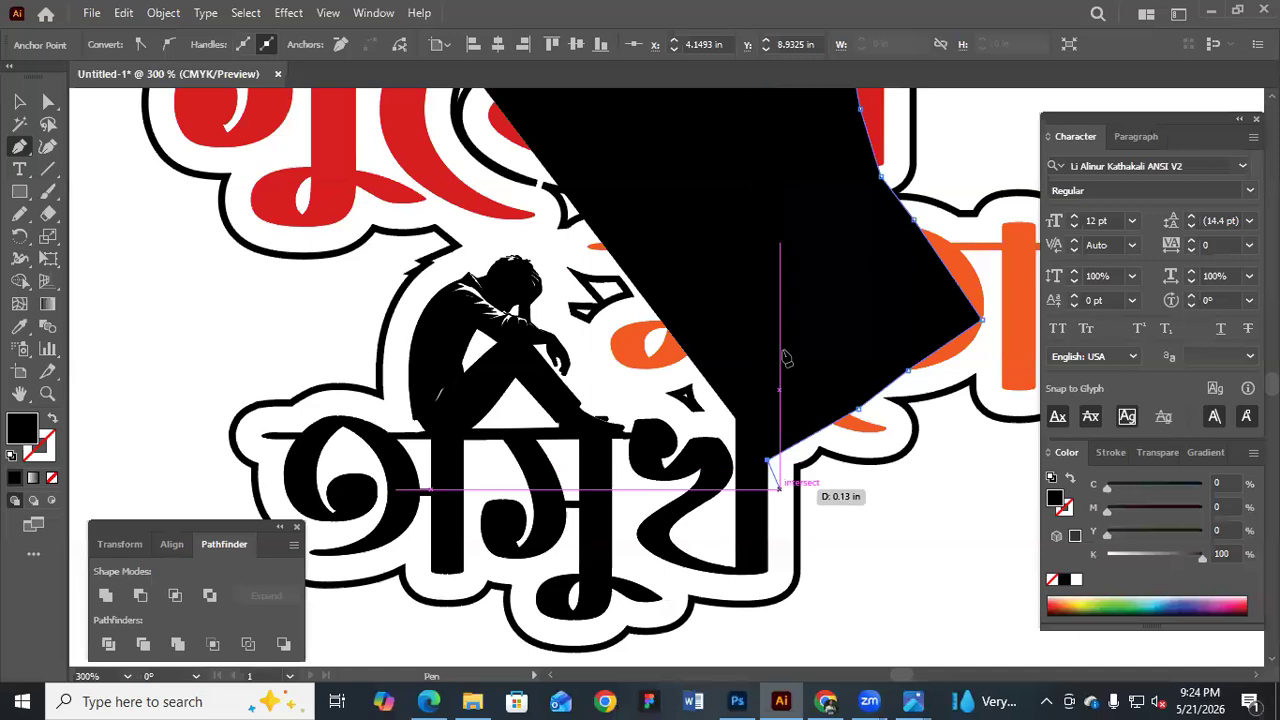
pyautogui.hotkey('ctrl', 'z')
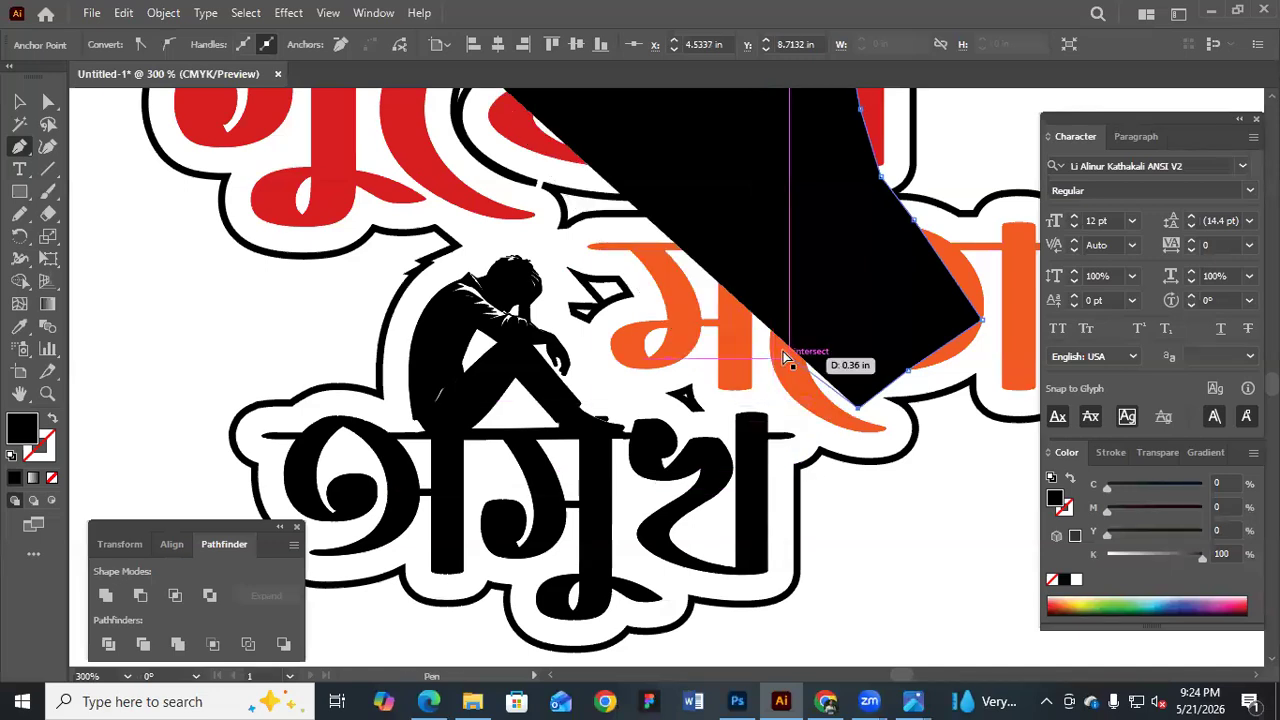
pyautogui.press('ctrl')
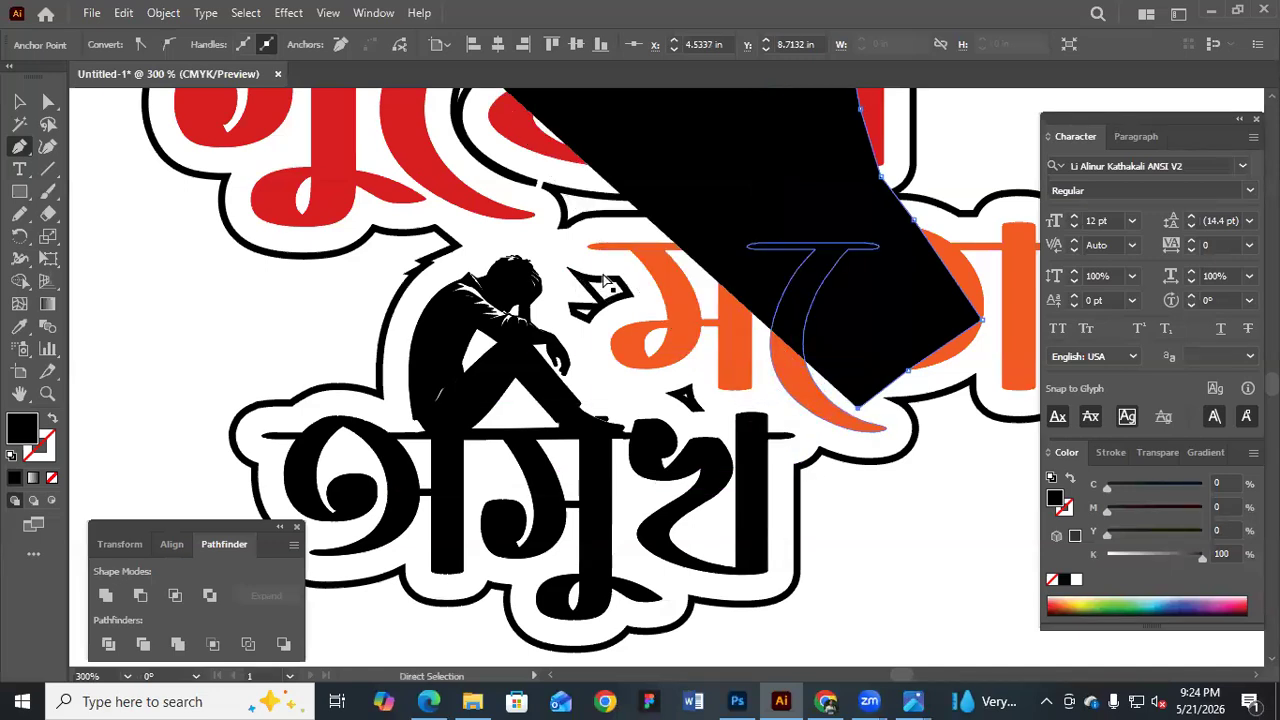
pyautogui.hotkey('ctrl', 'z')
pyautogui.hotkey('ctrl', 'z')
pyautogui.hotkey('ctrl', 'z')
pyautogui.scroll(5, 538, 305)
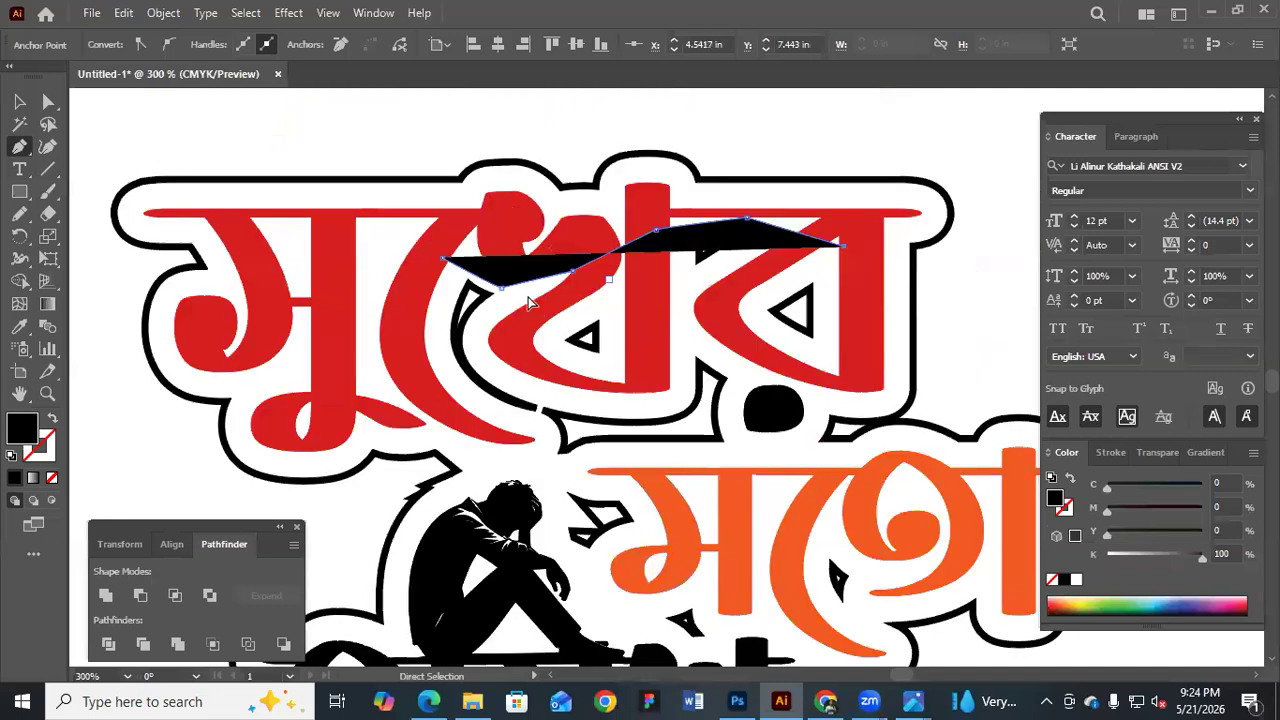
pyautogui.keyDown('ctrl'); pyautogui.click(647, 348); pyautogui.keyUp('ctrl')
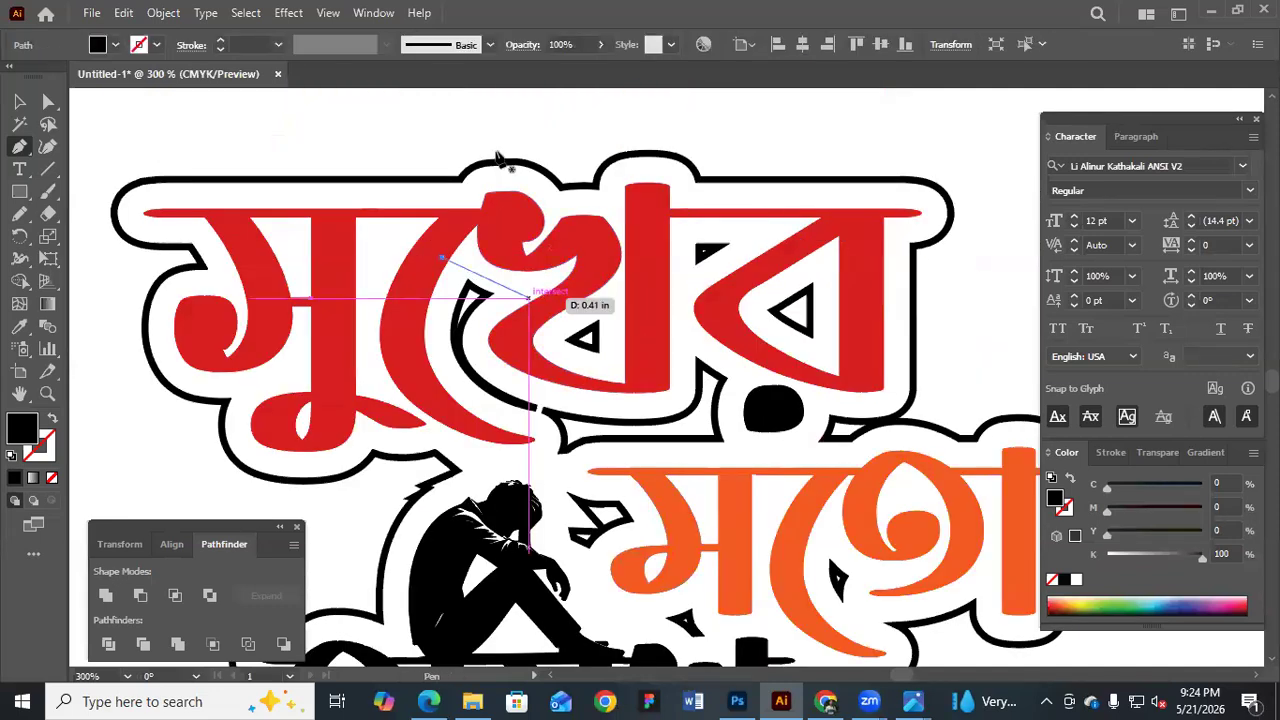
pyautogui.hotkey('ctrl', 'z')
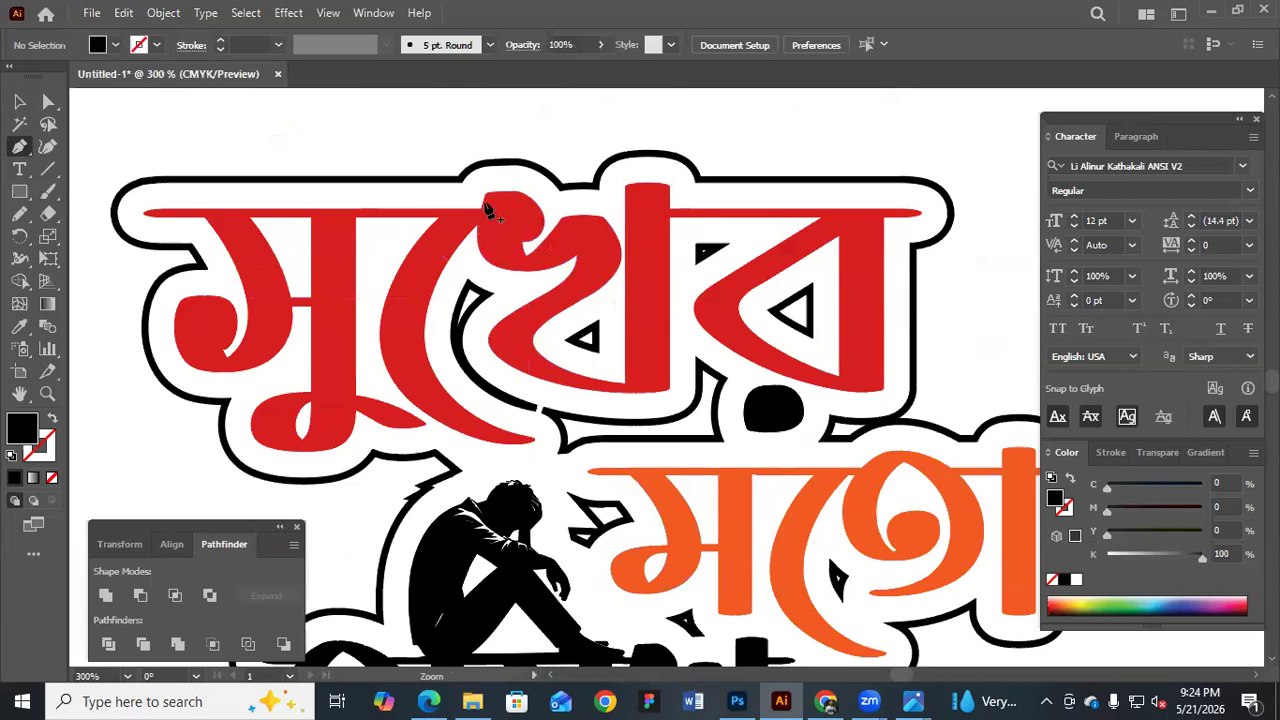
# Draw a black-filled Pen patch over the narrow pointed outline gap beside খ in the red সুখের
pyautogui.scroll(1, 511, 146)
pyautogui.scroll(-2, 505, 147)
pyautogui.click(493, 148)
pyautogui.click(518, 162)
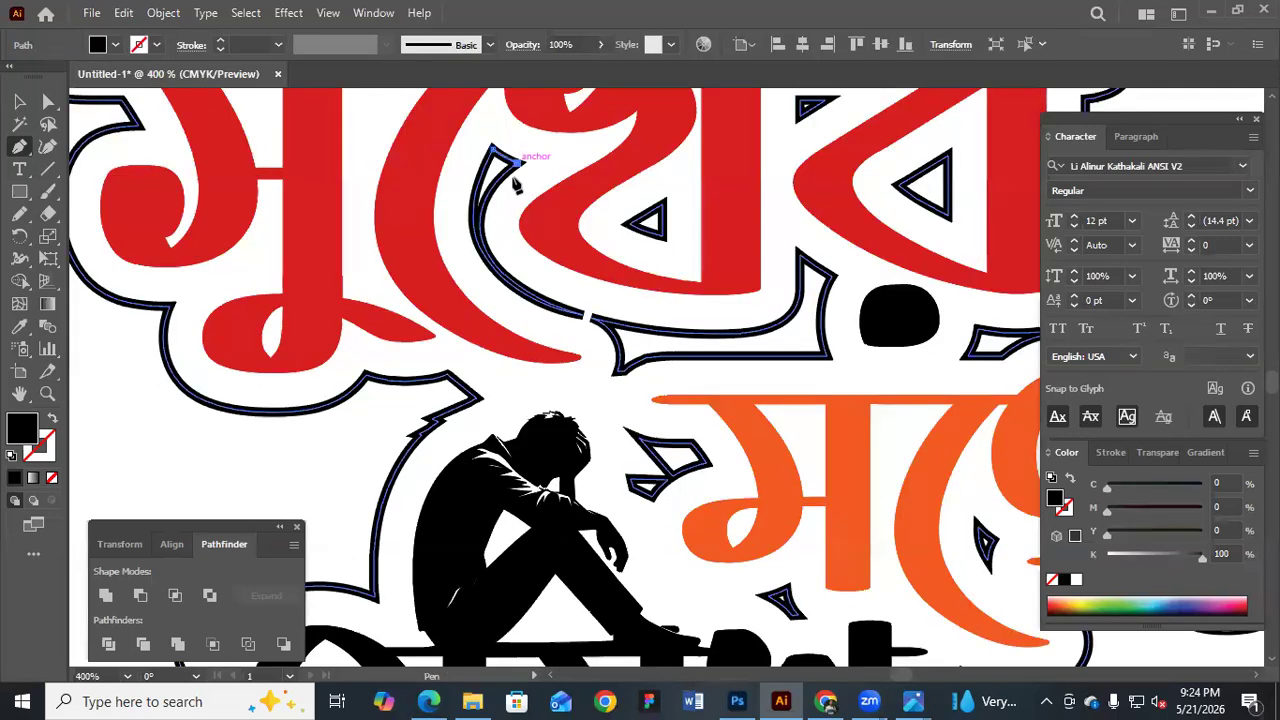
pyautogui.click(480, 222)
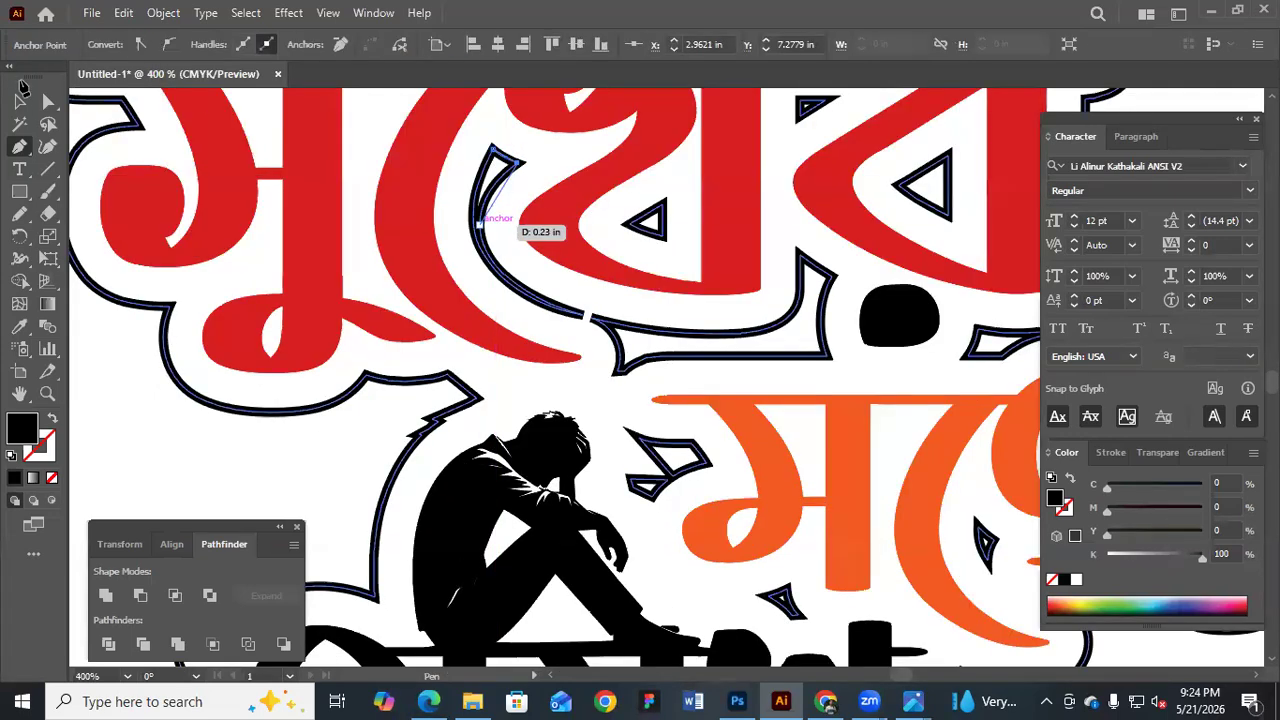
pyautogui.moveTo(490, 154); pyautogui.dragTo(522, 122)
pyautogui.click(20, 97)
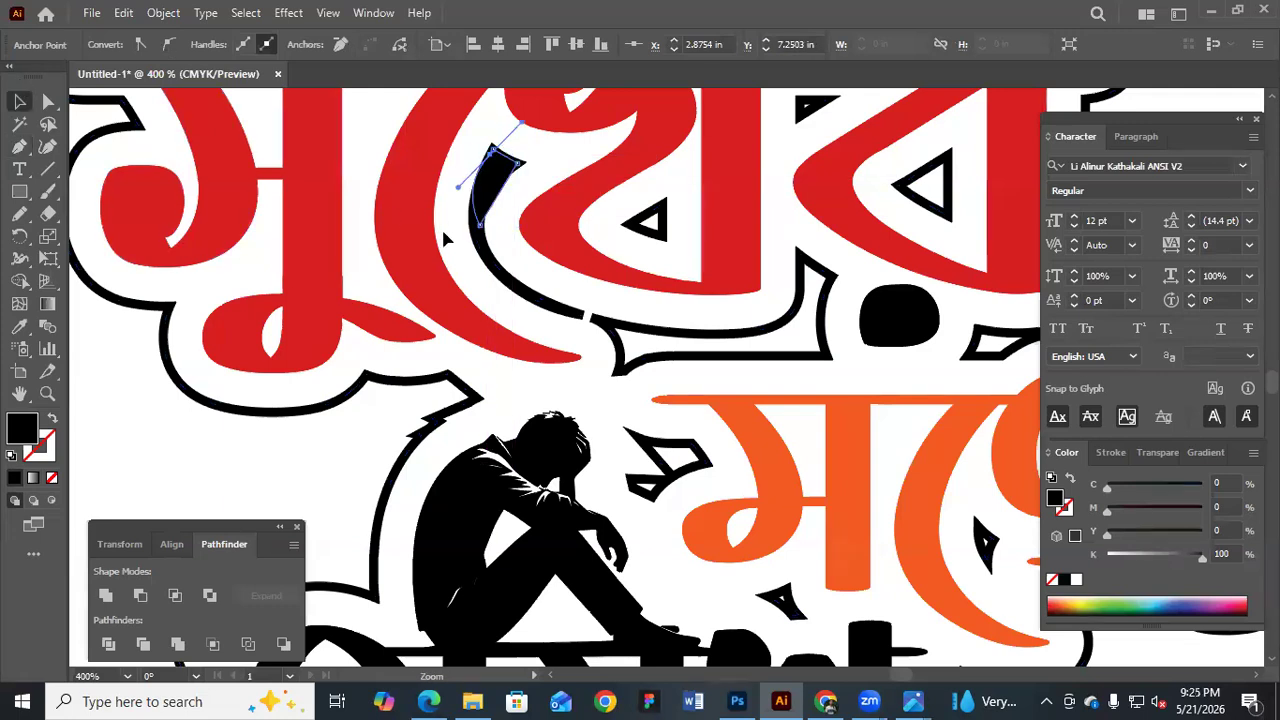
pyautogui.hotkey('ctrl', '-')
pyautogui.hotkey('ctrl', '-')
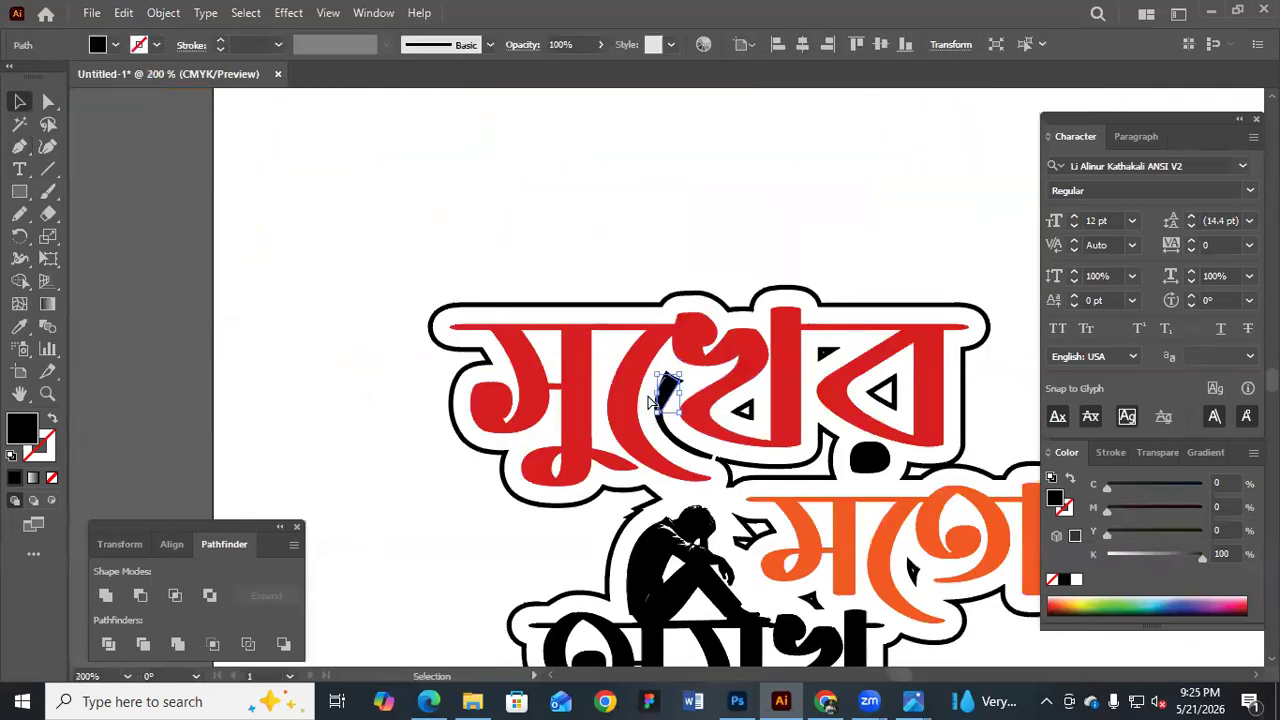
pyautogui.click(629, 208)
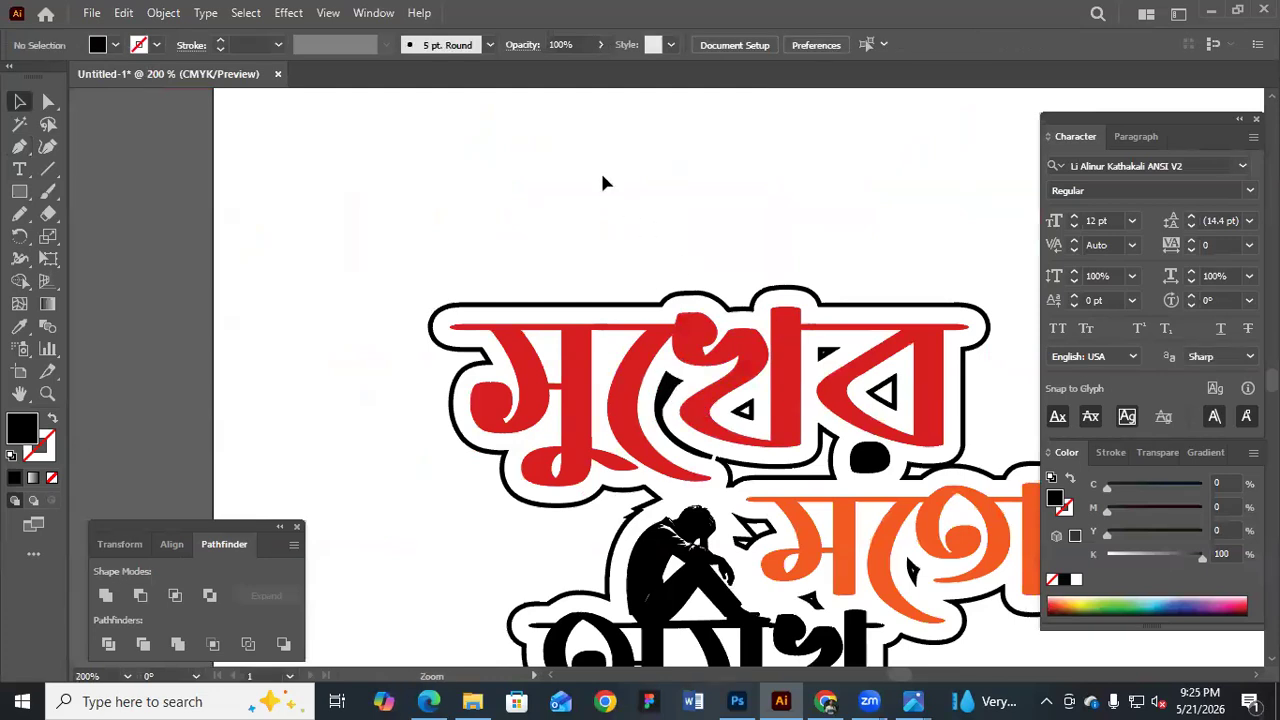
pyautogui.click(740, 420)
pyautogui.click(697, 378)
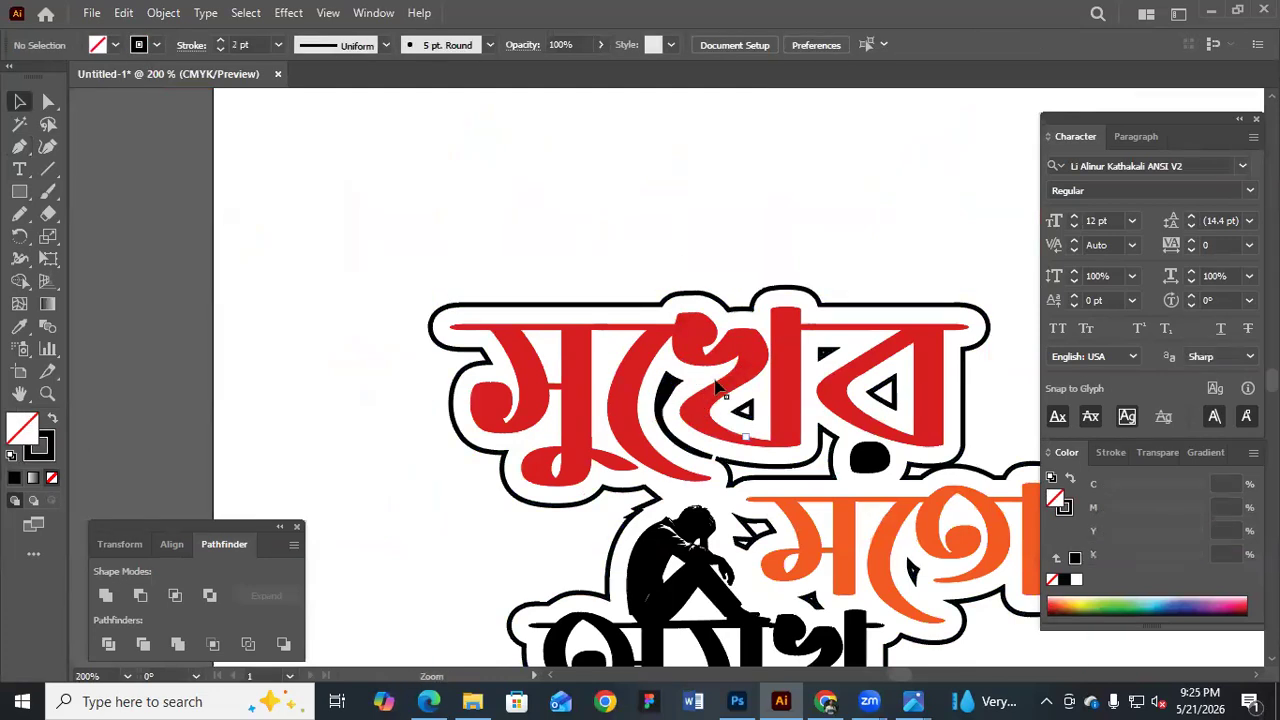
pyautogui.click(708, 356)
pyautogui.moveTo(672, 266); pyautogui.dragTo(602, 195)
pyautogui.hotkey('ctrl', 'z')
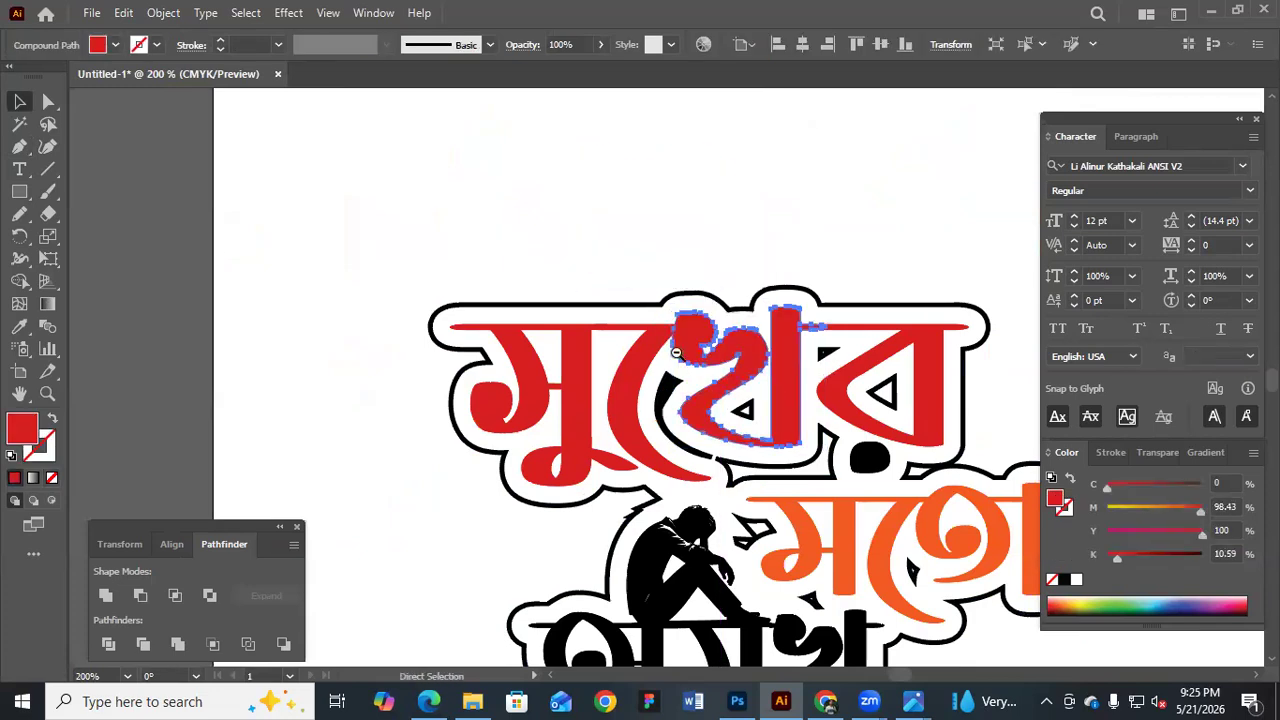
pyautogui.hotkey('ctrl', 'shift', 'a')
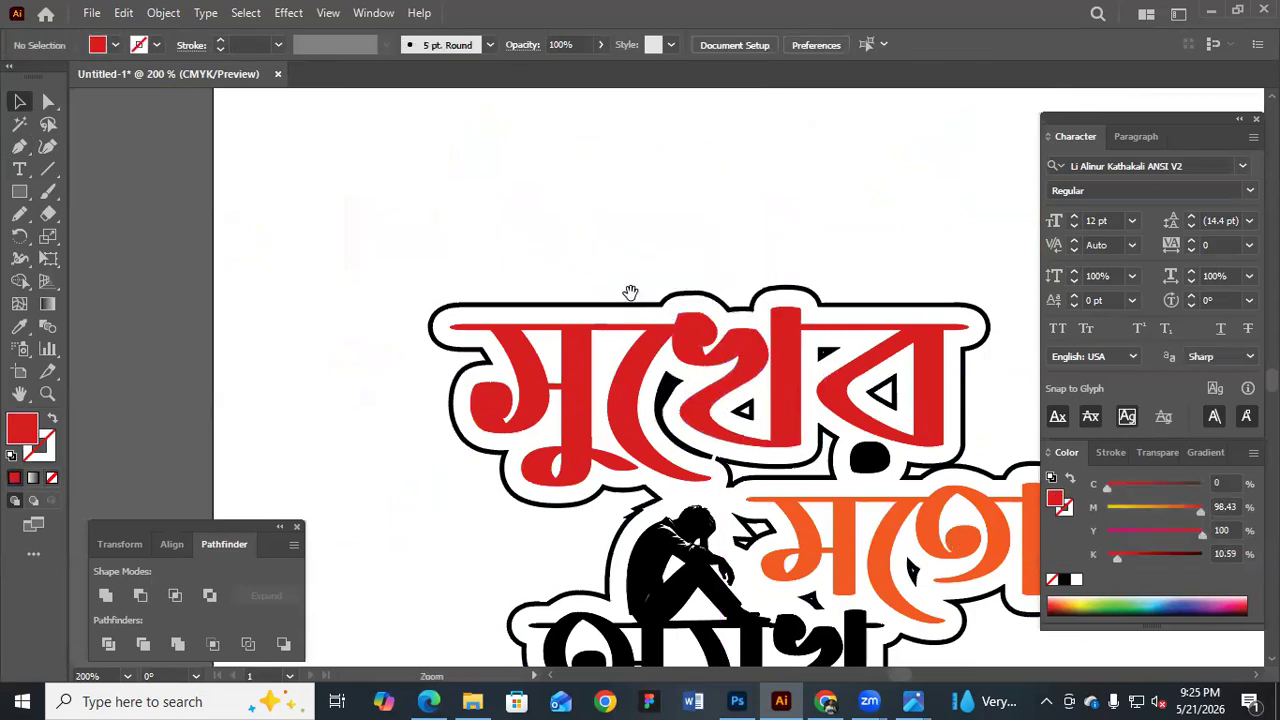
# Trace a red-filled Pen patch over both lobes of the outline fragment between the seated silhouette and the orange ম
pyautogui.moveTo(720, 389); pyautogui.dragTo(646, 356)
pyautogui.moveTo(911, 555); pyautogui.dragTo(714, 409)
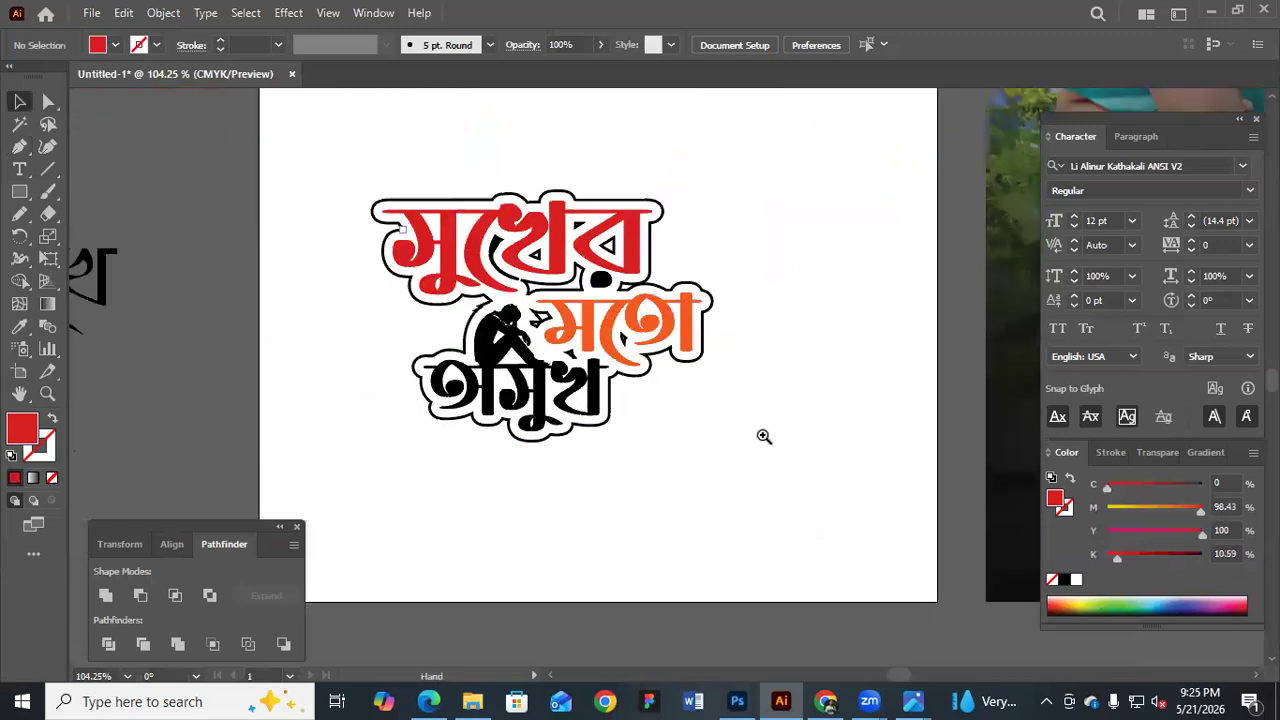
pyautogui.moveTo(500, 320); pyautogui.dragTo(618, 341)
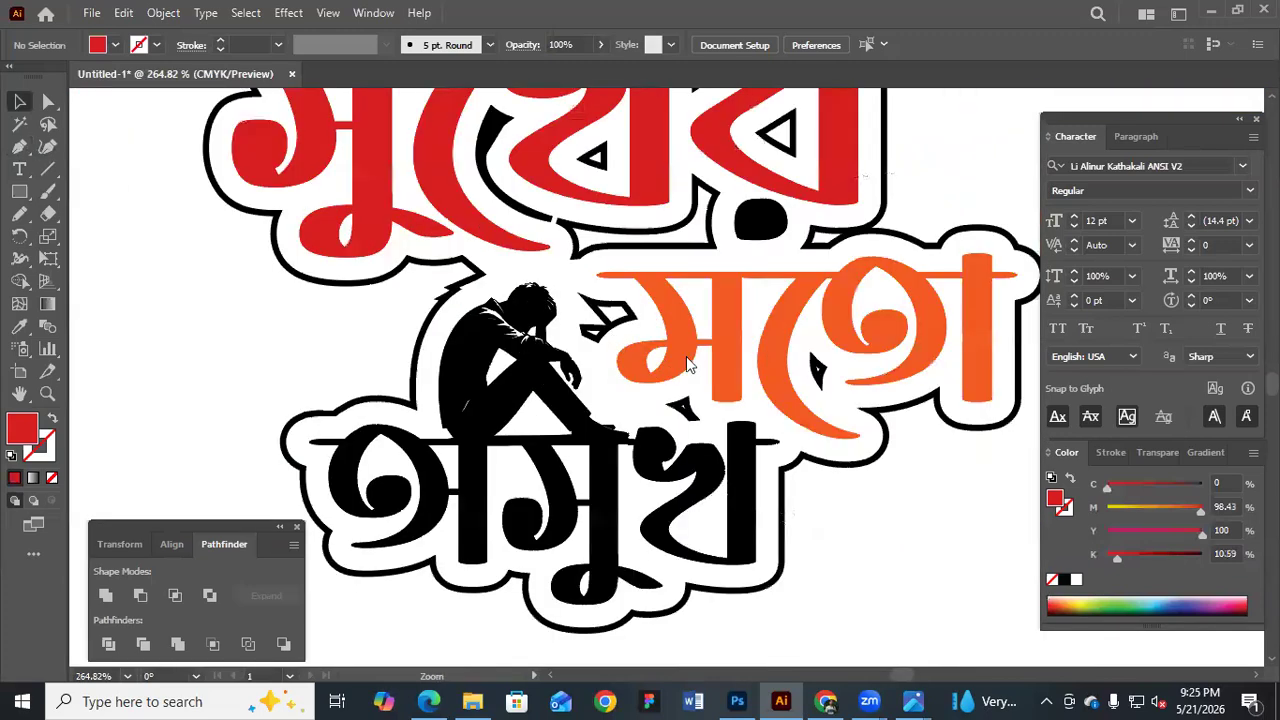
pyautogui.moveTo(788, 424); pyautogui.dragTo(931, 497)
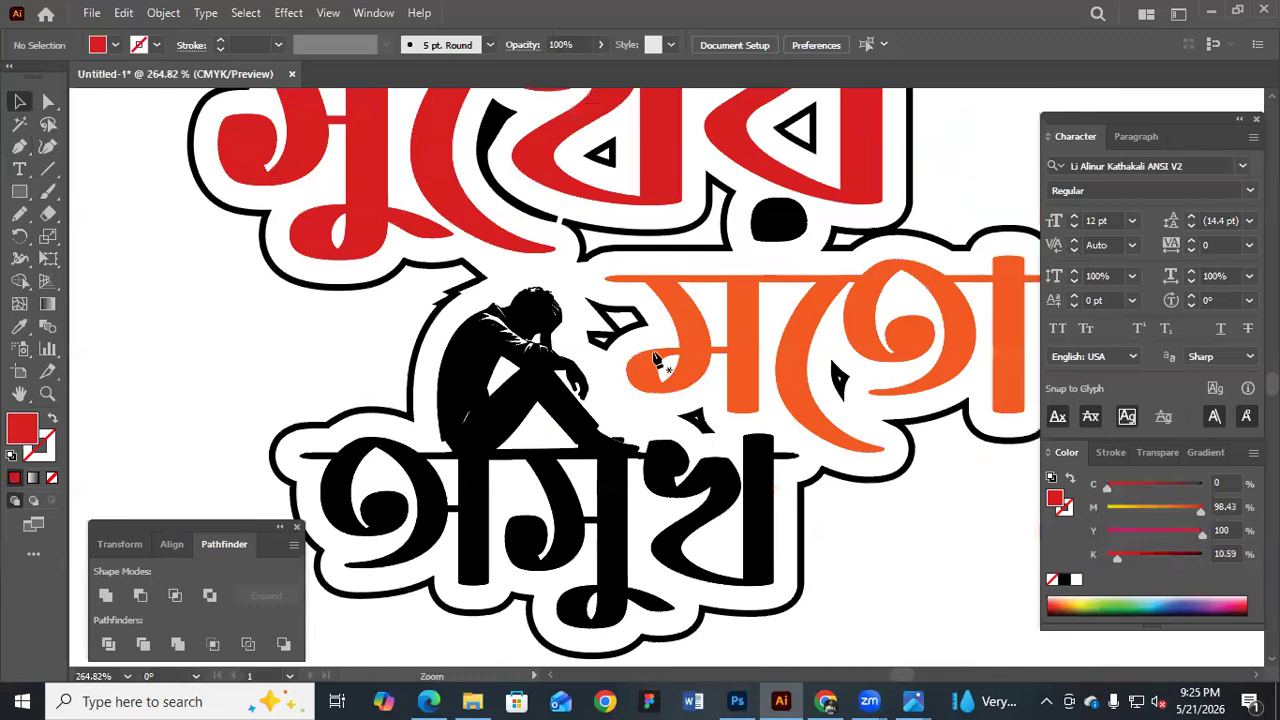
pyautogui.moveTo(658, 359); pyautogui.dragTo(697, 375)
pyautogui.click(730, 362)
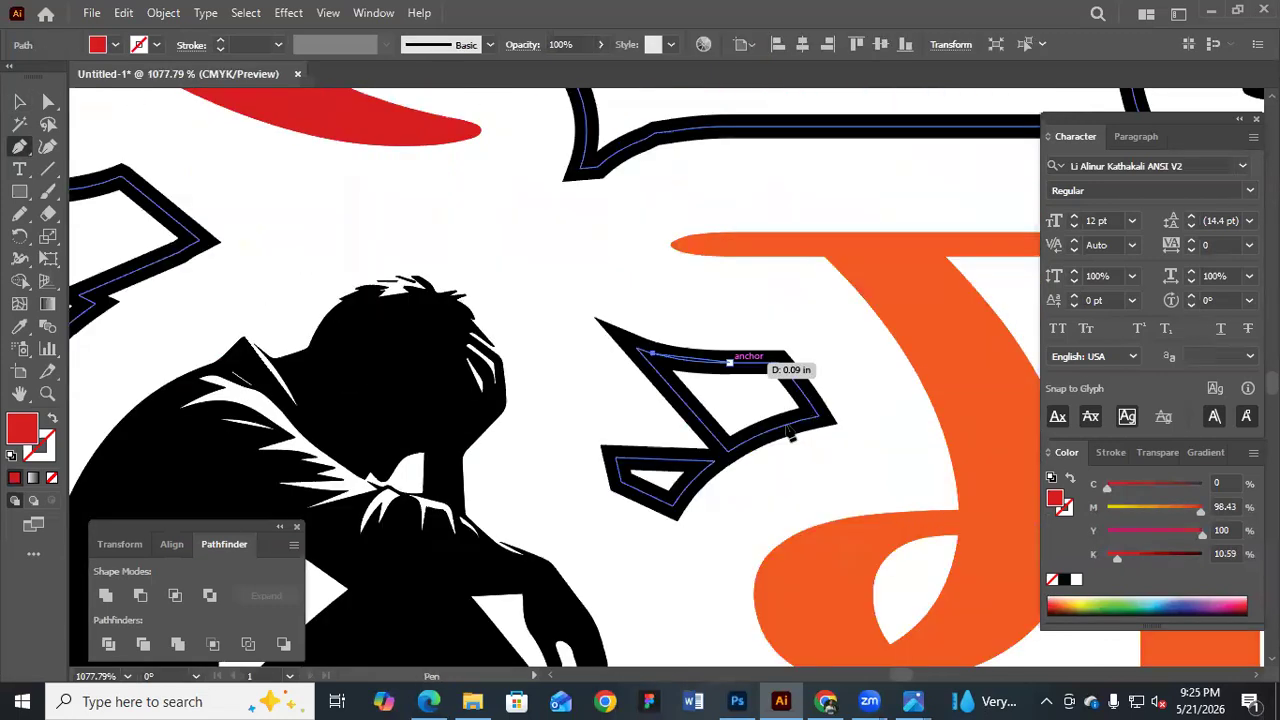
pyautogui.click(730, 362)
pyautogui.click(779, 363)
pyautogui.click(814, 409)
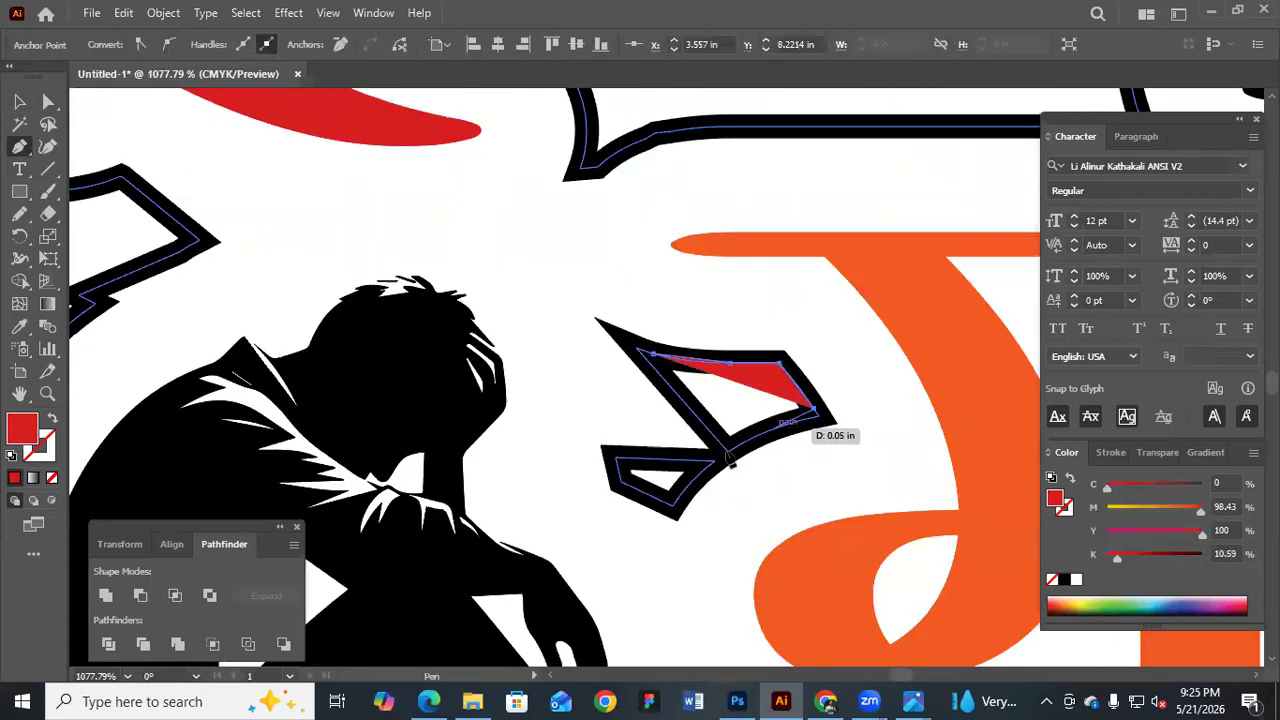
pyautogui.click(769, 430)
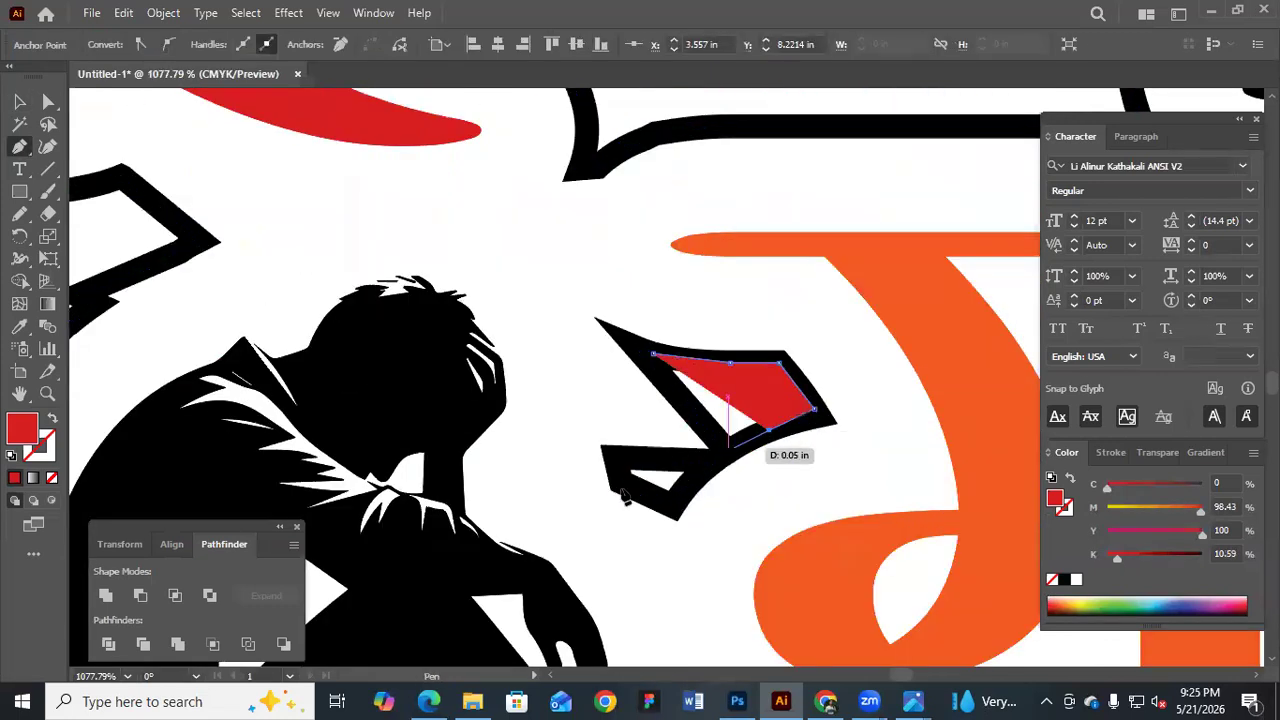
pyautogui.click(728, 452)
pyautogui.click(680, 496)
pyautogui.click(642, 496)
pyautogui.click(622, 488)
pyautogui.click(616, 466)
pyautogui.click(656, 462)
pyautogui.click(681, 459)
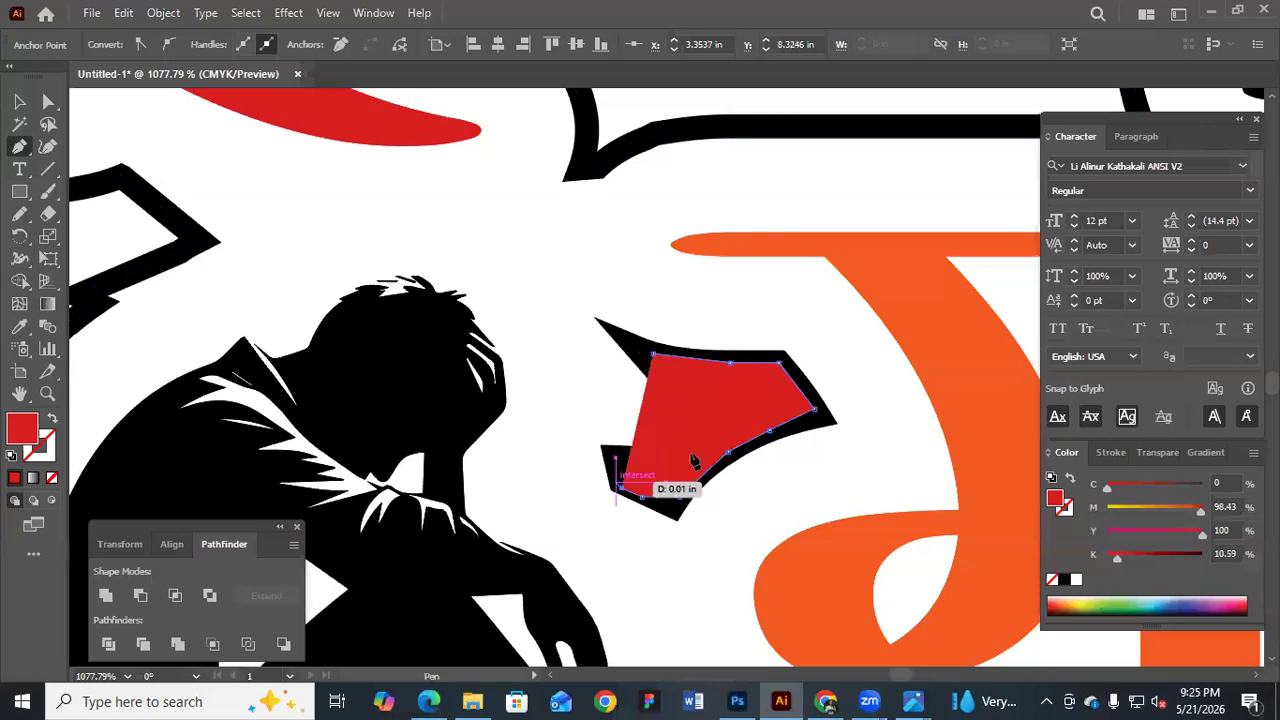
pyautogui.click(701, 451)
pyautogui.click(720, 450)
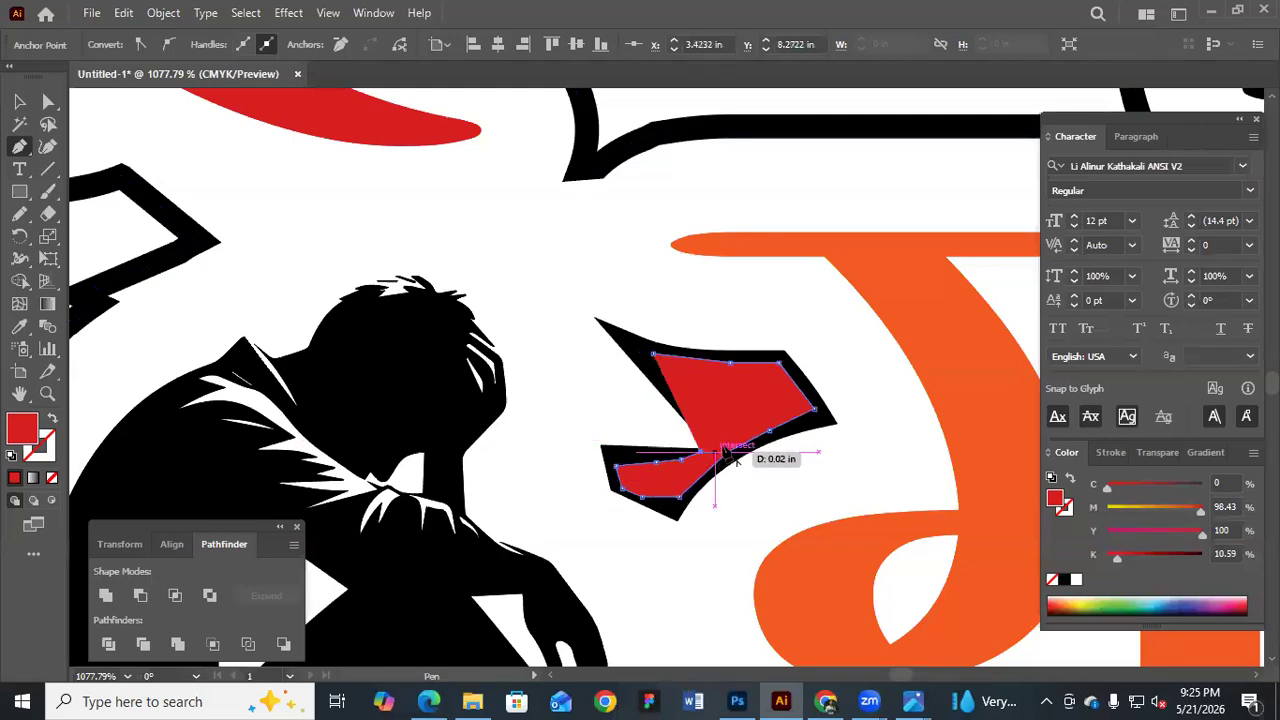
pyautogui.click(709, 429)
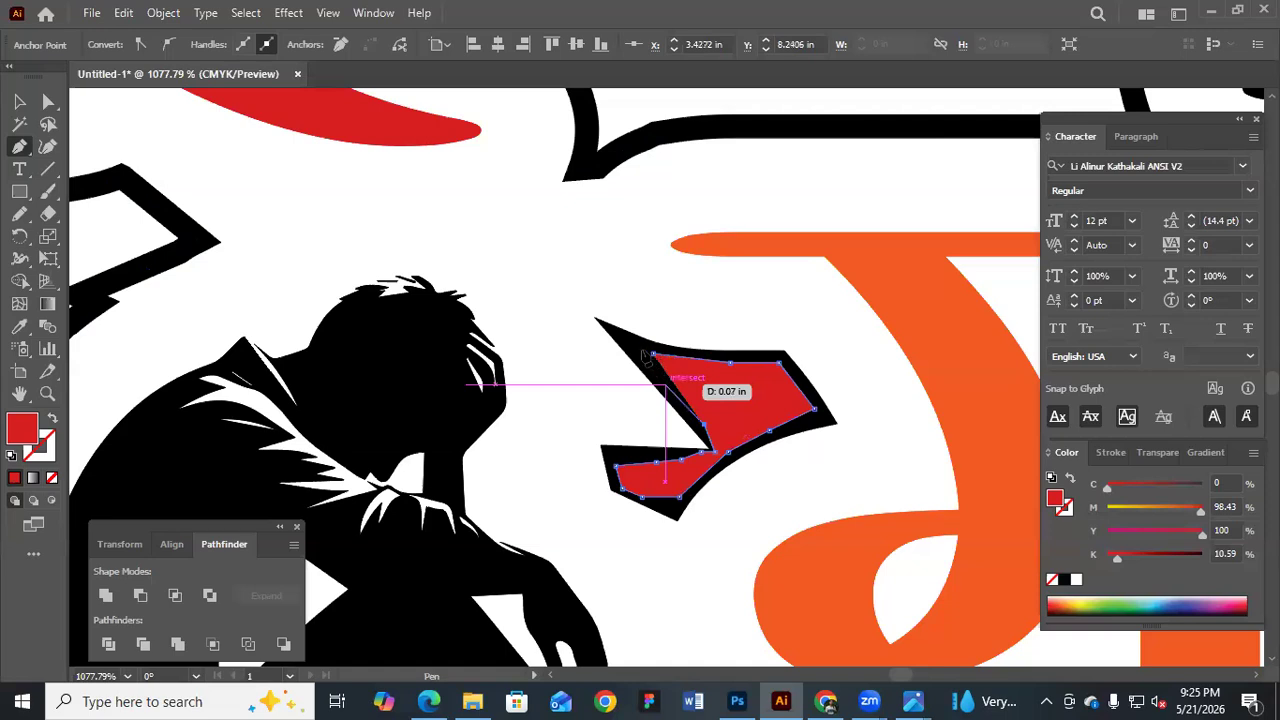
pyautogui.click(665, 378)
pyautogui.press('v')
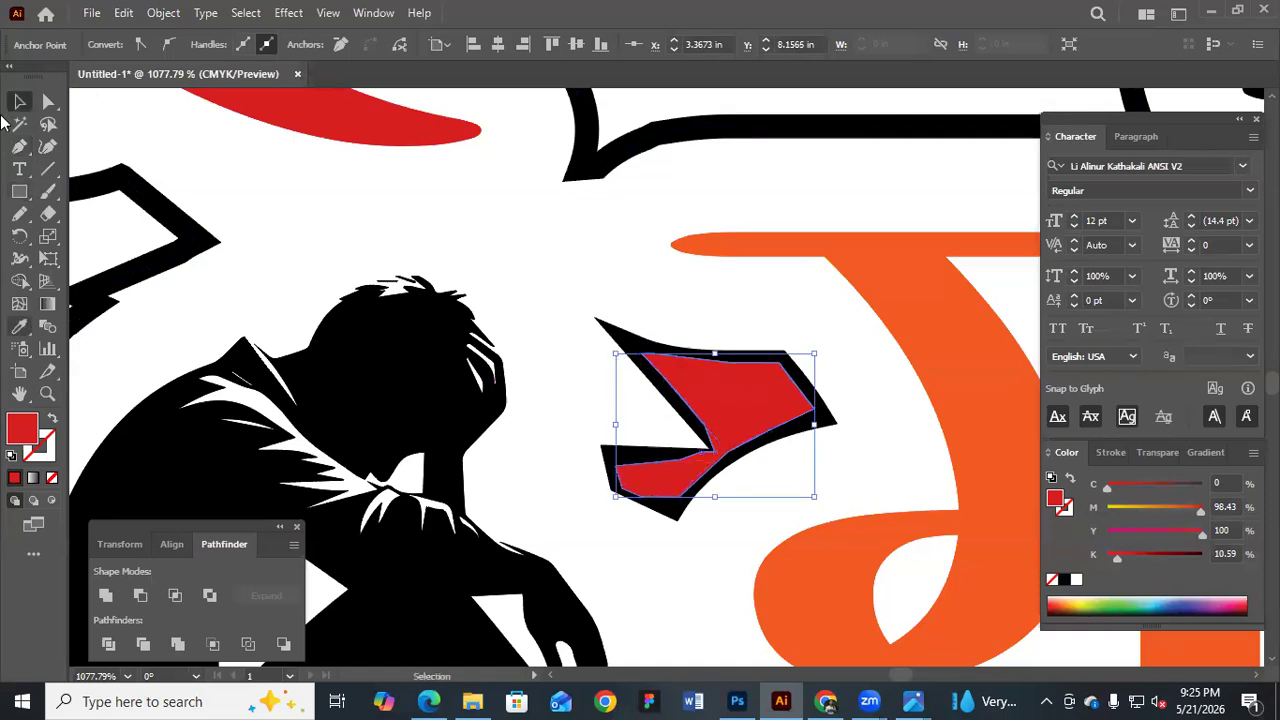
# Fill the traced patch between the silhouette and ম with black using the Eyedropper, and deselect it
pyautogui.press('i')
pyautogui.click(200, 238)
pyautogui.press('v')
pyautogui.click(563, 295)
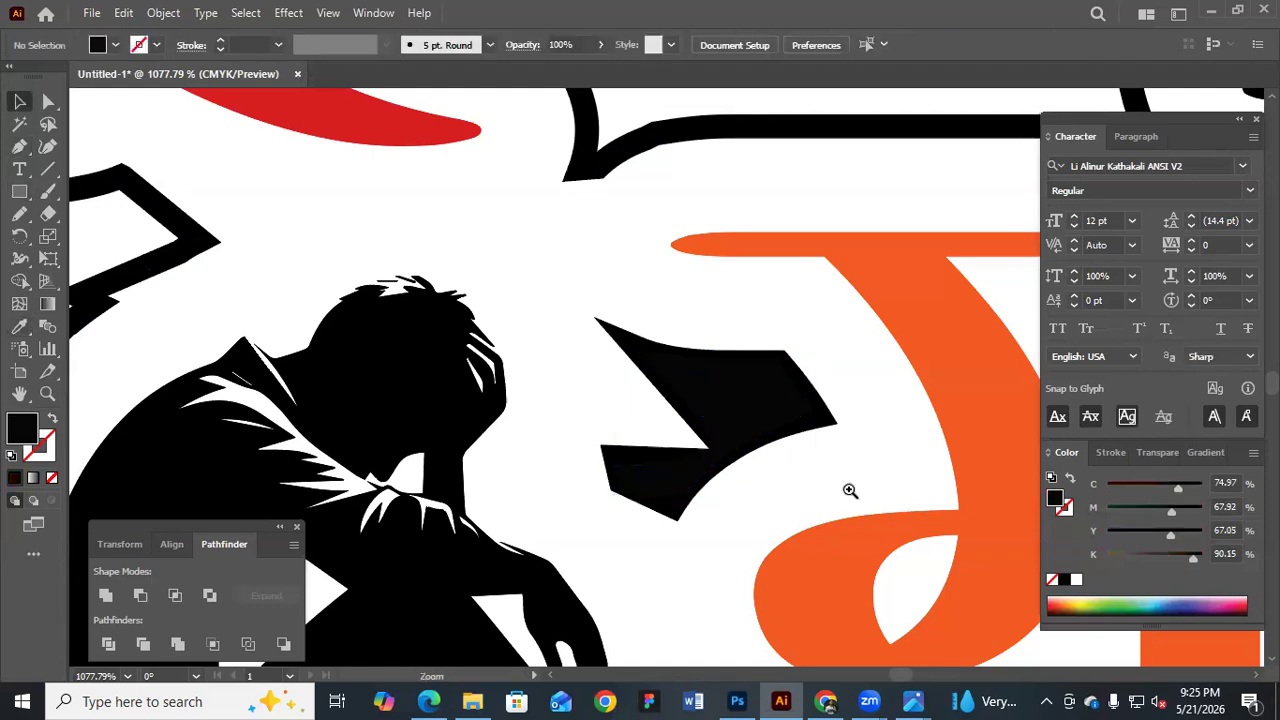
pyautogui.click(19, 327)
pyautogui.click(721, 403)
pyautogui.press('i')
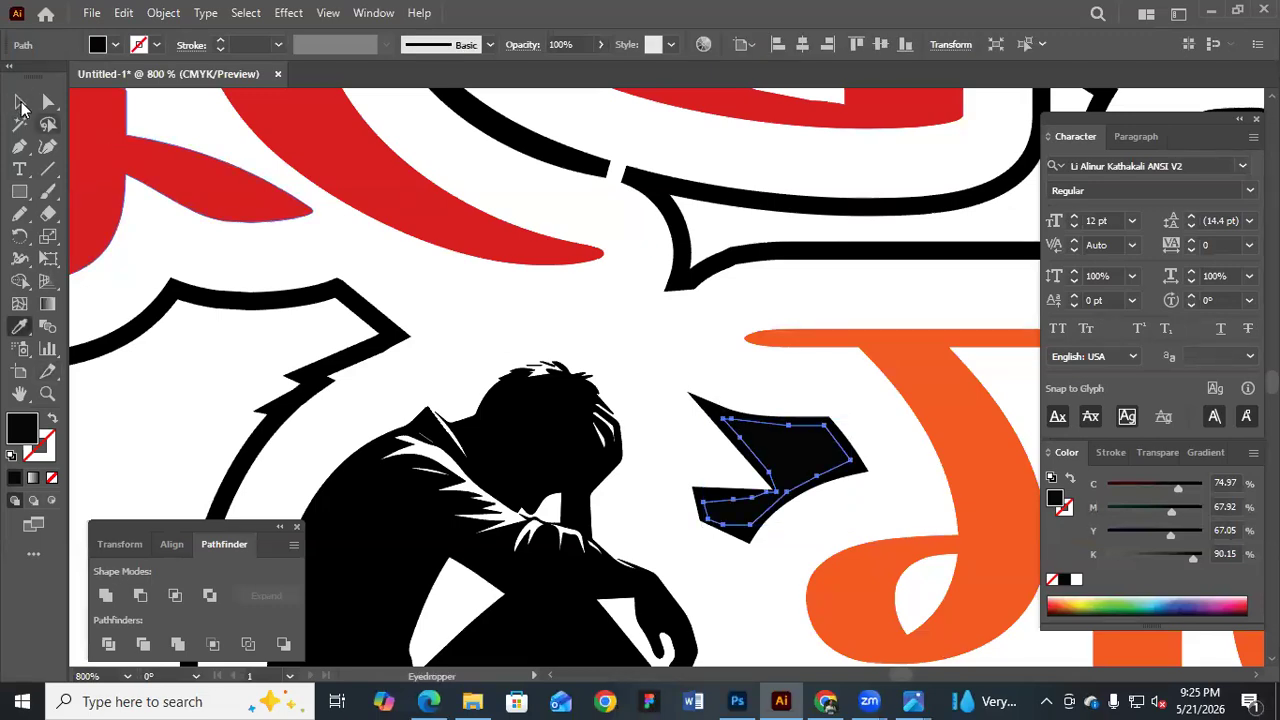
pyautogui.click(20, 103)
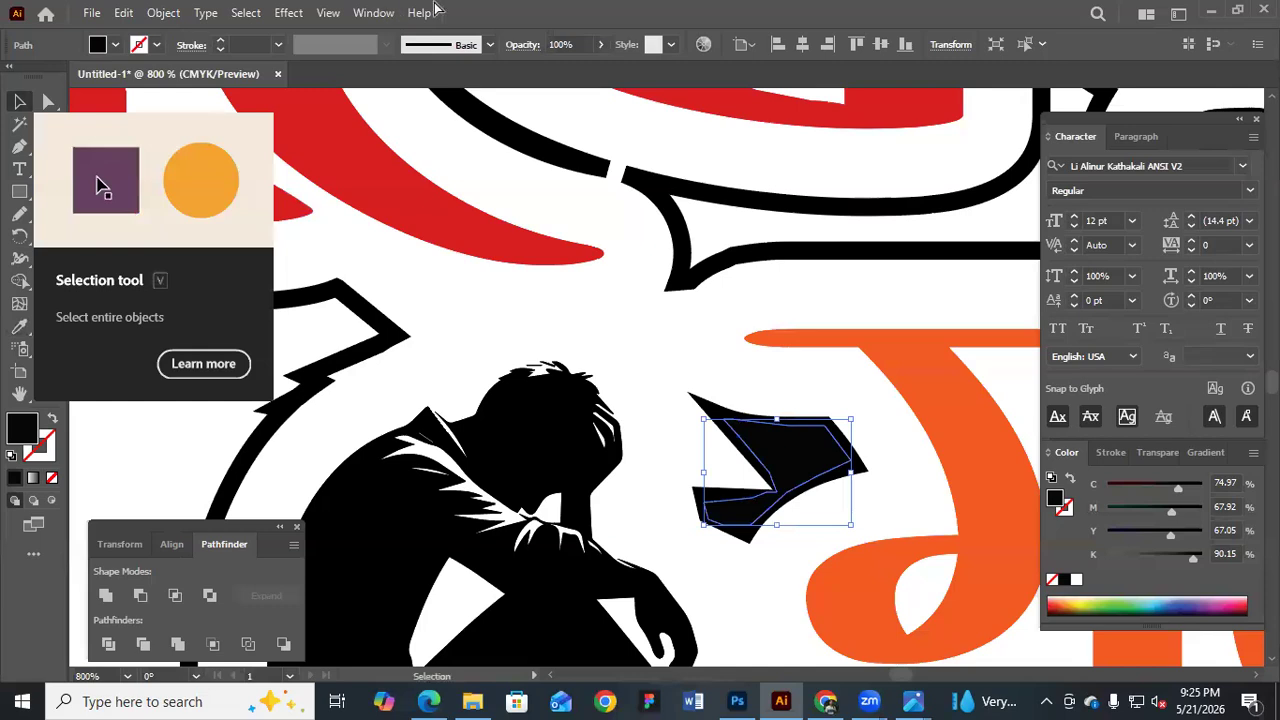
pyautogui.press('a')
pyautogui.hotkey('ctrl', '-')
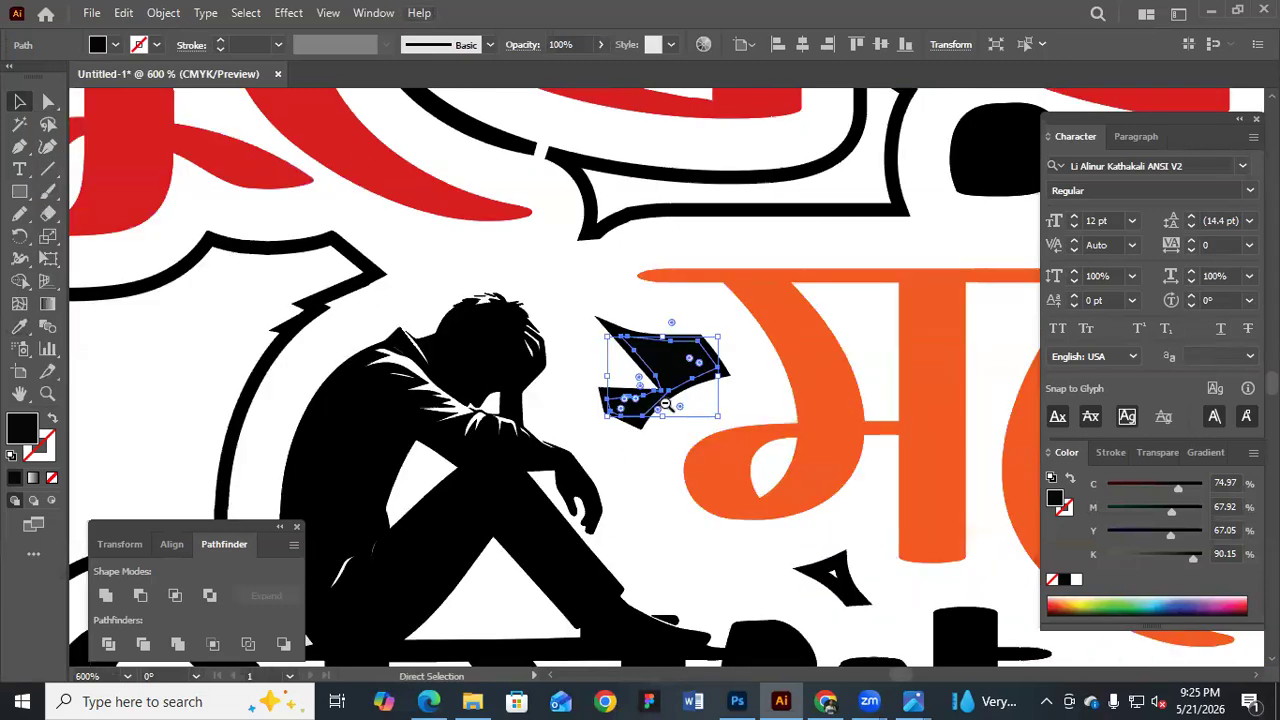
pyautogui.hotkey('ctrl', '-')
pyautogui.hotkey('ctrl', '-')
pyautogui.click(722, 415)
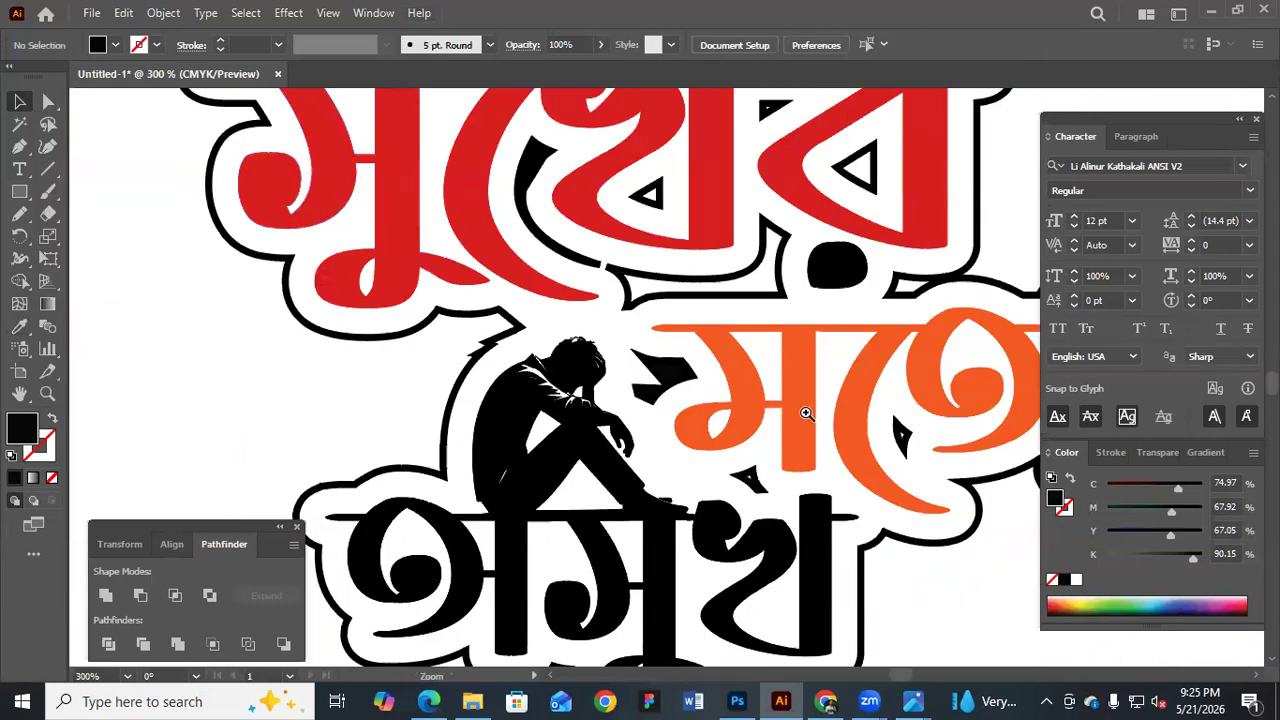
pyautogui.keyDown('alt'); pyautogui.click(718, 470); pyautogui.keyUp('alt')
pyautogui.keyDown('alt'); pyautogui.click(449, 522); pyautogui.keyUp('alt')
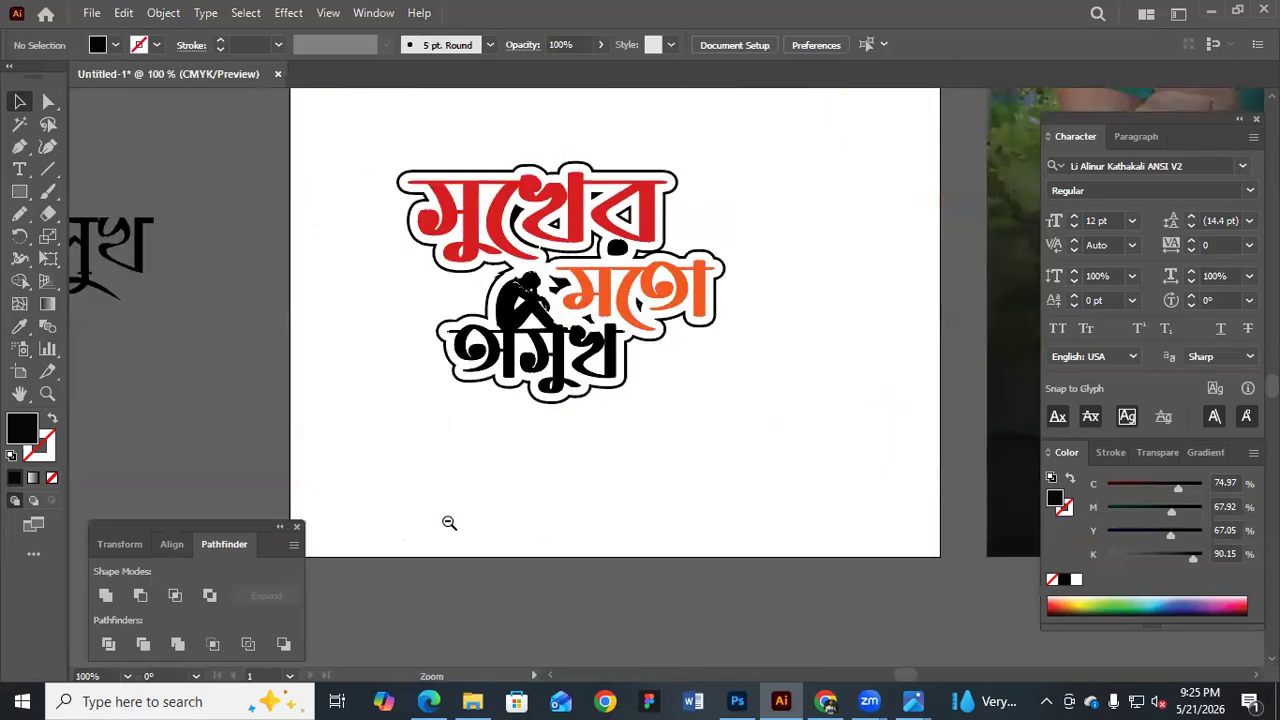
# Try to reshape the small black outline fragment below the orange ম by moving its anchor points, and undo the edit
pyautogui.hotkey('ctrl', '0')
pyautogui.moveTo(465, 535); pyautogui.dragTo(464, 568)
pyautogui.press('a')
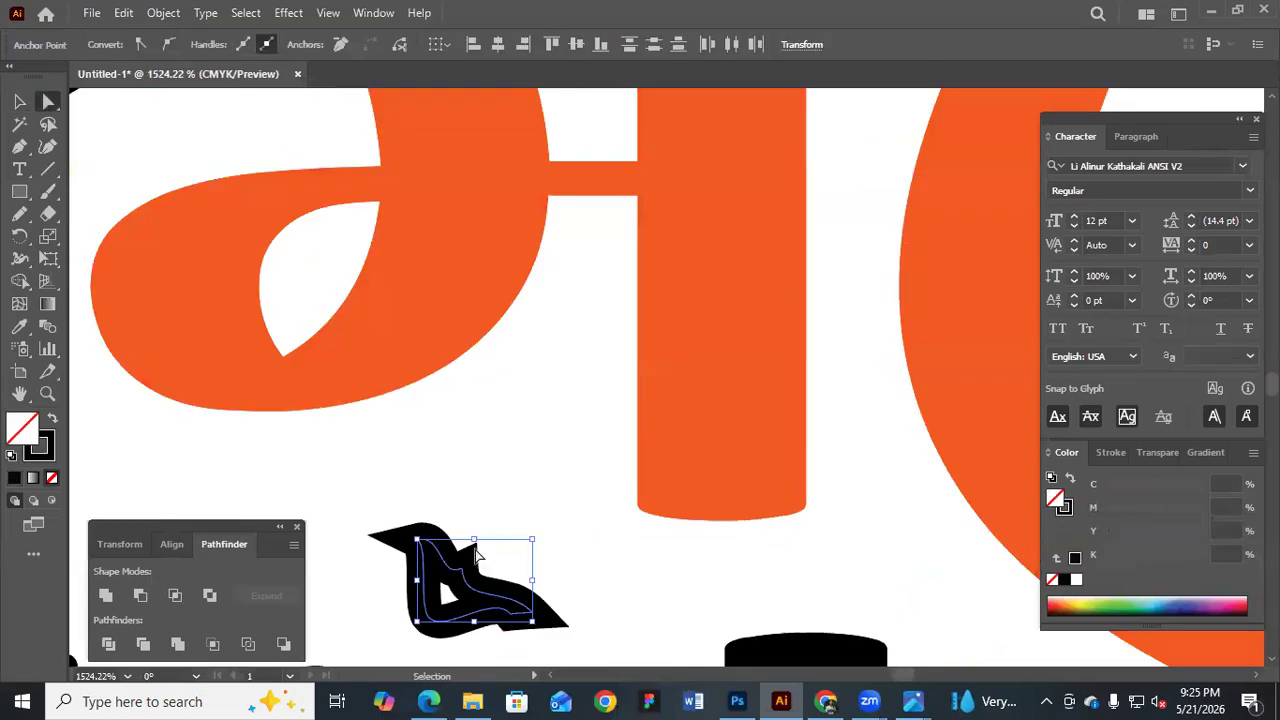
pyautogui.hotkey('ctrl', 'z')
pyautogui.click(478, 487)
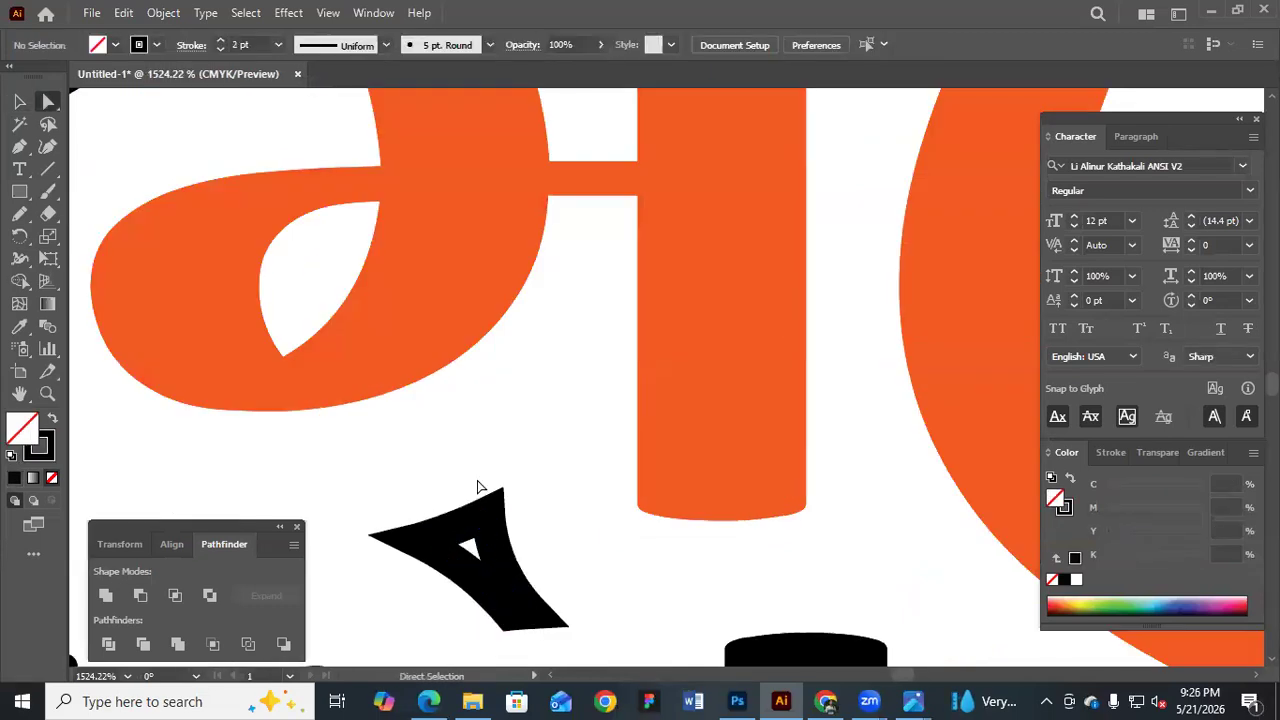
# Bring the complete lettering artwork into the poster document in Photoshop as a vector smart object and move it to the canvas's lower middle
pyautogui.keyDown('ctrl'); pyautogui.keyDown('alt'); pyautogui.click(489, 457); pyautogui.keyUp('alt'); pyautogui.keyUp('ctrl')
pyautogui.keyDown('ctrl'); pyautogui.keyDown('alt'); pyautogui.click(489, 457); pyautogui.keyUp('alt'); pyautogui.keyUp('ctrl')
pyautogui.keyDown('ctrl'); pyautogui.keyDown('alt'); pyautogui.click(492, 455); pyautogui.keyUp('alt'); pyautogui.keyUp('ctrl')
pyautogui.hotkey('ctrl', '-')
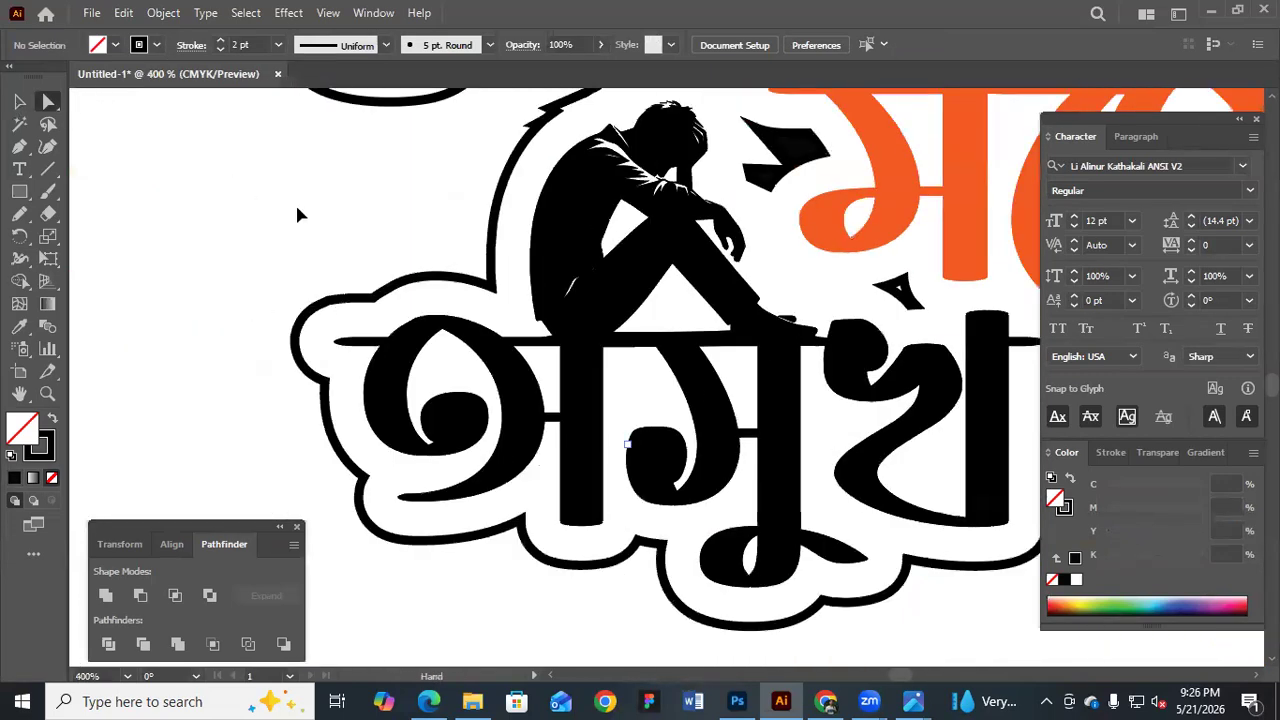
pyautogui.hotkey('ctrl', '-')
pyautogui.hotkey('ctrl', '-')
pyautogui.hotkey('ctrl', '-')
pyautogui.press('v')
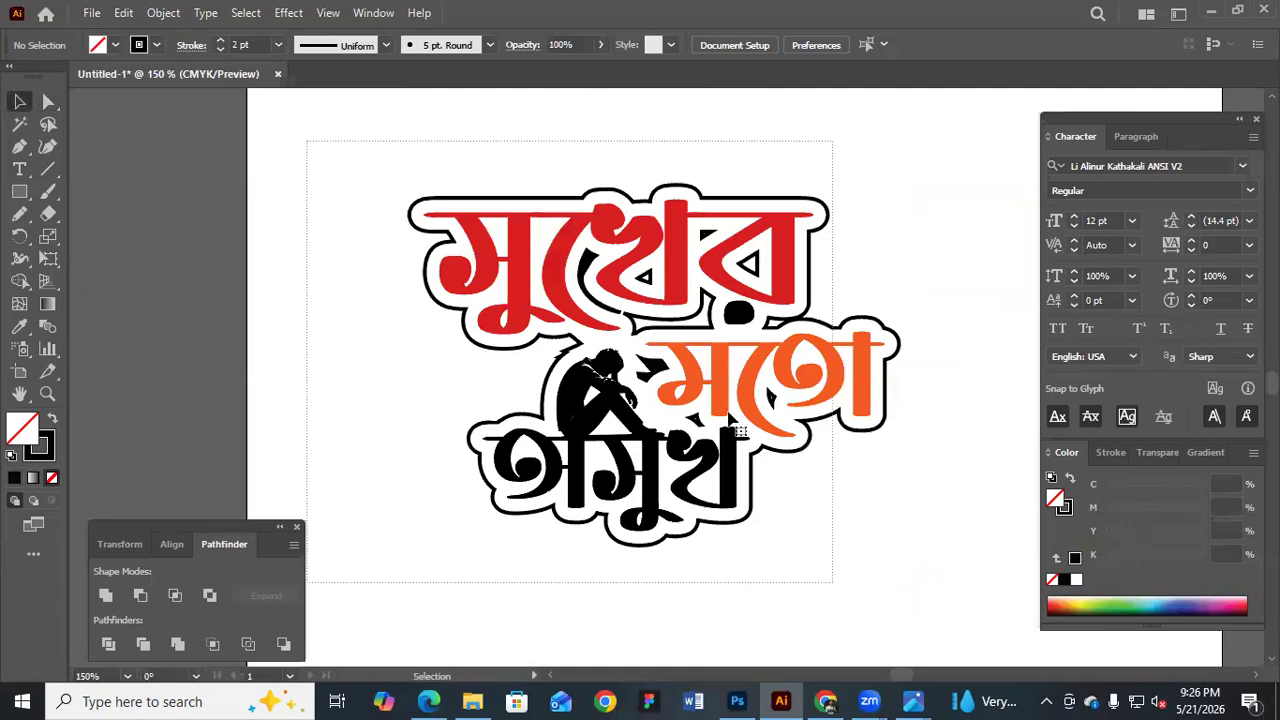
pyautogui.hotkey('ctrl', 'a')
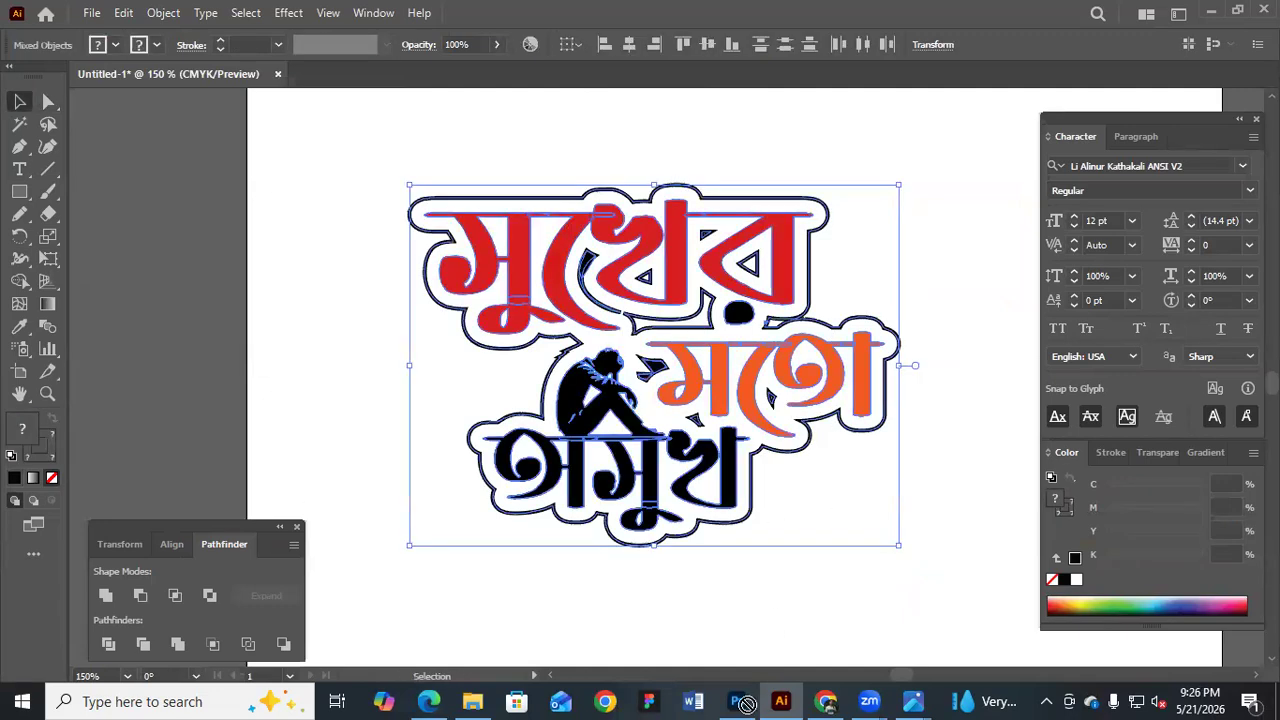
pyautogui.moveTo(747, 704); pyautogui.dragTo(535, 414)
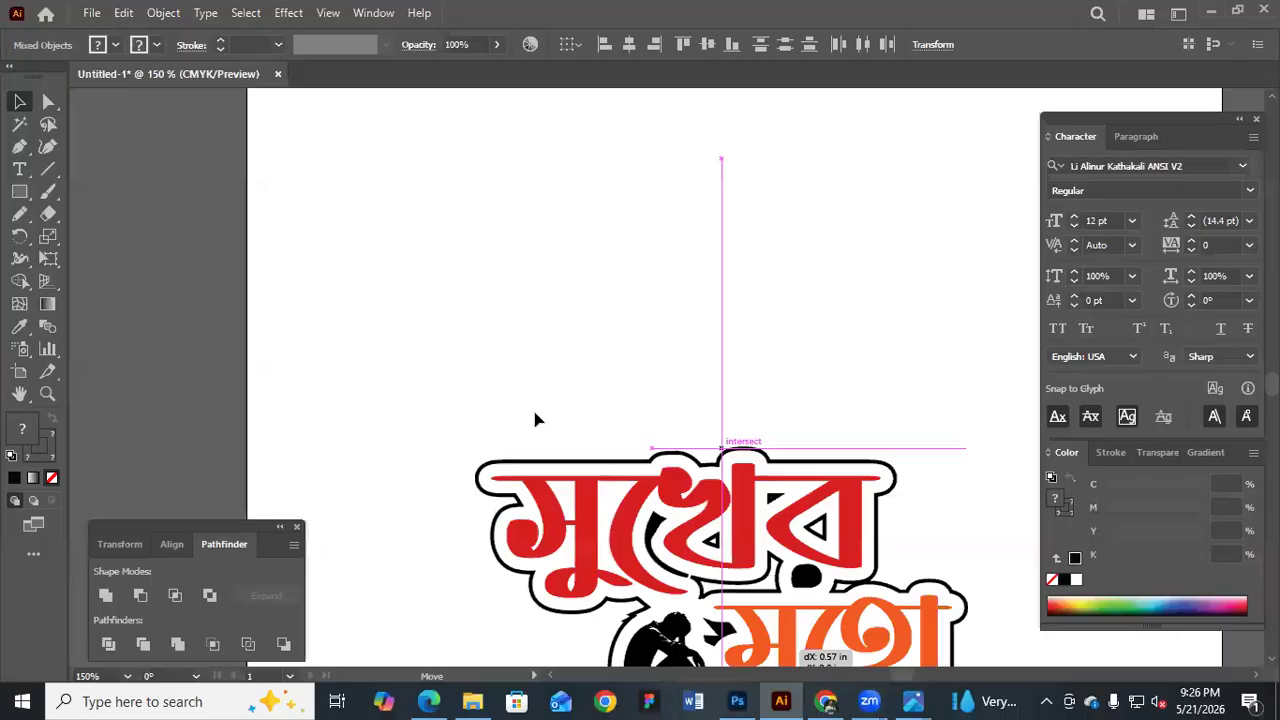
pyautogui.hotkey('alt', 'Tab')
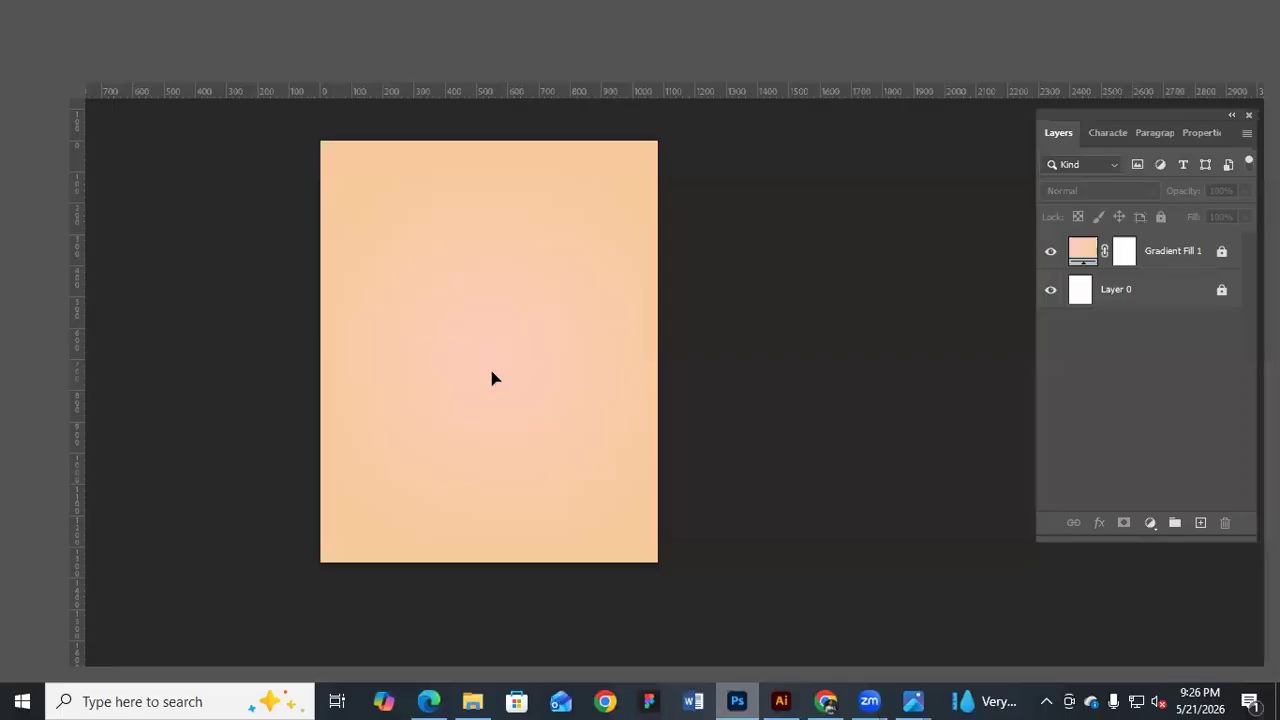
pyautogui.hotkey('ctrl', 'v')
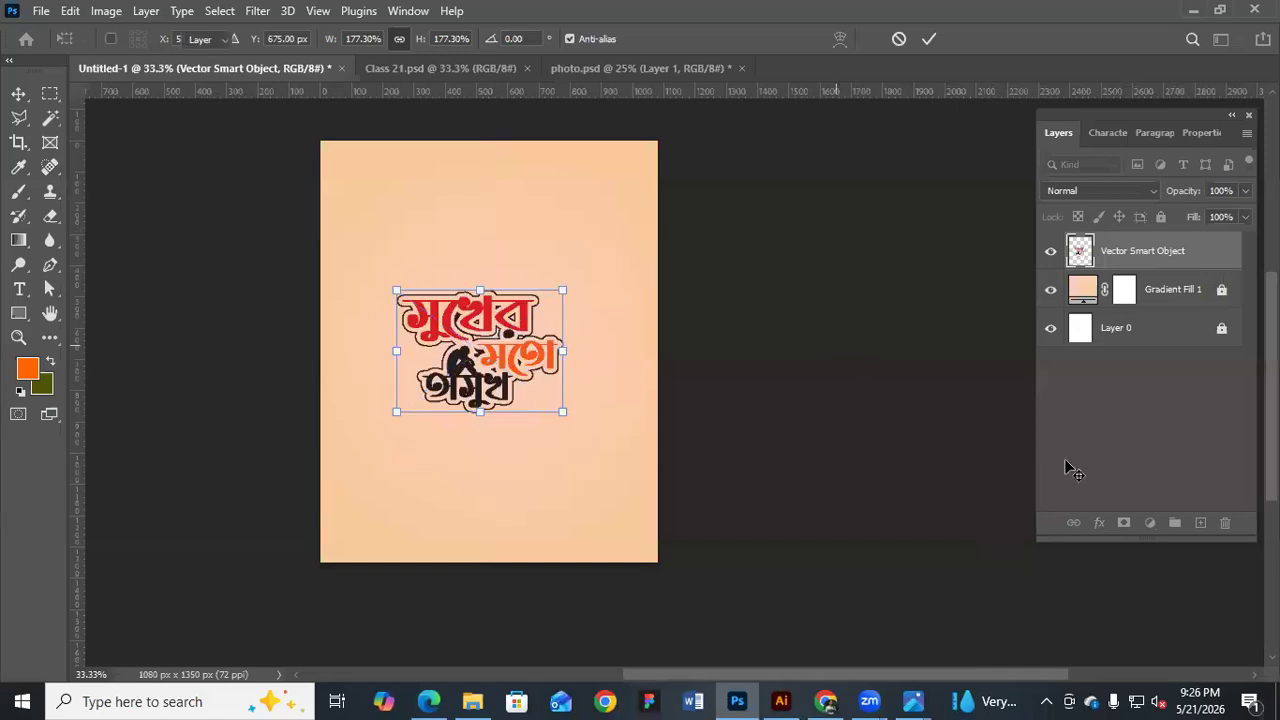
pyautogui.press('Return')
pyautogui.moveTo(505, 386); pyautogui.dragTo(500, 452)
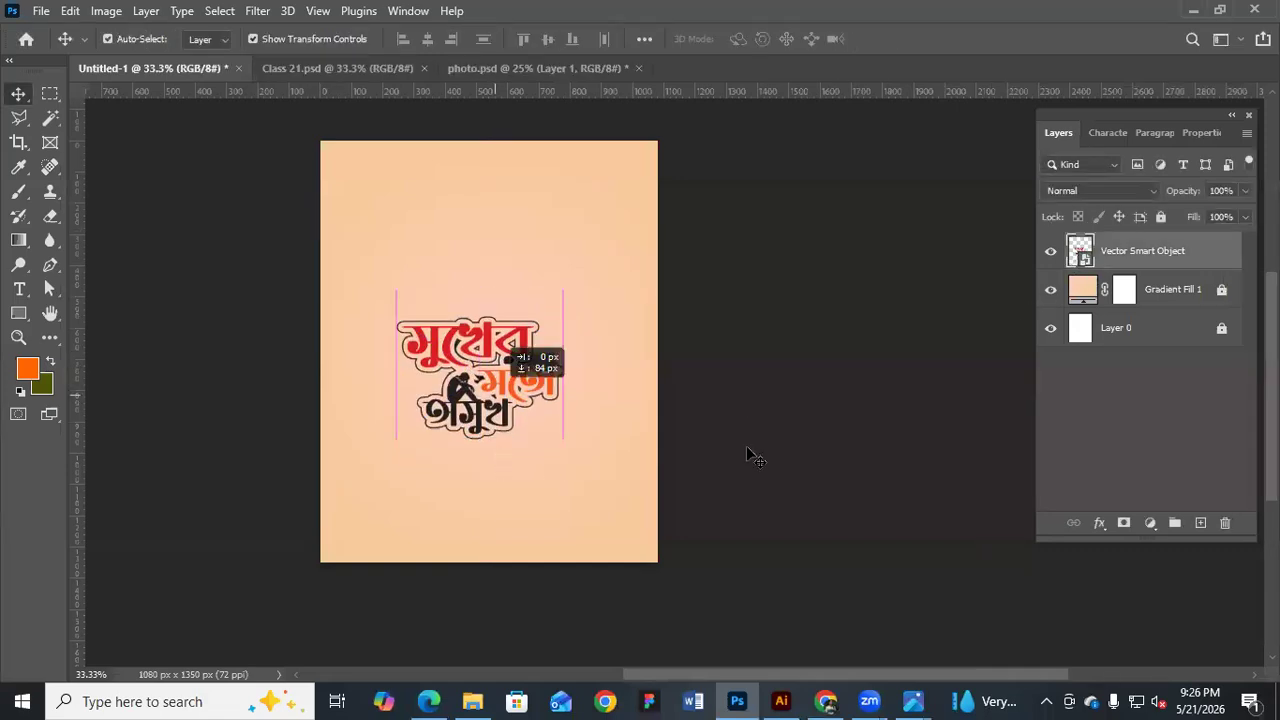
pyautogui.click(752, 452)
# Hide Gradient Fill 1 and add a linear gradient fill layer above it, orange to transparent at 90° and 100% scale
pyautogui.click(1058, 288)
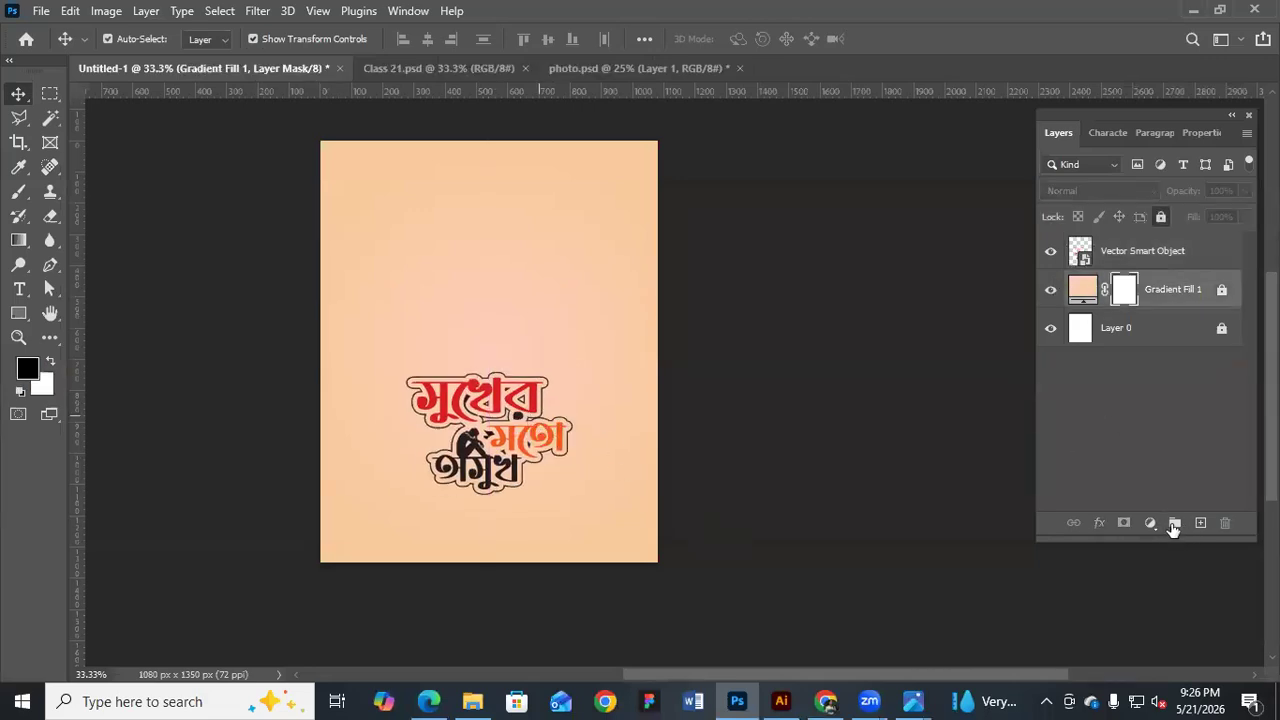
pyautogui.click(1150, 523)
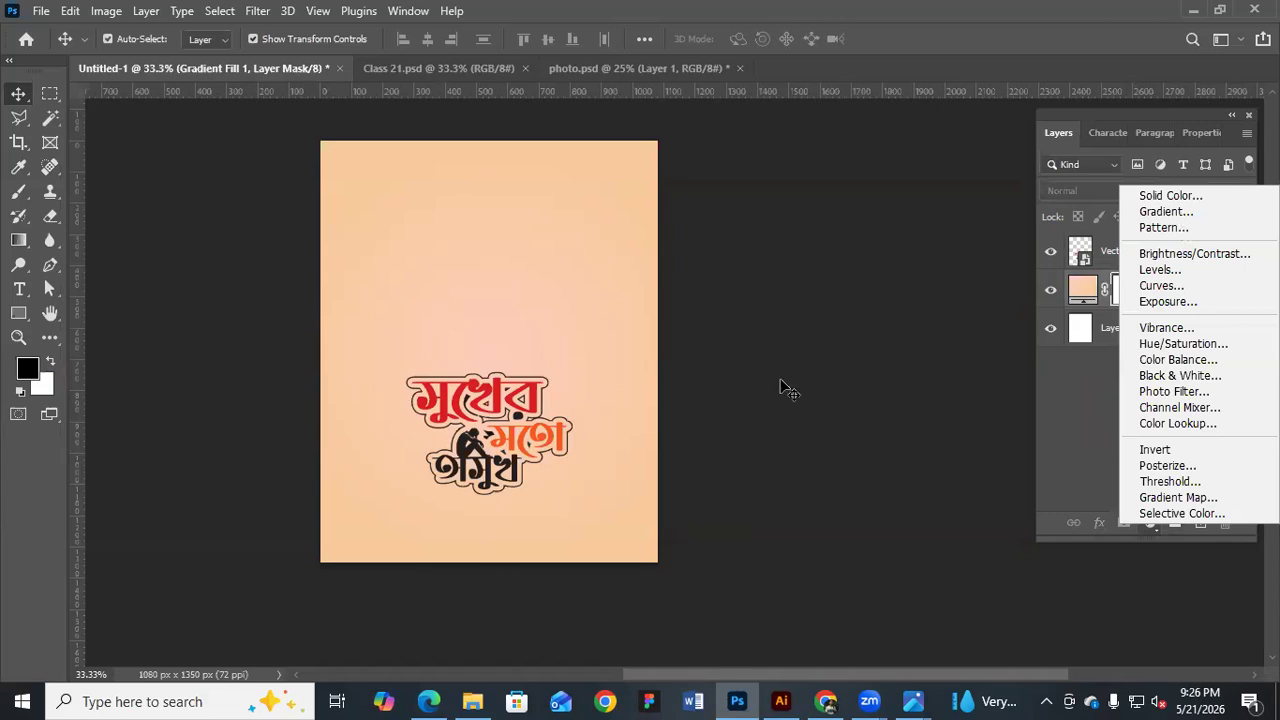
pyautogui.click(1165, 212)
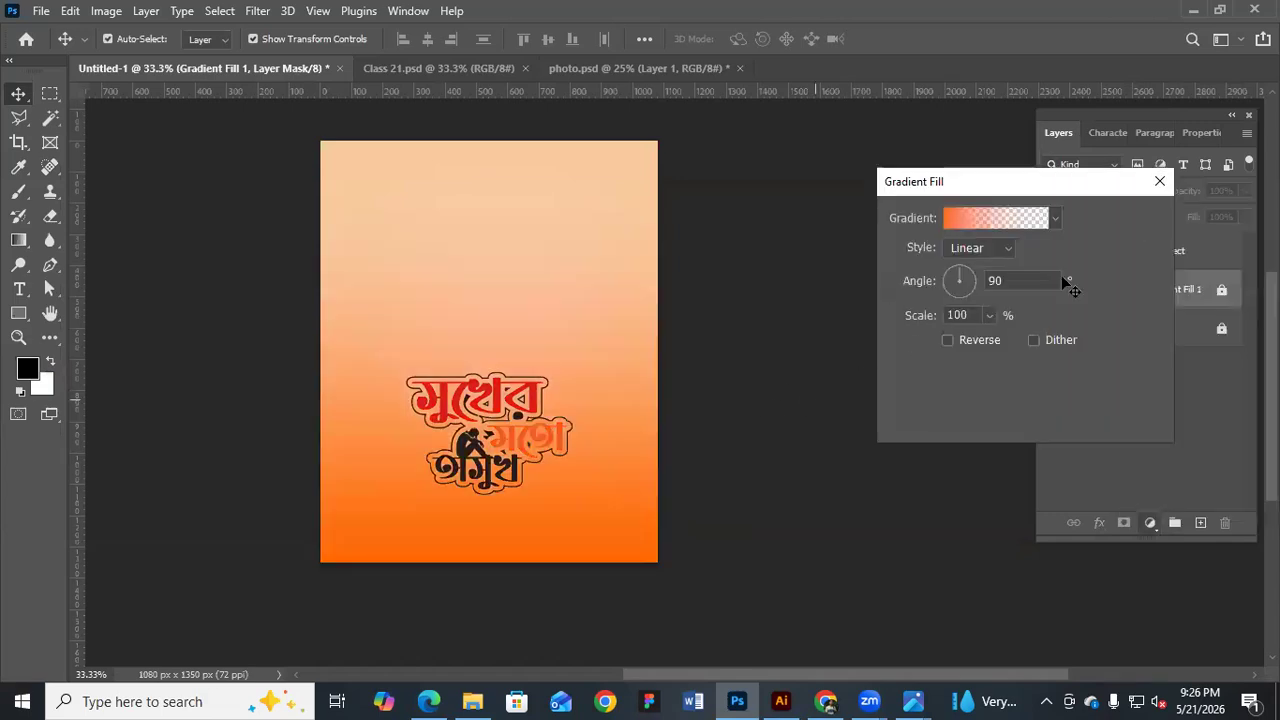
pyautogui.press('Return')
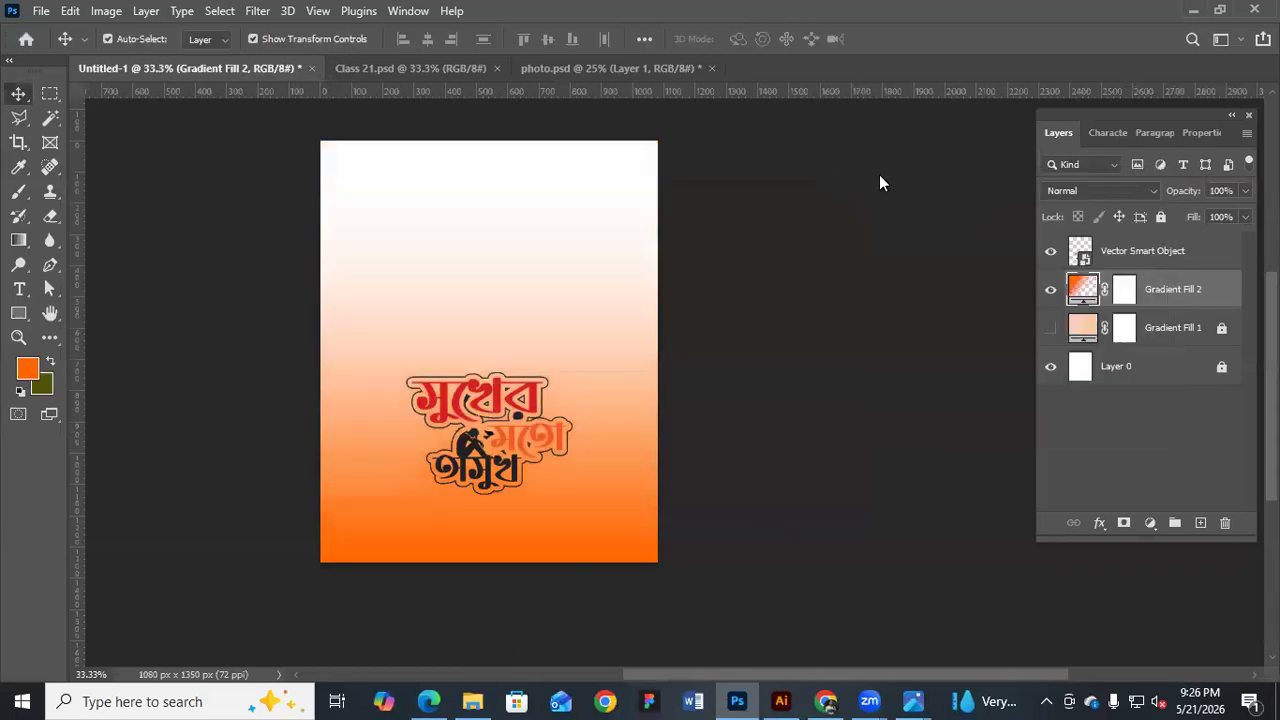
pyautogui.click(738, 700)
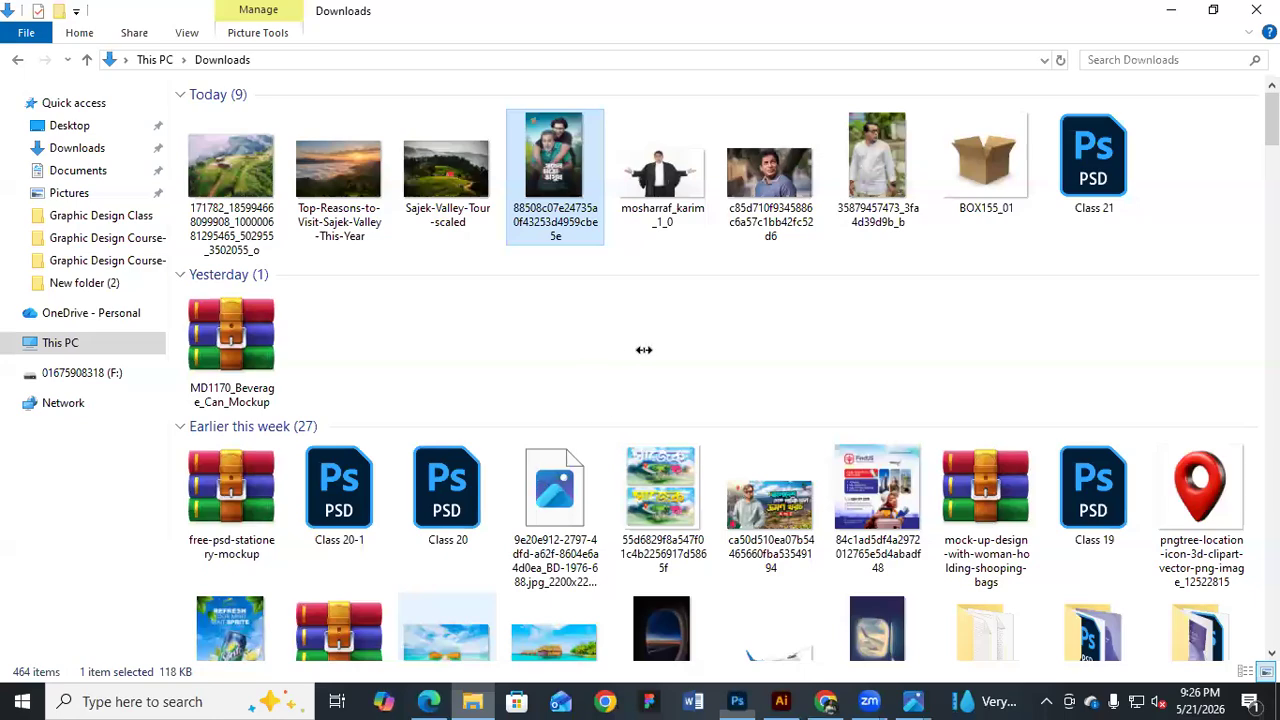
pyautogui.click(877, 170)
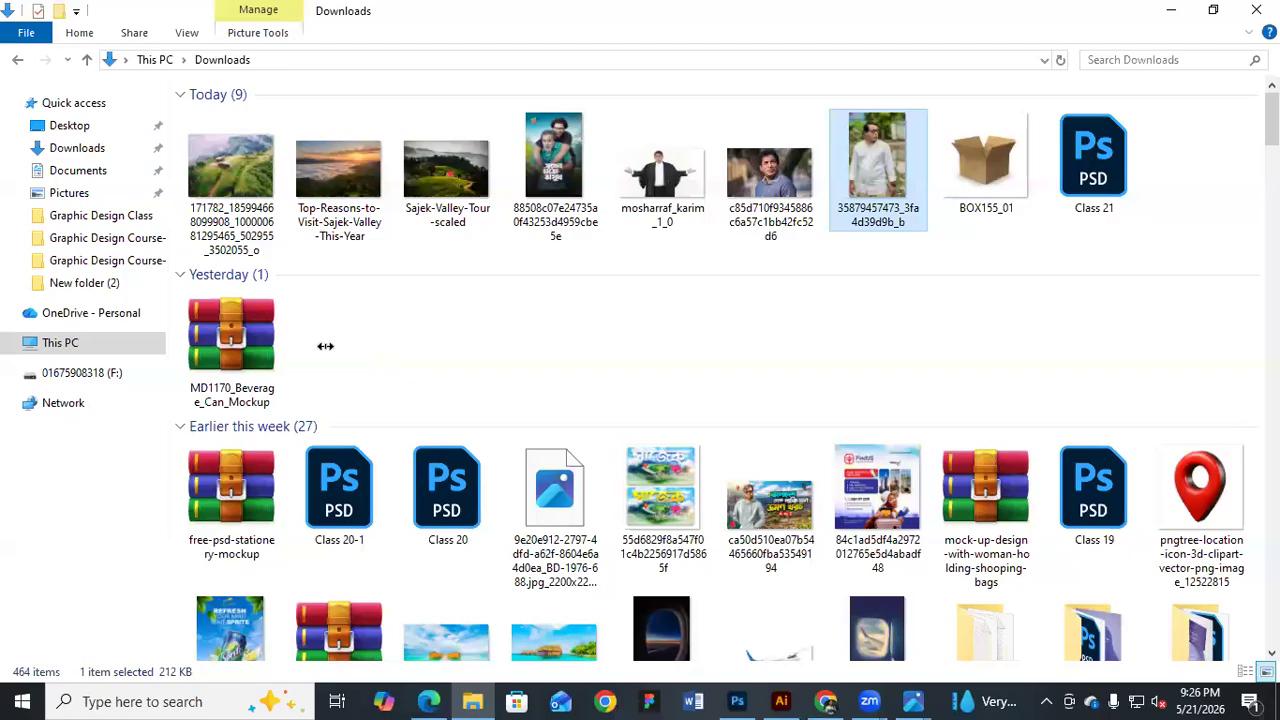
pyautogui.hotkey('alt', 'Tab')
pyautogui.moveTo(973, 347); pyautogui.dragTo(1148, 334)
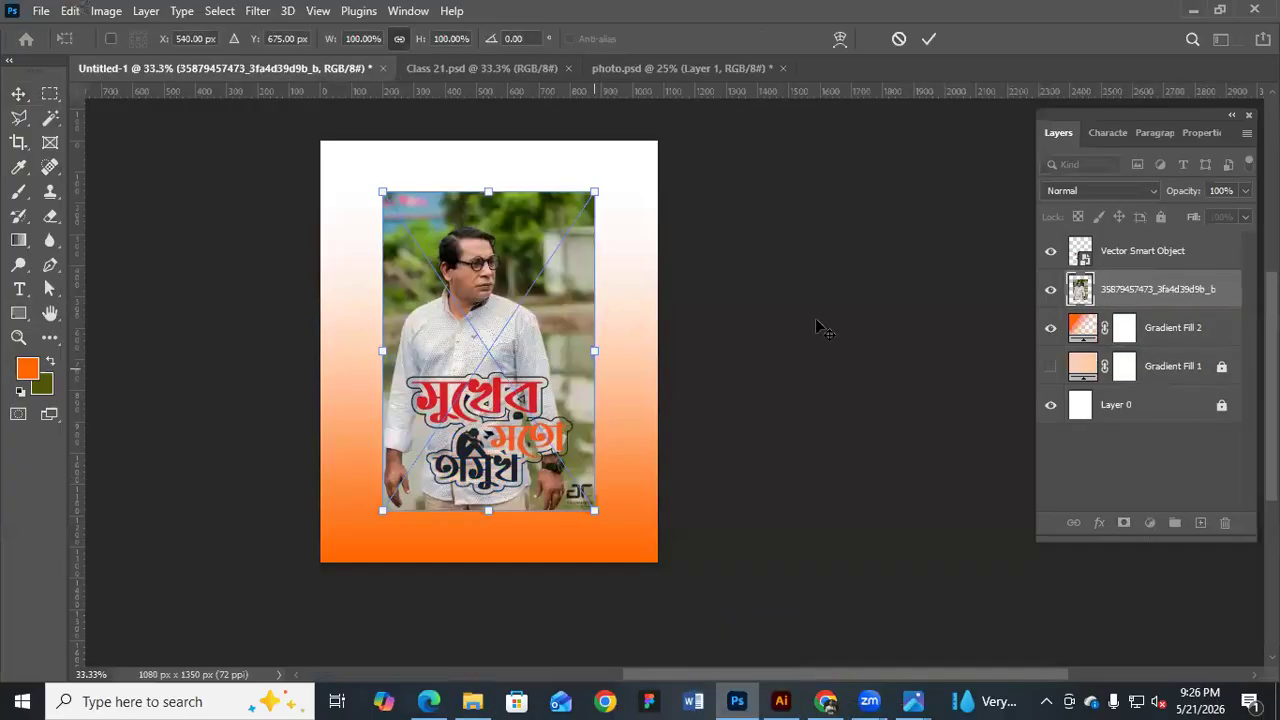
pyautogui.press('Return')
# Move the photo layer below Gradient Fill 2, enlarge it to the full canvas width and shift it down
pyautogui.hotkey('ctrl', '[')
pyautogui.hotkey('alt', ']')
pyautogui.hotkey('alt', '[')
pyautogui.hotkey('shift', 'Down')
pyautogui.hotkey('shift', 'Down')
pyautogui.hotkey('shift', 'Down')
pyautogui.hotkey('shift', 'Down')
pyautogui.hotkey('shift', 'Down')
pyautogui.hotkey('shift', 'Down')
pyautogui.hotkey('shift', 'Down')
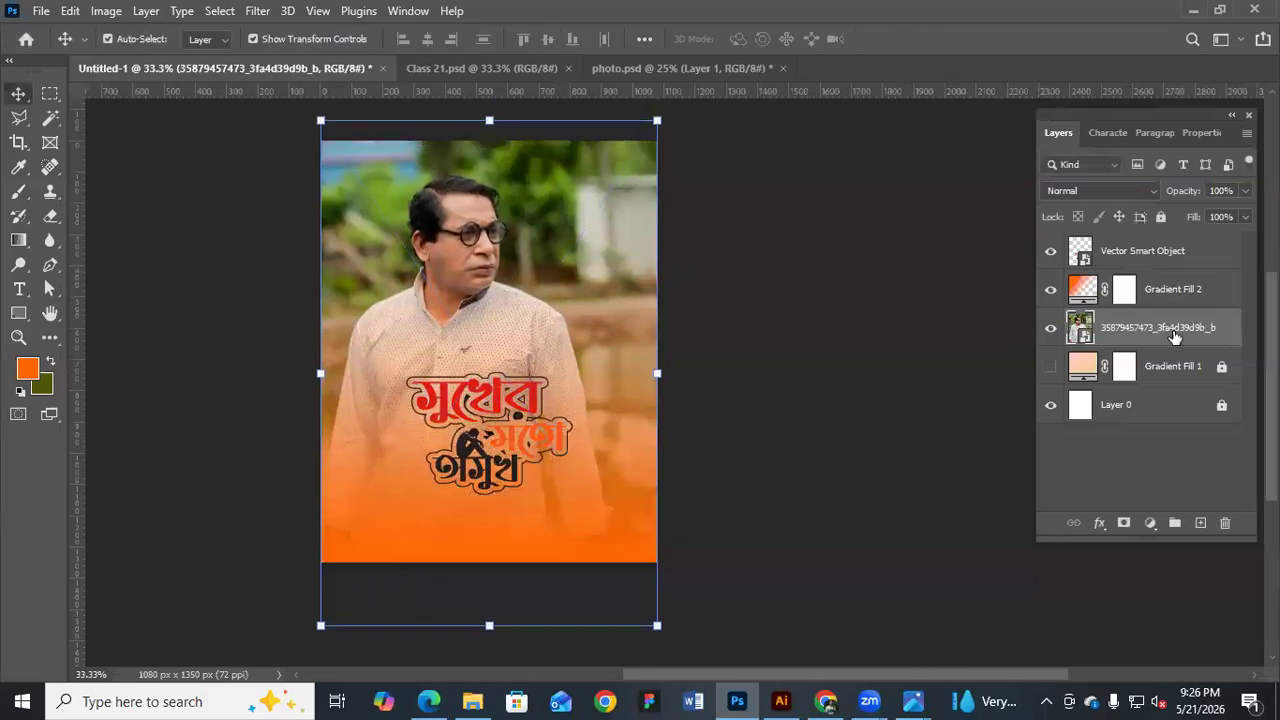
# Lock the Gradient Fill 2 and photo layers, and select the title's Vector Smart Object layer
pyautogui.click(1184, 290)
pyautogui.click(1160, 217)
pyautogui.click(1153, 262)
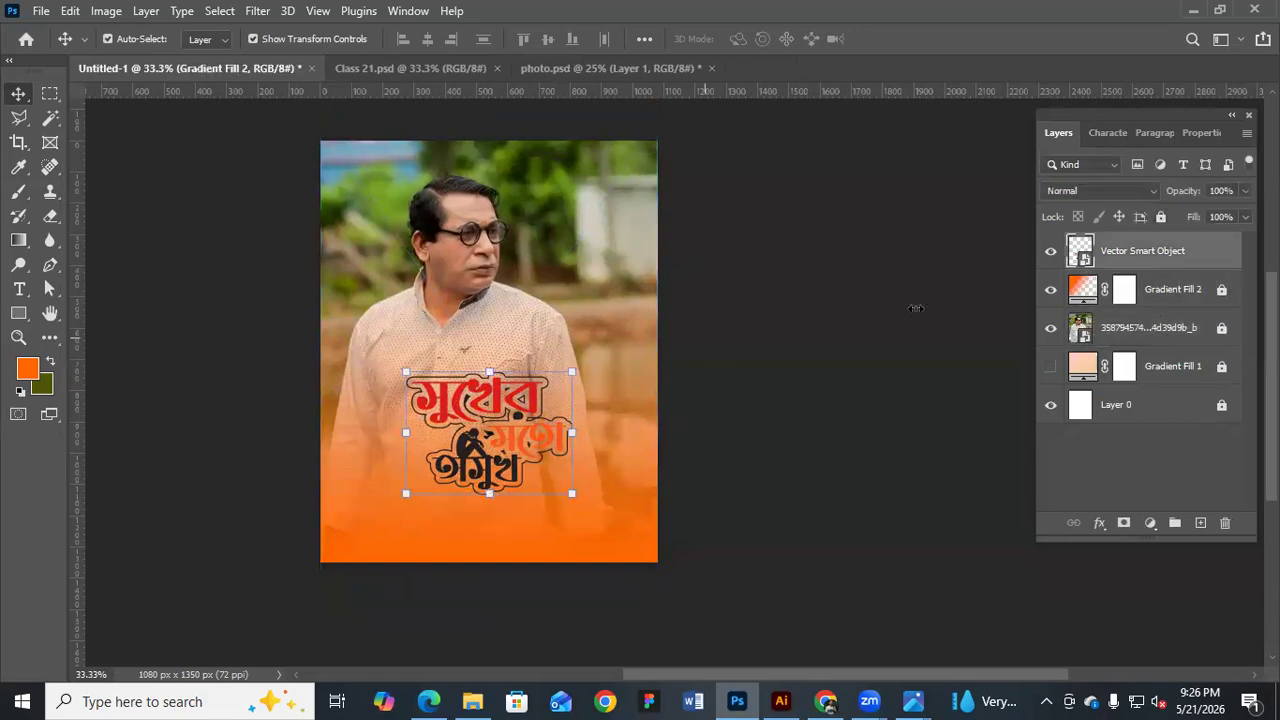
# Scale the title lettering to about 155% and move it toward the poster's lower right
pyautogui.click(566, 405)
pyautogui.click(573, 372)
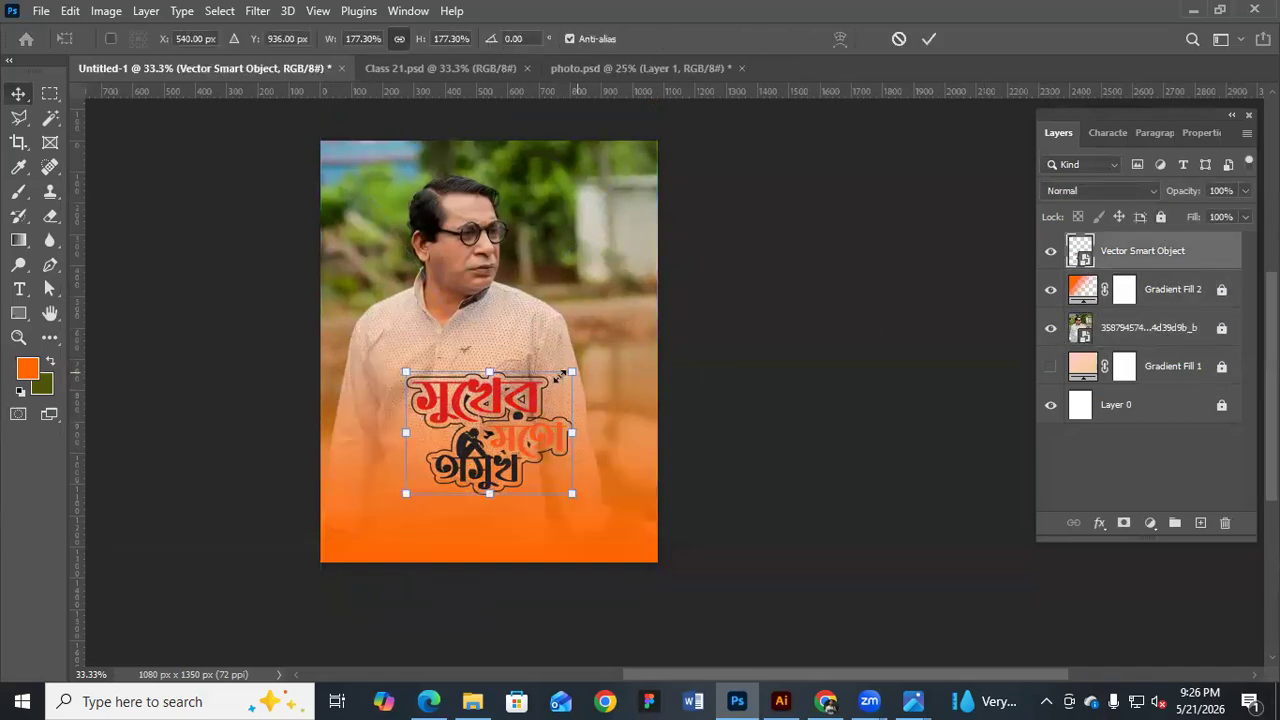
pyautogui.moveTo(572, 372); pyautogui.dragTo(550, 388)
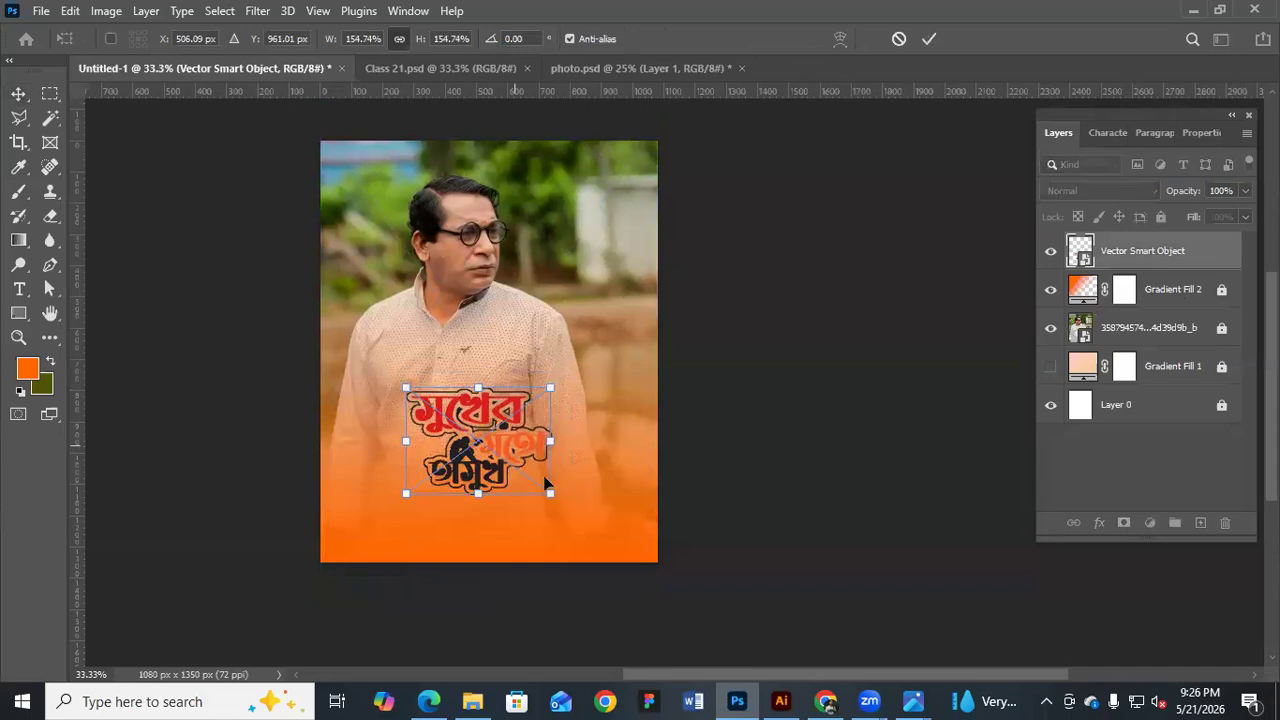
pyautogui.moveTo(562, 464); pyautogui.dragTo(609, 484)
pyautogui.press('Return')
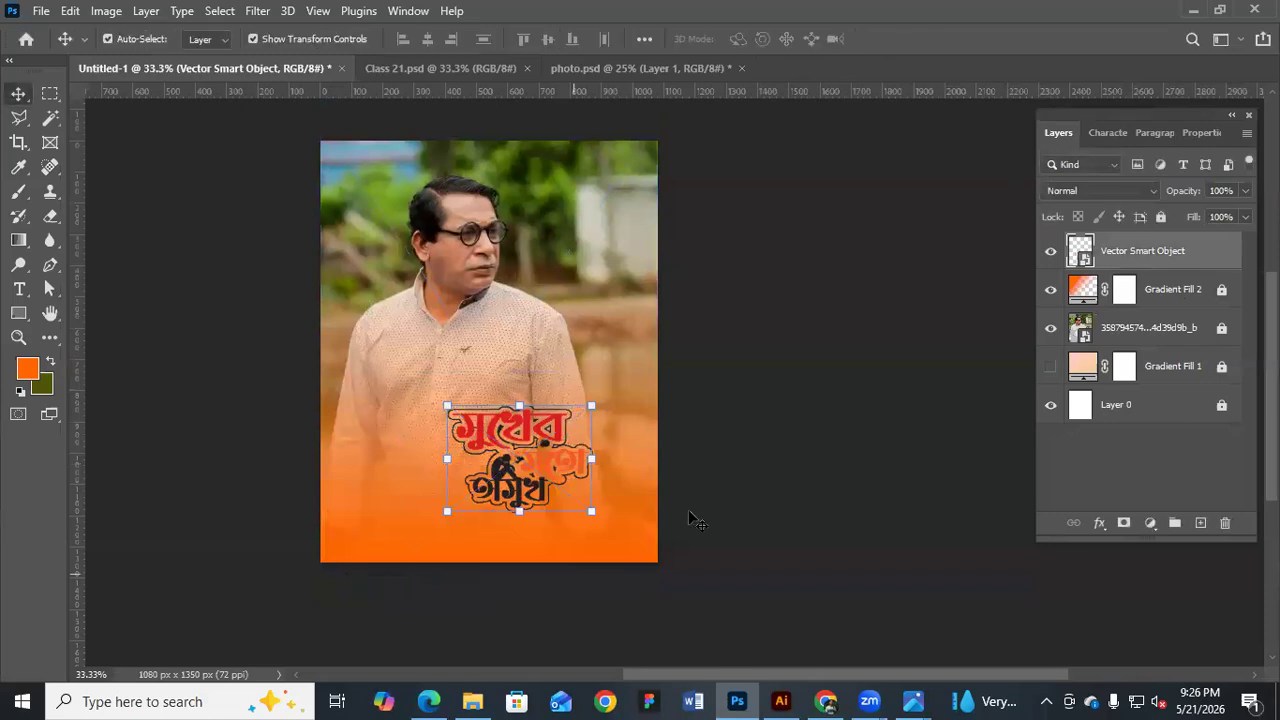
# Draw an orange rectangle about 225 by 192 px in the poster's lower-left area, beside the title
pyautogui.moveTo(472, 443); pyautogui.dragTo(633, 432)
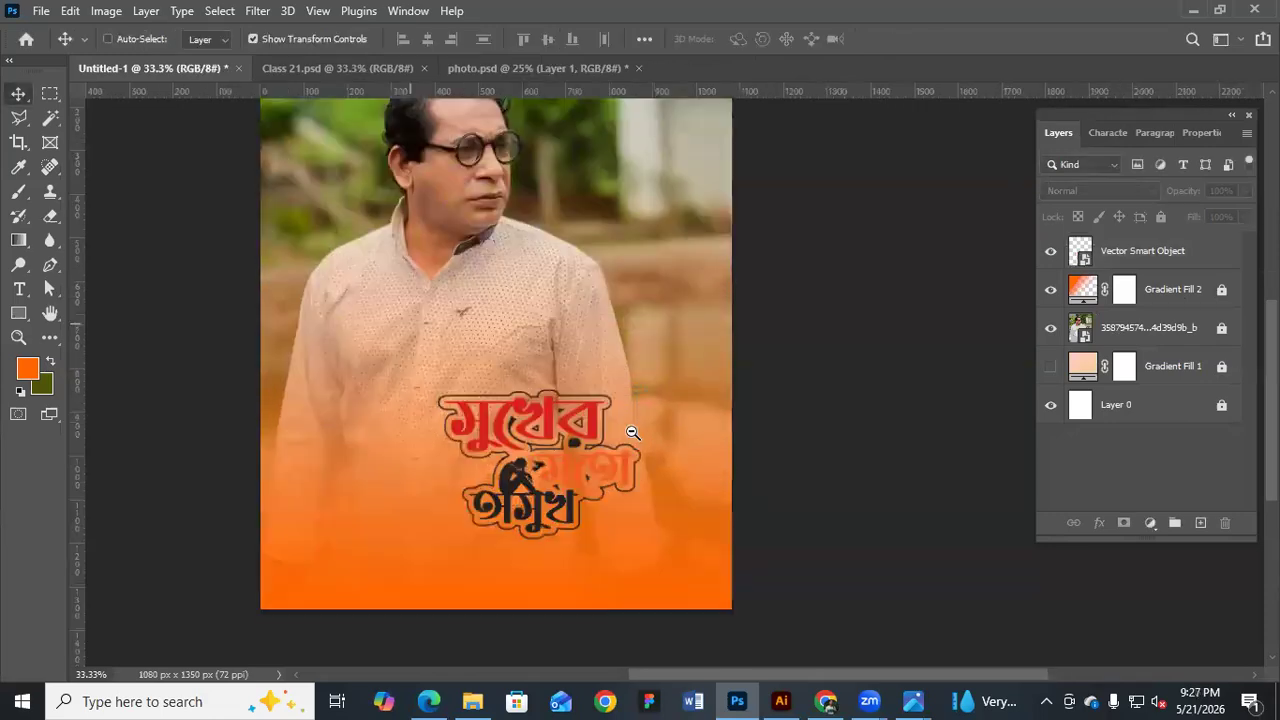
pyautogui.keyDown('ctrl'); pyautogui.click(592, 420); pyautogui.keyUp('ctrl')
pyautogui.hotkey('ctrl', '-')
pyautogui.hotkey('ctrl', '-')
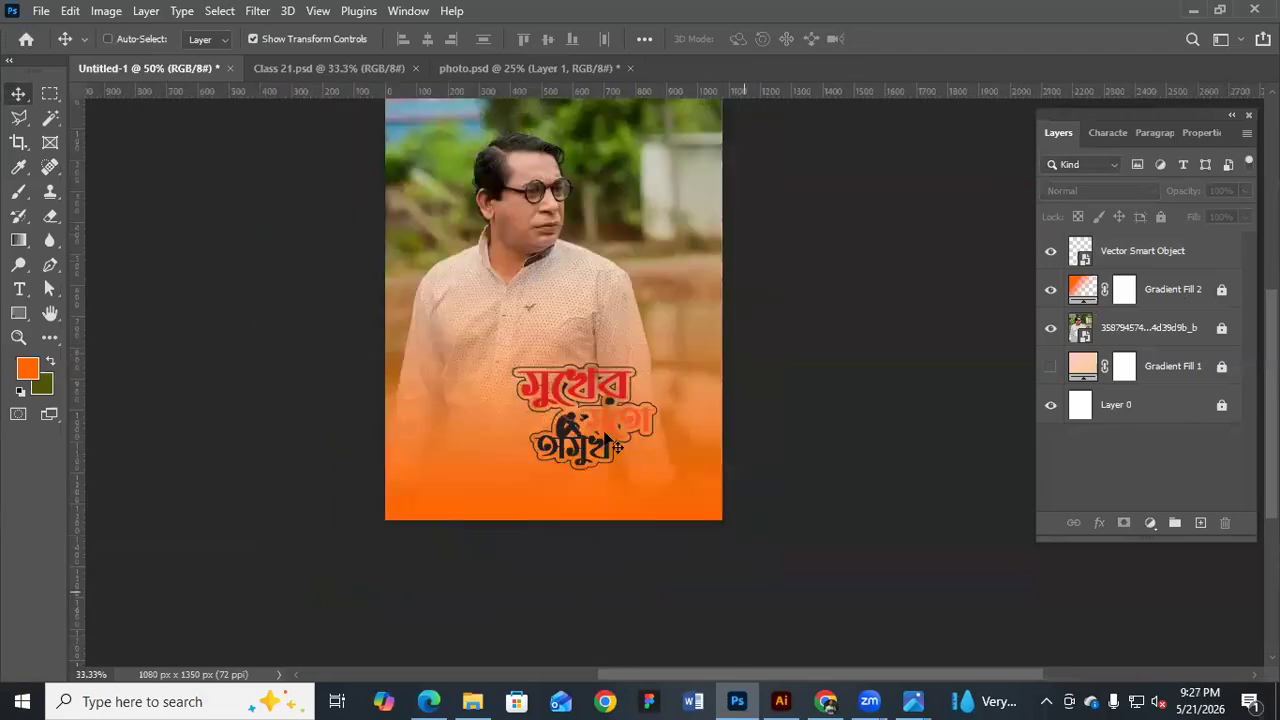
pyautogui.hotkey('ctrl', '+')
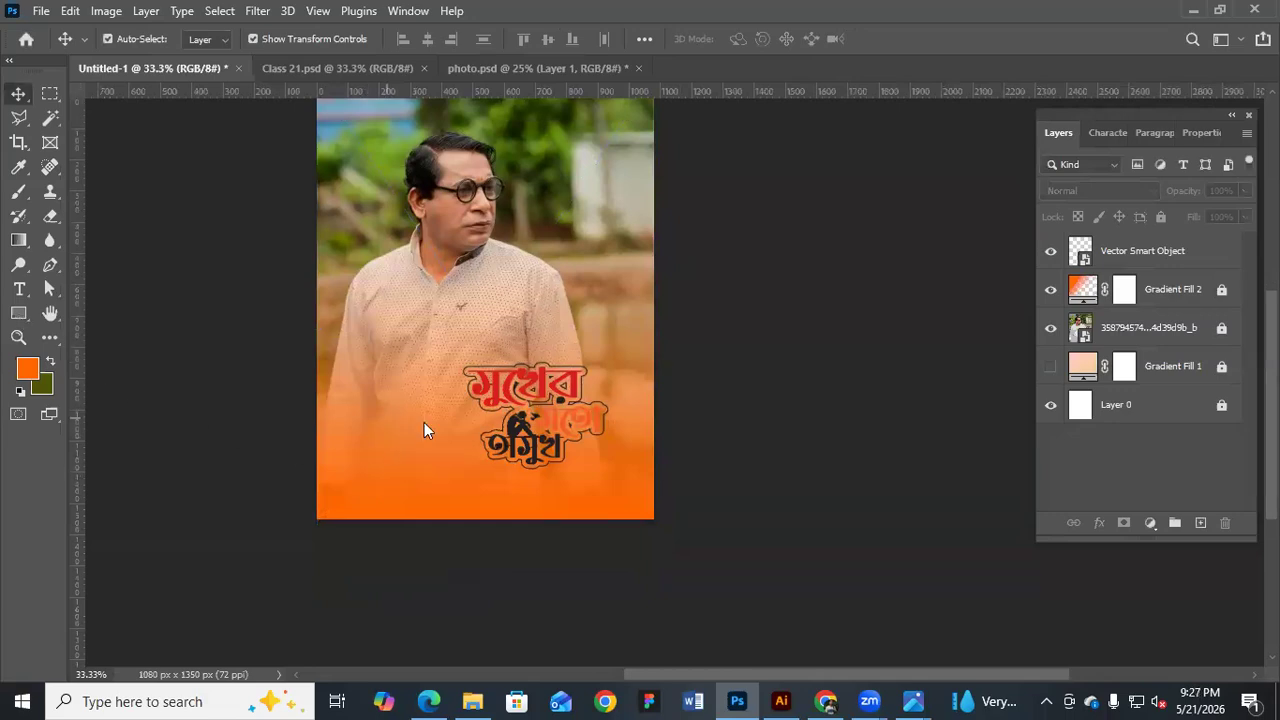
pyautogui.press('u')
pyautogui.press('u')
pyautogui.moveTo(349, 428); pyautogui.dragTo(421, 488)
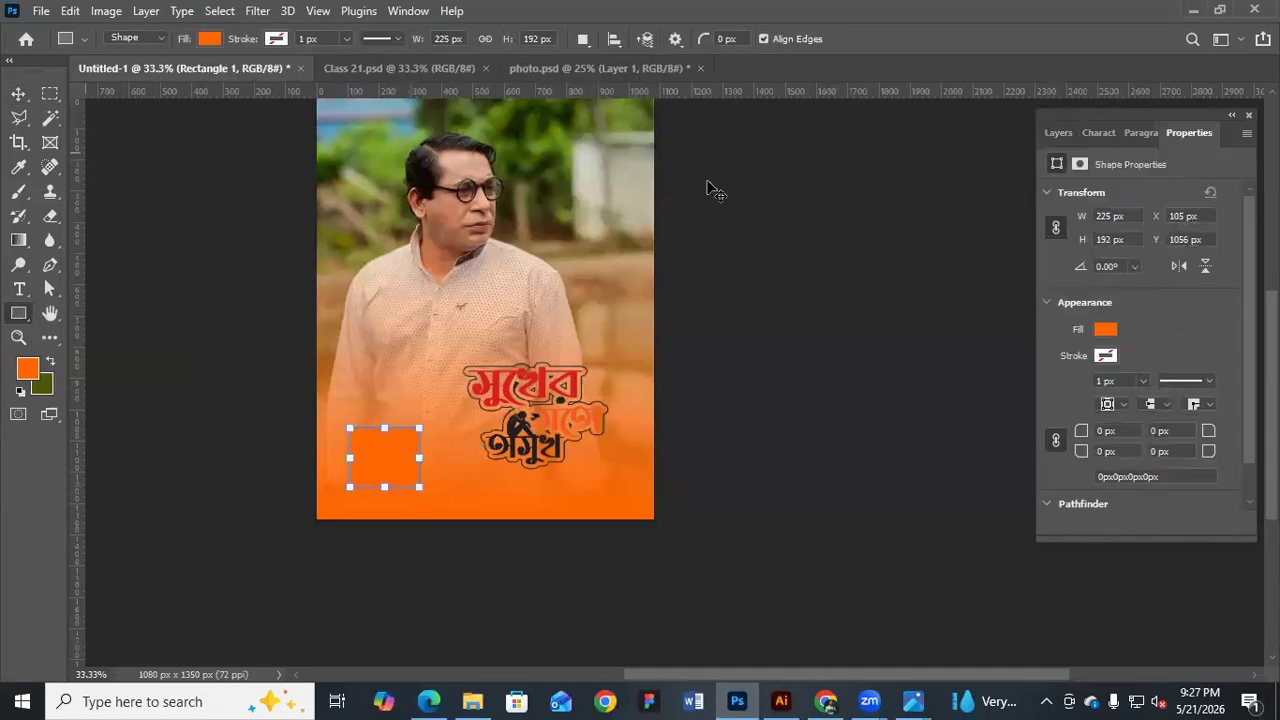
pyautogui.press('v')
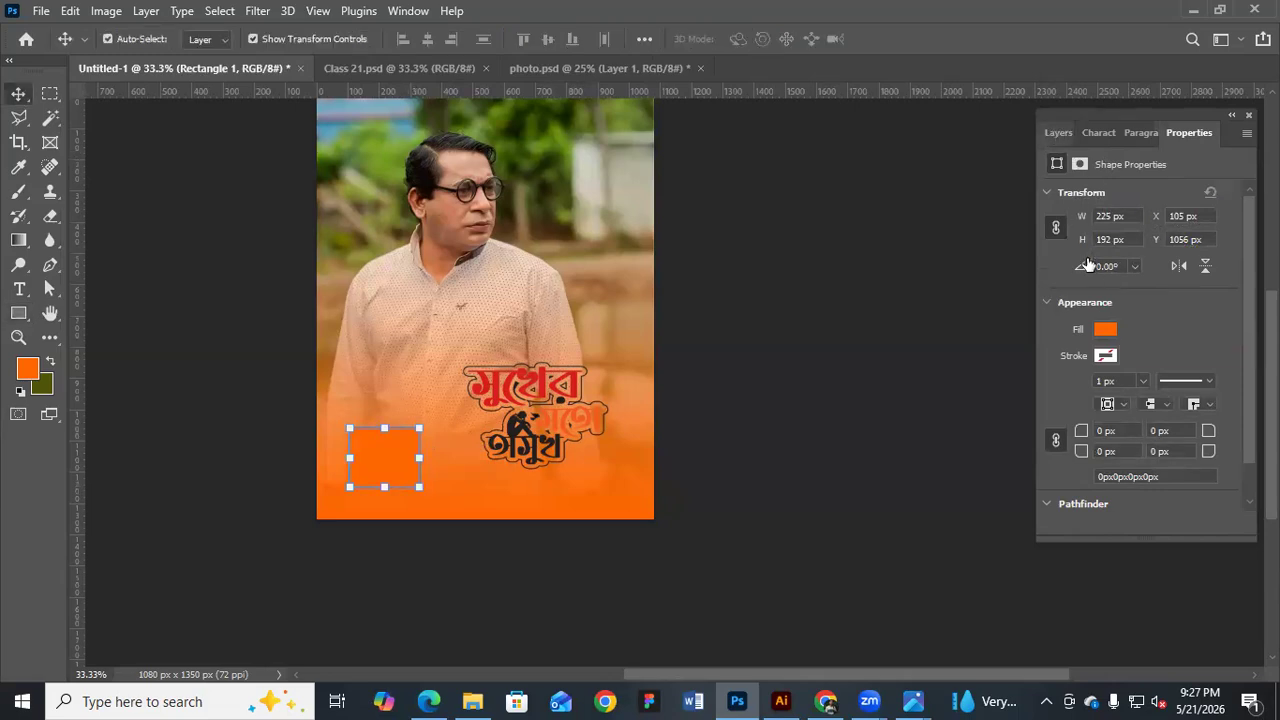
# Recolour the rectangle to #231f20, sampled from the black অসুখ lettering
pyautogui.press('F7')
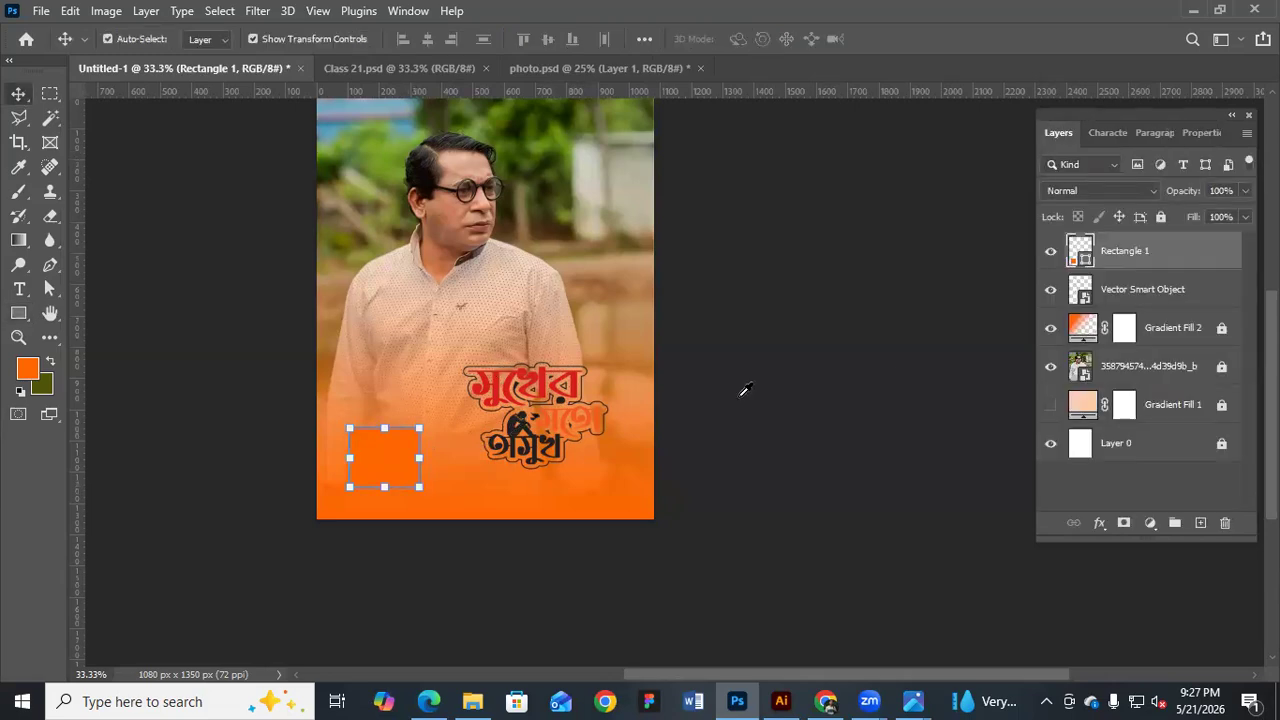
pyautogui.doubleClick(1080, 251)
pyautogui.click(483, 455)
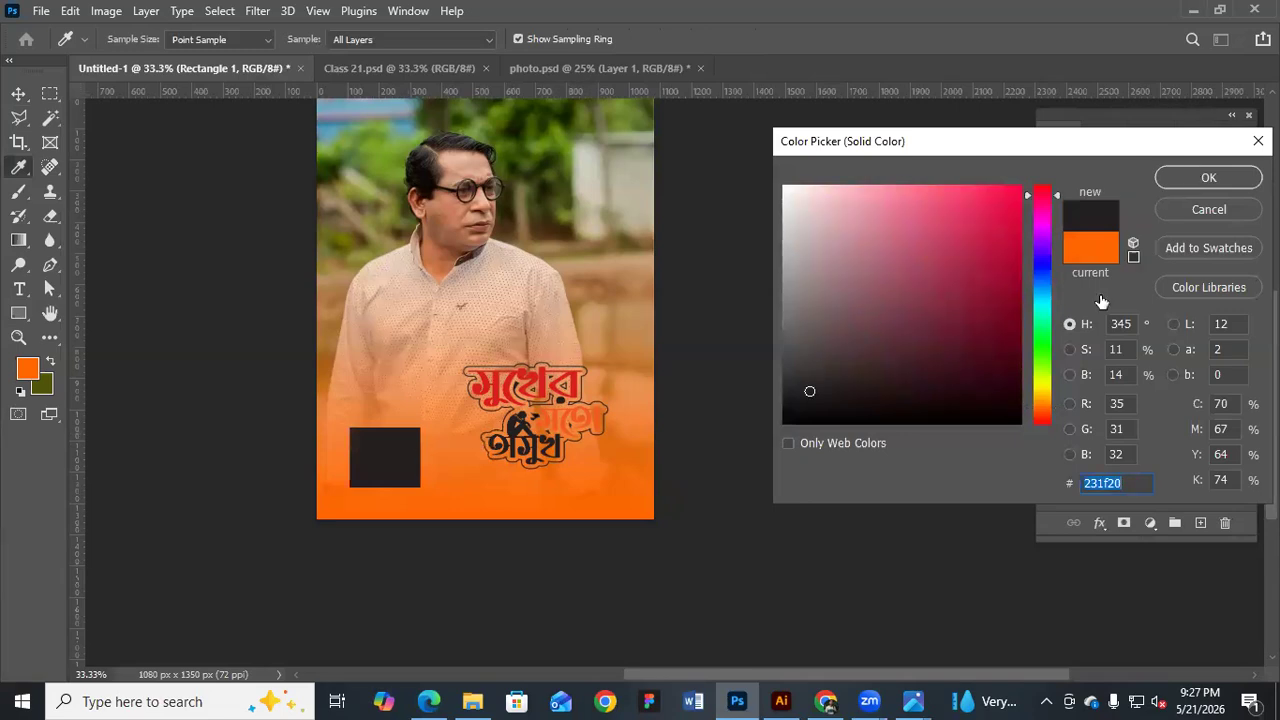
pyautogui.press('Return')
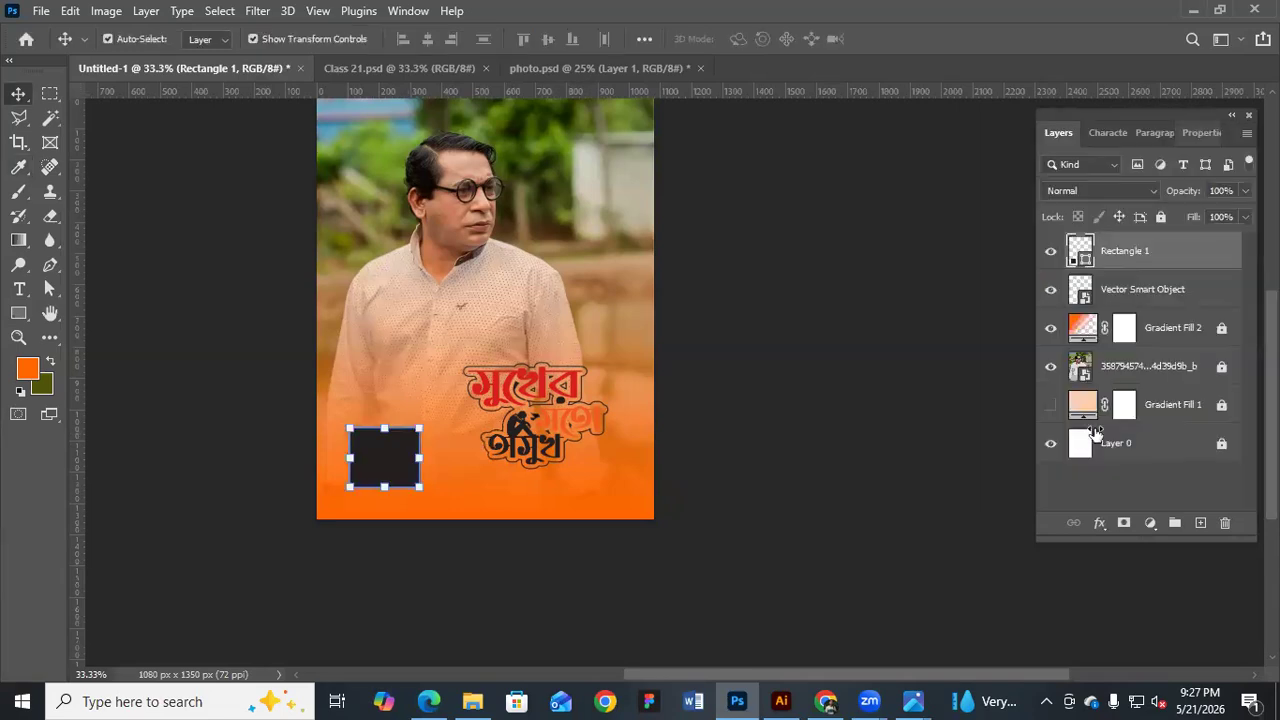
# Round the dark rectangle's corners slightly and shift it a little left and down
pyautogui.click(1201, 133)
pyautogui.moveTo(1093, 432); pyautogui.dragTo(1101, 434)
pyautogui.click(413, 497)
pyautogui.click(372, 466)
pyautogui.hotkey('shift', 'Left')
pyautogui.click(716, 473)
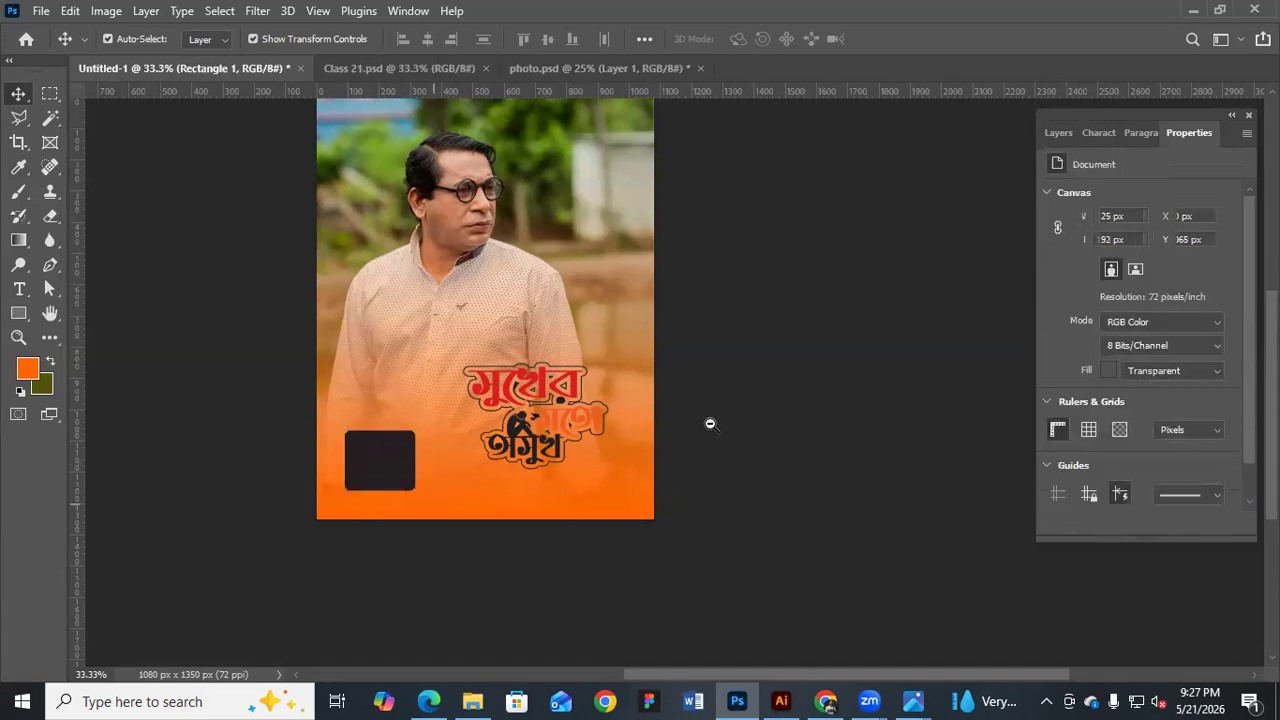
# Move the title lettering to X 524 px, Y 913 px, level with the dark rectangle's lower edge
pyautogui.keyDown('alt'); pyautogui.click(662, 442); pyautogui.keyUp('alt')
pyautogui.moveTo(684, 437); pyautogui.dragTo(652, 436)
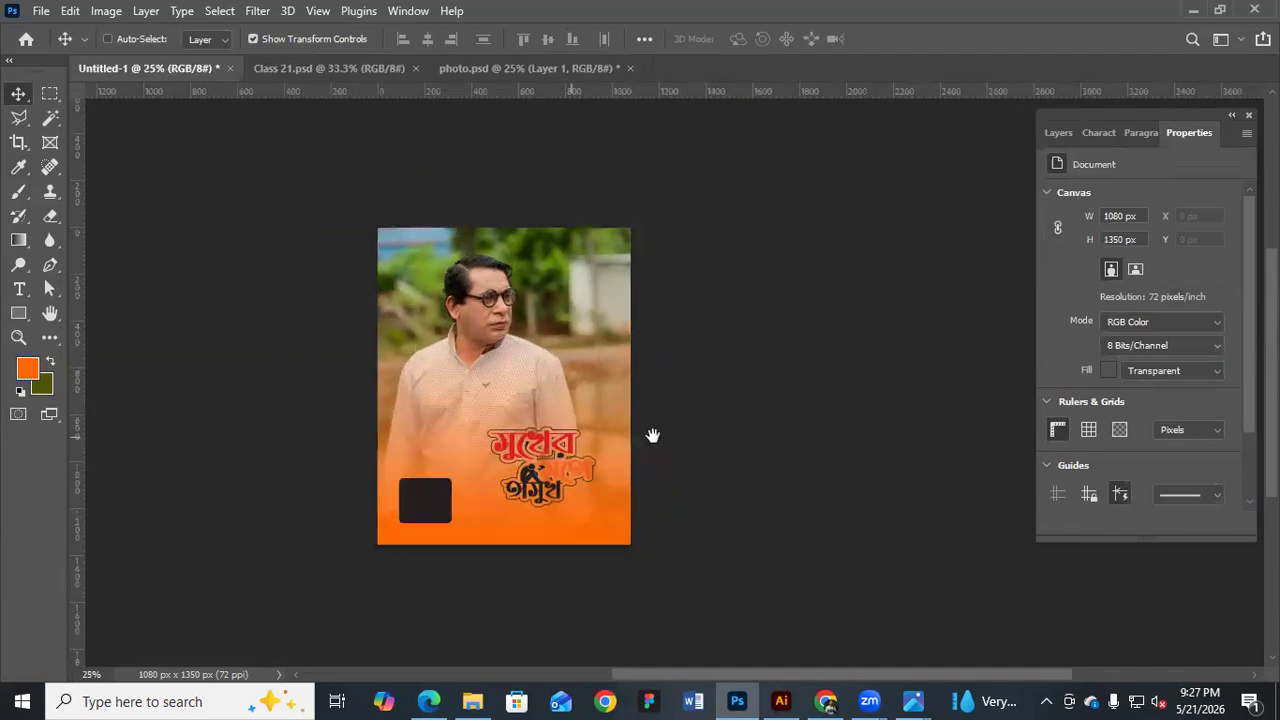
pyautogui.keyDown('ctrl'); pyautogui.click(583, 462); pyautogui.keyUp('ctrl')
pyautogui.moveTo(577, 453); pyautogui.dragTo(601, 512)
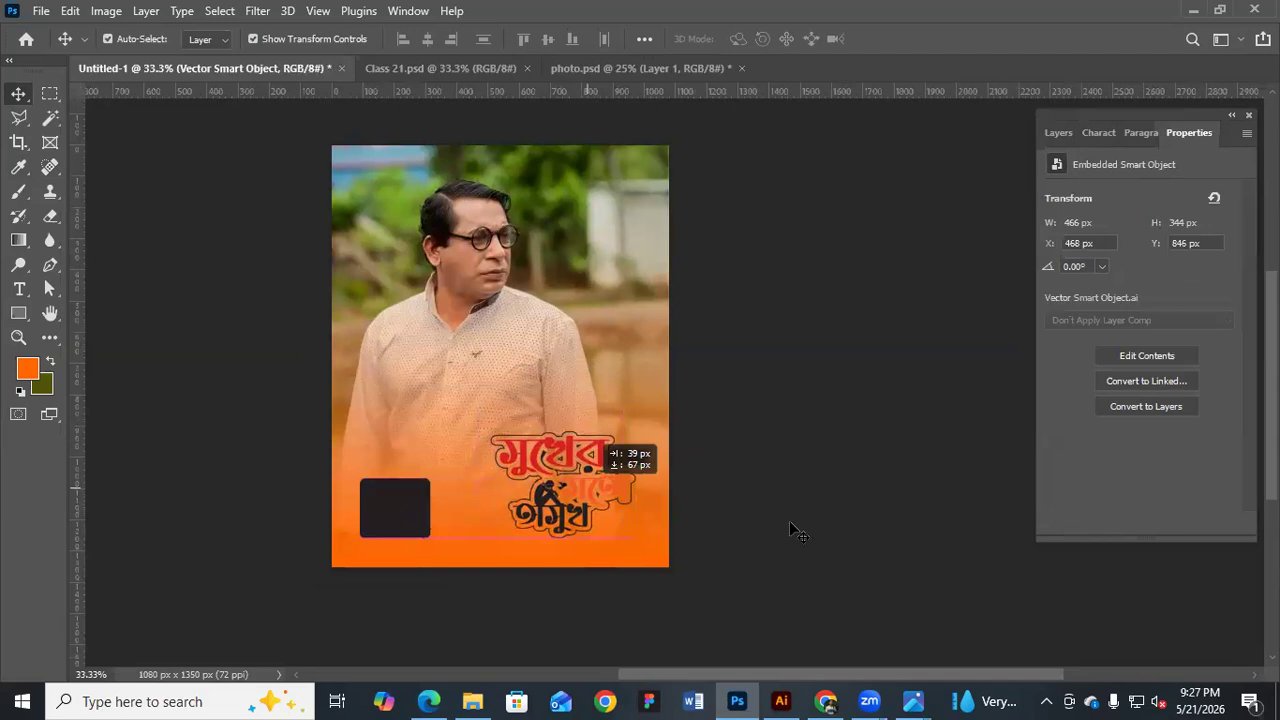
pyautogui.hotkey('shift', 'Right')
pyautogui.hotkey('shift', 'Right')
pyautogui.press('Left')
pyautogui.press('Left')
pyautogui.press('Left')
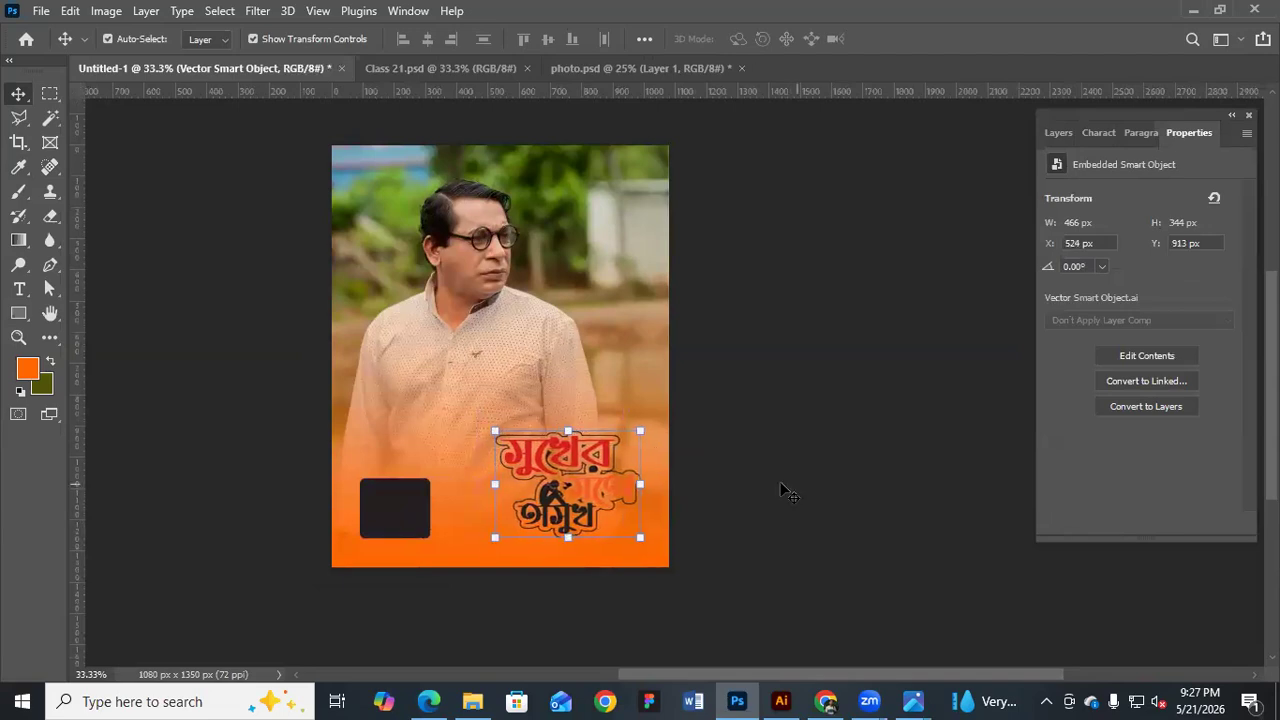
# Deselect the title, bring up the layer list and select the bottom layer, Layer 0
pyautogui.keyDown('ctrl'); pyautogui.click(747, 364); pyautogui.keyUp('ctrl')
pyautogui.moveTo(745, 356); pyautogui.dragTo(711, 357)
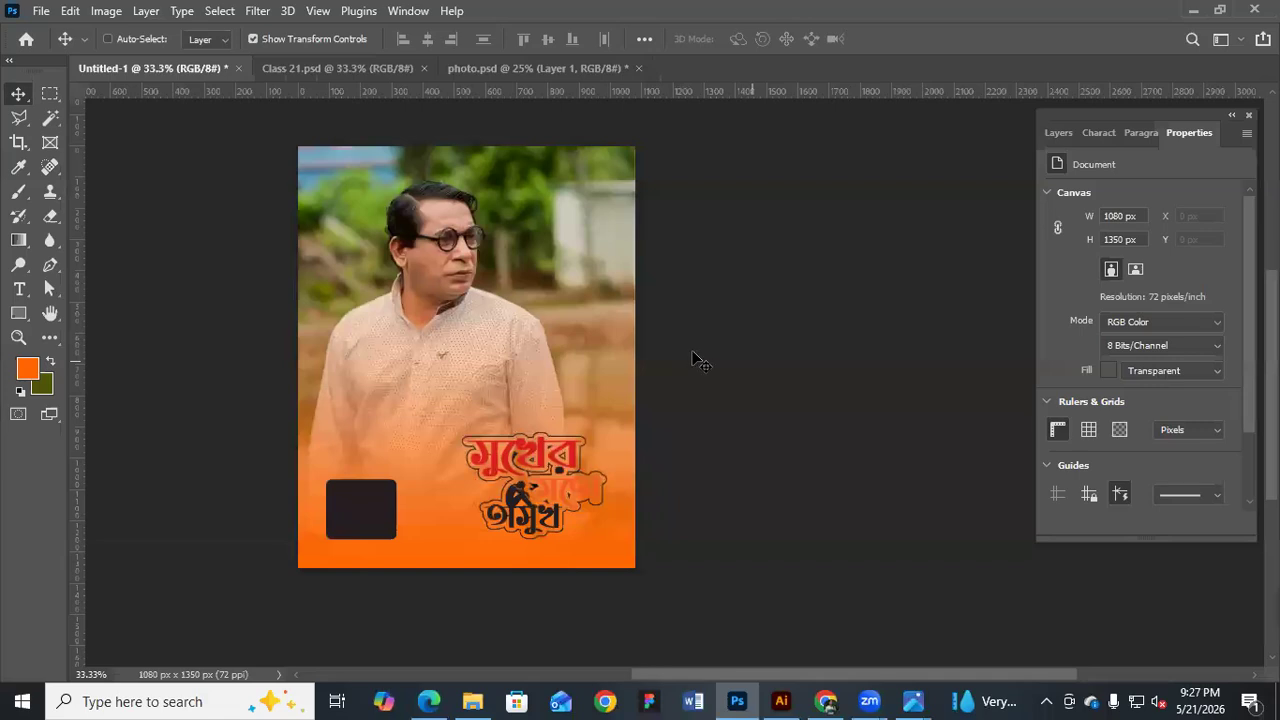
pyautogui.hotkey('ctrl', '-')
pyautogui.moveTo(1248, 394); pyautogui.dragTo(1183, 369)
pyautogui.press('F7')
pyautogui.hotkey('alt', ',')
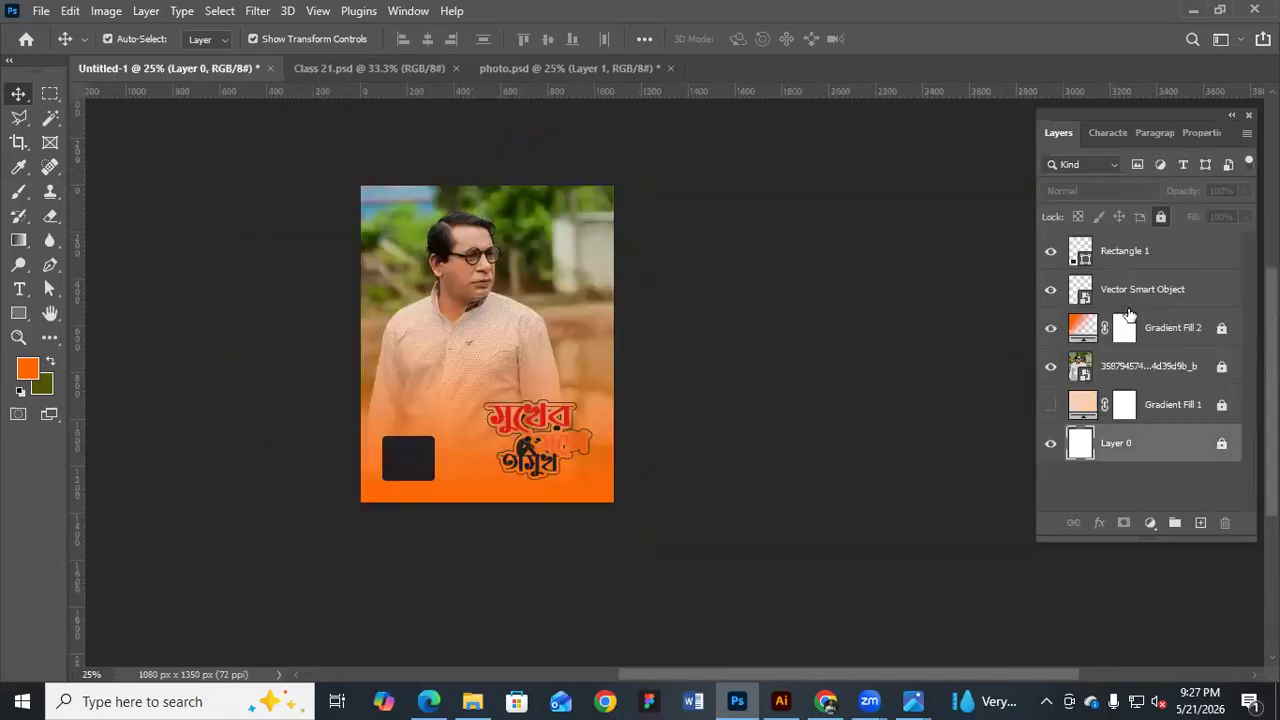
# Group all the poster layers together and hide the group
pyautogui.hotkey('ctrl', 'alt', 'a')
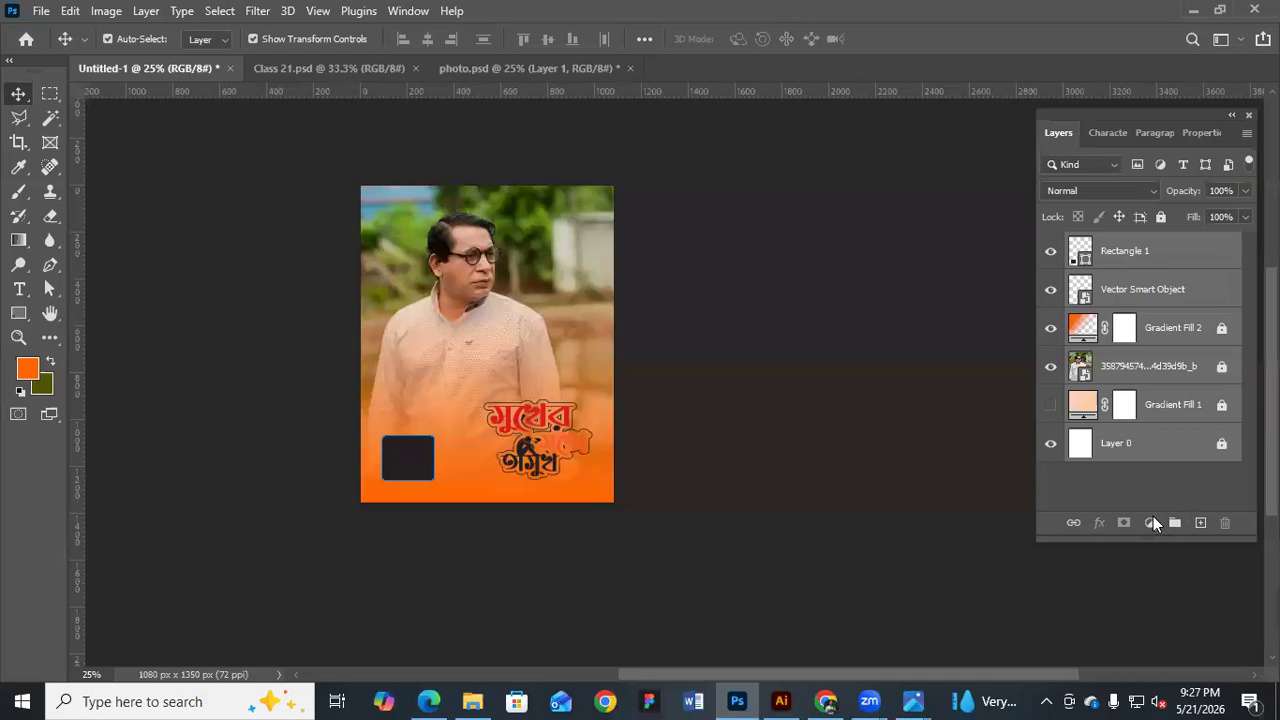
pyautogui.hotkey('ctrl', 'g')
pyautogui.click(1050, 244)
# Add a light grey #e5e5e5 solid colour fill layer above the hidden group as the new background
pyautogui.click(1151, 522)
pyautogui.click(1198, 198)
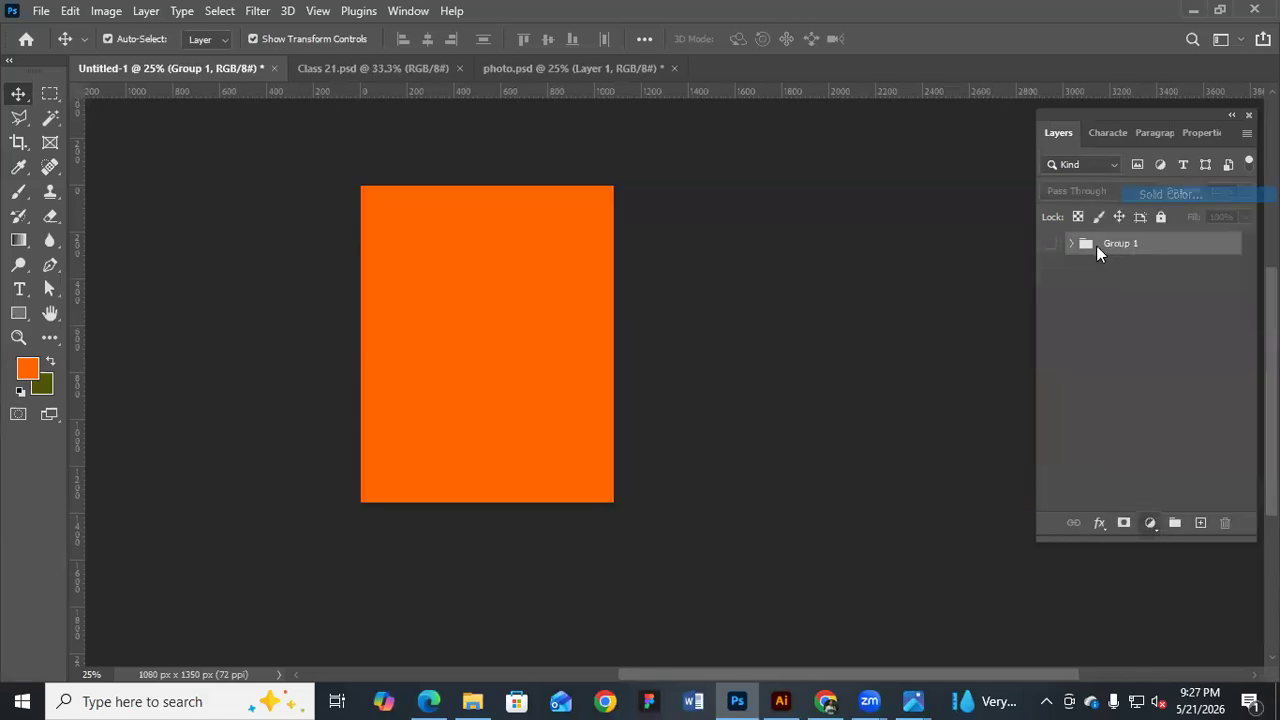
pyautogui.click(784, 209)
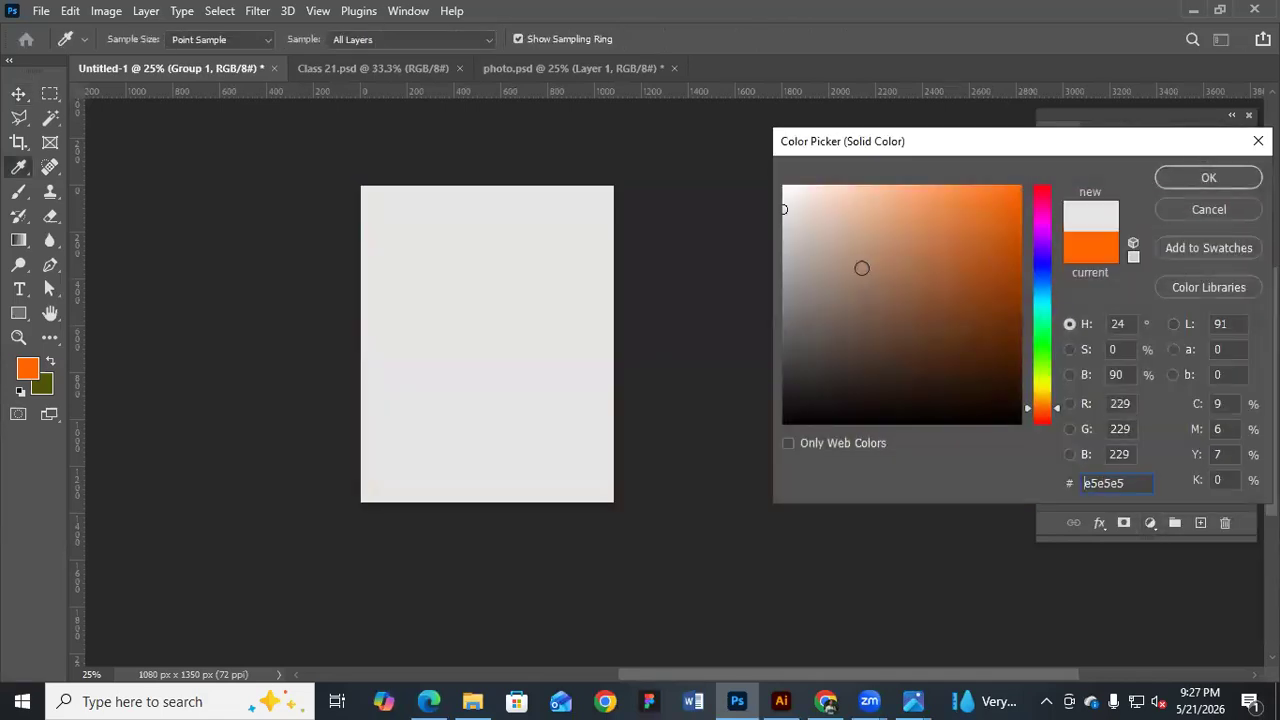
pyautogui.press('Return')
pyautogui.press('v')
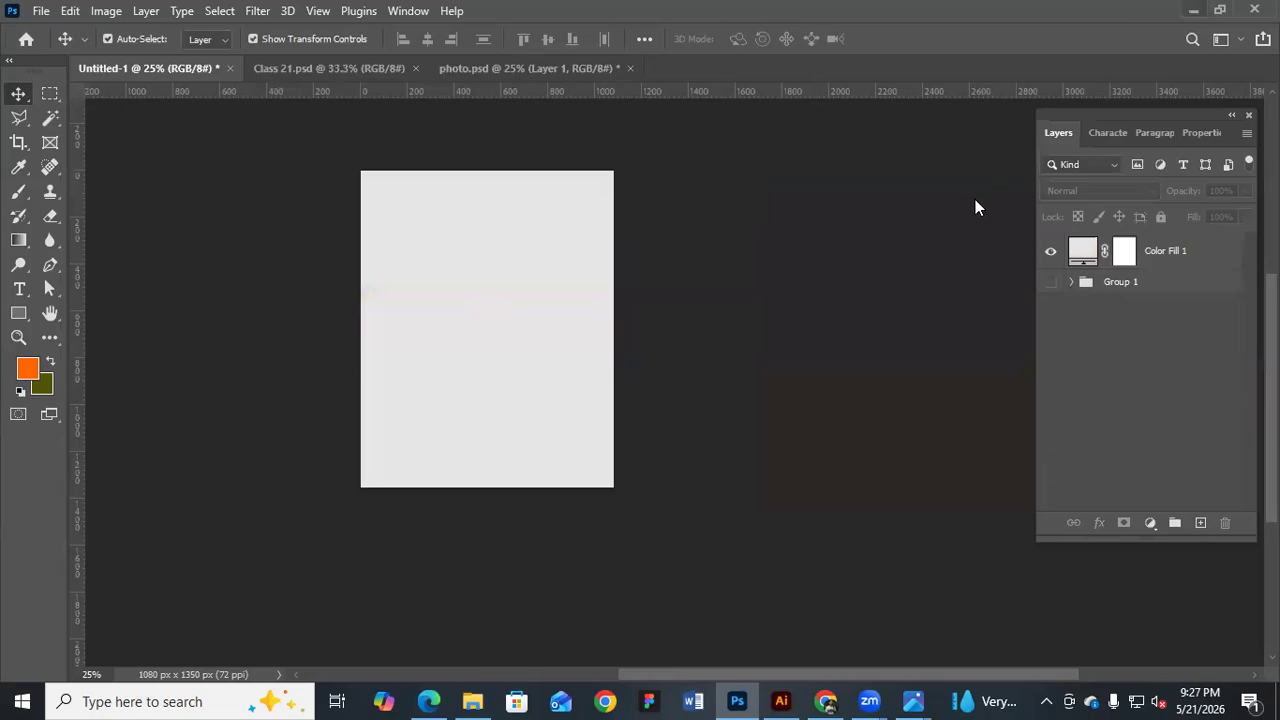
# Place the blue-bottle-white-background image from the Downloads folder onto the grey canvas
pyautogui.hotkey('alt', 'Tab')
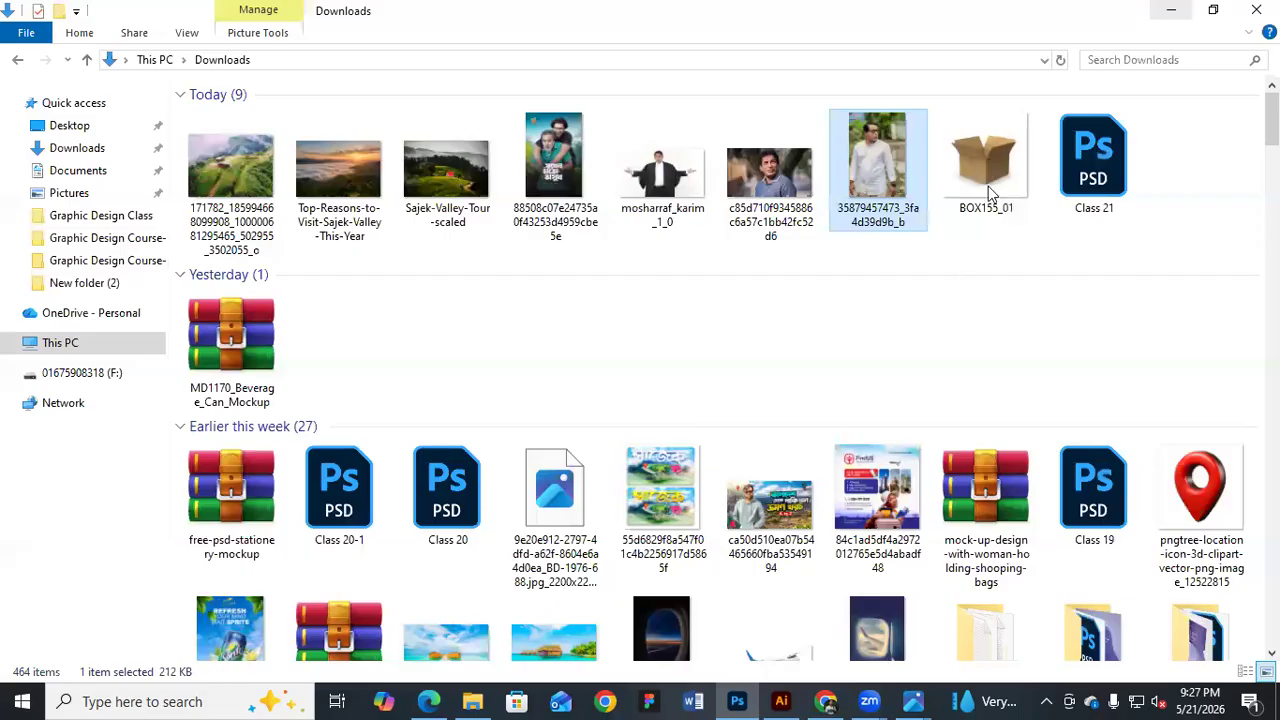
pyautogui.click(1007, 171)
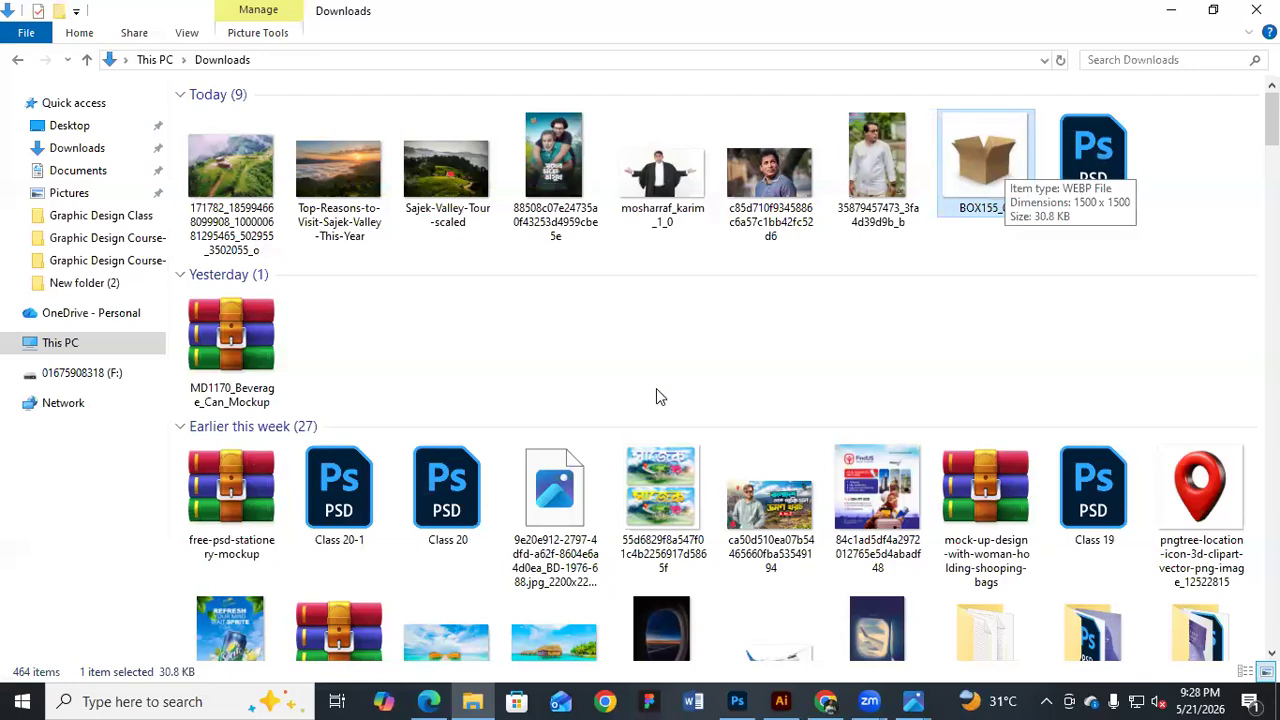
pyautogui.scroll(-3, 656, 397)
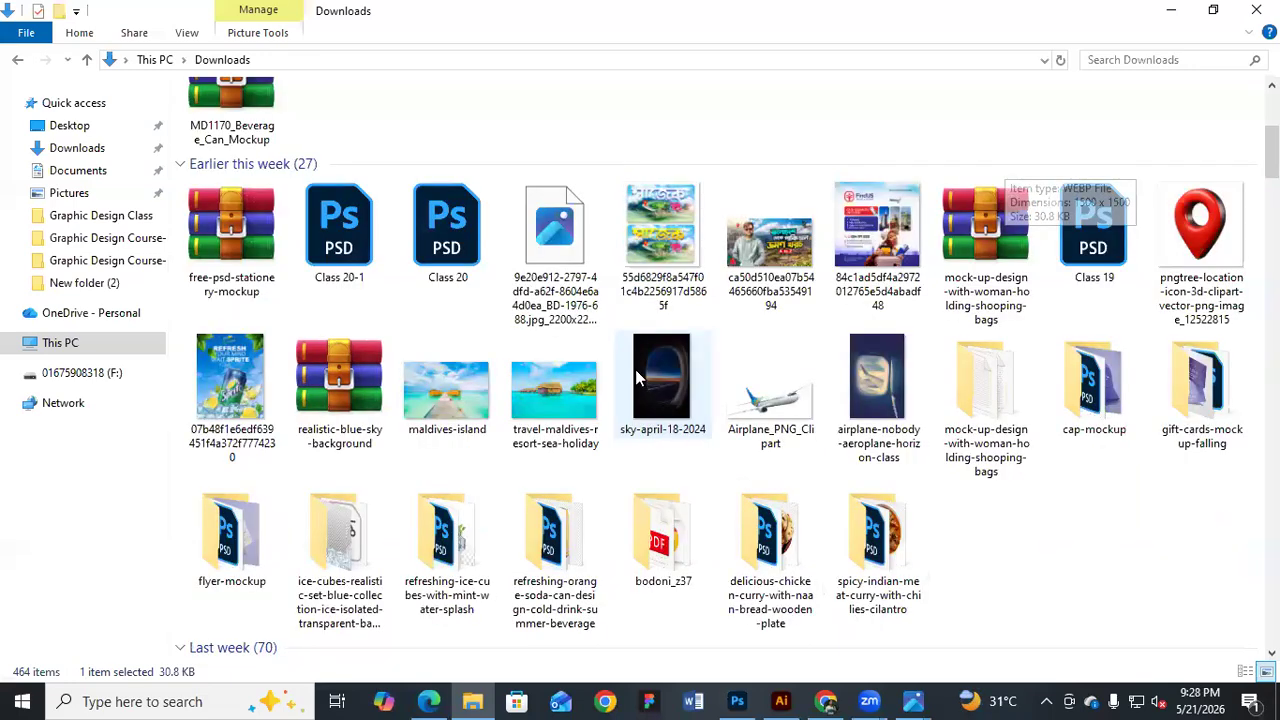
pyautogui.scroll(-12, 670, 409)
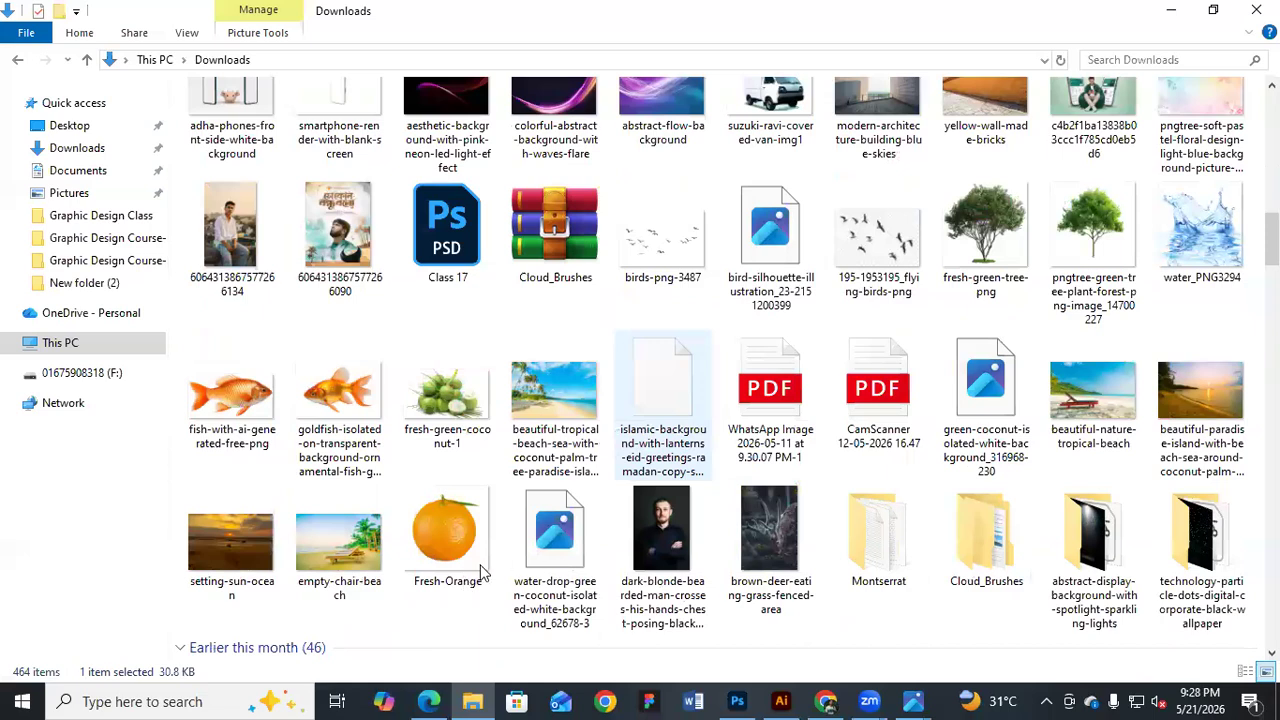
pyautogui.scroll(-5, 448, 574)
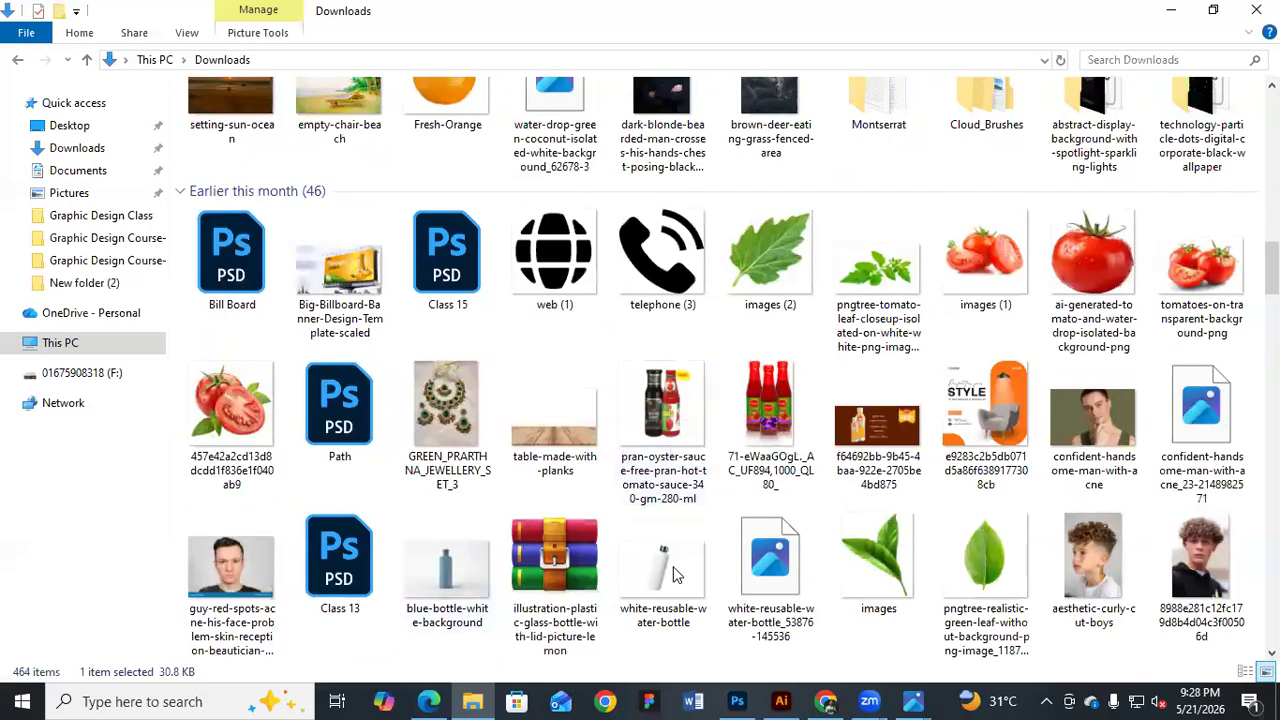
pyautogui.click(675, 615)
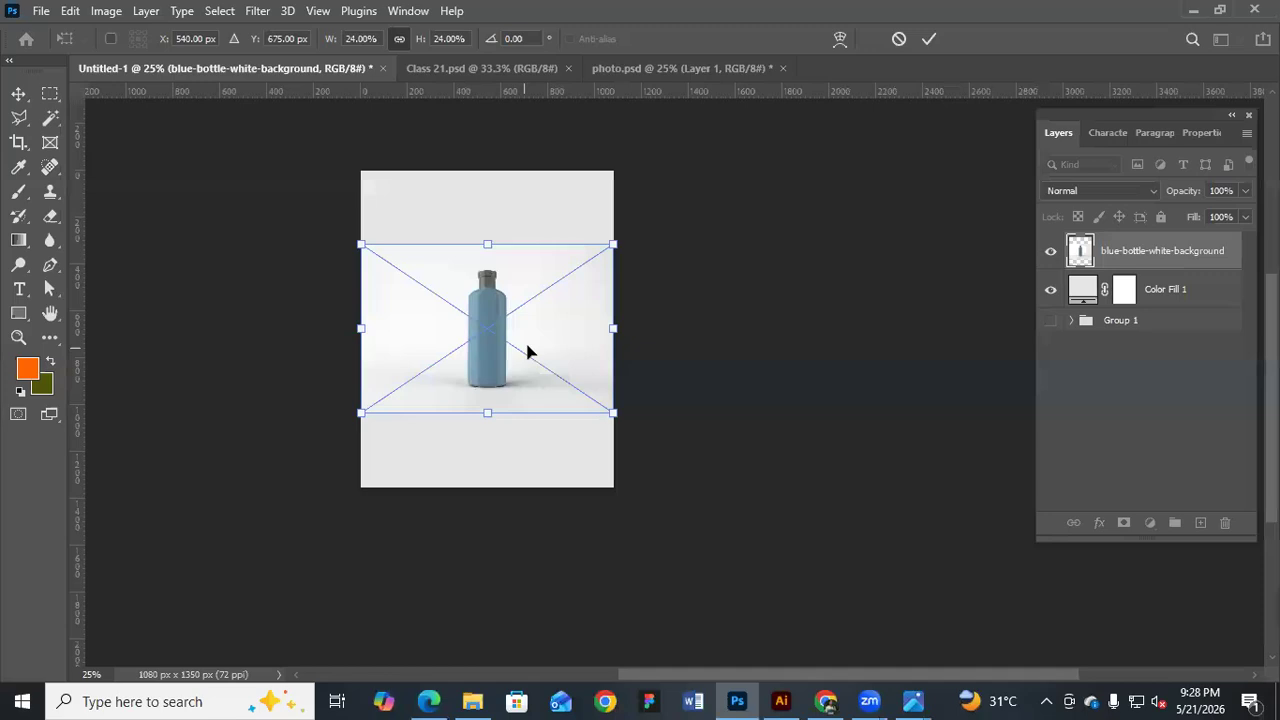
pyautogui.press('Return')
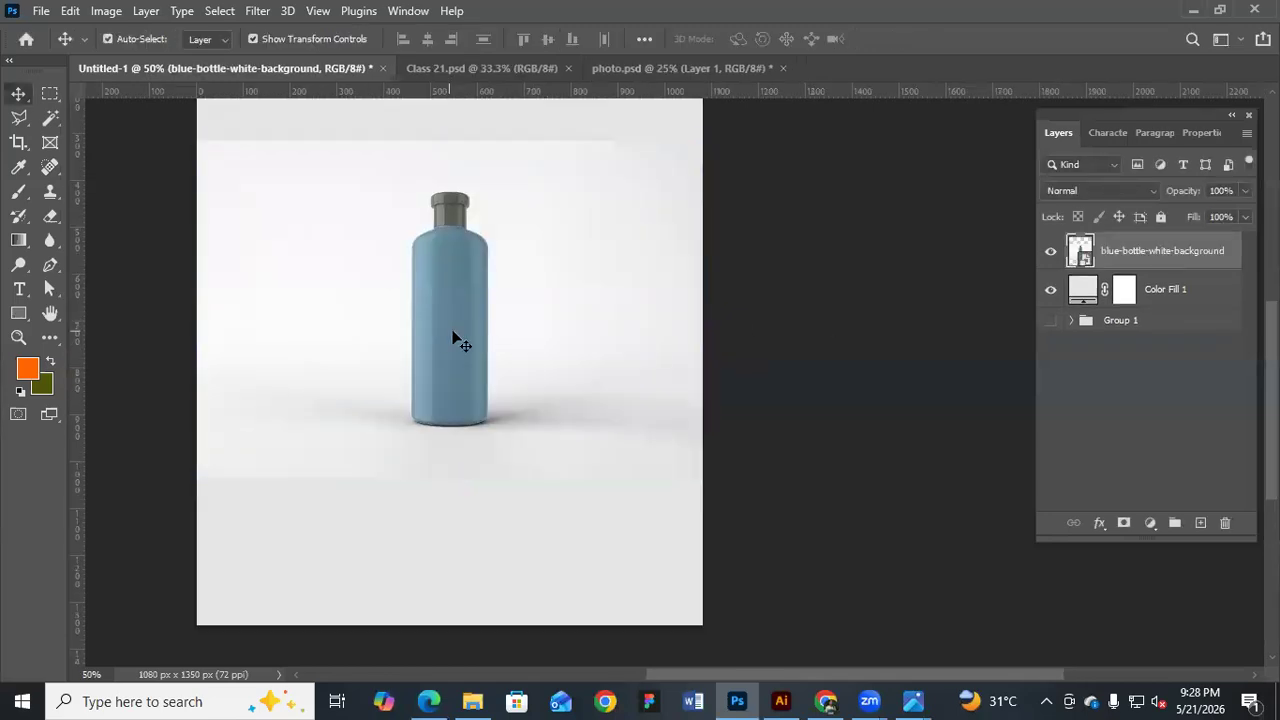
# Open the placed bottle photo's contents, unlock its background layer and delete the white backdrop with a Magic Wand selection
pyautogui.doubleClick(1084, 254)
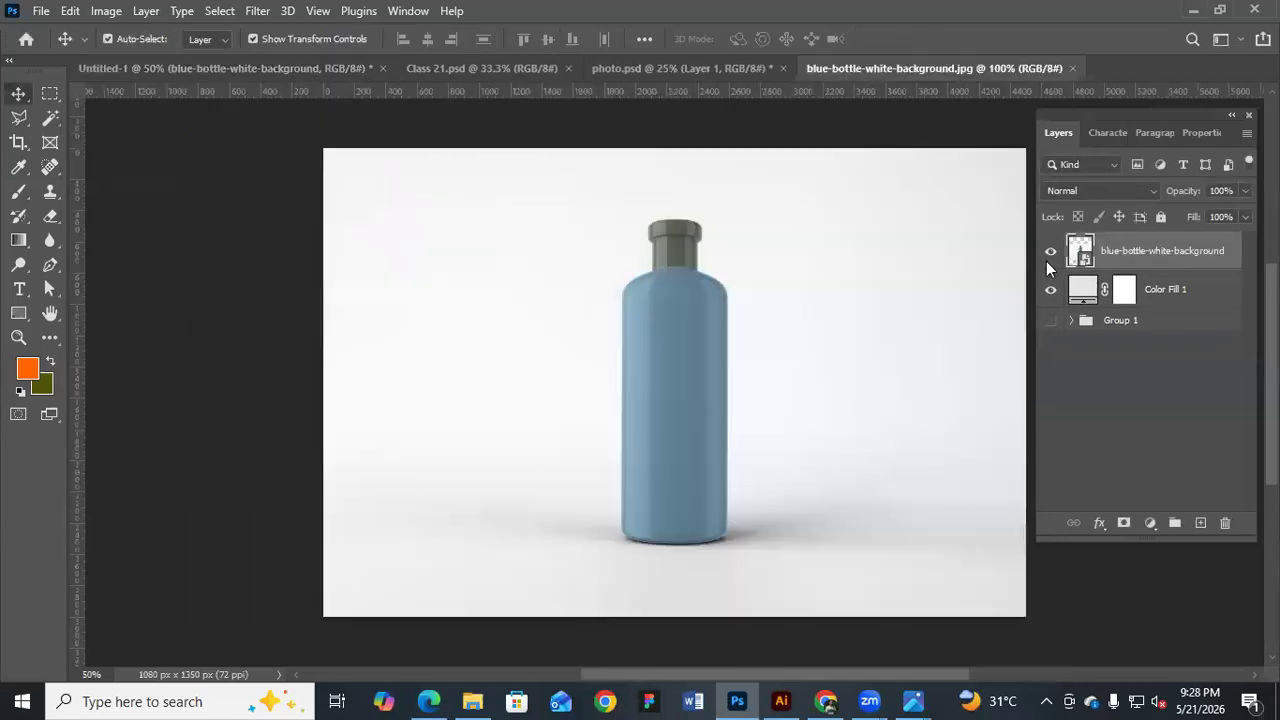
pyautogui.click(53, 121)
pyautogui.click(486, 241)
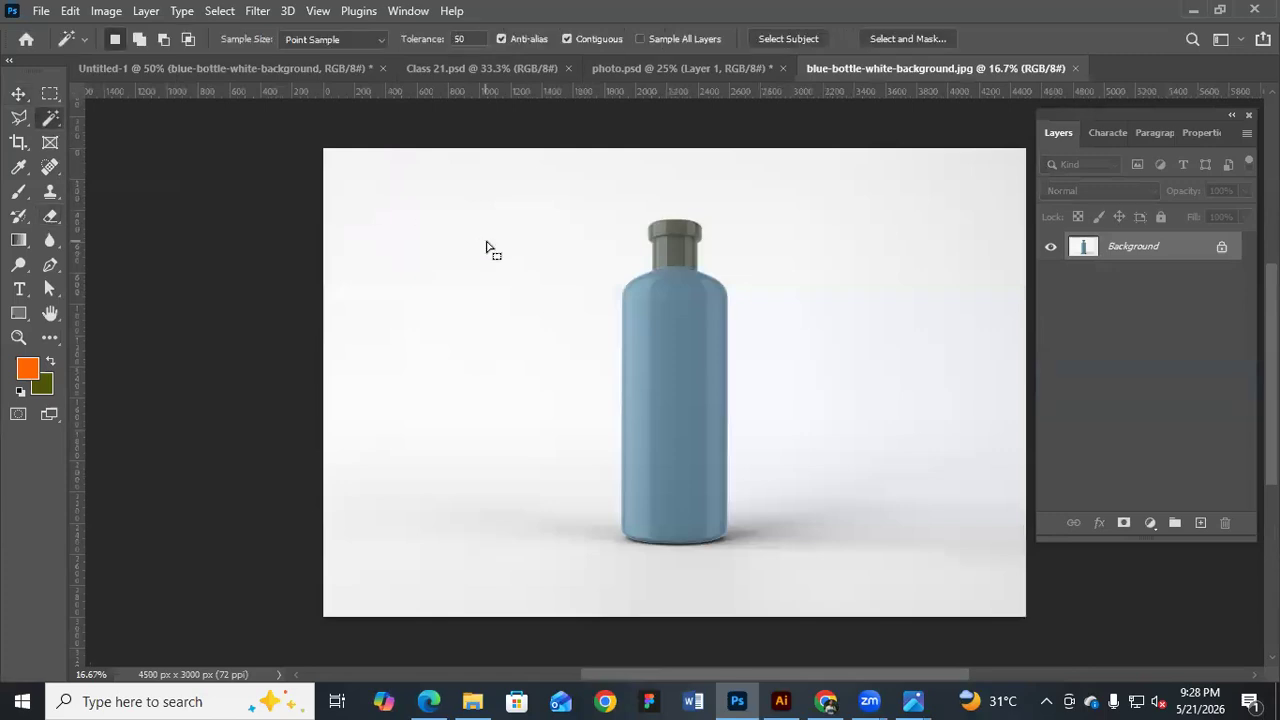
pyautogui.click(1222, 247)
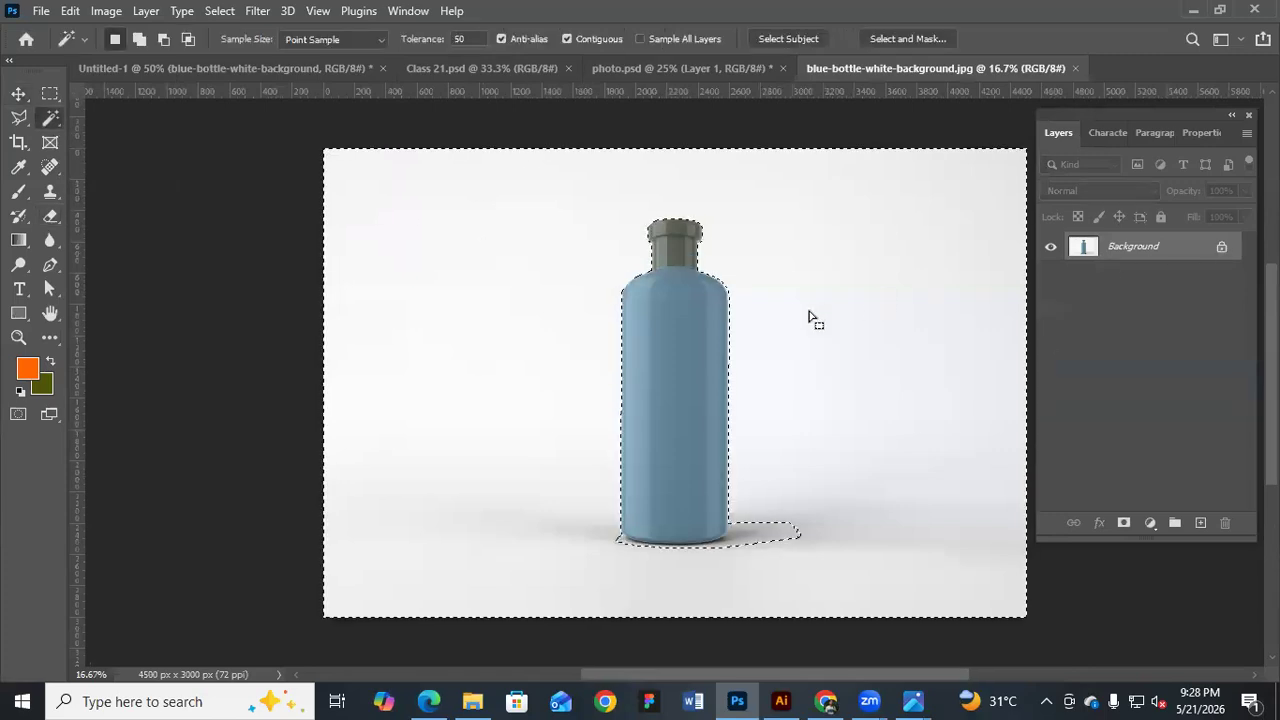
pyautogui.press('Delete')
pyautogui.press('Delete')
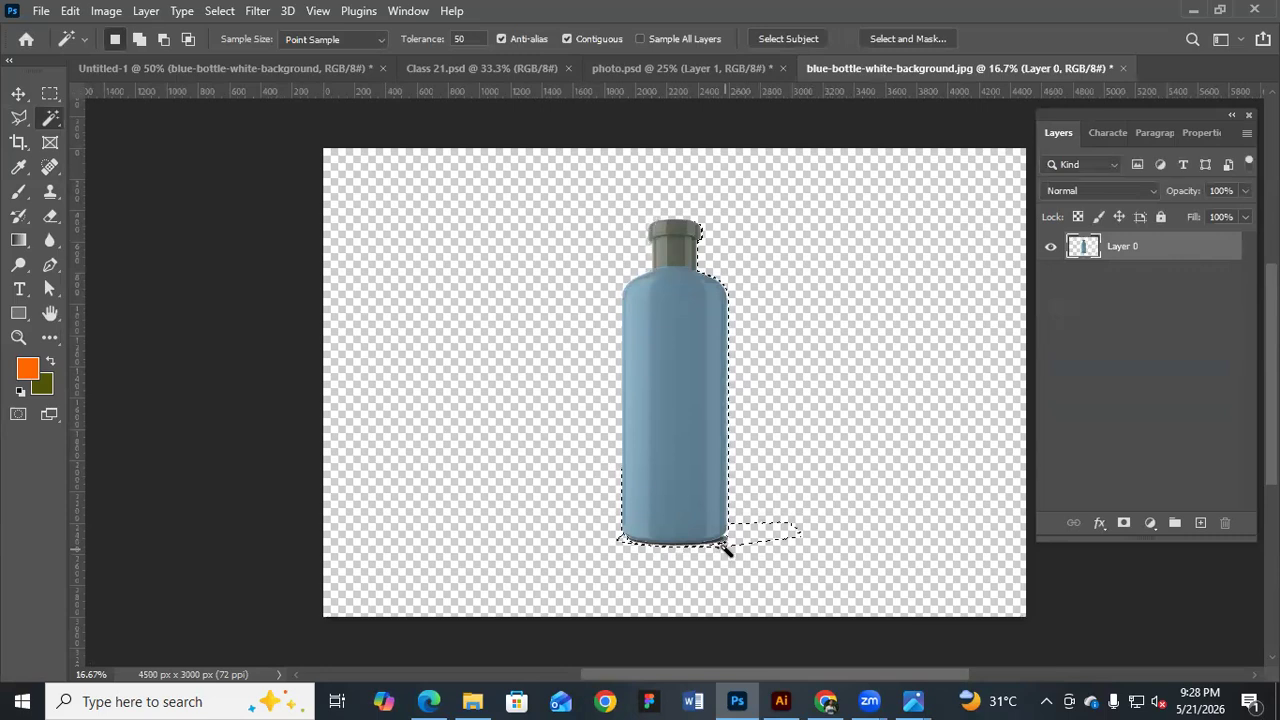
pyautogui.hotkey('ctrl', 'd')
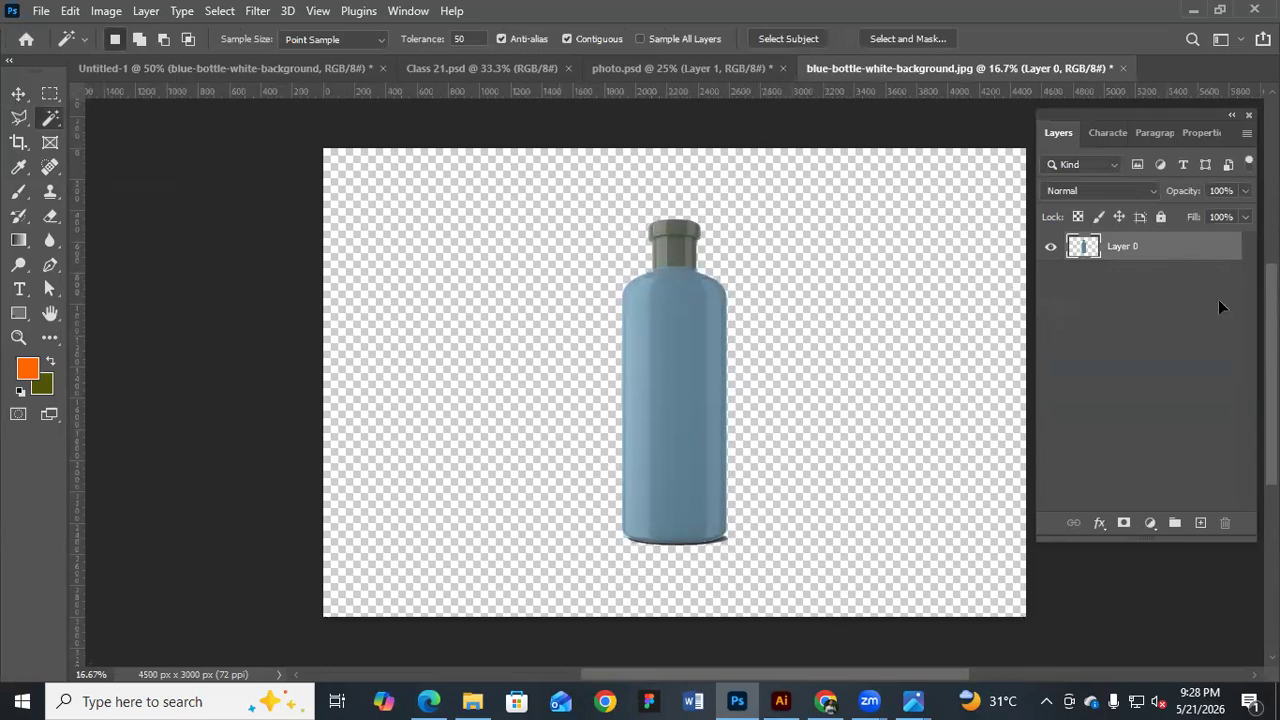
# Clear the stray backdrop remnants beside the cut-out bottle using rectangular marquee selections
pyautogui.press('v')
pyautogui.click(53, 98)
pyautogui.moveTo(784, 138); pyautogui.dragTo(1164, 647)
pyautogui.hotkey('ctrl', 'd')
pyautogui.press('v')
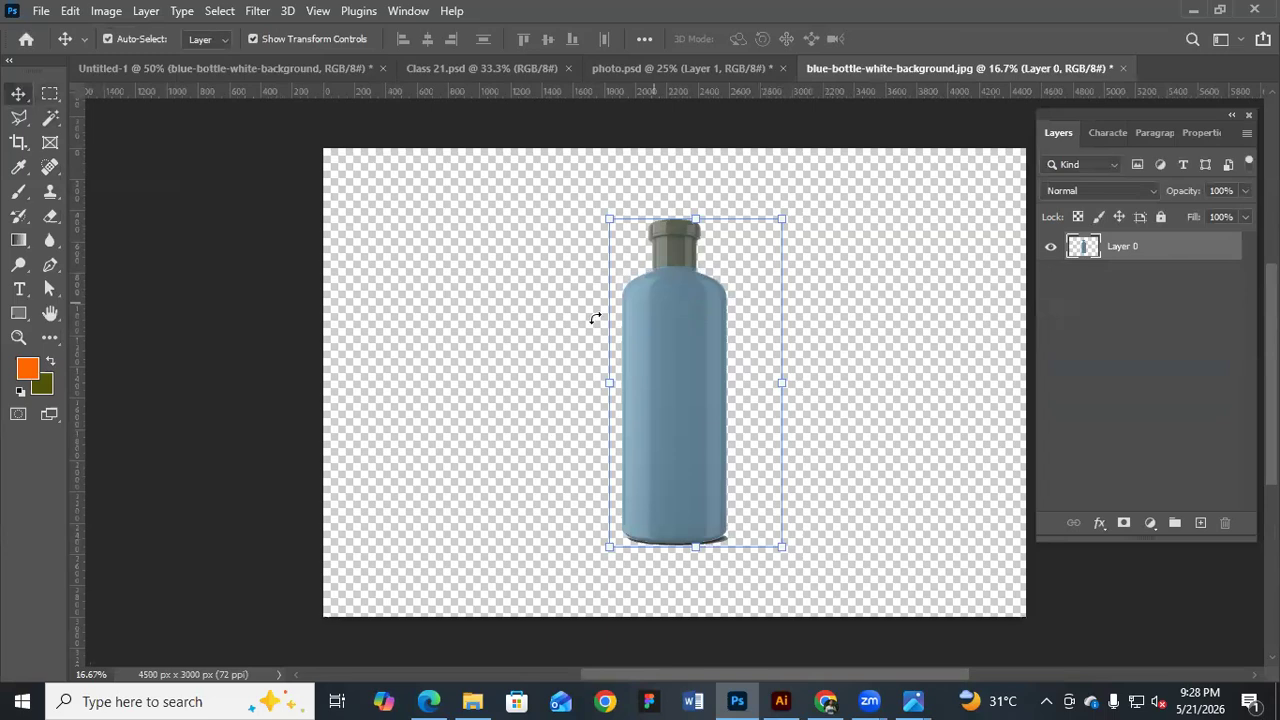
pyautogui.press('m')
pyautogui.moveTo(737, 203); pyautogui.dragTo(833, 507)
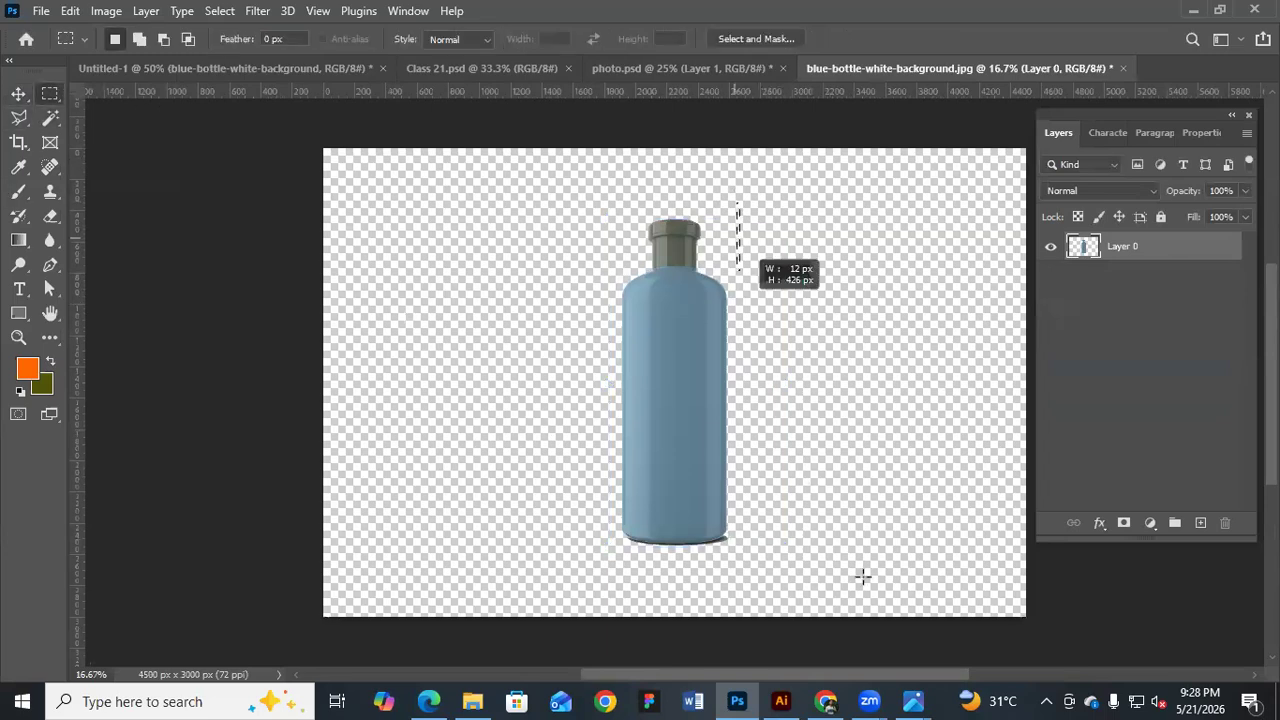
pyautogui.moveTo(866, 571); pyautogui.dragTo(866, 578)
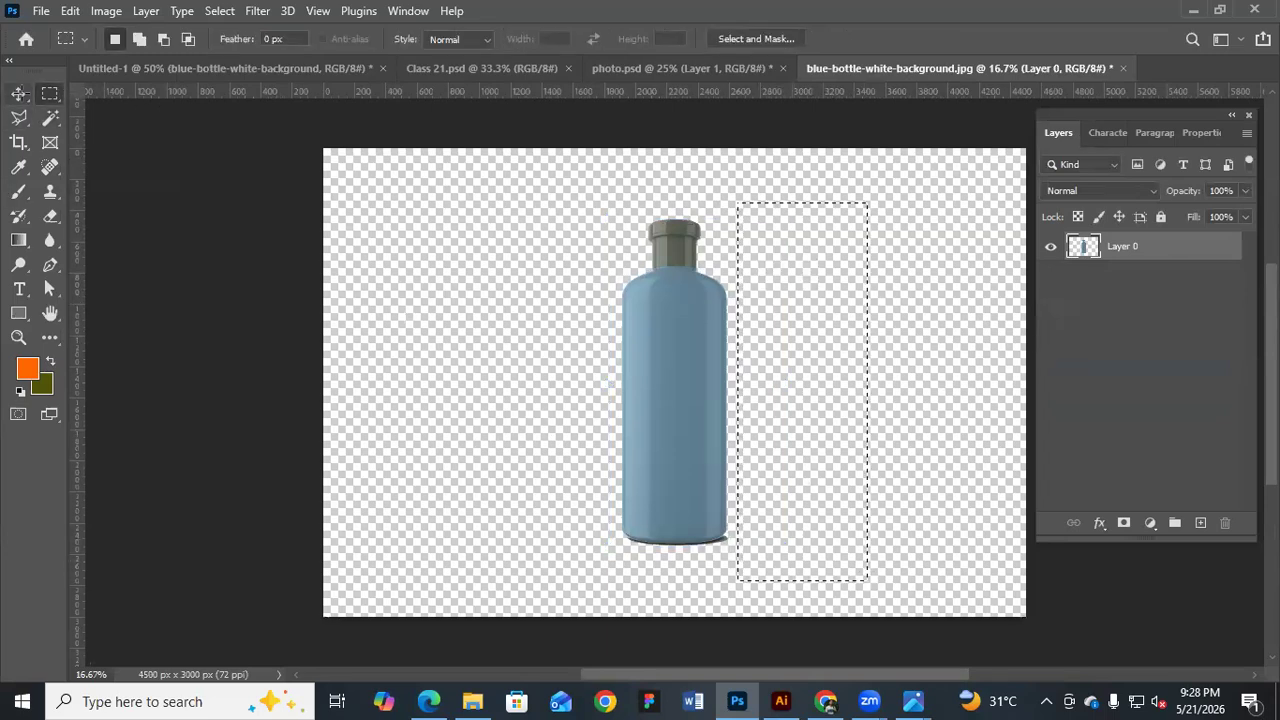
pyautogui.press('v')
pyautogui.click(358, 200)
pyautogui.press('m')
pyautogui.click(528, 215)
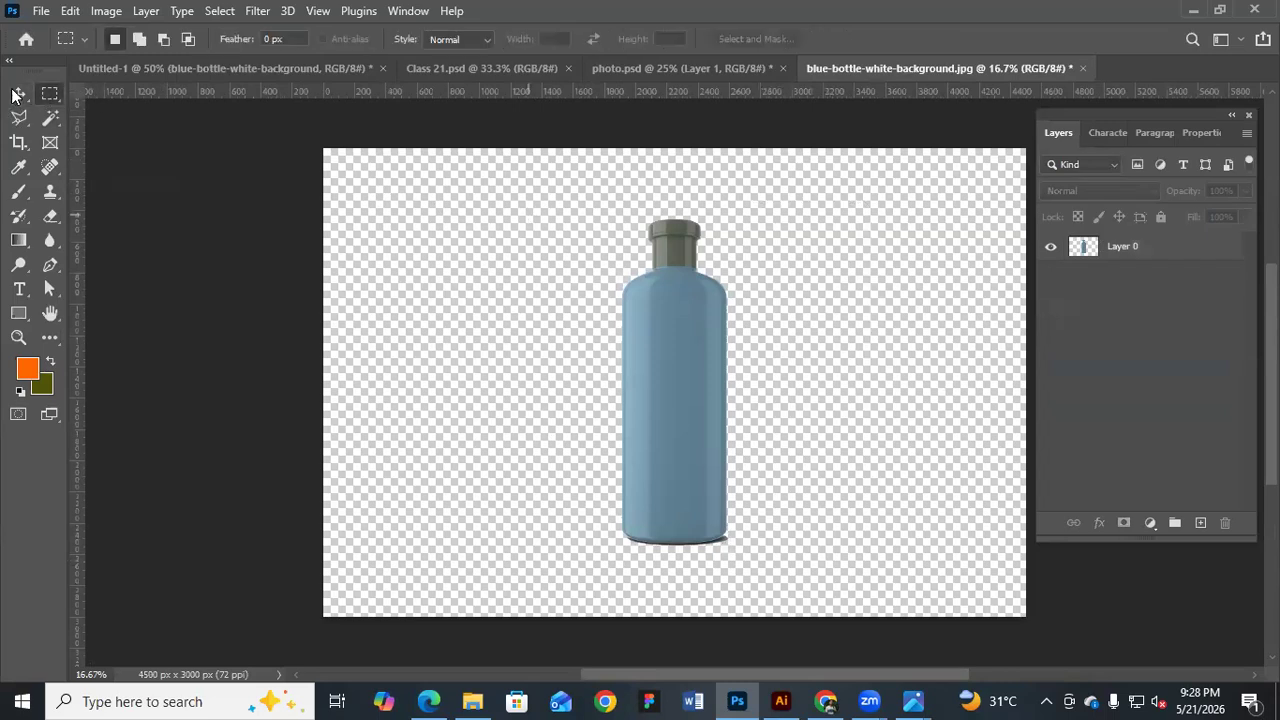
# Copy the cut-out bottle into the Untitled-1 document as a new layer
pyautogui.press('v')
pyautogui.moveTo(697, 345); pyautogui.dragTo(423, 302)
pyautogui.moveTo(254, 70); pyautogui.dragTo(508, 353)
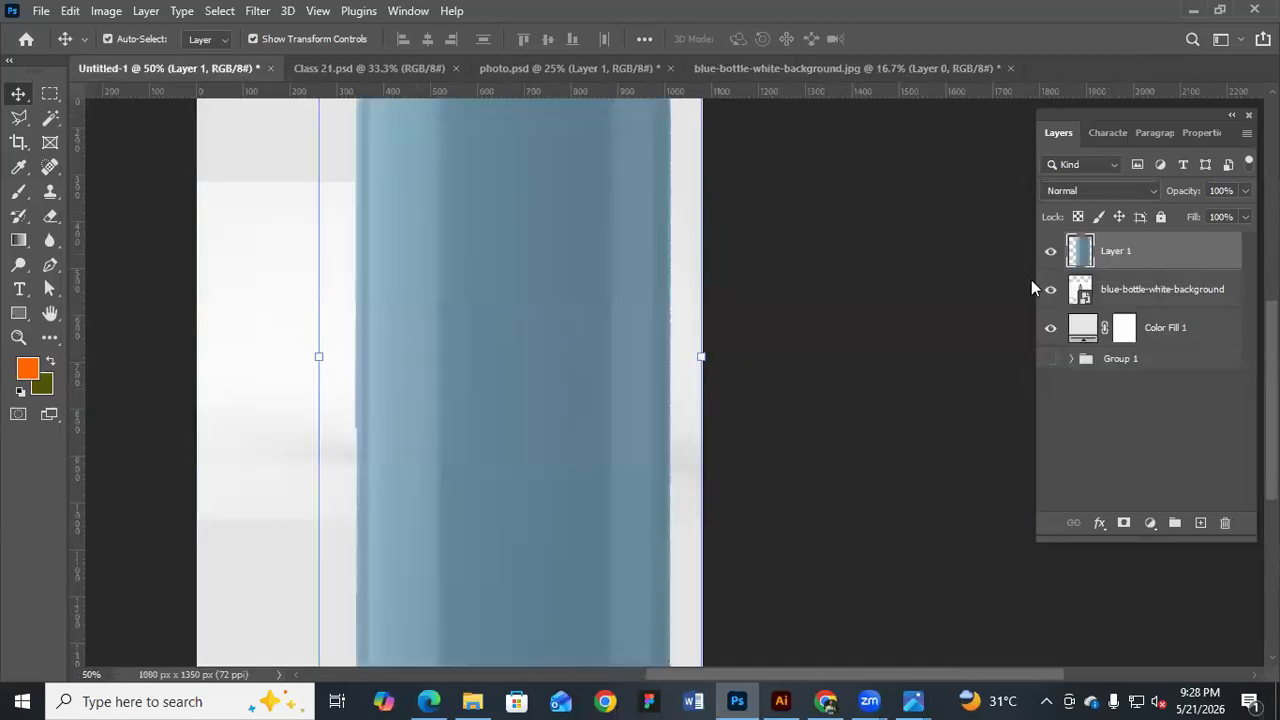
# Convert the cut-out bottle layer to a smart object, scale it to about 19% near the canvas centre and hide the original bottle photo
pyautogui.rightClick(1176, 251)
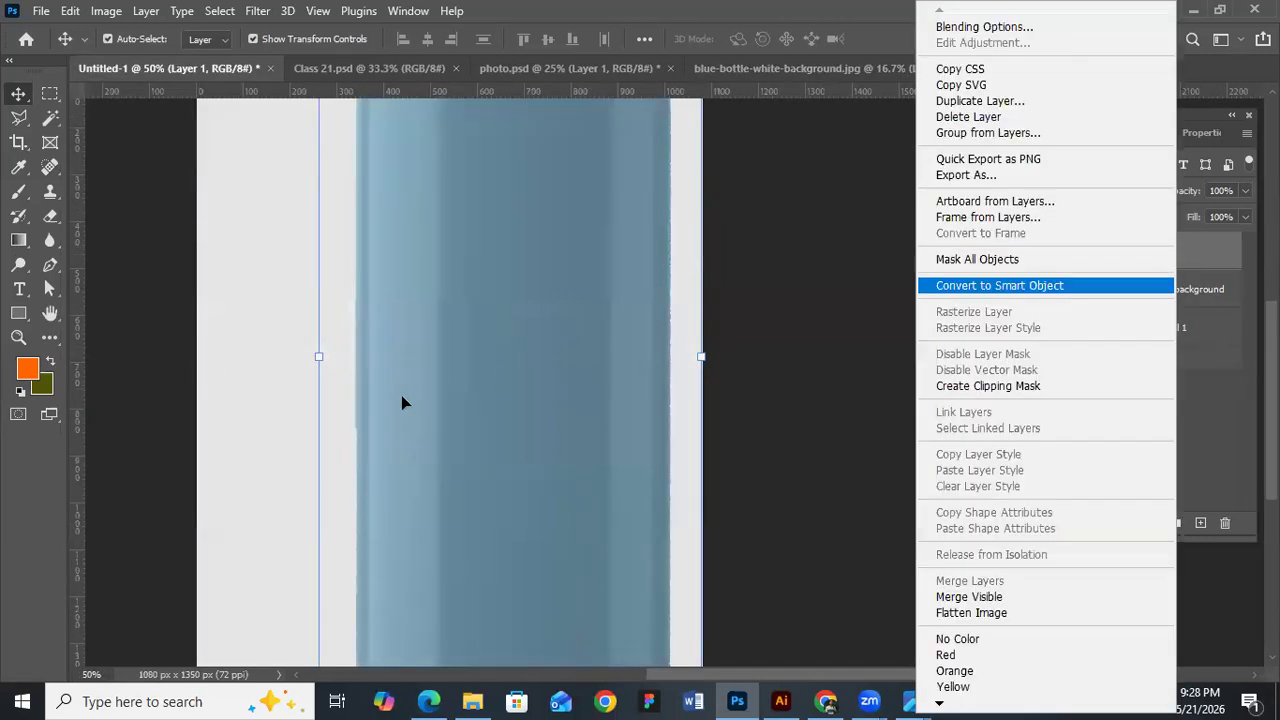
pyautogui.click(1000, 286)
pyautogui.moveTo(702, 357); pyautogui.dragTo(392, 357)
pyautogui.moveTo(335, 375); pyautogui.dragTo(430, 422)
pyautogui.click(848, 391)
pyautogui.click(848, 391)
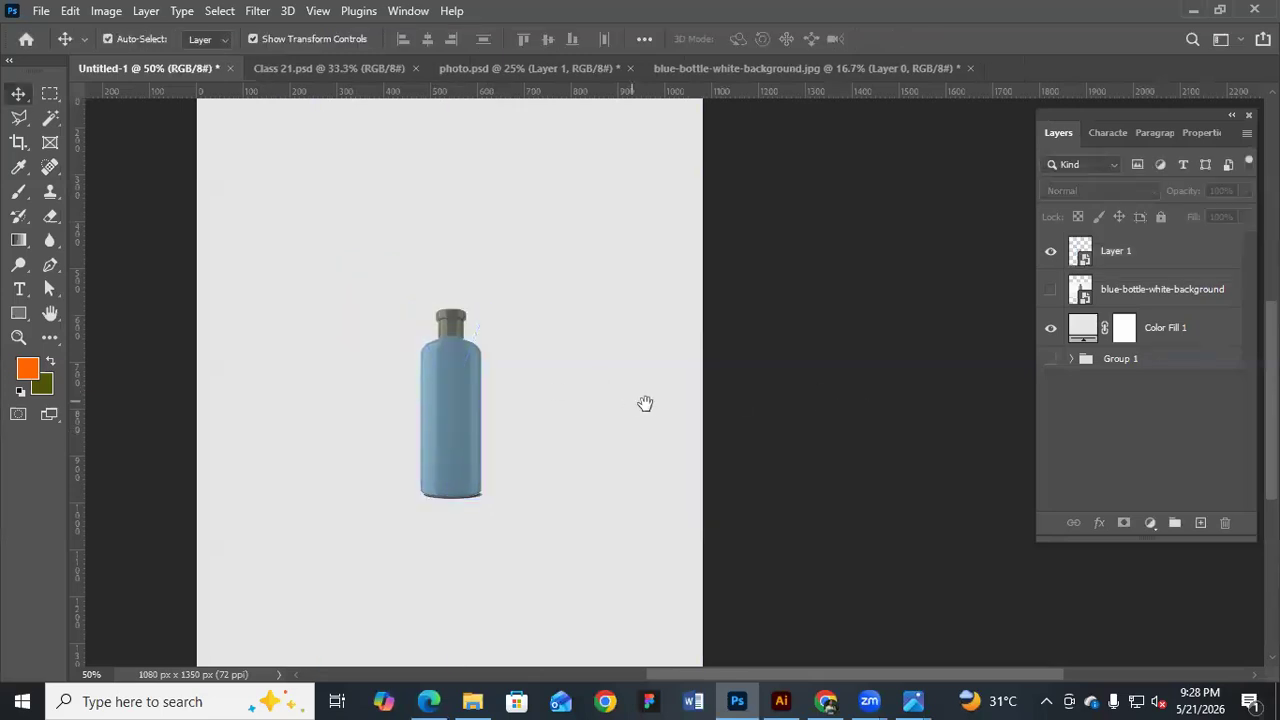
pyautogui.moveTo(646, 403); pyautogui.dragTo(767, 347)
pyautogui.moveTo(581, 340); pyautogui.dragTo(580, 315)
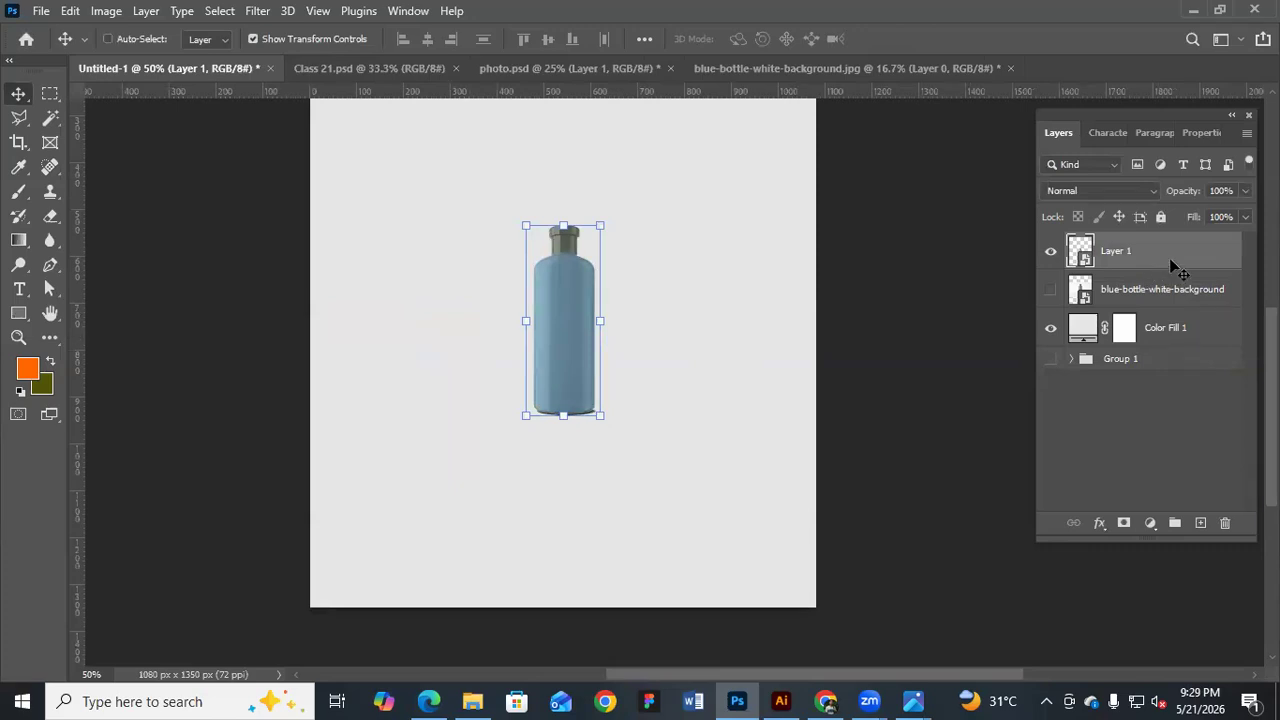
# Duplicate the bottle layer, turn the copy upside down and place it directly beneath the original, base to base
pyautogui.hotkey('ctrl', 'j')
pyautogui.moveTo(664, 351); pyautogui.dragTo(577, 494)
pyautogui.moveTo(577, 303); pyautogui.dragTo(577, 493)
pyautogui.press('Return')
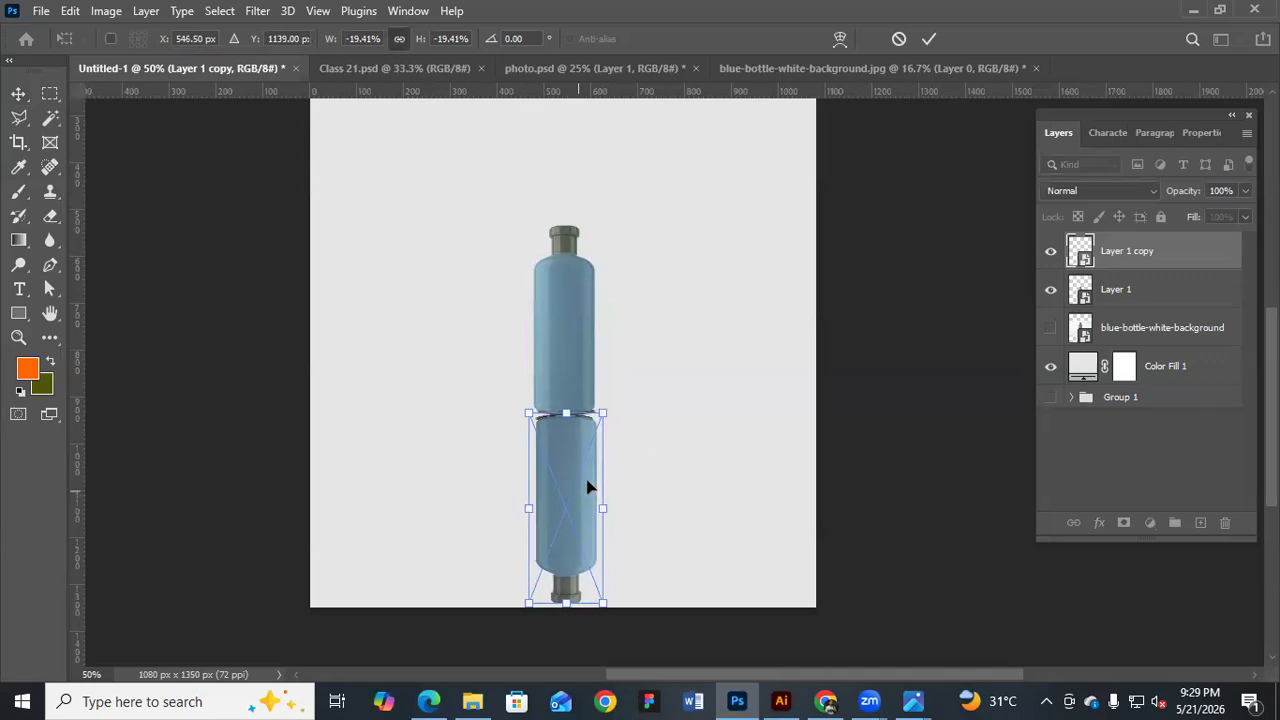
# Add a layer mask to the upside-down bottle and fade it out downward with a linear black-to-transparent gradient
pyautogui.click(1123, 524)
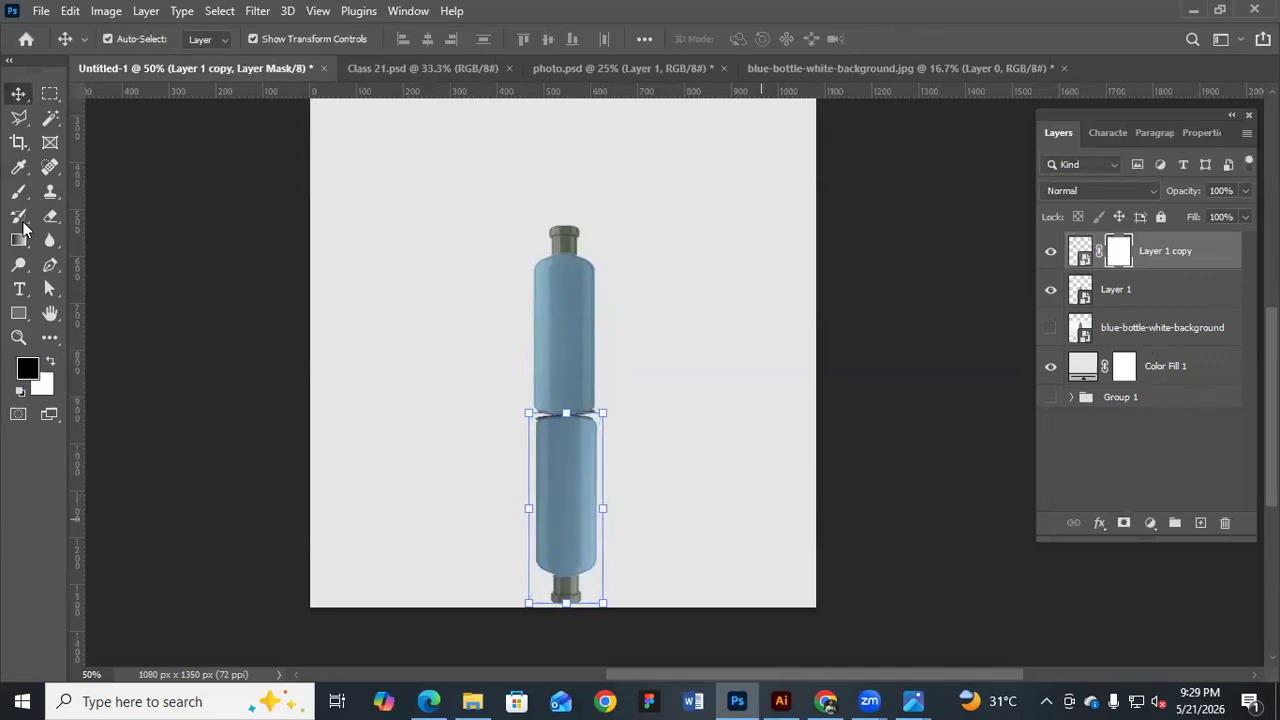
pyautogui.click(20, 241)
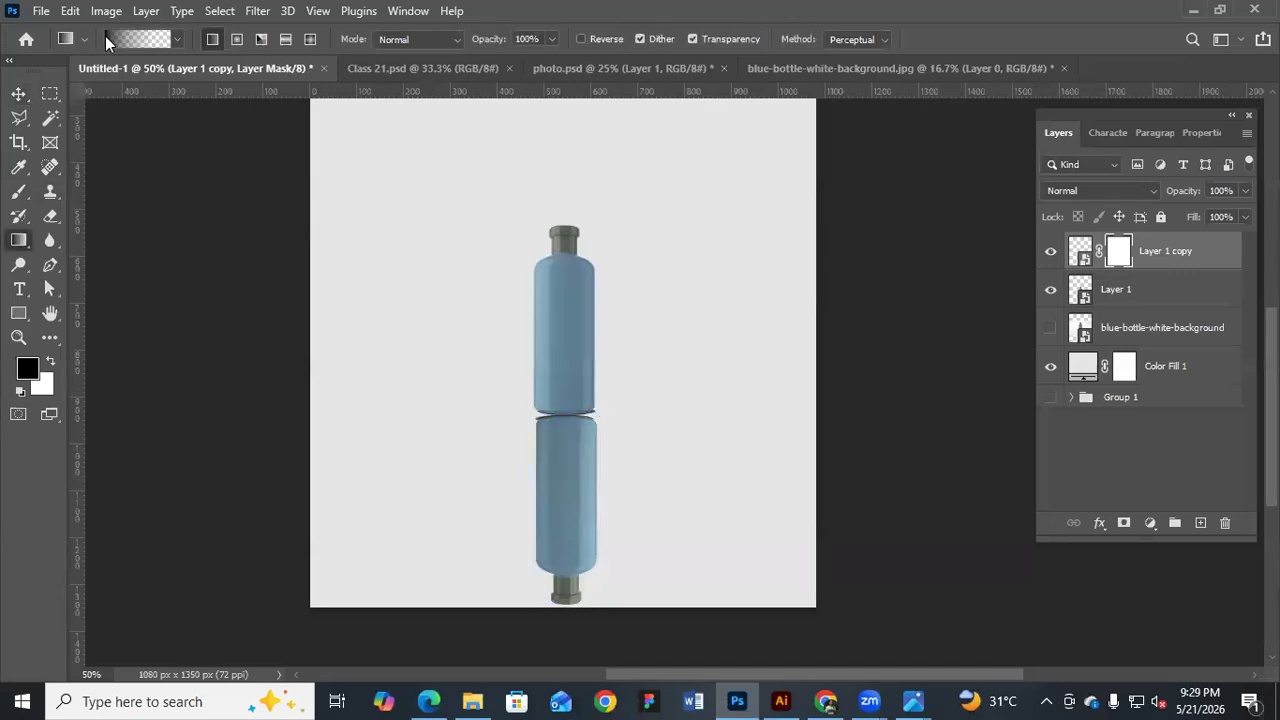
pyautogui.click(178, 38)
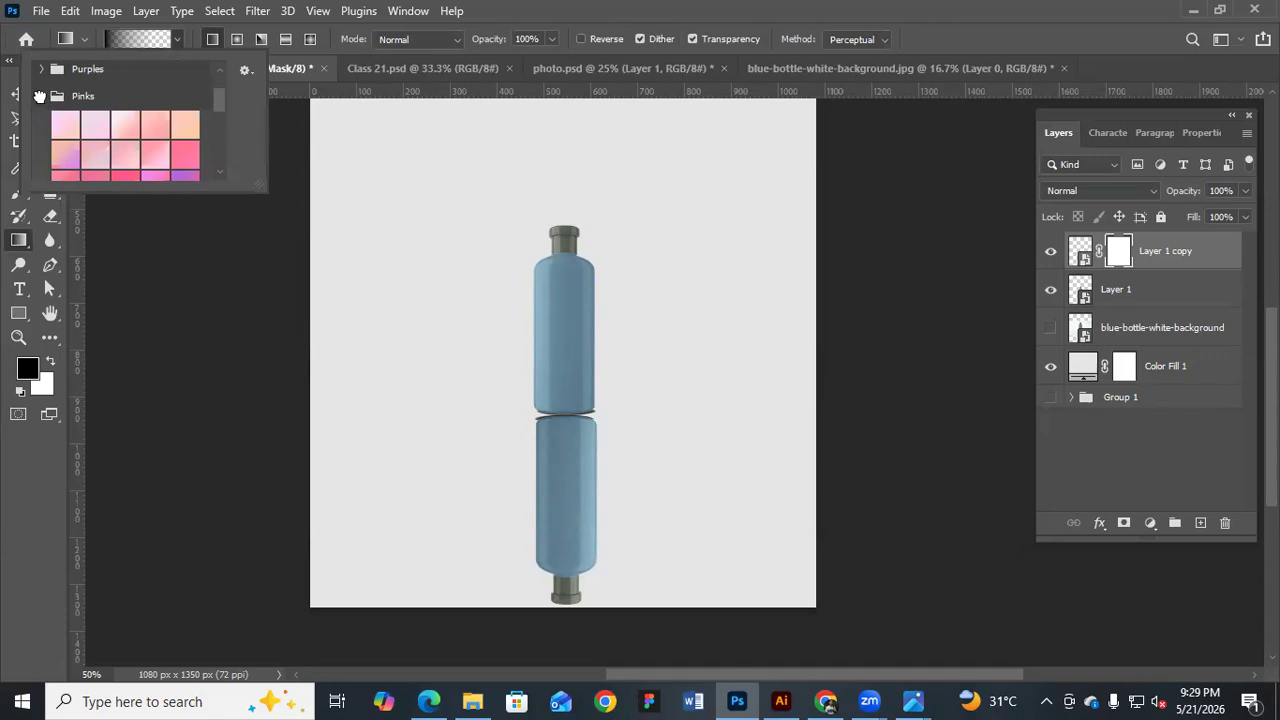
pyautogui.click(40, 96)
pyautogui.scroll(2, 90, 100)
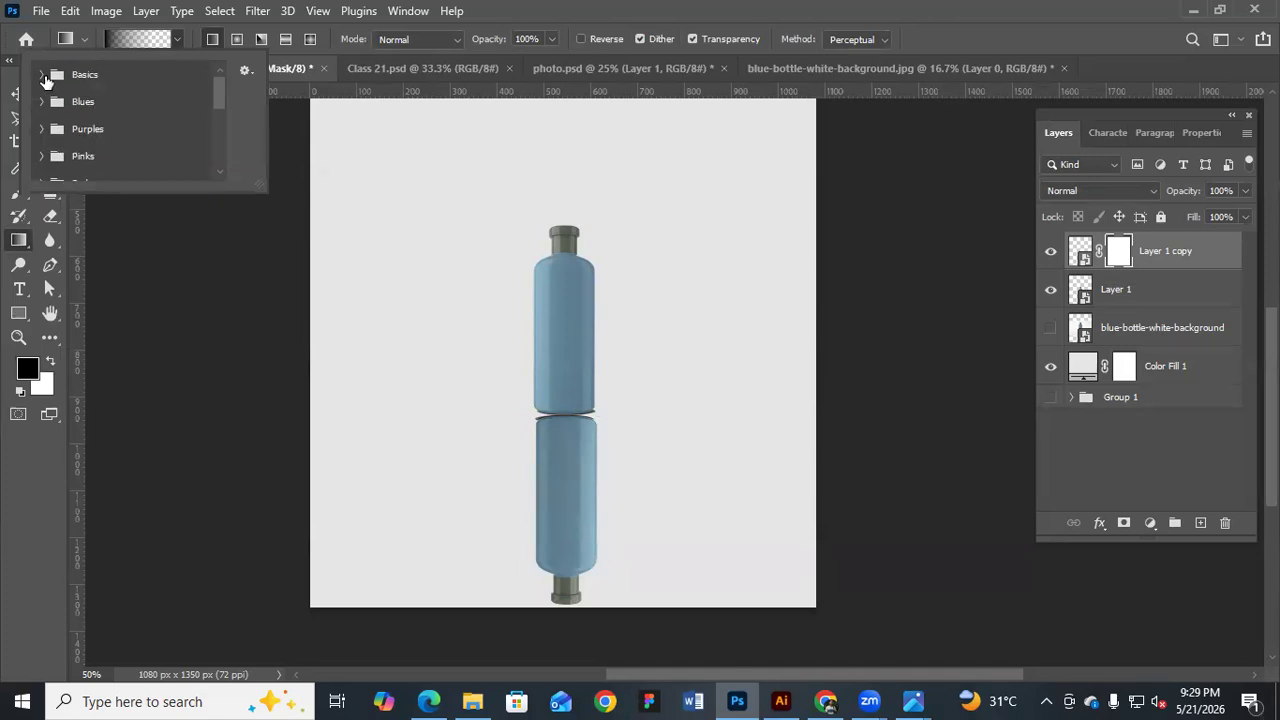
pyautogui.click(42, 75)
pyautogui.click(41, 76)
pyautogui.moveTo(574, 607); pyautogui.dragTo(601, 450)
pyautogui.moveTo(588, 570); pyautogui.dragTo(600, 400)
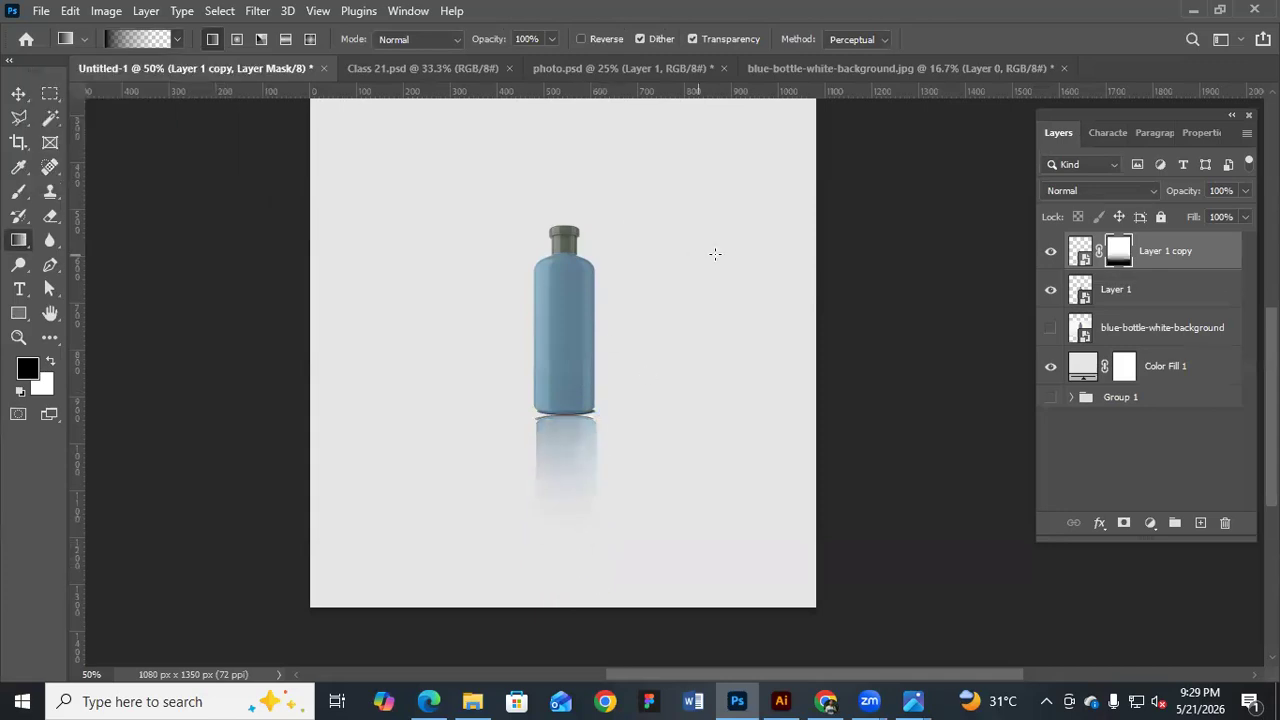
# Reduce the opacity of the bottle's reflection layer to 93%
pyautogui.click(17, 93)
pyautogui.click(1244, 217)
pyautogui.click(926, 337)
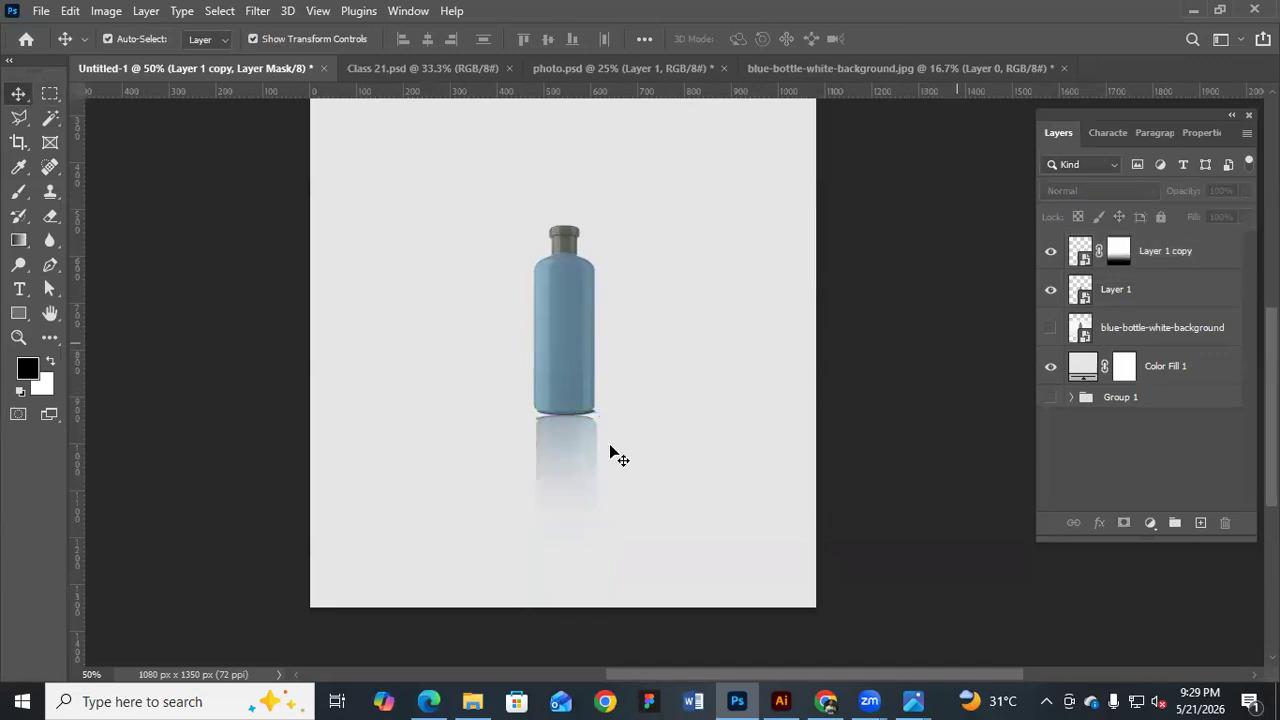
pyautogui.click(1184, 258)
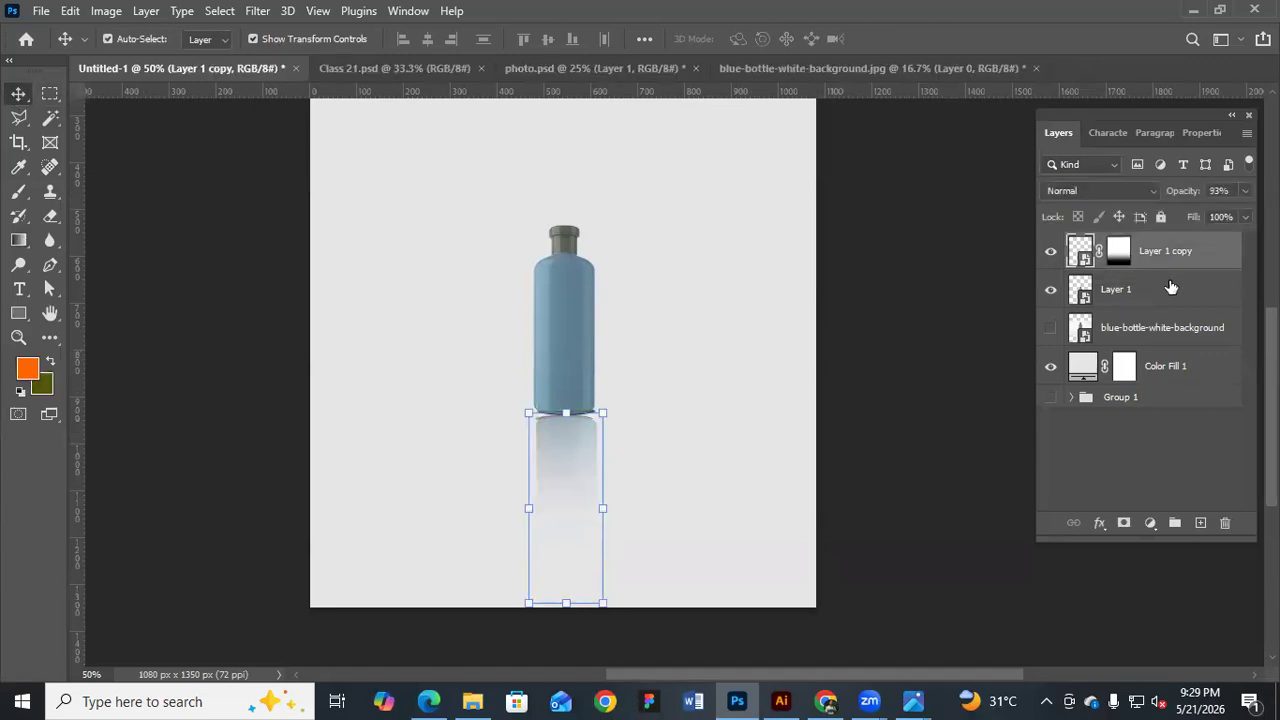
# Create an empty layer below the bottle and ready the Brush tool with black #000000 as the foreground colour
pyautogui.click(1152, 332)
pyautogui.click(1200, 522)
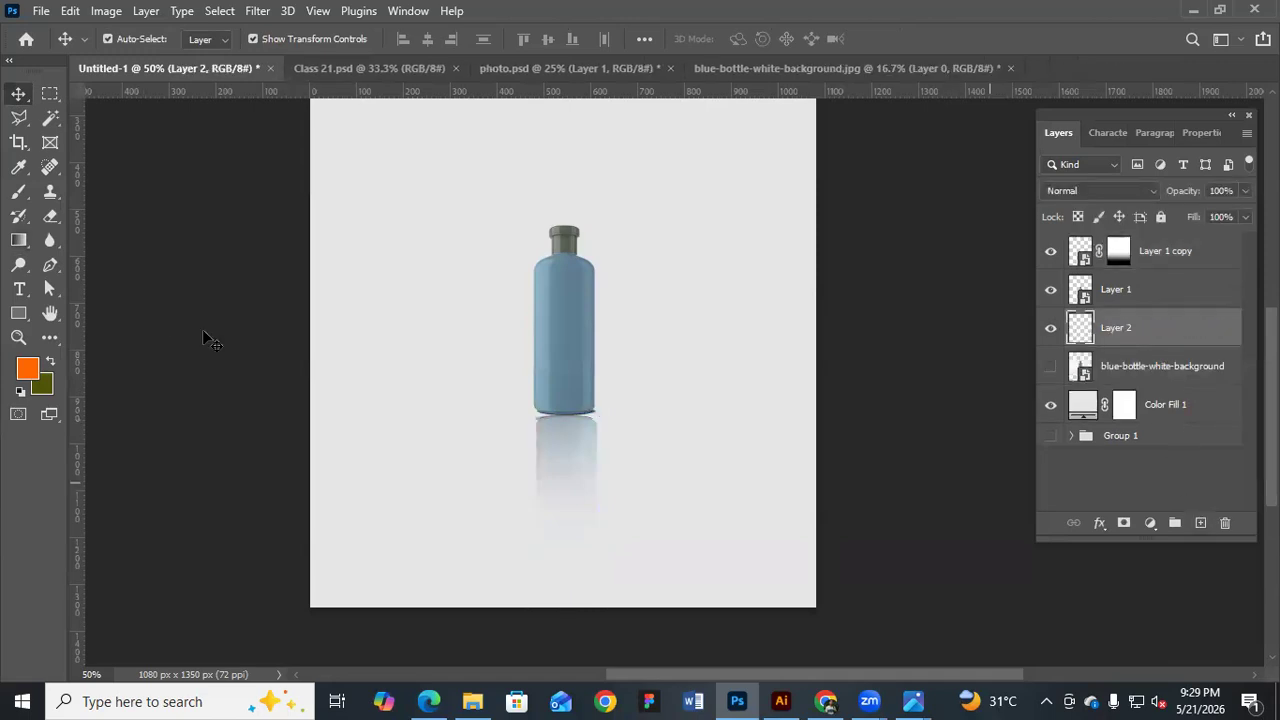
pyautogui.click(27, 370)
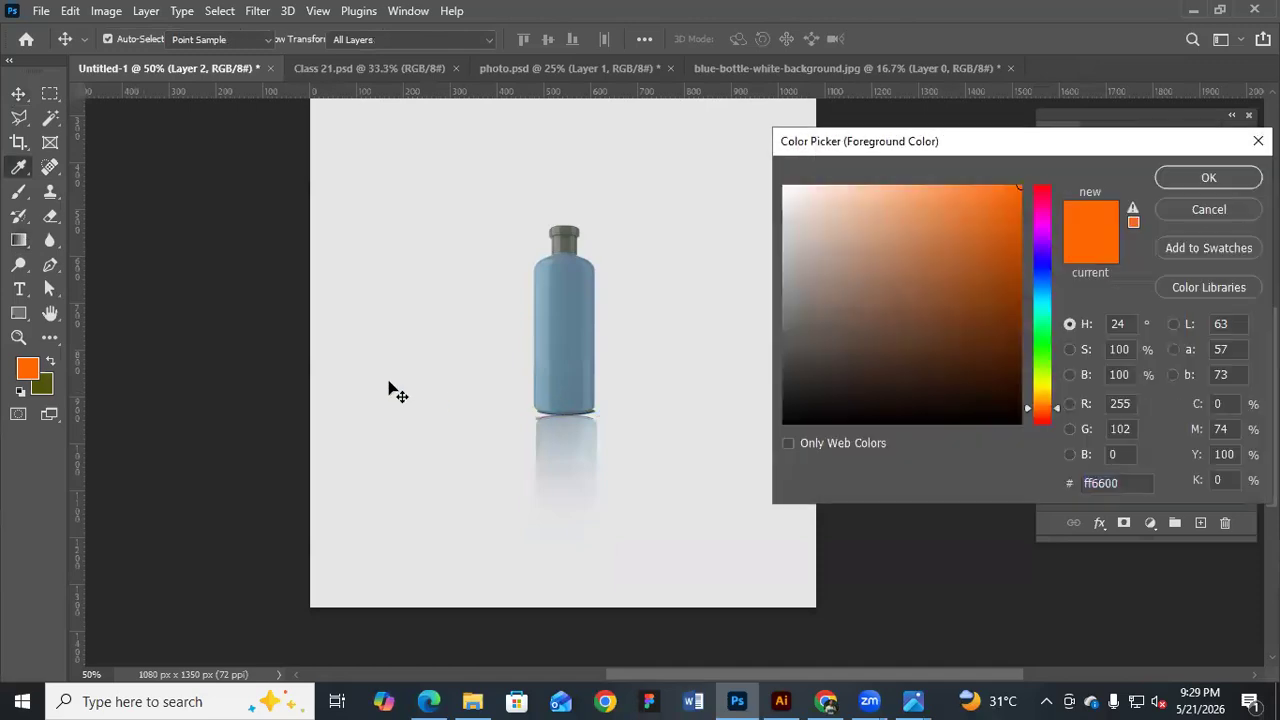
pyautogui.write('000000')
pyautogui.press('Return')
pyautogui.press('b')
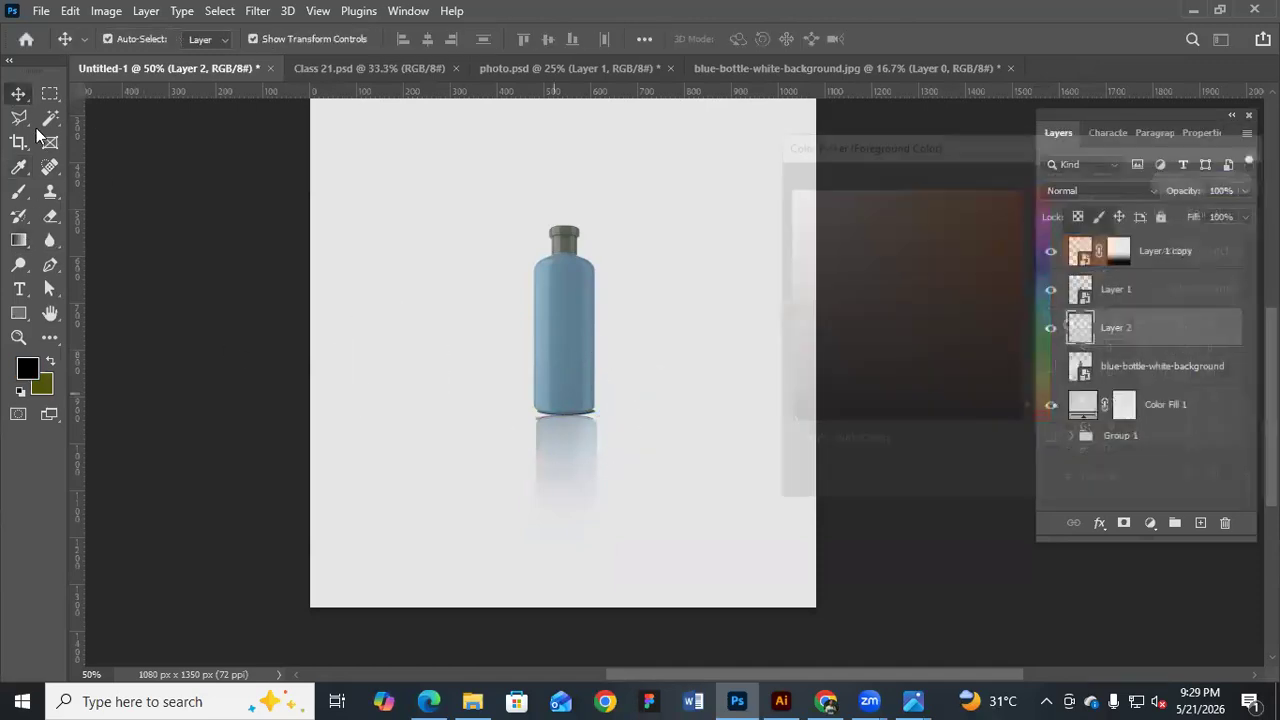
# Paint one soft black dab at the bottle's base and flatten it into a thin horizontal contact shadow beneath the bottle
pyautogui.click(567, 419)
pyautogui.press('v')
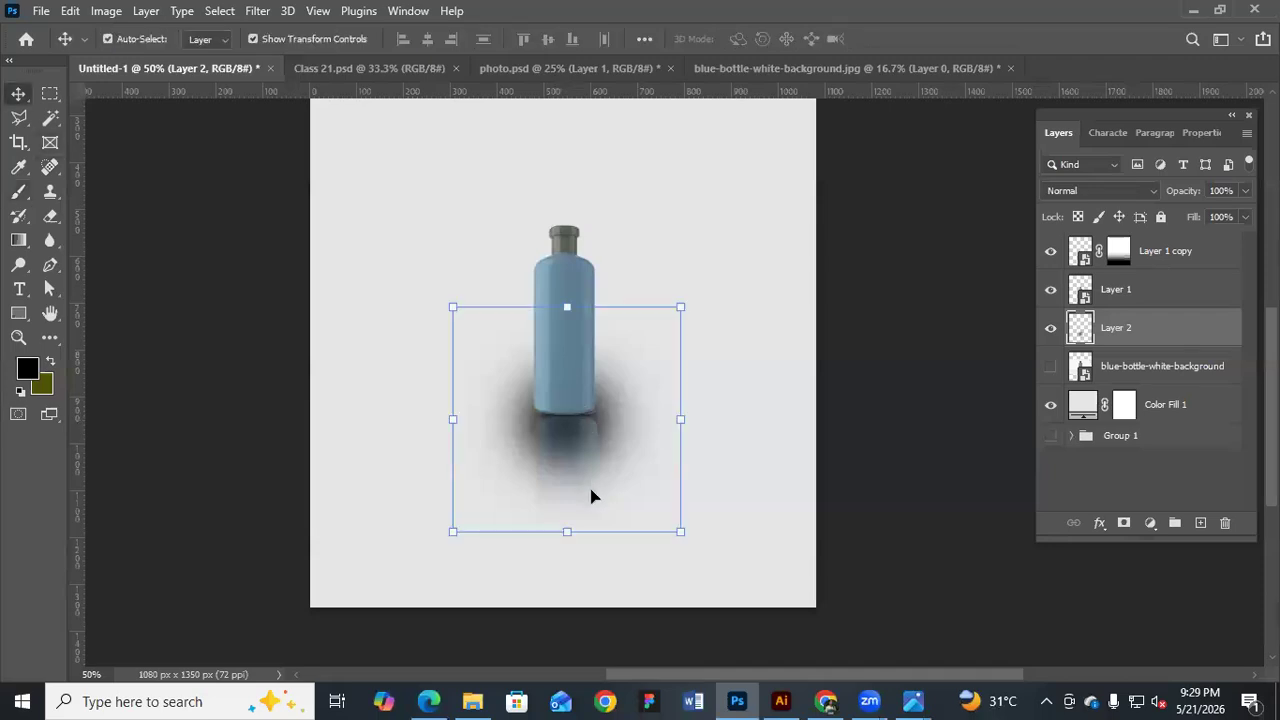
pyautogui.moveTo(595, 524); pyautogui.dragTo(705, 440)
pyautogui.press('Return')
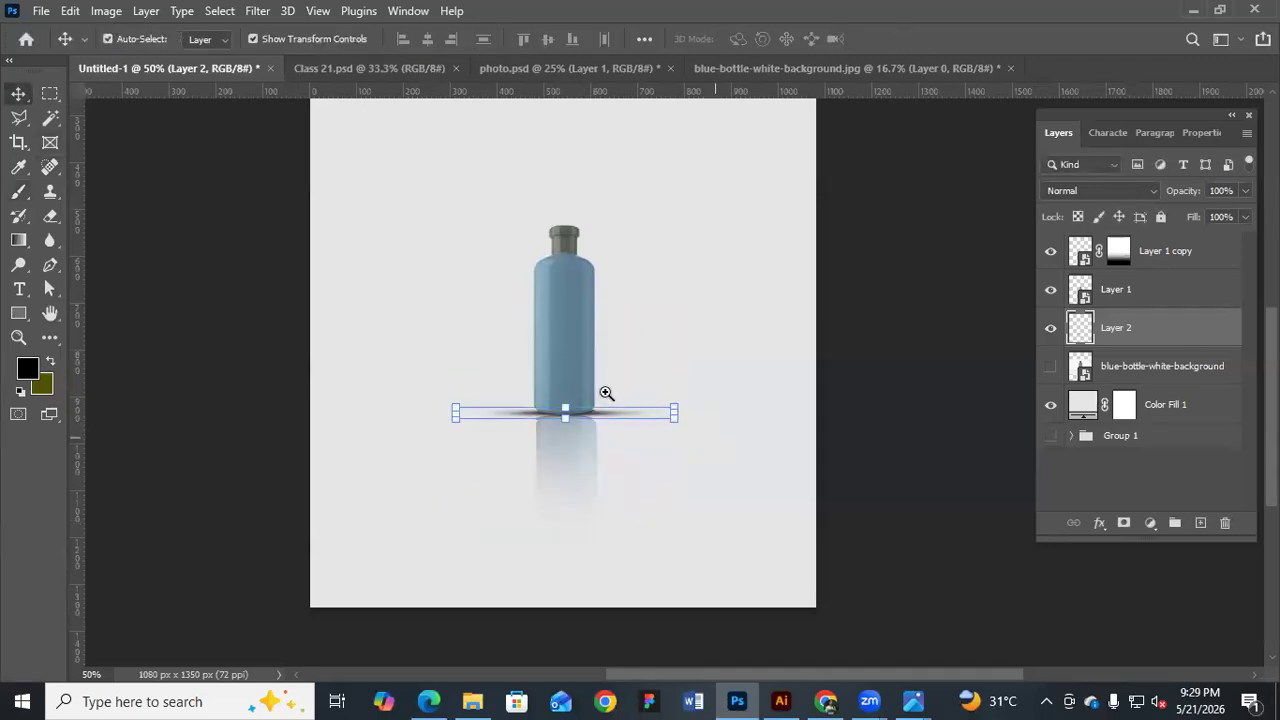
pyautogui.keyDown('ctrl'); pyautogui.click(1168, 343); pyautogui.keyUp('ctrl')
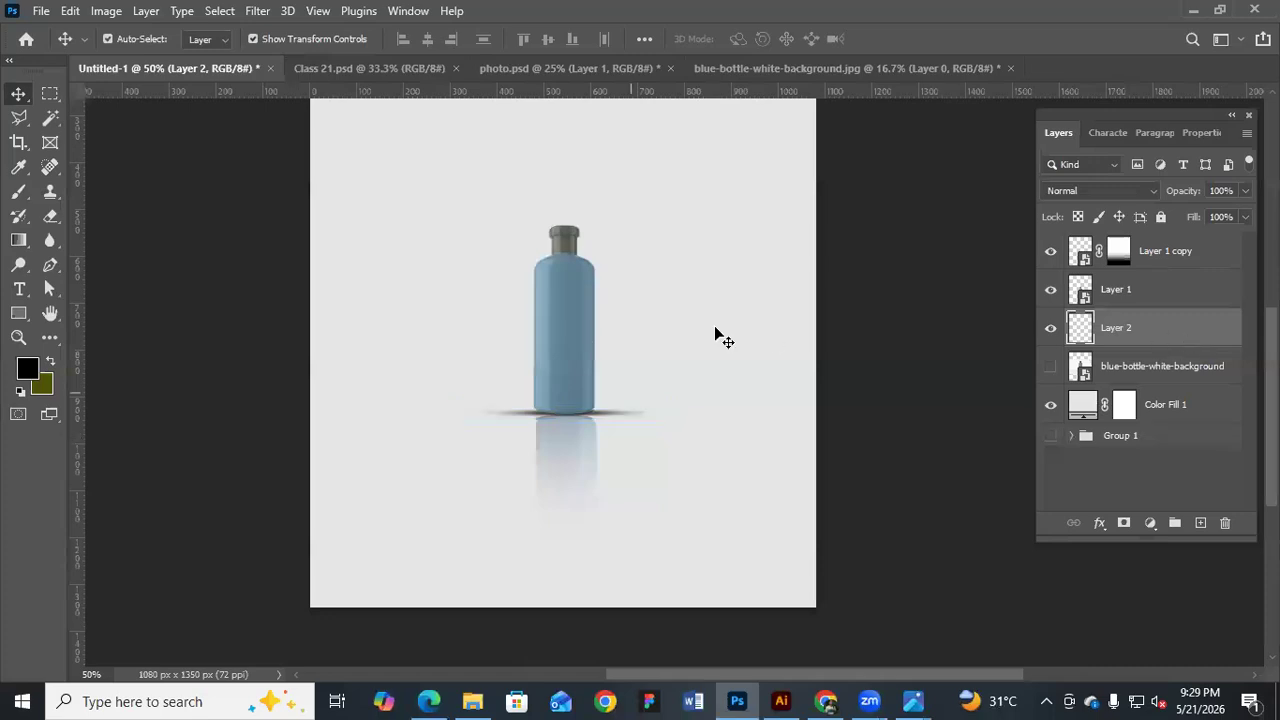
# Duplicate the upright bottle layer and distort the copy into a flattened cast-shadow shape slanting from the base toward the lower left
pyautogui.click(565, 286)
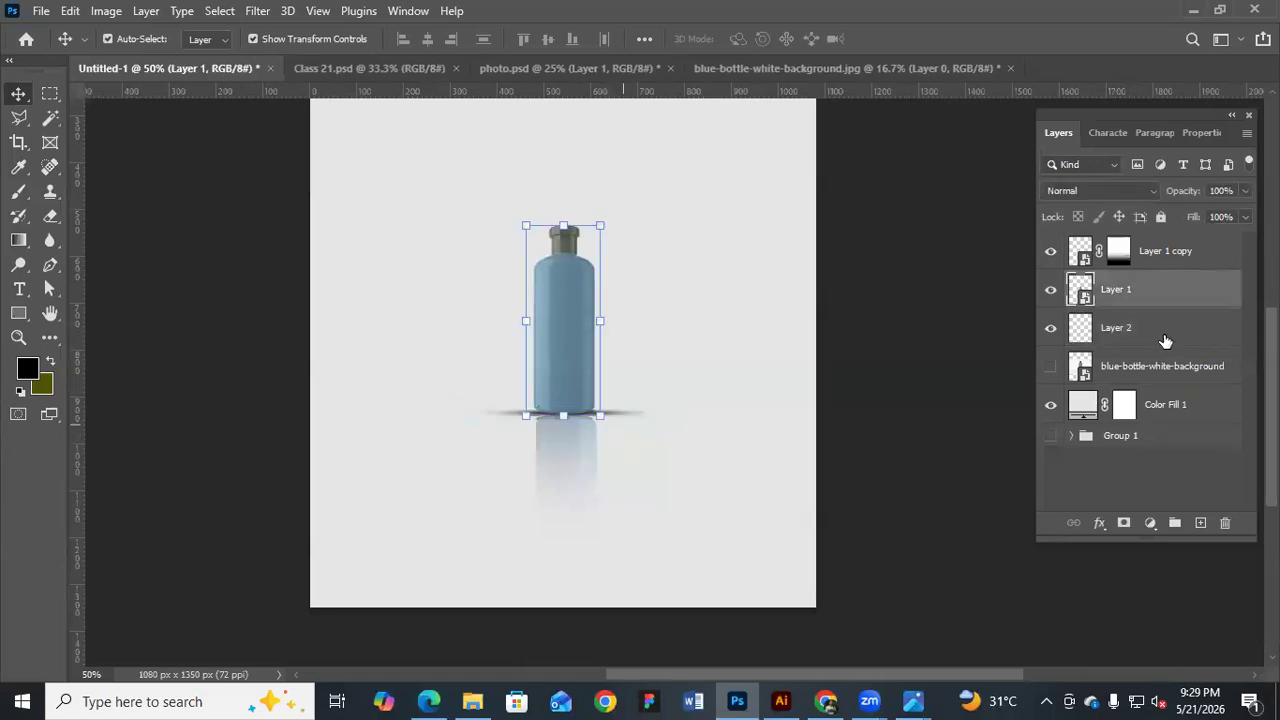
pyautogui.hotkey('ctrl', 'j')
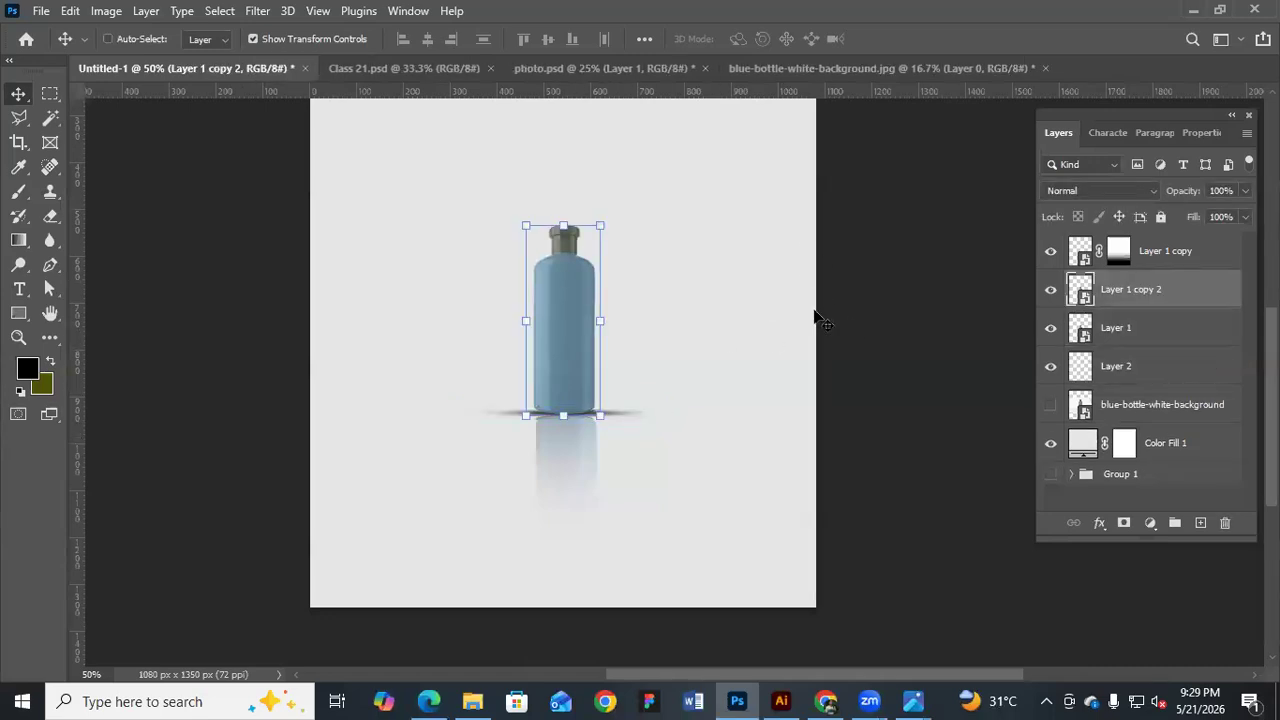
pyautogui.scroll(5, 823, 177)
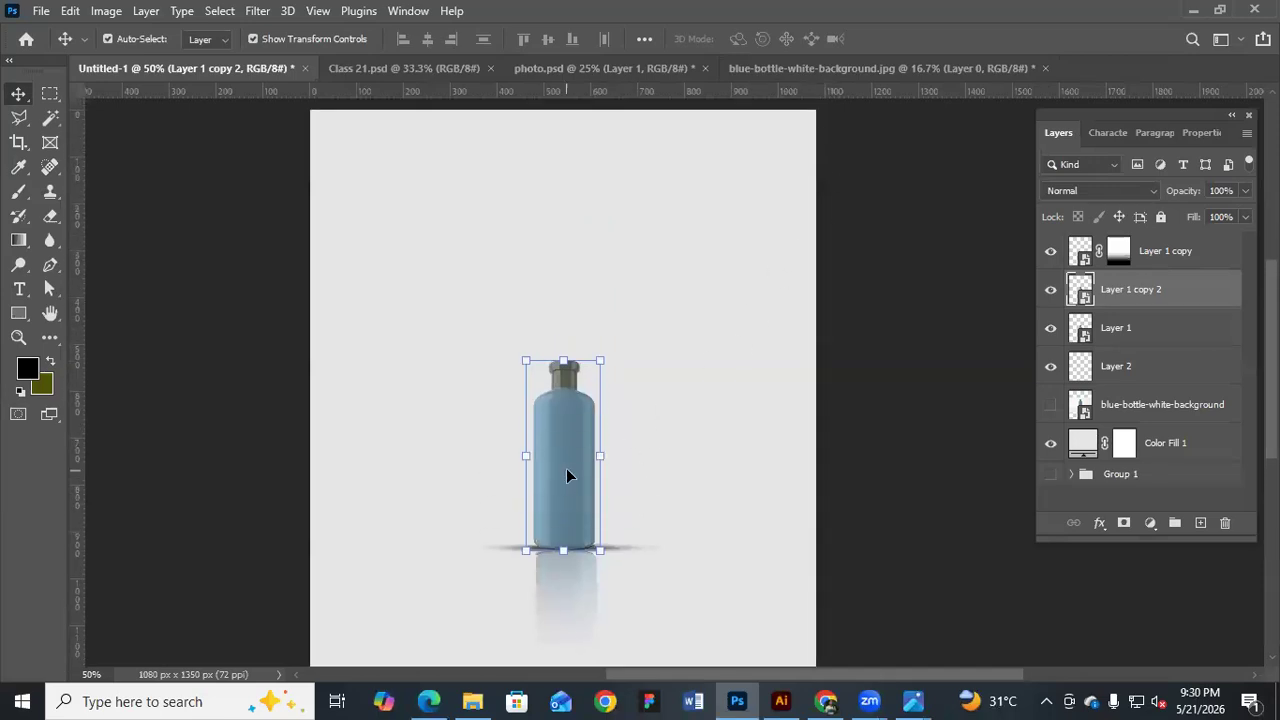
pyautogui.scroll(-2, 650, 420)
pyautogui.moveTo(583, 378)
pyautogui.mouseDown()
pyautogui.moveTo(516, 392)
pyautogui.moveTo(571, 386)
pyautogui.mouseUp()
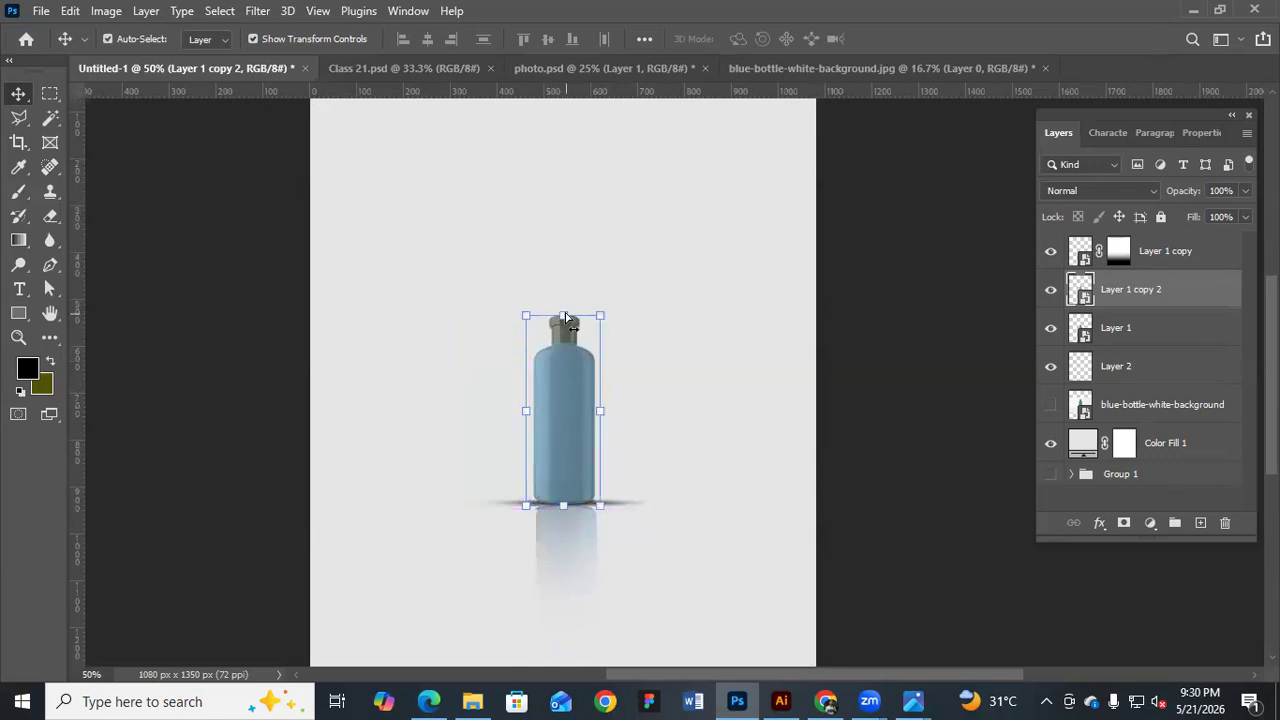
pyautogui.press('ctrl')
pyautogui.moveTo(565, 317); pyautogui.dragTo(395, 556)
pyautogui.press('Return')
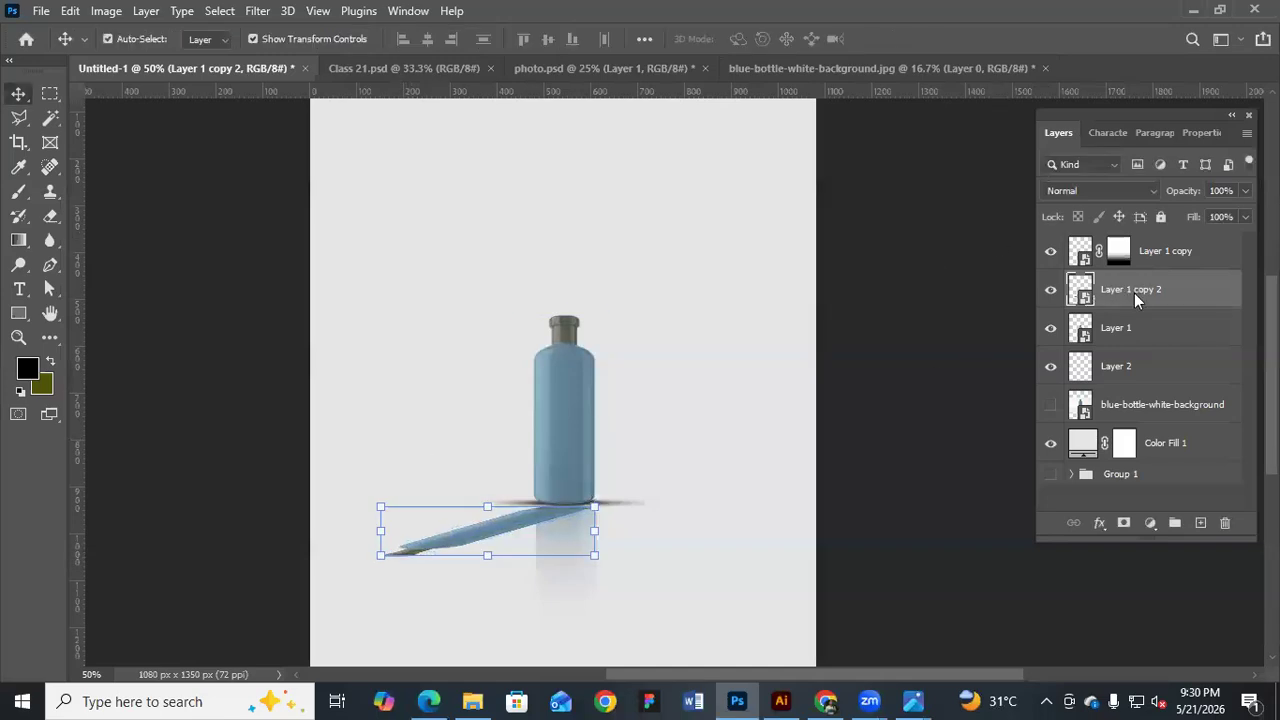
# Rasterize the distorted bottle copy, select its outline, fill it with the black foreground colour and clear the selection
pyautogui.rightClick(1190, 300)
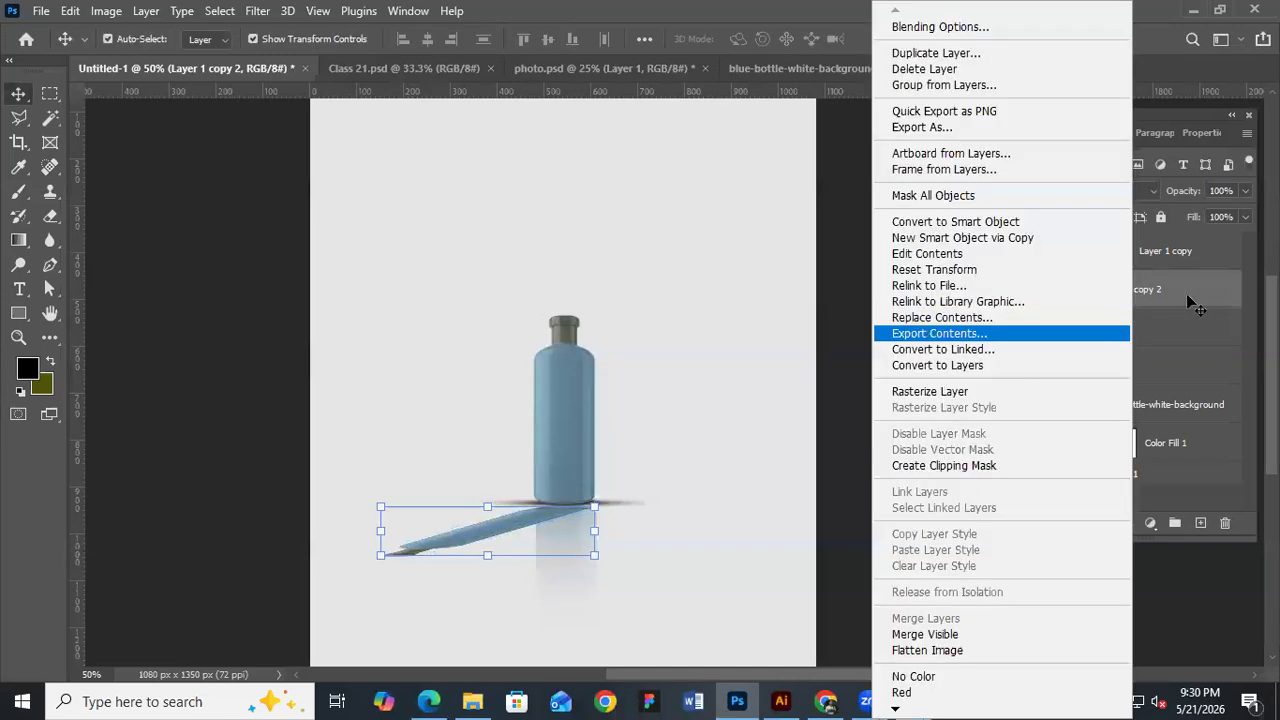
pyautogui.click(930, 392)
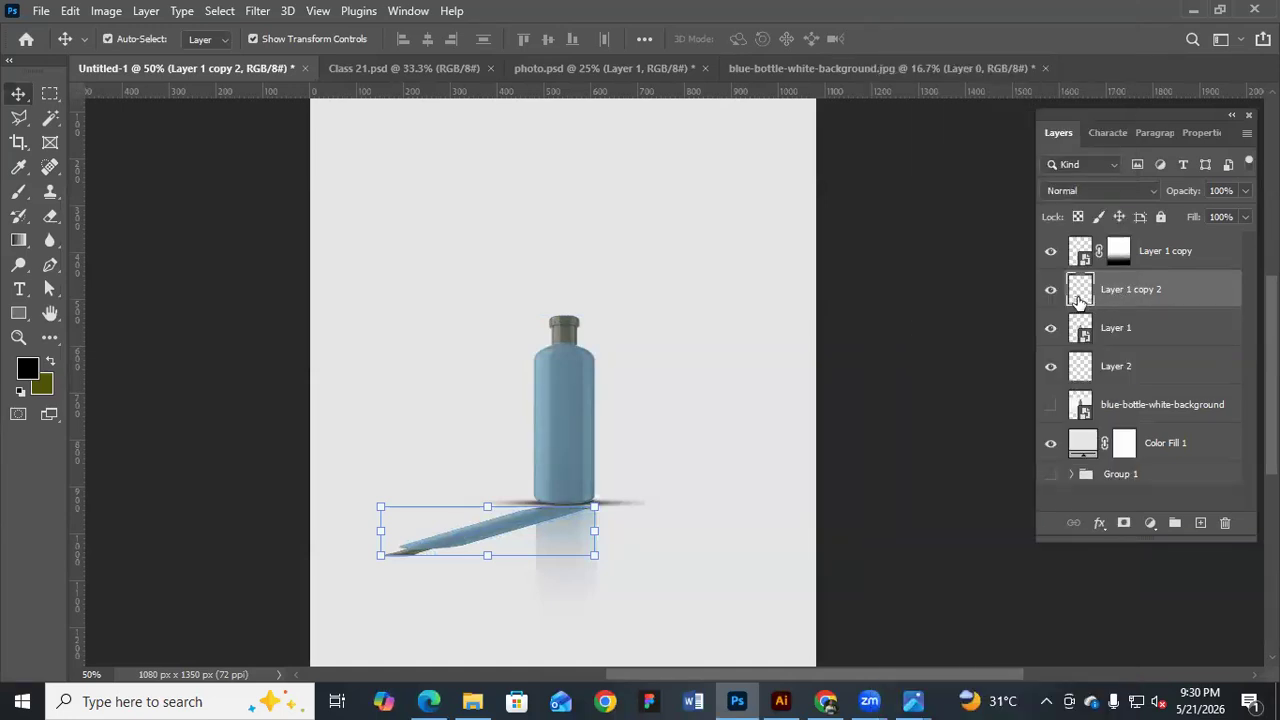
pyautogui.keyDown('ctrl'); pyautogui.click(1080, 296); pyautogui.keyUp('ctrl')
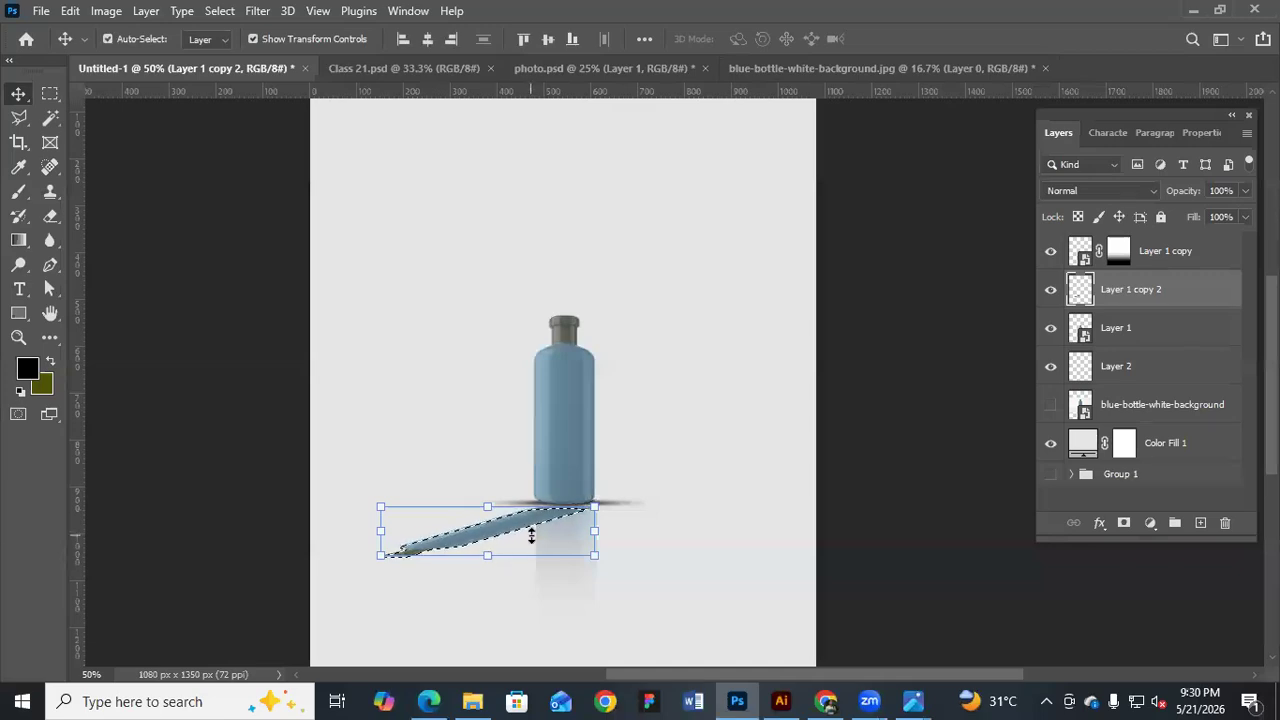
pyautogui.hotkey('alt', 'BackSpace')
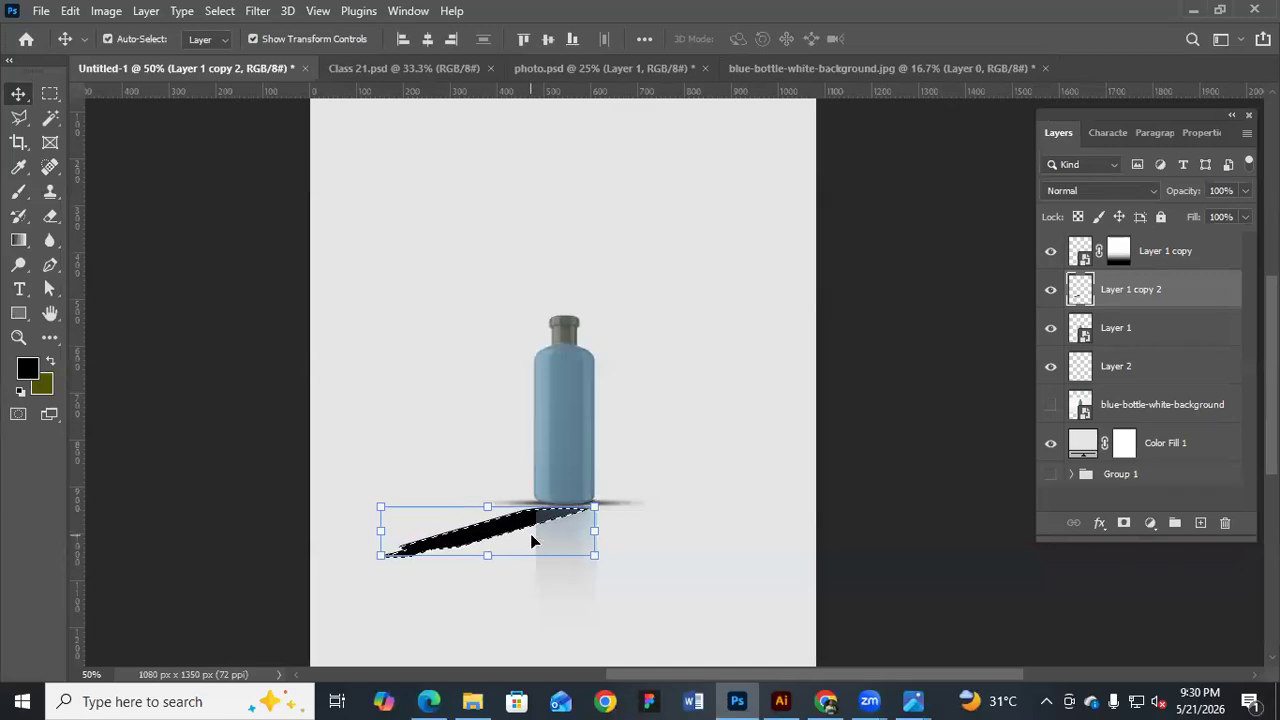
pyautogui.click(514, 528)
pyautogui.hotkey('ctrl', 'd')
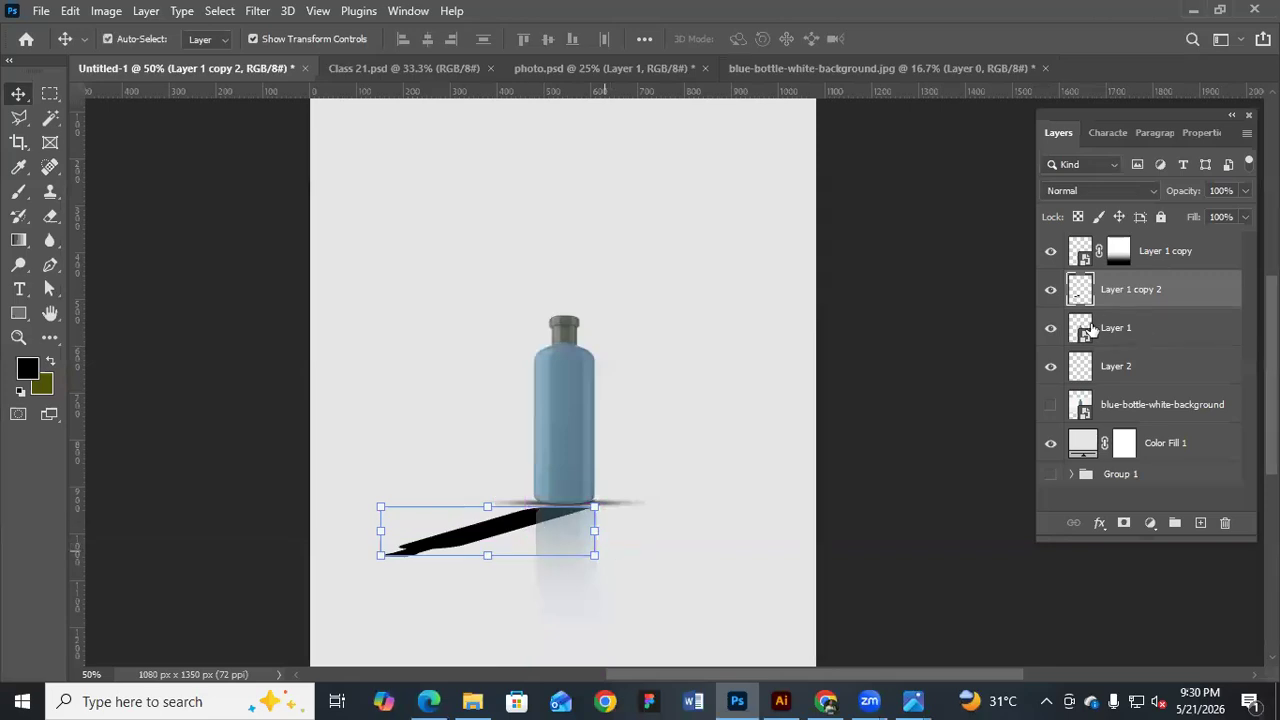
# Hide the reflection layer and nudge the black cast shadow up toward the bottle's base
pyautogui.click(1050, 251)
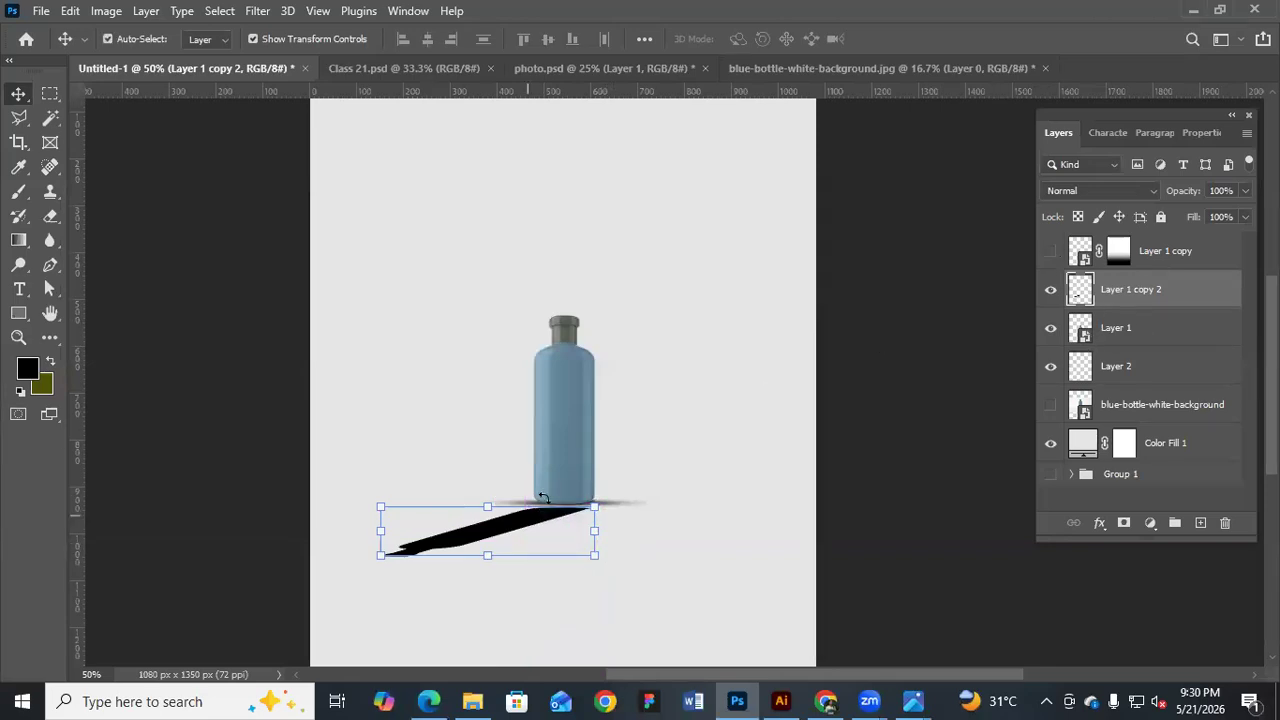
pyautogui.press('Up')
pyautogui.press('Up')
pyautogui.press('Up')
pyautogui.press('Up')
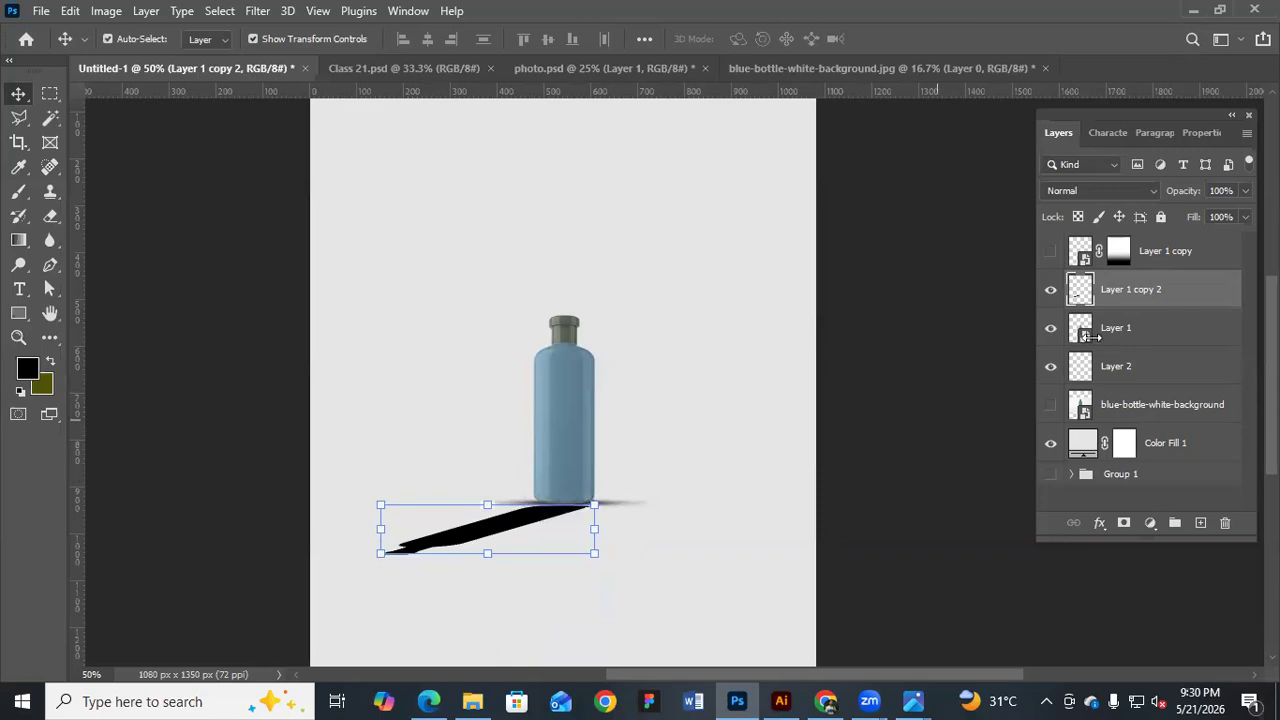
# Place the cast shadow layer below the contact shadow layer and nudge it further up to meet the bottle
pyautogui.moveTo(1145, 289); pyautogui.dragTo(1054, 376)
pyautogui.click(768, 460)
pyautogui.click(532, 521)
pyautogui.press('Up')
pyautogui.press('Up')
pyautogui.press('Up')
pyautogui.click(763, 467)
pyautogui.click(510, 528)
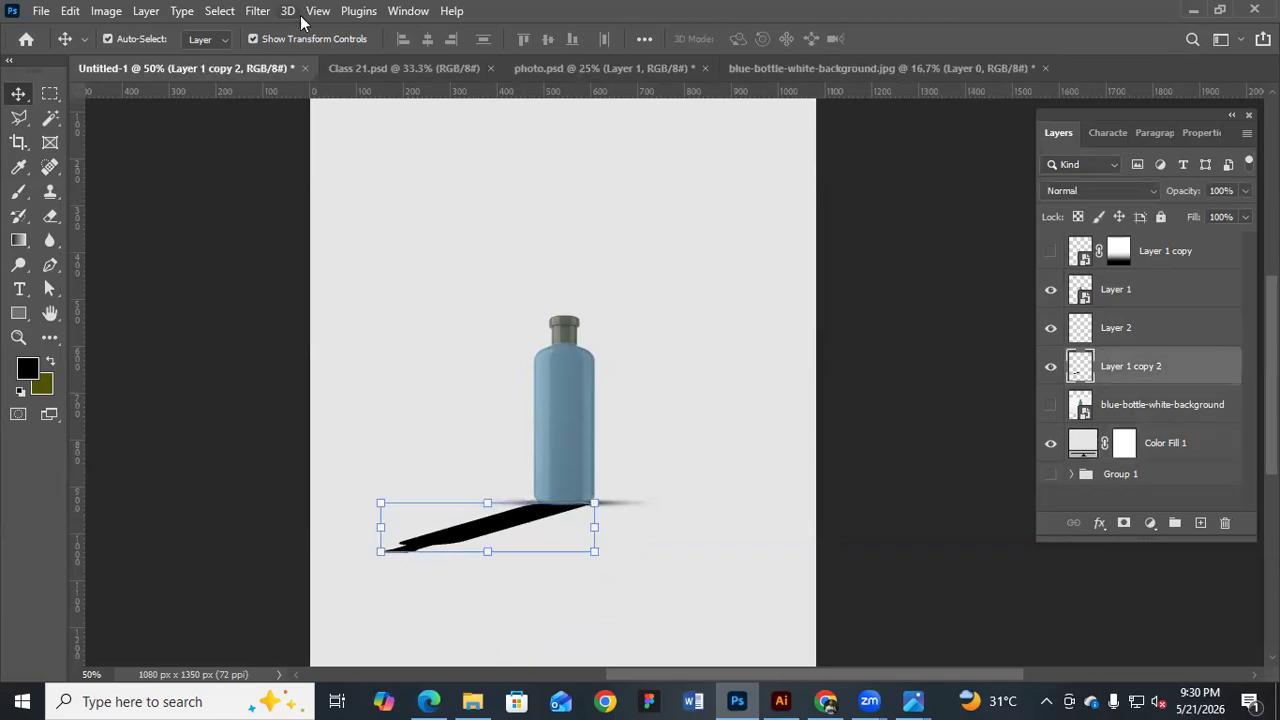
# Soften the cast shadow with a Gaussian Blur of 3.3 pixels radius and lower the layer's opacity
pyautogui.click(265, 14)
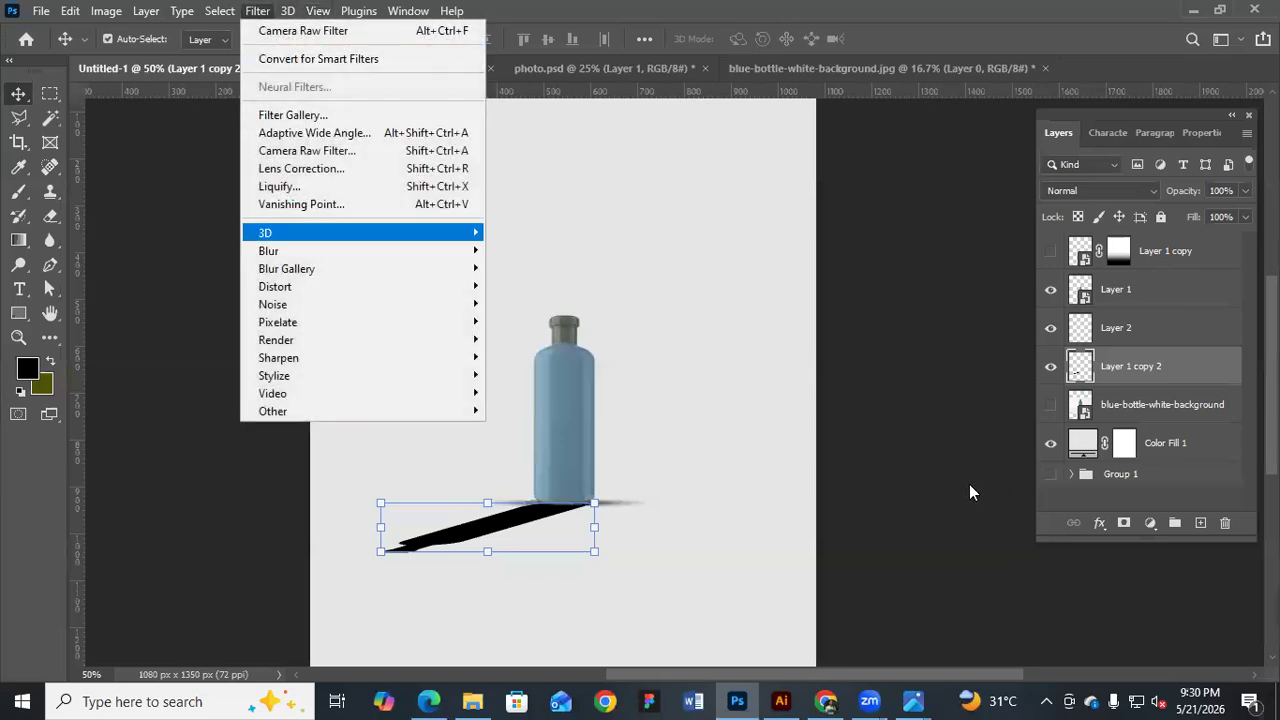
pyautogui.moveTo(300, 251)
pyautogui.press('Down')
pyautogui.press('Down')
pyautogui.press('Down')
pyautogui.press('Down')
pyautogui.press('Return')
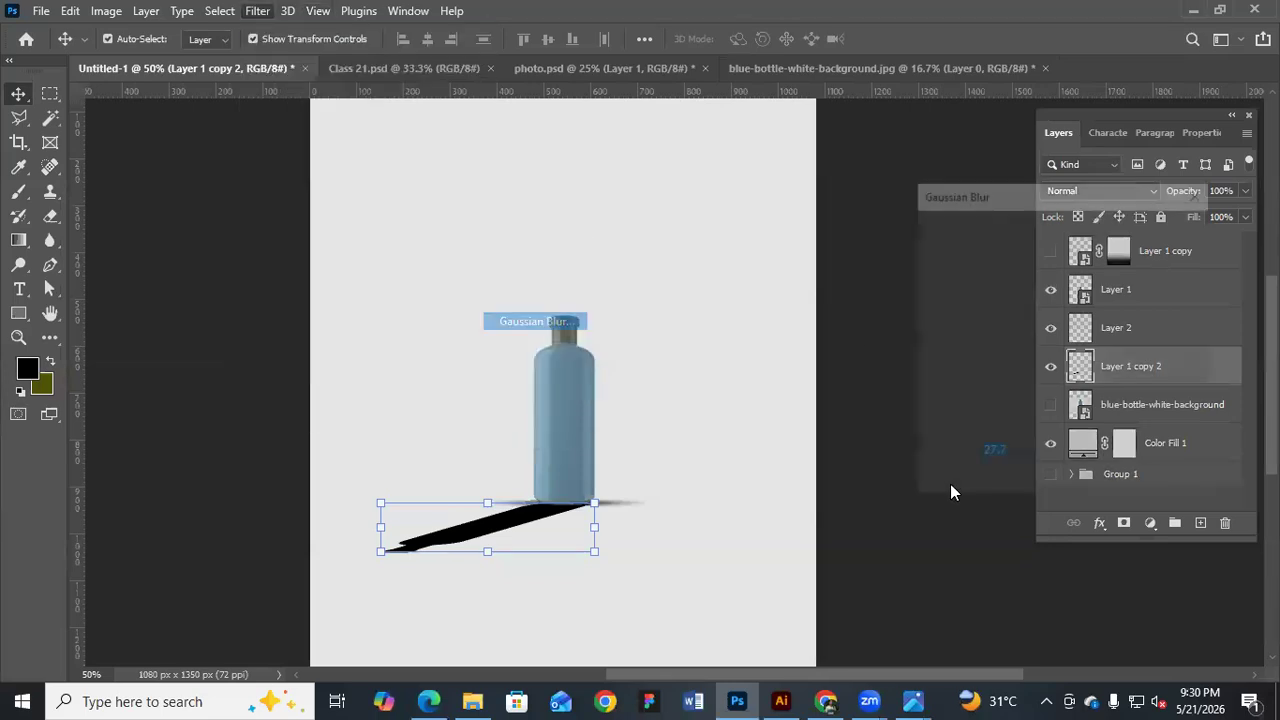
pyautogui.moveTo(958, 484); pyautogui.dragTo(961, 484)
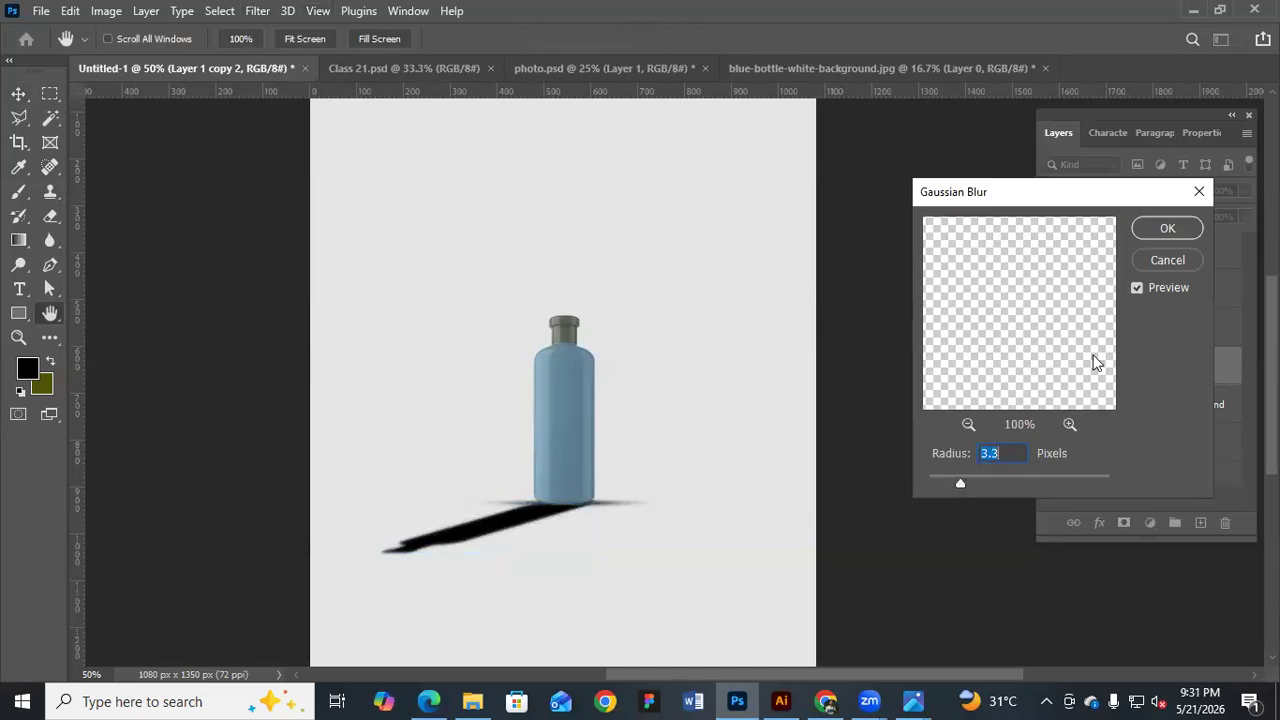
pyautogui.click(1163, 229)
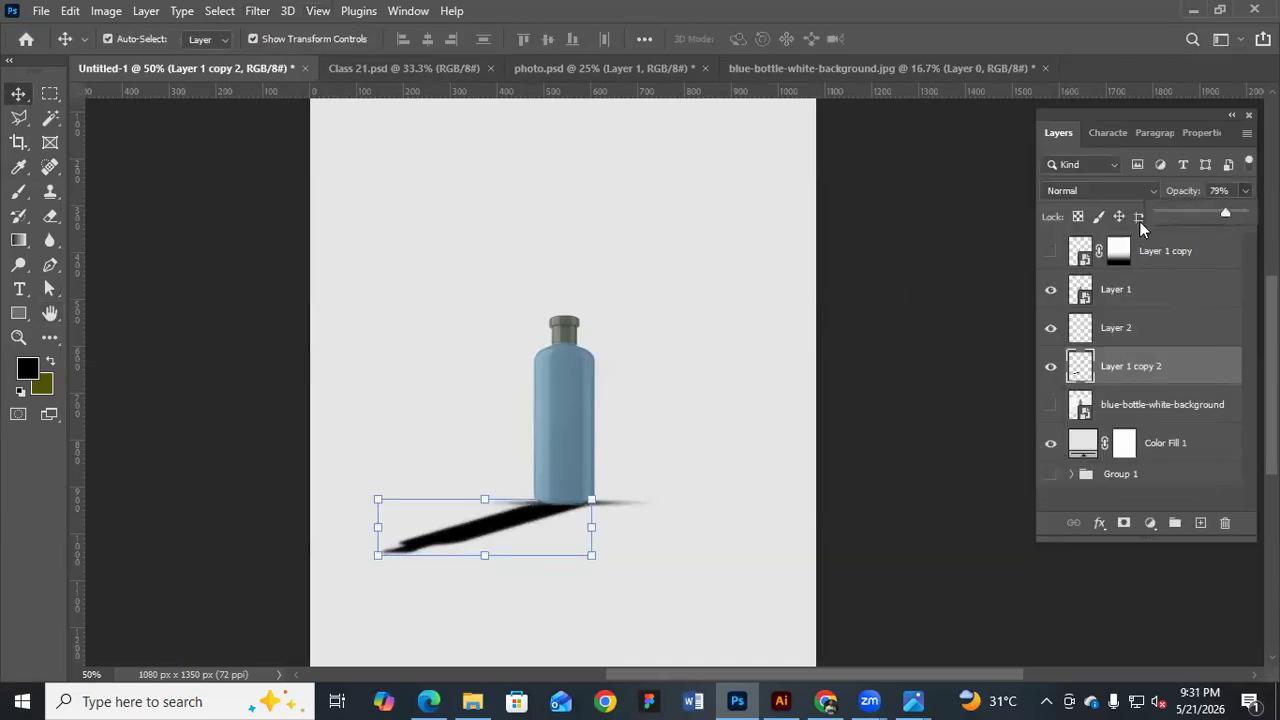
pyautogui.keyDown('alt'); pyautogui.click(634, 357); pyautogui.keyUp('alt')
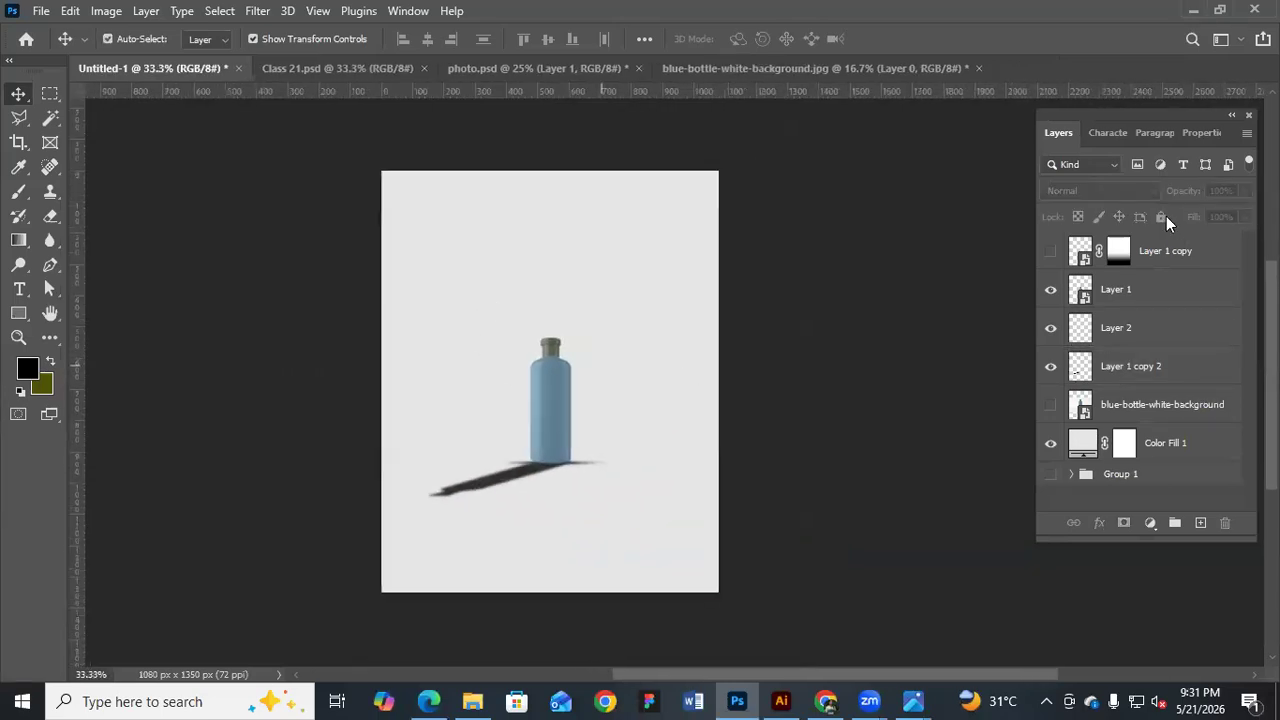
# Hide the bottle, contact shadow and cast shadow layers so only the light grey background shows, and clear the layer selection
pyautogui.moveTo(380, 284); pyautogui.dragTo(613, 499)
pyautogui.moveTo(400, 300); pyautogui.dragTo(602, 452)
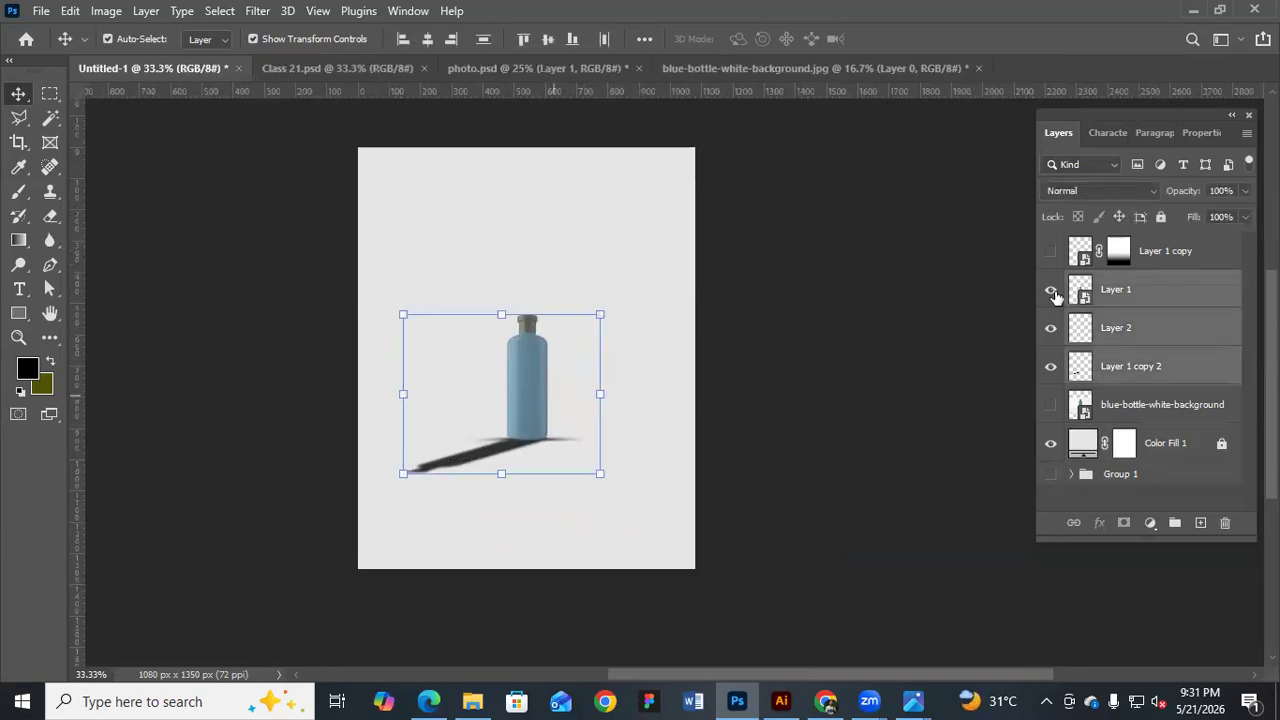
pyautogui.moveTo(1051, 293); pyautogui.dragTo(1051, 370)
pyautogui.click(879, 342)
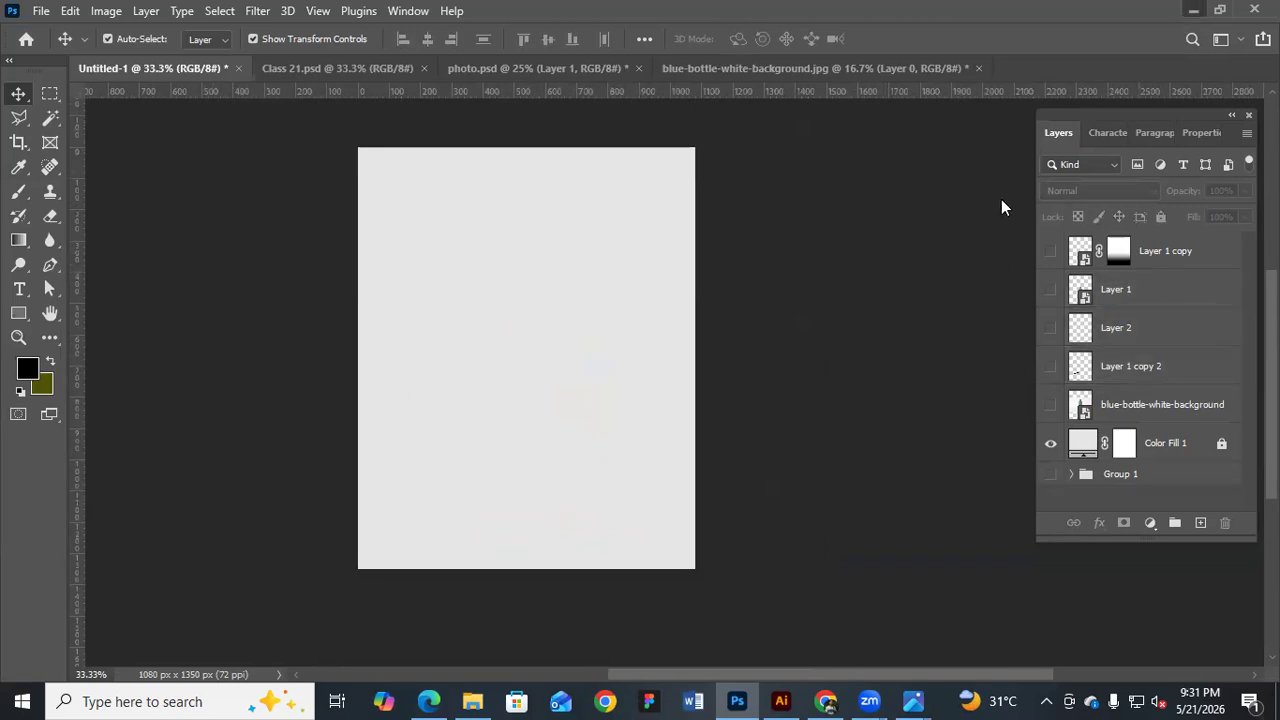
# Switch to the Downloads folder in File Explorer to fetch the BOX155_01 image for the document
pyautogui.click(743, 698)
pyautogui.hotkey('ctrl', 'v')
pyautogui.click(636, 270)
pyautogui.hotkey('alt', 'Tab')
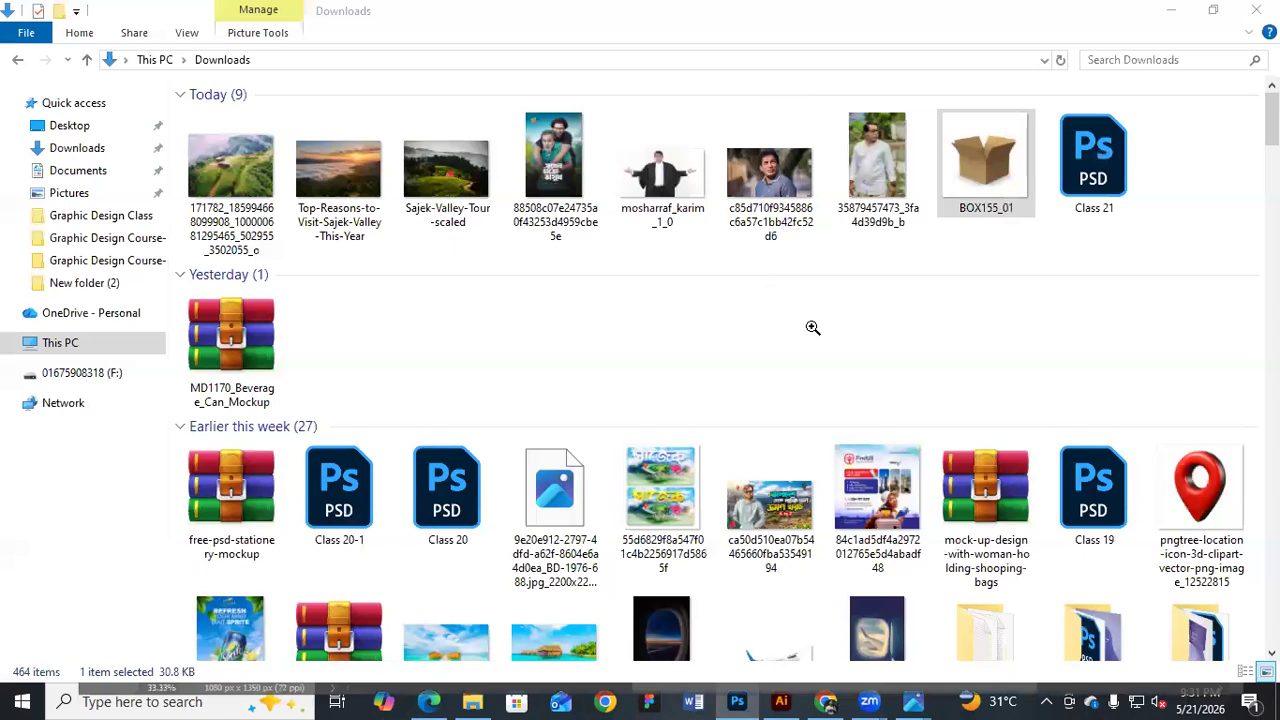
# Switch to Photoshop, paste the copied cardboard box image into Untitled-1, and scale it down within the canvas
pyautogui.click(1178, 13)
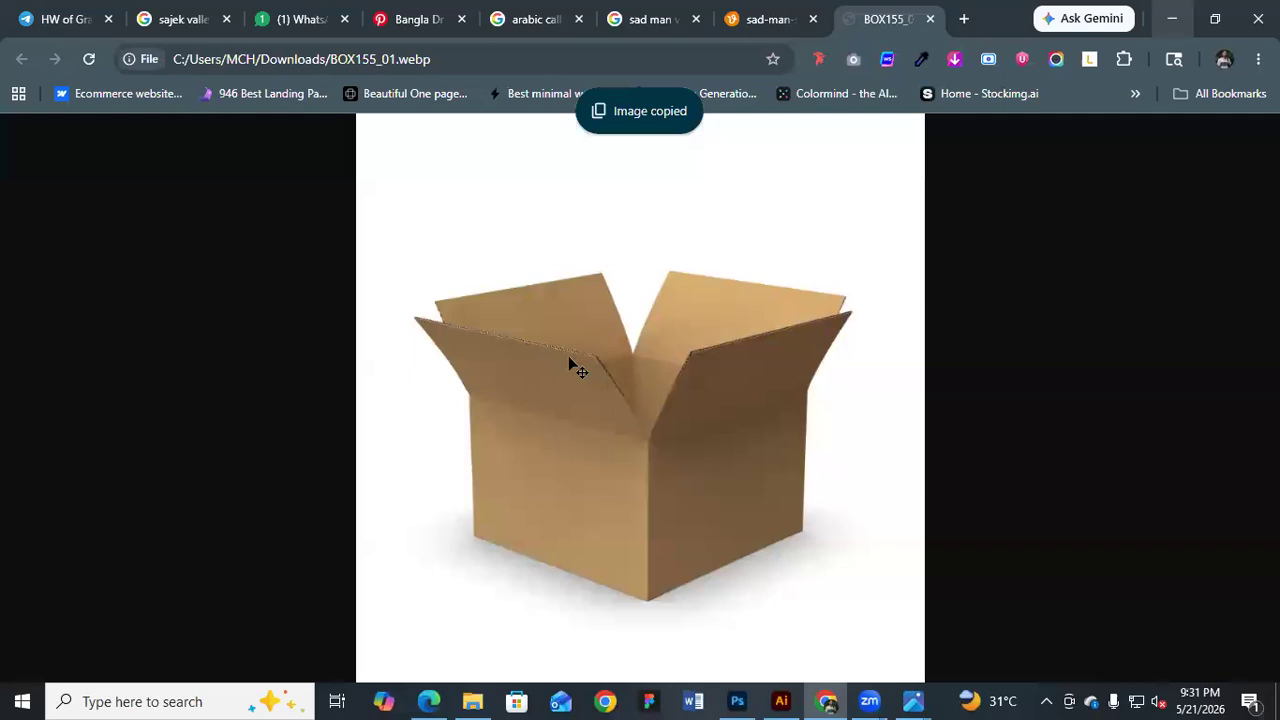
pyautogui.hotkey('alt', 'Tab')
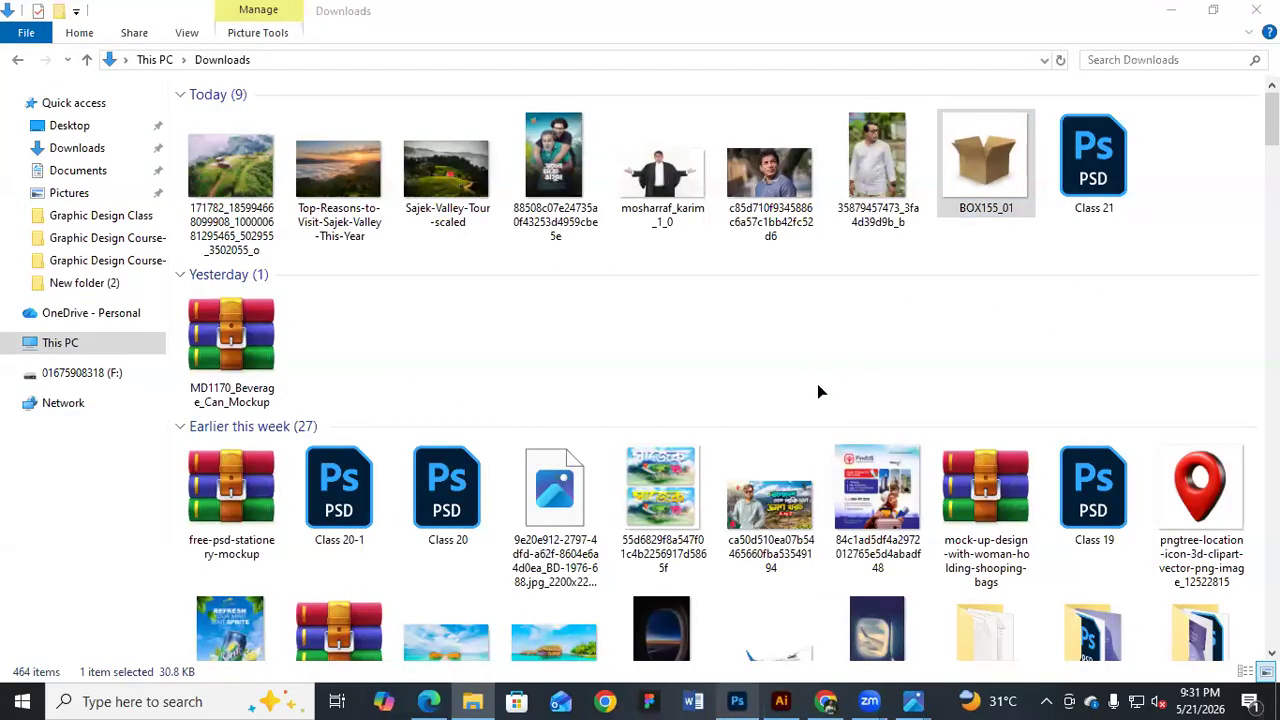
pyautogui.hotkey('alt', 'Tab')
pyautogui.hotkey('ctrl', 'v')
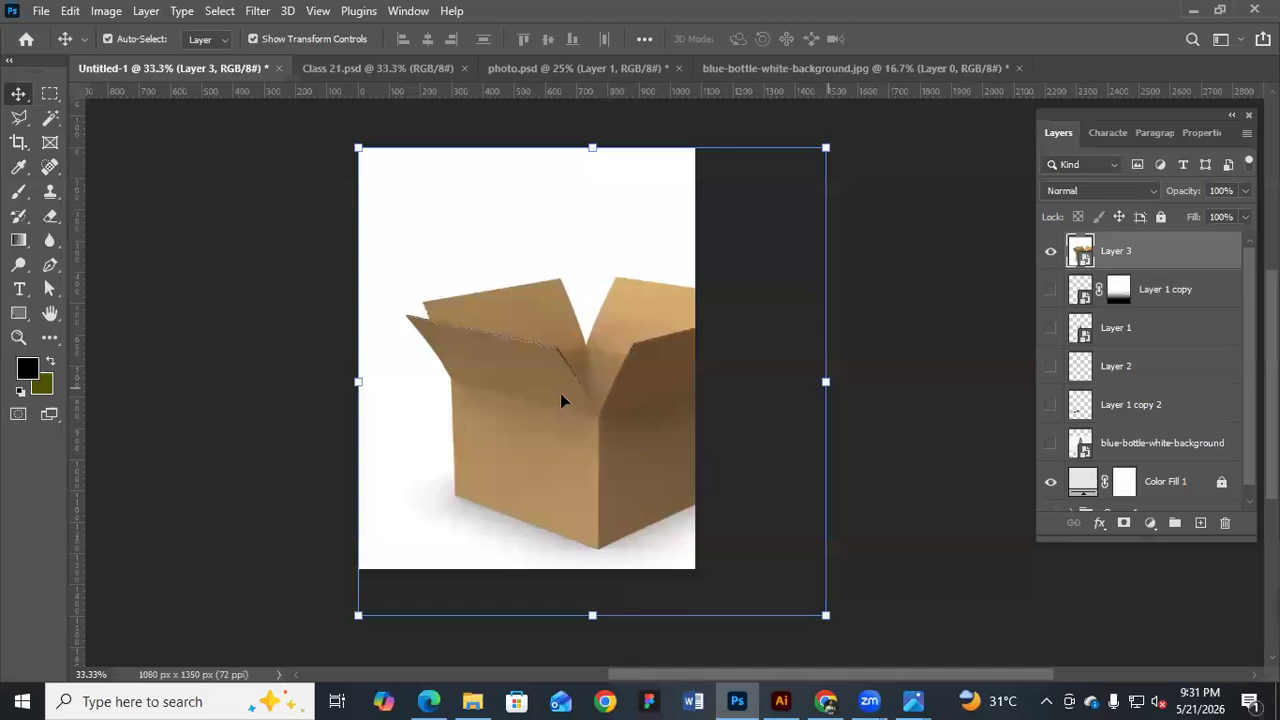
pyautogui.press('Return')
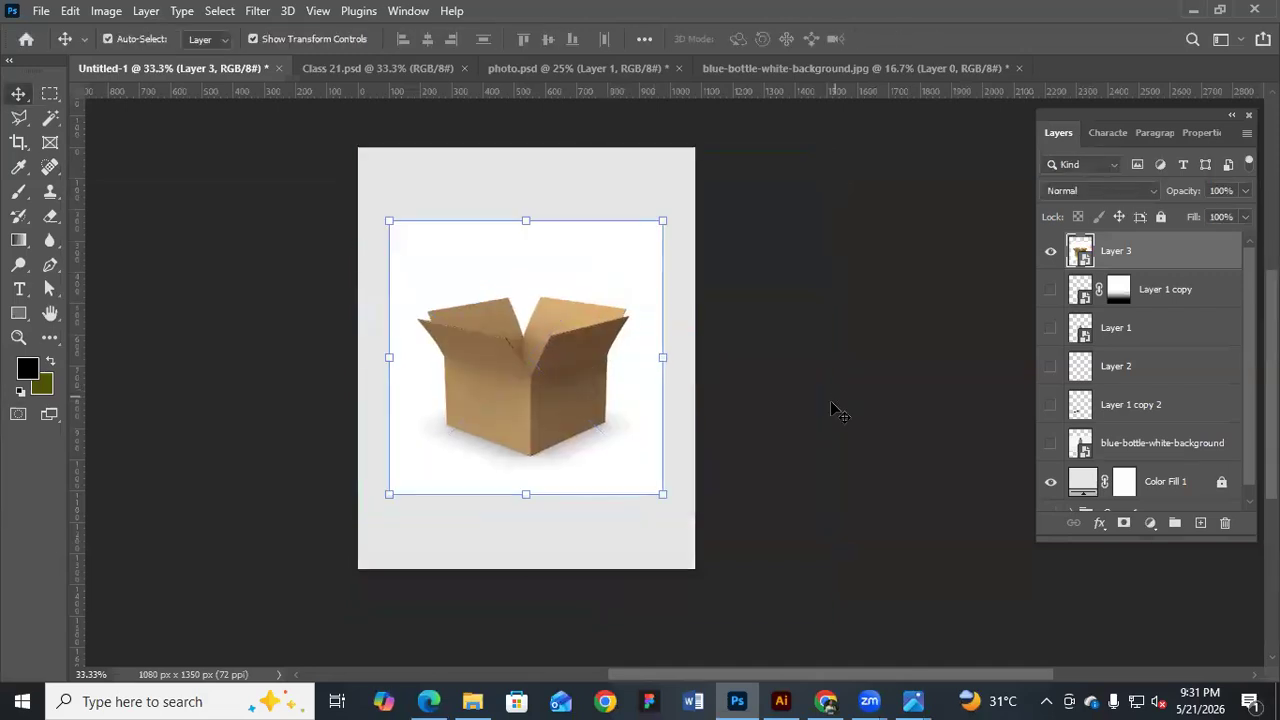
pyautogui.moveTo(627, 357); pyautogui.dragTo(636, 345)
# Open the box layer's smart object contents and delete the white background using the Magic Wand tool
pyautogui.hotkey('ctrl', '+')
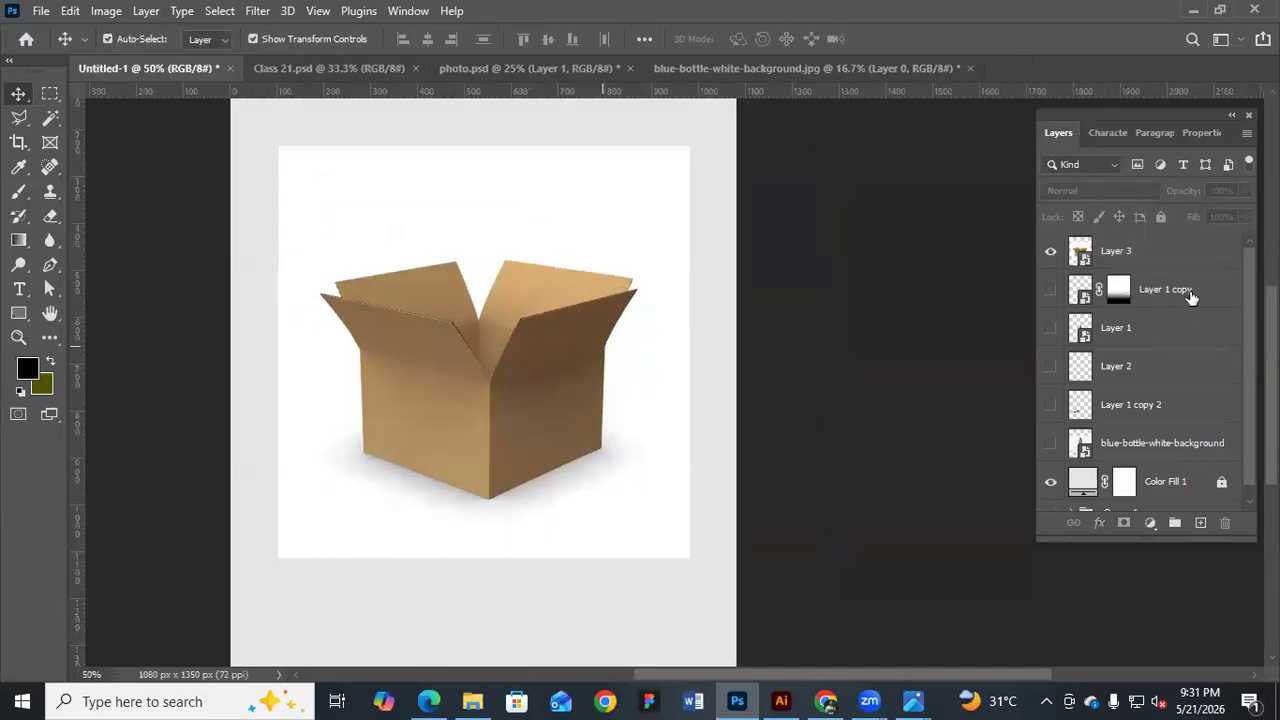
pyautogui.click(1085, 253)
pyautogui.doubleClick(1085, 253)
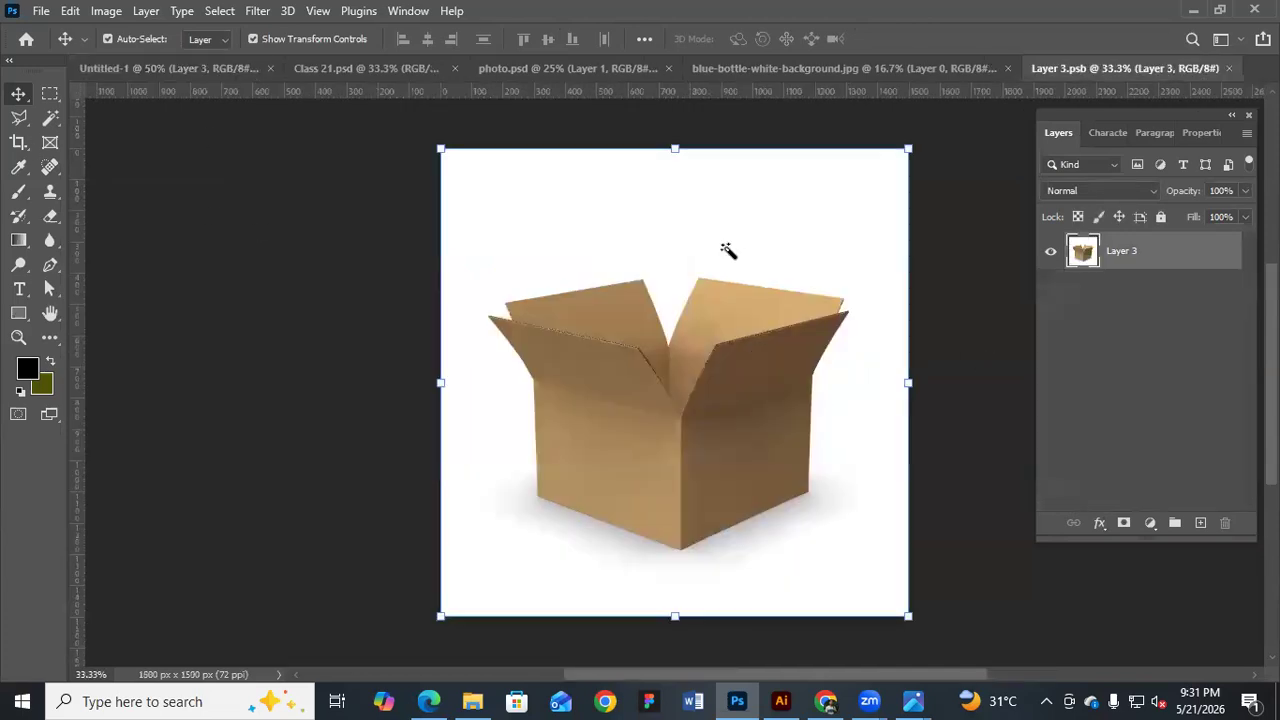
pyautogui.press('w')
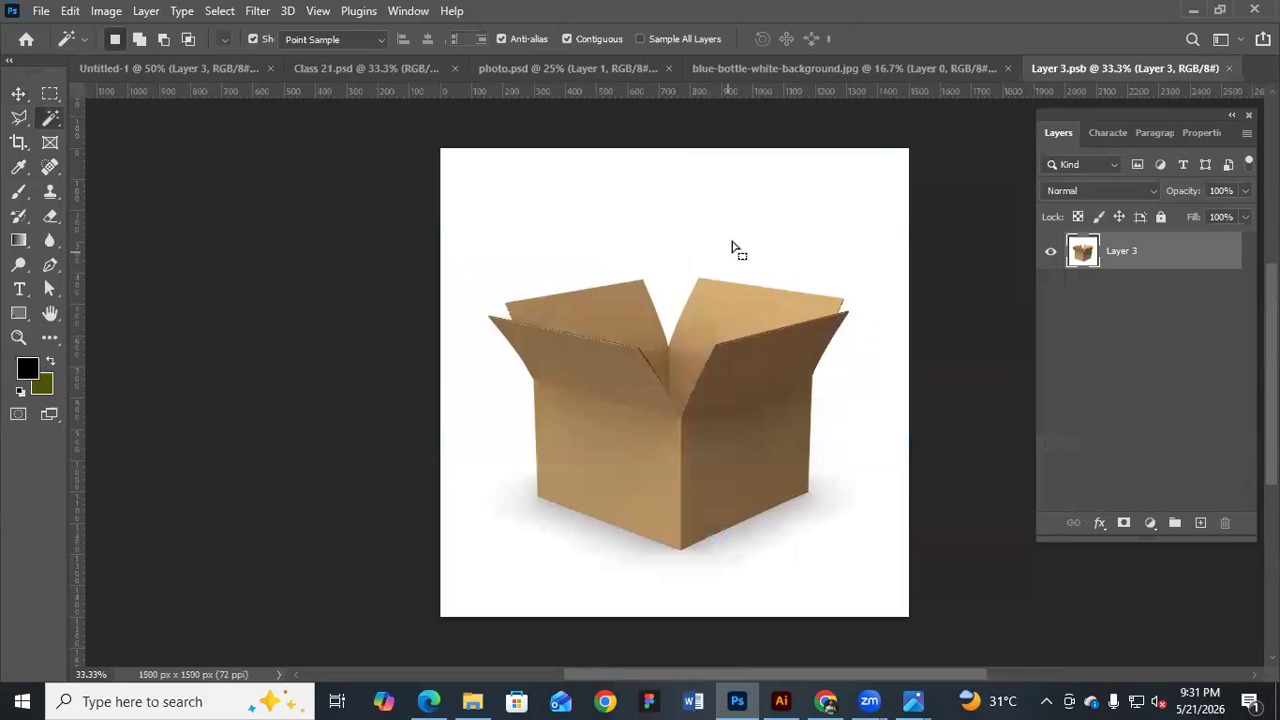
pyautogui.click(733, 249)
pyautogui.press('Delete')
pyautogui.hotkey('ctrl', 'd')
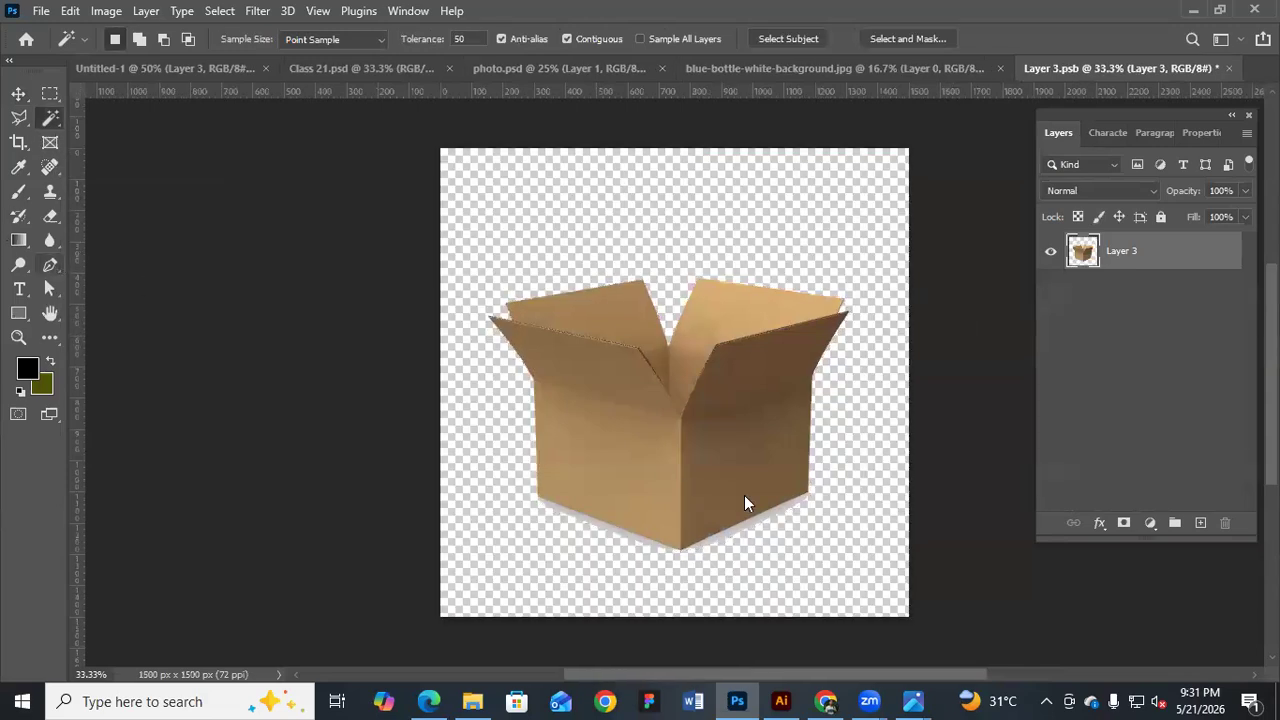
pyautogui.press('p')
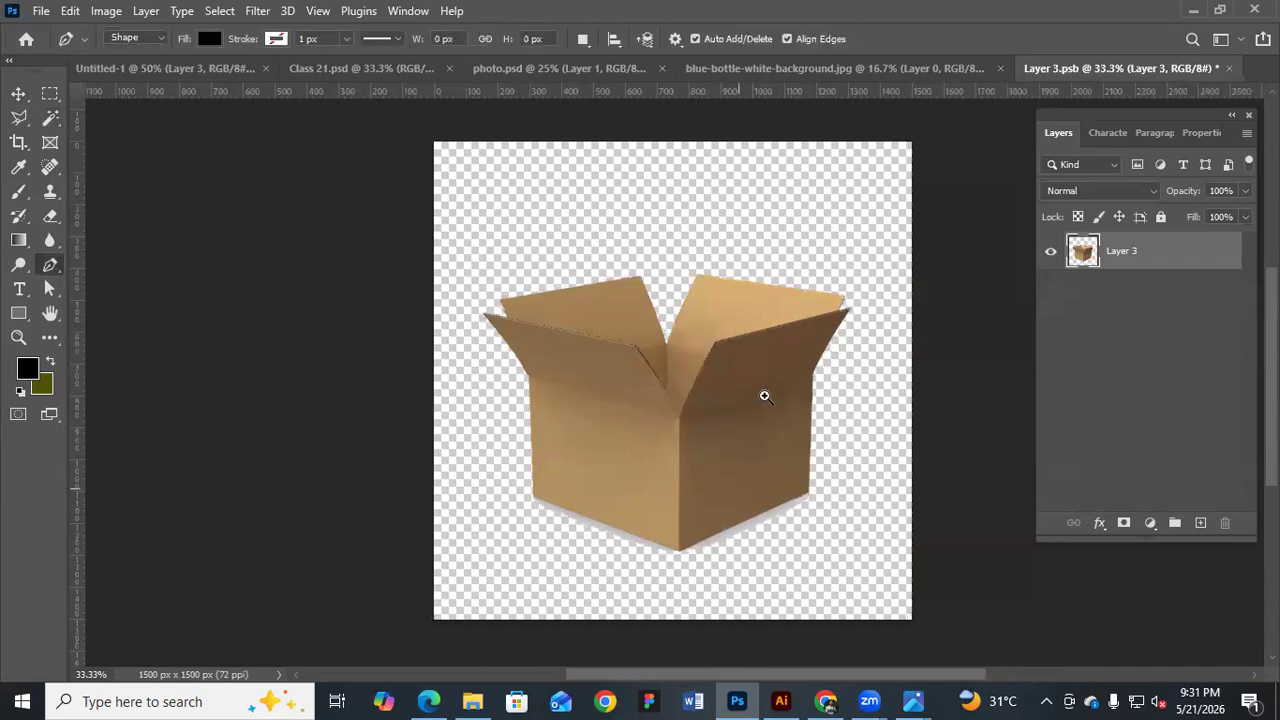
pyautogui.hotkey('ctrl', '+')
pyautogui.hotkey('ctrl', '+')
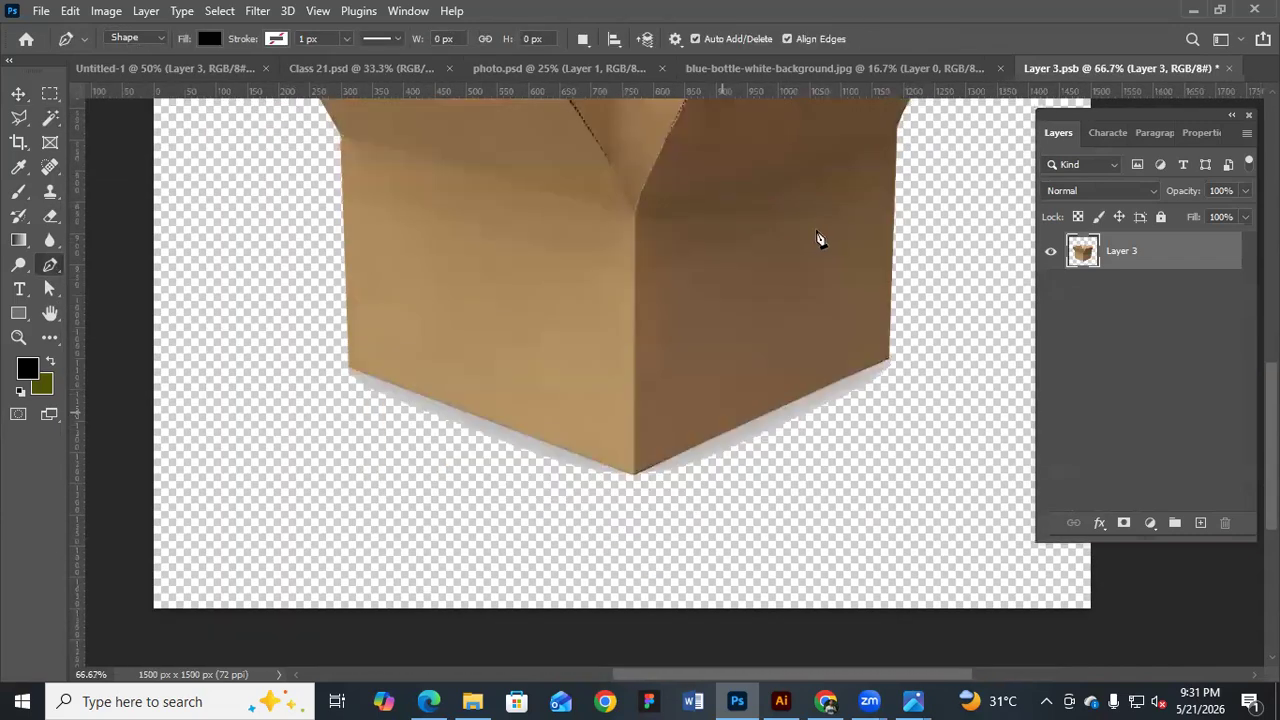
pyautogui.hotkey('ctrl', '+')
pyautogui.hotkey('ctrl', '+')
pyautogui.moveTo(812, 230); pyautogui.dragTo(828, 218)
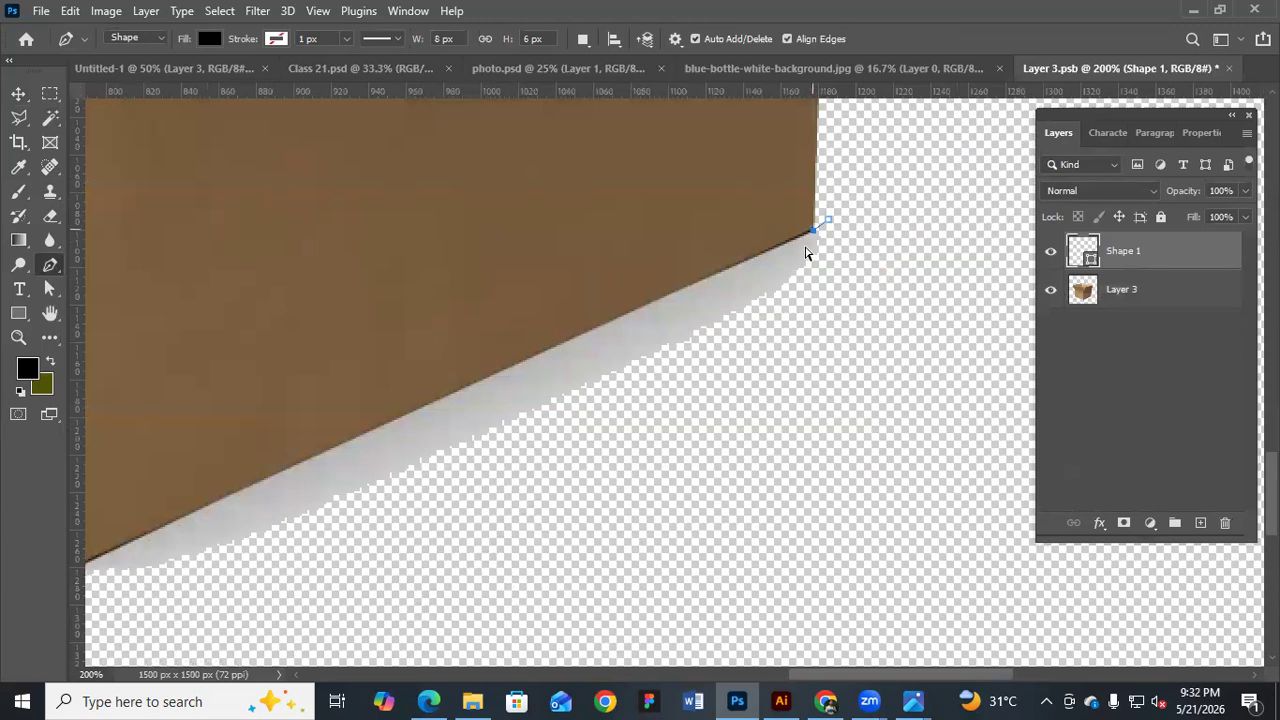
pyautogui.hotkey('ctrl', 'z')
pyautogui.press('v')
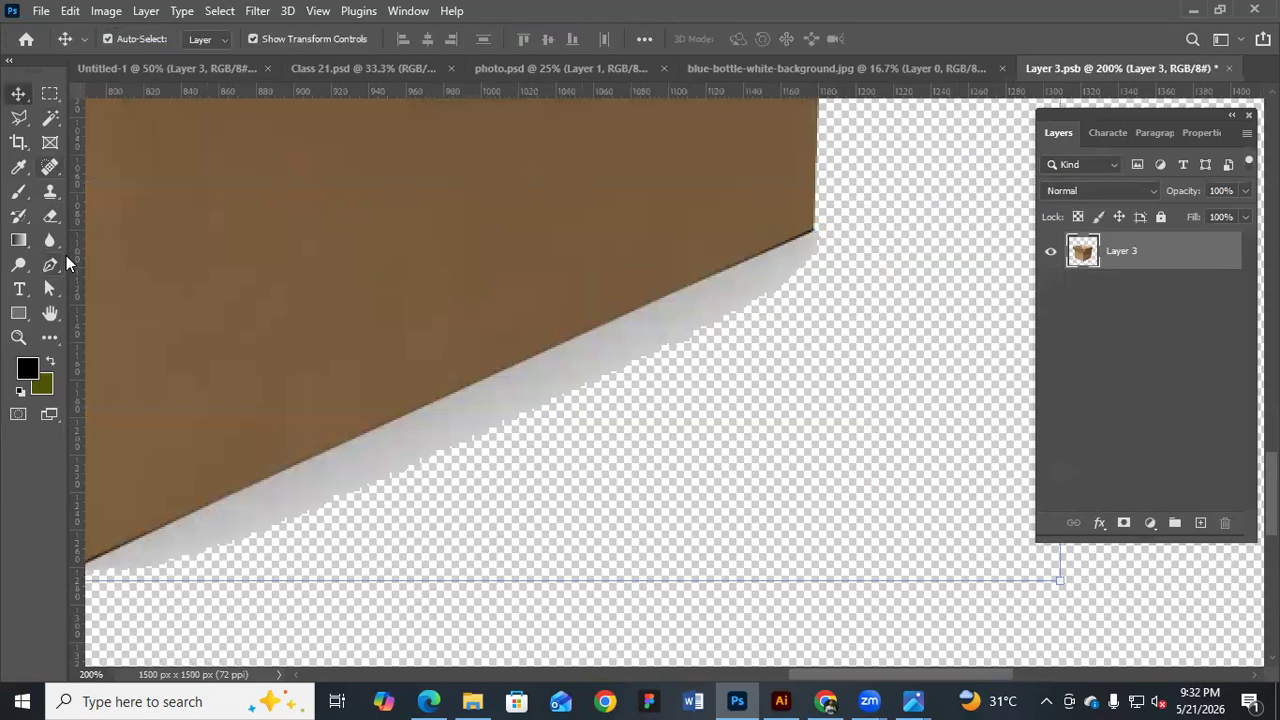
# Draw a Pen tool path, in Path mode, along the box's two lower edges and around the leftover shadow beneath them
pyautogui.press('p')
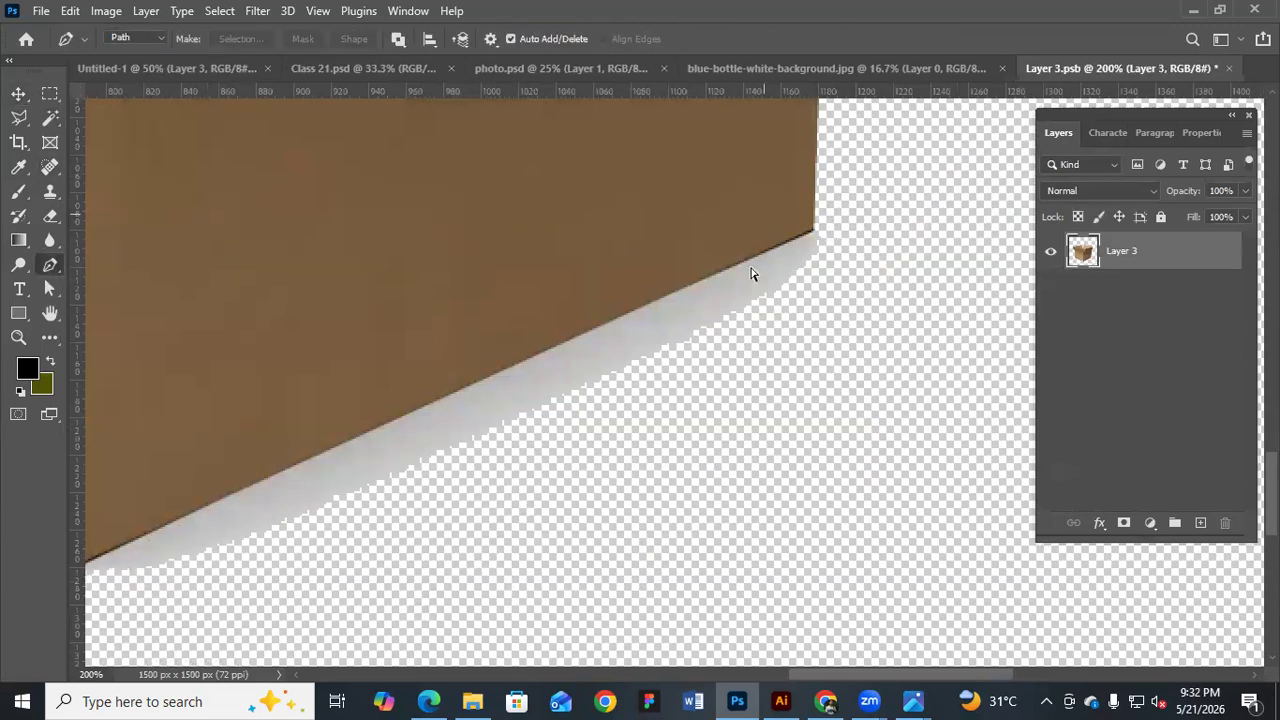
pyautogui.click(814, 231)
pyautogui.moveTo(114, 462); pyautogui.dragTo(350, 314)
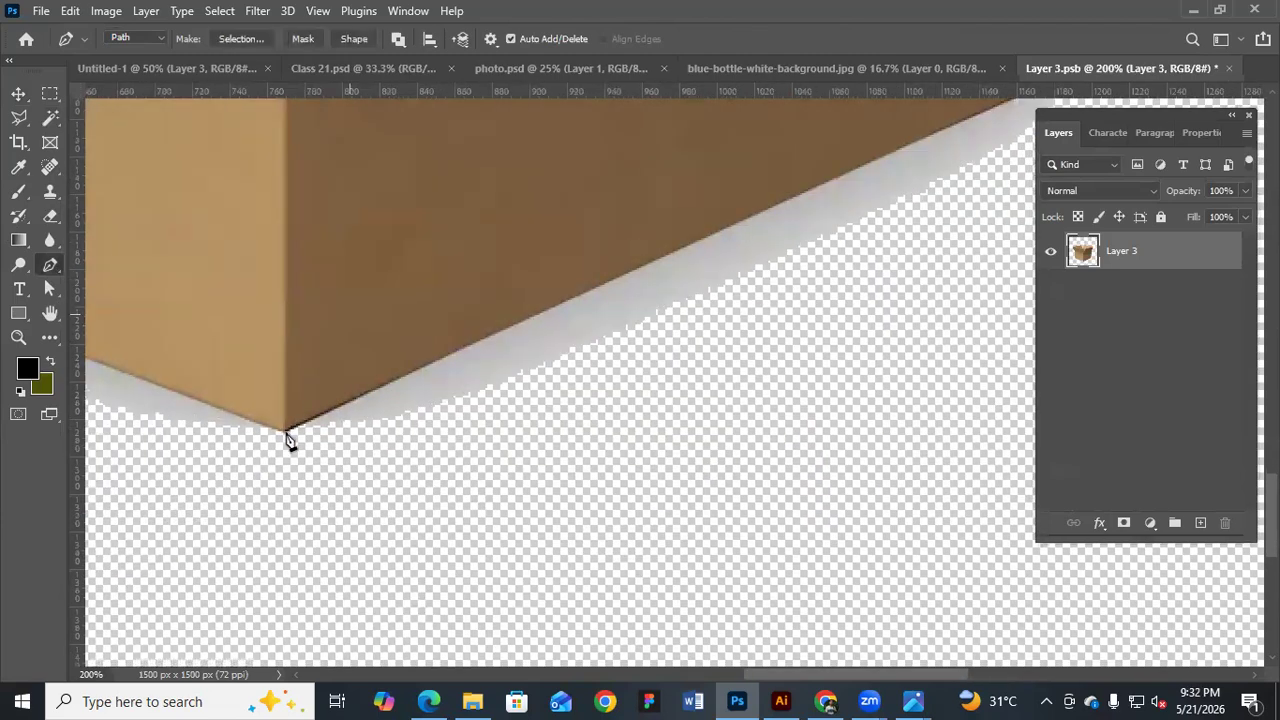
pyautogui.click(281, 433)
pyautogui.scroll(-1, 275, 423)
pyautogui.moveTo(238, 390); pyautogui.dragTo(686, 431)
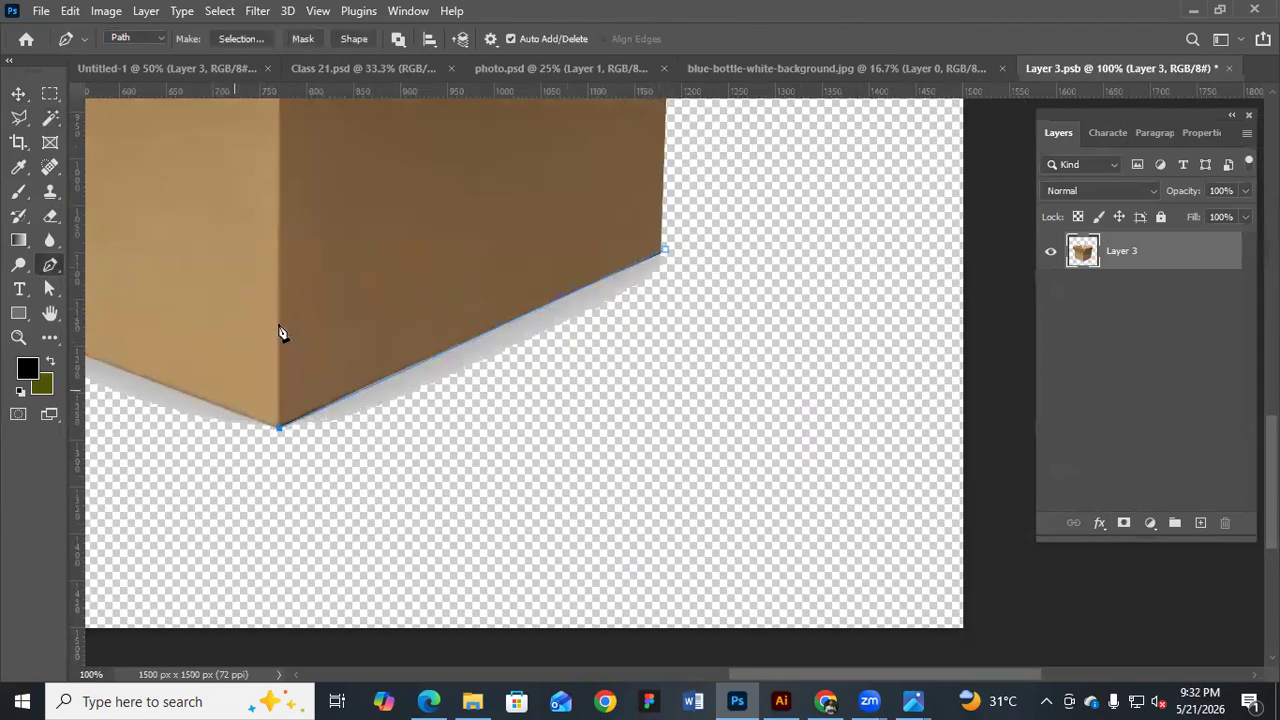
pyautogui.click(288, 304)
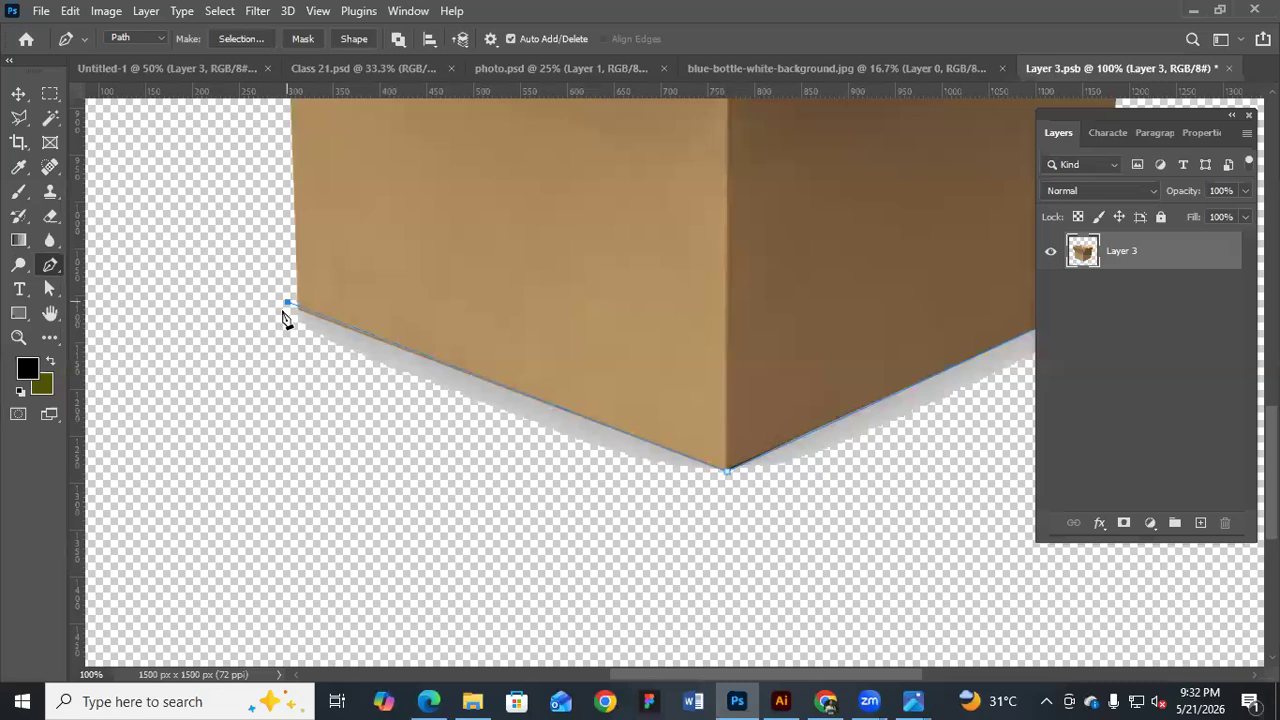
pyautogui.click(240, 309)
pyautogui.click(352, 453)
pyautogui.click(887, 659)
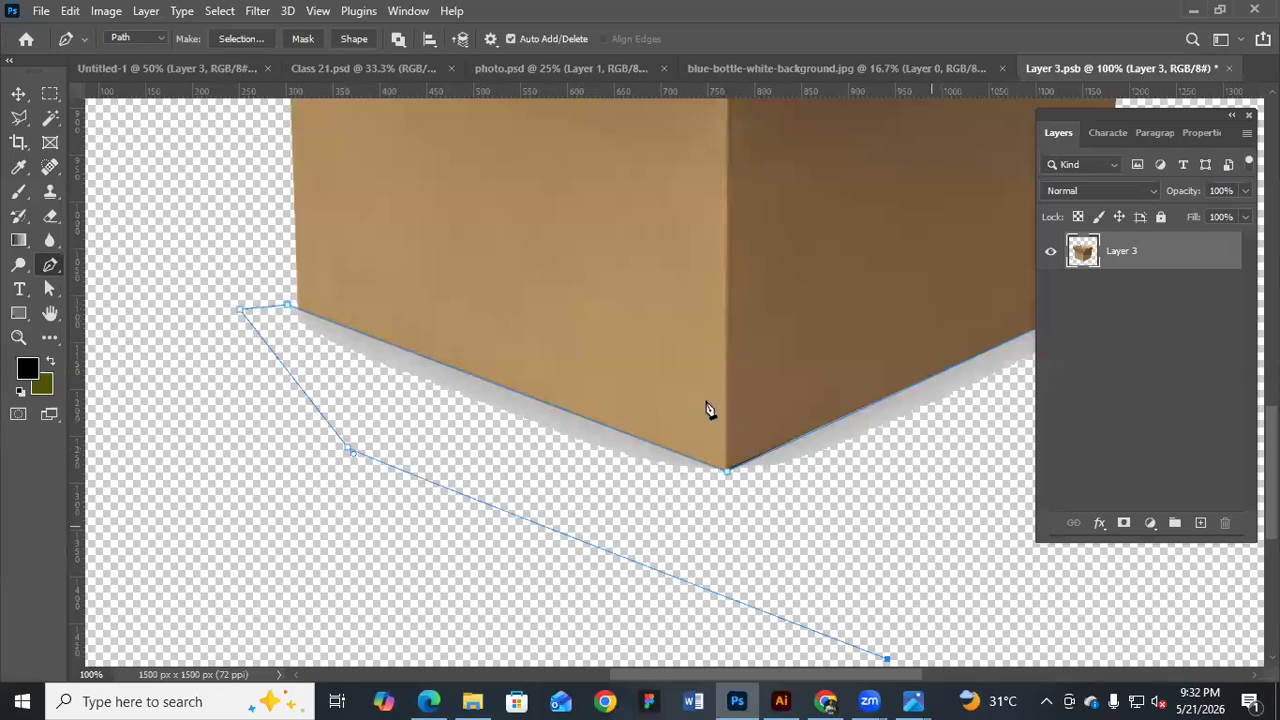
pyautogui.hotkey('ctrl', '-')
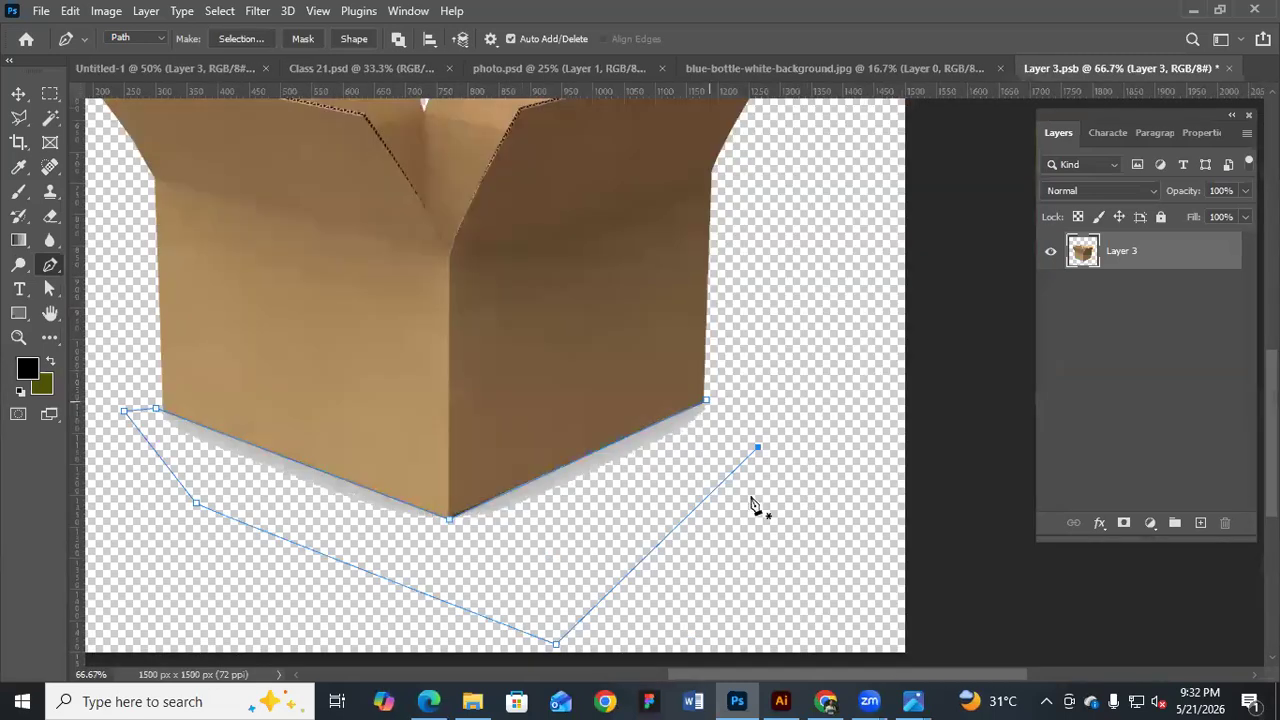
# Convert the path to a selection, delete the leftover shadow under the box, and deselect
pyautogui.hotkey('ctrl', 'Return')
pyautogui.press('Delete')
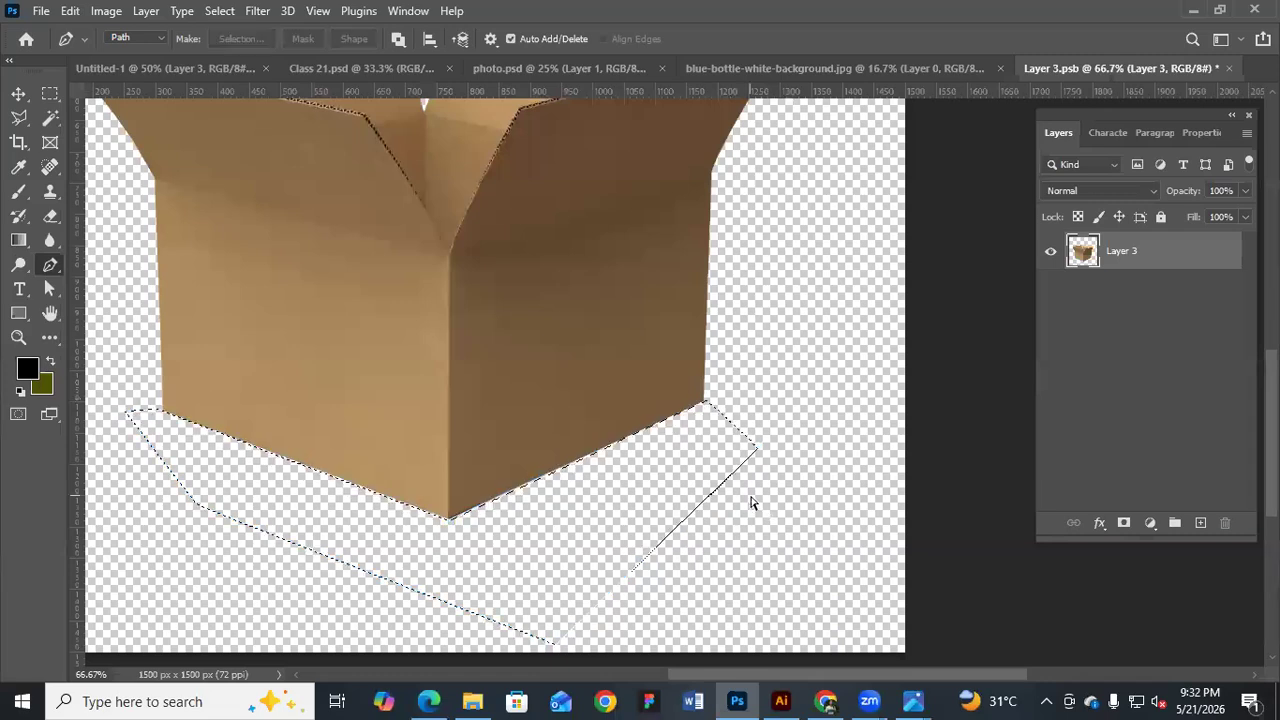
pyautogui.hotkey('ctrl', 'd')
pyautogui.click(18, 93)
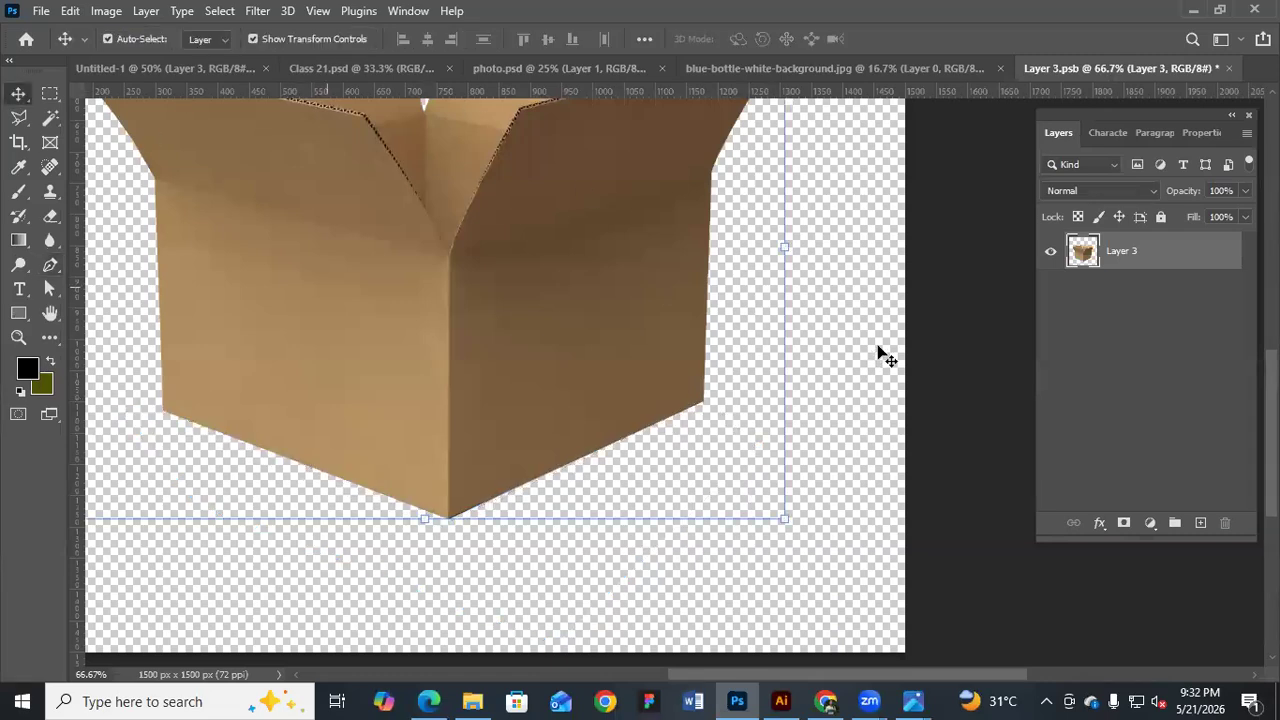
# Save the edited smart object contents and return to the Untitled-1 document
pyautogui.keyDown('ctrl'); pyautogui.click(739, 312); pyautogui.keyUp('ctrl')
pyautogui.keyDown('ctrl'); pyautogui.keyDown('alt'); pyautogui.click(739, 312); pyautogui.keyUp('alt'); pyautogui.keyUp('ctrl')
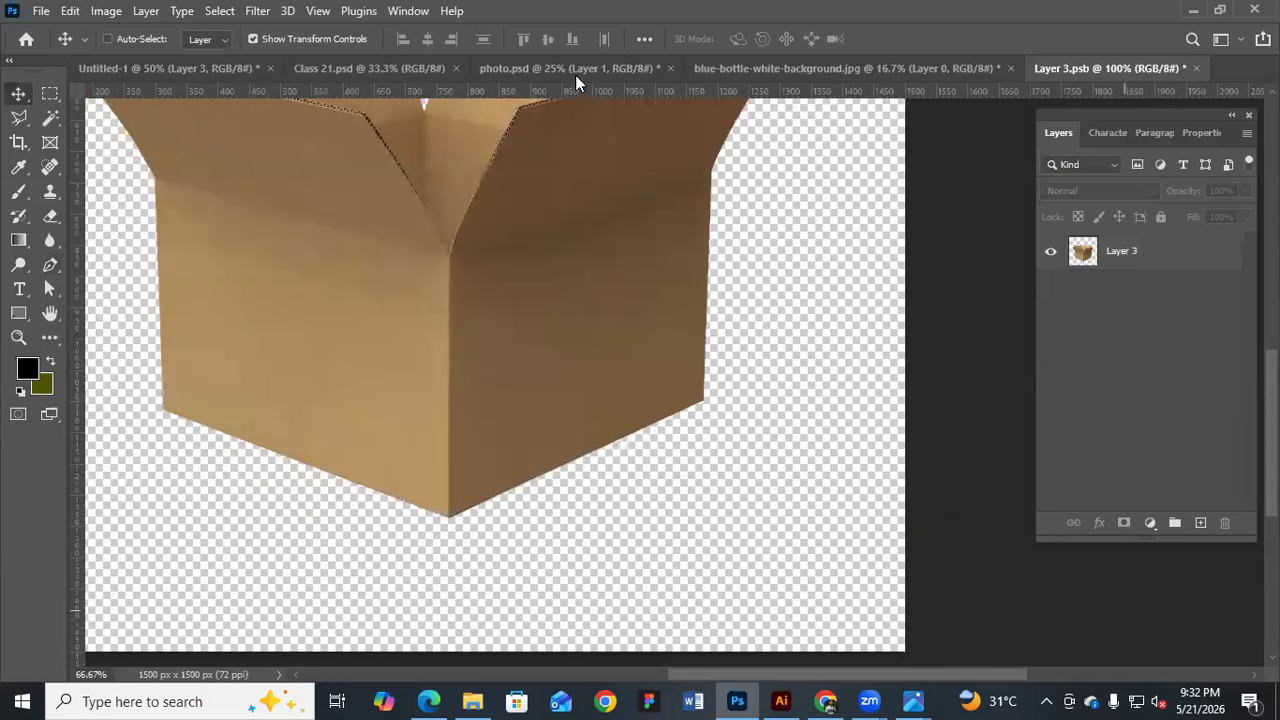
pyautogui.hotkey('ctrl', '-')
pyautogui.hotkey('ctrl', '-')
pyautogui.hotkey('ctrl', 's')
pyautogui.hotkey('ctrl', 'Tab')
# Scale the cardboard box down with Free Transform and place it near the centre of the canvas
pyautogui.moveTo(528, 341); pyautogui.dragTo(601, 394)
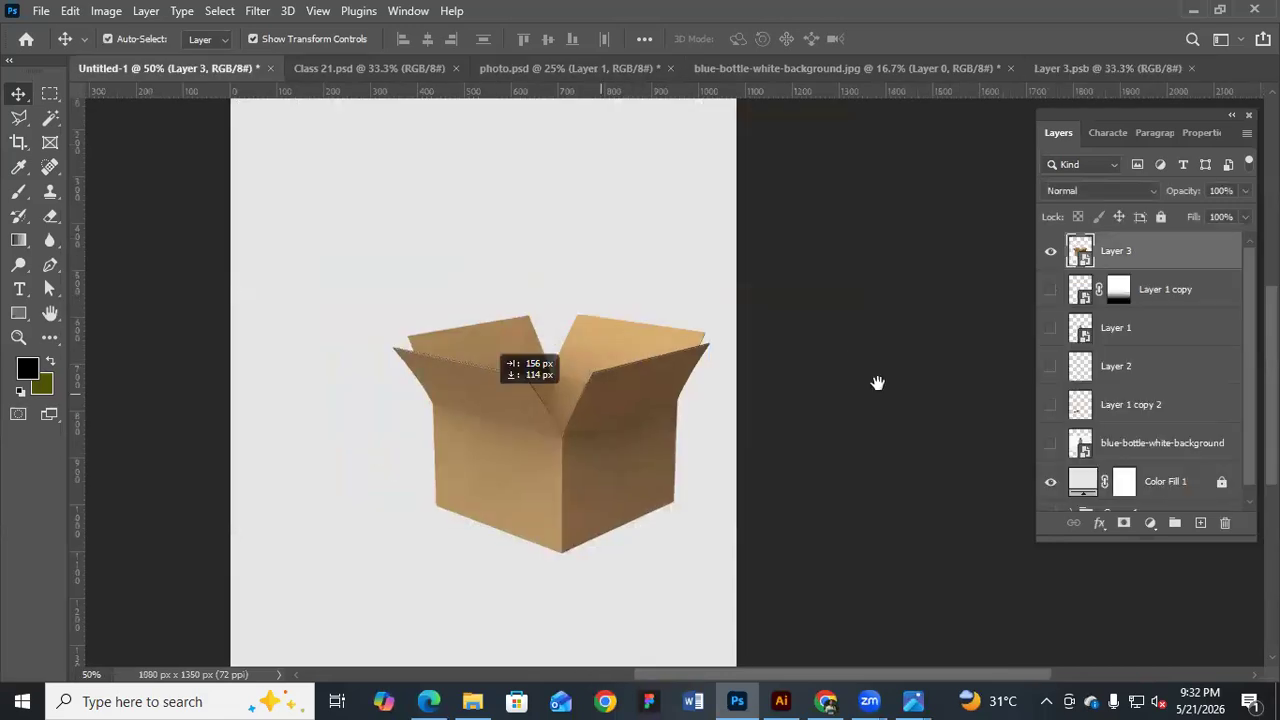
pyautogui.hotkey('ctrl', 'z')
pyautogui.hotkey('ctrl', '-')
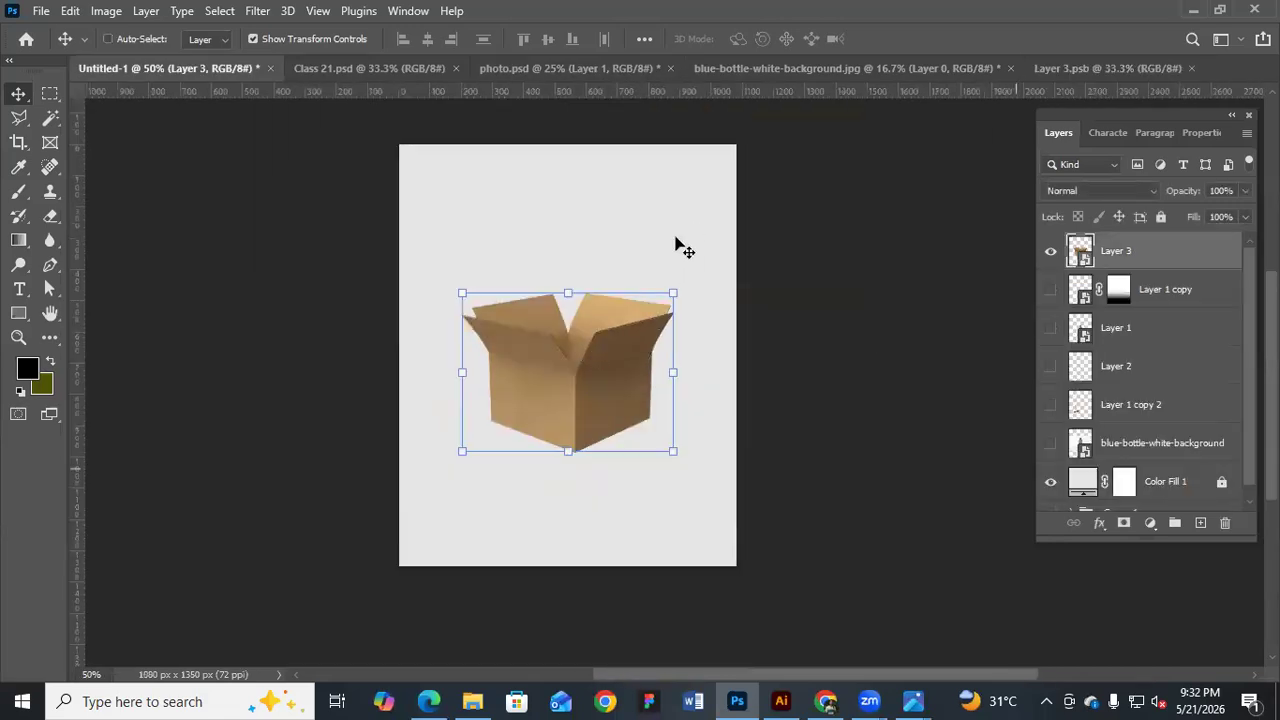
pyautogui.moveTo(597, 332); pyautogui.dragTo(648, 230)
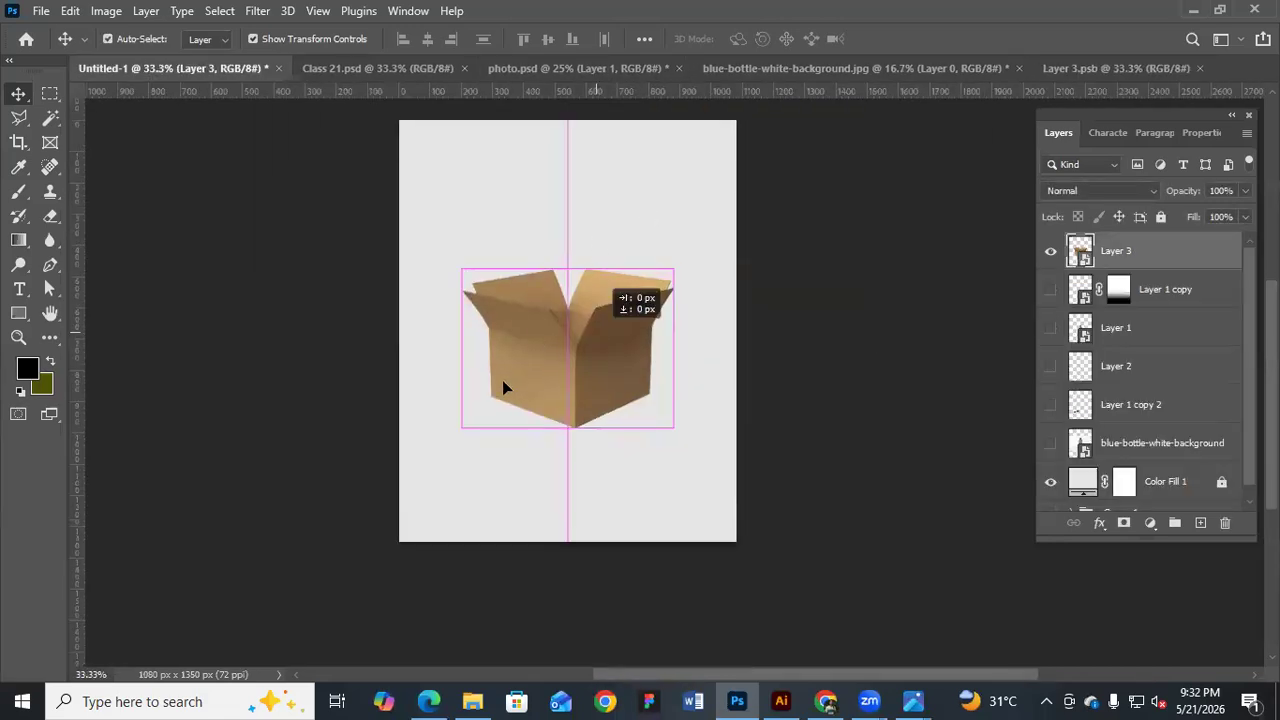
pyautogui.moveTo(603, 339); pyautogui.dragTo(540, 356)
pyautogui.hotkey('ctrl', 't')
pyautogui.moveTo(643, 209); pyautogui.dragTo(574, 277)
pyautogui.moveTo(505, 382); pyautogui.dragTo(600, 334)
pyautogui.press('Return')
pyautogui.click(753, 350)
pyautogui.click(585, 348)
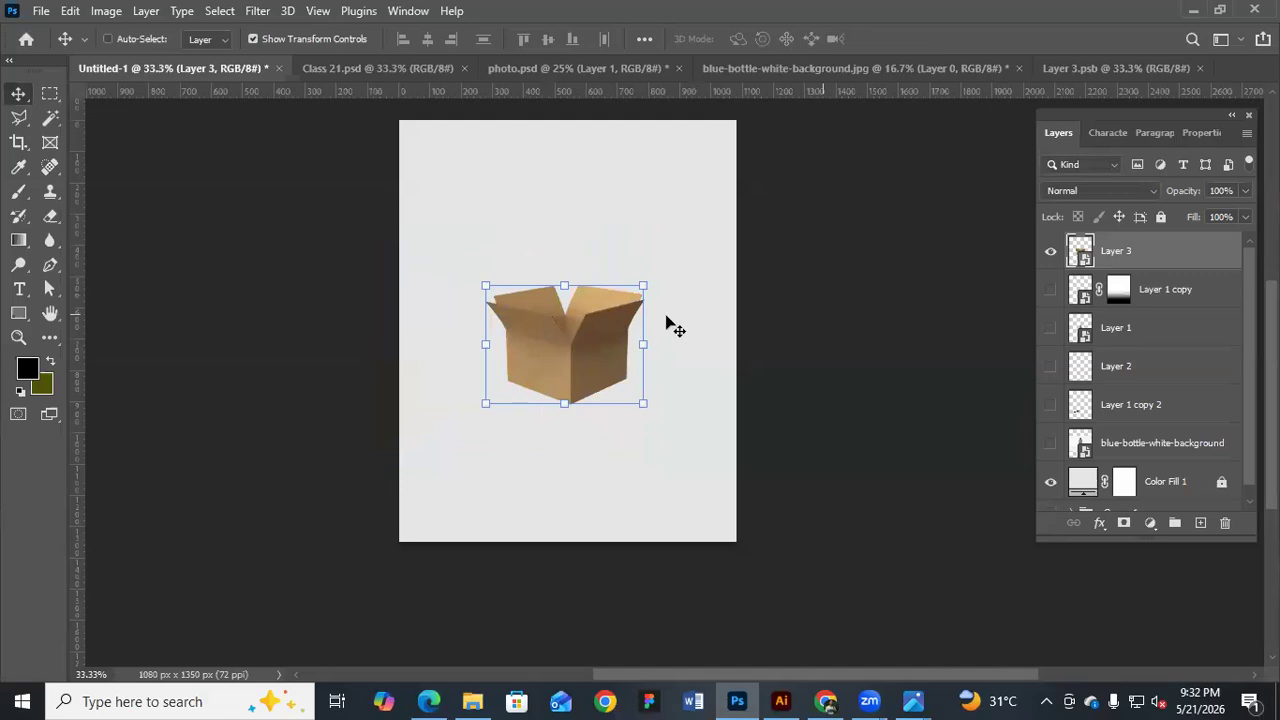
# Duplicate the box layer, rotate the copy 180 degrees, and move it directly below the original box
pyautogui.hotkey('ctrl', 'j')
pyautogui.moveTo(486, 286); pyautogui.dragTo(674, 403)
pyautogui.hotkey('ctrl', 'z')
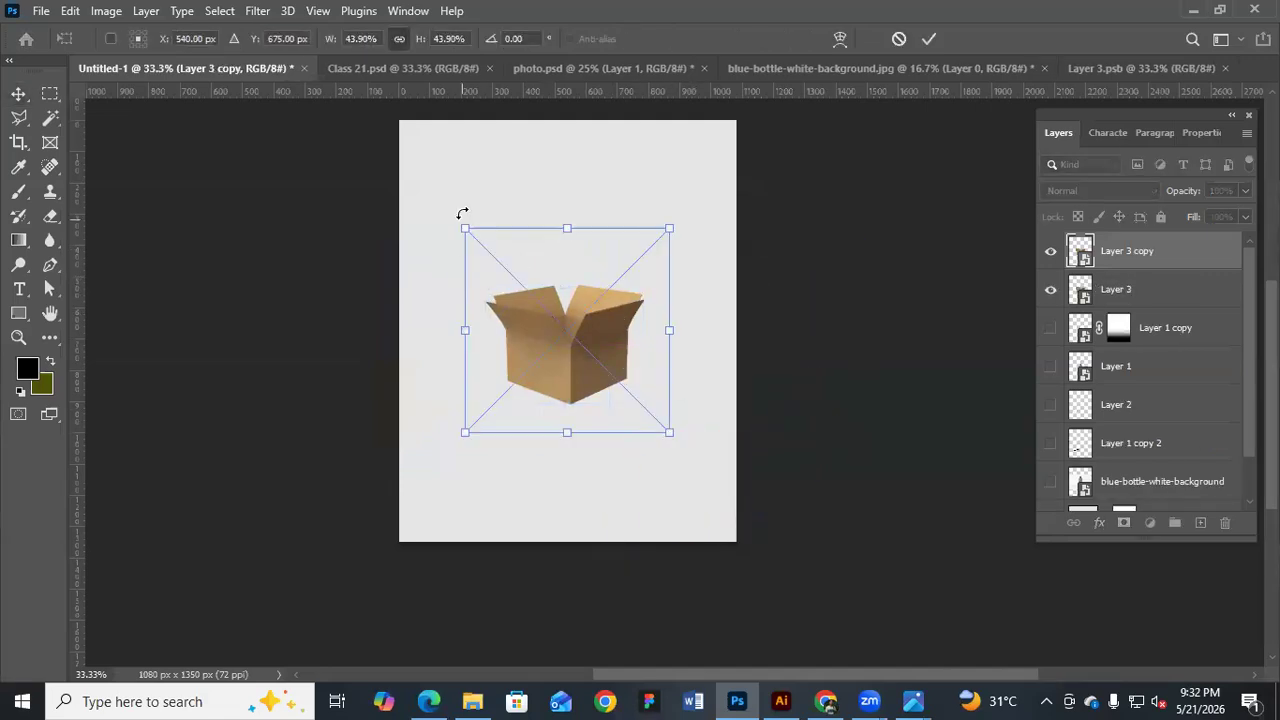
pyautogui.moveTo(677, 459); pyautogui.dragTo(460, 205)
pyautogui.moveTo(573, 356); pyautogui.dragTo(596, 457)
# Nudge the upside-down copy right and up until its tip meets the original box's lowest corner, and commit the transform
pyautogui.press('Right')
pyautogui.press('Right')
pyautogui.press('Right')
pyautogui.press('Right')
pyautogui.press('Right')
pyautogui.press('Right')
pyautogui.press('Right')
pyautogui.press('Right')
pyautogui.press('Right')
pyautogui.press('Right')
pyautogui.press('Right')
pyautogui.press('Right')
pyautogui.press('Right')
pyautogui.press('Right')
pyautogui.press('Right')
pyautogui.press('Right')
pyautogui.press('Right')
pyautogui.press('Right')
pyautogui.press('Right')
pyautogui.press('Right')
pyautogui.press('Up')
pyautogui.press('Up')
pyautogui.press('Up')
pyautogui.press('Return')
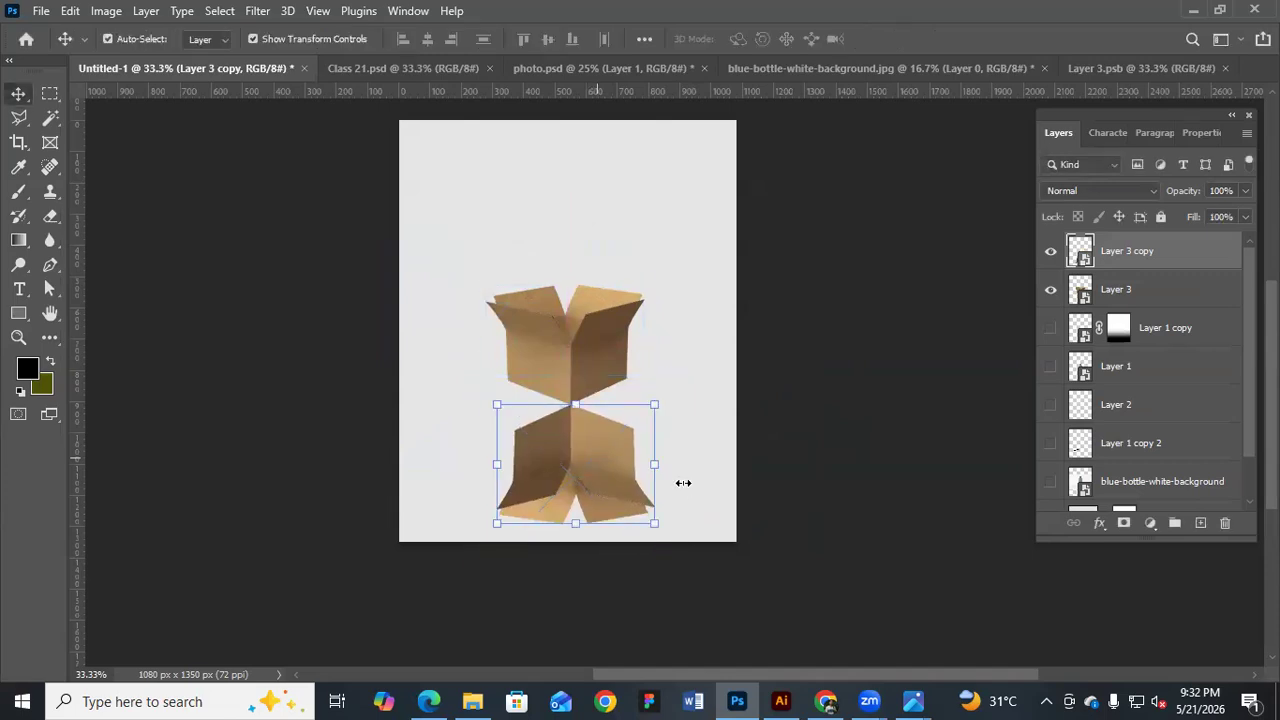
# Add a layer mask to the upside-down box copy and fade its lower part with a black gradient
pyautogui.click(1124, 523)
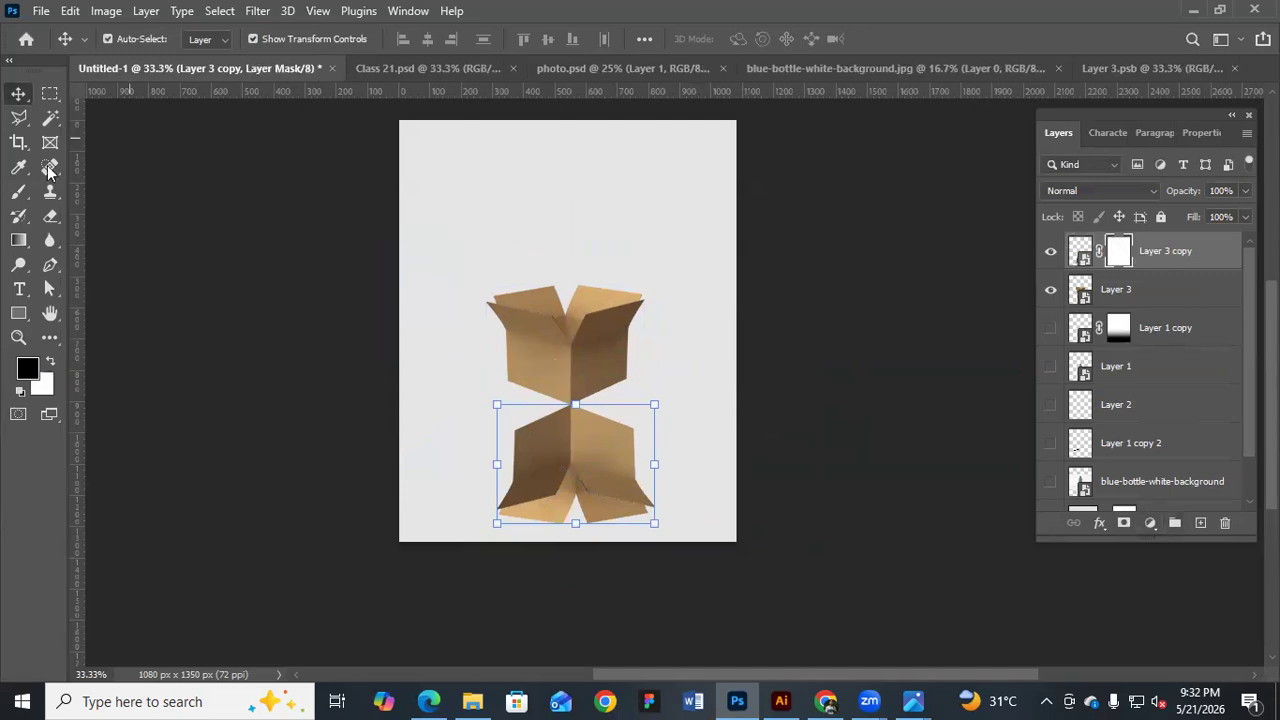
pyautogui.click(18, 240)
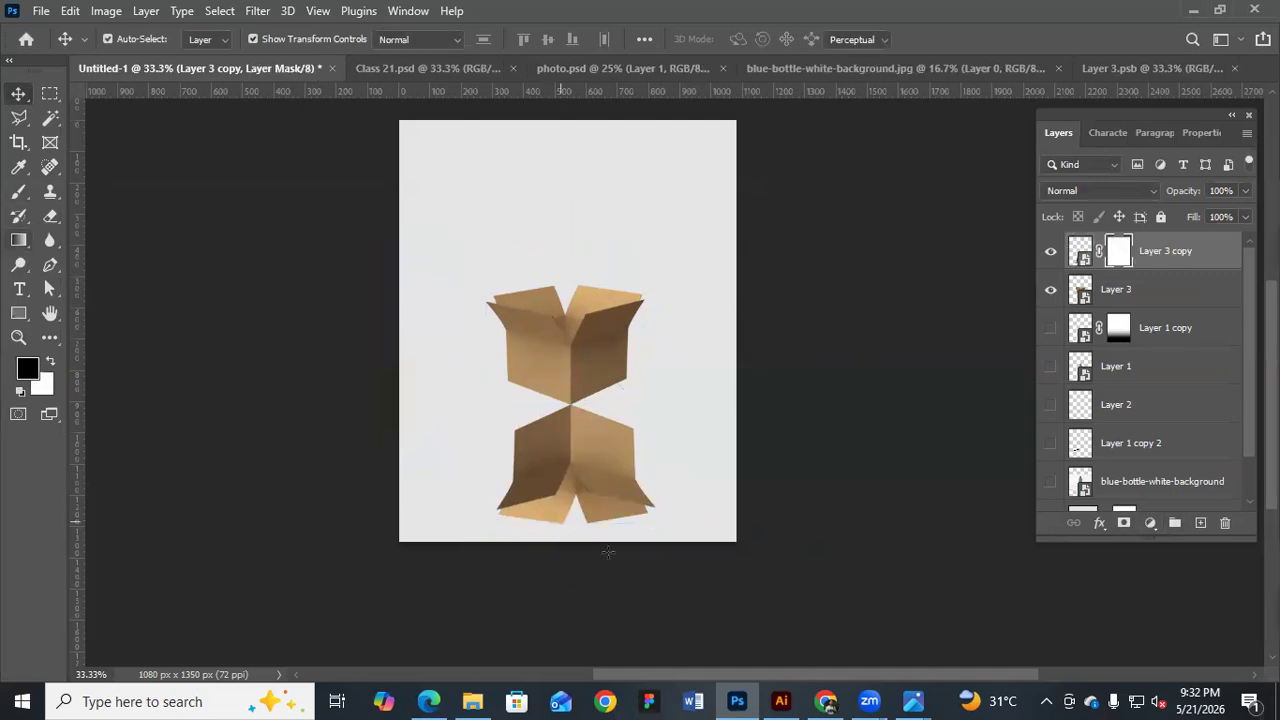
pyautogui.moveTo(609, 553); pyautogui.dragTo(615, 503)
pyautogui.moveTo(604, 558); pyautogui.dragTo(618, 294)
pyautogui.click(14, 94)
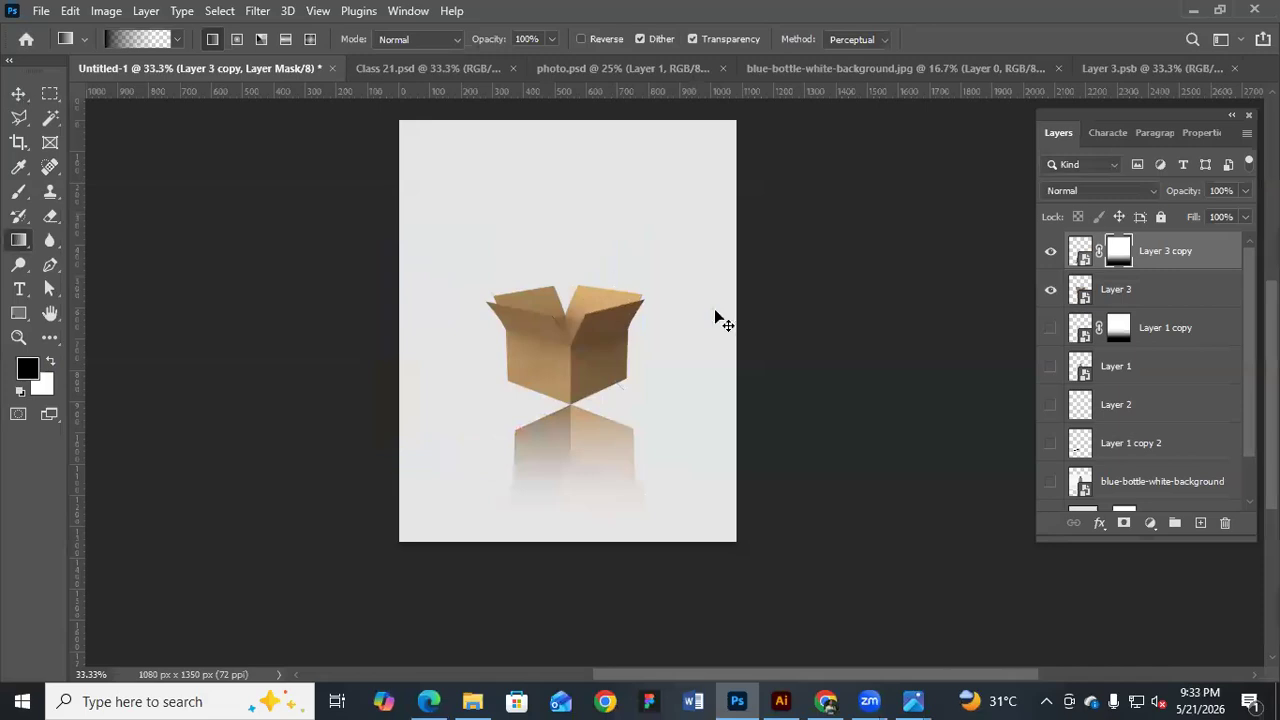
# Undo the gradient fade and the layer mask on the upside-down box copy
pyautogui.keyDown('ctrl'); pyautogui.click(826, 377); pyautogui.keyUp('ctrl')
pyautogui.keyDown('ctrl'); pyautogui.click(658, 405); pyautogui.keyUp('ctrl')
pyautogui.moveTo(587, 426); pyautogui.dragTo(618, 382)
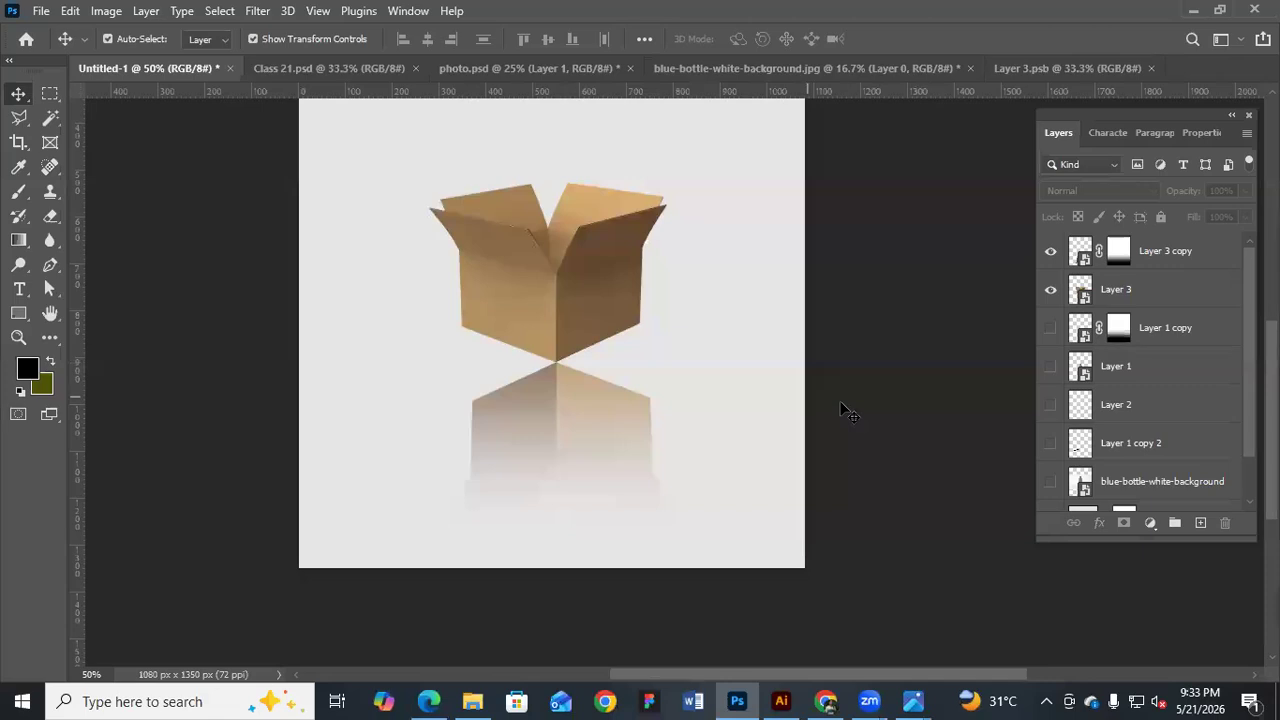
pyautogui.hotkey('ctrl', 'z')
pyautogui.hotkey('ctrl', 'z')
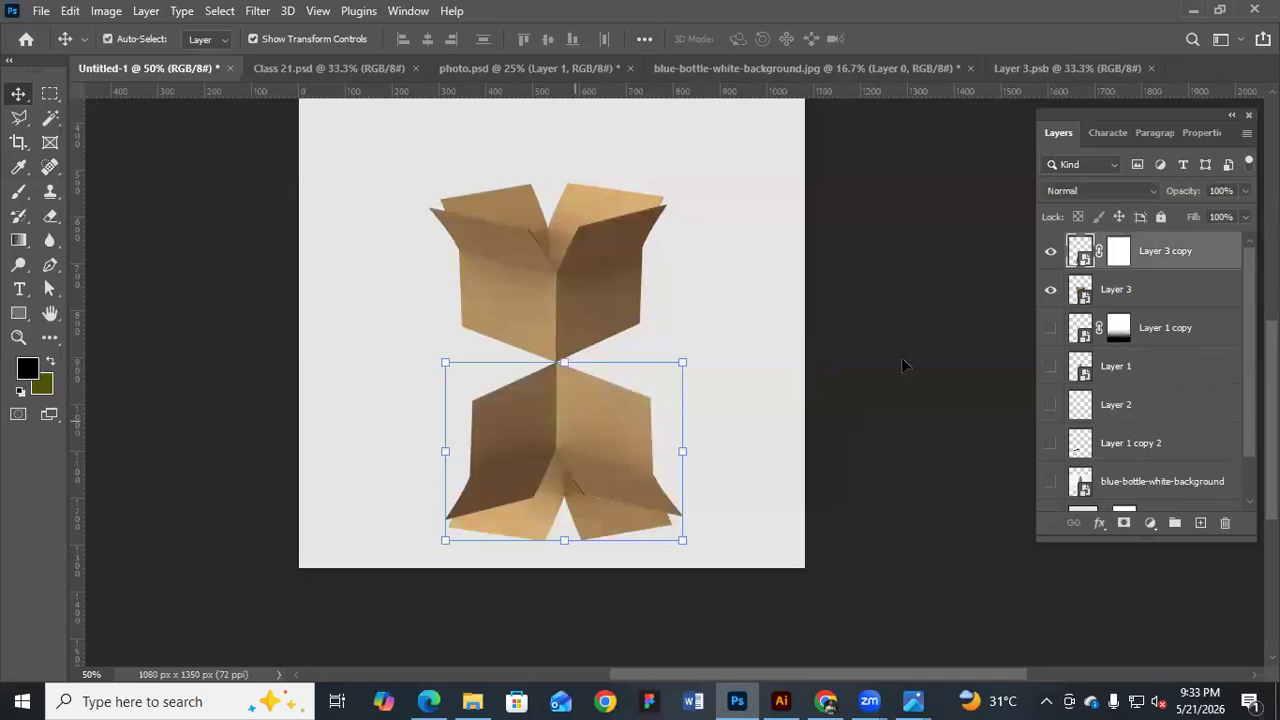
pyautogui.hotkey('ctrl', 'z')
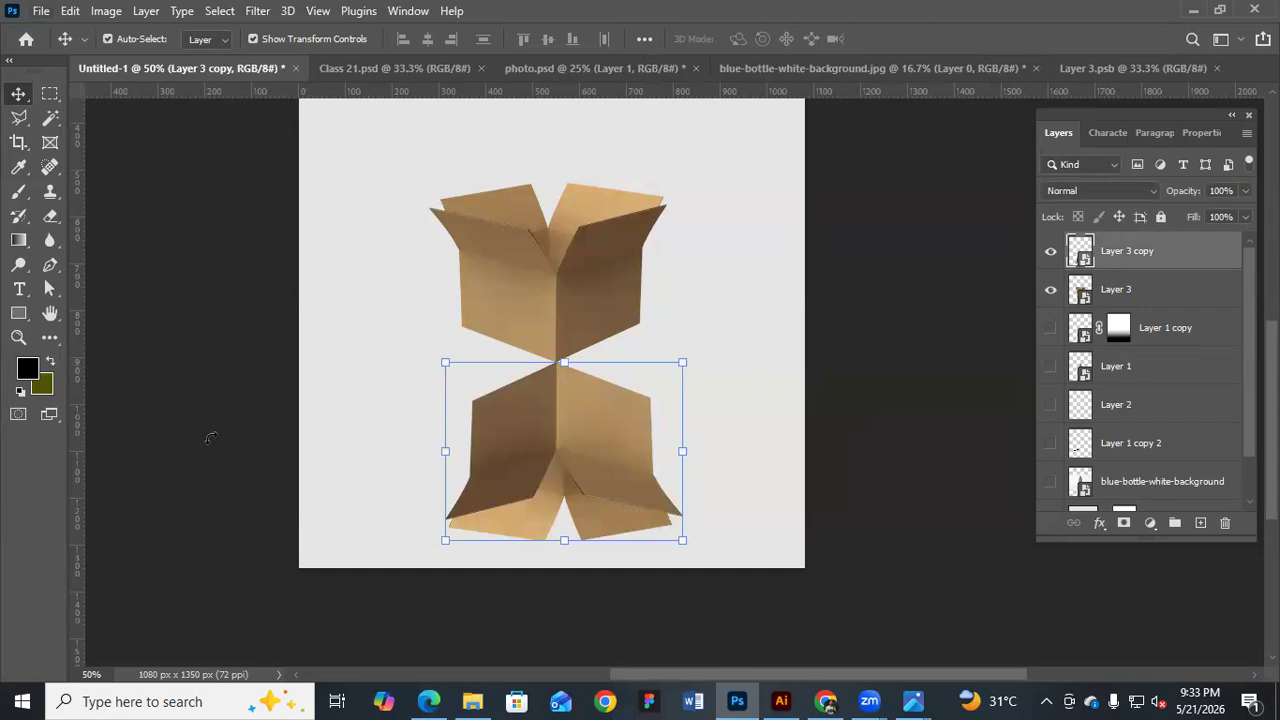
# Start a Perspective Warp on the upside-down box copy and define two joined planes matching its right and left faces
pyautogui.hotkey('alt', 'e')
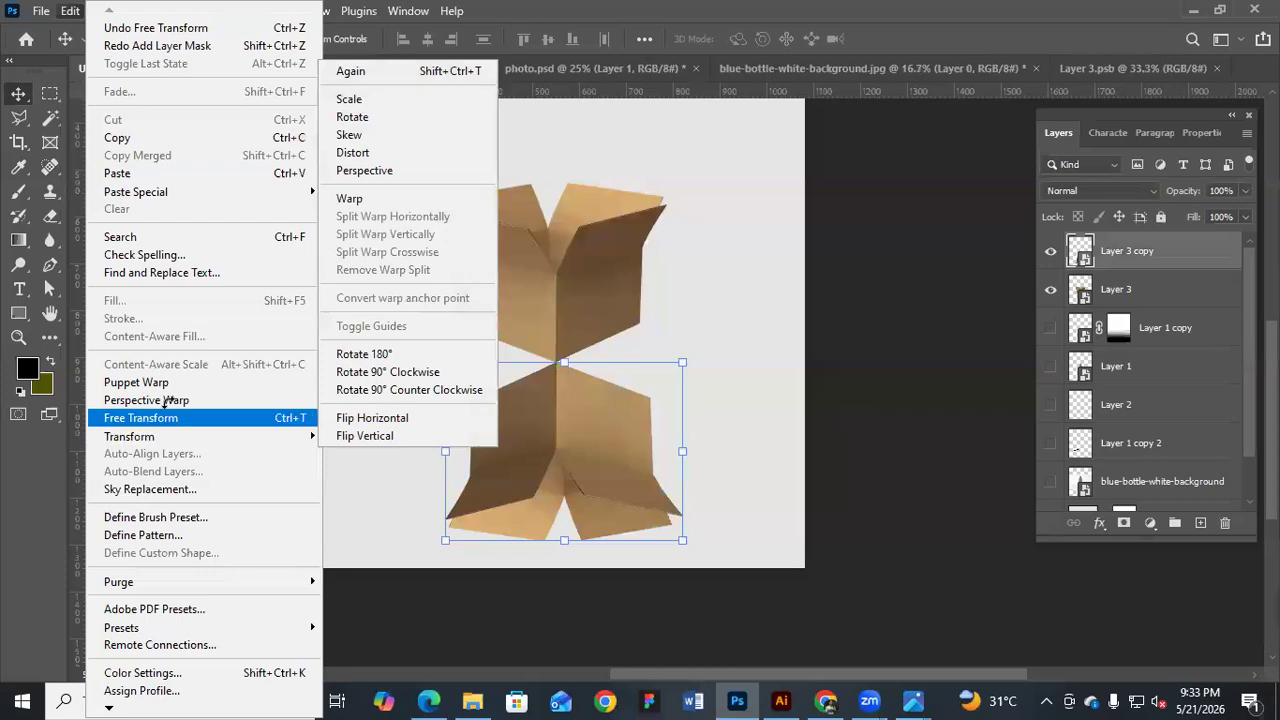
pyautogui.click(168, 401)
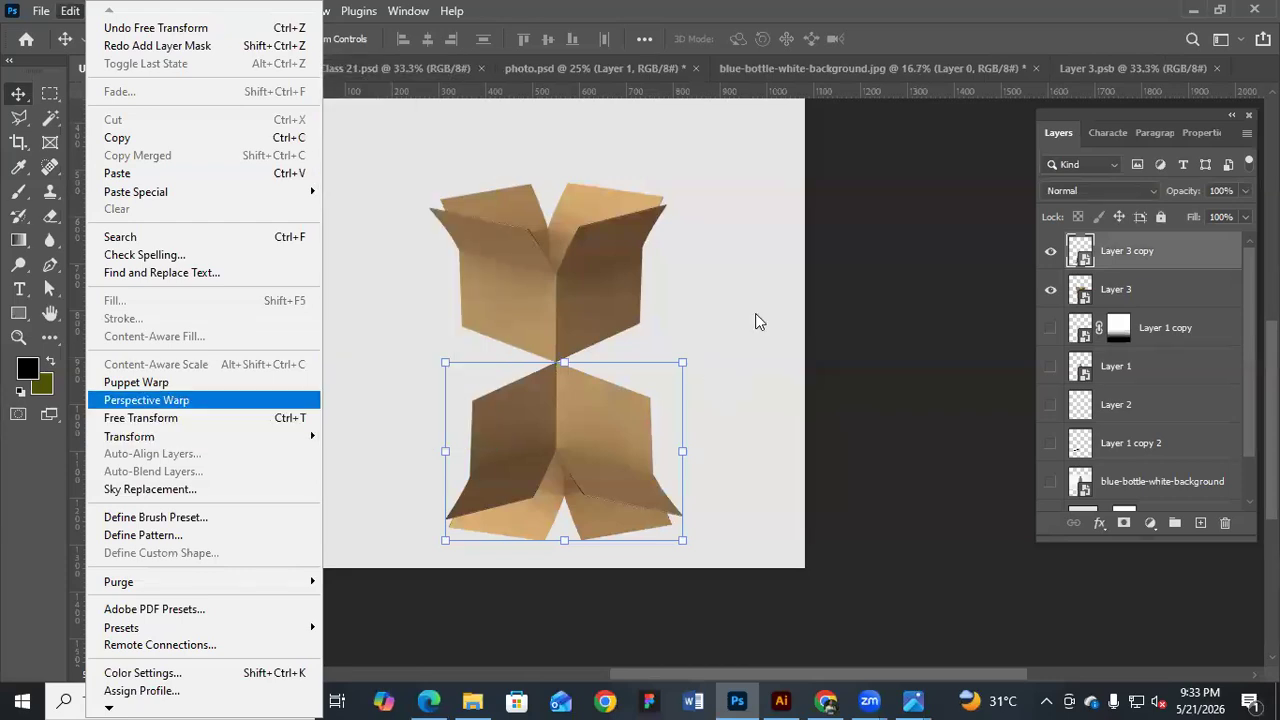
pyautogui.keyDown('ctrl'); pyautogui.click(643, 423); pyautogui.keyUp('ctrl')
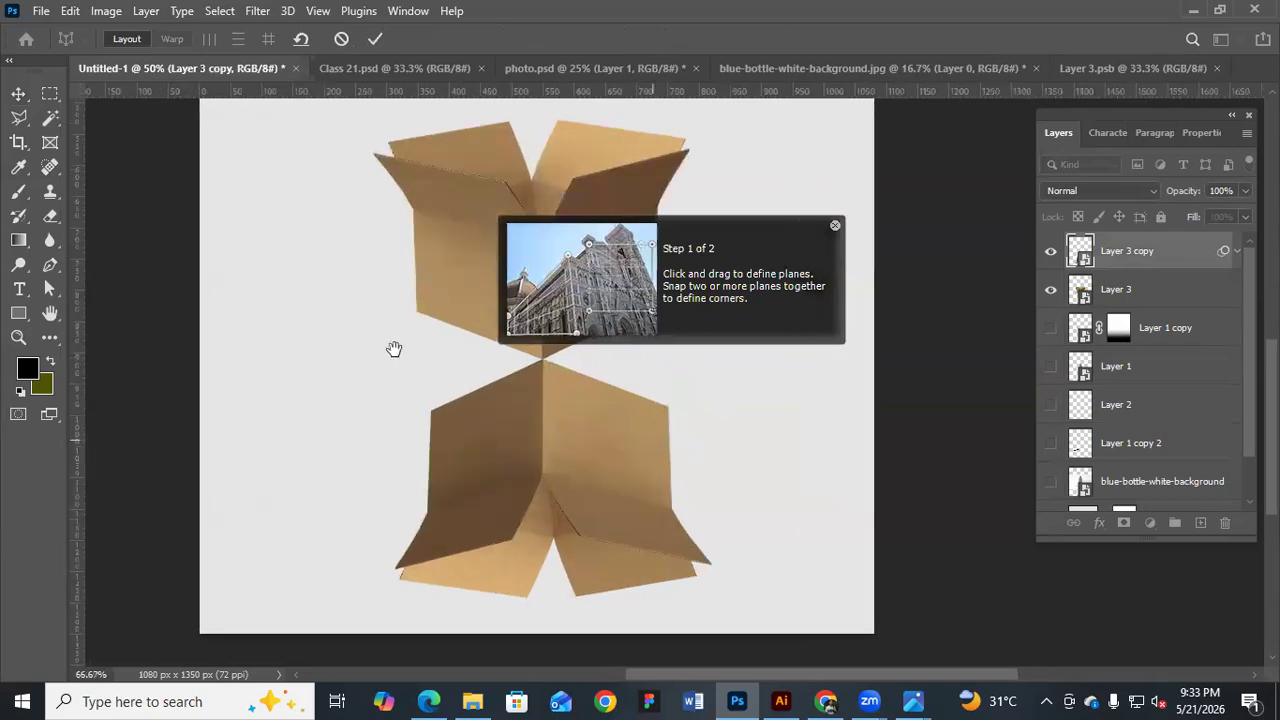
pyautogui.hotkey('ctrl', '+')
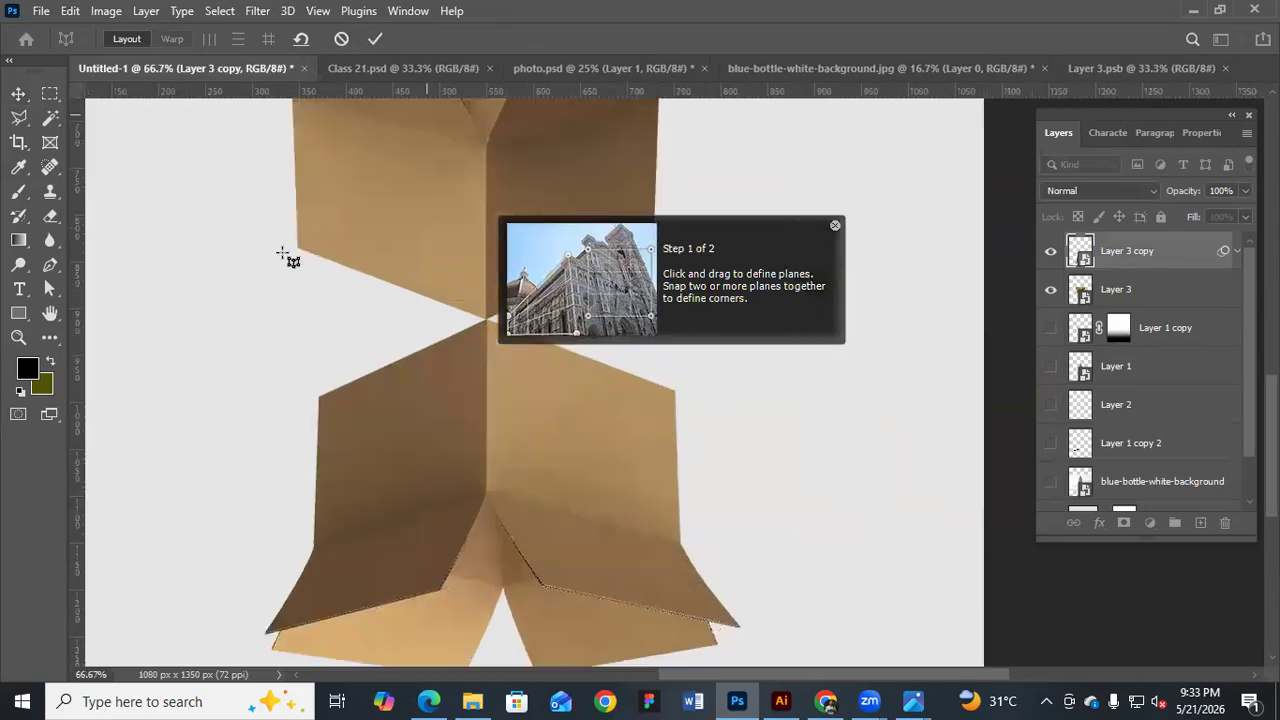
pyautogui.moveTo(282, 253); pyautogui.dragTo(471, 474)
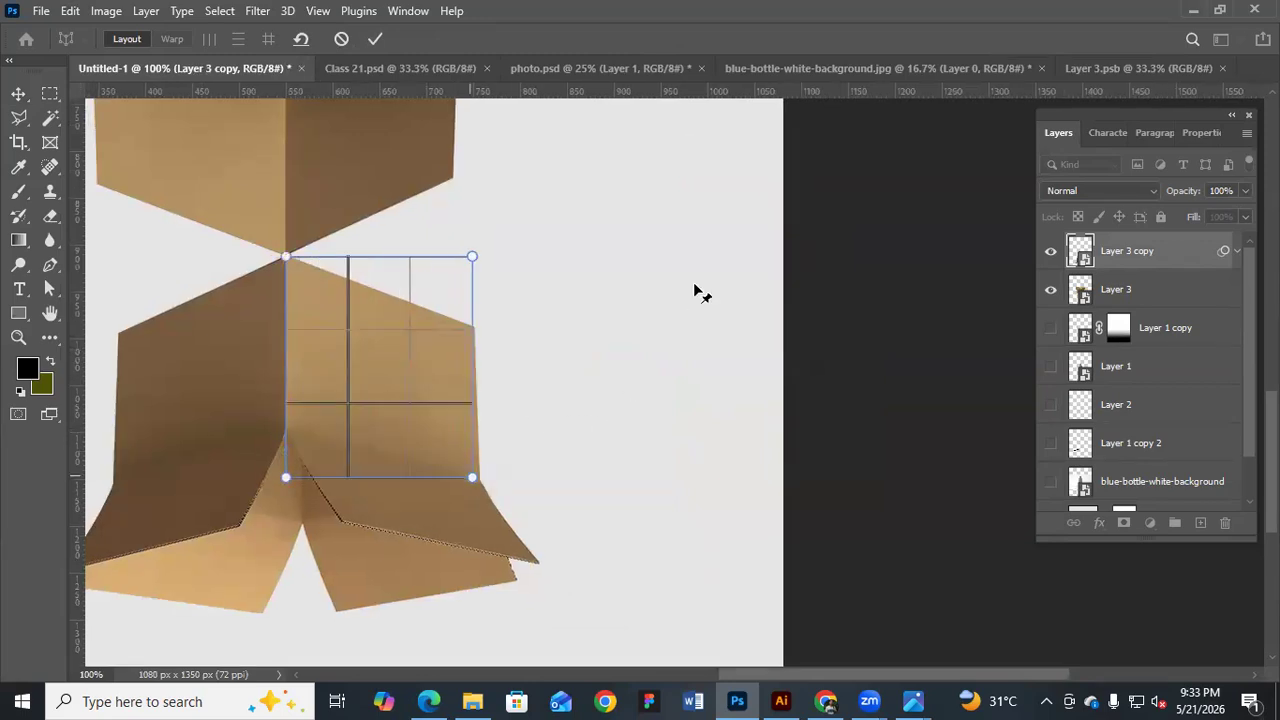
pyautogui.moveTo(704, 285); pyautogui.dragTo(697, 345)
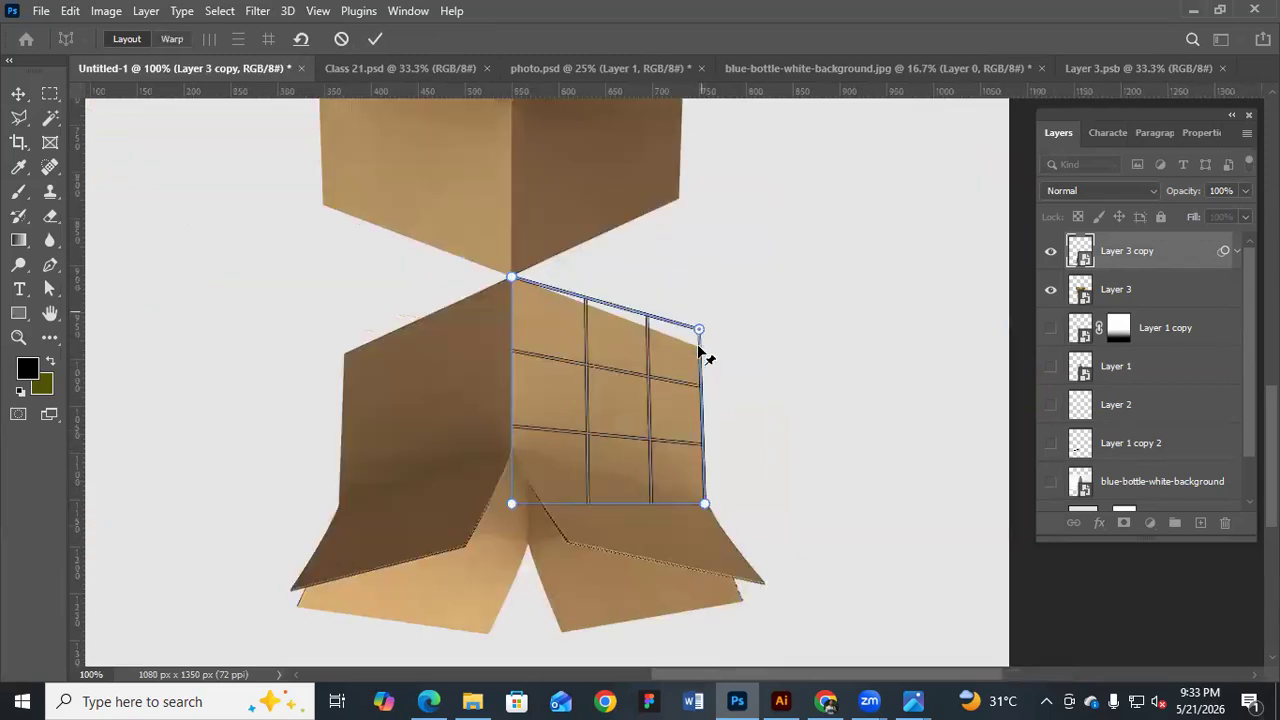
pyautogui.moveTo(511, 506); pyautogui.dragTo(510, 457)
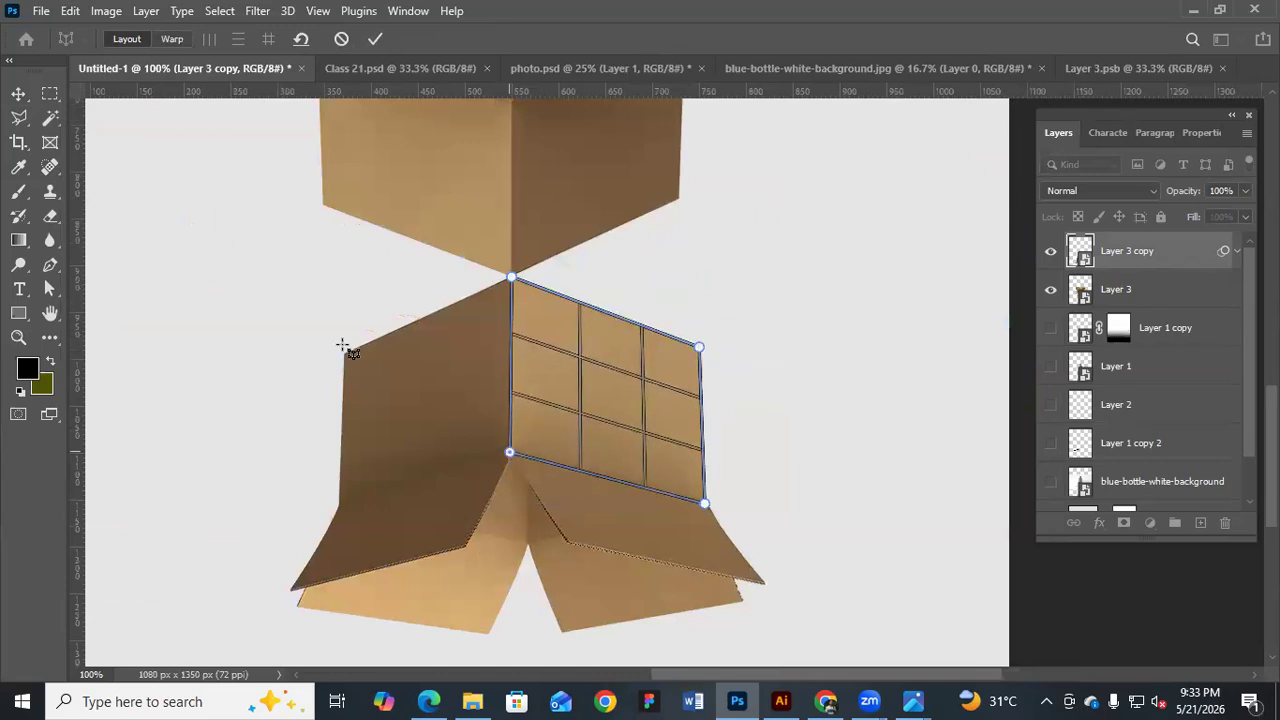
pyautogui.moveTo(509, 452); pyautogui.dragTo(512, 450)
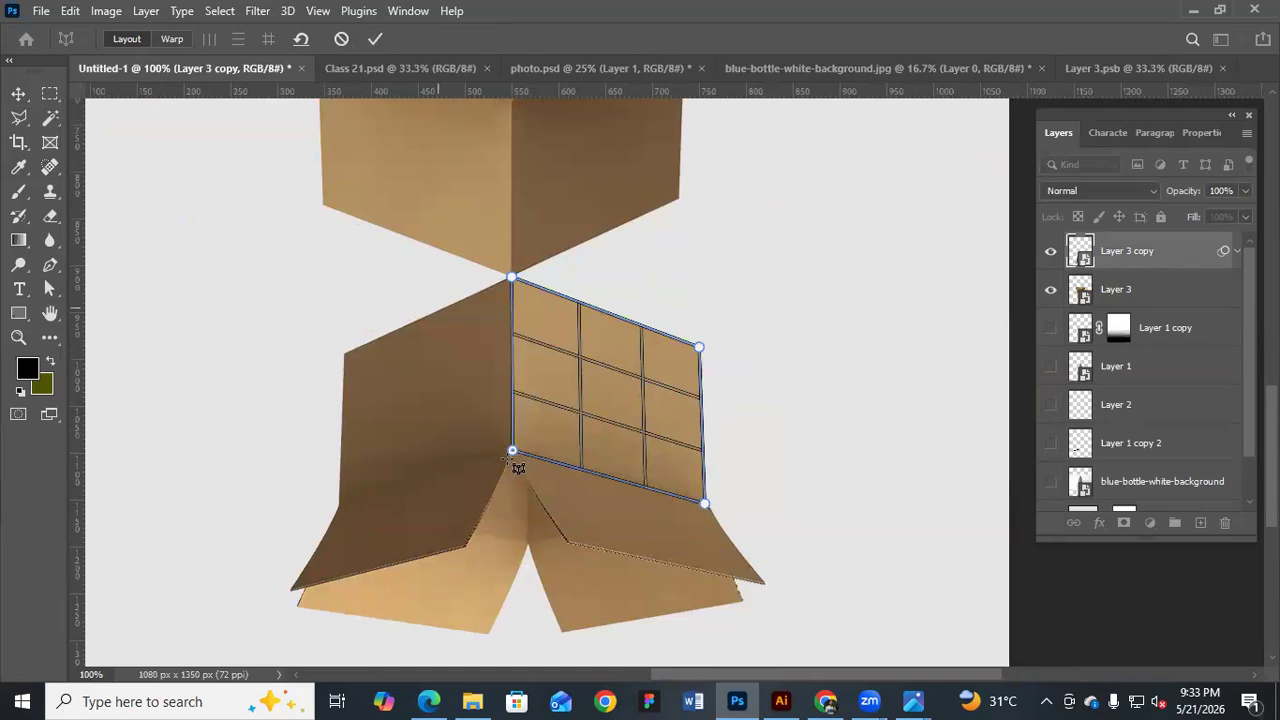
pyautogui.moveTo(515, 351); pyautogui.dragTo(343, 452)
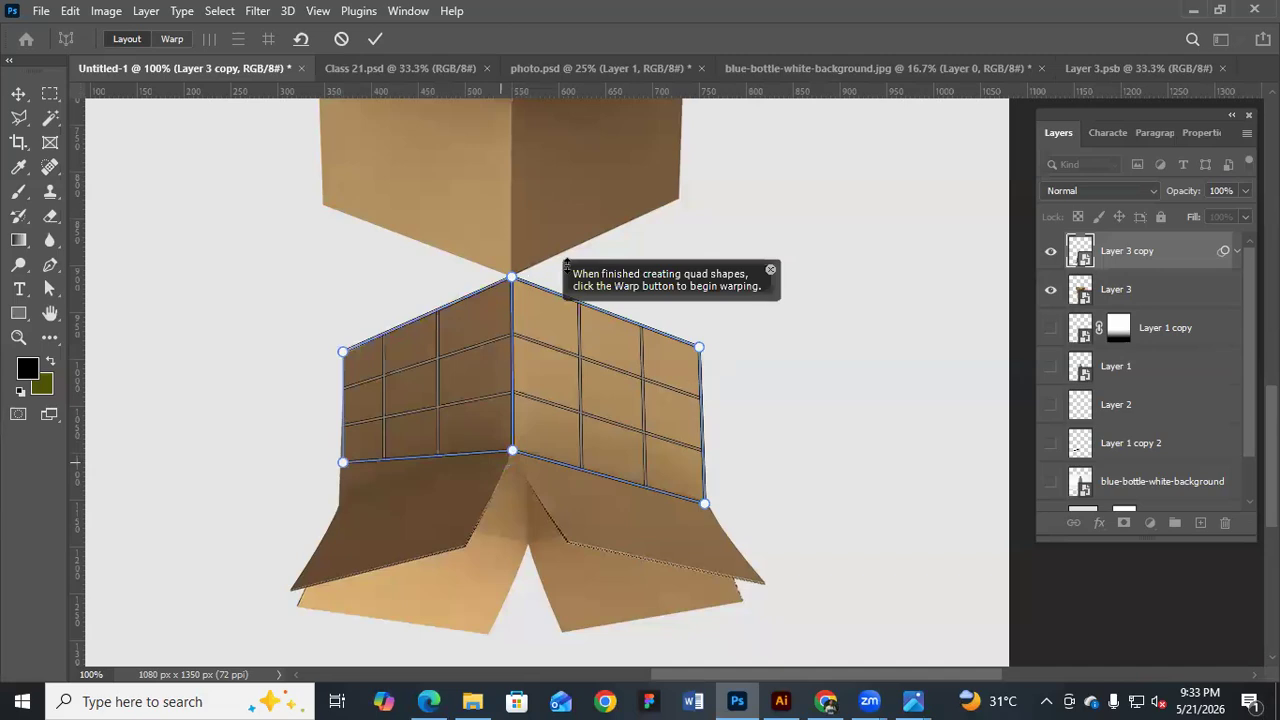
pyautogui.moveTo(343, 462); pyautogui.dragTo(339, 508)
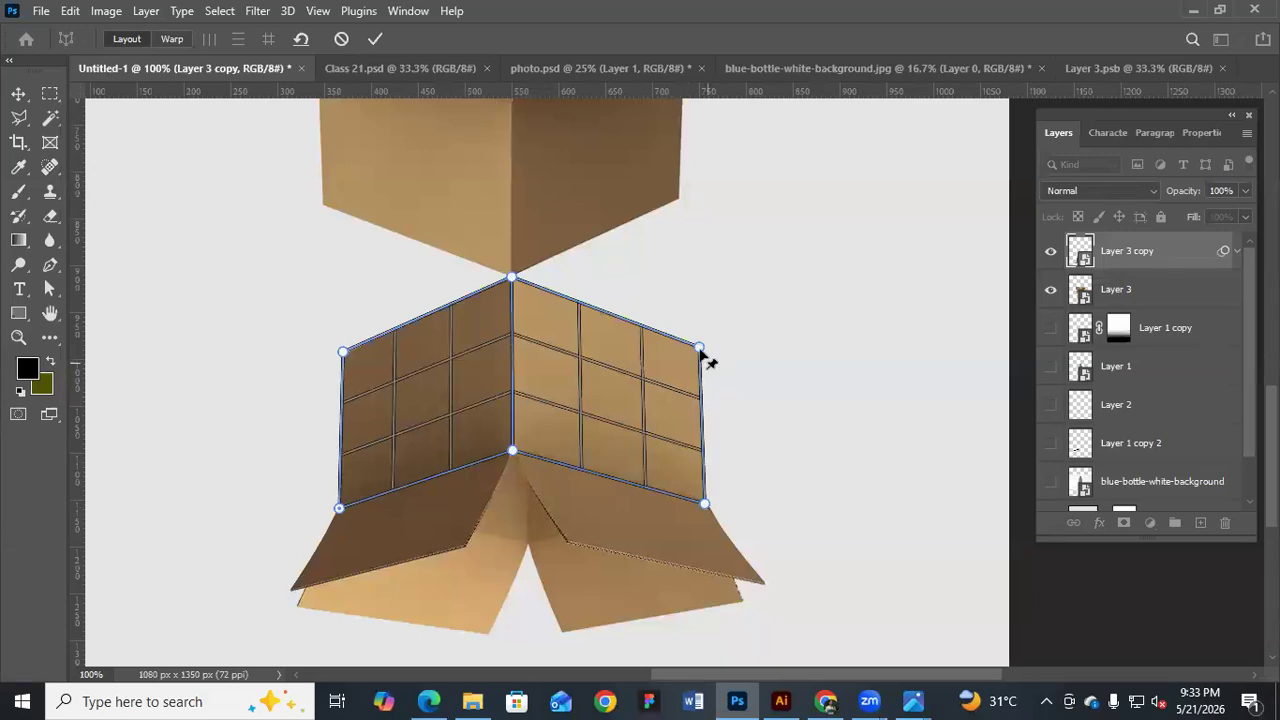
# Warp both planes so the copy's upper edges meet the original box's bottom edges and its sides run vertical, and commit
pyautogui.moveTo(709, 340); pyautogui.dragTo(688, 294)
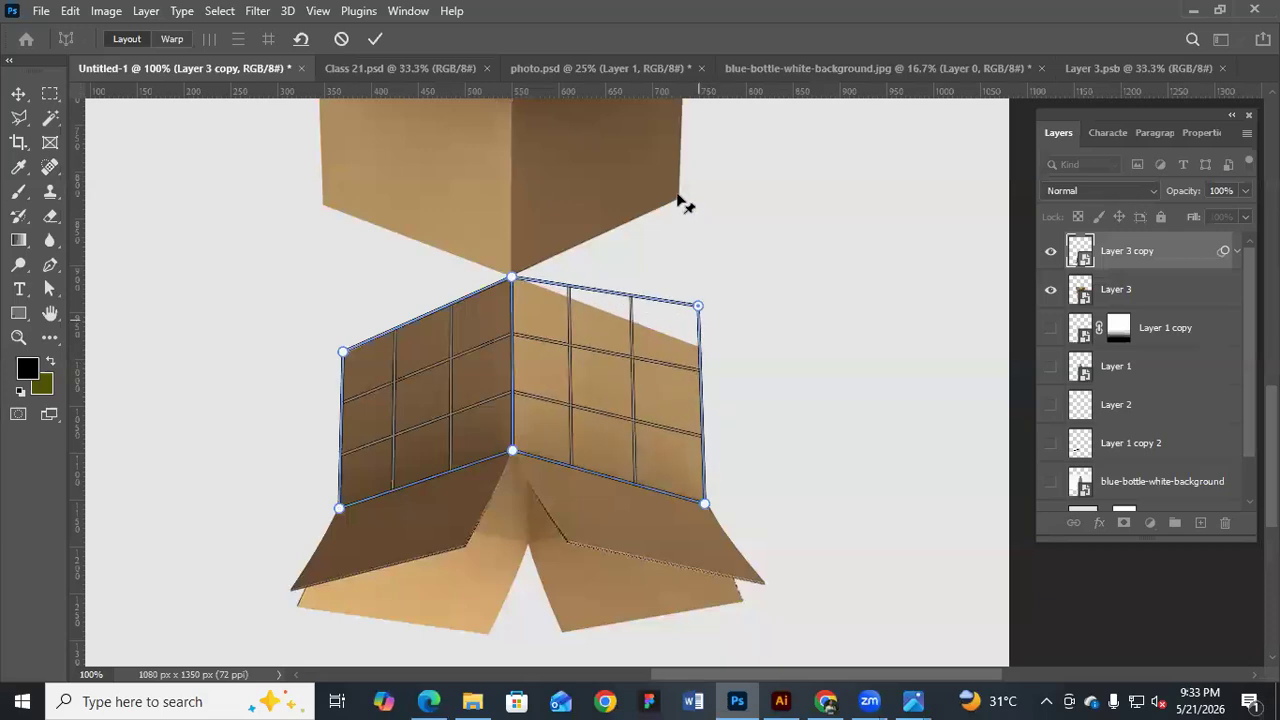
pyautogui.press('w')
pyautogui.moveTo(697, 305); pyautogui.dragTo(680, 211)
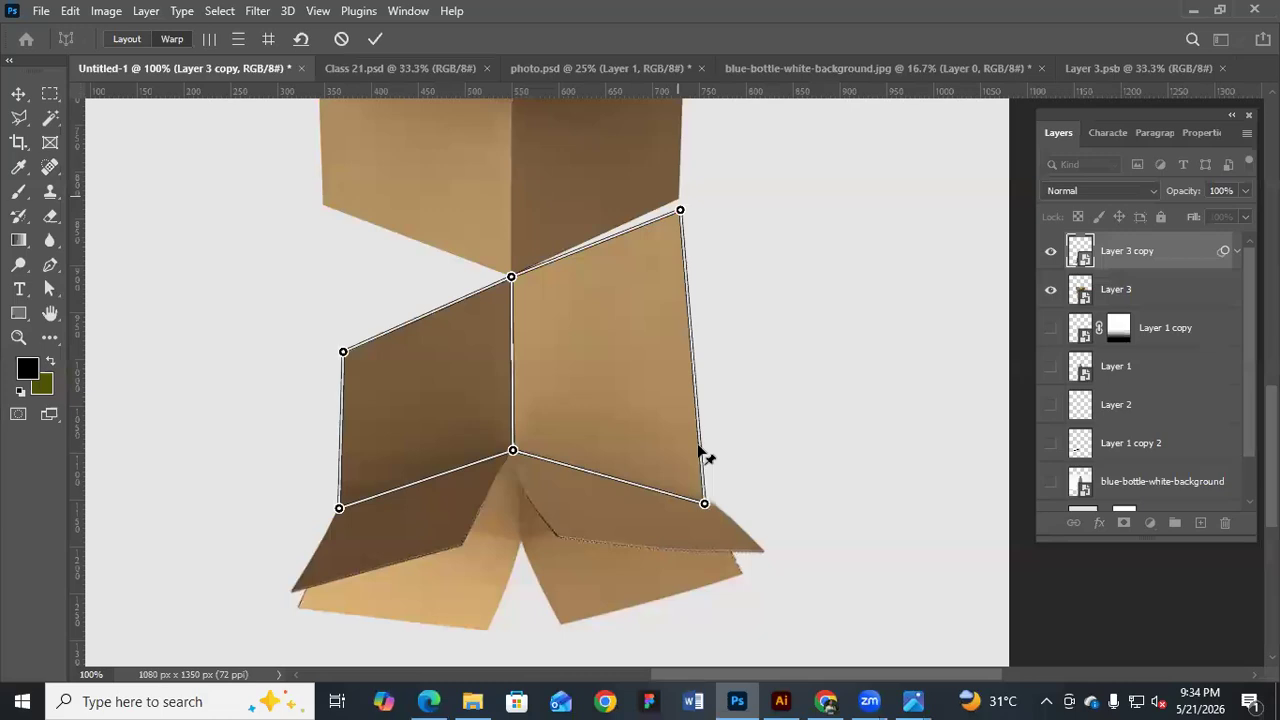
pyautogui.moveTo(340, 340); pyautogui.dragTo(330, 226)
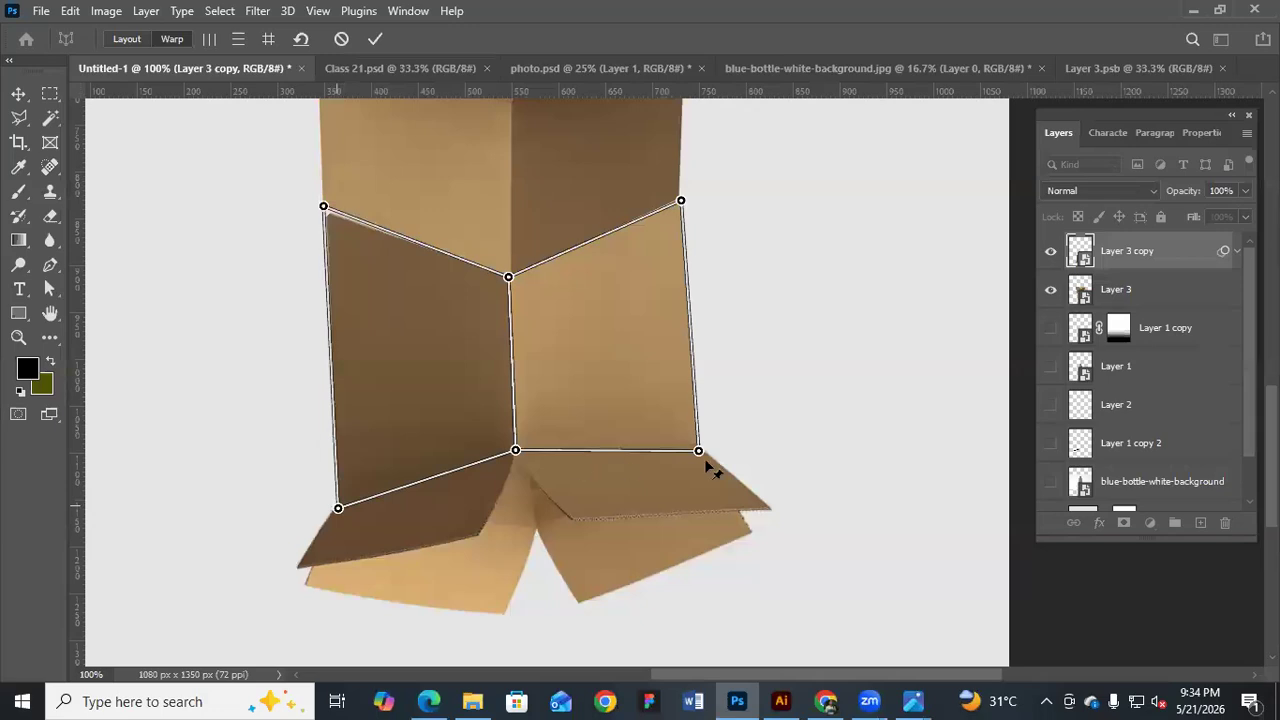
pyautogui.moveTo(698, 450); pyautogui.dragTo(677, 435)
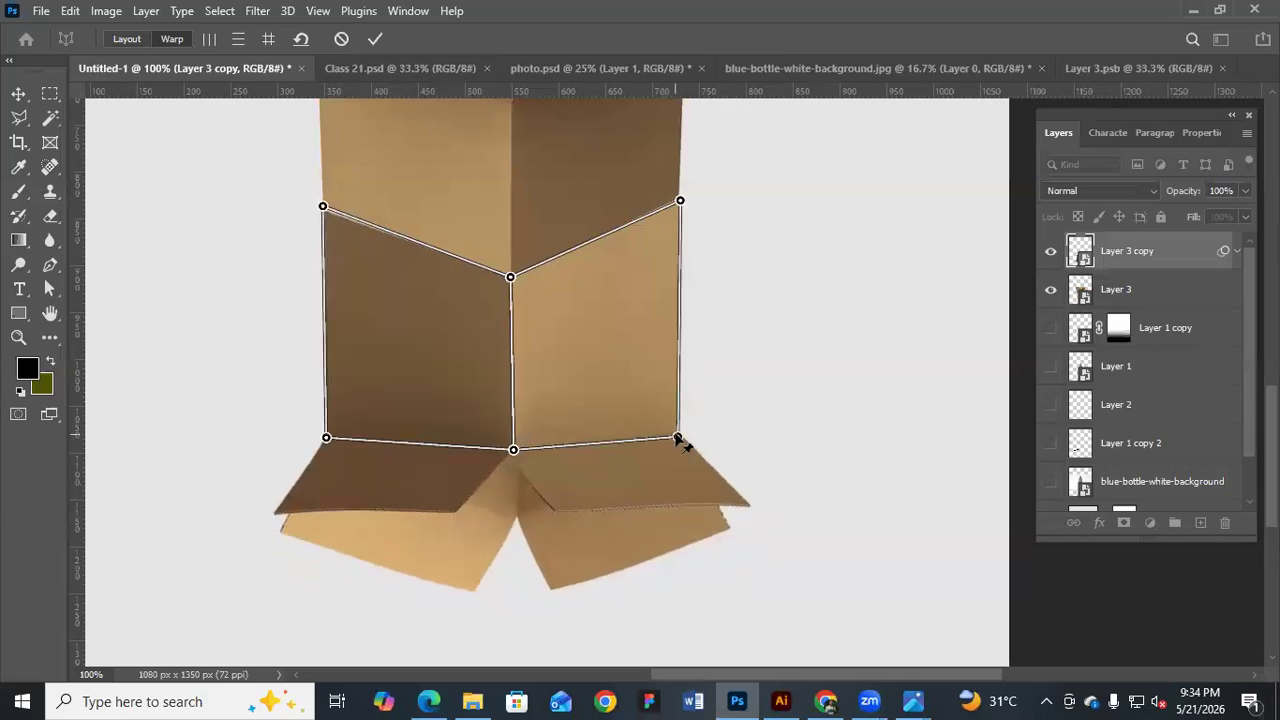
pyautogui.press('Return')
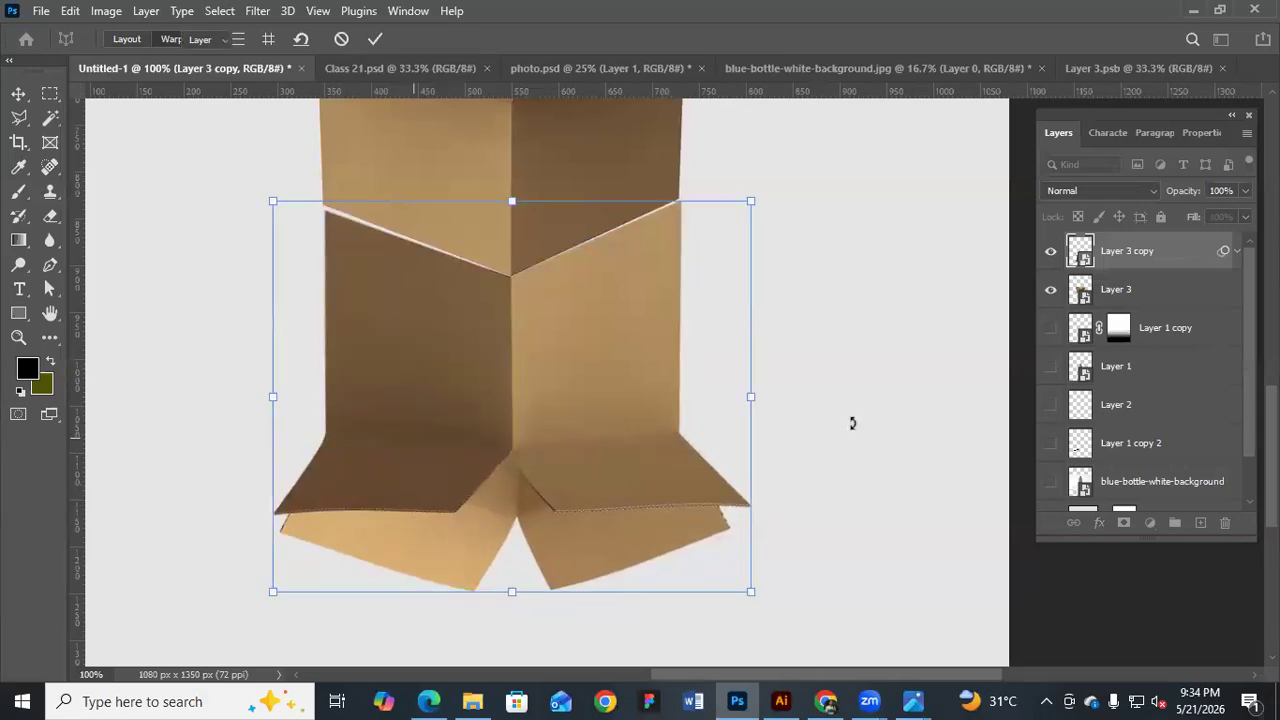
# Add a layer mask to the warped box copy and fade its lower part with upward black-to-transparent gradients
pyautogui.click(1124, 523)
pyautogui.click(18, 240)
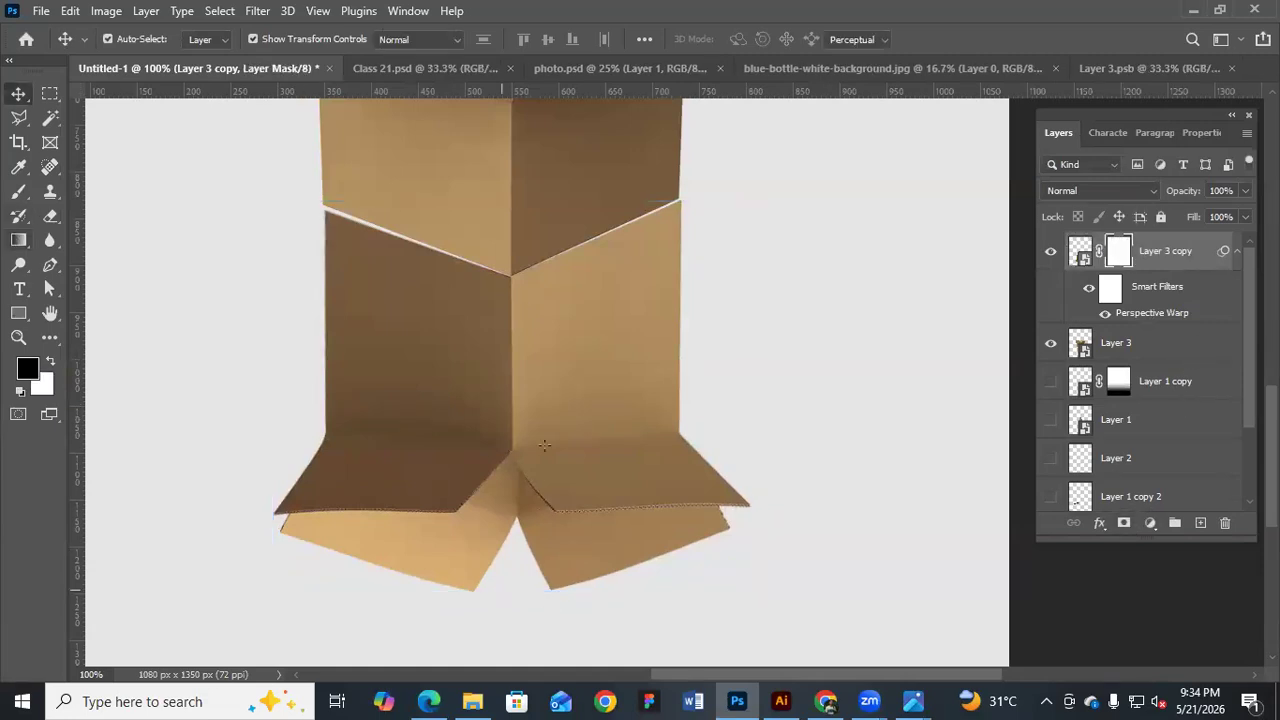
pyautogui.moveTo(502, 590); pyautogui.dragTo(514, 221)
pyautogui.moveTo(534, 577); pyautogui.dragTo(514, 240)
pyautogui.moveTo(491, 537); pyautogui.dragTo(494, 343)
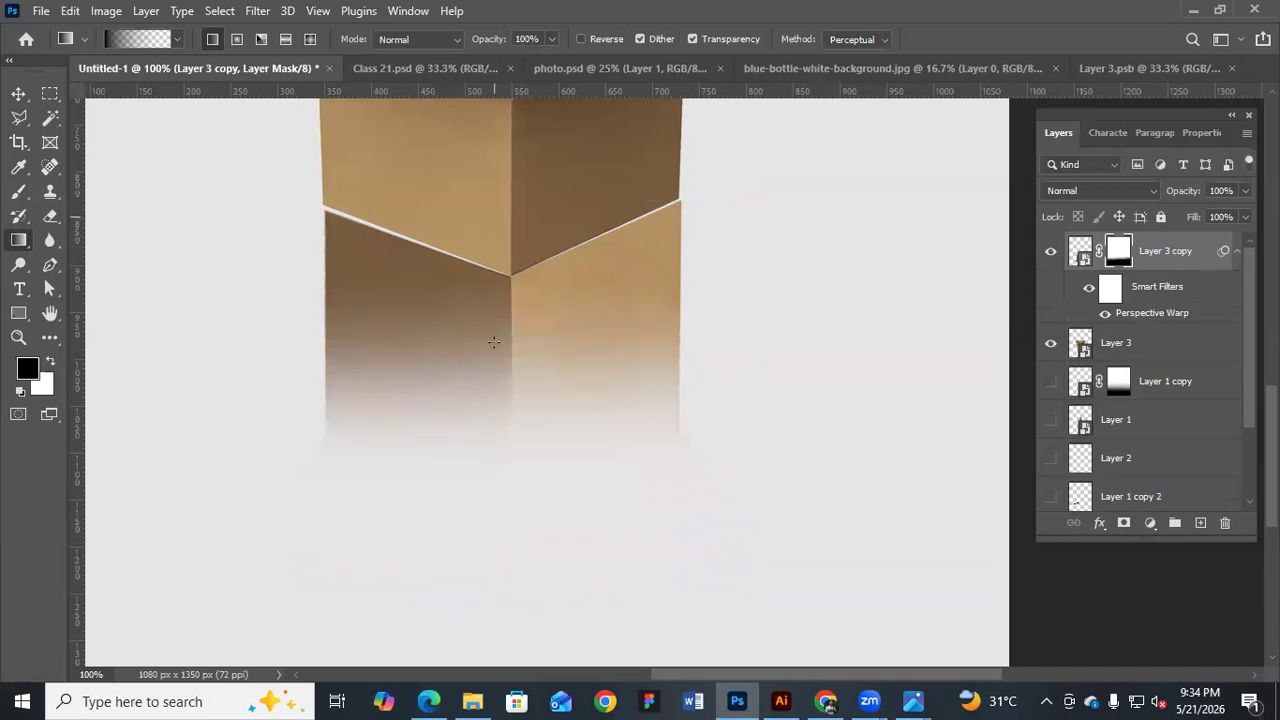
# Select the reflection layer and lower its opacity to 59%
pyautogui.press('v')
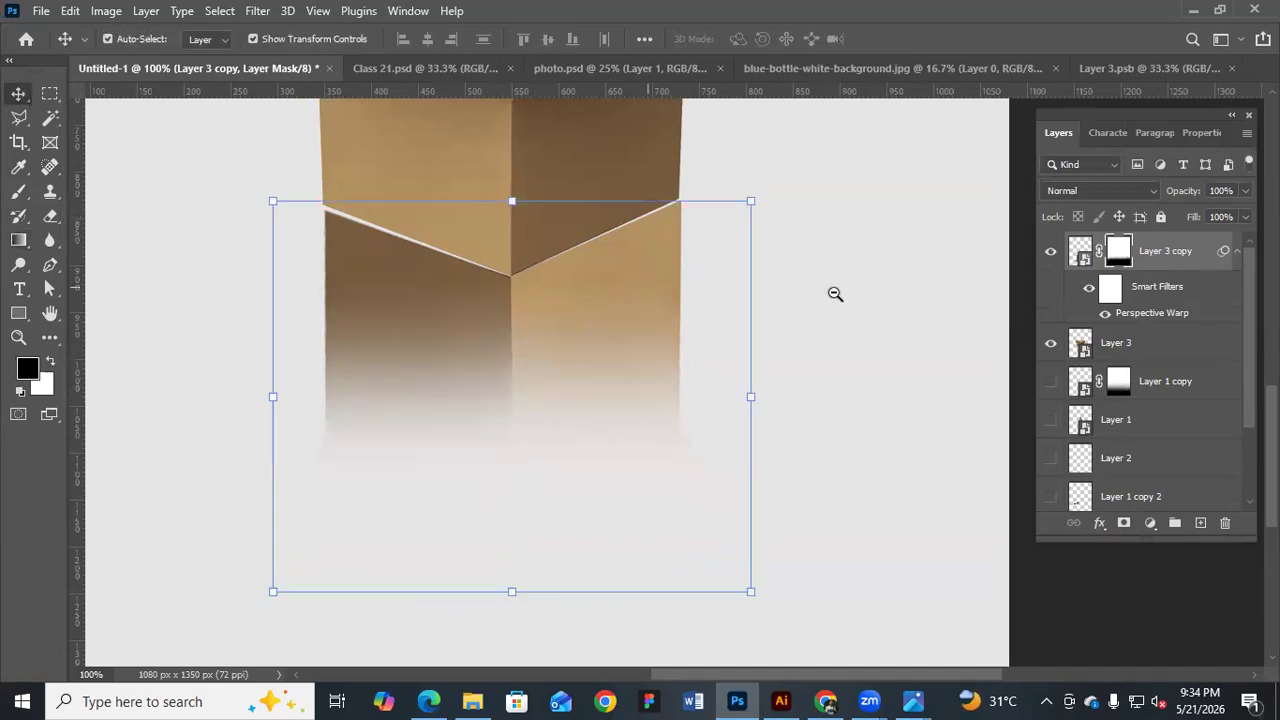
pyautogui.hotkey('ctrl', '-')
pyautogui.hotkey('ctrl', '-')
pyautogui.hotkey('ctrl', '-')
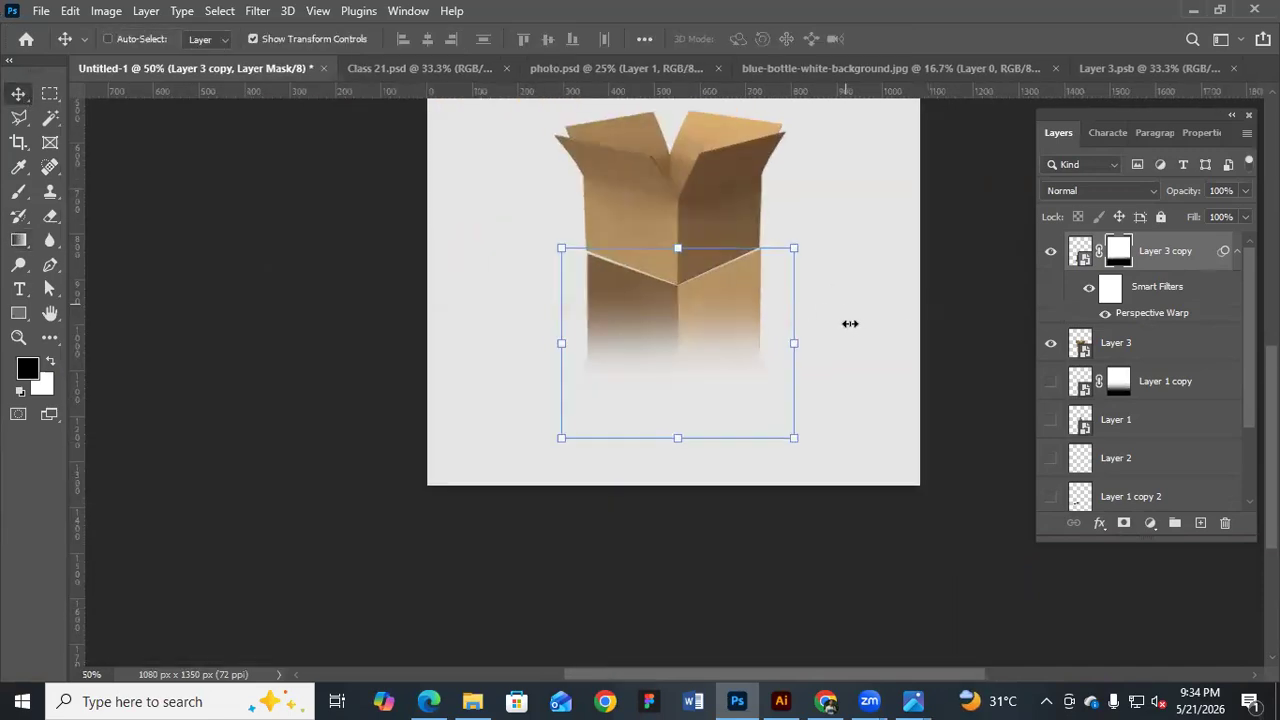
pyautogui.scroll(-1, 849, 323)
pyautogui.click(910, 328)
pyautogui.click(888, 321)
pyautogui.click(894, 321)
pyautogui.moveTo(849, 299); pyautogui.dragTo(825, 321)
pyautogui.click(733, 329)
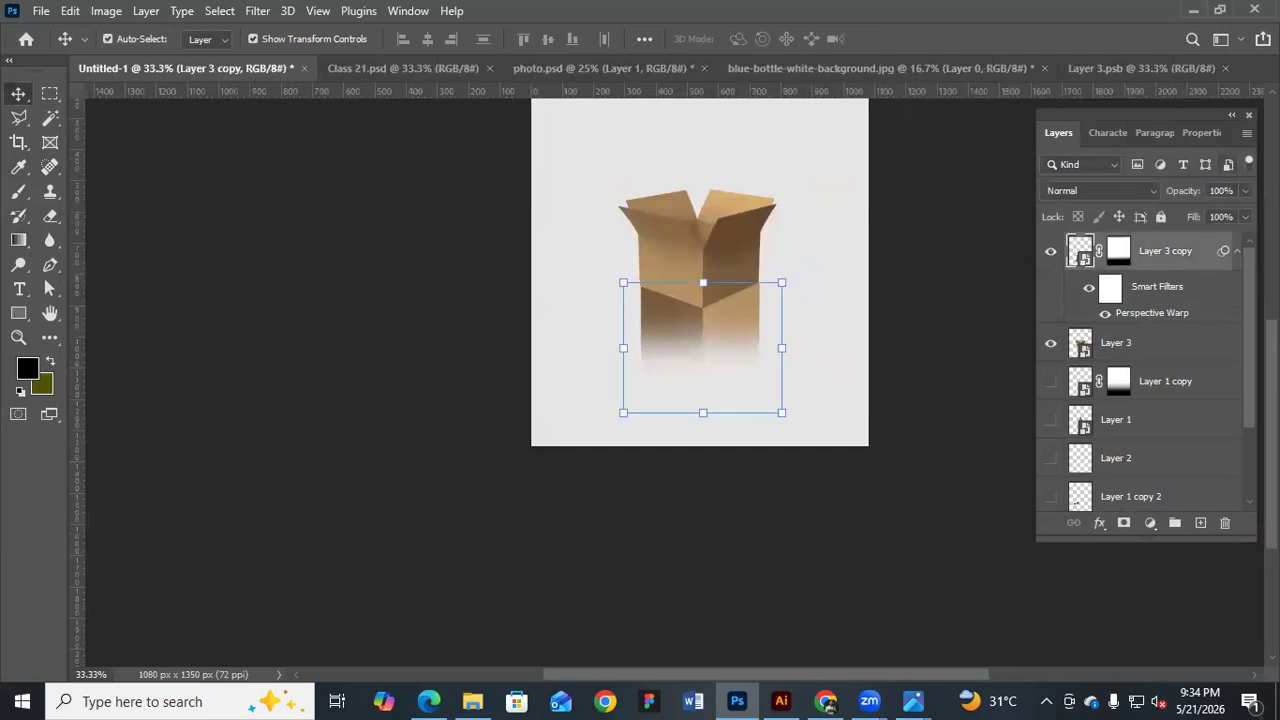
pyautogui.click(1245, 190)
pyautogui.moveTo(1246, 213); pyautogui.dragTo(1218, 213)
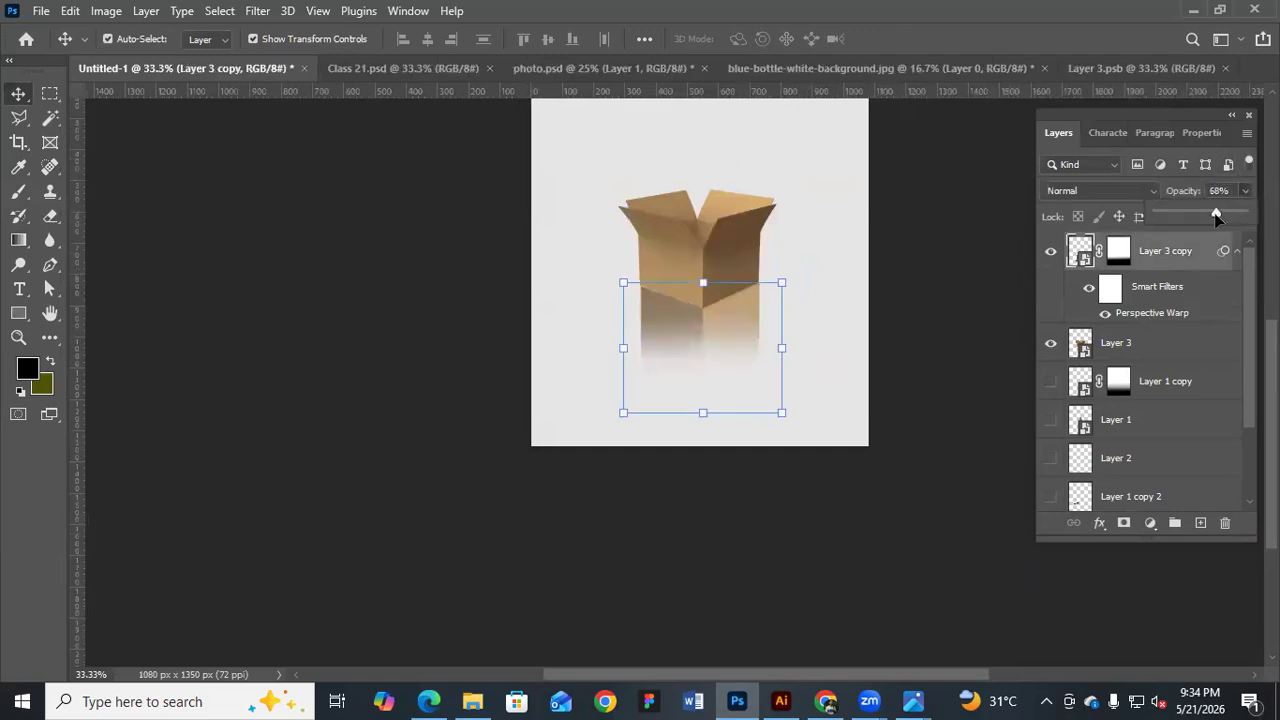
pyautogui.click(924, 386)
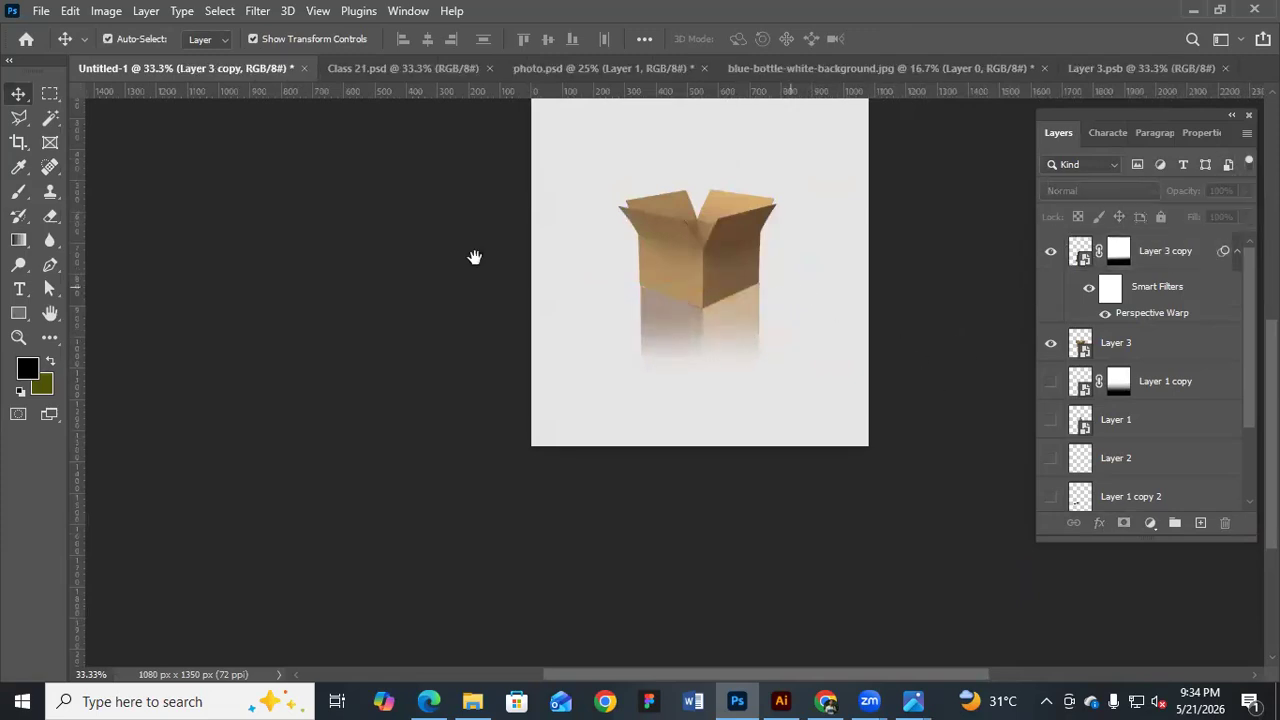
# Move the box and its reflection together up by about 111 px, and hide both layers
pyautogui.moveTo(475, 257); pyautogui.dragTo(428, 338)
pyautogui.click(678, 430)
pyautogui.moveTo(655, 339); pyautogui.dragTo(651, 302)
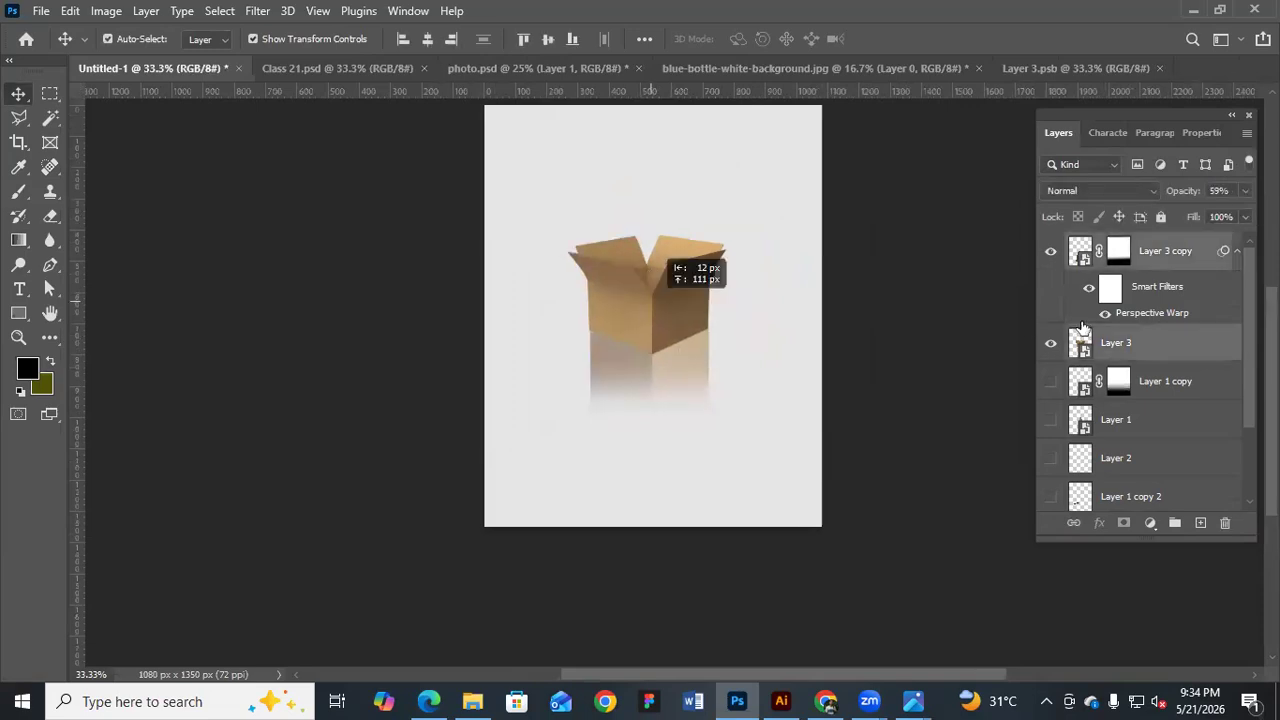
pyautogui.click(1050, 252)
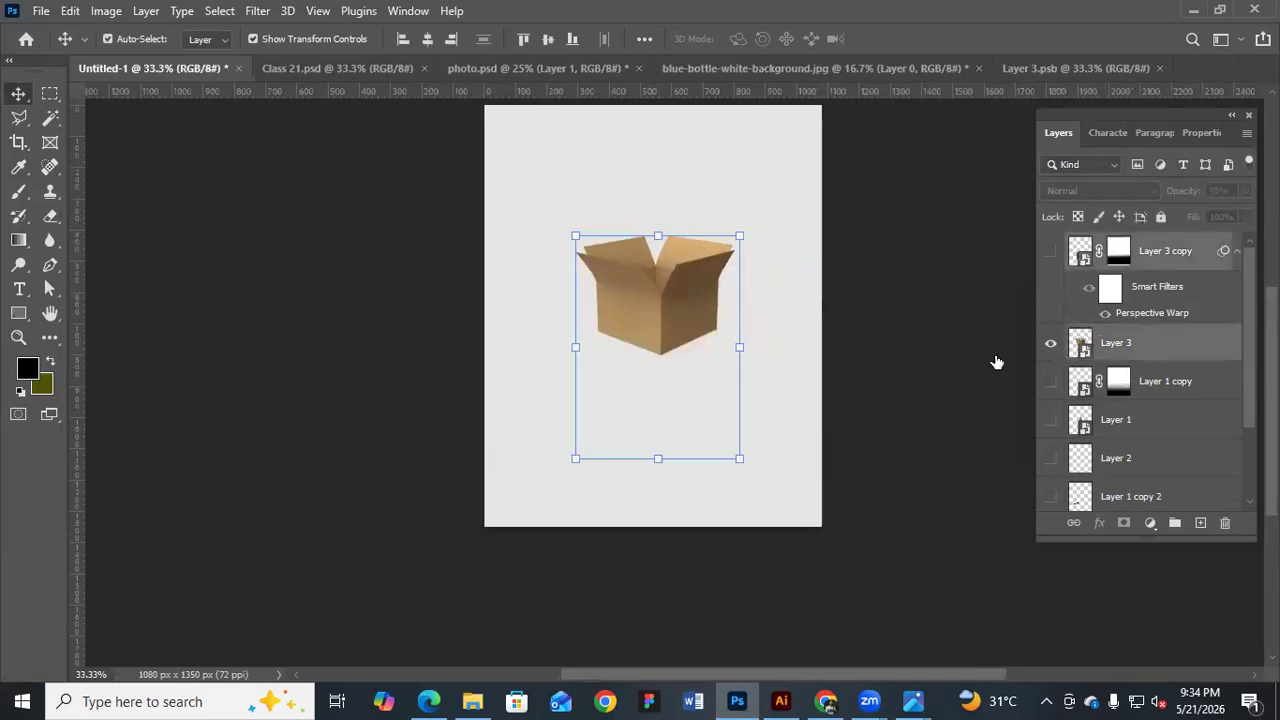
pyautogui.click(853, 308)
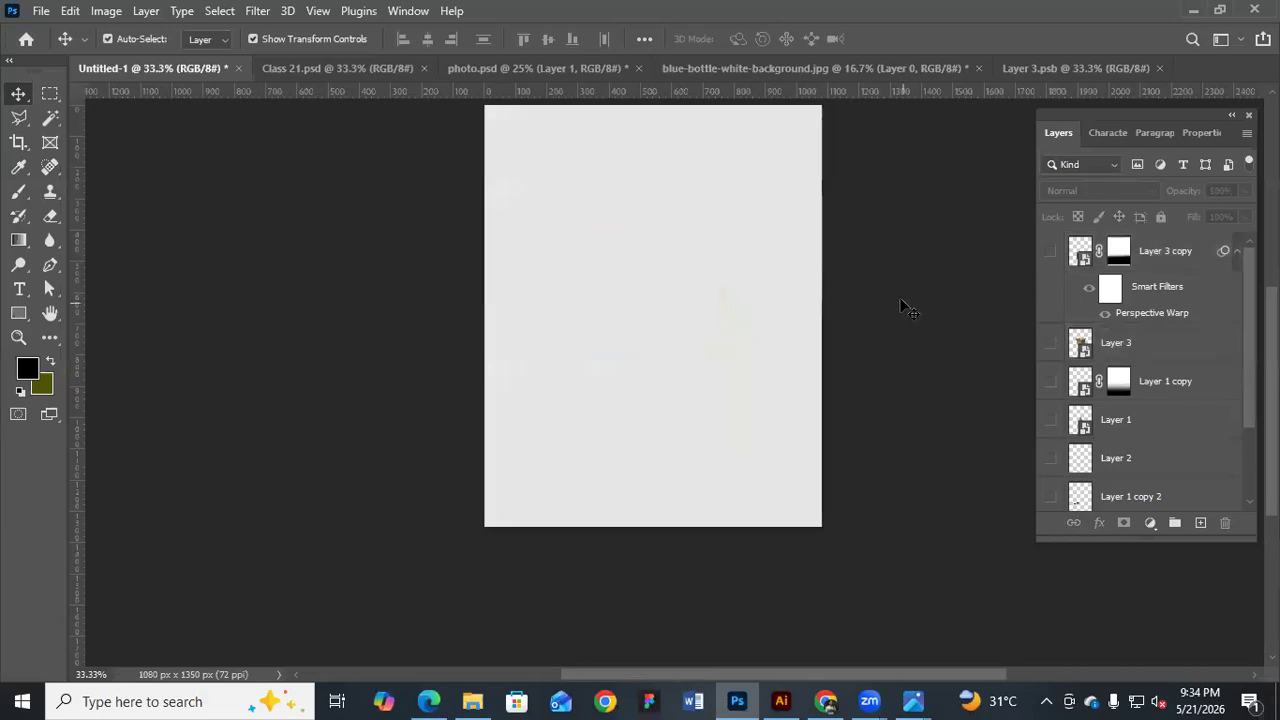
pyautogui.click(1149, 524)
pyautogui.click(1153, 211)
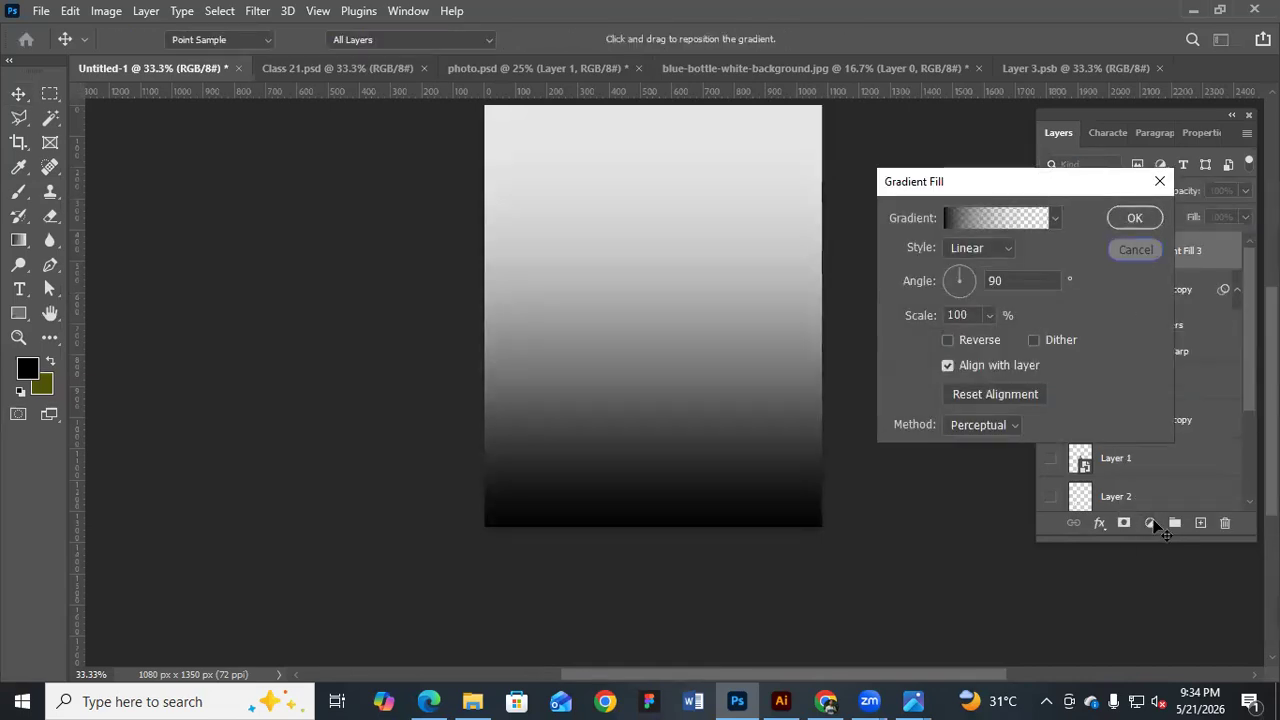
pyautogui.click(1134, 249)
# Add a Solid Color fill layer in a very dark blue with a hue of 237°
pyautogui.click(1180, 196)
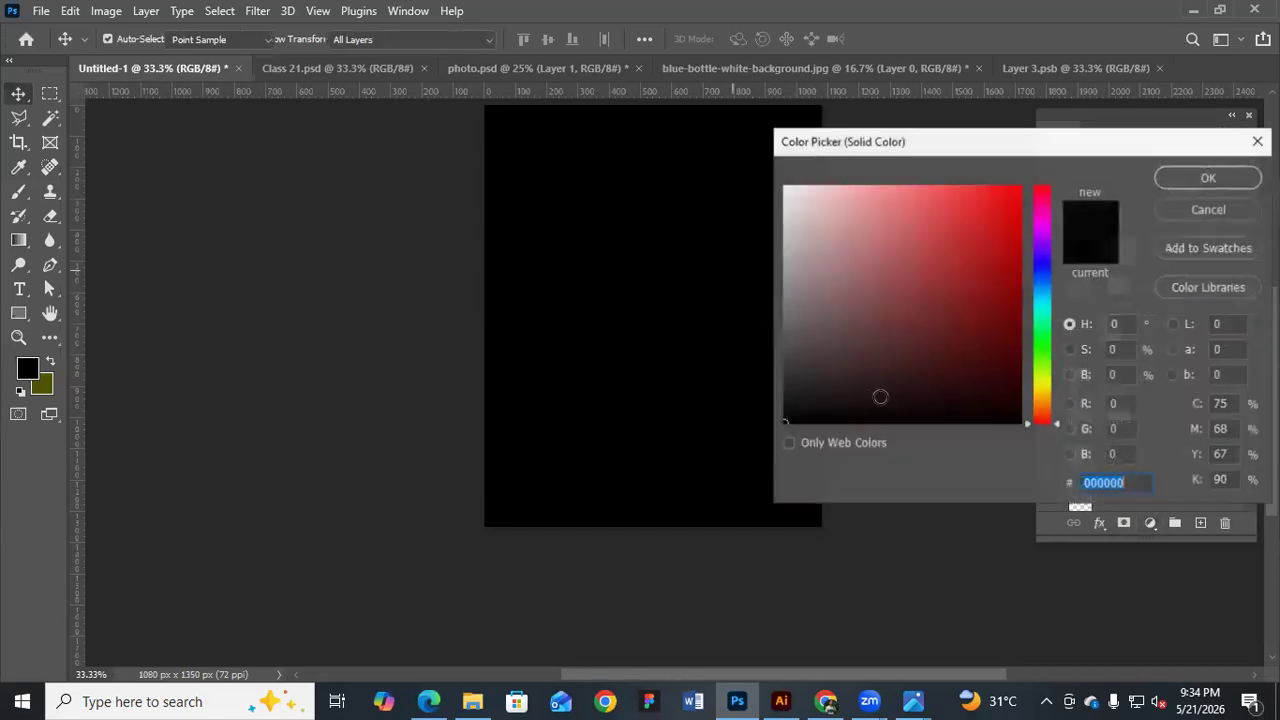
pyautogui.click(1042, 266)
pyautogui.click(870, 399)
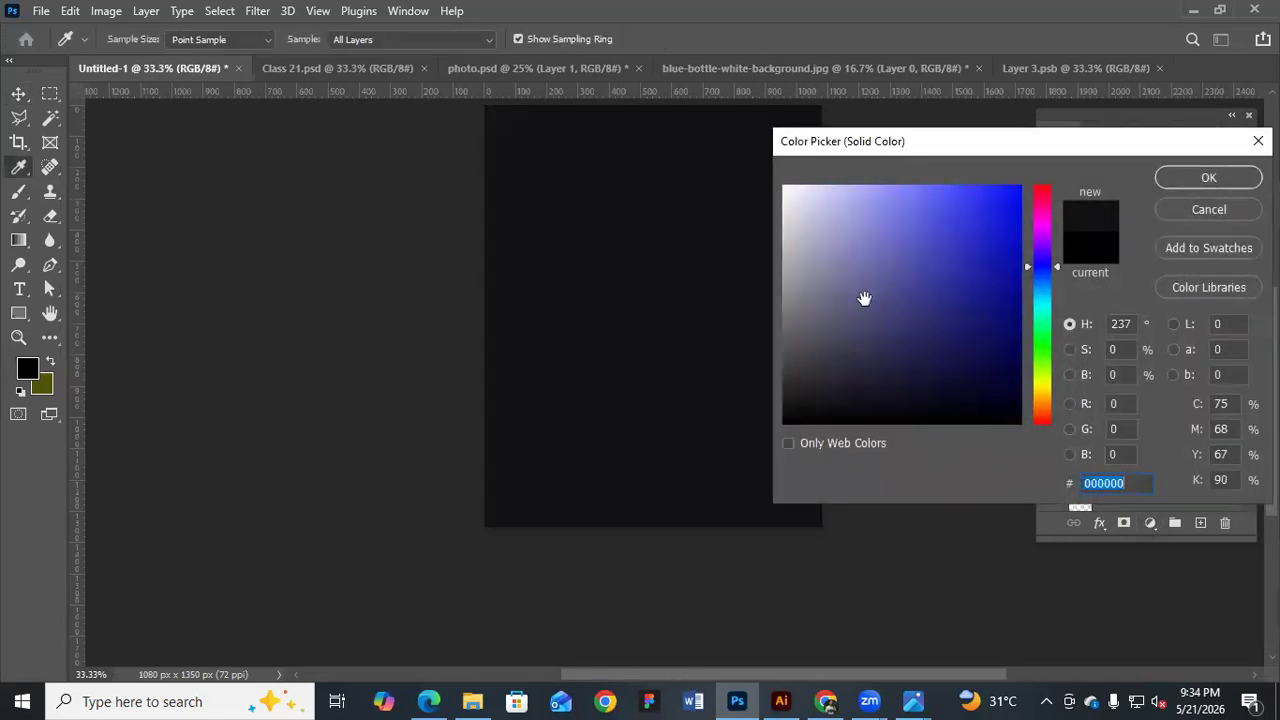
pyautogui.click(1189, 178)
pyautogui.click(1161, 218)
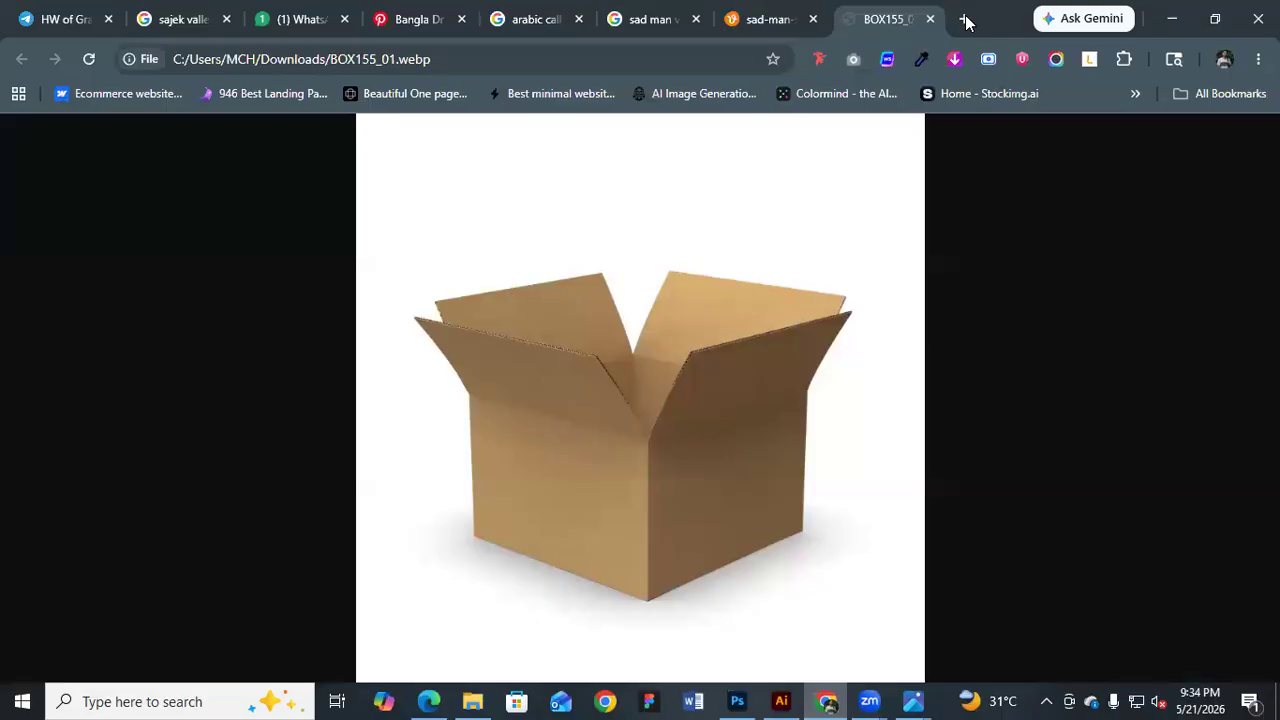
# Switch to Chrome and search Google for "shoe png" in a new tab
pyautogui.click(964, 19)
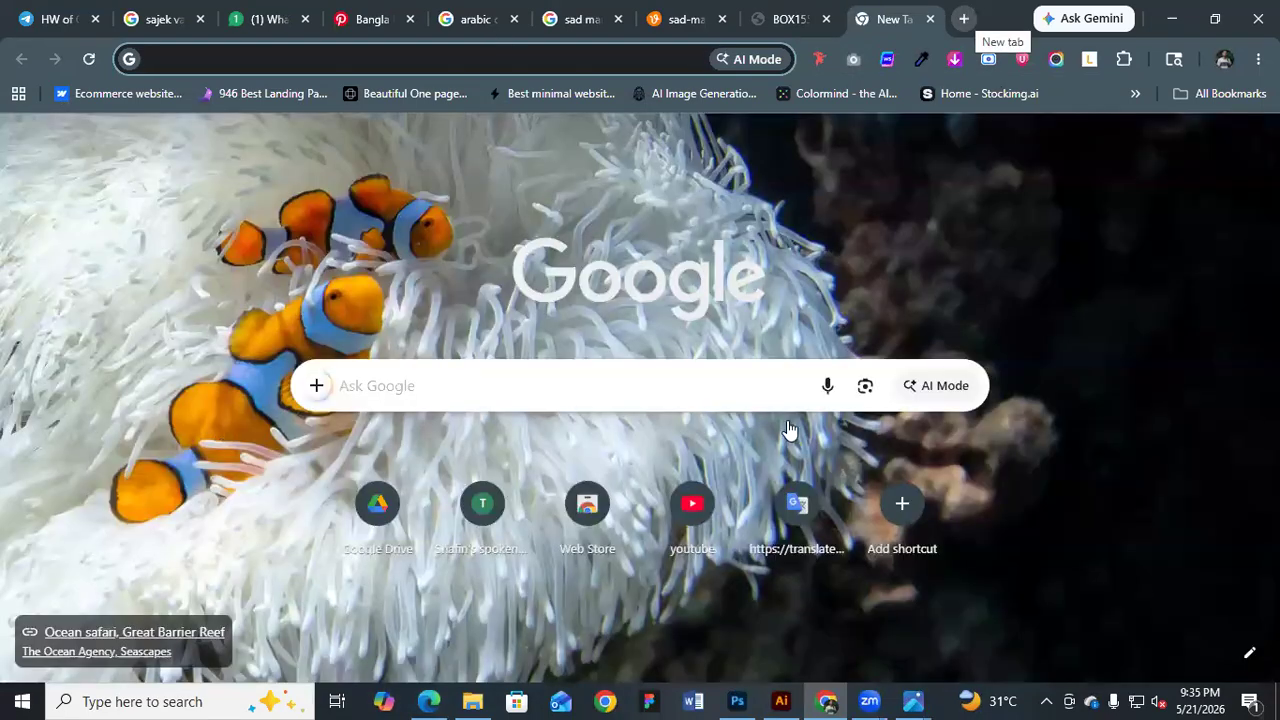
pyautogui.write('shoe png')
pyautogui.press('Return')
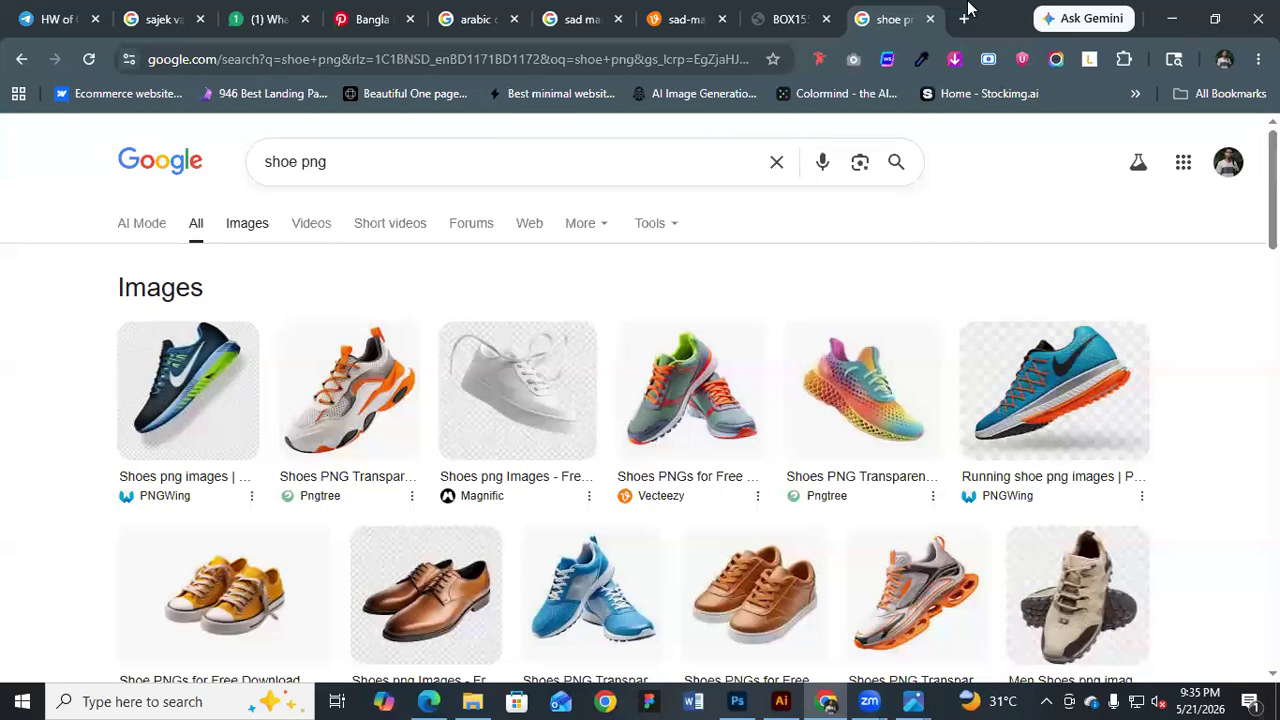
# View the grey and orange Pngtree sneaker image and its source page, and close their tabs to return to the image results
pyautogui.click(357, 430)
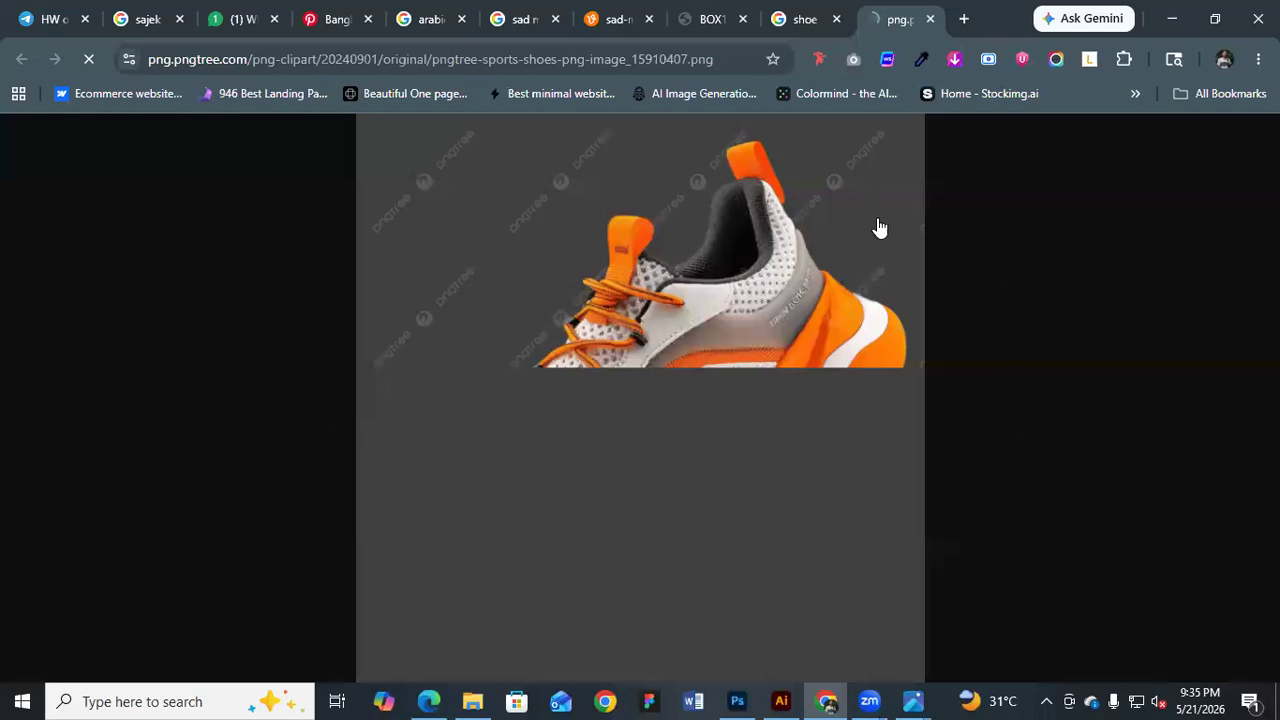
pyautogui.click(797, 19)
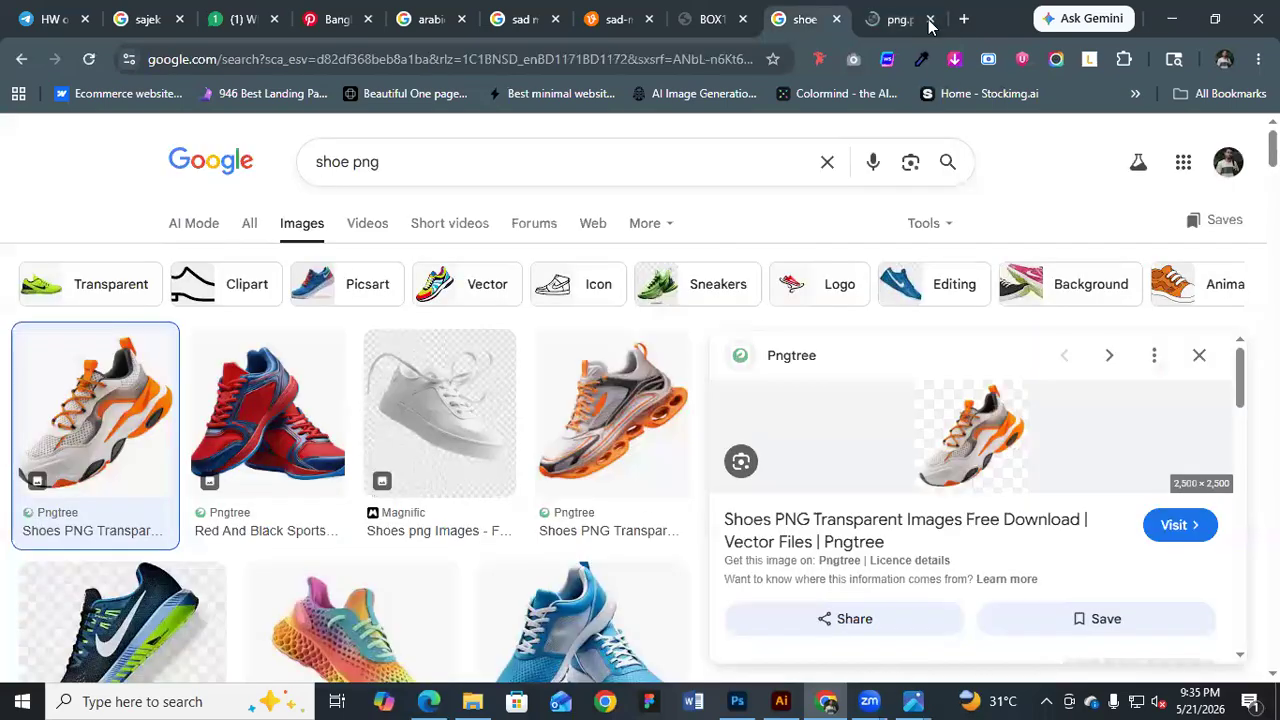
pyautogui.click(970, 437)
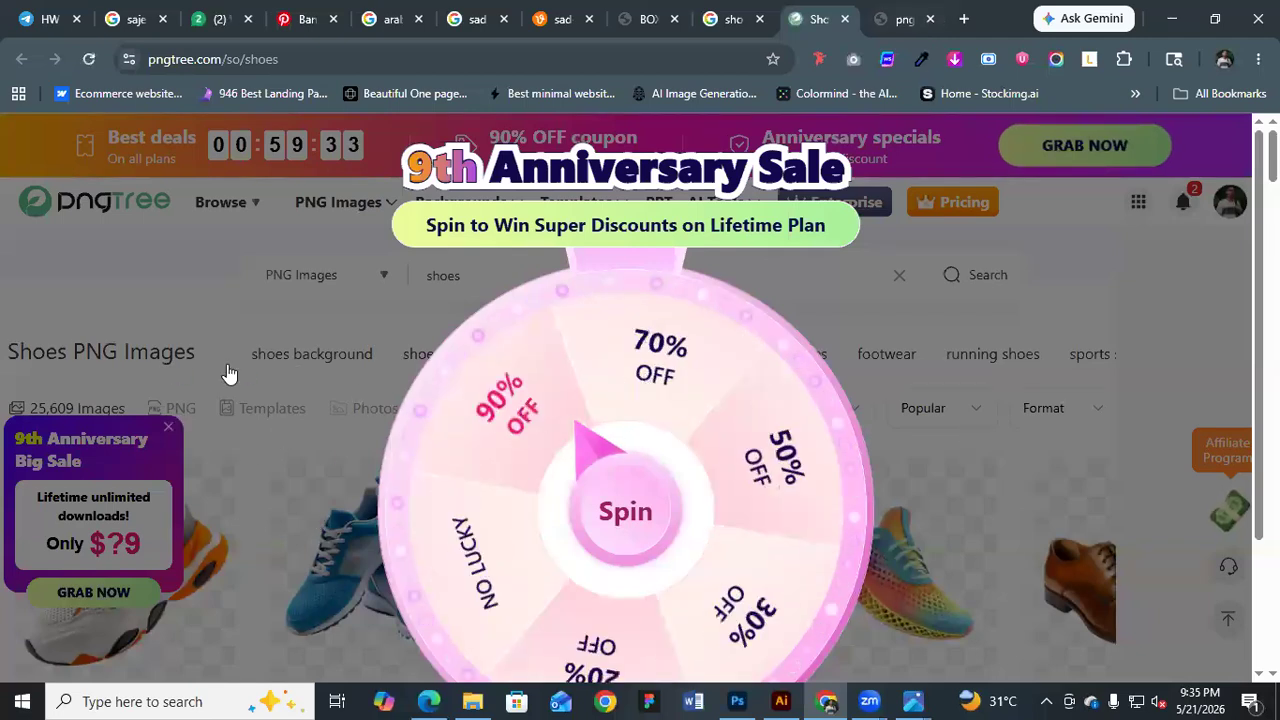
pyautogui.hotkey('ctrl', 'w')
pyautogui.hotkey('ctrl', 'w')
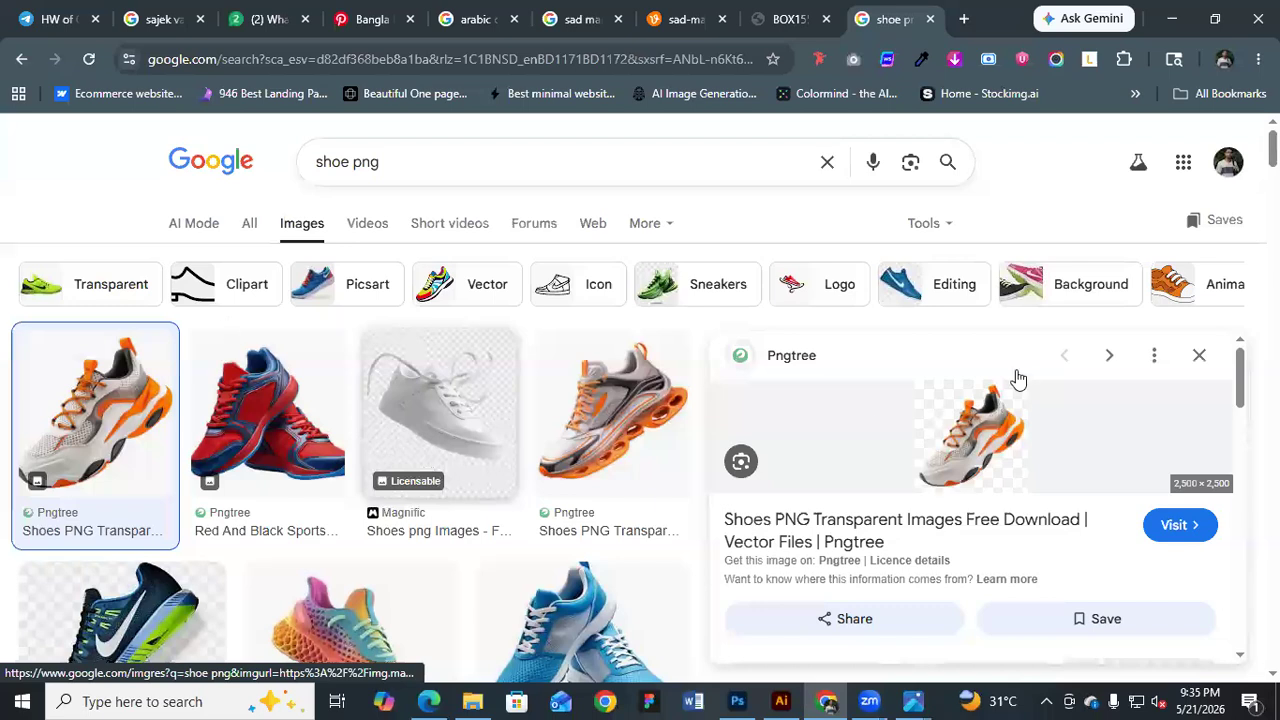
# View the blue Nike sneaker image from PNGEgg and its source page, and close their tabs to return to the image results
pyautogui.scroll(-3, 838, 483)
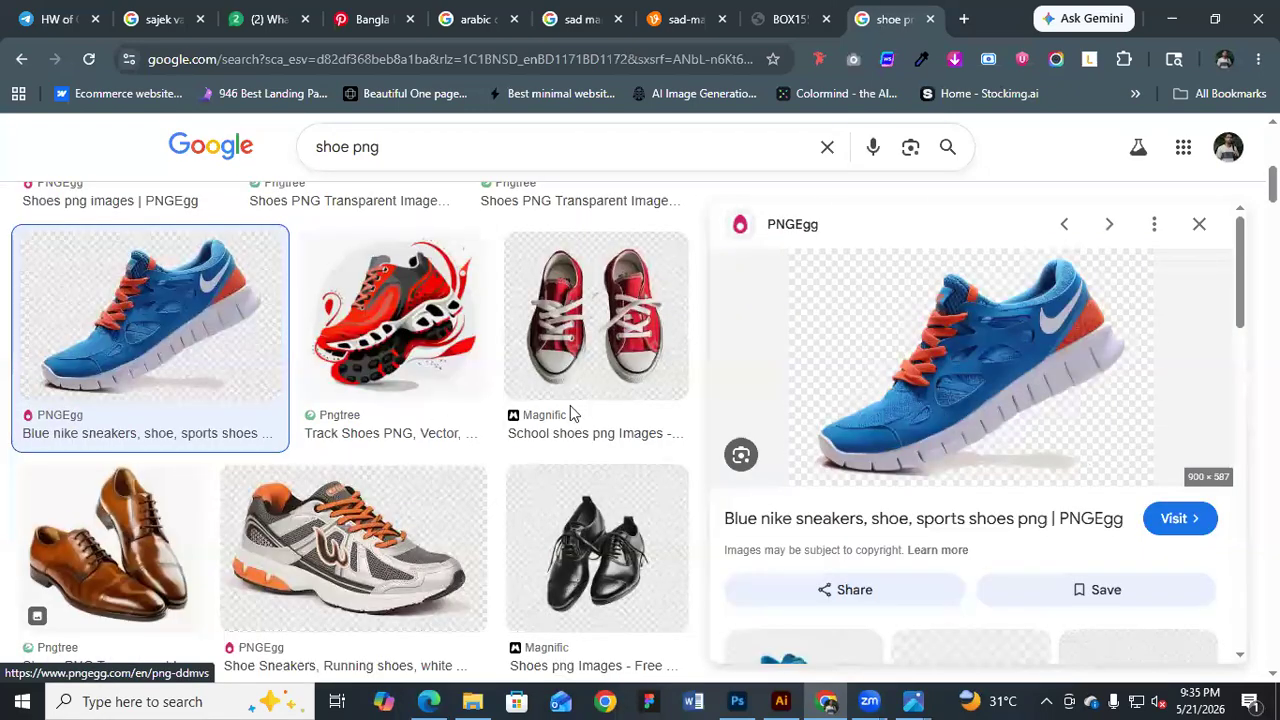
pyautogui.click(714, 400)
pyautogui.rightClick(594, 374)
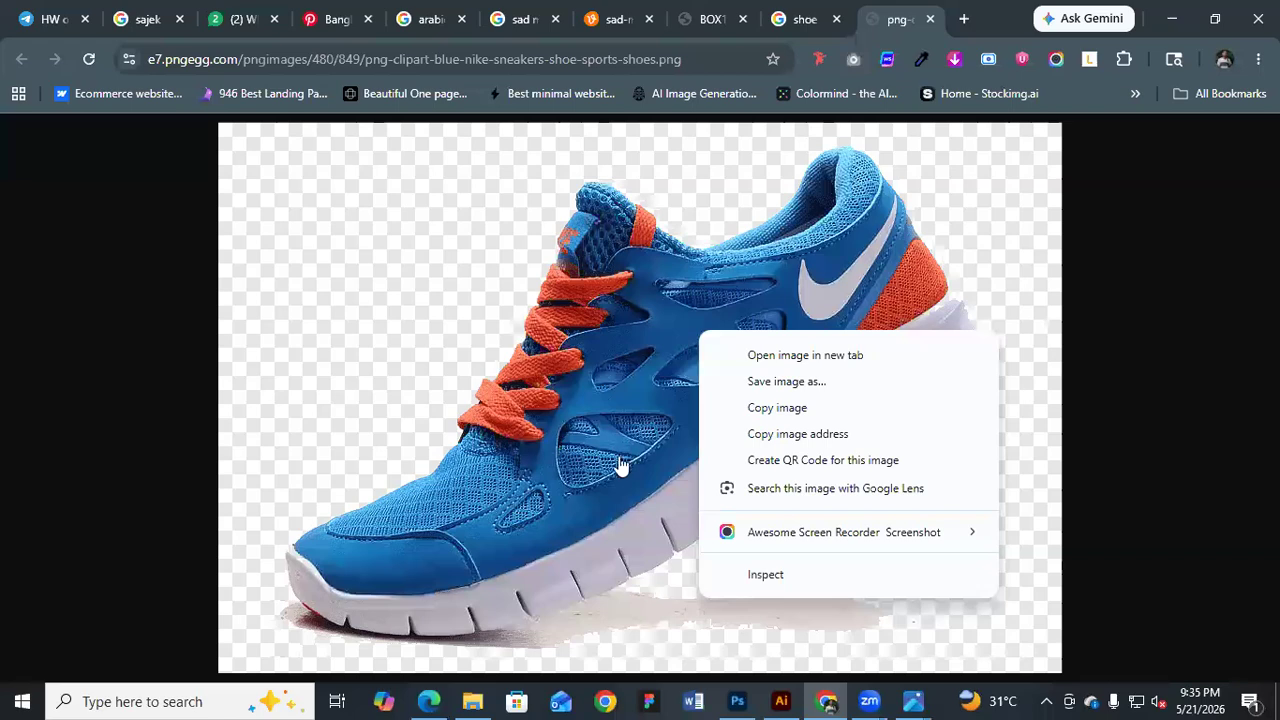
pyautogui.click(766, 357)
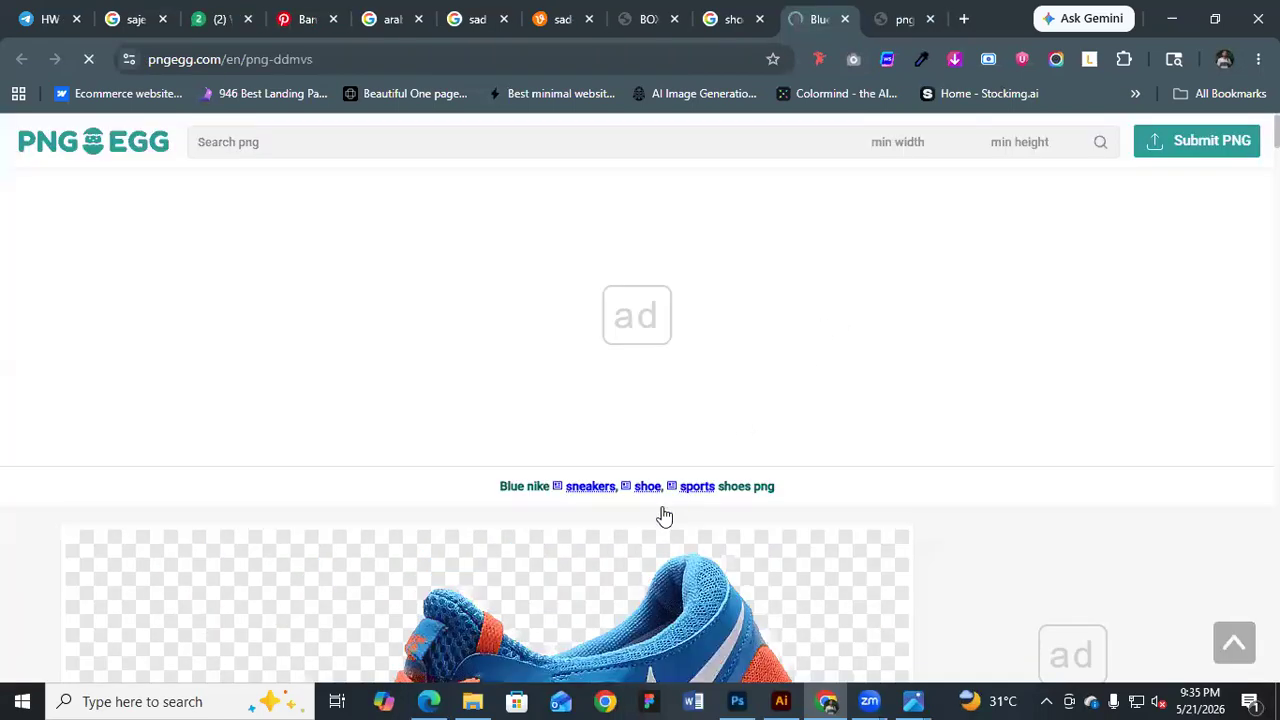
pyautogui.scroll(-4, 669, 471)
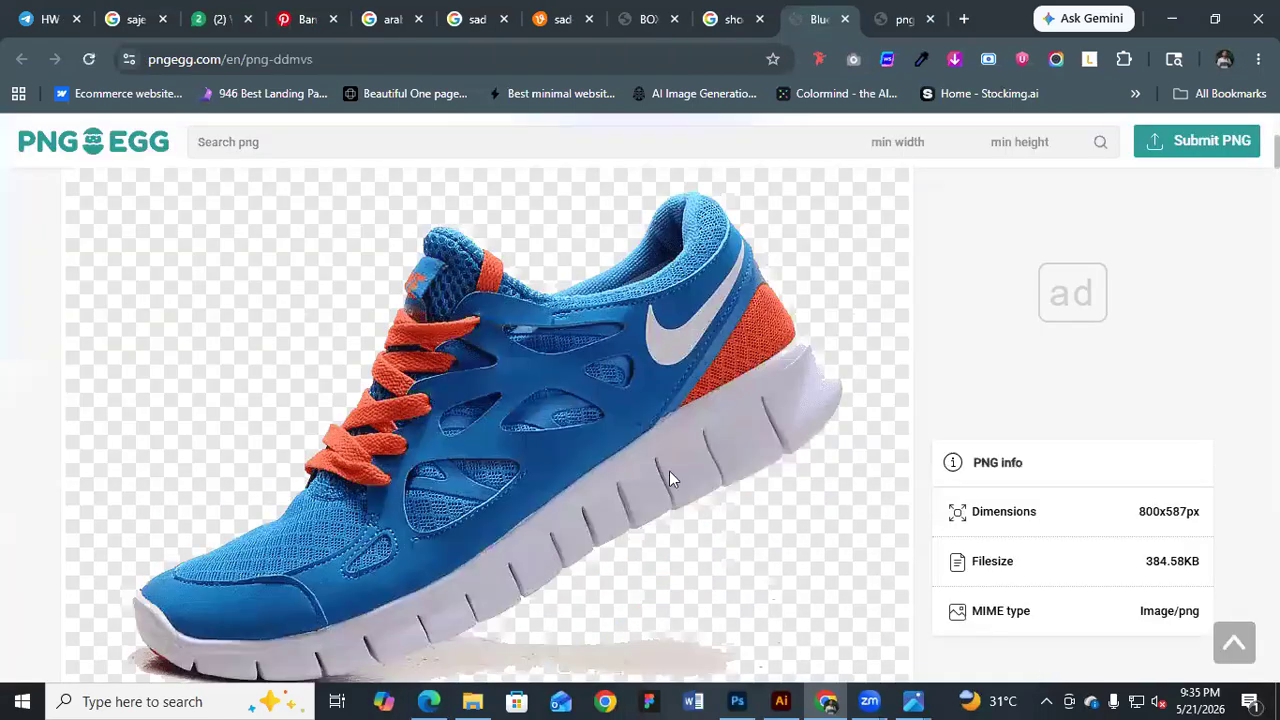
pyautogui.scroll(-4, 760, 450)
pyautogui.click(840, 304)
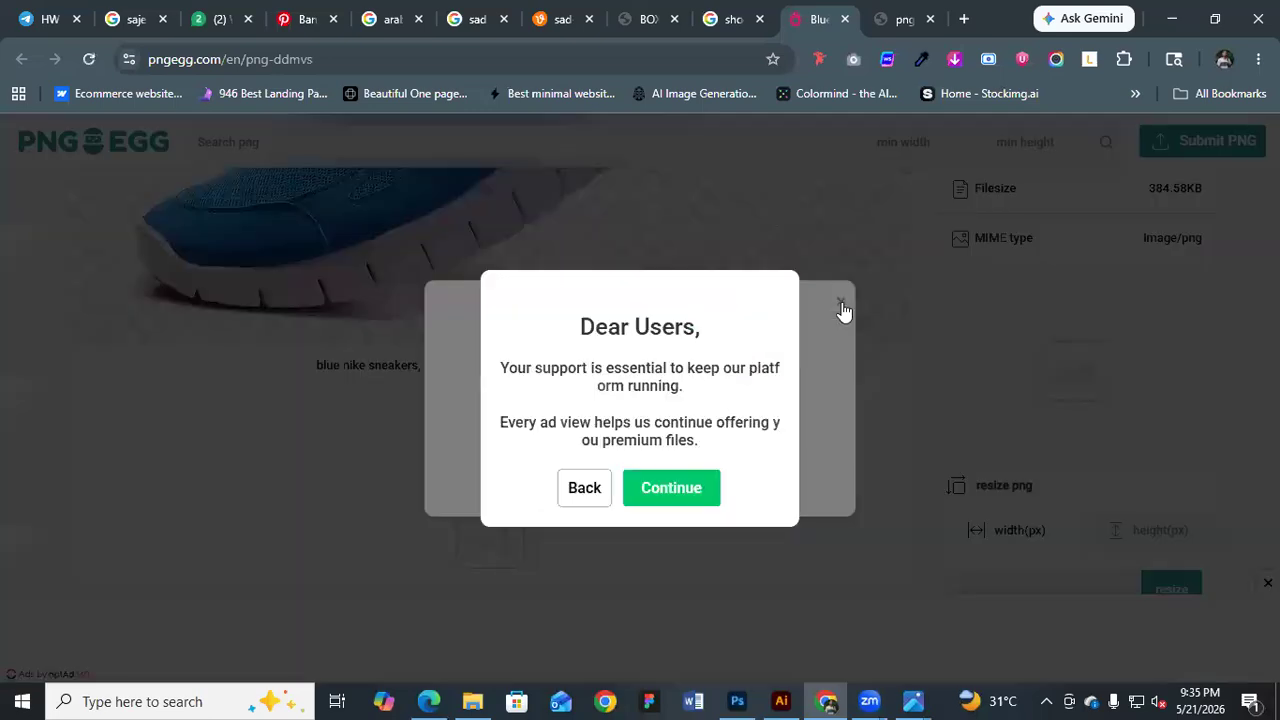
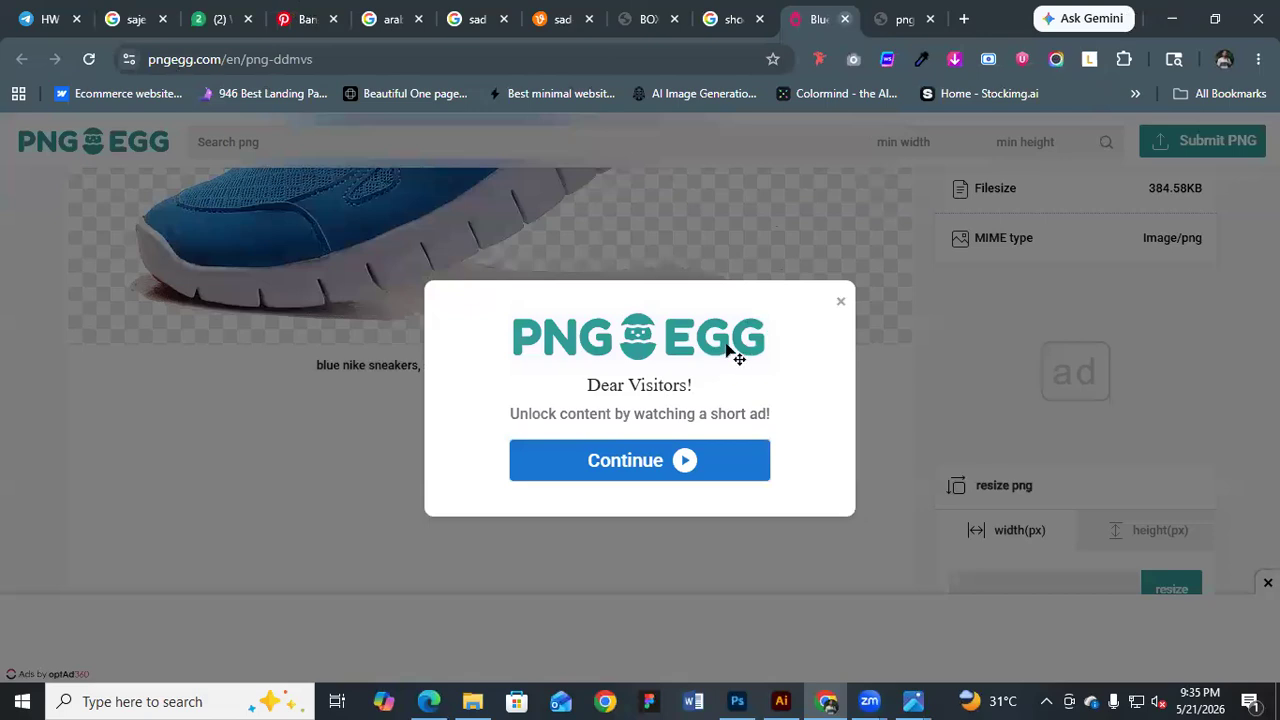
pyautogui.hotkey('ctrl', 'w')
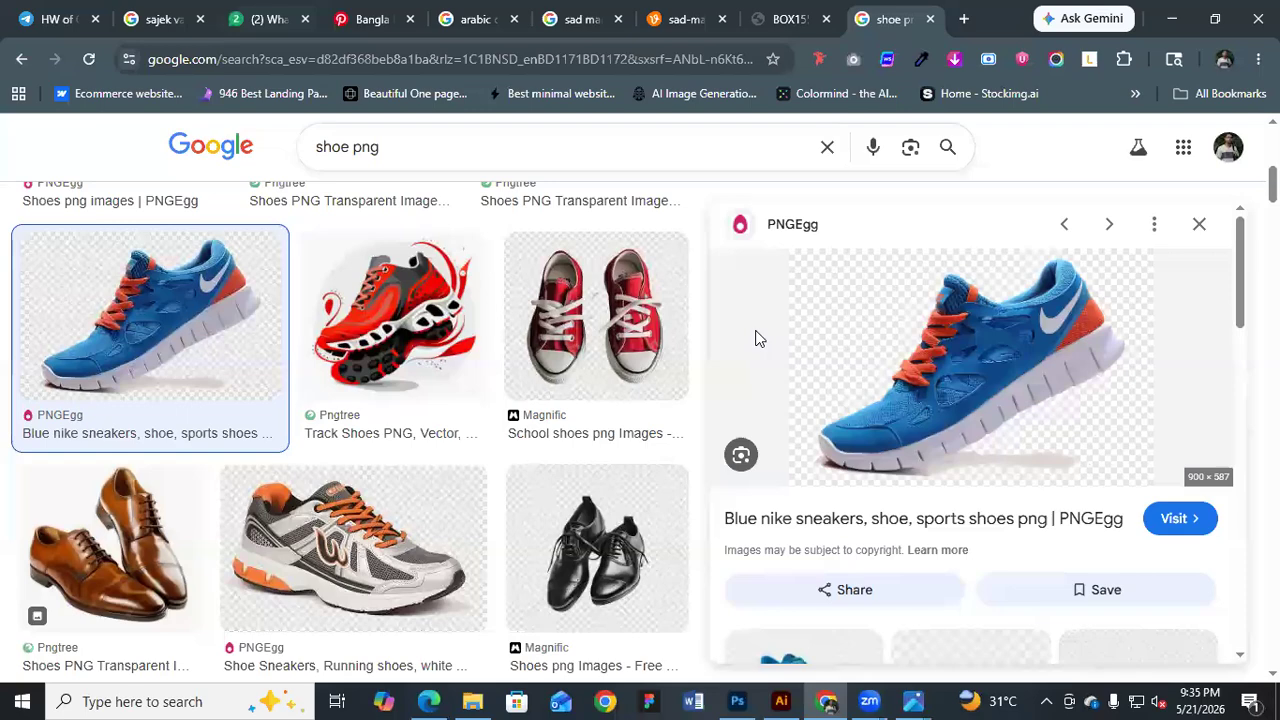
# Switch to the Downloads folder in File Explorer and place the one-black-sneaker-shoe-isolated-white image in the Untitled-1 Photoshop document
pyautogui.hotkey('alt', 'Tab')
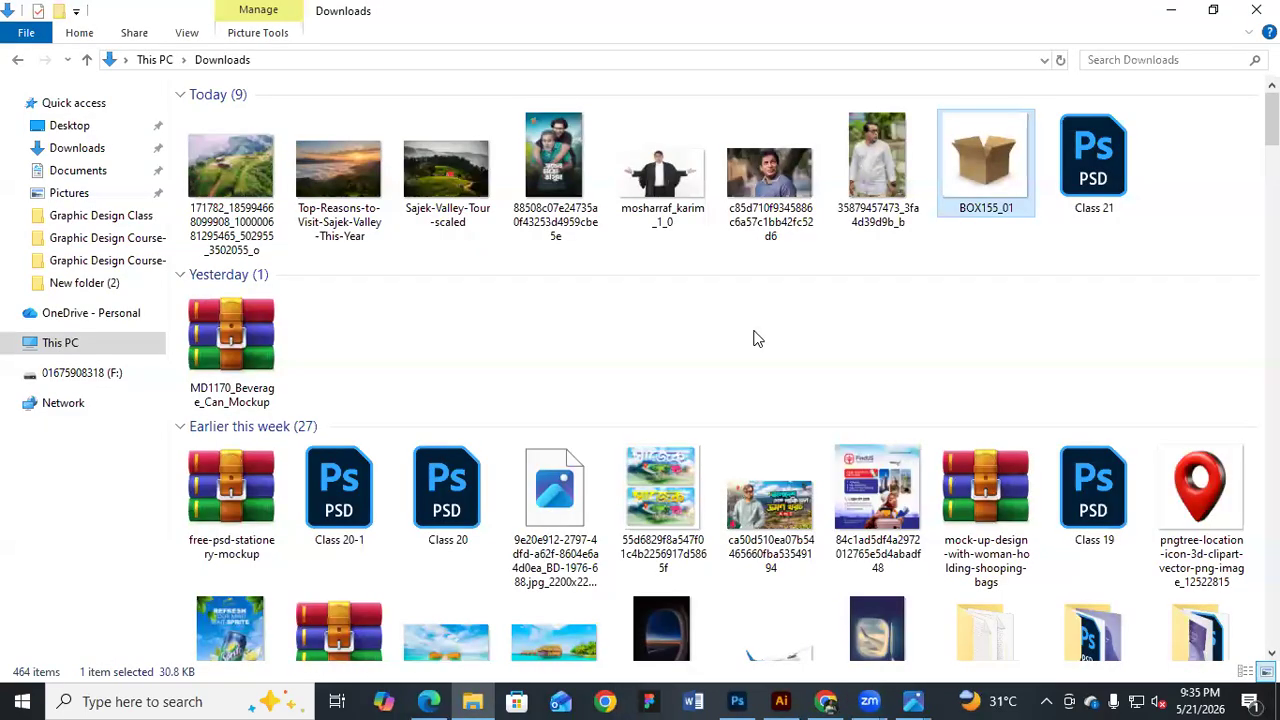
pyautogui.scroll(-5, 755, 338)
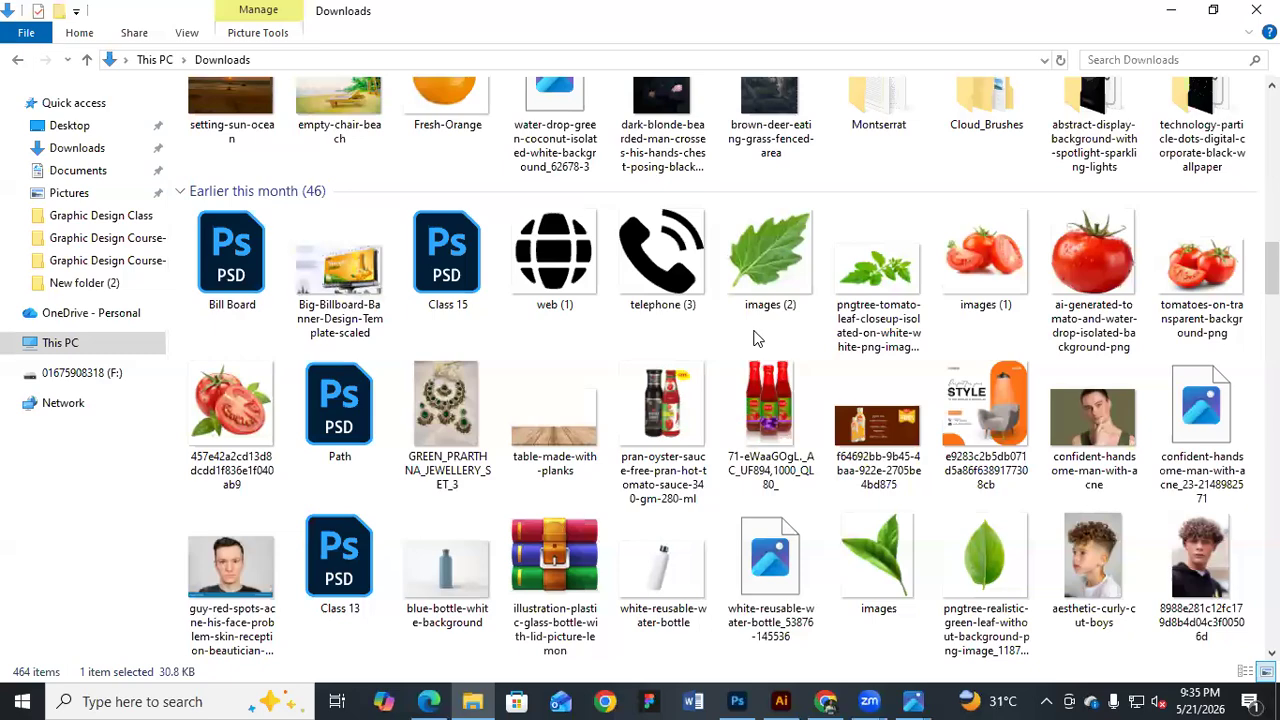
pyautogui.scroll(-5, 755, 338)
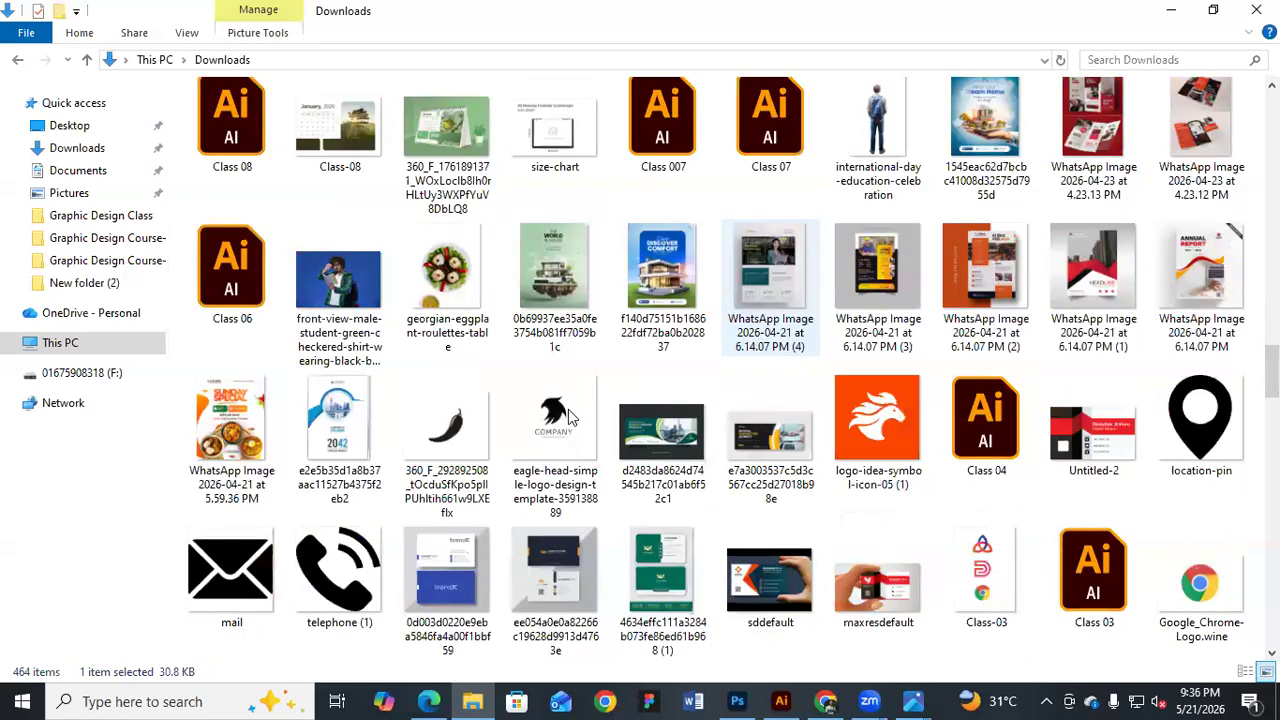
pyautogui.scroll(-5, 760, 668)
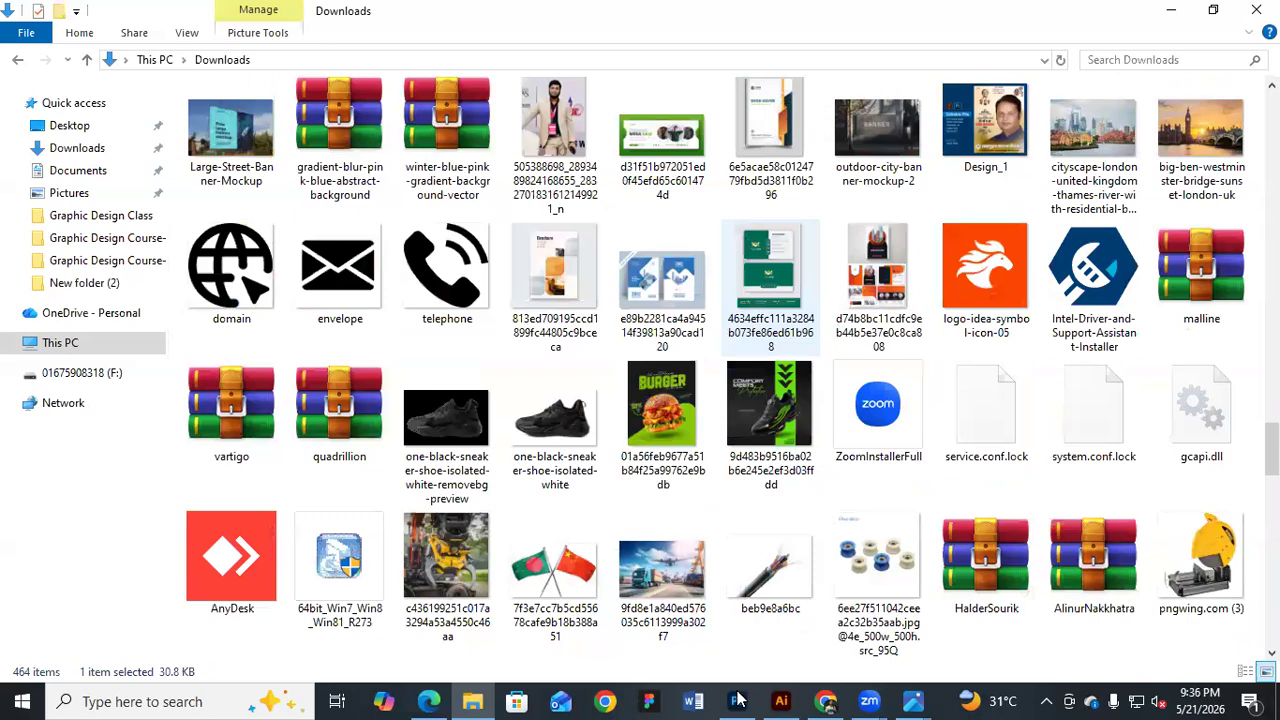
pyautogui.moveTo(555, 420); pyautogui.dragTo(817, 371)
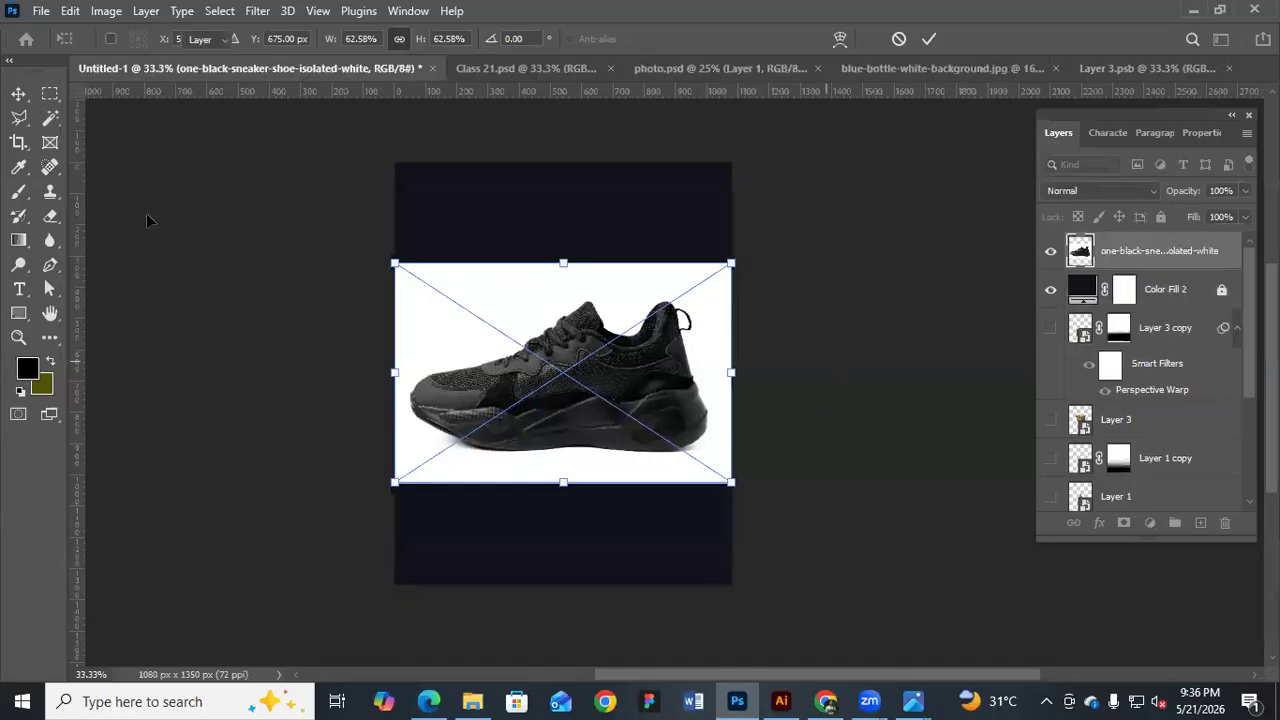
pyautogui.press('Return')
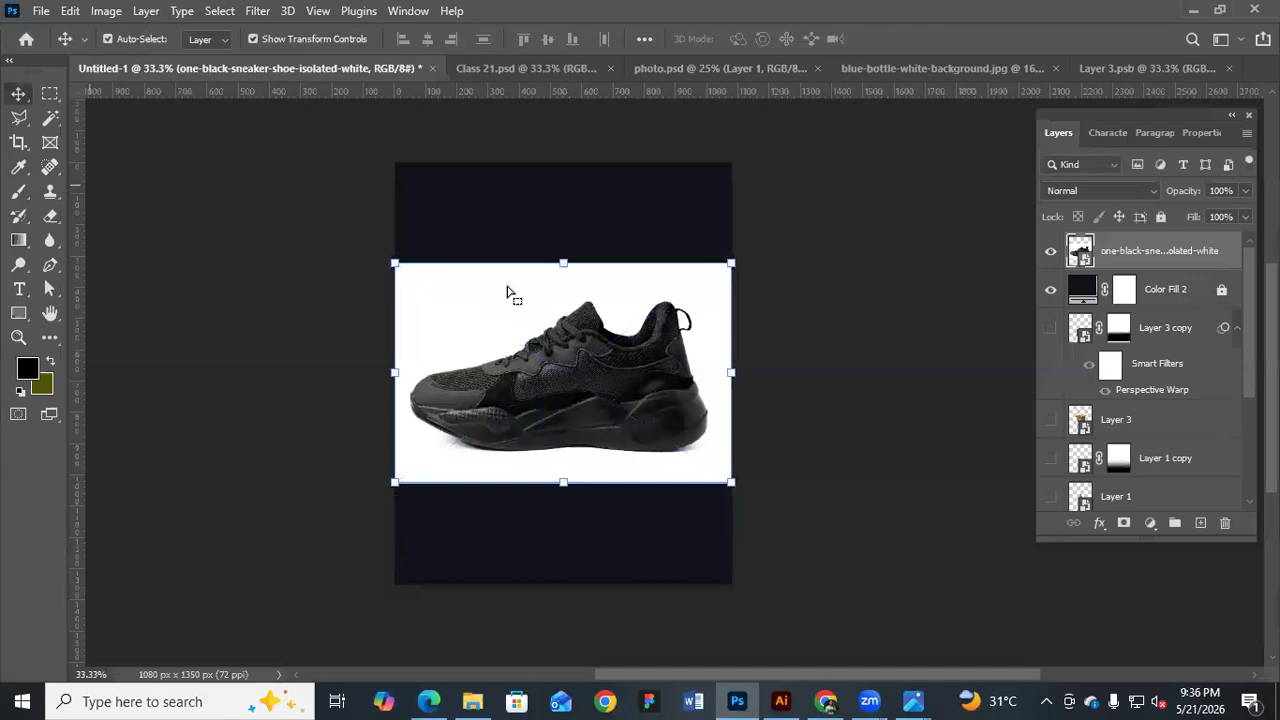
# Try to delete the placed sneaker's white background with the Magic Wand, and open the smart object's source image
pyautogui.press('w')
pyautogui.click(613, 275)
pyautogui.press('Delete')
pyautogui.press('Return')
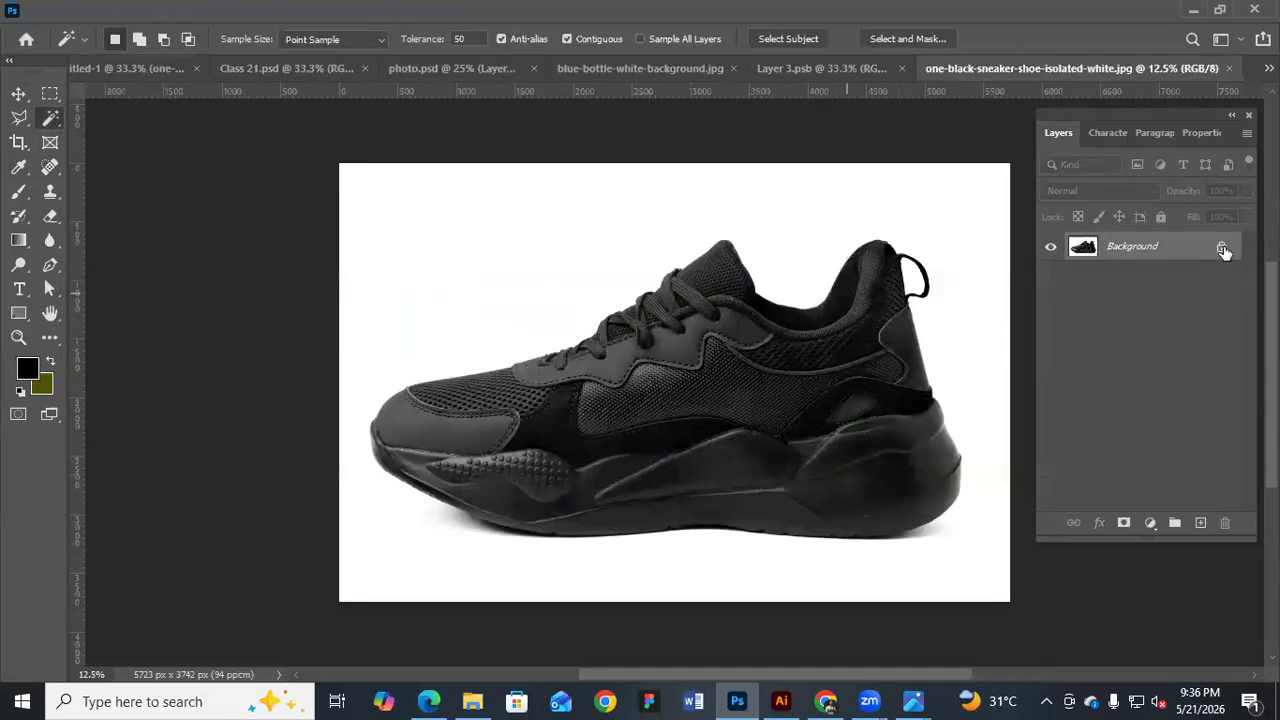
# Unlock the sneaker image's Background layer and delete the white area around the shoe using the Magic Wand at tolerance 50
pyautogui.click(817, 240)
pyautogui.press('Delete')
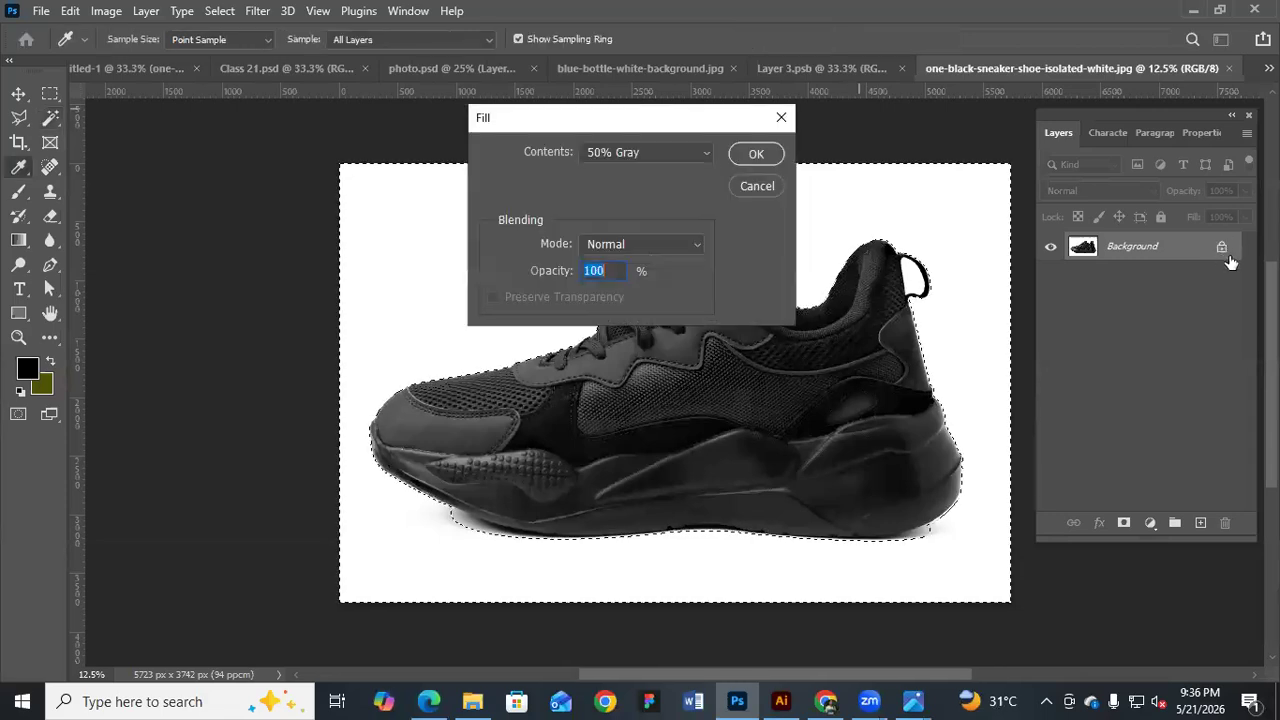
pyautogui.press('Return')
pyautogui.hotkey('ctrl', 'z')
pyautogui.press('w')
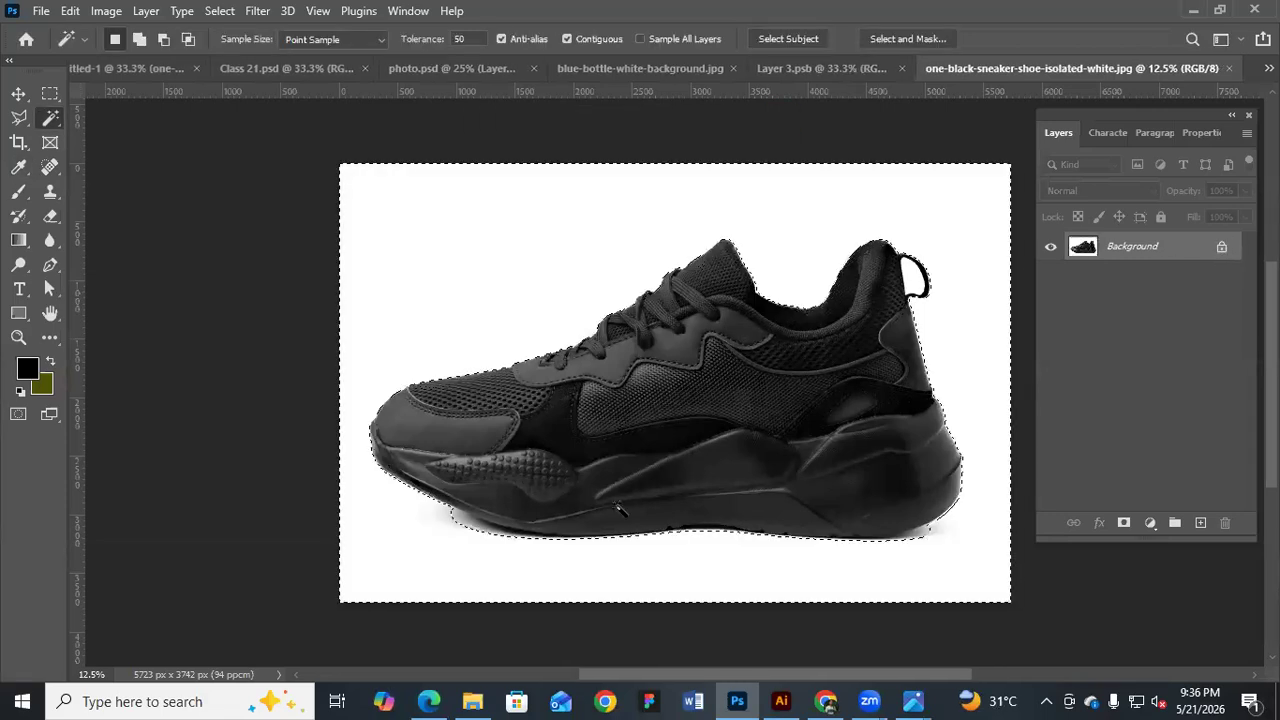
pyautogui.press('Delete')
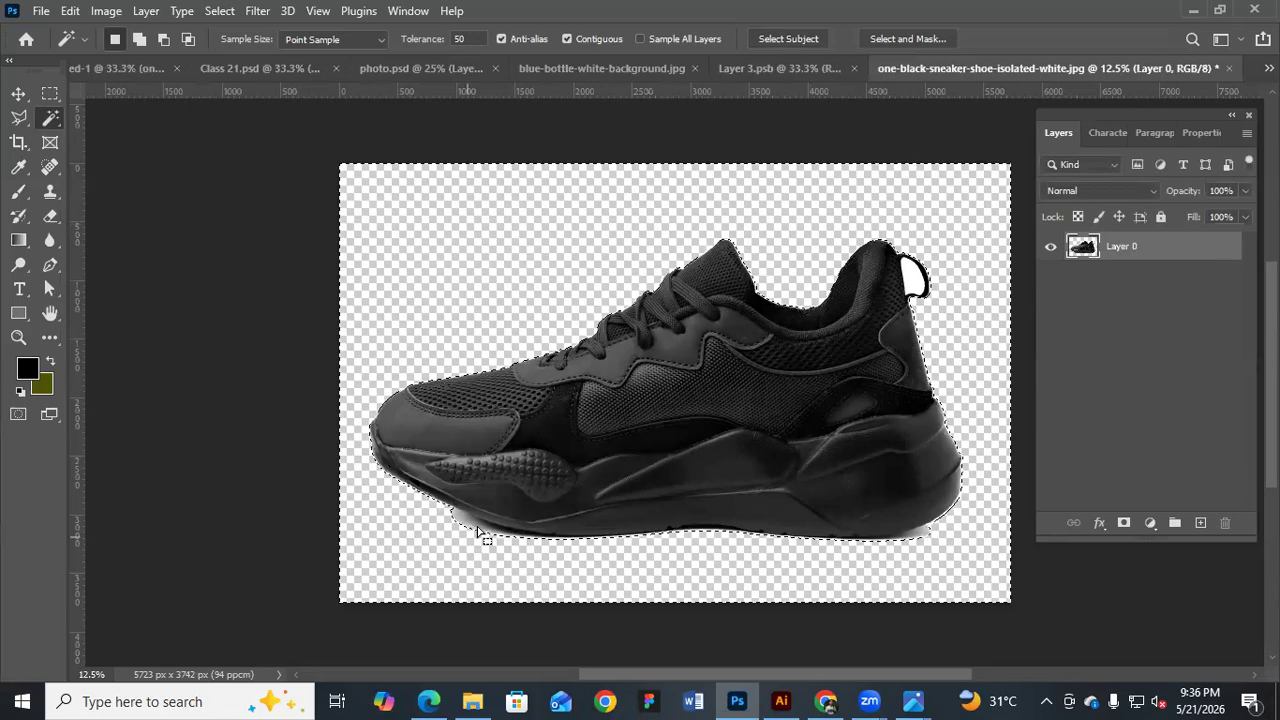
# Delete the leftover shadow under the sole and the white area inside the heel loop, and clear the selection
pyautogui.click(480, 533)
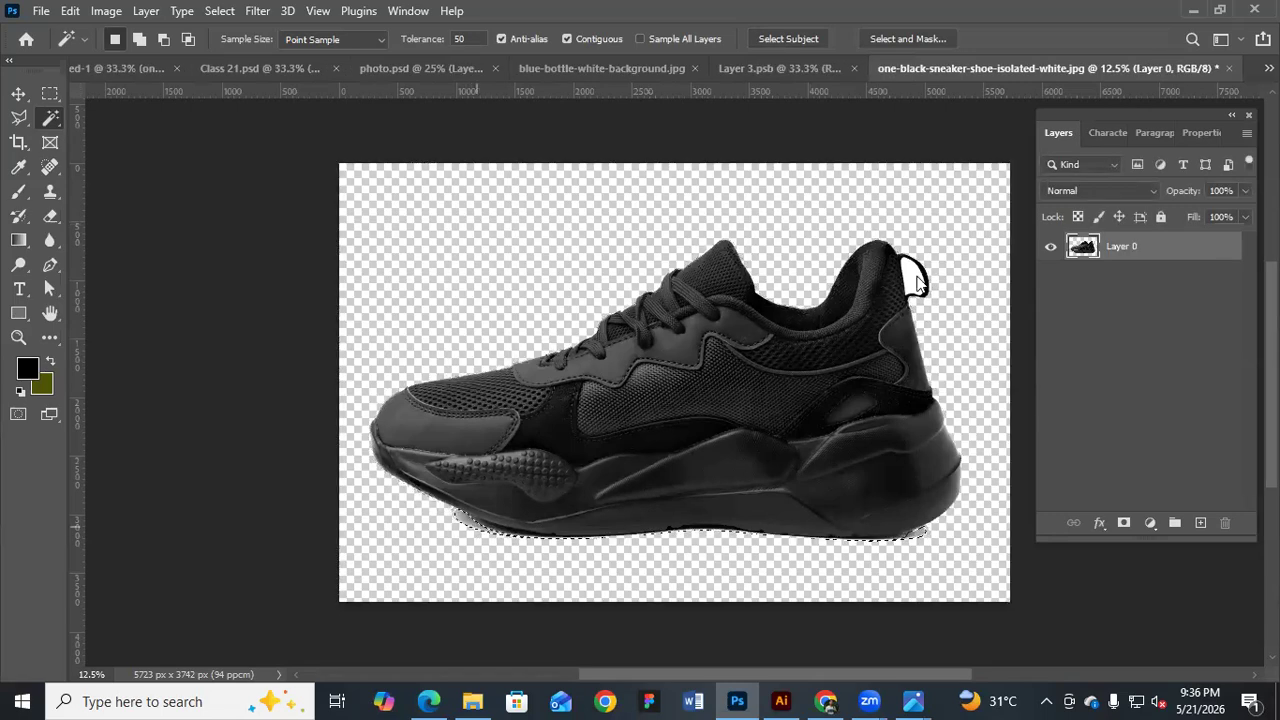
pyautogui.press('Delete')
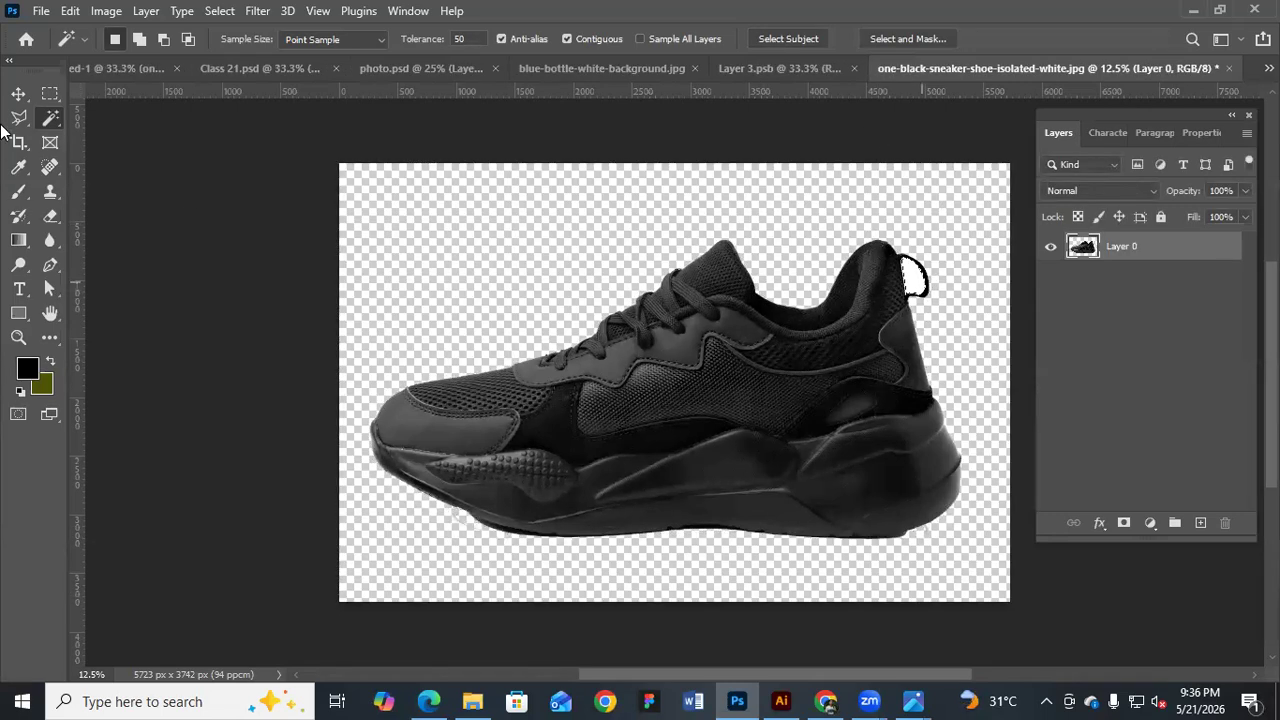
pyautogui.hotkey('ctrl', 'd')
pyautogui.press('v')
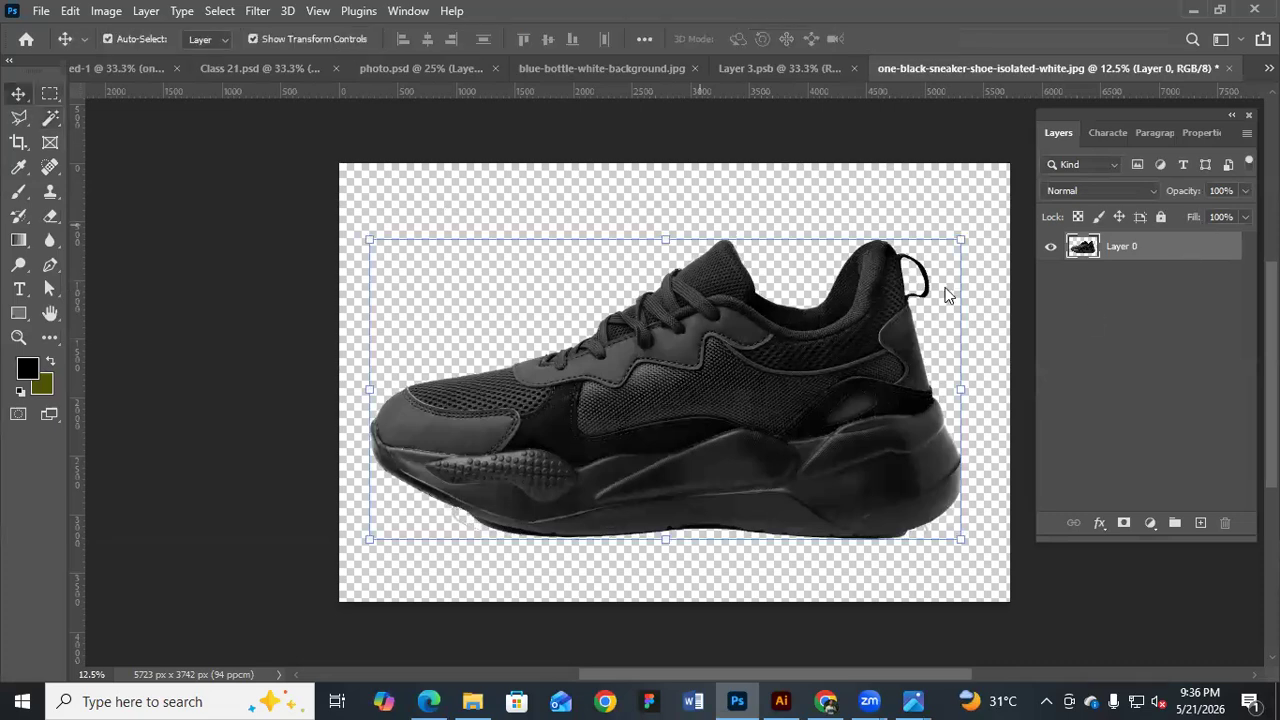
# Convert the cut-out sneaker layer to a smart object and try to save the image
pyautogui.rightClick(1087, 292)
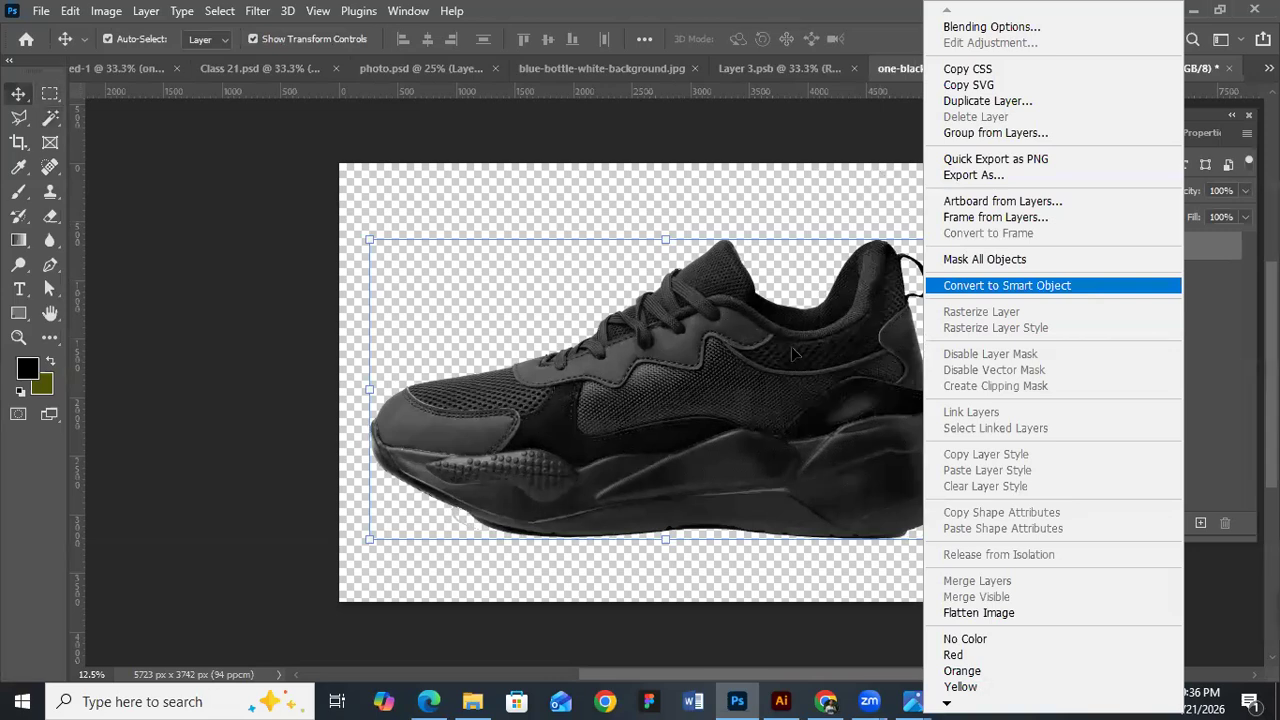
pyautogui.press('Return')
pyautogui.hotkey('ctrl', 's')
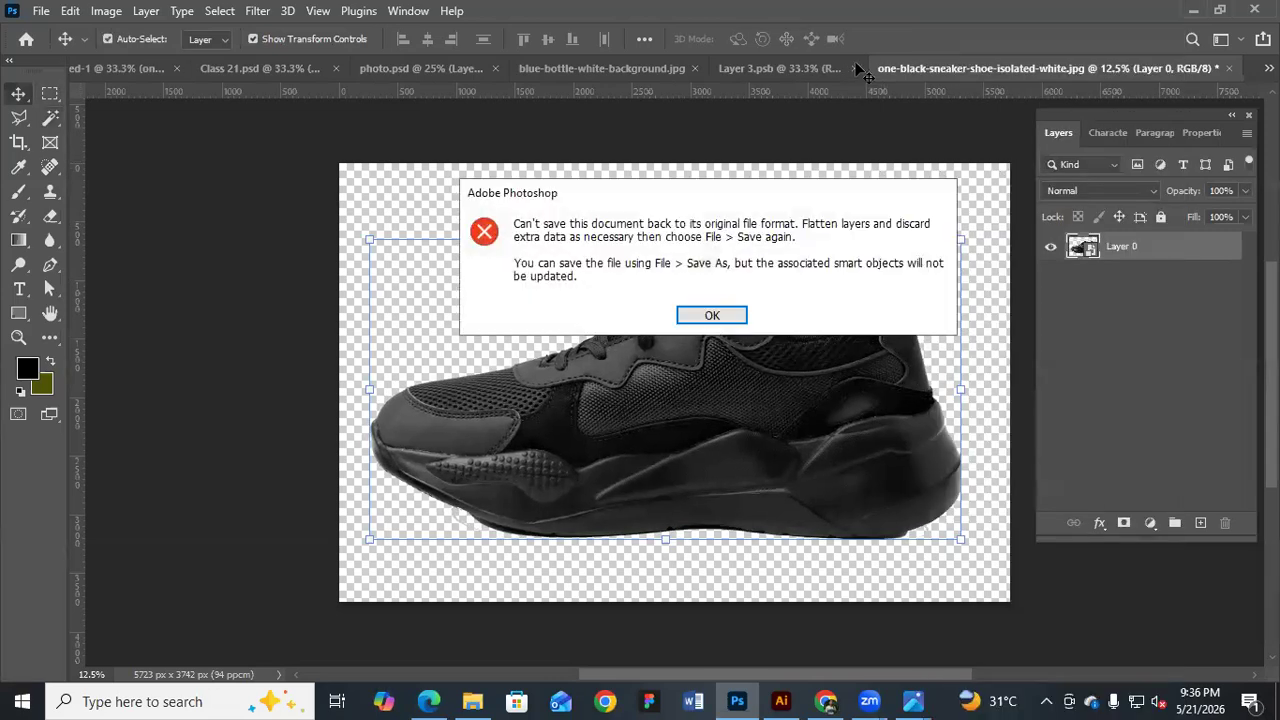
pyautogui.press('Return')
# Close Layer 3.psb, blue-bottle-white-background.jpg and photo.psd, discarding the changes in photo.psd
pyautogui.click(750, 68)
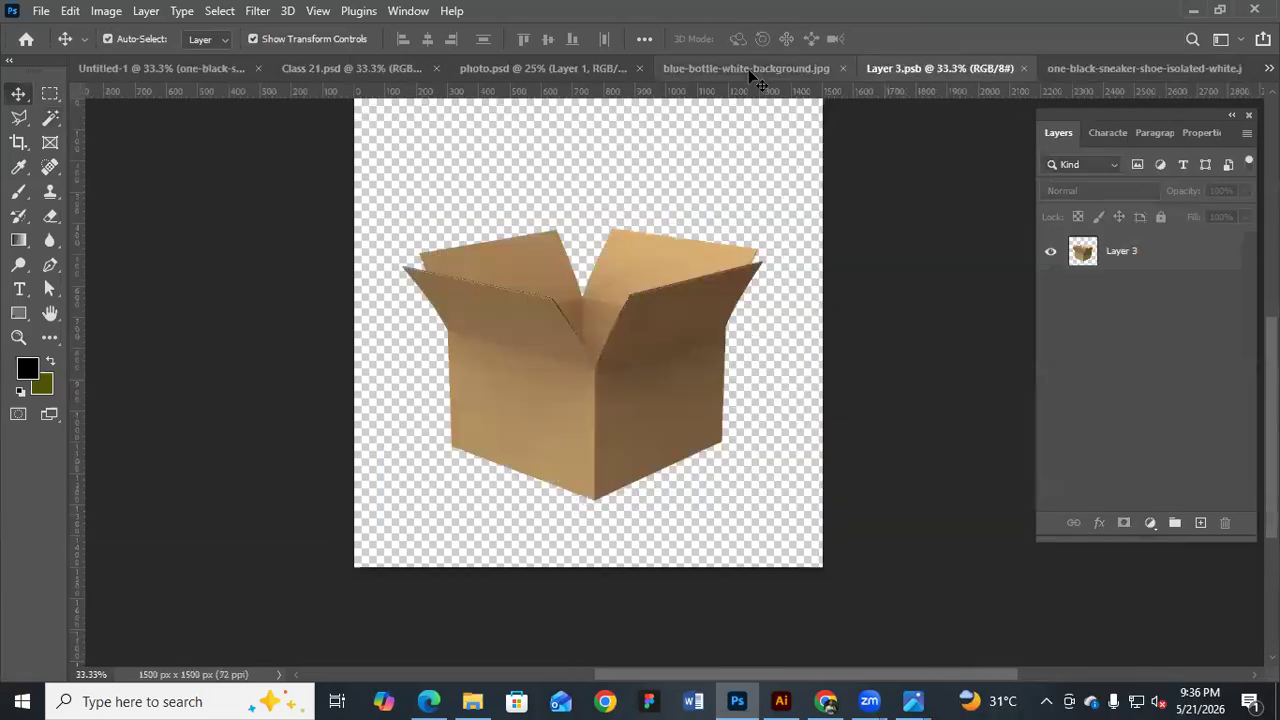
pyautogui.click(1023, 68)
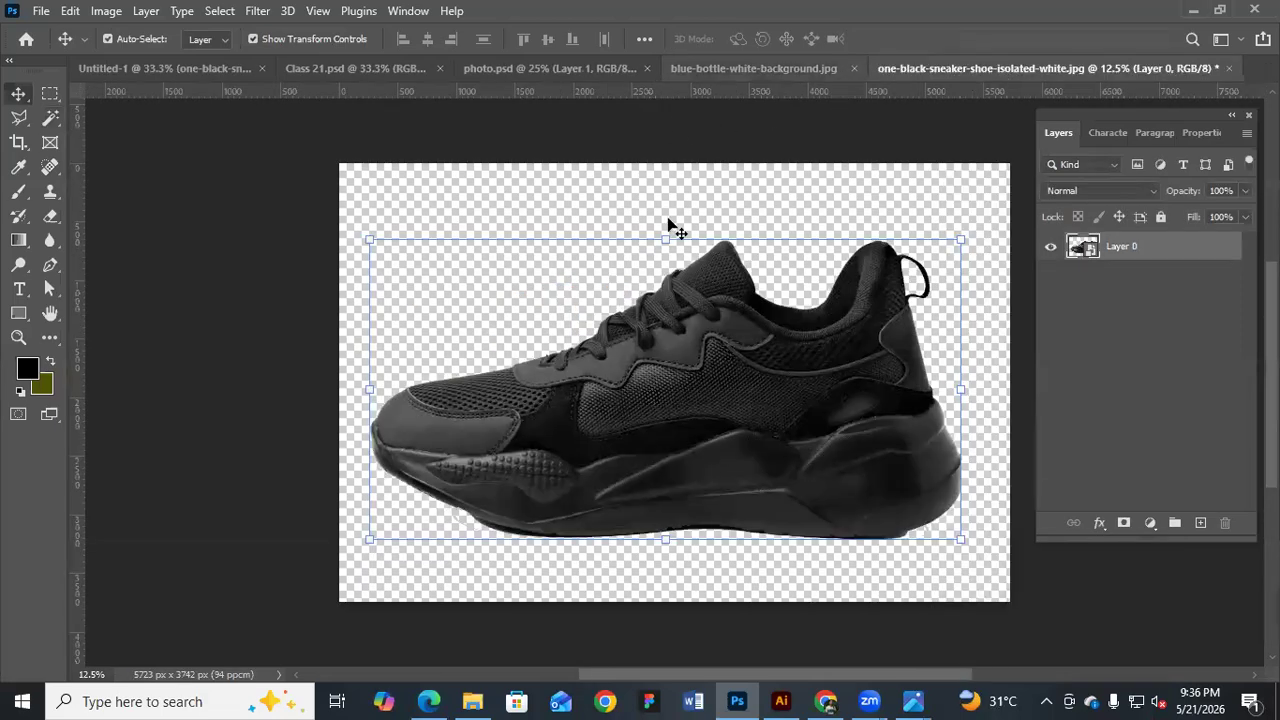
pyautogui.click(752, 69)
pyautogui.hotkey('ctrl', 'w')
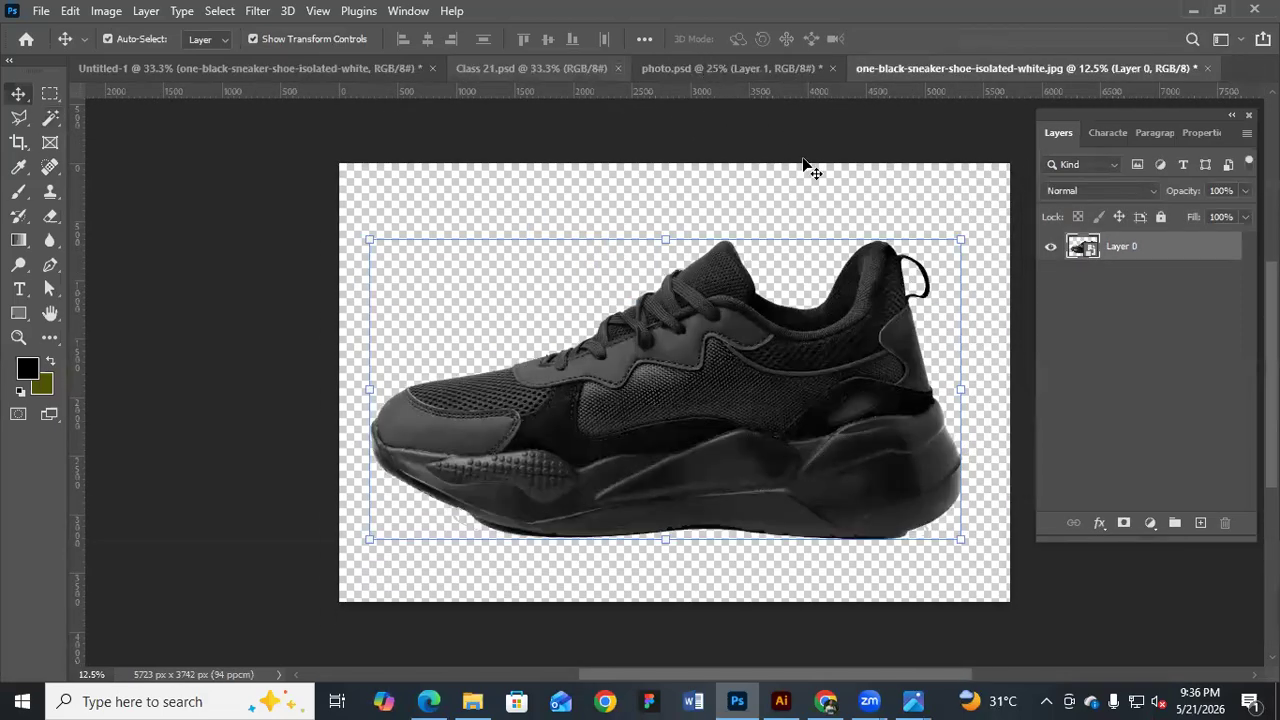
pyautogui.click(817, 66)
pyautogui.hotkey('ctrl', 'w')
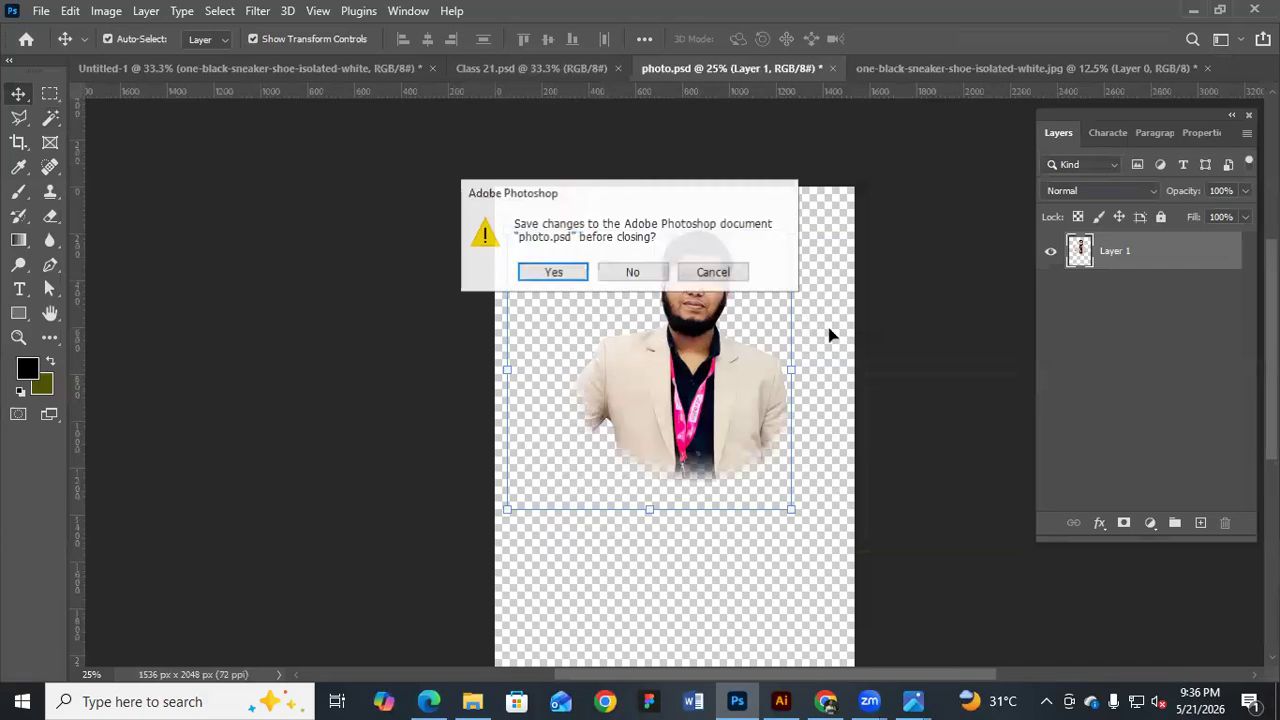
pyautogui.press('n')
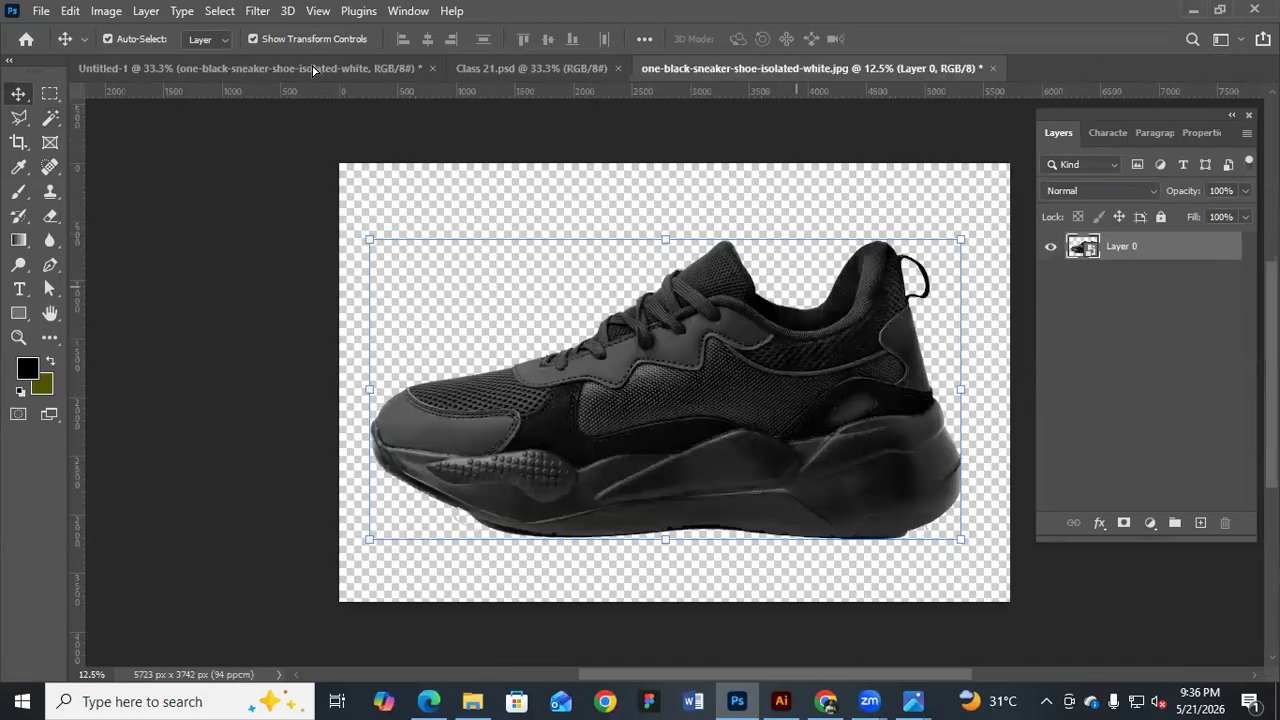
# Copy the cut-out sneaker layer from its image into the Untitled-1 document
pyautogui.moveTo(804, 321); pyautogui.dragTo(478, 235)
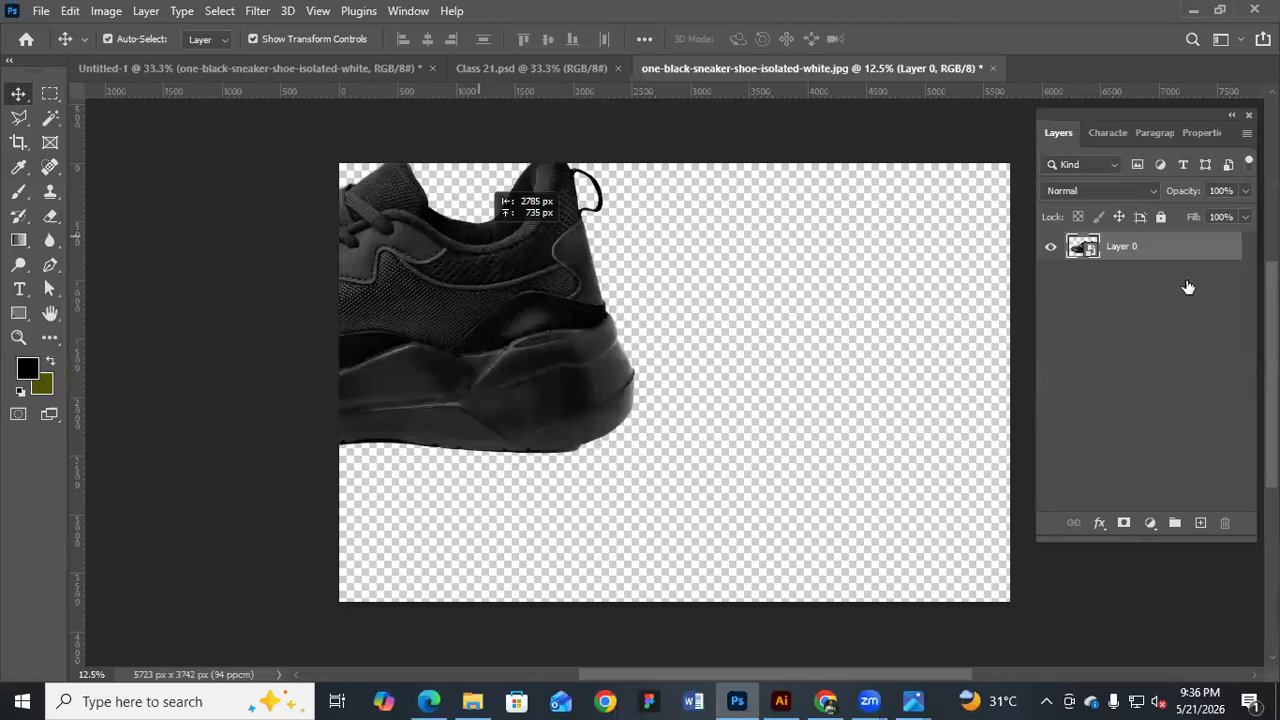
pyautogui.hotkey('ctrl', 'Tab')
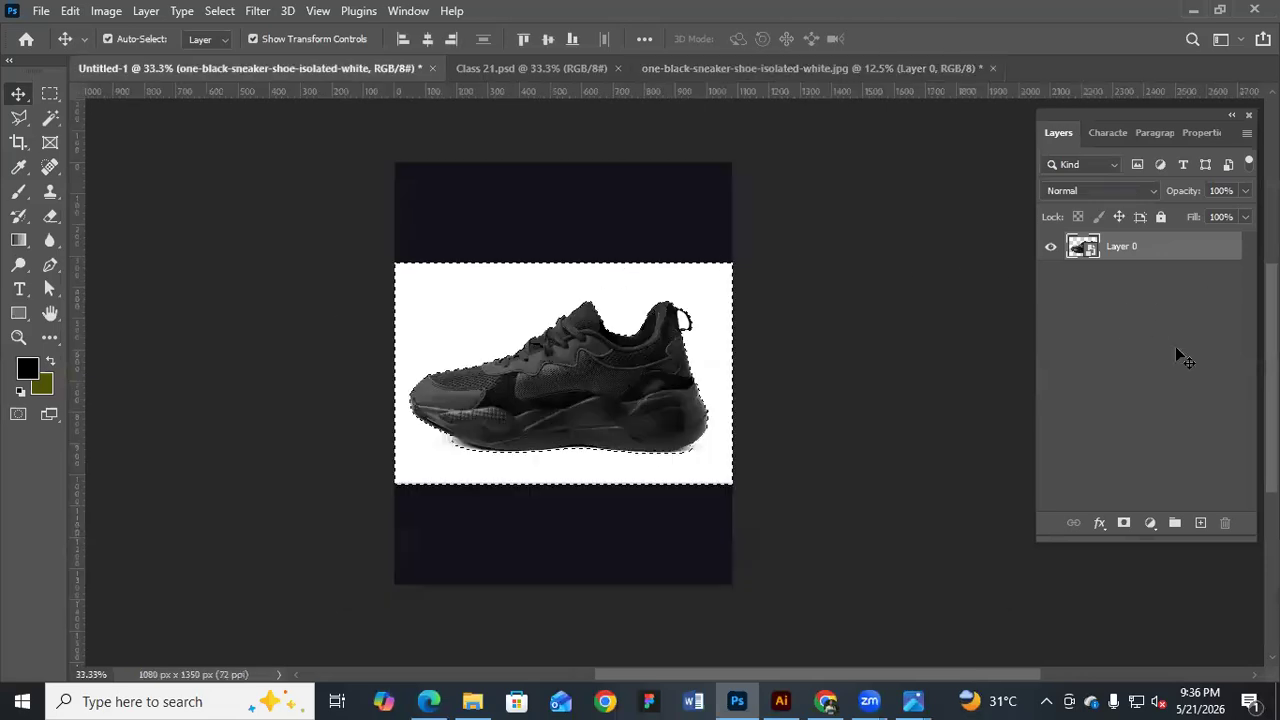
pyautogui.moveTo(1175, 346); pyautogui.dragTo(955, 334)
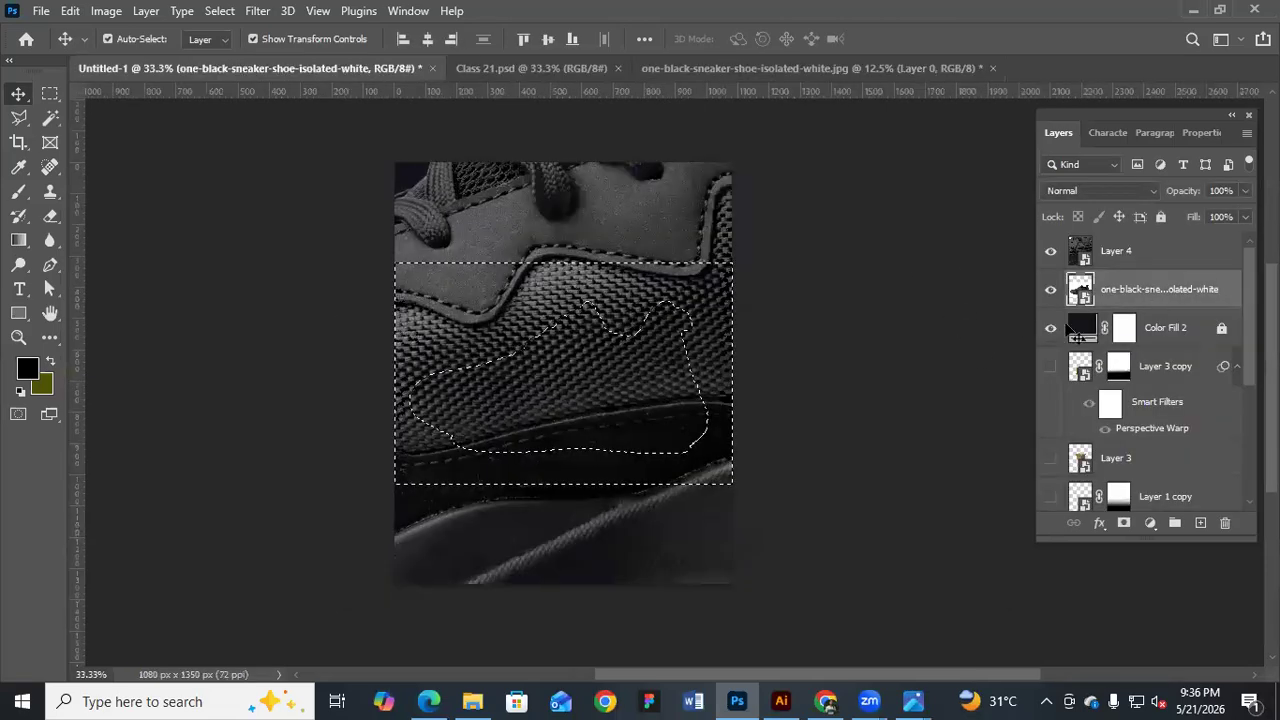
# Clear the selection and delete the white-background sneaker layer from Untitled-1
pyautogui.press('Delete')
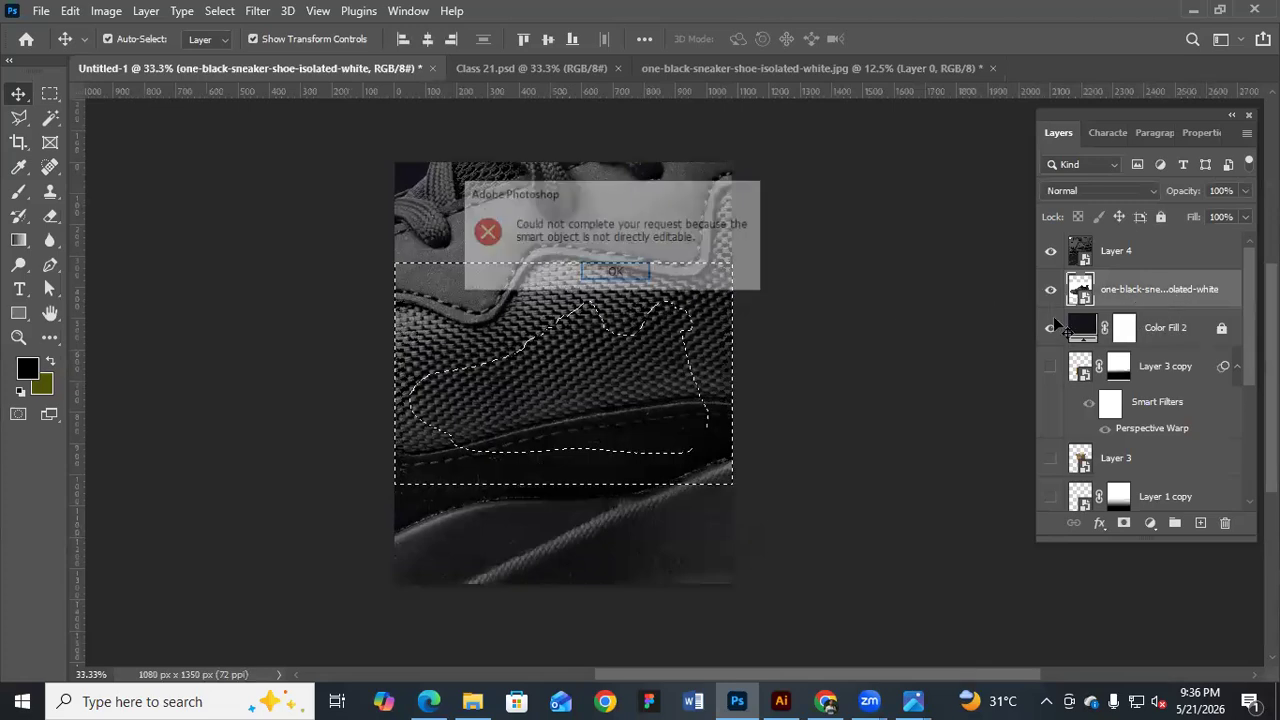
pyautogui.press('Return')
pyautogui.hotkey('ctrl', 'd')
pyautogui.press('Delete')
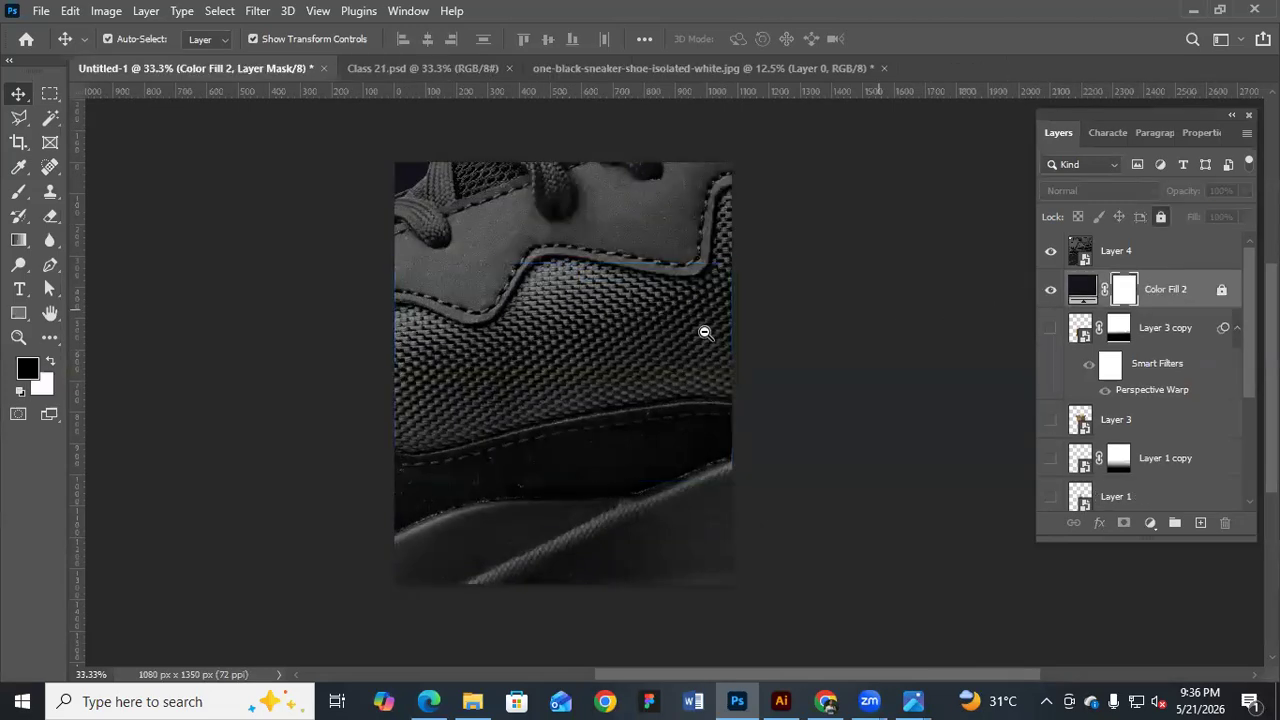
# Scale the black sneaker layer down to about 38% within the canvas and unlock the Color Fill 2 layer
pyautogui.keyDown('ctrl'); pyautogui.click(424, 222); pyautogui.keyUp('ctrl')
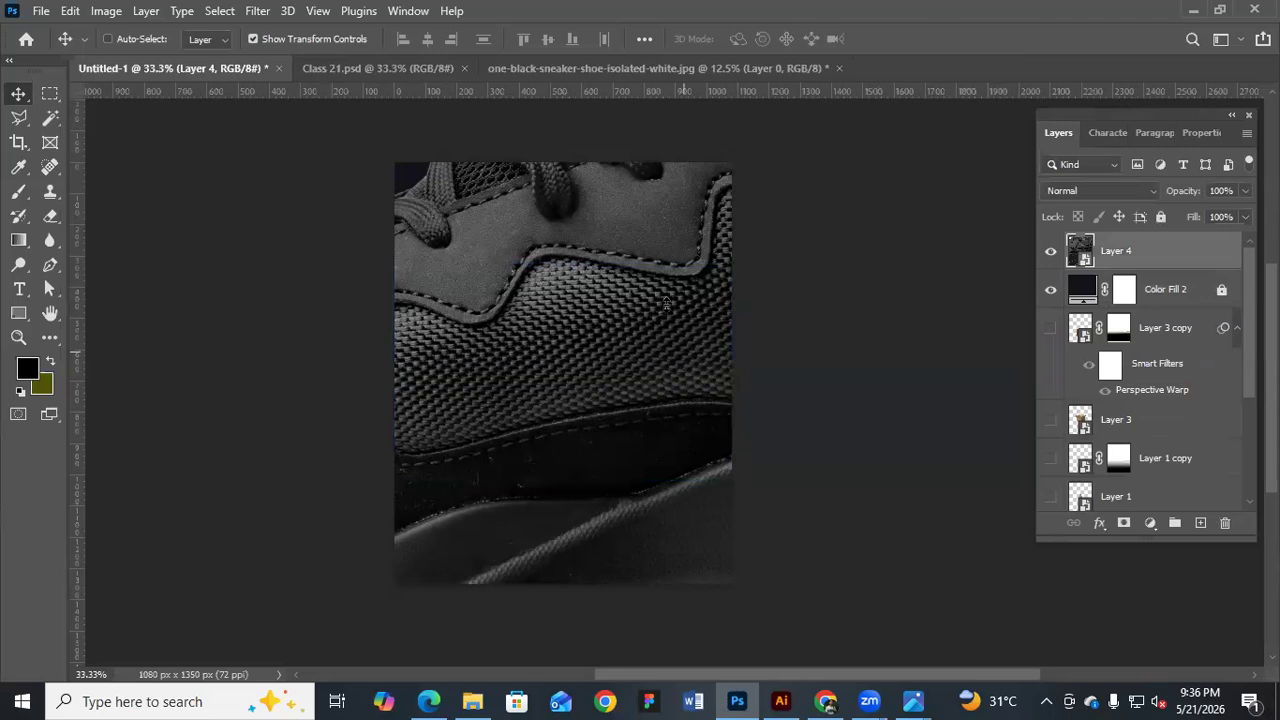
pyautogui.hotkey('ctrl', 't')
pyautogui.hotkey('ctrl', '-')
pyautogui.hotkey('ctrl', '-')
pyautogui.hotkey('ctrl', '-')
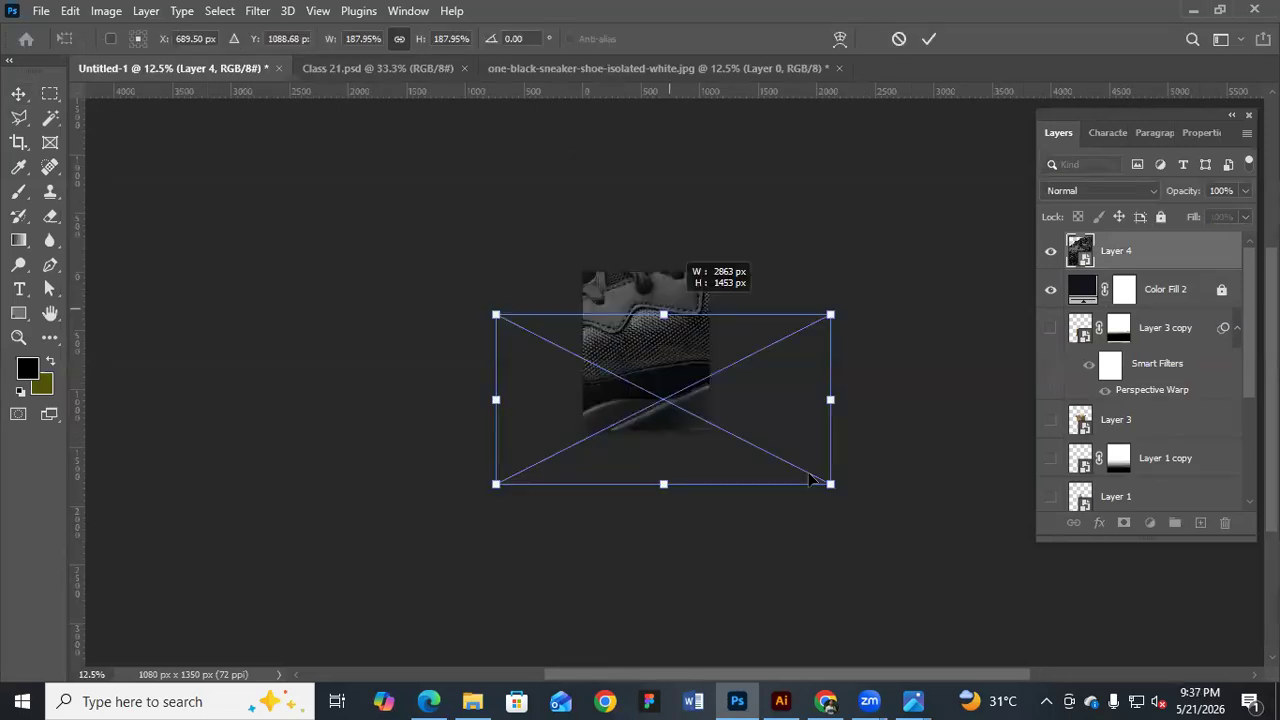
pyautogui.moveTo(834, 489); pyautogui.dragTo(811, 523)
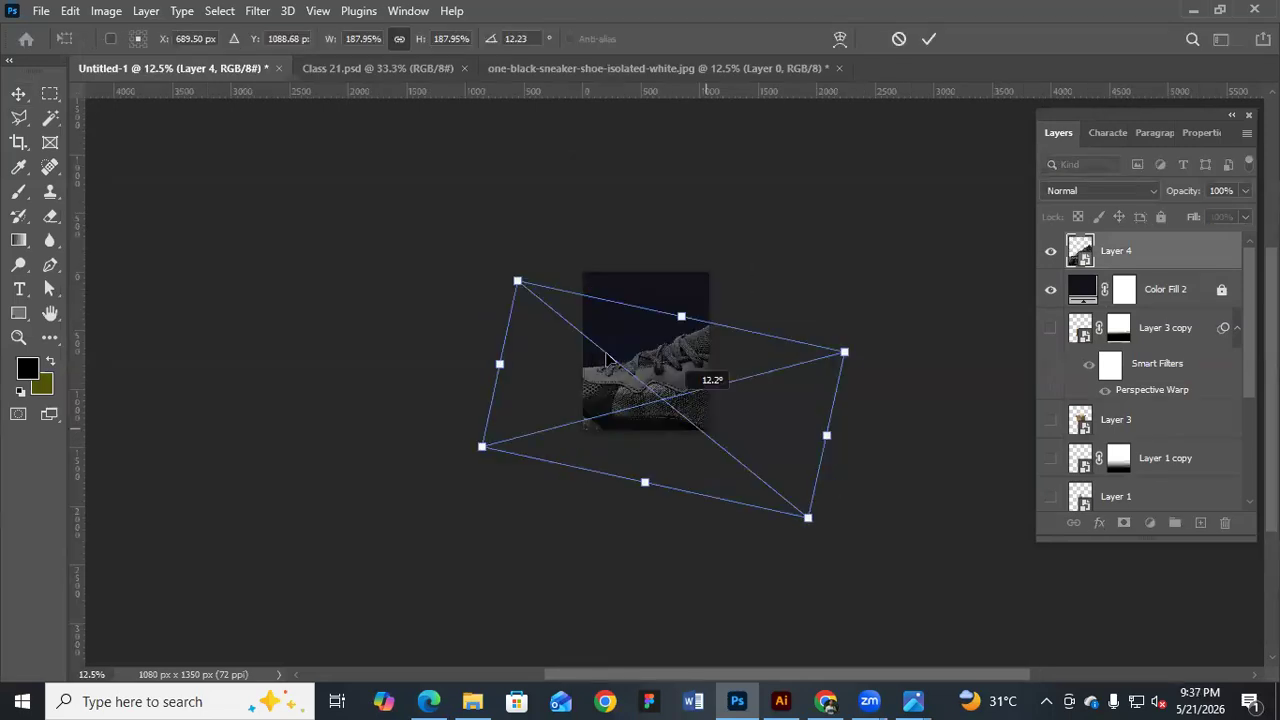
pyautogui.moveTo(707, 327); pyautogui.dragTo(690, 307)
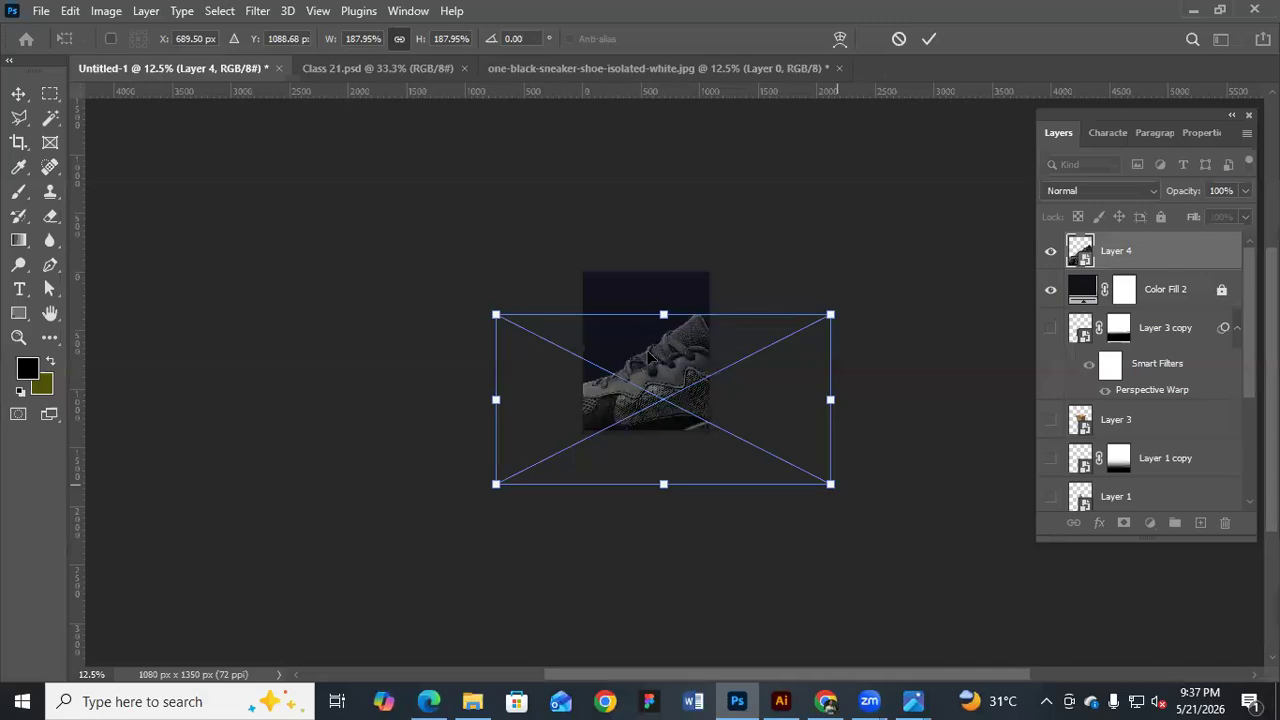
pyautogui.hotkey('ctrl', 'z')
pyautogui.hotkey('ctrl', 'z')
pyautogui.hotkey('ctrl', 'z')
pyautogui.press('Return')
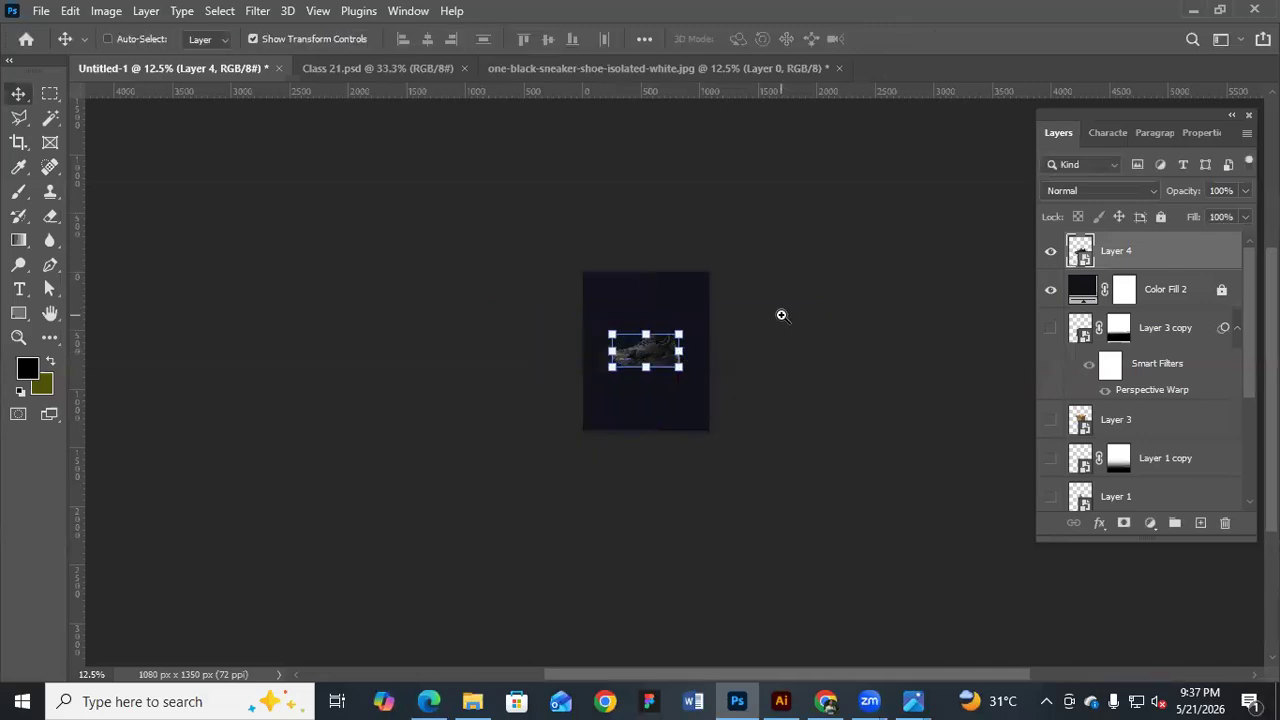
pyautogui.click(782, 315)
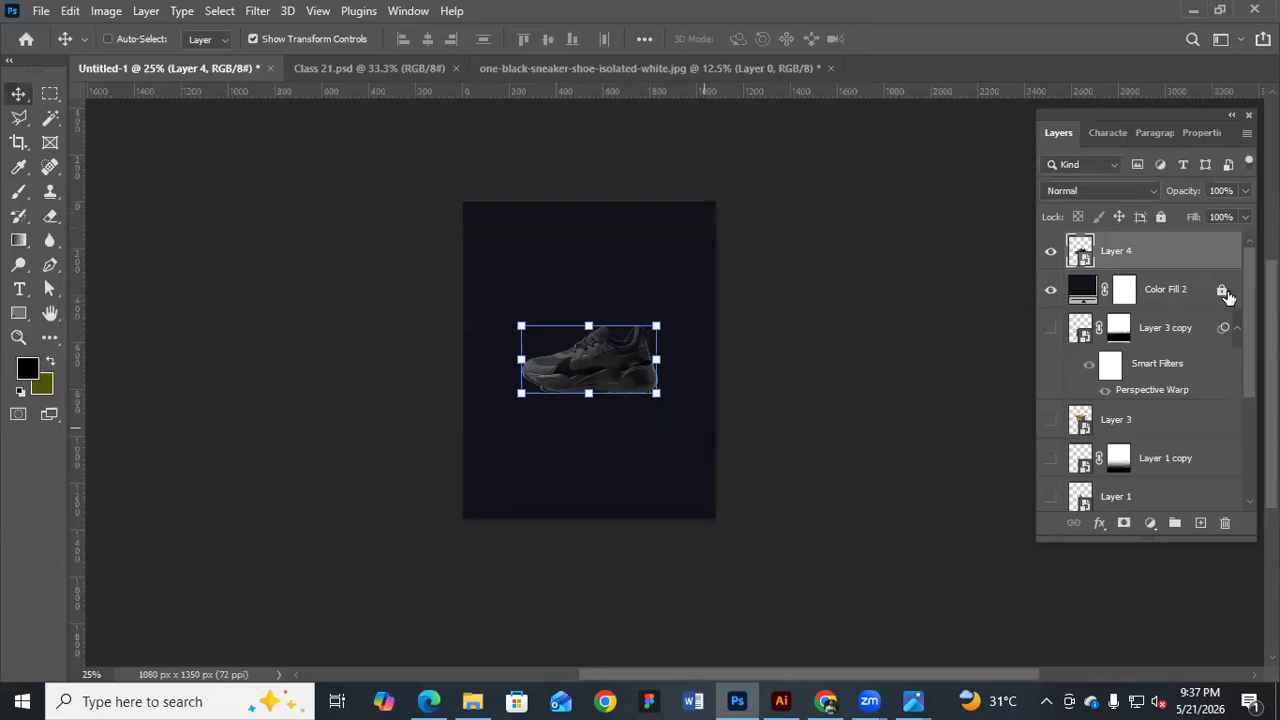
pyautogui.hotkey('ctrl', 'z')
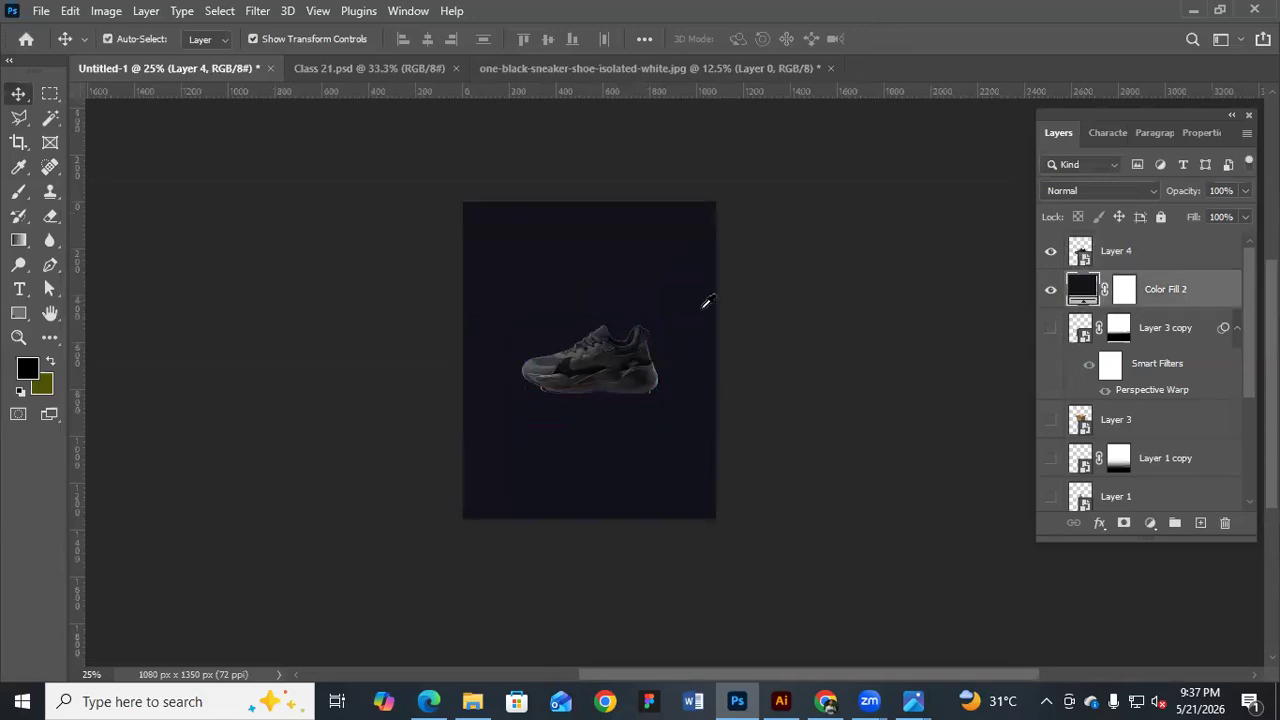
pyautogui.doubleClick(1082, 289)
pyautogui.moveTo(1008, 258); pyautogui.dragTo(1013, 314)
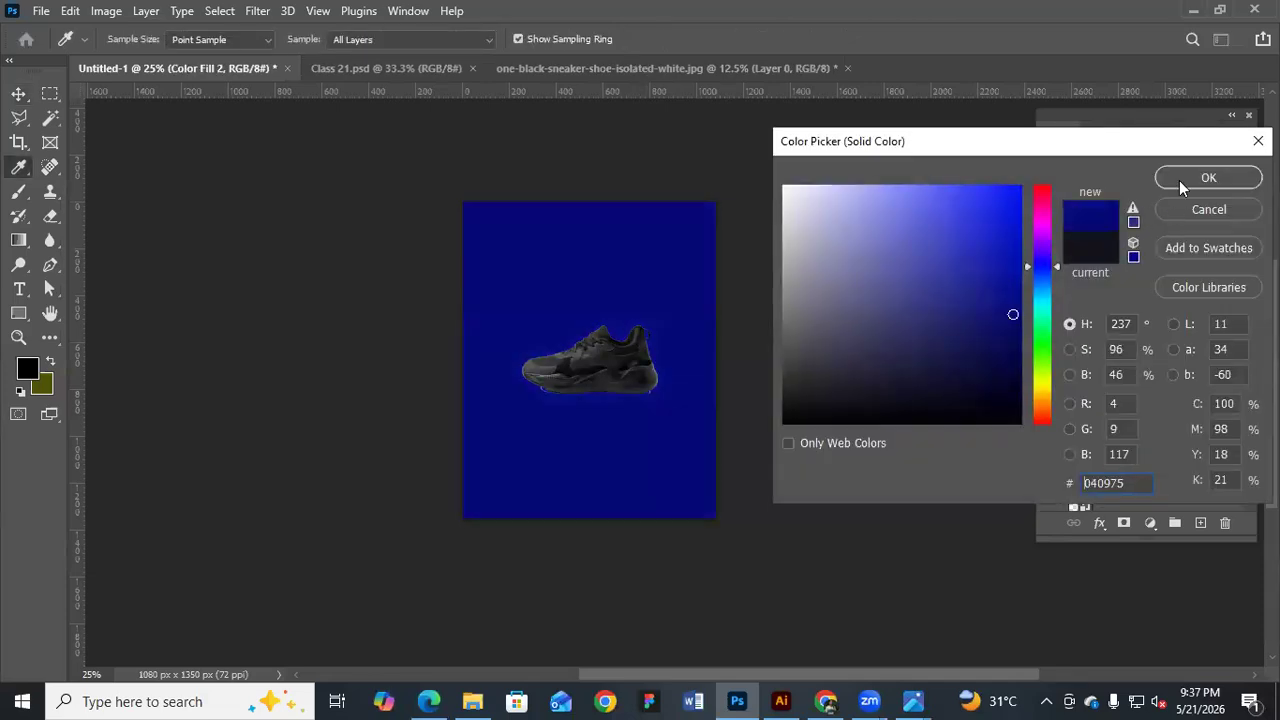
pyautogui.moveTo(1040, 367)
pyautogui.mouseDown()
pyautogui.moveTo(1048, 391)
pyautogui.moveTo(1048, 325)
pyautogui.moveTo(1050, 377)
pyautogui.mouseUp()
pyautogui.moveTo(1015, 213); pyautogui.dragTo(1026, 189)
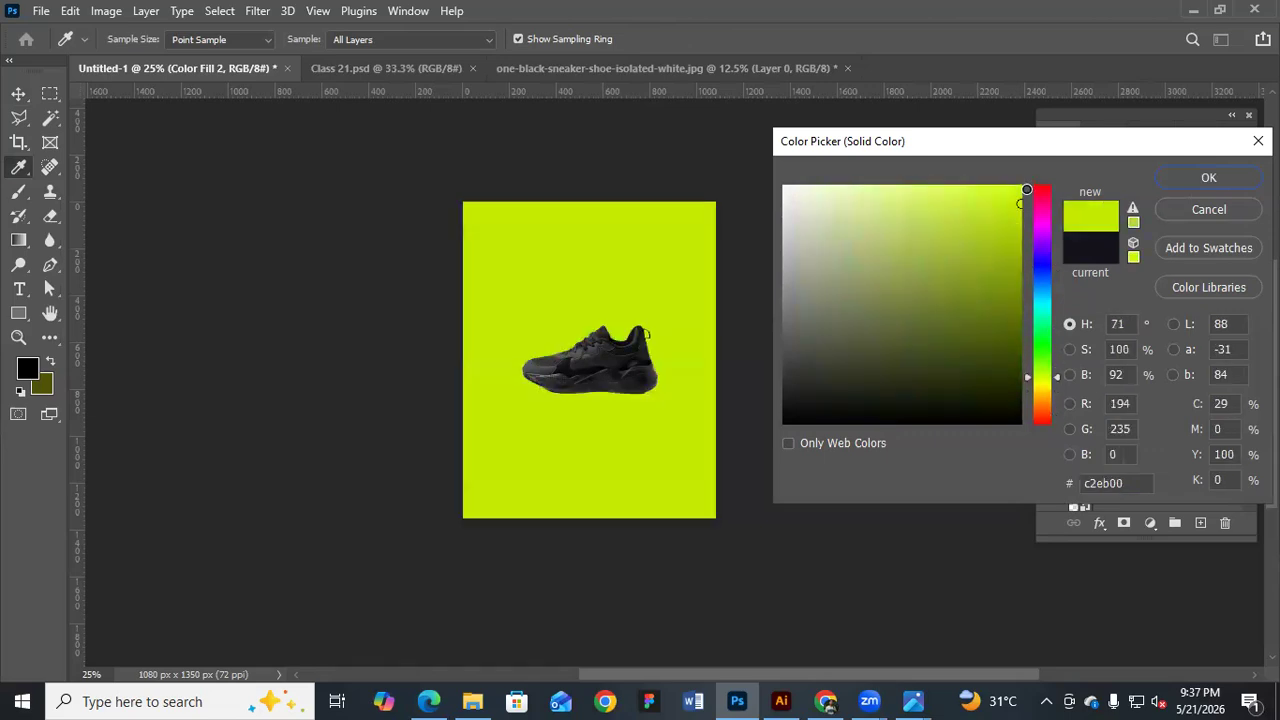
pyautogui.click(1212, 210)
# Change the Color Fill 2 background colour to a bright lime green
pyautogui.doubleClick(1090, 292)
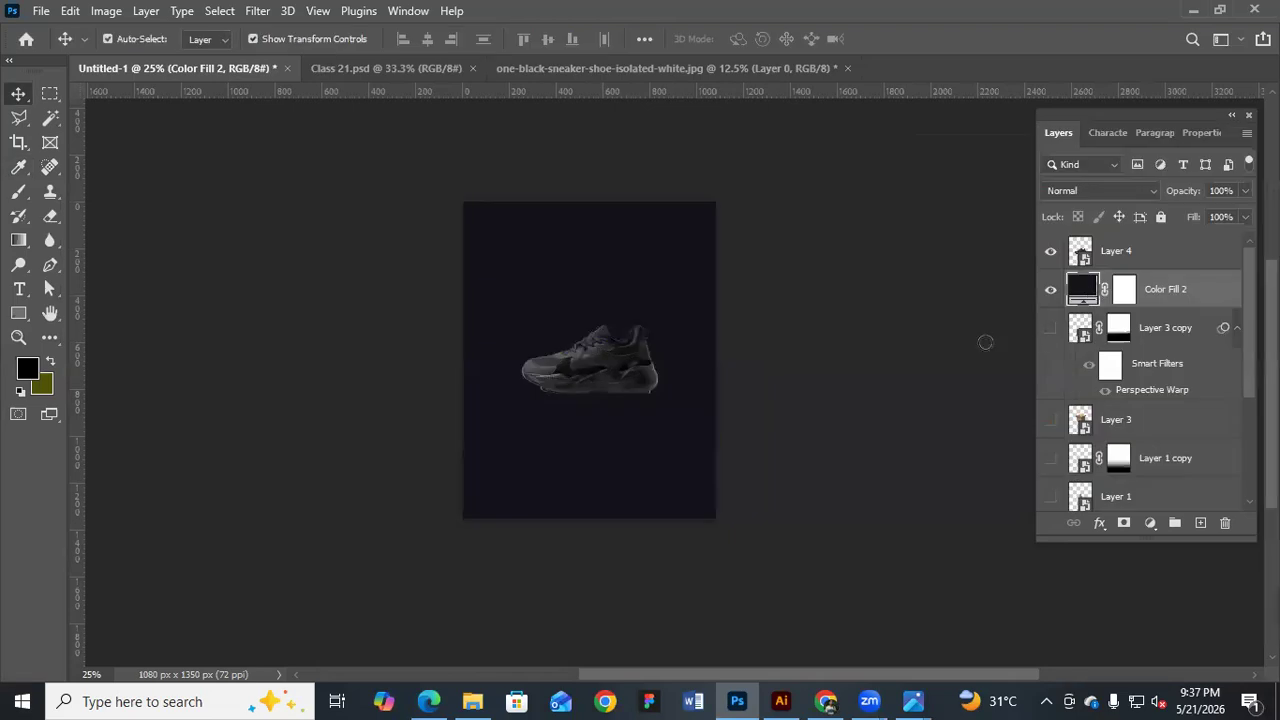
pyautogui.click(1047, 374)
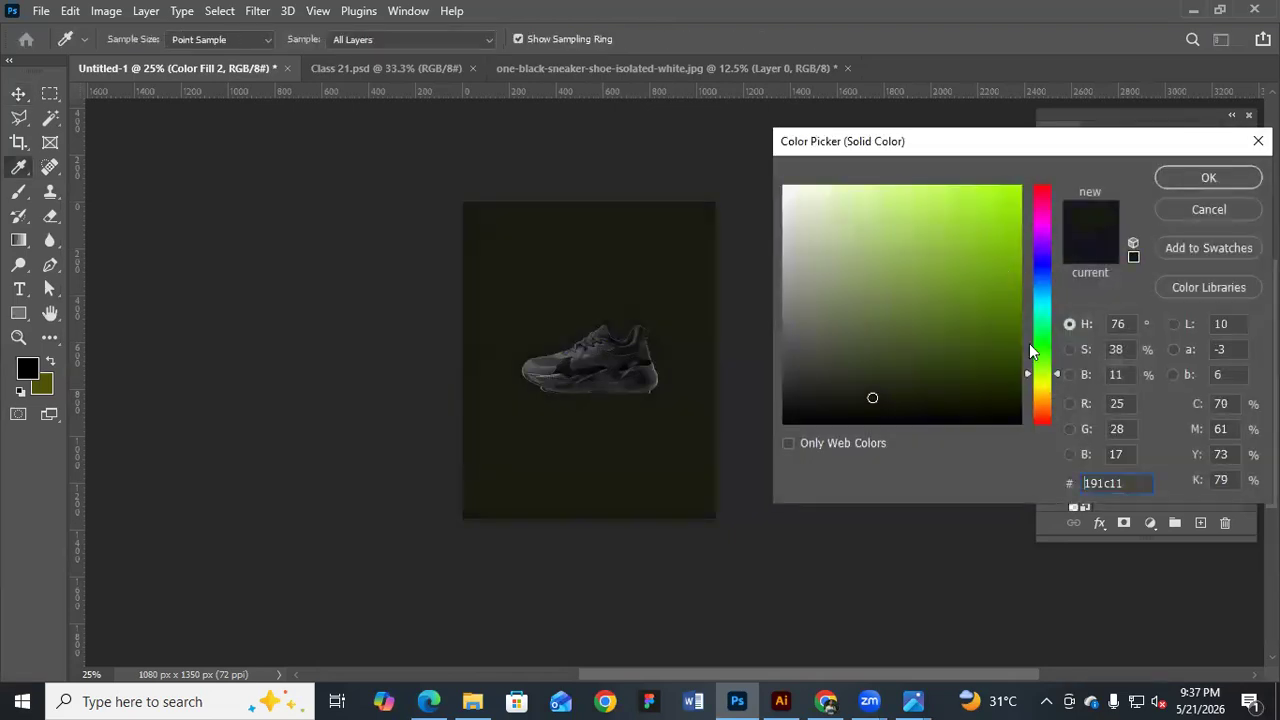
pyautogui.click(1048, 386)
pyautogui.click(1005, 276)
pyautogui.moveTo(1053, 393)
pyautogui.mouseDown()
pyautogui.moveTo(1046, 355)
pyautogui.moveTo(1052, 373)
pyautogui.mouseUp()
pyautogui.moveTo(1005, 258); pyautogui.dragTo(1013, 240)
pyautogui.press('Return')
pyautogui.press('v')
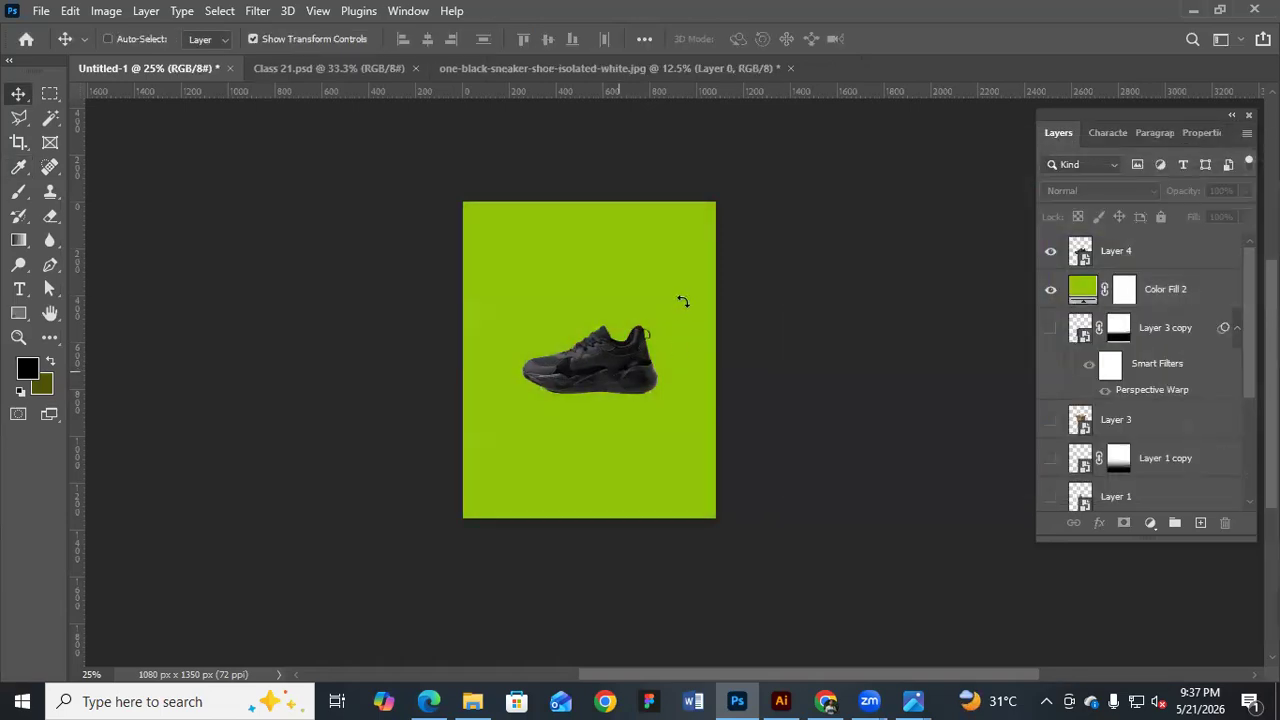
# Rotate the sneaker about 43° counterclockwise so it stands on its toe in the middle of the canvas
pyautogui.keyDown('ctrl'); pyautogui.click(619, 372); pyautogui.keyUp('ctrl')
pyautogui.scroll(1, 619, 372)
pyautogui.moveTo(678, 362); pyautogui.dragTo(611, 243)
pyautogui.moveTo(607, 332); pyautogui.dragTo(605, 340)
pyautogui.press('Return')
pyautogui.keyDown('ctrl'); pyautogui.click(888, 455); pyautogui.keyUp('ctrl')
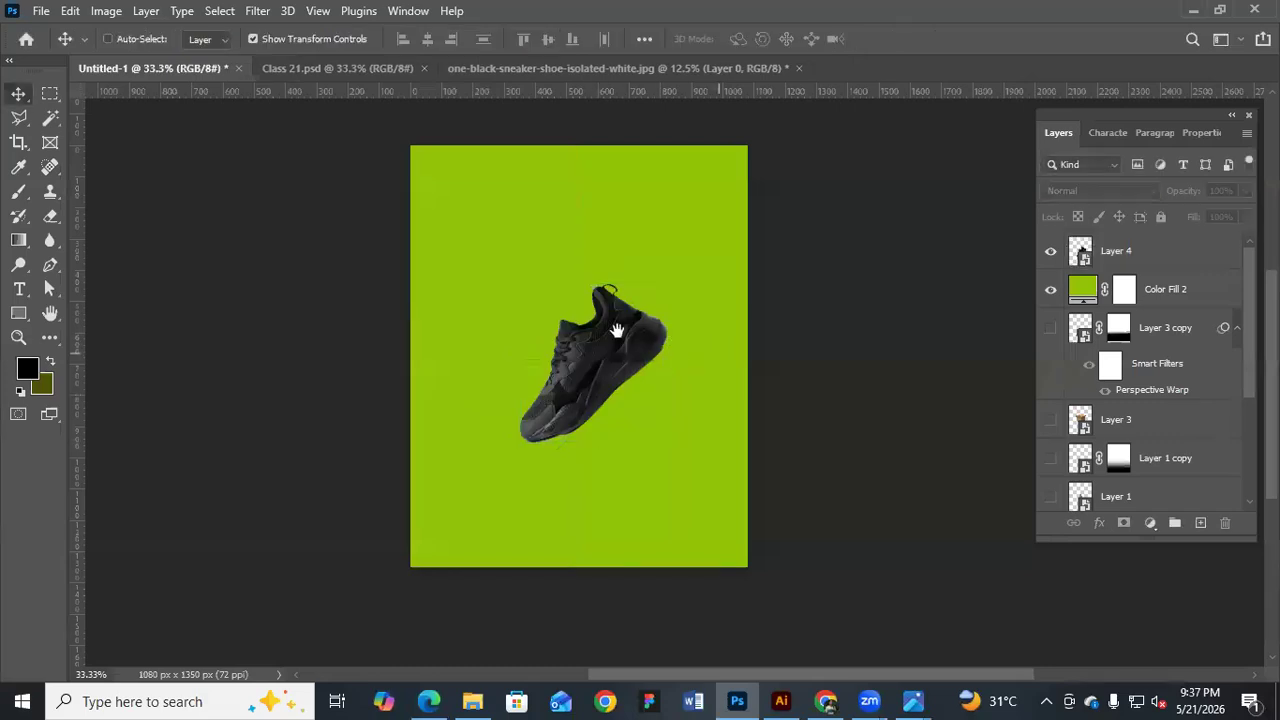
pyautogui.moveTo(615, 350); pyautogui.dragTo(617, 331)
# Duplicate the sneaker layer, flip the copy vertically and place it directly below the original, toe to toe
pyautogui.click(1152, 260)
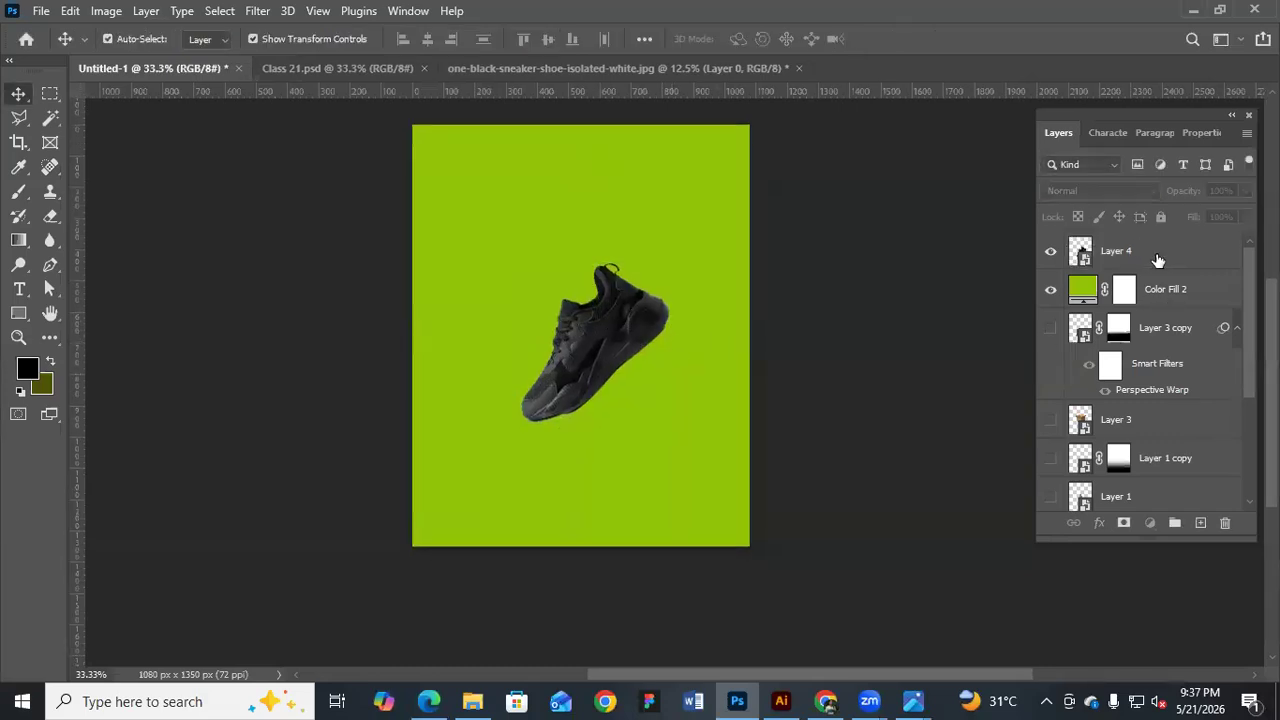
pyautogui.click(1147, 258)
pyautogui.hotkey('ctrl', 'j')
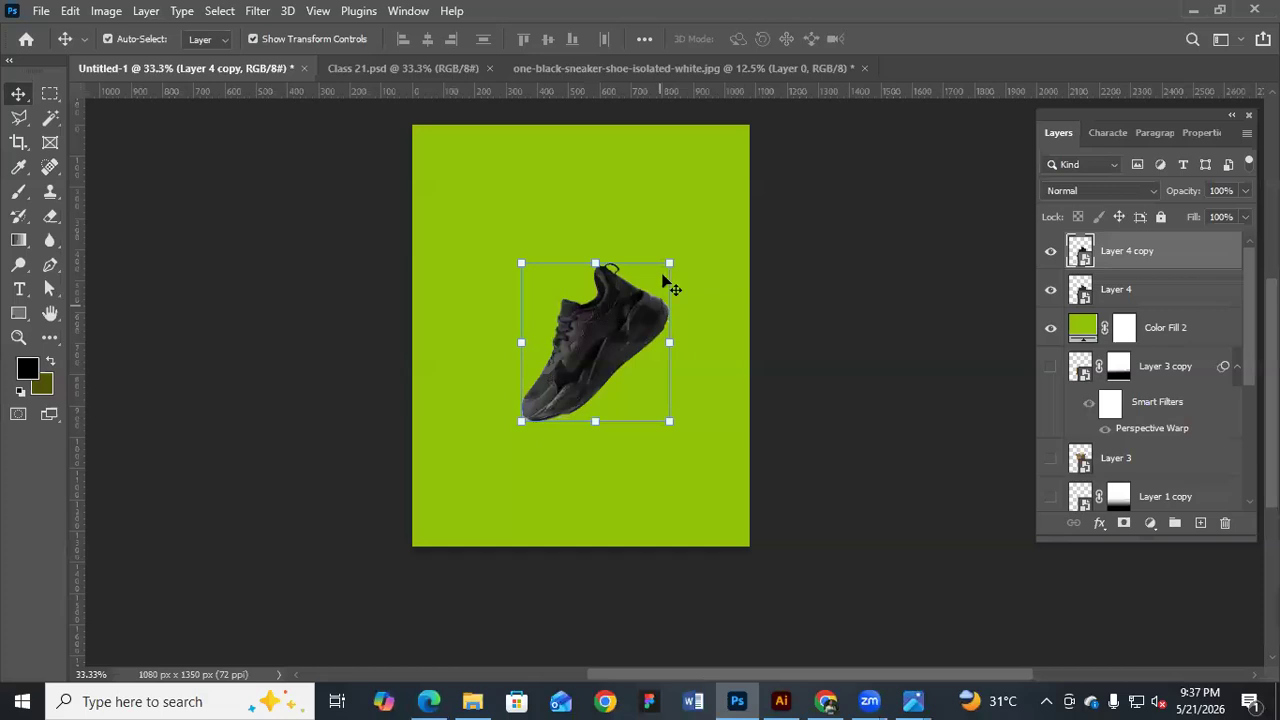
pyautogui.hotkey('ctrl', 't')
pyautogui.rightClick(622, 306)
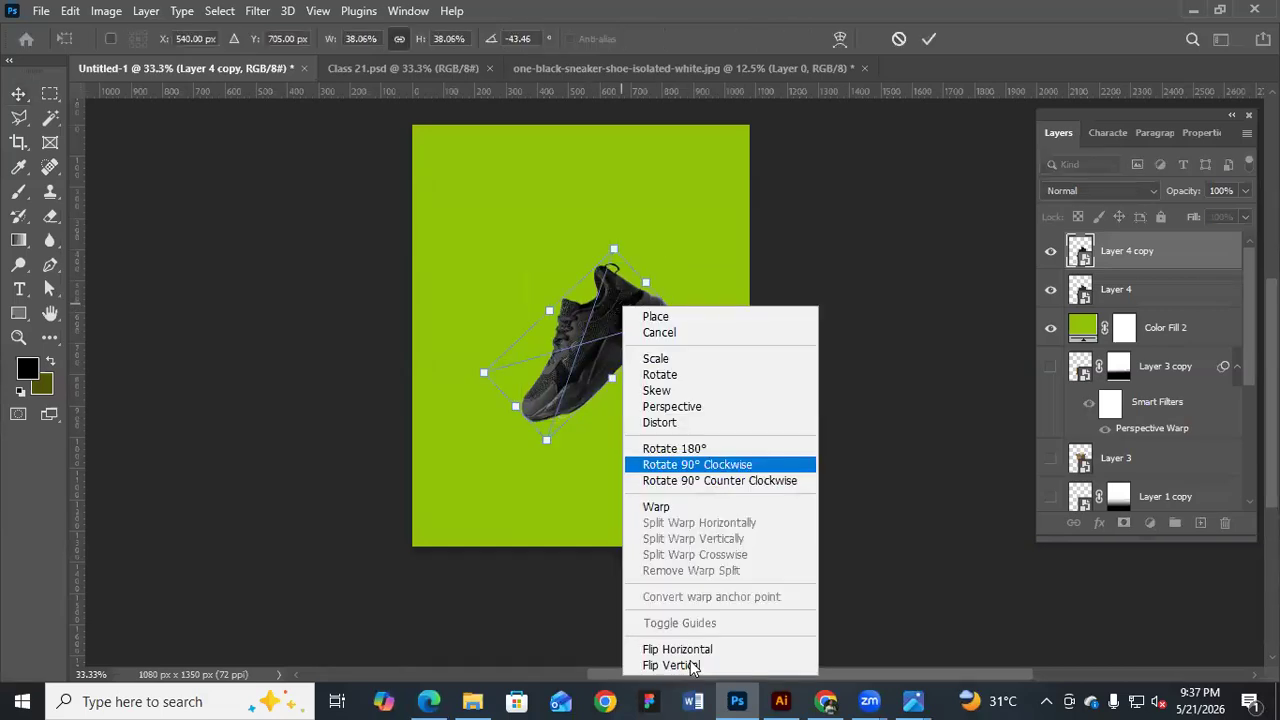
pyautogui.click(690, 665)
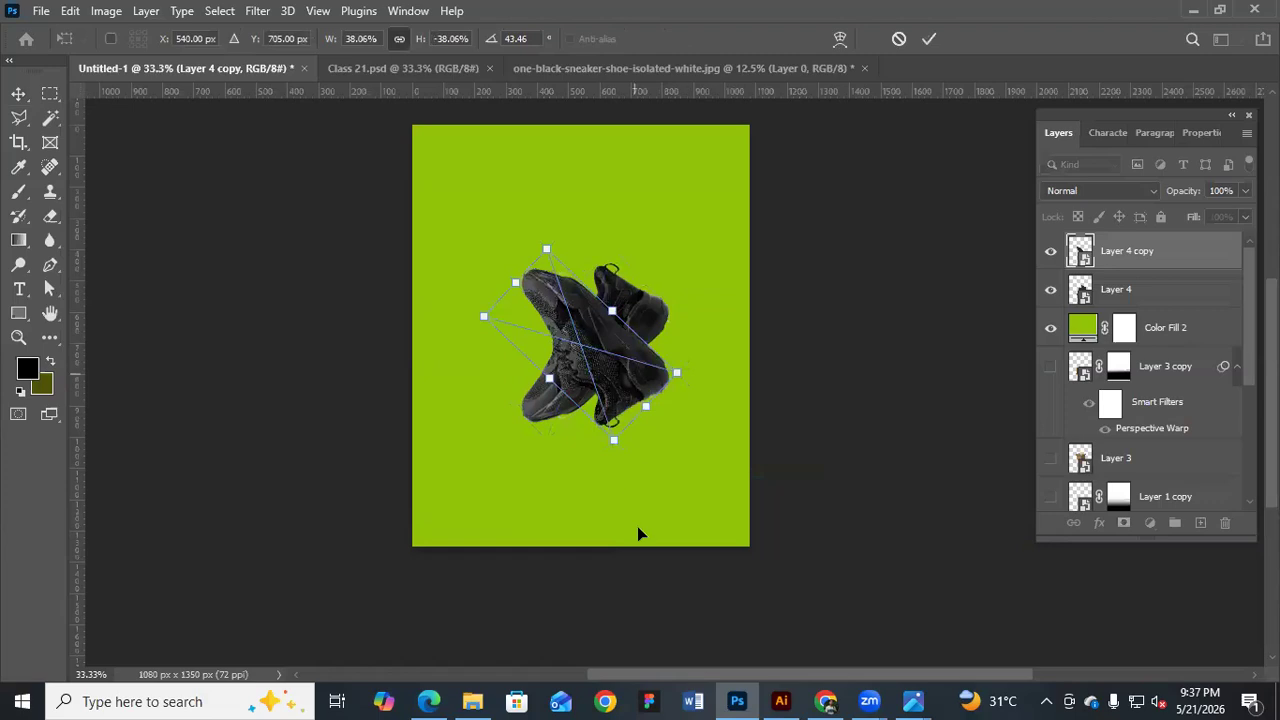
pyautogui.moveTo(636, 374); pyautogui.dragTo(660, 527)
pyautogui.press('Return')
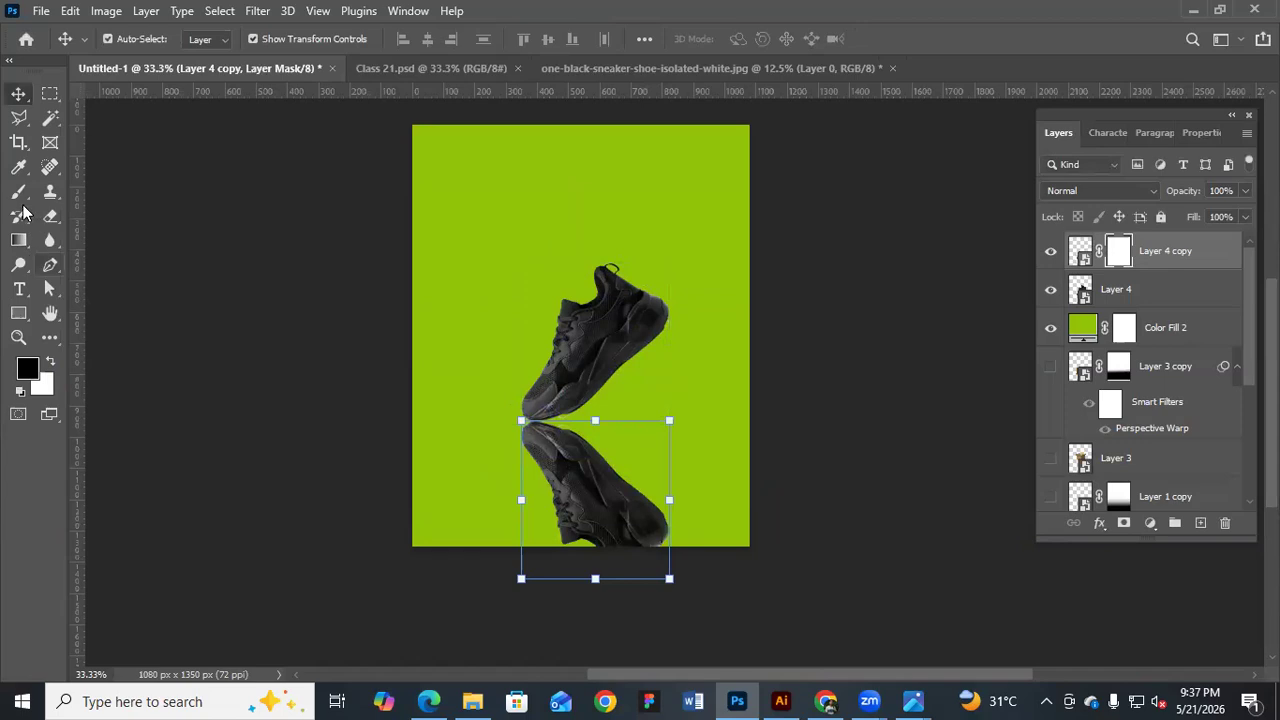
# Mask the flipped sneaker copy with black-to-transparent gradients so the reflection fades out away from the toe
pyautogui.click(18, 240)
pyautogui.moveTo(600, 440); pyautogui.dragTo(603, 574)
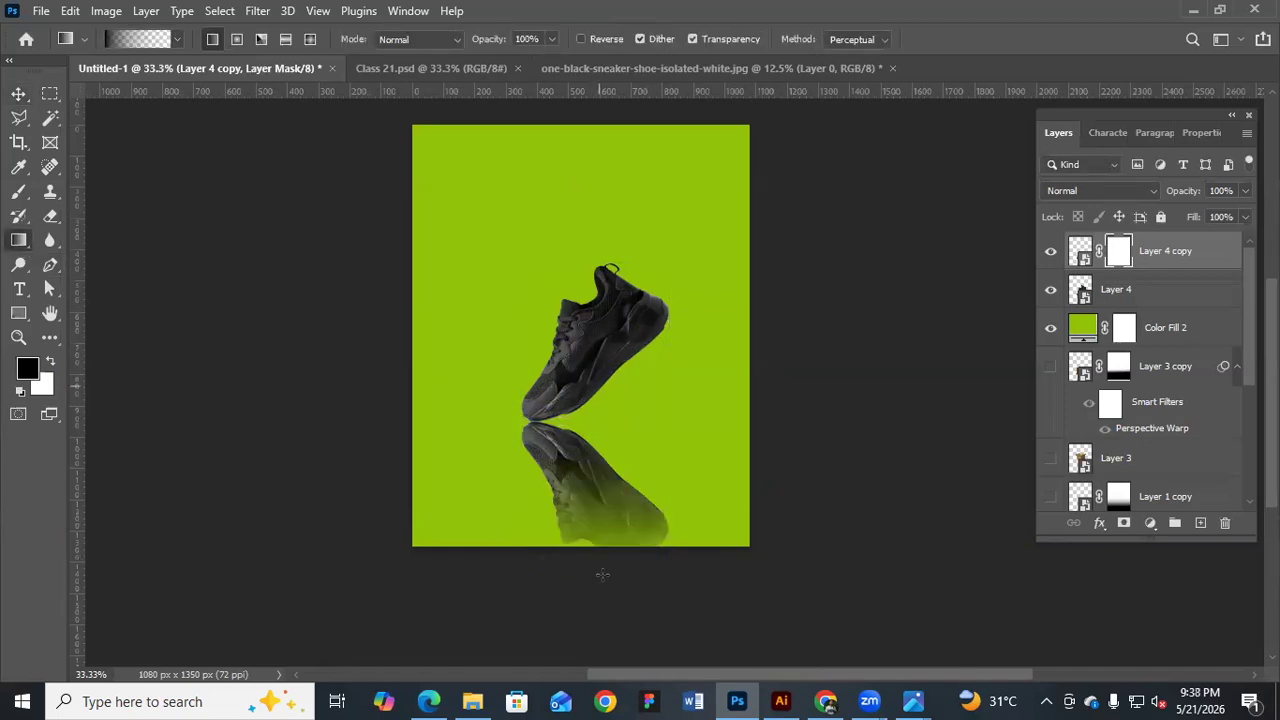
pyautogui.moveTo(688, 556); pyautogui.dragTo(531, 303)
pyautogui.moveTo(714, 617); pyautogui.dragTo(532, 398)
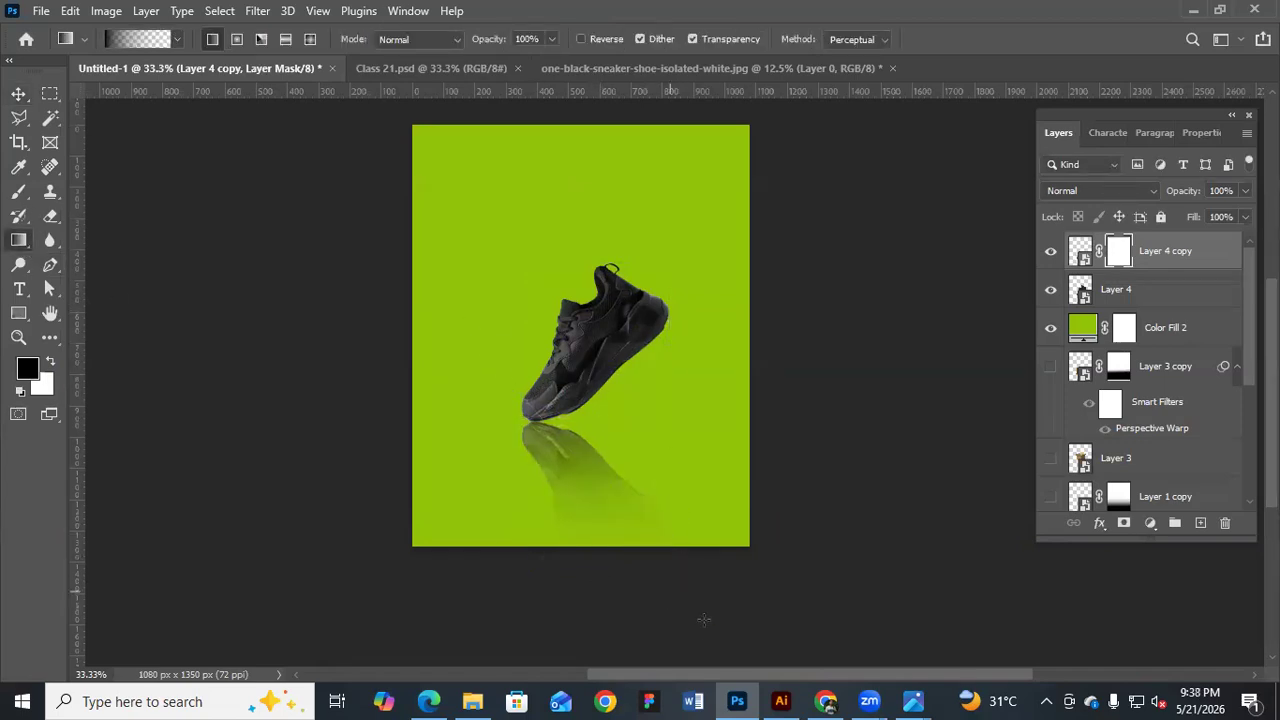
pyautogui.moveTo(689, 600); pyautogui.dragTo(523, 296)
pyautogui.moveTo(608, 526); pyautogui.dragTo(365, 236)
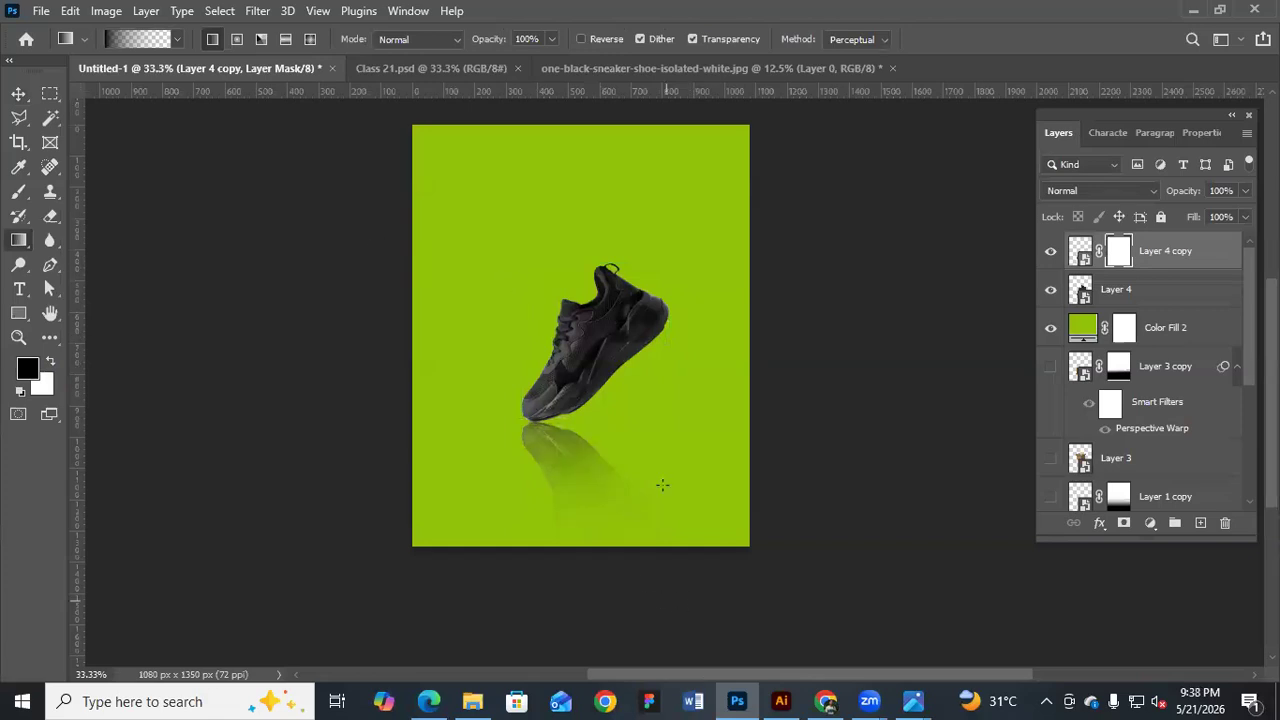
pyautogui.click(18, 93)
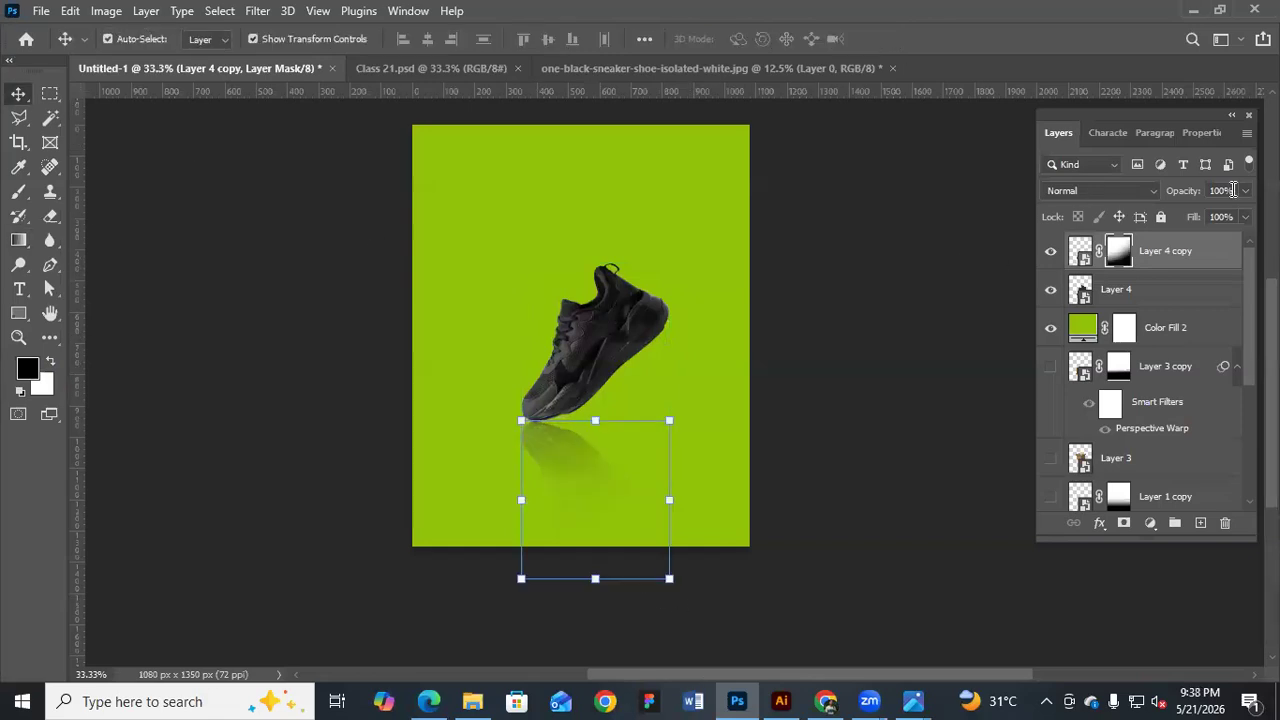
# Lower the opacity of the sneaker reflection layer and deselect it
pyautogui.click(1245, 190)
pyautogui.moveTo(1240, 215); pyautogui.dragTo(1225, 217)
pyautogui.click(888, 340)
# Add a new layer above Color Fill 2 and paint one soft black 300 px brush spot under the sneaker's toe
pyautogui.moveTo(806, 286); pyautogui.dragTo(802, 229)
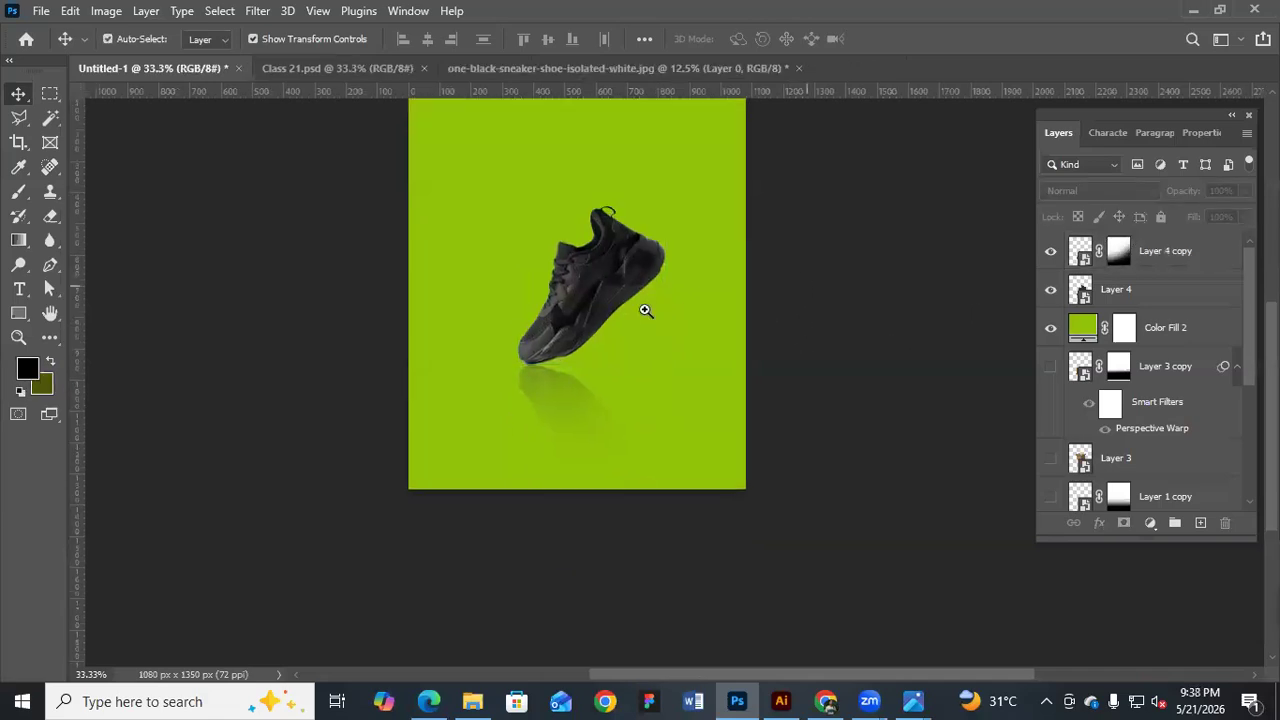
pyautogui.keyDown('ctrl'); pyautogui.click(645, 311); pyautogui.keyUp('ctrl')
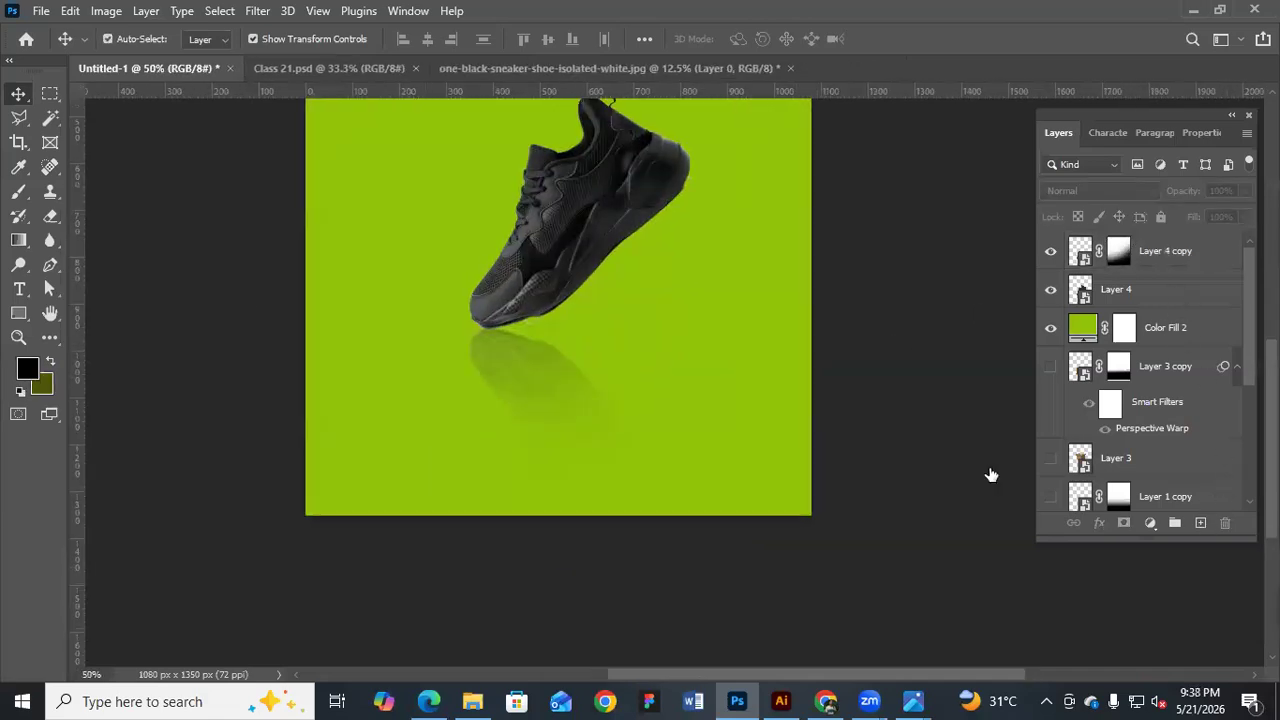
pyautogui.click(19, 192)
pyautogui.hotkey('ctrl', 'shift', 'alt', 'n')
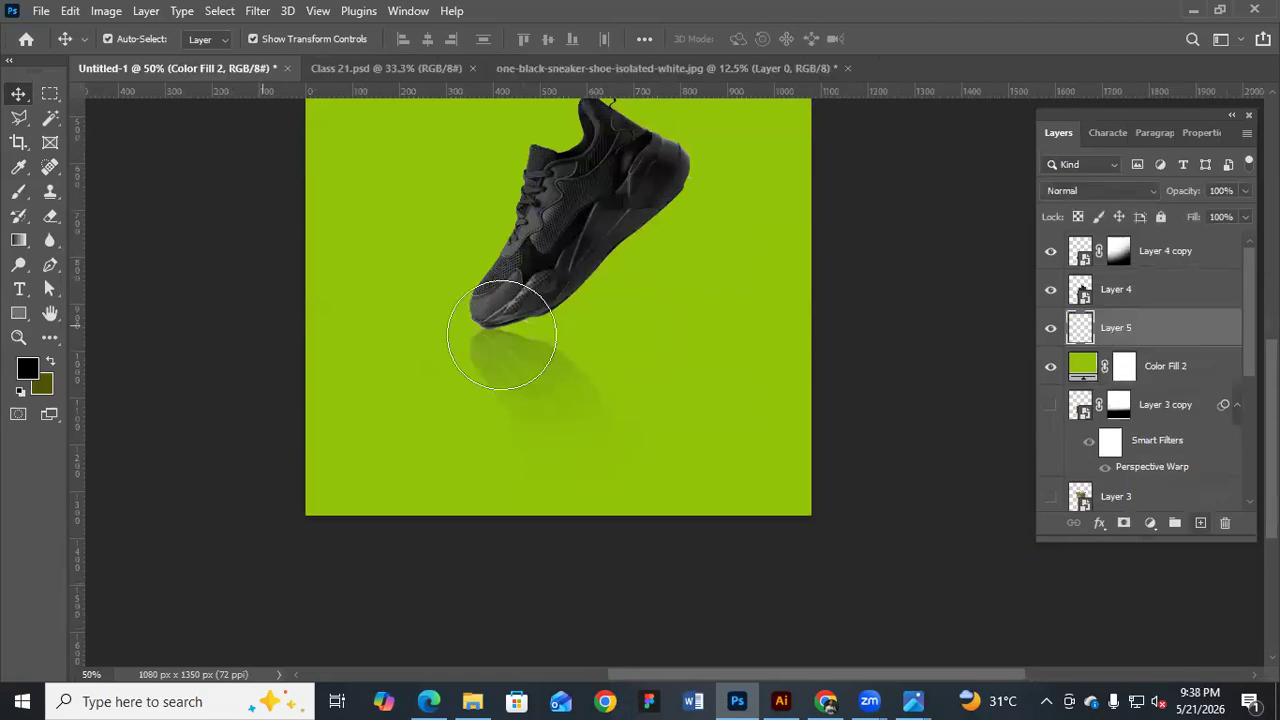
pyautogui.click(503, 340)
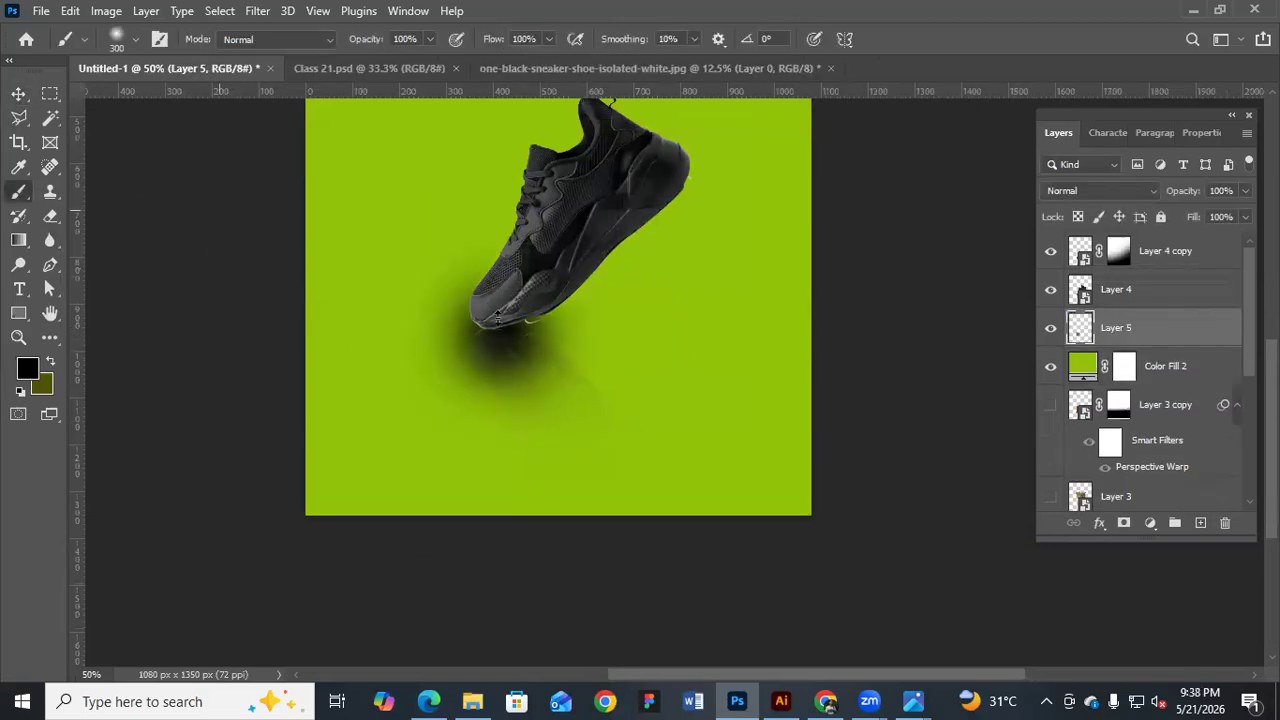
# Squash the black spot to 4.72% height as a thin contact shadow and align it under the sneaker's toe
pyautogui.press('v')
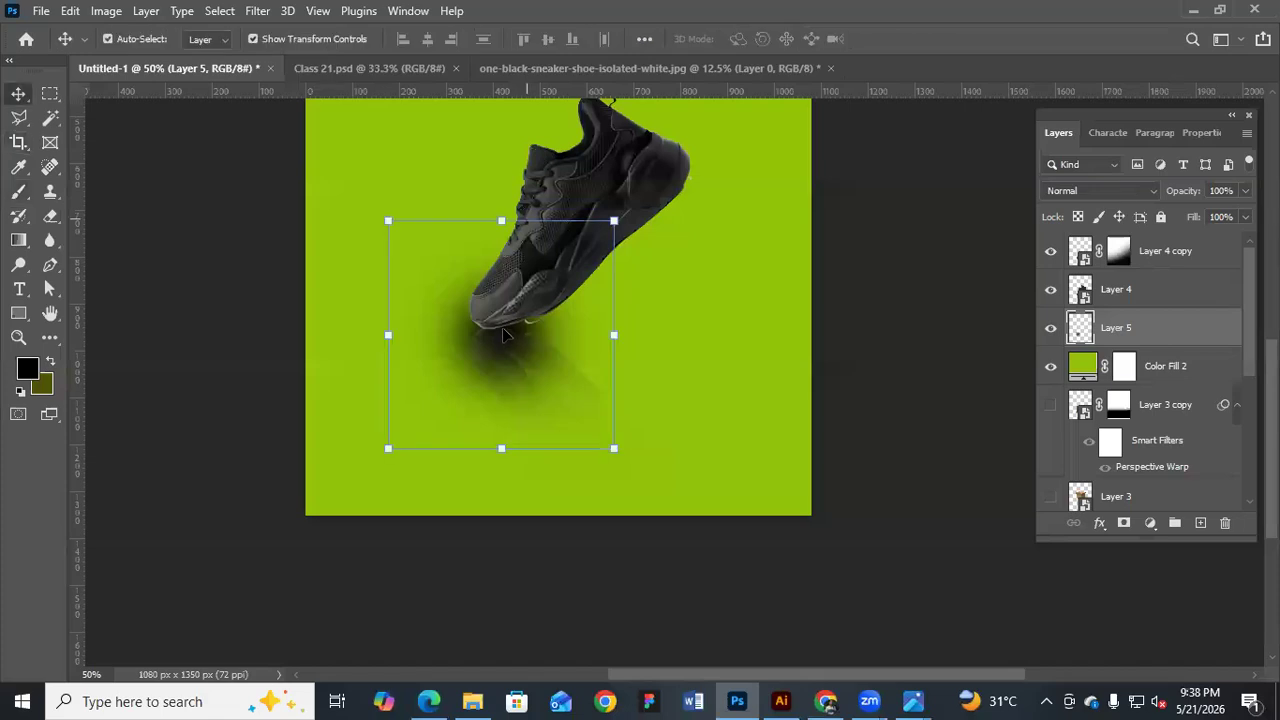
pyautogui.moveTo(502, 220); pyautogui.dragTo(509, 335)
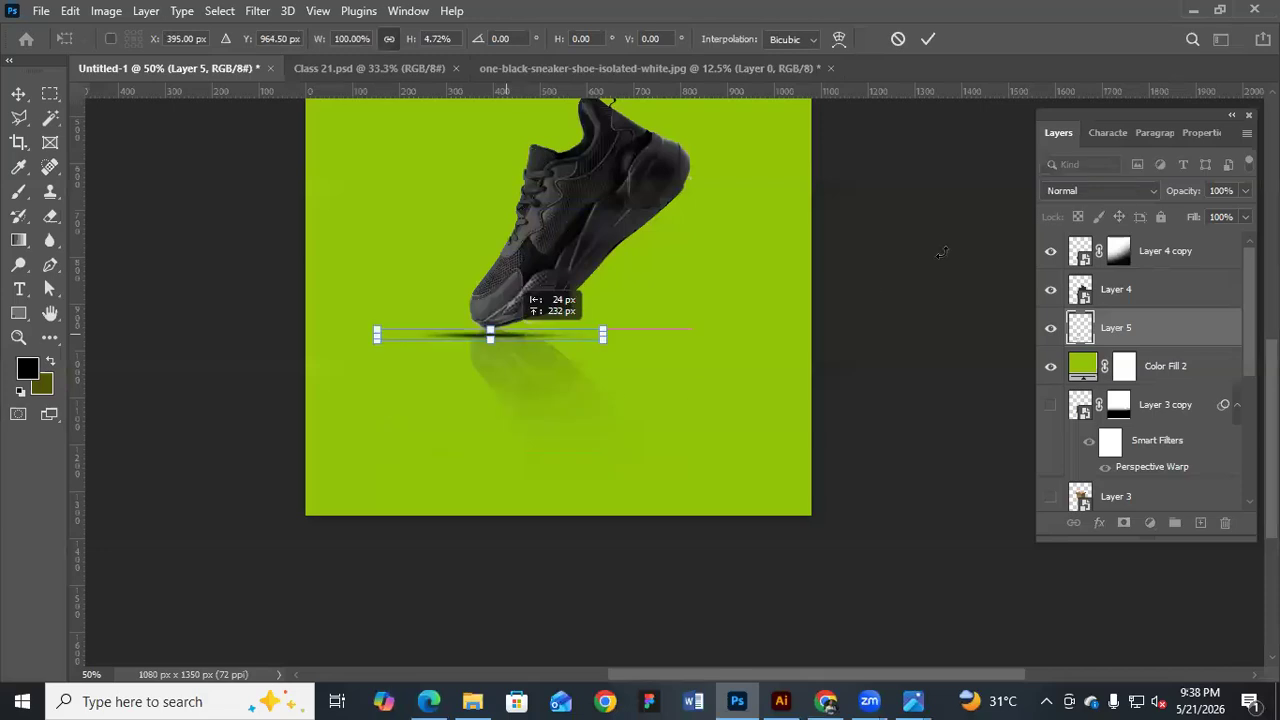
pyautogui.press('Return')
pyautogui.press('Up')
pyautogui.press('Up')
pyautogui.press('Right')
pyautogui.press('Right')
pyautogui.press('Right')
pyautogui.press('Right')
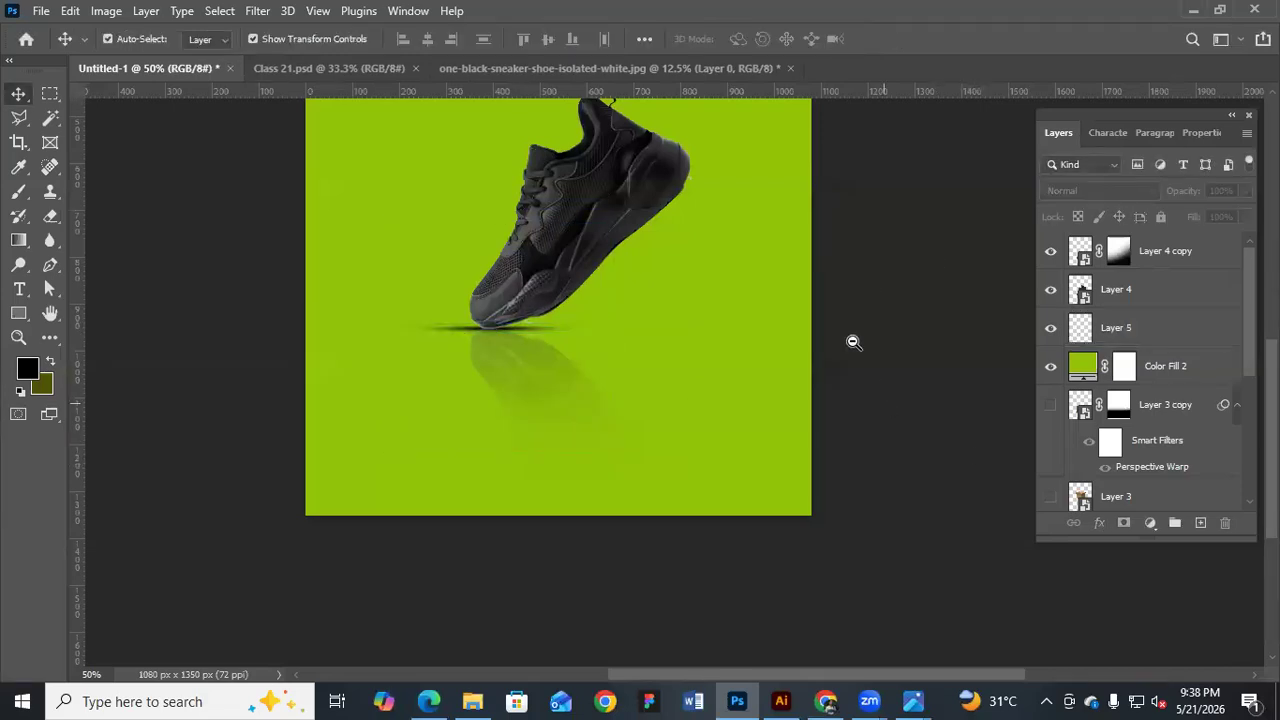
# Add a "Lorem Ipsum" text layer above the sneaker and set its font to Anton
pyautogui.keyDown('alt'); pyautogui.click(851, 340); pyautogui.keyUp('alt')
pyautogui.moveTo(819, 312); pyautogui.dragTo(820, 269)
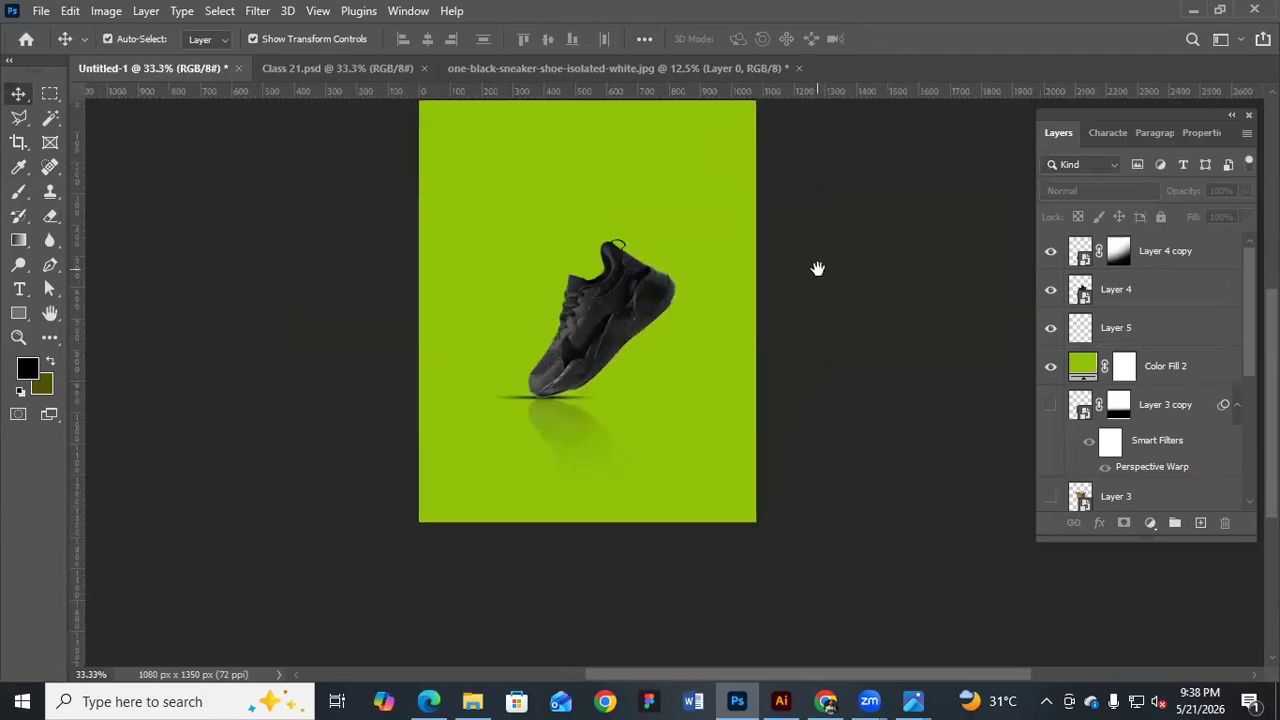
pyautogui.click(18, 289)
pyautogui.click(519, 205)
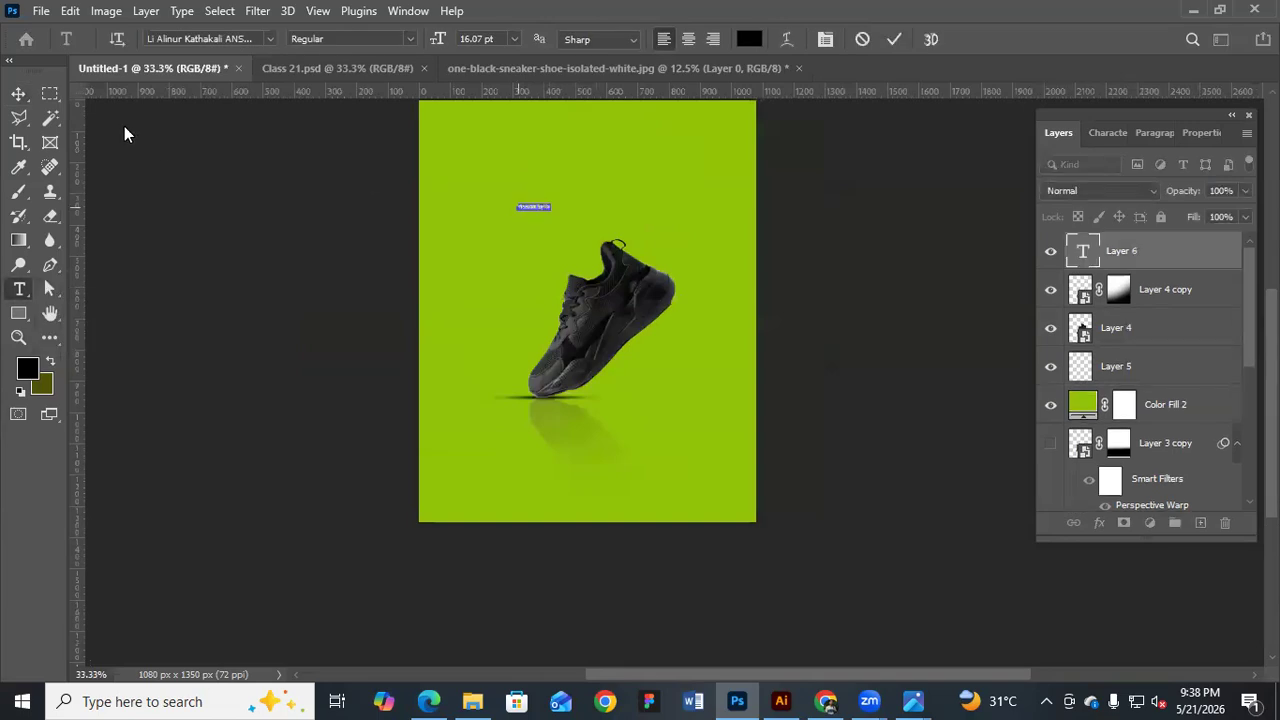
pyautogui.click(1107, 132)
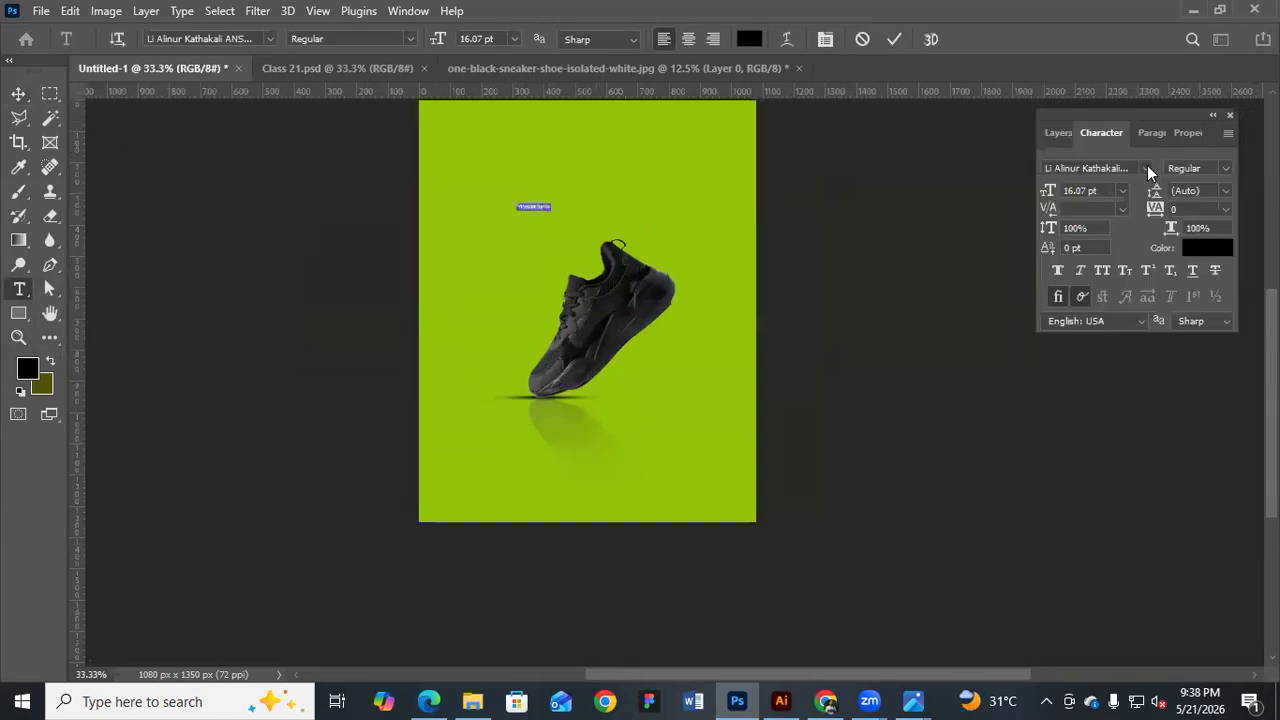
pyautogui.click(1145, 168)
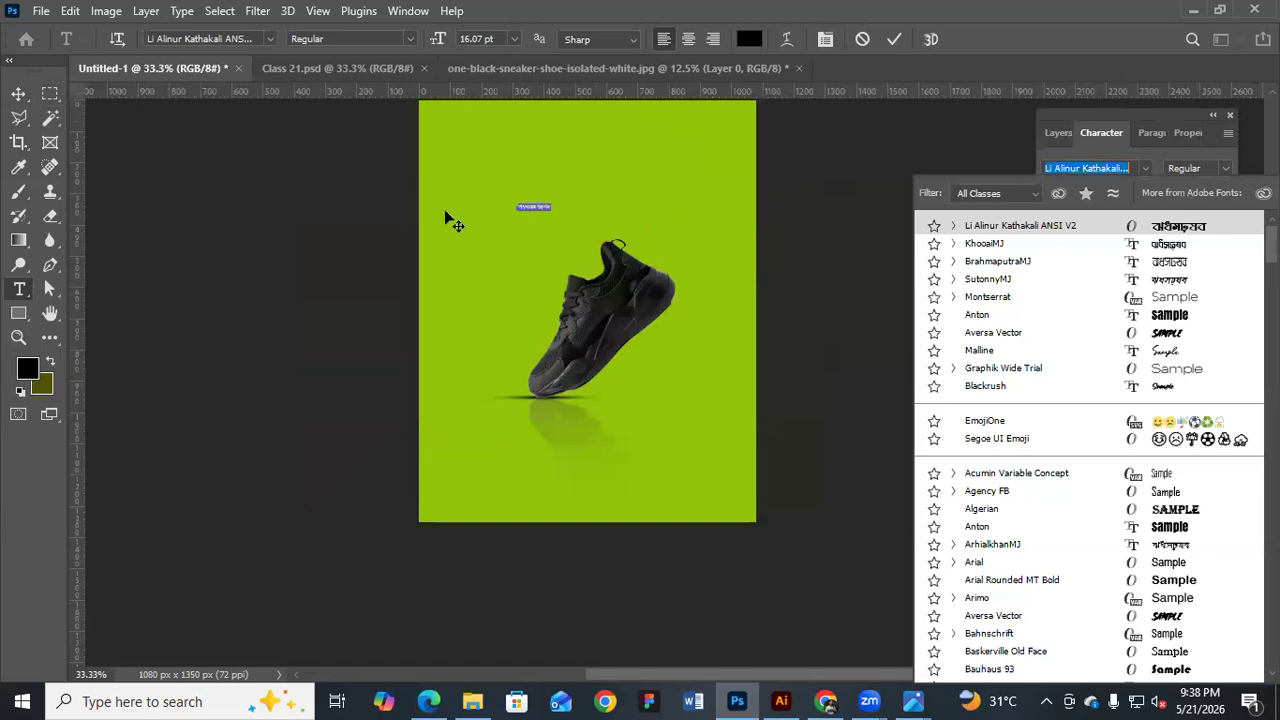
pyautogui.write('Anton')
pyautogui.press('Return')
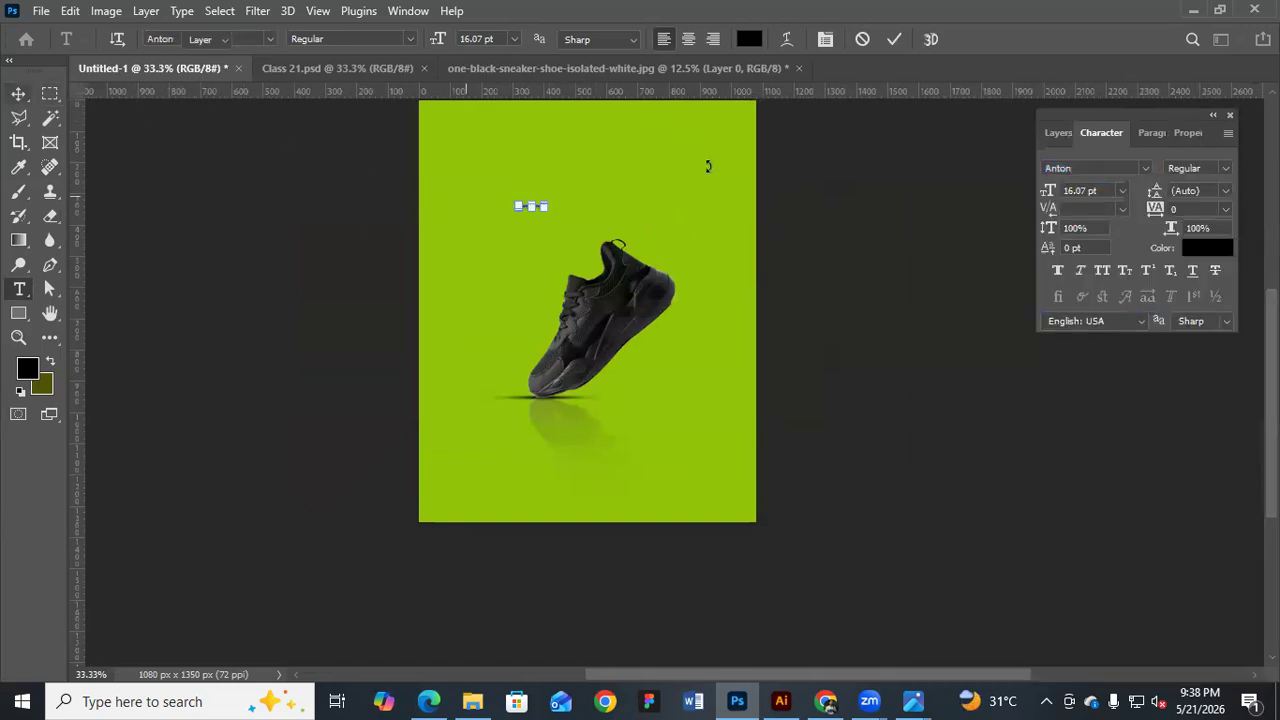
# Enlarge the "Lorem Ipsum" text to 115.3 pt above the sneaker
pyautogui.hotkey('ctrl', 't')
pyautogui.moveTo(545, 204); pyautogui.dragTo(653, 183)
pyautogui.press('Return')
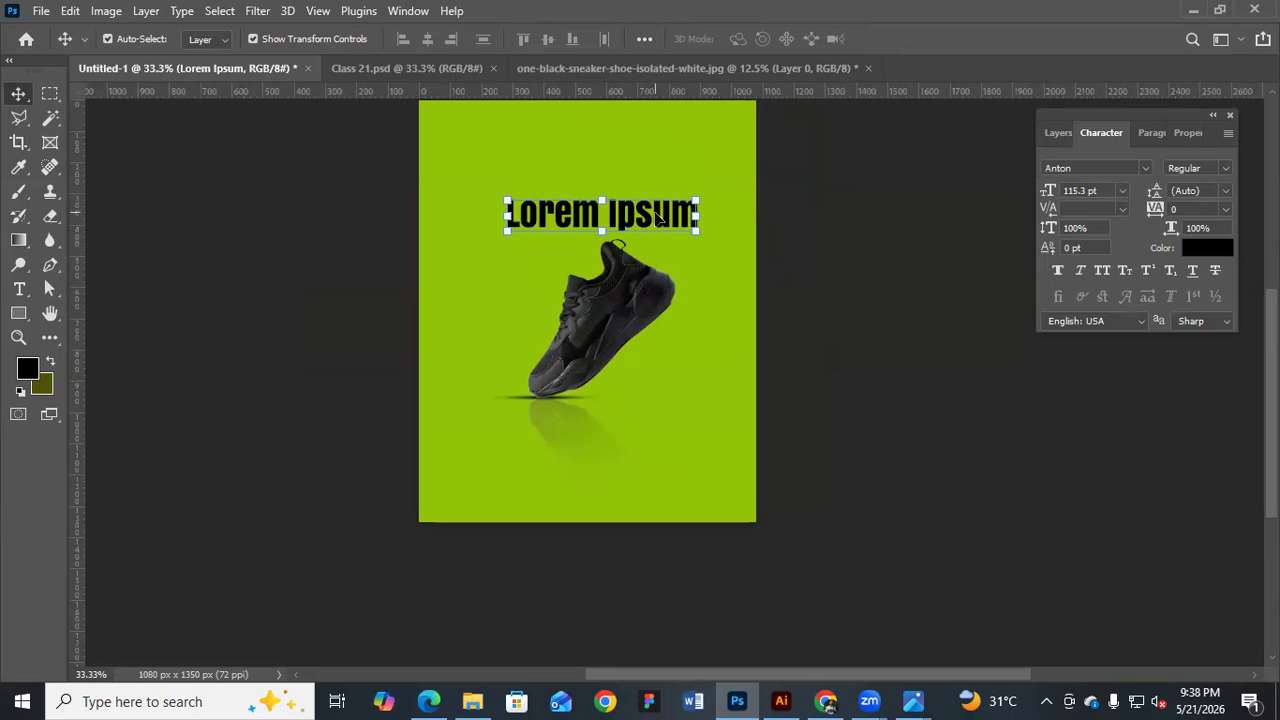
# Replace the headline text "Lorem Ipsum" with "NIKE"
pyautogui.doubleClick(657, 212)
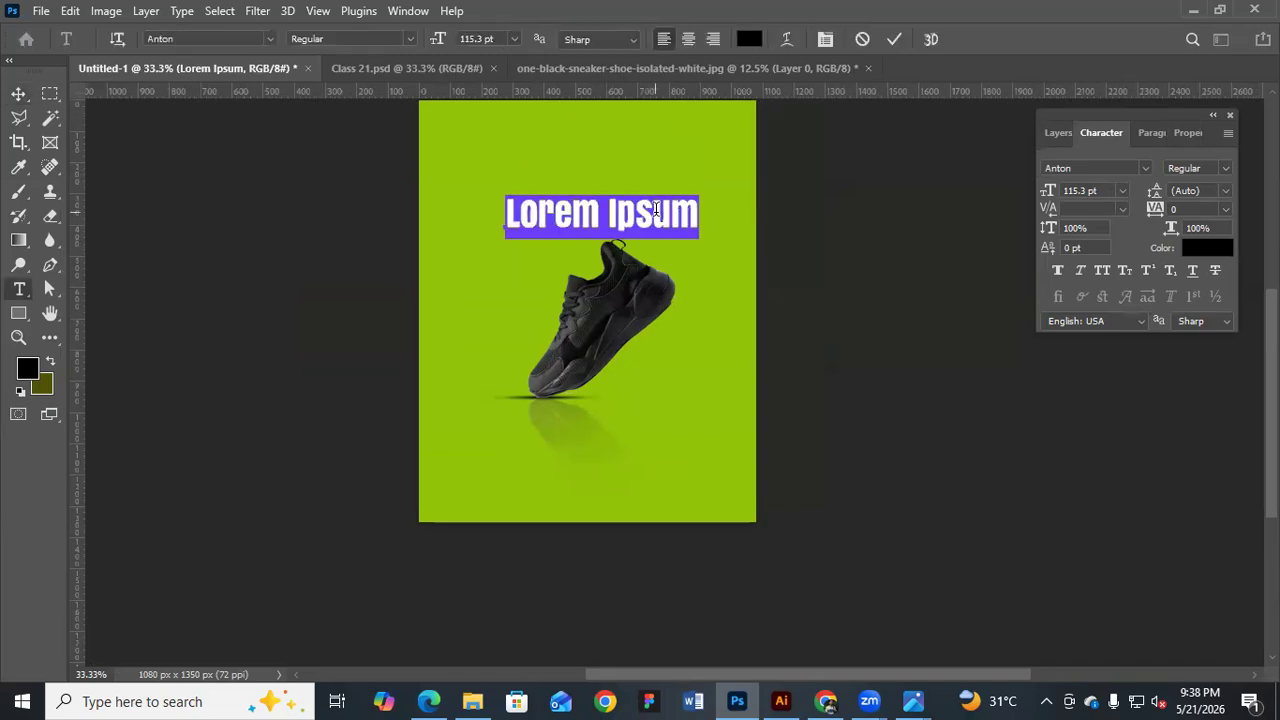
pyautogui.write('NIKE')
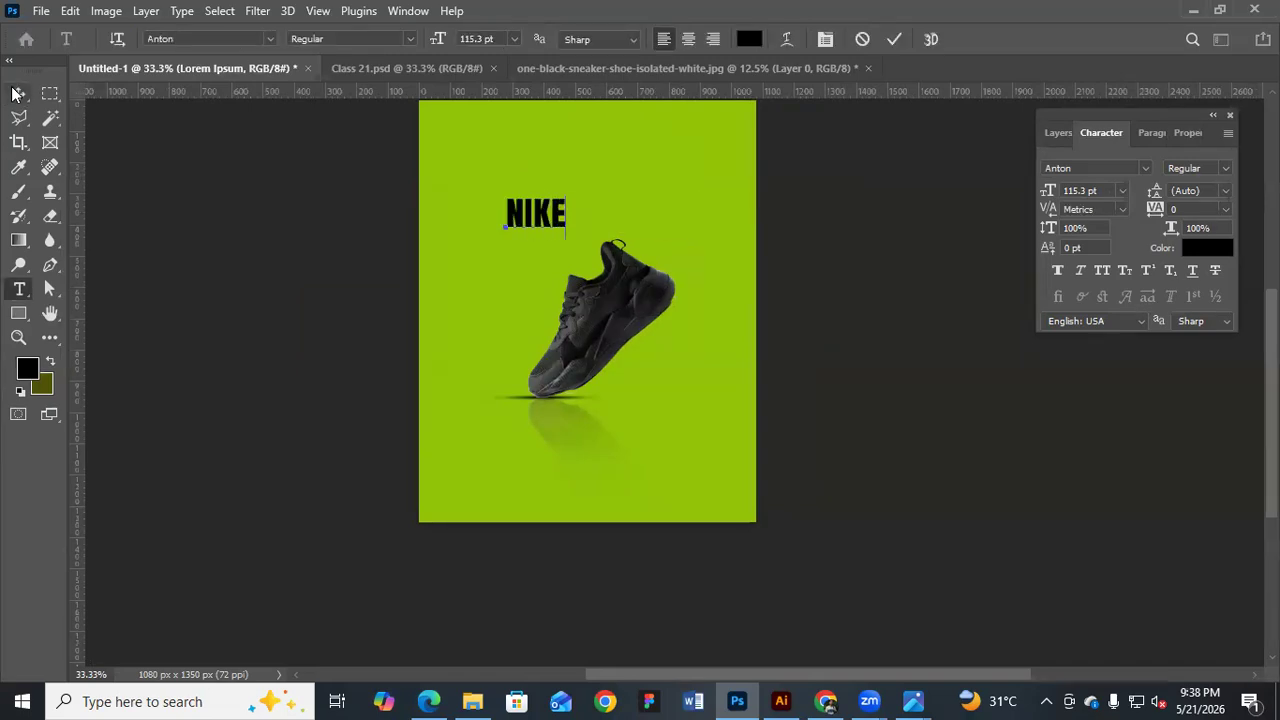
pyautogui.hotkey('ctrl', 'Return')
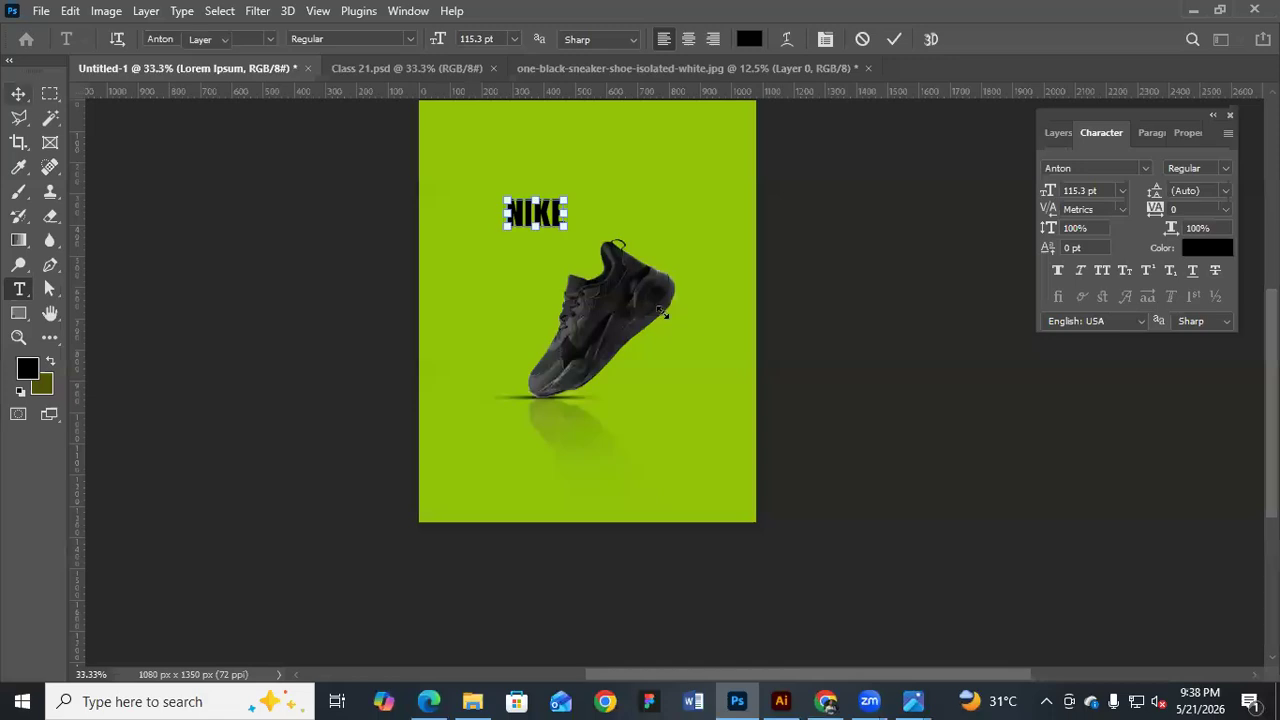
# Scale the NIKE text up to 276.94% and position it over the sneaker's heel
pyautogui.press('v')
pyautogui.hotkey('ctrl', 't')
pyautogui.moveTo(567, 229); pyautogui.dragTo(670, 314)
pyautogui.moveTo(625, 250)
pyautogui.mouseDown()
pyautogui.moveTo(639, 247)
pyautogui.moveTo(630, 234)
pyautogui.moveTo(616, 253)
pyautogui.mouseUp()
pyautogui.press('Return')
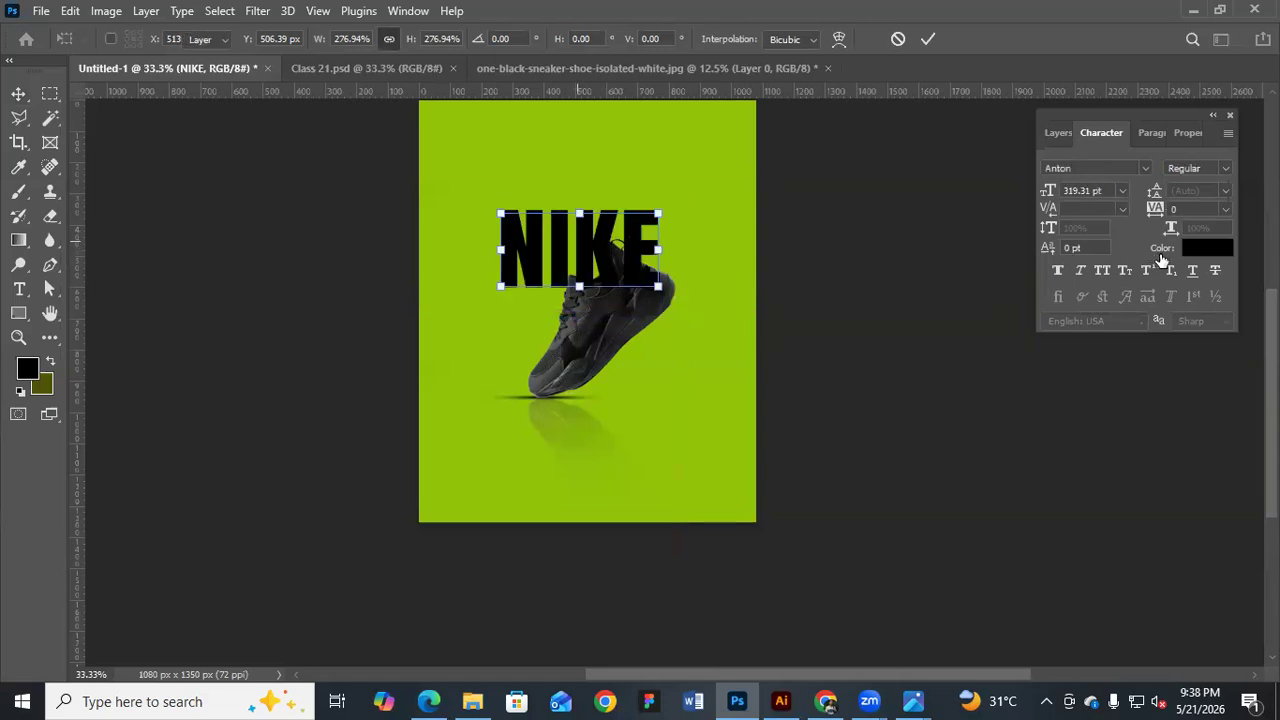
# Move the NIKE layer below Layer 4 so the text sits behind the sneaker, and shift it slightly to the right
pyautogui.click(1059, 134)
pyautogui.hotkey('ctrl', '[')
pyautogui.hotkey('ctrl', '[')
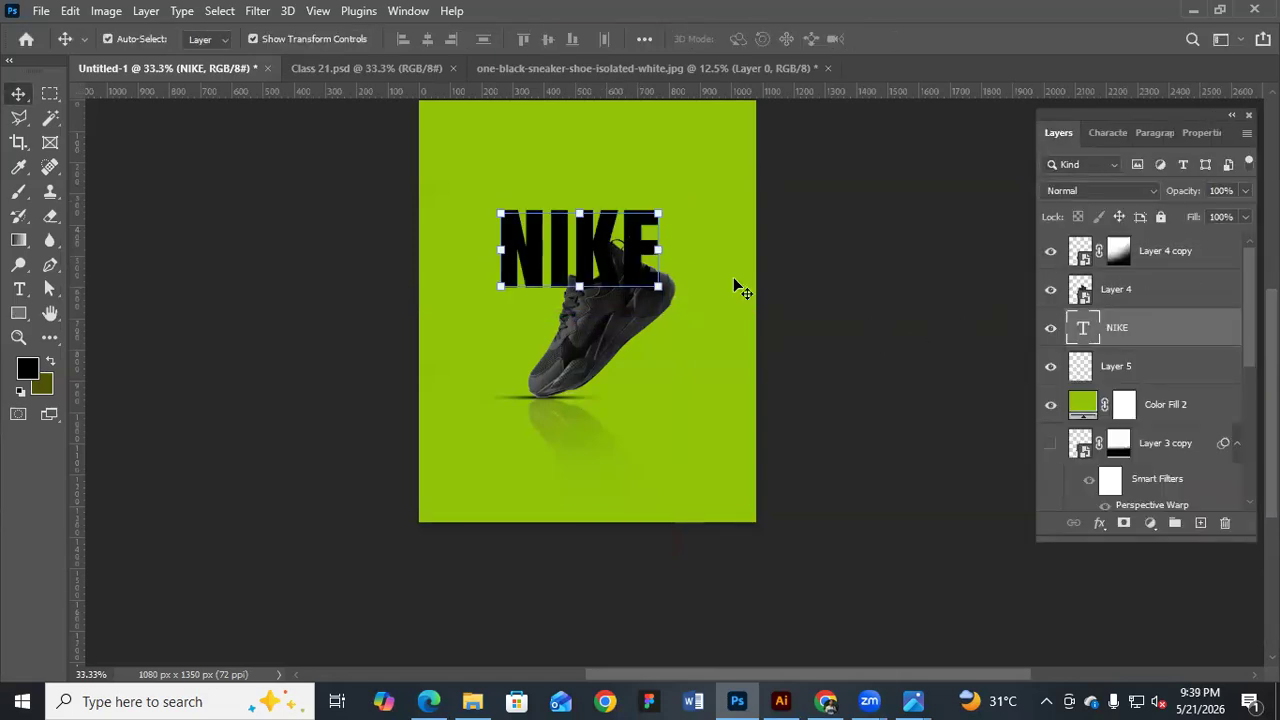
pyautogui.click(876, 328)
pyautogui.moveTo(584, 226); pyautogui.dragTo(592, 224)
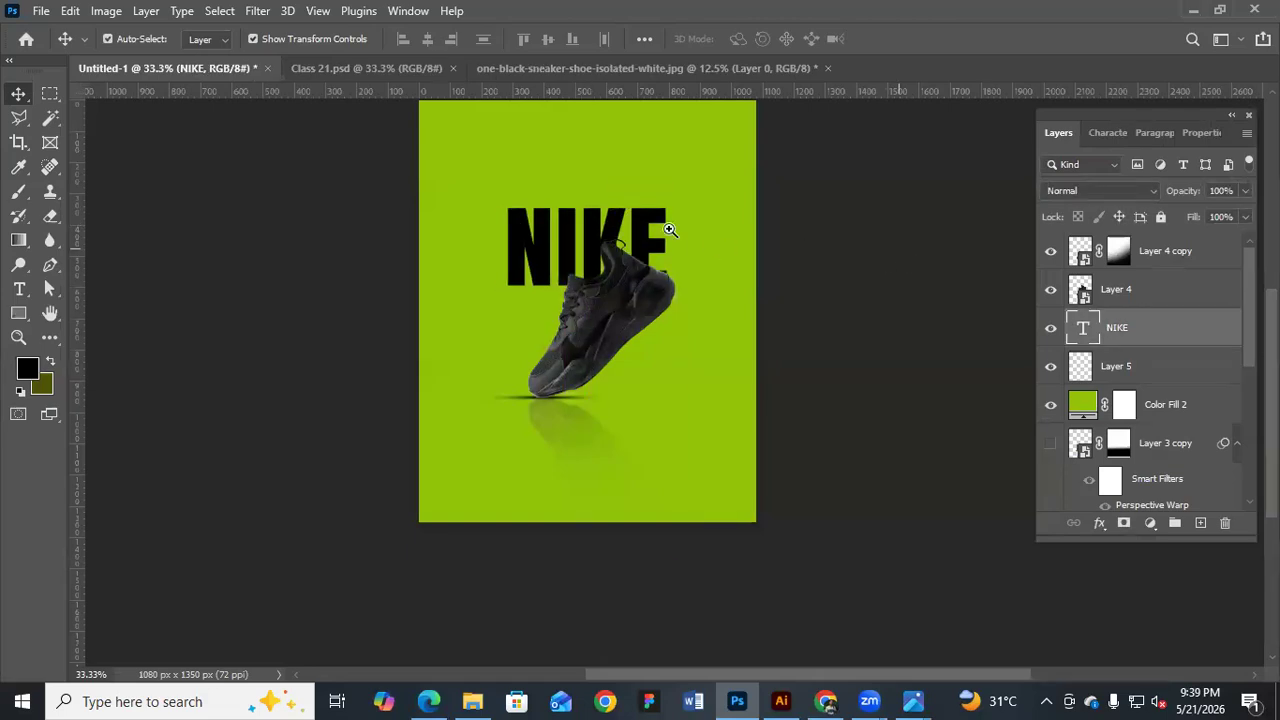
# Change the NIKE text color to dark red (ad0303)
pyautogui.click(809, 250)
pyautogui.keyDown('ctrl'); pyautogui.click(621, 213); pyautogui.keyUp('ctrl')
pyautogui.hotkey('ctrl', '=')
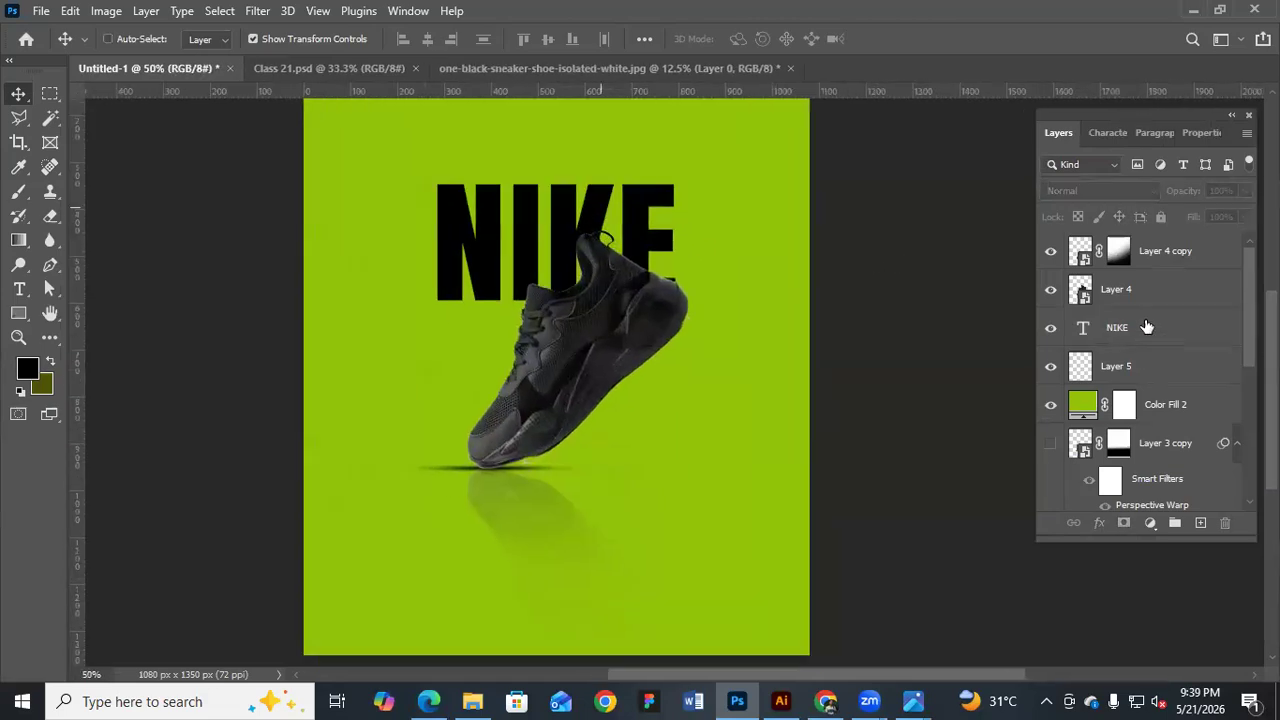
pyautogui.click(1172, 343)
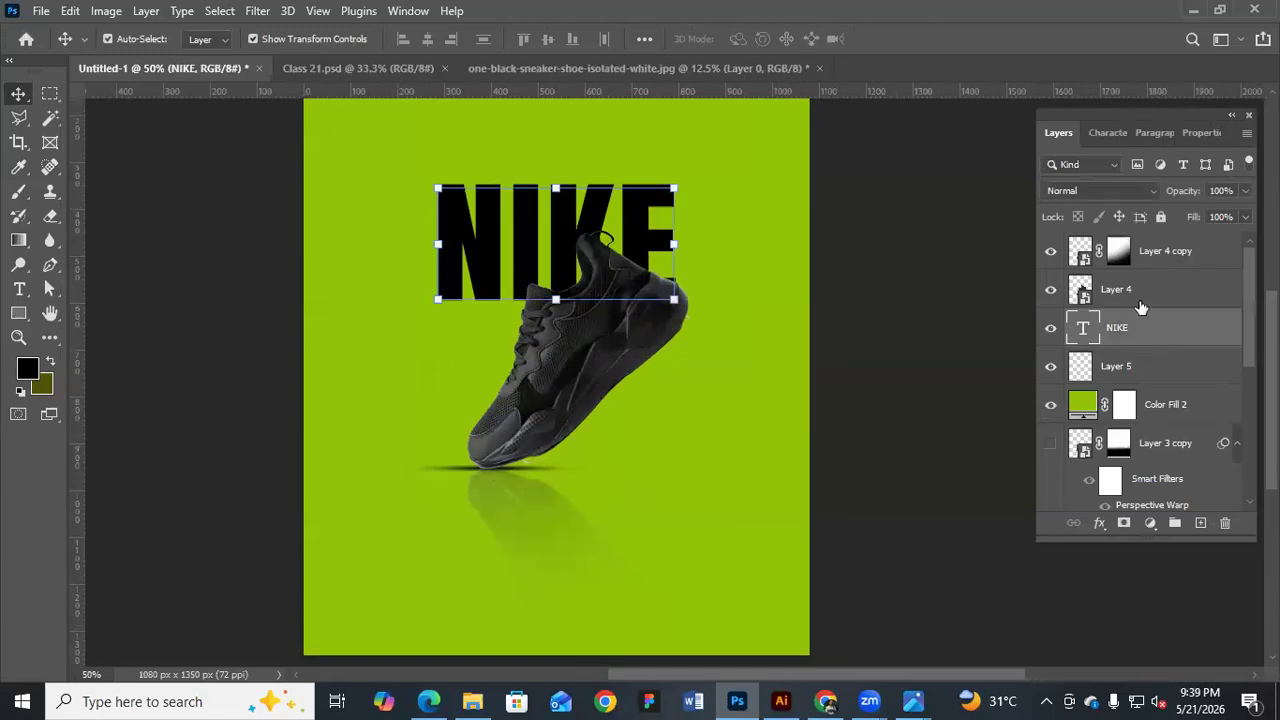
pyautogui.click(1107, 132)
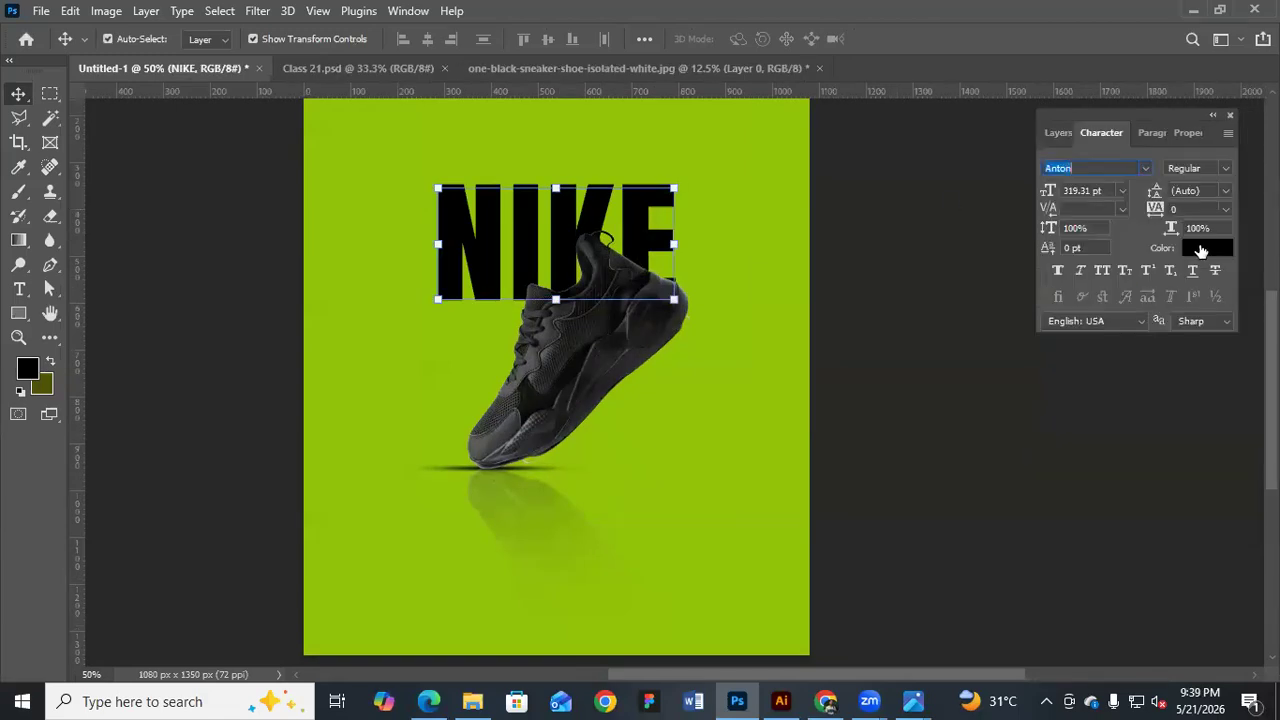
pyautogui.click(1202, 252)
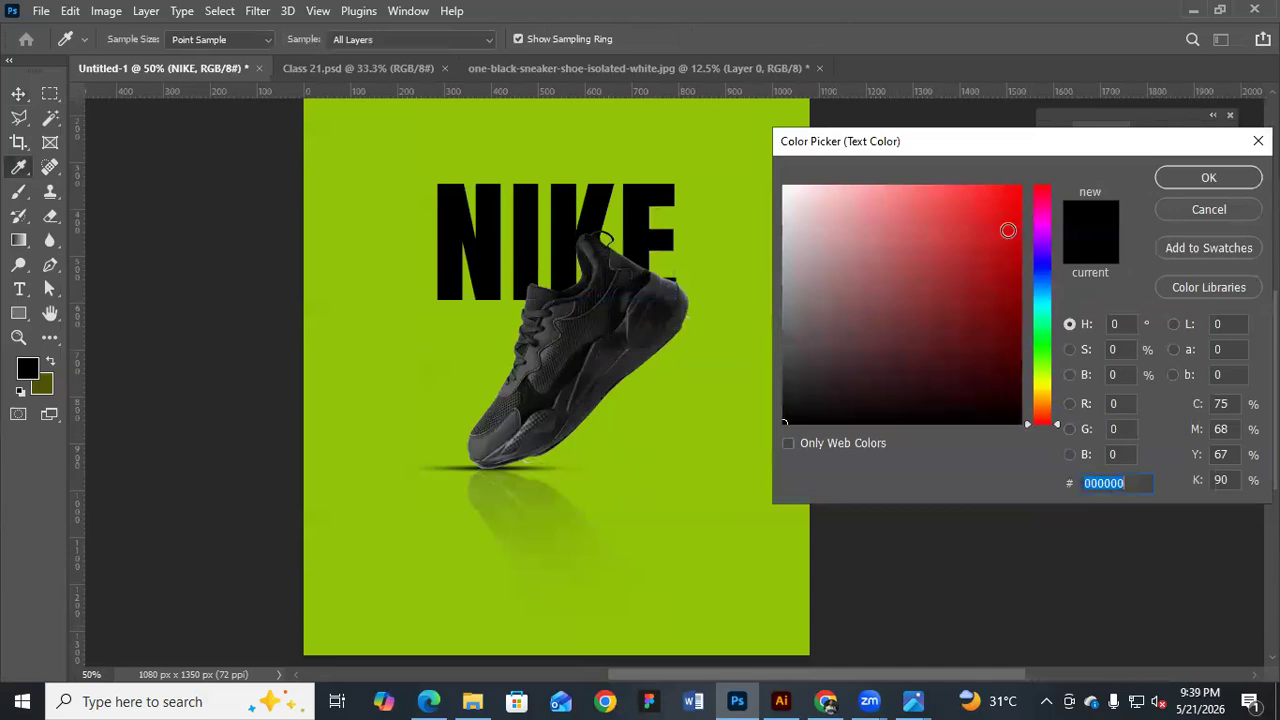
pyautogui.moveTo(1010, 262); pyautogui.dragTo(1013, 234)
pyautogui.click(1016, 262)
pyautogui.click(1211, 176)
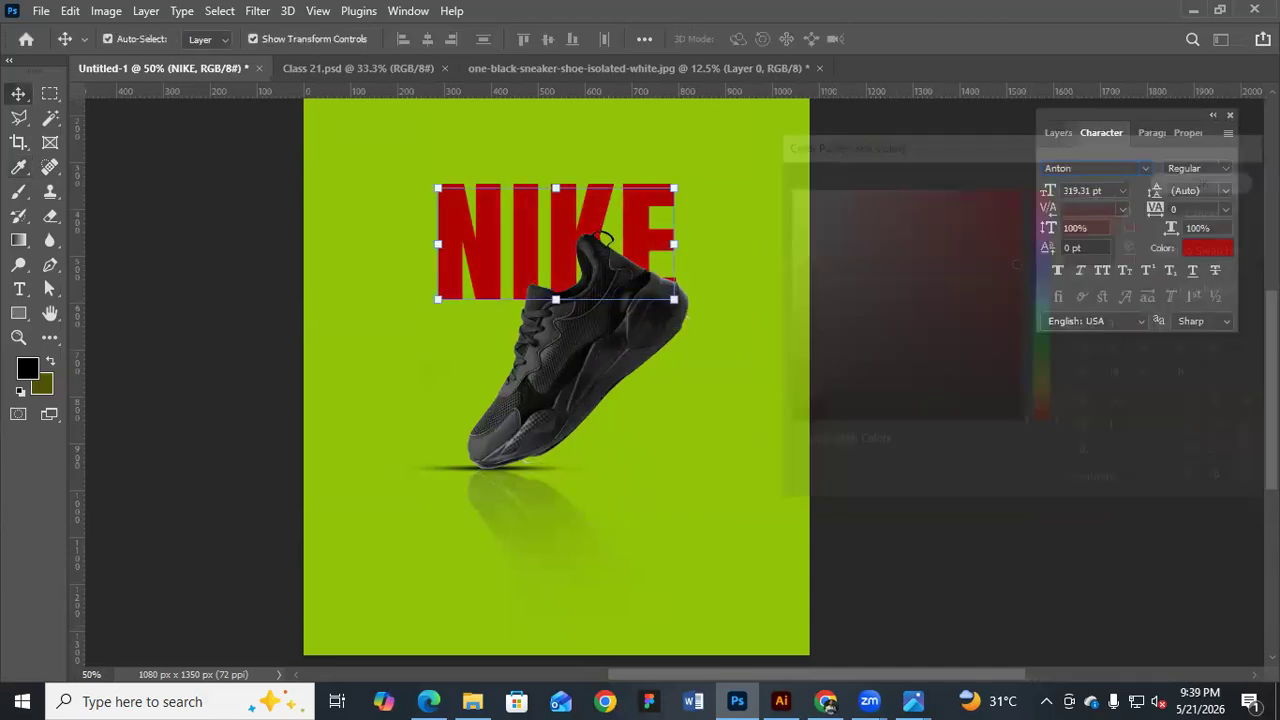
# Set the NIKE text color to white (ffffff) and move the text up slightly
pyautogui.click(1207, 248)
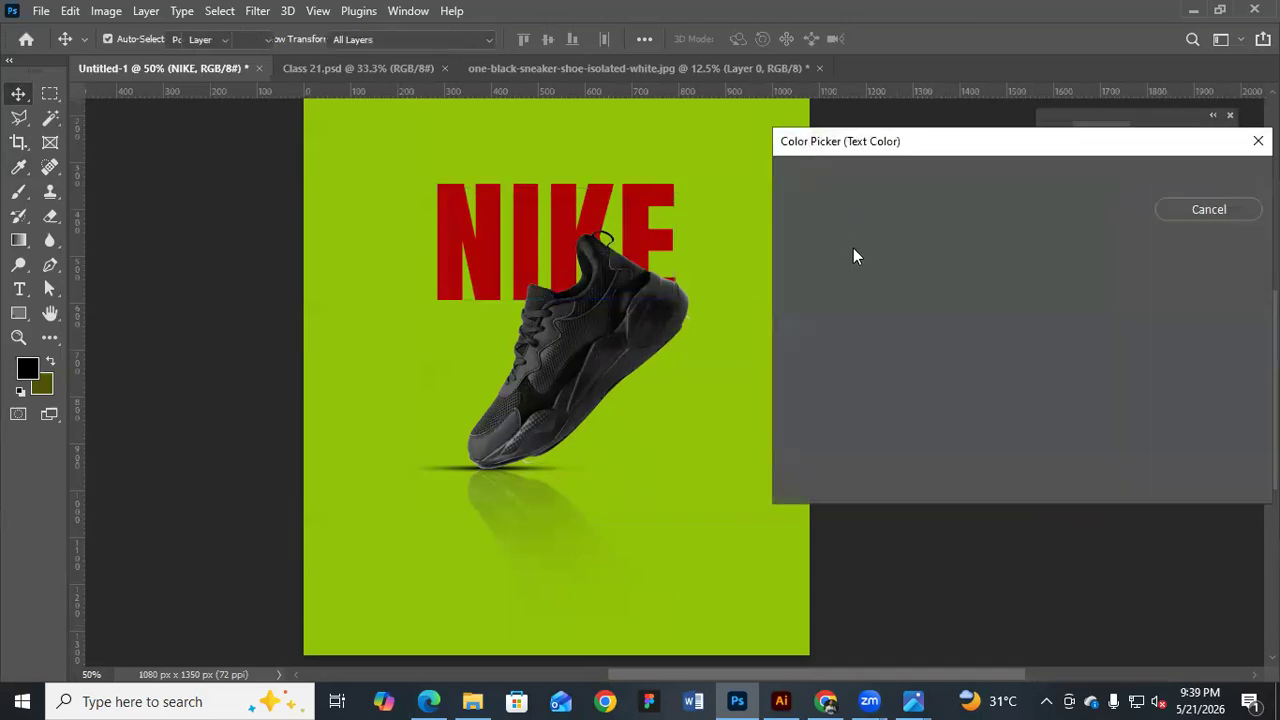
pyautogui.click(1207, 246)
pyautogui.press('Escape')
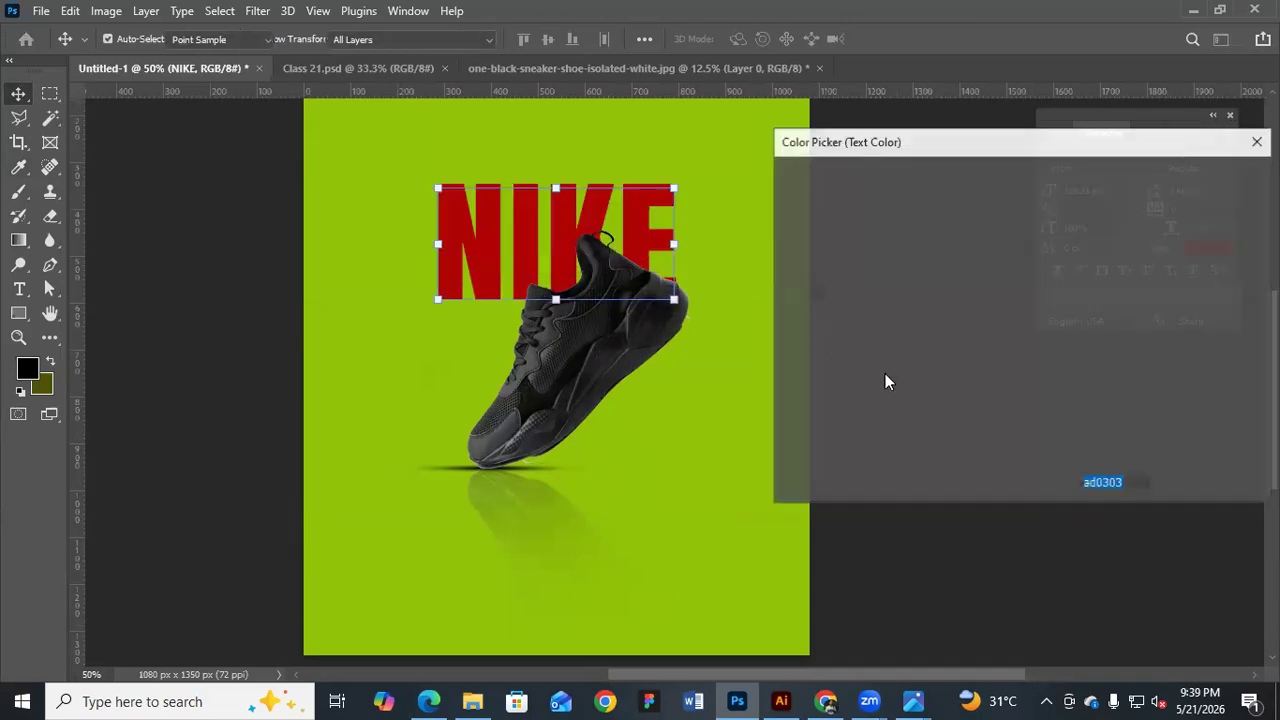
pyautogui.write('ffffff')
pyautogui.press('Return')
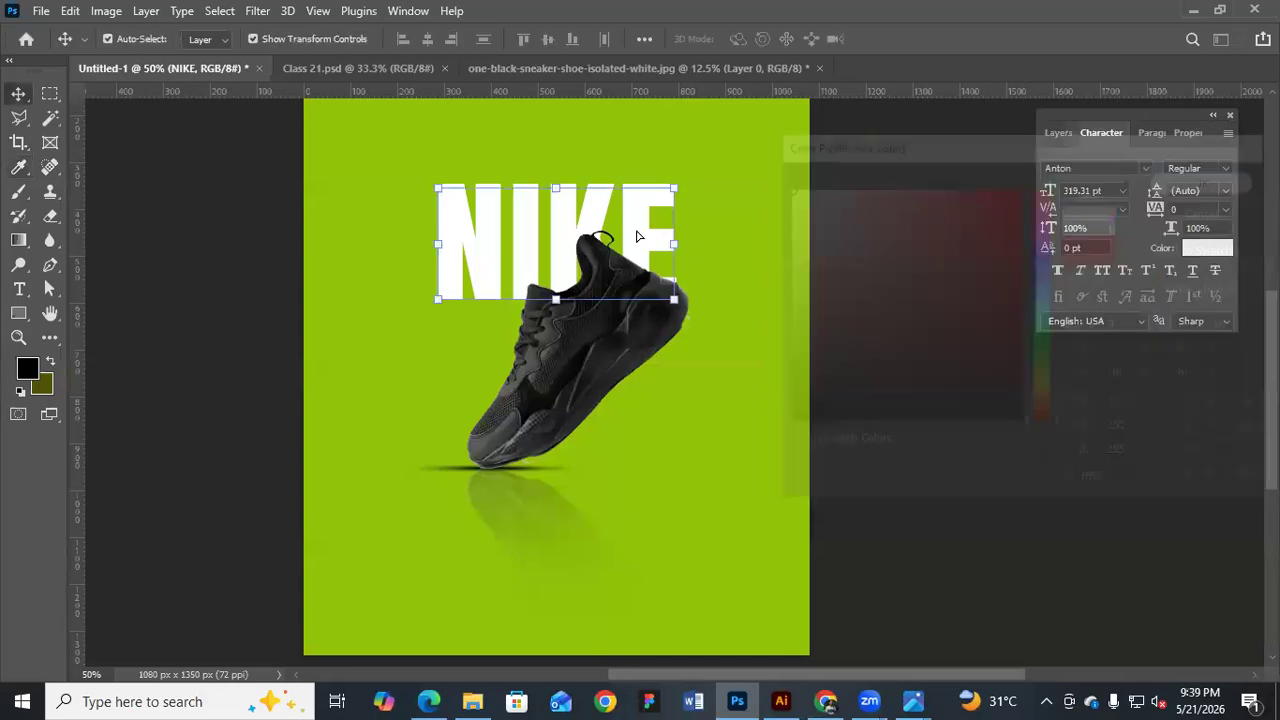
pyautogui.moveTo(636, 232); pyautogui.dragTo(636, 229)
pyautogui.click(884, 372)
pyautogui.click(636, 229)
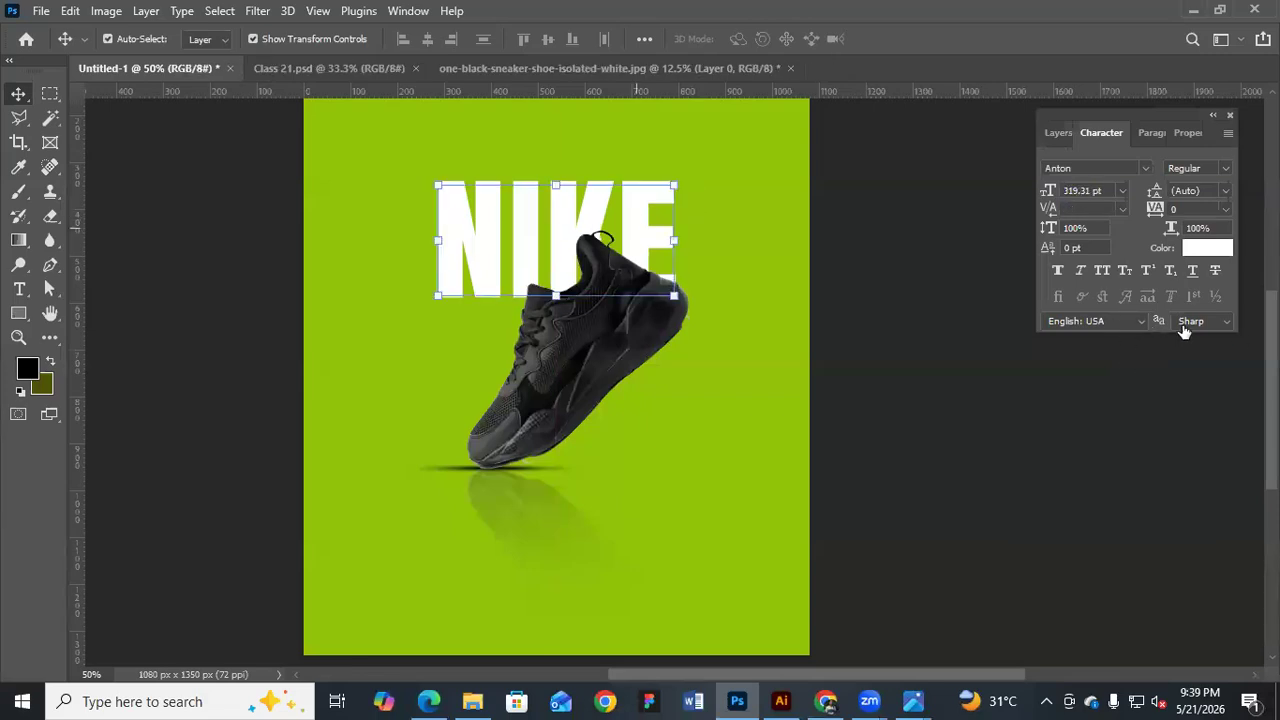
# Duplicate the NIKE layer, place the copy above Layer 4, and hide the original NIKE layer
pyautogui.press('F7')
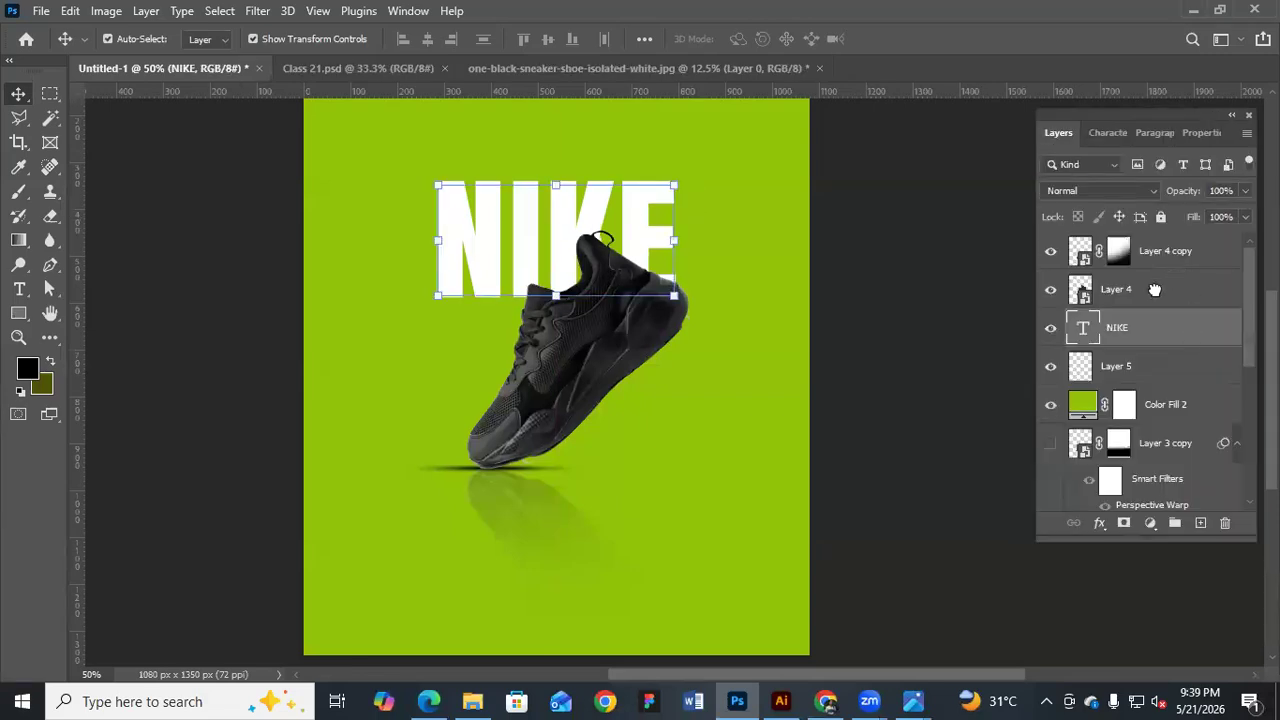
pyautogui.hotkey('ctrl', 'j')
pyautogui.moveTo(1062, 345)
pyautogui.mouseDown()
pyautogui.moveTo(1062, 304)
pyautogui.moveTo(1053, 338)
pyautogui.mouseUp()
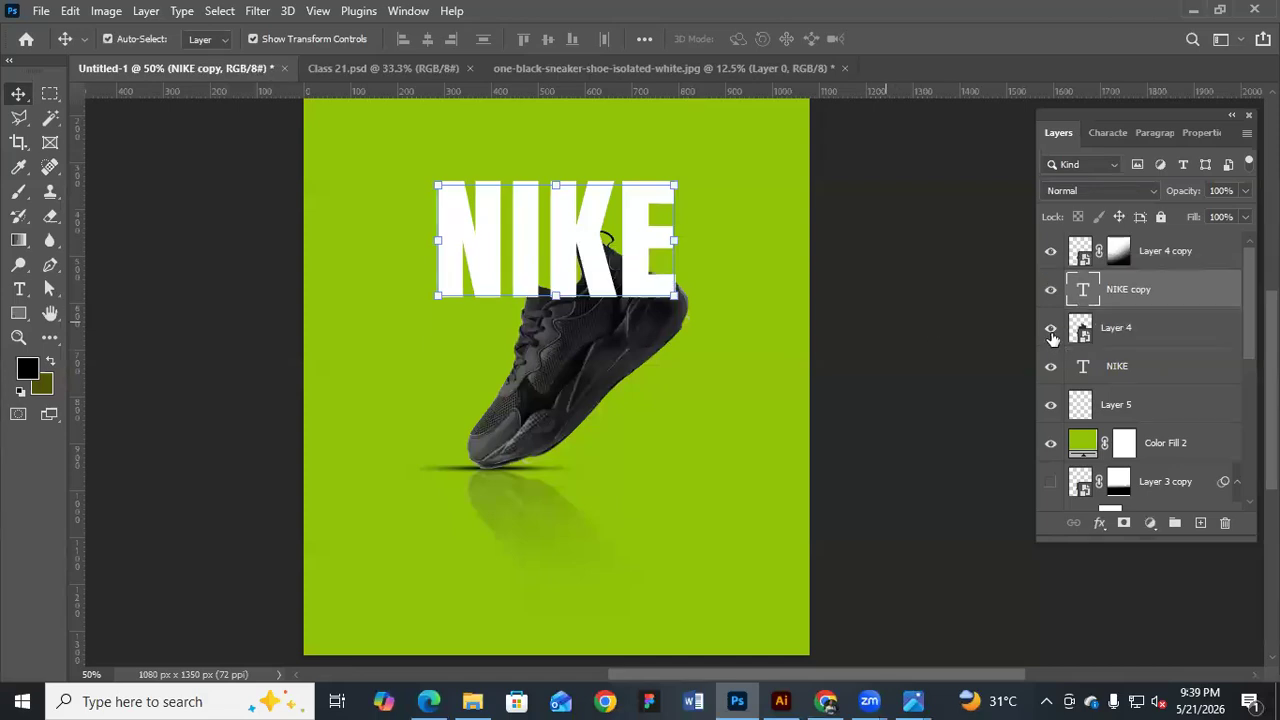
pyautogui.click(1051, 366)
pyautogui.click(1051, 367)
pyautogui.click(1186, 369)
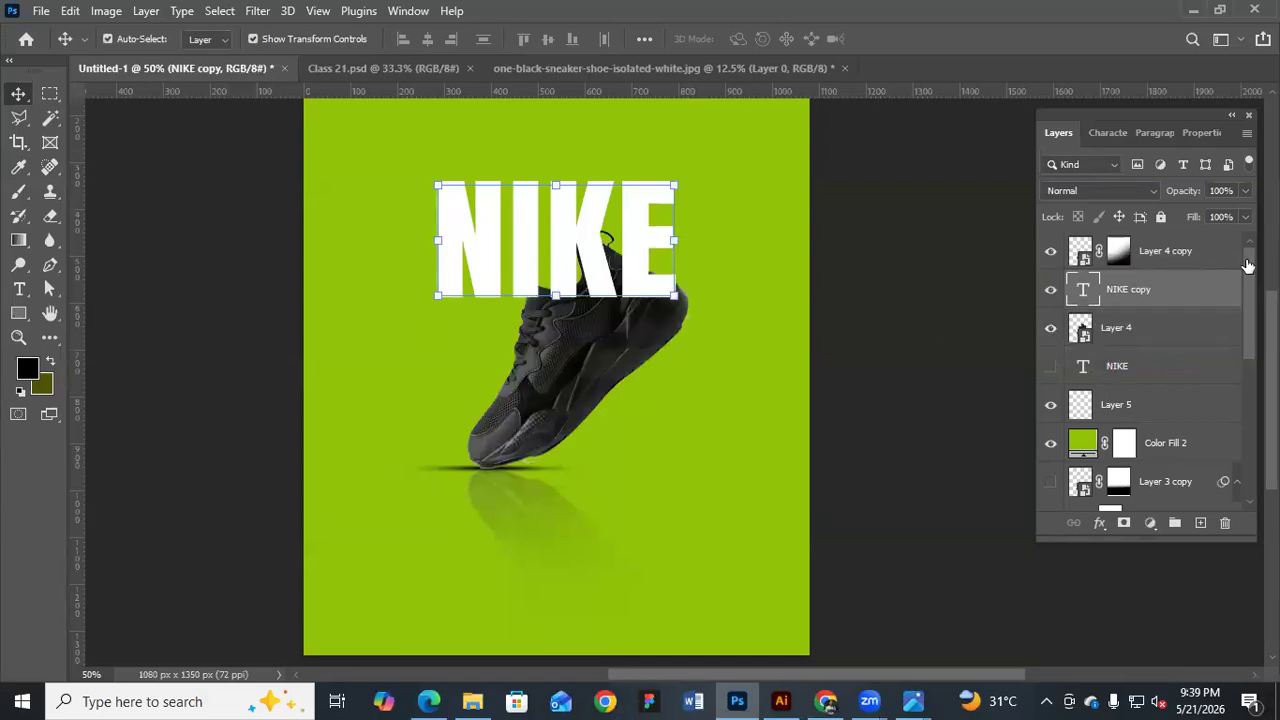
# Set the NIKE copy layer's fill to 0% and add a white 2 px outside stroke
pyautogui.click(1171, 296)
pyautogui.click(1245, 216)
pyautogui.moveTo(1212, 240); pyautogui.dragTo(1156, 252)
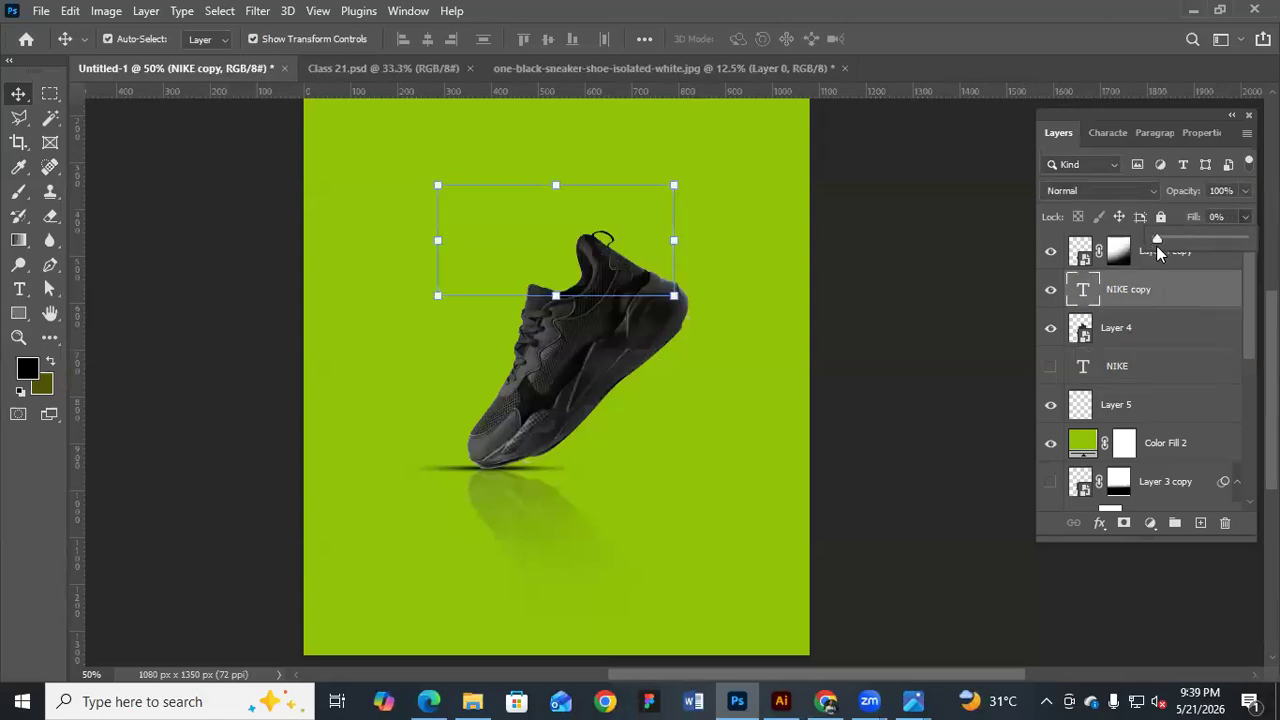
pyautogui.click(1231, 296)
pyautogui.doubleClick(1231, 296)
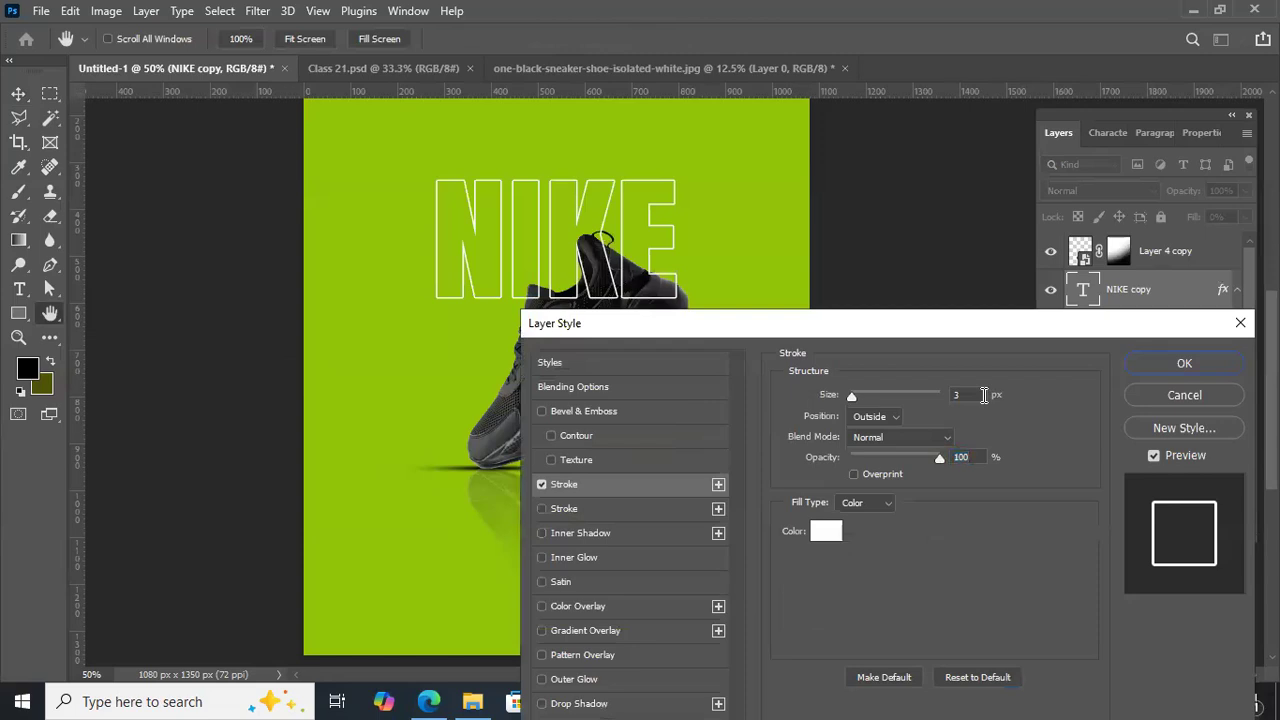
pyautogui.click(984, 395)
pyautogui.press('Down')
pyautogui.press('Down')
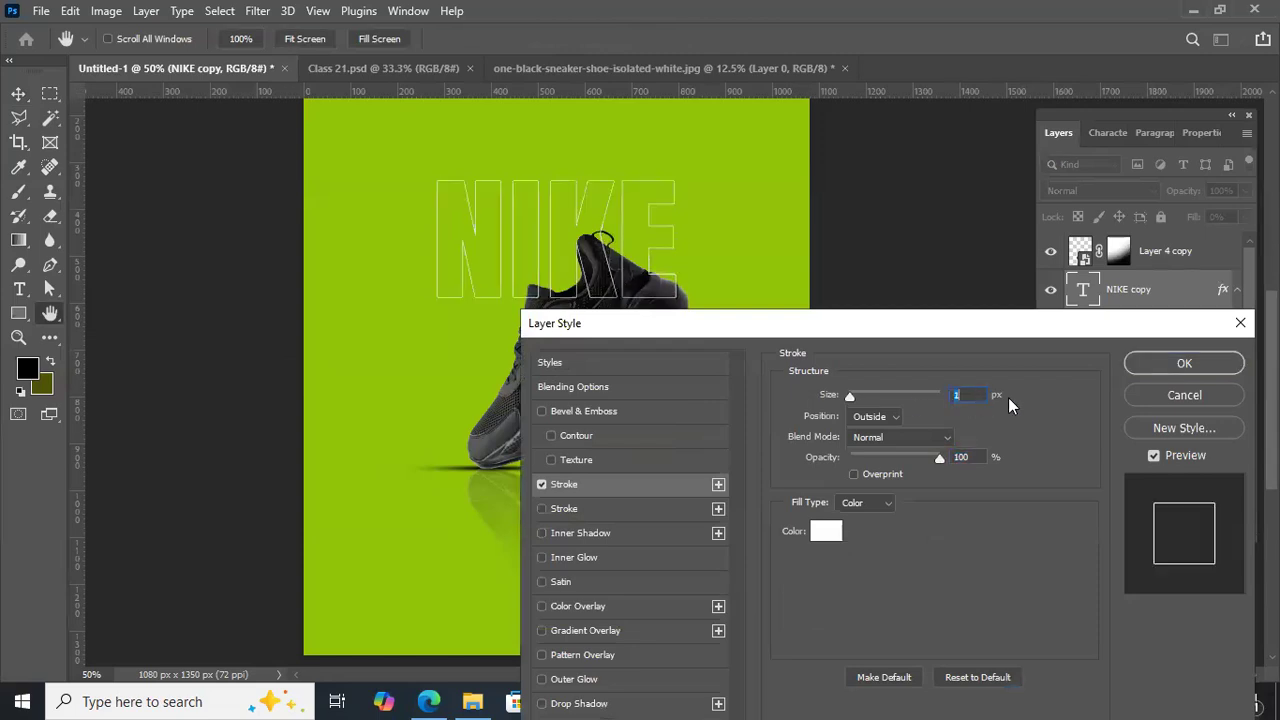
pyautogui.press('Up')
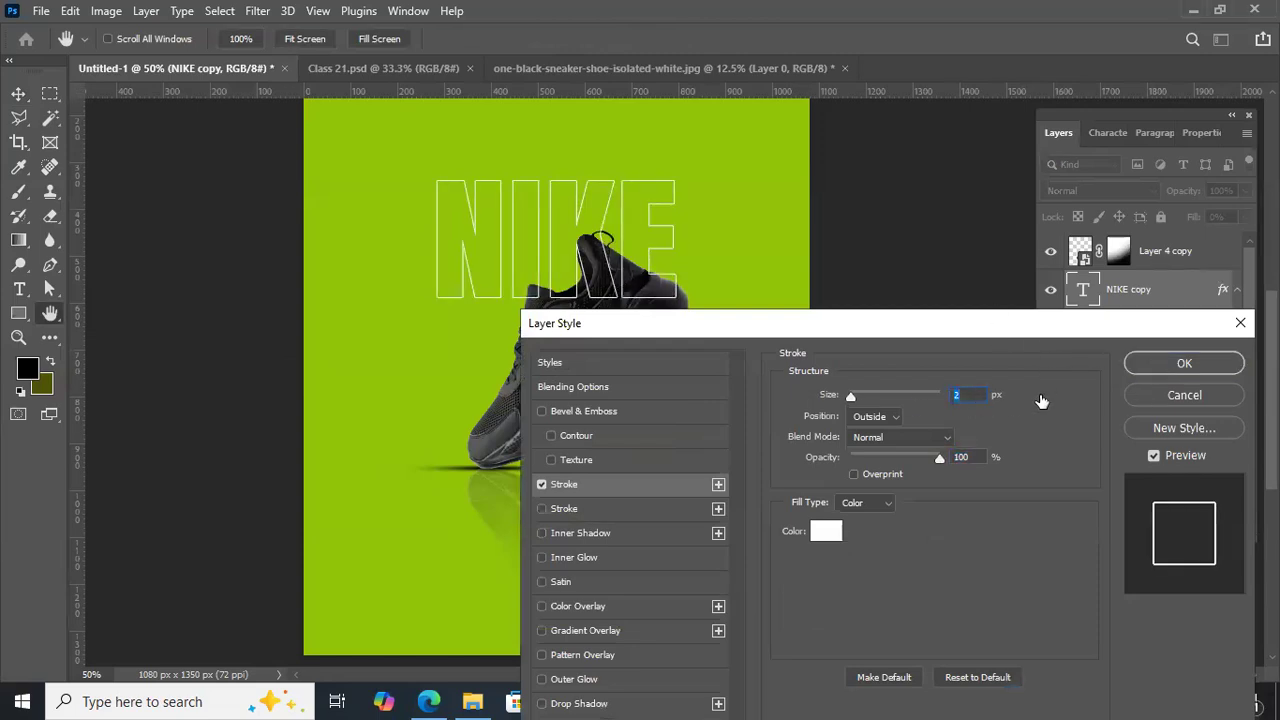
pyautogui.press('Return')
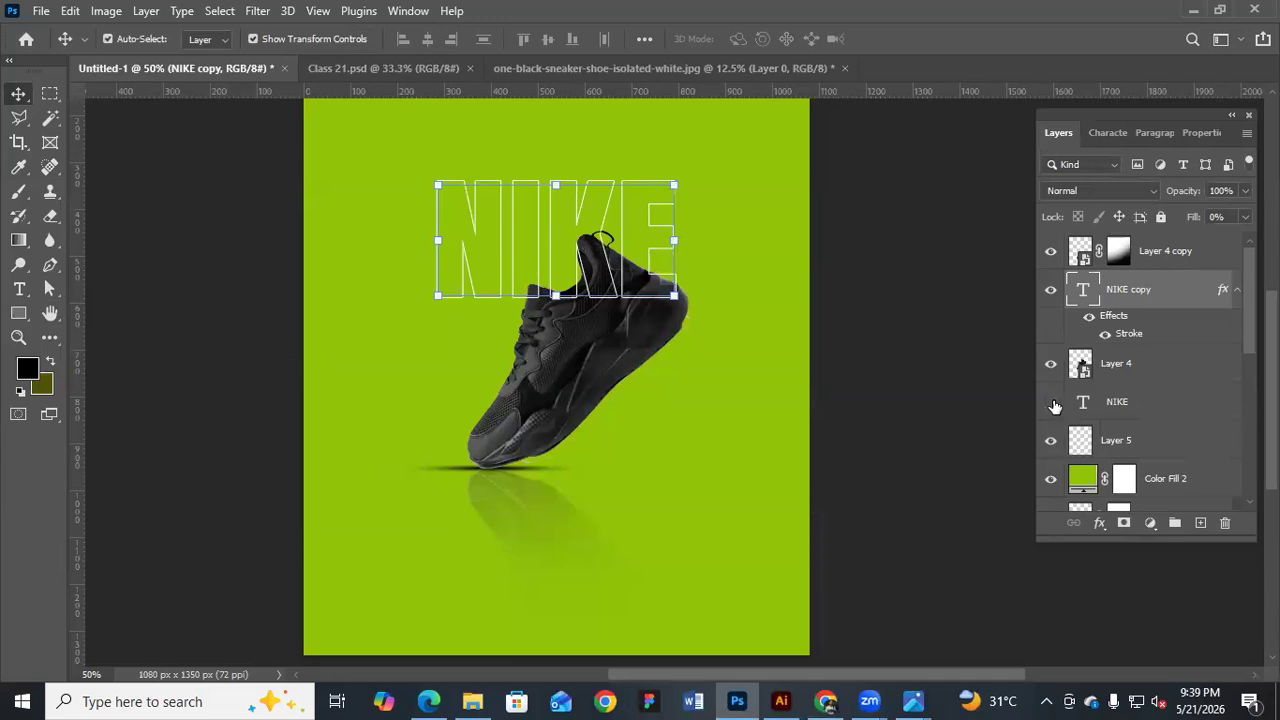
# Show the original solid NIKE layer again behind the sneaker
pyautogui.click(1052, 404)
pyautogui.click(916, 425)
pyautogui.keyDown('ctrl'); pyautogui.click(636, 271); pyautogui.keyUp('ctrl')
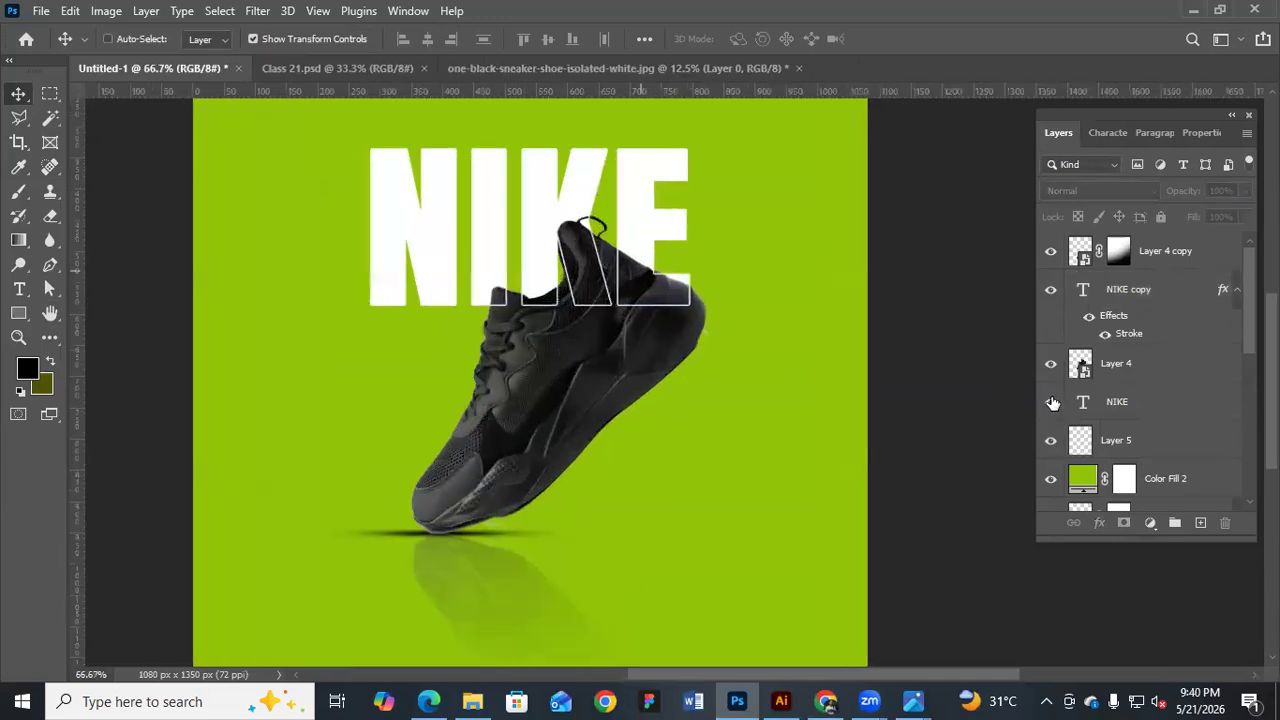
pyautogui.hotkey('ctrl', '+')
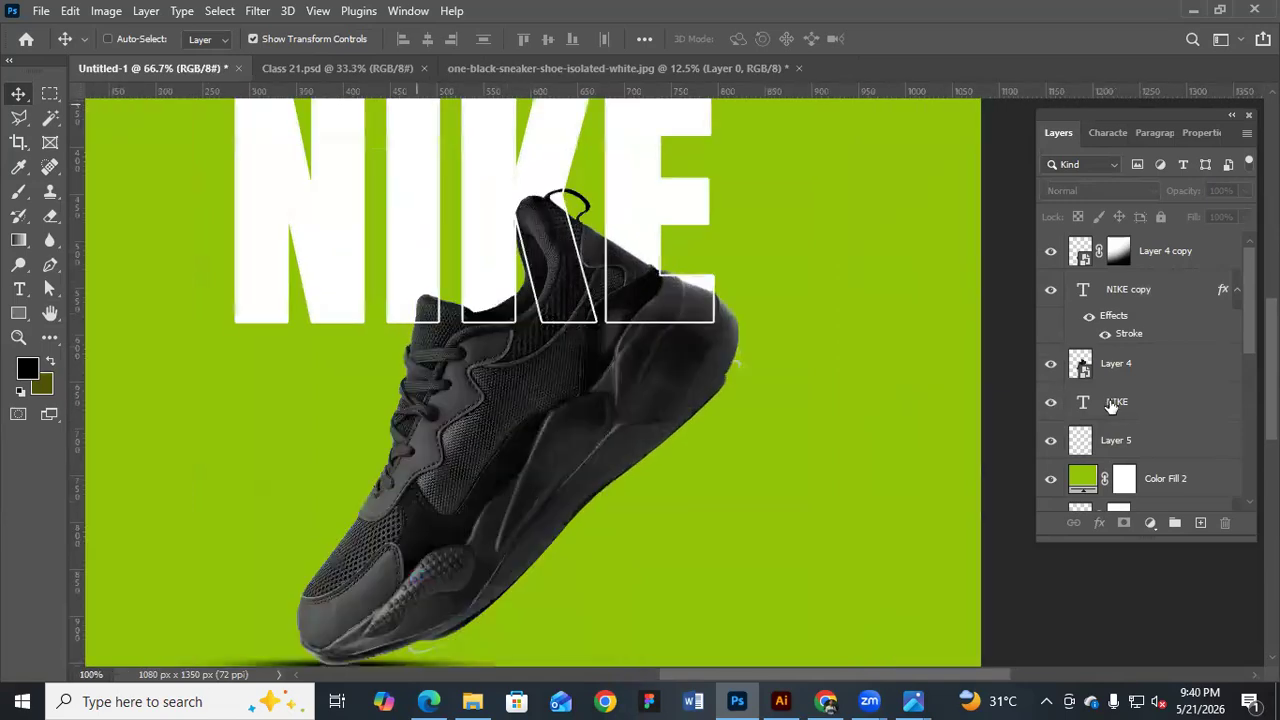
pyautogui.hotkey('shift', '0')
pyautogui.press('0')
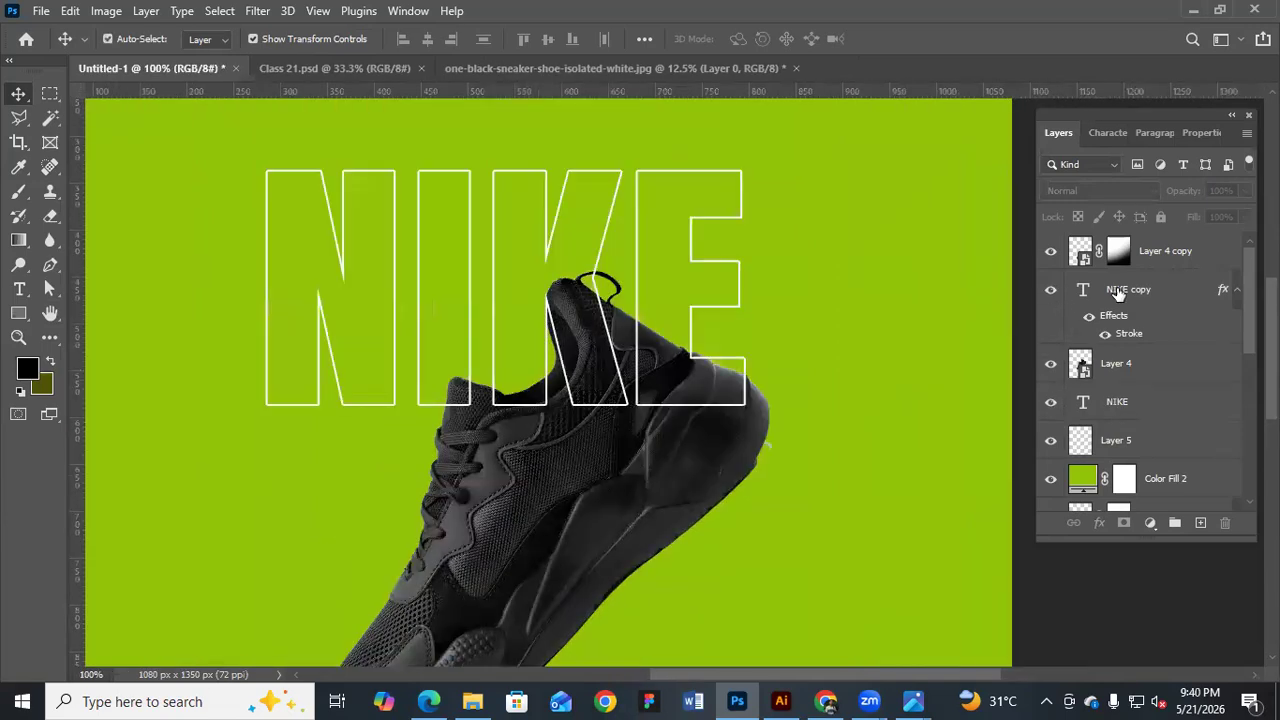
pyautogui.hotkey('ctrl', 'z')
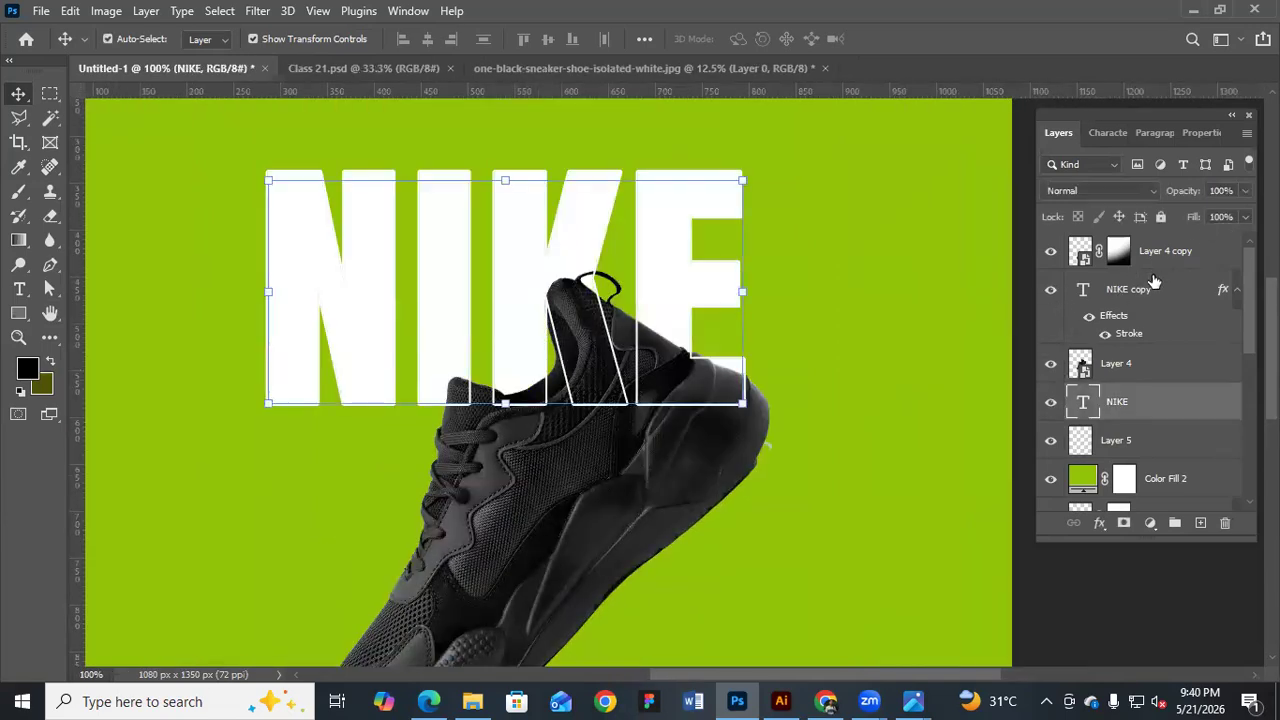
# Link the NIKE copy and NIKE layers together
pyautogui.click(1223, 291)
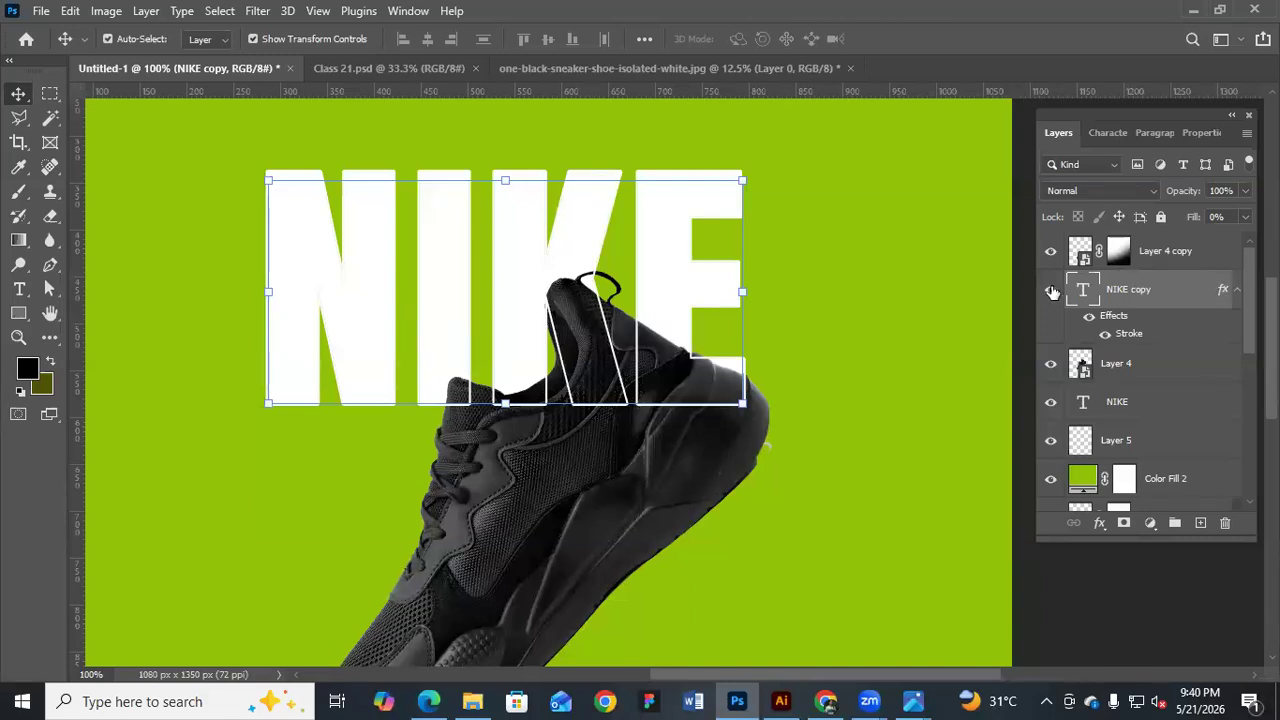
pyautogui.keyDown('ctrl'); pyautogui.click(1137, 404); pyautogui.keyUp('ctrl')
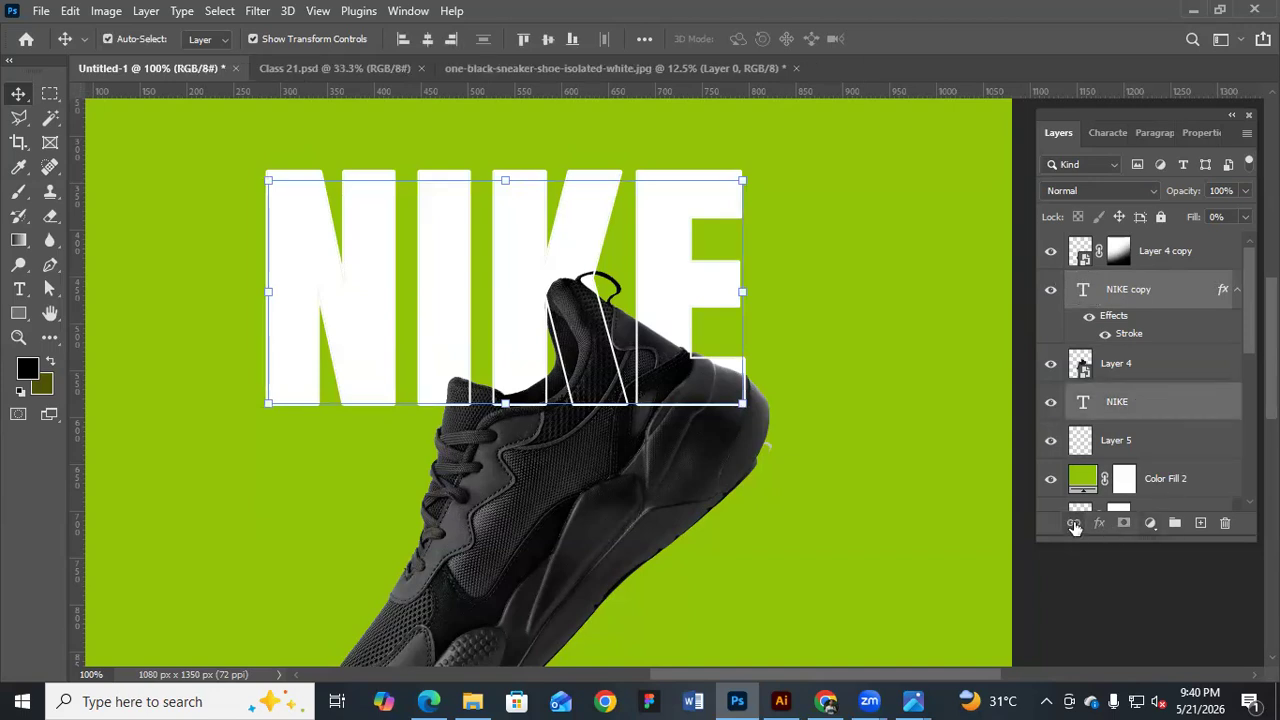
pyautogui.keyDown('ctrl'); pyautogui.click(1163, 396); pyautogui.keyUp('ctrl')
pyautogui.keyDown('ctrl'); pyautogui.click(1163, 396); pyautogui.keyUp('ctrl')
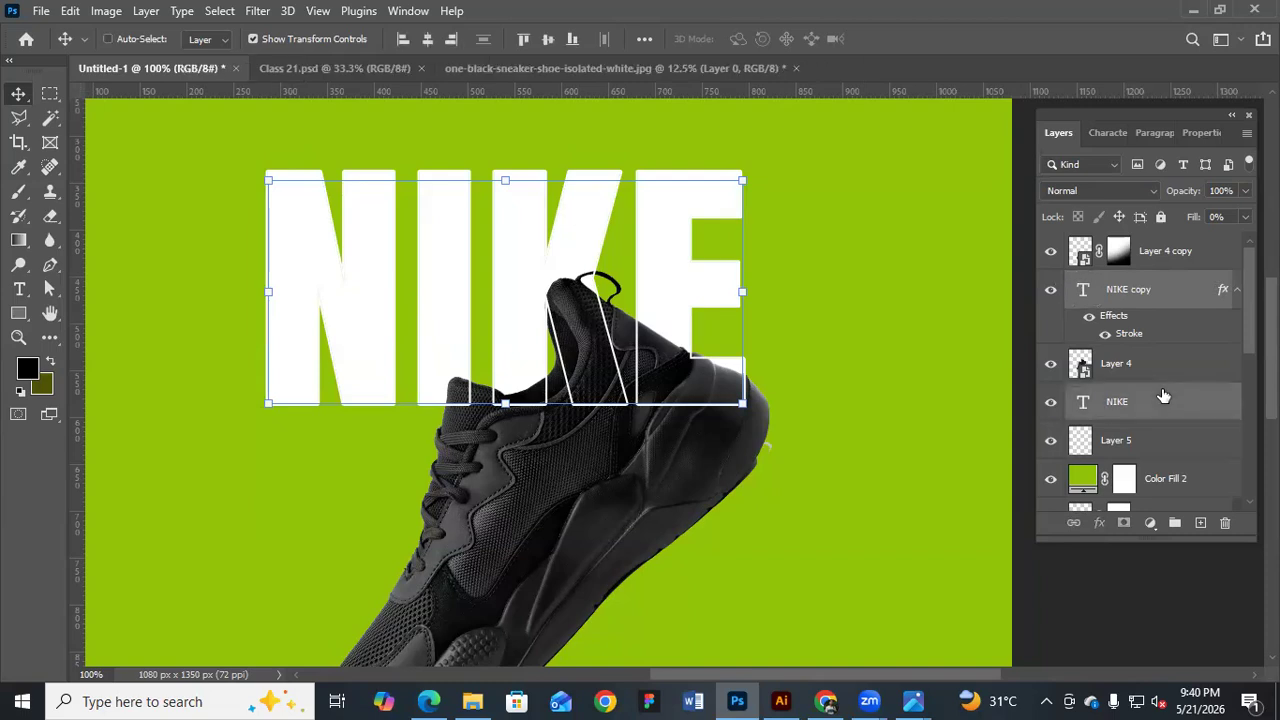
pyautogui.click(1075, 523)
# Move the linked NIKE text around over the sneaker and settle it slightly lower, behind the heel
pyautogui.moveTo(703, 280); pyautogui.dragTo(842, 320)
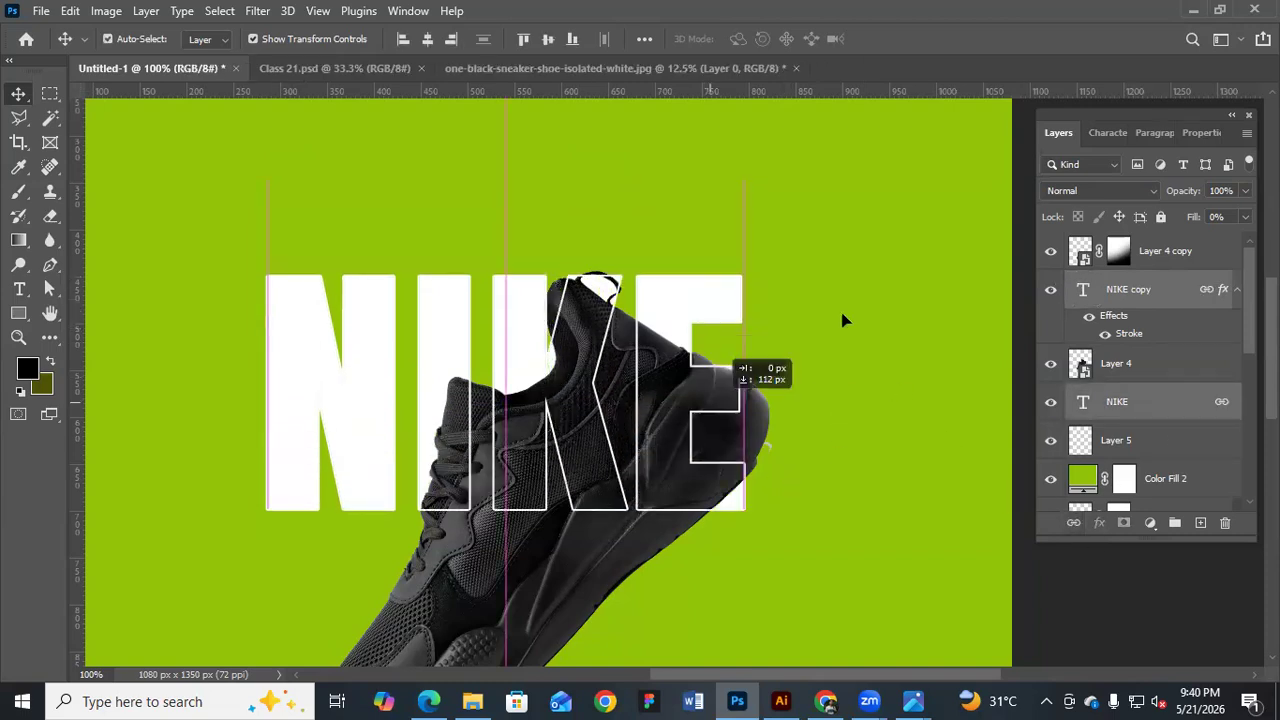
pyautogui.moveTo(810, 260); pyautogui.dragTo(945, 244)
pyautogui.moveTo(845, 320); pyautogui.dragTo(640, 172)
pyautogui.moveTo(489, 303); pyautogui.dragTo(620, 272)
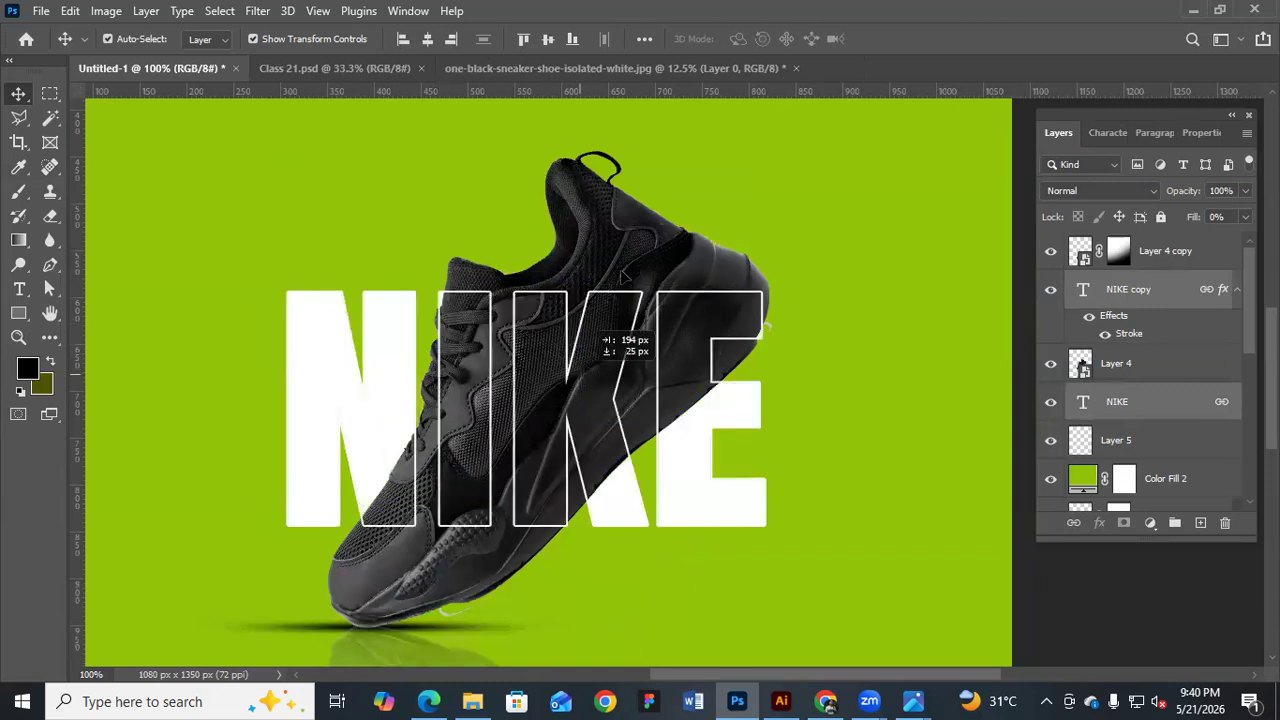
pyautogui.moveTo(702, 294); pyautogui.dragTo(685, 287)
# Nudge the linked NIKE text up 8 px behind the sneaker
pyautogui.scroll(2, 688, 288)
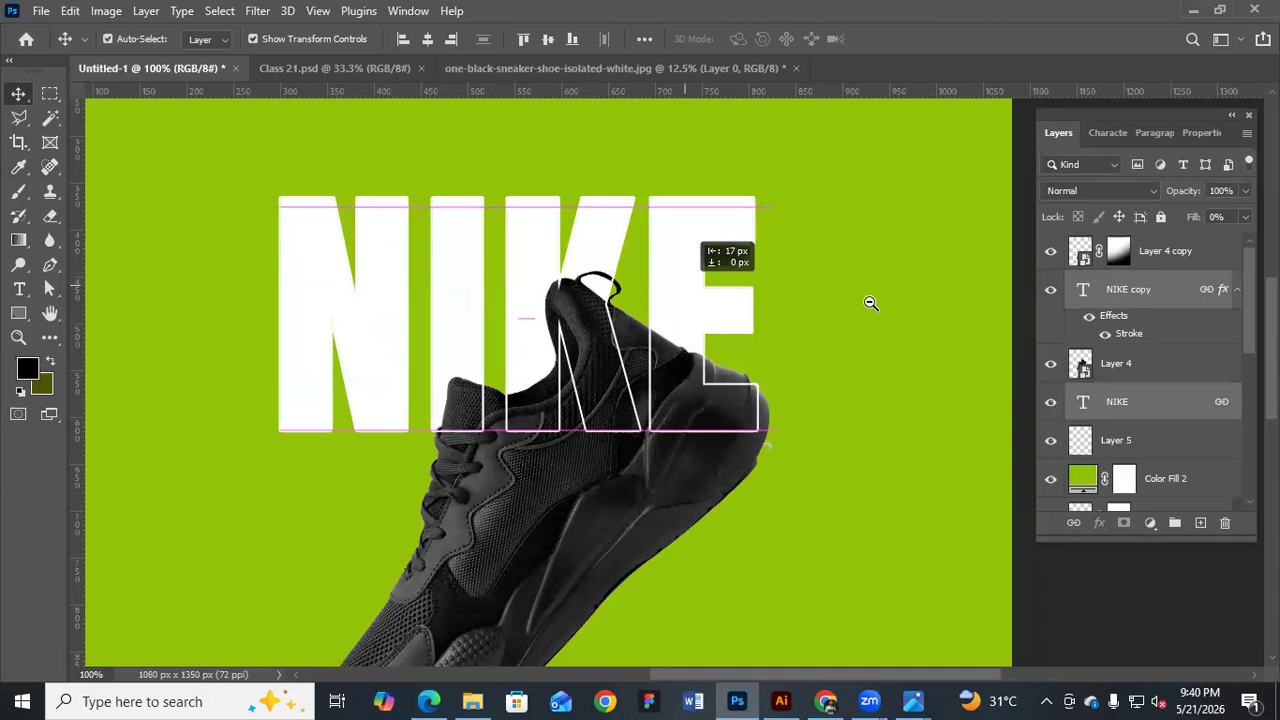
pyautogui.press('Up')
pyautogui.press('Up')
pyautogui.press('Up')
pyautogui.press('Up')
pyautogui.press('Up')
pyautogui.press('Up')
pyautogui.press('Up')
pyautogui.press('Up')
pyautogui.scroll(-2, 640, 243)
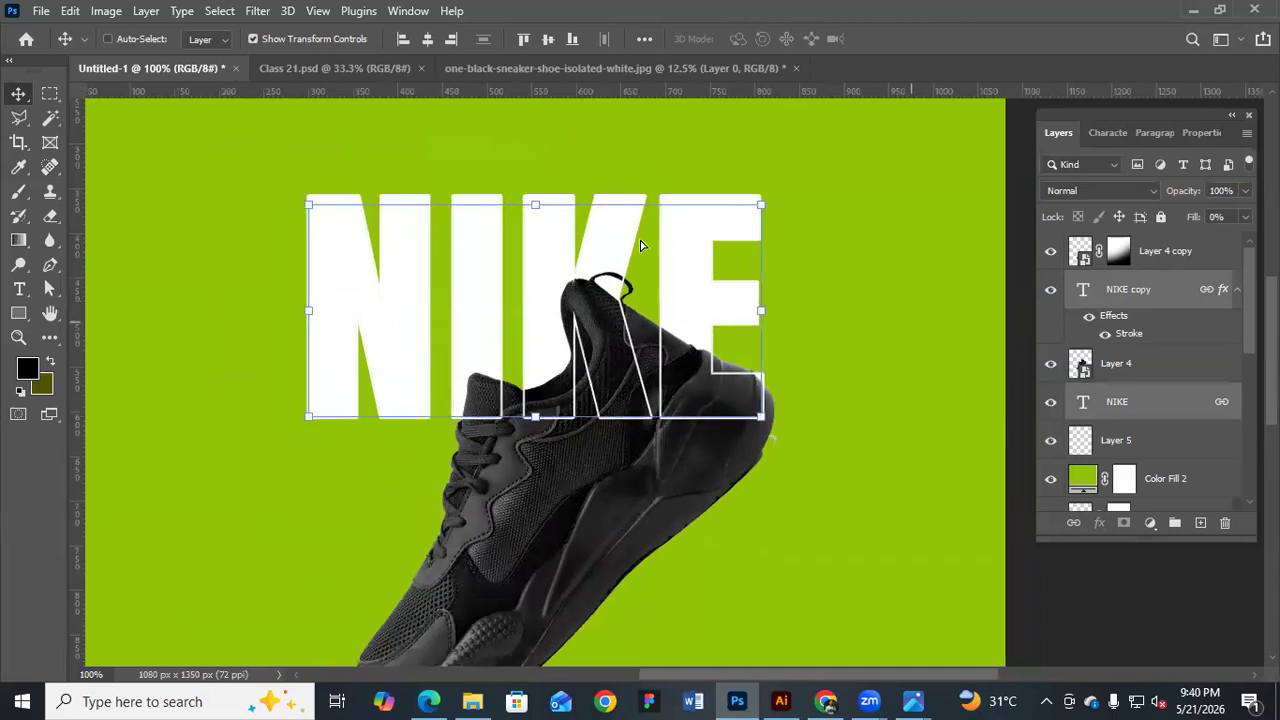
pyautogui.scroll(-2, 740, 279)
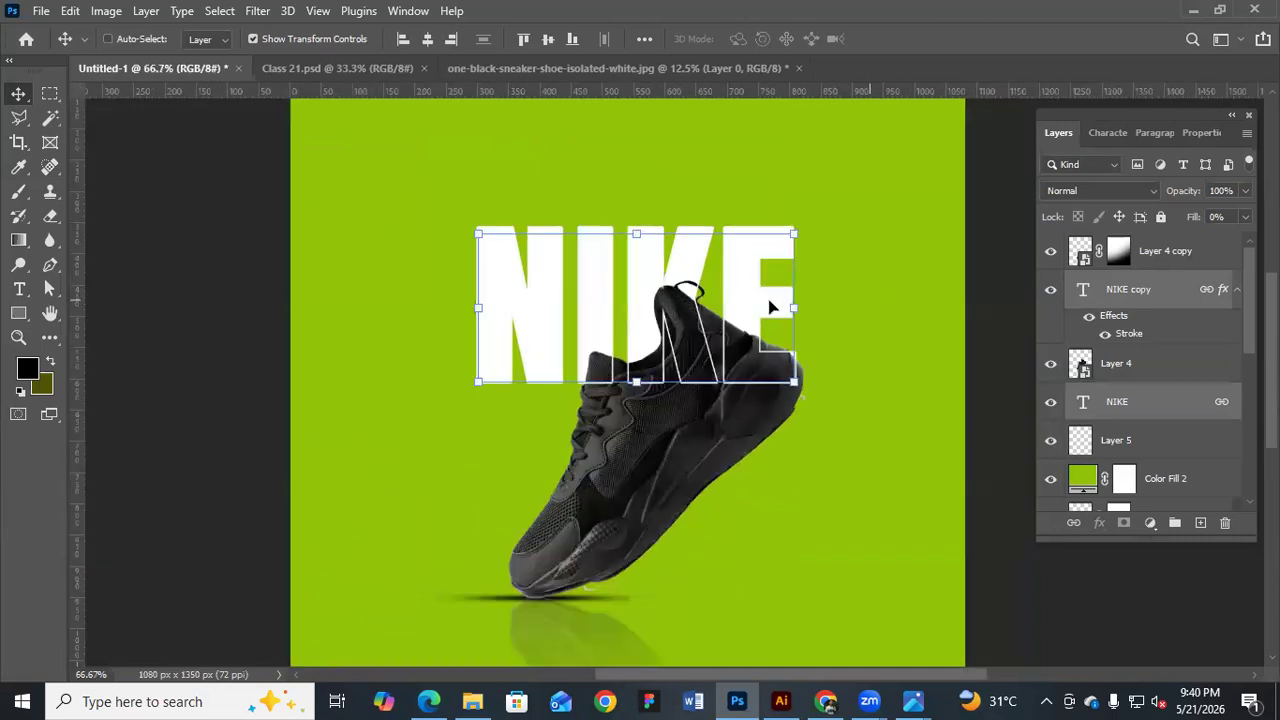
# Centre the linked NIKE text horizontally on the poster by moving it about 14 px left and 7 px up
pyautogui.moveTo(644, 242); pyautogui.dragTo(637, 239)
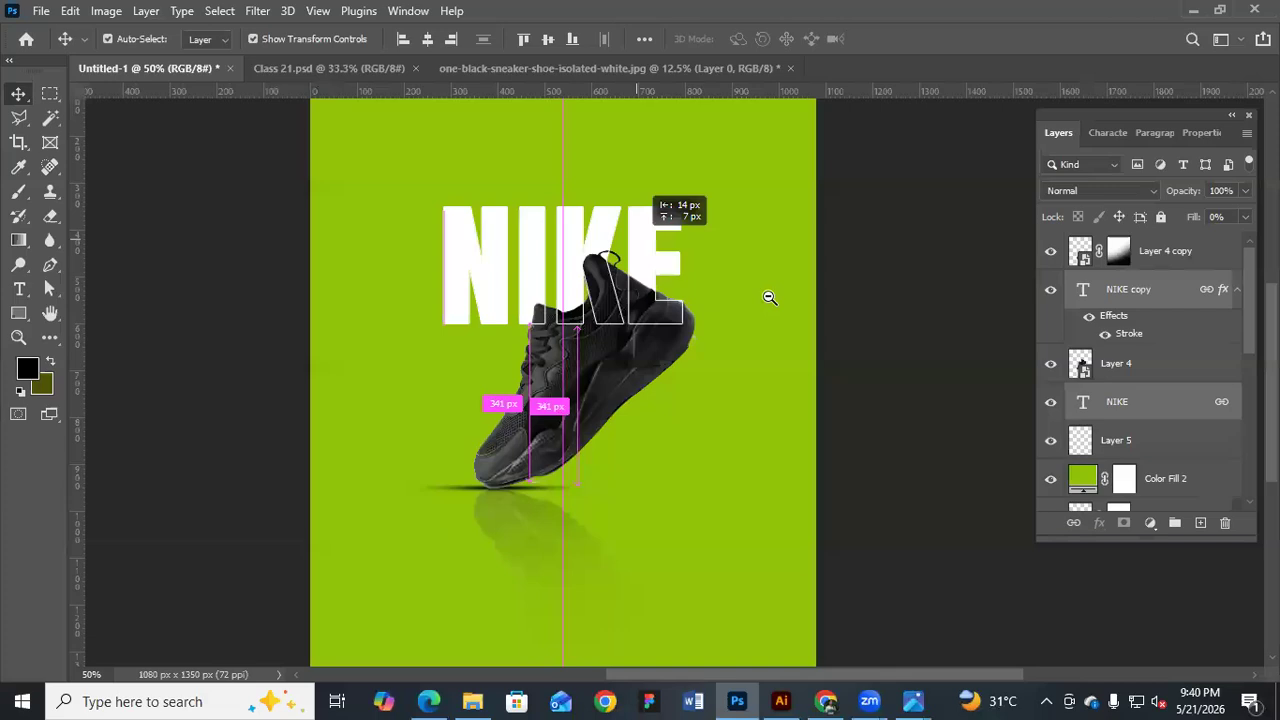
pyautogui.click(767, 295)
pyautogui.scroll(-2, 767, 294)
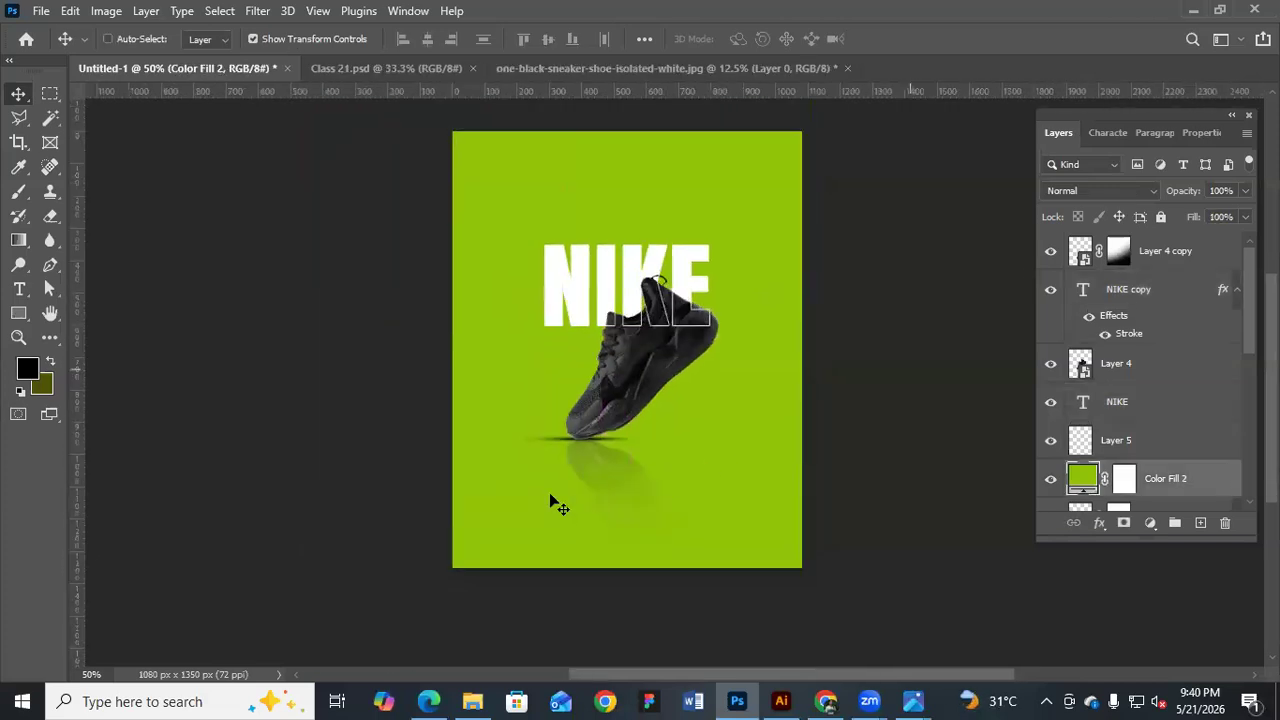
# Draw a pill shape about 518 by 118 px below the reflection, with no fill, a 2 px white stroke and 59 px corner radii
pyautogui.click(17, 316)
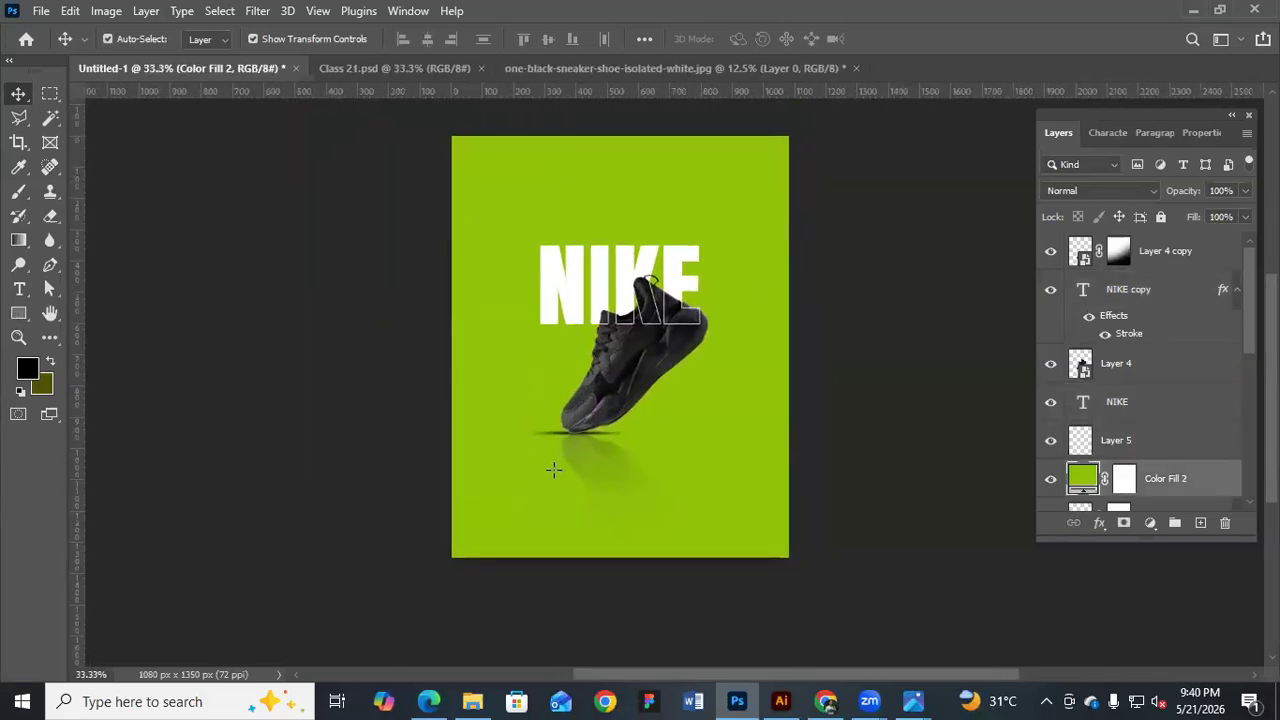
pyautogui.moveTo(540, 490); pyautogui.dragTo(701, 527)
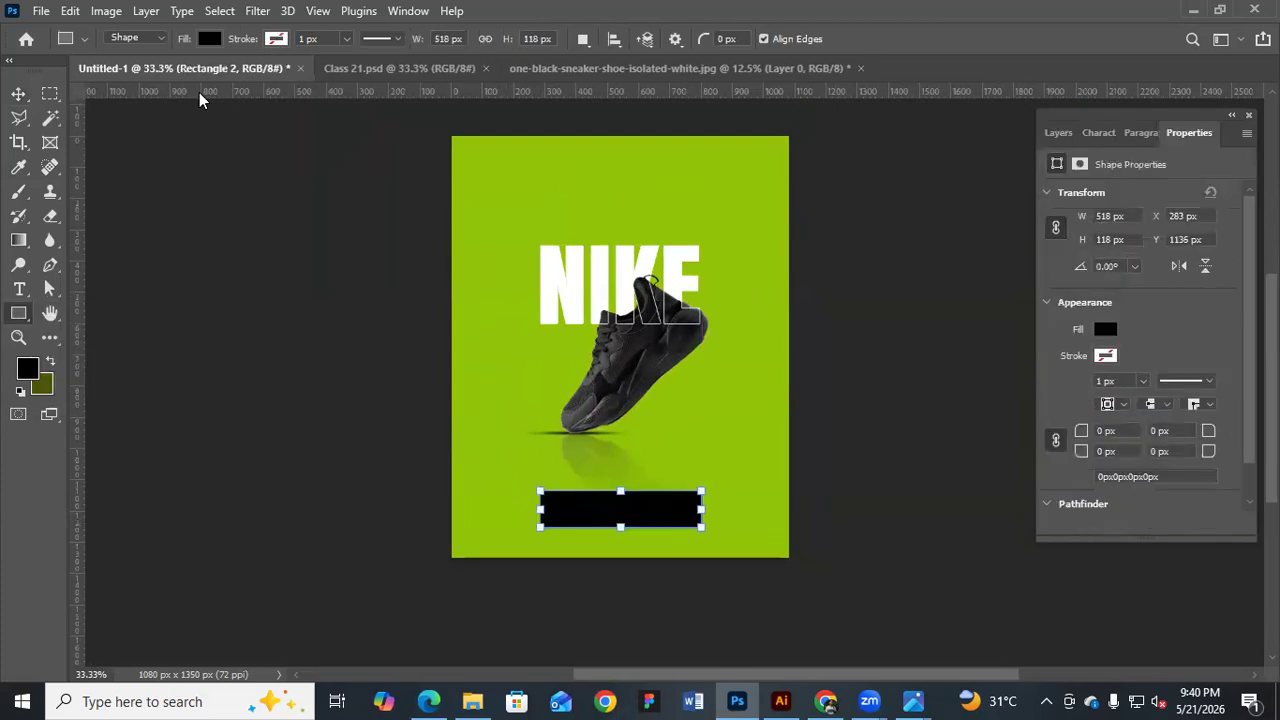
pyautogui.click(154, 139)
pyautogui.click(201, 39)
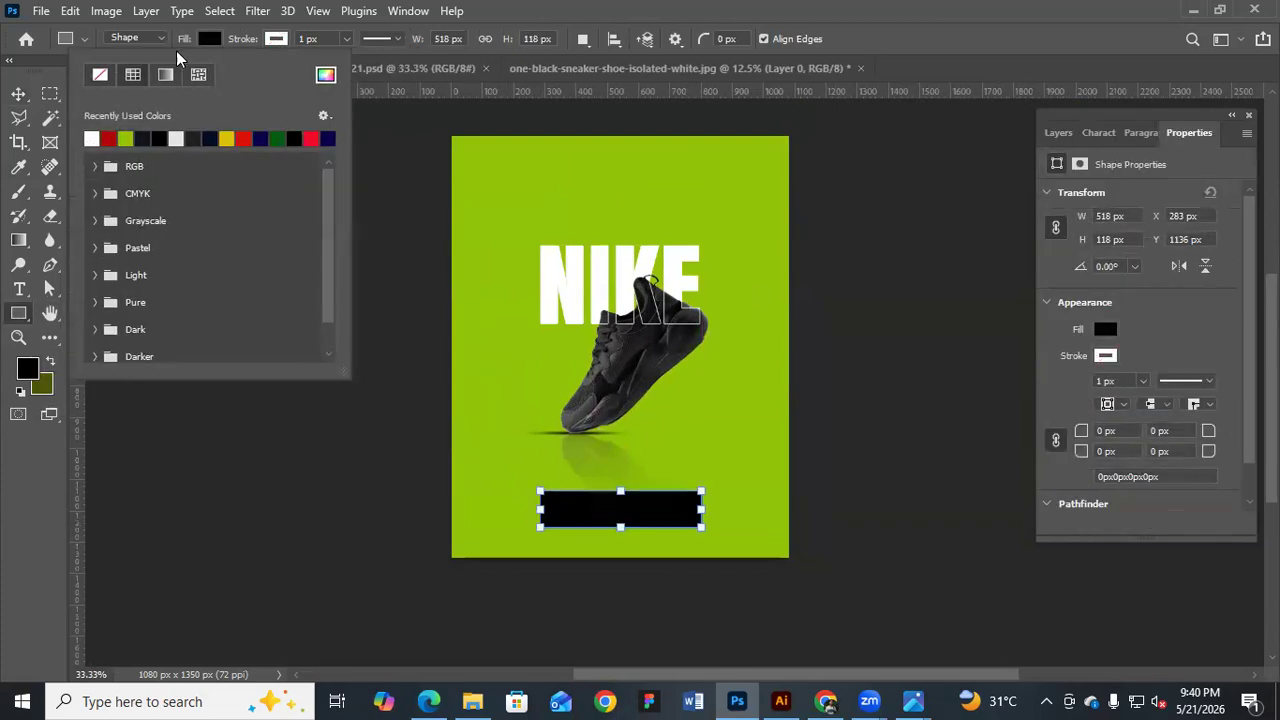
pyautogui.click(99, 76)
pyautogui.click(306, 38)
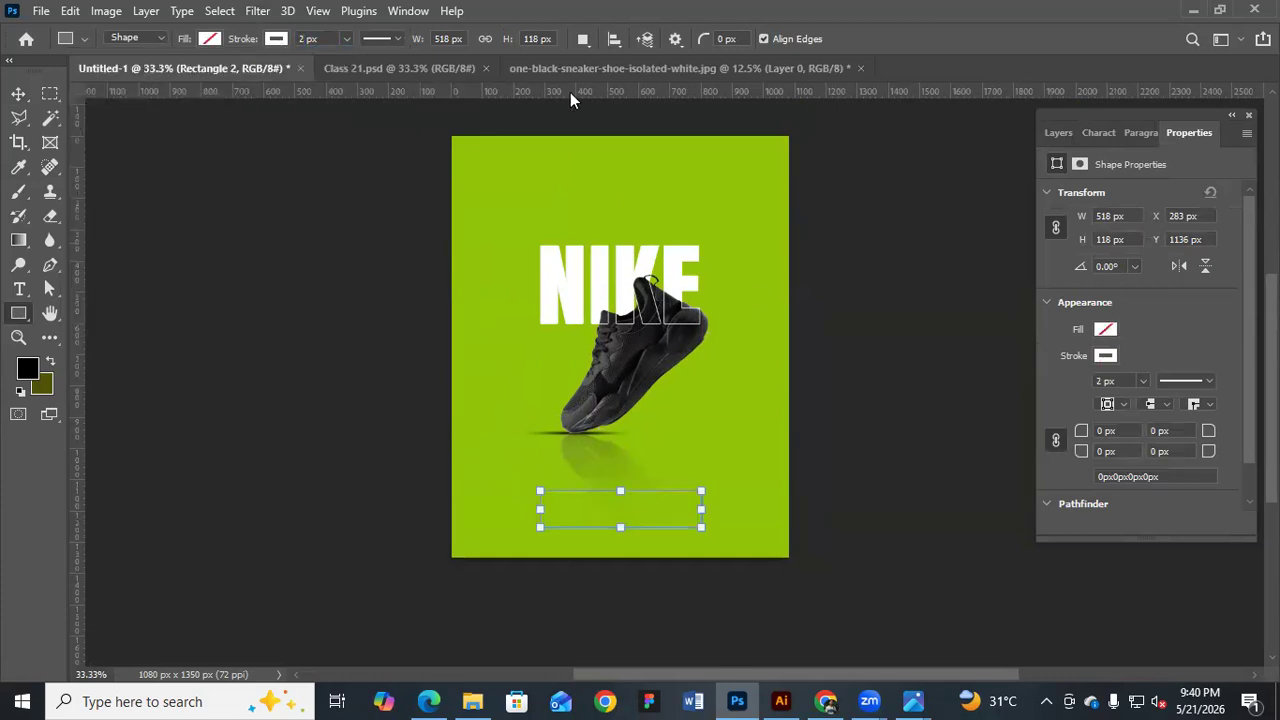
pyautogui.moveTo(1088, 434); pyautogui.dragTo(1190, 436)
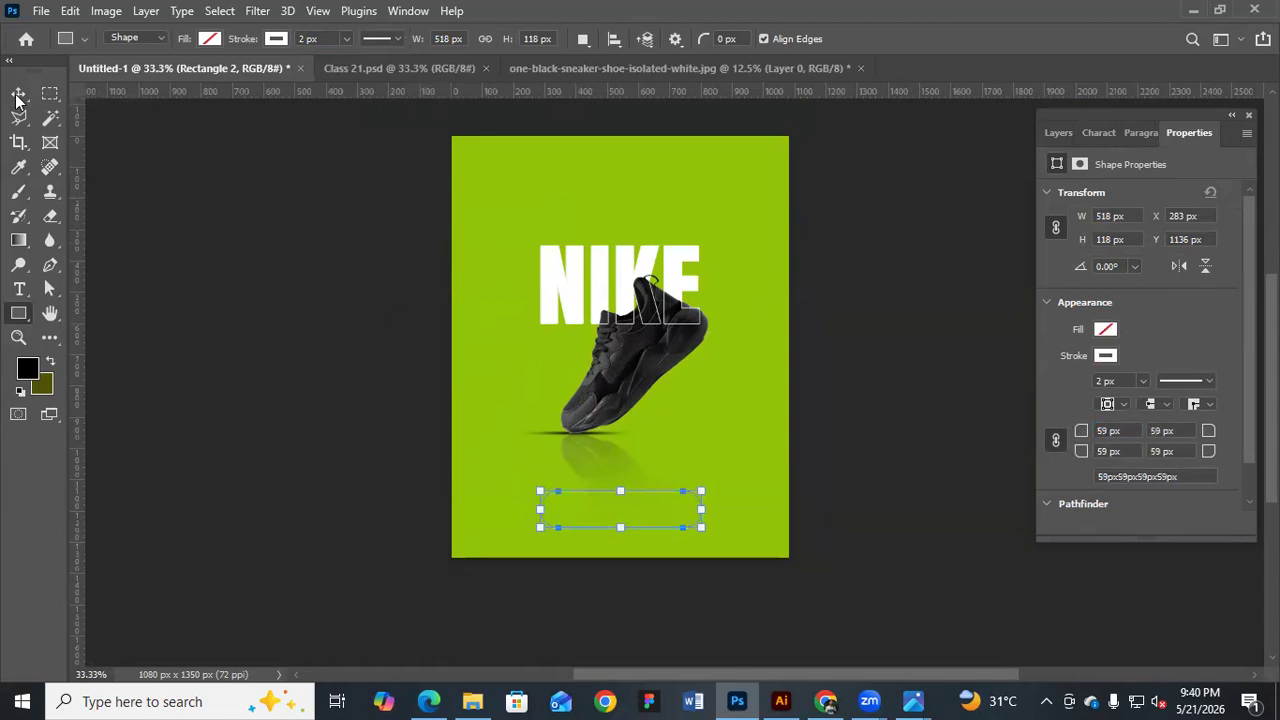
pyautogui.click(17, 97)
# Lock the Color Fill 2 background layer and the Layer 4 copy reflection layer
pyautogui.click(686, 511)
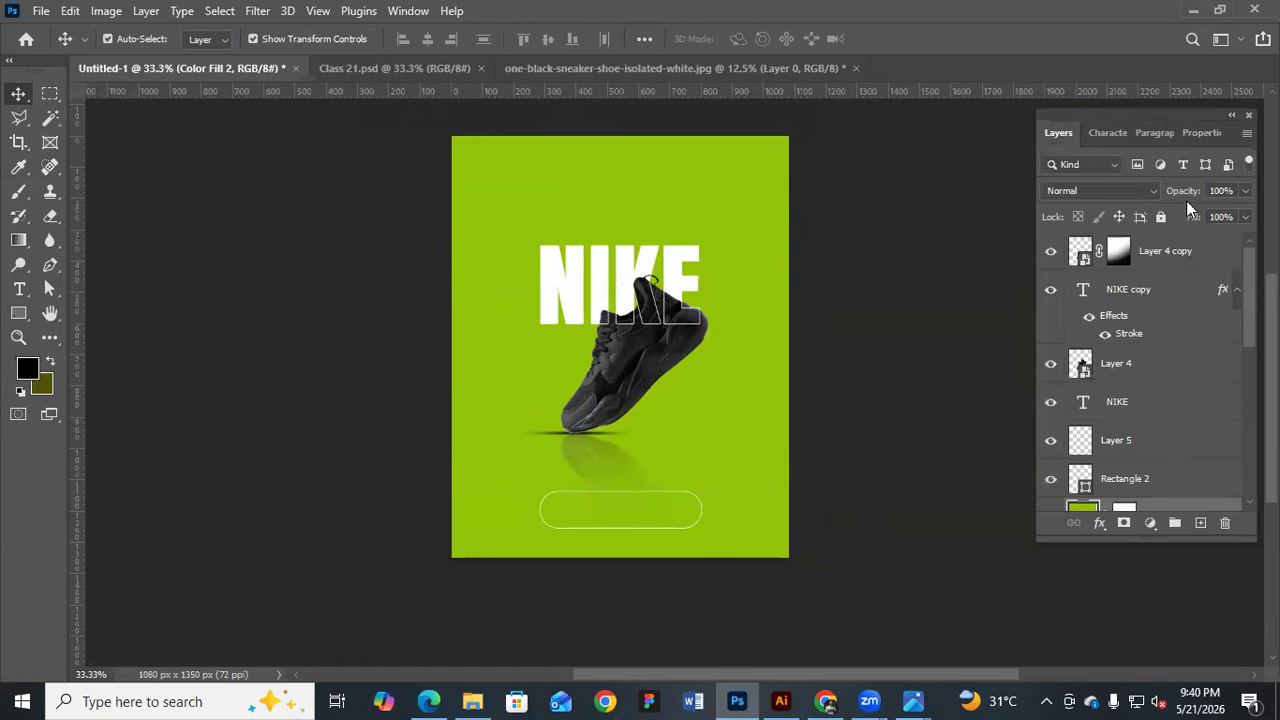
pyautogui.scroll(-2, 1168, 216)
pyautogui.hotkey('ctrl', '/')
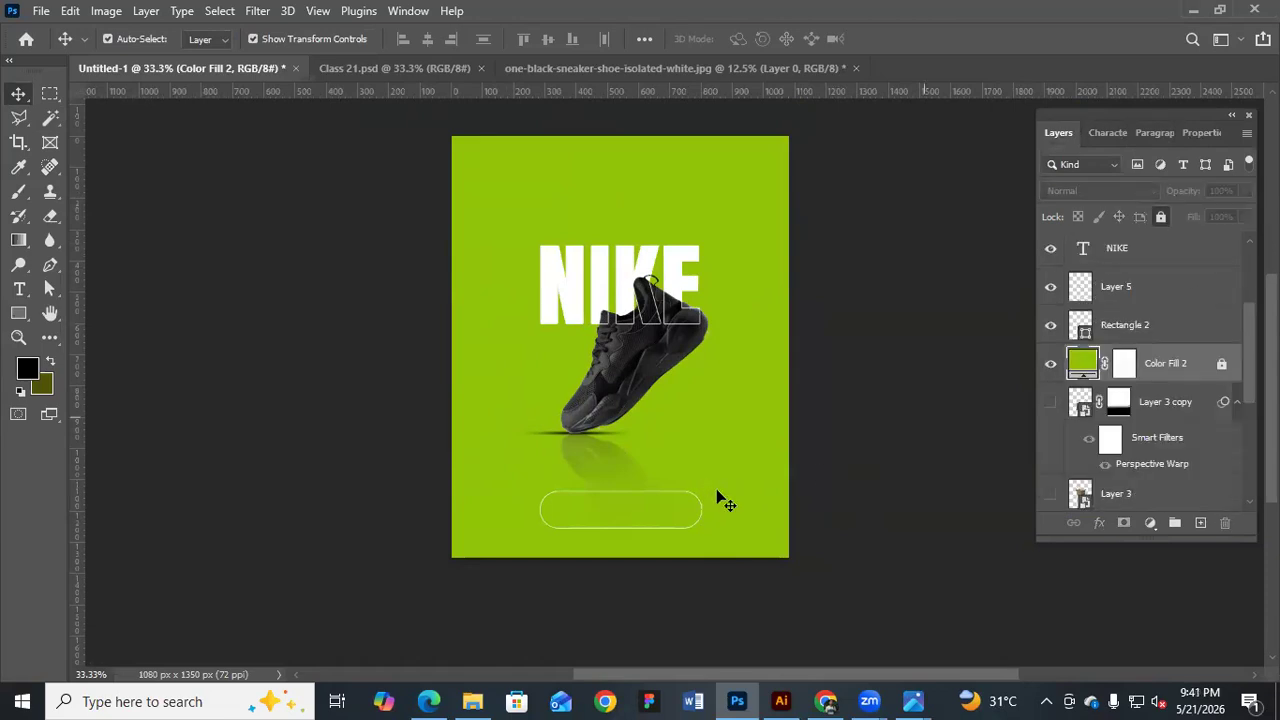
pyautogui.click(700, 505)
pyautogui.moveTo(706, 485); pyautogui.dragTo(871, 486)
pyautogui.hotkey('ctrl', '+')
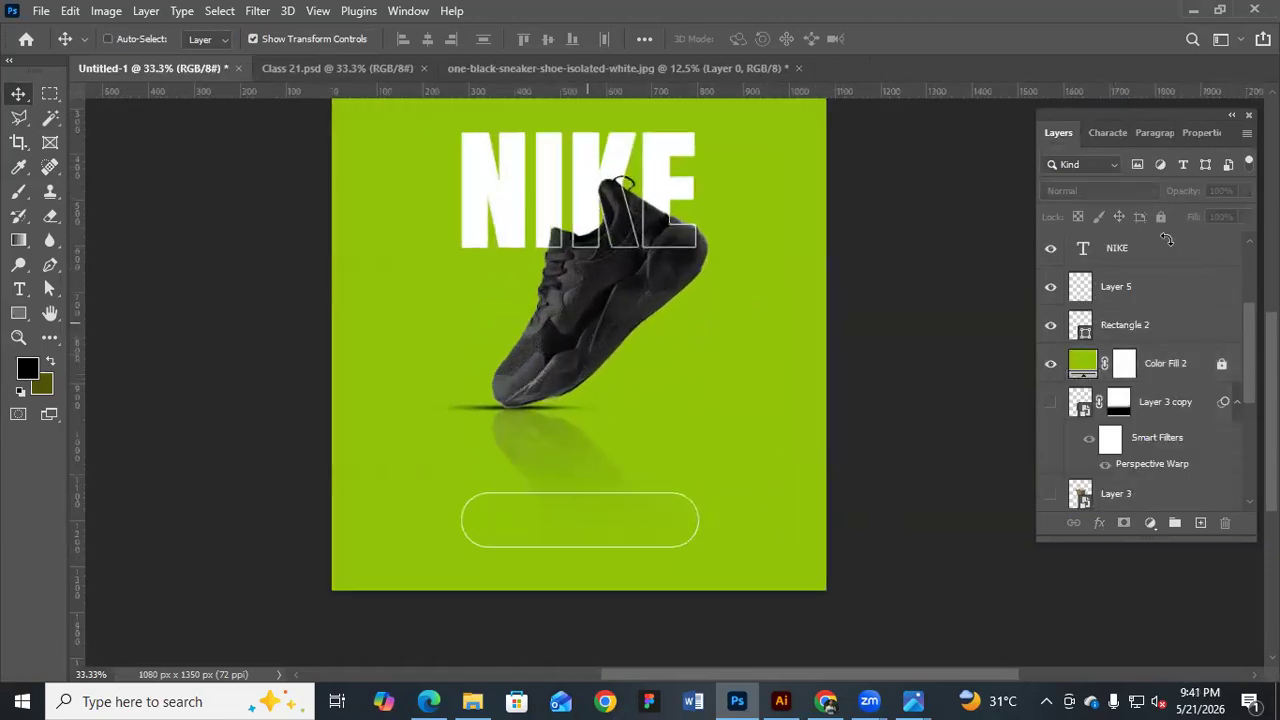
pyautogui.click(703, 517)
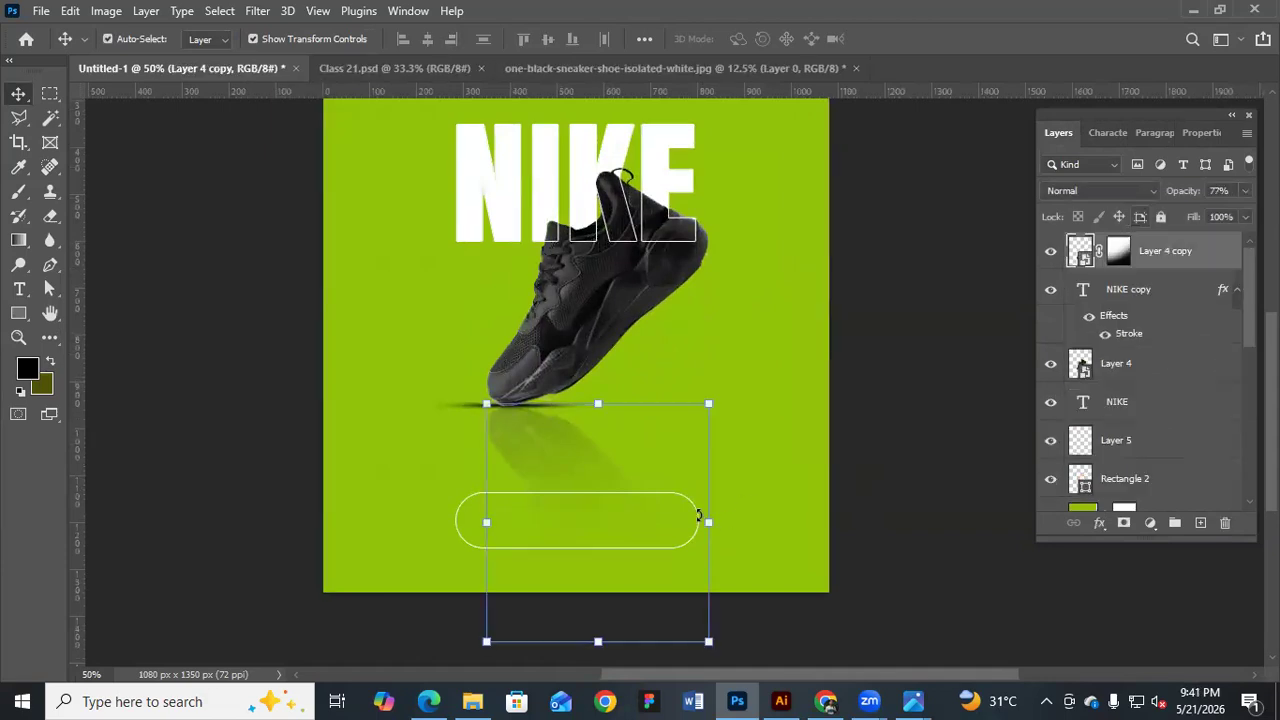
# Narrow the pill outline evenly from both sides to about 418 px wide and set it slightly lower
pyautogui.click(671, 523)
pyautogui.hotkey('ctrl', 't')
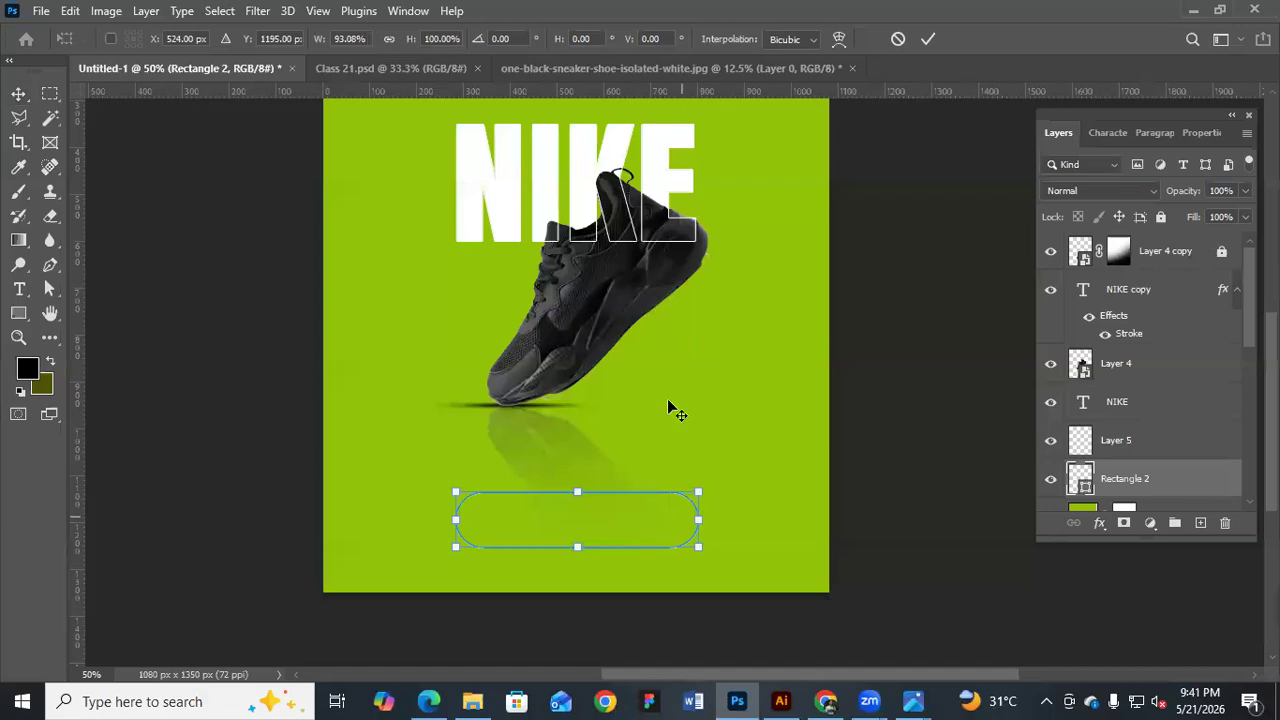
pyautogui.moveTo(698, 520); pyautogui.dragTo(674, 523)
pyautogui.press('Return')
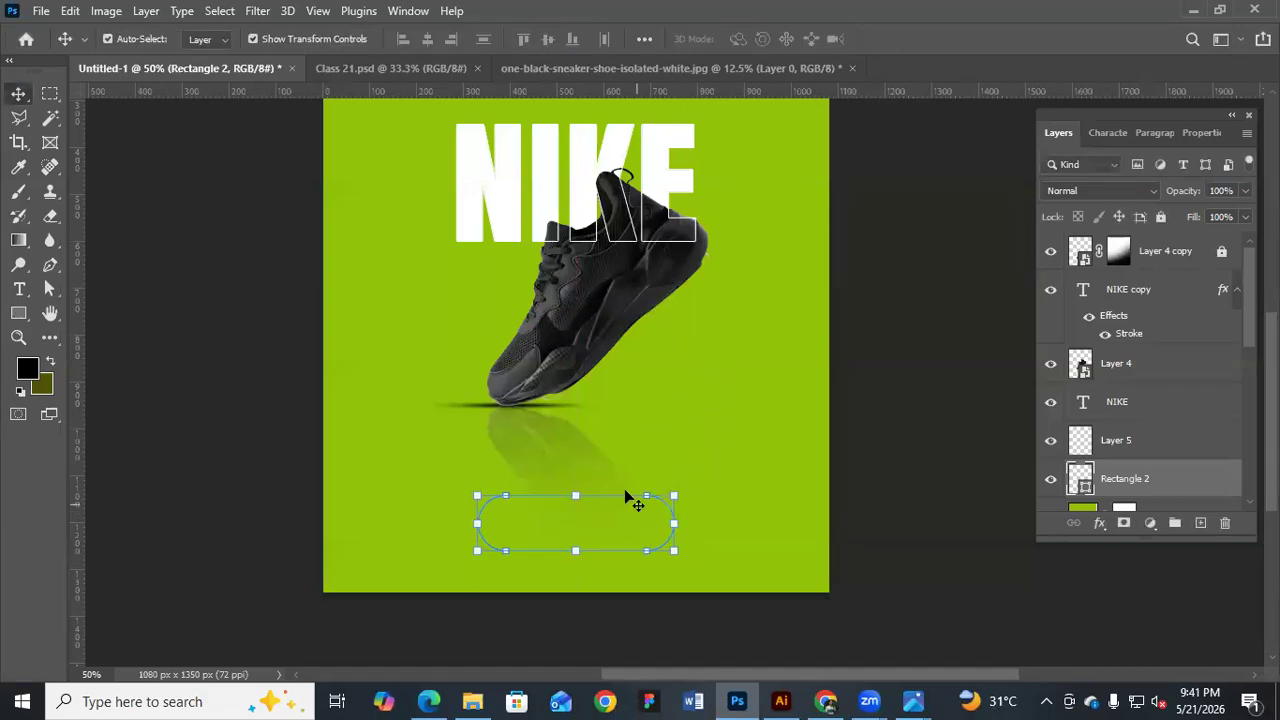
# Change the pill's outline to a 3 px black stroke
pyautogui.keyDown('ctrl'); pyautogui.click(720, 396); pyautogui.keyUp('ctrl')
pyautogui.scroll(-1, 720, 396)
pyautogui.hotkey('ctrl', '-')
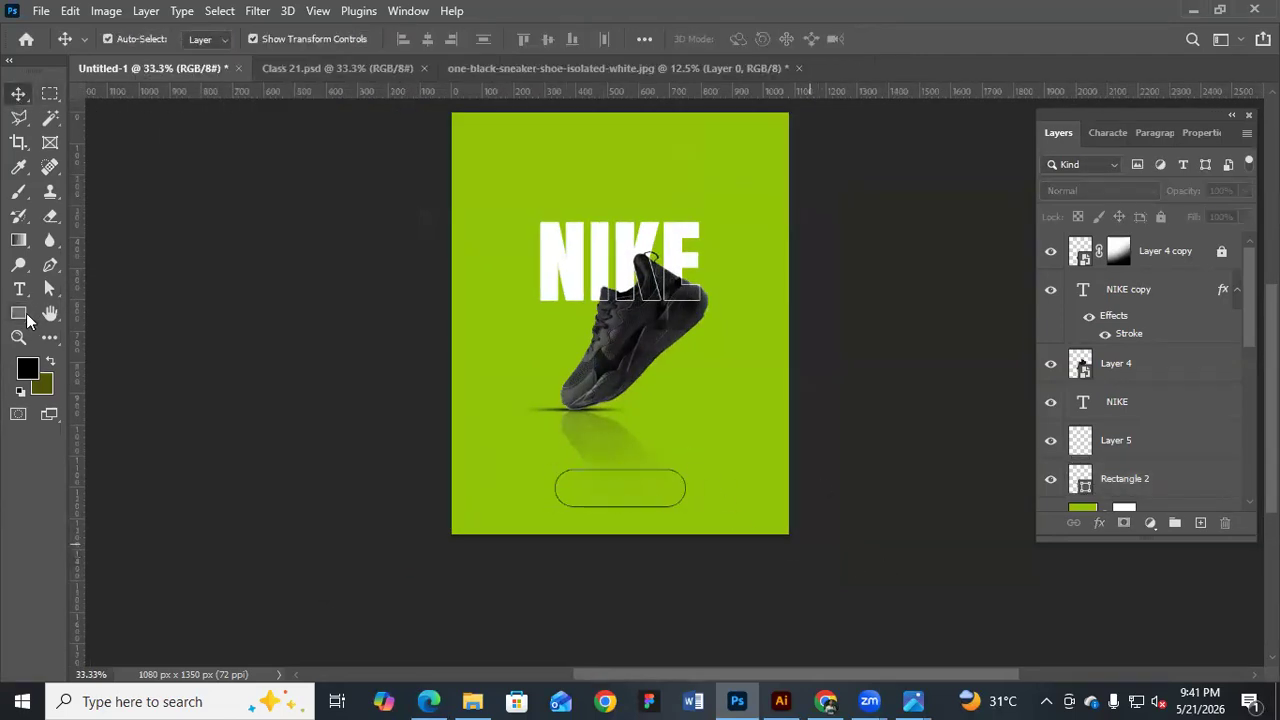
pyautogui.press('u')
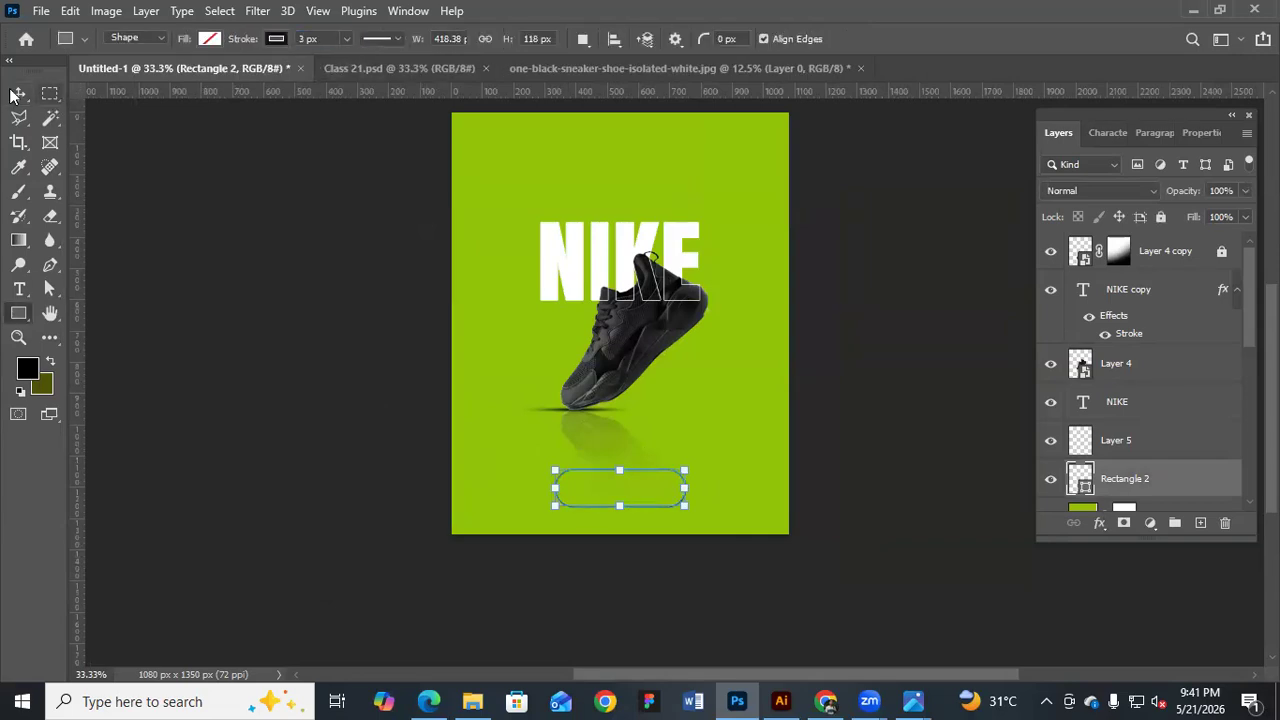
pyautogui.press('v')
pyautogui.moveTo(714, 458); pyautogui.dragTo(711, 410)
pyautogui.moveTo(717, 480); pyautogui.dragTo(709, 447)
pyautogui.hotkey('ctrl', '+')
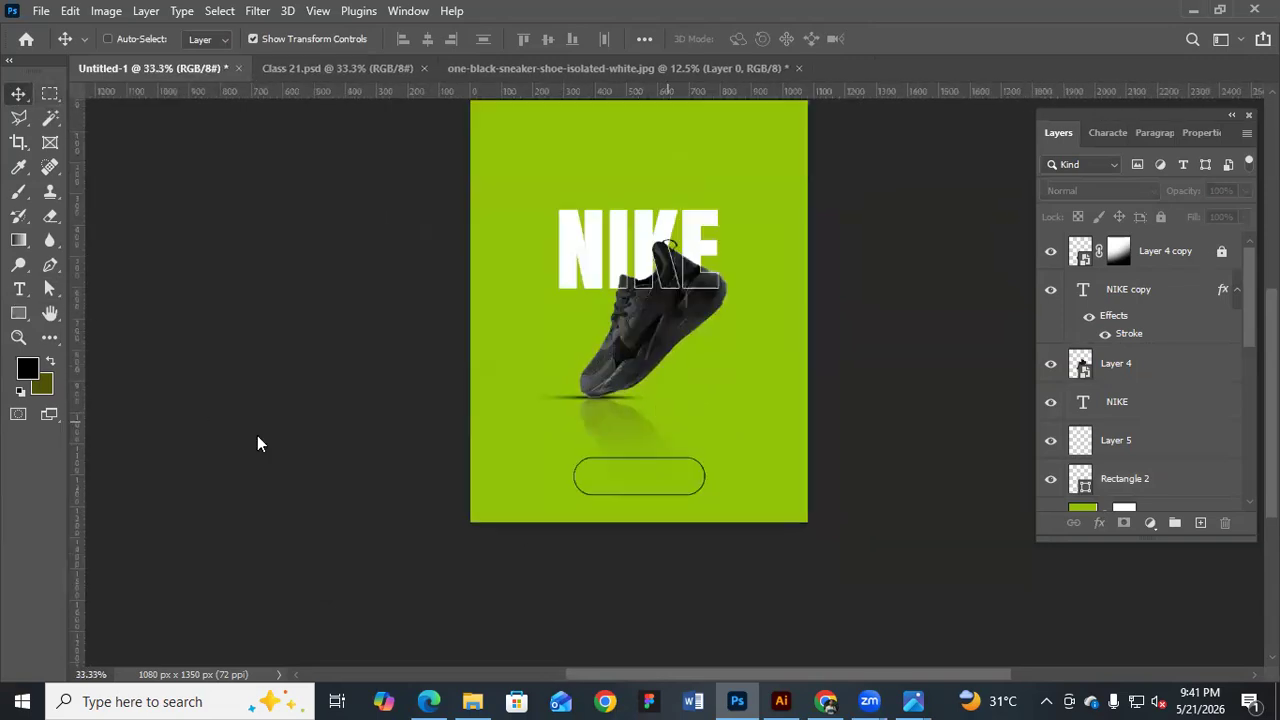
# Add the text ORDER NOW in white Anton on the empty green area beside the pill
pyautogui.hotkey('ctrl', '+')
pyautogui.hotkey('ctrl', '+')
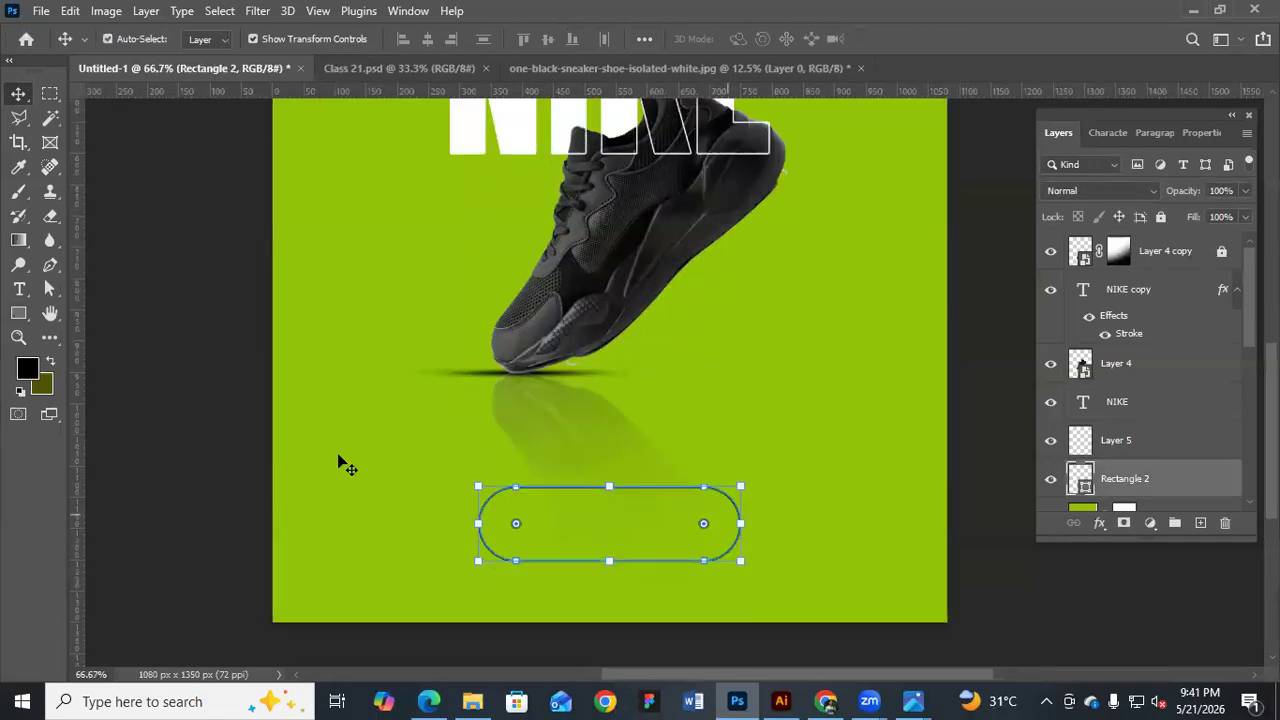
pyautogui.press('t')
pyautogui.click(328, 448)
pyautogui.write('ORDER NOW')
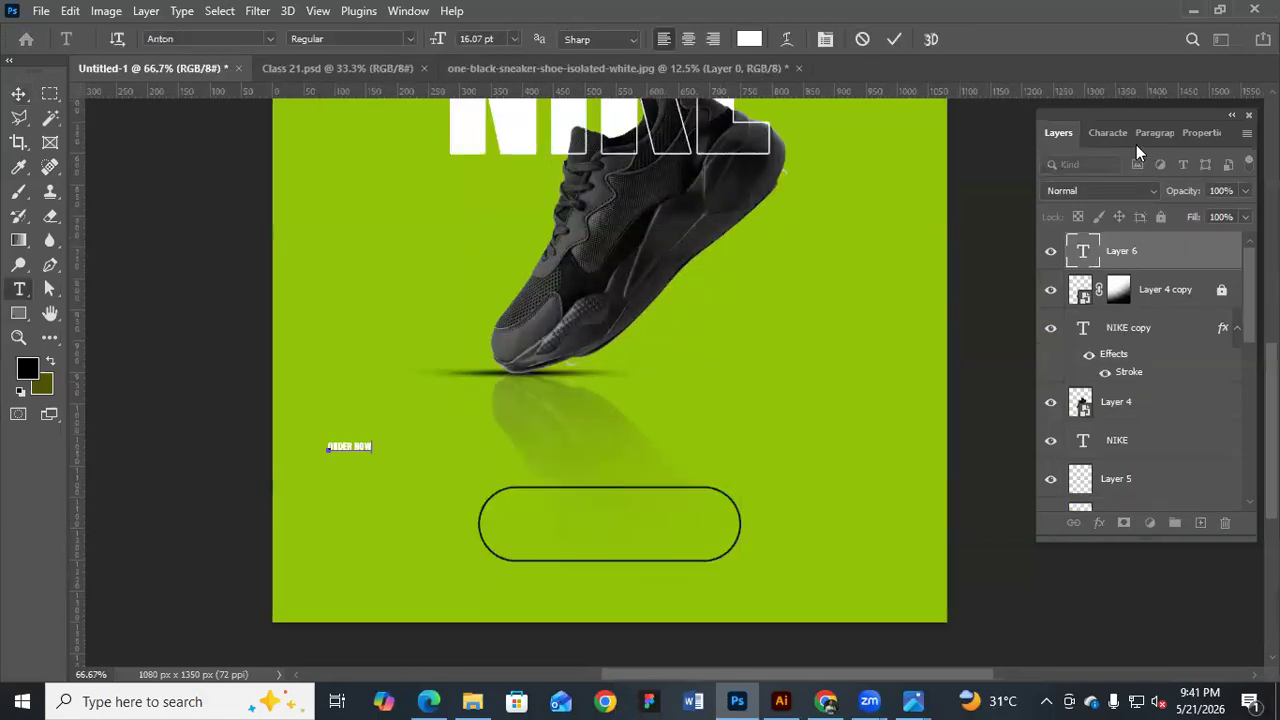
# Scale the ORDER NOW text up to about 399% and centre it inside the pill outline
pyautogui.moveTo(371, 440); pyautogui.dragTo(646, 521)
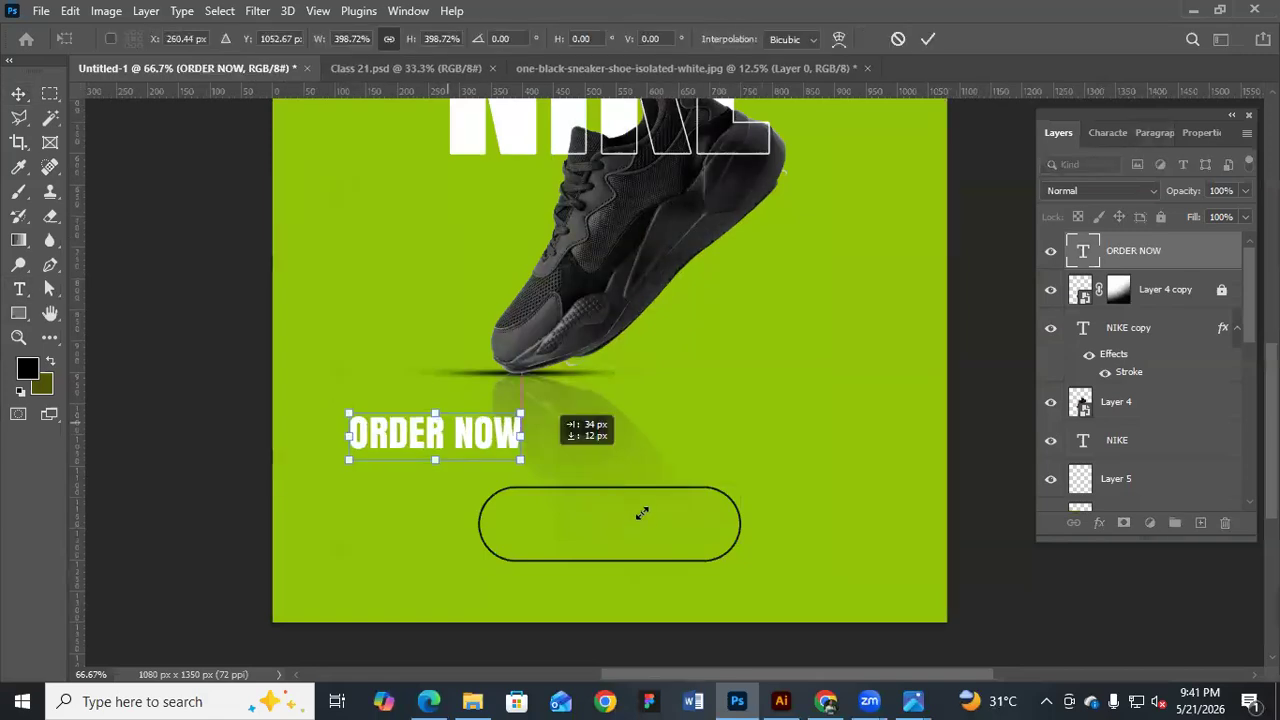
pyautogui.hotkey('shift', 'Up')
pyautogui.press('Return')
# Change the ORDER NOW text colour to near-black 0a0a0a and deselect the text
pyautogui.click(1107, 133)
pyautogui.click(1206, 247)
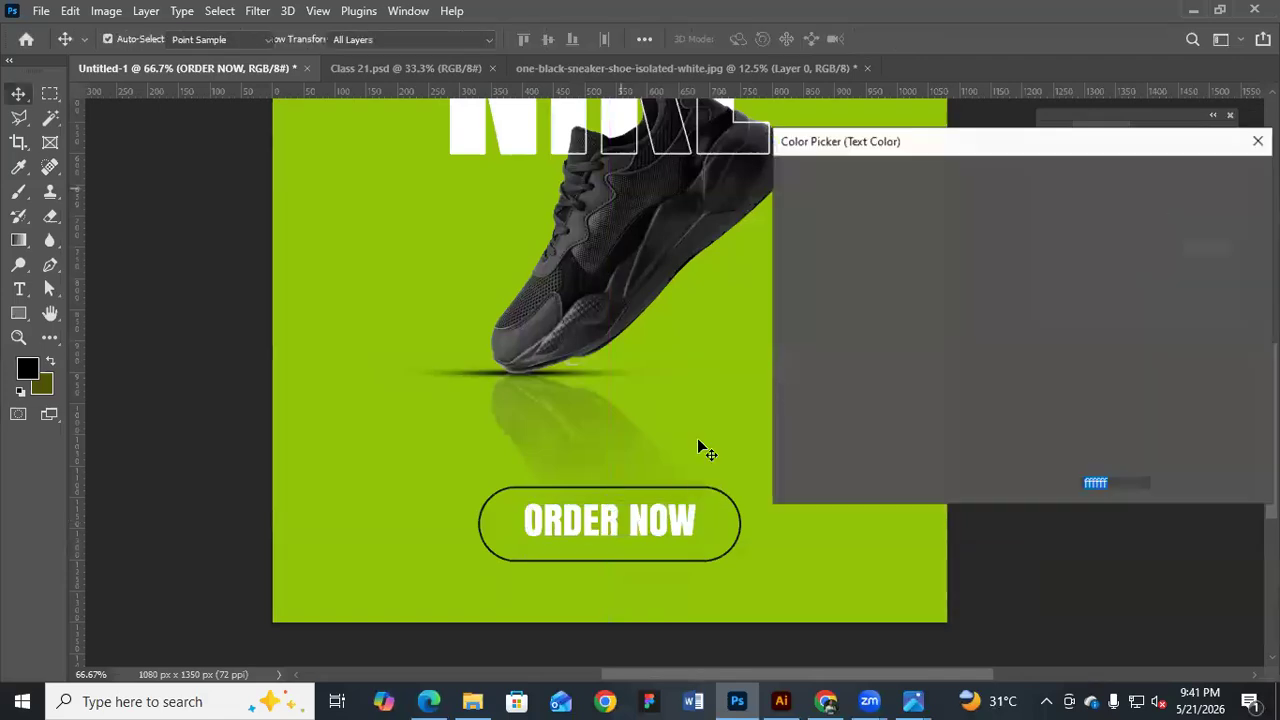
pyautogui.click(784, 414)
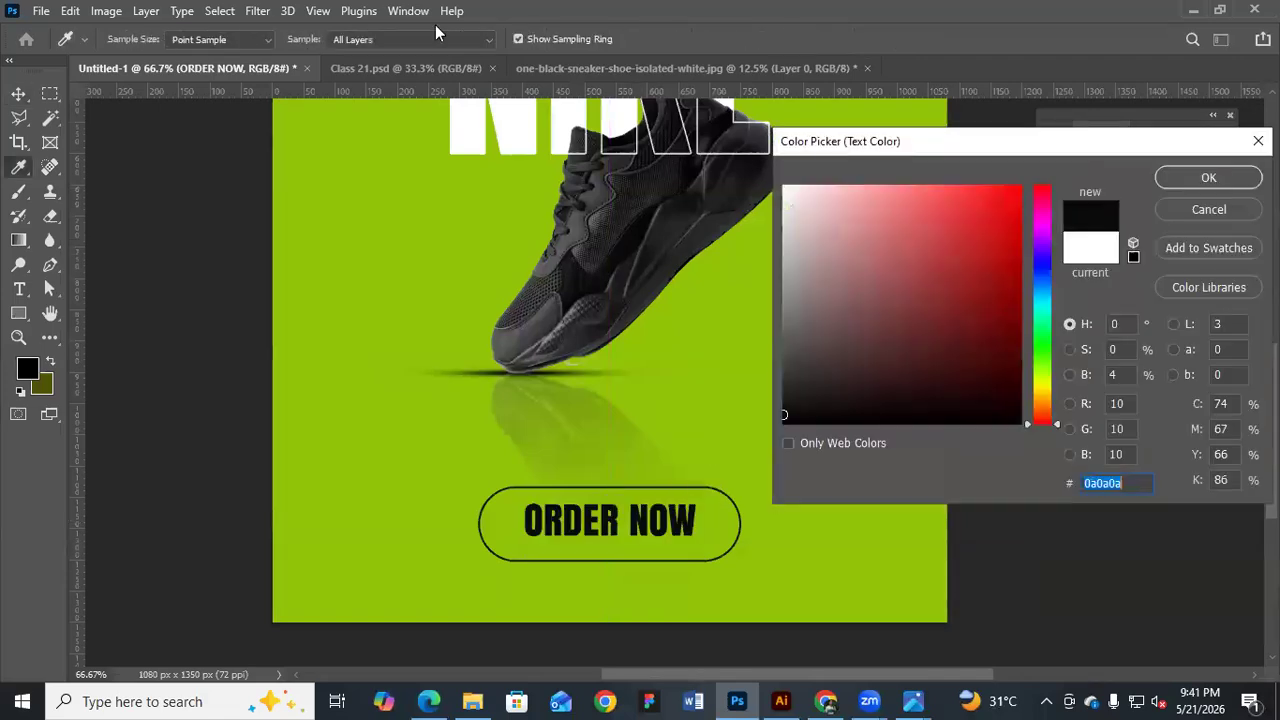
pyautogui.press('Return')
pyautogui.press('v')
pyautogui.click(660, 545)
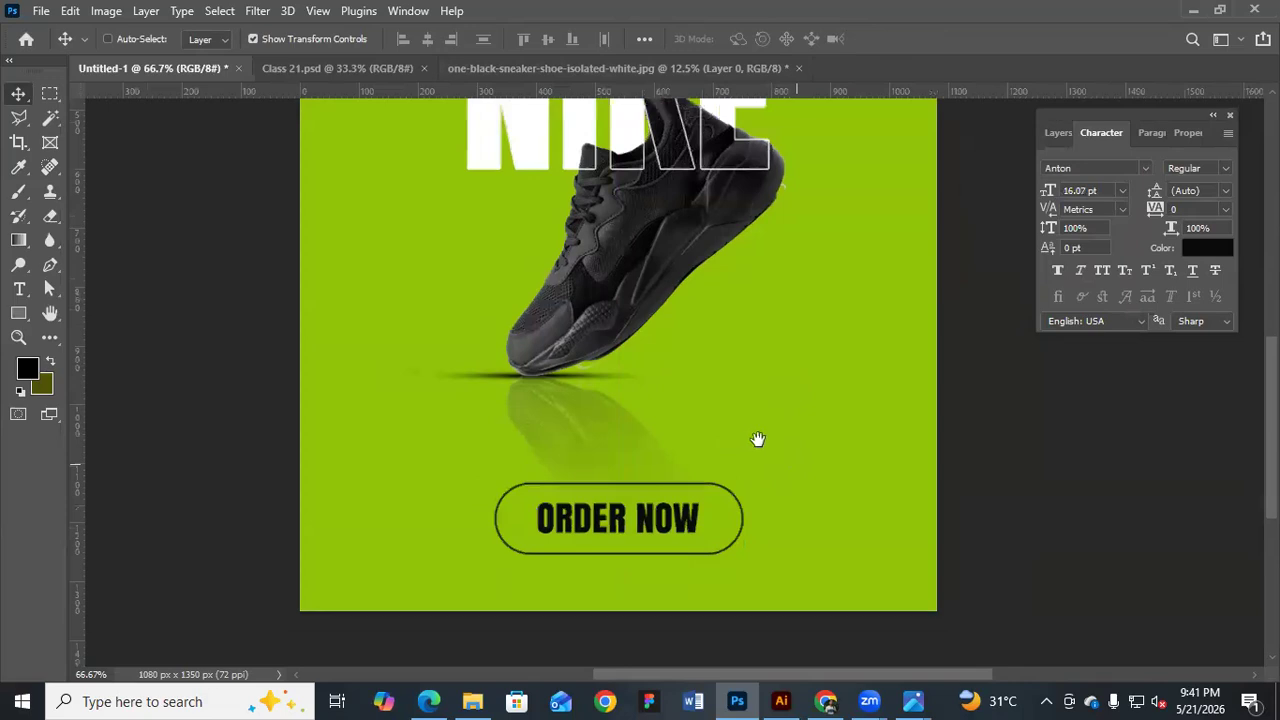
pyautogui.scroll(-2, 765, 420)
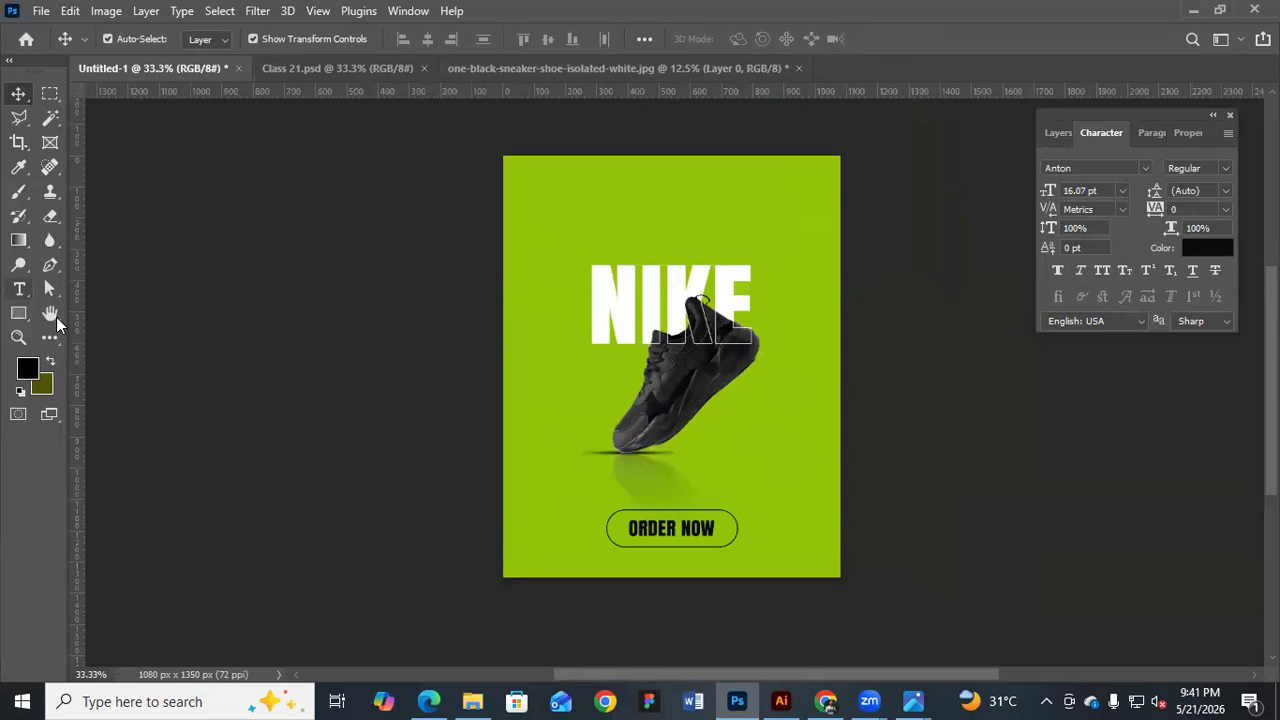
# Draw a black circle about 339 px wide overlapping the start of the NIKE headline, and shrink it slightly toward the poster's left edge
pyautogui.press('u')
pyautogui.hotkey('shift', 'u')
pyautogui.moveTo(556, 193); pyautogui.dragTo(661, 298)
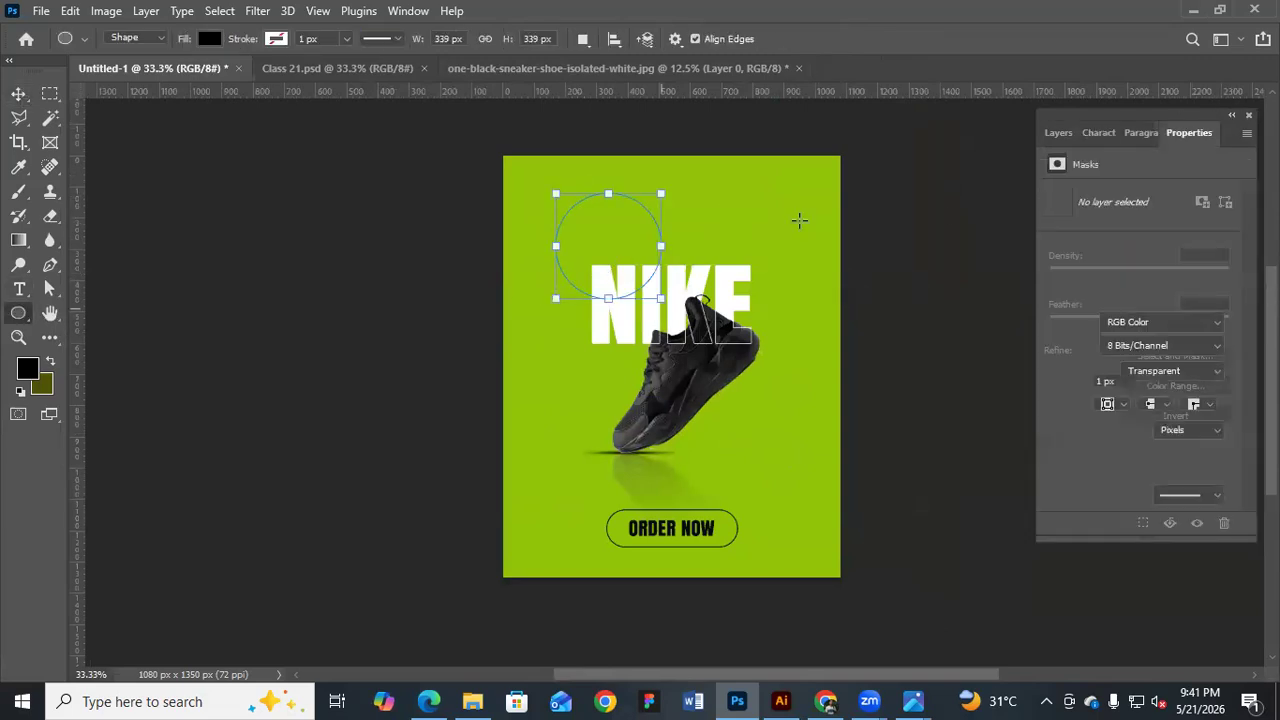
pyautogui.click(18, 94)
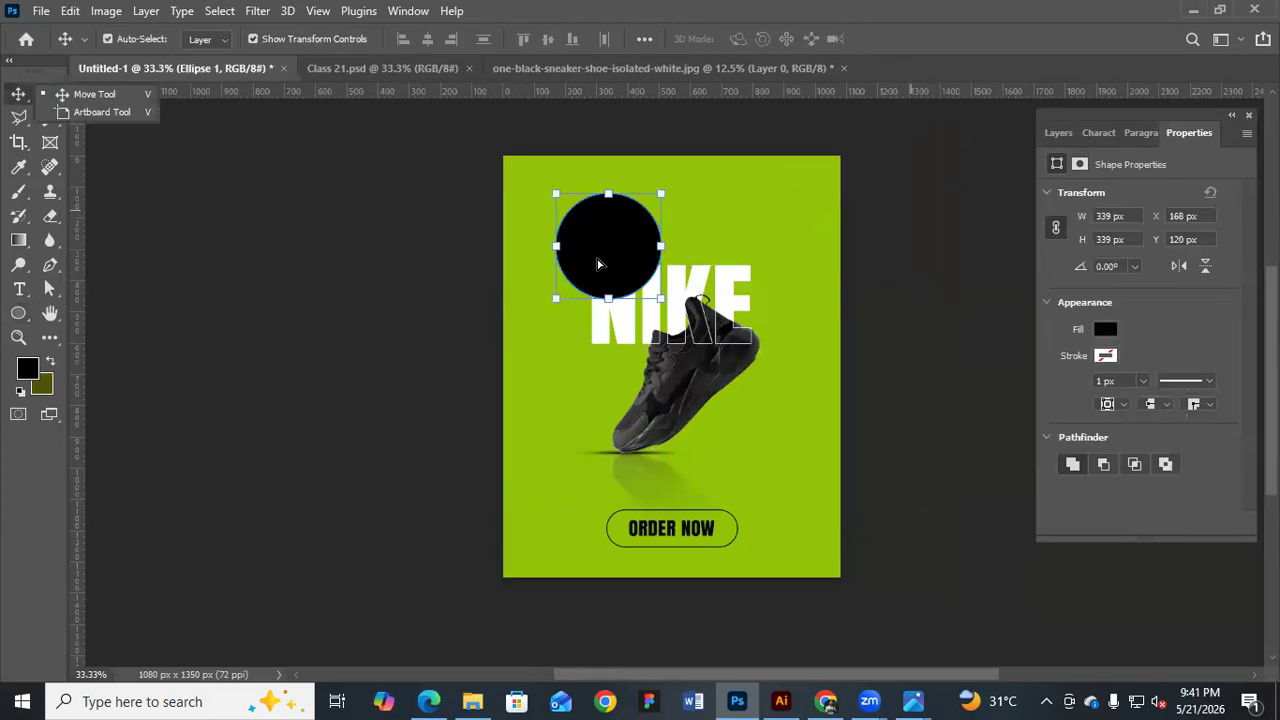
pyautogui.moveTo(596, 264)
pyautogui.mouseDown()
pyautogui.moveTo(519, 198)
pyautogui.moveTo(609, 264)
pyautogui.mouseUp()
pyautogui.press('Return')
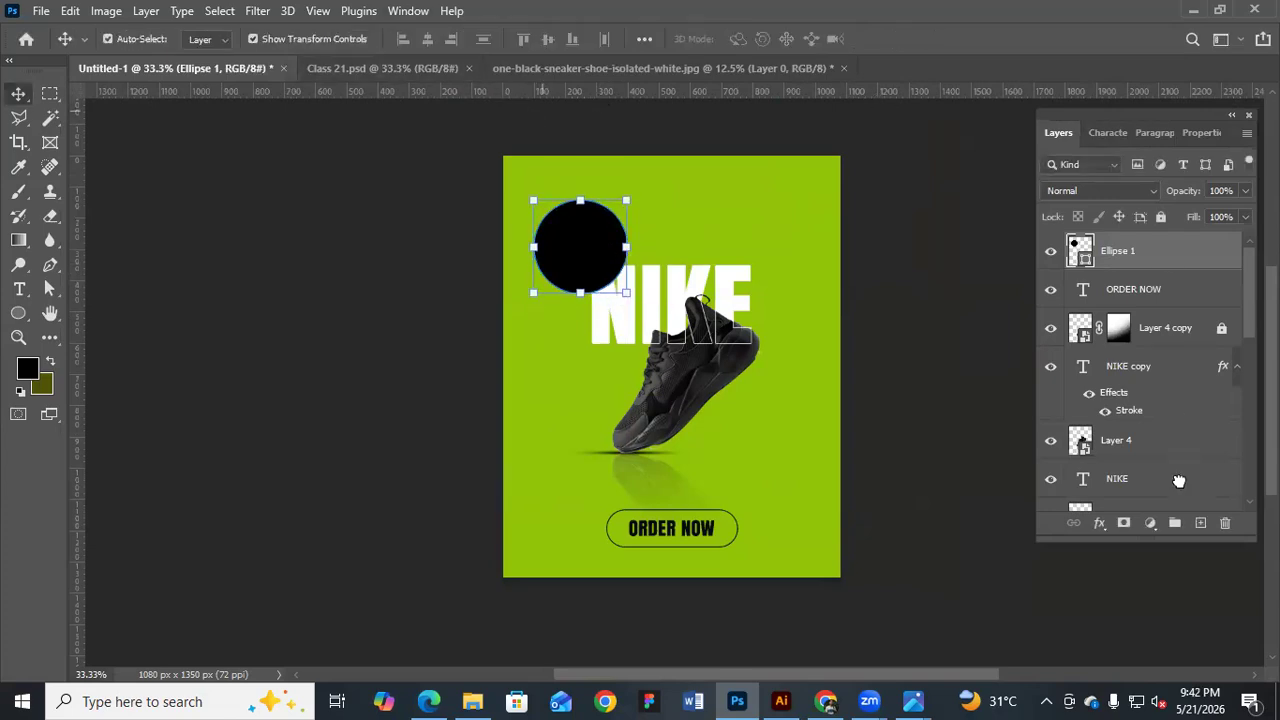
# Place the circle layer beneath the solid NIKE text layer and recolour the circle purple, 8416c9
pyautogui.moveTo(1100, 251); pyautogui.dragTo(1085, 487)
pyautogui.doubleClick(1082, 480)
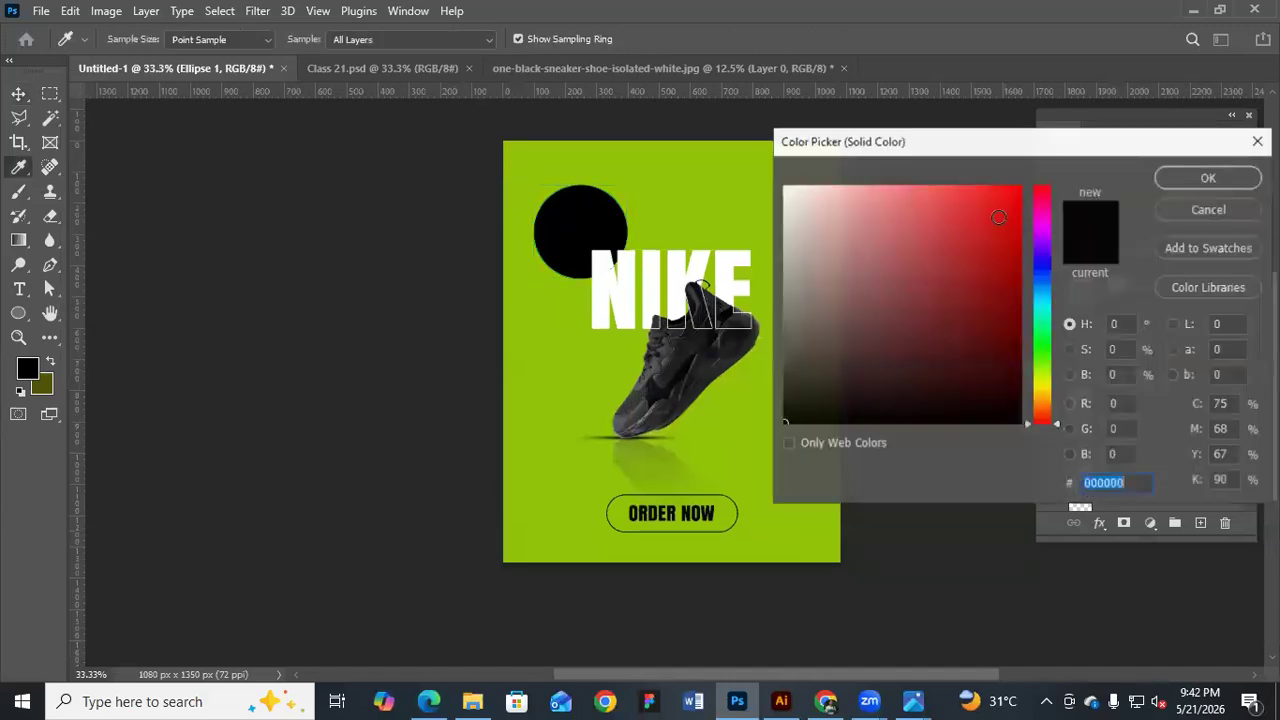
pyautogui.click(926, 241)
pyautogui.click(974, 215)
pyautogui.click(977, 259)
pyautogui.click(1043, 377)
pyautogui.click(1044, 392)
pyautogui.click(1037, 312)
pyautogui.click(1039, 255)
pyautogui.moveTo(1039, 252); pyautogui.dragTo(1035, 236)
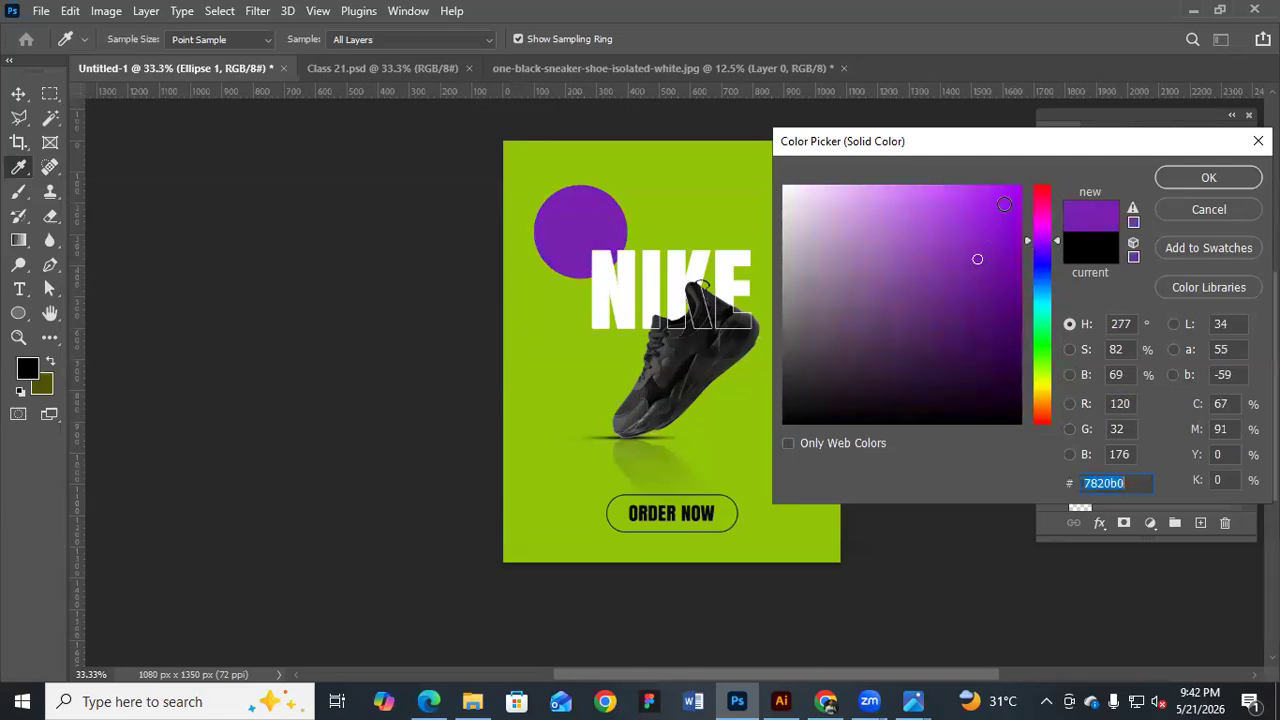
pyautogui.click(995, 235)
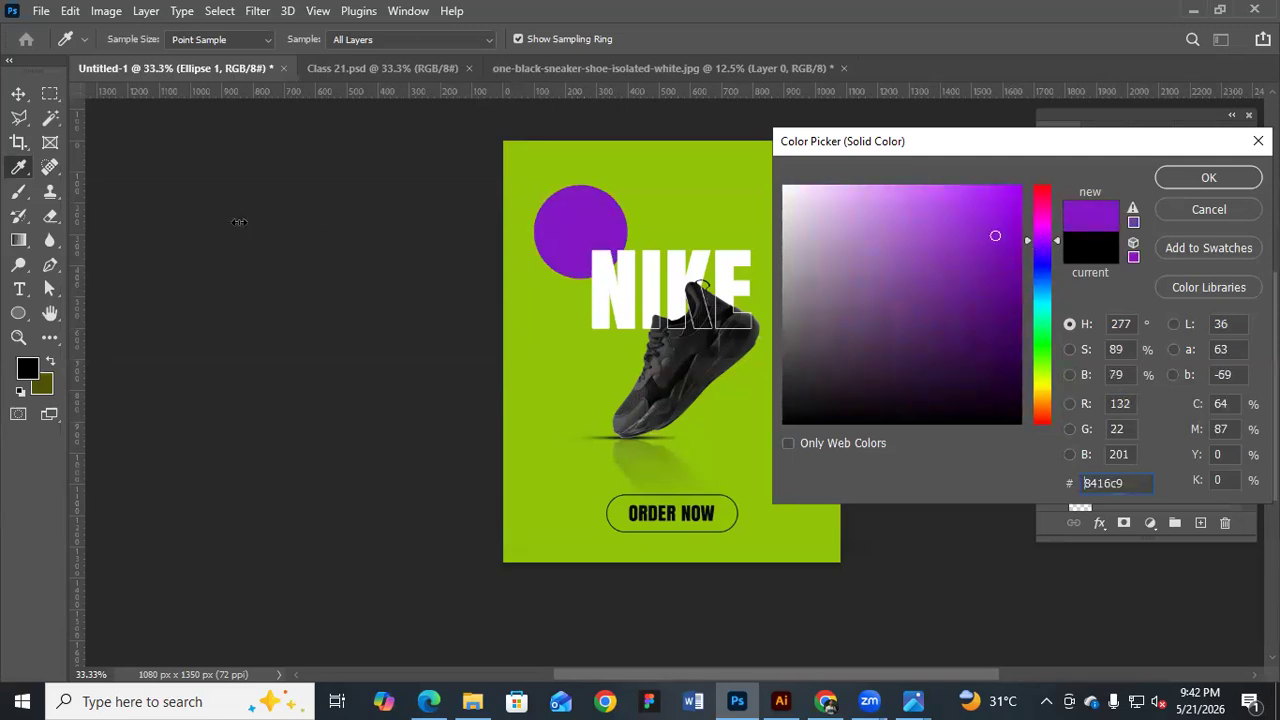
pyautogui.press('Return')
pyautogui.press('v')
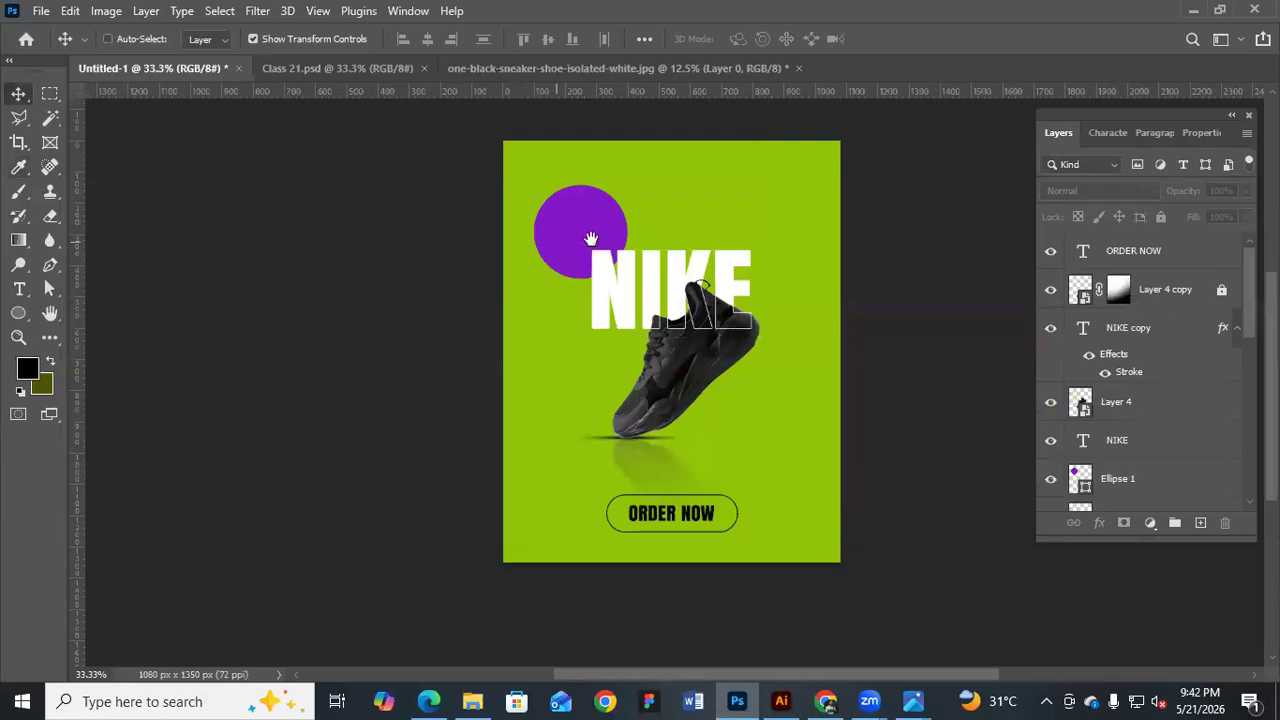
# Add the text 50% in the poster's upper-right area and enlarge it to about 456%
pyautogui.scroll(1, 550, 228)
pyautogui.press('t')
pyautogui.click(836, 166)
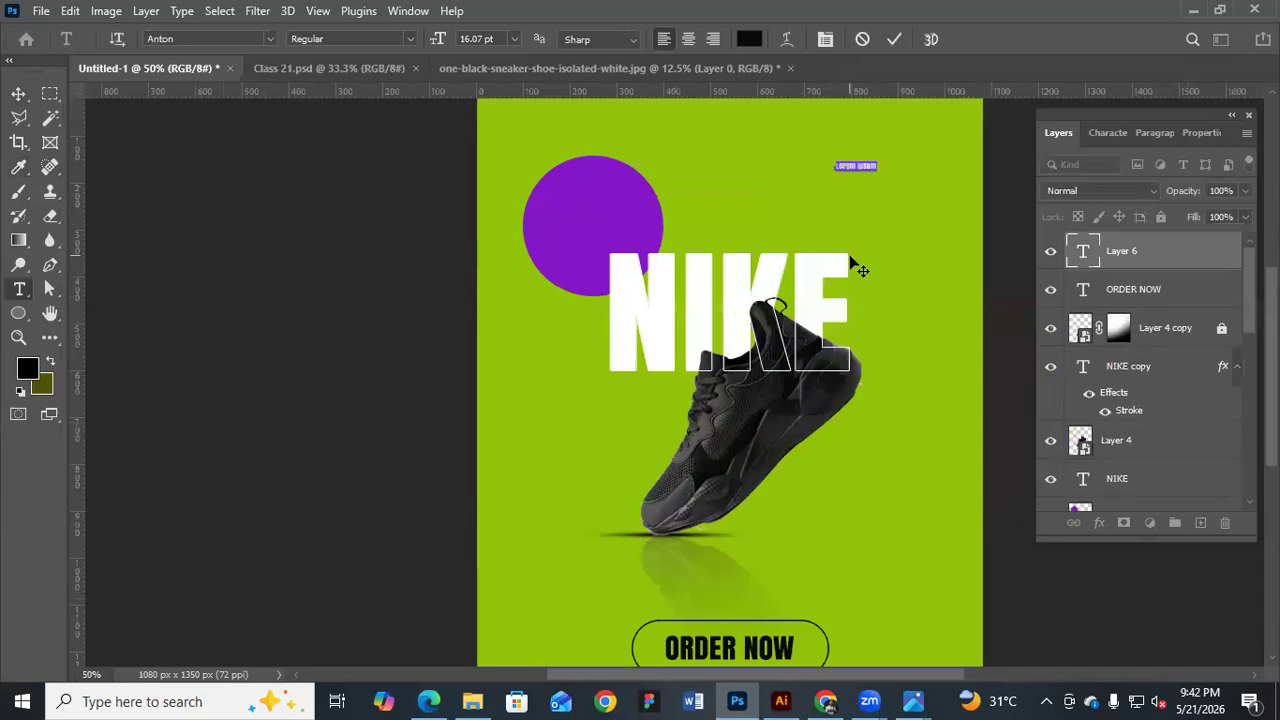
pyautogui.write('50%')
pyautogui.click(18, 93)
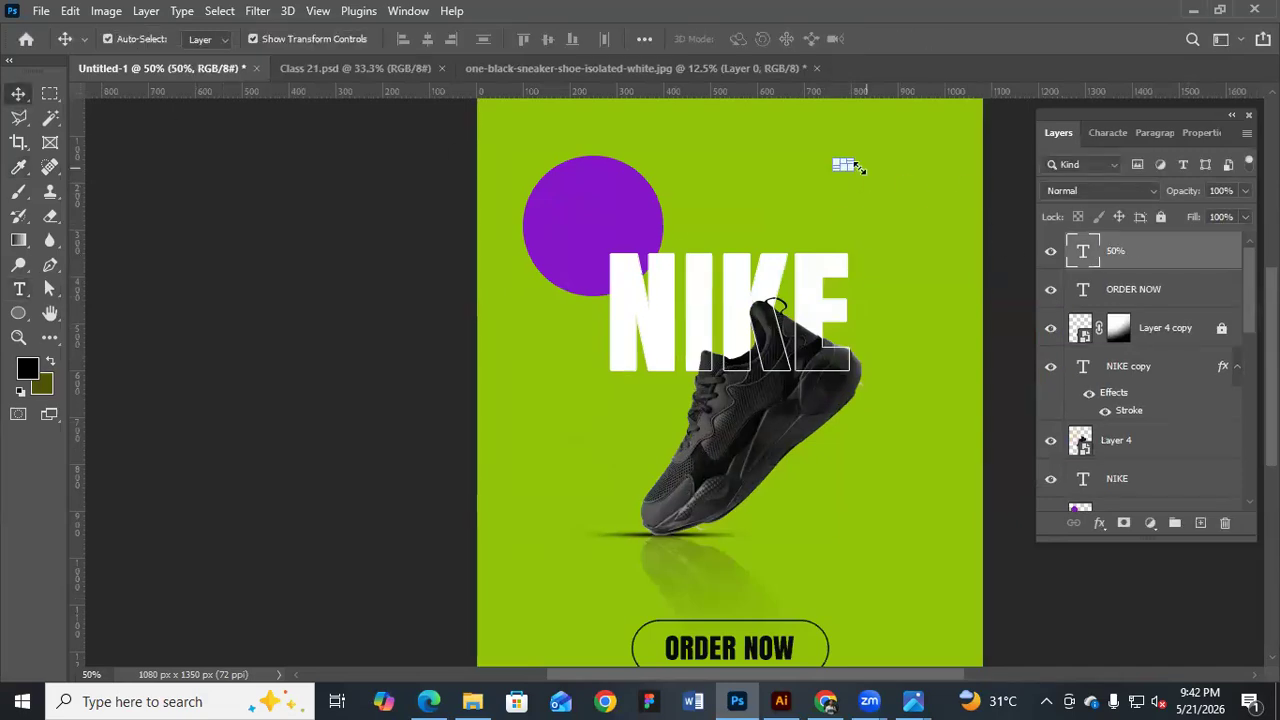
pyautogui.moveTo(902, 200); pyautogui.dragTo(912, 206)
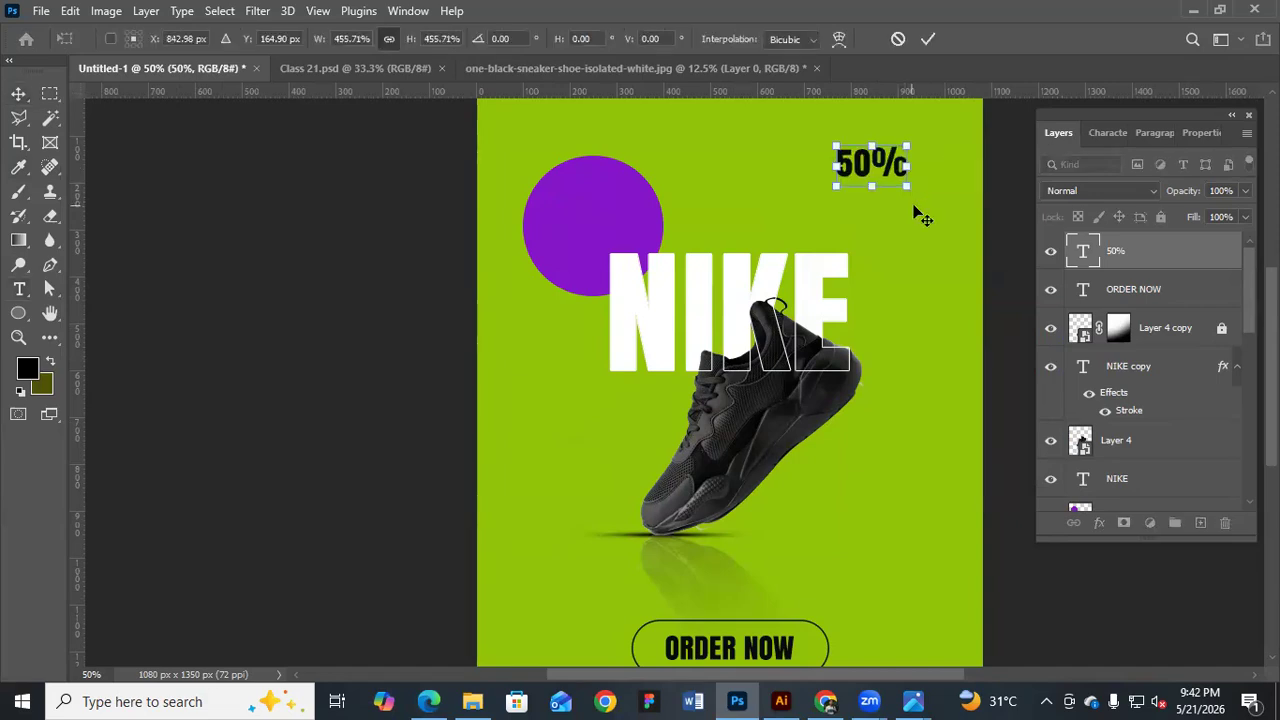
pyautogui.press('Return')
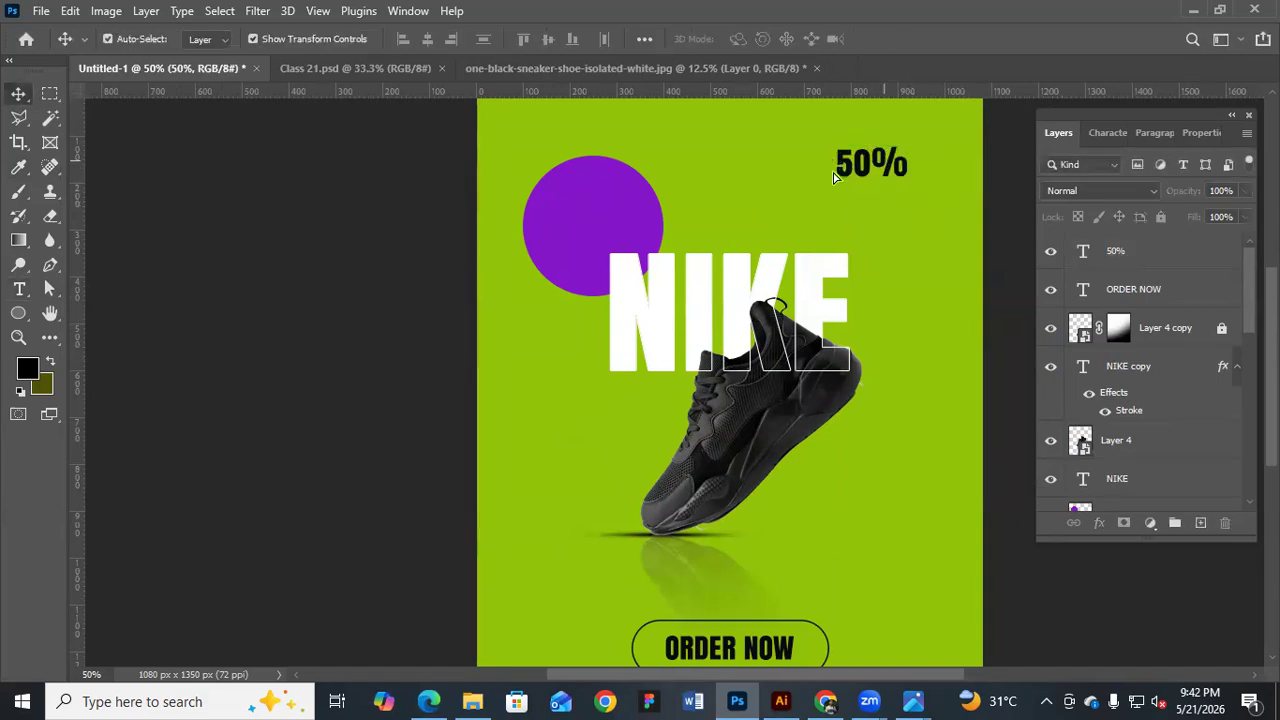
# Duplicate the 50% text directly below itself, change the copy to OFFER, and bring it close beneath the original
pyautogui.moveTo(884, 160); pyautogui.dragTo(832, 197)
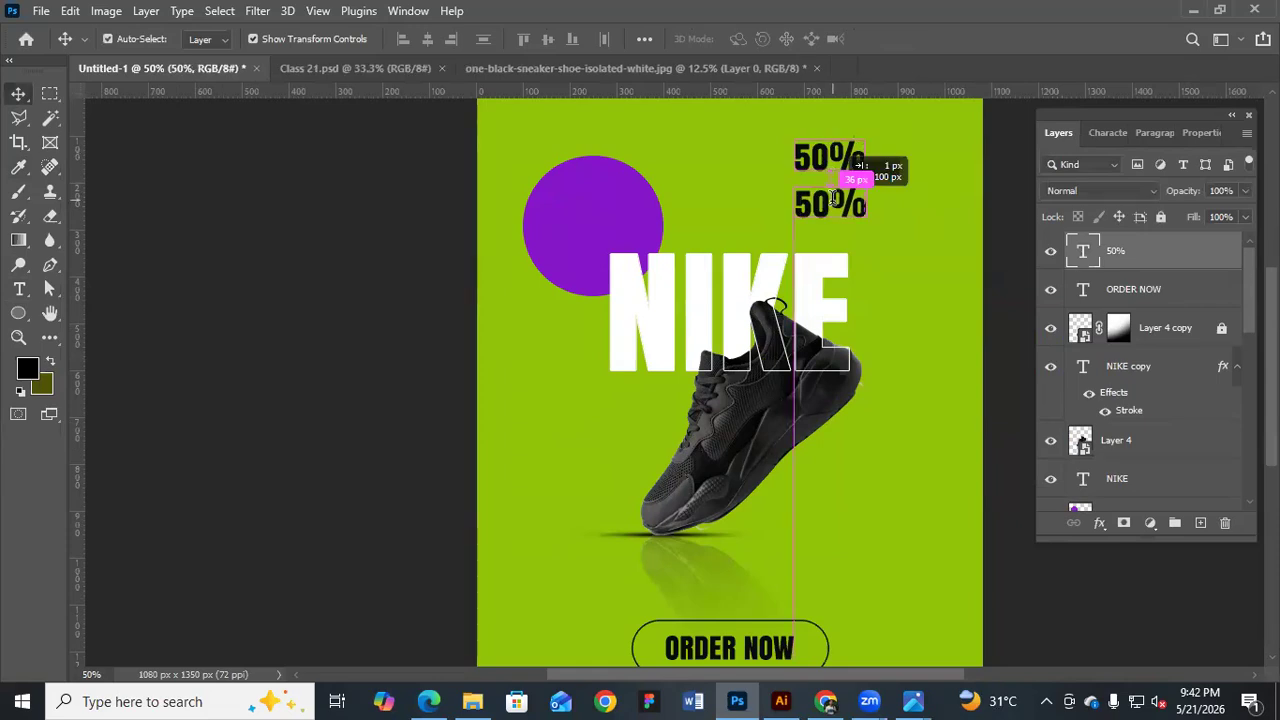
pyautogui.doubleClick(832, 197)
pyautogui.write('OF')
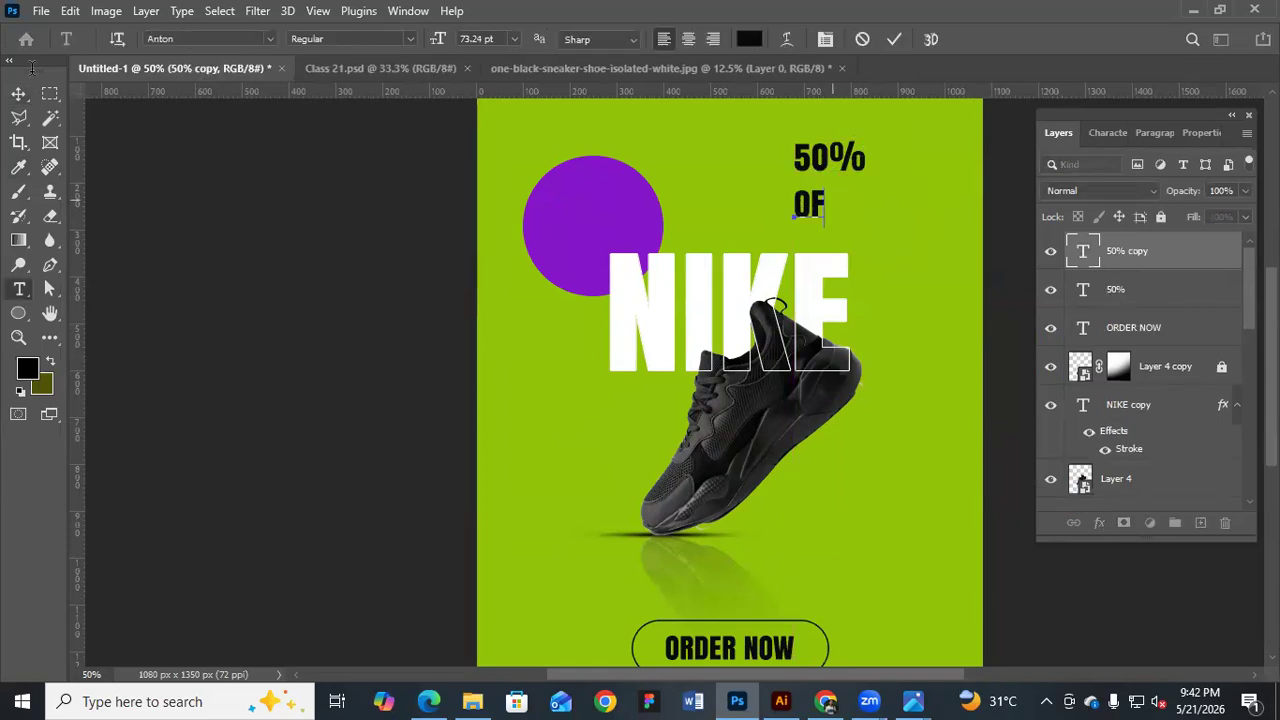
pyautogui.write('FER')
pyautogui.hotkey('ctrl', 'Return')
pyautogui.keyDown('ctrl'); pyautogui.moveTo(840, 200); pyautogui.dragTo(818, 160); pyautogui.keyUp('ctrl')
# Remove the percent sign from the 50% text so it reads 50
pyautogui.click(831, 147)
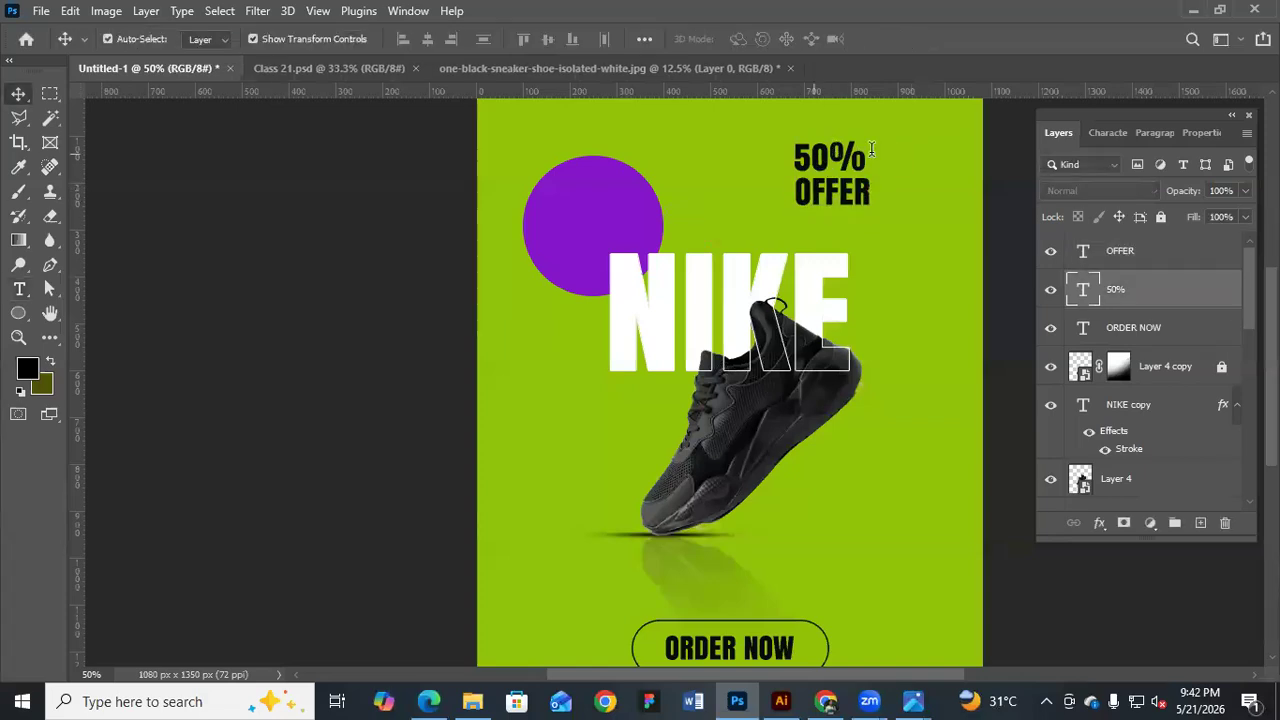
pyautogui.doubleClick(871, 150)
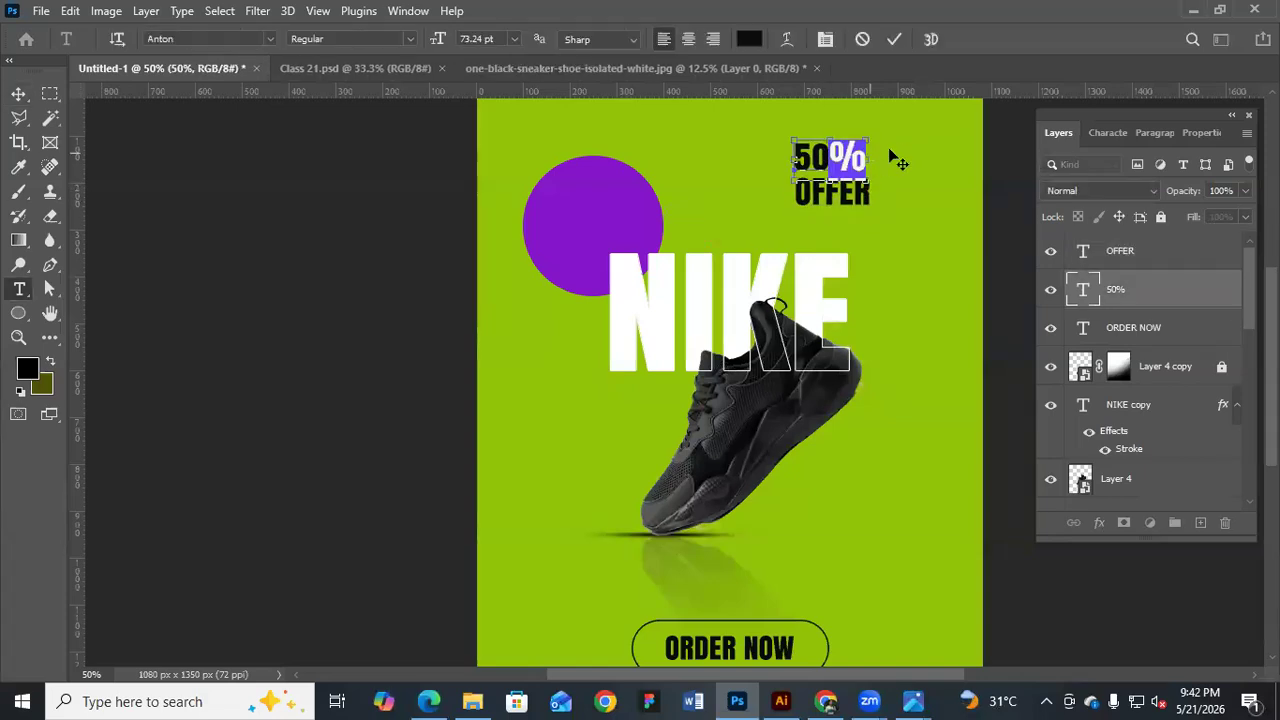
pyautogui.press('BackSpace')
pyautogui.click(880, 194)
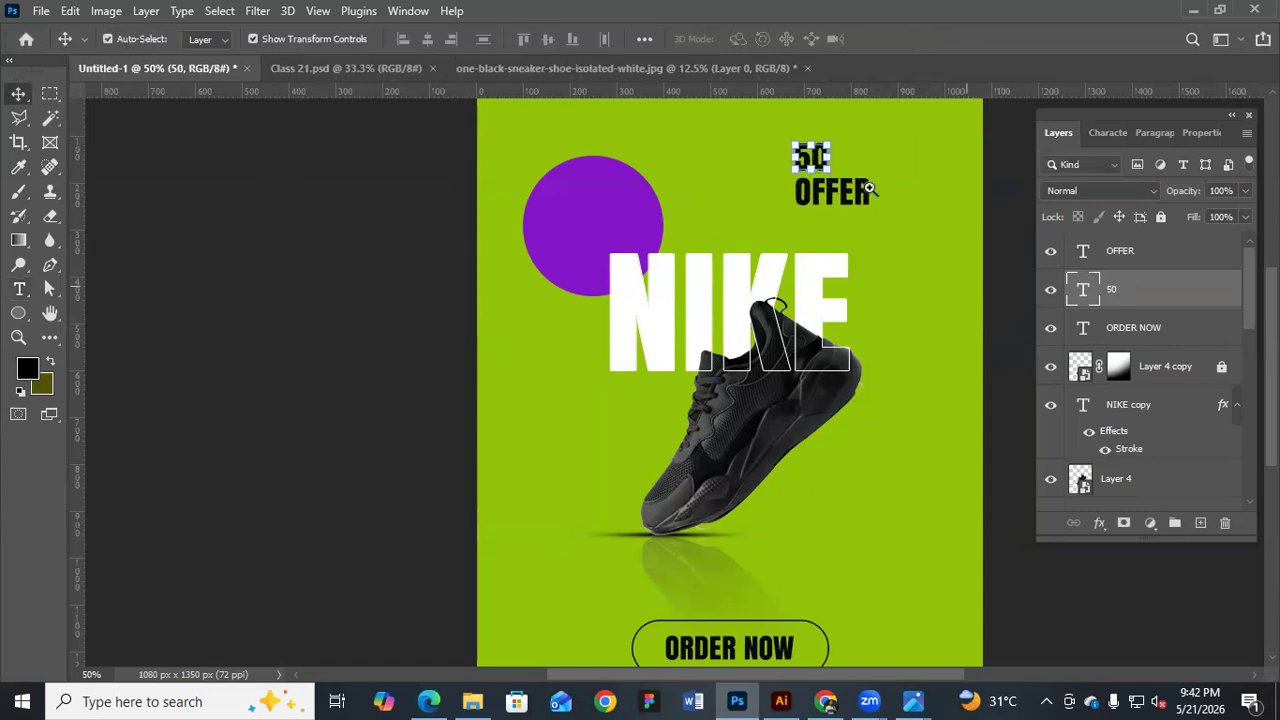
# Add a separate % text object just above the 50 text on the poster
pyautogui.keyDown('ctrl'); pyautogui.click(876, 190); pyautogui.keyUp('ctrl')
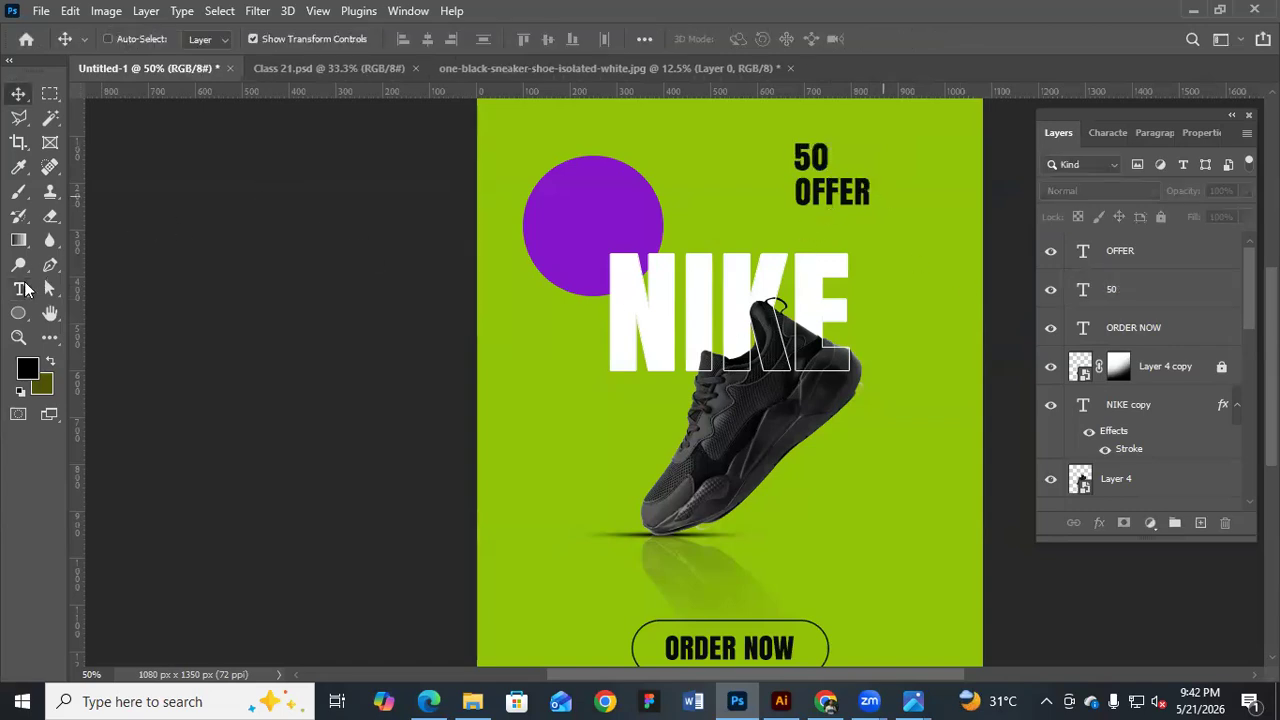
pyautogui.hotkey('ctrl', '1')
pyautogui.press('t')
pyautogui.click(839, 197)
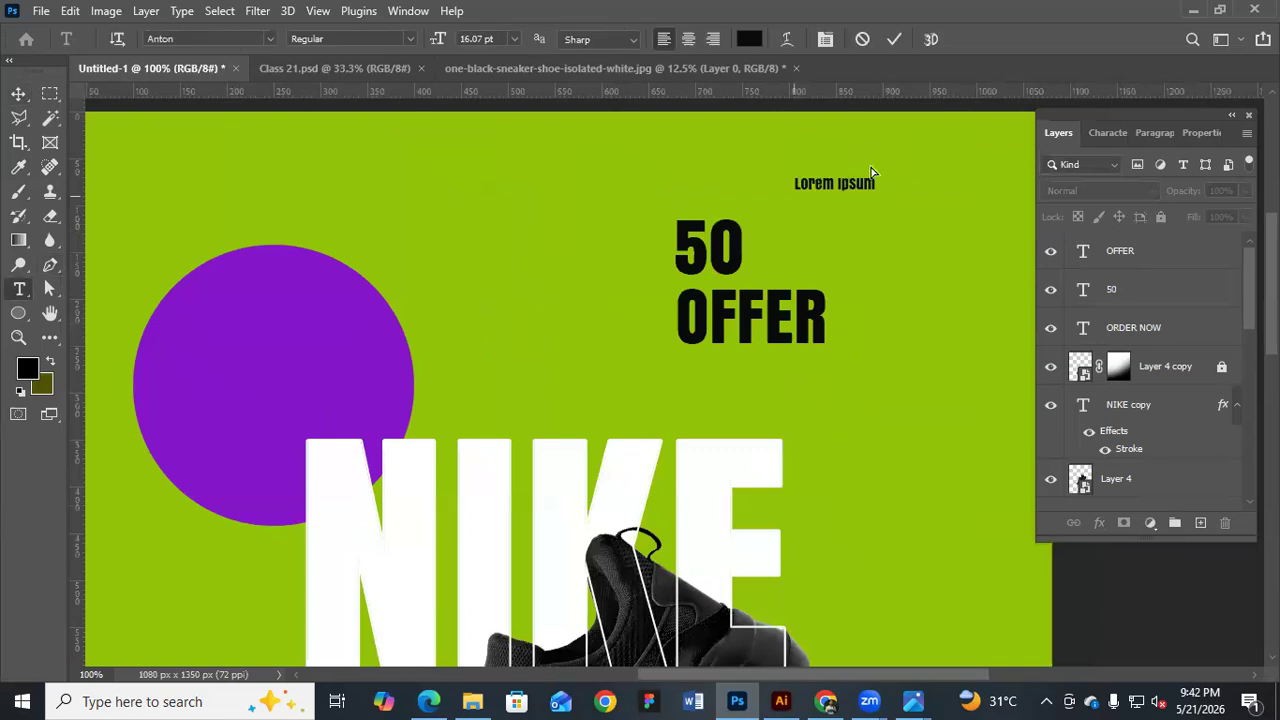
pyautogui.write('%')
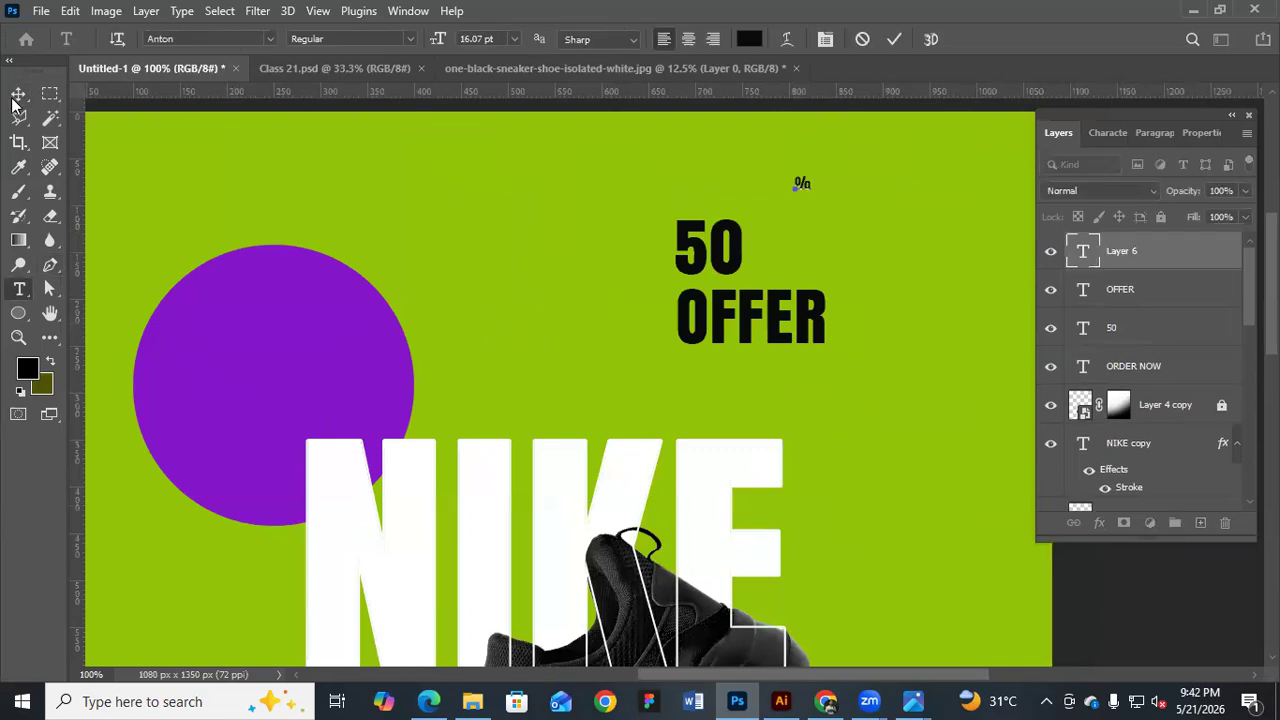
pyautogui.hotkey('ctrl', 'Return')
# Enlarge the 50 text and scale the % sign beside it to about 294%
pyautogui.press('v')
pyautogui.click(722, 246)
pyautogui.moveTo(743, 220); pyautogui.dragTo(856, 196)
pyautogui.press('Return')
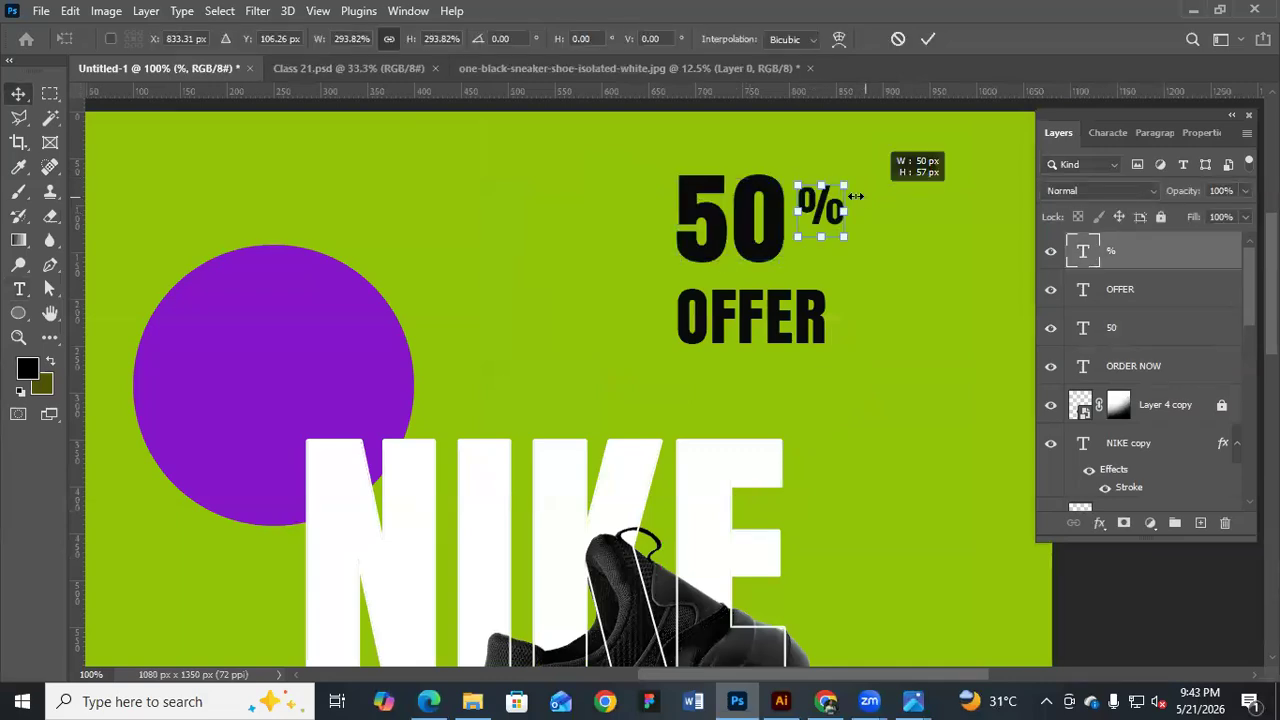
pyautogui.press('Return')
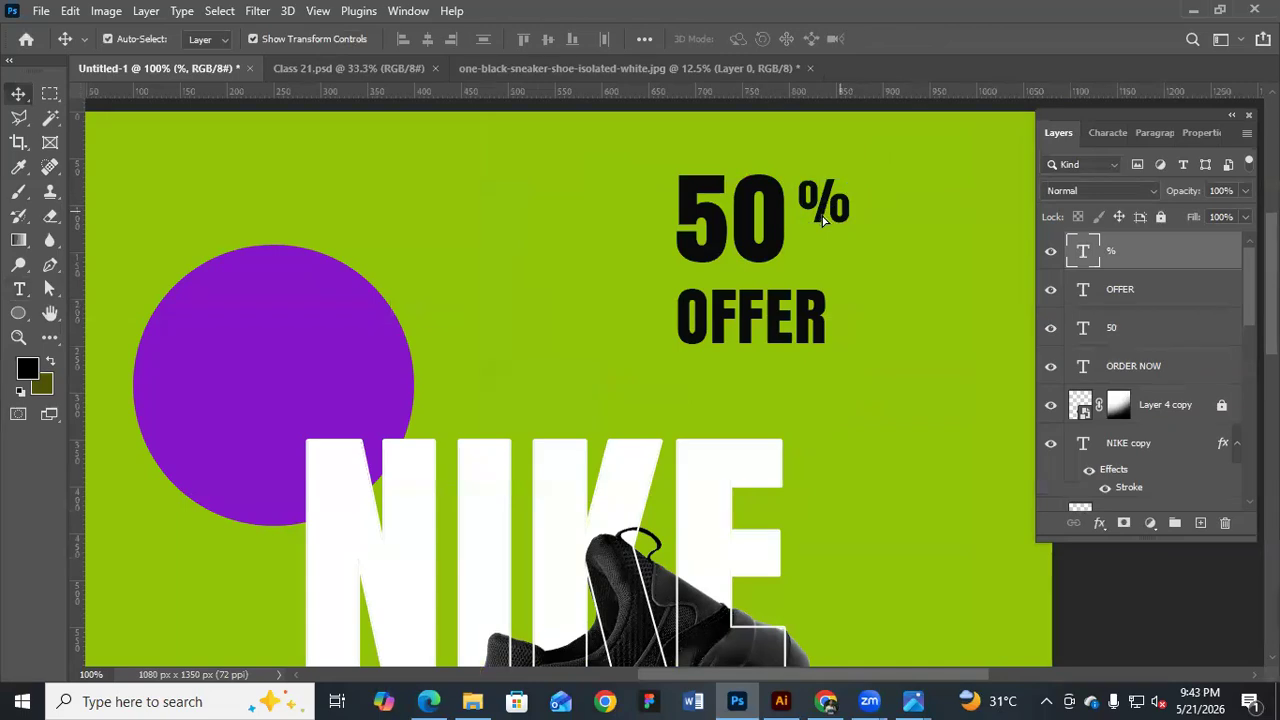
# Place the % sign tight against the 50 and move both texts onto the purple circle
pyautogui.moveTo(823, 220); pyautogui.dragTo(815, 237)
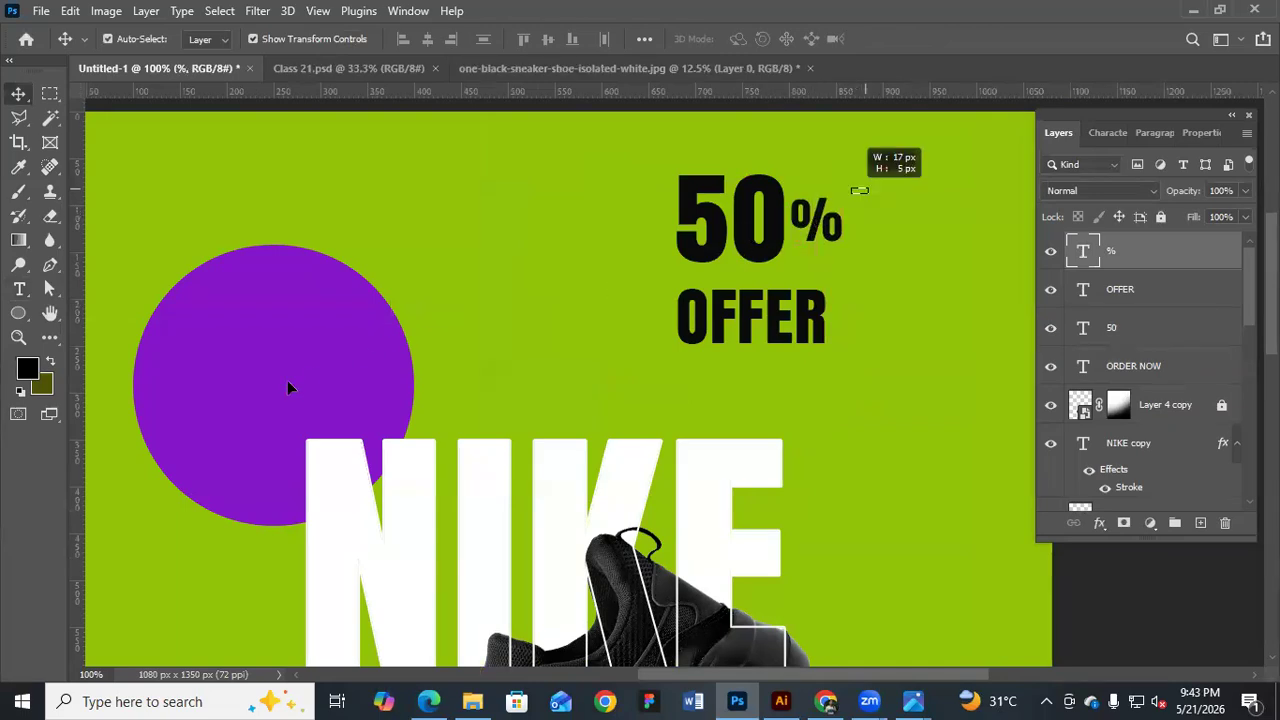
pyautogui.moveTo(868, 188); pyautogui.dragTo(748, 238)
pyautogui.moveTo(764, 232); pyautogui.dragTo(583, 299)
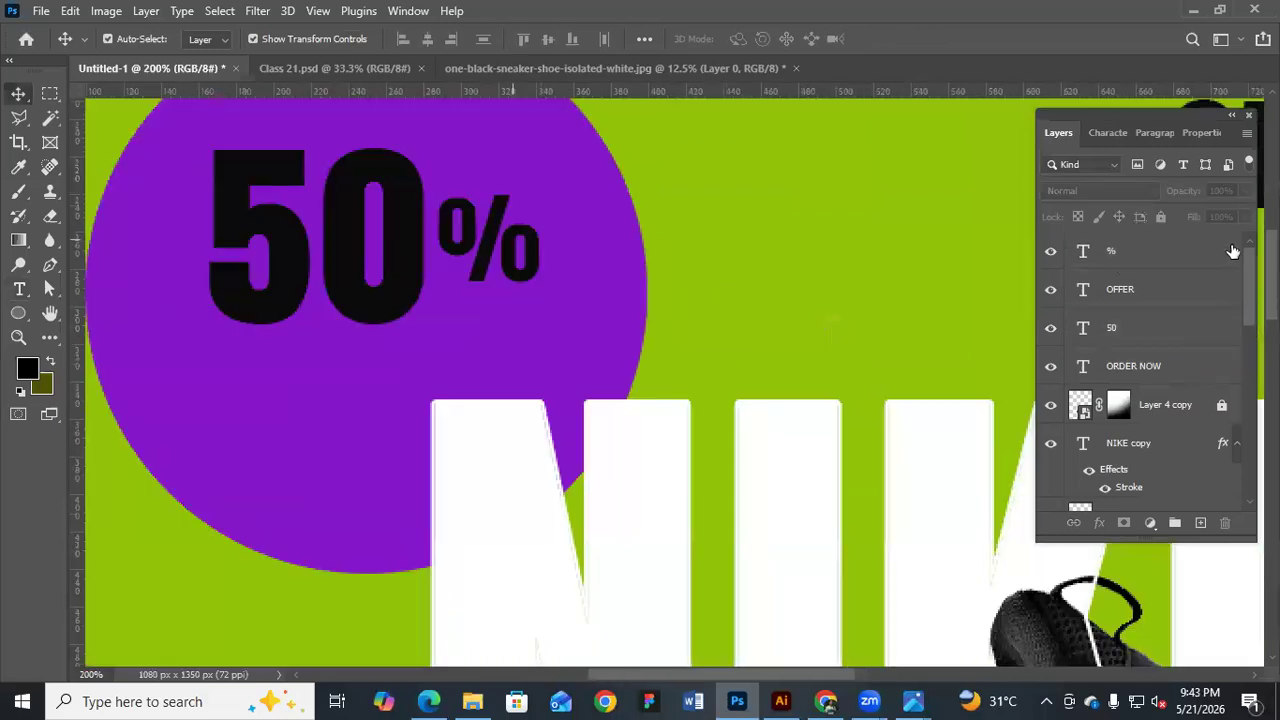
# Give the % text a 3 px outside stroke in the circle's purple, 8416c9
pyautogui.click(1233, 251)
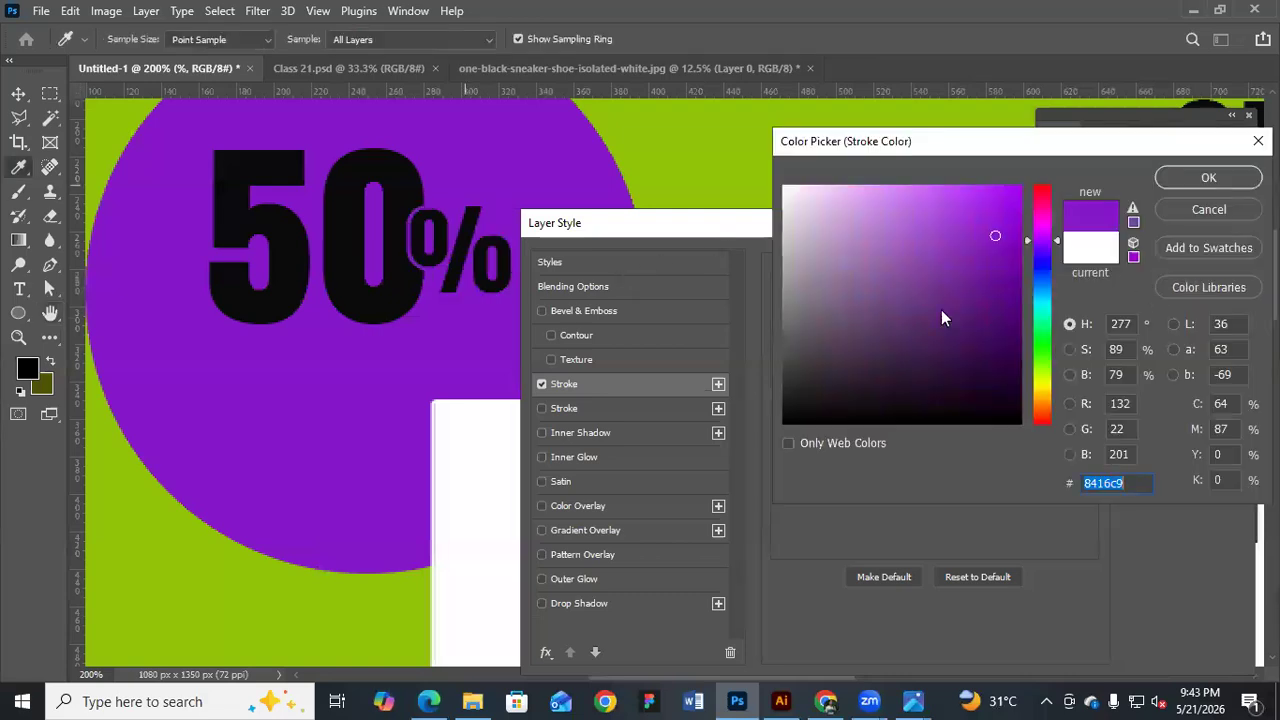
pyautogui.press('Return')
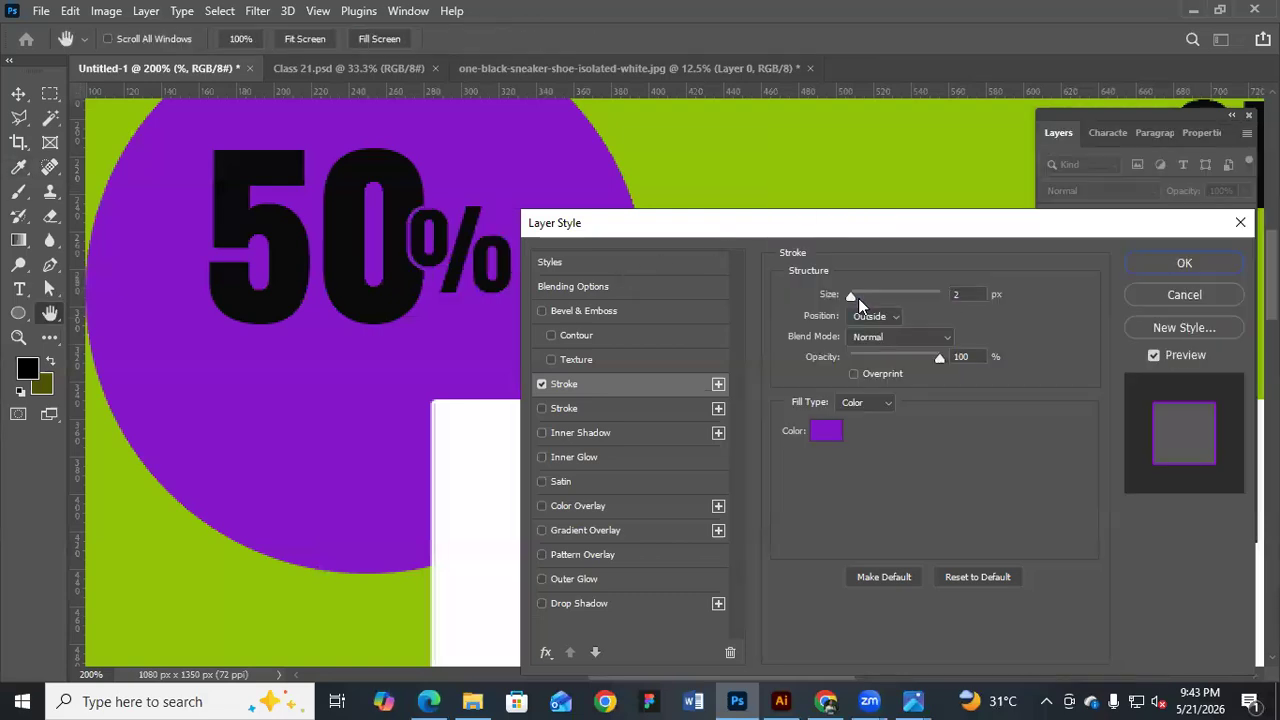
pyautogui.doubleClick(957, 293)
pyautogui.write('3')
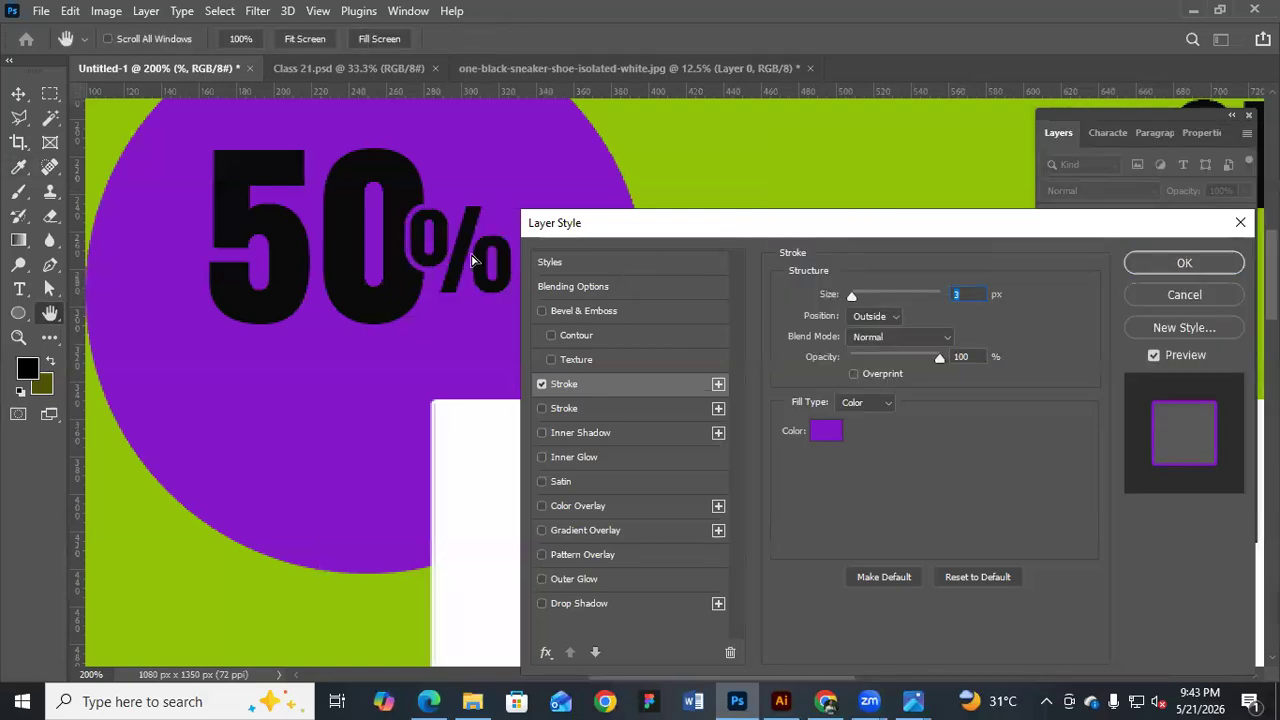
pyautogui.press('Return')
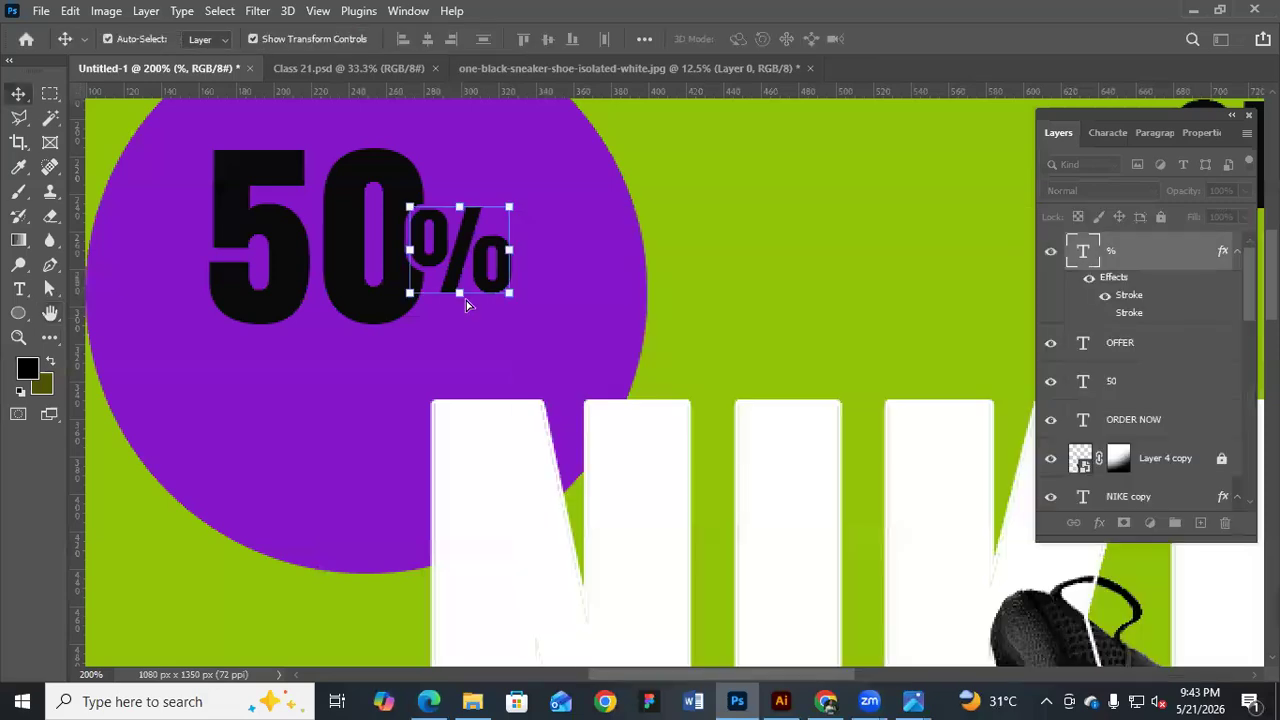
# Position the % sign so that it overlaps the 0's right edge at about mid-height
pyautogui.press('Left')
pyautogui.press('Left')
pyautogui.press('Left')
pyautogui.press('Left')
pyautogui.press('Left')
pyautogui.press('Left')
pyautogui.moveTo(479, 254); pyautogui.dragTo(466, 299)
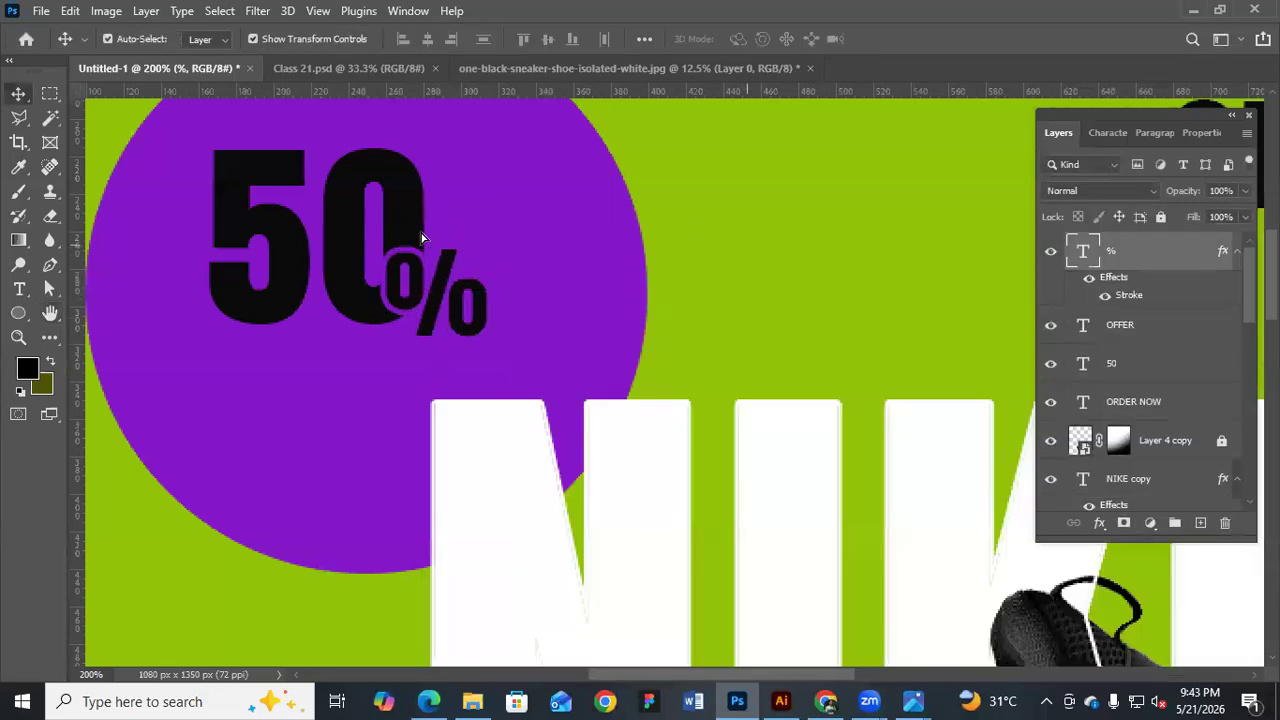
pyautogui.click(754, 254)
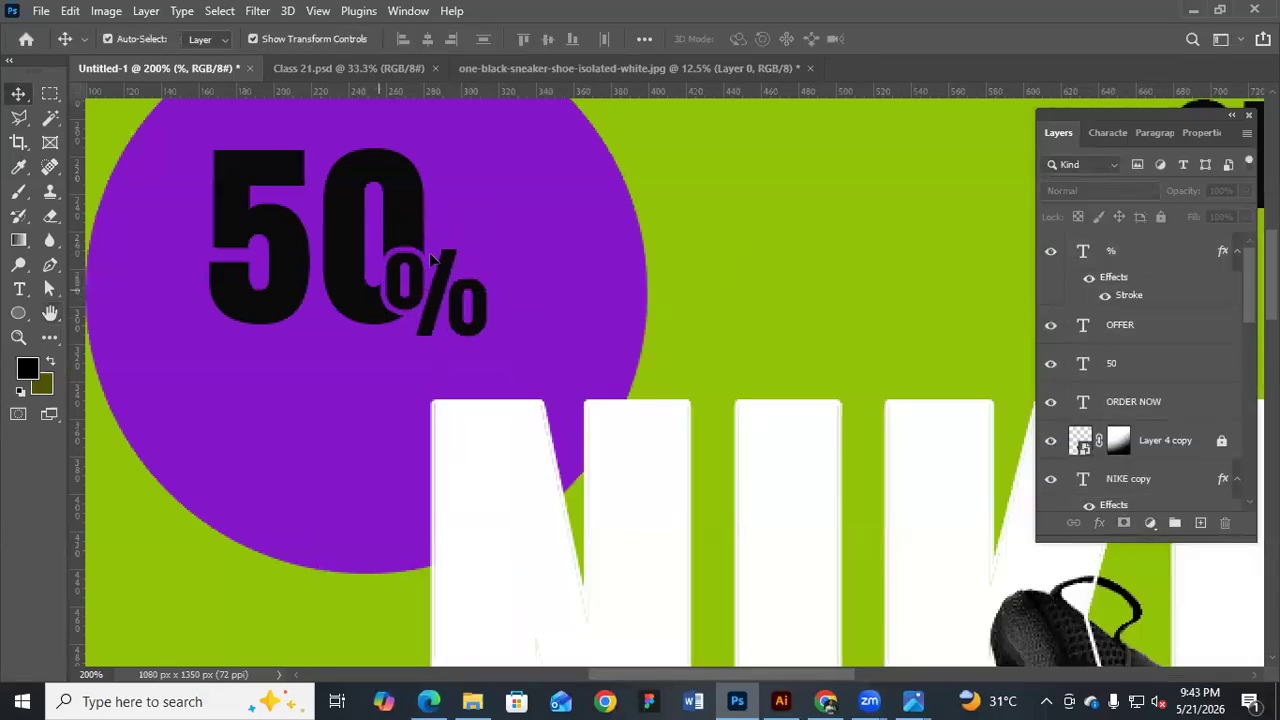
pyautogui.moveTo(444, 258); pyautogui.dragTo(441, 262)
pyautogui.moveTo(567, 272); pyautogui.dragTo(522, 261)
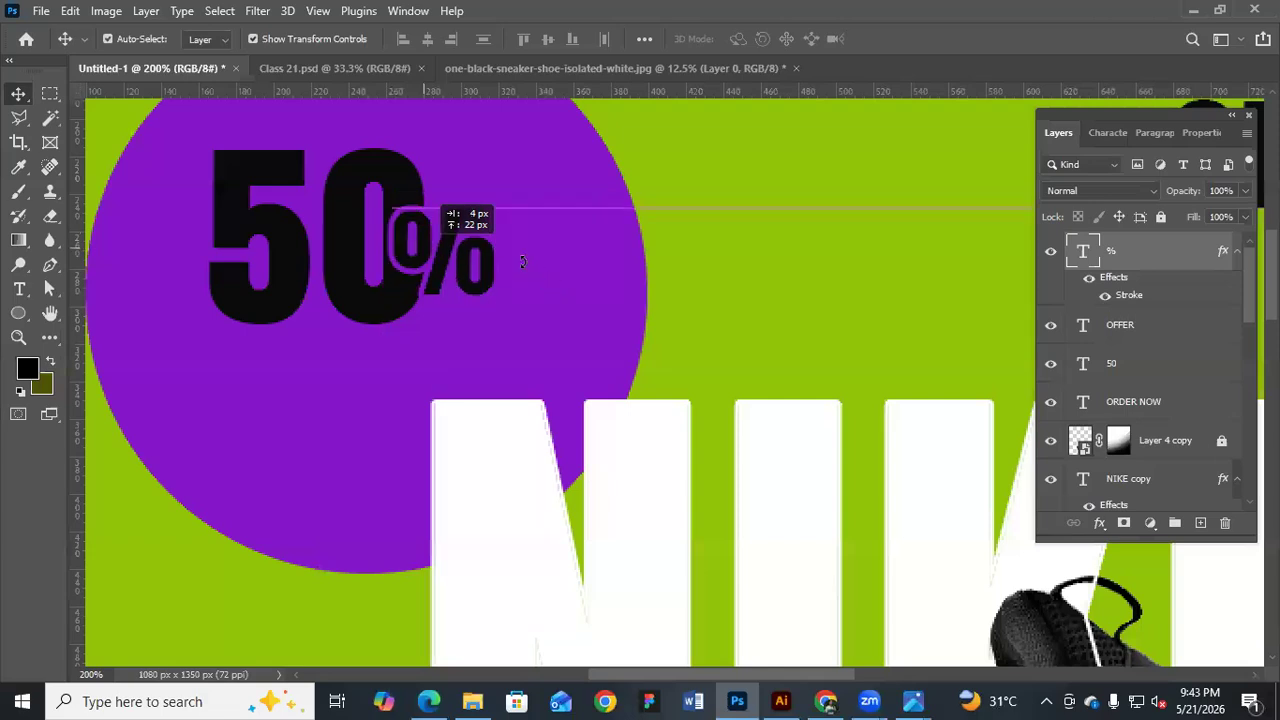
# Select the 50 and % texts together and shift them up inside the purple circle
pyautogui.click(557, 259)
pyautogui.hotkey('ctrl', '-')
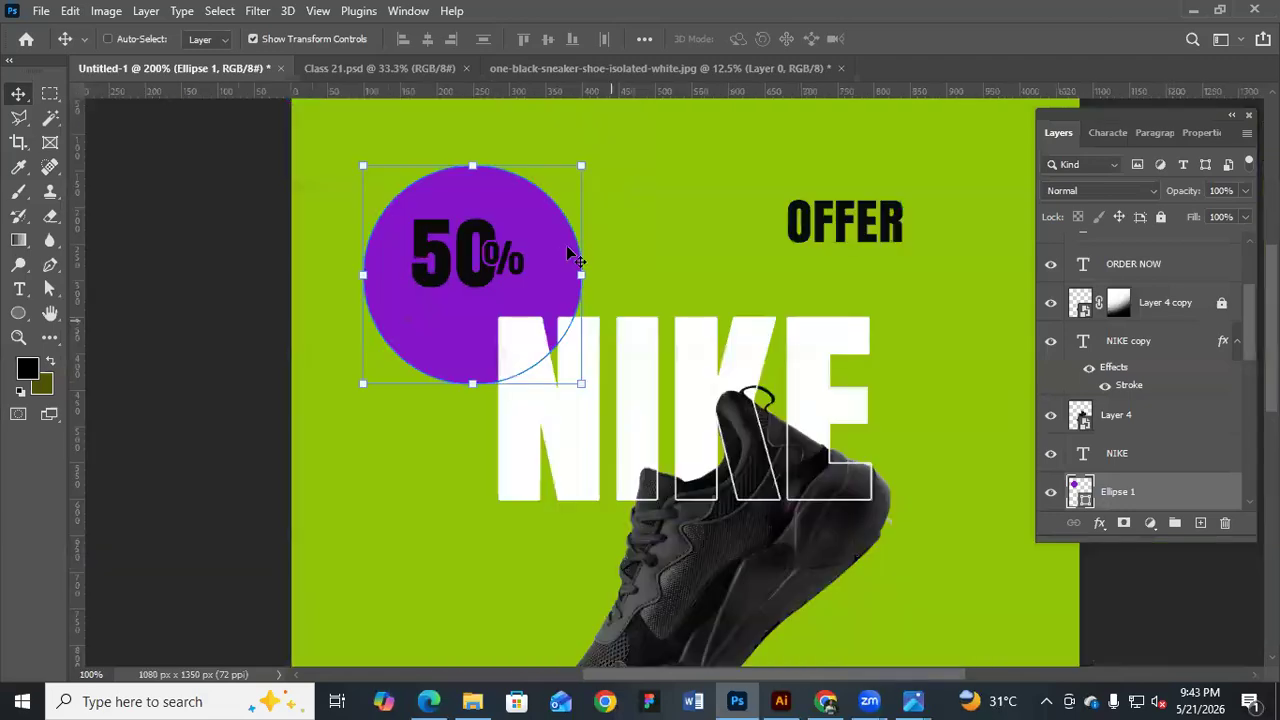
pyautogui.hotkey('ctrl', '-')
pyautogui.keyDown('ctrl'); pyautogui.click(433, 284); pyautogui.keyUp('ctrl')
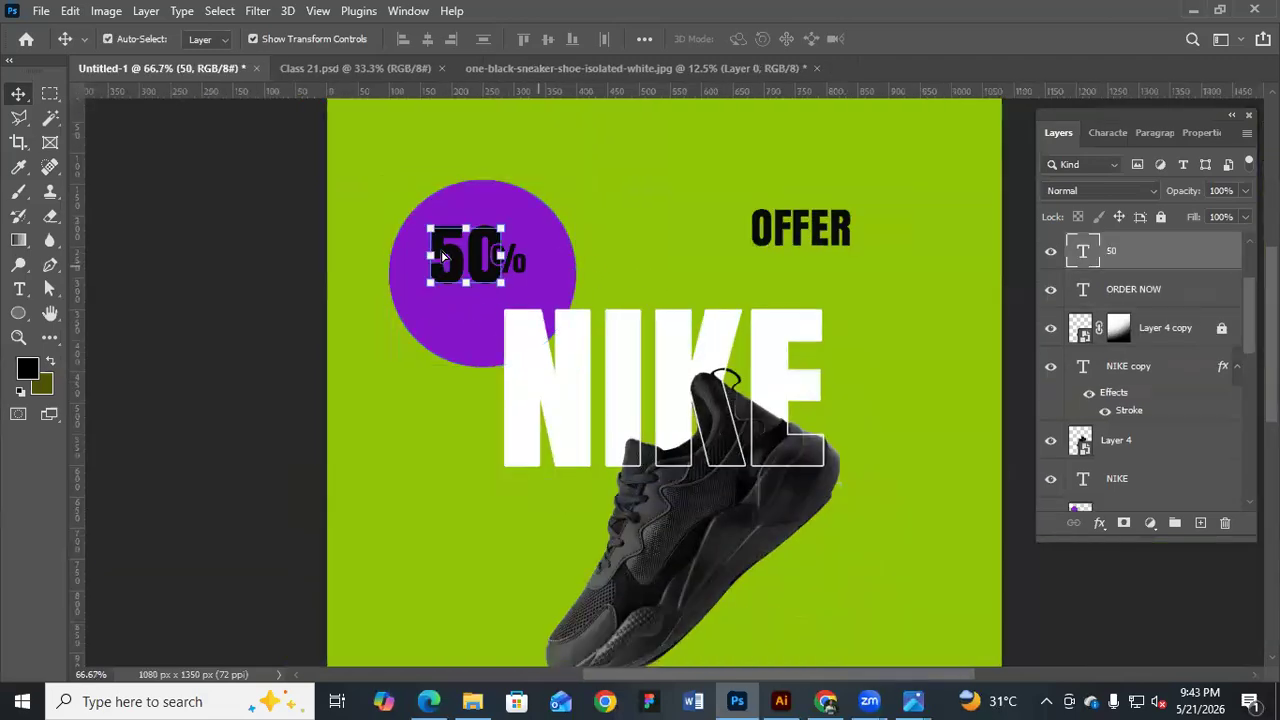
pyautogui.hotkey('ctrl', 't')
pyautogui.press('Return')
pyautogui.hotkey('ctrl', '+')
pyautogui.hotkey('ctrl', '+')
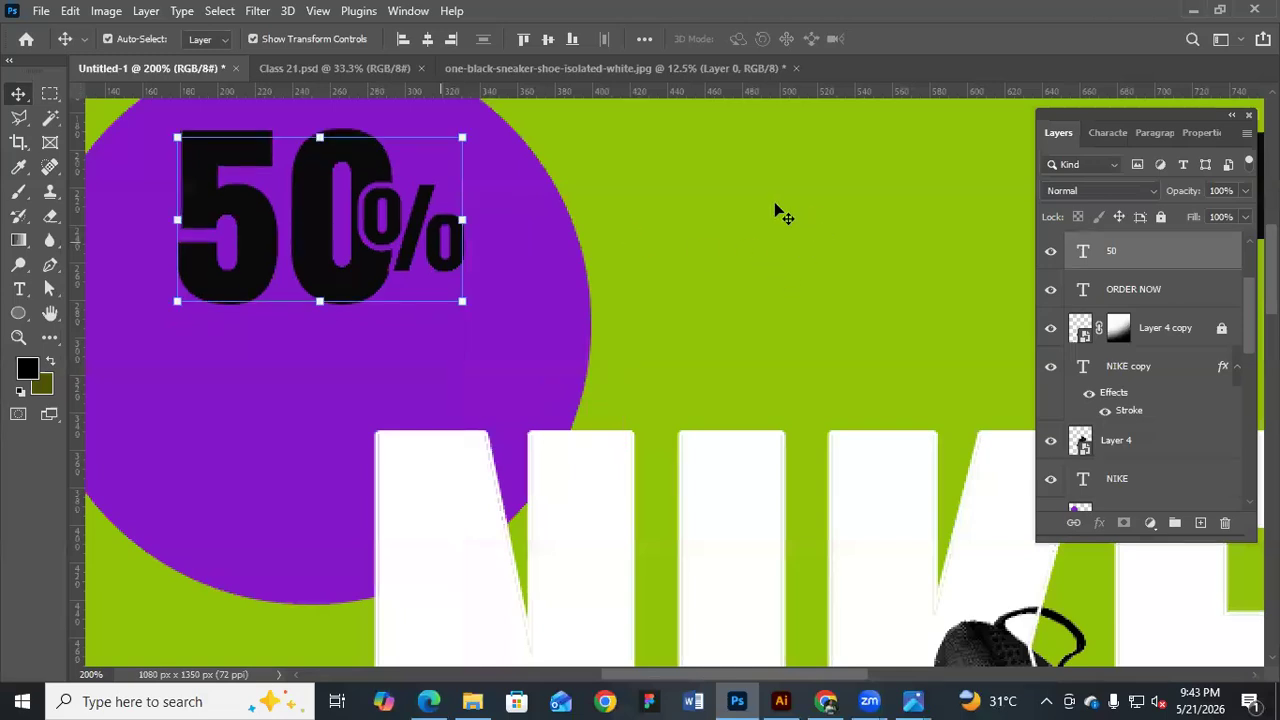
# Move the OFFER text into the purple circle, directly beneath the 50%
pyautogui.hotkey('ctrl', '-')
pyautogui.hotkey('ctrl', '-')
pyautogui.moveTo(764, 208); pyautogui.dragTo(436, 280)
# Recolour the % sign white, ffffff
pyautogui.click(480, 223)
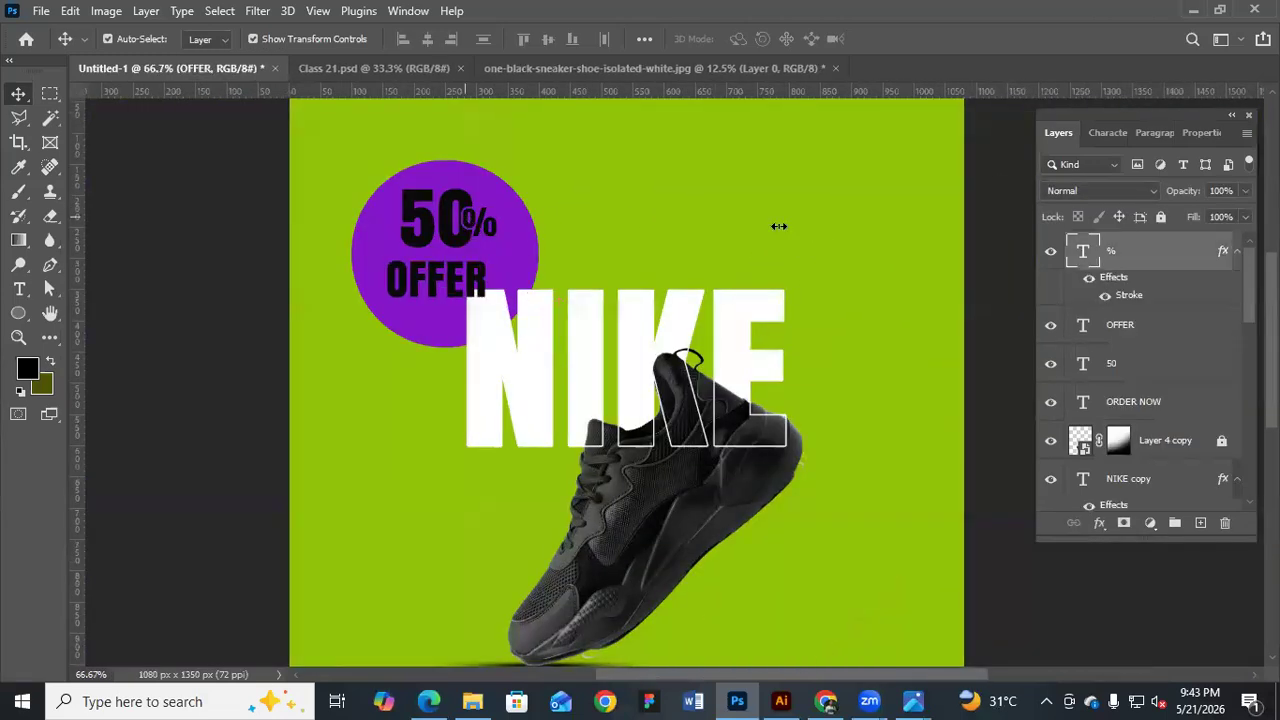
pyautogui.click(1107, 133)
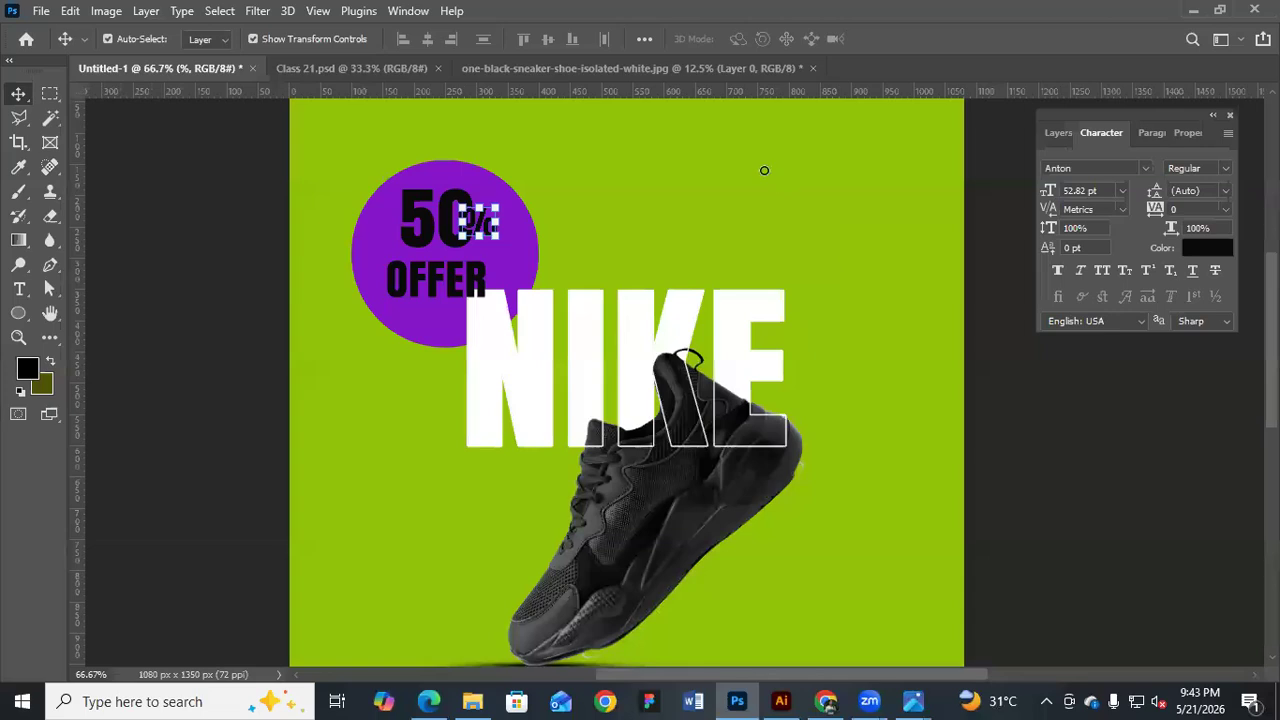
pyautogui.click(1208, 247)
pyautogui.moveTo(838, 248); pyautogui.dragTo(765, 170)
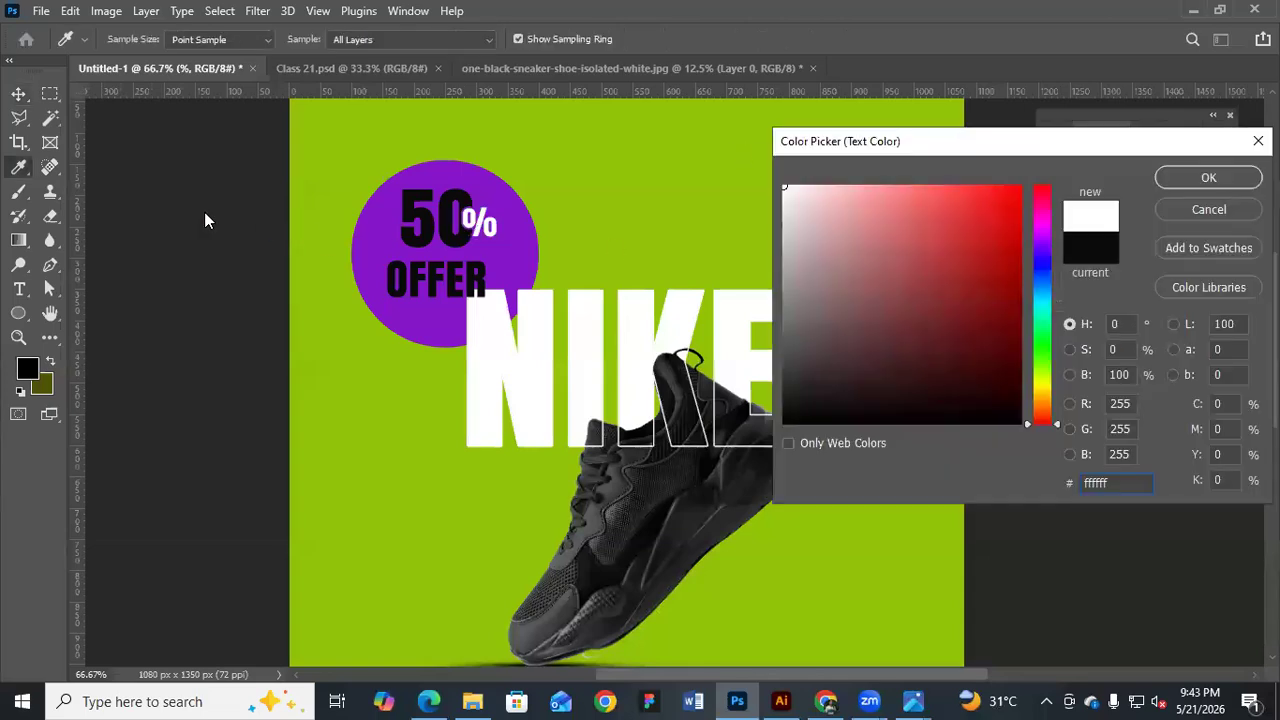
pyautogui.press('Return')
# Recolour the 50 and the % sign lime green, 91c407, sampled from the poster background
pyautogui.click(421, 228)
pyautogui.click(1196, 247)
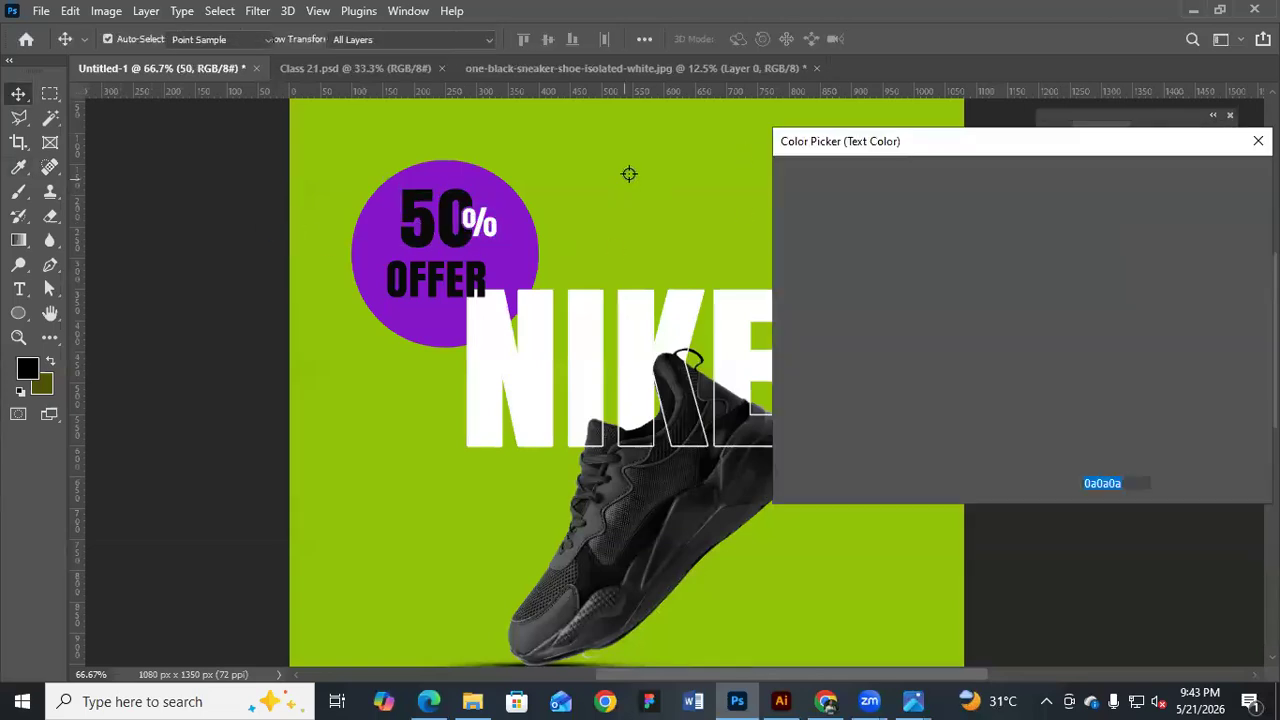
pyautogui.click(605, 180)
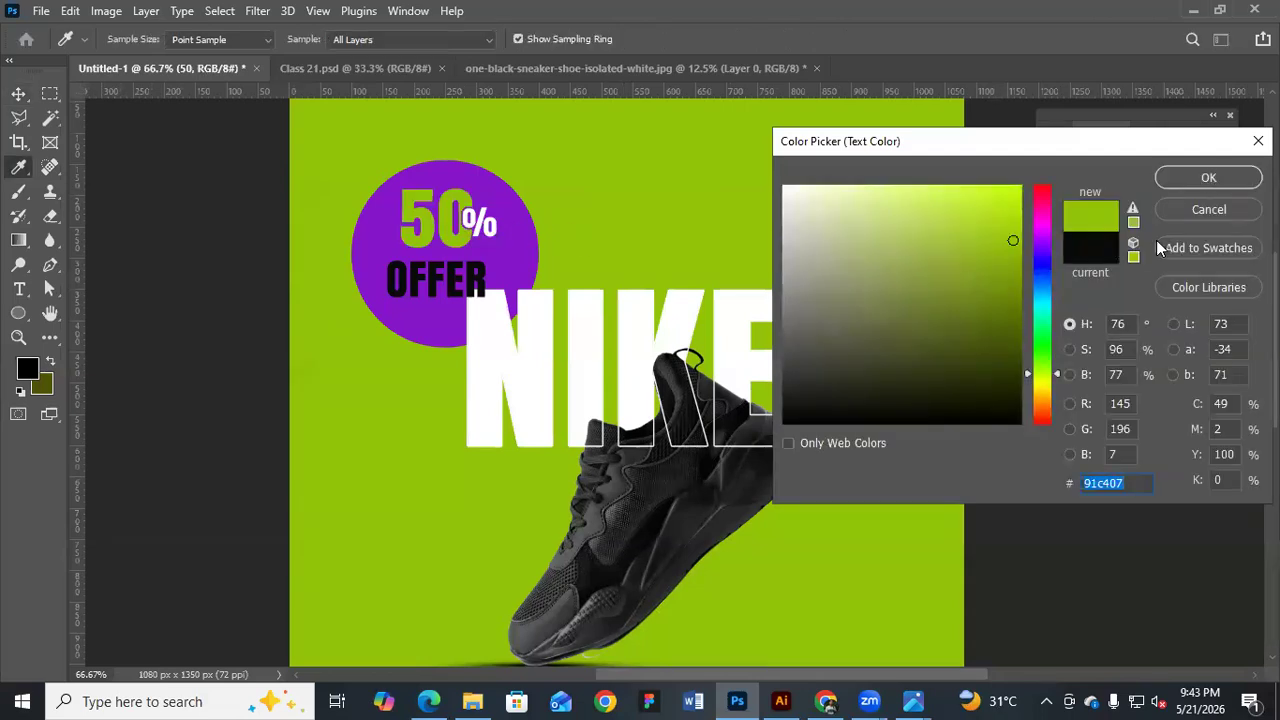
pyautogui.press('Return')
pyautogui.click(483, 223)
pyautogui.click(1192, 248)
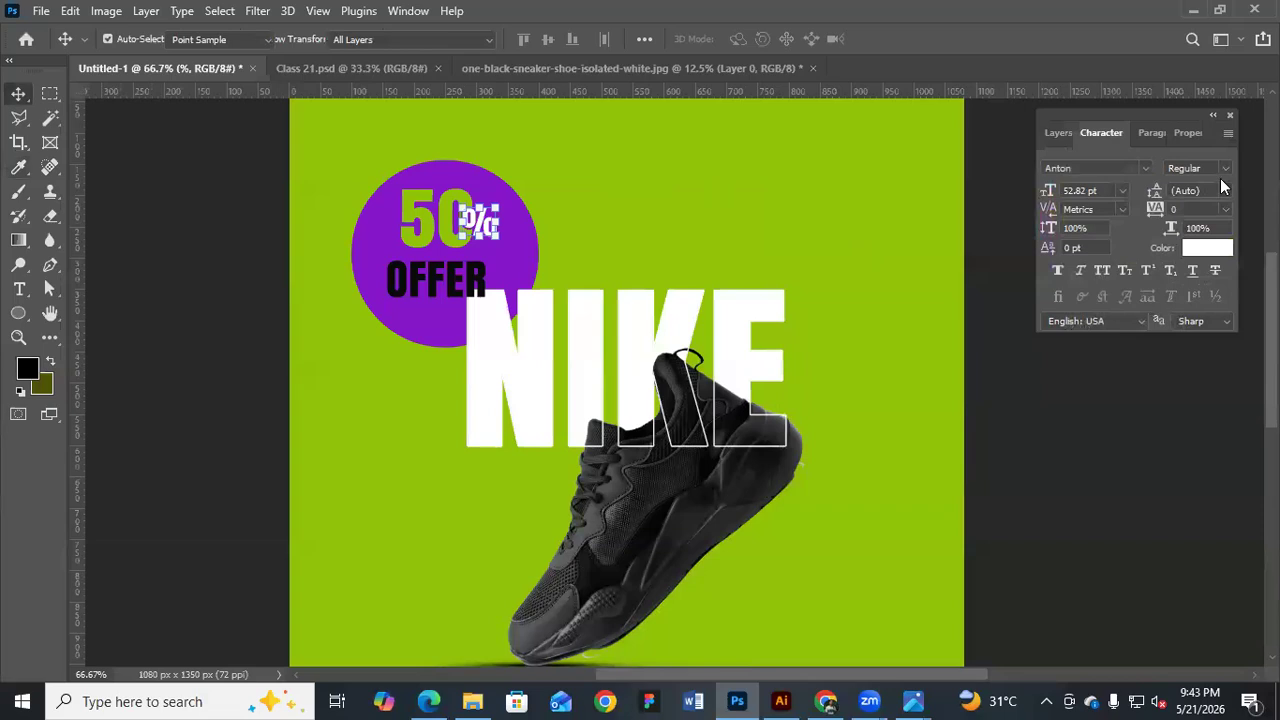
pyautogui.click(622, 190)
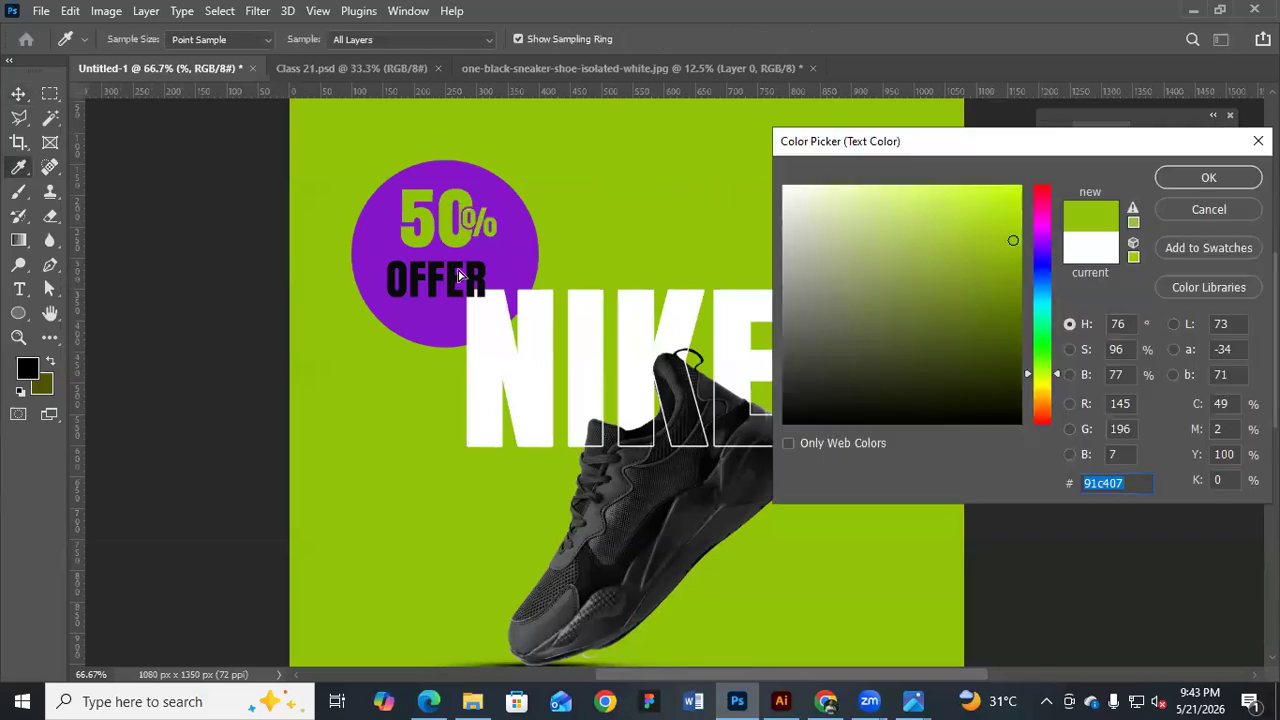
pyautogui.press('Return')
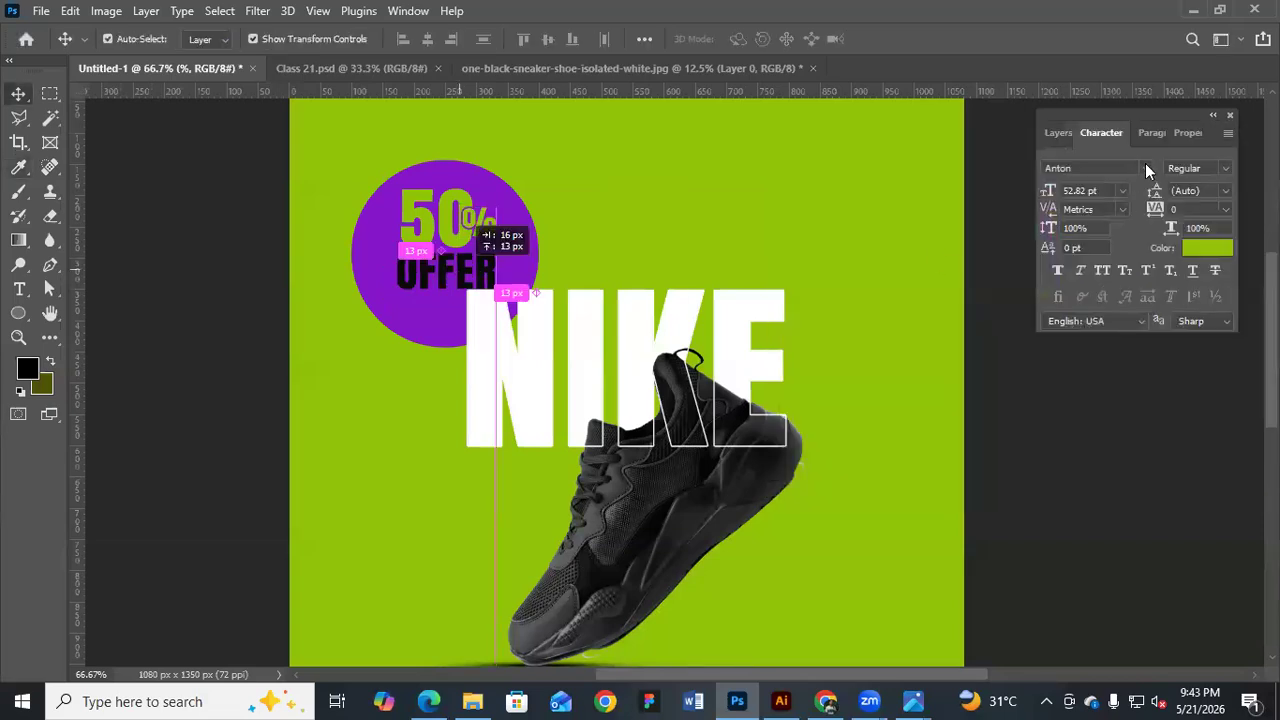
# Tuck the OFFER text closer under the 50% and change its font to Malline
pyautogui.hotkey('alt', '[')
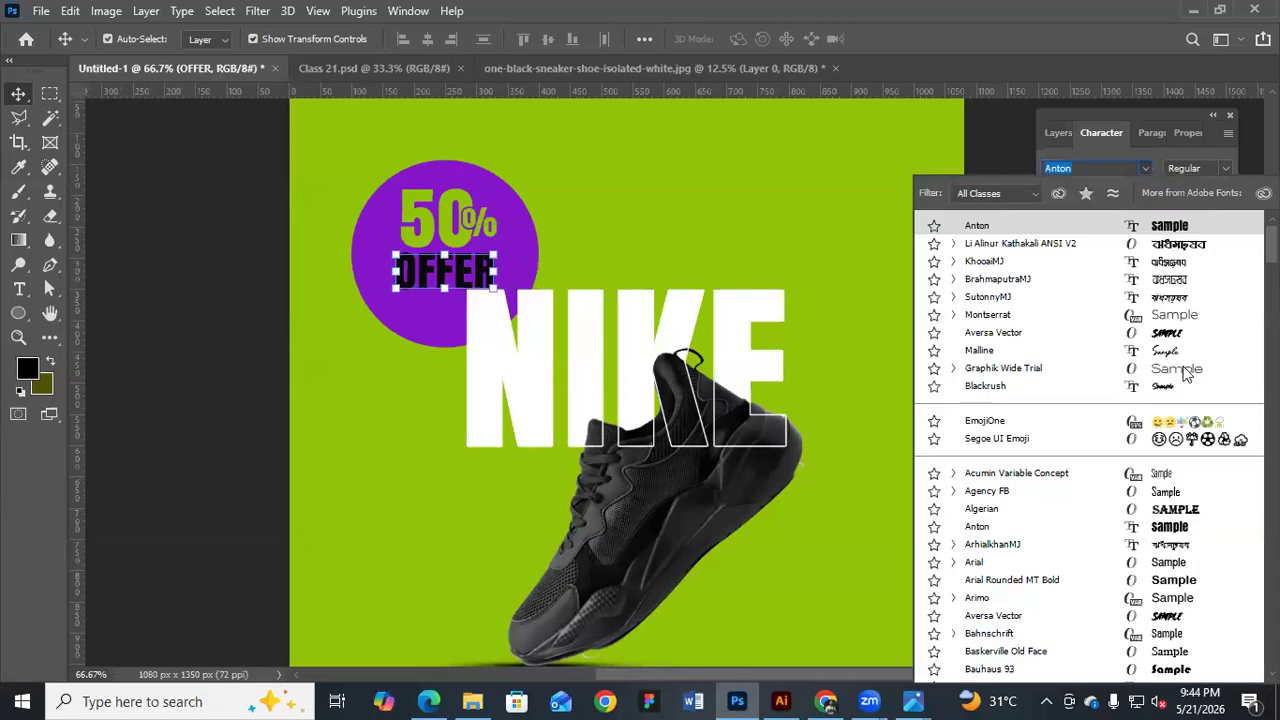
pyautogui.press('Down')
pyautogui.press('Down')
pyautogui.press('Down')
pyautogui.press('Down')
pyautogui.press('Down')
pyautogui.press('Down')
pyautogui.press('Down')
pyautogui.press('Down')
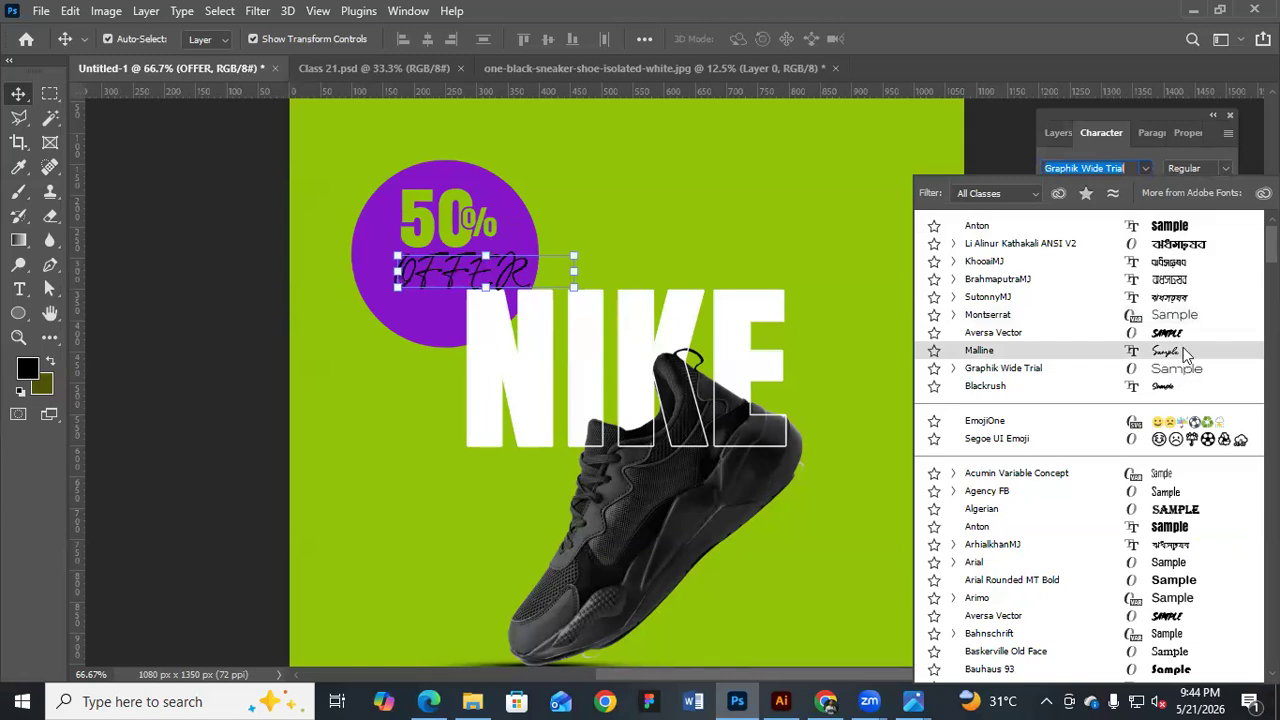
pyautogui.press('Up')
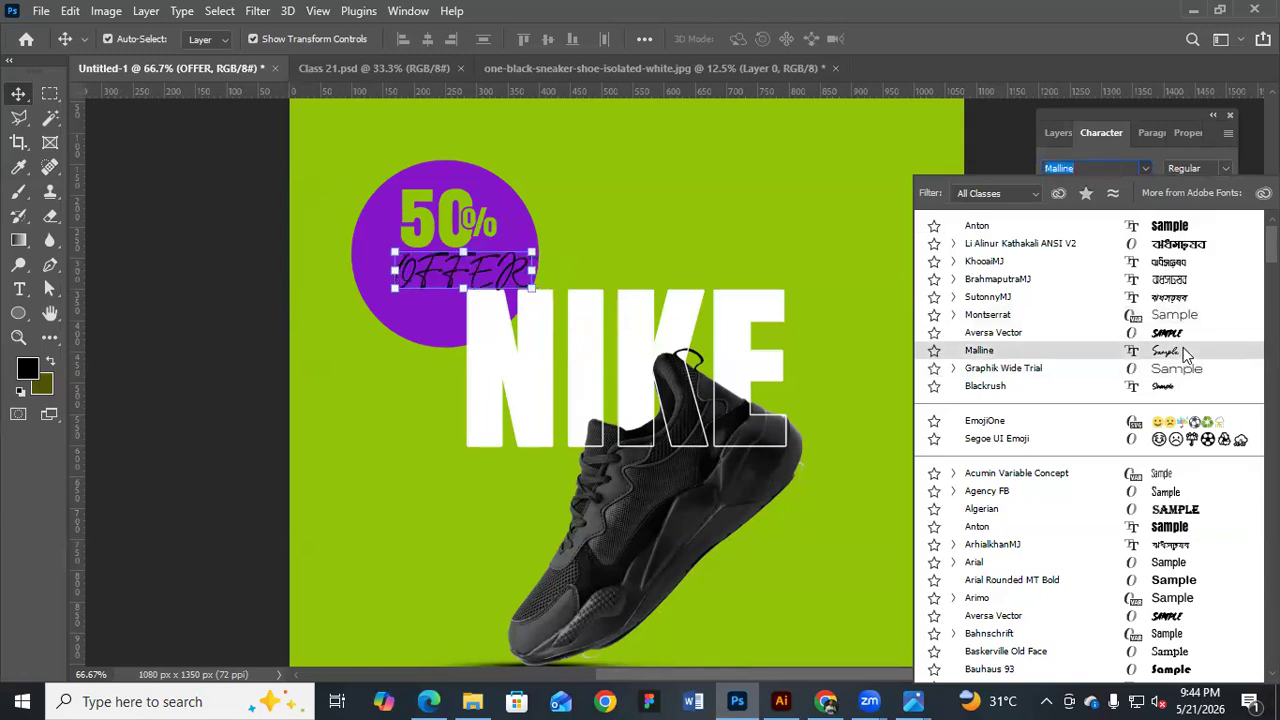
pyautogui.press('Return')
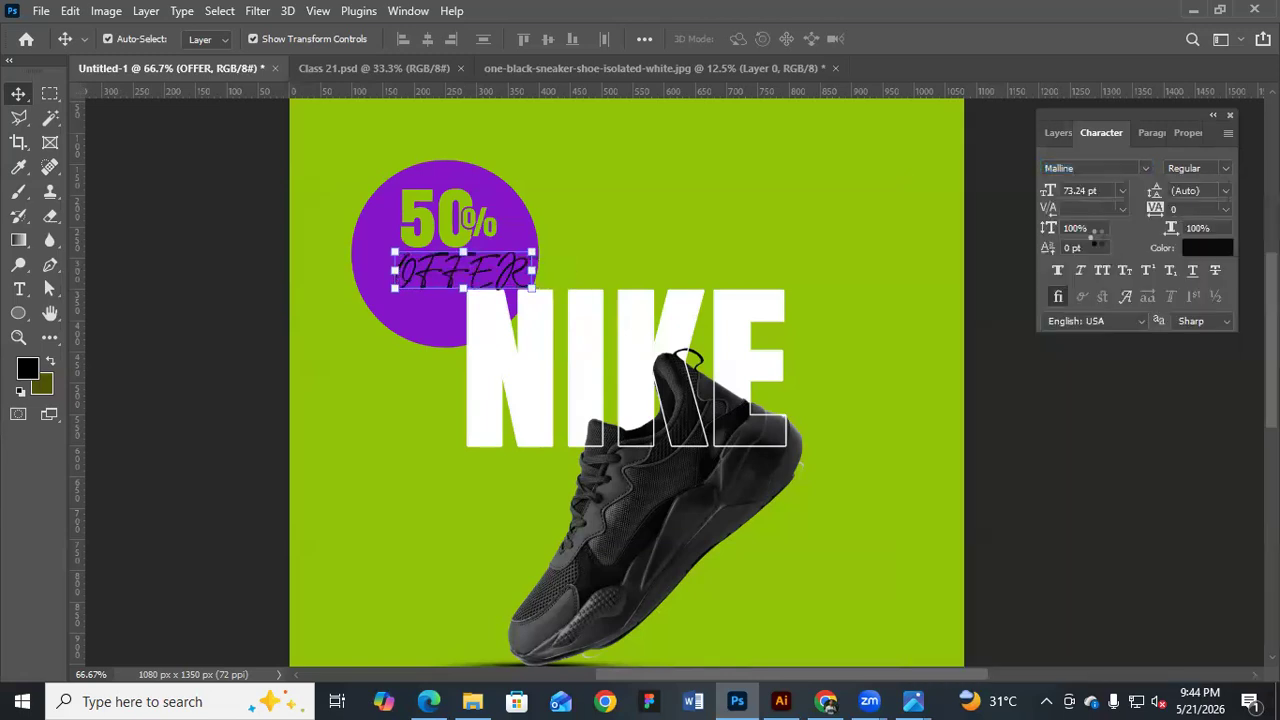
# Retype the OFFER text as Offer and scale it up to about 177%, overlapping the lower edge of the 50%
pyautogui.doubleClick(485, 263)
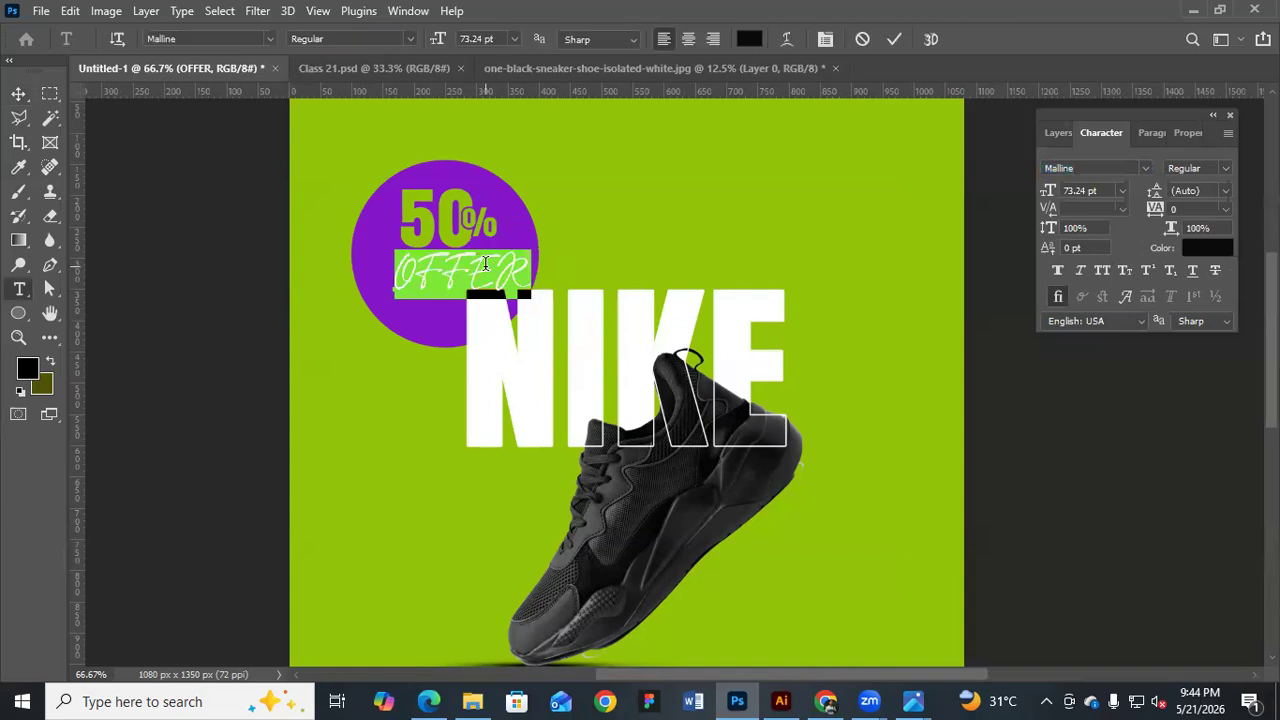
pyautogui.write('Offer')
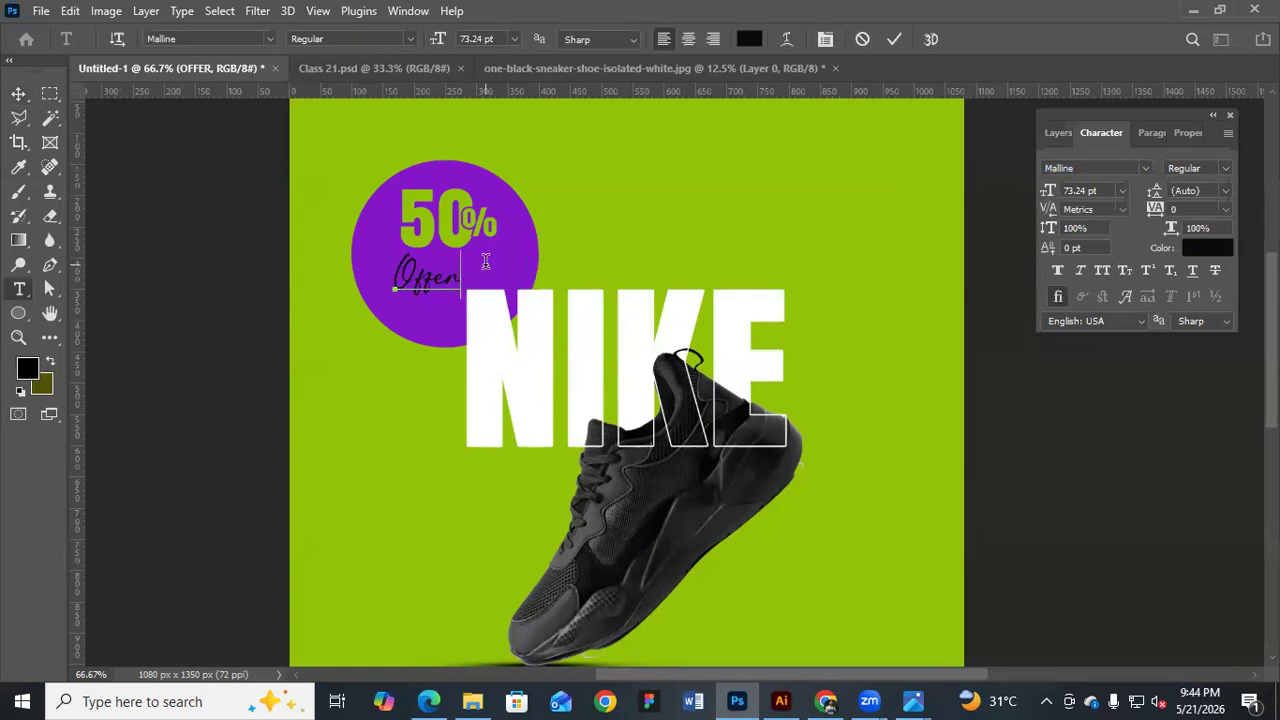
pyautogui.click(19, 95)
pyautogui.moveTo(461, 250); pyautogui.dragTo(517, 235)
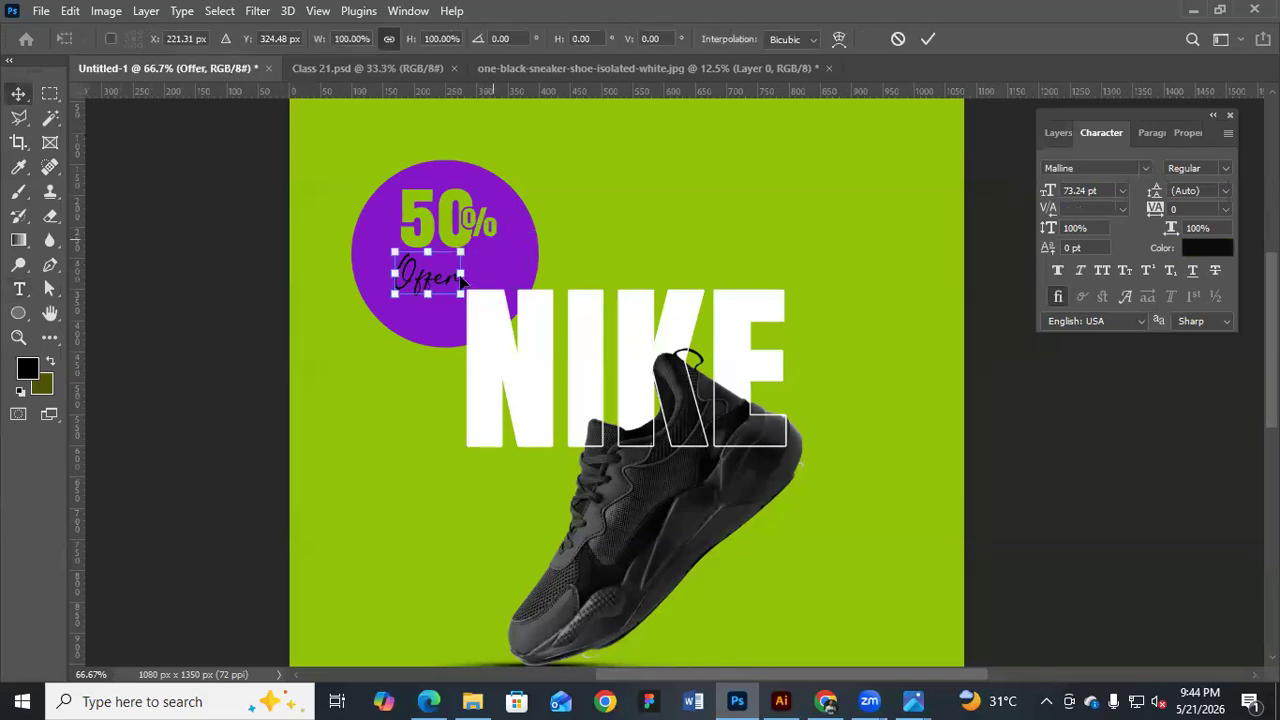
pyautogui.moveTo(469, 271); pyautogui.dragTo(468, 272)
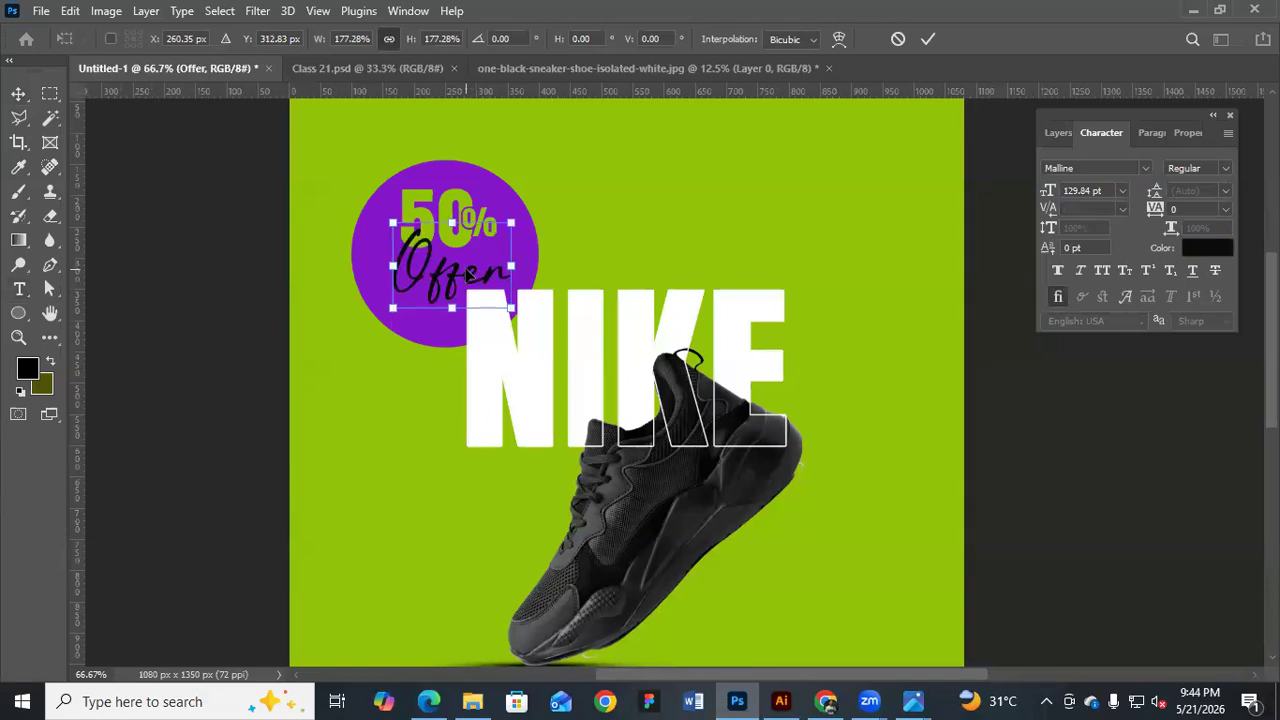
pyautogui.press('Return')
# Recolour the Offer text in the purple circle white, ffffff
pyautogui.click(1058, 132)
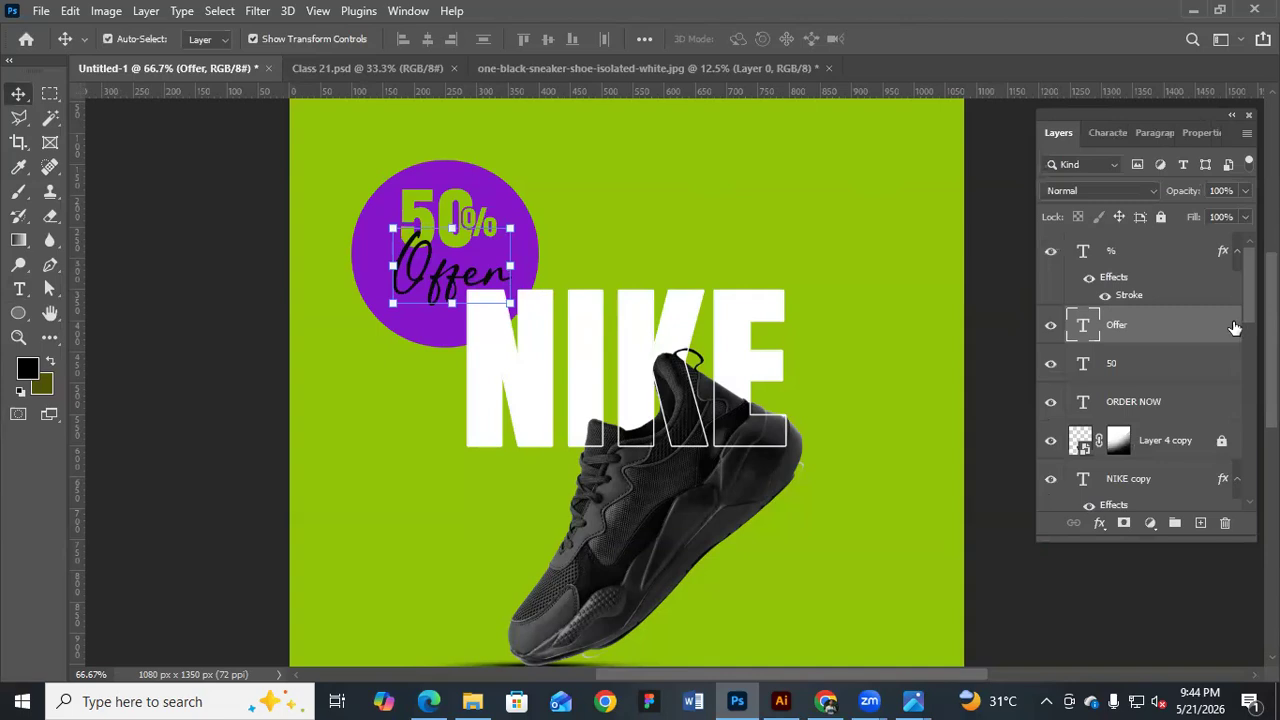
pyautogui.doubleClick(1216, 314)
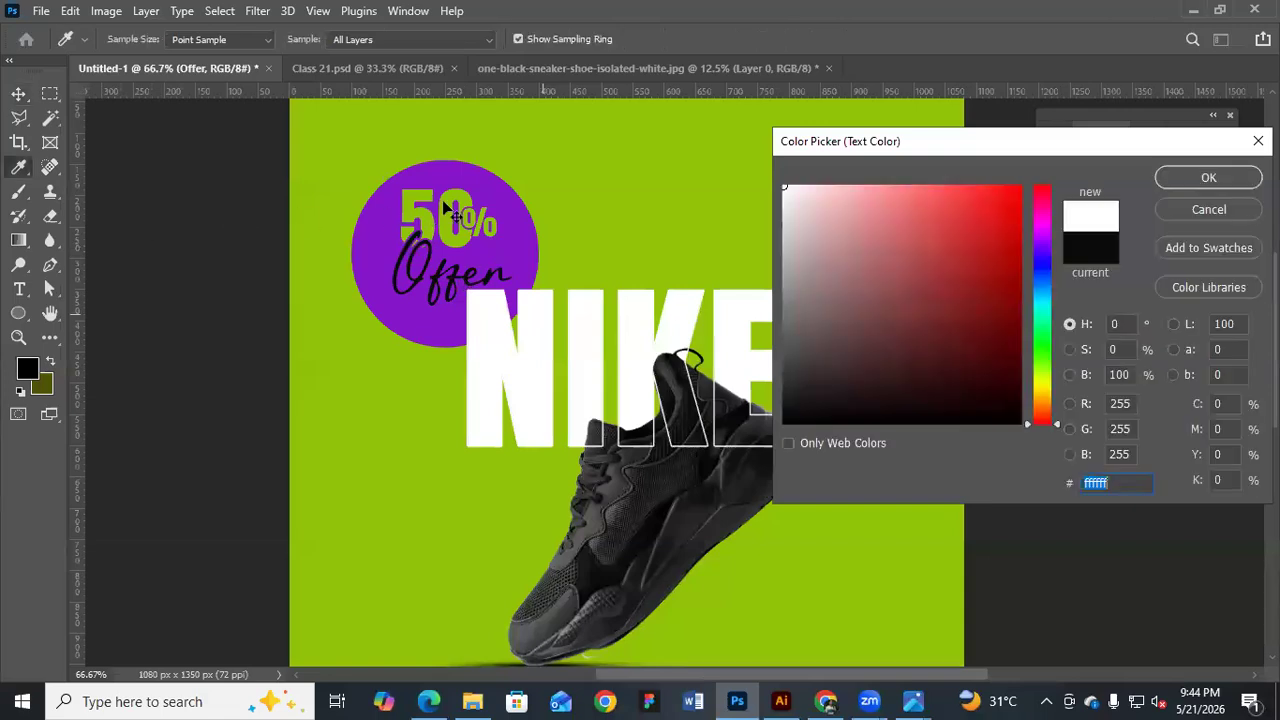
pyautogui.press('Return')
pyautogui.press('v')
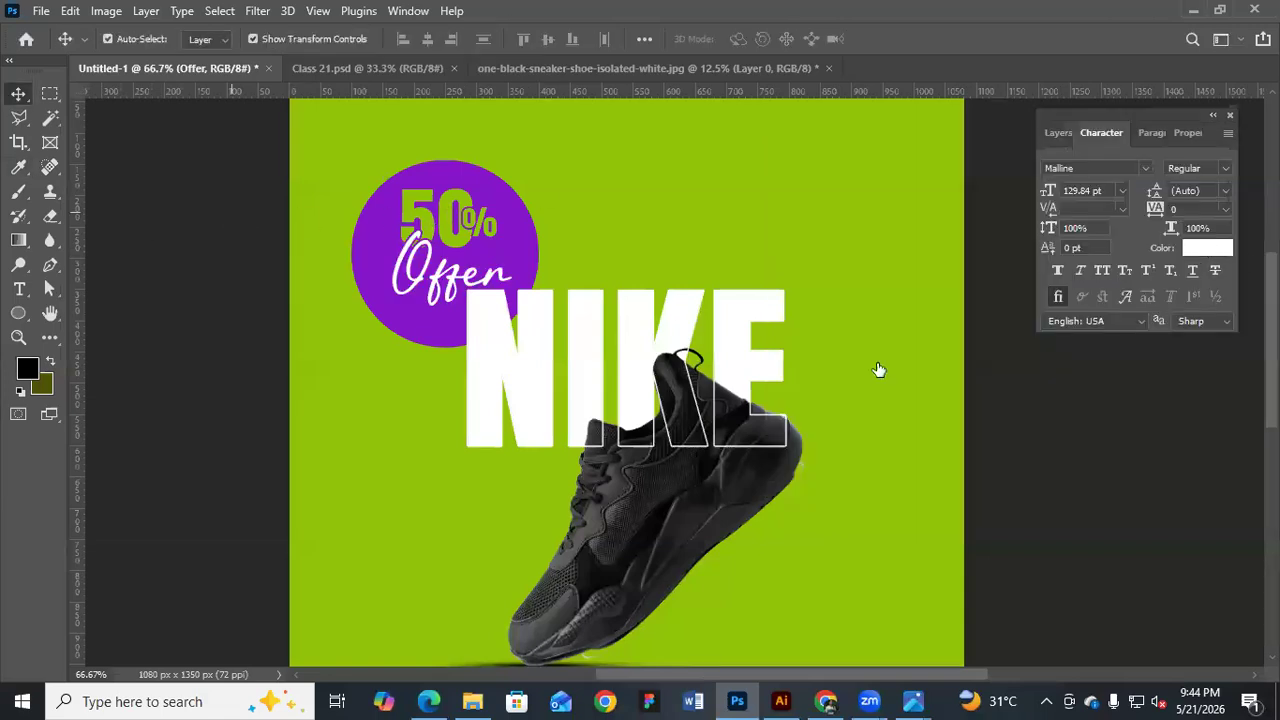
# Recolour the 50 and the % sign in the badge white, ffffff
pyautogui.click(440, 217)
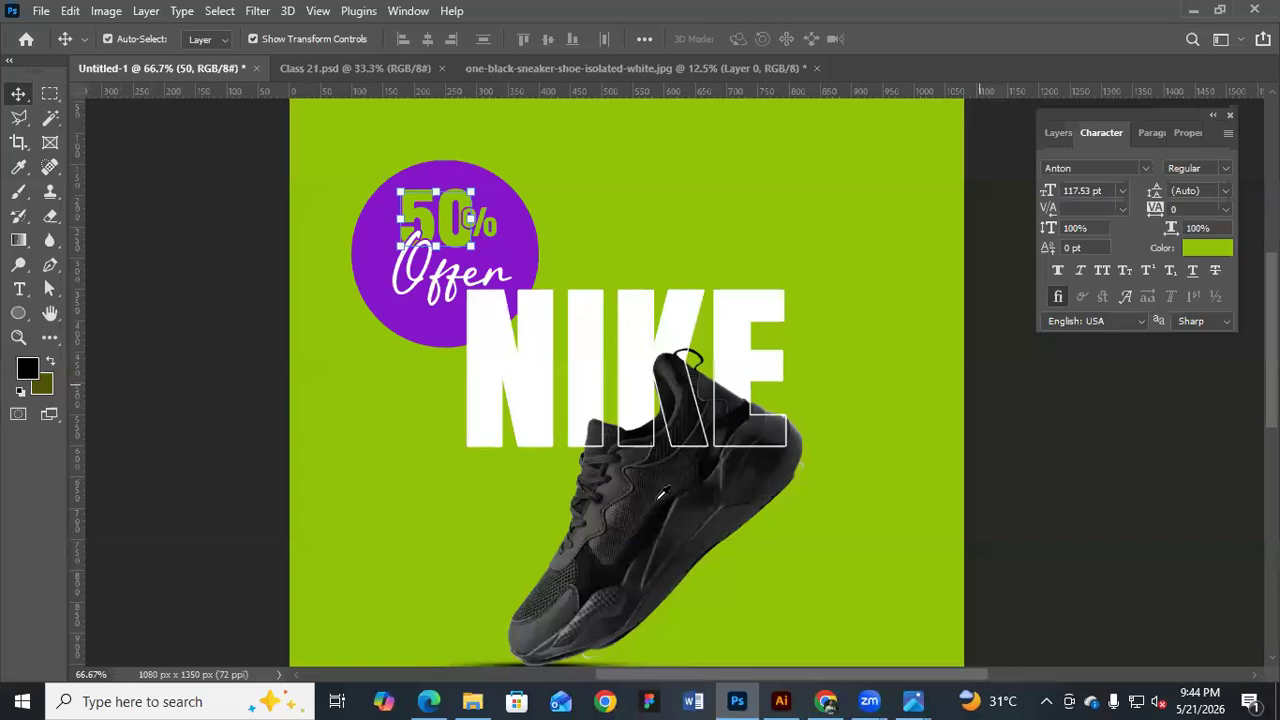
pyautogui.click(1207, 248)
pyautogui.click(656, 502)
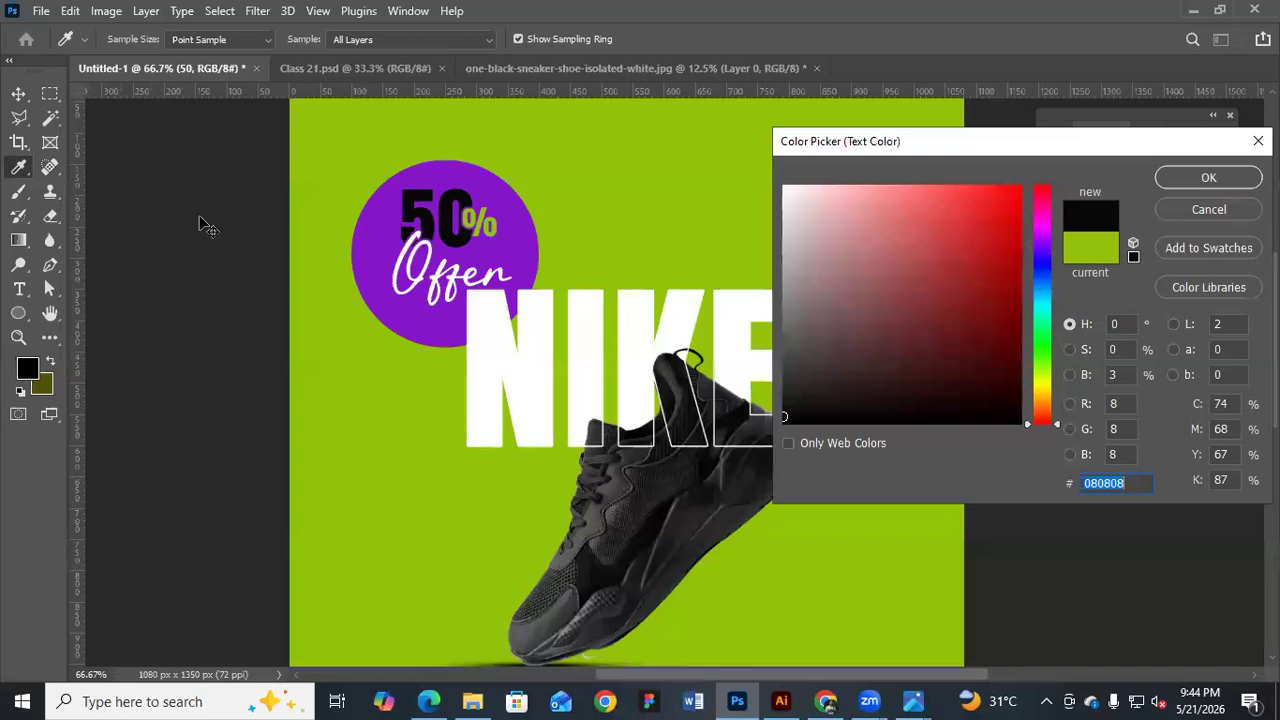
pyautogui.write('ffffff')
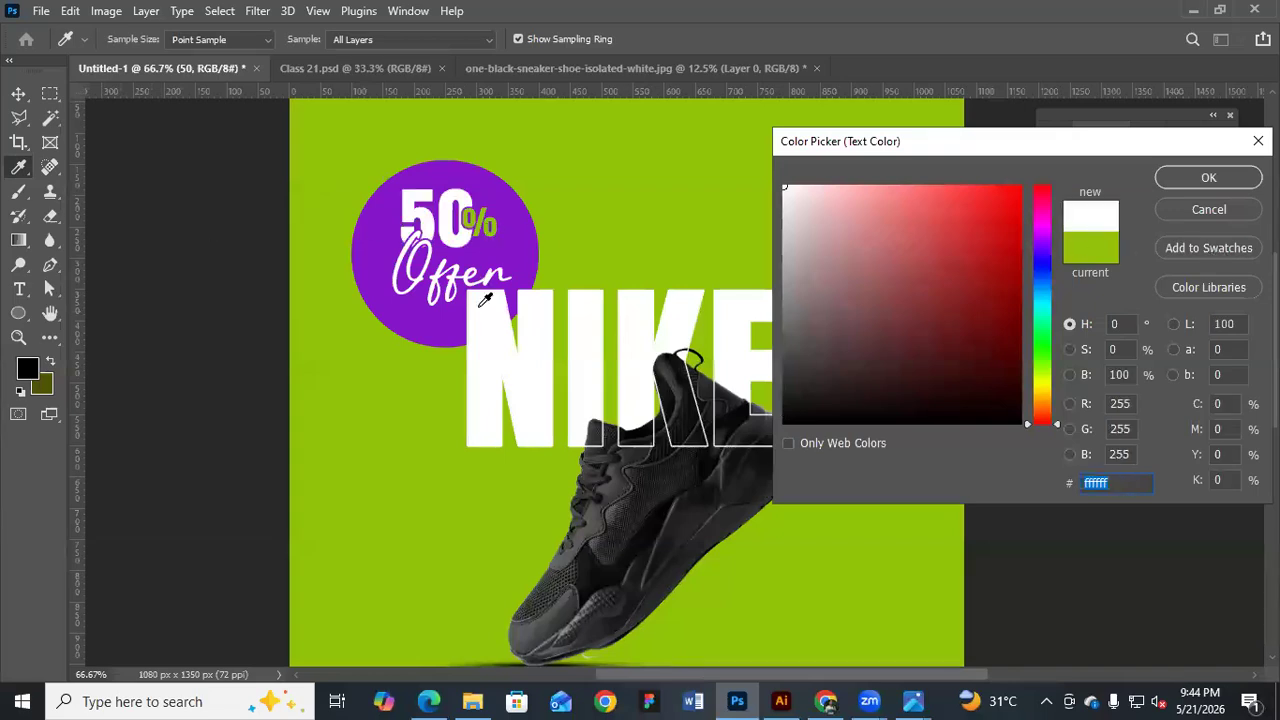
pyautogui.click(1207, 180)
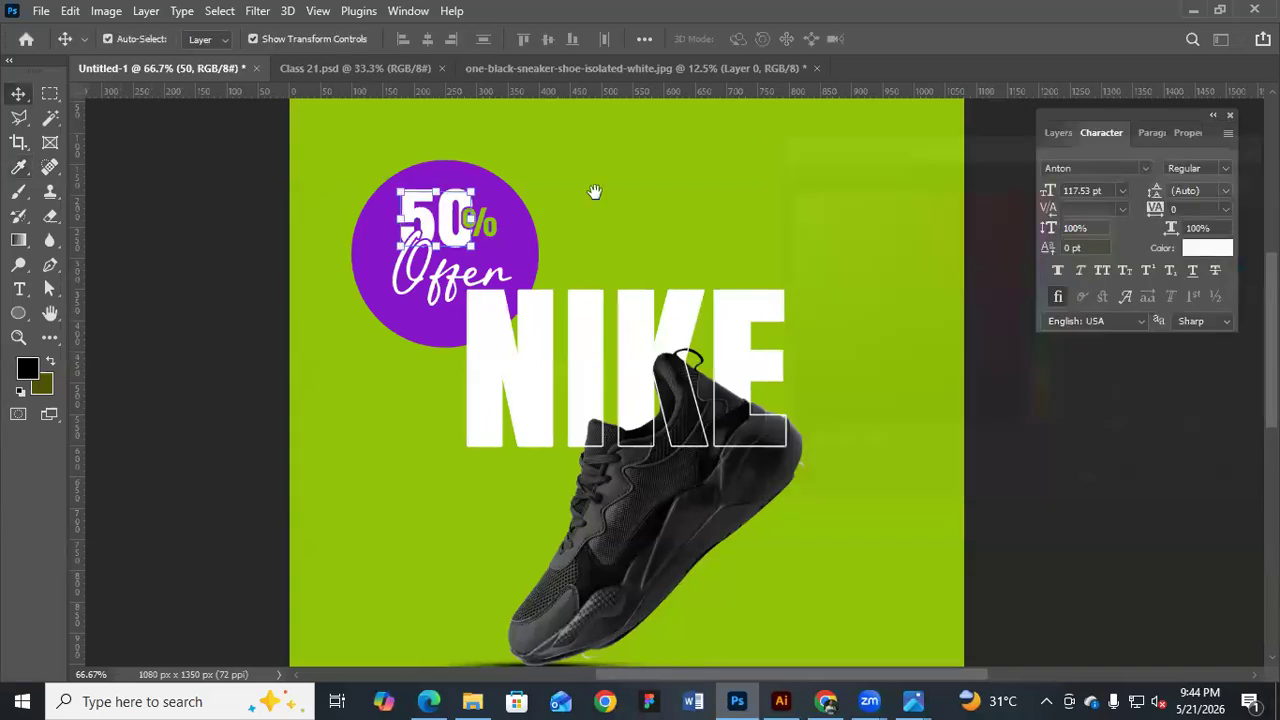
pyautogui.click(481, 222)
pyautogui.click(1207, 248)
pyautogui.write('ffffff')
pyautogui.press('Return')
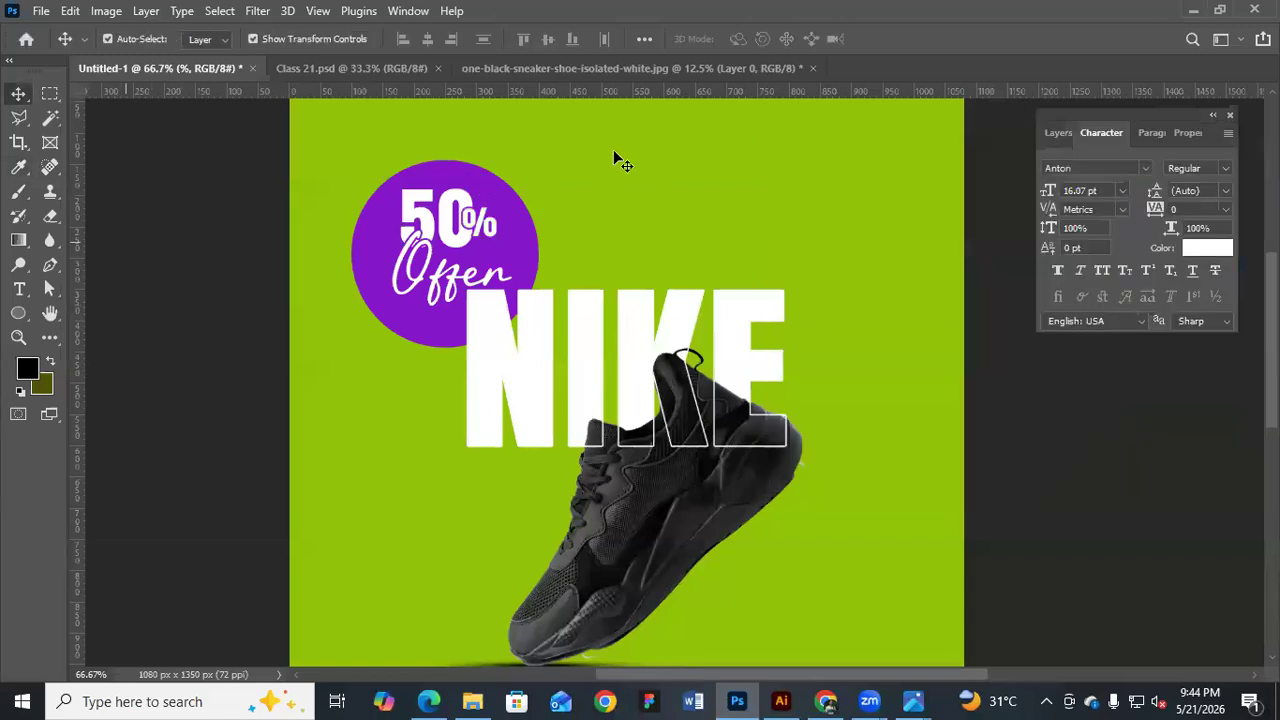
# Nudge the purple circle slightly upward behind the 50% Offer text
pyautogui.moveTo(612, 154); pyautogui.dragTo(610, 157)
pyautogui.click(200, 206)
pyautogui.moveTo(435, 176); pyautogui.dragTo(437, 167)
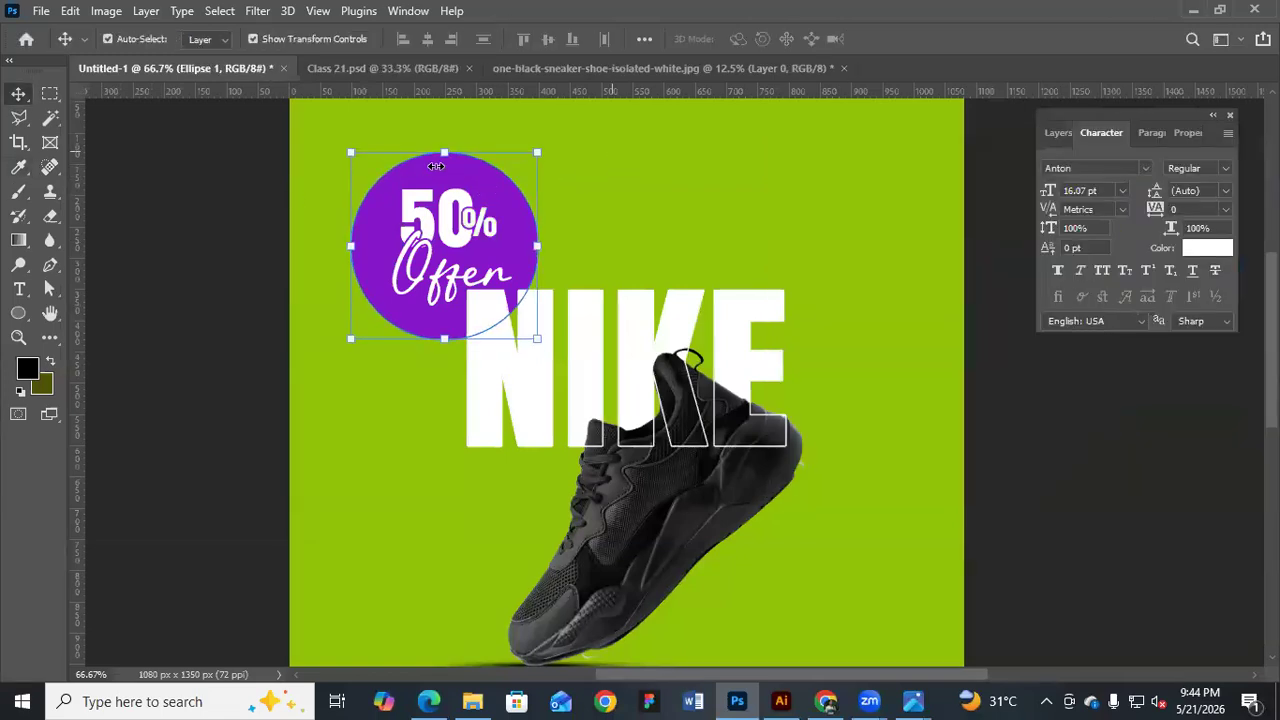
pyautogui.click(184, 173)
# Unlock Layer 4 copy, the shoe's reflection, so it can move together with the other artwork
pyautogui.keyDown('ctrl'); pyautogui.keyDown('alt'); pyautogui.click(494, 185); pyautogui.keyUp('alt'); pyautogui.keyUp('ctrl')
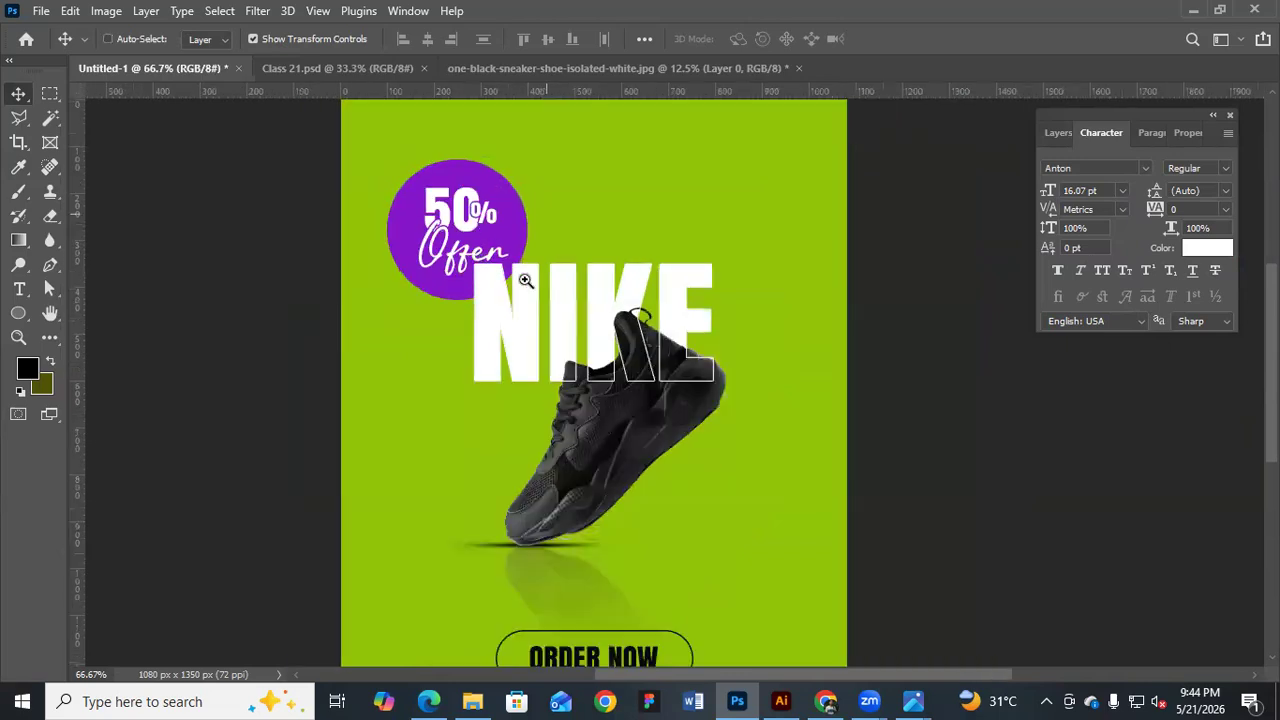
pyautogui.keyDown('alt'); pyautogui.click(527, 275); pyautogui.keyUp('alt')
pyautogui.keyDown('alt'); pyautogui.click(310, 184); pyautogui.keyUp('alt')
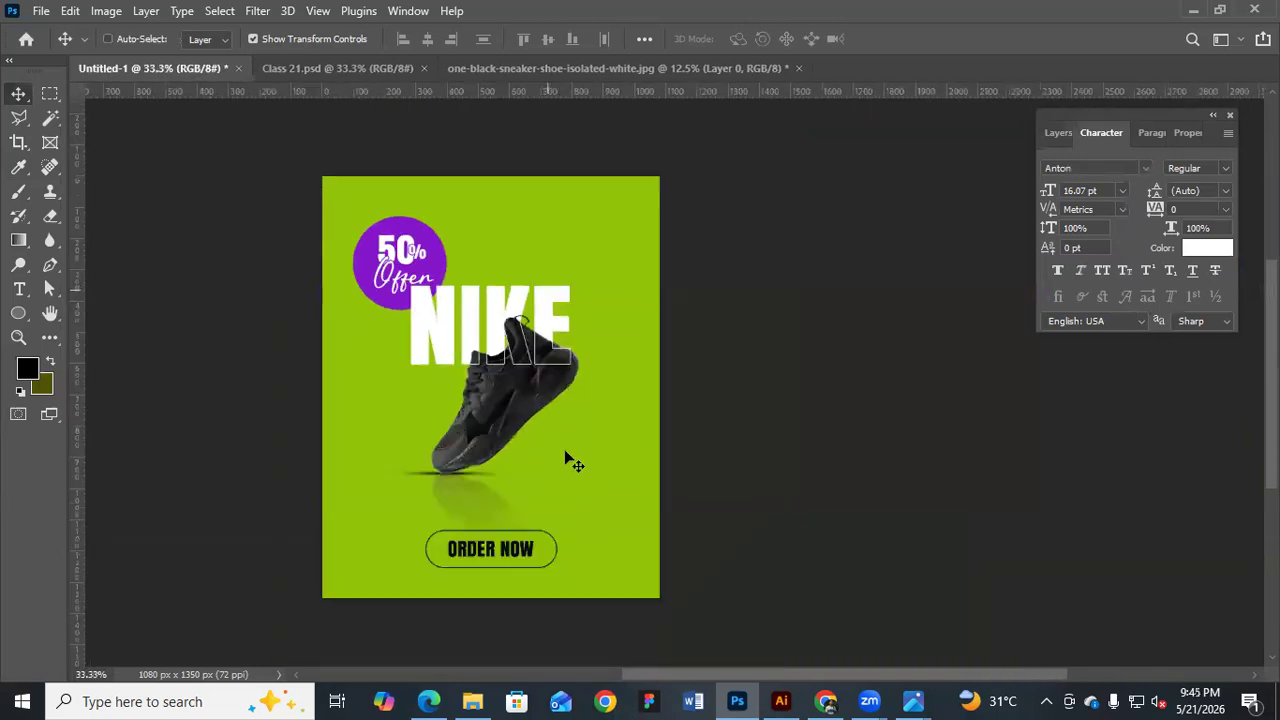
pyautogui.moveTo(602, 488); pyautogui.dragTo(592, 455)
pyautogui.moveTo(281, 166); pyautogui.dragTo(583, 477)
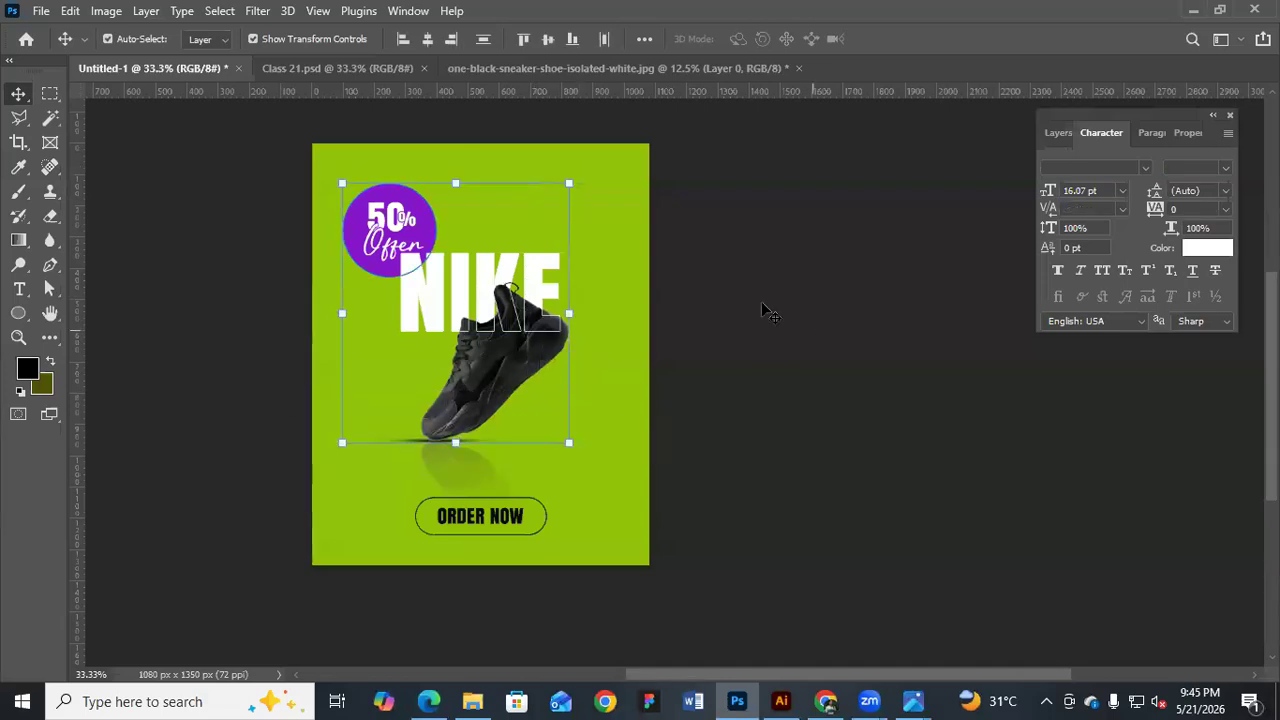
pyautogui.click(795, 399)
pyautogui.click(1060, 134)
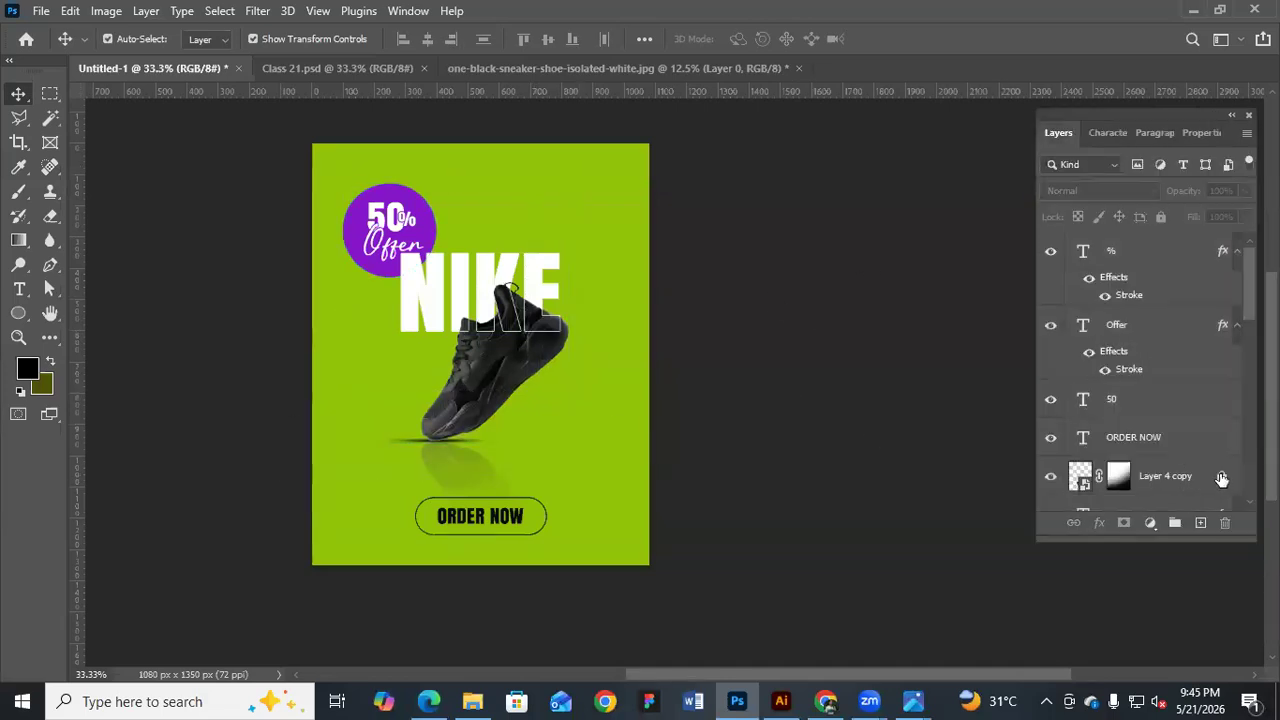
pyautogui.scroll(-3, 1127, 302)
pyautogui.click(1220, 256)
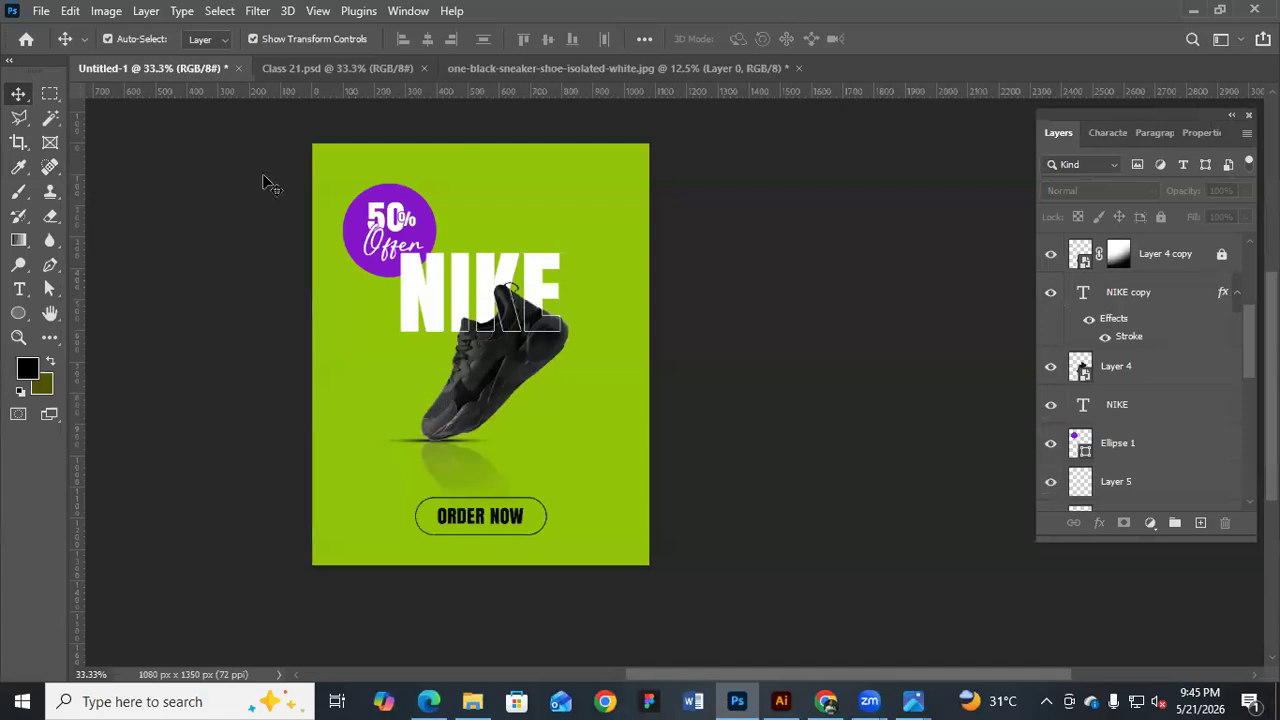
# Shift the badge, NIKE headline, shoe, shadow and reflection together to the right, leaving the ORDER NOW button in place
pyautogui.moveTo(616, 484); pyautogui.dragTo(214, 163)
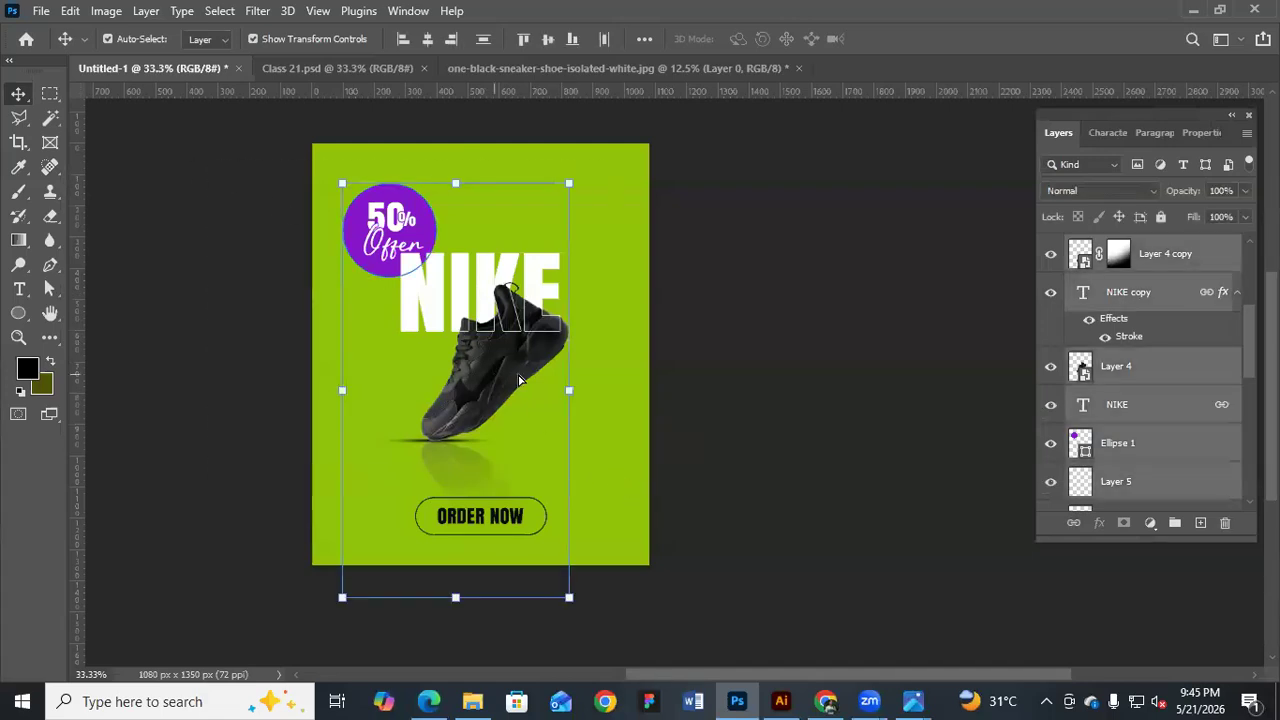
pyautogui.moveTo(516, 380); pyautogui.dragTo(540, 381)
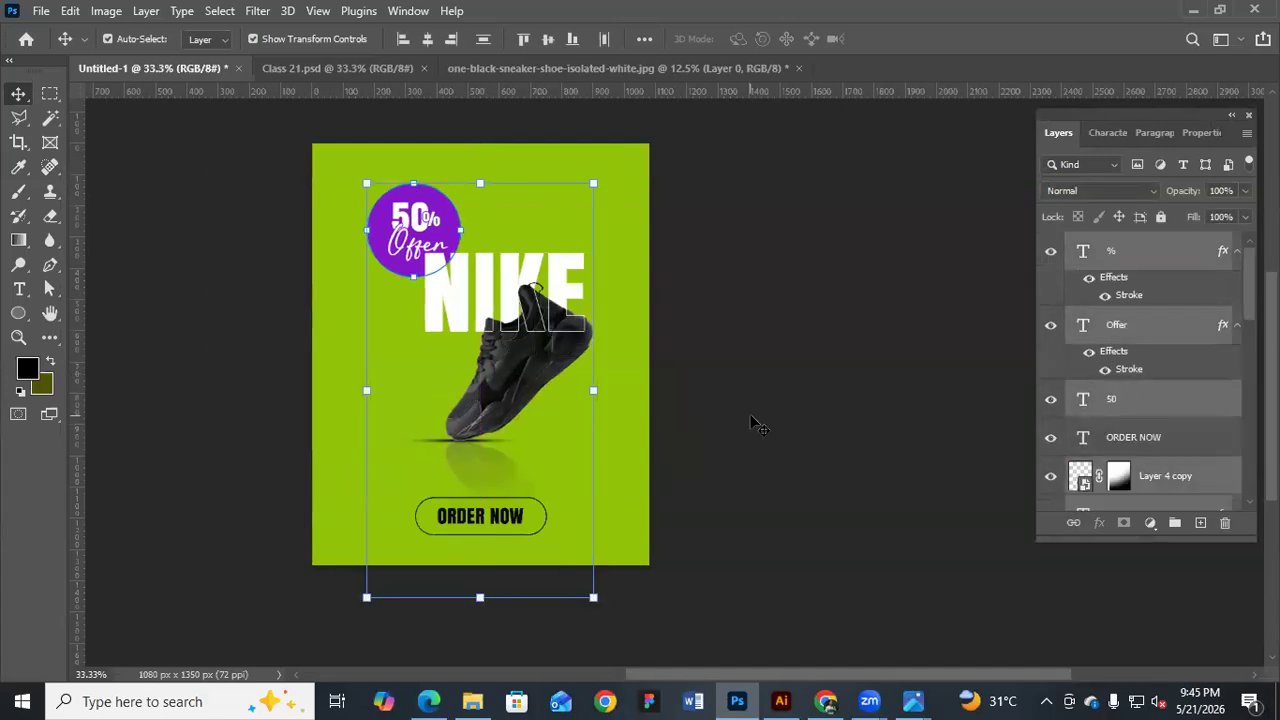
pyautogui.press('Right')
pyautogui.press('Right')
pyautogui.press('Right')
pyautogui.press('Right')
pyautogui.press('Right')
pyautogui.press('Down')
pyautogui.press('Down')
pyautogui.click(753, 422)
pyautogui.moveTo(749, 411); pyautogui.dragTo(470, 360)
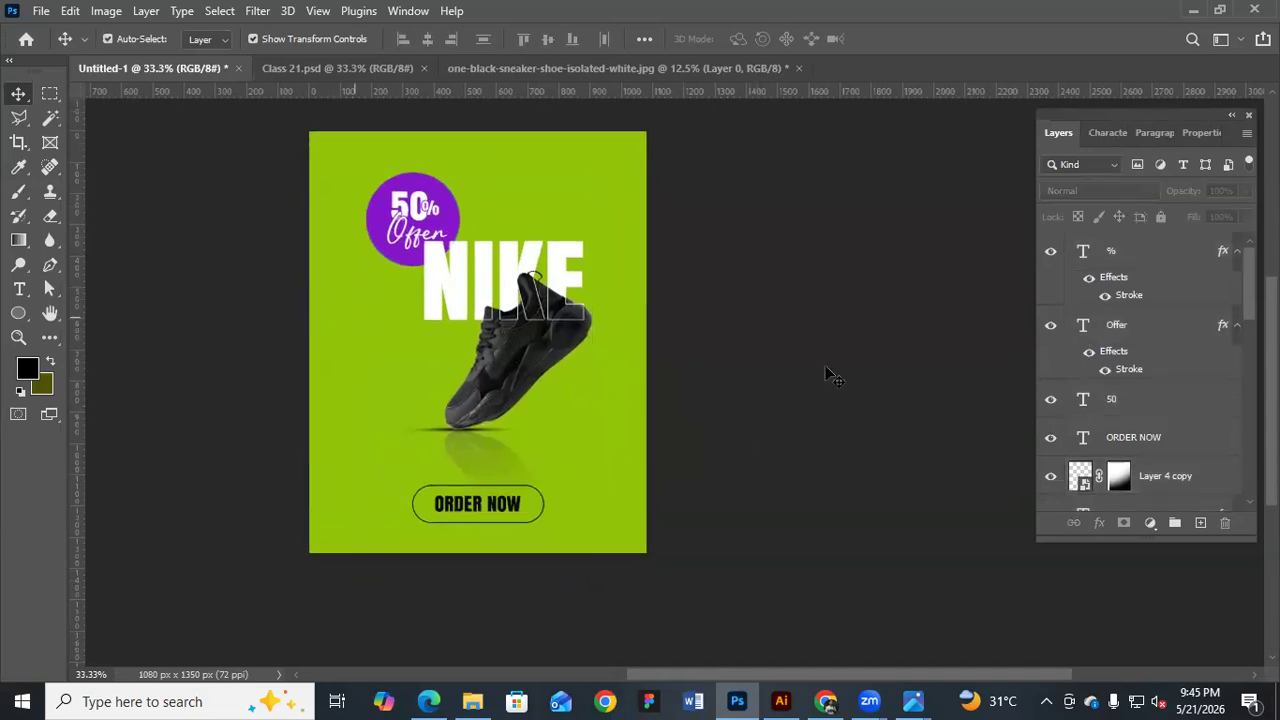
# Duplicate the NIKE headline beneath the shoe, centre the copy horizontally on the poster, and convert it to a smart object
pyautogui.click(483, 285)
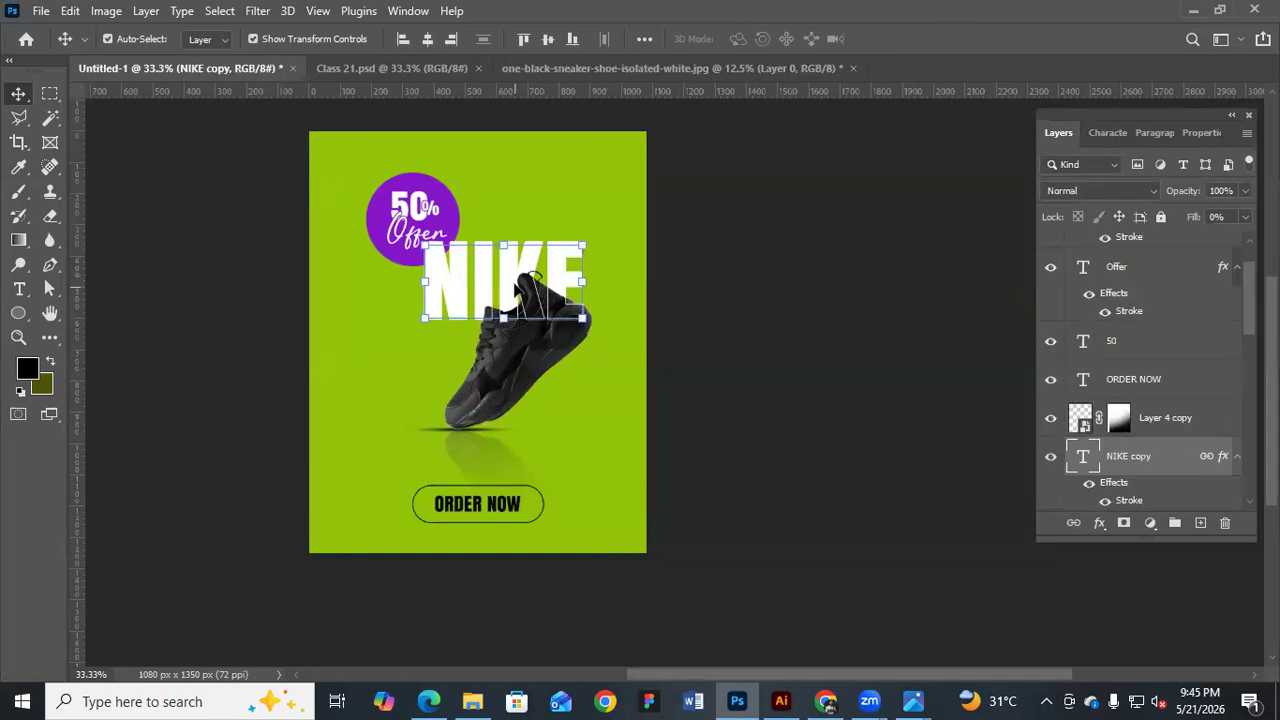
pyautogui.moveTo(509, 296); pyautogui.dragTo(532, 440)
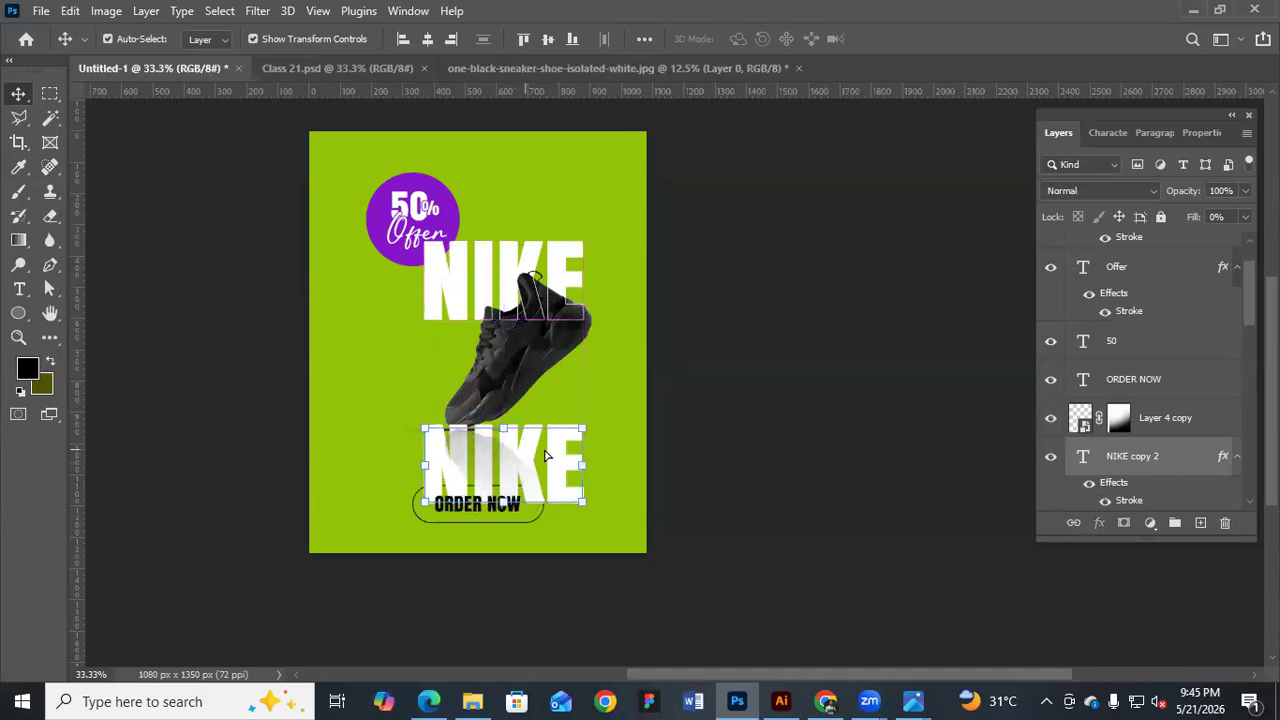
pyautogui.moveTo(537, 456); pyautogui.dragTo(512, 457)
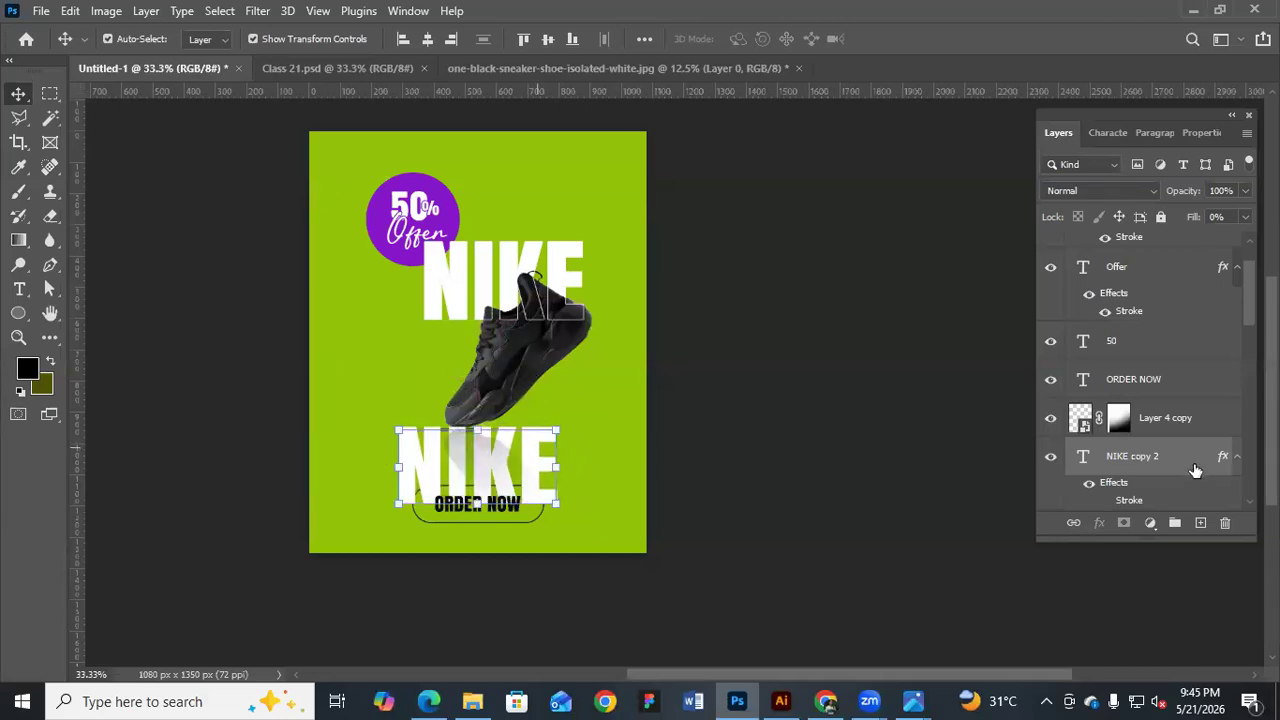
pyautogui.rightClick(1048, 268)
pyautogui.click(1049, 265)
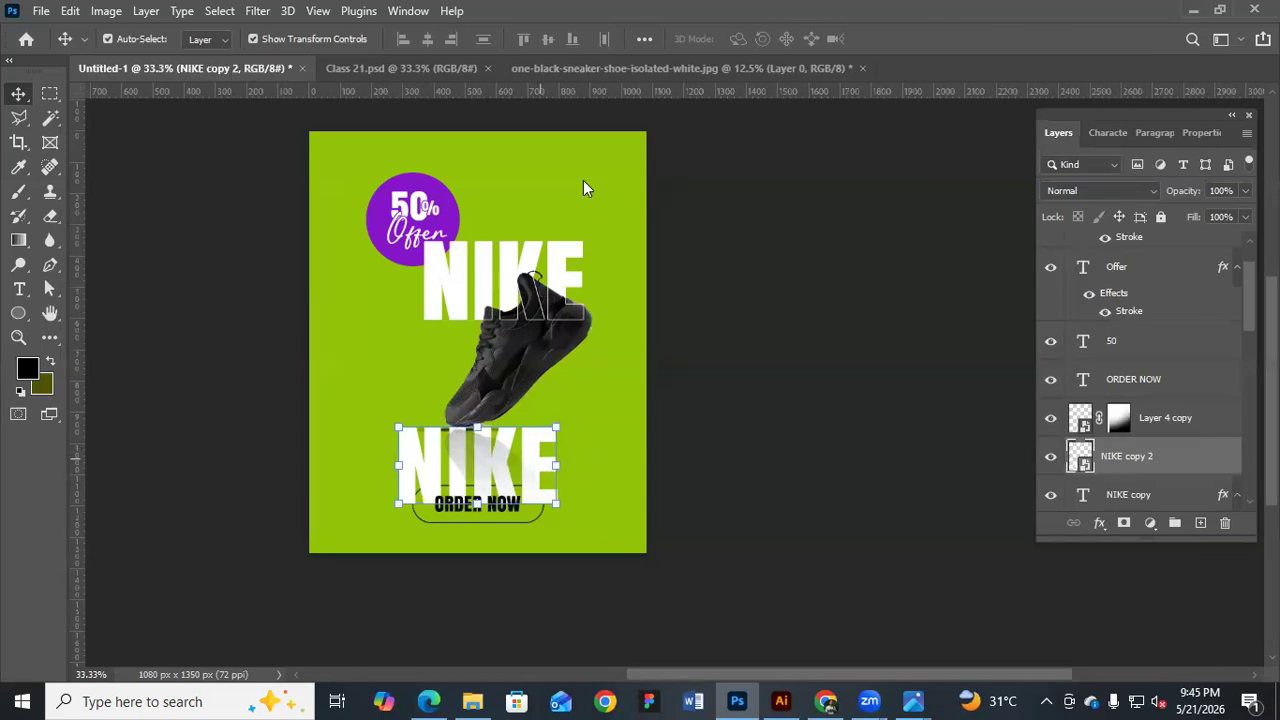
# Distort the lower NIKE copy in perspective, spreading its base to about 285% width, past both poster edges
pyautogui.hotkey('ctrl', 't')
pyautogui.moveTo(398, 513); pyautogui.dragTo(254, 540)
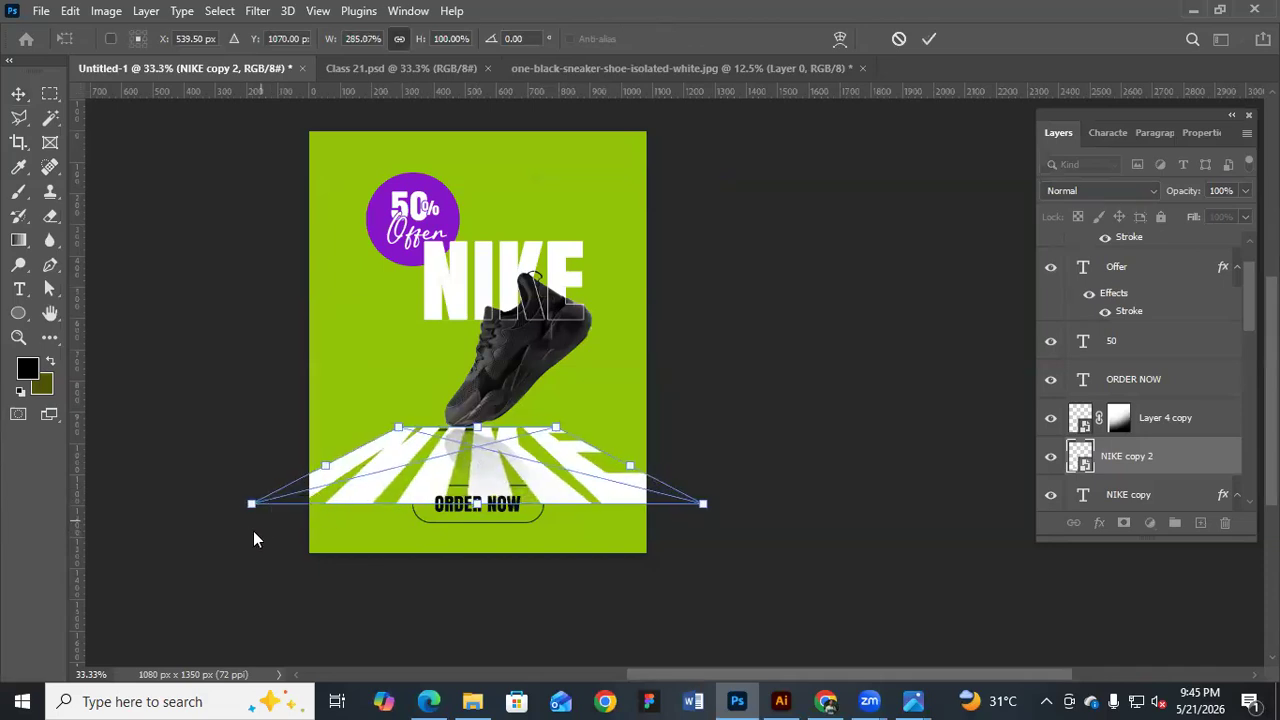
pyautogui.press('Return')
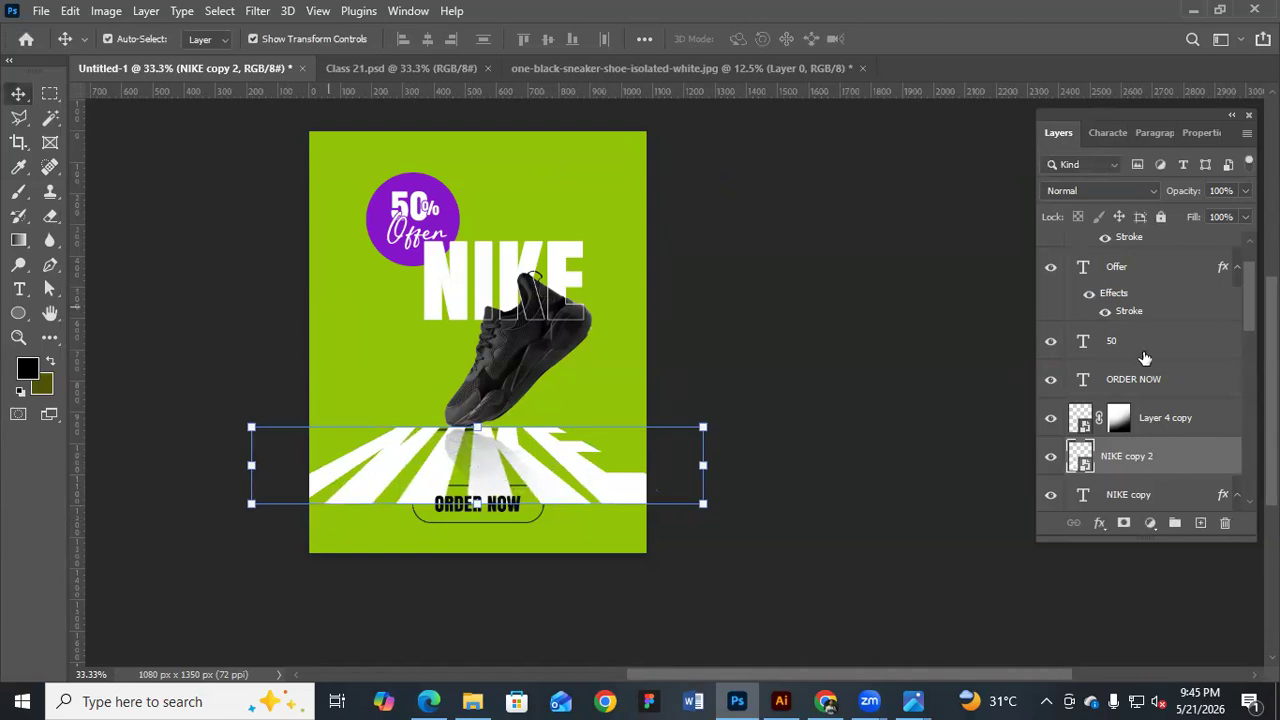
# Move the NIKE copy 2 layer down the stack to between Rectangle 2 and Color Fill 2
pyautogui.scroll(-3, 1145, 345)
pyautogui.moveTo(1211, 251); pyautogui.dragTo(1190, 479)
pyautogui.moveTo(1191, 251); pyautogui.dragTo(1184, 290)
# Add a layer mask to NIKE copy 2 and fade the perspective text out downward with a vertical gradient
pyautogui.click(1123, 522)
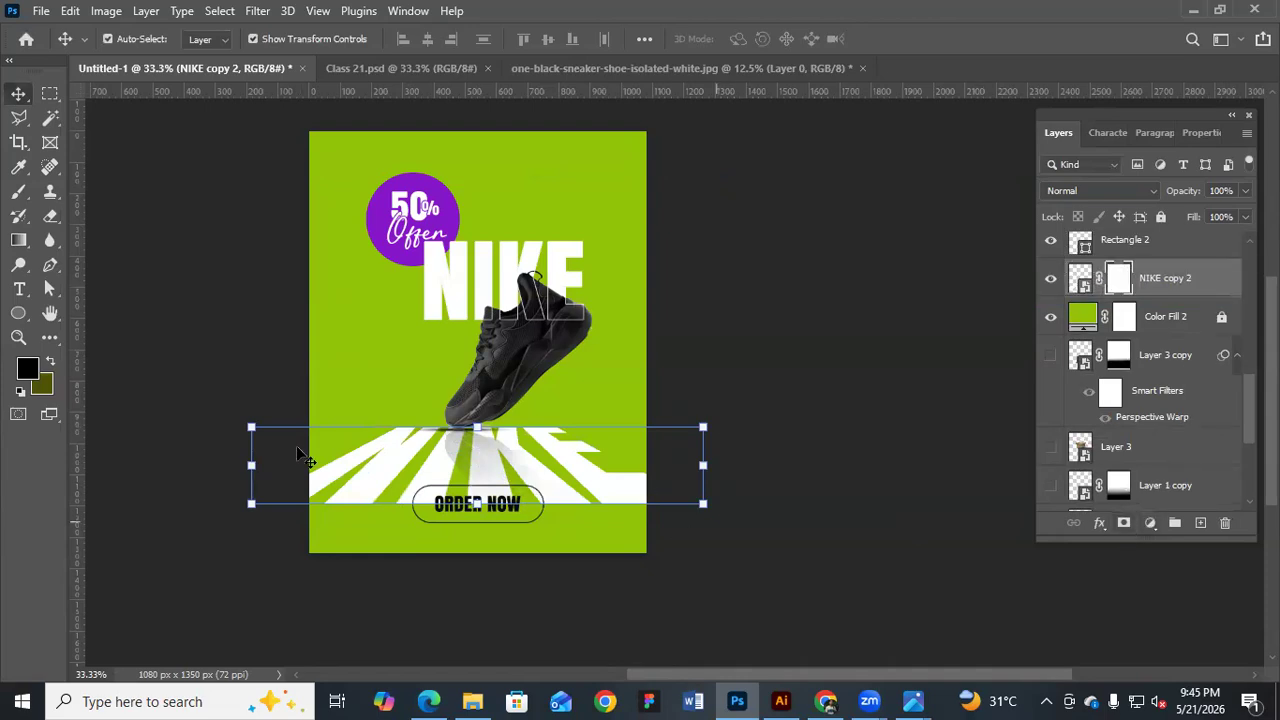
pyautogui.click(18, 240)
pyautogui.moveTo(500, 378); pyautogui.dragTo(510, 555)
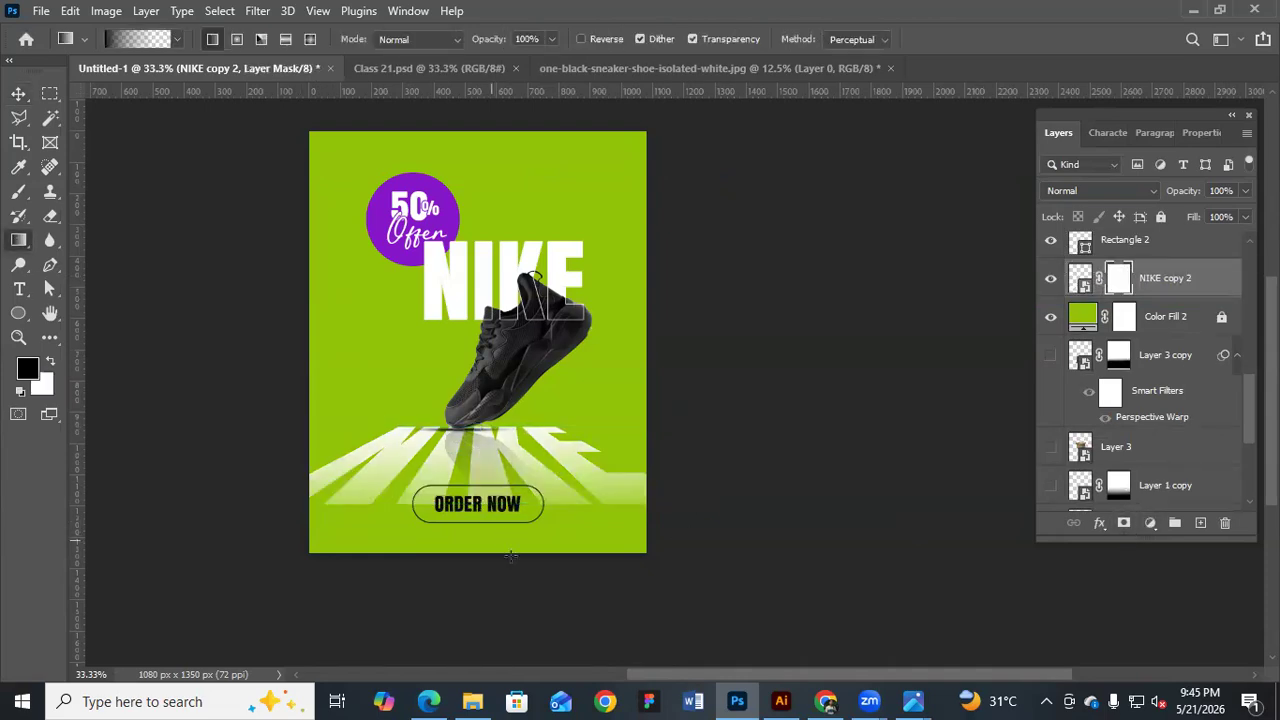
pyautogui.click(16, 98)
pyautogui.click(817, 498)
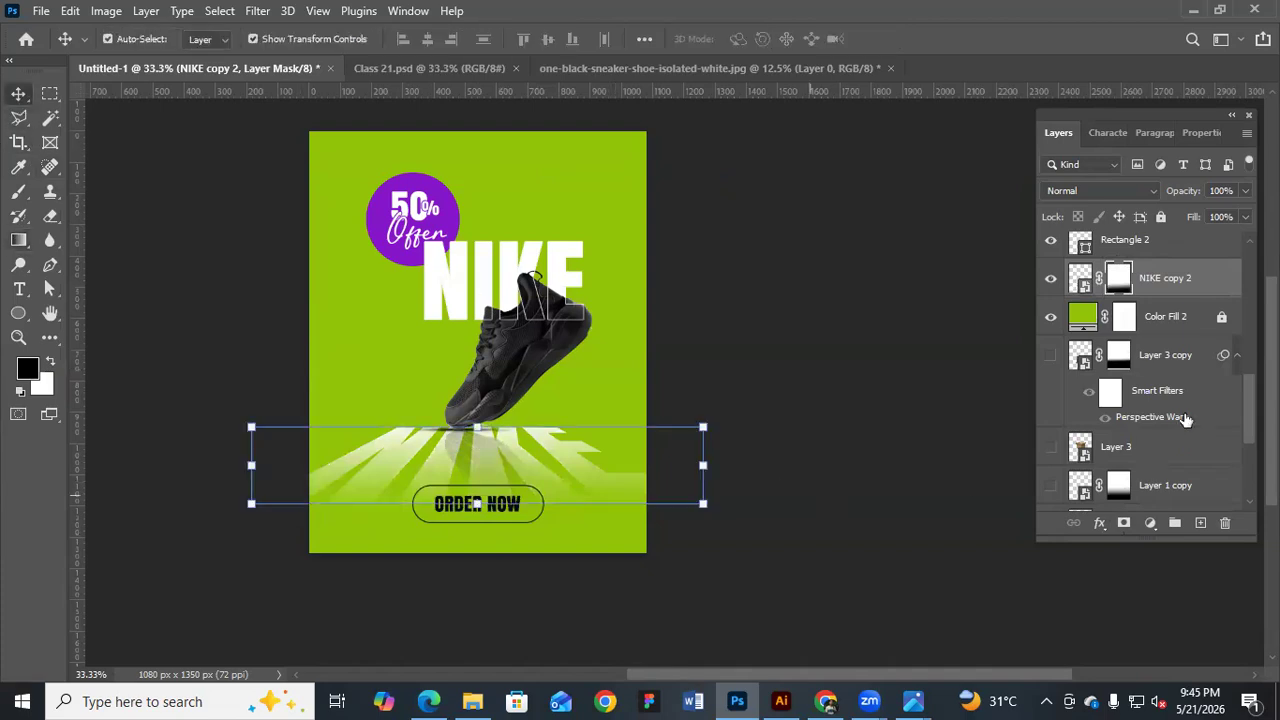
# Review the layer stack and toggle NIKE copy 2's visibility to compare the poster with and without the perspective text
pyautogui.click(1050, 278)
pyautogui.click(1050, 278)
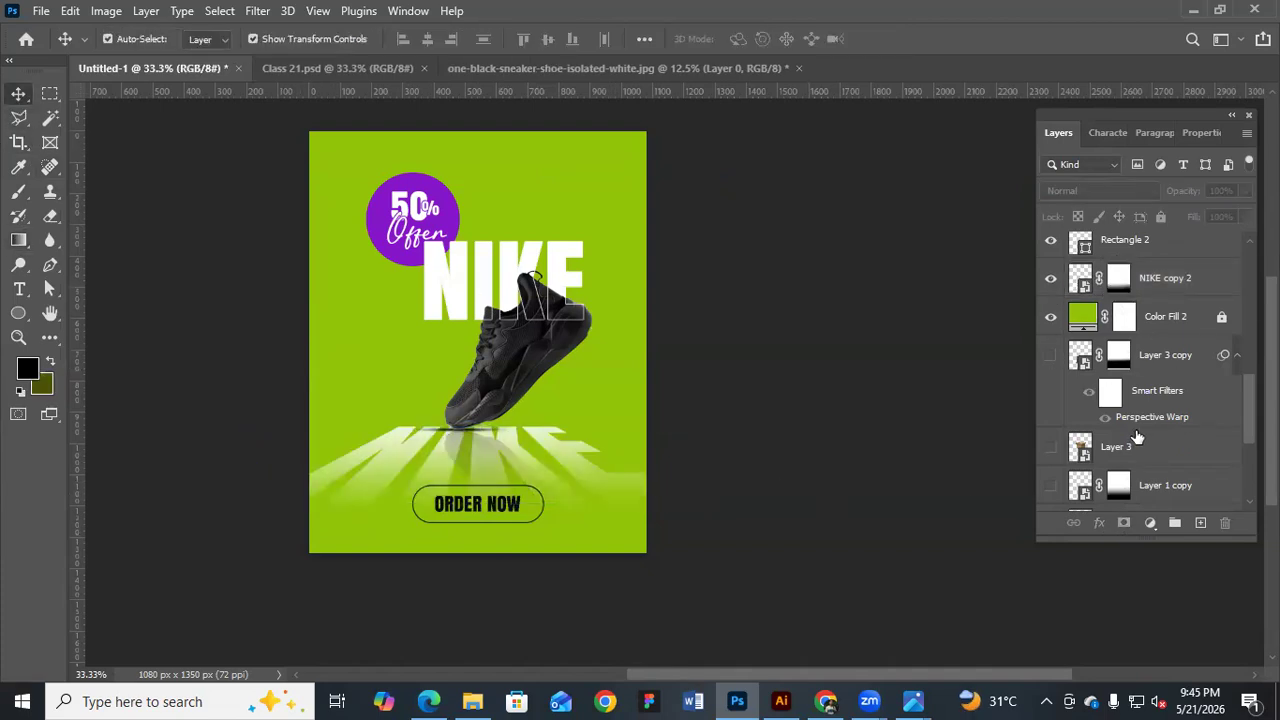
pyautogui.scroll(-3, 1148, 458)
pyautogui.scroll(3, 1148, 455)
pyautogui.scroll(-3, 1150, 450)
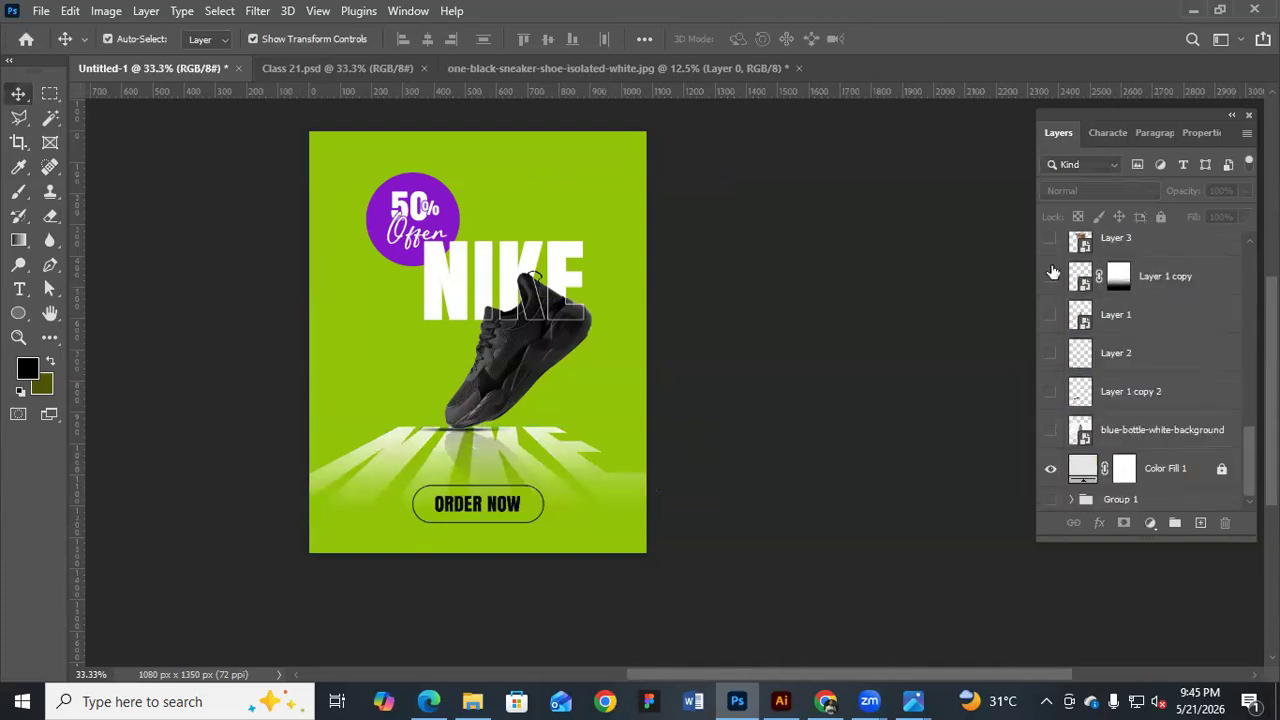
pyautogui.scroll(10, 1128, 440)
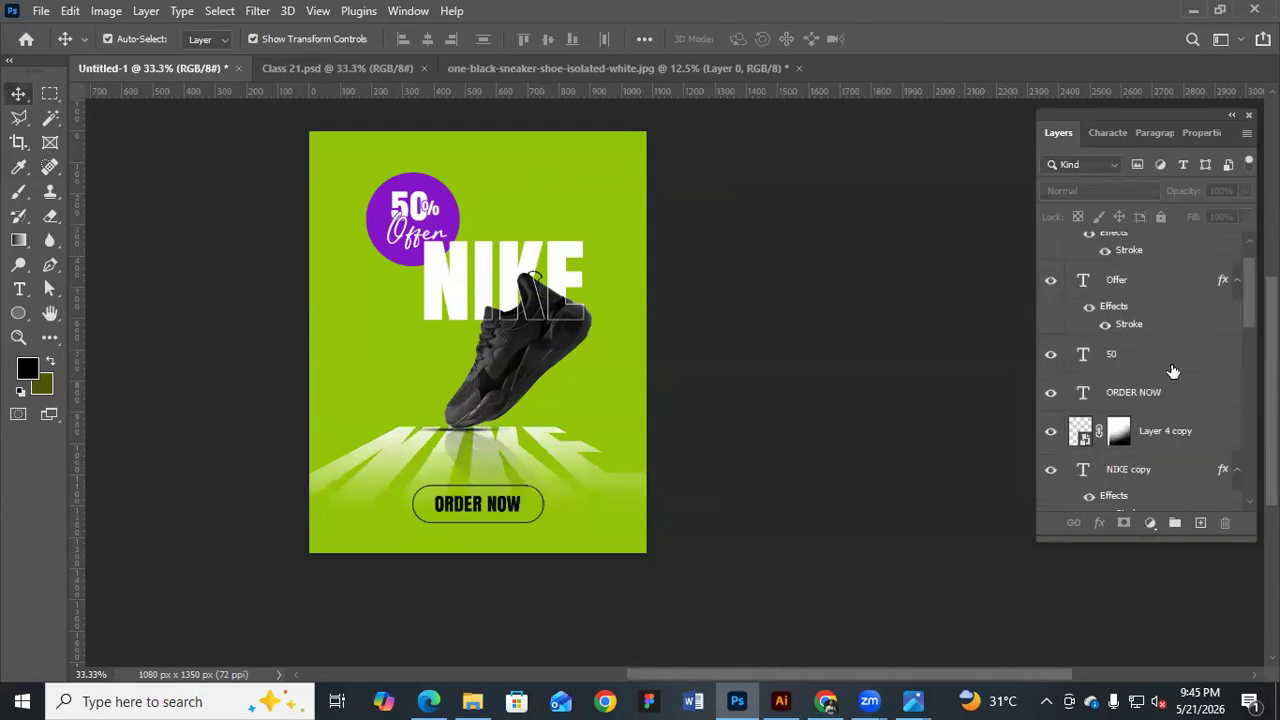
pyautogui.scroll(-3, 1165, 400)
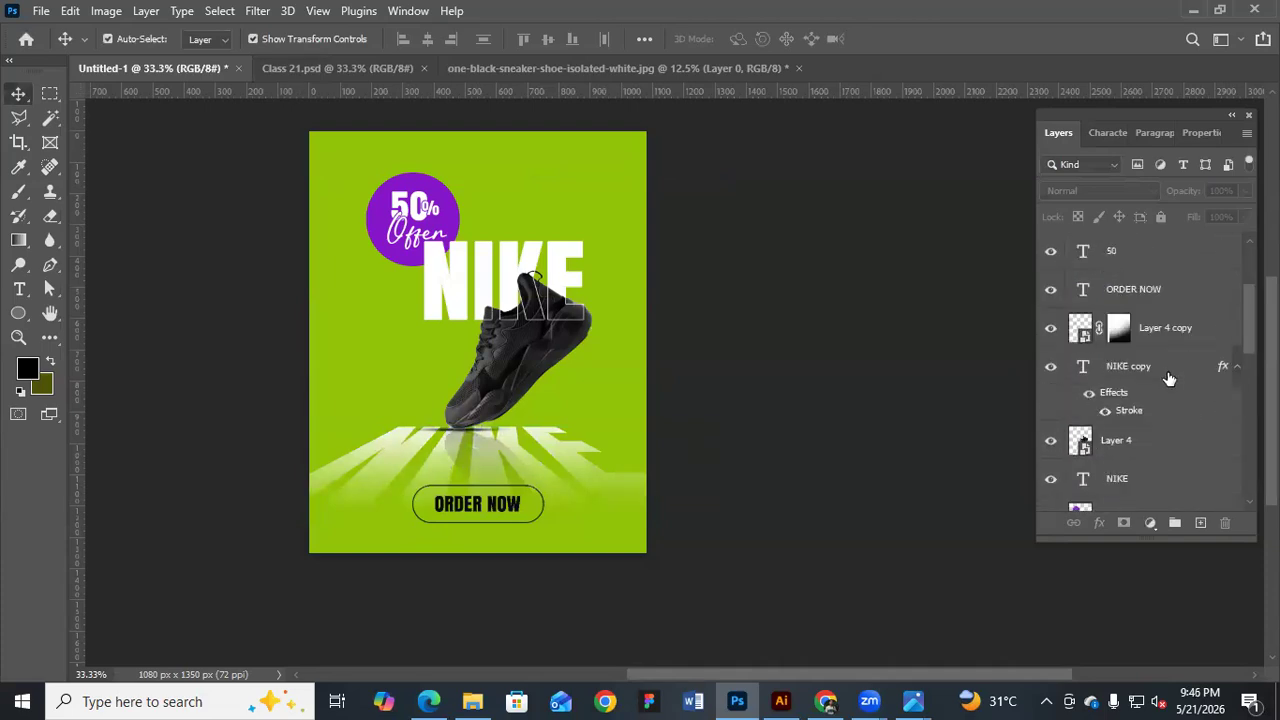
pyautogui.click(1150, 443)
pyautogui.scroll(-4, 1151, 451)
pyautogui.click(1052, 485)
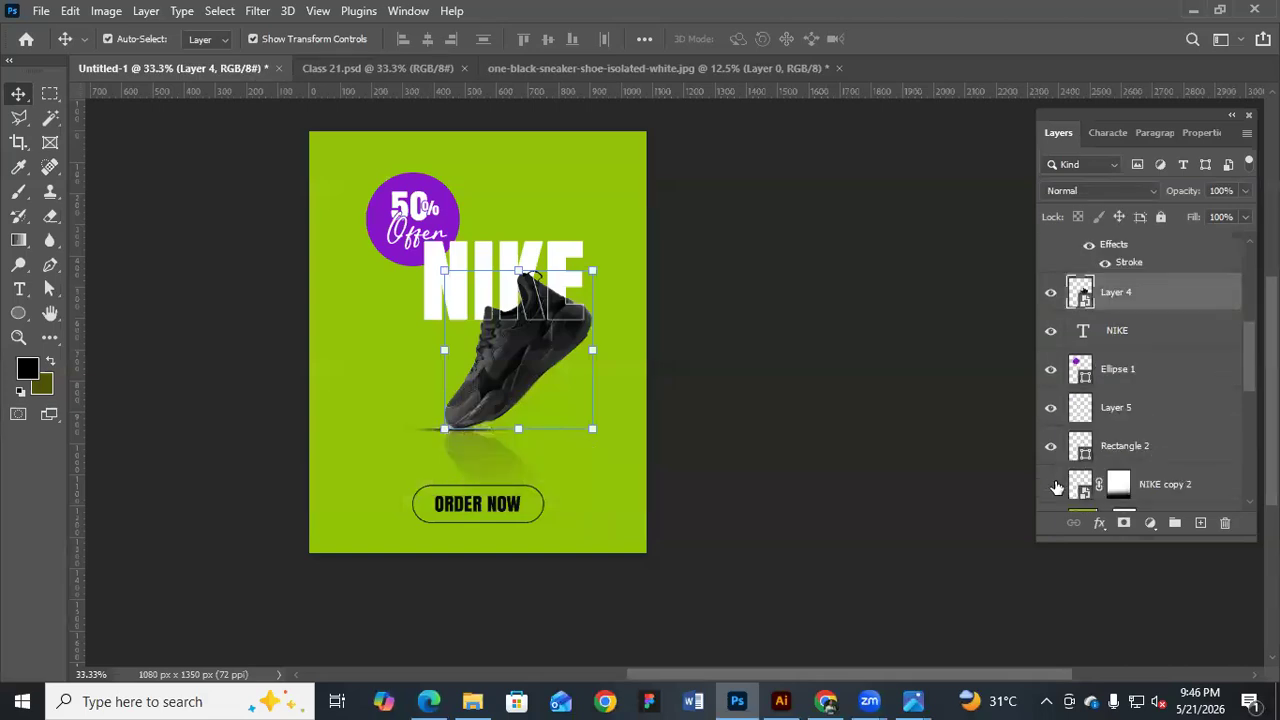
# Show NIKE copy 2 again and toggle Layer 4 copy's visibility to compare the poster with and without the sneaker reflection
pyautogui.click(1052, 485)
pyautogui.scroll(4, 1052, 485)
pyautogui.click(1051, 327)
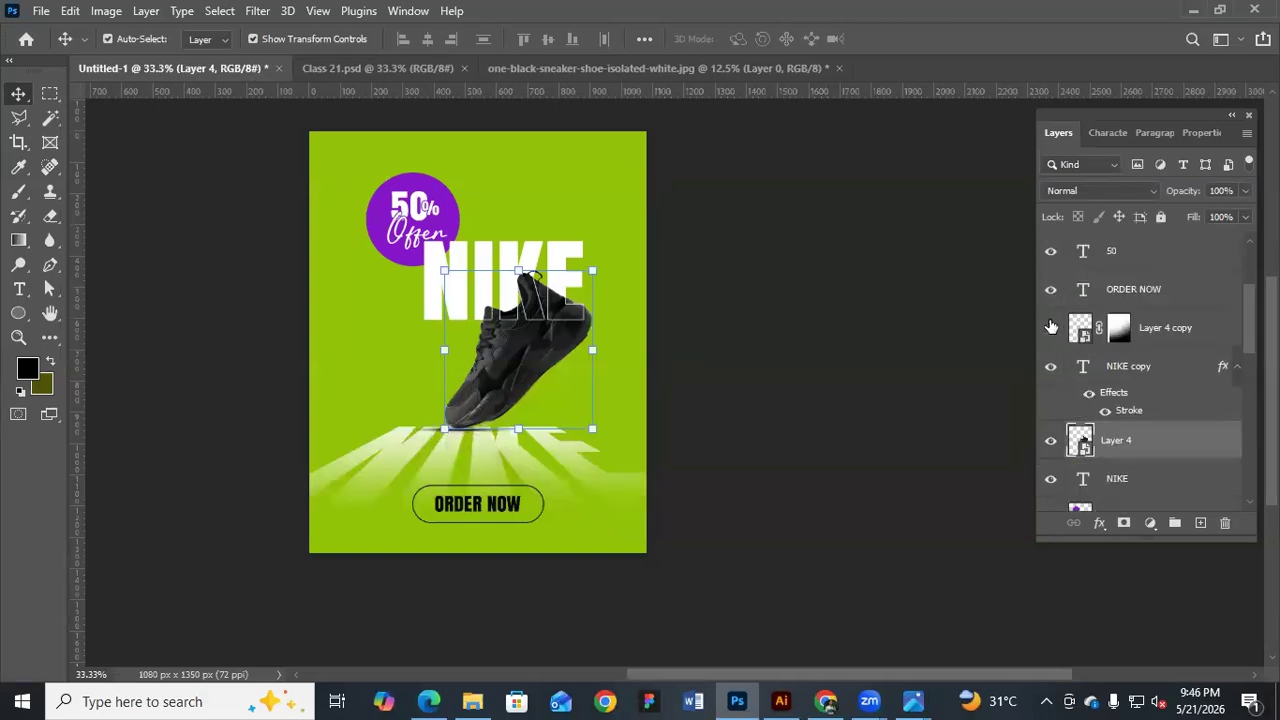
pyautogui.click(797, 440)
pyautogui.scroll(2, 797, 440)
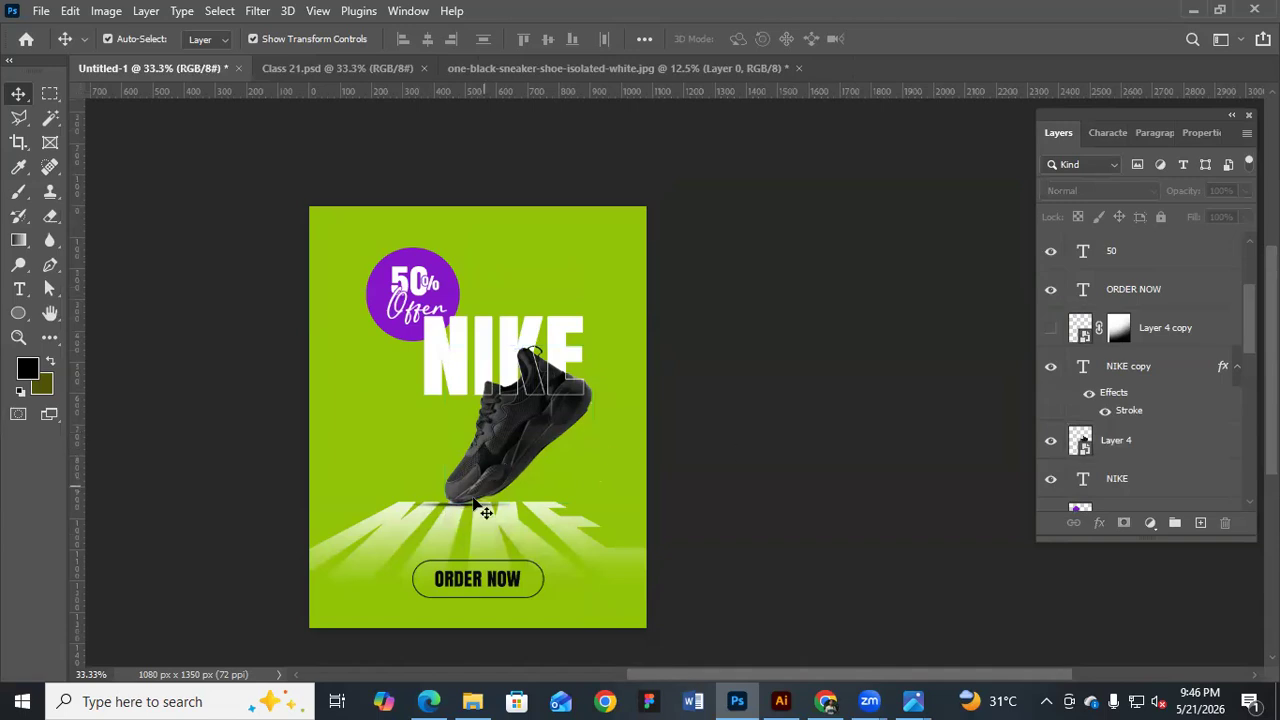
pyautogui.click(1048, 329)
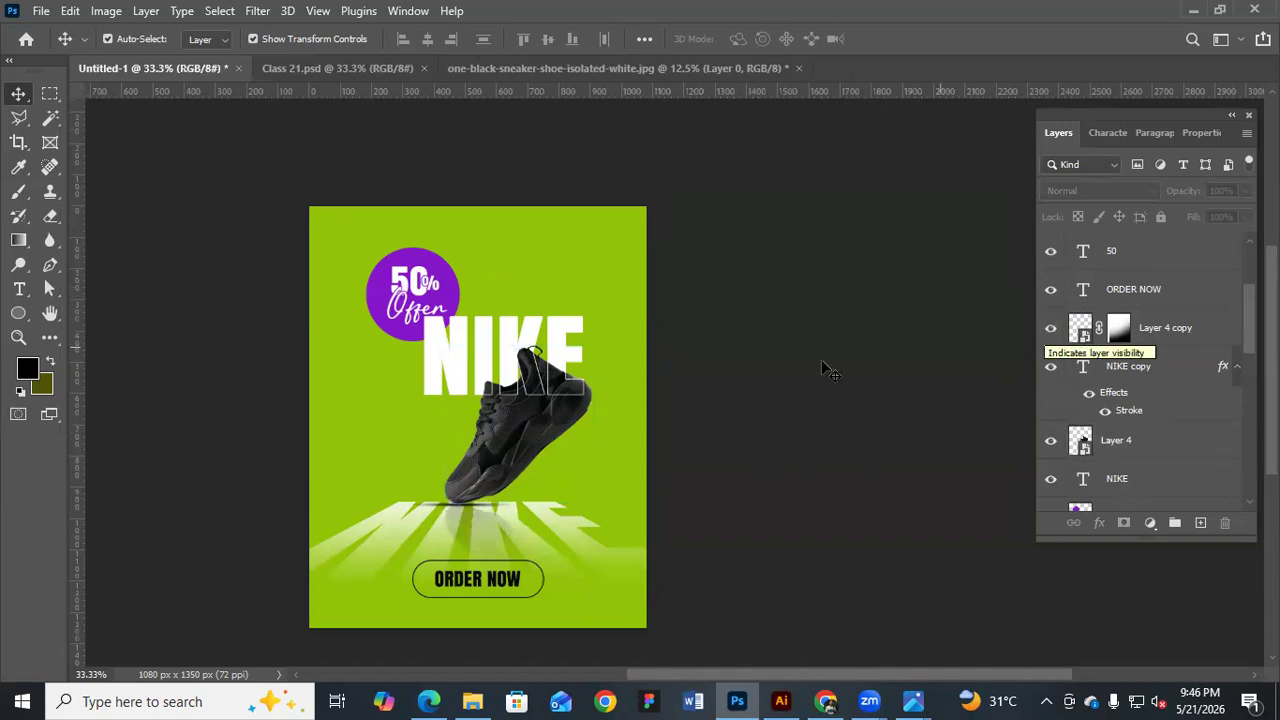
pyautogui.click(565, 538)
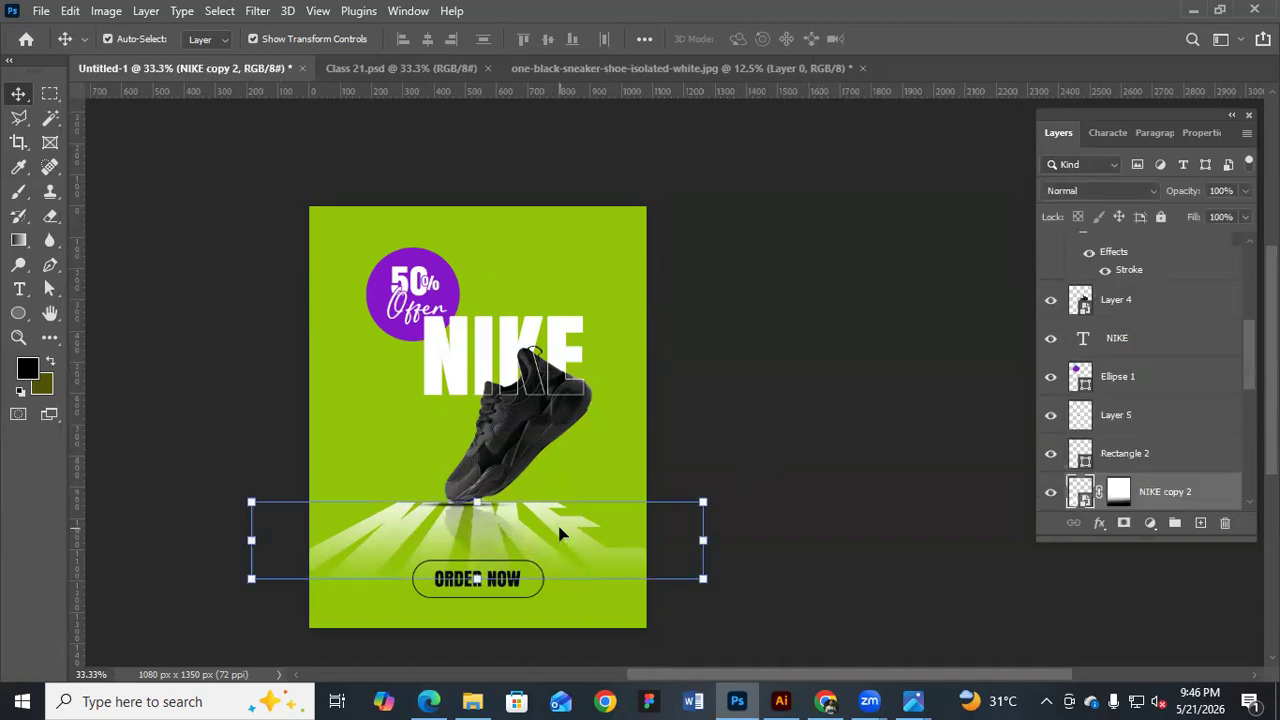
pyautogui.click(756, 403)
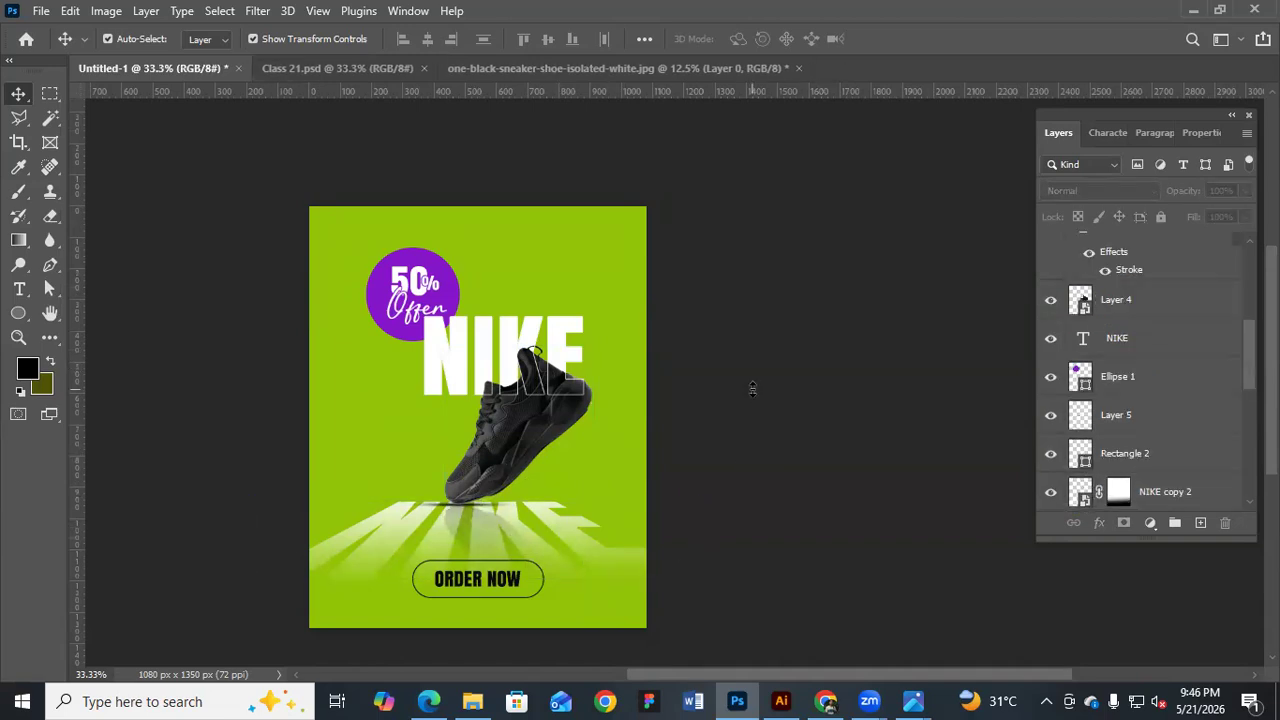
# Save the poster in Downloads as the Photoshop file Class 21-1.psd with Maximize Compatibility enabled
pyautogui.press('ctrl')
pyautogui.hotkey('ctrl', 's')
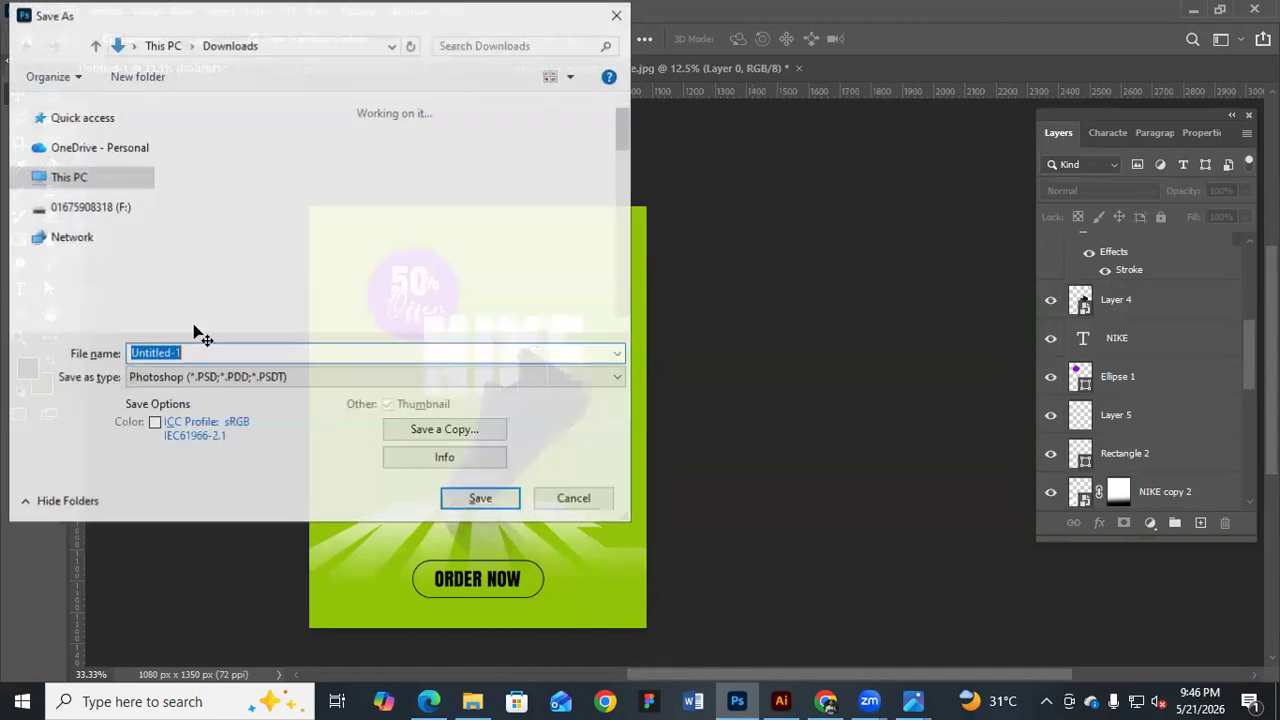
pyautogui.press('Return')
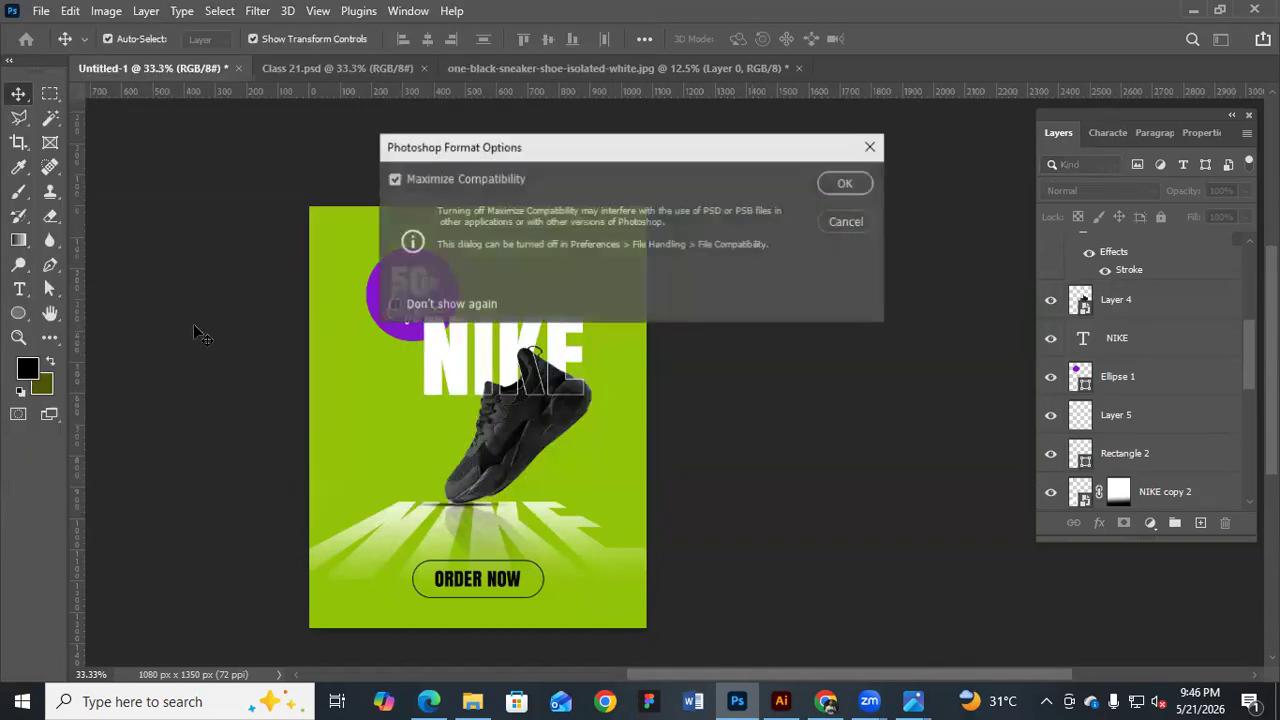
pyautogui.press('Return')
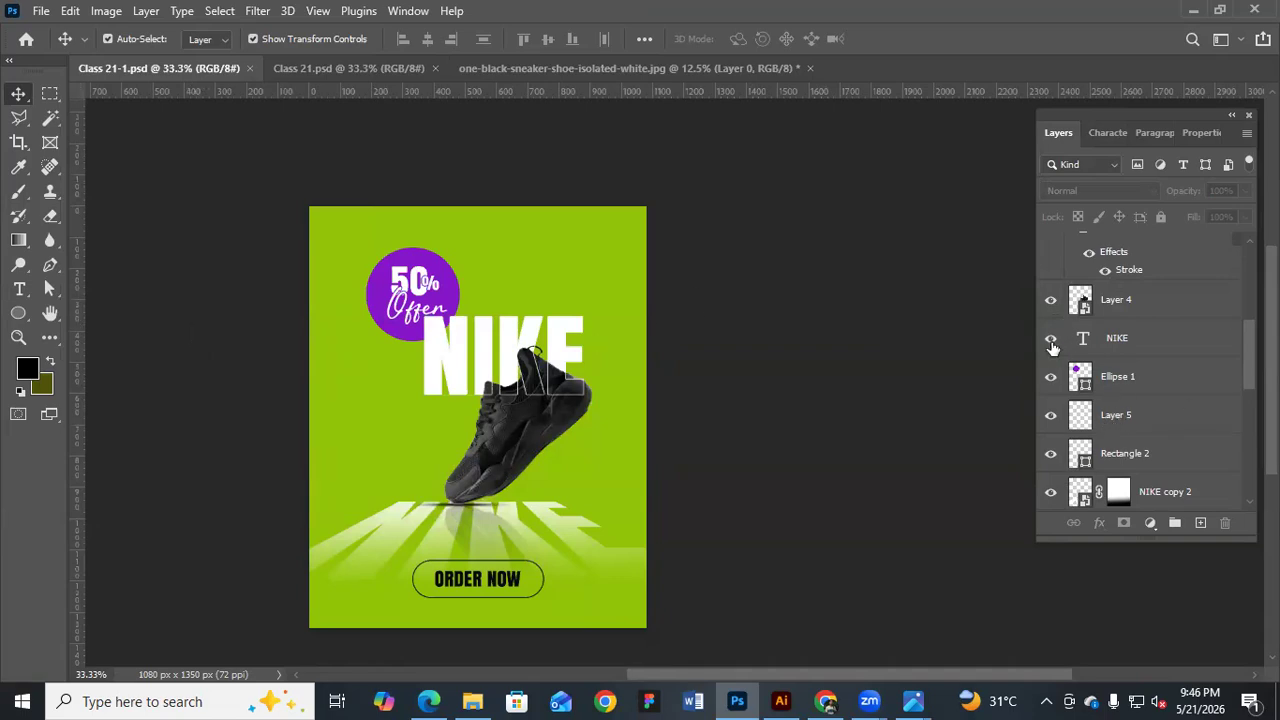
# Hide Layer 4 copy so the sneaker's reflection no longer overlaps the perspective NIKE text
pyautogui.scroll(-3, 1134, 380)
pyautogui.click(1050, 420)
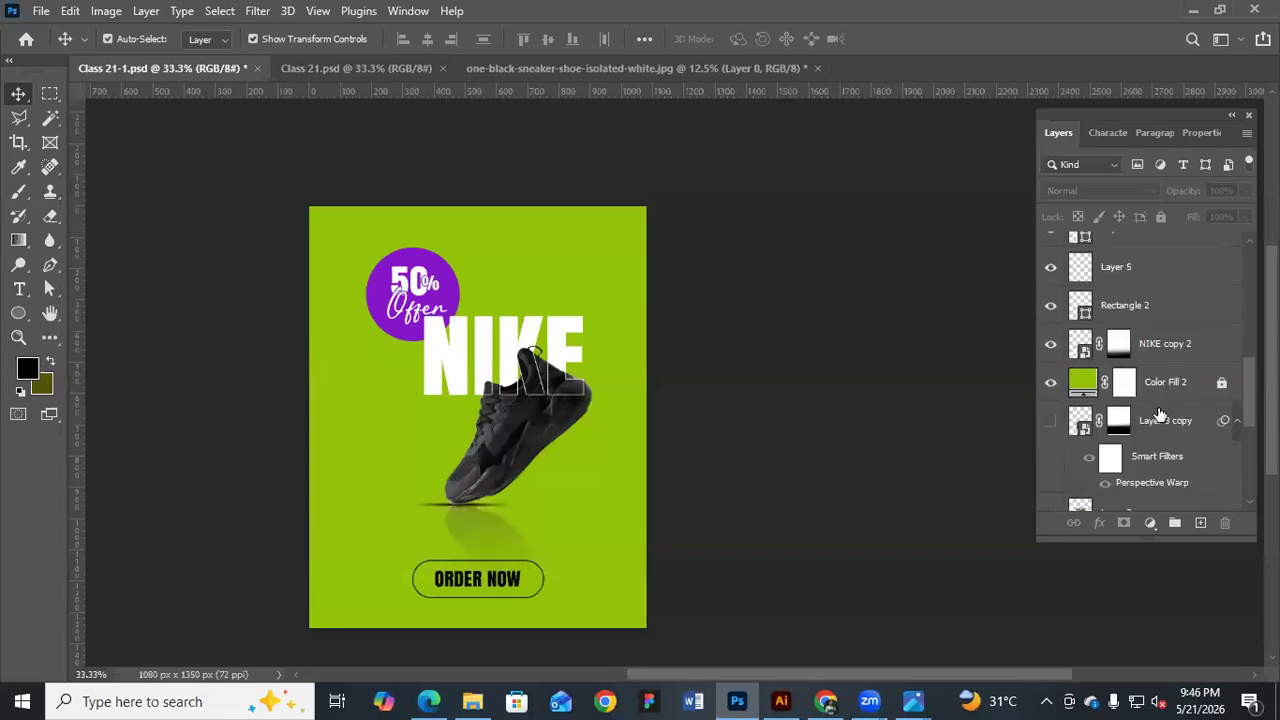
pyautogui.scroll(5, 1042, 477)
pyautogui.click(1050, 476)
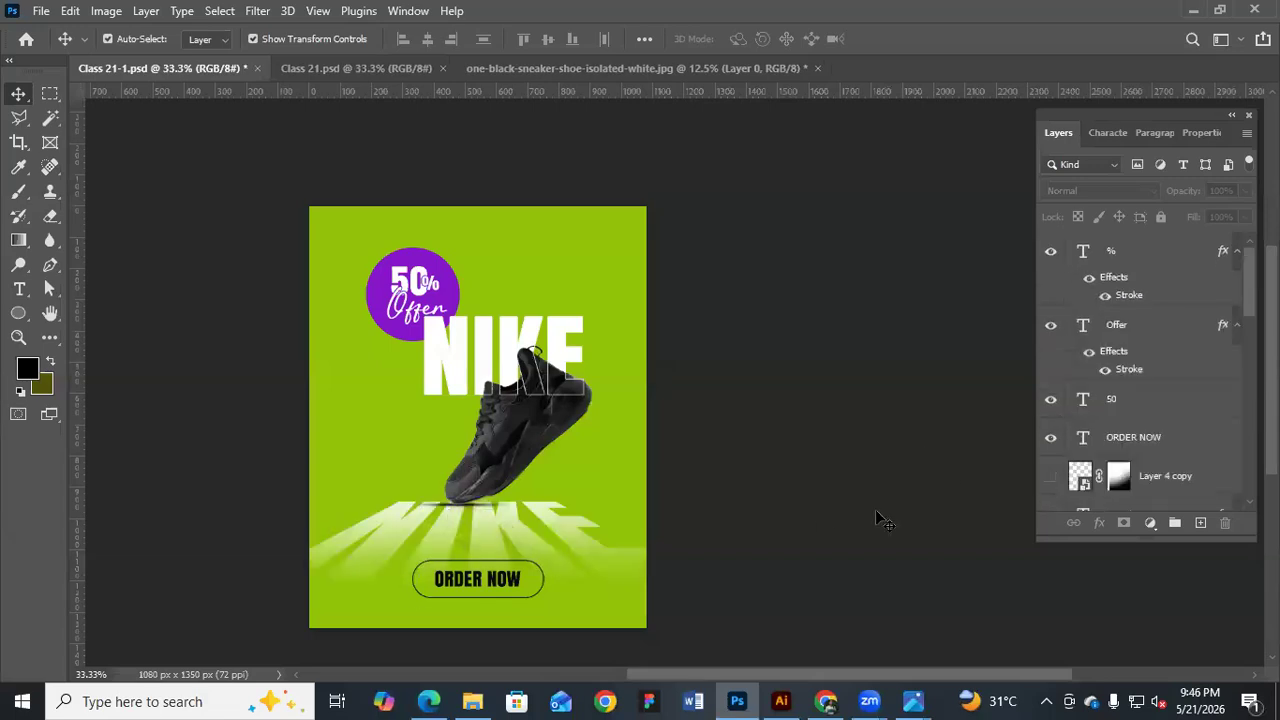
# Nudge the sneaker on Layer 4 slightly upward from the perspective NIKE text and save the document
pyautogui.click(478, 504)
pyautogui.click(692, 472)
pyautogui.click(530, 444)
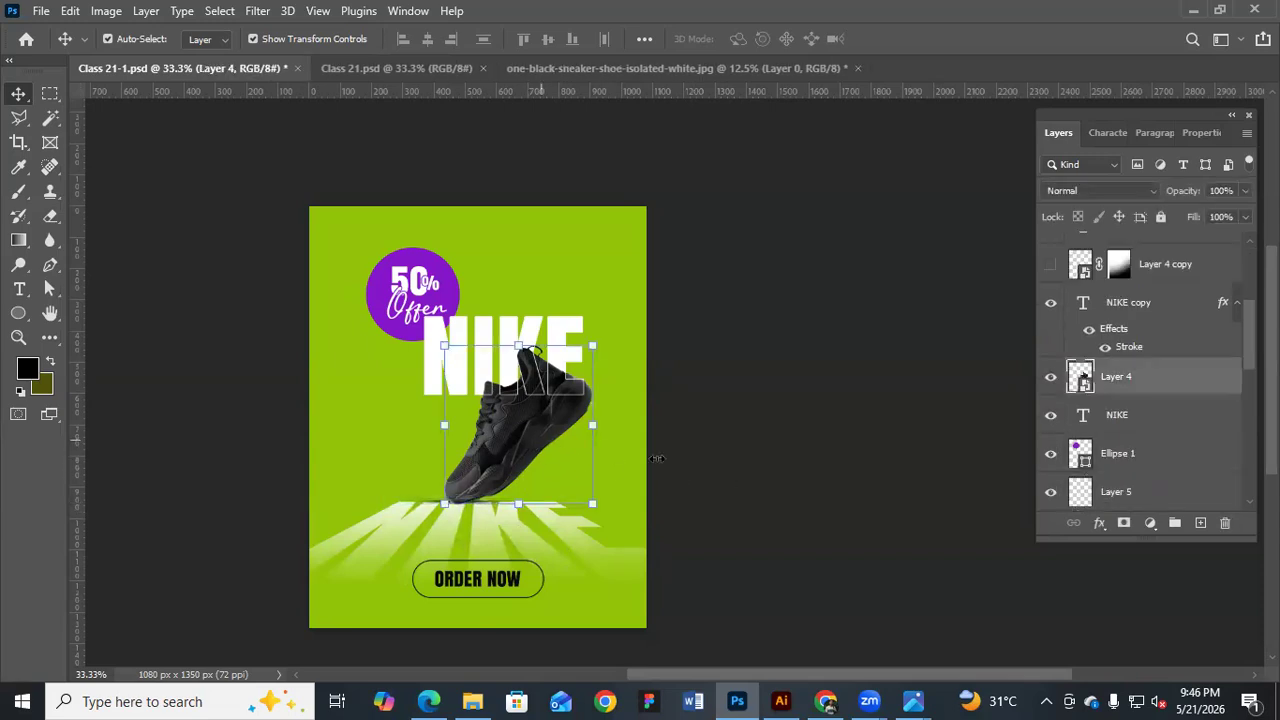
pyautogui.click(723, 508)
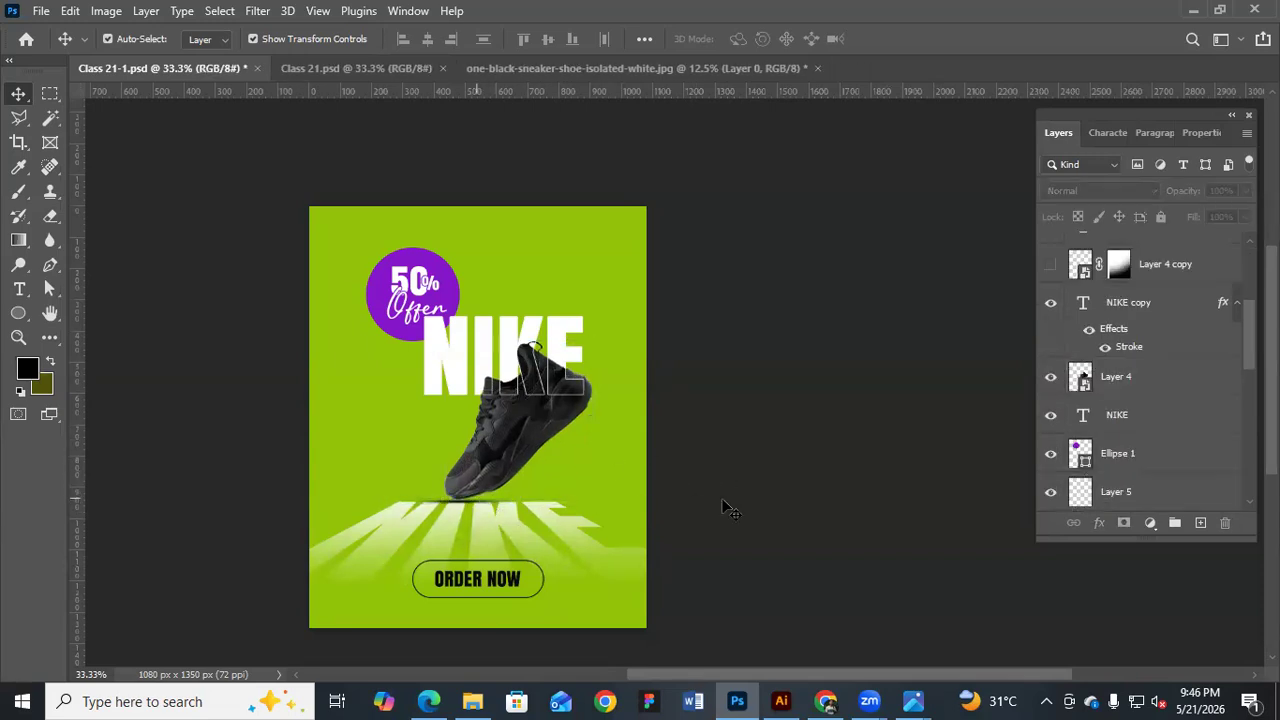
pyautogui.click(505, 474)
pyautogui.click(753, 504)
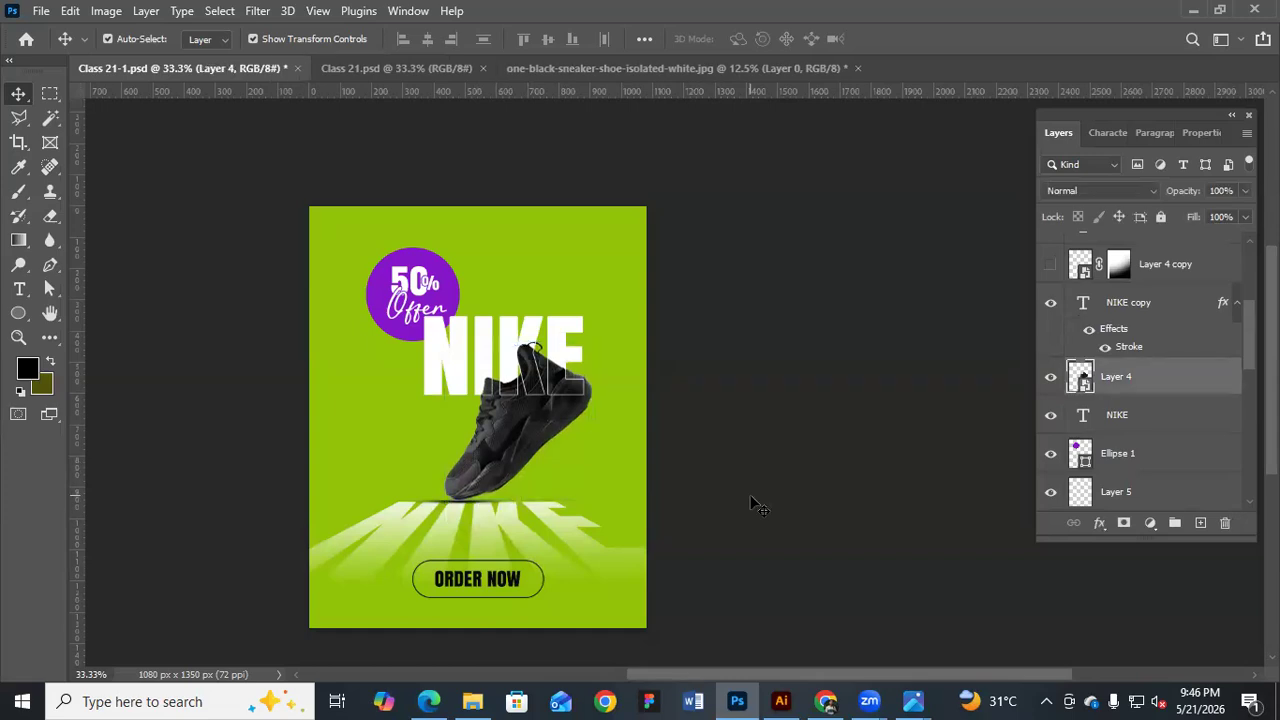
pyautogui.press('ctrl')
pyautogui.hotkey('ctrl', 's')
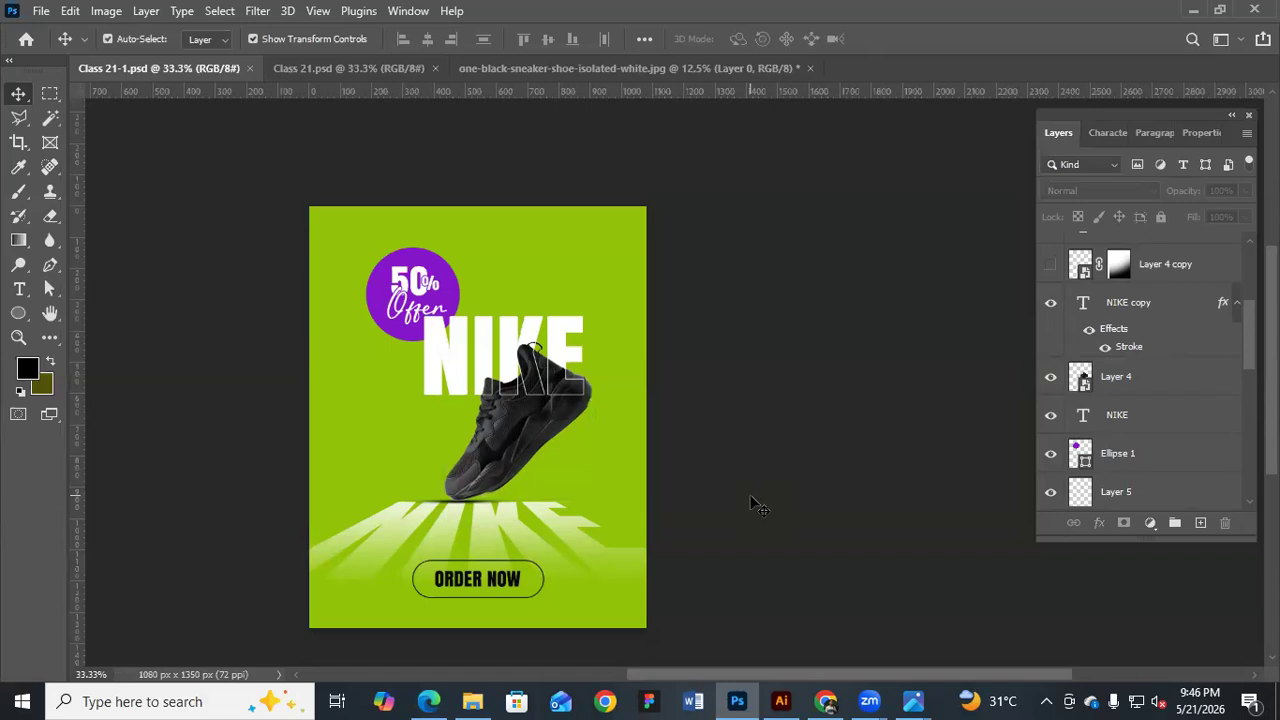
# Add a new layer above Color Fill 2 and paint a soft white glow behind the sneaker with a 1100 px brush
pyautogui.scroll(-3, 1234, 340)
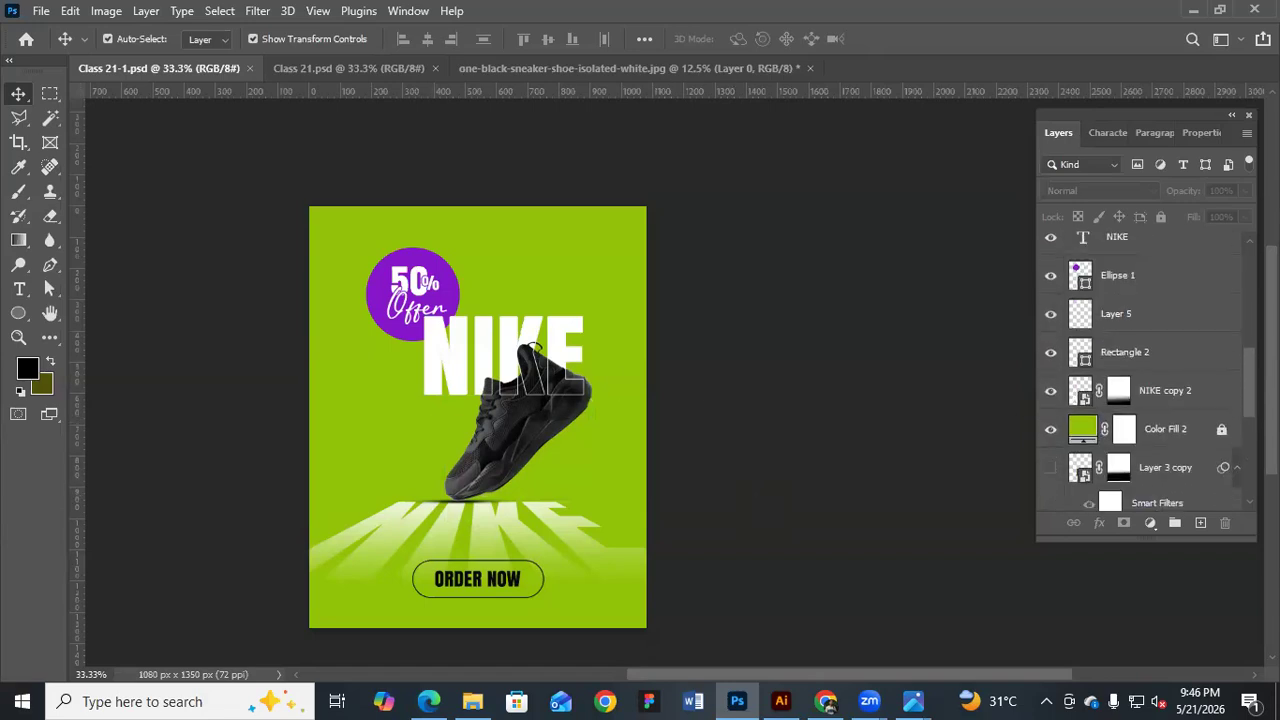
pyautogui.scroll(-1, 1189, 360)
pyautogui.click(1189, 358)
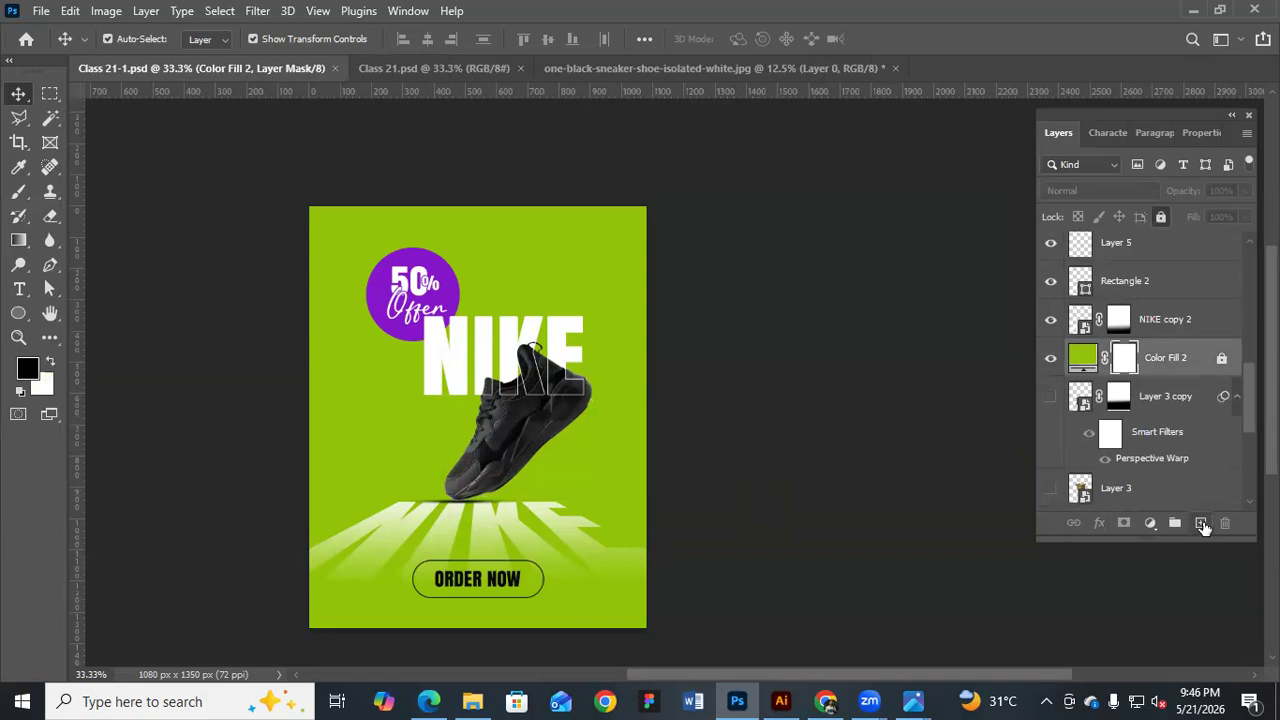
pyautogui.click(1201, 524)
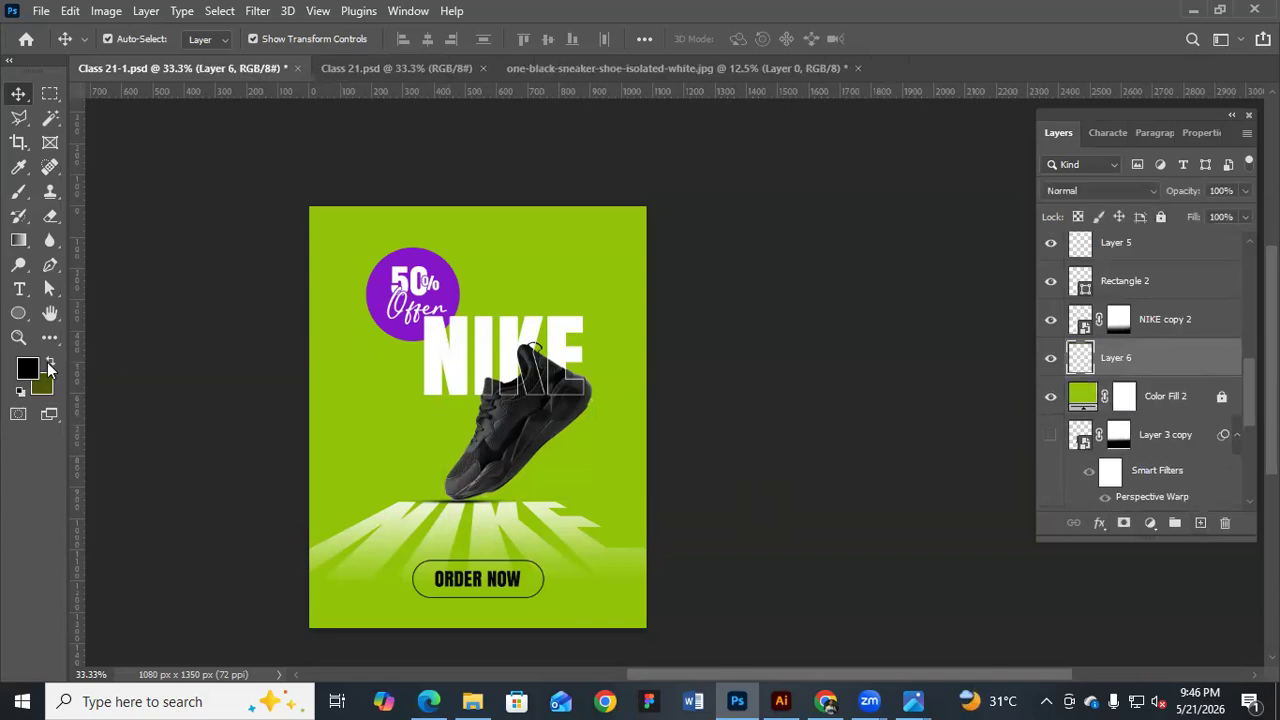
pyautogui.click(50, 366)
pyautogui.press('i')
pyautogui.click(27, 369)
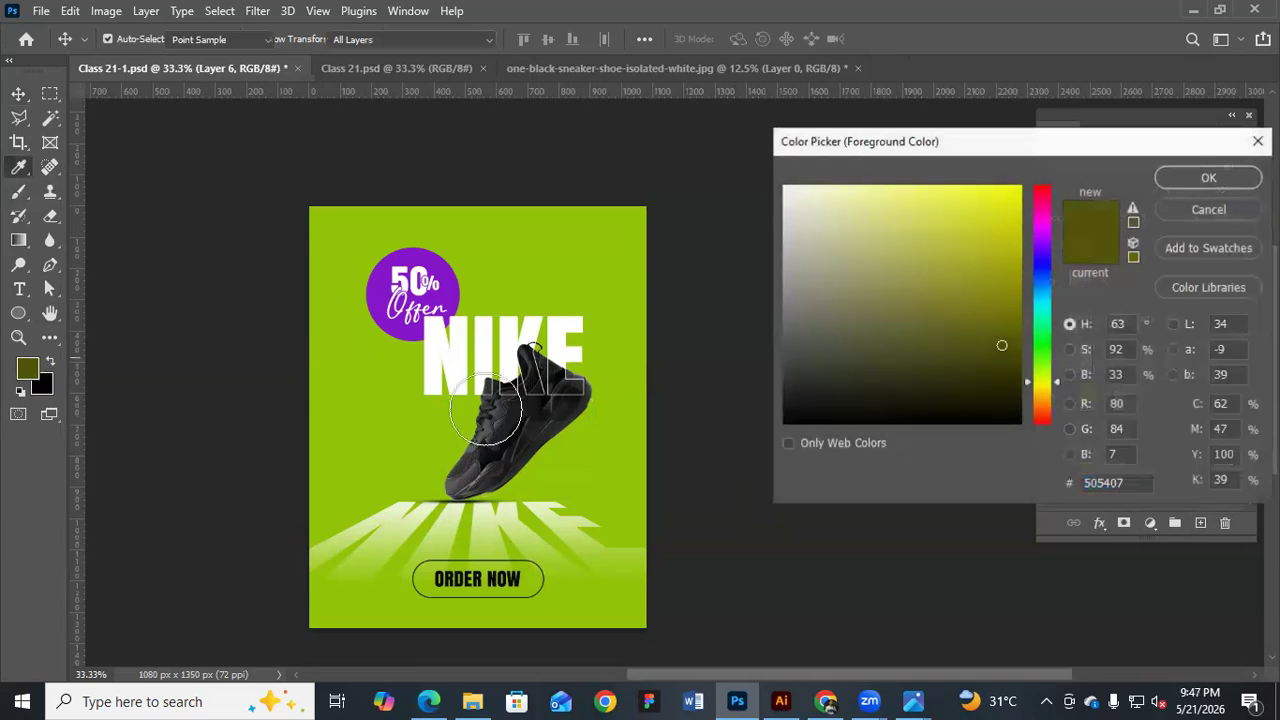
pyautogui.click(784, 212)
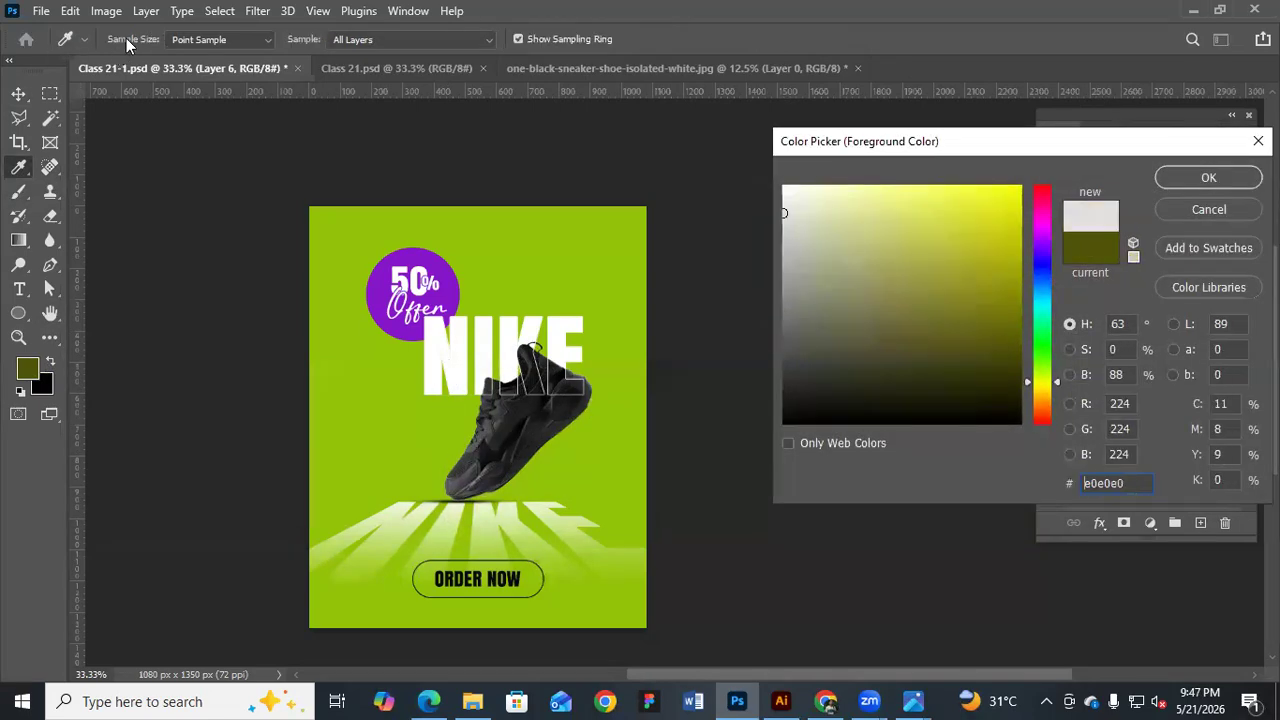
pyautogui.press('Return')
pyautogui.press('b')
pyautogui.click(495, 415)
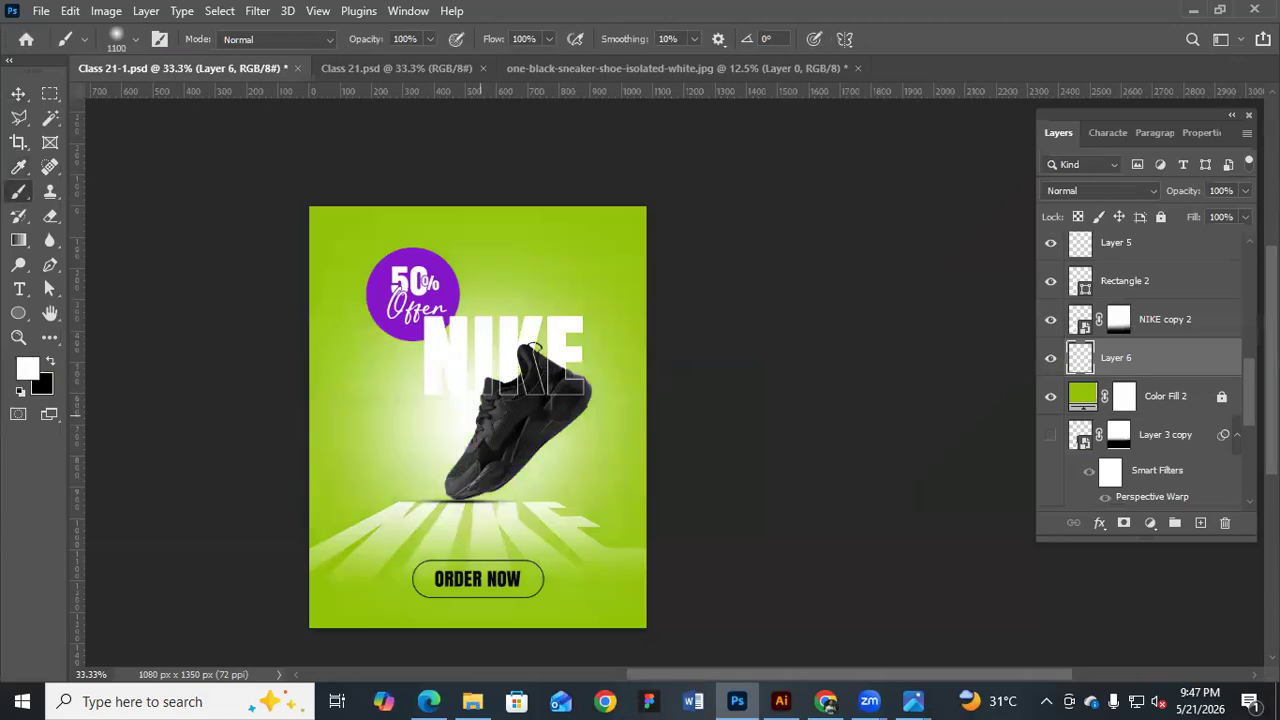
# Lower the glow layer's opacity to 38% and save the document
pyautogui.press('v')
pyautogui.click(1245, 191)
pyautogui.moveTo(1243, 212); pyautogui.dragTo(1190, 212)
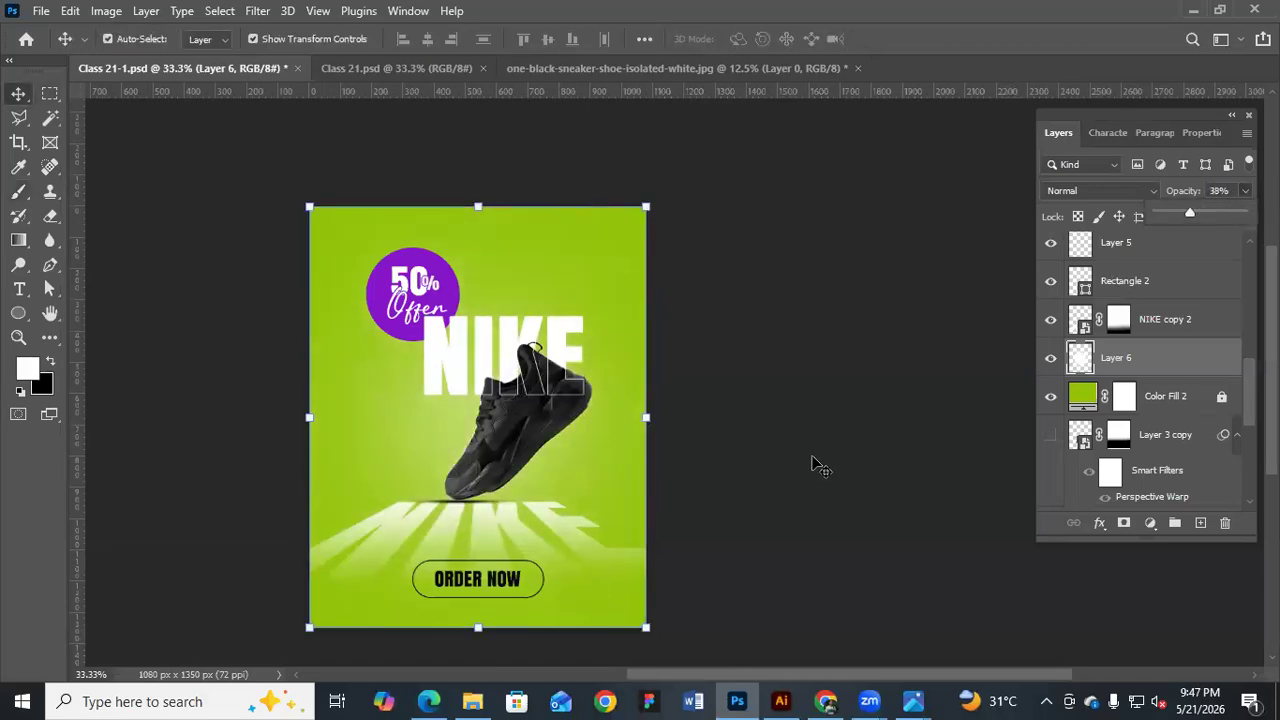
pyautogui.click(812, 462)
pyautogui.hotkey('ctrl', 's')
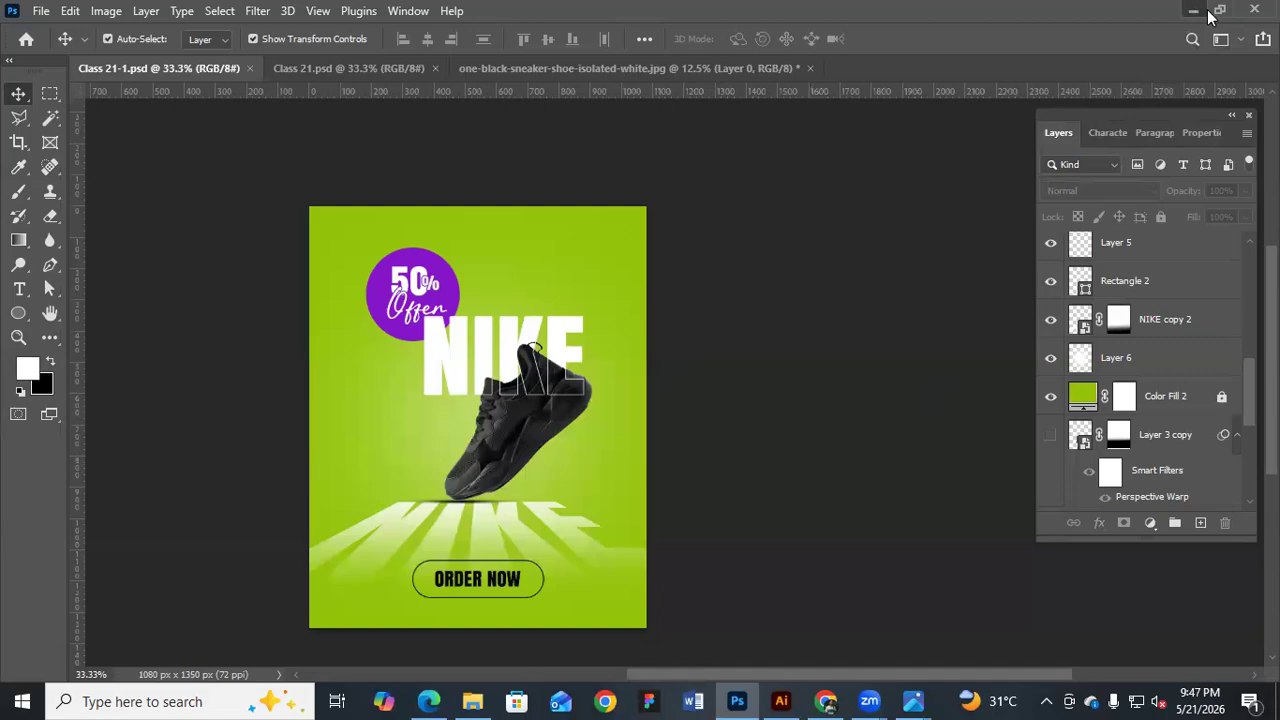
pyautogui.click(1200, 11)
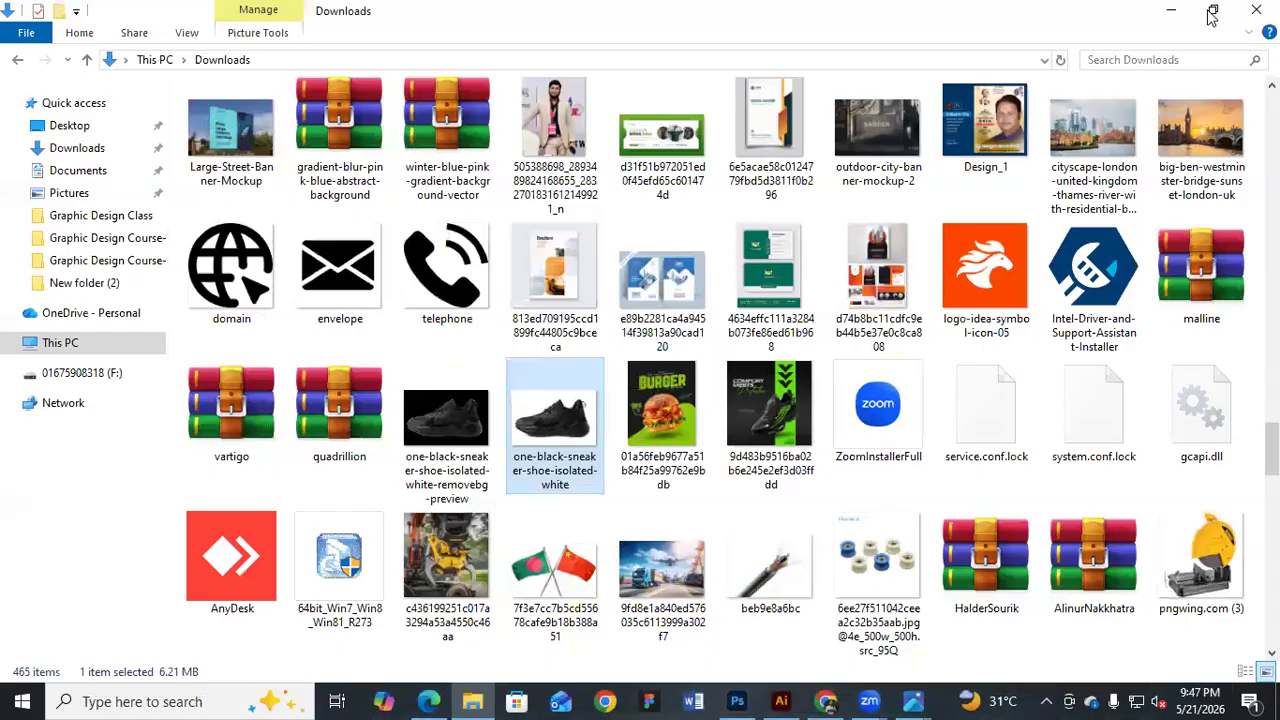
pyautogui.hotkey('alt', 'Tab')
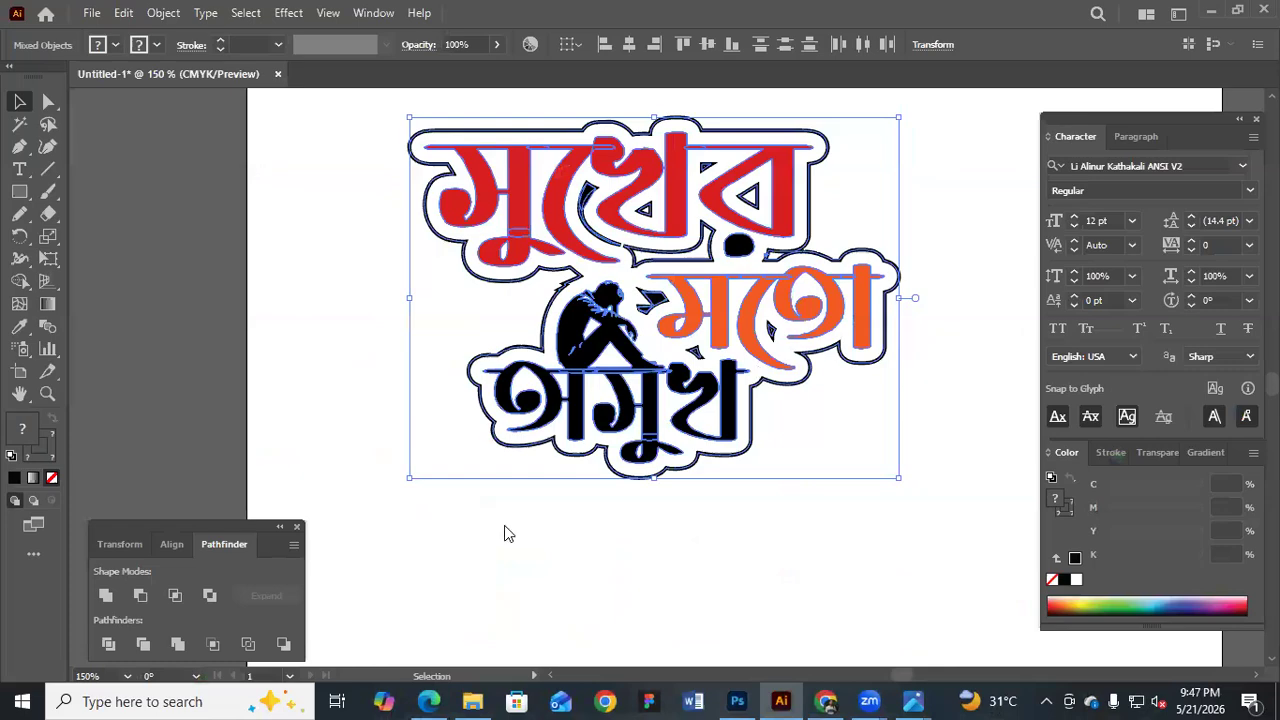
pyautogui.press('super+d')
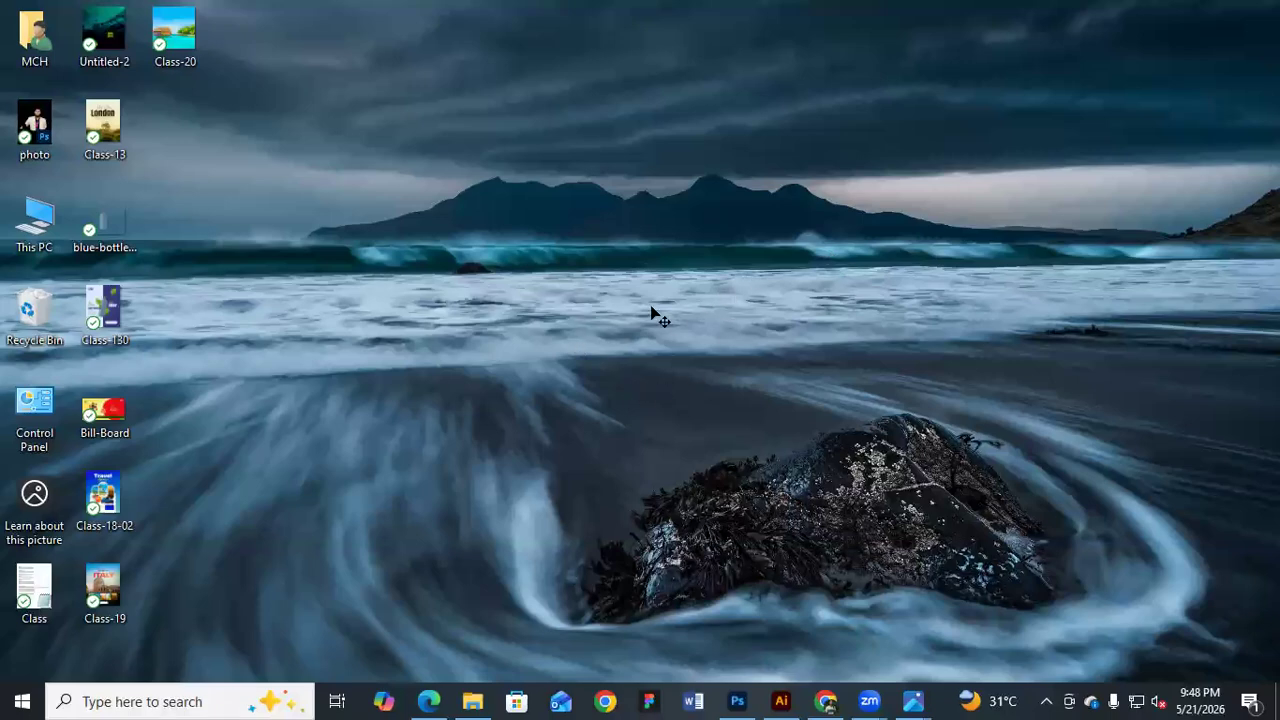
pyautogui.press('super+d')
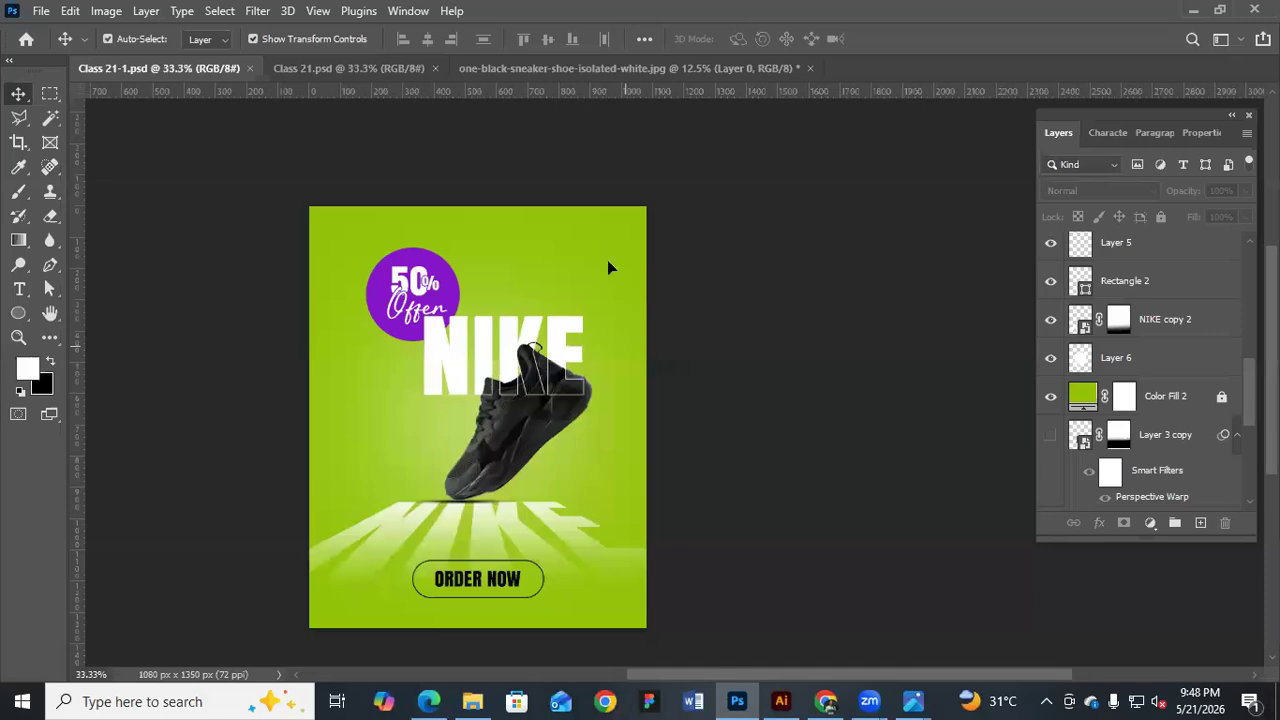
# Toggle the visibility of NIKE copy and Layer 4 to examine how the outlined headline, sneaker and solid headline are stacked
pyautogui.hotkey('ctrl', '+')
pyautogui.click(640, 262)
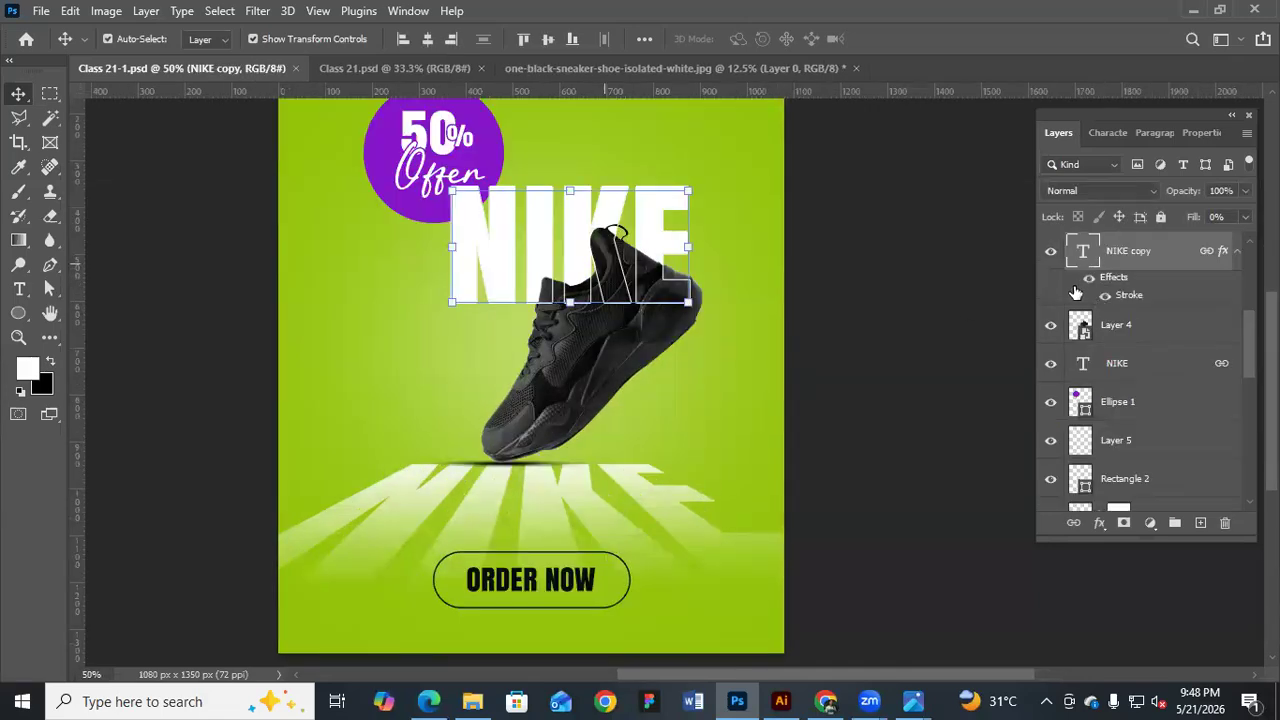
pyautogui.click(1051, 251)
pyautogui.click(1135, 367)
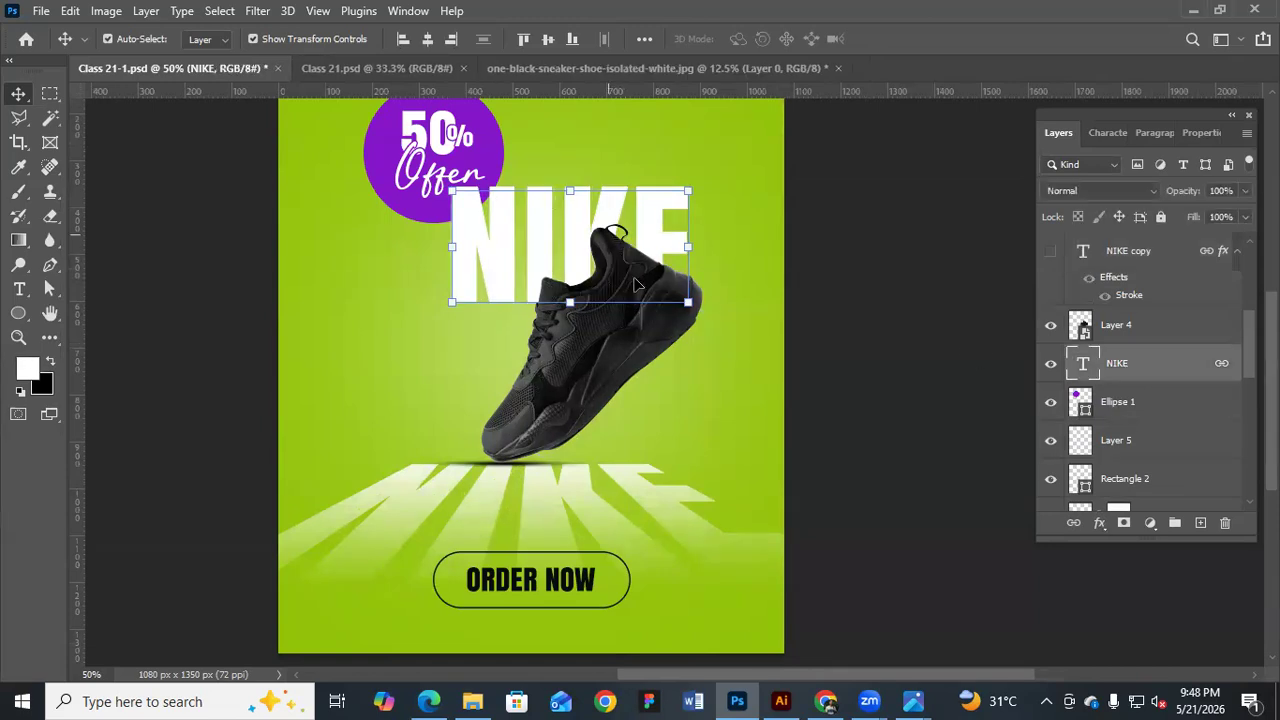
pyautogui.click(1047, 330)
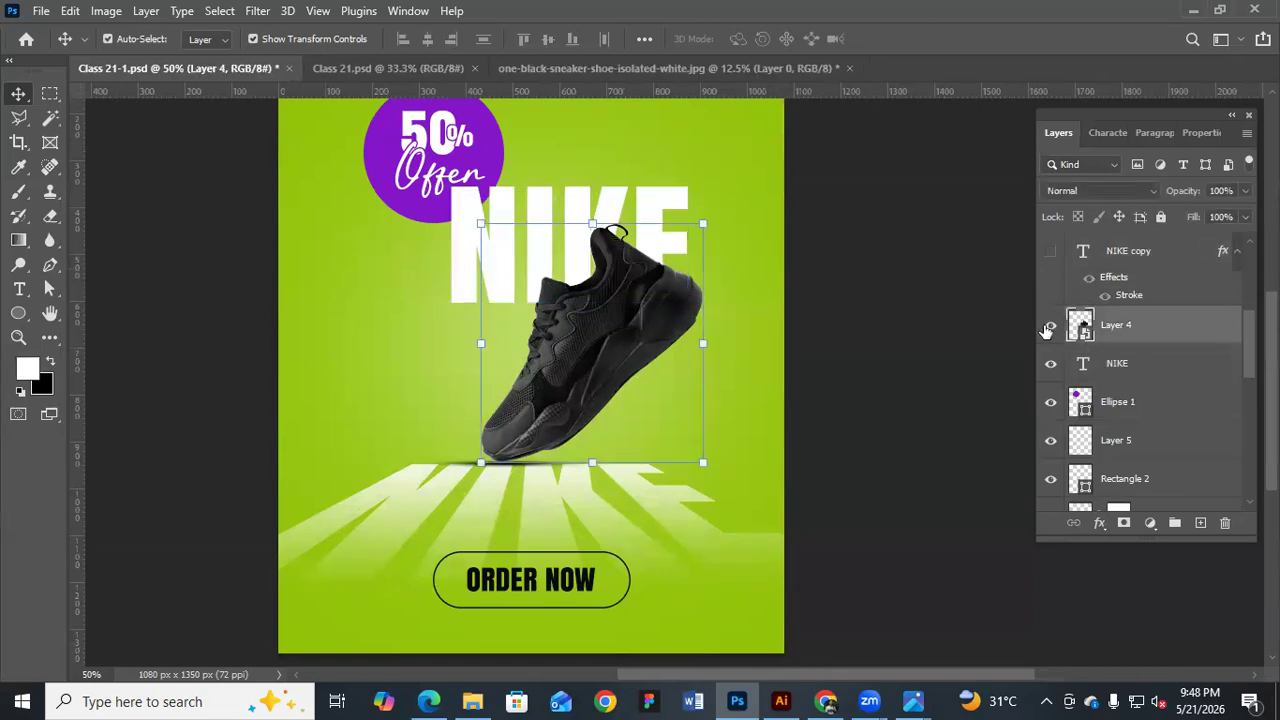
pyautogui.click(1047, 330)
pyautogui.hotkey('ctrl', 'z')
pyautogui.click(1157, 372)
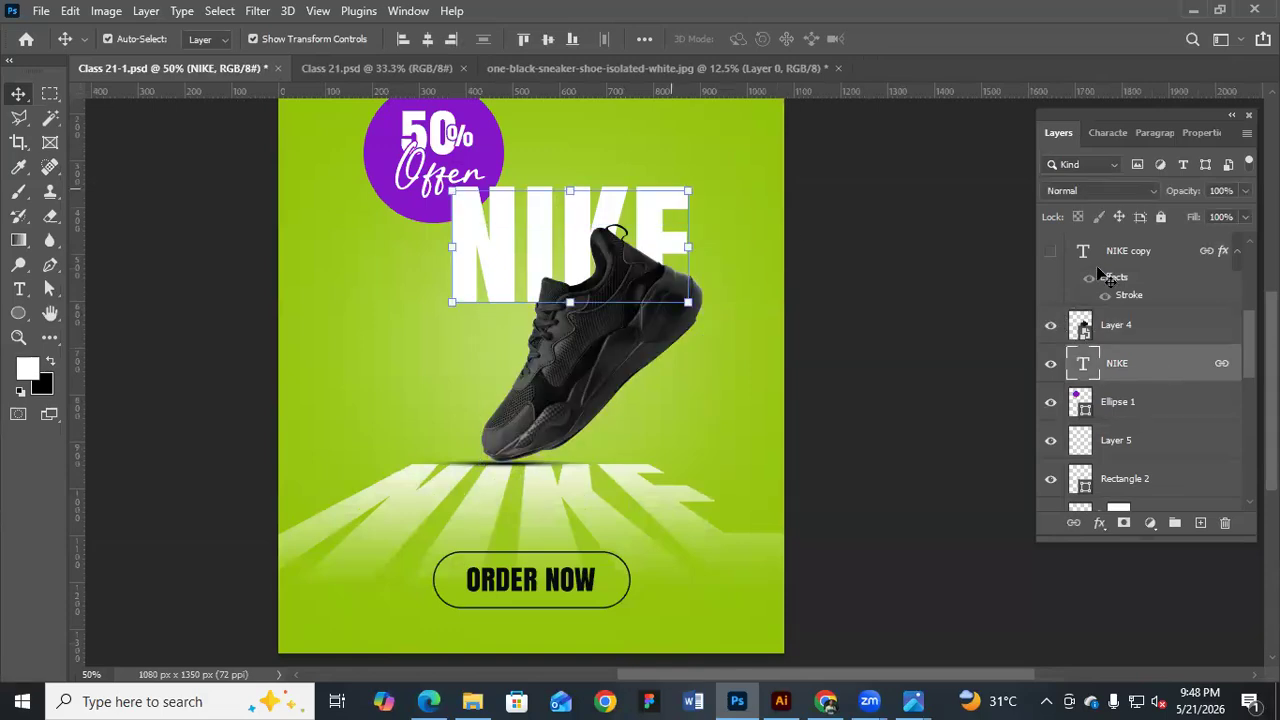
pyautogui.click(1051, 253)
pyautogui.click(1141, 251)
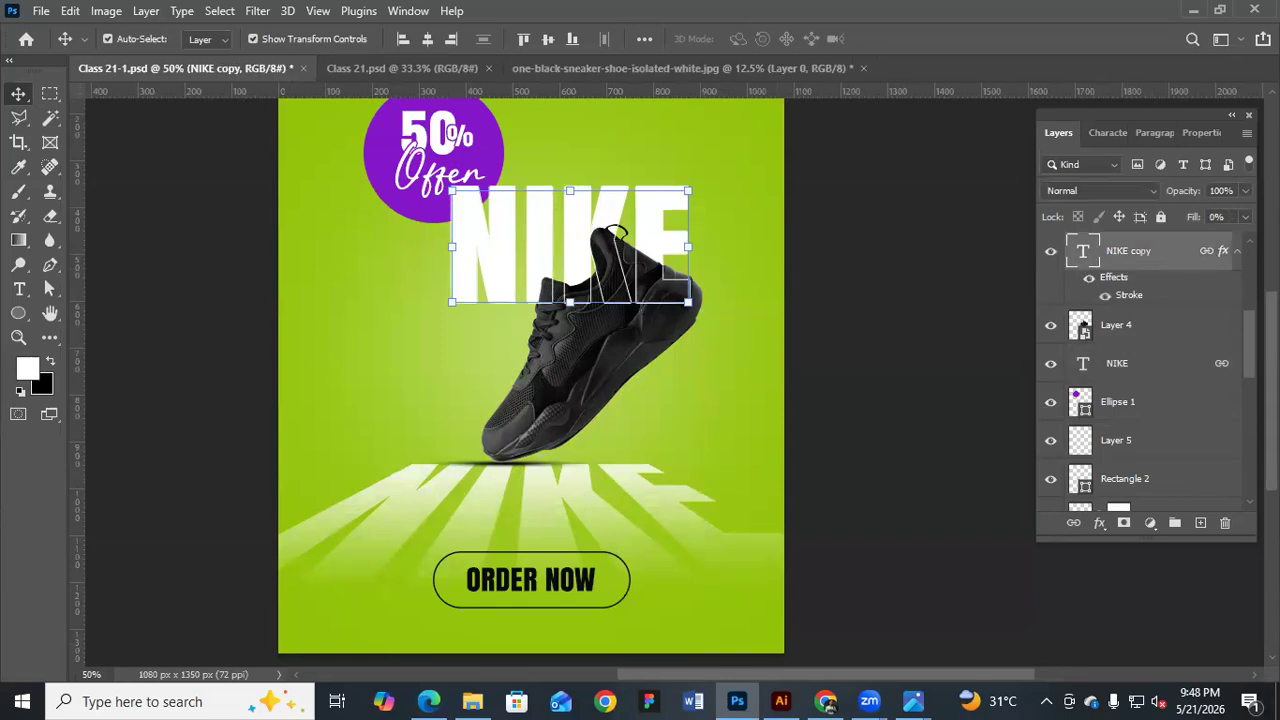
# Compare NIKE copy's solid letters with its outline-only look by varying its Fill and returning it to 0%
pyautogui.moveTo(1245, 217); pyautogui.dragTo(1141, 243)
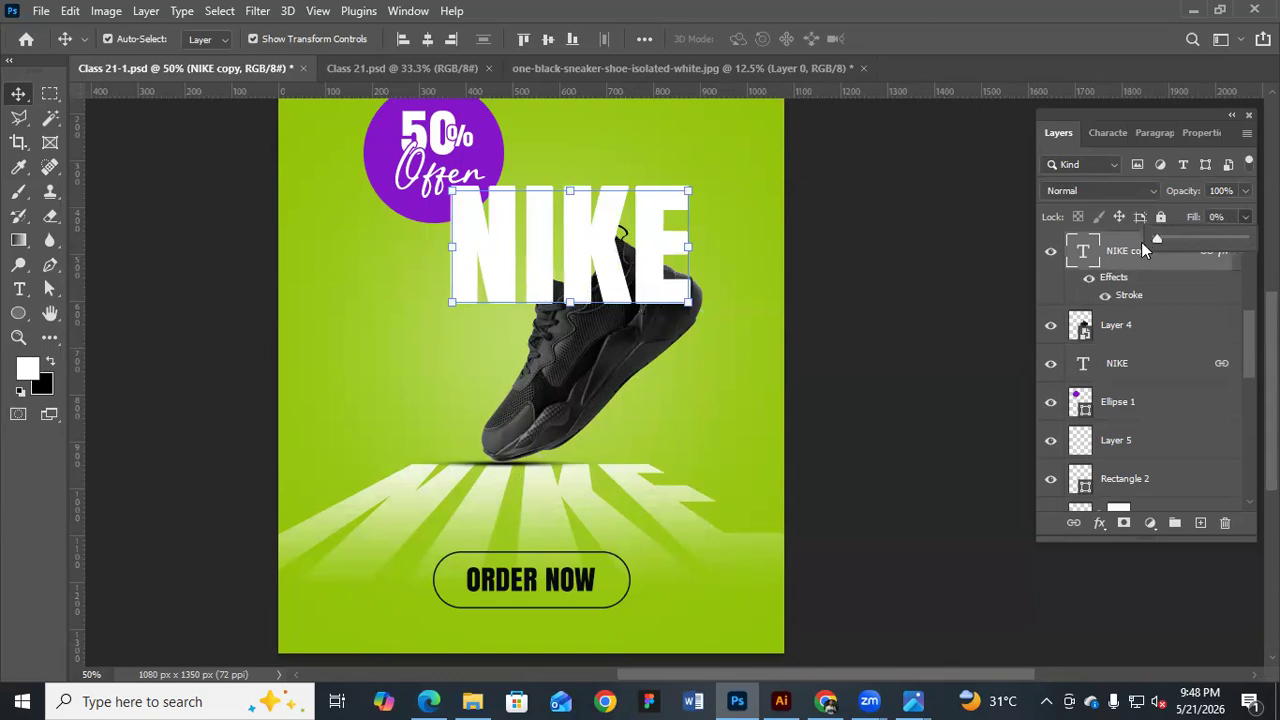
pyautogui.click(928, 333)
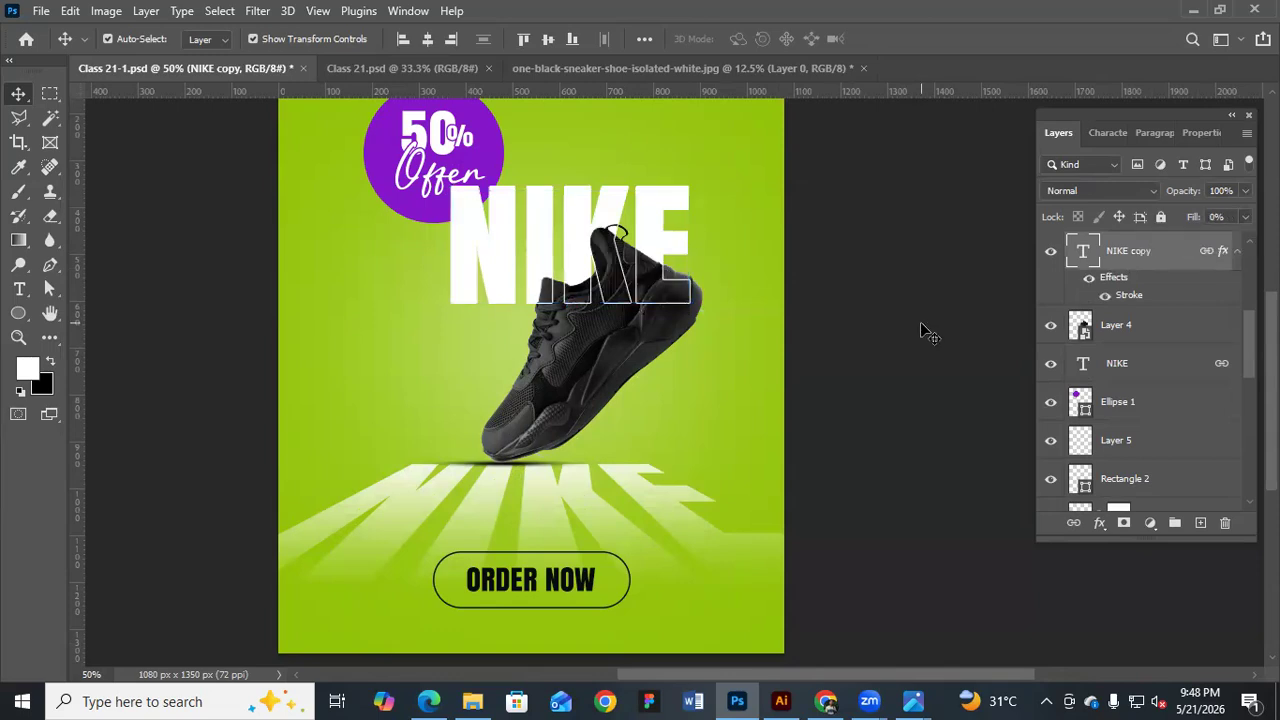
pyautogui.click(928, 333)
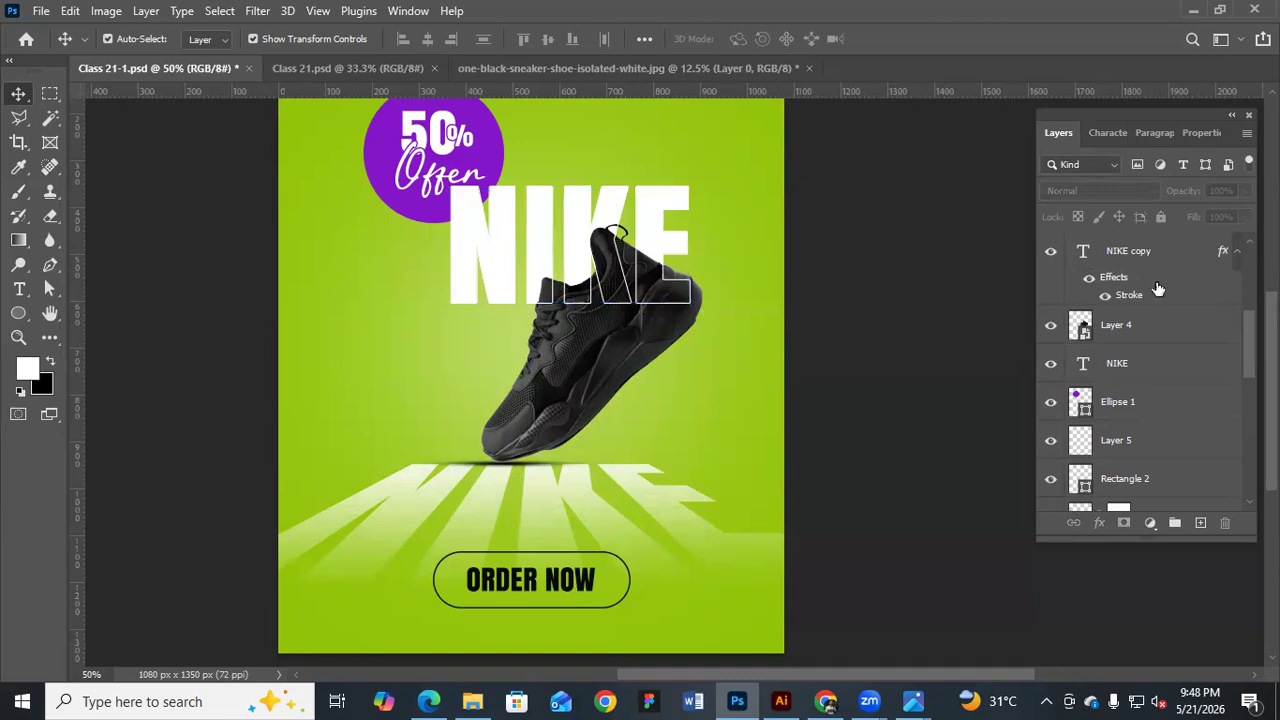
pyautogui.click(1185, 266)
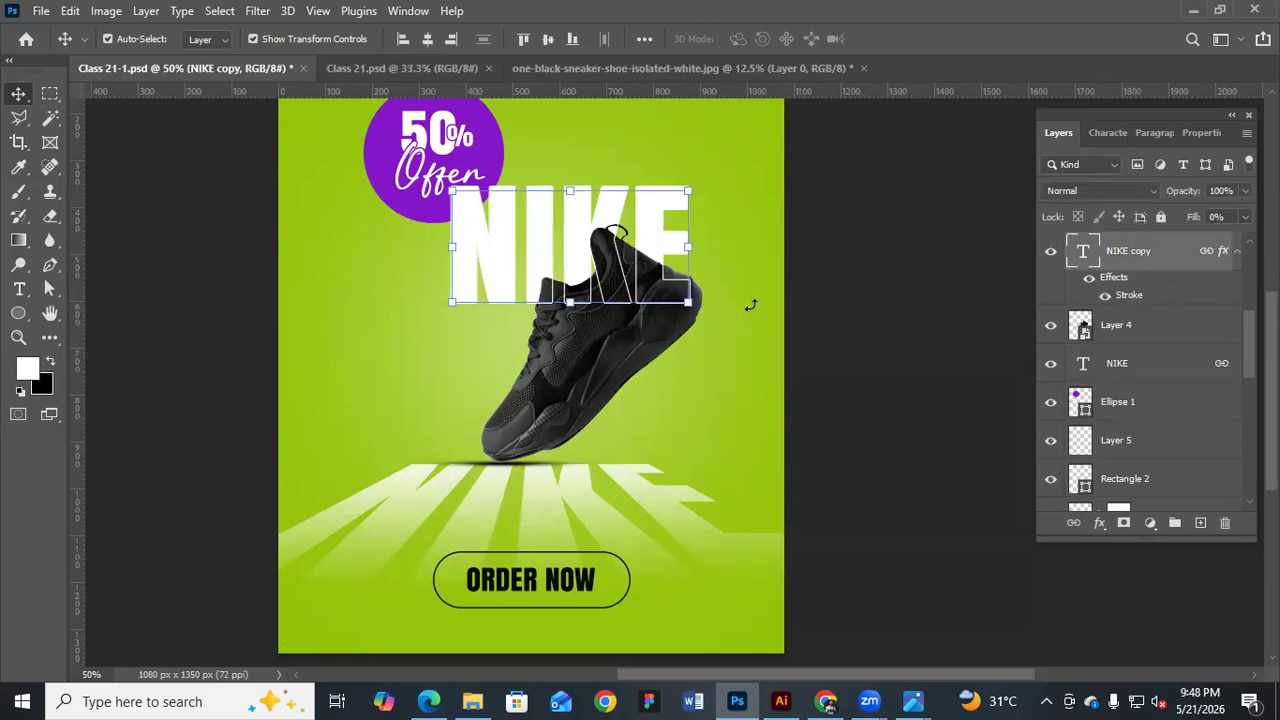
pyautogui.click(873, 378)
pyautogui.click(873, 376)
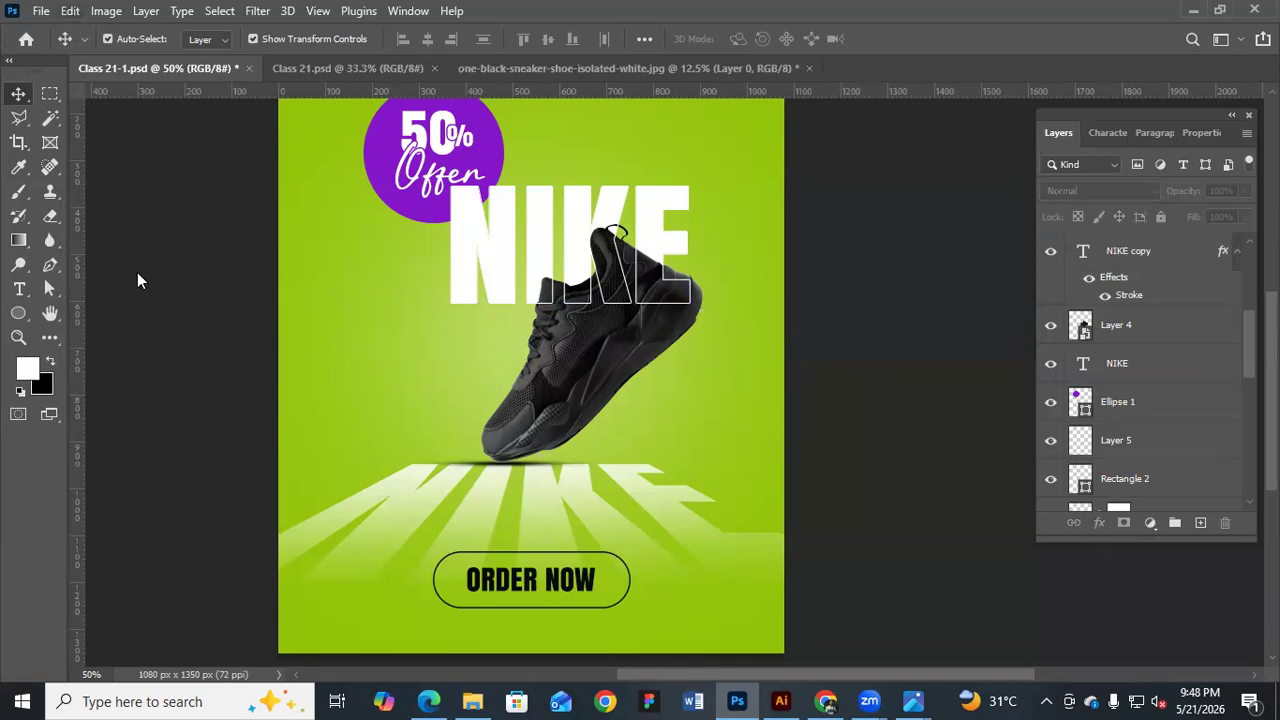
pyautogui.click(70, 11)
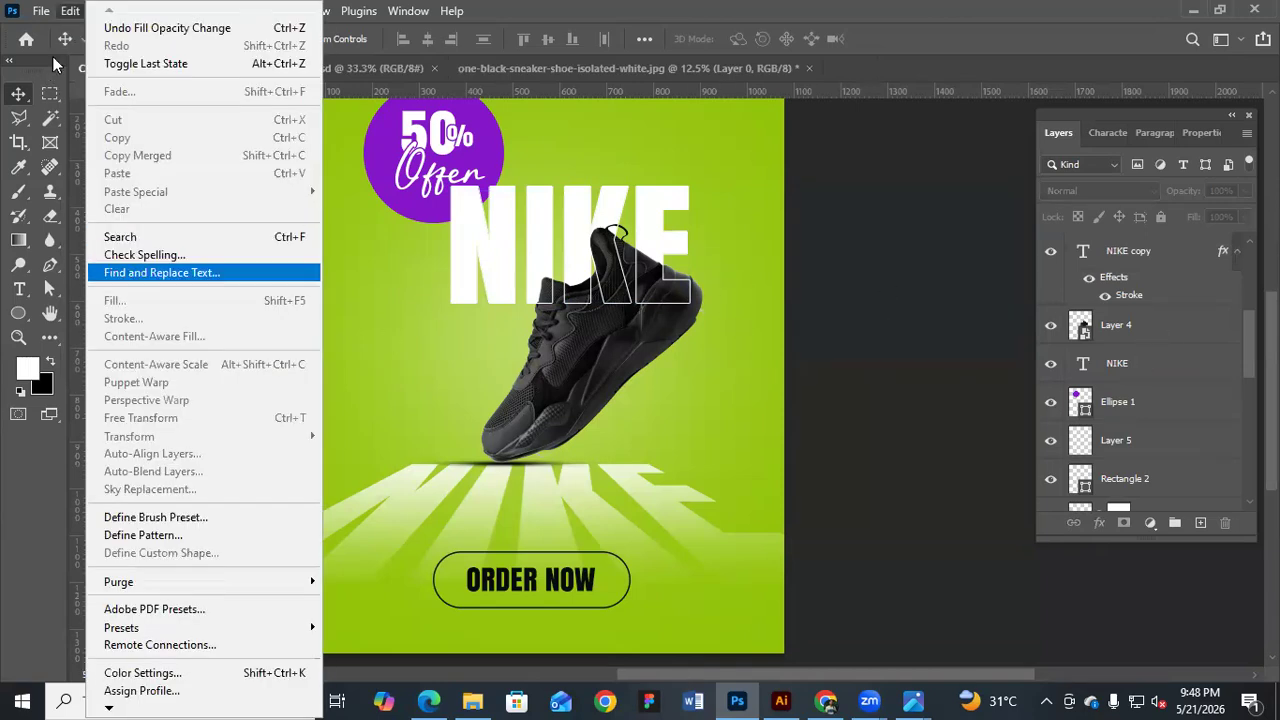
pyautogui.click(71, 14)
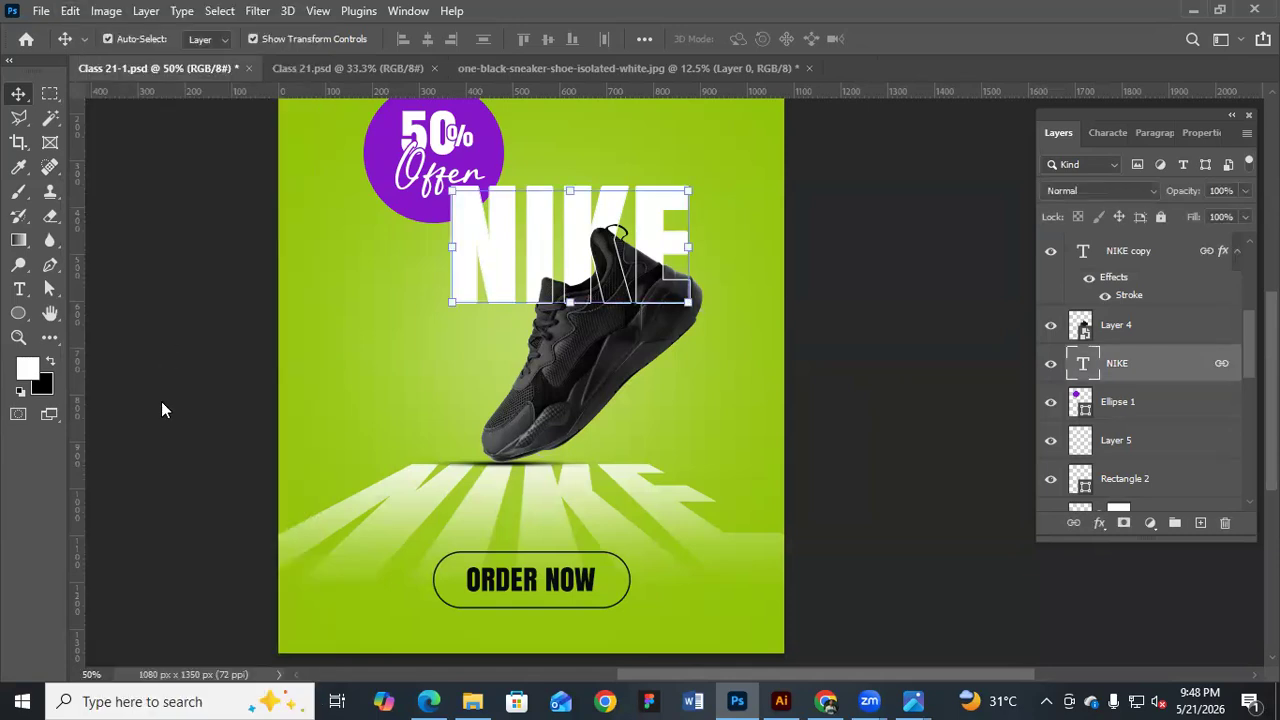
pyautogui.hotkey('alt', ']')
pyautogui.hotkey('alt', 'e')
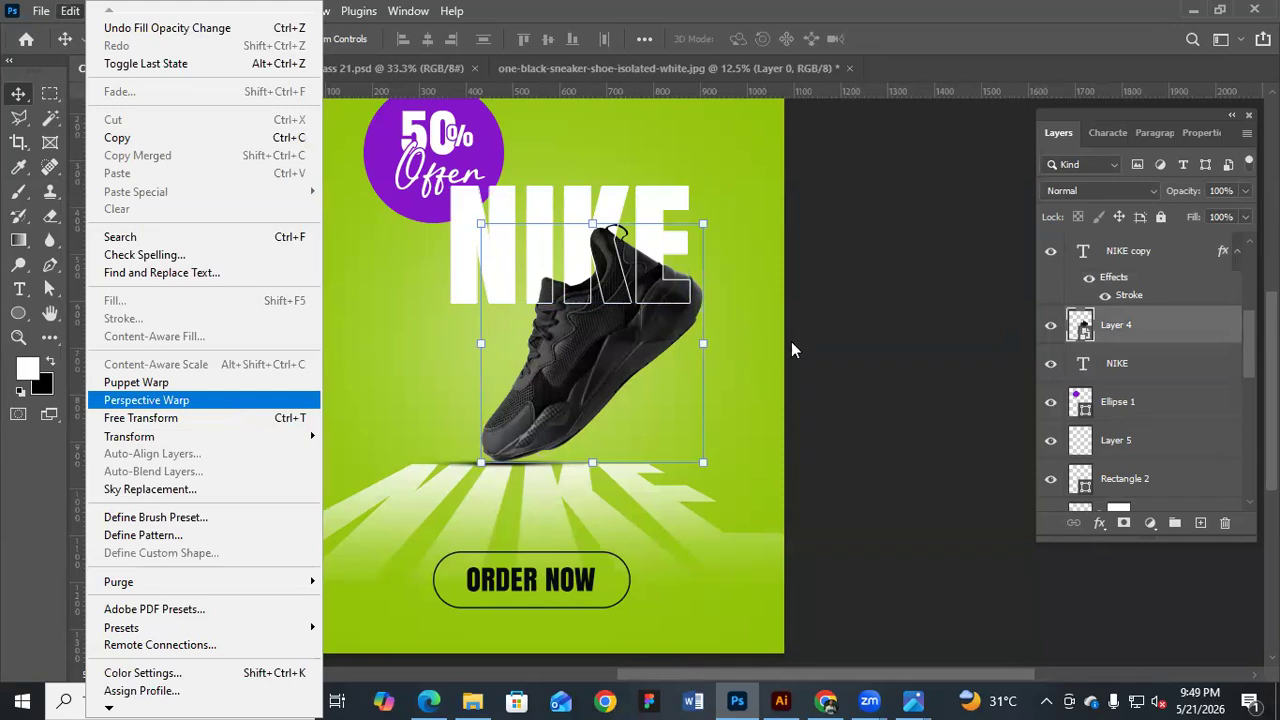
# Deselect the sneaker layer and save the poster document Class 21-1.psd
pyautogui.click(850, 357)
pyautogui.hotkey('ctrl', '-')
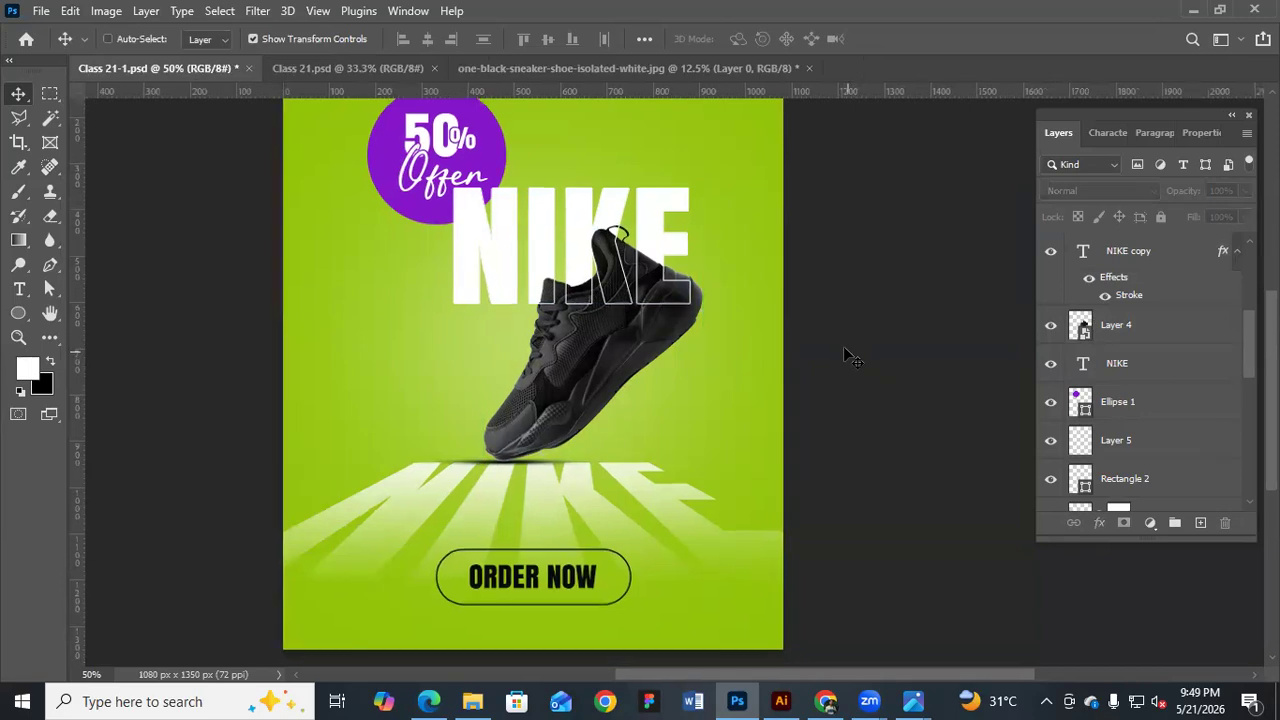
pyautogui.scroll(-2, 843, 356)
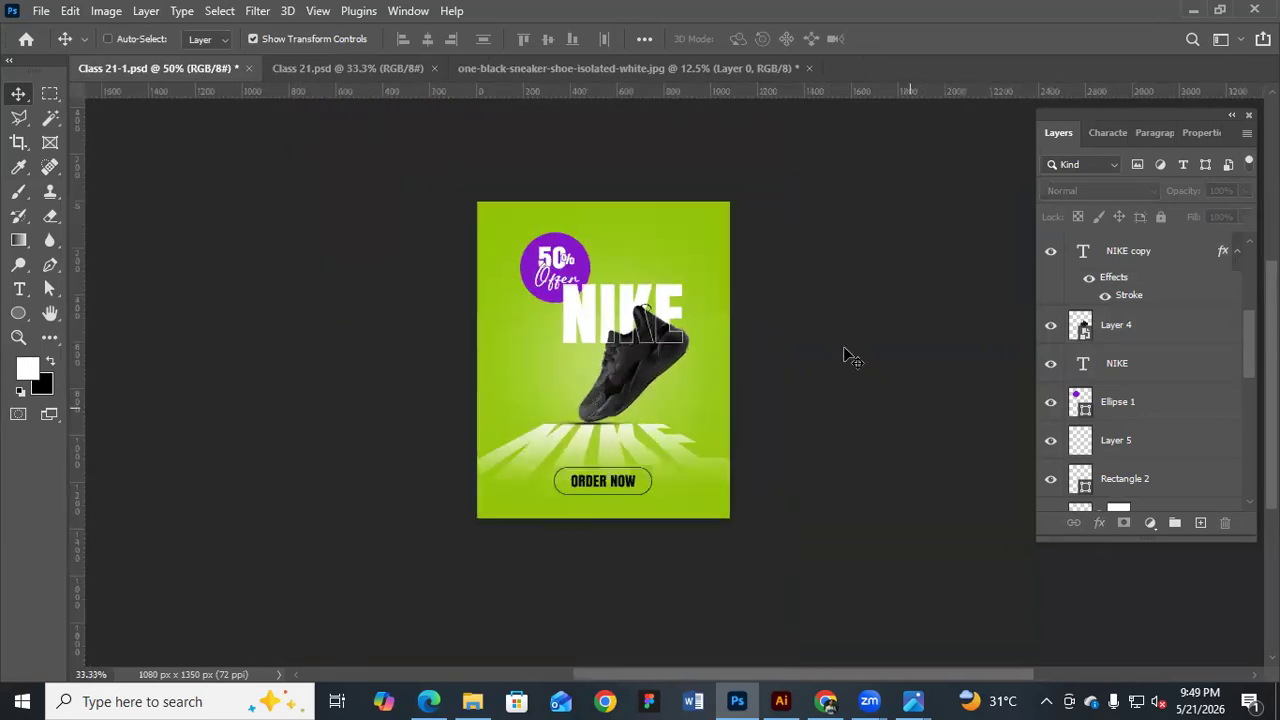
pyautogui.scroll(-1, 850, 358)
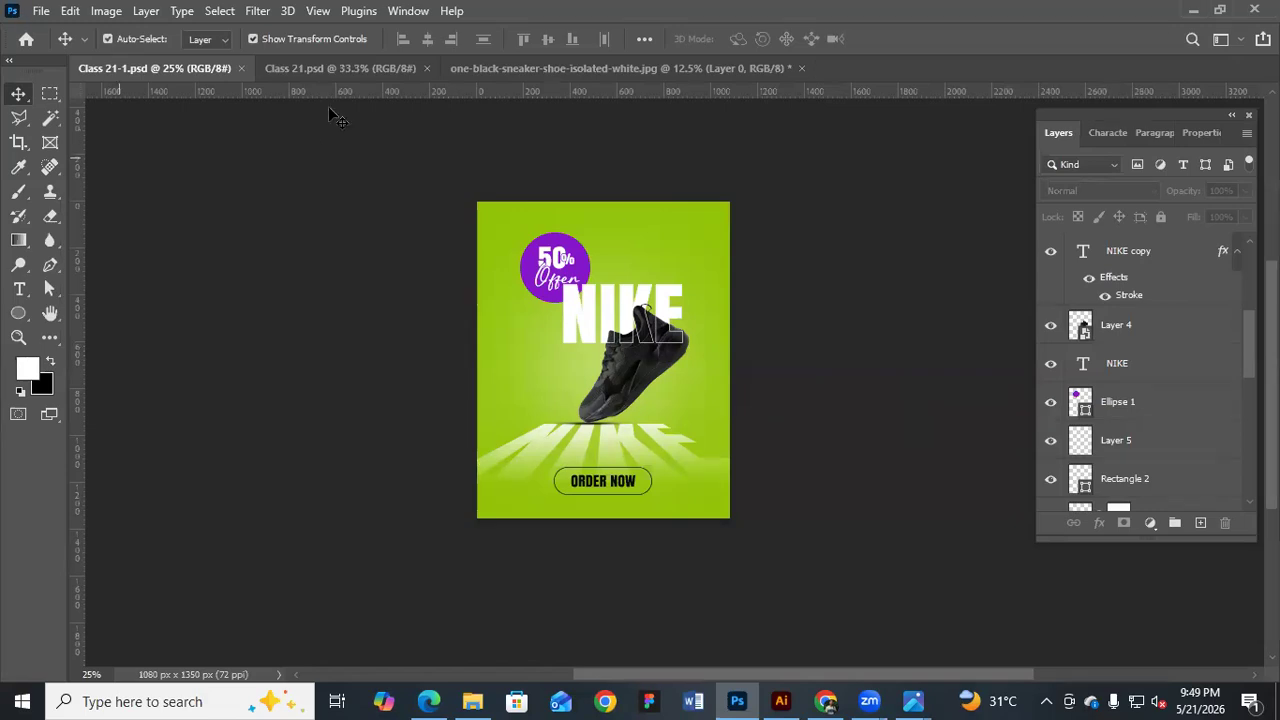
# Review the travel banner in Class 21.psd and return to the finished sneaker poster in Class 21-1.psd
pyautogui.click(340, 68)
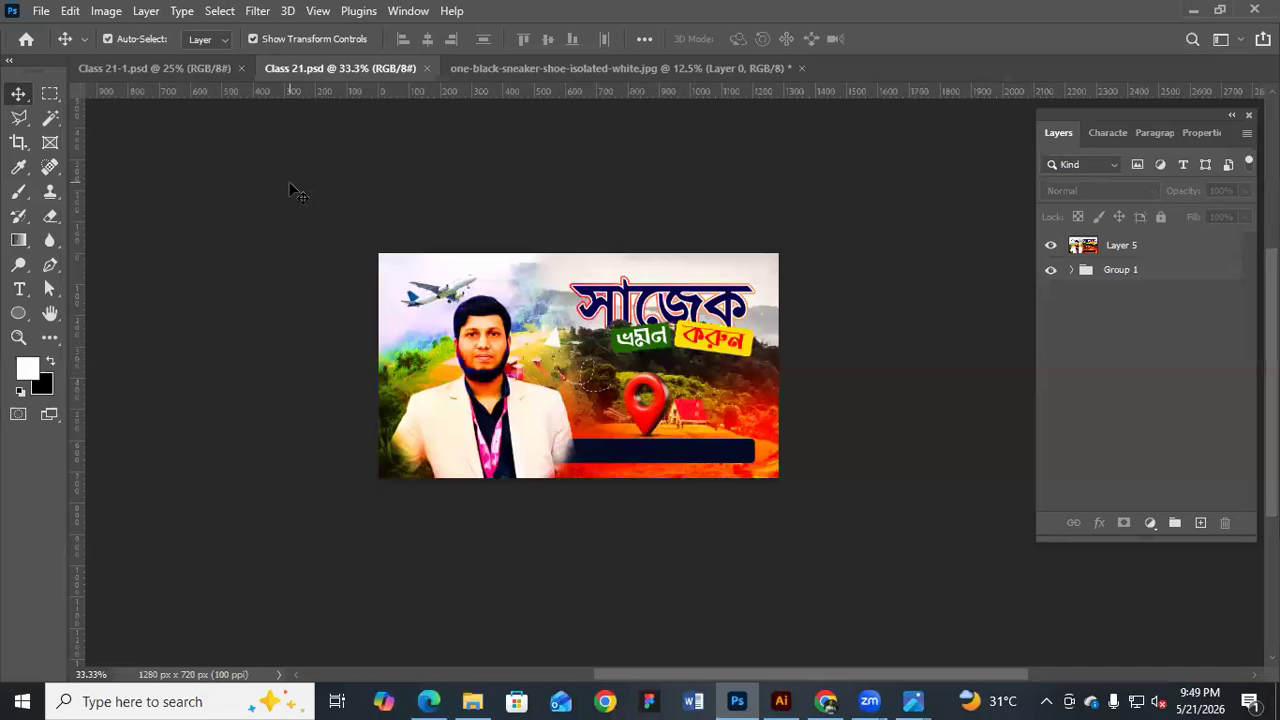
pyautogui.press('ctrl')
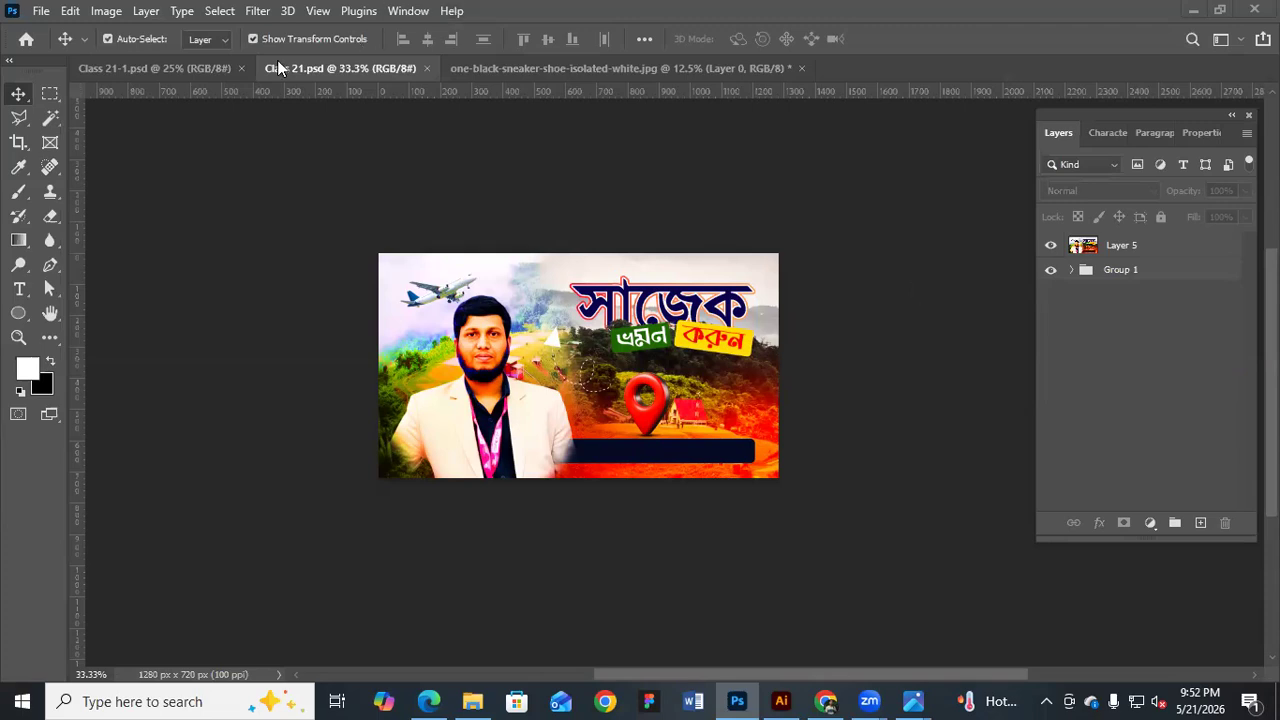
pyautogui.click(216, 68)
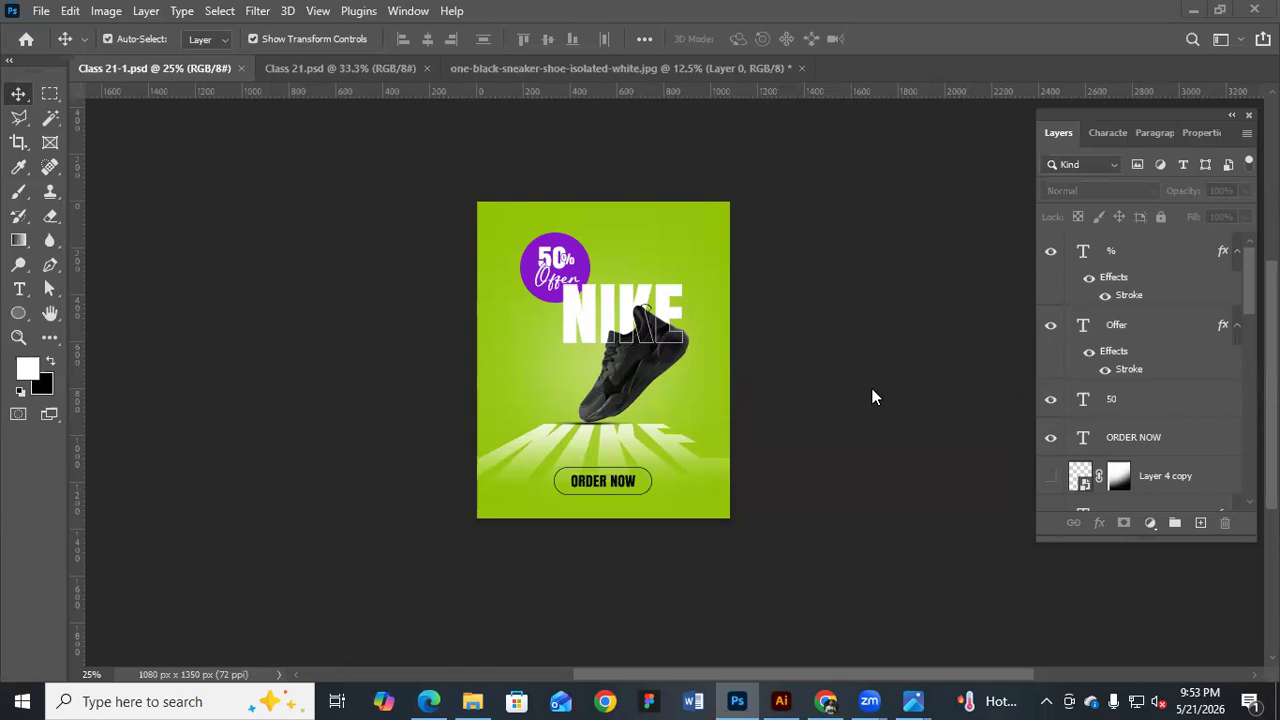
pyautogui.scroll(-1, 872, 397)
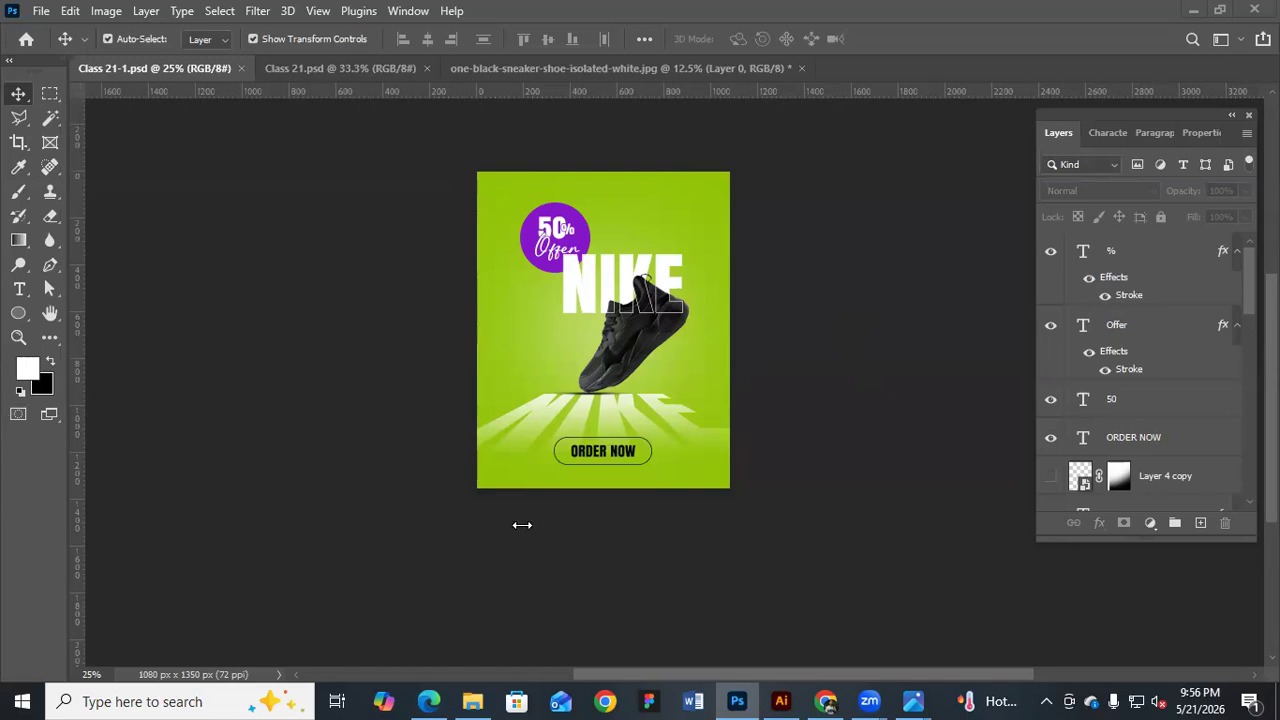
# Switch to Illustrator, deselect the Bengali lettering and view it together with its surrounding artwork
pyautogui.click(783, 700)
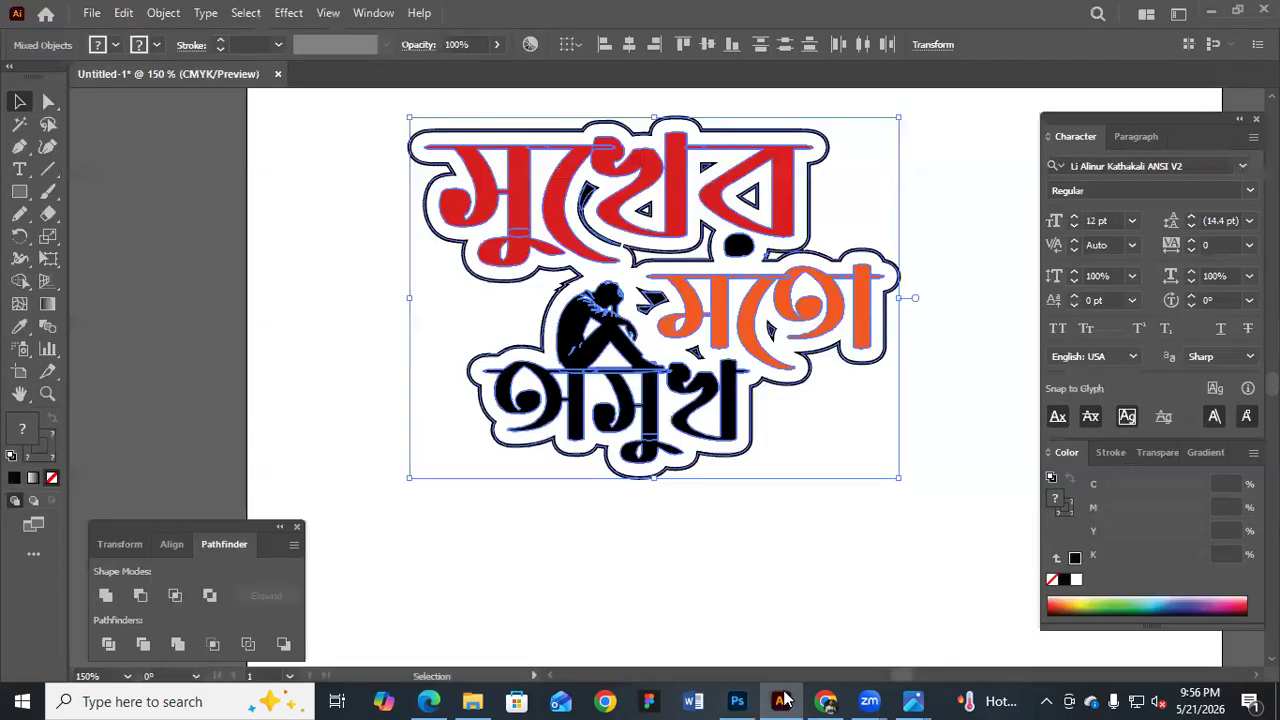
pyautogui.click(297, 263)
pyautogui.hotkey('ctrl', 'space')
pyautogui.keyDown('ctrl'); pyautogui.keyDown('alt'); pyautogui.click(514, 200); pyautogui.keyUp('alt'); pyautogui.keyUp('ctrl')
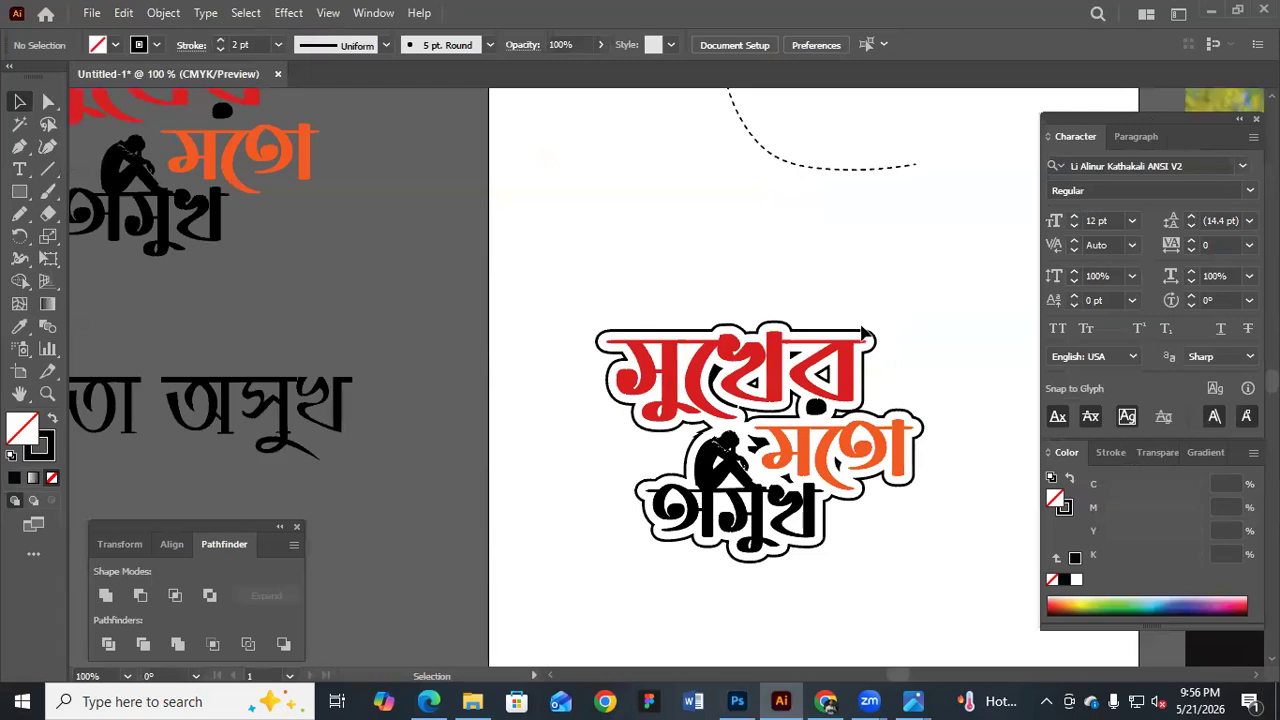
# Compare the lettering's surrounding outline shape as solid fill and as stroke by swapping both twice, and return to Photoshop
pyautogui.click(866, 338)
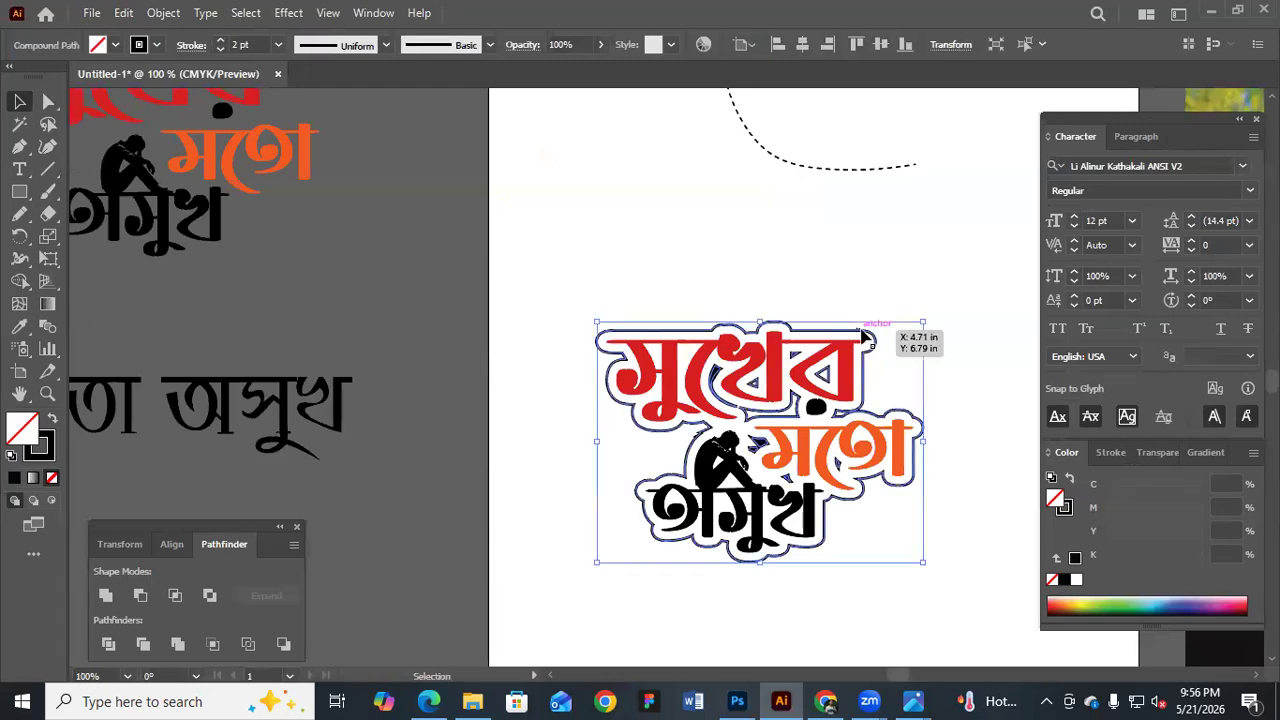
pyautogui.click(50, 423)
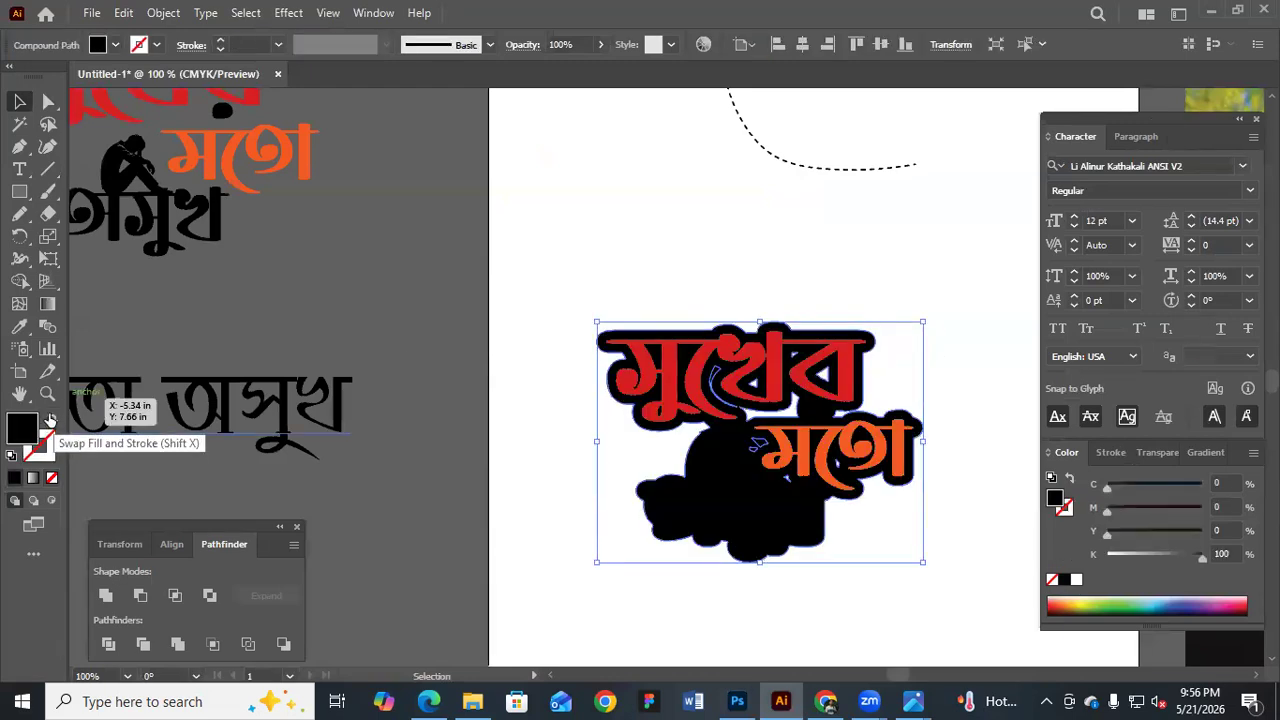
pyautogui.click(50, 423)
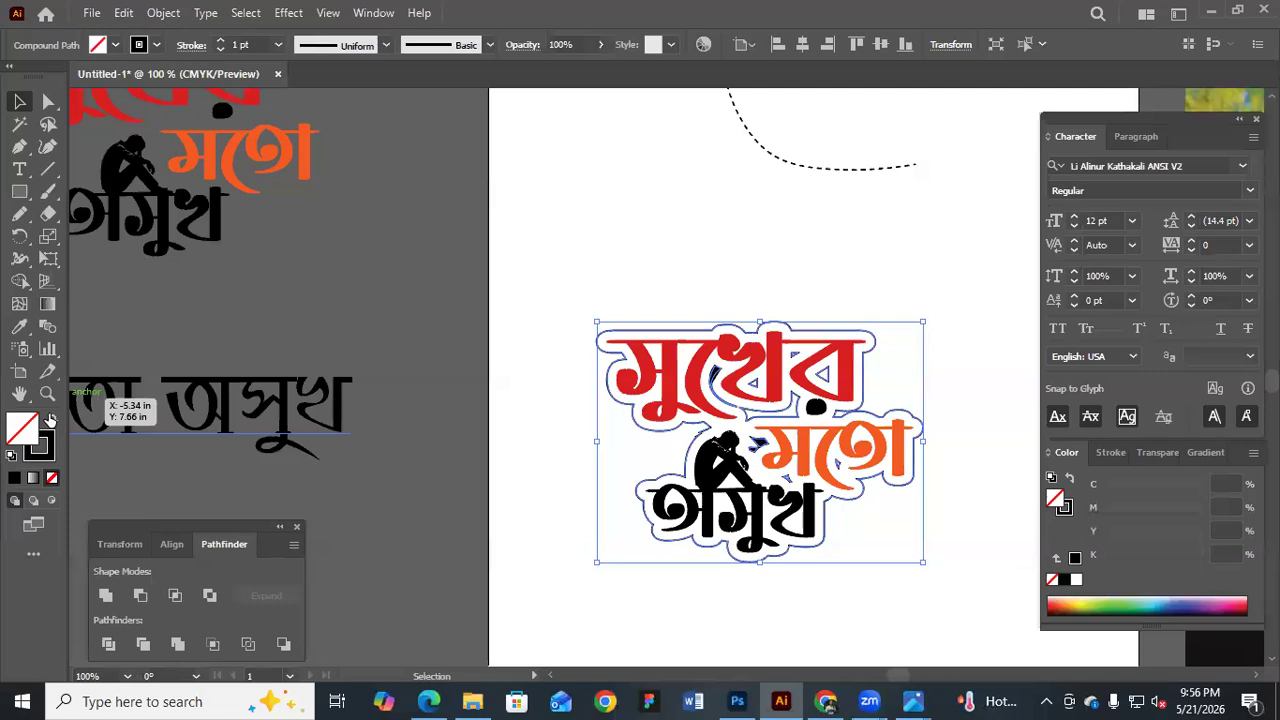
pyautogui.click(355, 295)
pyautogui.click(1211, 10)
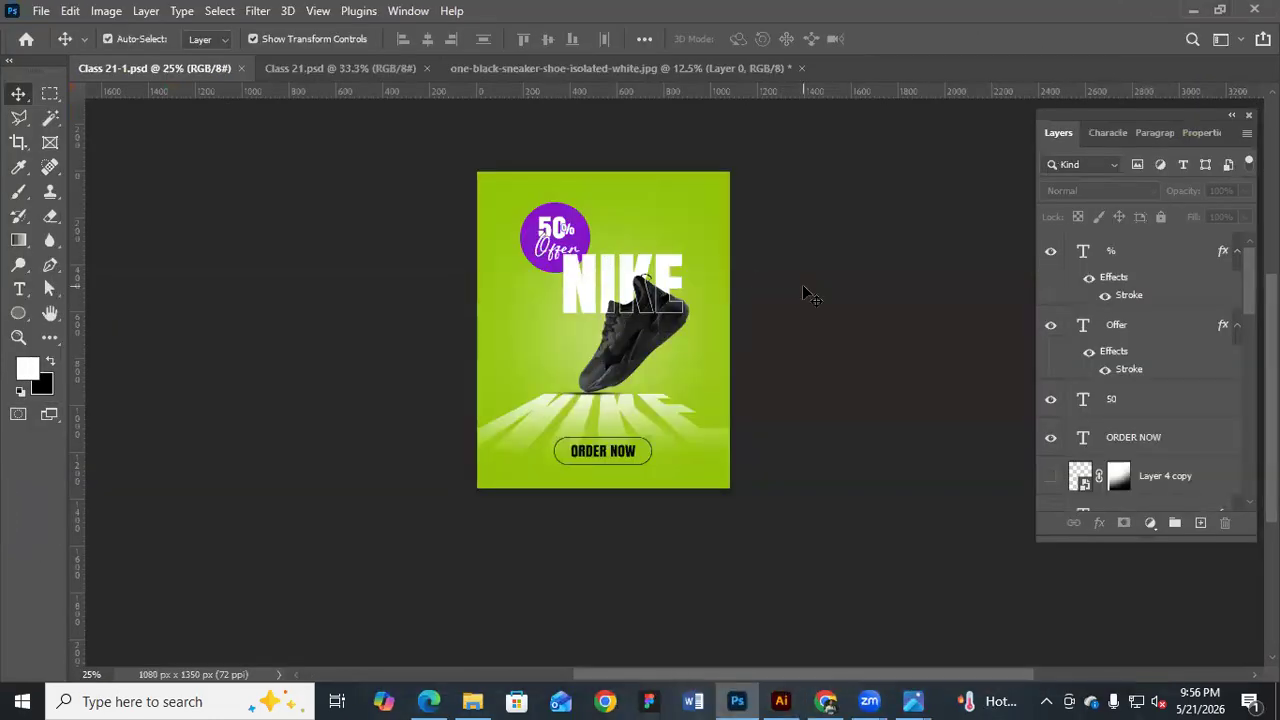